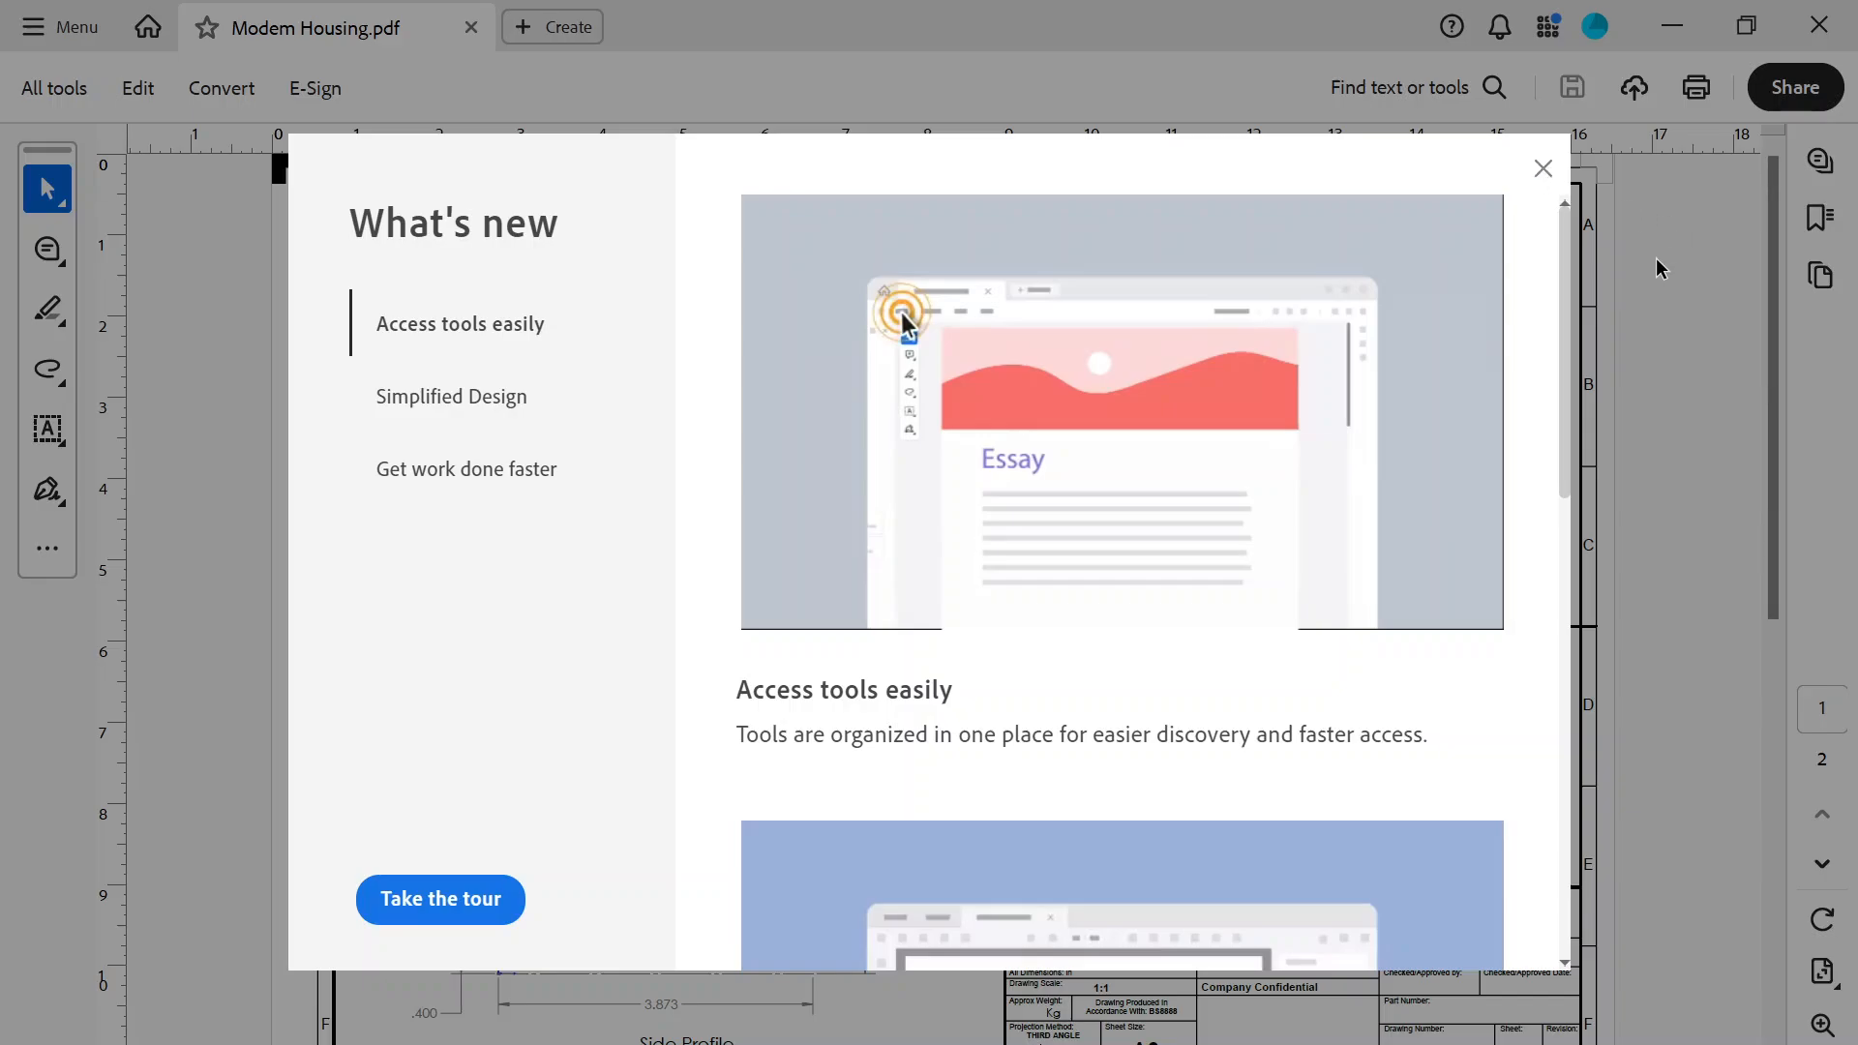
# Step: Close the What's new window and look through the Homework 4 assignment page in the browser down to the attached part file
pyautogui.click(1541, 171)
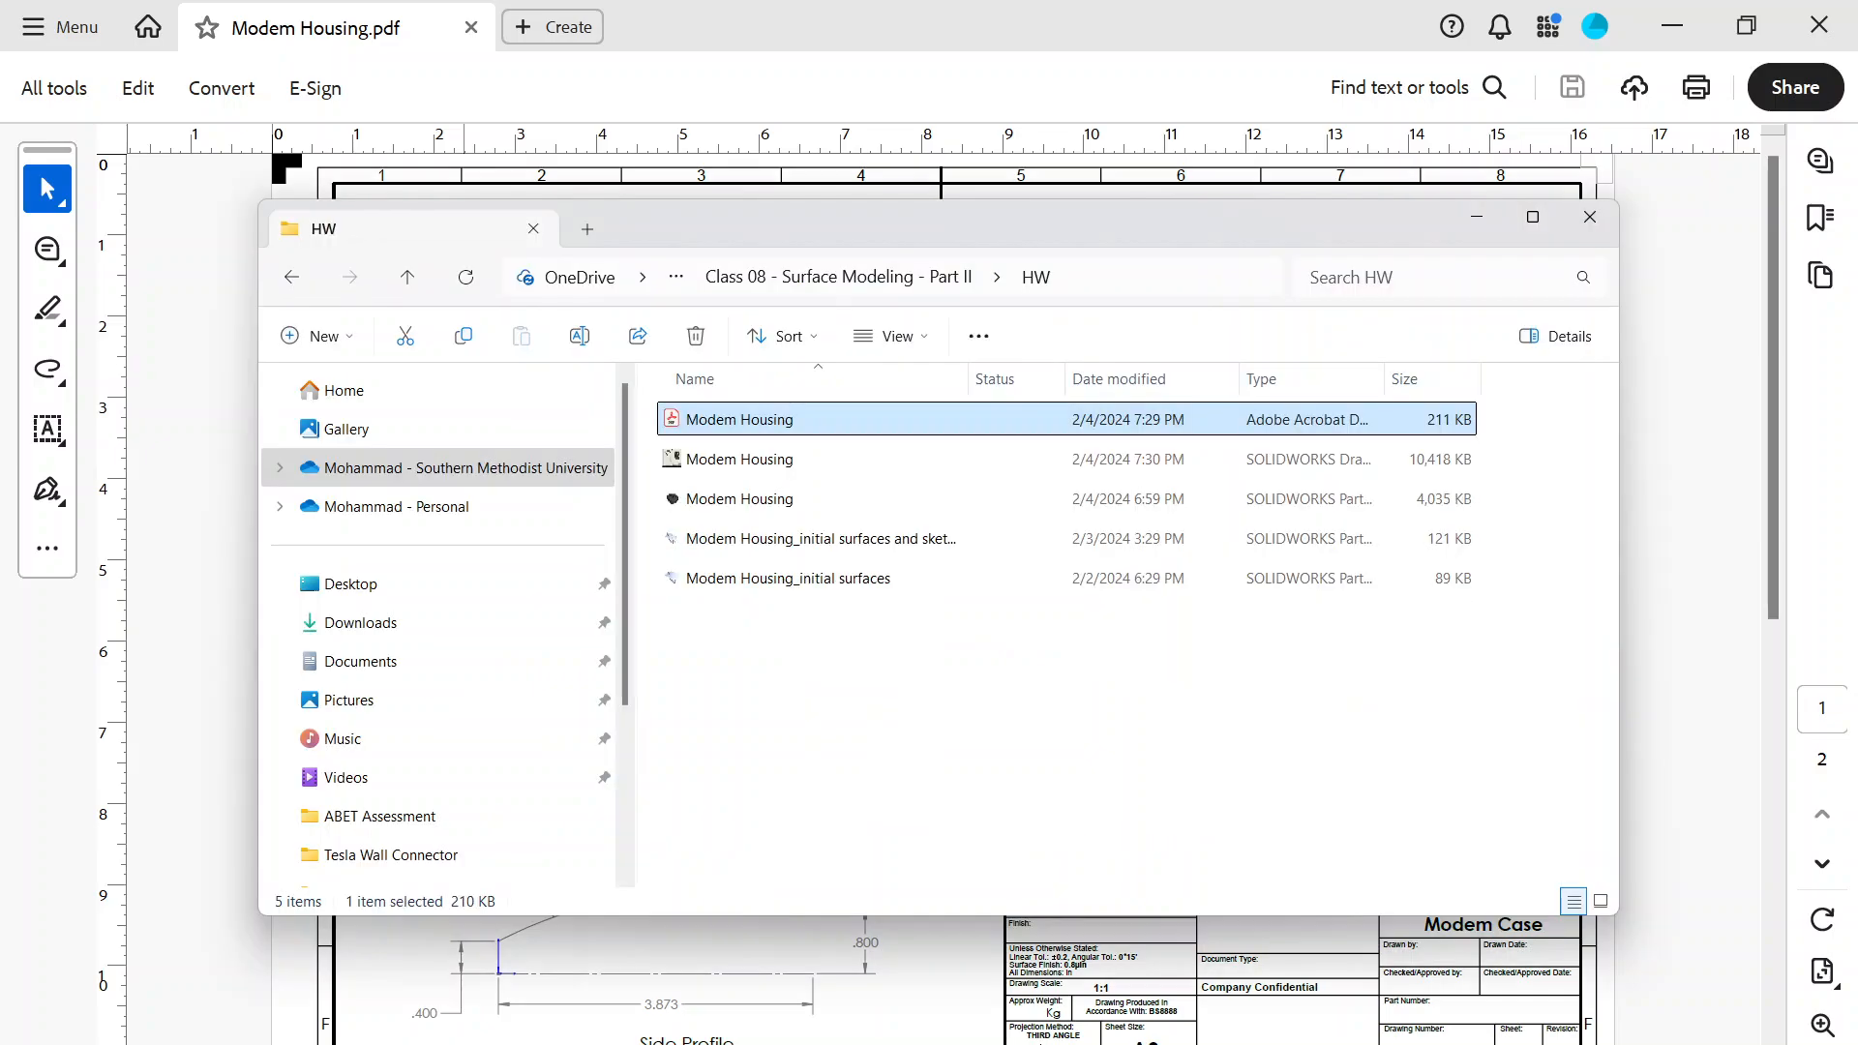
pyautogui.hotkey('alt', 'Tab')
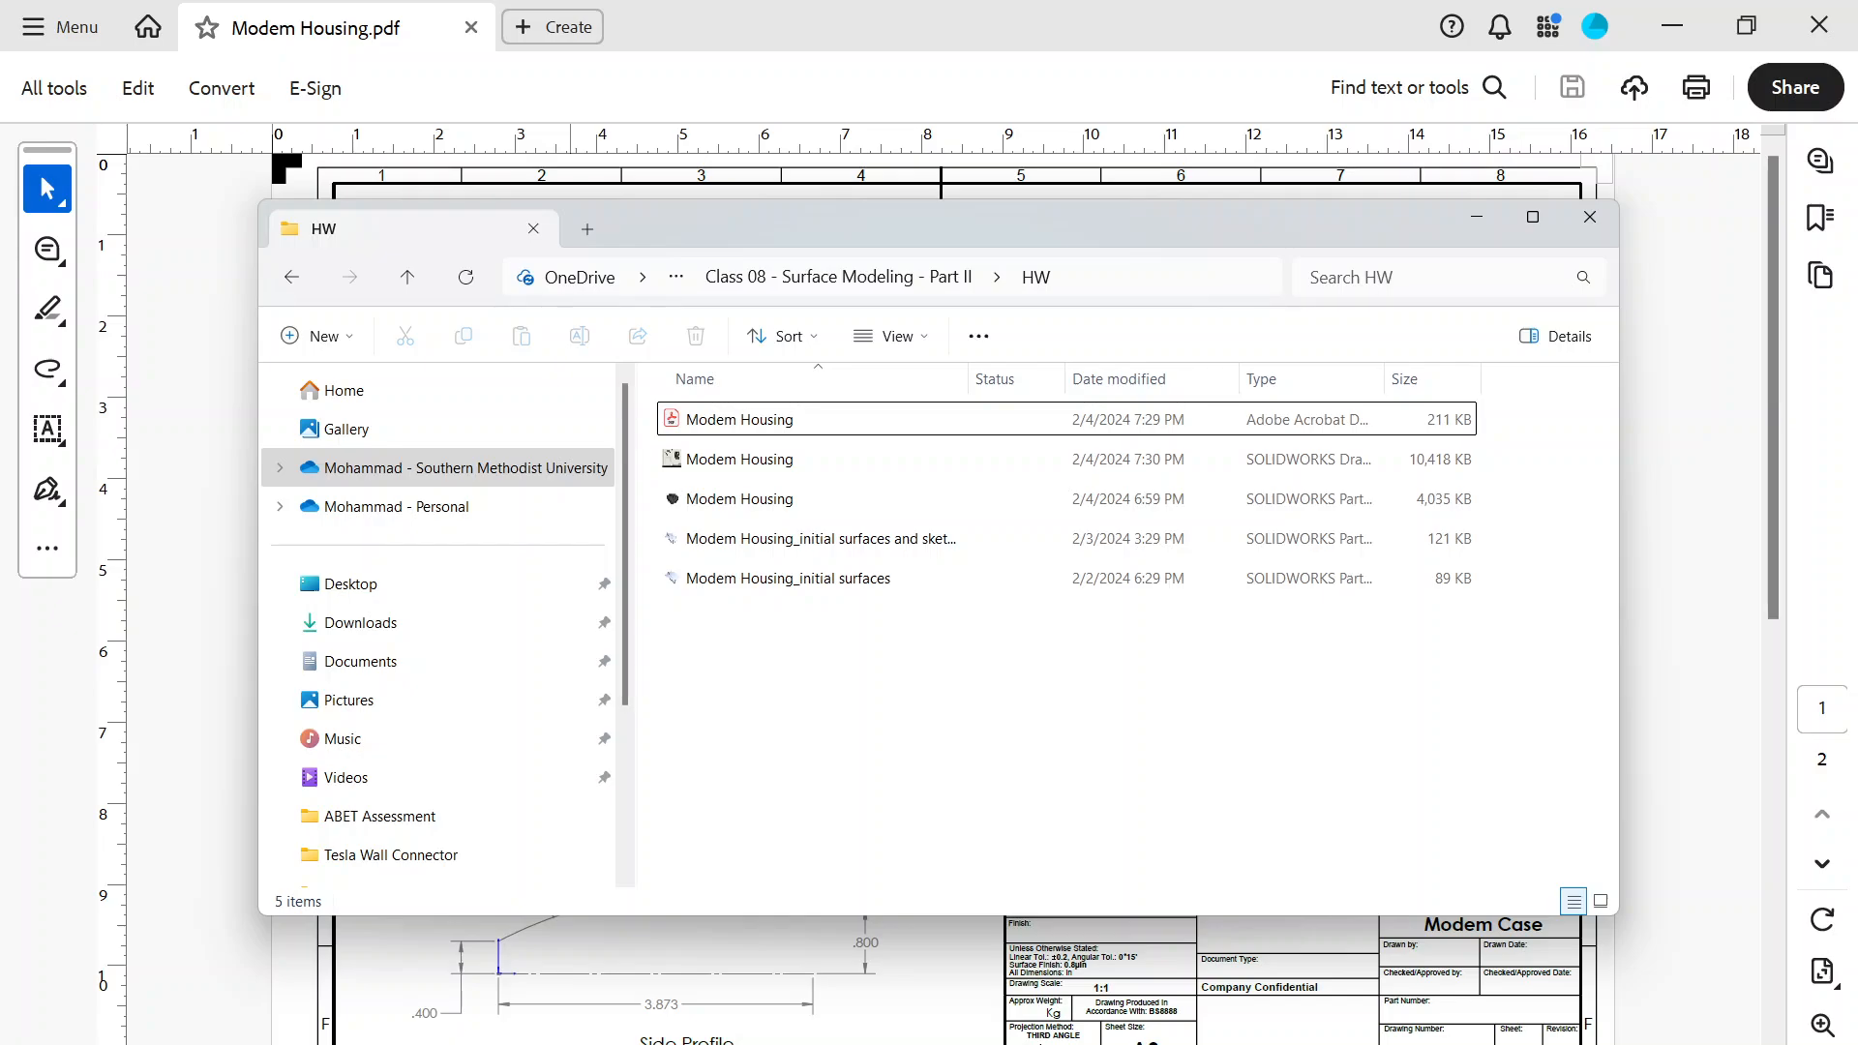
pyautogui.hotkey('alt', 'Tab')
pyautogui.scroll(-1, 891, 570)
pyautogui.scroll(-10, 891, 570)
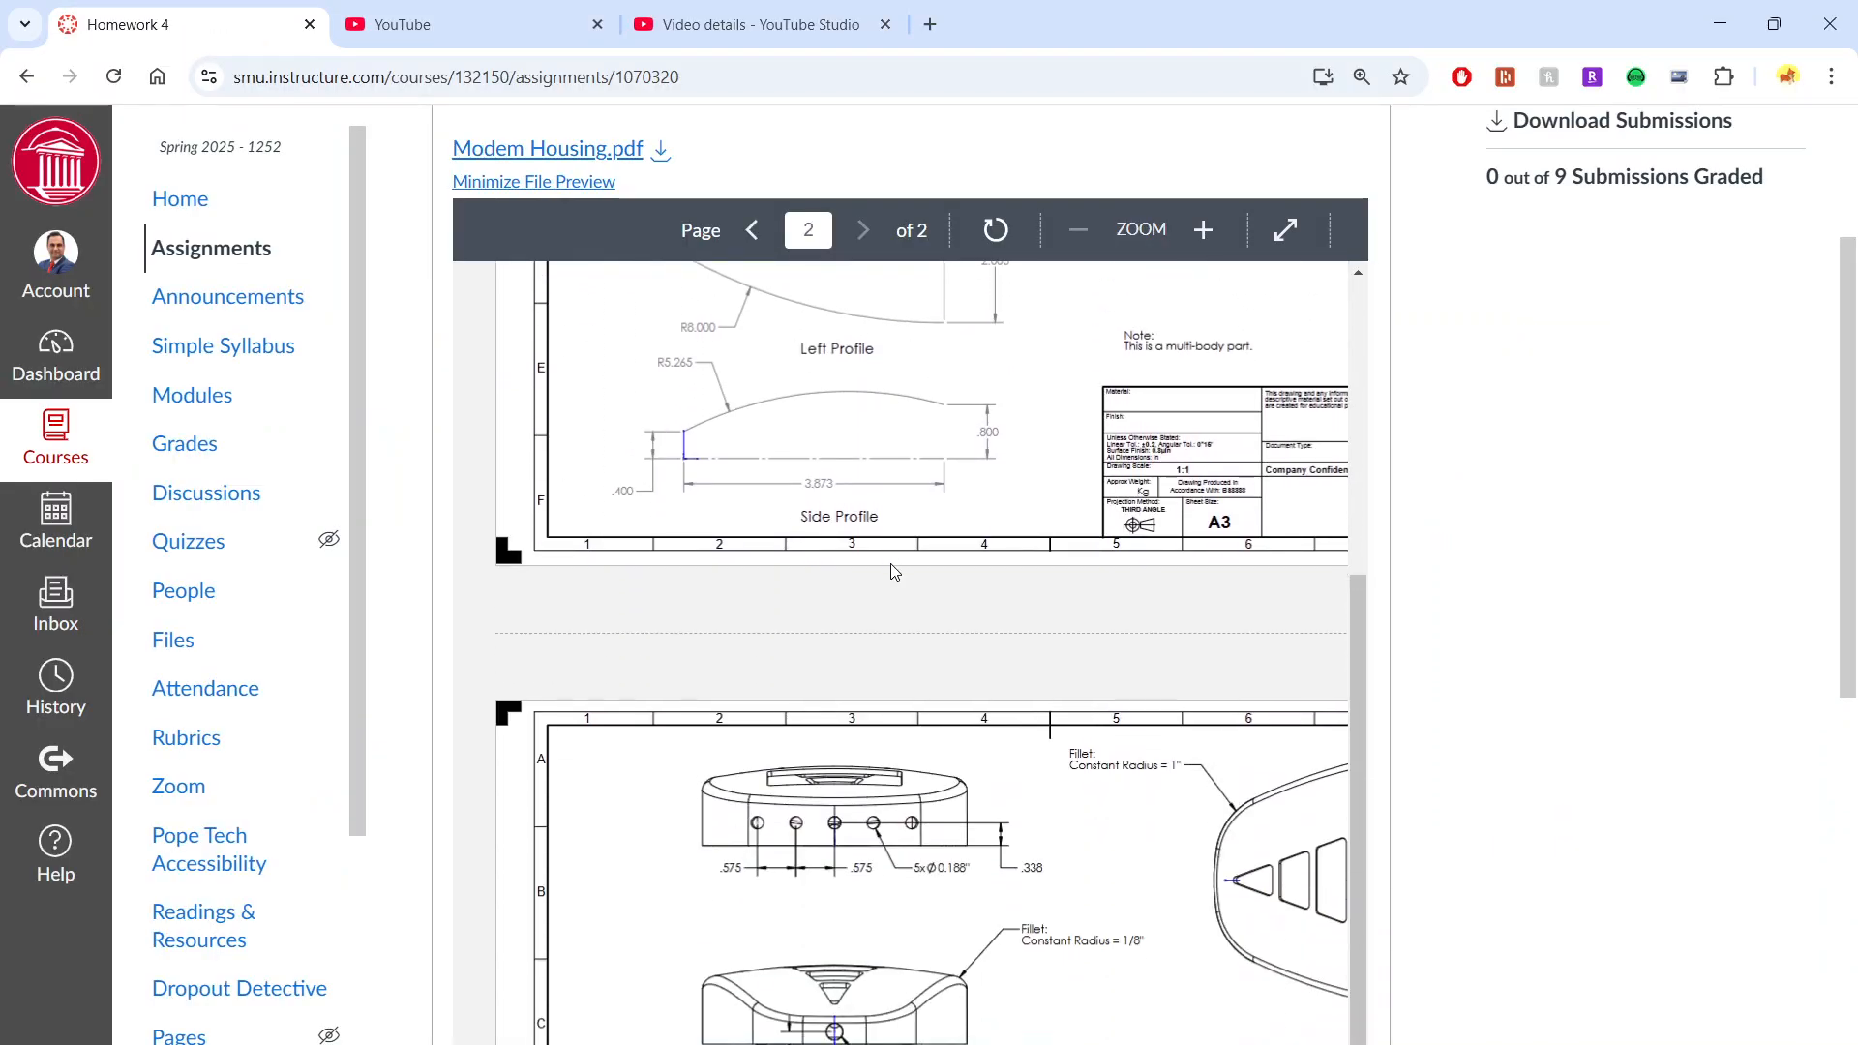
pyautogui.scroll(-5, 1447, 569)
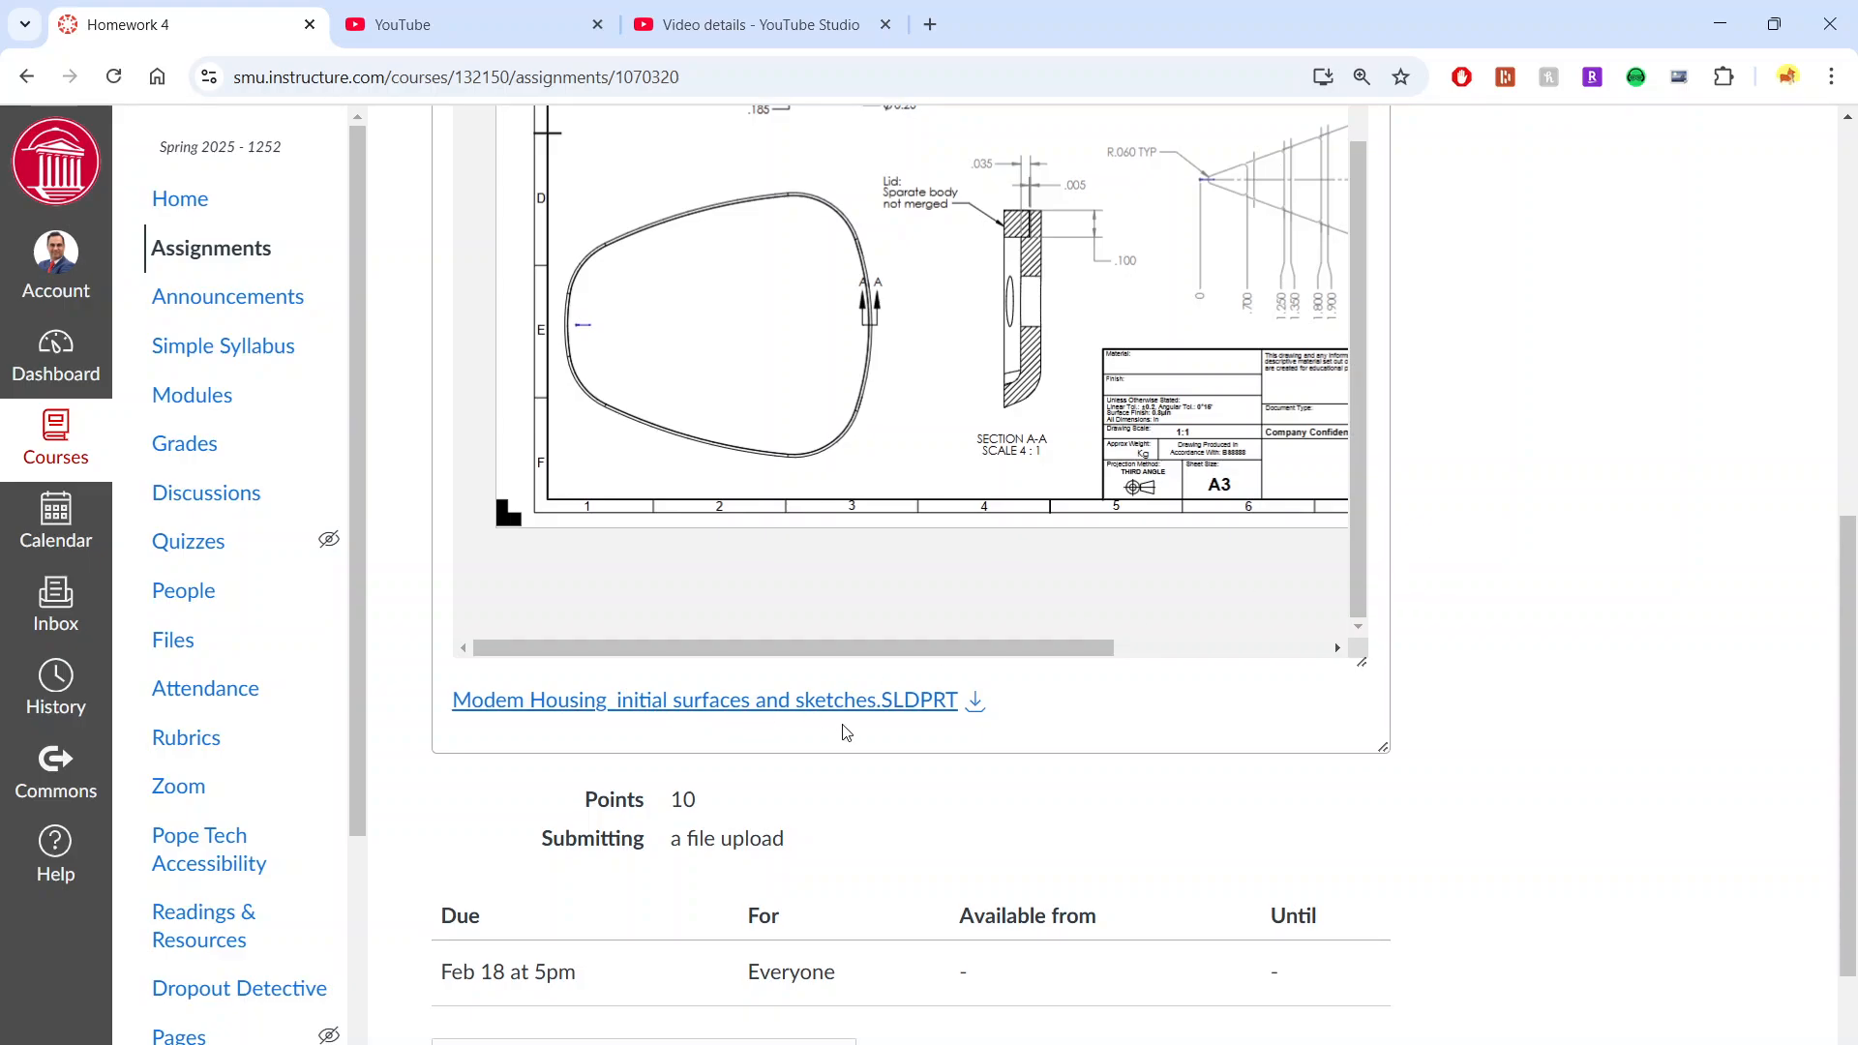
# Step: Switch to the HW folder and open the part "Modem Housing_initial surfaces and sketches" in SOLIDWORKS
pyautogui.hotkey('alt', 'Tab')
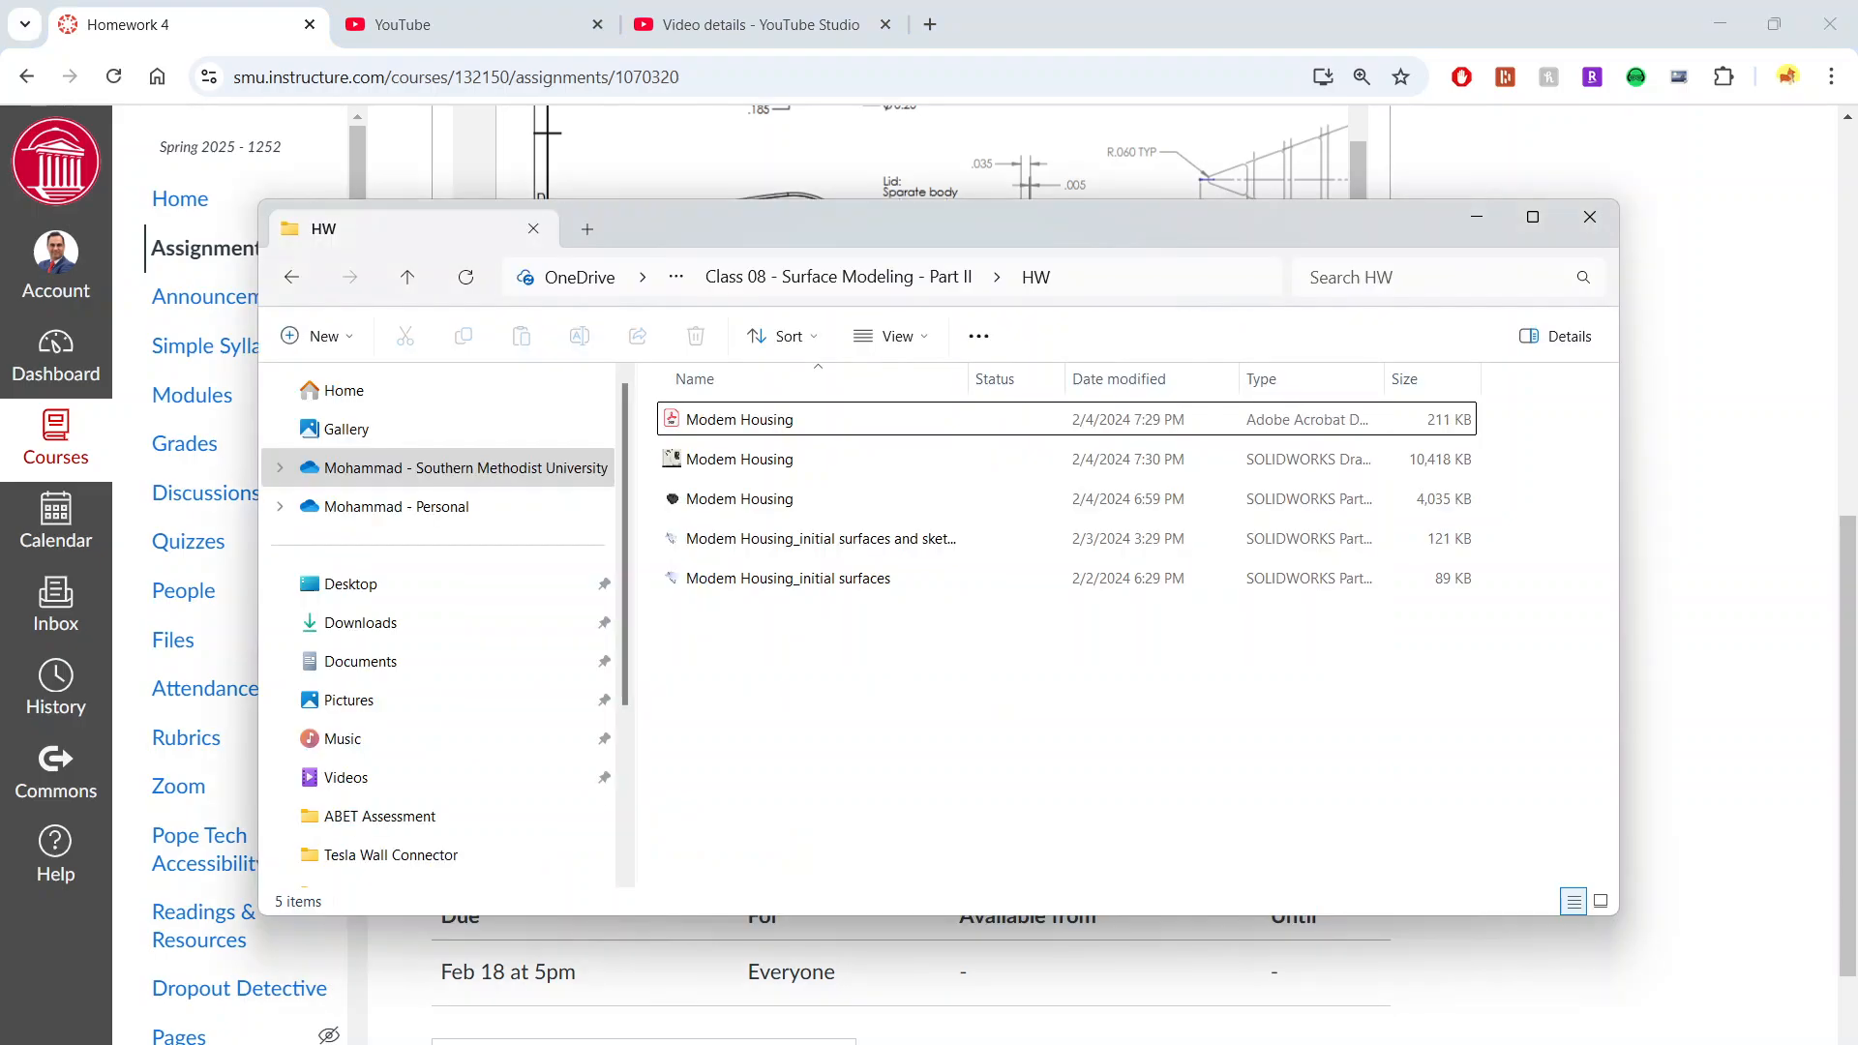
pyautogui.click(874, 542)
pyautogui.click(869, 539)
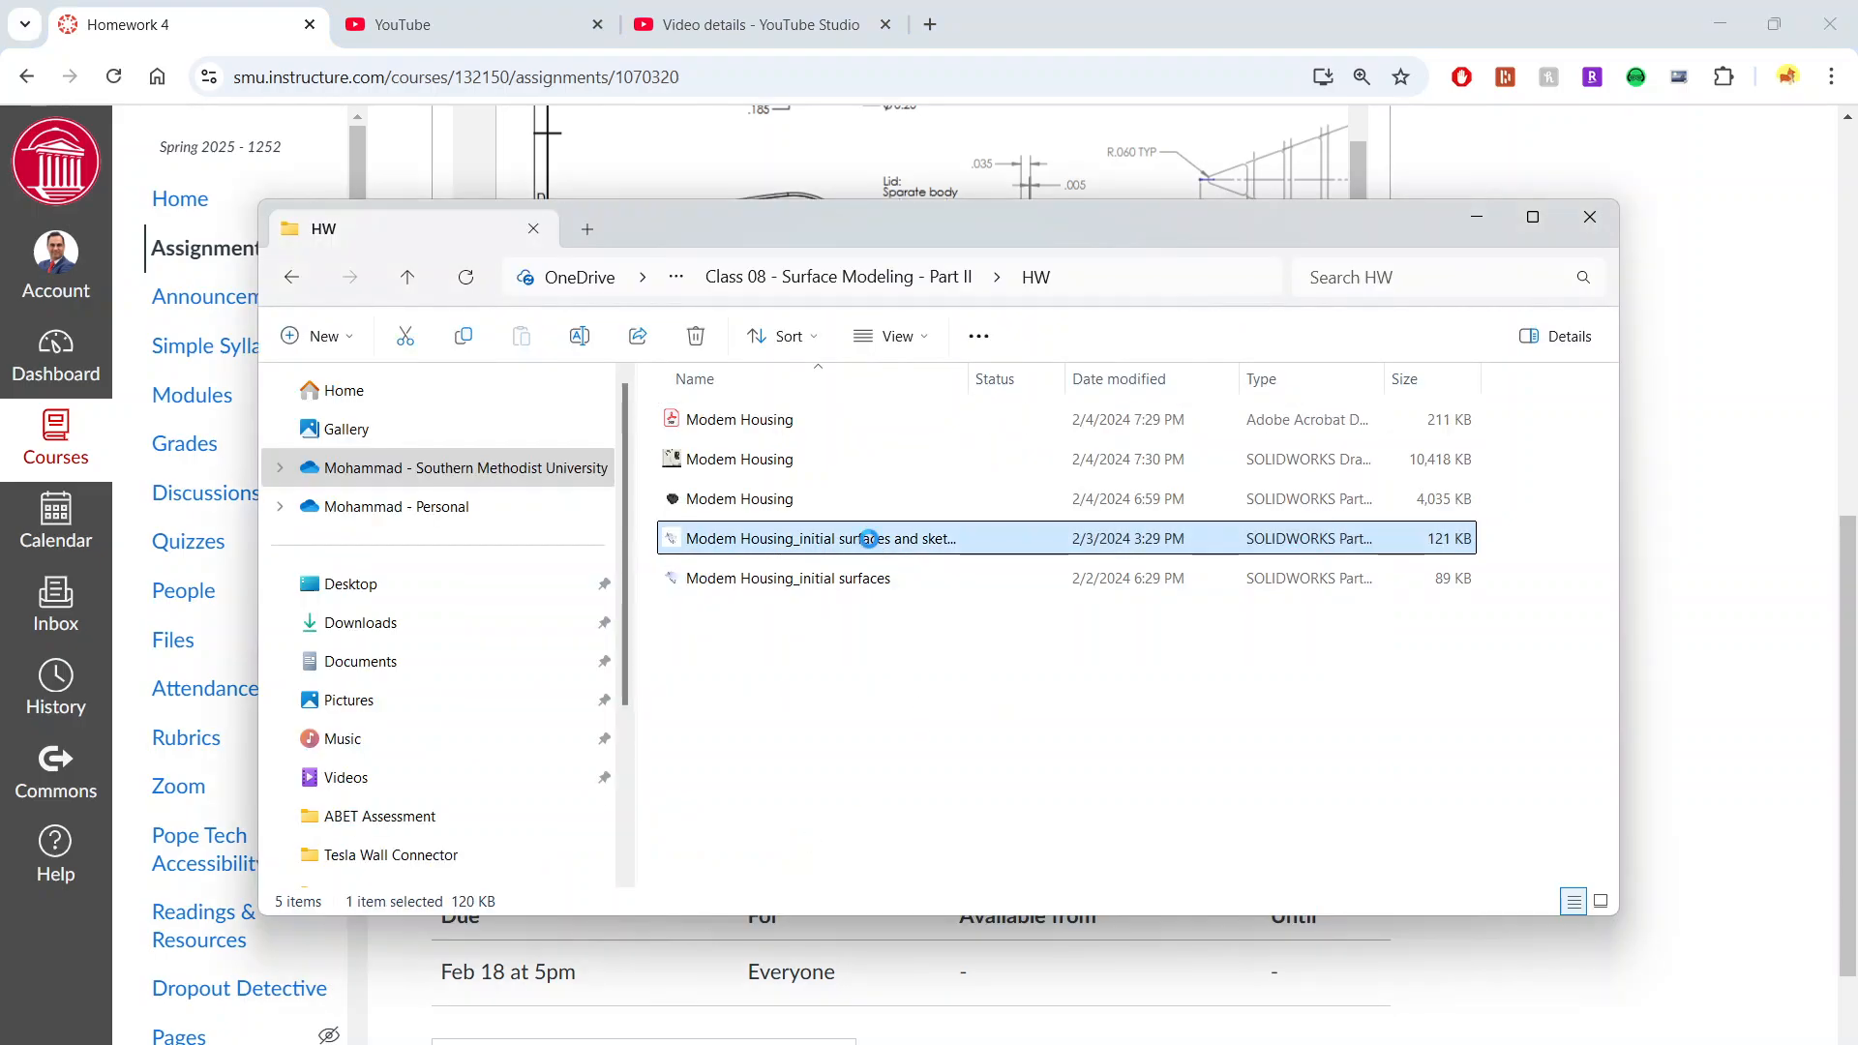
pyautogui.doubleClick(869, 538)
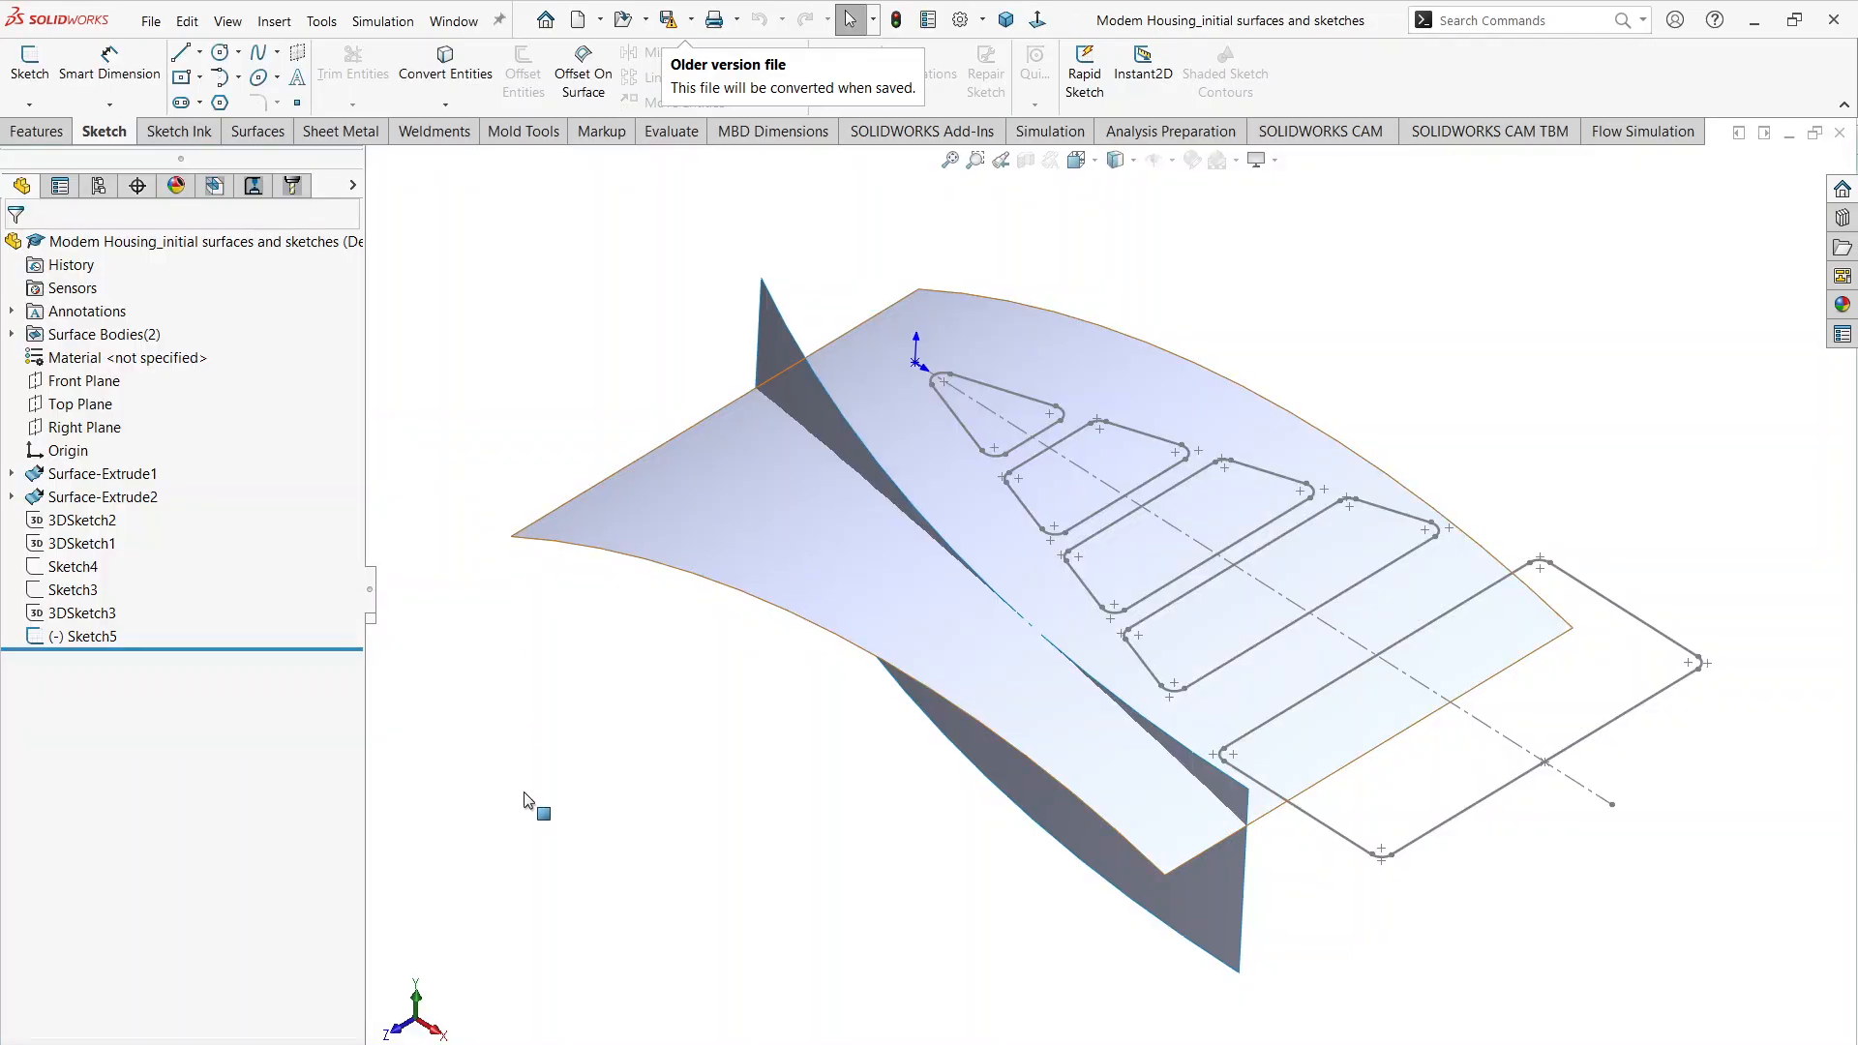
# Step: Examine the two extruded surfaces and the opening sketches from several angles and compare them with the Top Profile in Modem Housing.pdf
pyautogui.moveTo(580, 693)
pyautogui.mouseDown(button='middle')
pyautogui.moveTo(671, 593)
pyautogui.moveTo(602, 707)
pyautogui.moveTo(530, 693)
pyautogui.moveTo(593, 722)
pyautogui.moveTo(497, 688)
pyautogui.moveTo(962, 761)
pyautogui.moveTo(896, 705)
pyautogui.moveTo(896, 728)
pyautogui.mouseUp(button='middle')
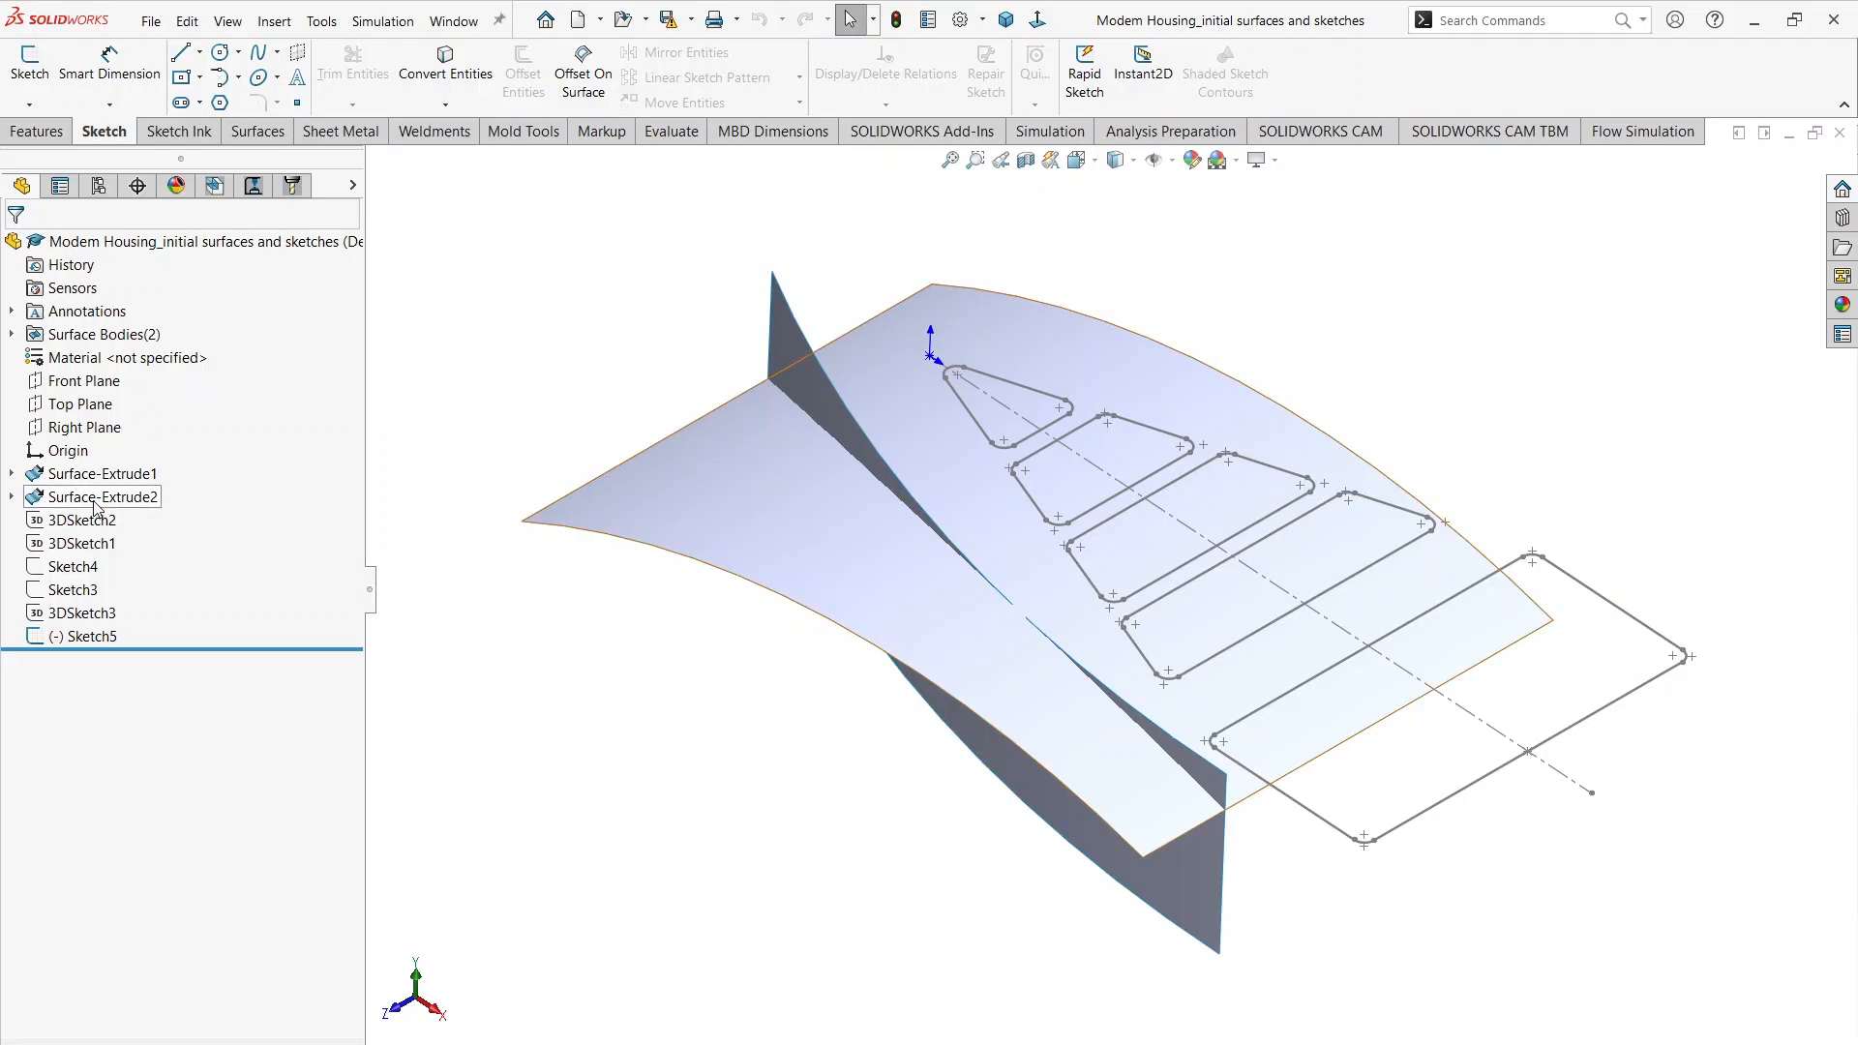
pyautogui.moveTo(1128, 640)
pyautogui.mouseDown(button='middle')
pyautogui.moveTo(1111, 561)
pyautogui.moveTo(997, 625)
pyautogui.moveTo(971, 720)
pyautogui.moveTo(958, 630)
pyautogui.moveTo(1144, 608)
pyautogui.mouseUp(button='middle')
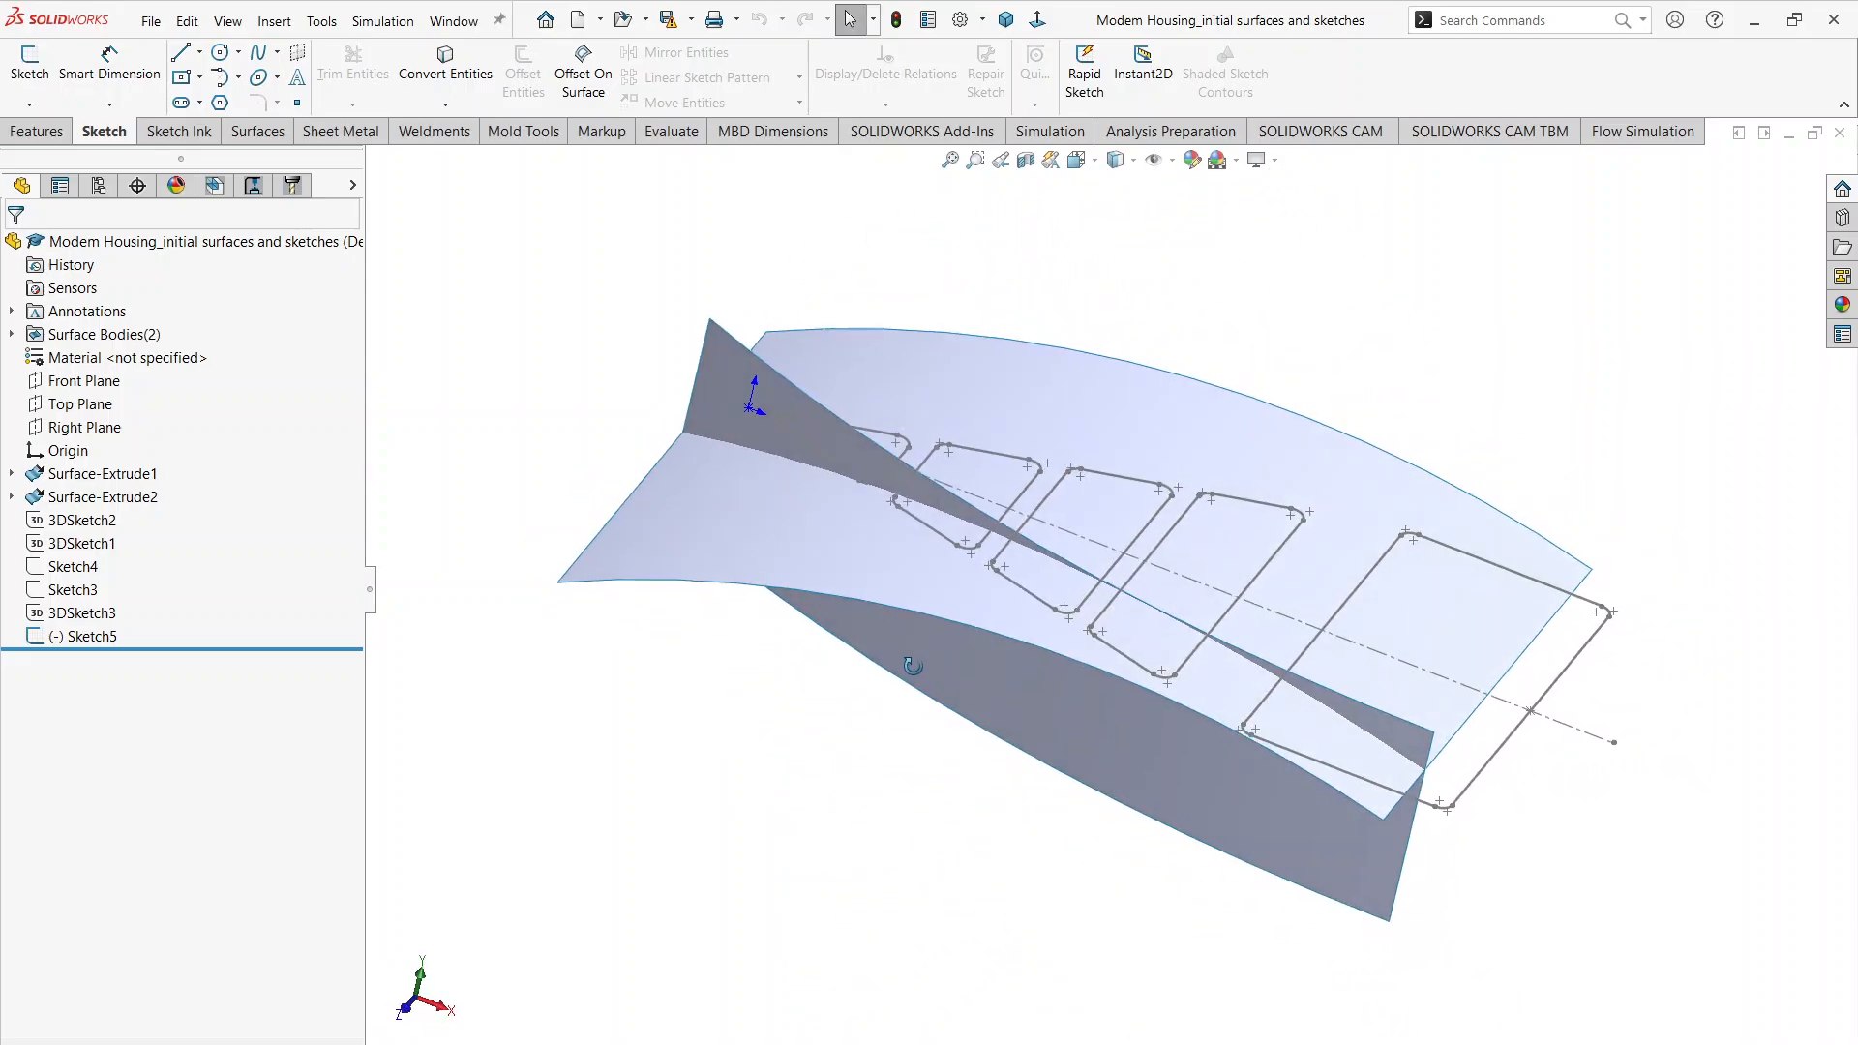
pyautogui.moveTo(913, 666); pyautogui.dragTo(907, 679, button='middle')
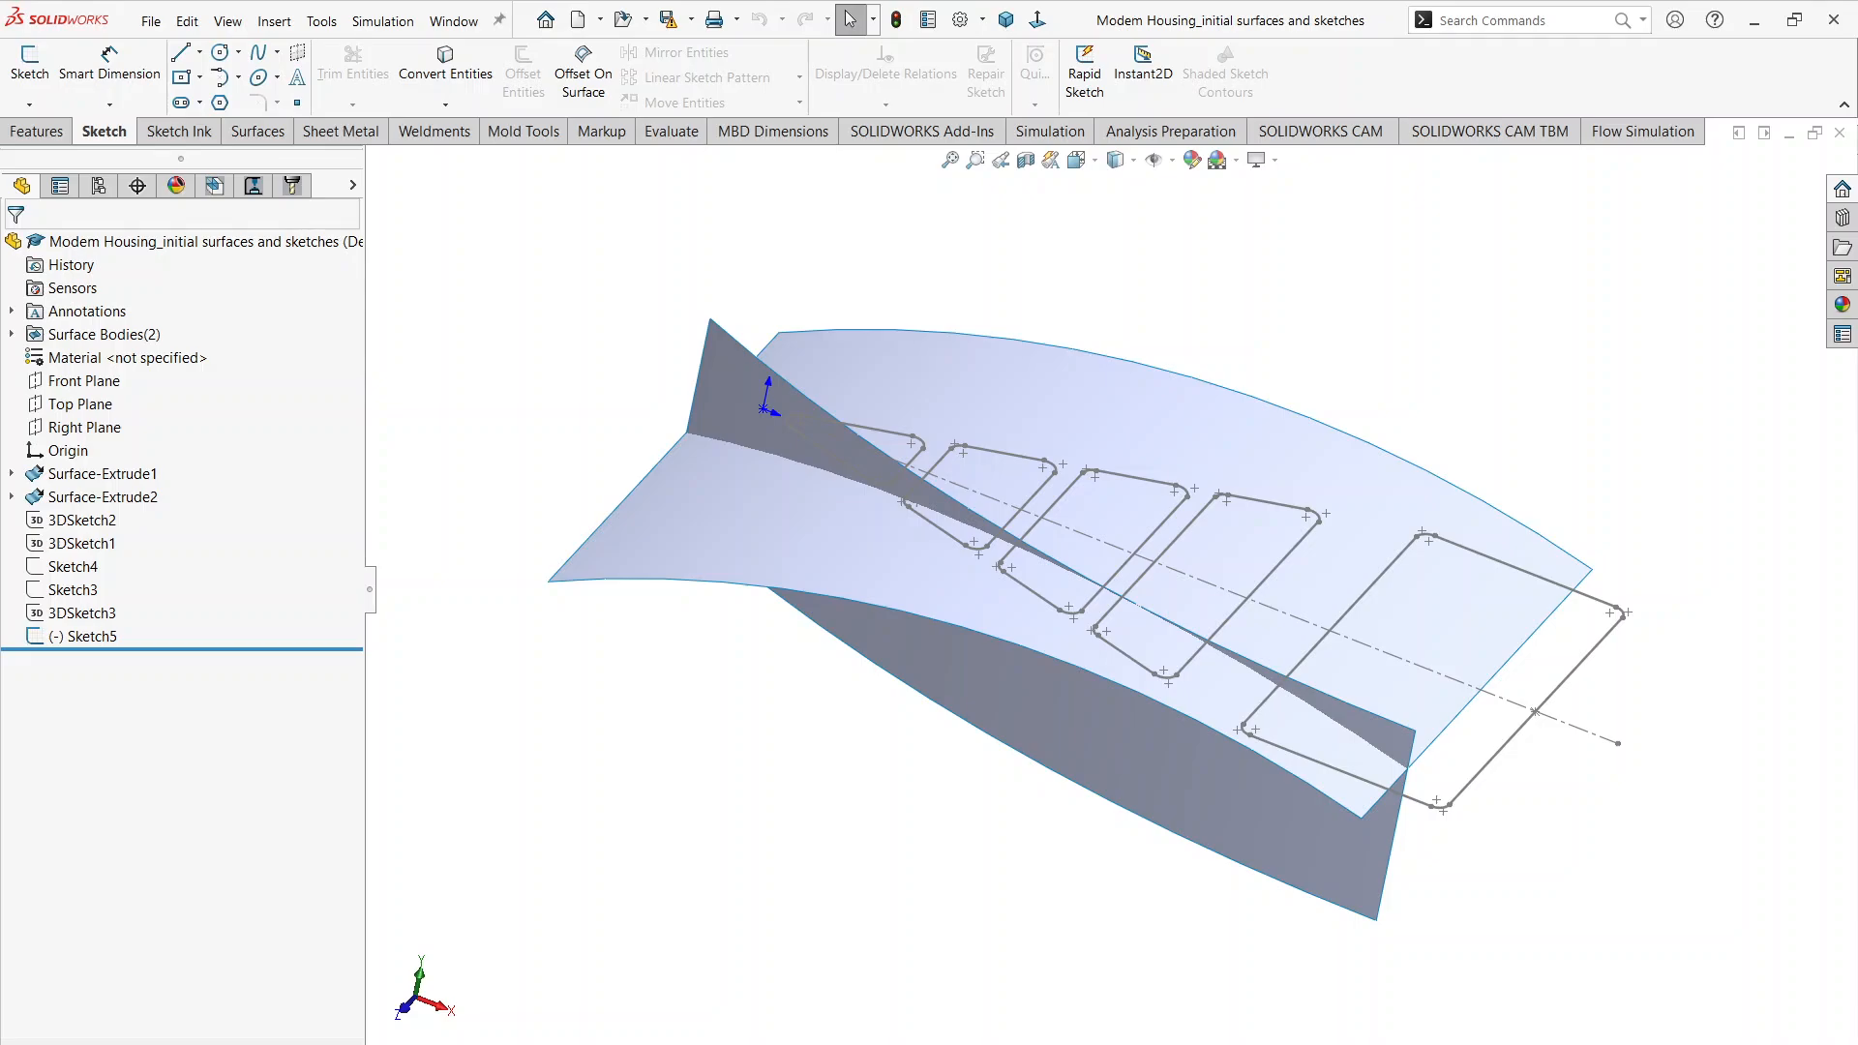
pyautogui.moveTo(790, 1044)
pyautogui.click(790, 987)
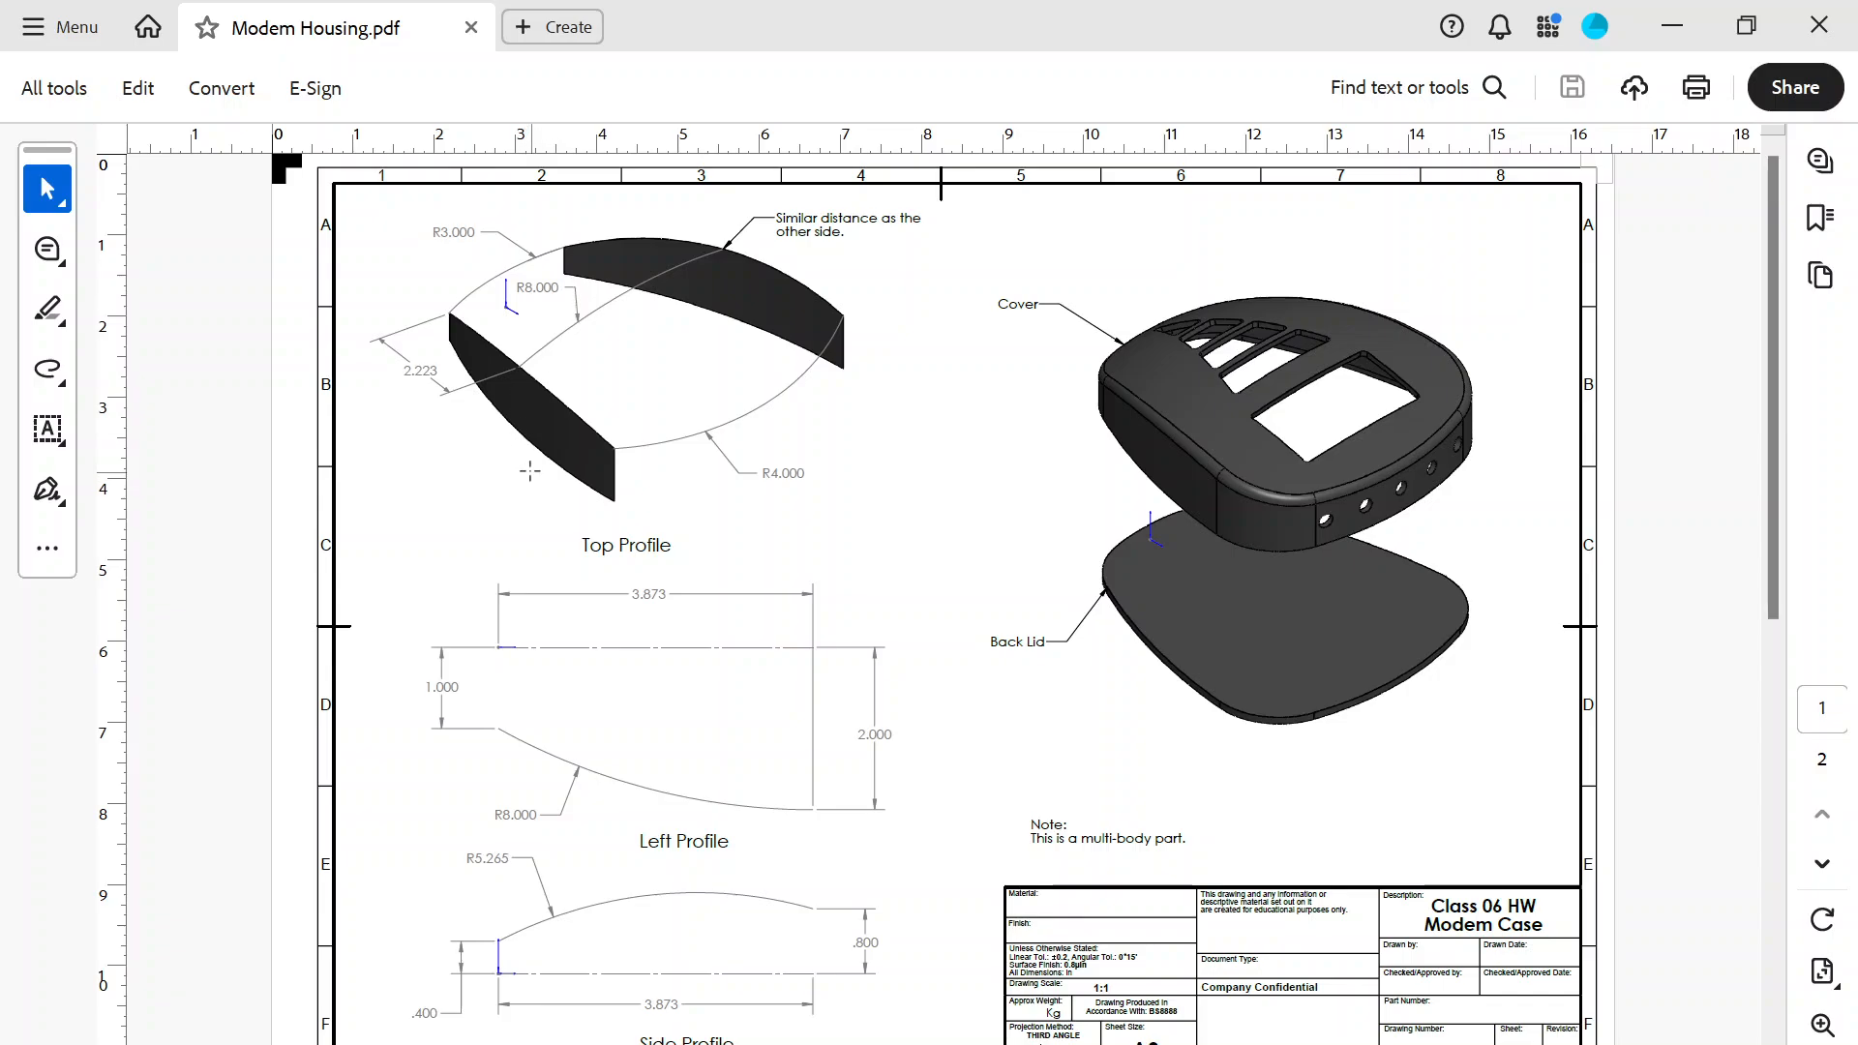
pyautogui.hotkey('alt', 'Tab')
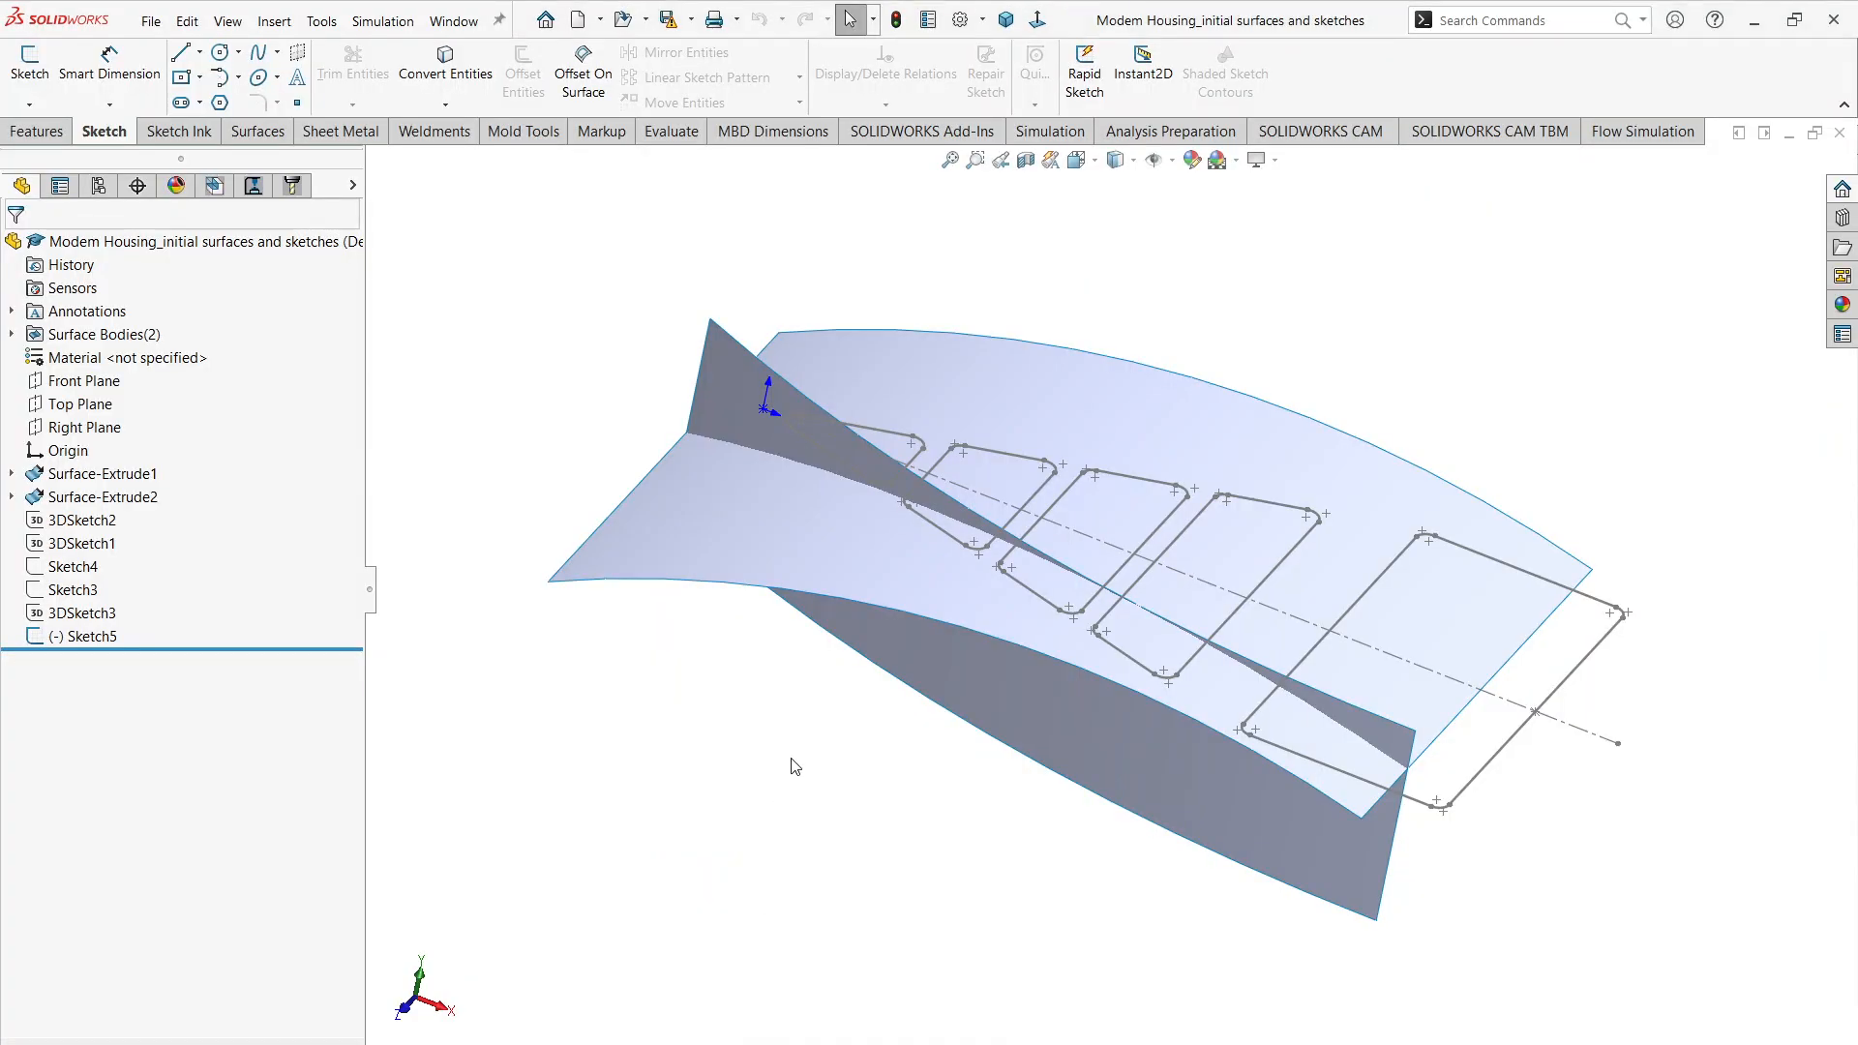
pyautogui.moveTo(812, 714)
pyautogui.mouseDown(button='middle')
pyautogui.moveTo(864, 577)
pyautogui.moveTo(823, 634)
pyautogui.moveTo(939, 545)
pyautogui.mouseUp(button='middle')
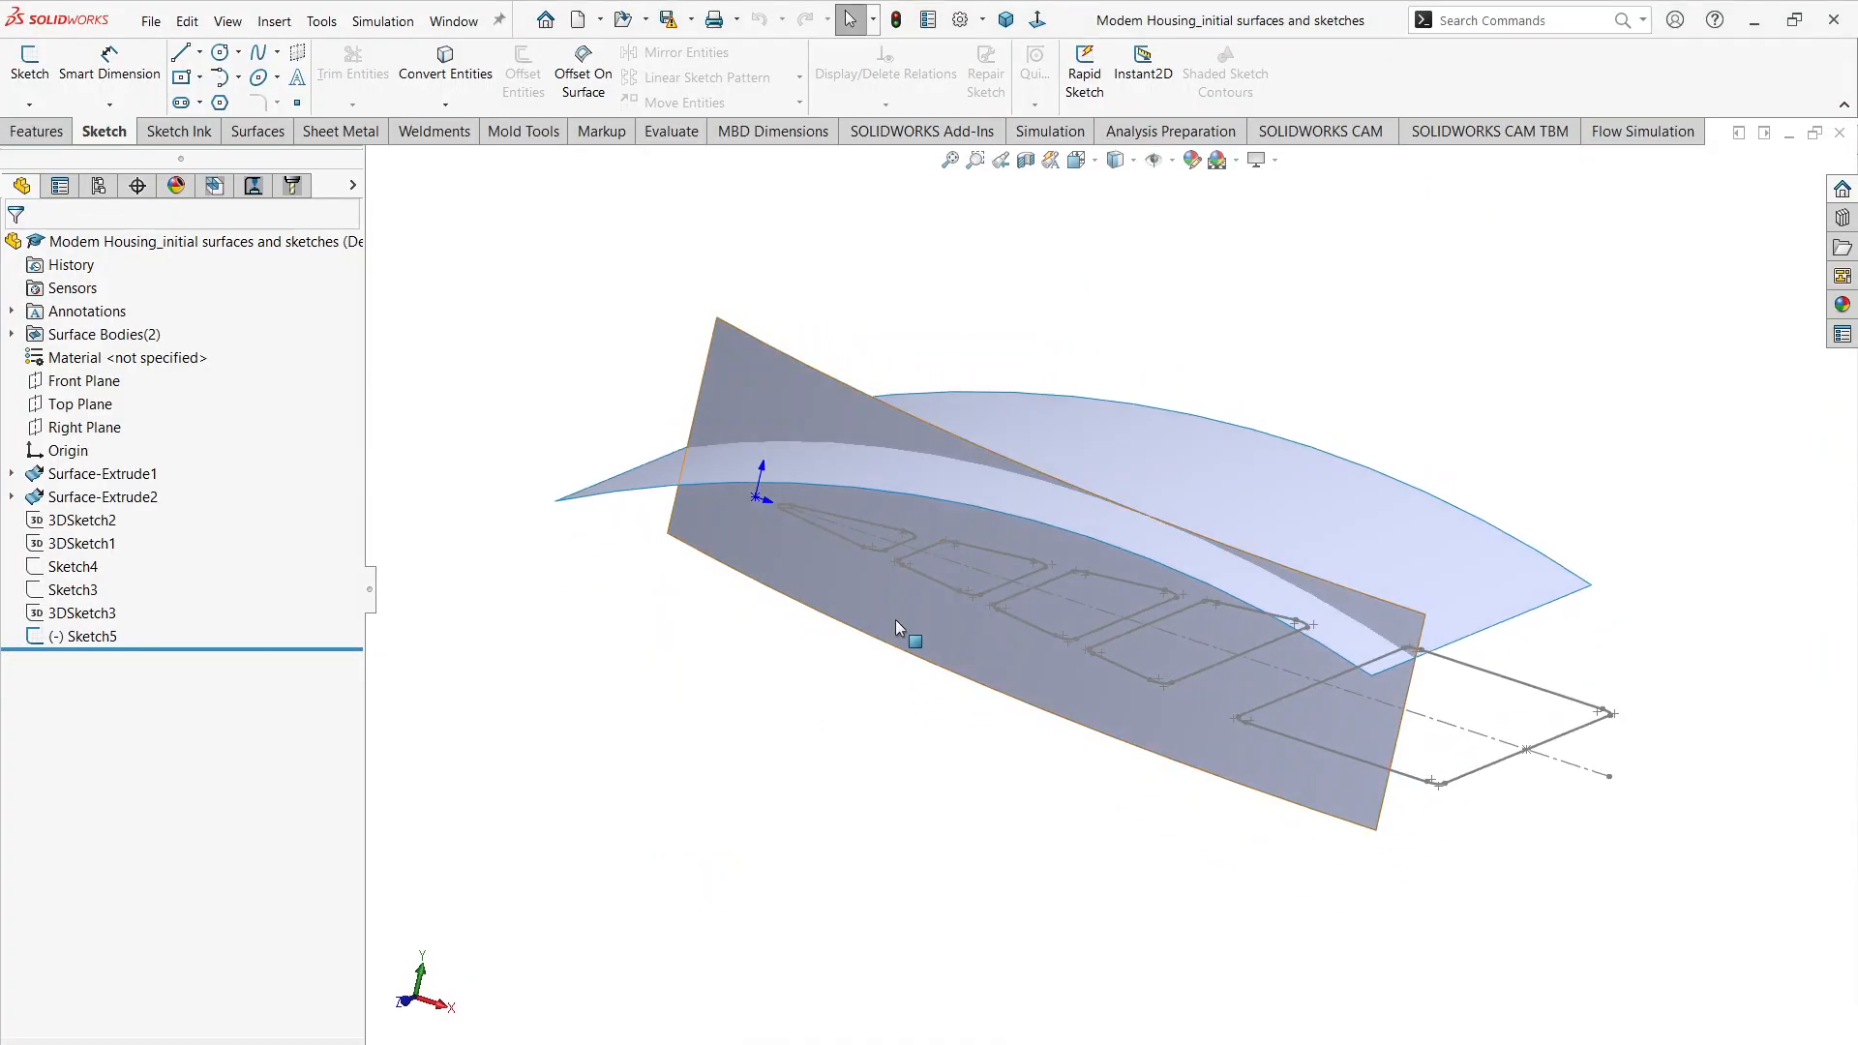
pyautogui.moveTo(896, 627)
pyautogui.mouseDown(button='middle')
pyautogui.moveTo(862, 642)
pyautogui.moveTo(862, 597)
pyautogui.moveTo(876, 631)
pyautogui.mouseUp(button='middle')
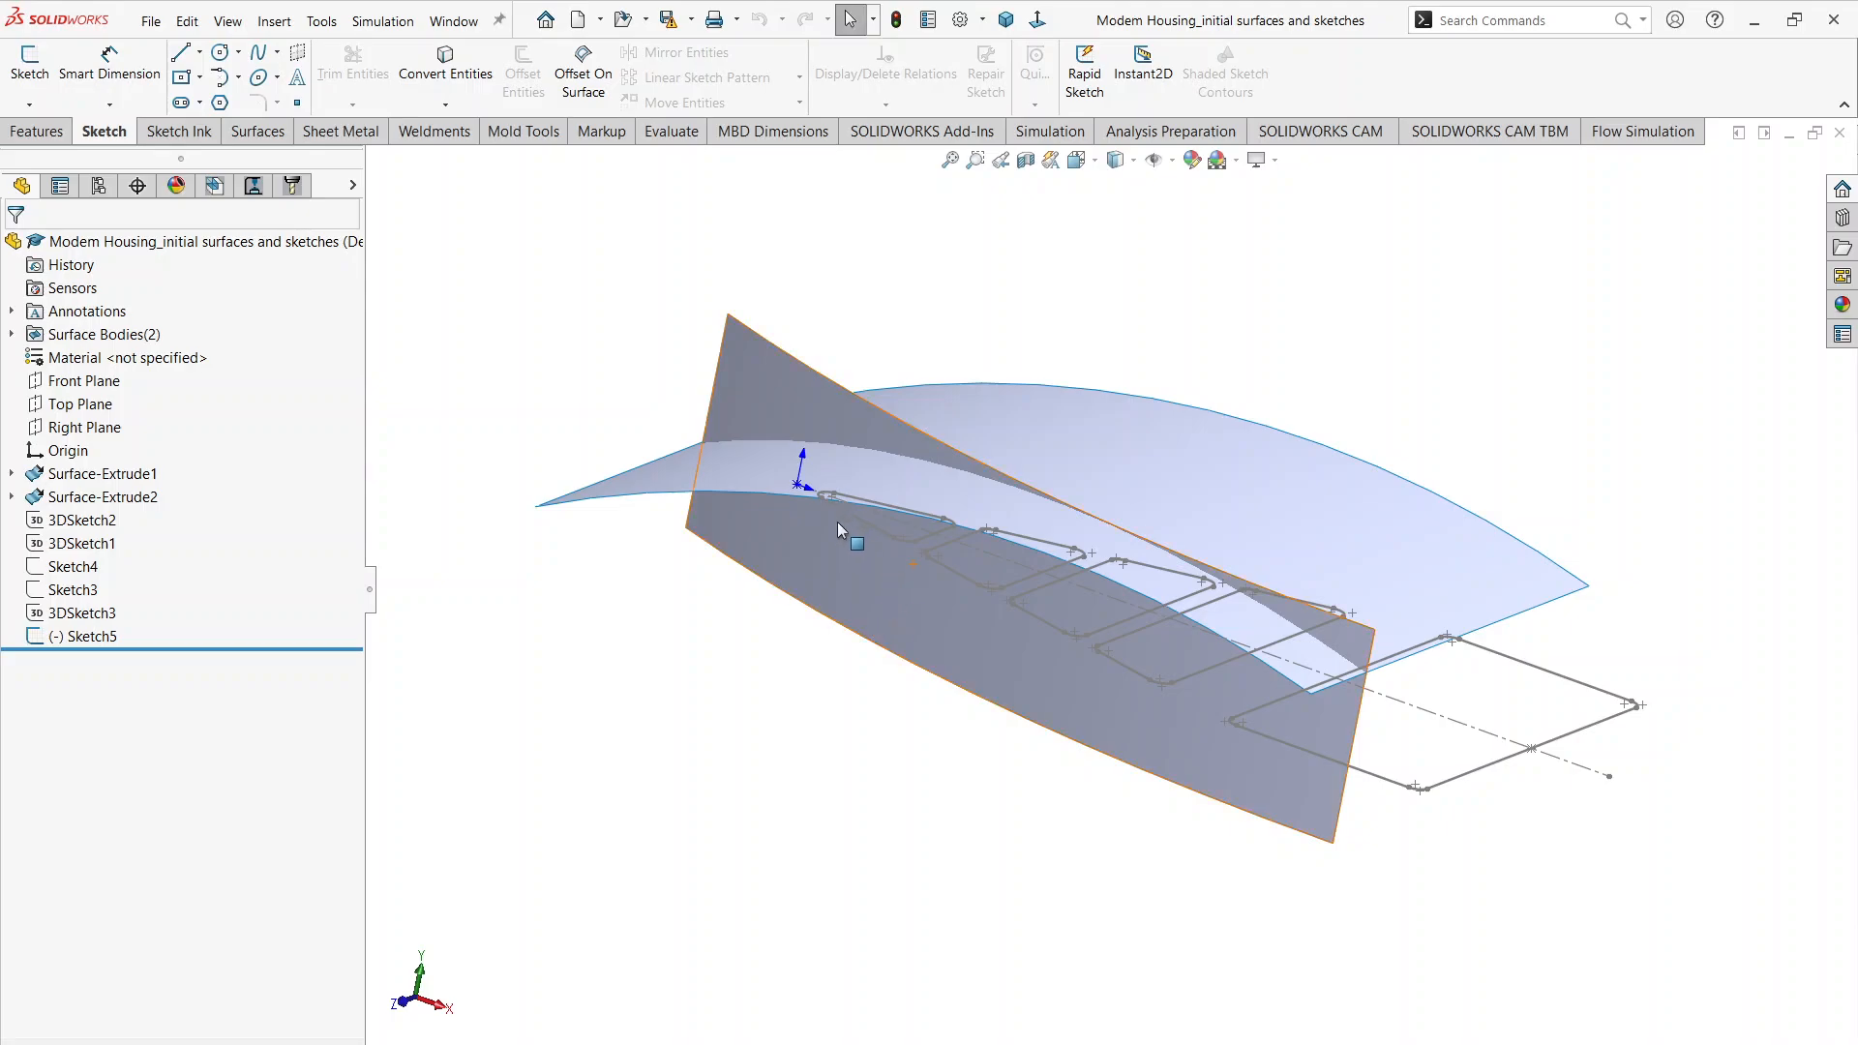
pyautogui.click(767, 577)
pyautogui.click(667, 644)
# Step: Trim the upright side surface using the curved top surface as the trim tool, keeping the portion below it
pyautogui.click(257, 131)
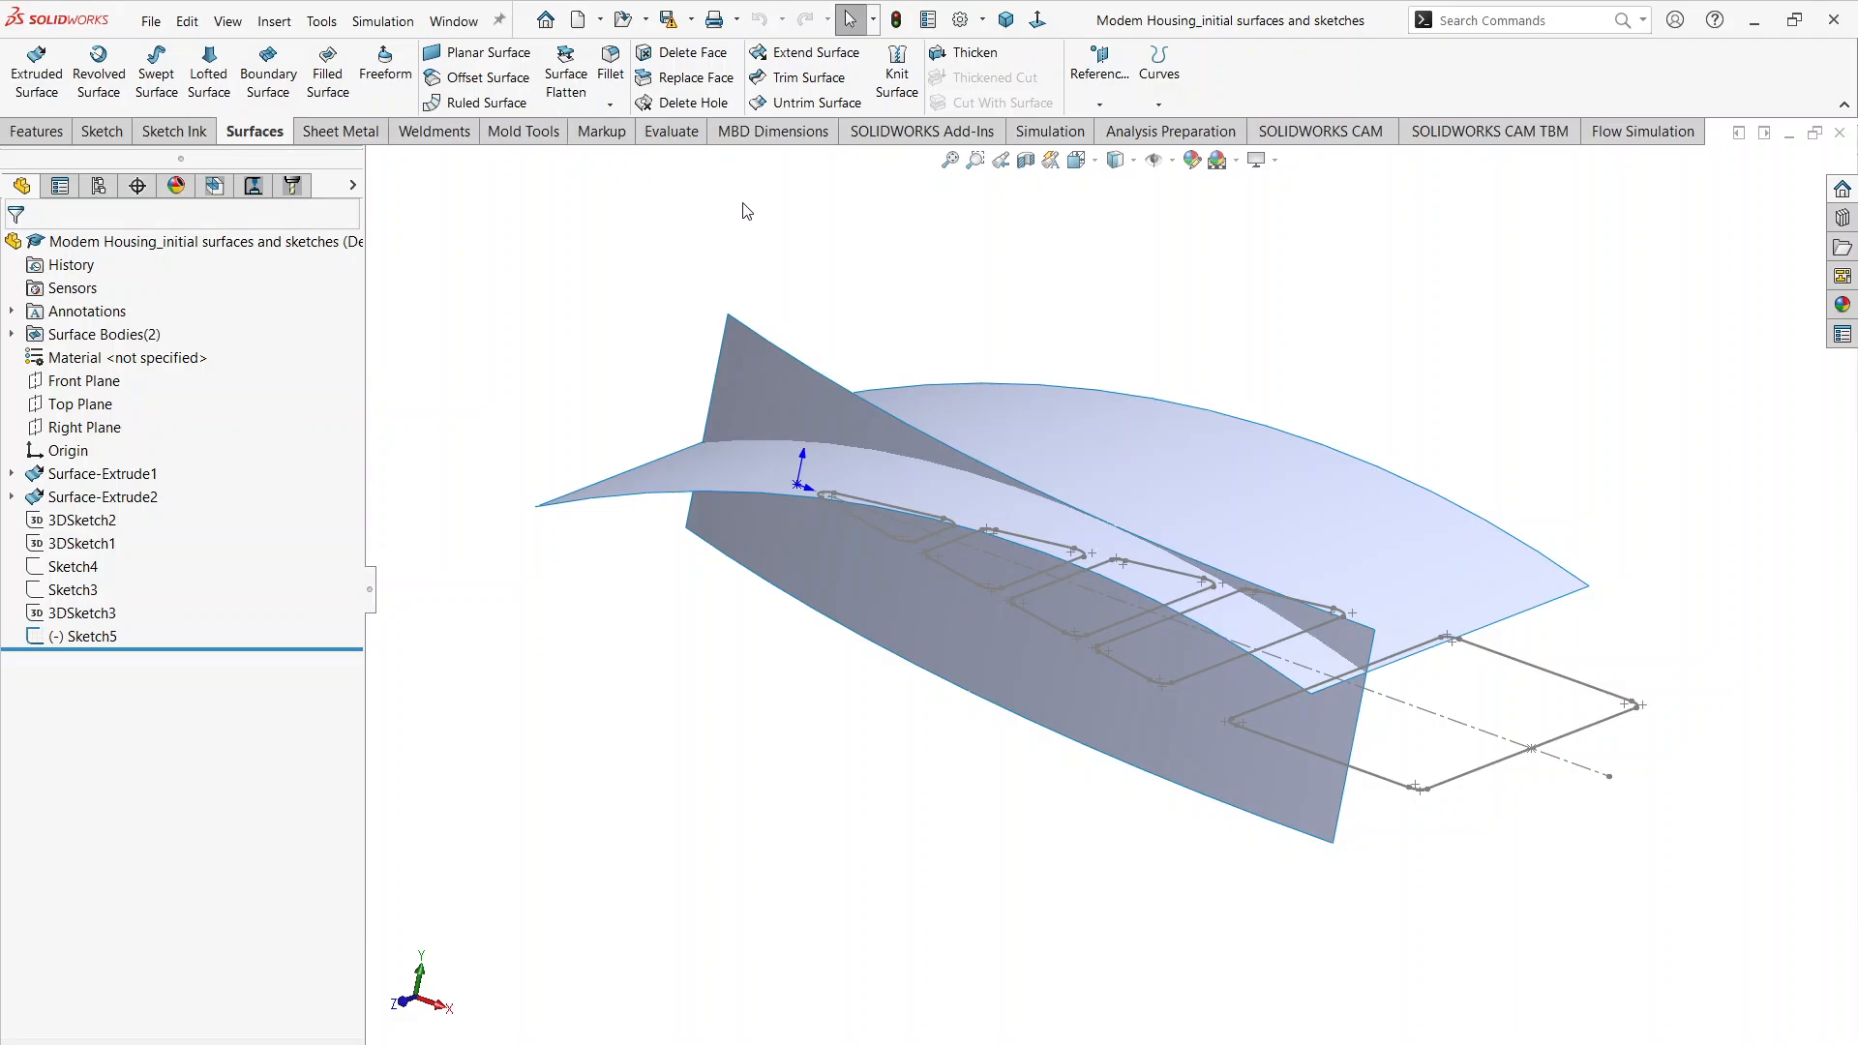
pyautogui.click(809, 77)
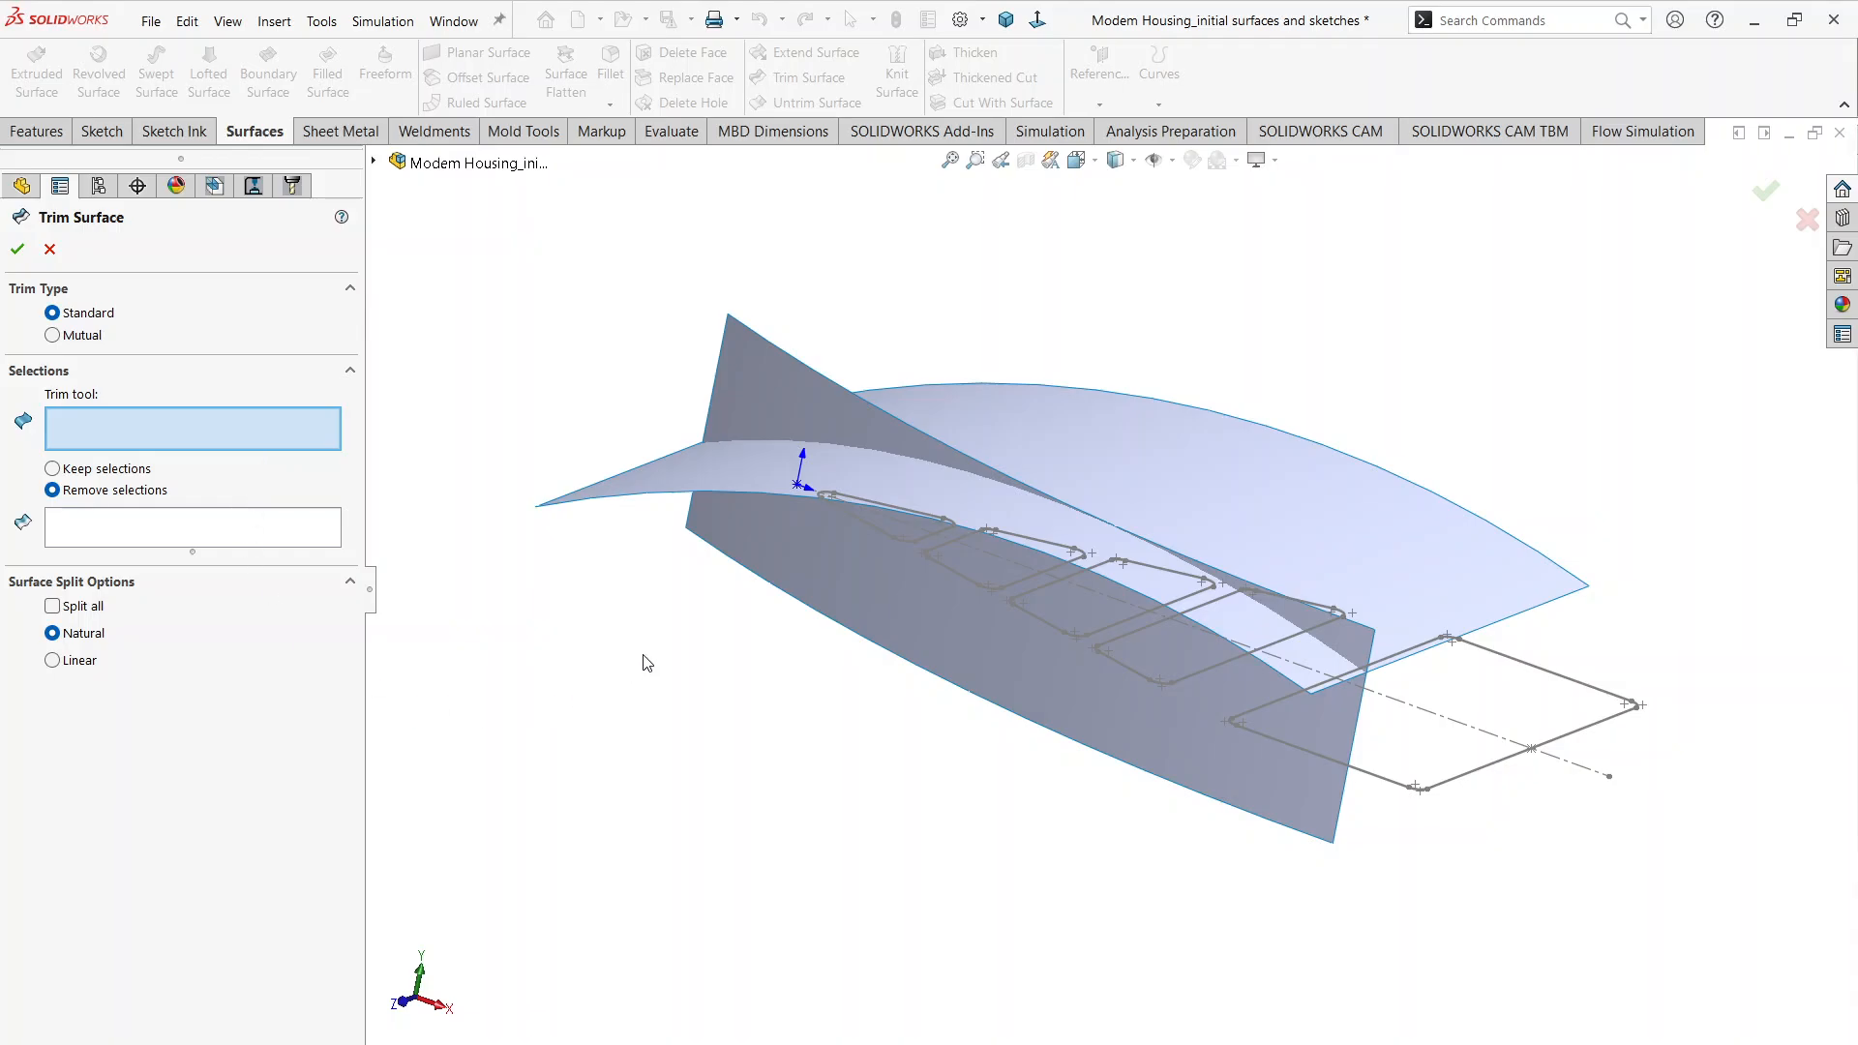
pyautogui.moveTo(642, 653); pyautogui.dragTo(593, 622, button='middle')
pyautogui.click(723, 461)
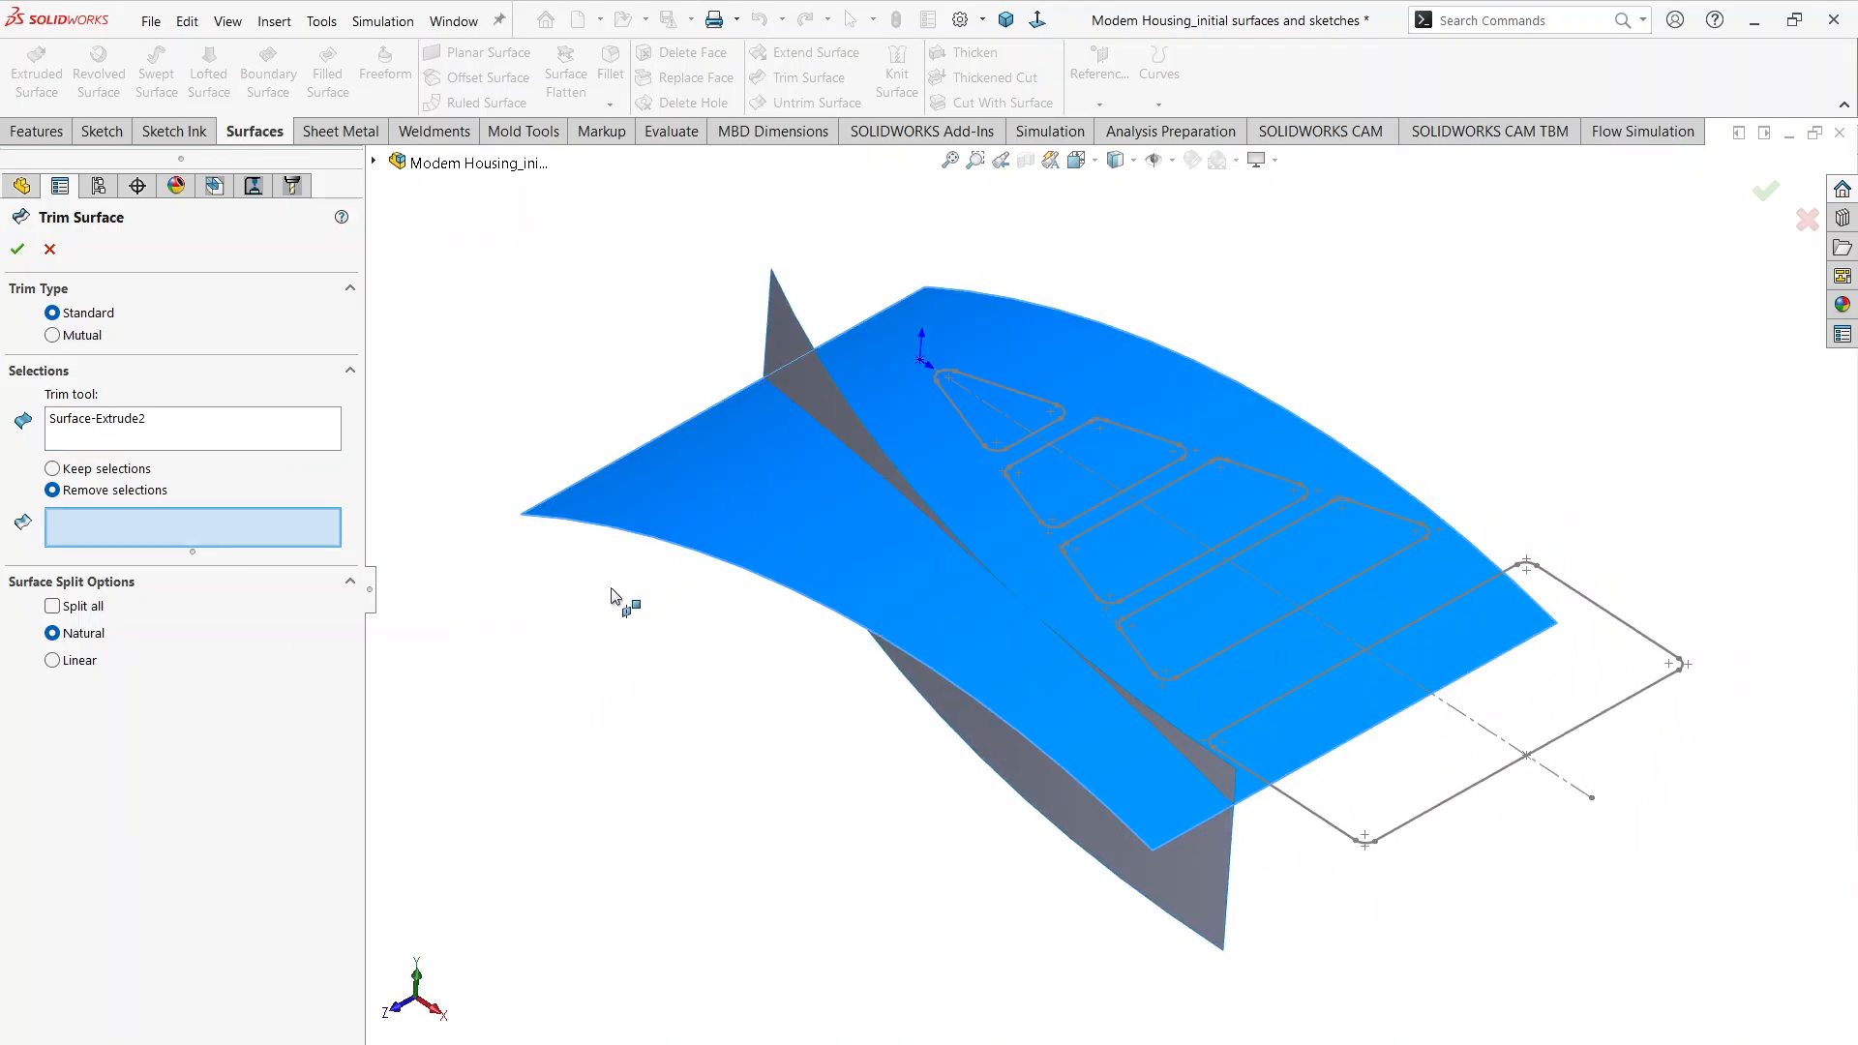
pyautogui.click(53, 468)
pyautogui.moveTo(571, 613)
pyautogui.mouseDown(button='middle')
pyautogui.moveTo(602, 558)
pyautogui.moveTo(602, 602)
pyautogui.mouseUp(button='middle')
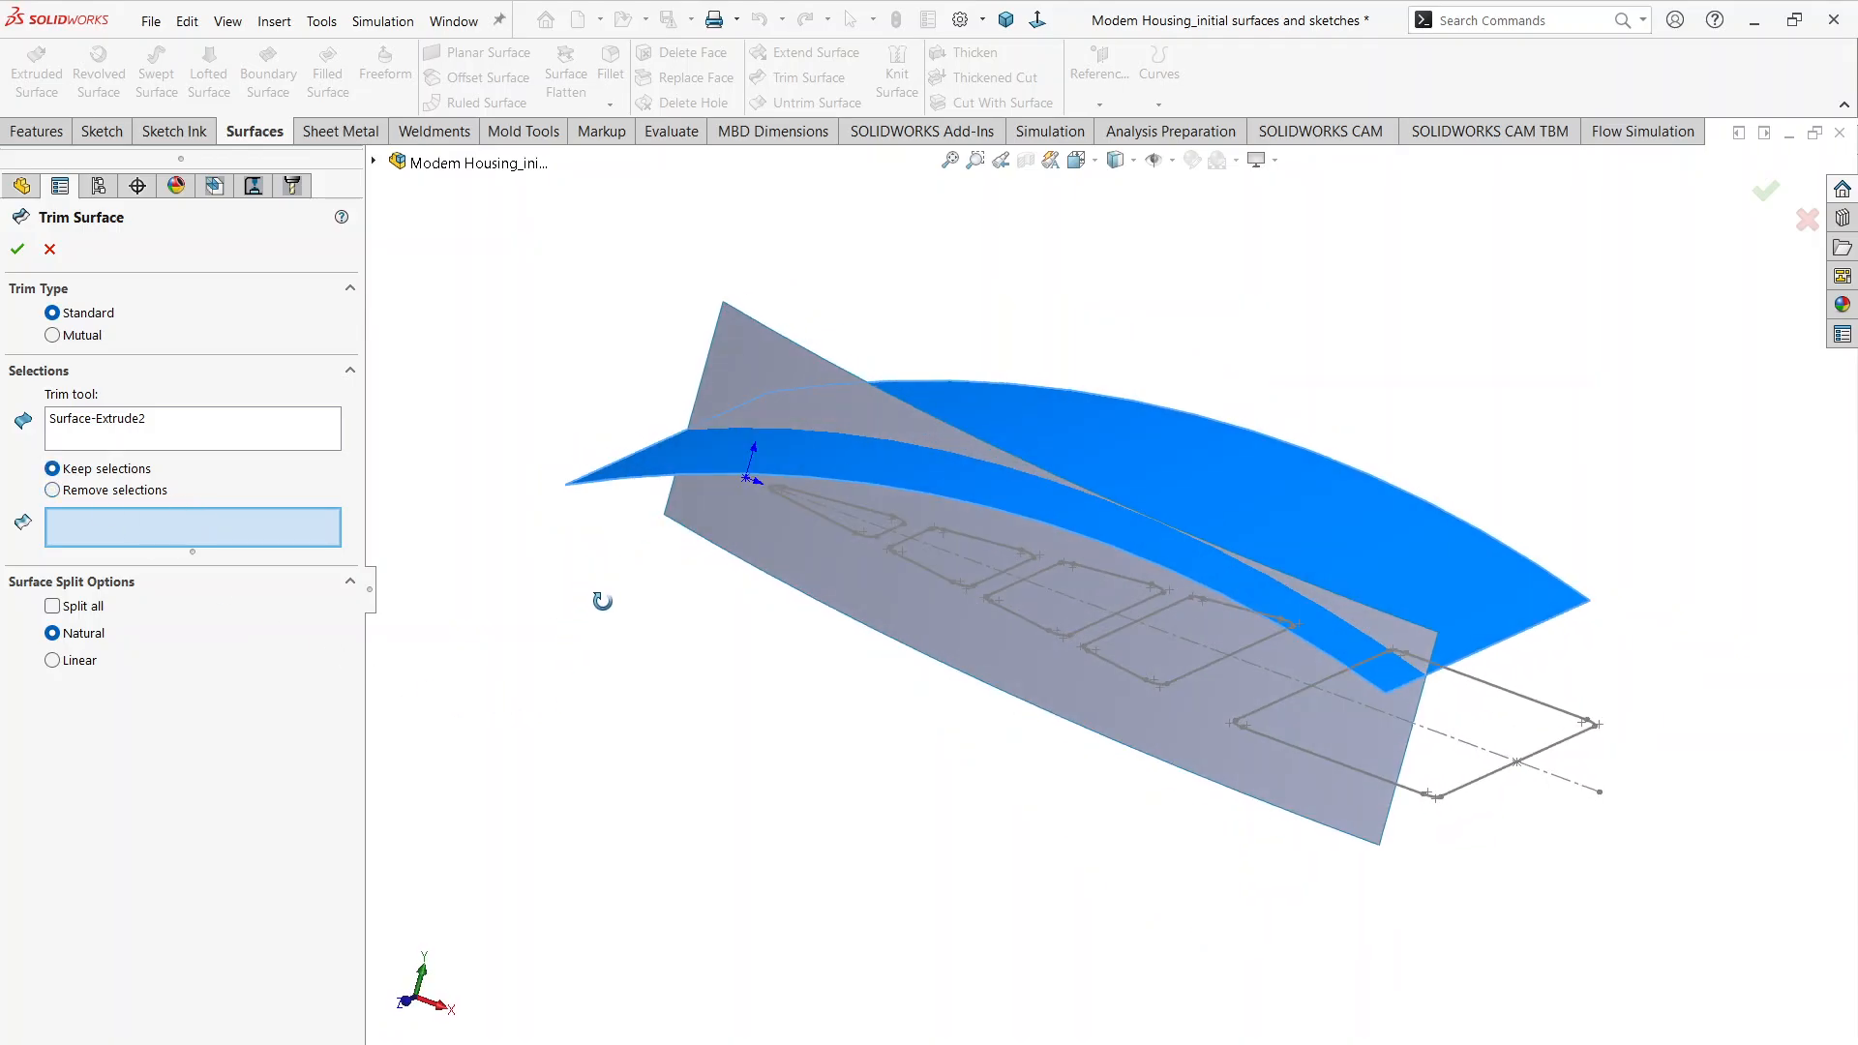
pyautogui.click(809, 560)
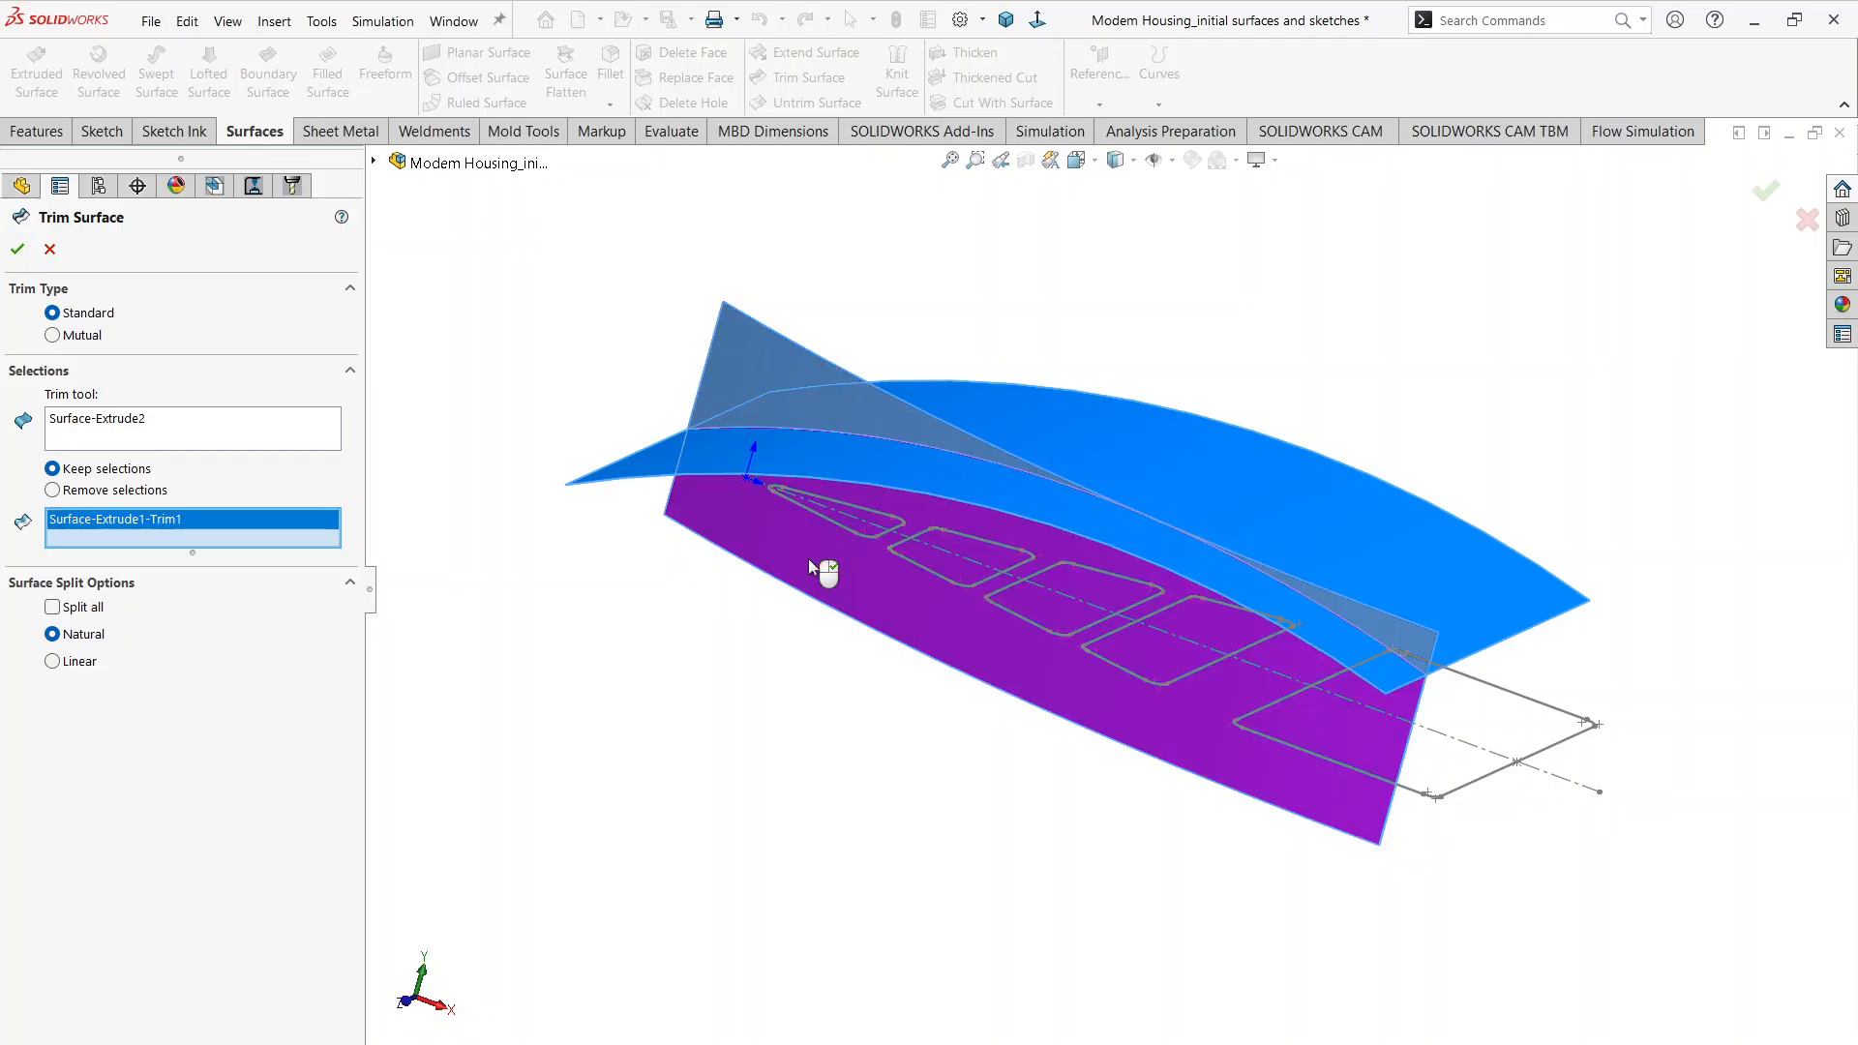
pyautogui.click(17, 248)
# Step: Delete the curved top surface body with Delete/Keep Body
pyautogui.moveTo(900, 800); pyautogui.dragTo(841, 662, button='middle')
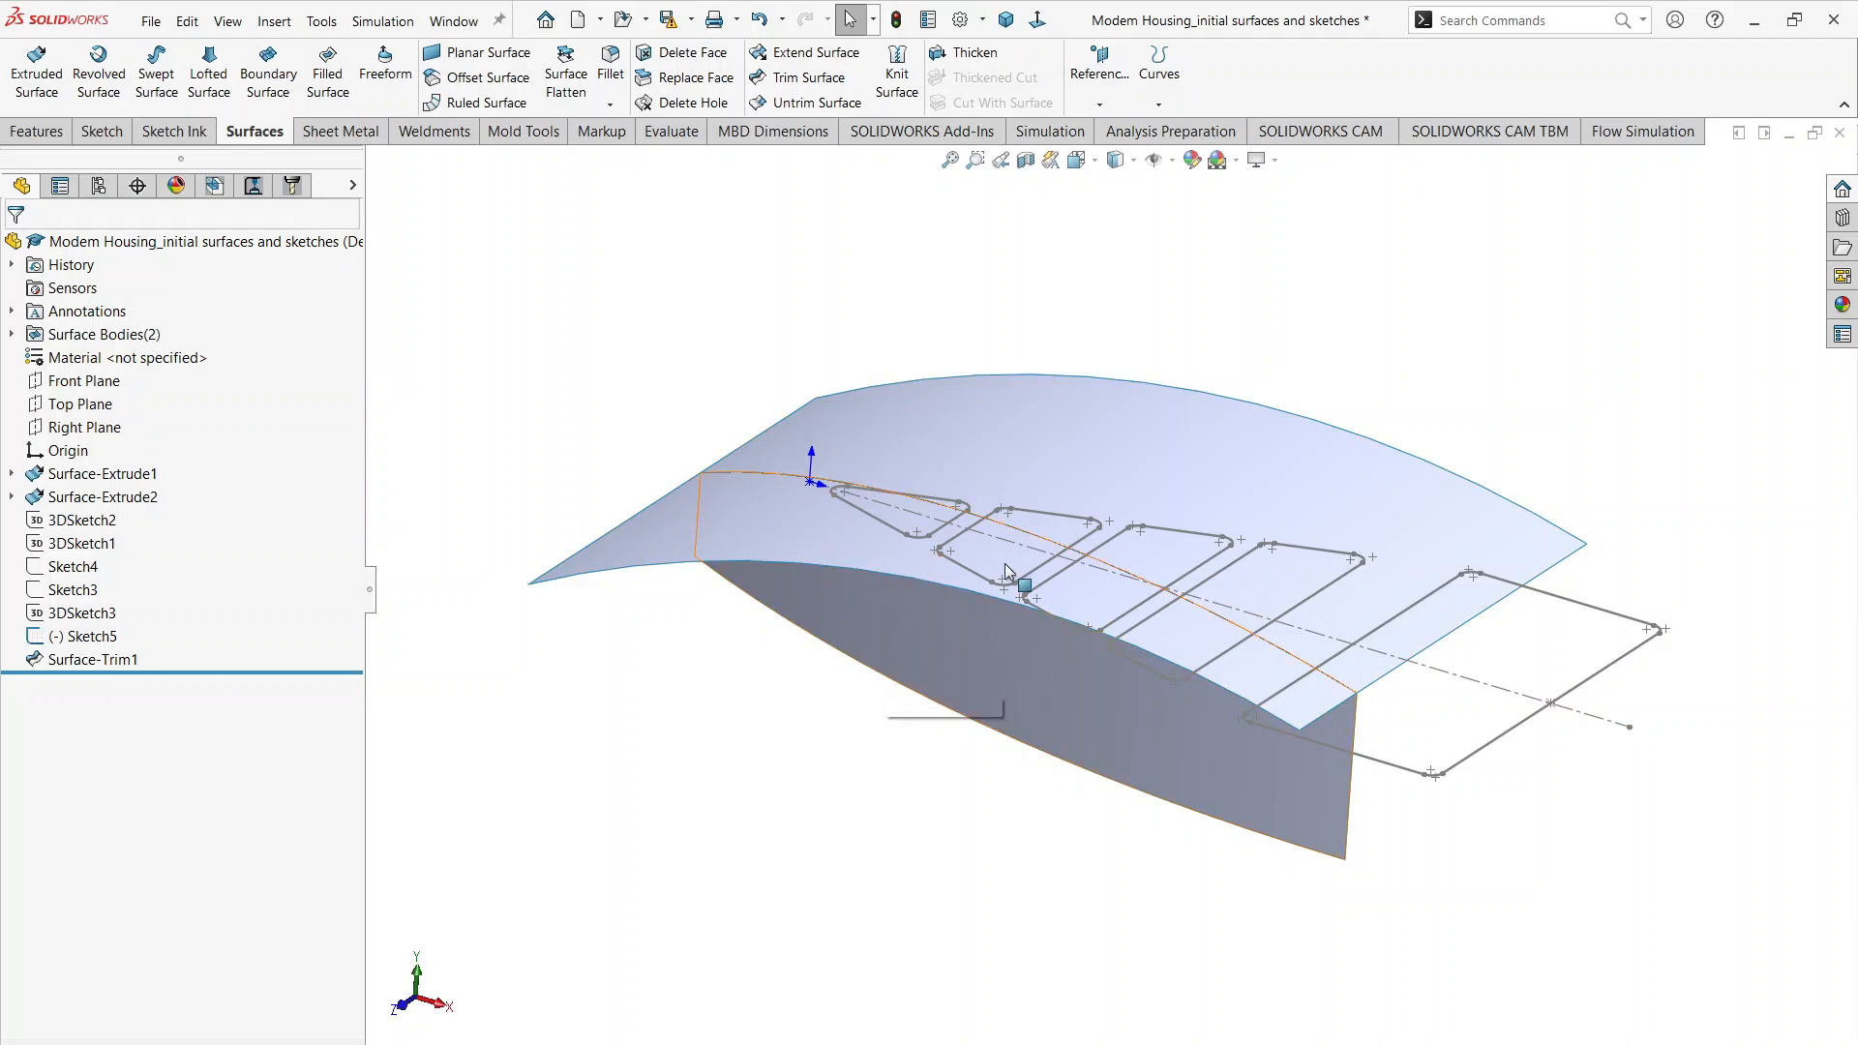
pyautogui.click(1477, 23)
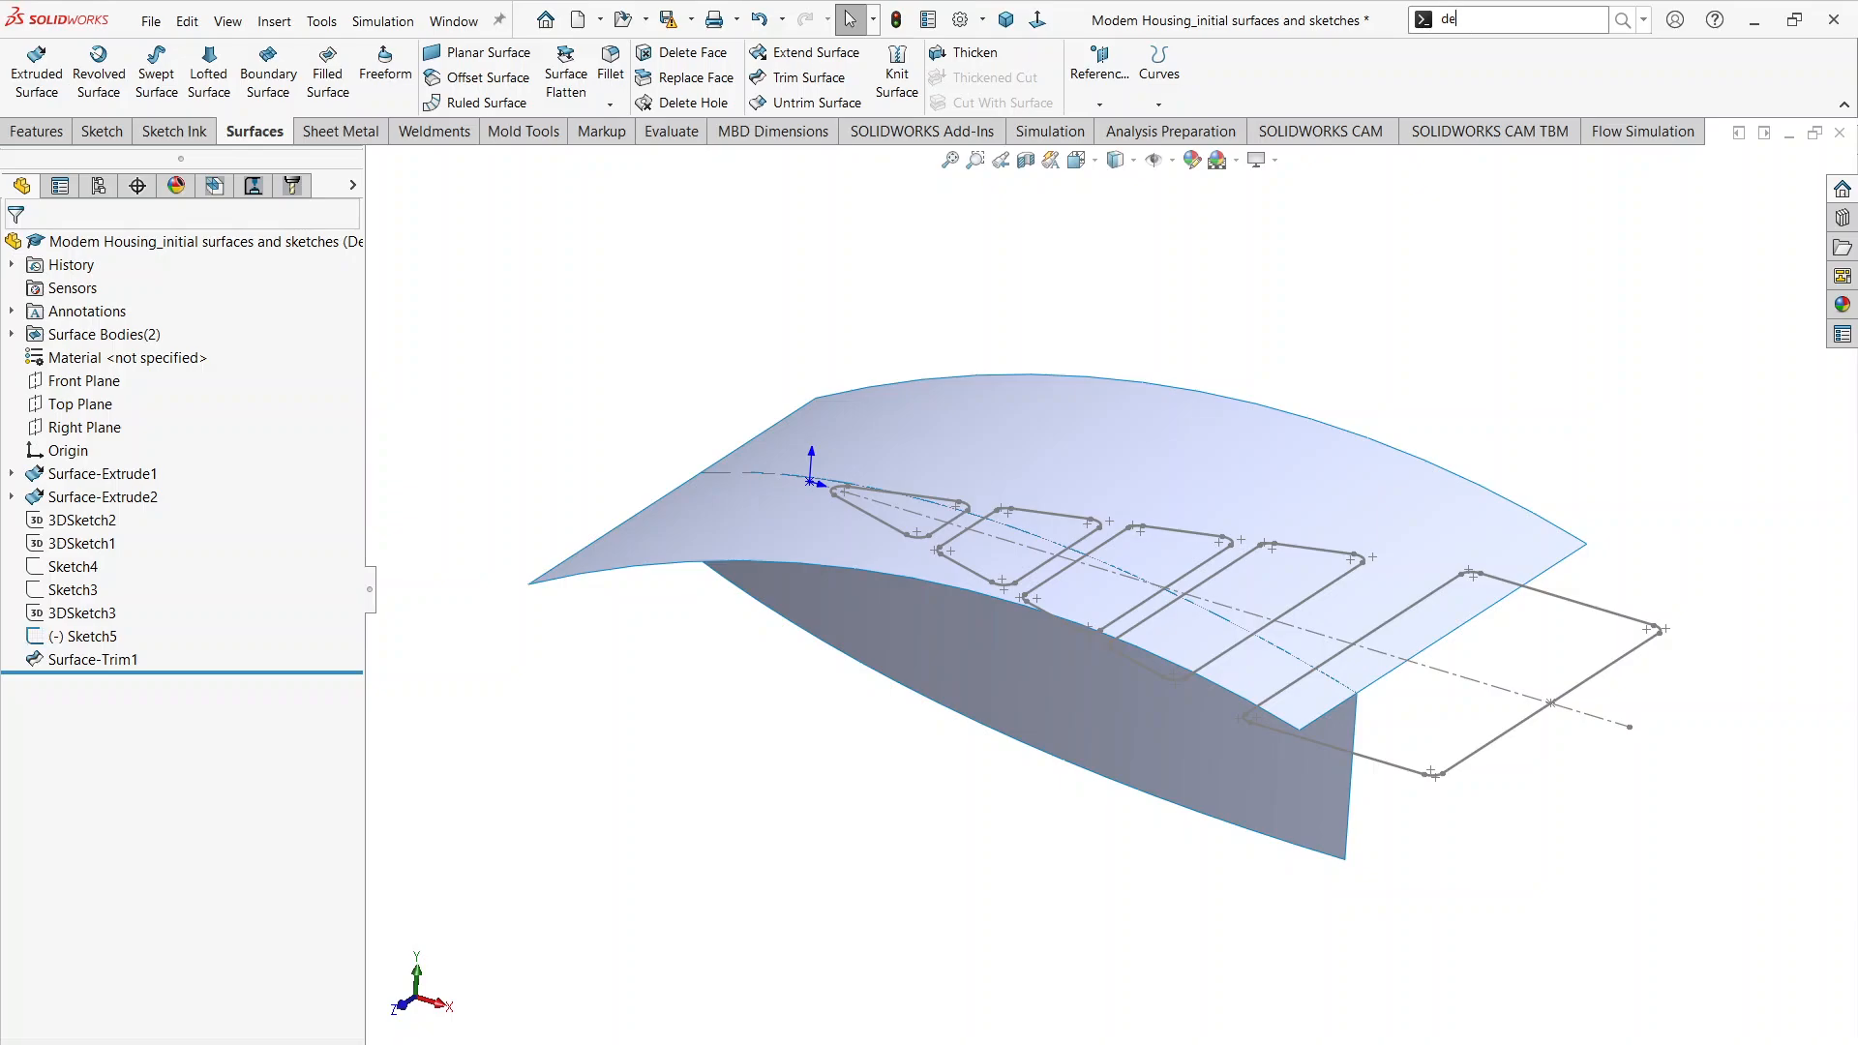
pyautogui.write('del')
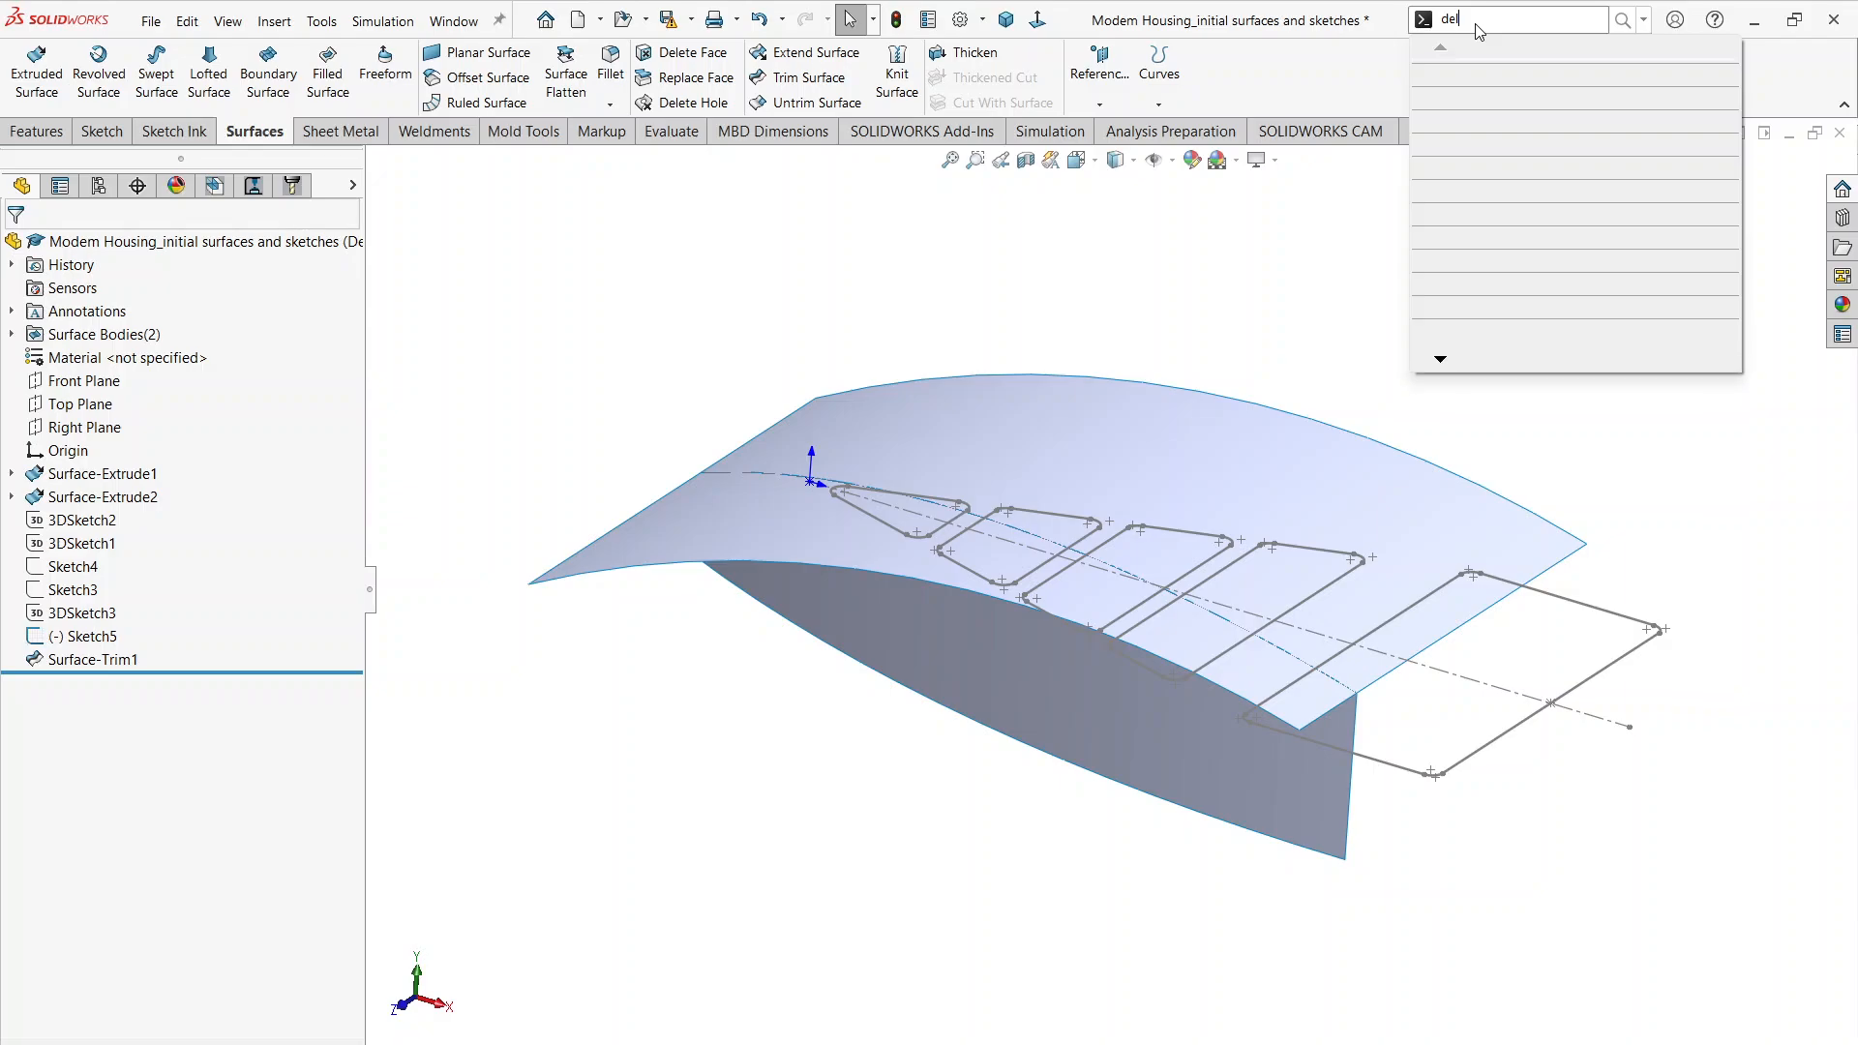
pyautogui.write('tee')
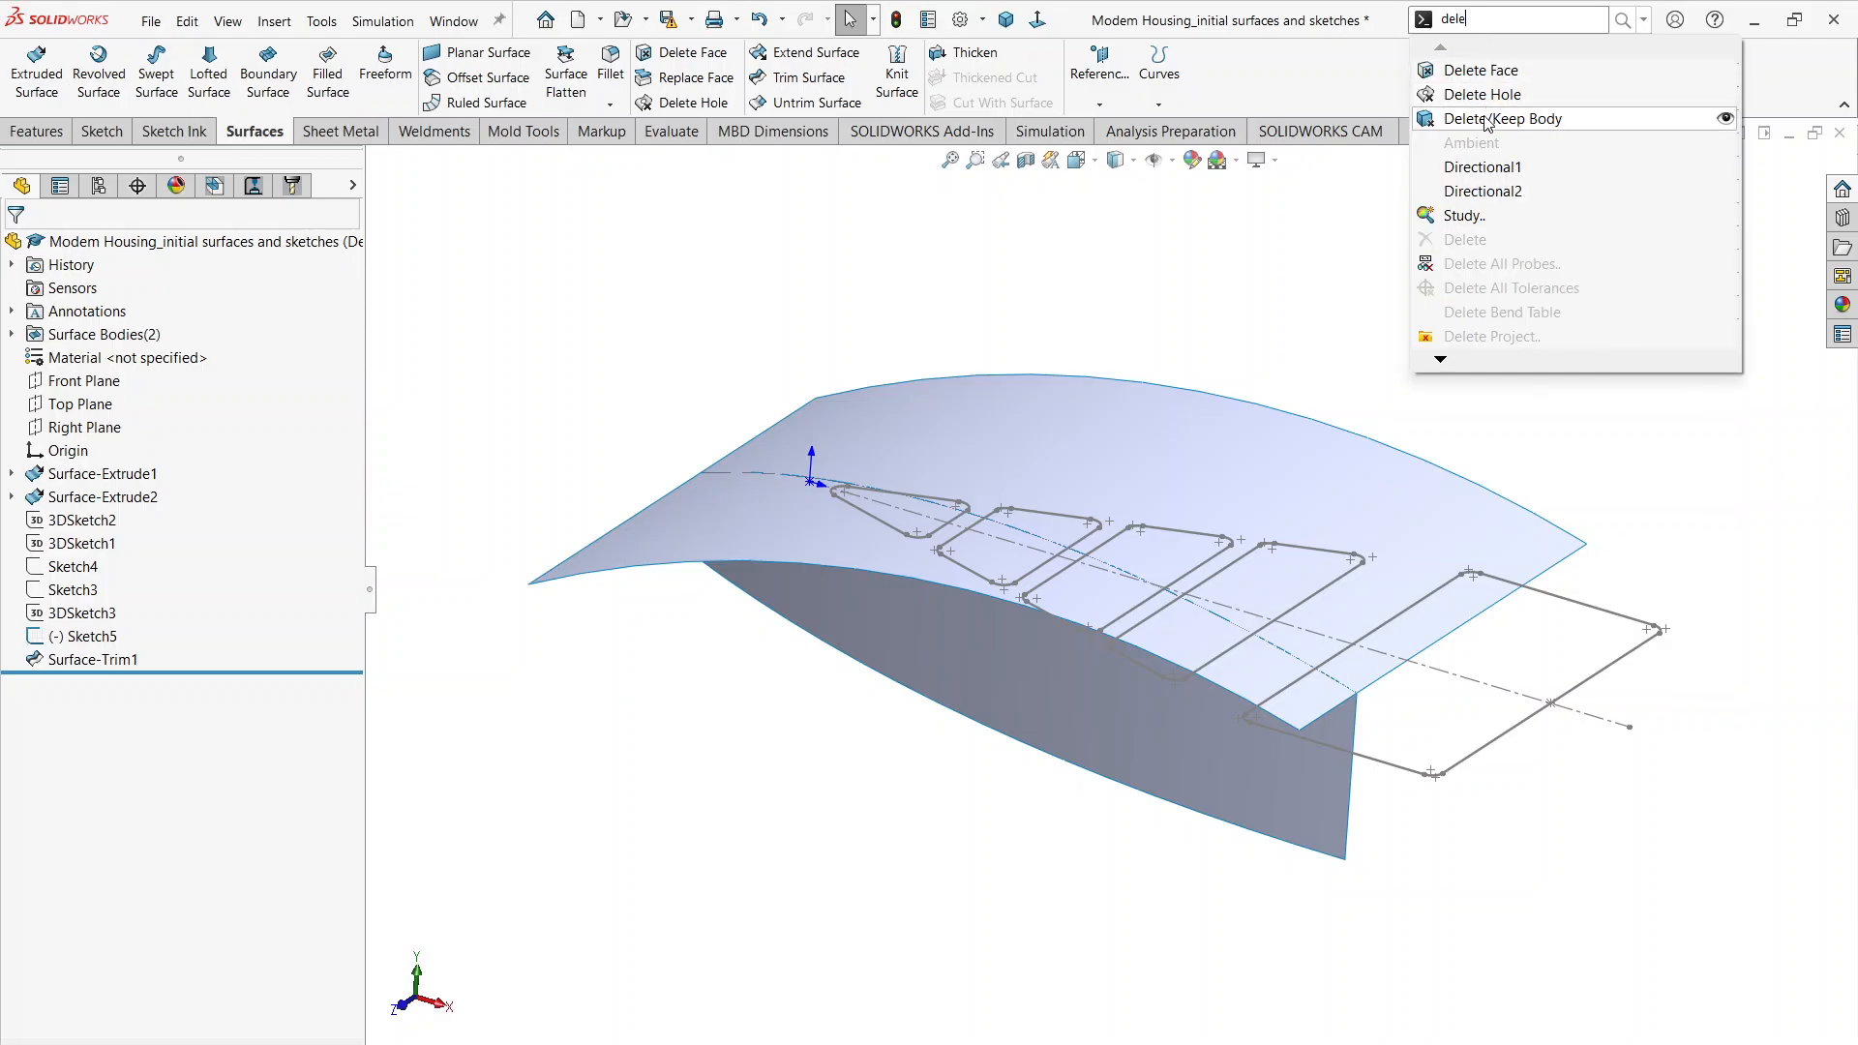
pyautogui.click(1486, 119)
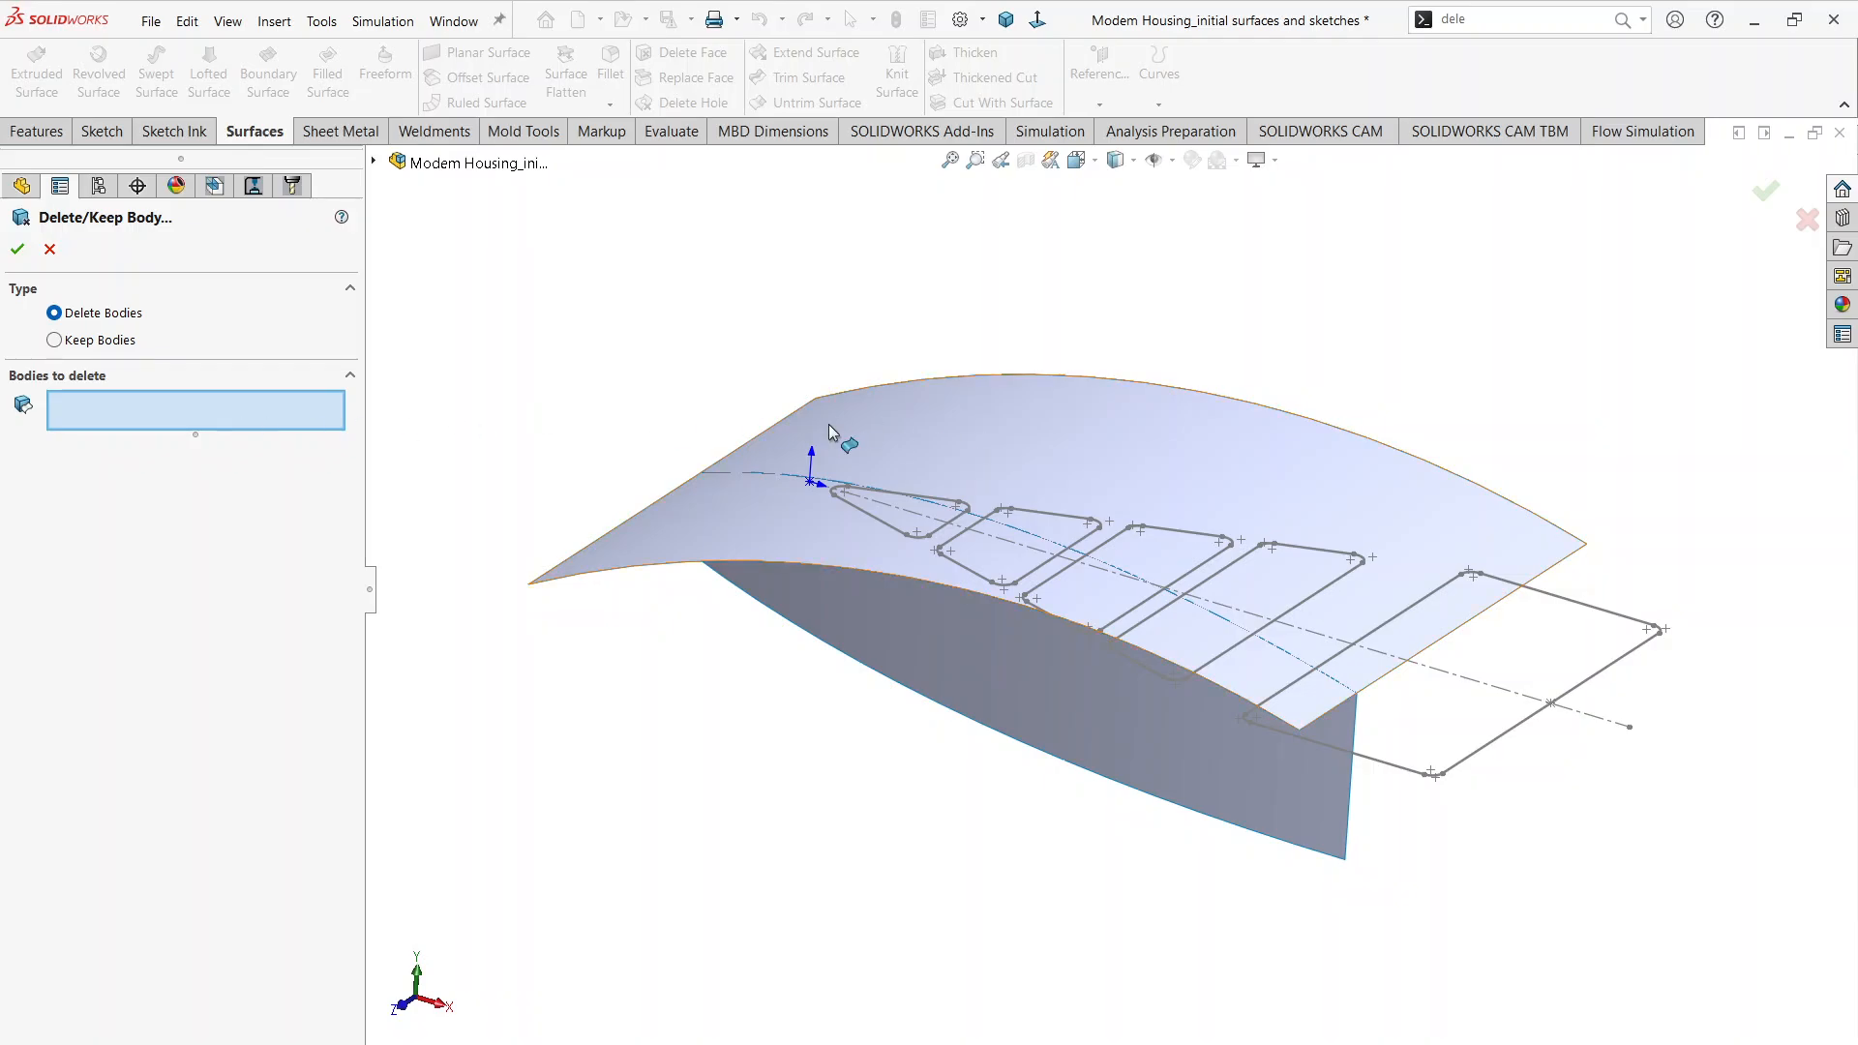
pyautogui.click(924, 434)
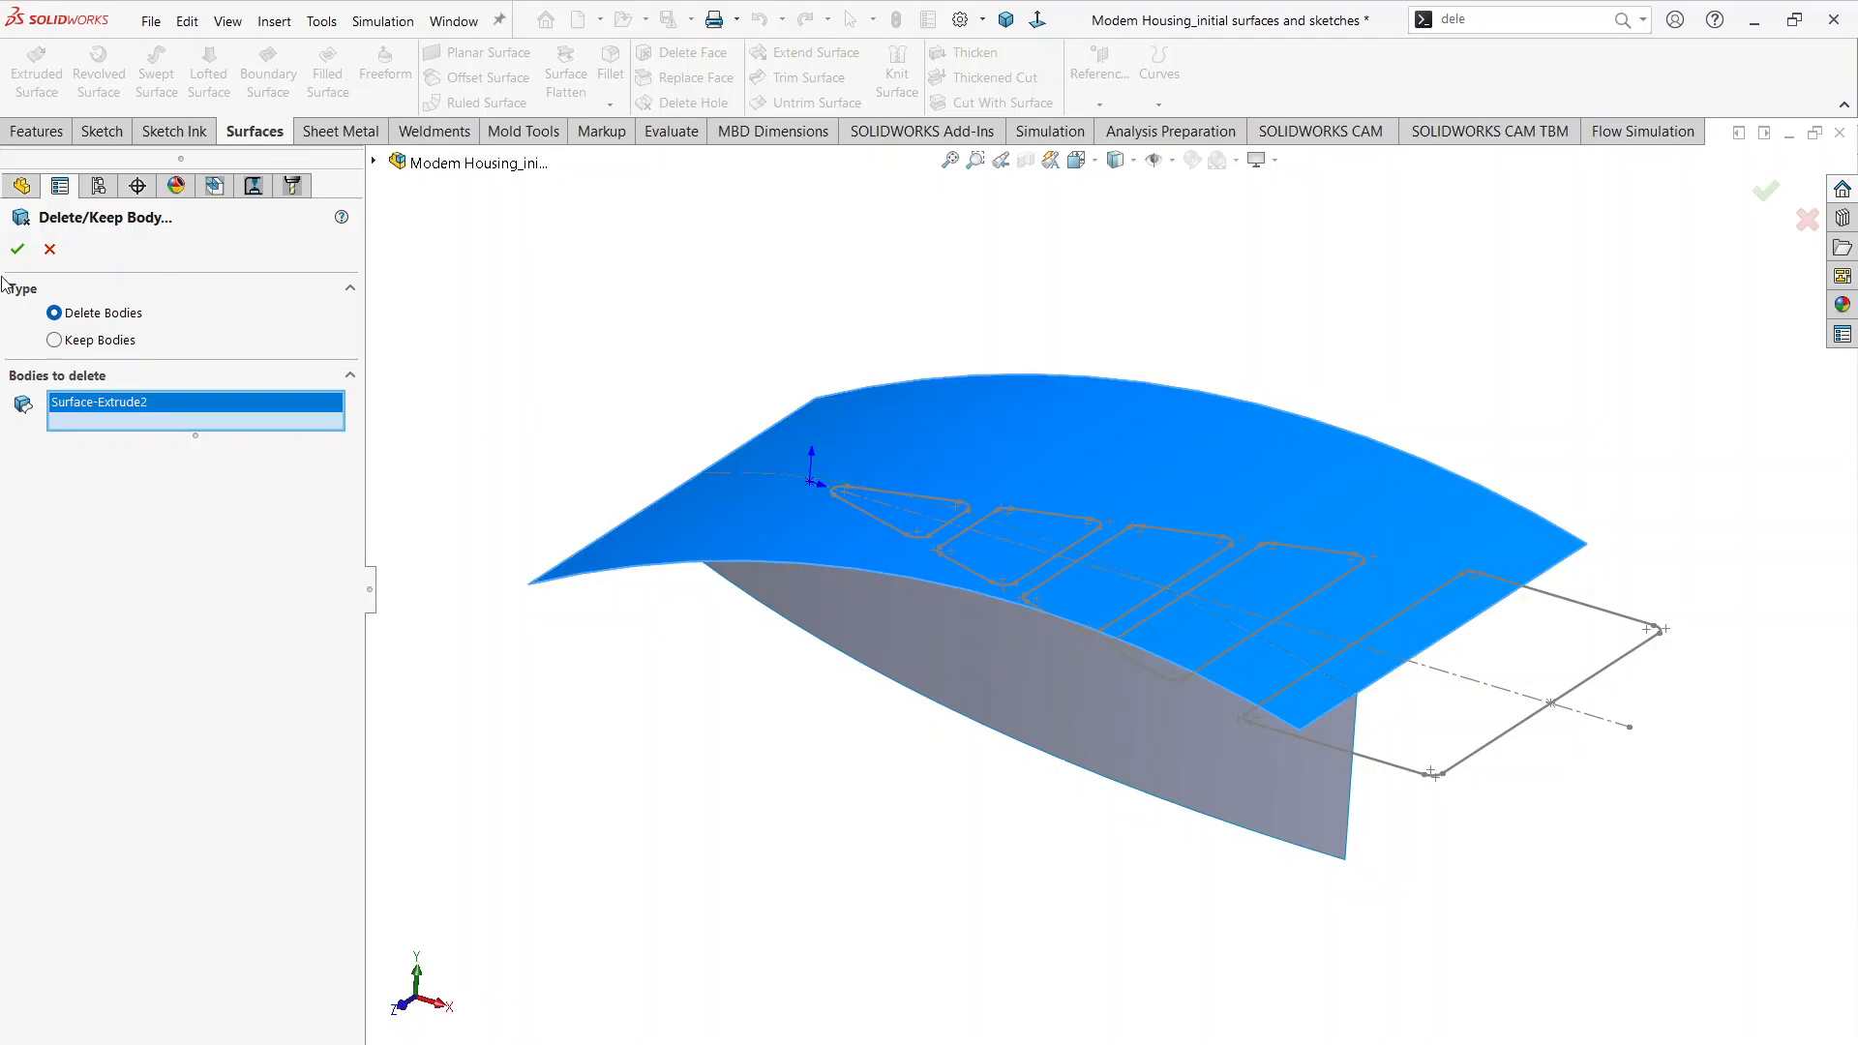
pyautogui.click(17, 249)
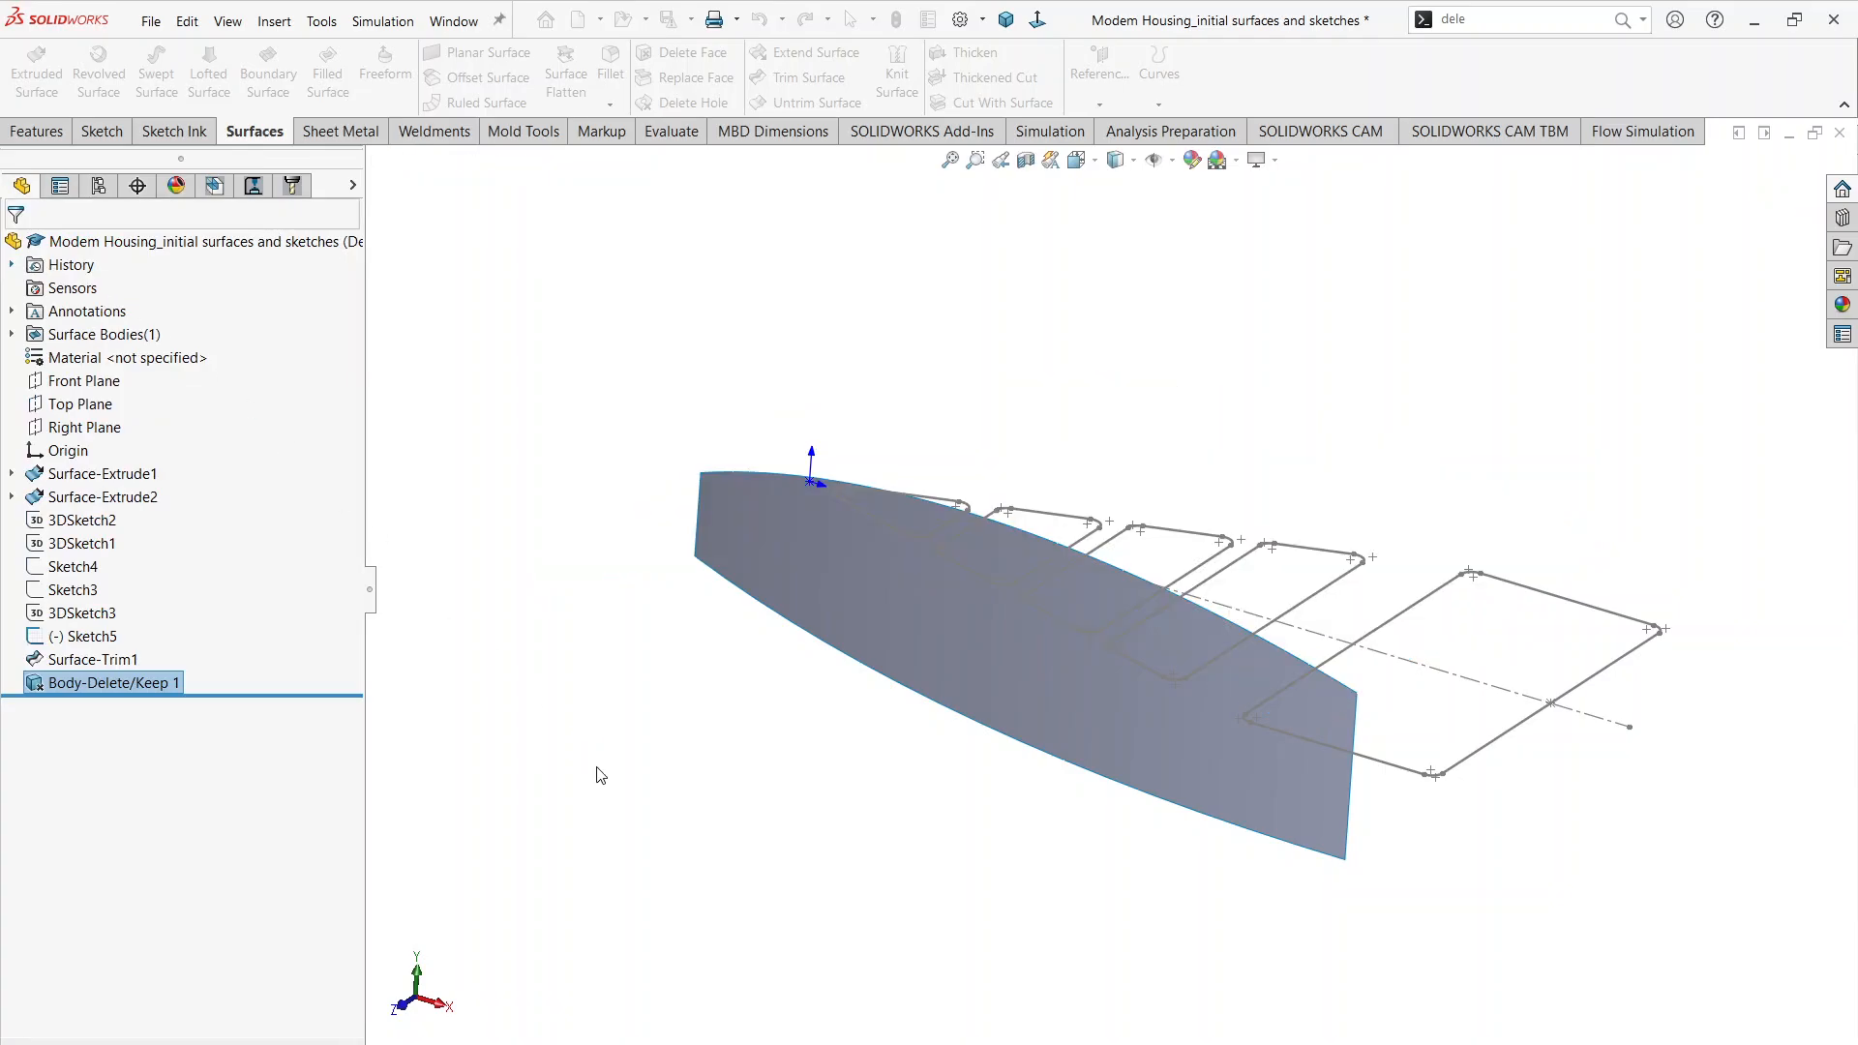
# Step: Mirror the trimmed side surface body about the Front Plane, following the Top Profile in Modem Housing.pdf
pyautogui.moveTo(679, 754); pyautogui.dragTo(732, 699, button='middle')
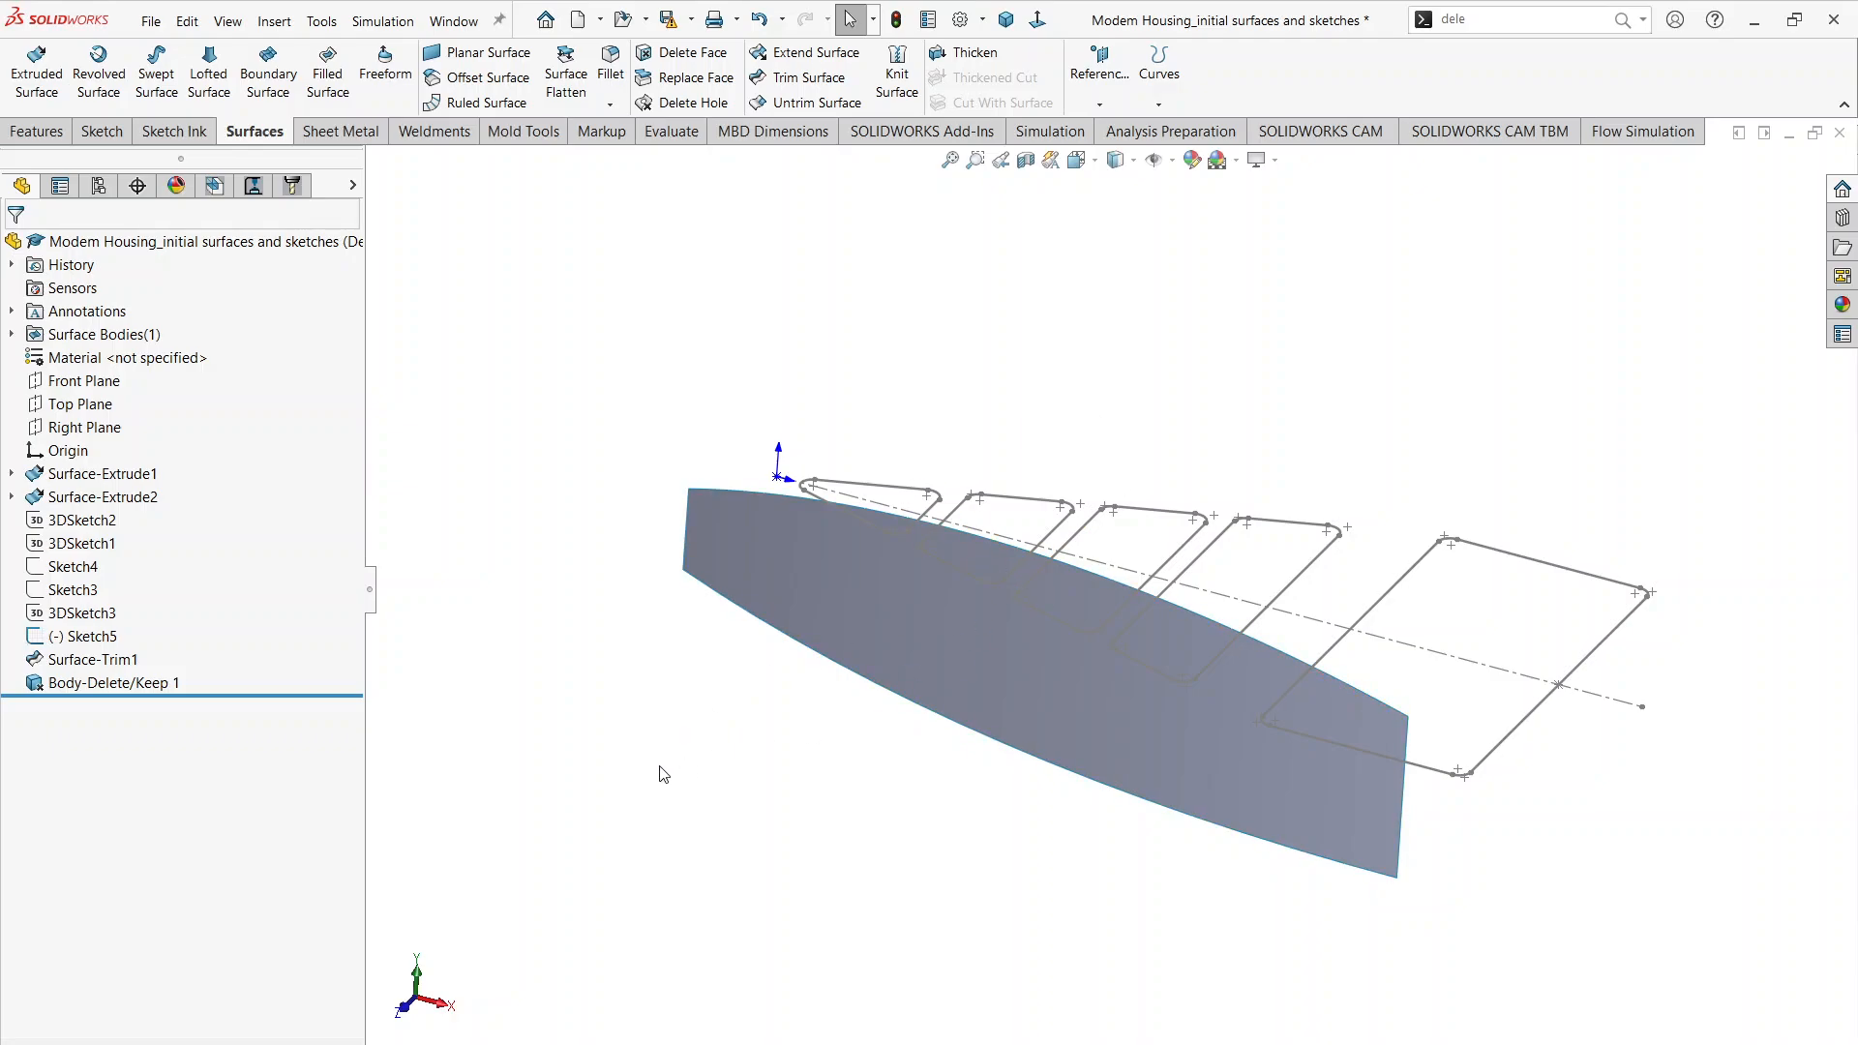
pyautogui.hotkey('alt', 'Tab')
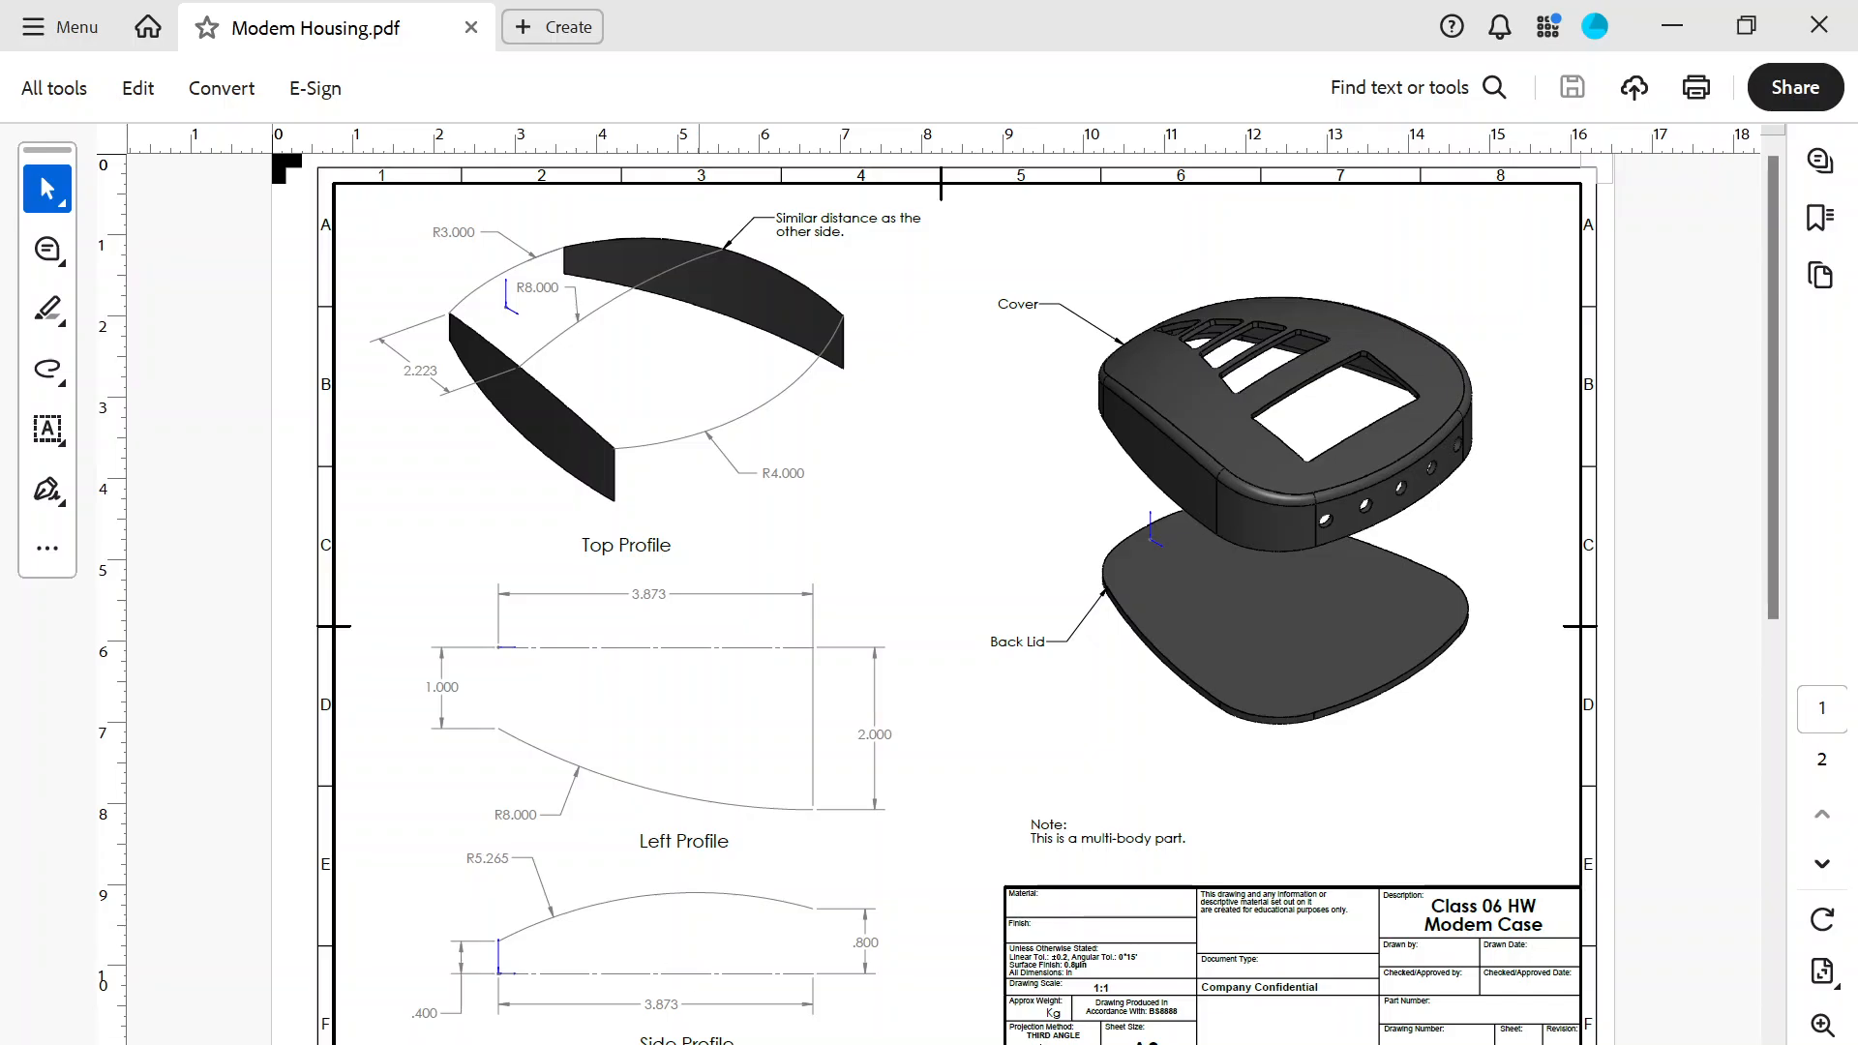
pyautogui.hotkey('alt', 'Tab')
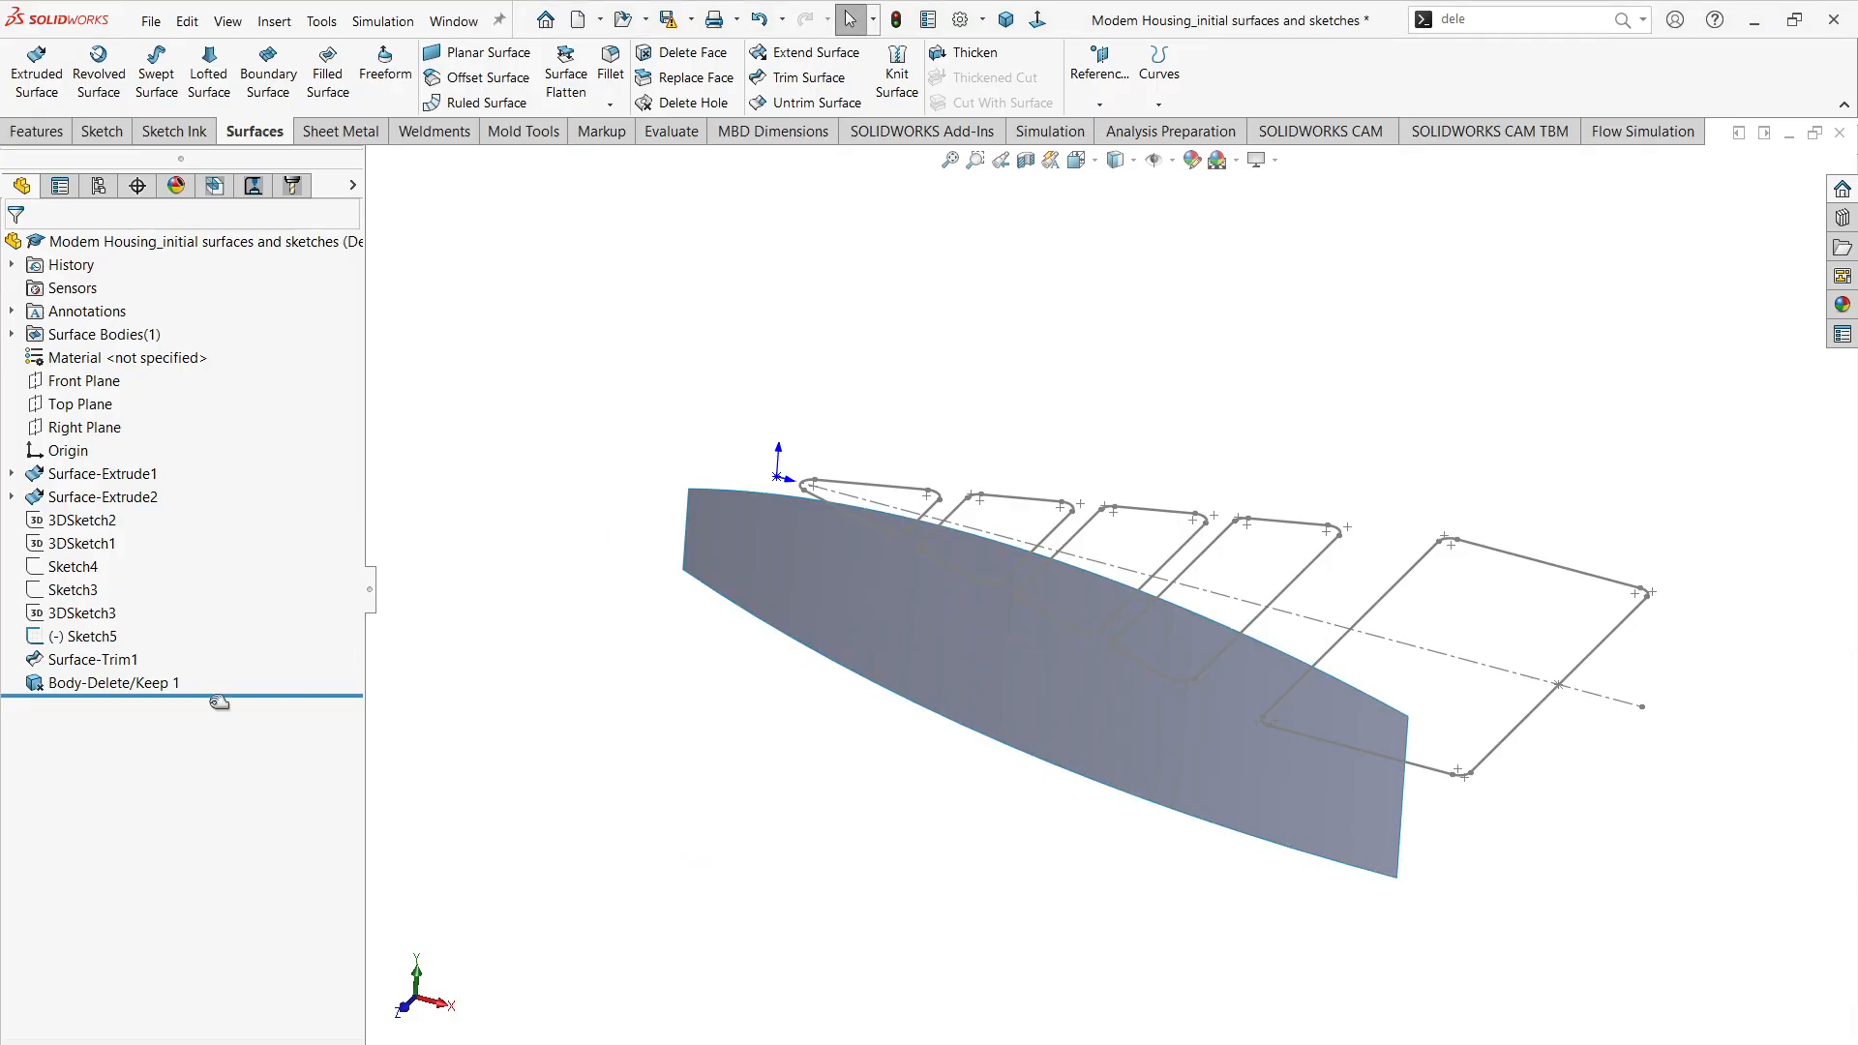
pyautogui.click(937, 606)
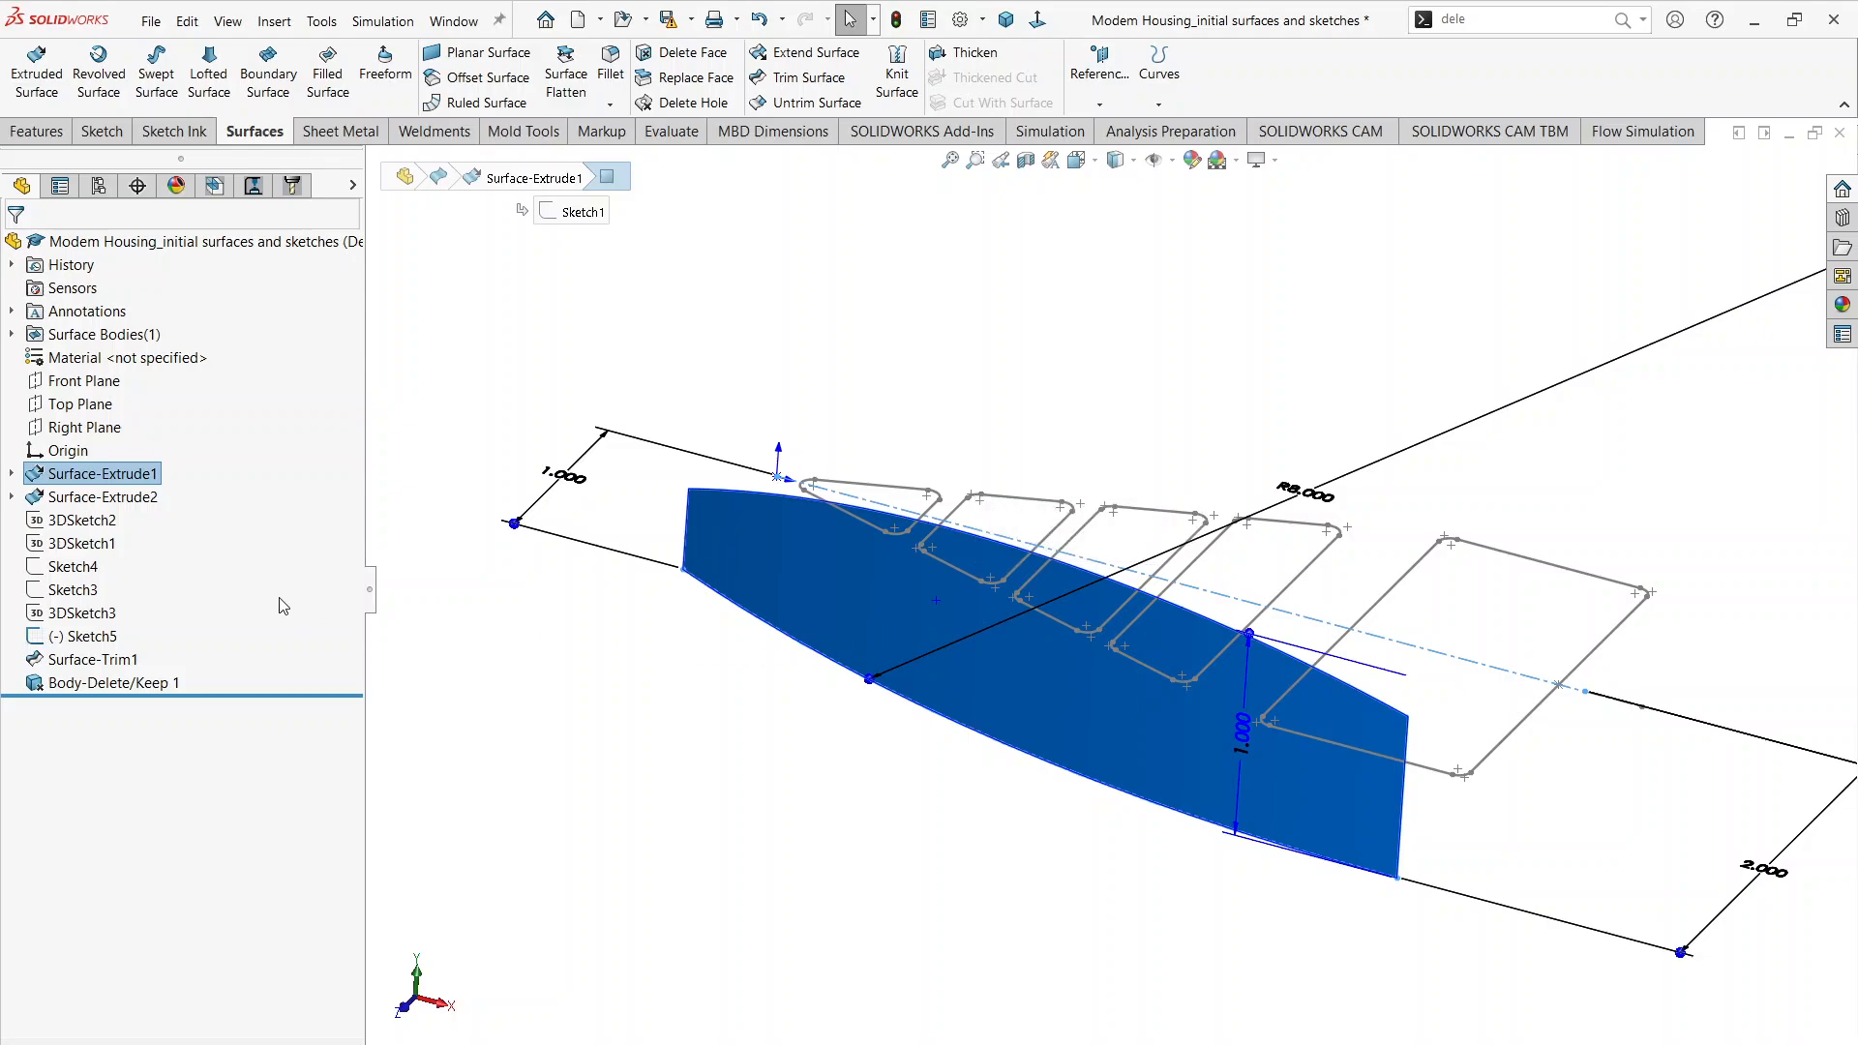
pyautogui.click(675, 630)
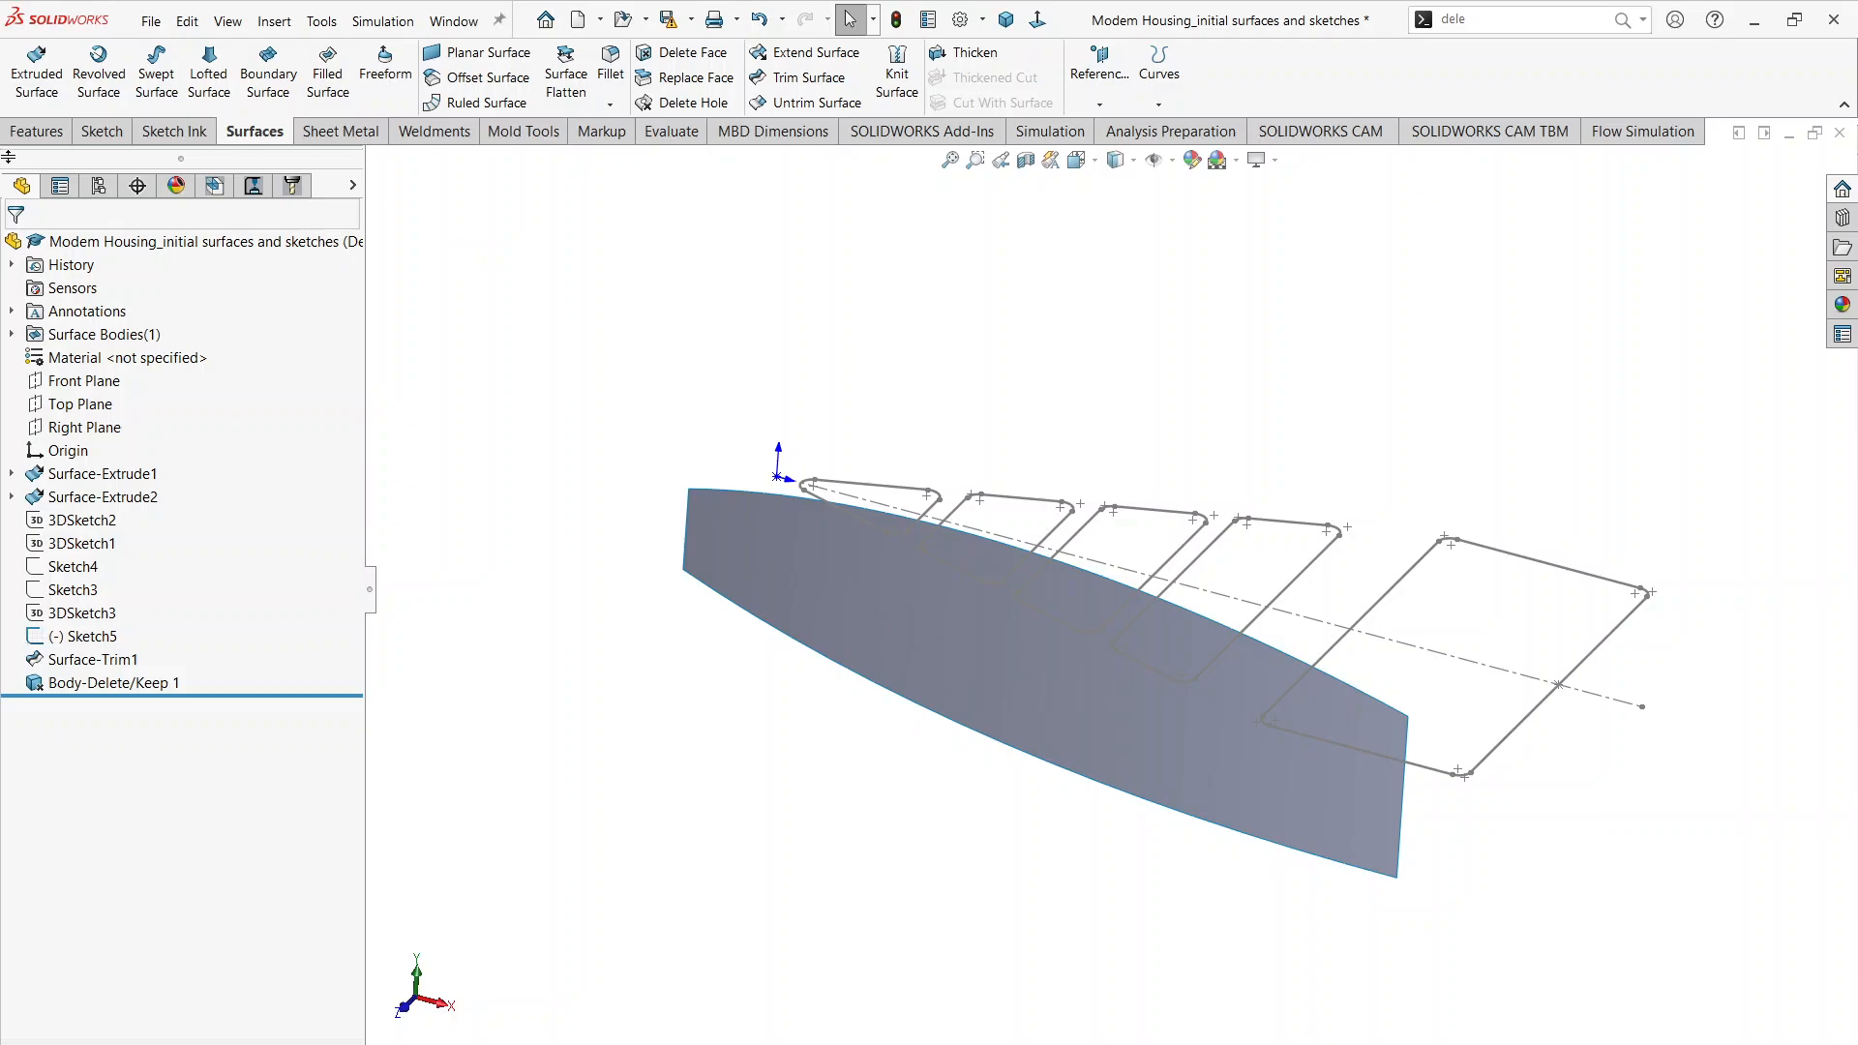
pyautogui.click(37, 131)
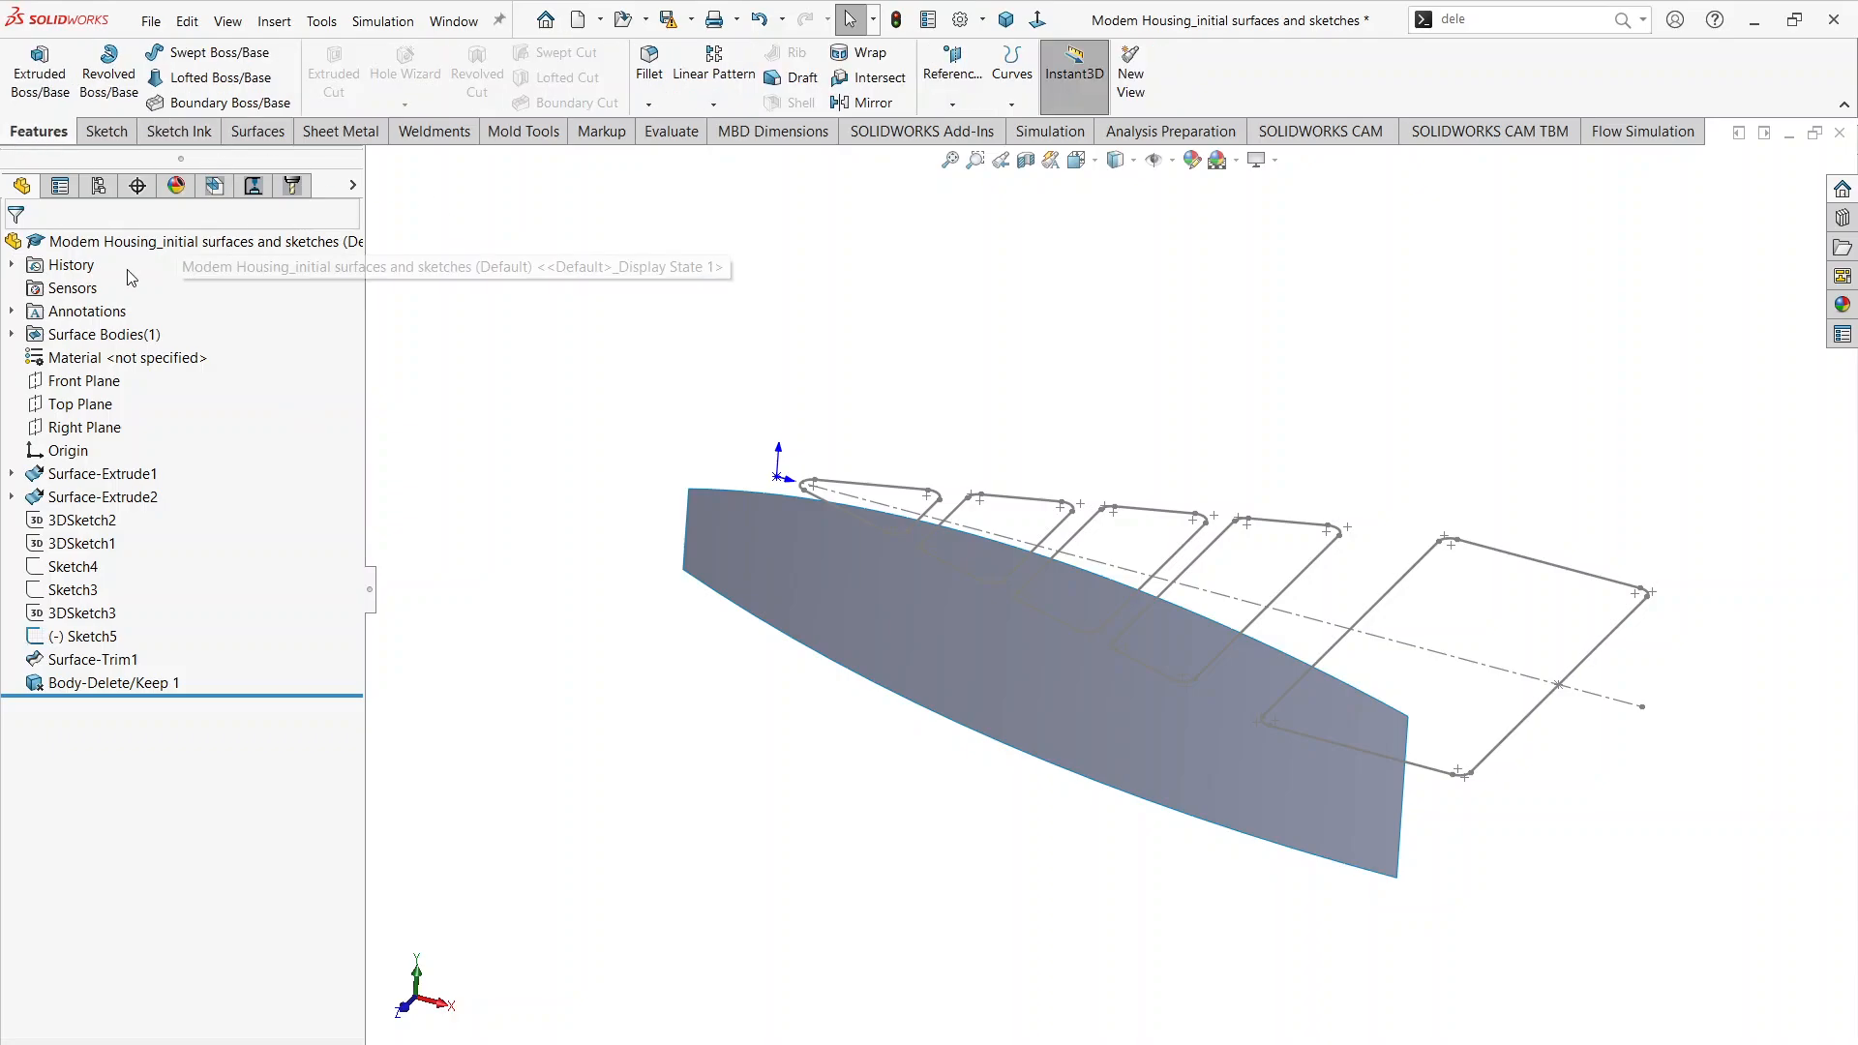
pyautogui.click(88, 391)
pyautogui.moveTo(716, 619)
pyautogui.mouseDown(button='middle')
pyautogui.moveTo(664, 663)
pyautogui.moveTo(747, 594)
pyautogui.mouseUp(button='middle')
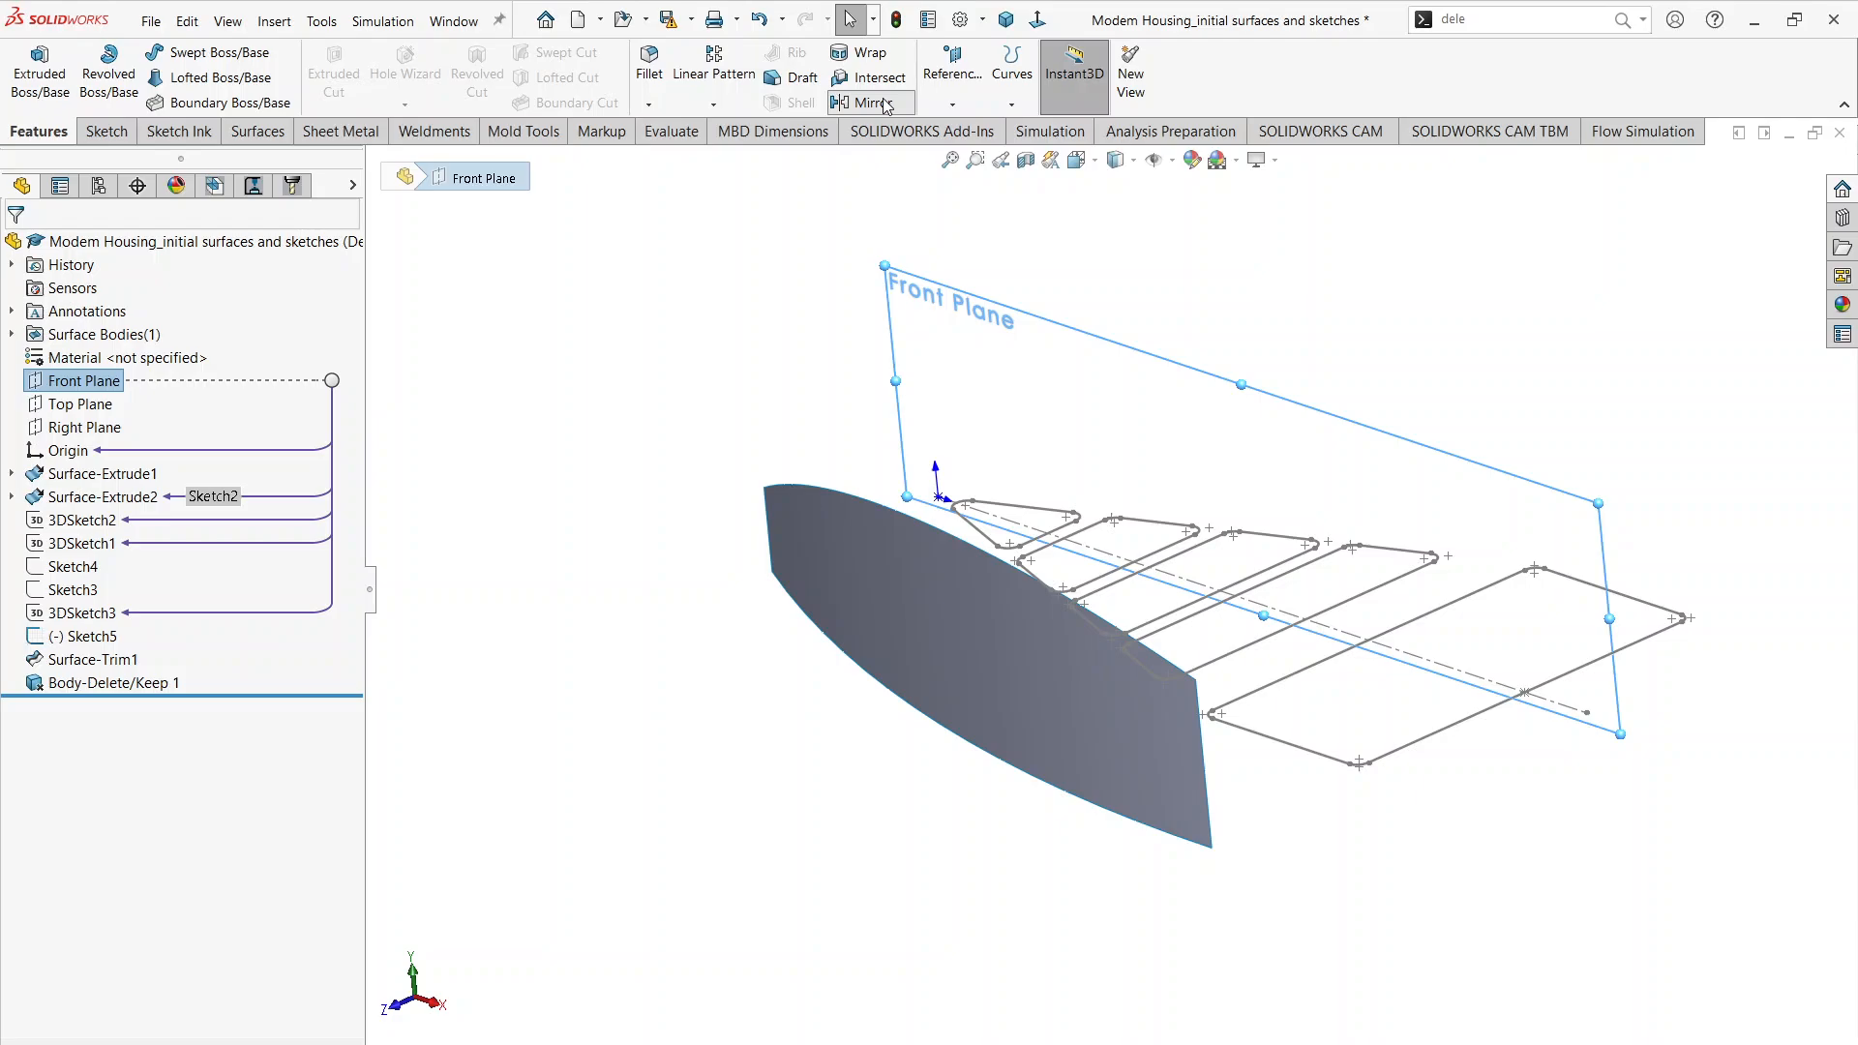
pyautogui.click(875, 103)
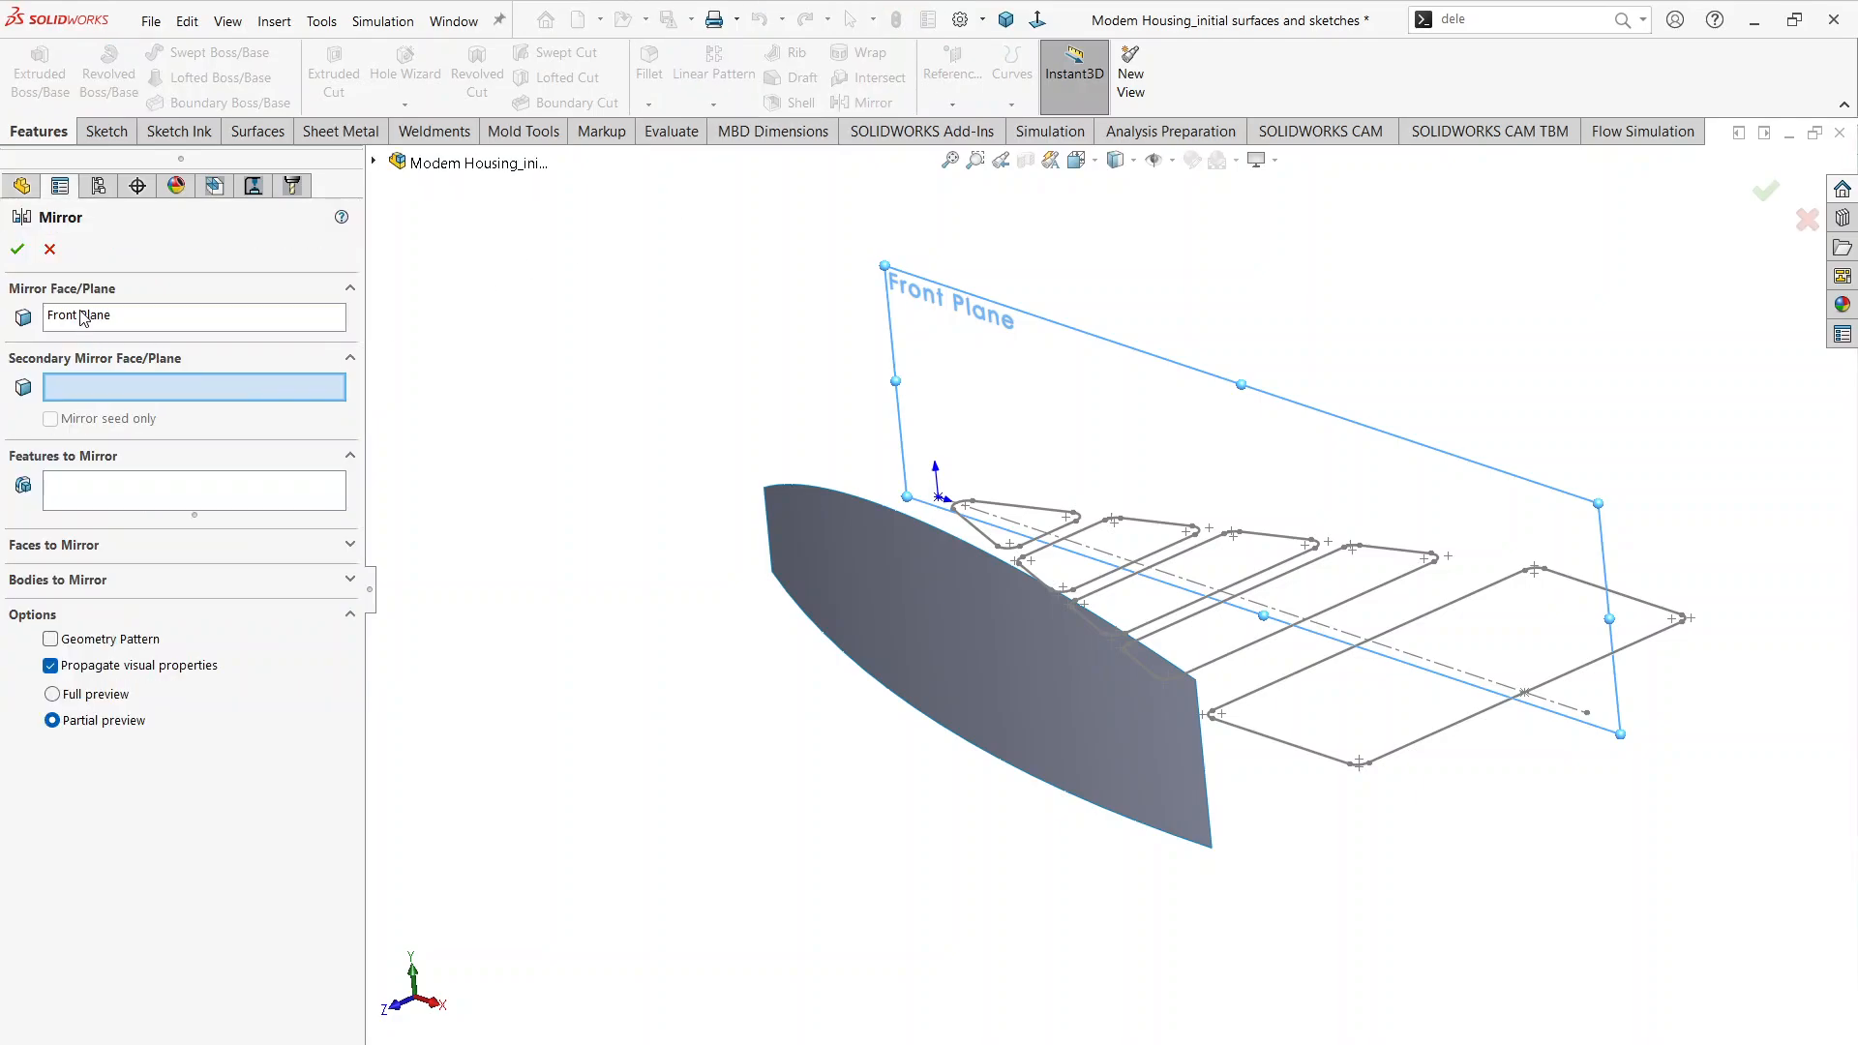
pyautogui.click(63, 580)
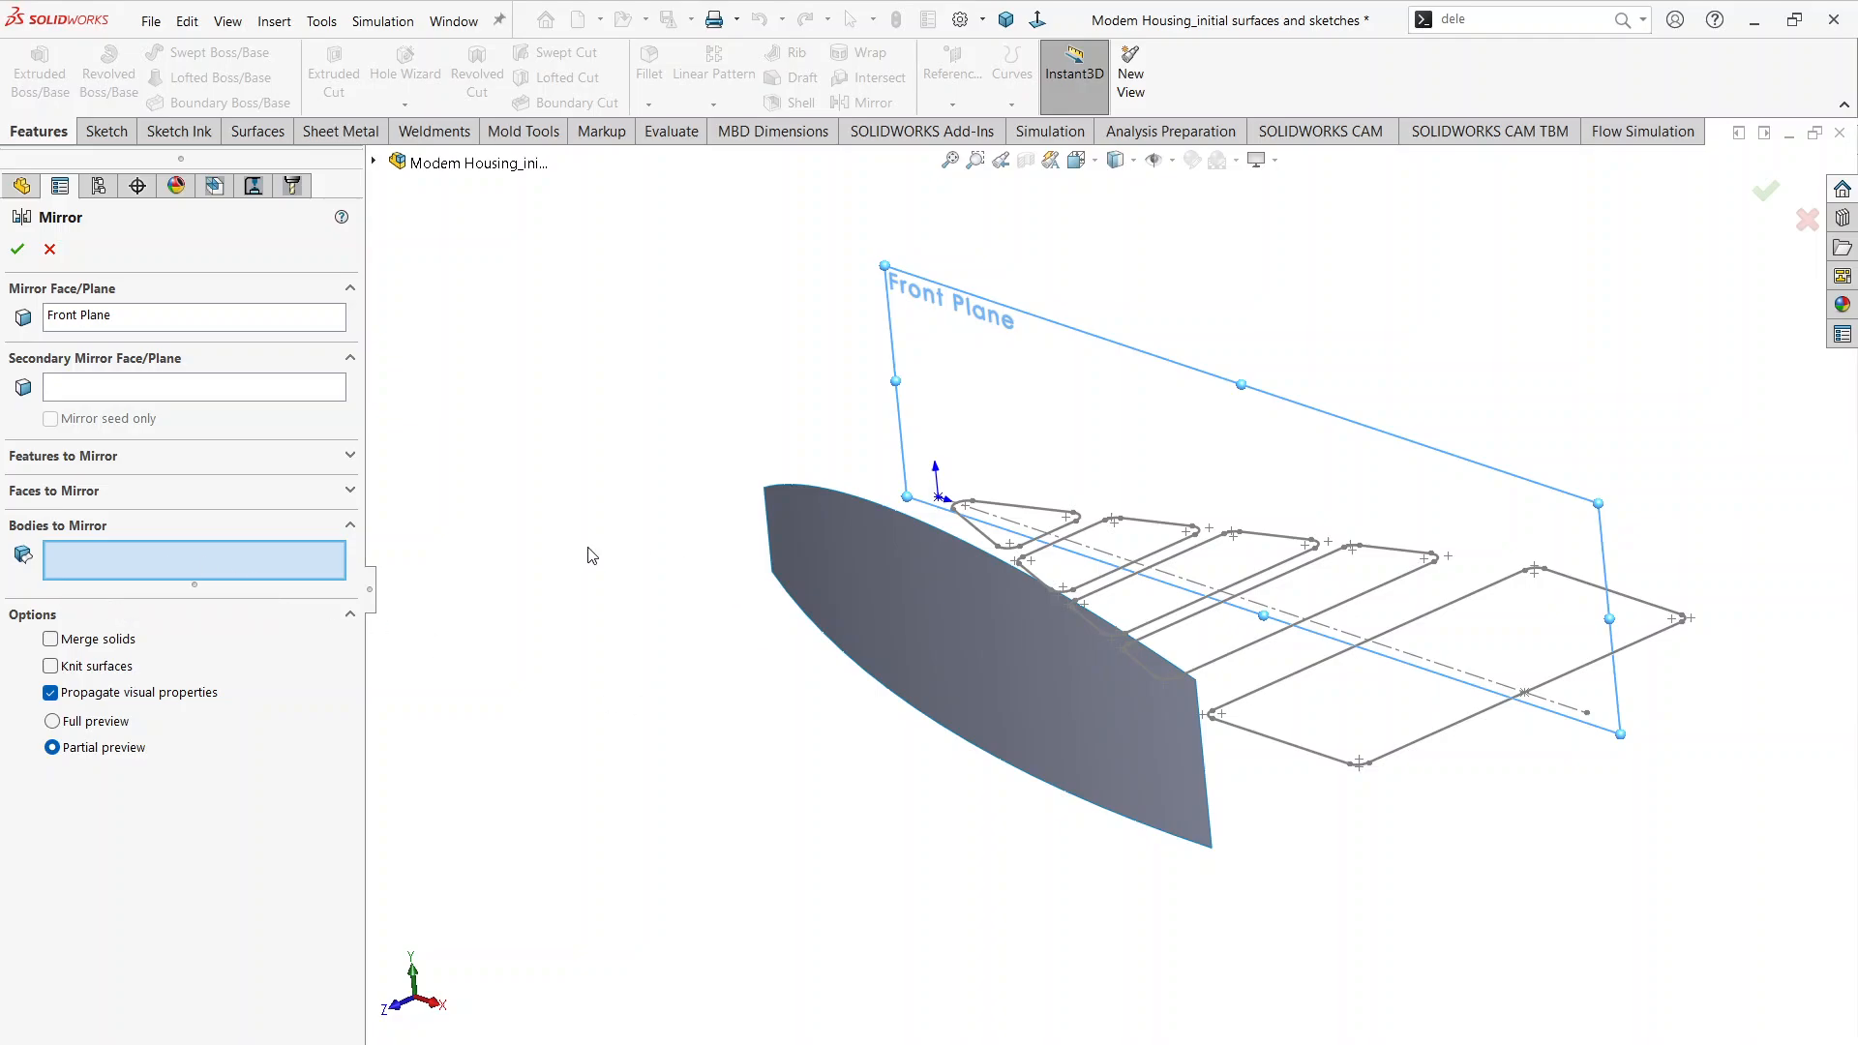
pyautogui.click(852, 587)
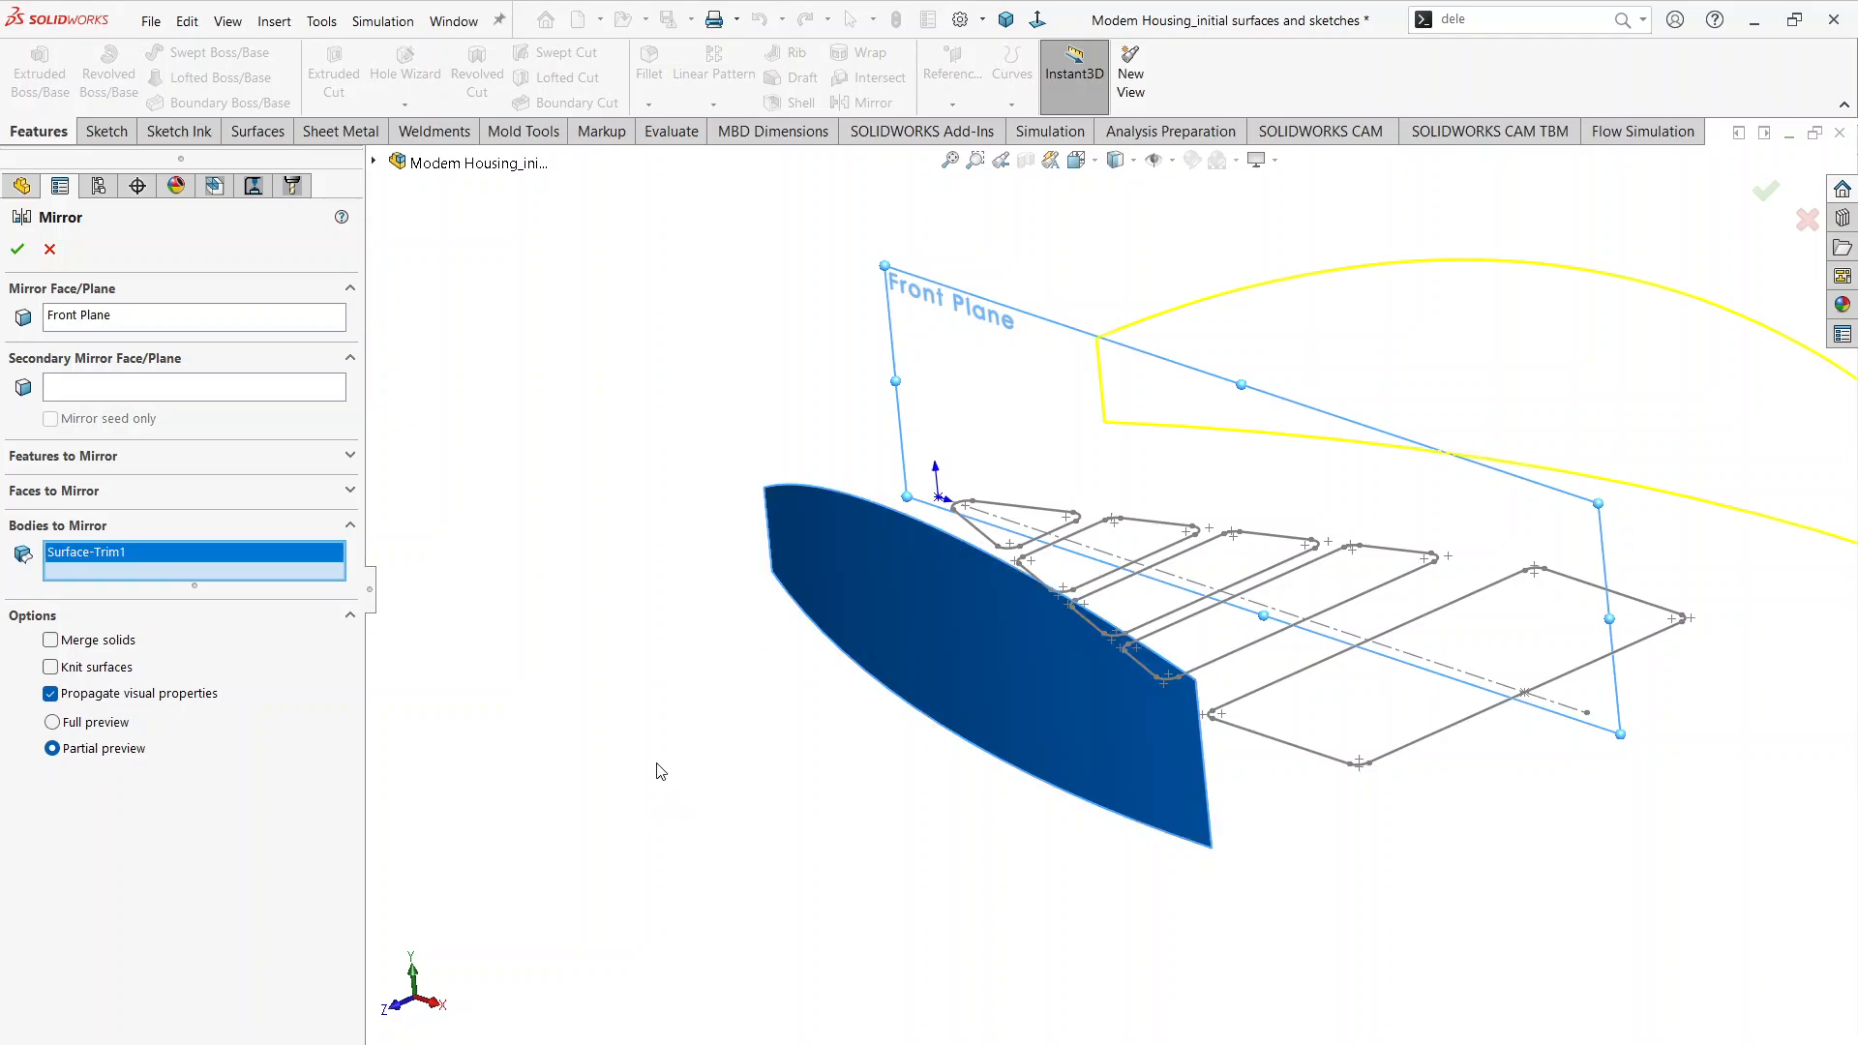
pyautogui.click(18, 251)
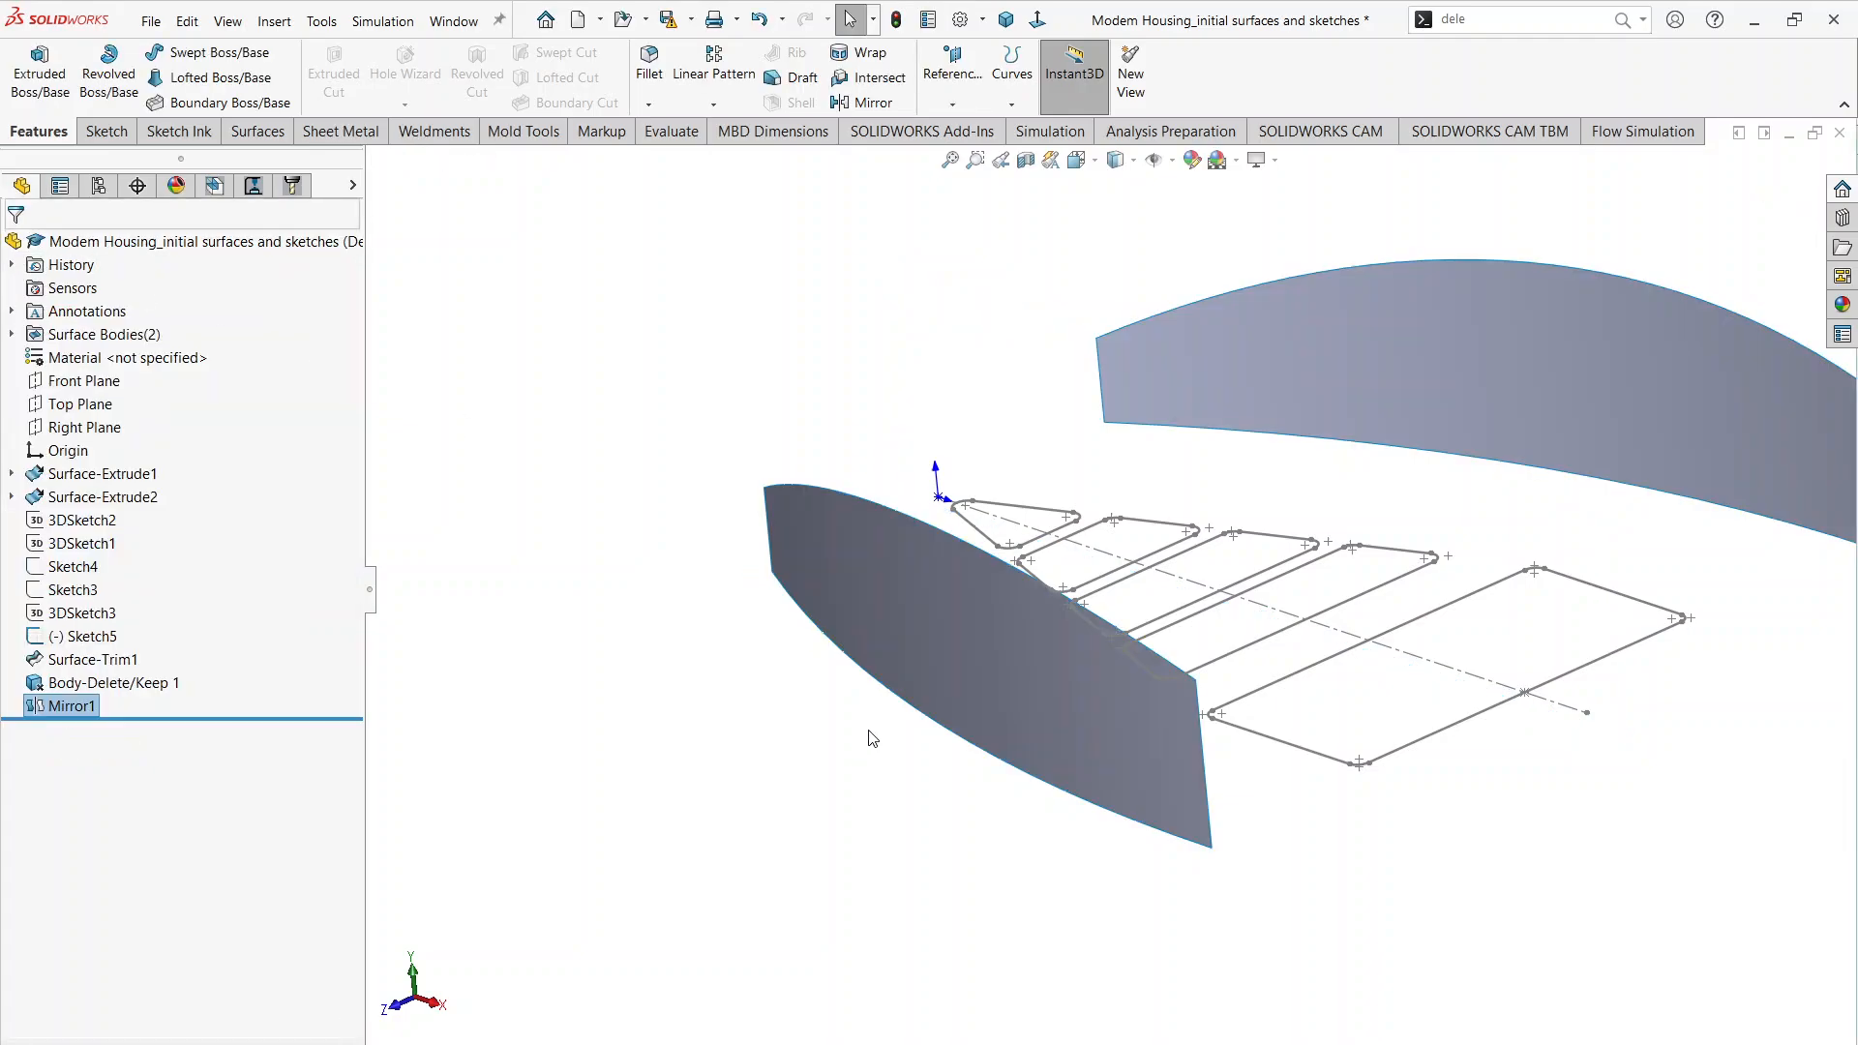
# Step: Consult the Top Profile in Modem Housing.pdf and start a new 3D sketch in the part
pyautogui.moveTo(764, 776)
pyautogui.mouseDown(button='middle')
pyautogui.moveTo(813, 817)
pyautogui.moveTo(927, 761)
pyautogui.moveTo(1009, 799)
pyautogui.moveTo(1014, 726)
pyautogui.mouseUp(button='middle')
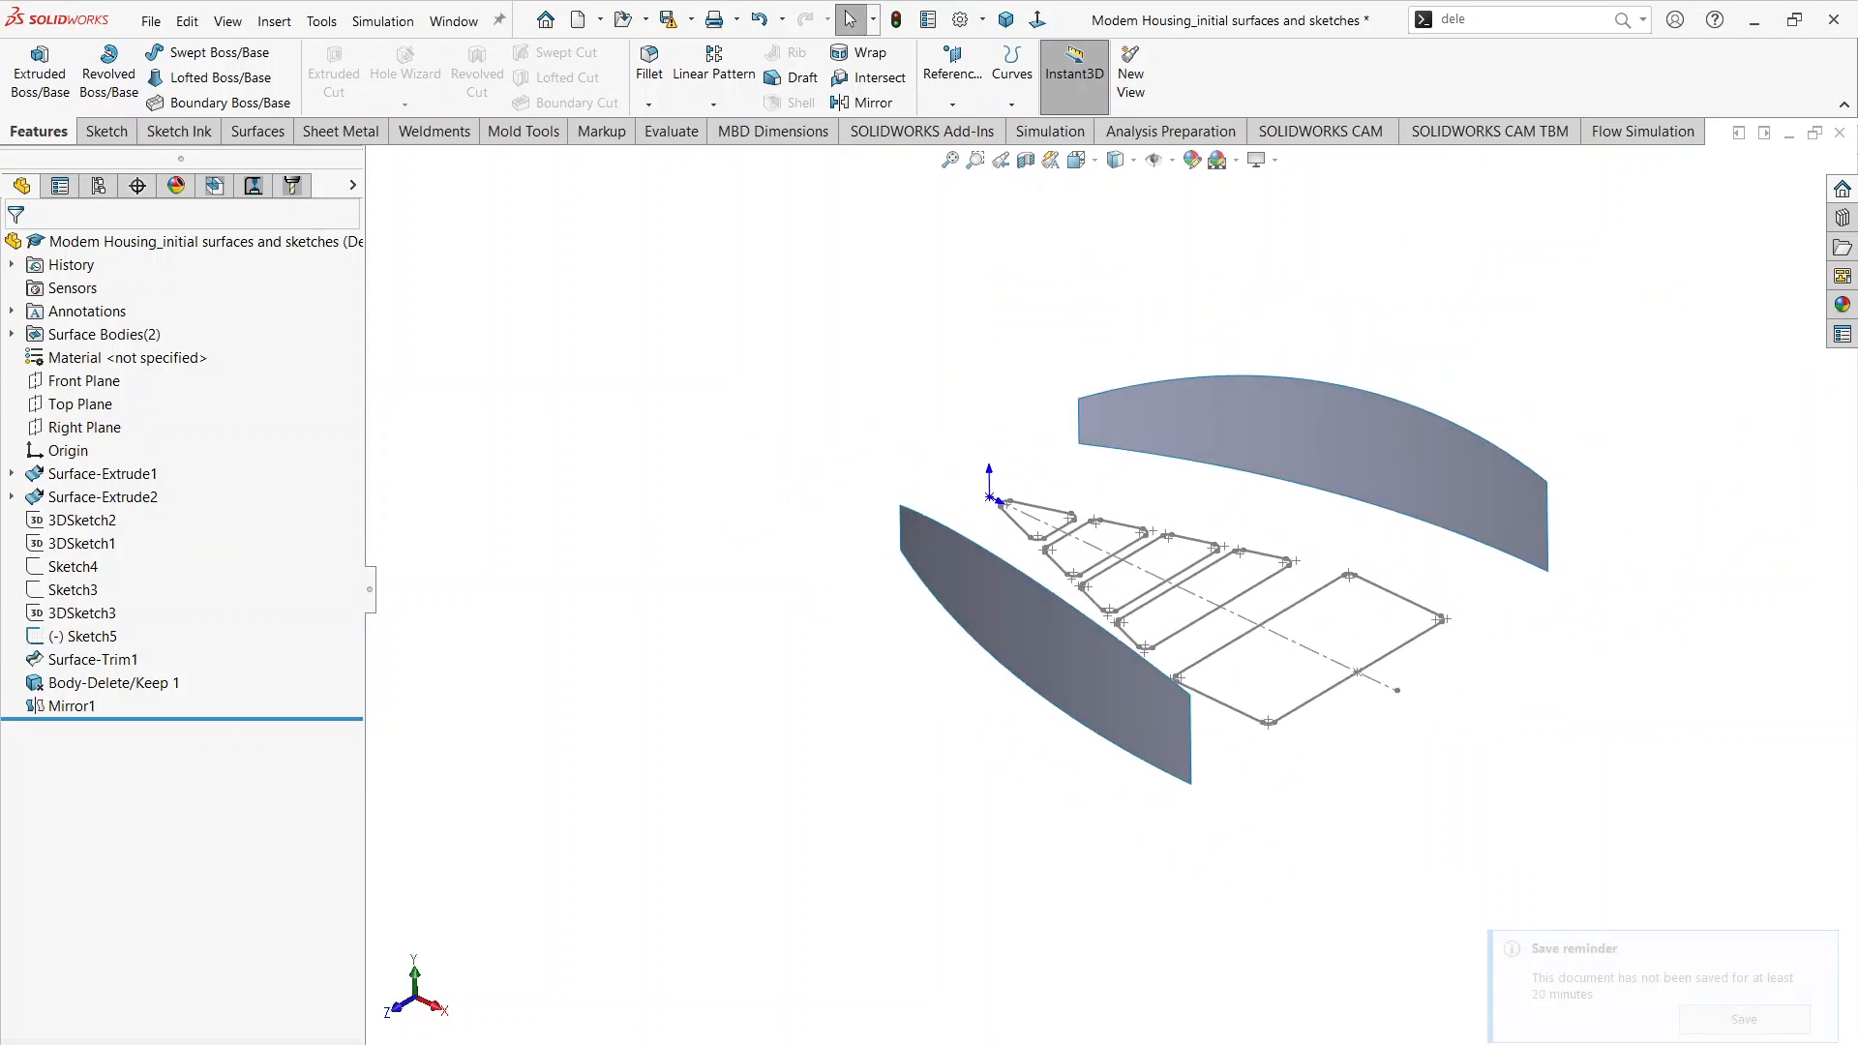
pyautogui.moveTo(789, 1043)
pyautogui.click(789, 991)
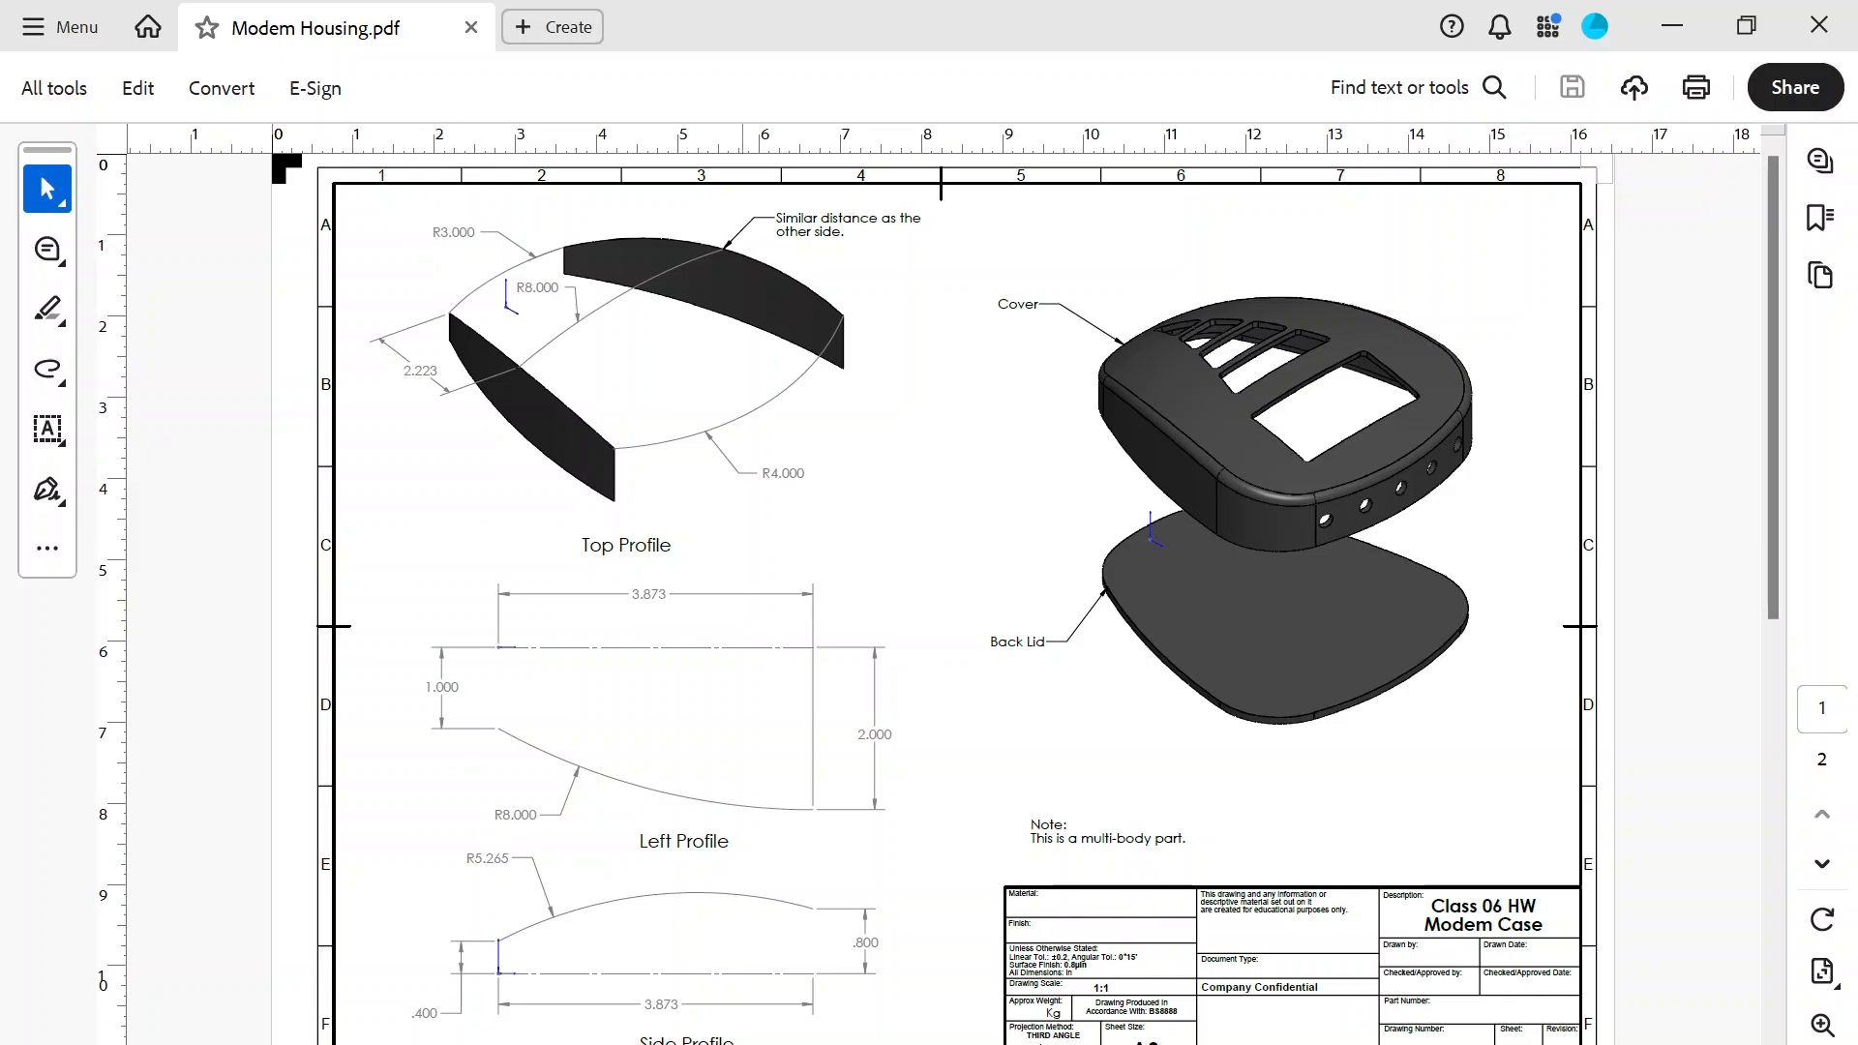
pyautogui.hotkey('alt', 'Tab')
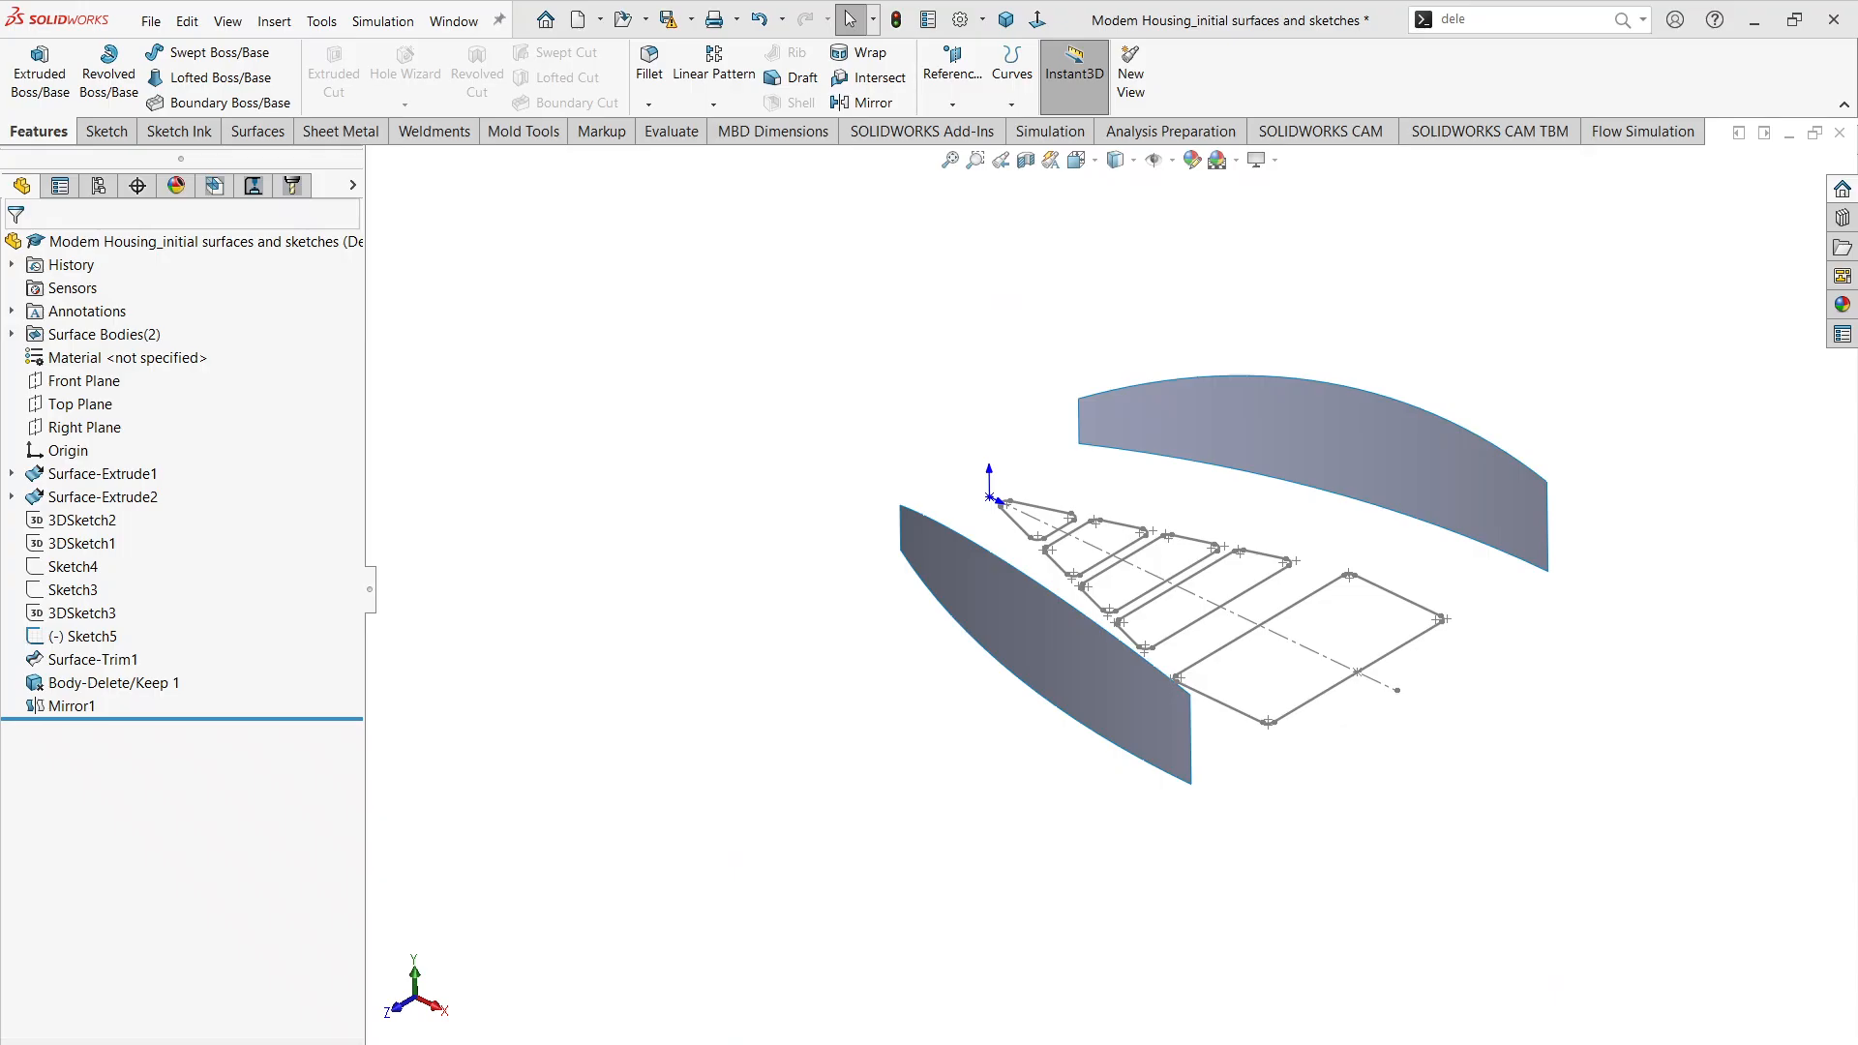
pyautogui.click(100, 140)
pyautogui.click(29, 104)
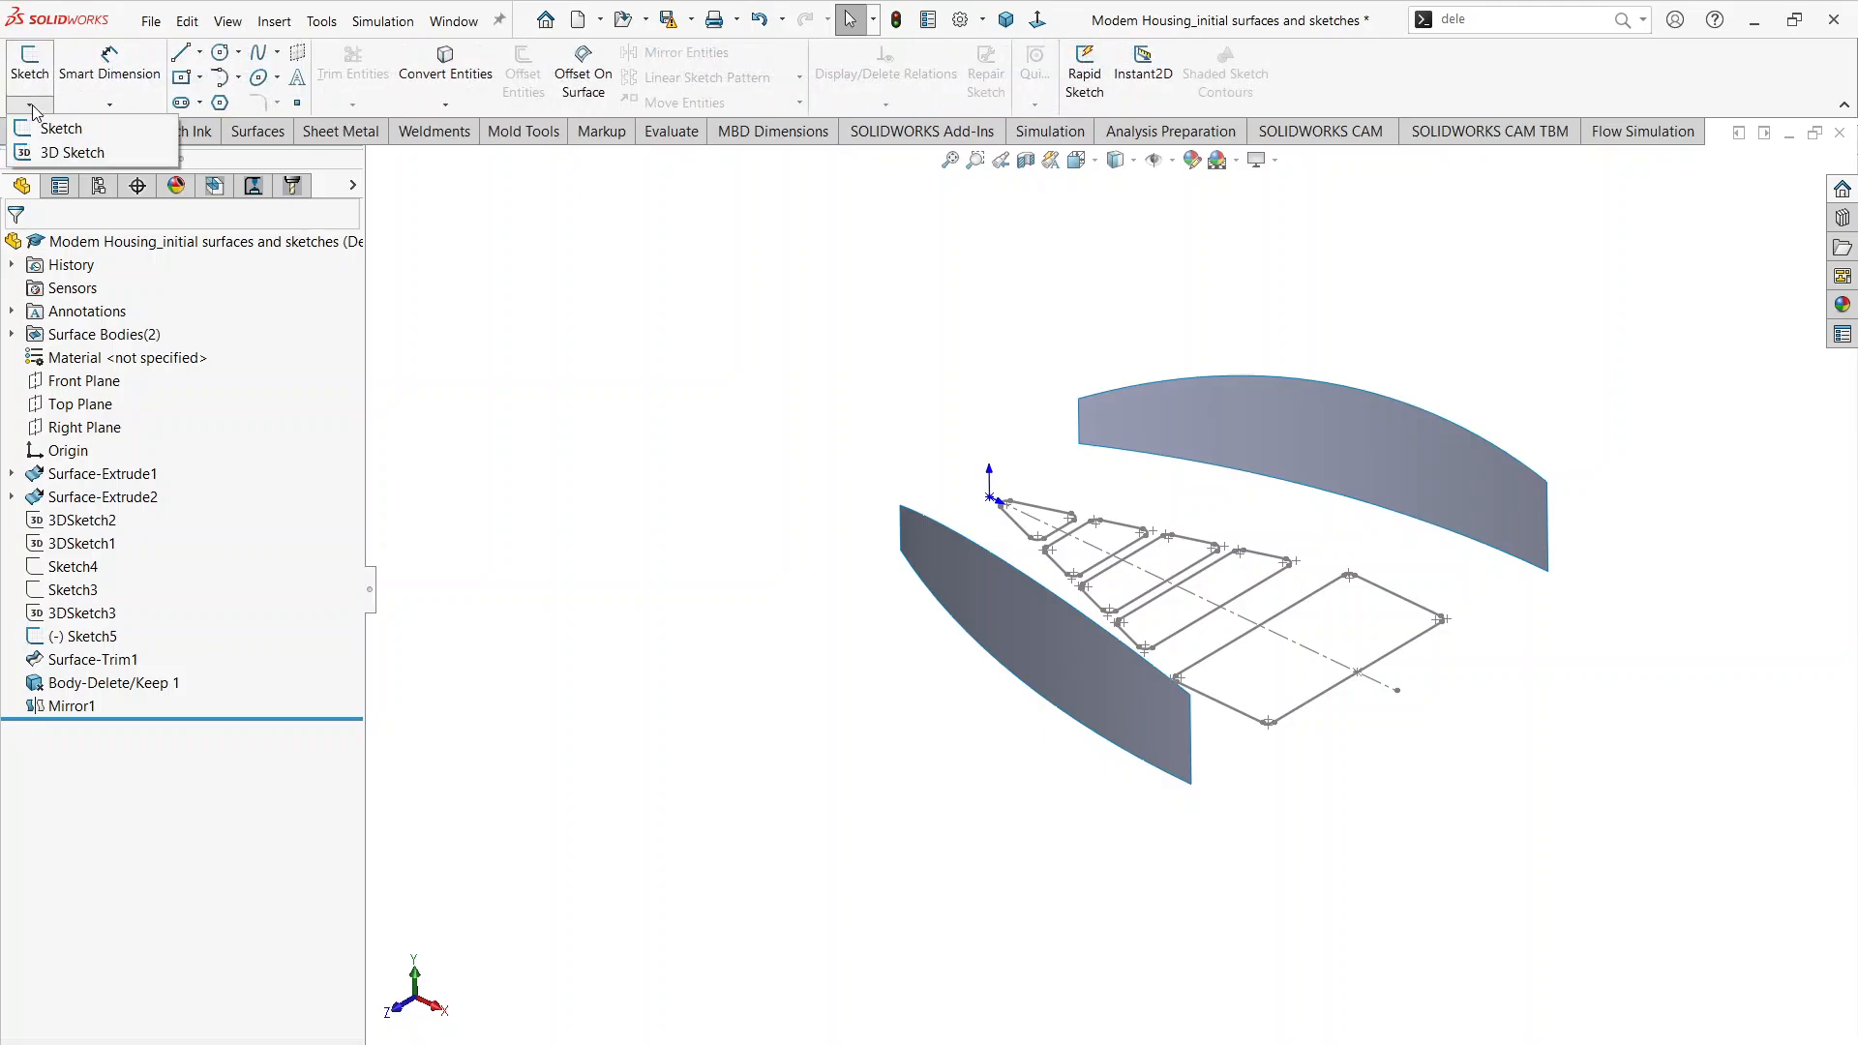
pyautogui.click(49, 153)
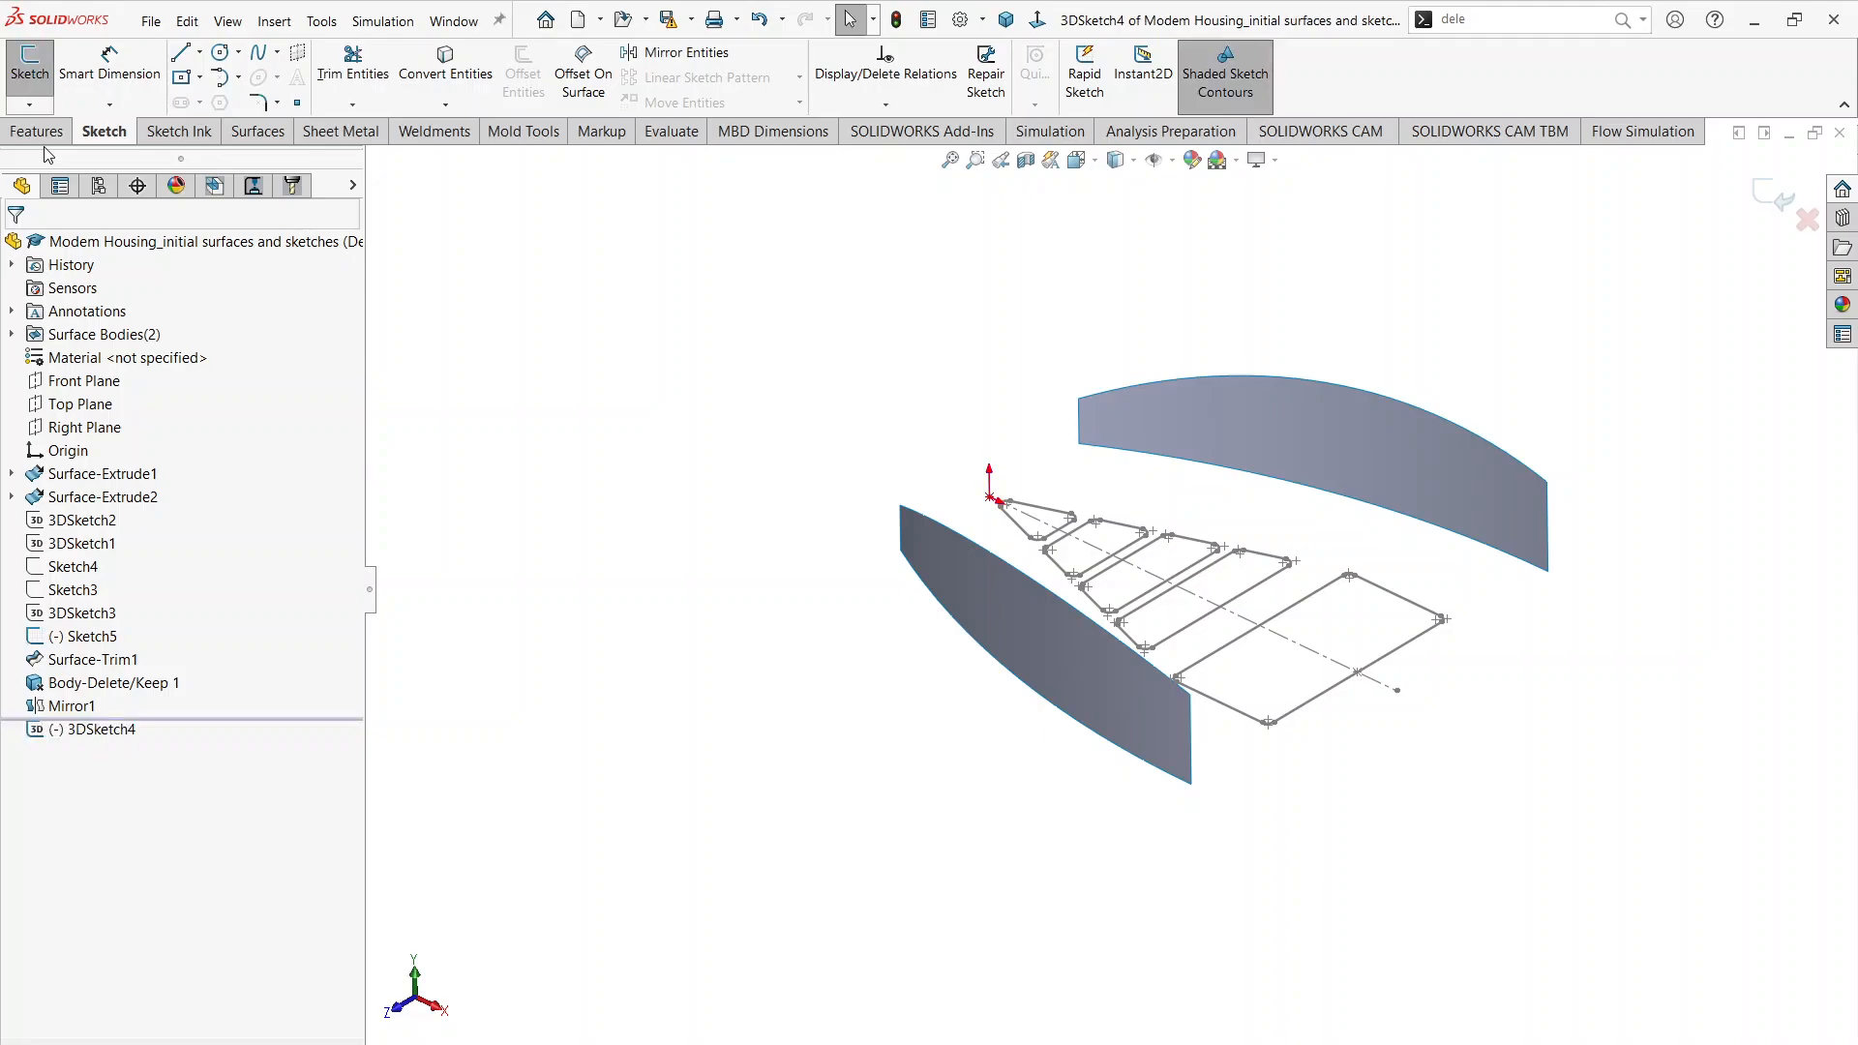
# Step: Draw a 3 Point Arc of about 1.52 in radius on the ZX plane, joining the side surfaces' upper corners at the origin end
pyautogui.click(237, 86)
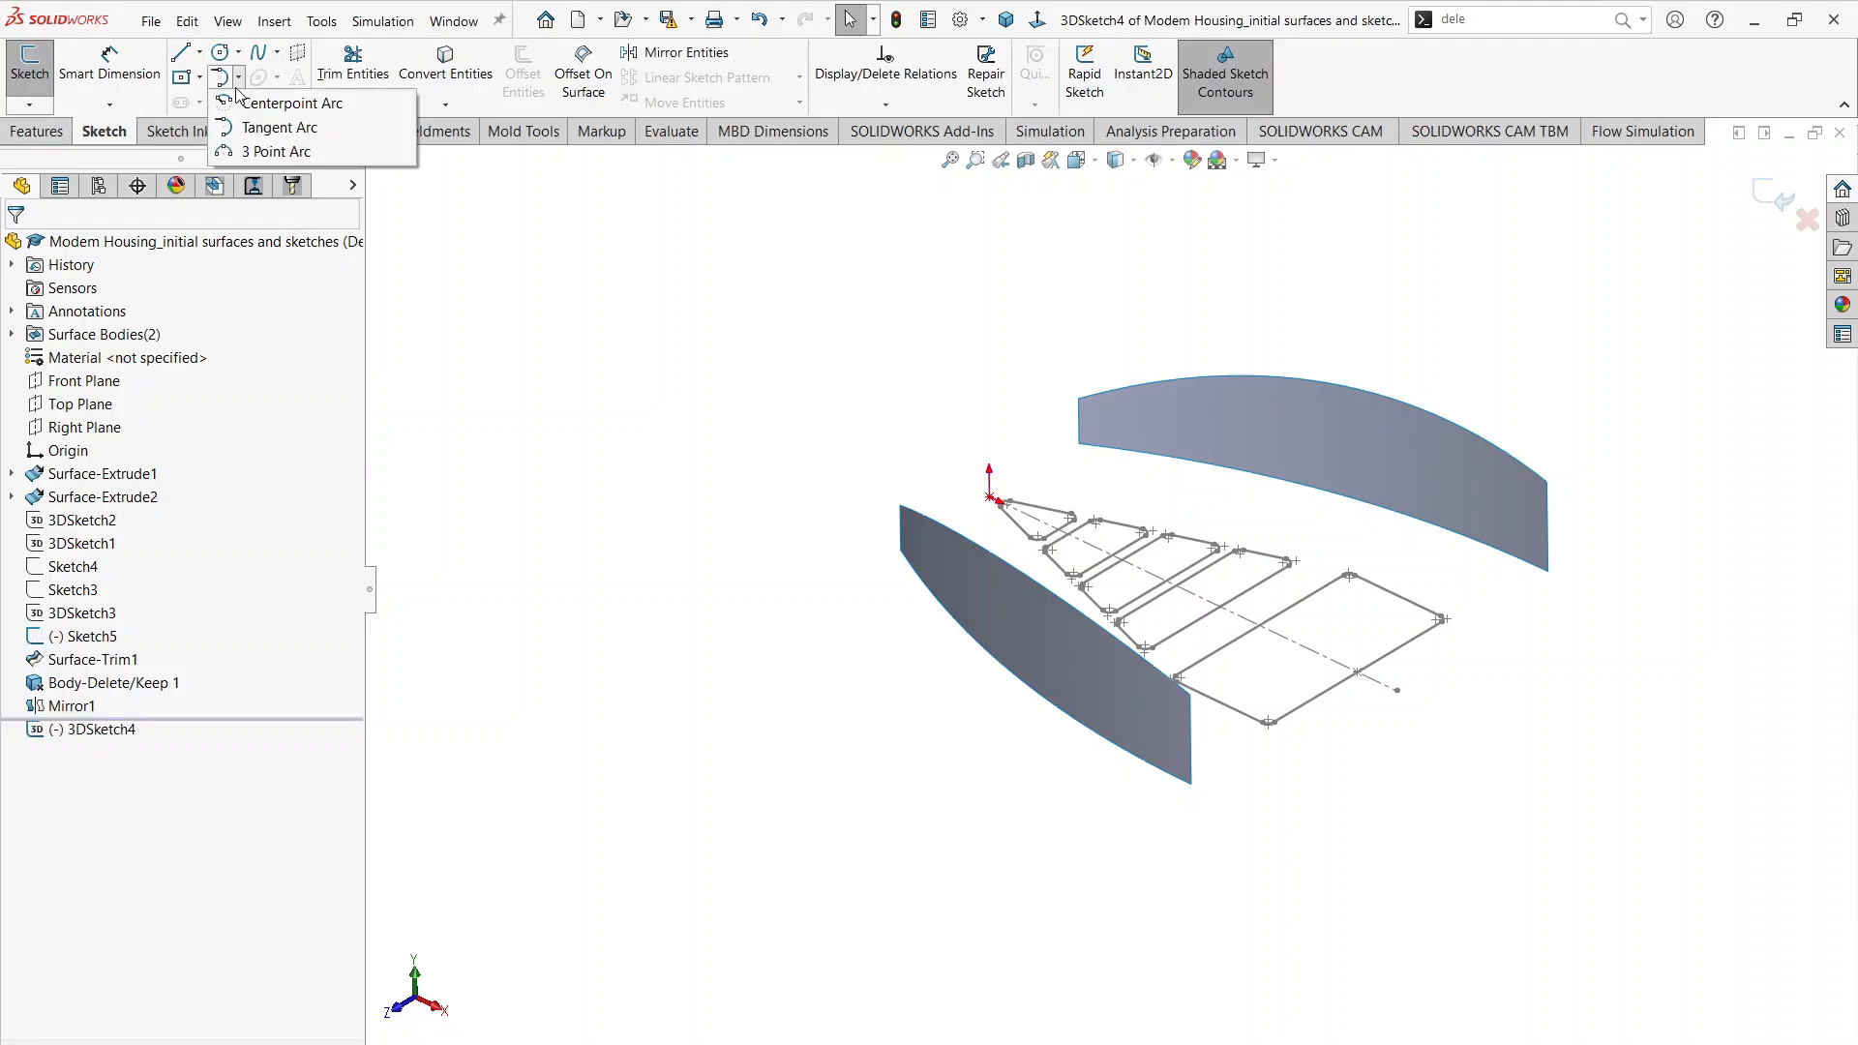
pyautogui.click(263, 151)
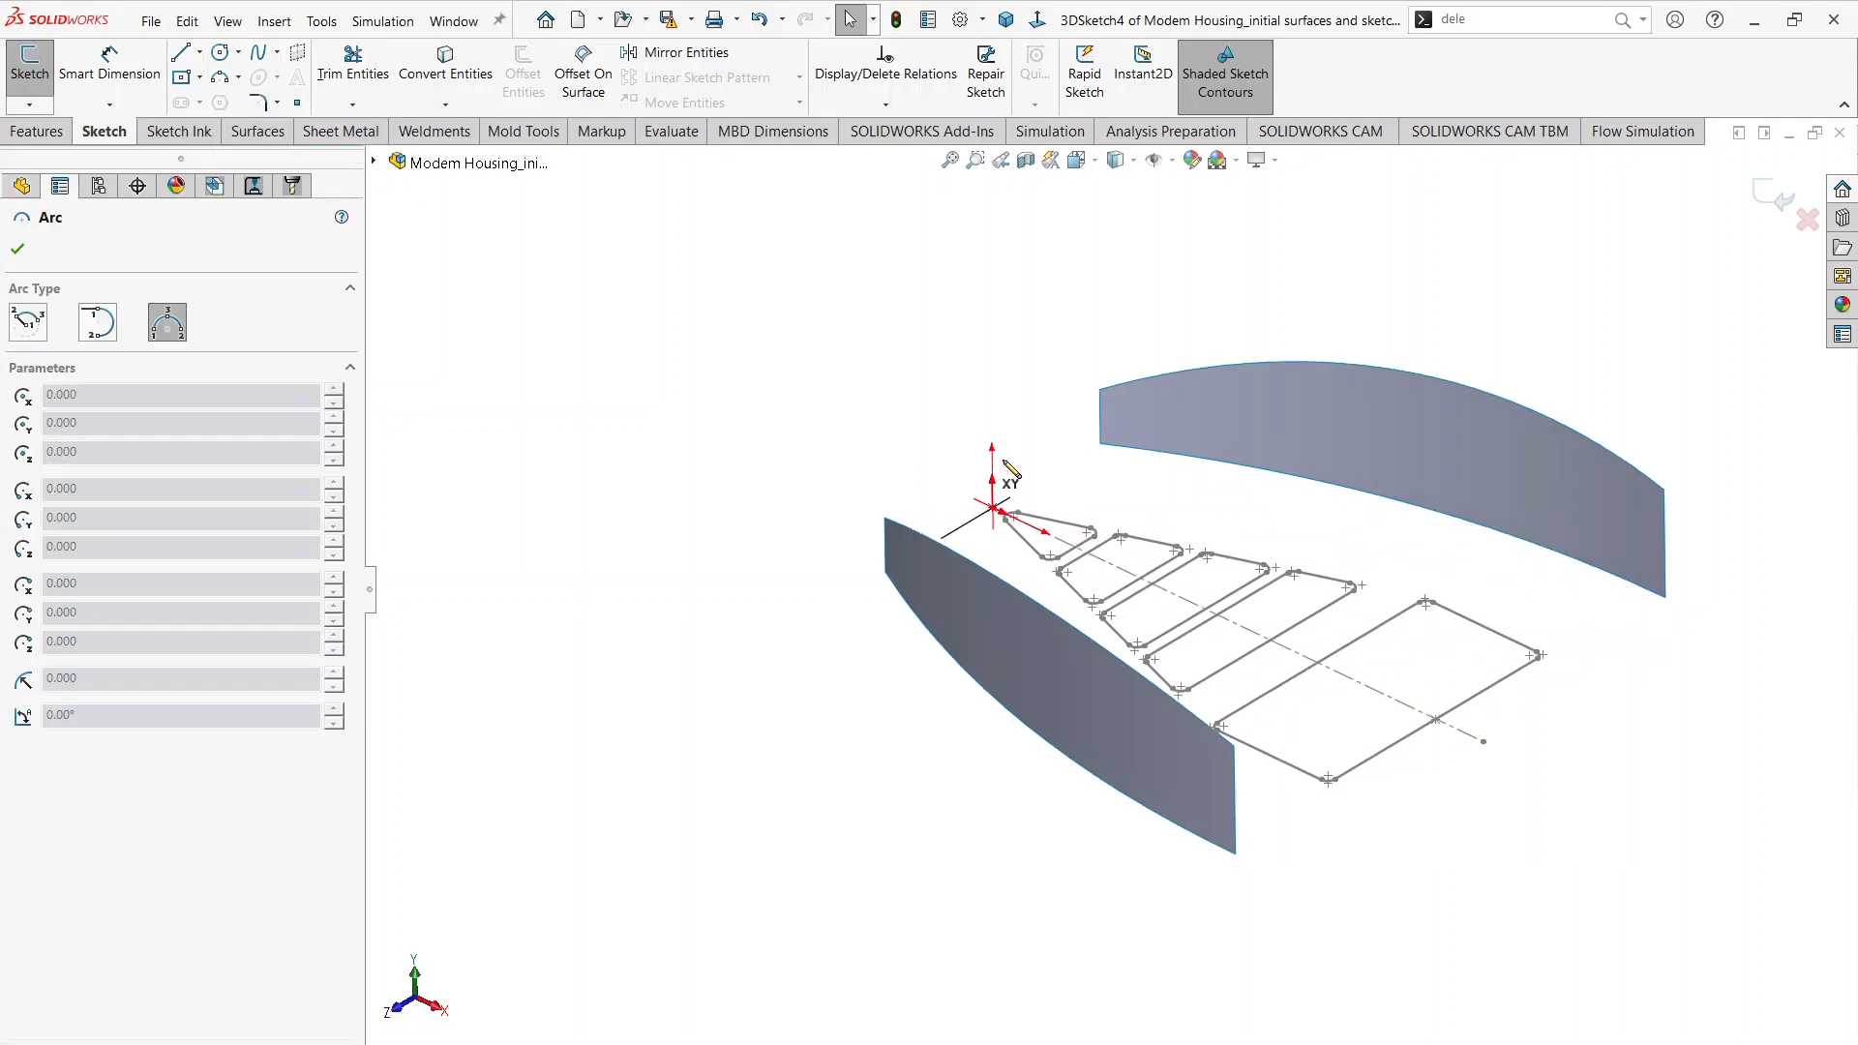
pyautogui.scroll(-3, 1006, 459)
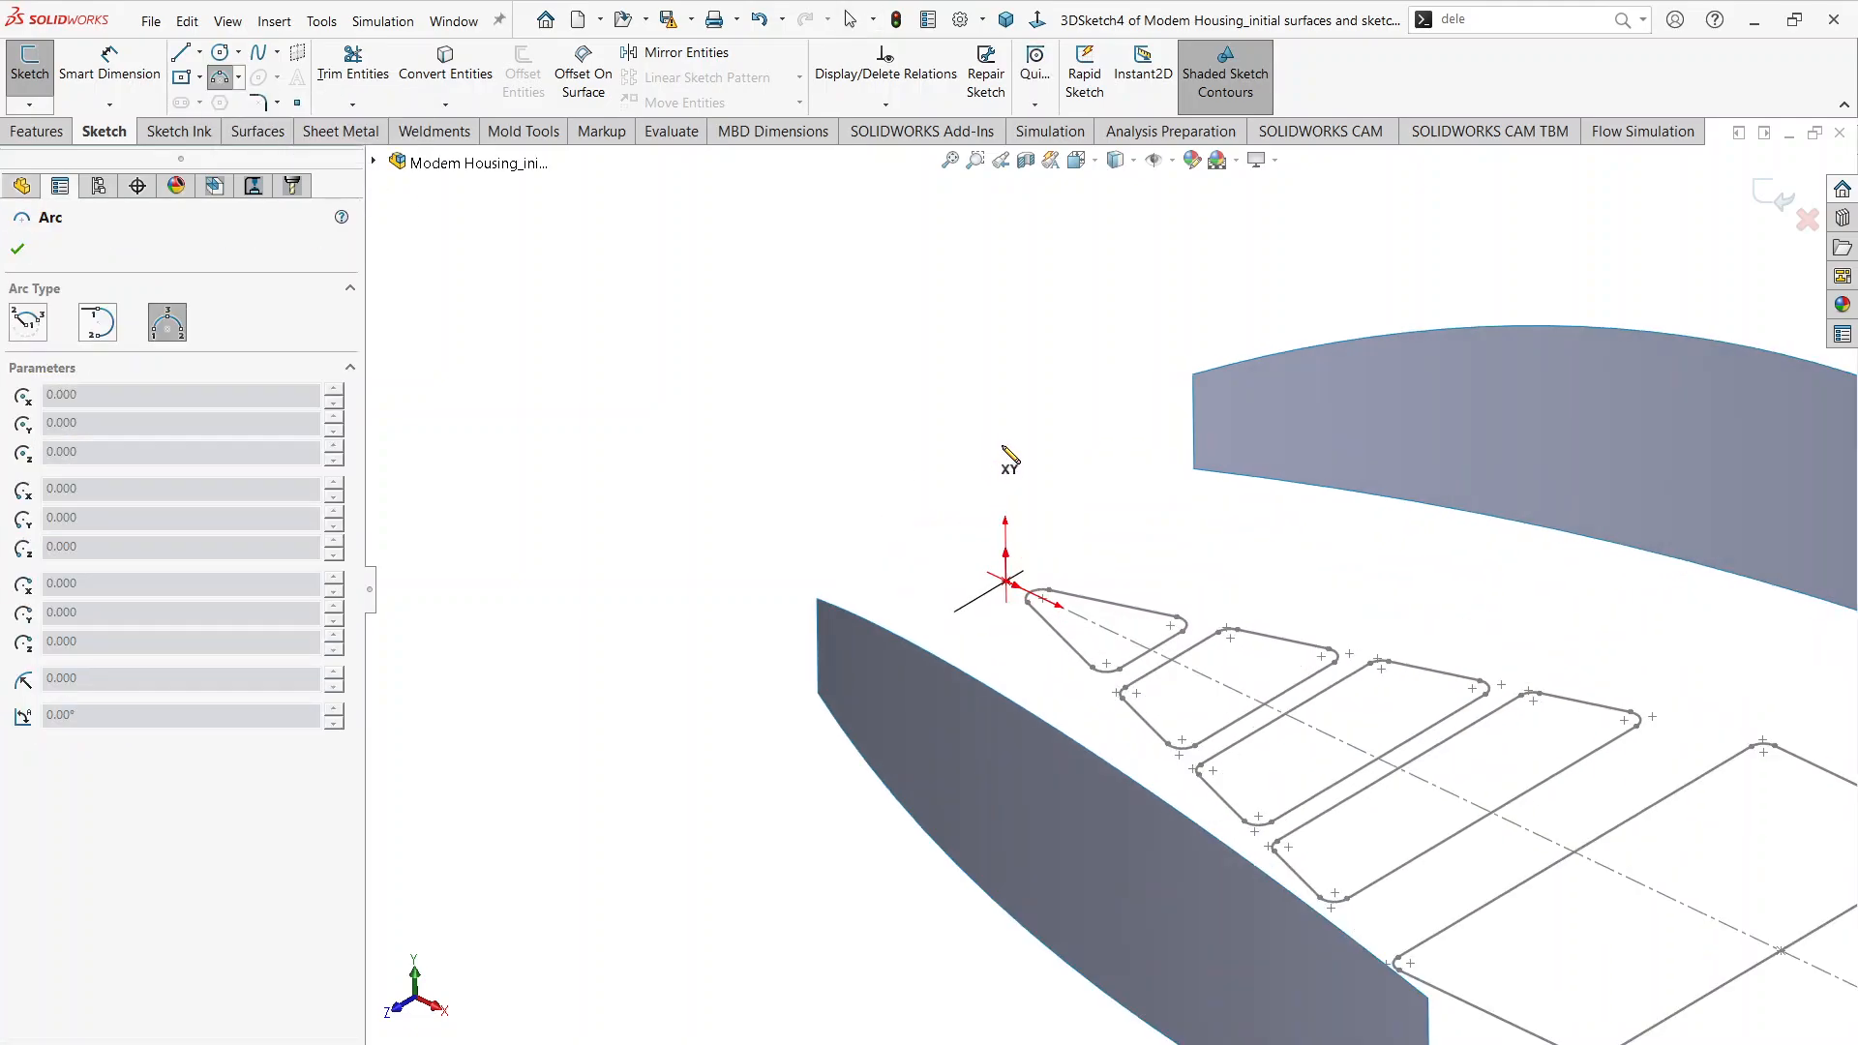
pyautogui.click(816, 600)
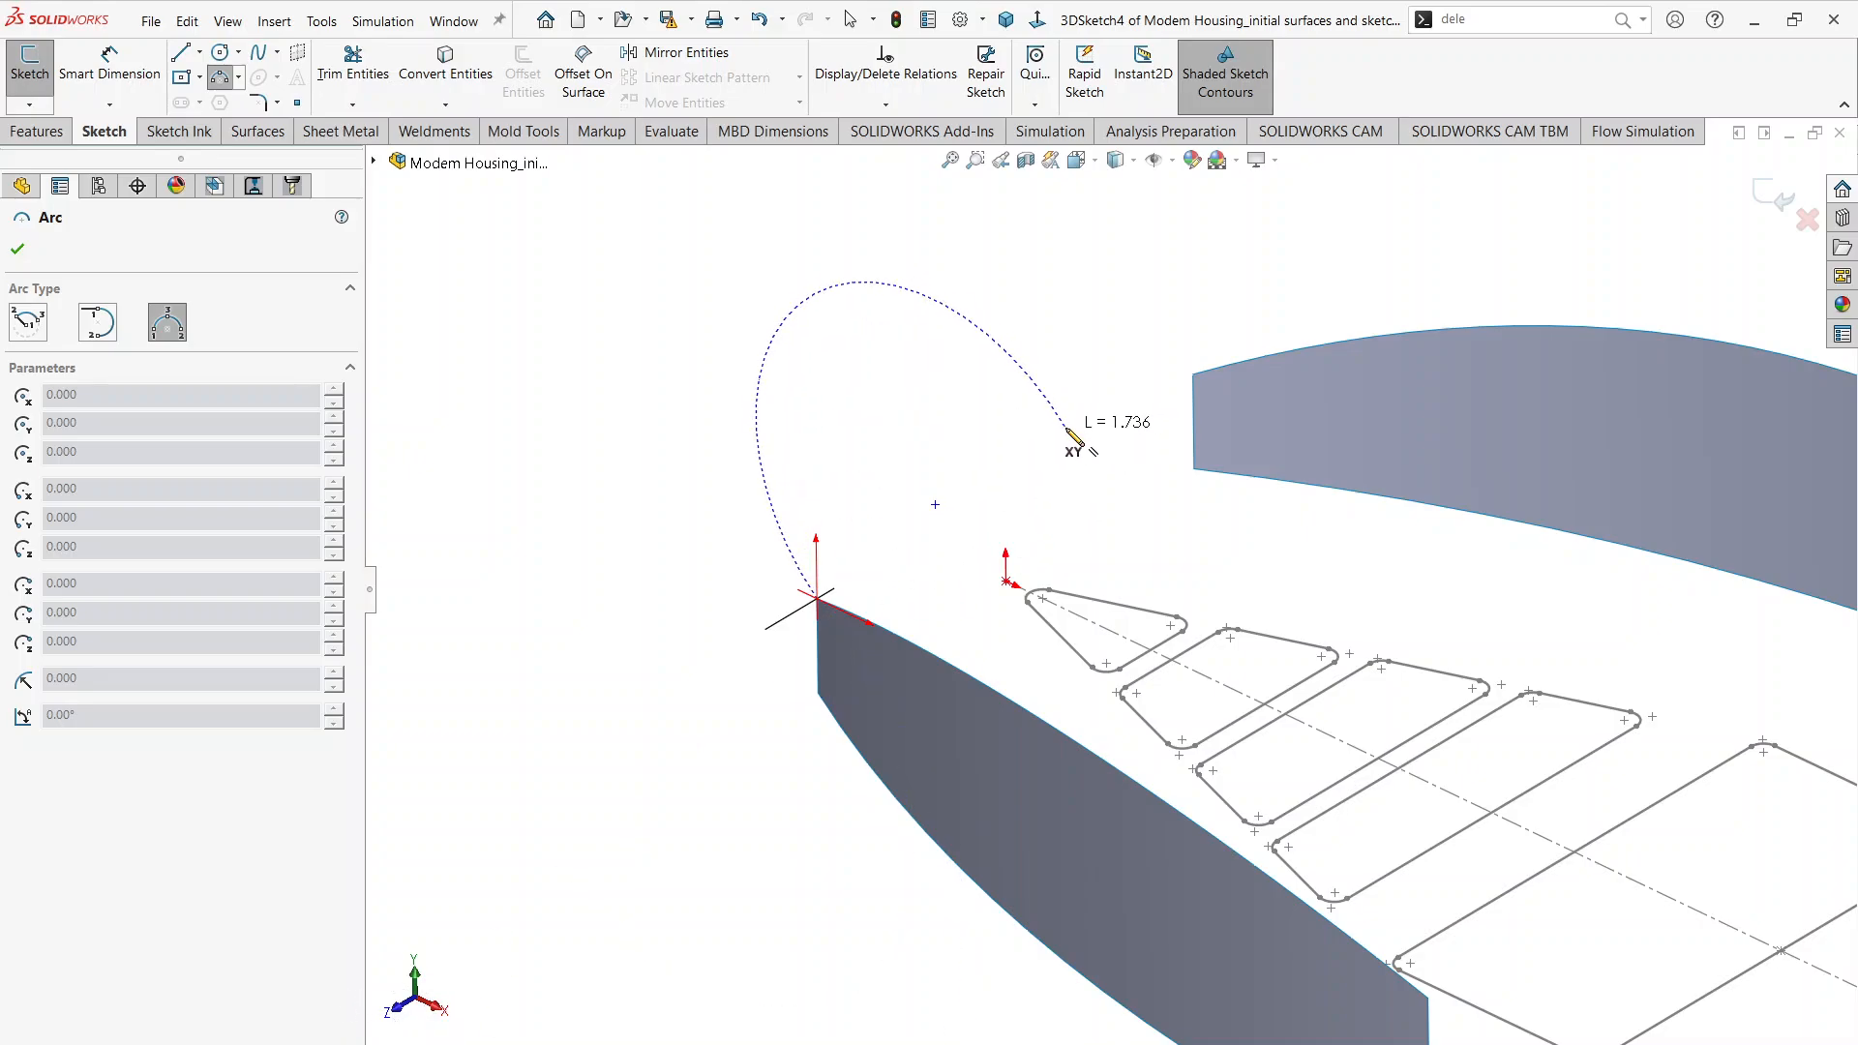
pyautogui.press('Tab')
pyautogui.press('Tab')
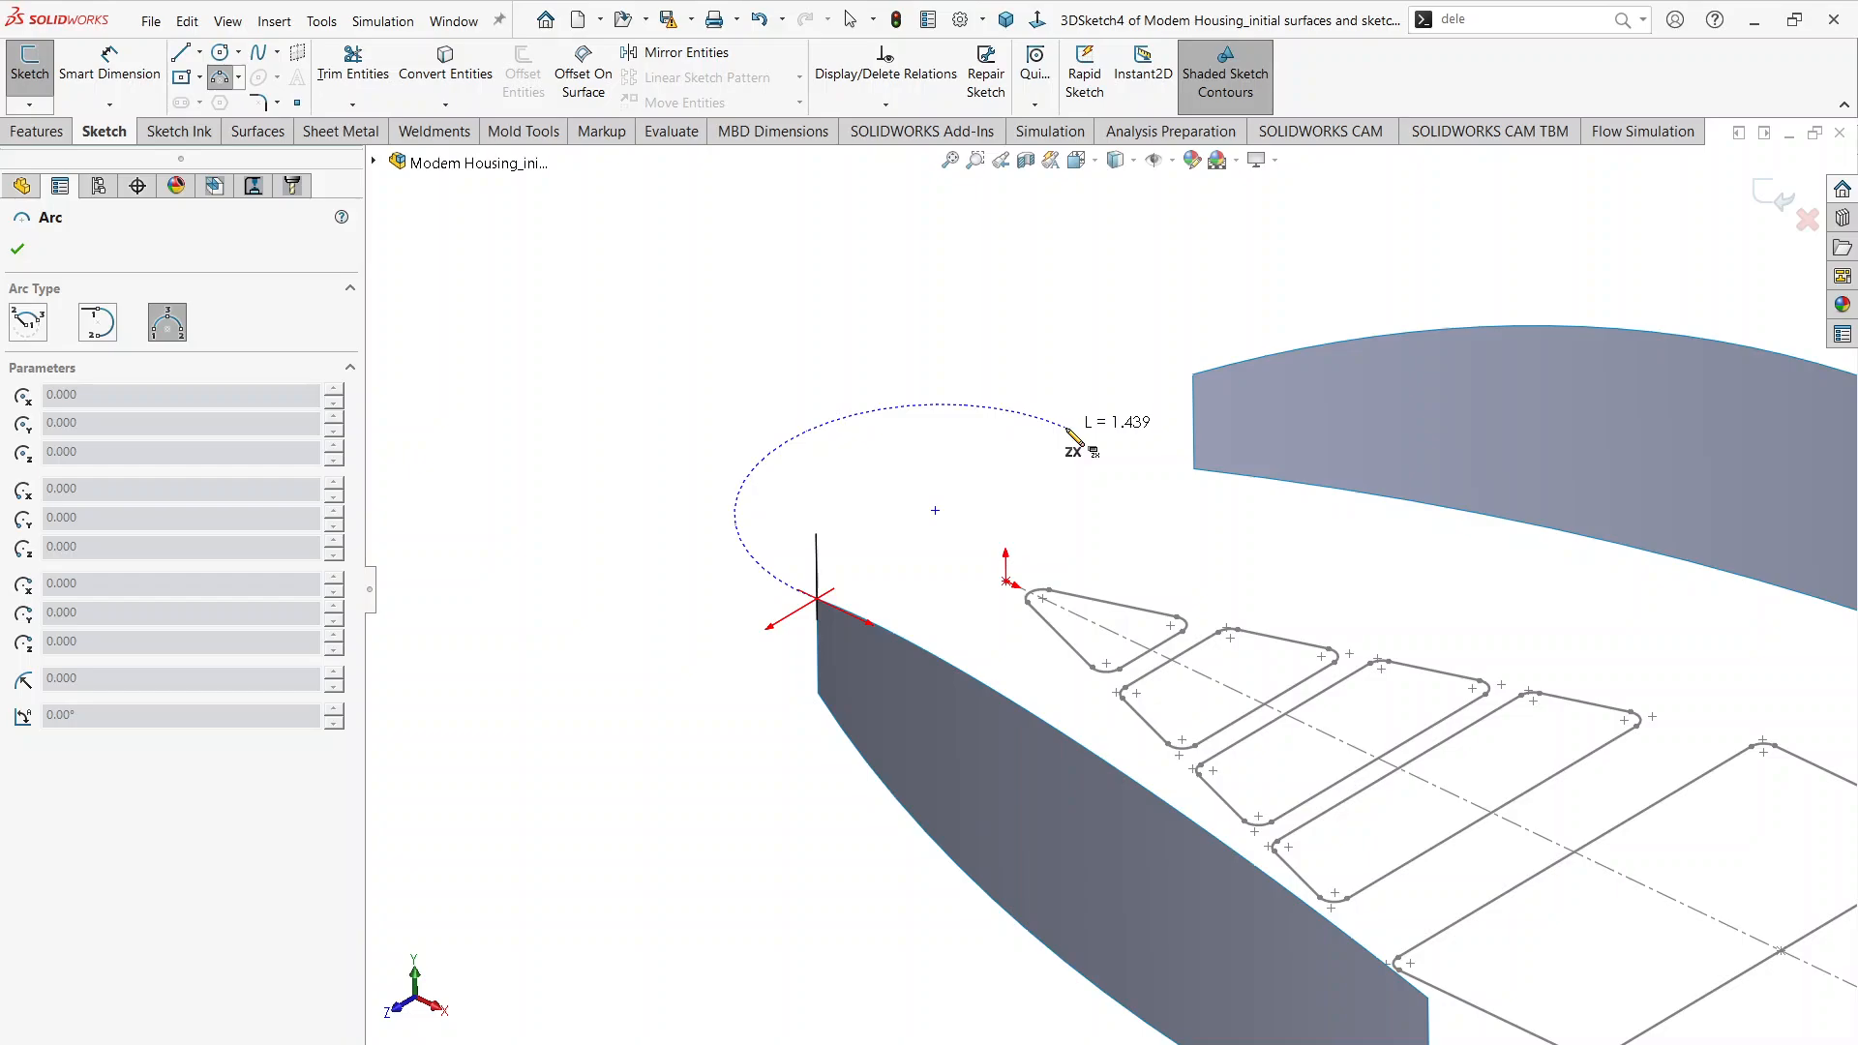
pyautogui.click(1193, 374)
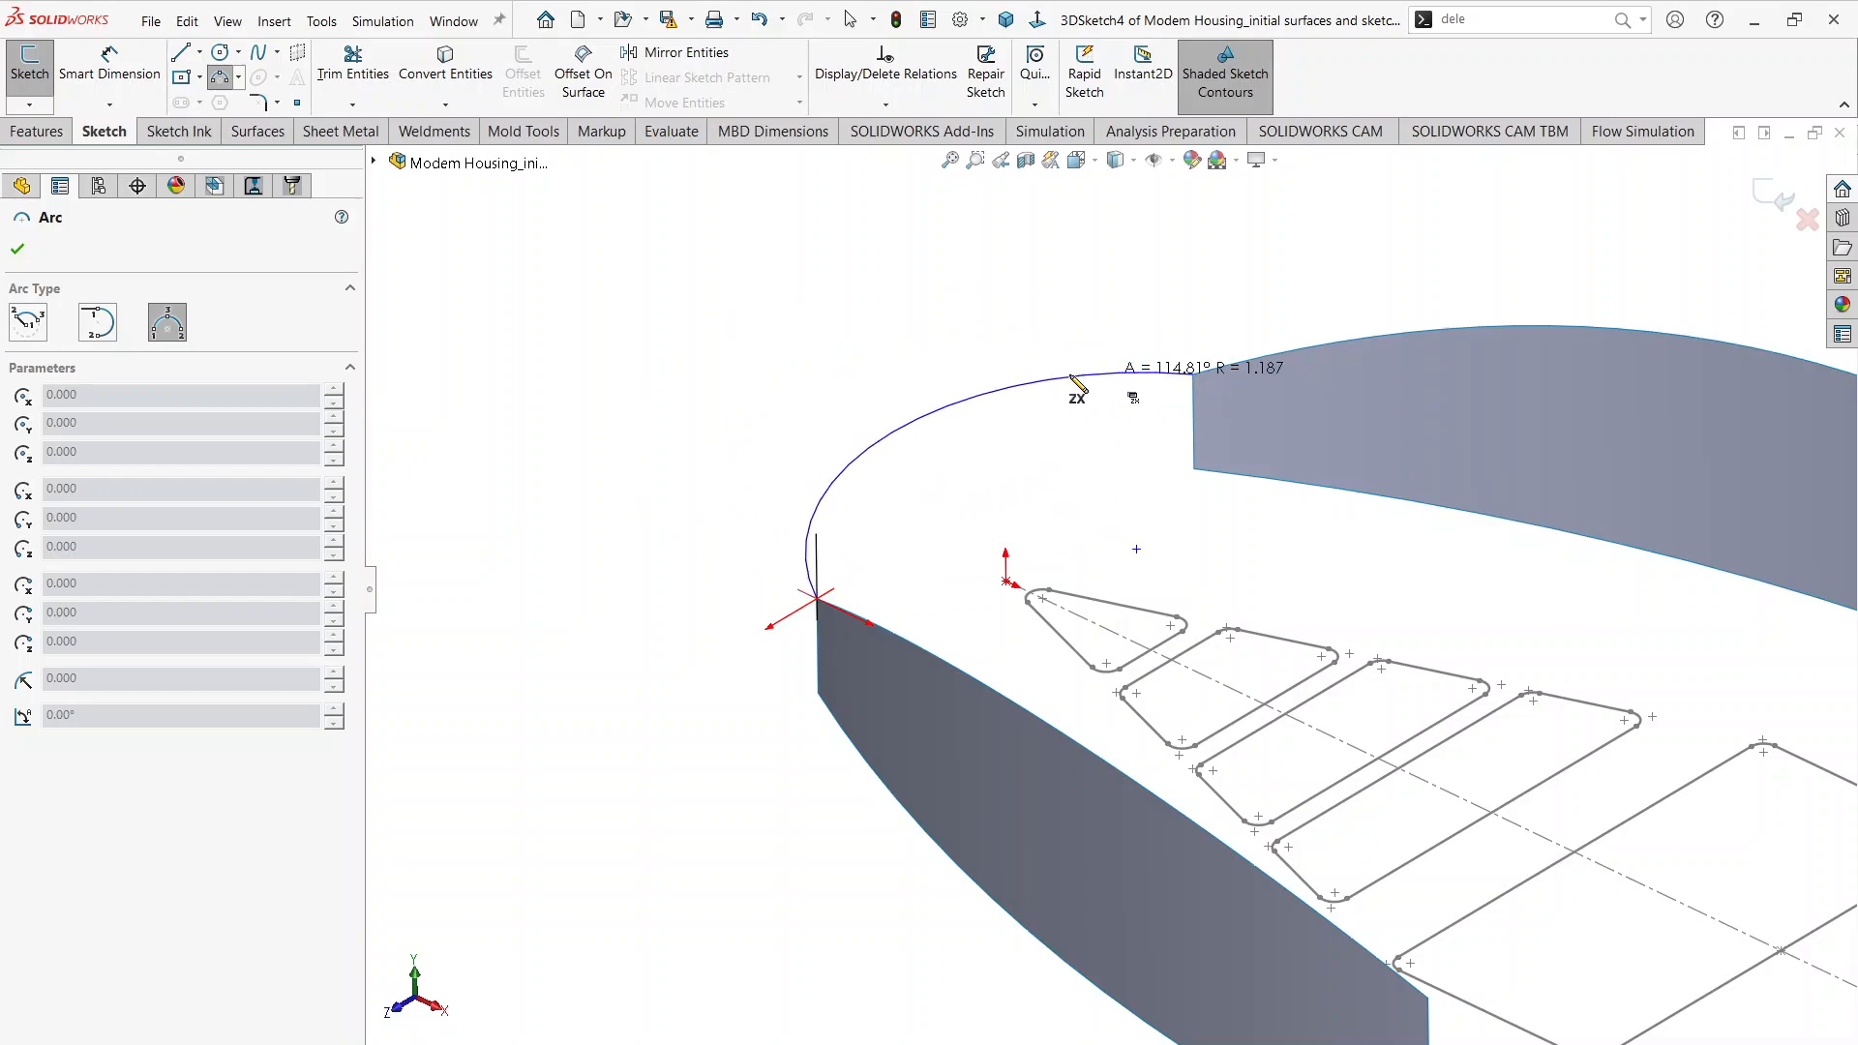
pyautogui.click(1027, 404)
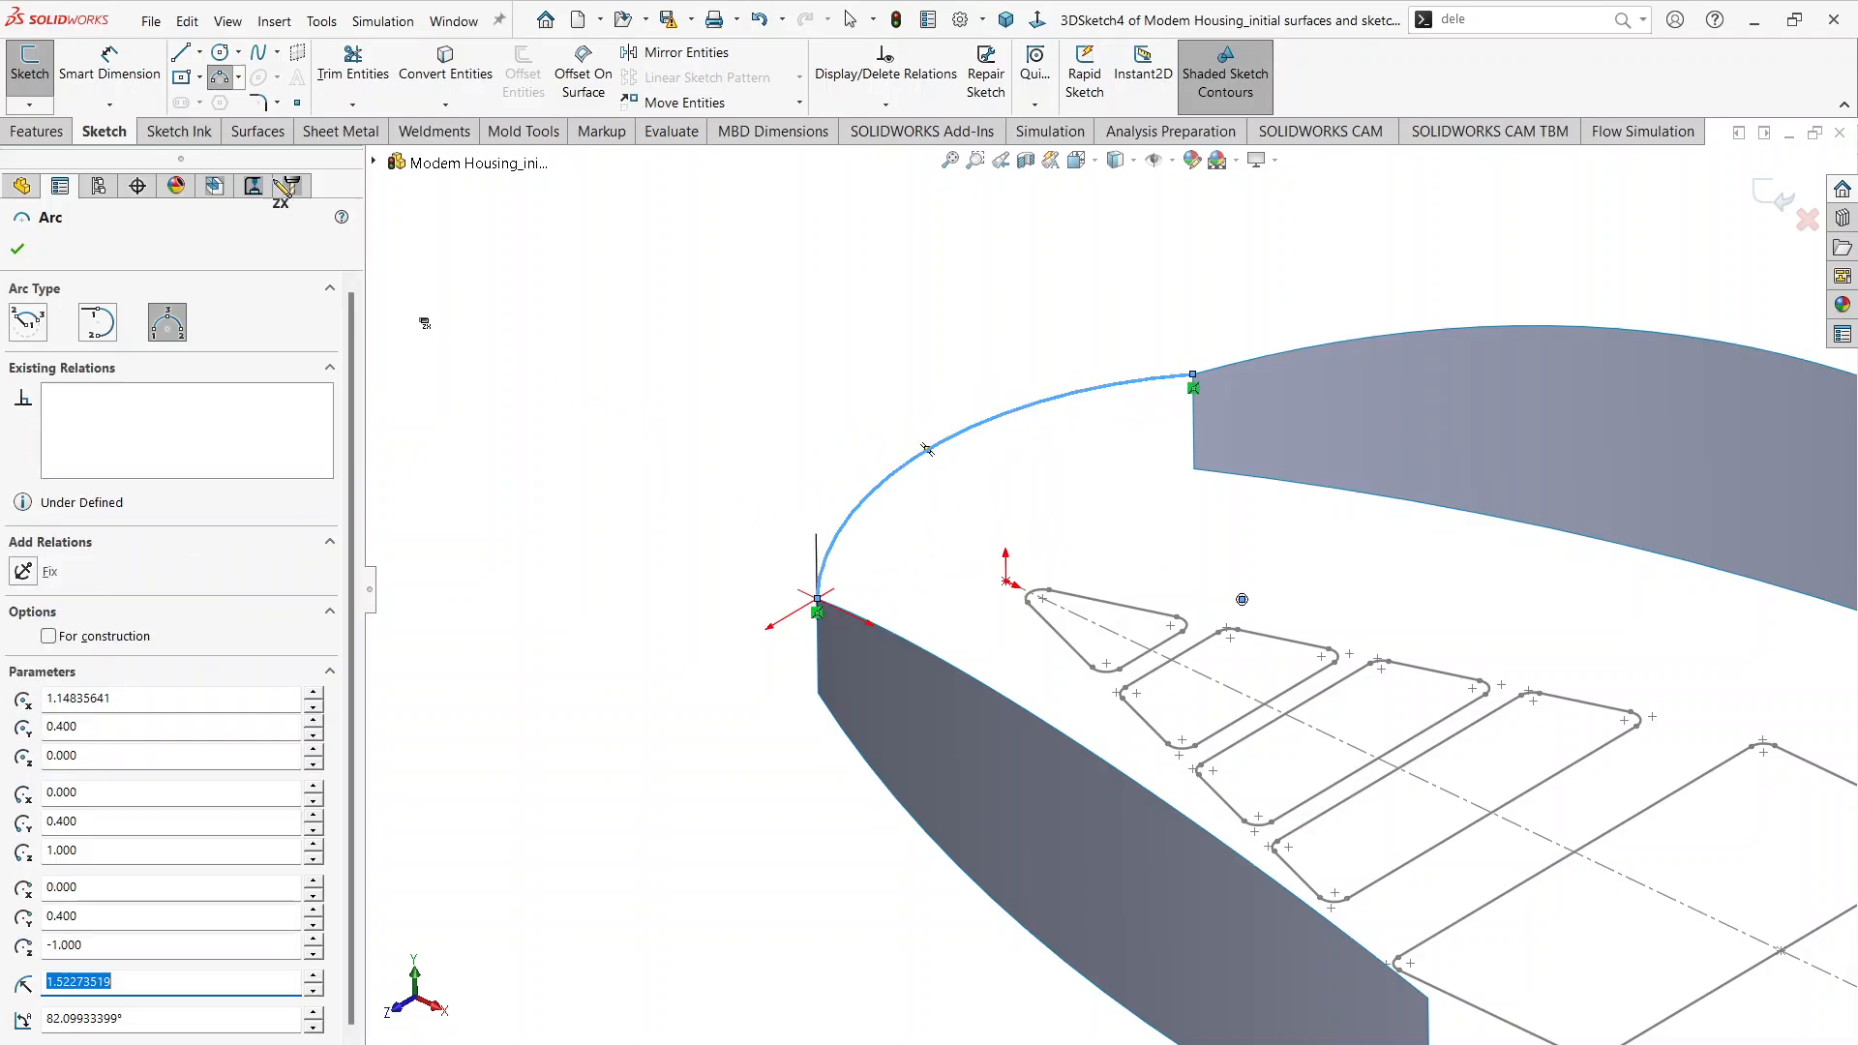
# Step: Dimension the arc's radius as 3 in and exit the 3D sketch
pyautogui.click(109, 63)
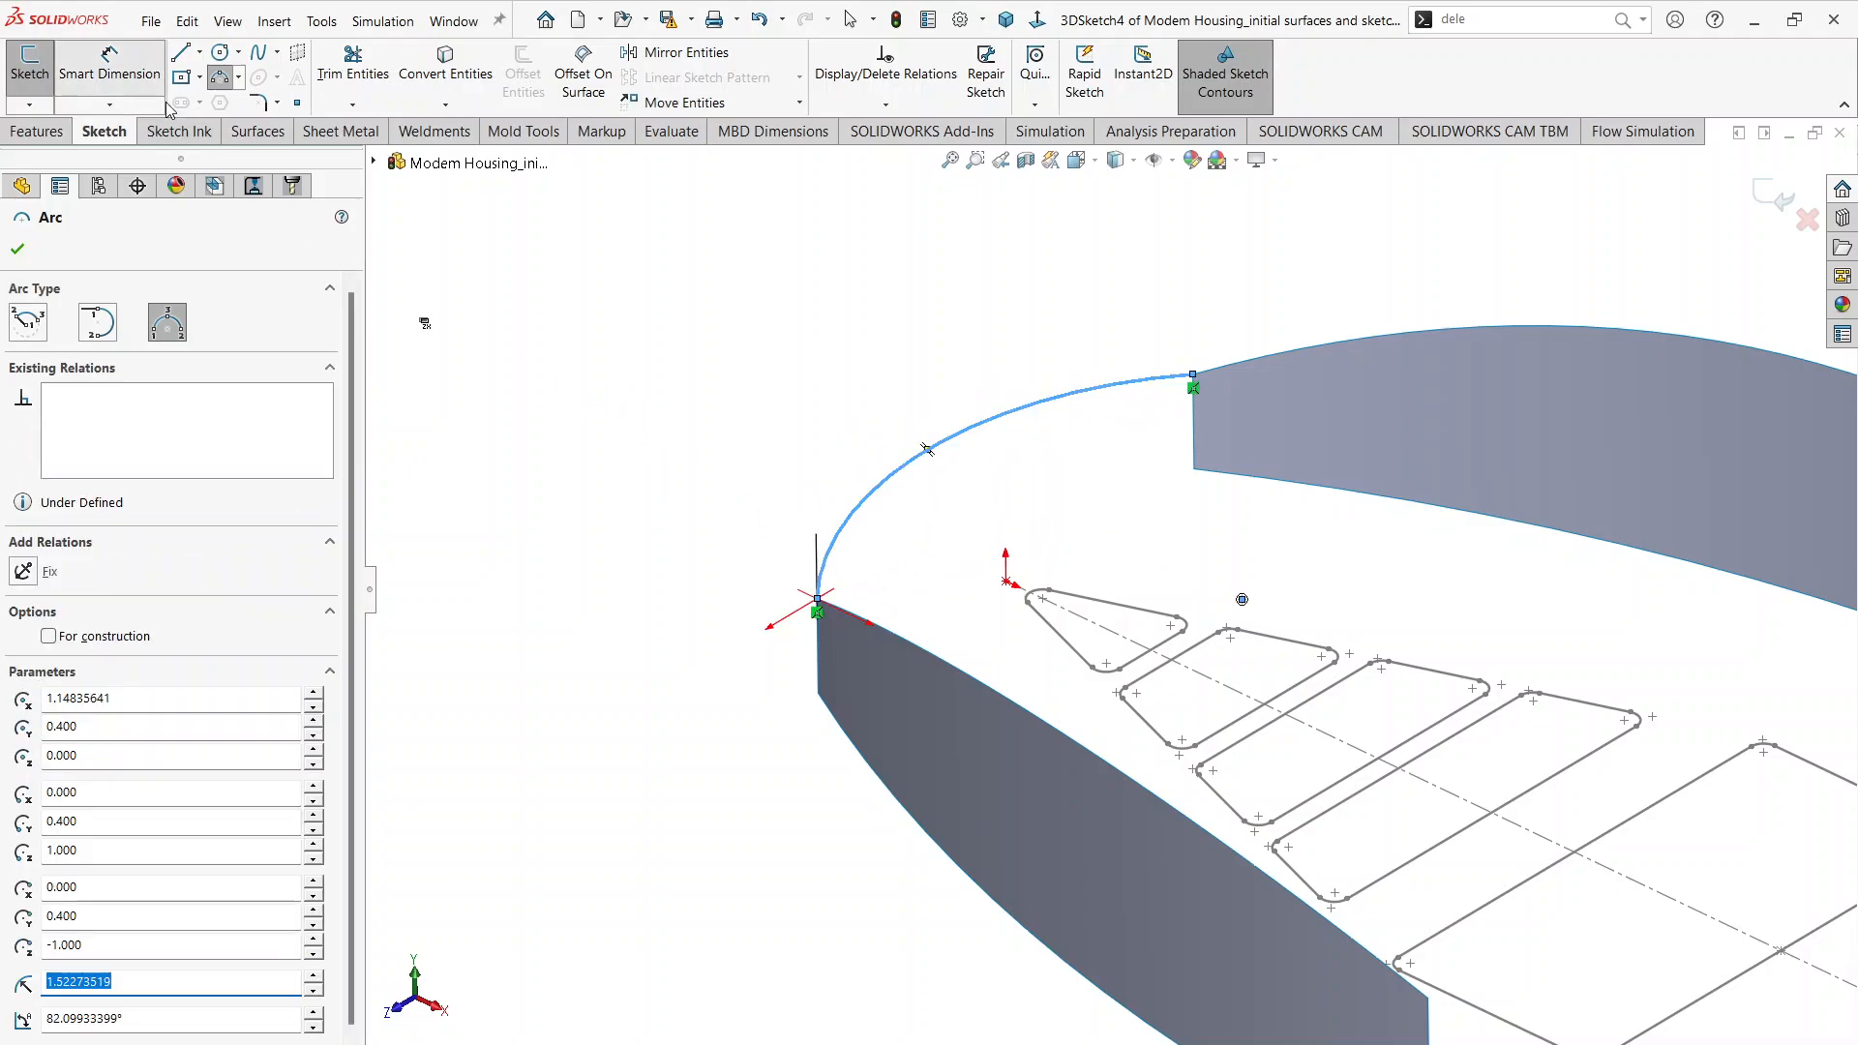
pyautogui.click(1033, 401)
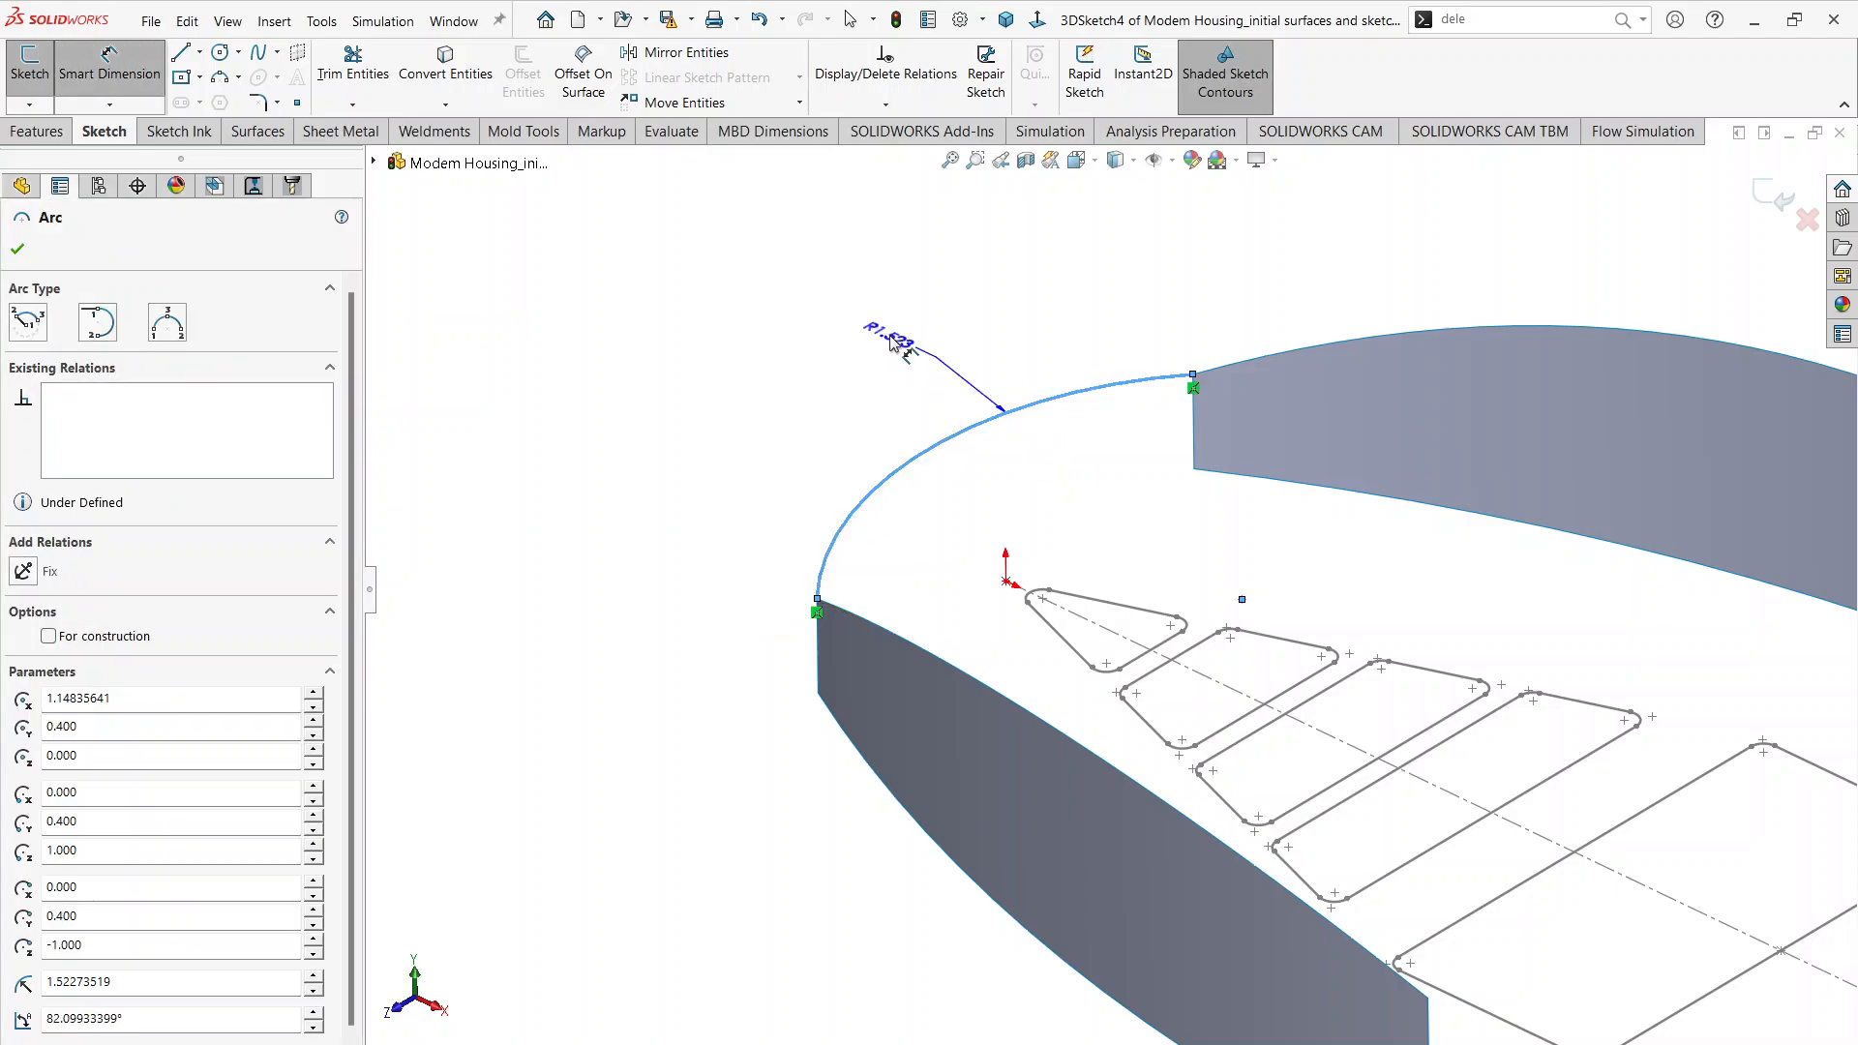
pyautogui.click(891, 343)
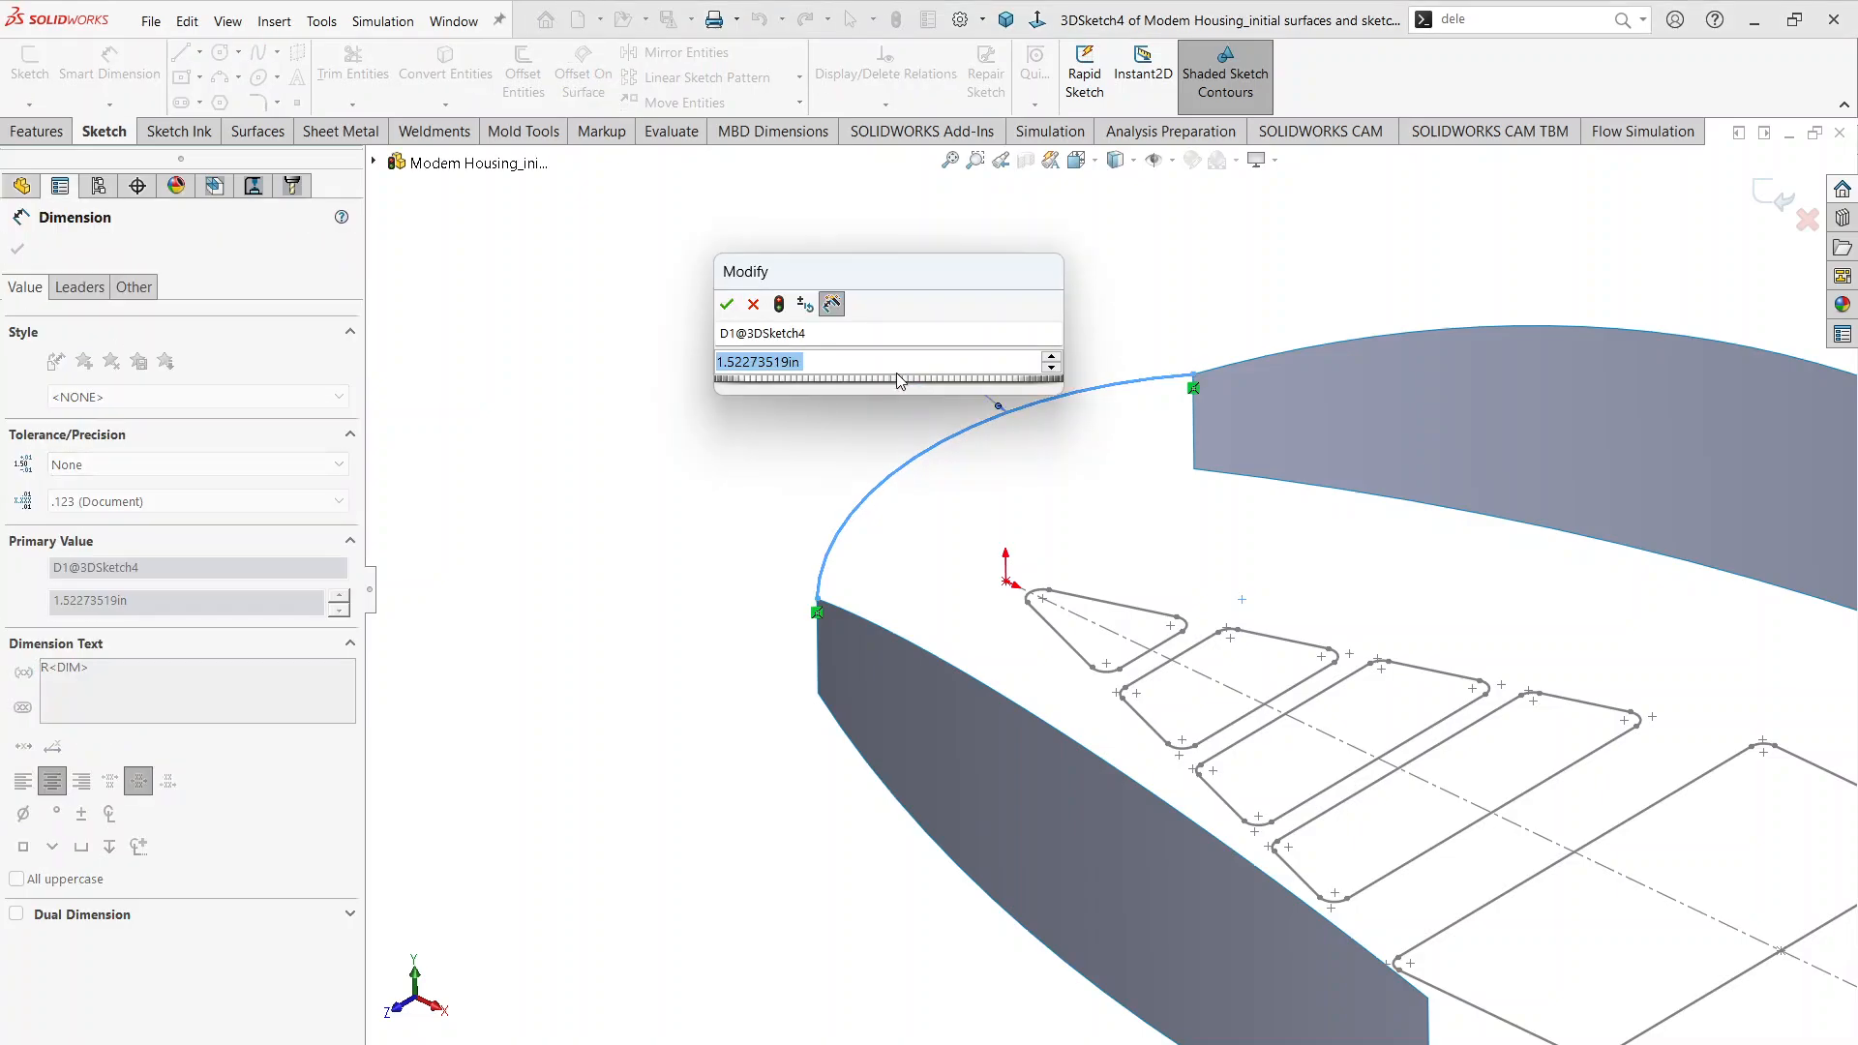
pyautogui.write('3')
pyautogui.press('Return')
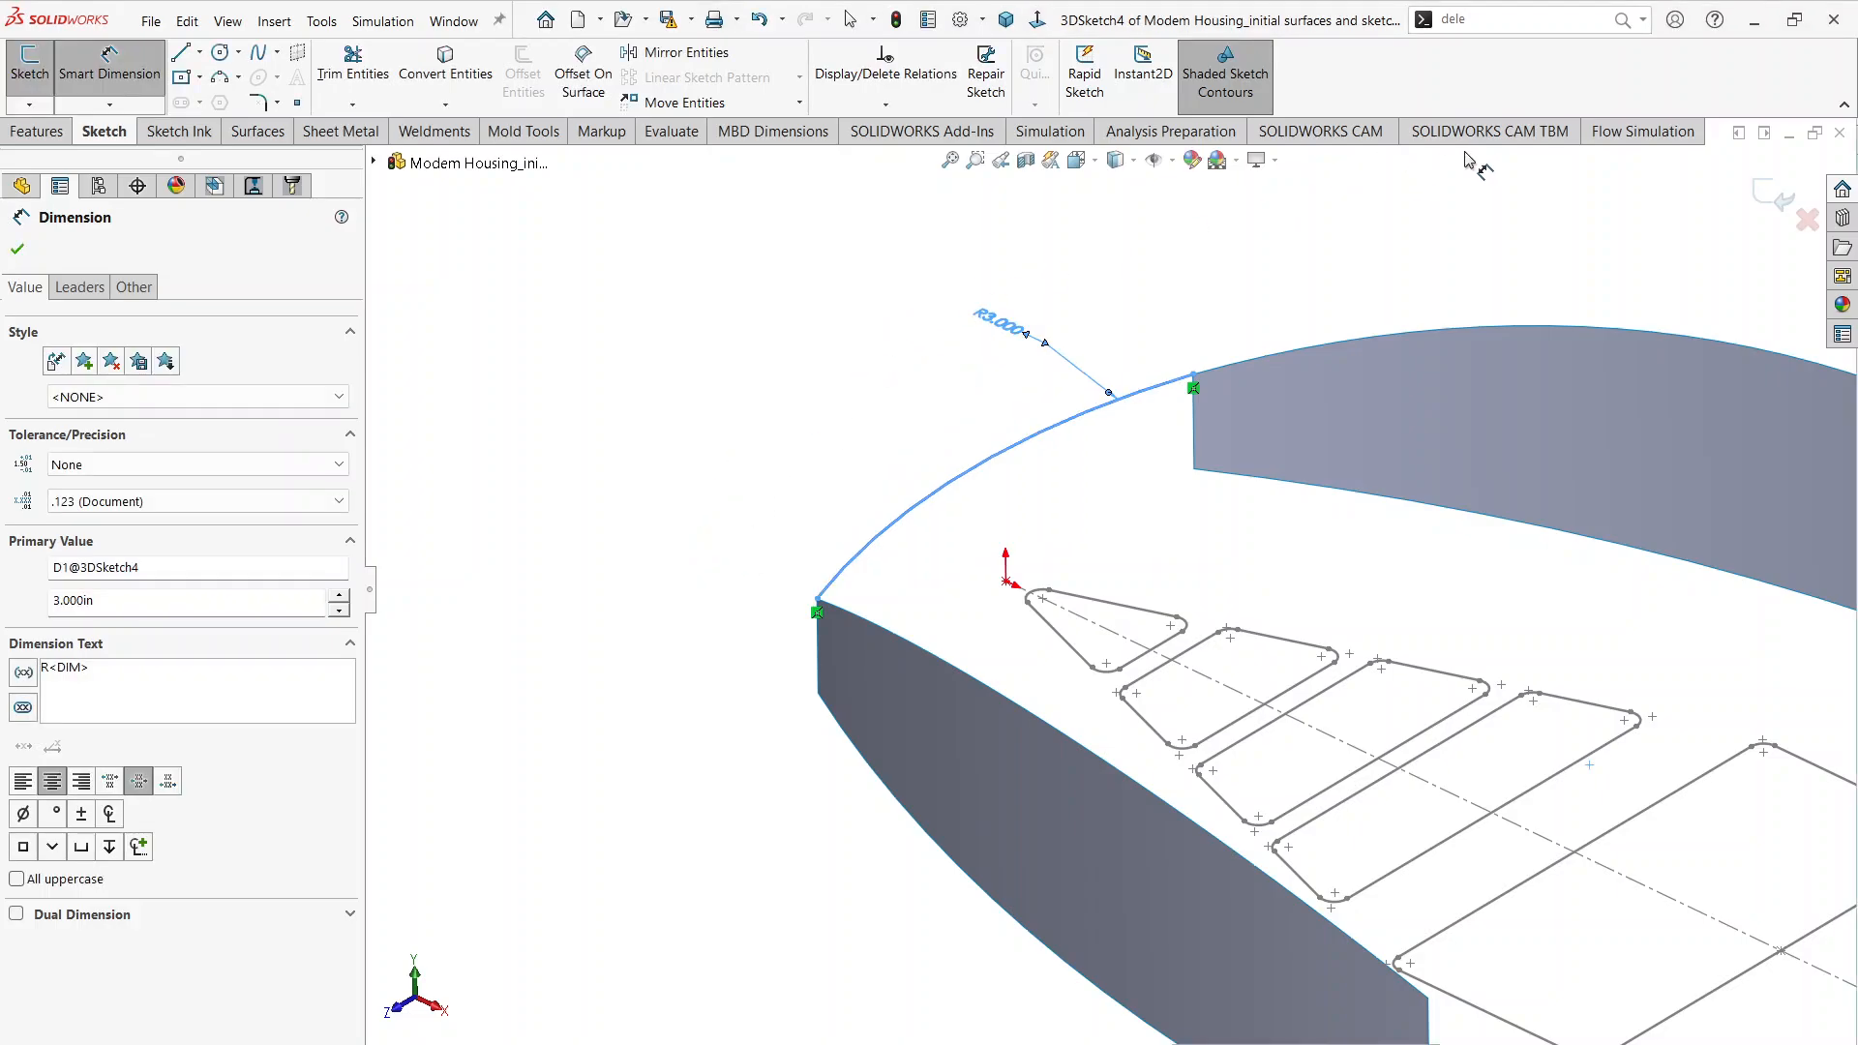
pyautogui.click(1490, 214)
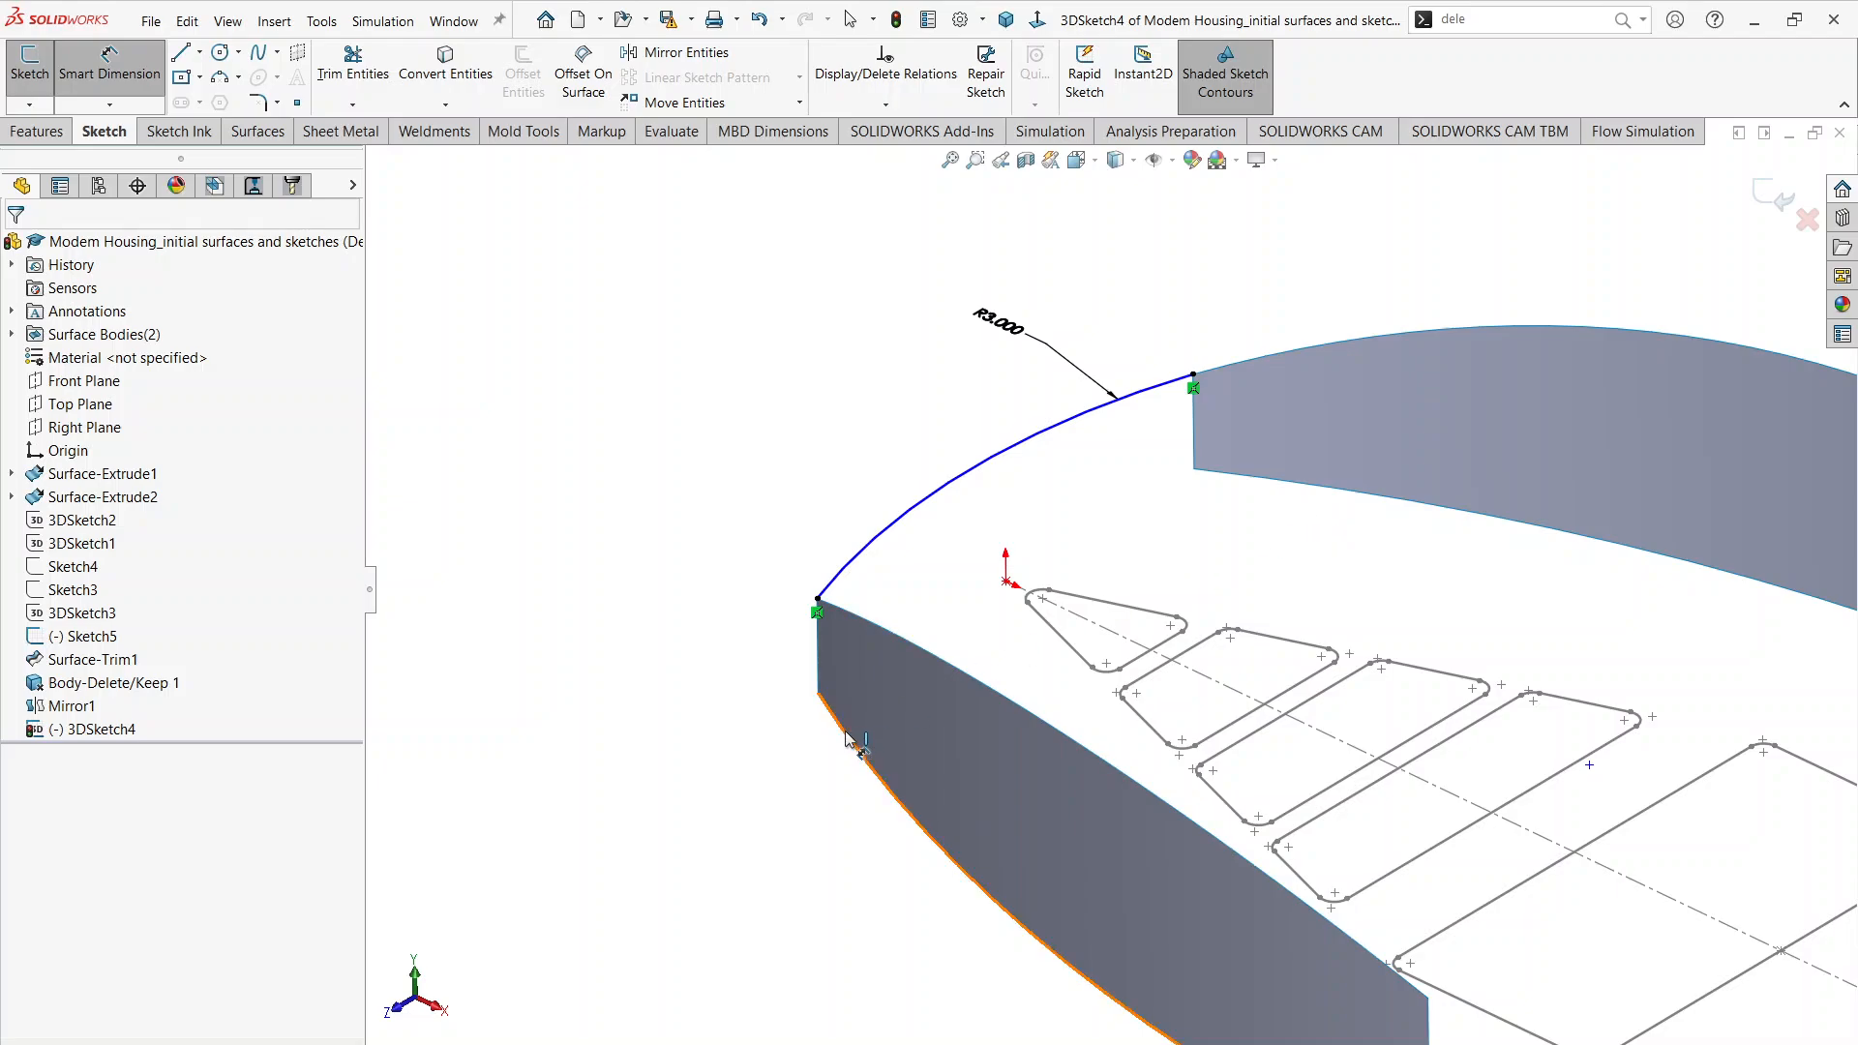
pyautogui.scroll(3, 1318, 523)
pyautogui.moveTo(1318, 527); pyautogui.dragTo(1205, 551, button='middle')
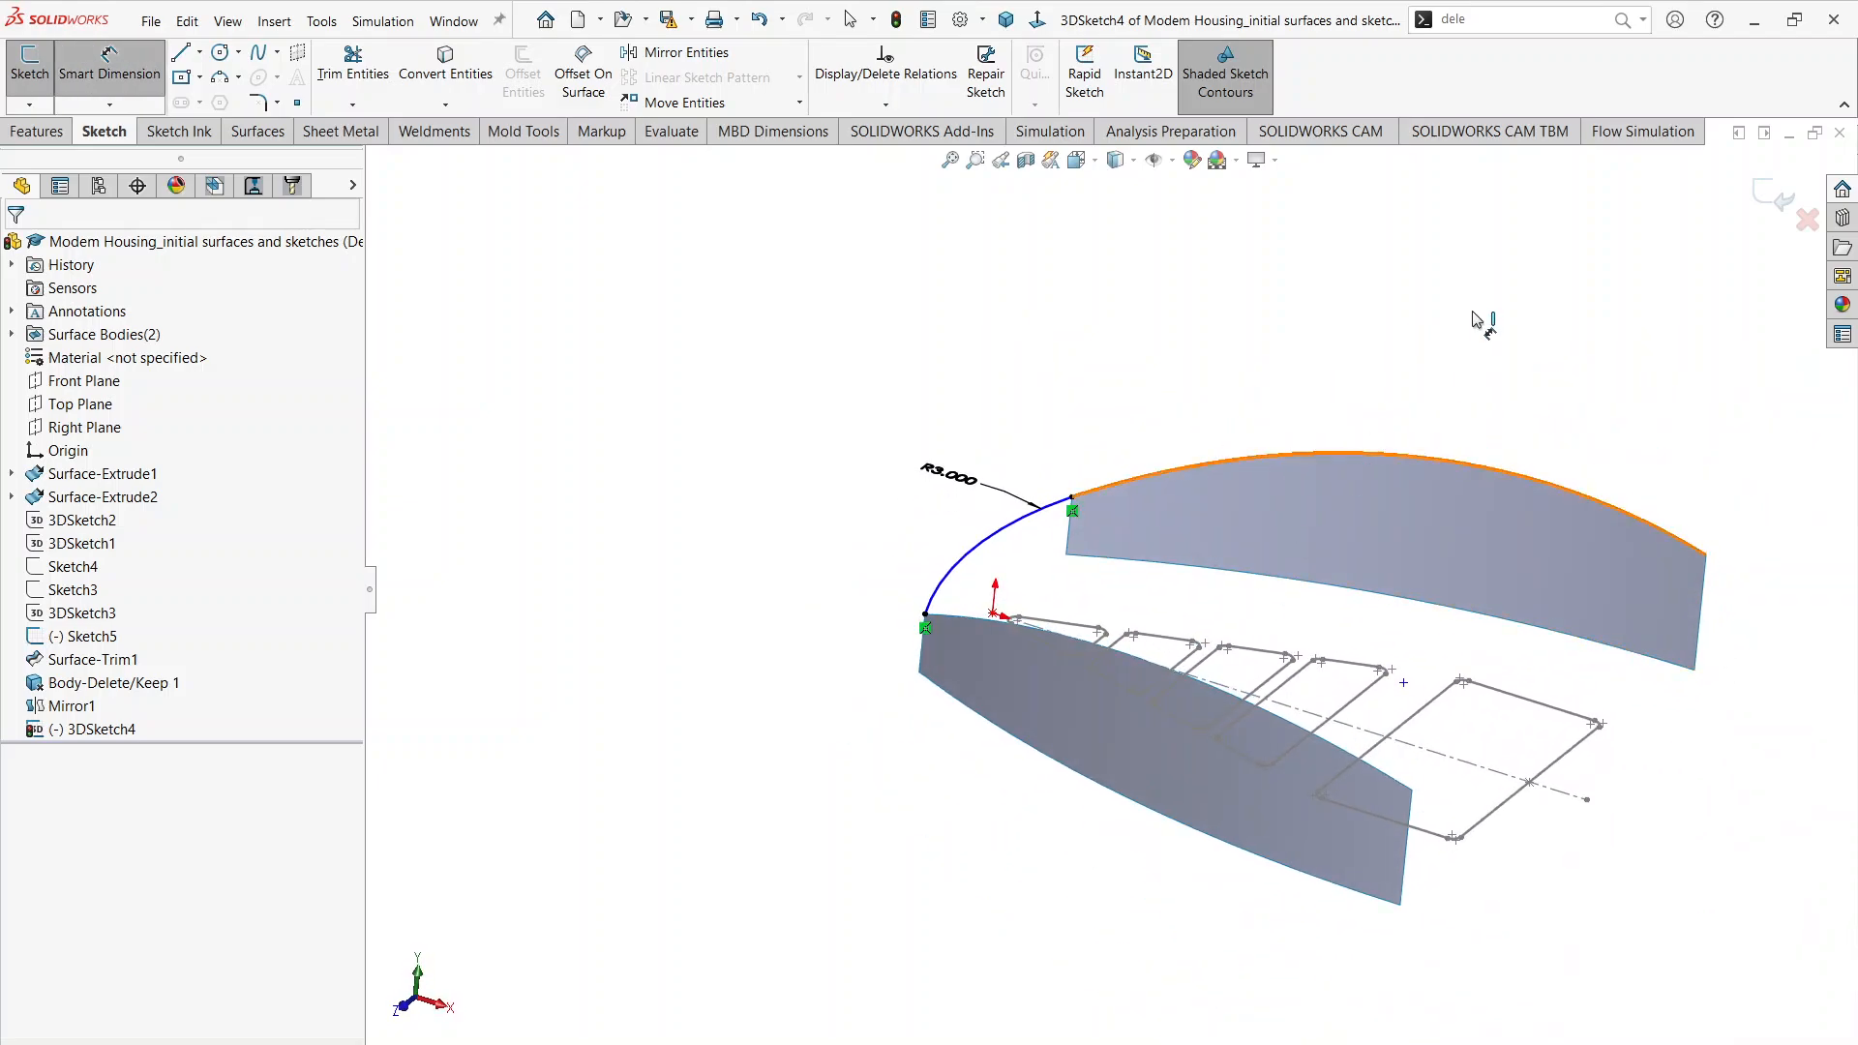
pyautogui.click(1767, 198)
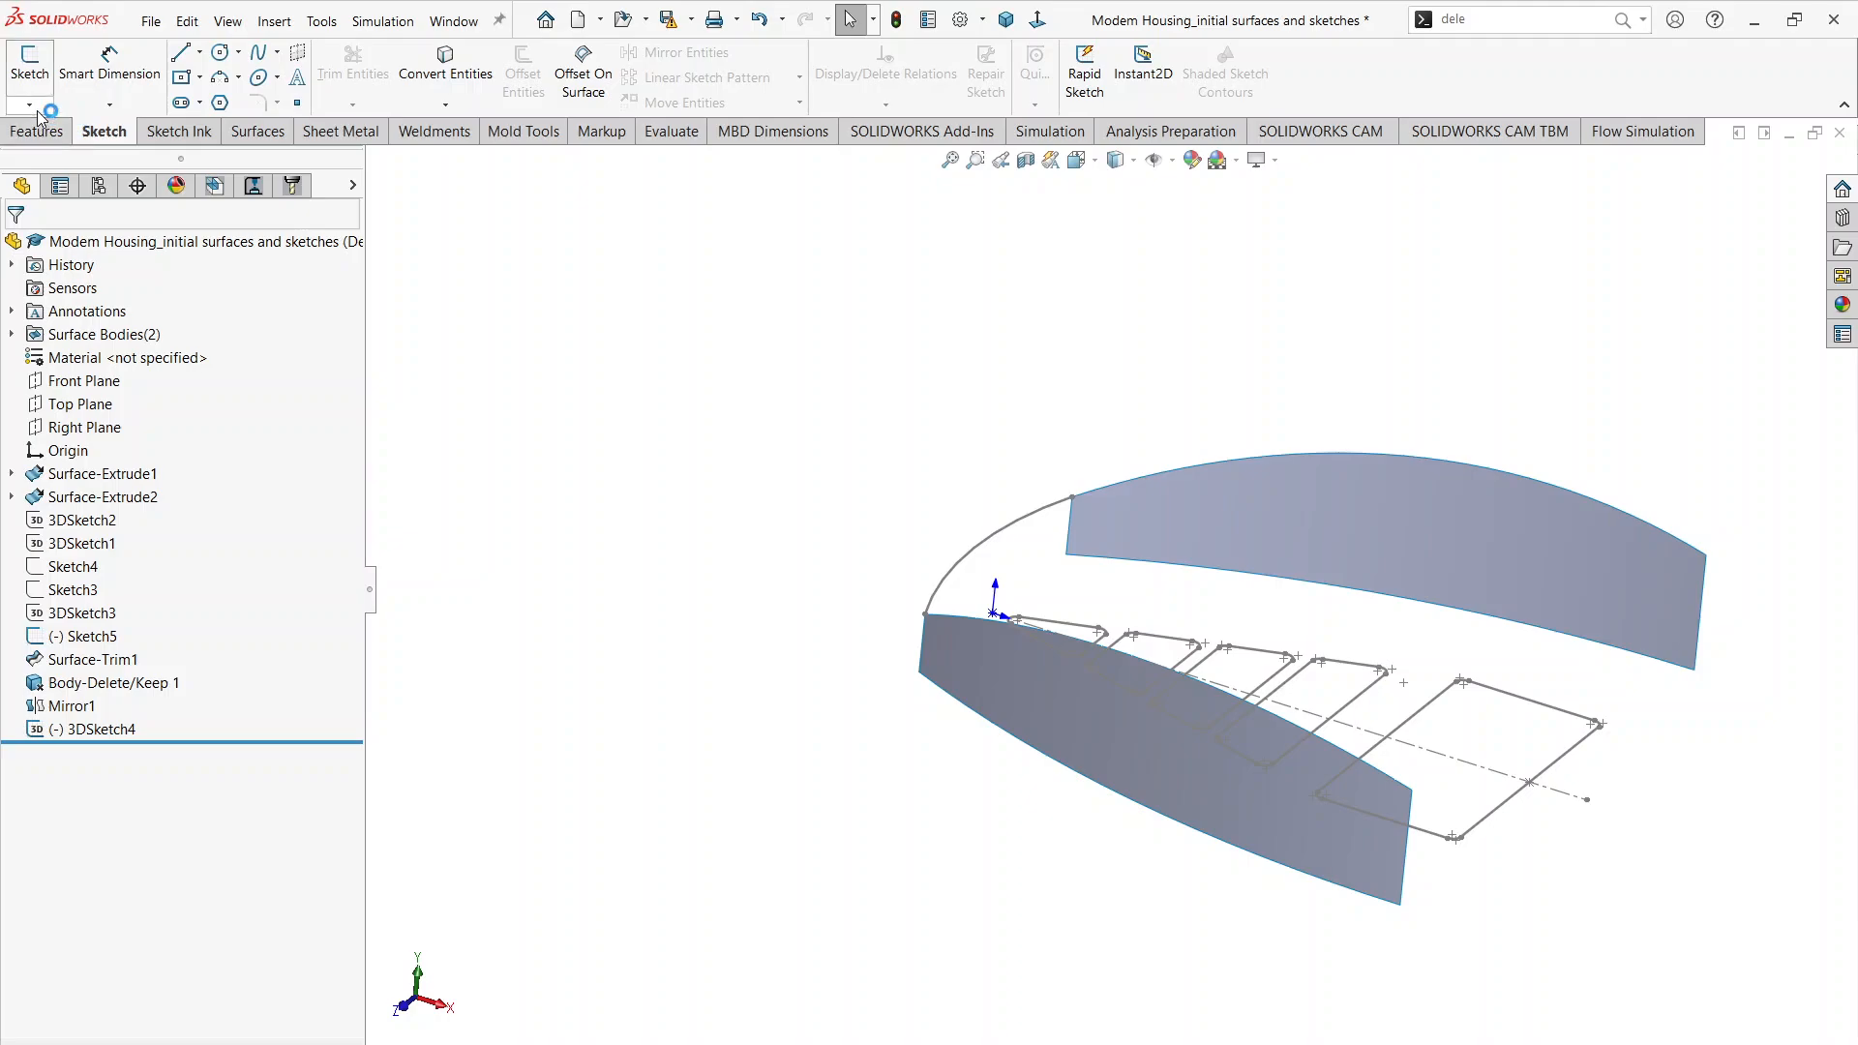
# Step: Check the middle arc of the Top Profile in Modem Housing.pdf and start another 3D sketch in the part
pyautogui.hotkey('alt', 'Tab')
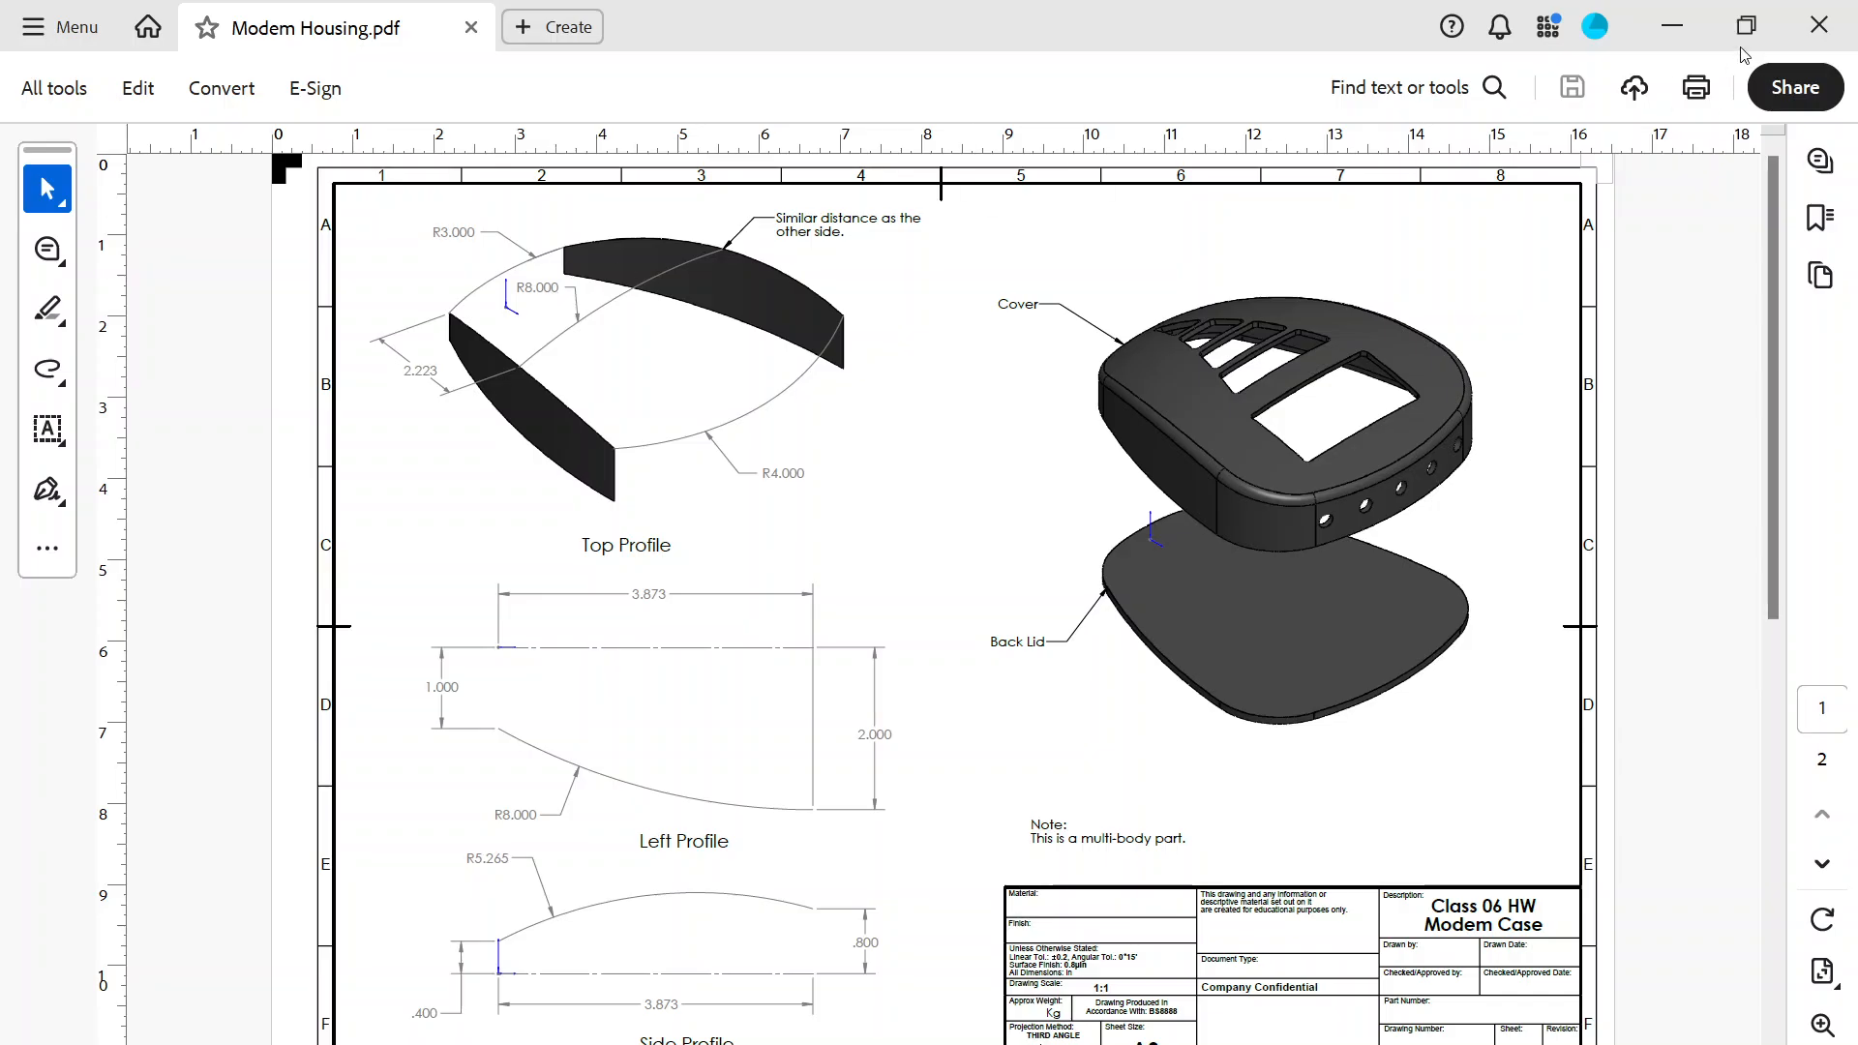
pyautogui.click(1683, 24)
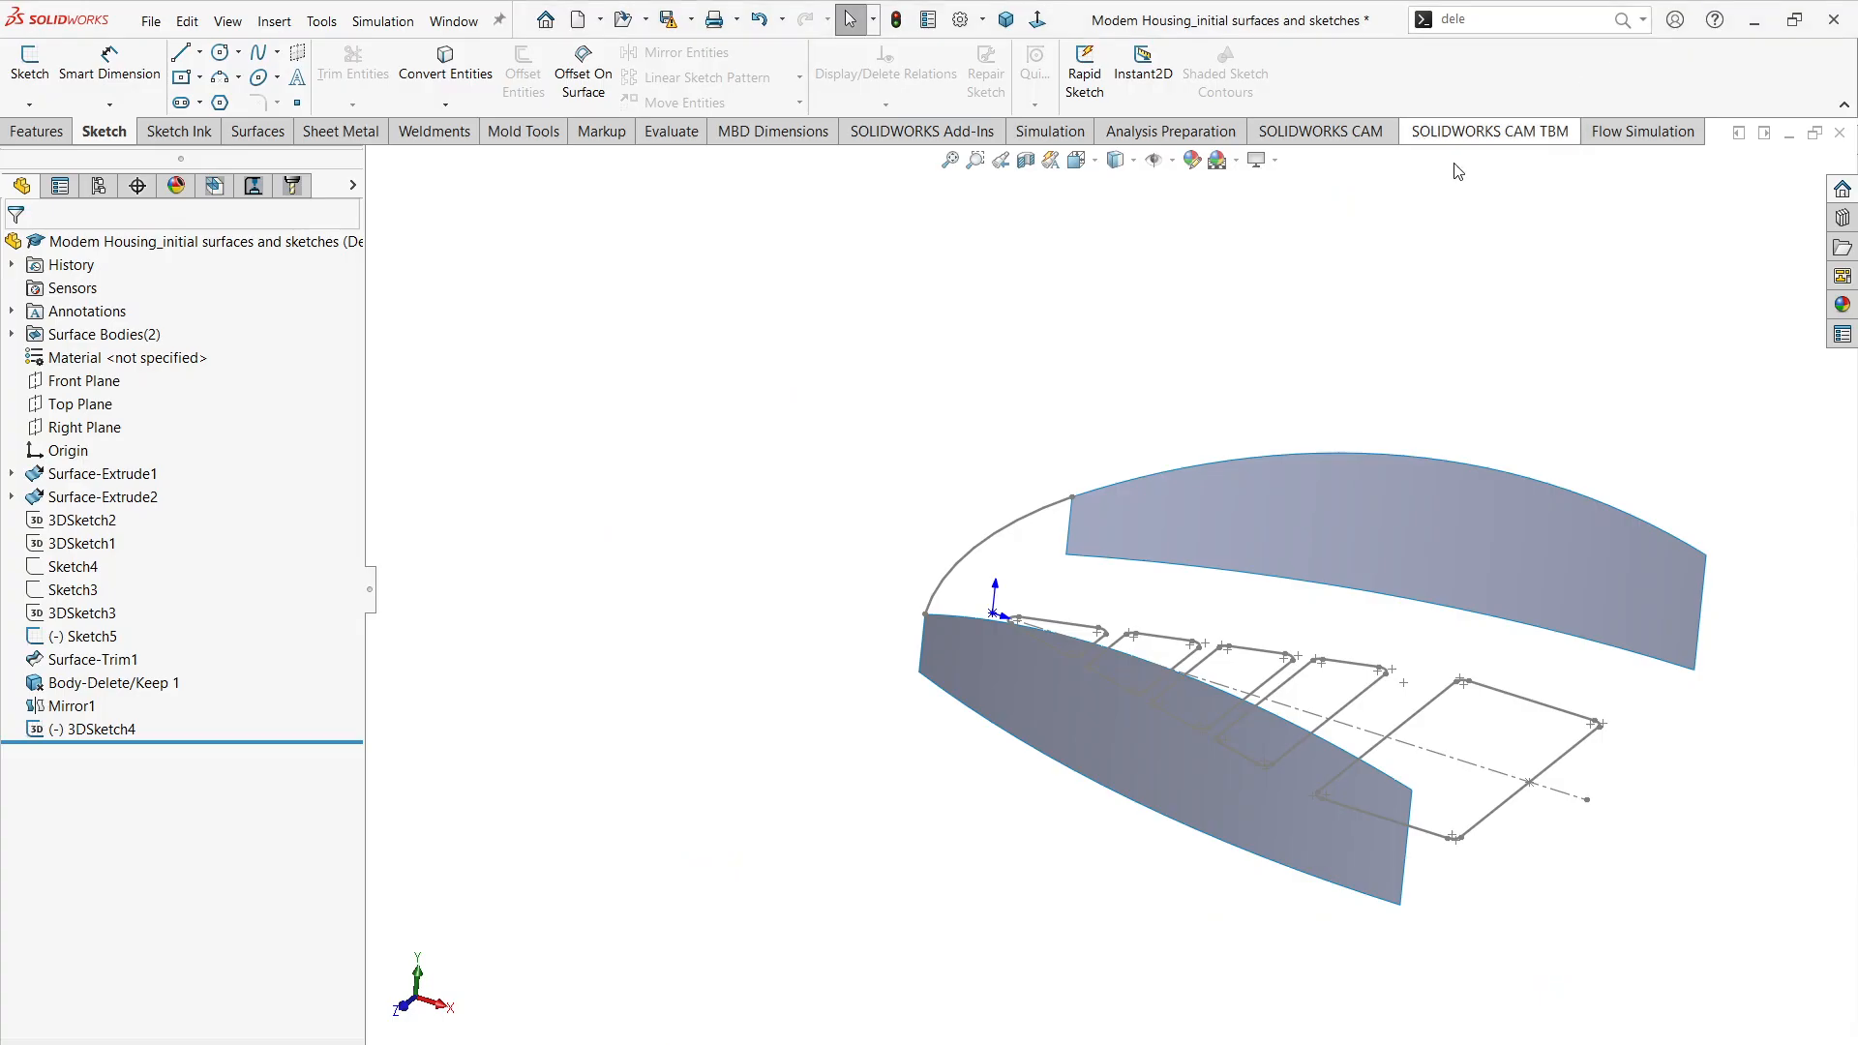
pyautogui.click(30, 103)
pyautogui.click(78, 151)
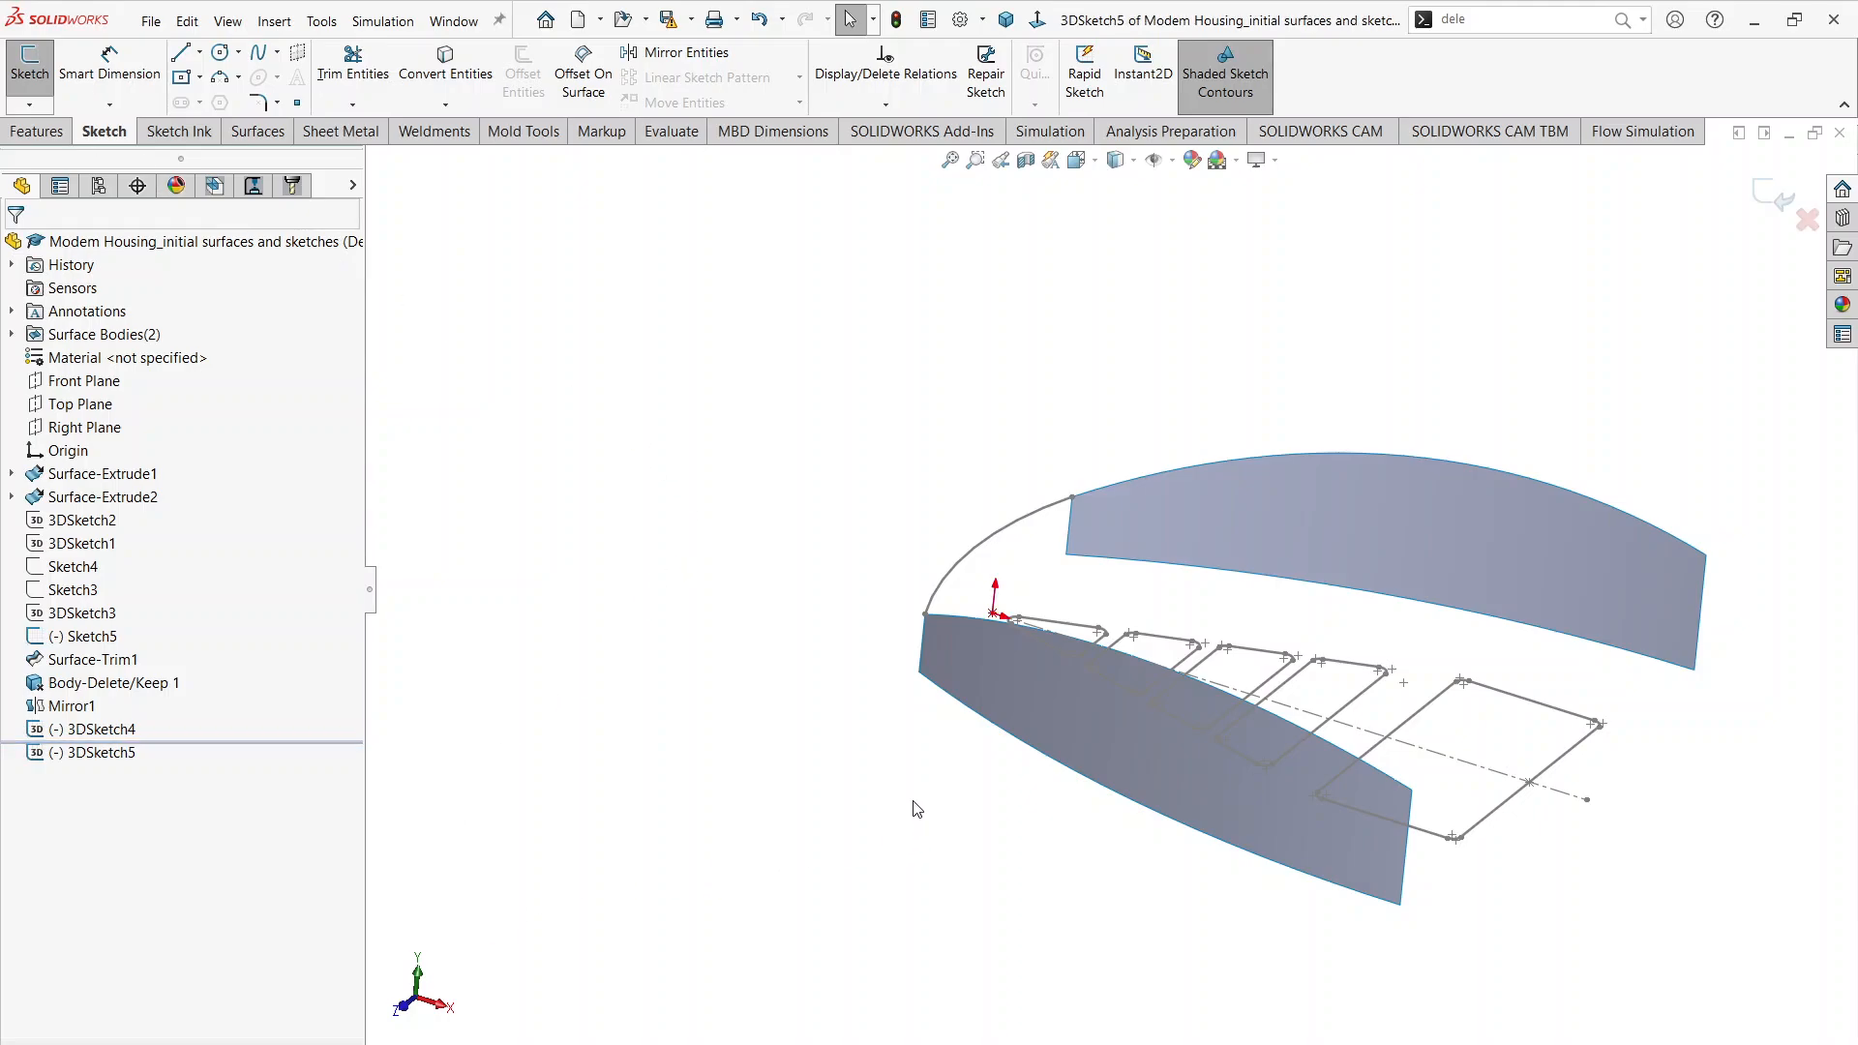
# Step: Draw a 3 Point Arc of about 4.84 in radius on the YZ plane, spanning between the two side surfaces' upper edges
pyautogui.moveTo(917, 809)
pyautogui.mouseDown(button='middle')
pyautogui.moveTo(846, 767)
pyautogui.moveTo(895, 764)
pyautogui.mouseUp(button='middle')
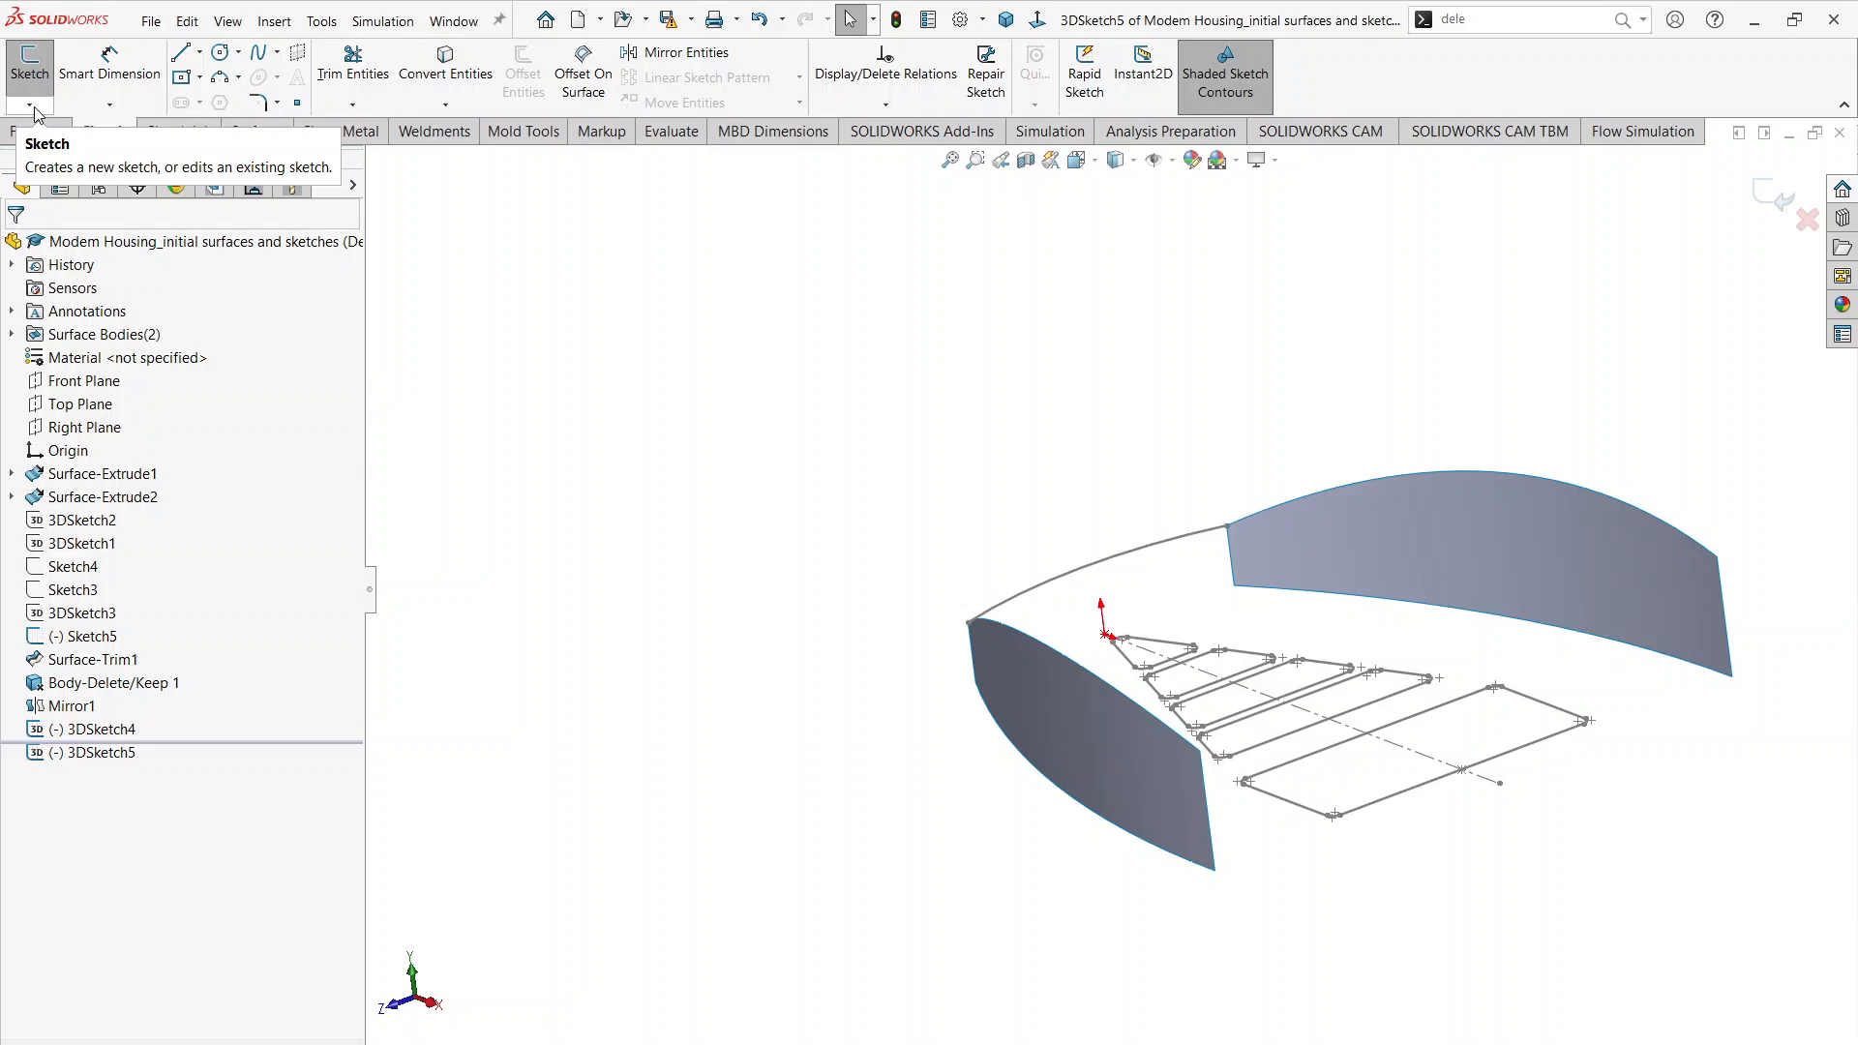
pyautogui.click(231, 81)
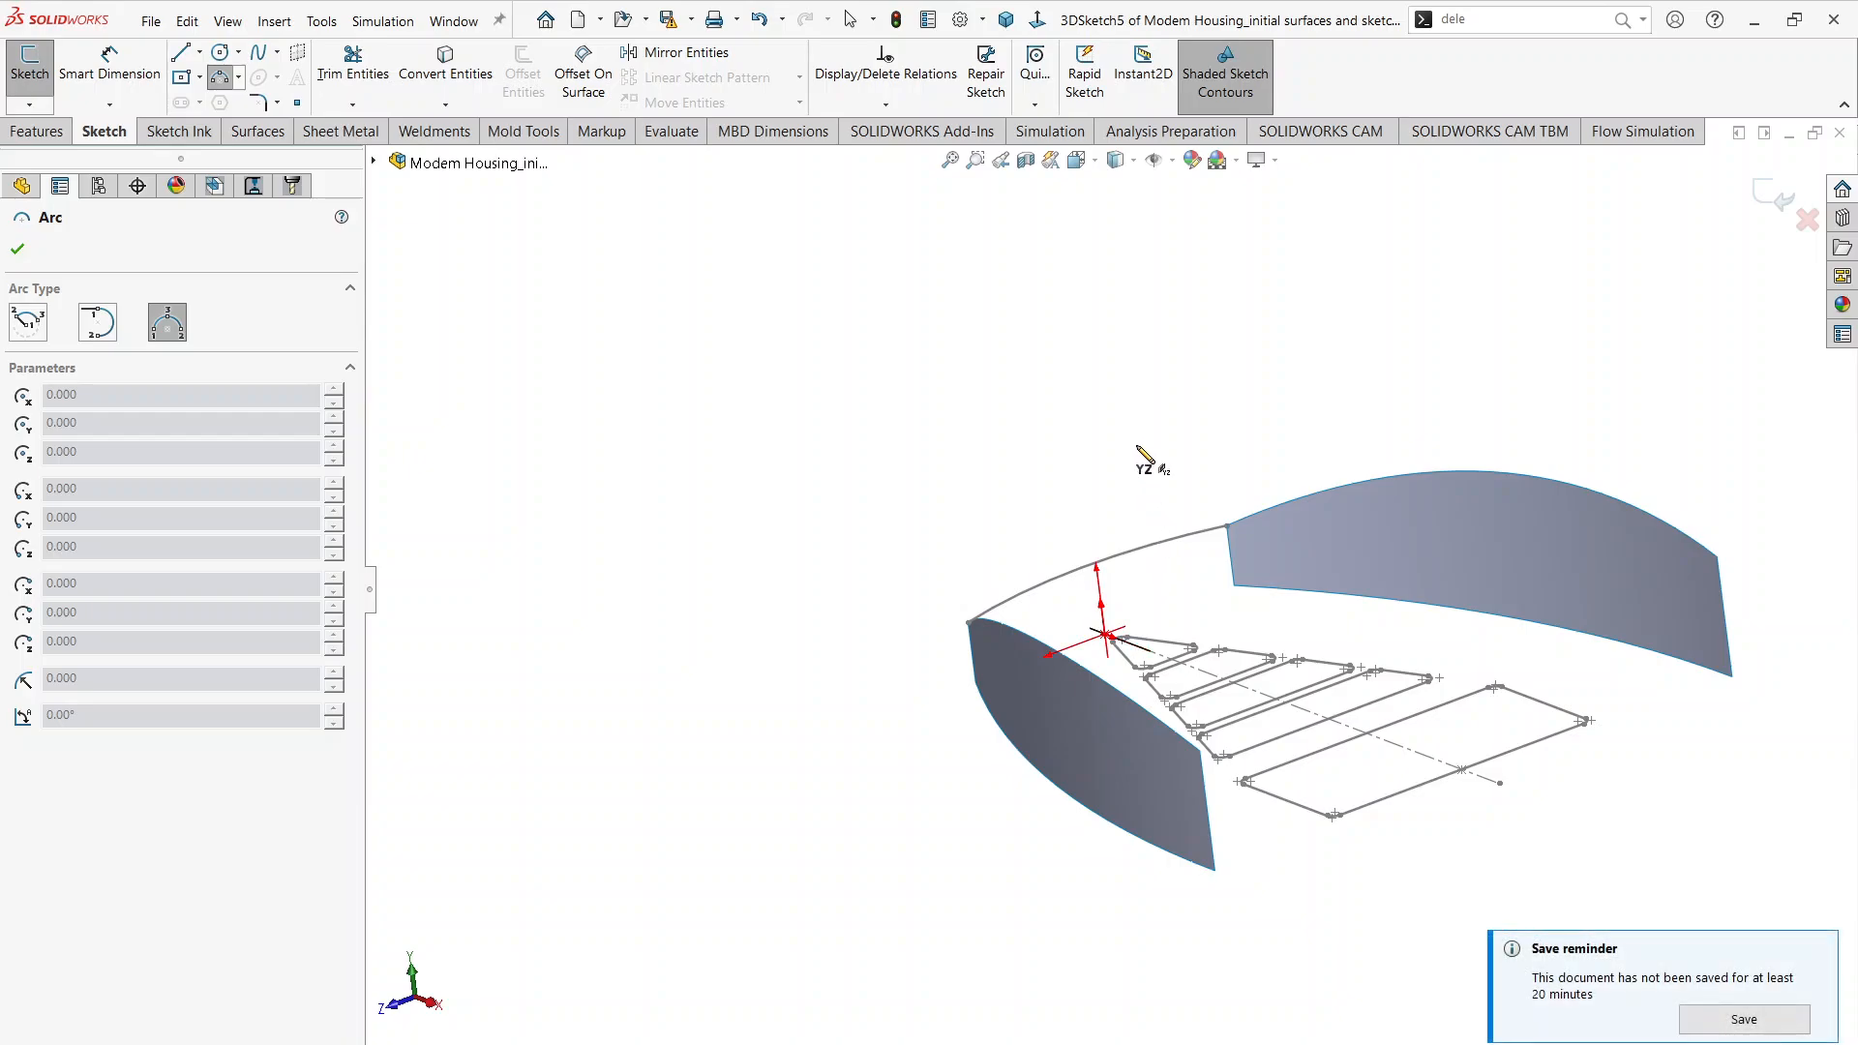
pyautogui.scroll(-5, 1103, 658)
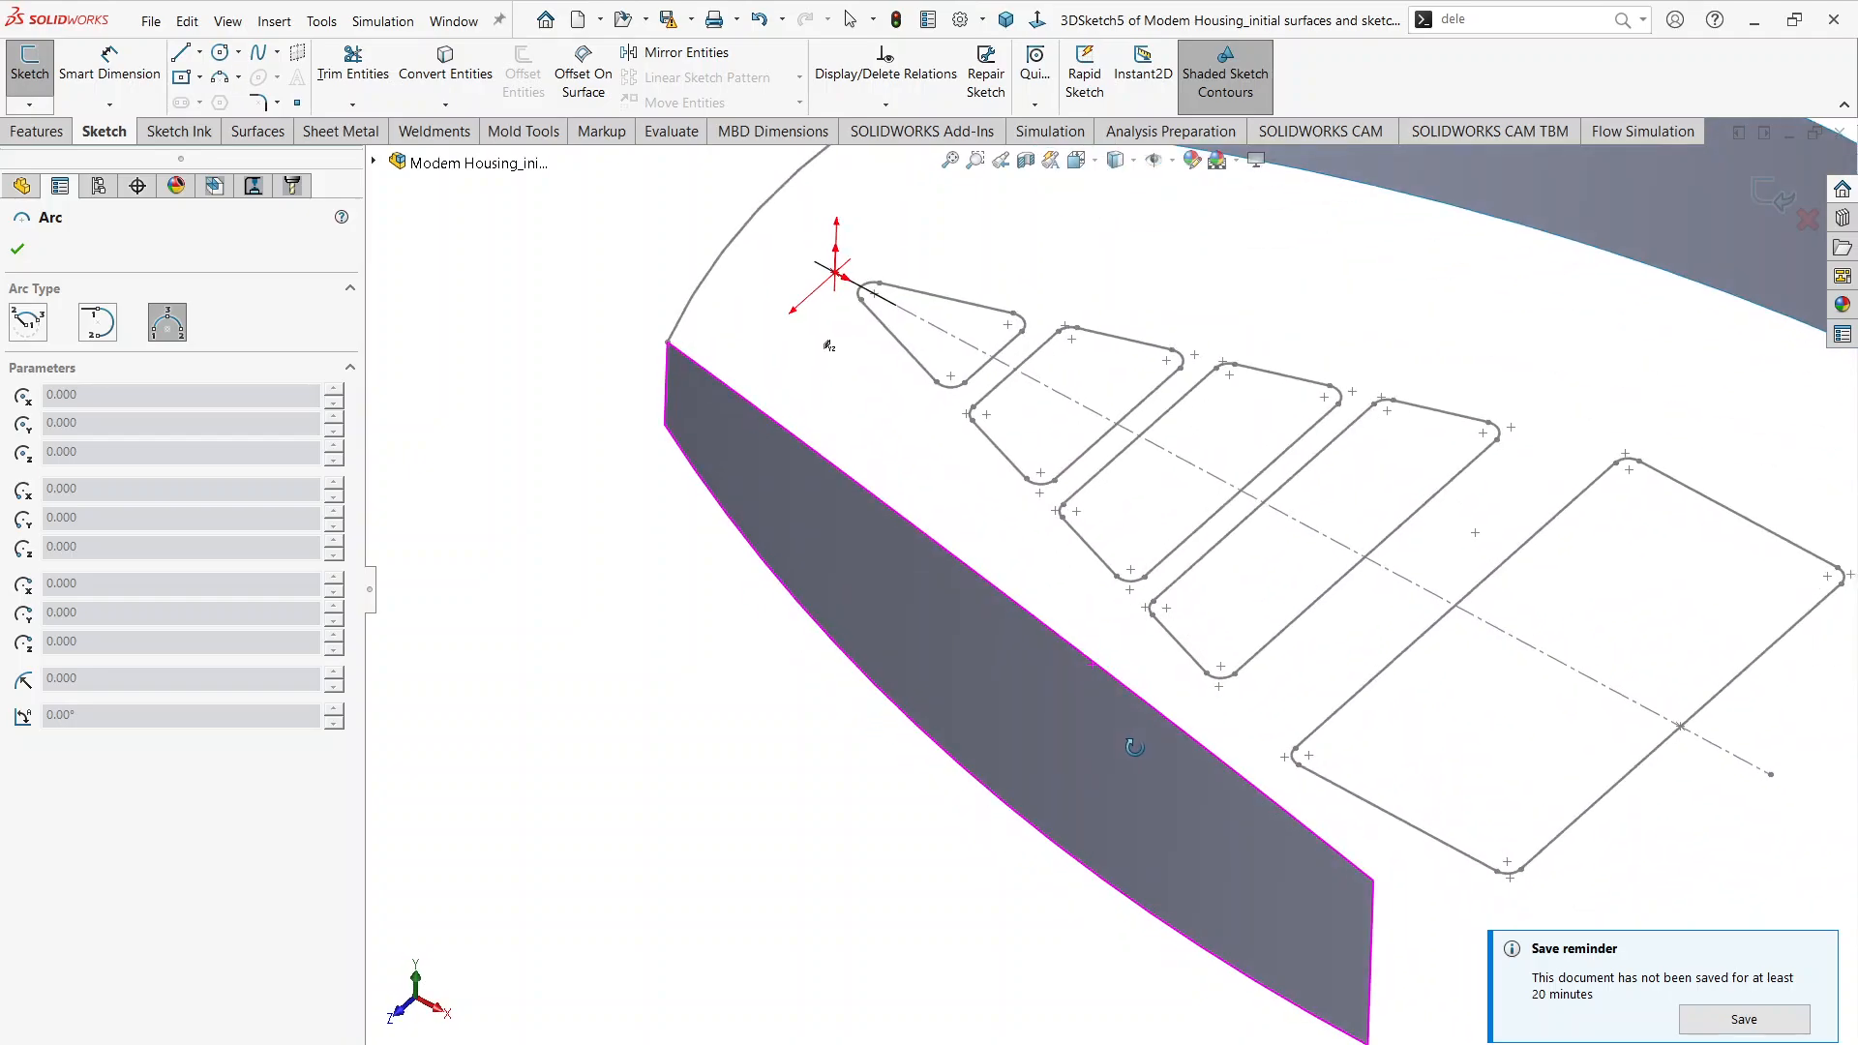
pyautogui.scroll(3, 1134, 747)
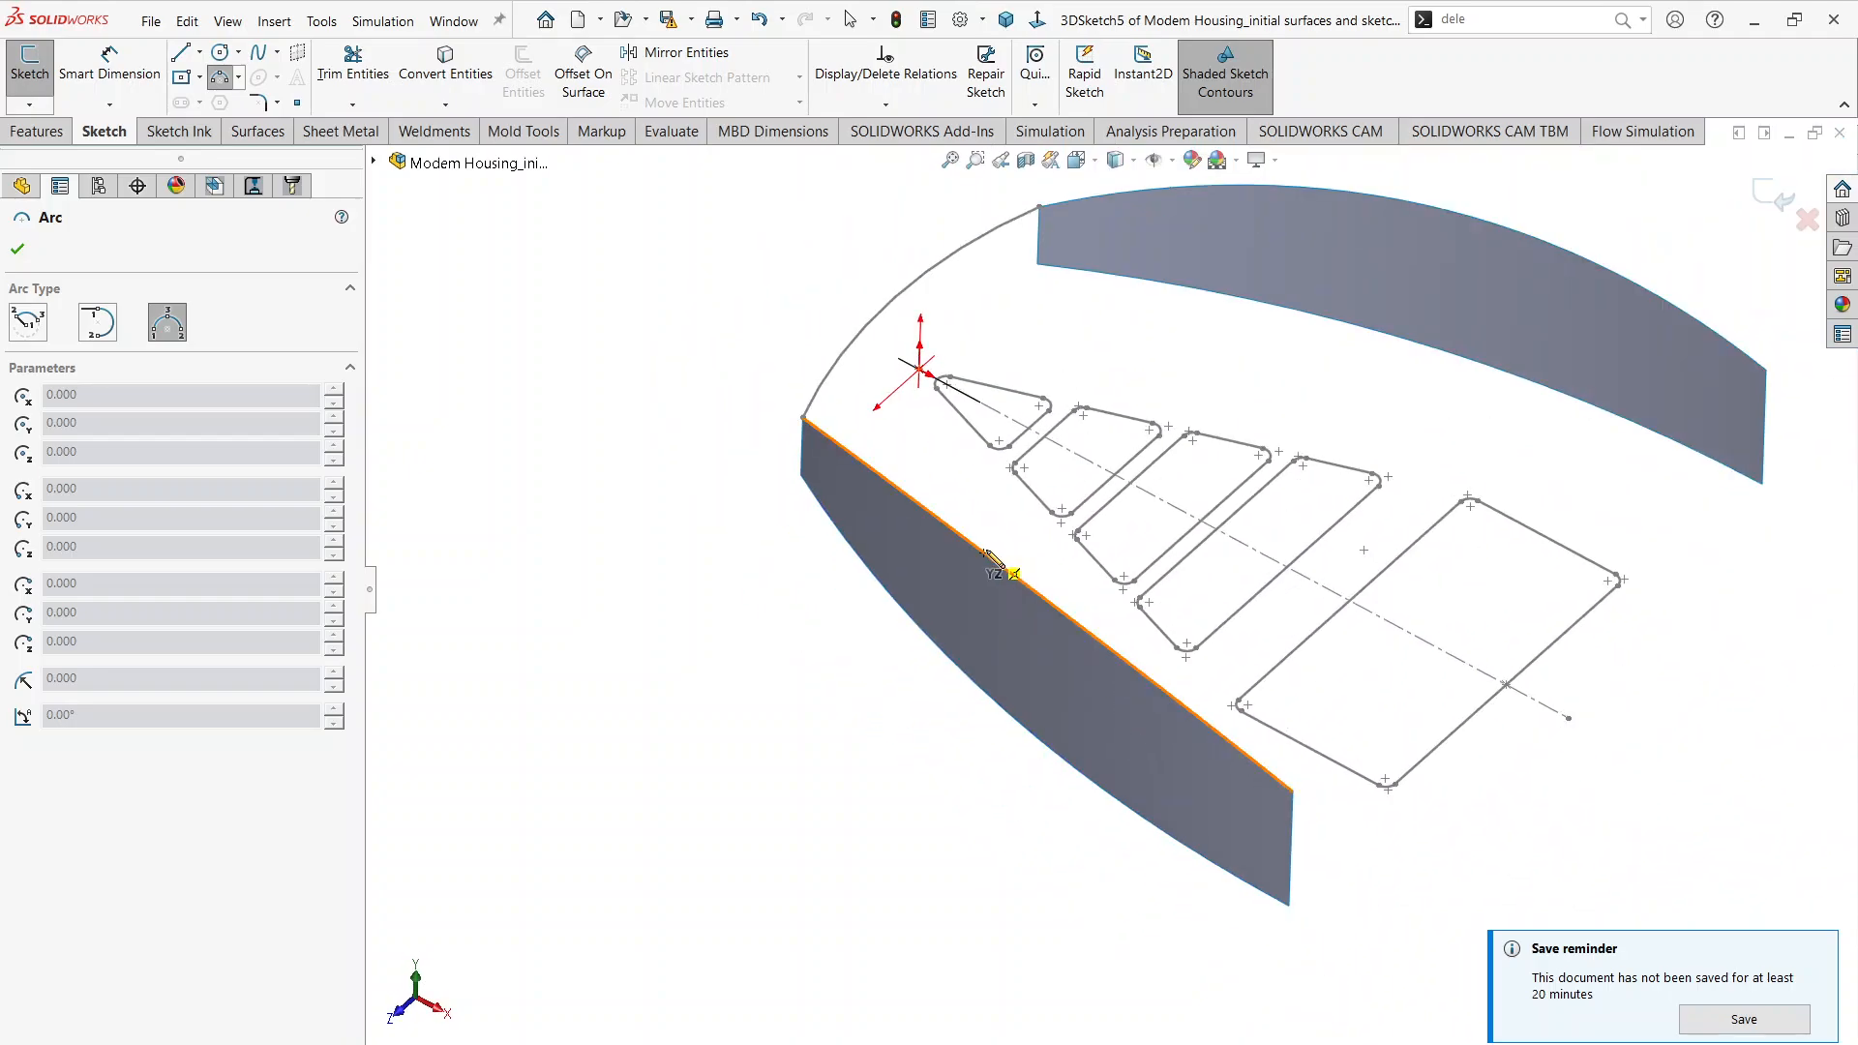
pyautogui.click(989, 558)
pyautogui.scroll(1, 1113, 581)
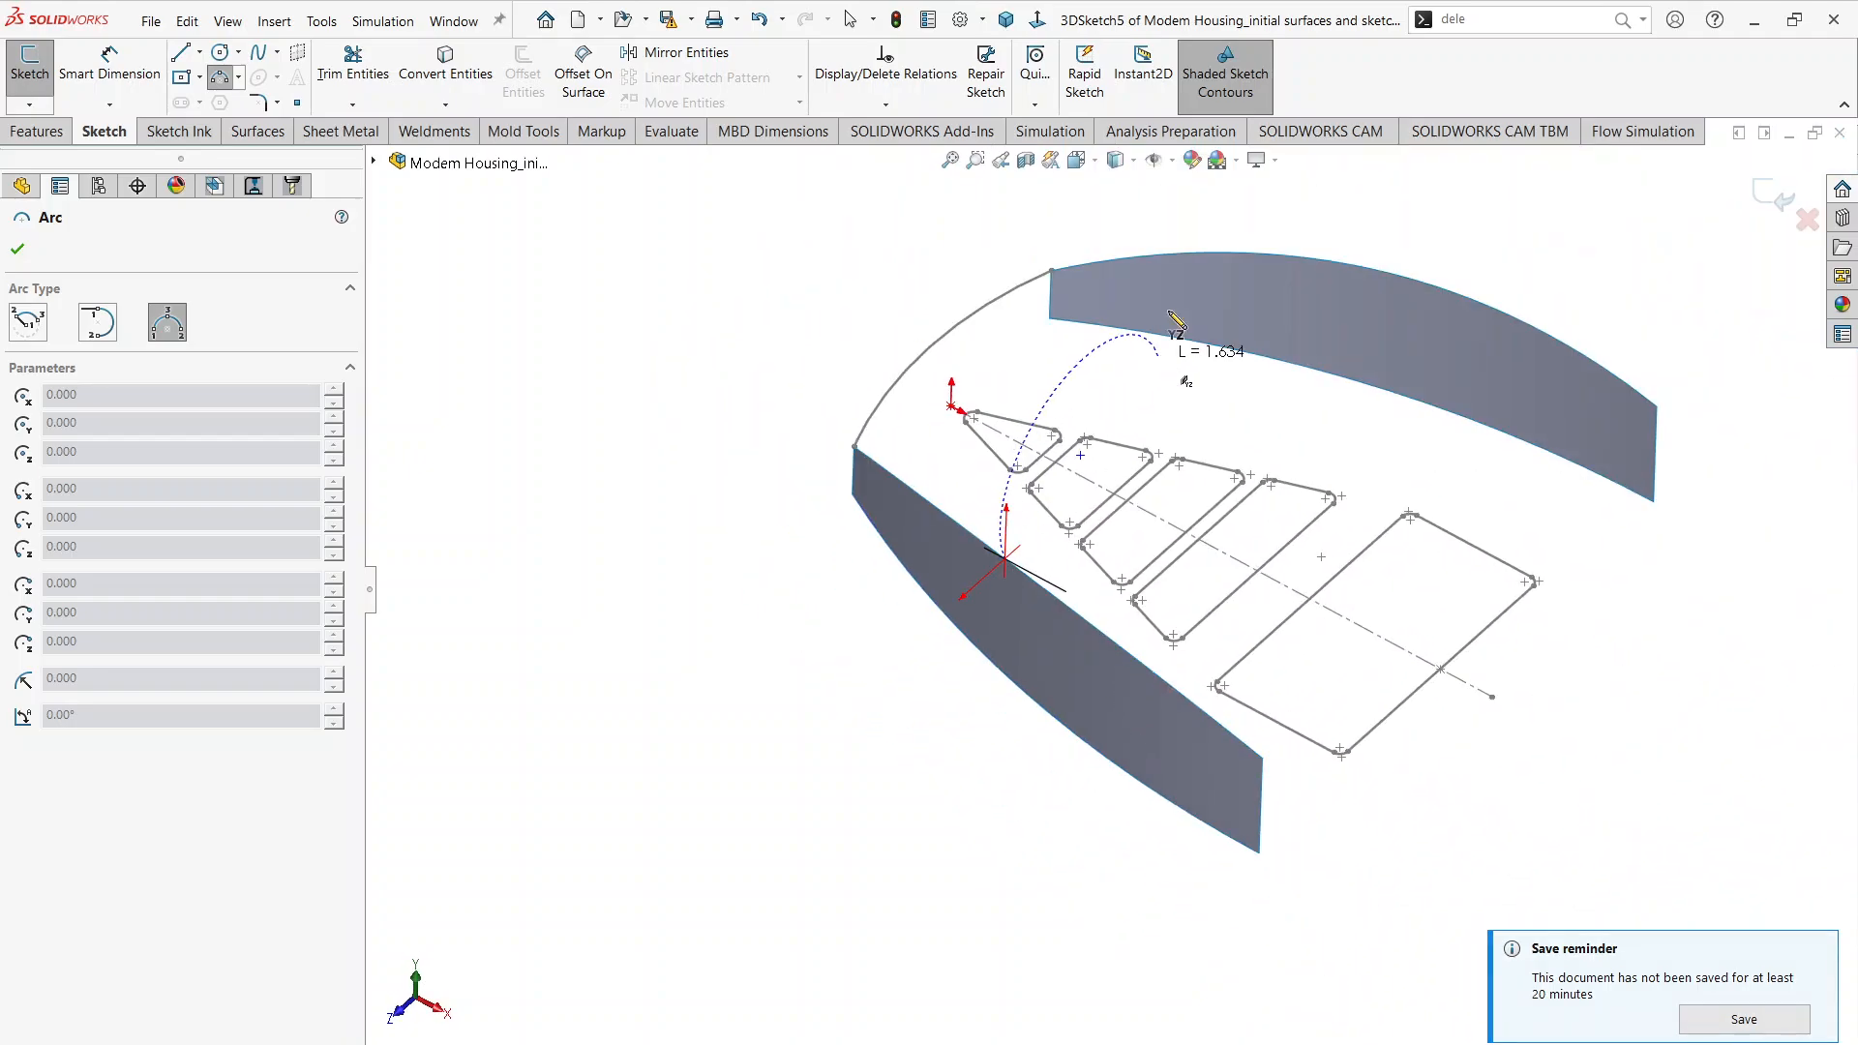
pyautogui.click(1332, 259)
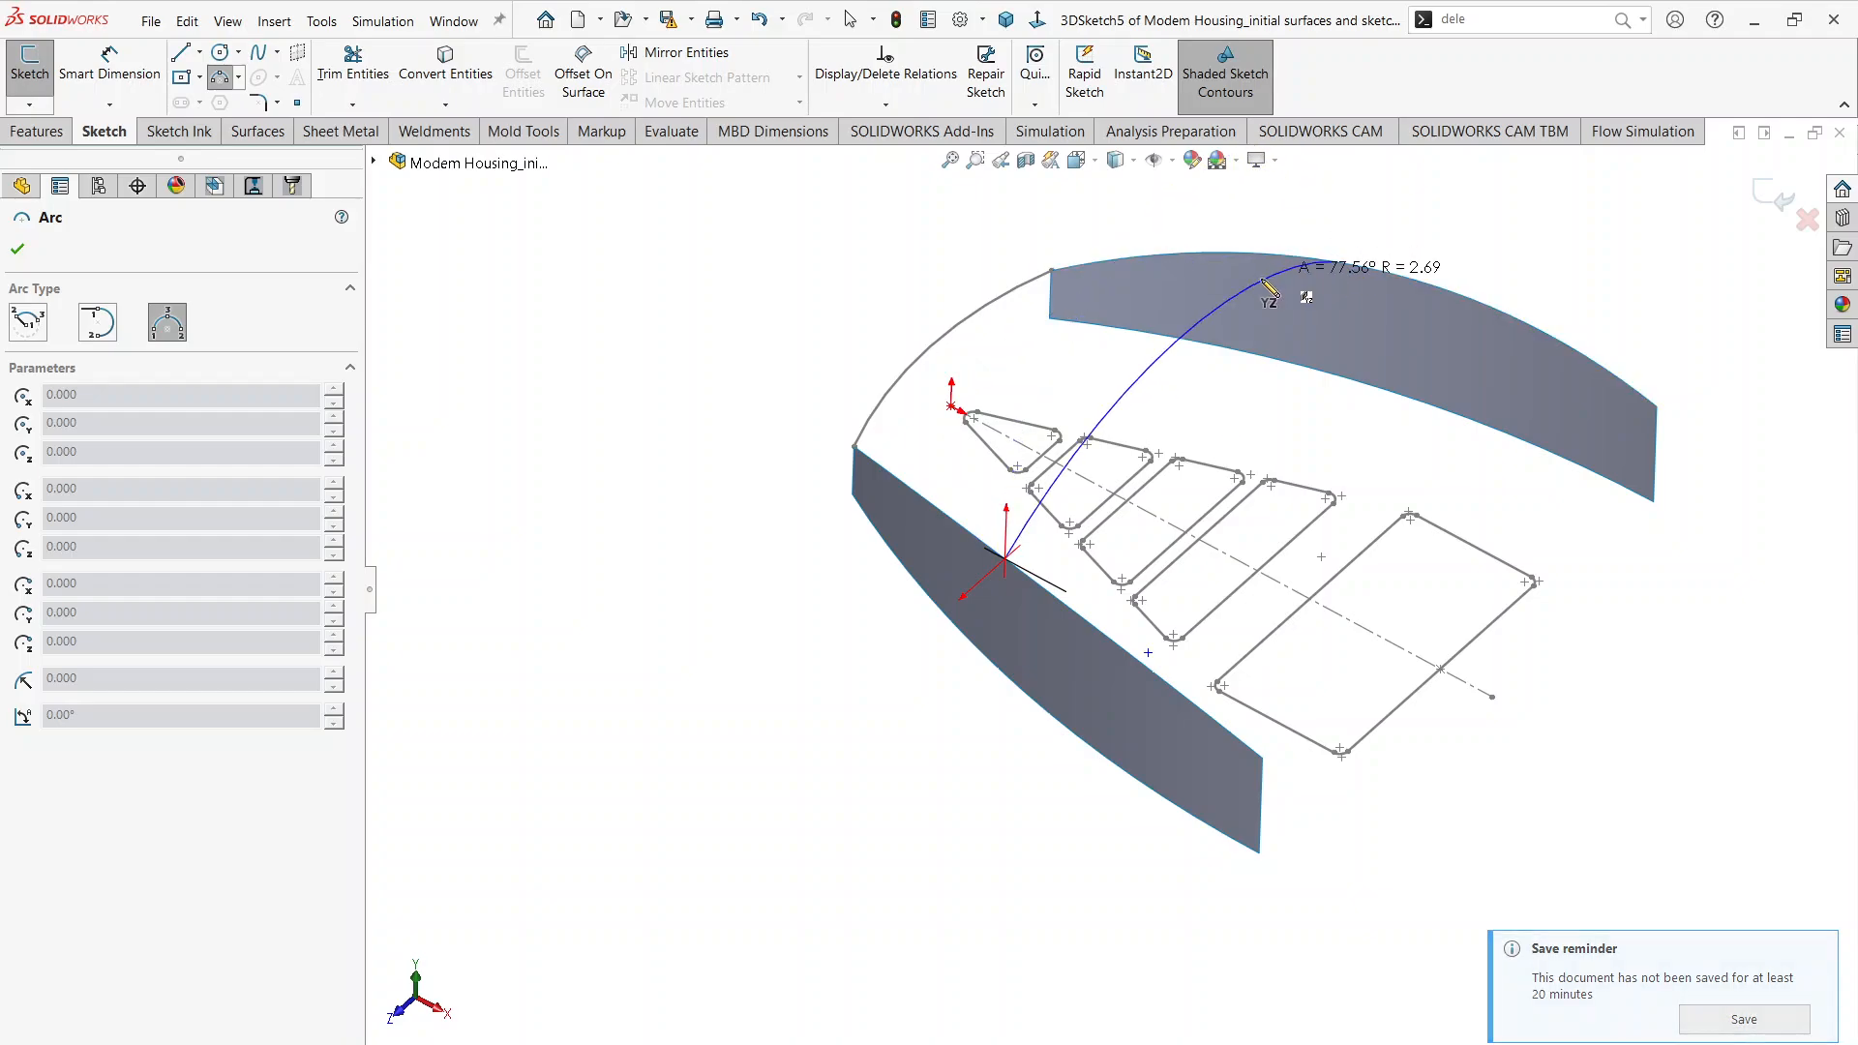
pyautogui.click(1171, 375)
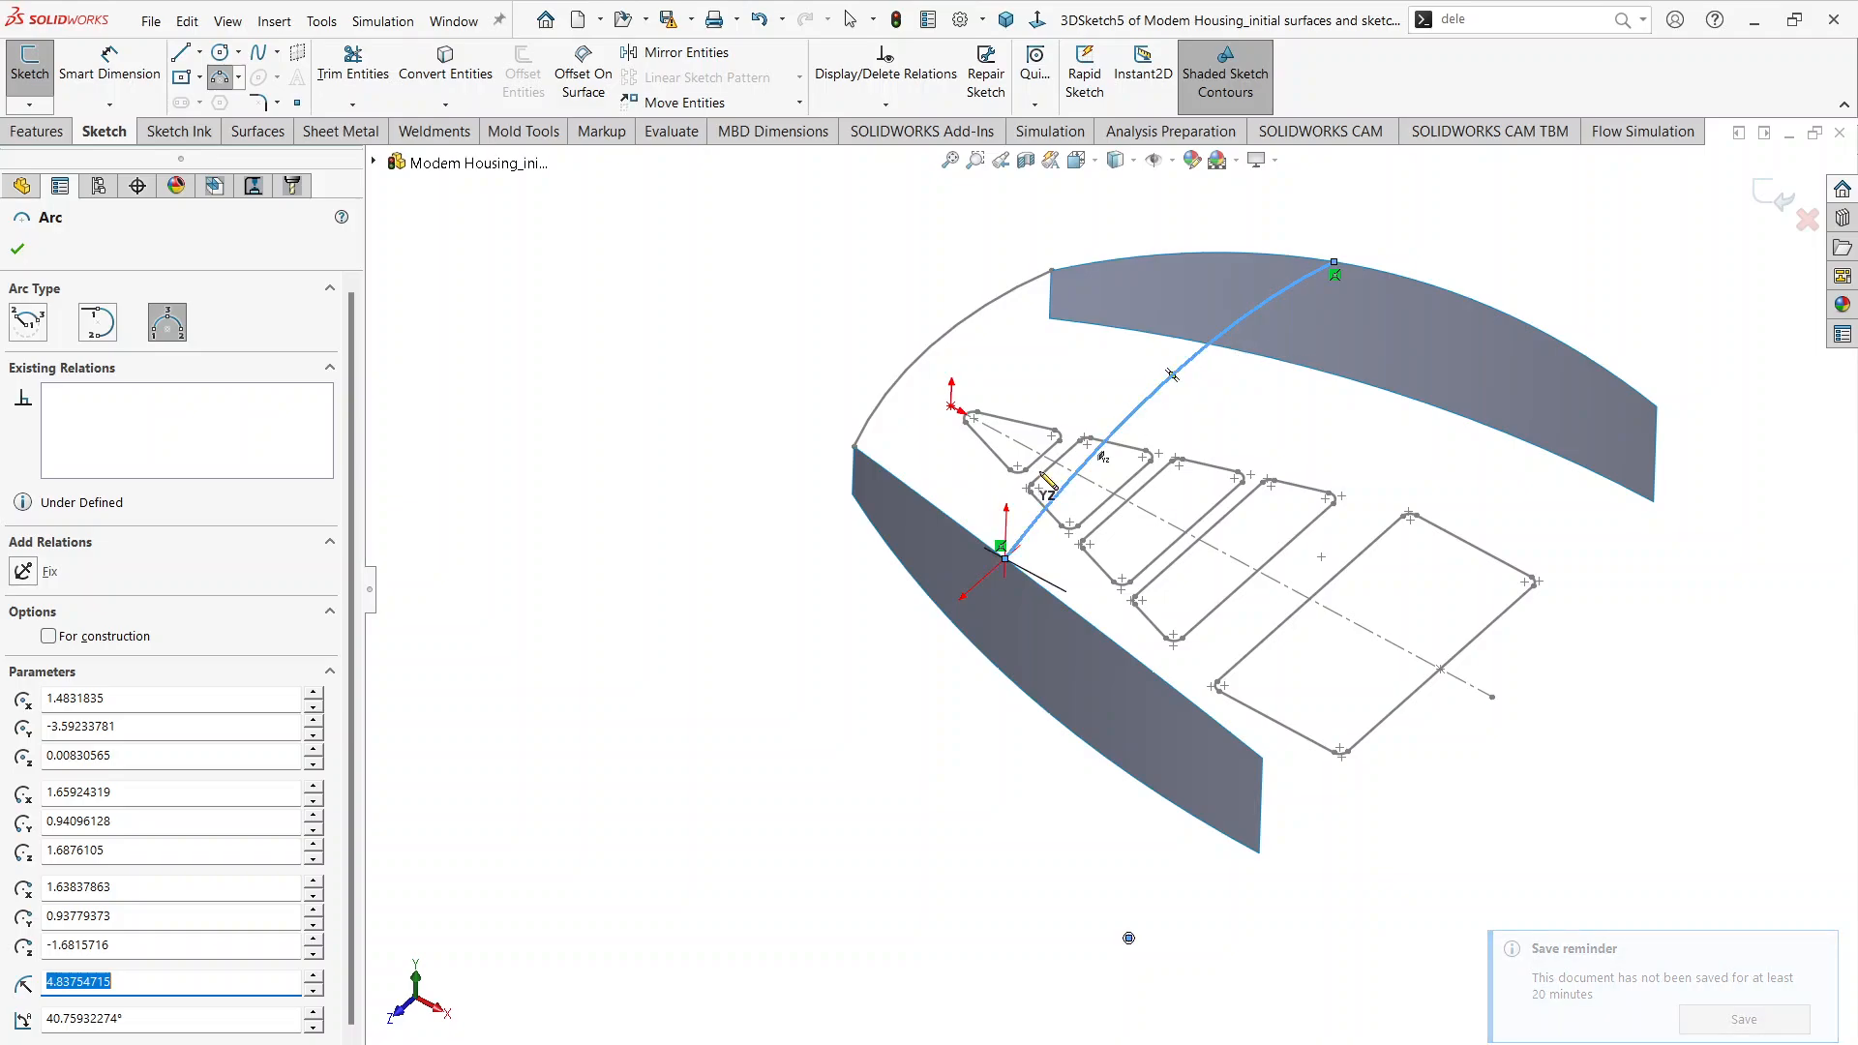
# Step: Dimension the middle arc's radius as 8 in
pyautogui.moveTo(1007, 453); pyautogui.dragTo(956, 377, button='middle')
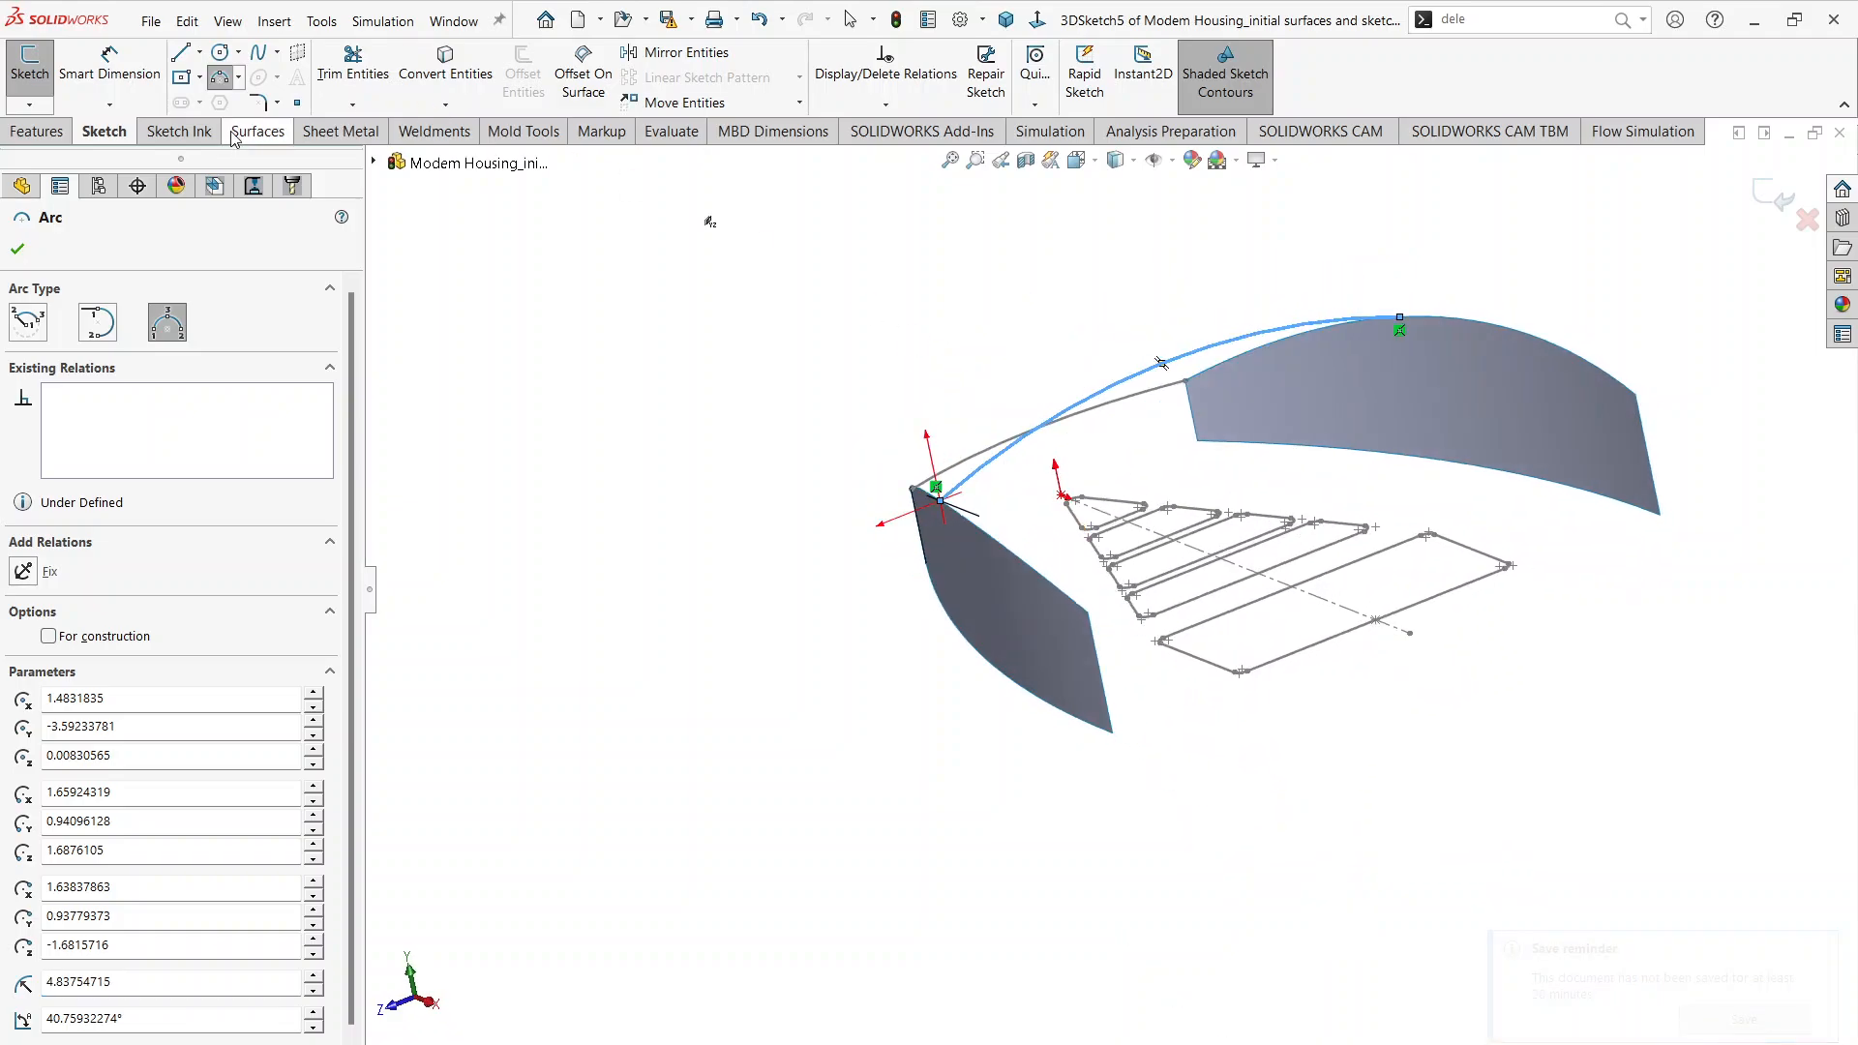
pyautogui.click(109, 66)
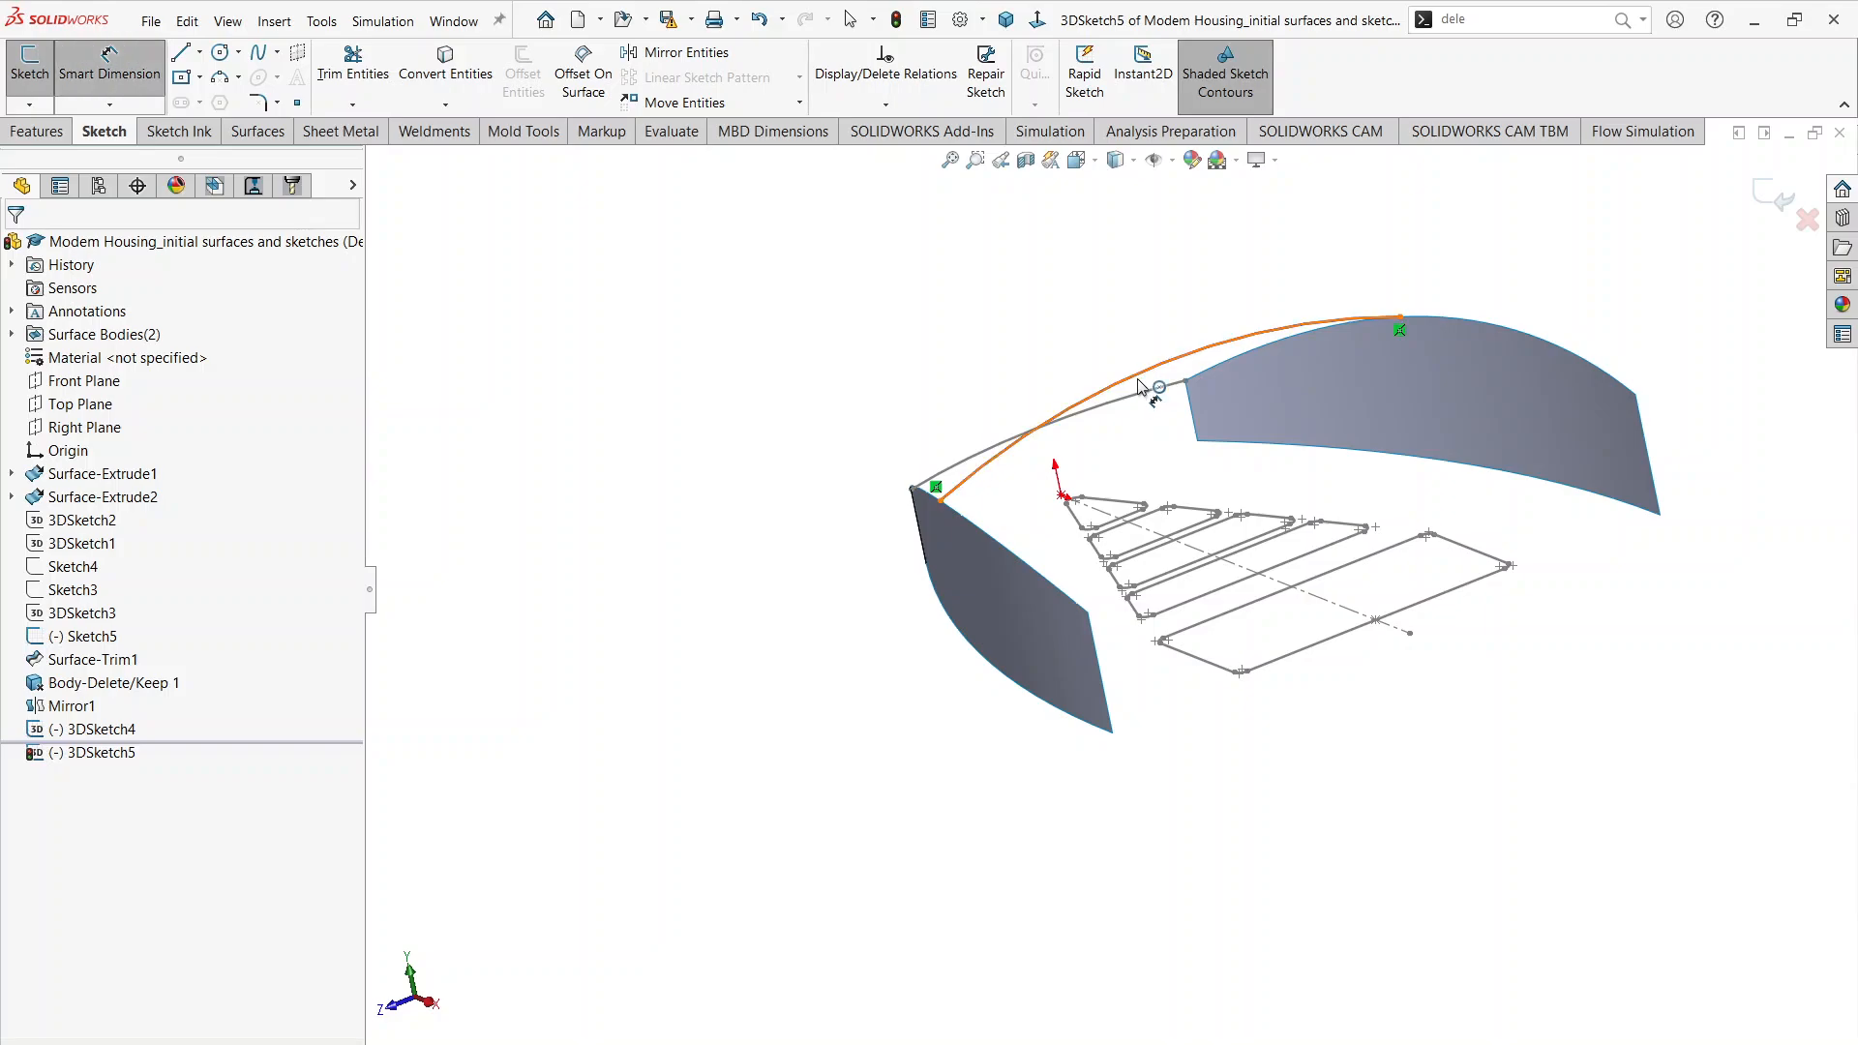
pyautogui.click(1140, 385)
pyautogui.click(1043, 329)
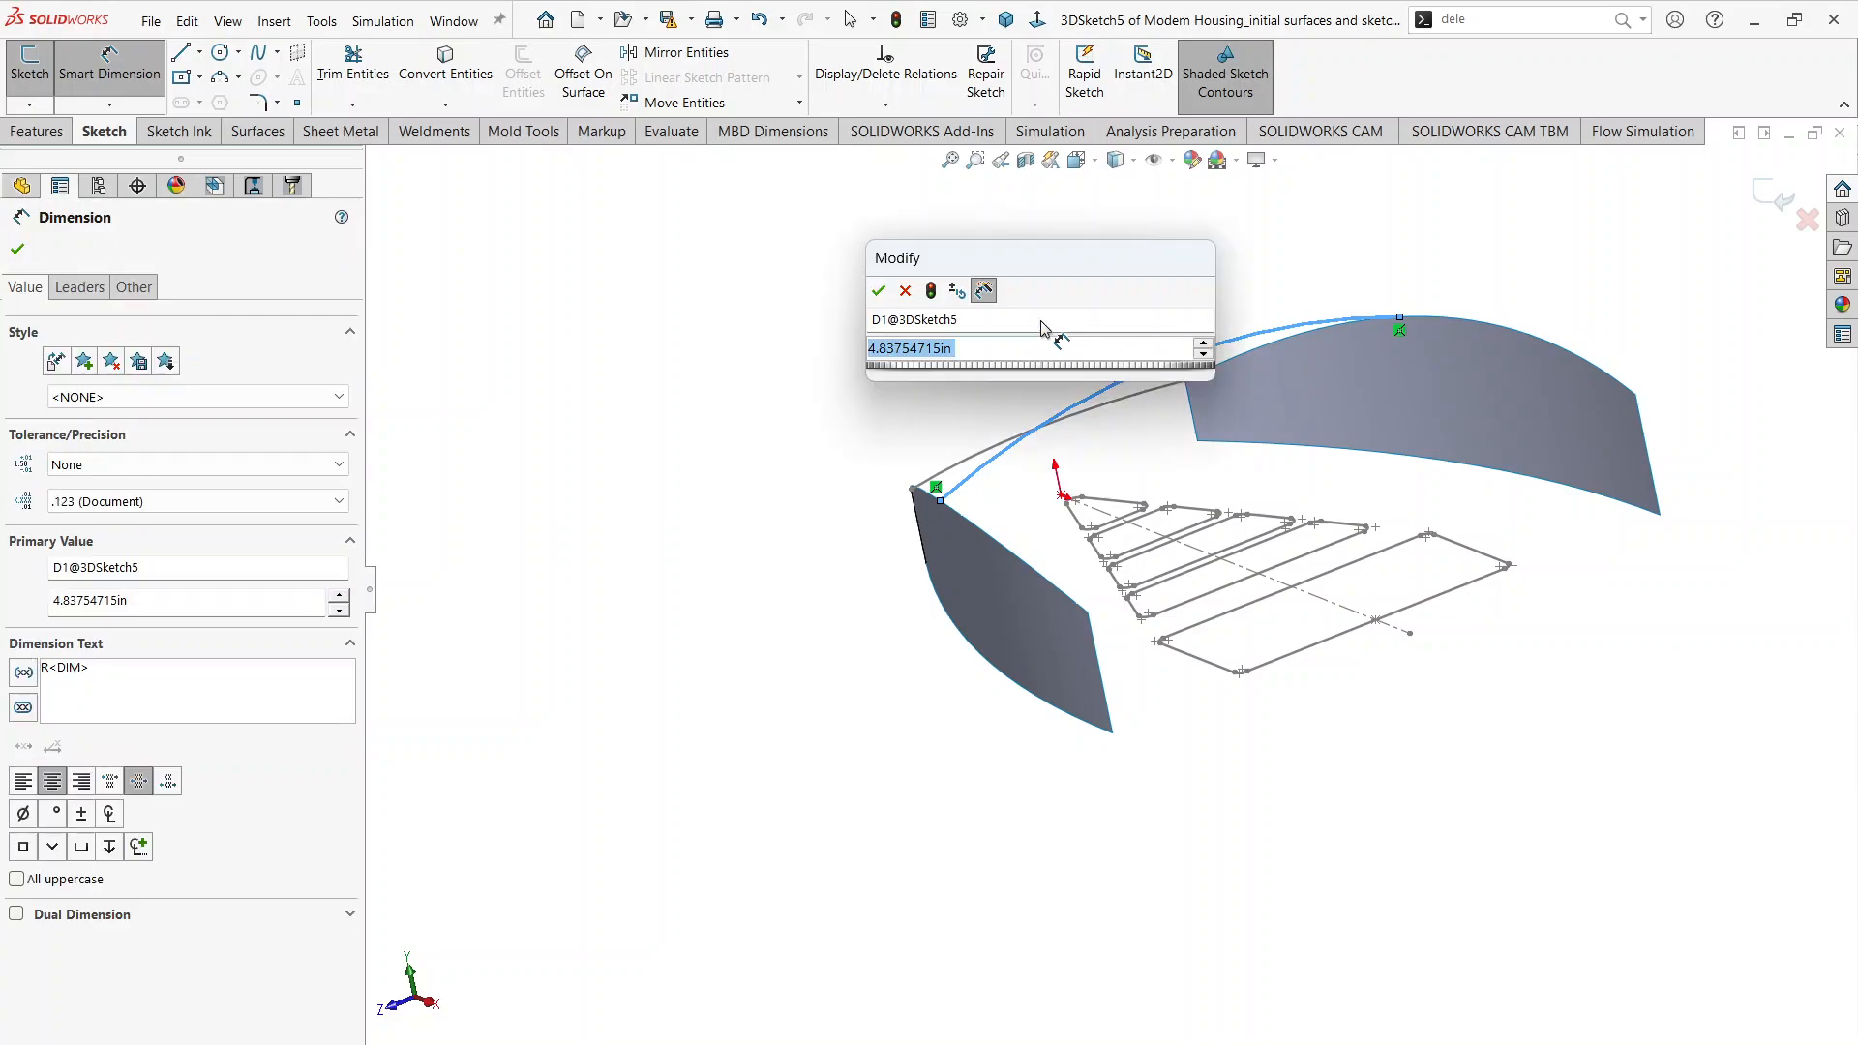
pyautogui.write('8')
pyautogui.press('Return')
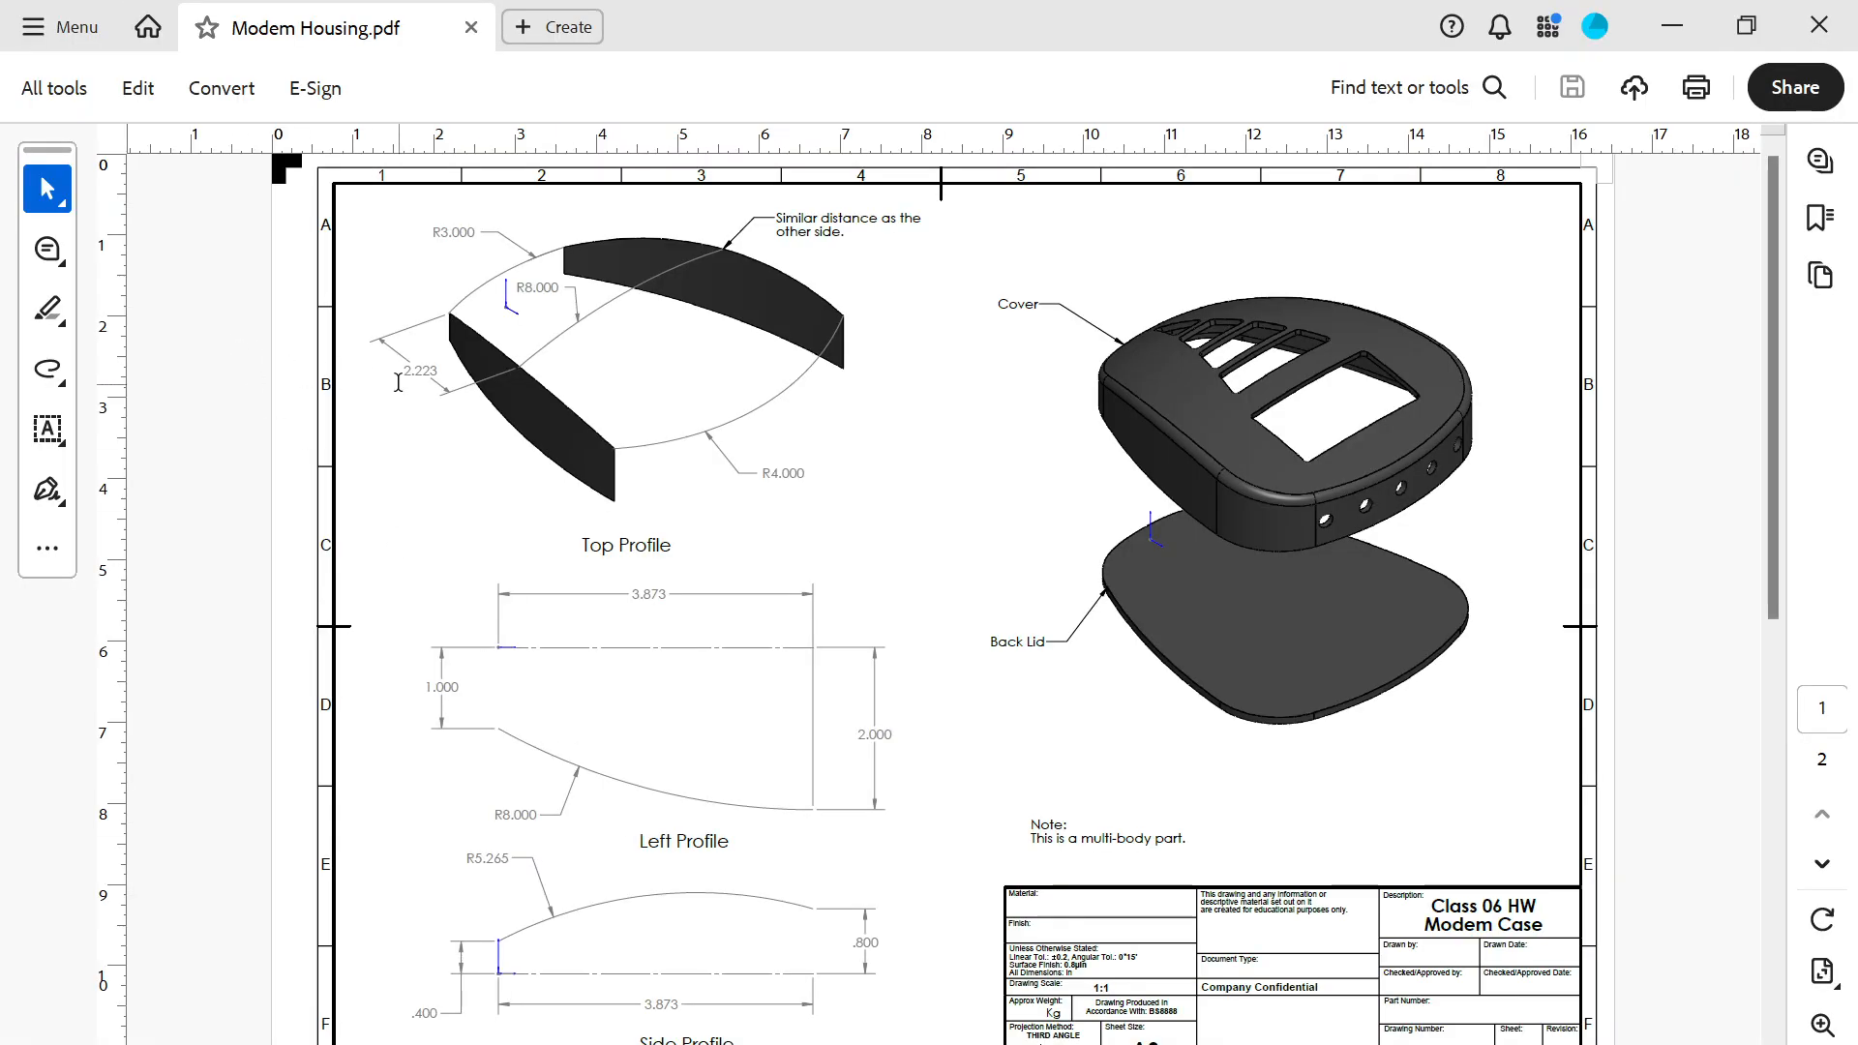
# Step: Following the Top Profile, dimension the arc's endpoint 2.223 in from the origin-end upper corner of the +Z side surface
pyautogui.click(1672, 26)
pyautogui.moveTo(1045, 416)
pyautogui.mouseDown(button='middle')
pyautogui.moveTo(1210, 602)
pyautogui.moveTo(1134, 555)
pyautogui.moveTo(1134, 528)
pyautogui.mouseUp(button='middle')
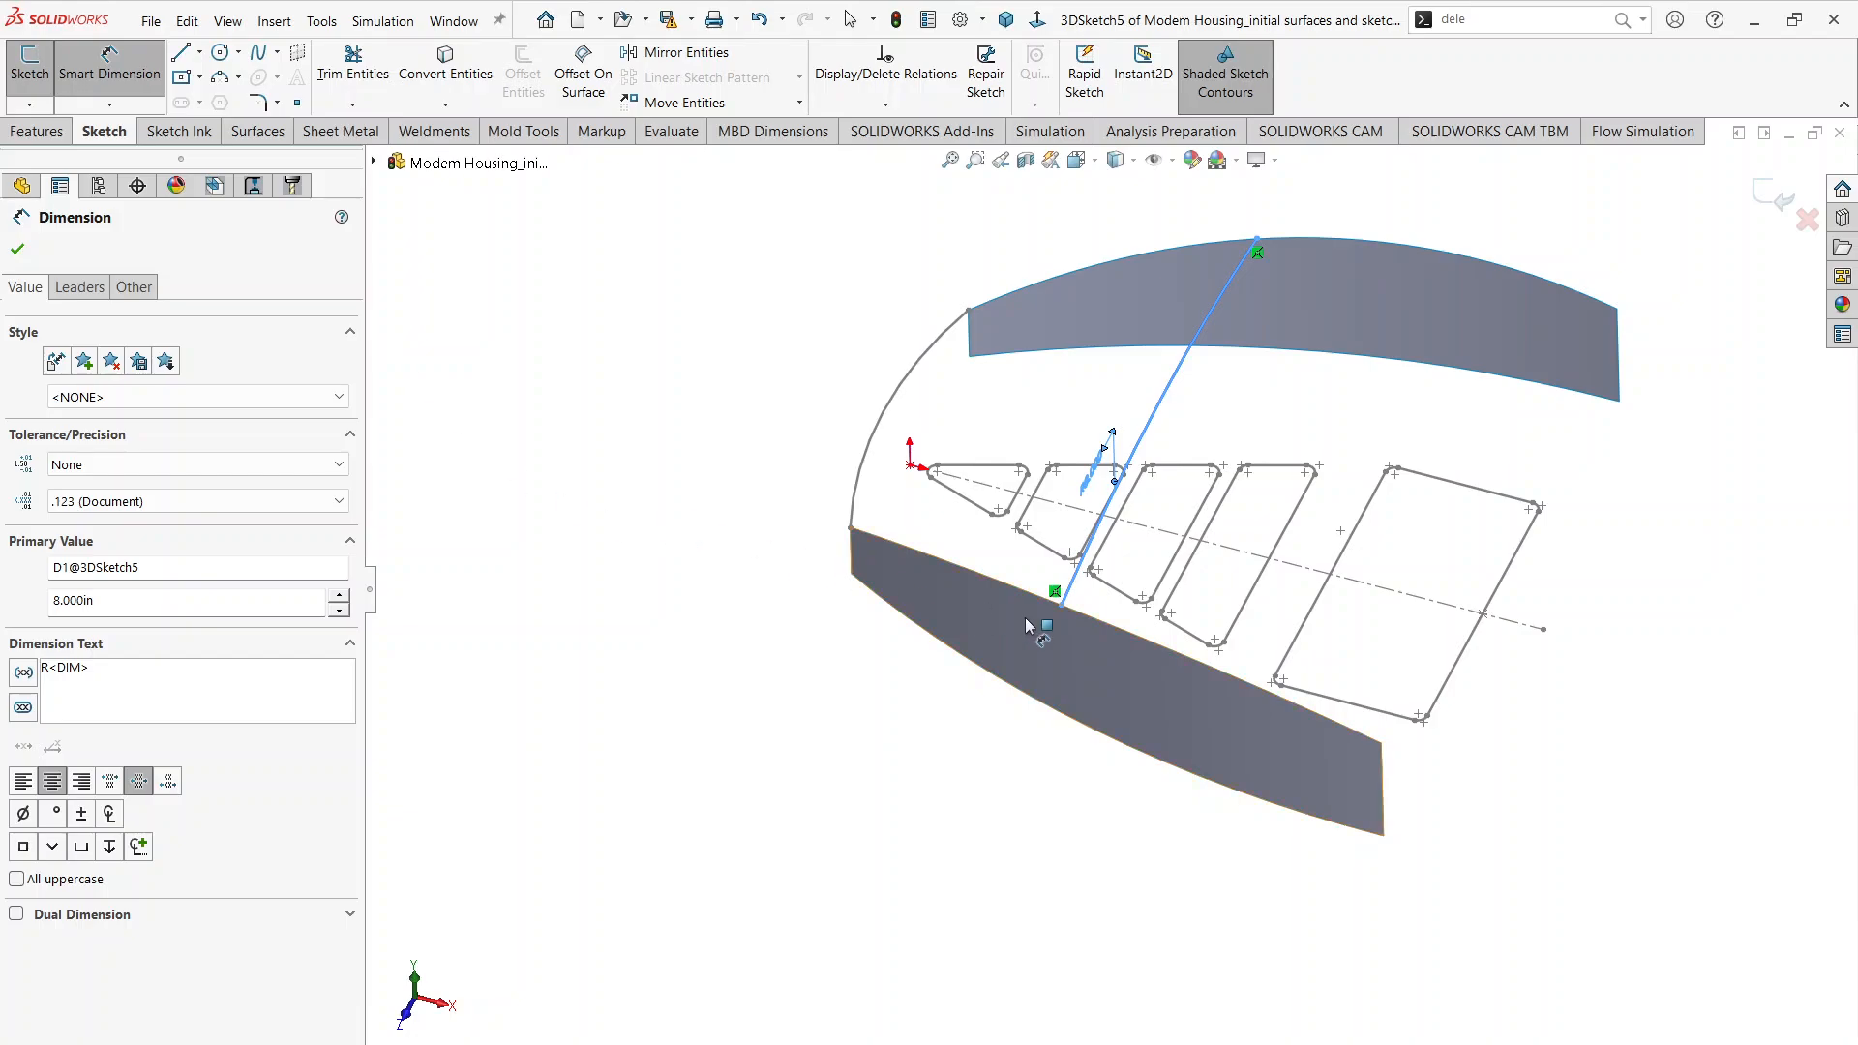
pyautogui.click(850, 529)
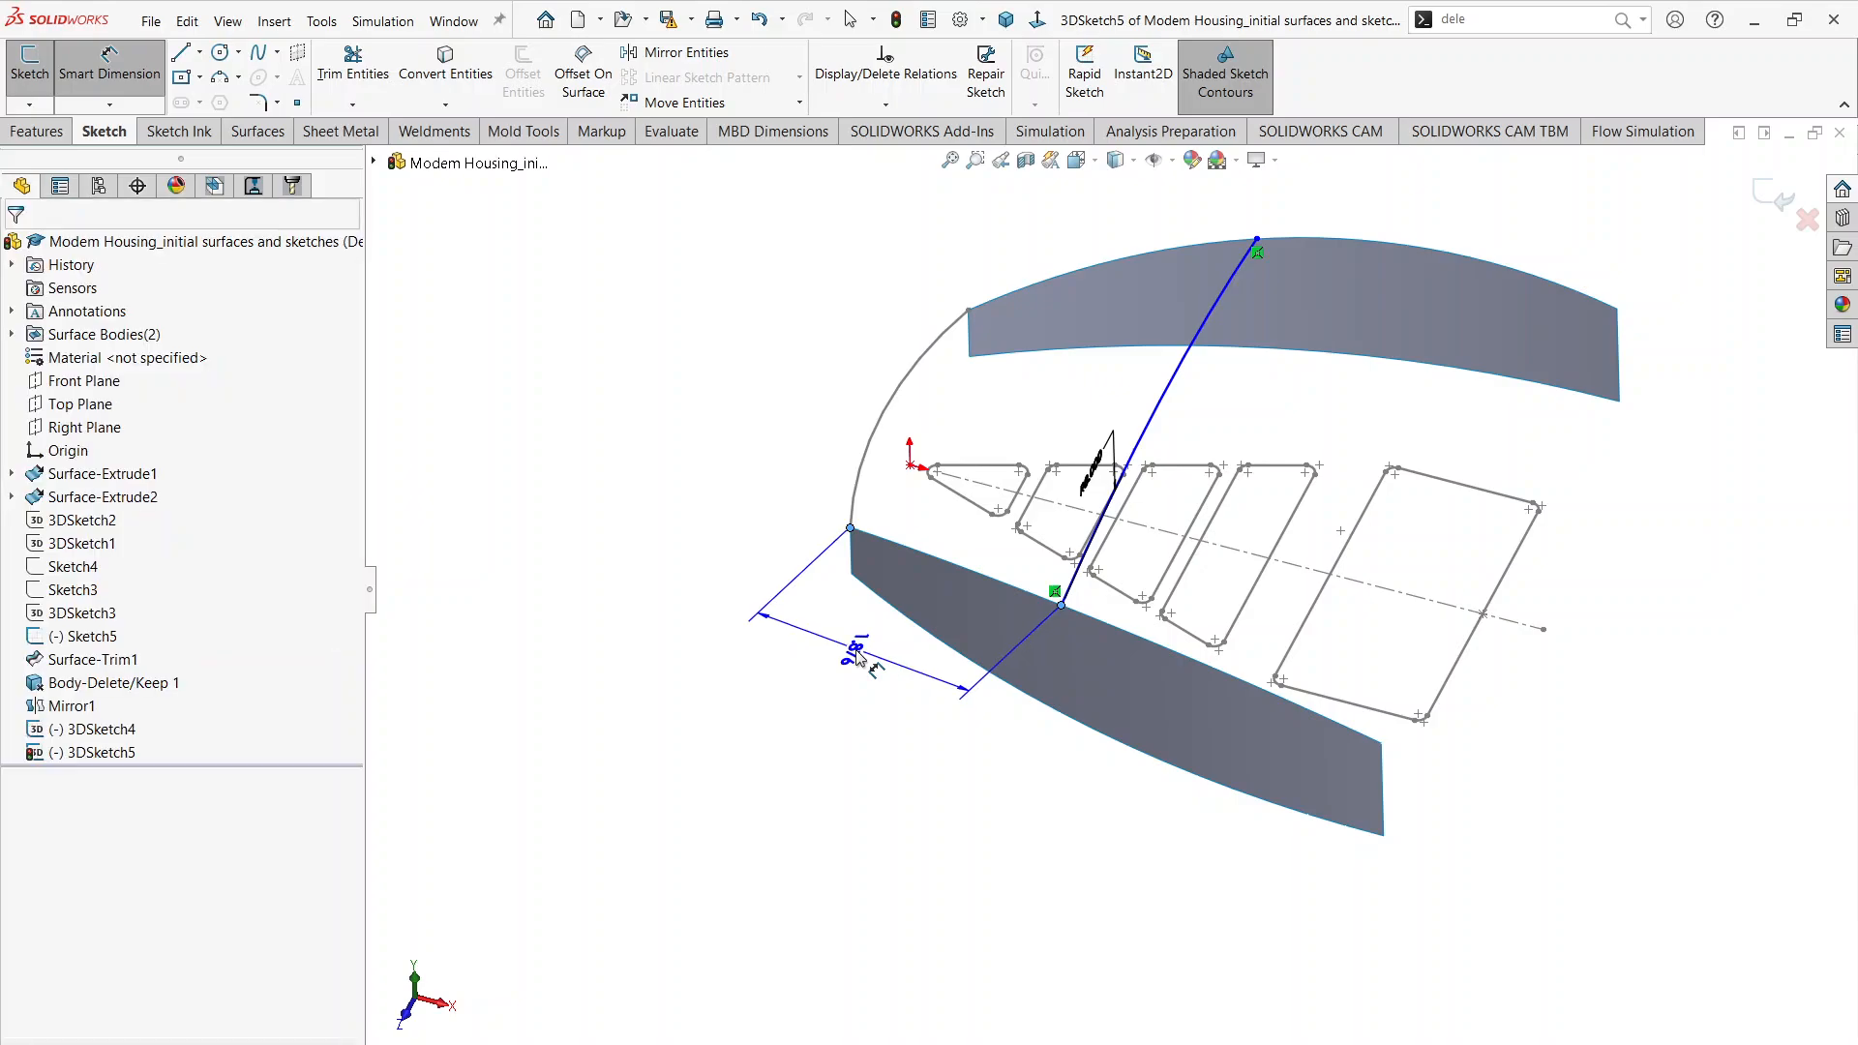
pyautogui.click(856, 656)
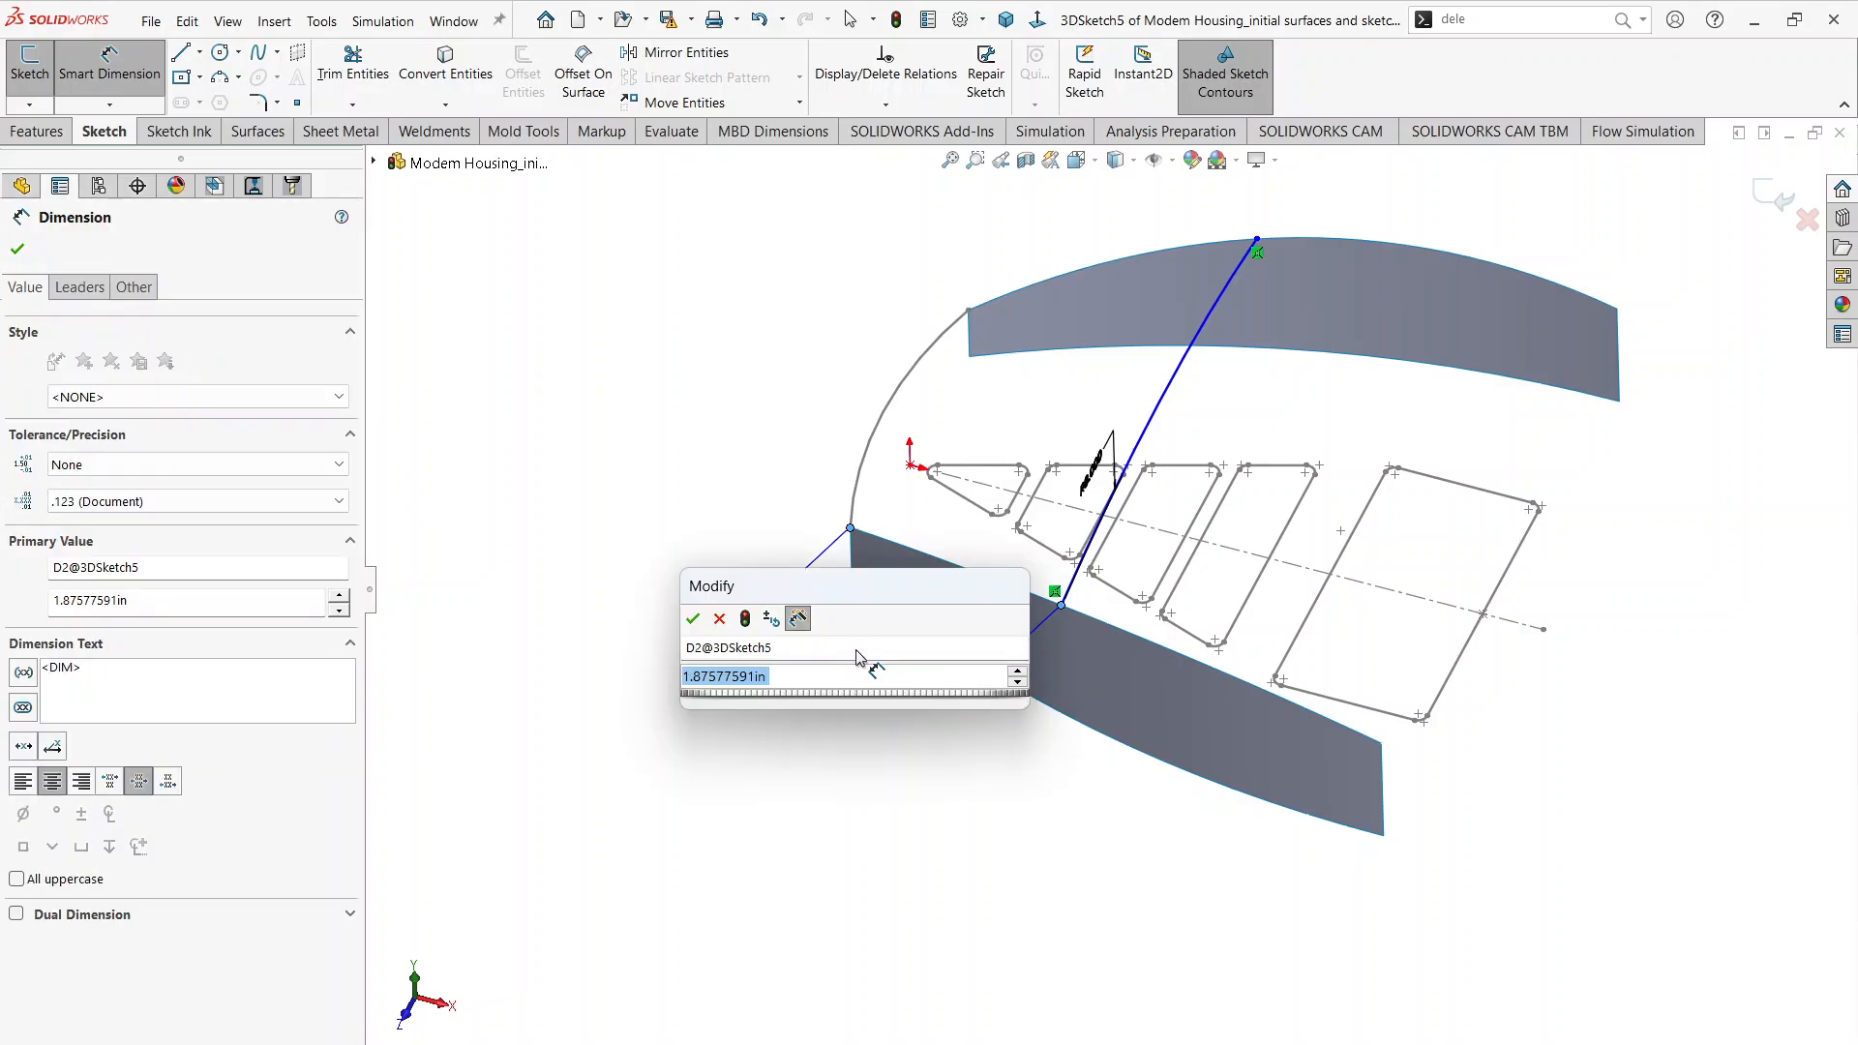
pyautogui.write('2.2')
pyautogui.write('5')
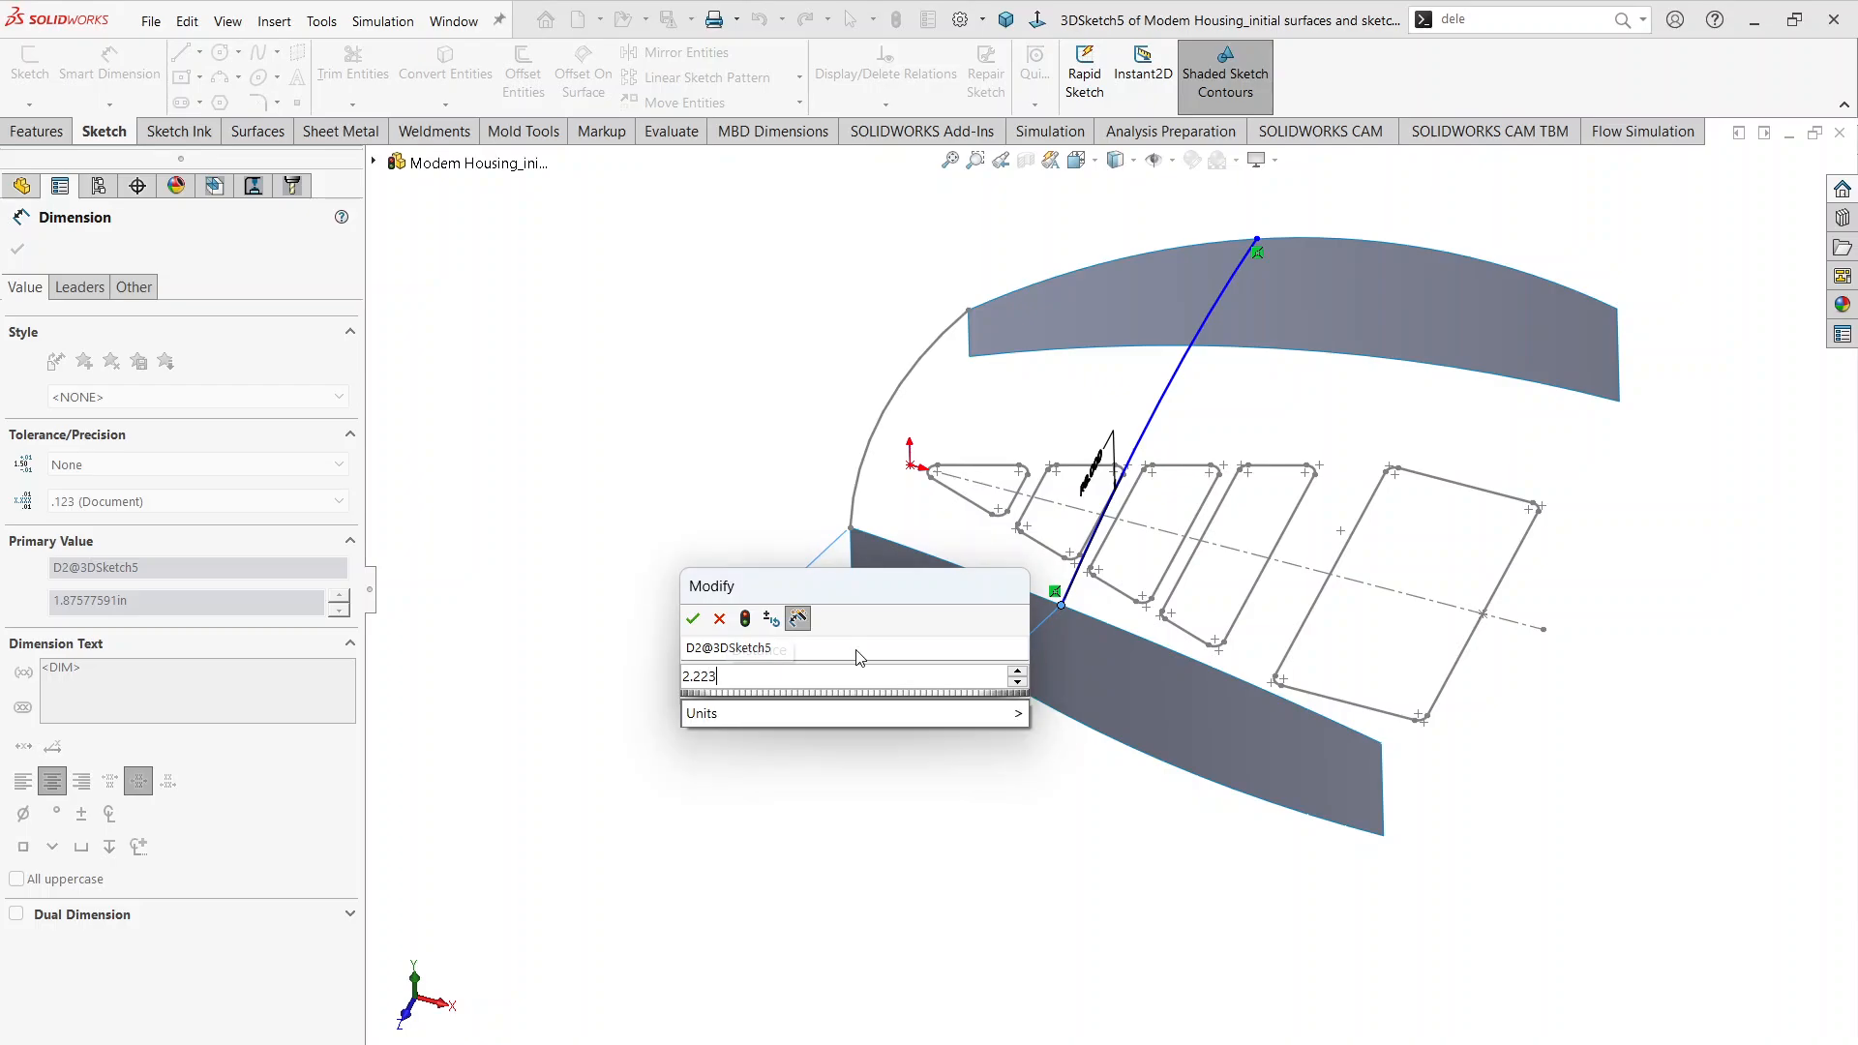
pyautogui.press('Return')
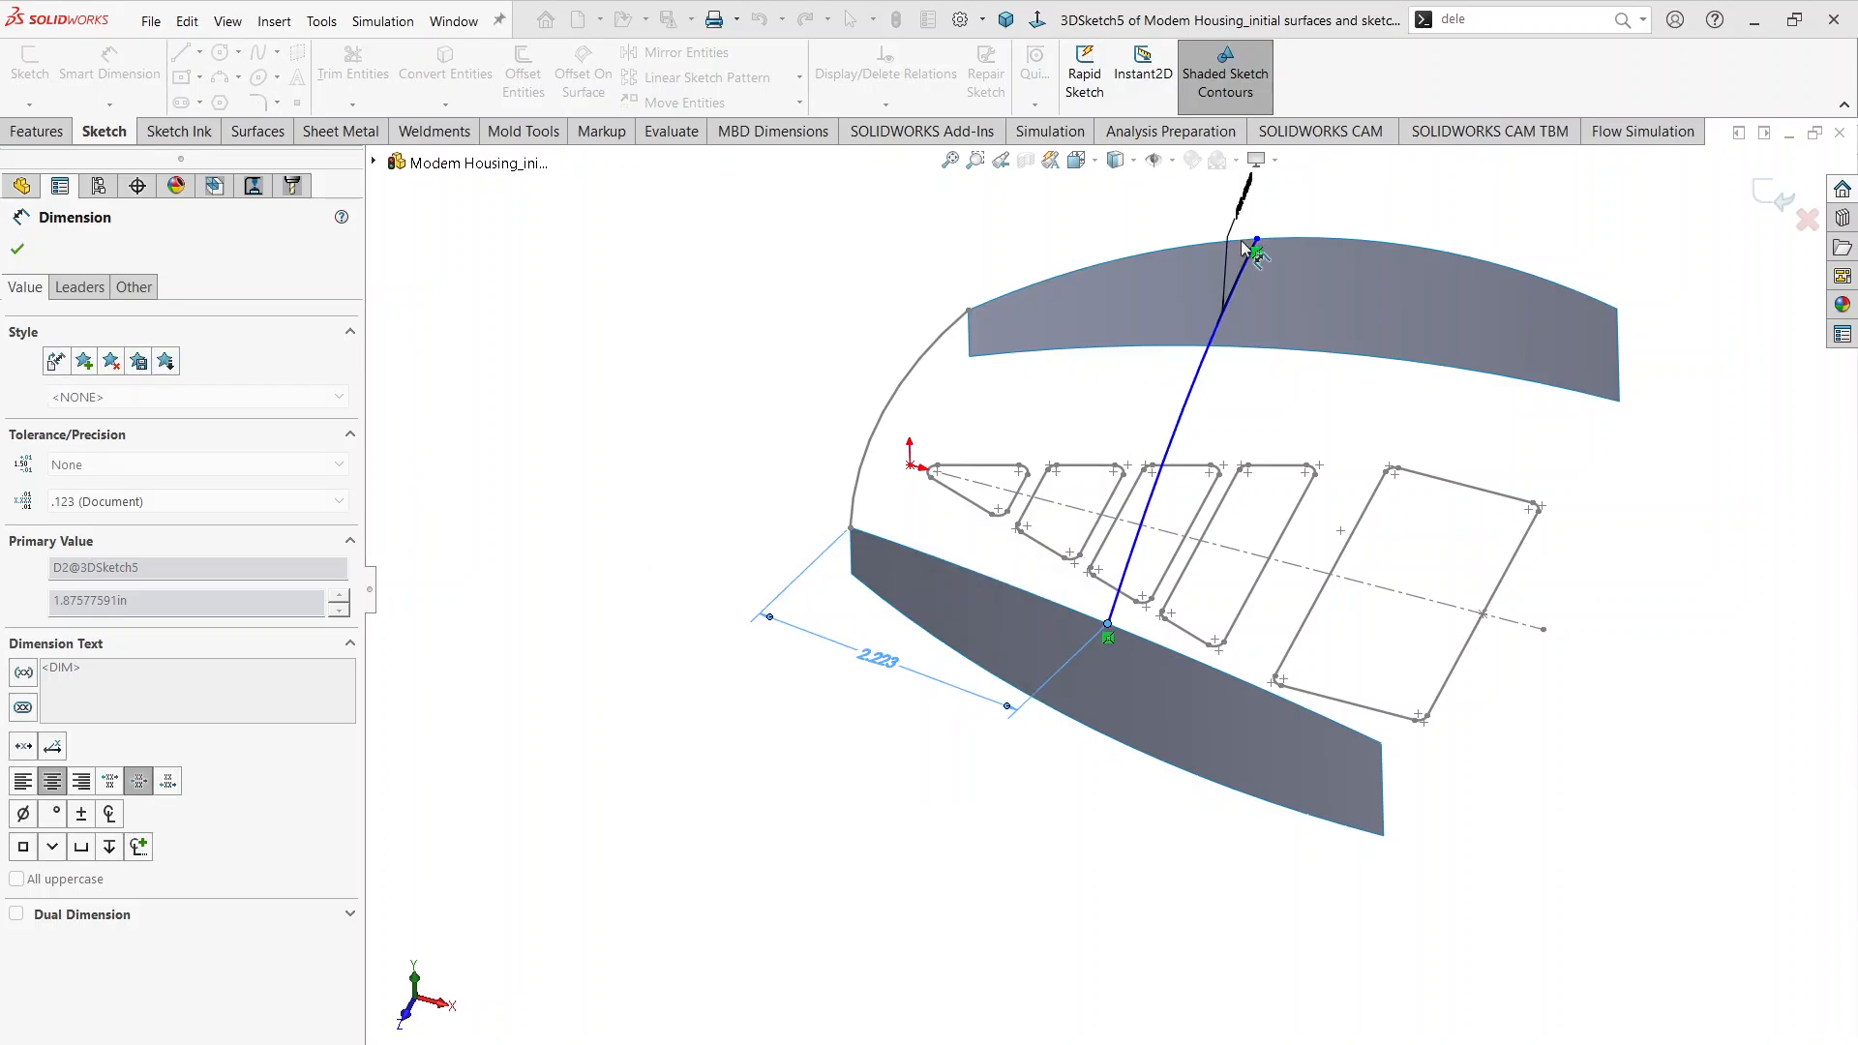
# Step: Dimension the arc's other endpoint 2.223 in from the origin-end upper corner of the opposite side surface and exit the 3D sketch
pyautogui.scroll(-5, 1243, 237)
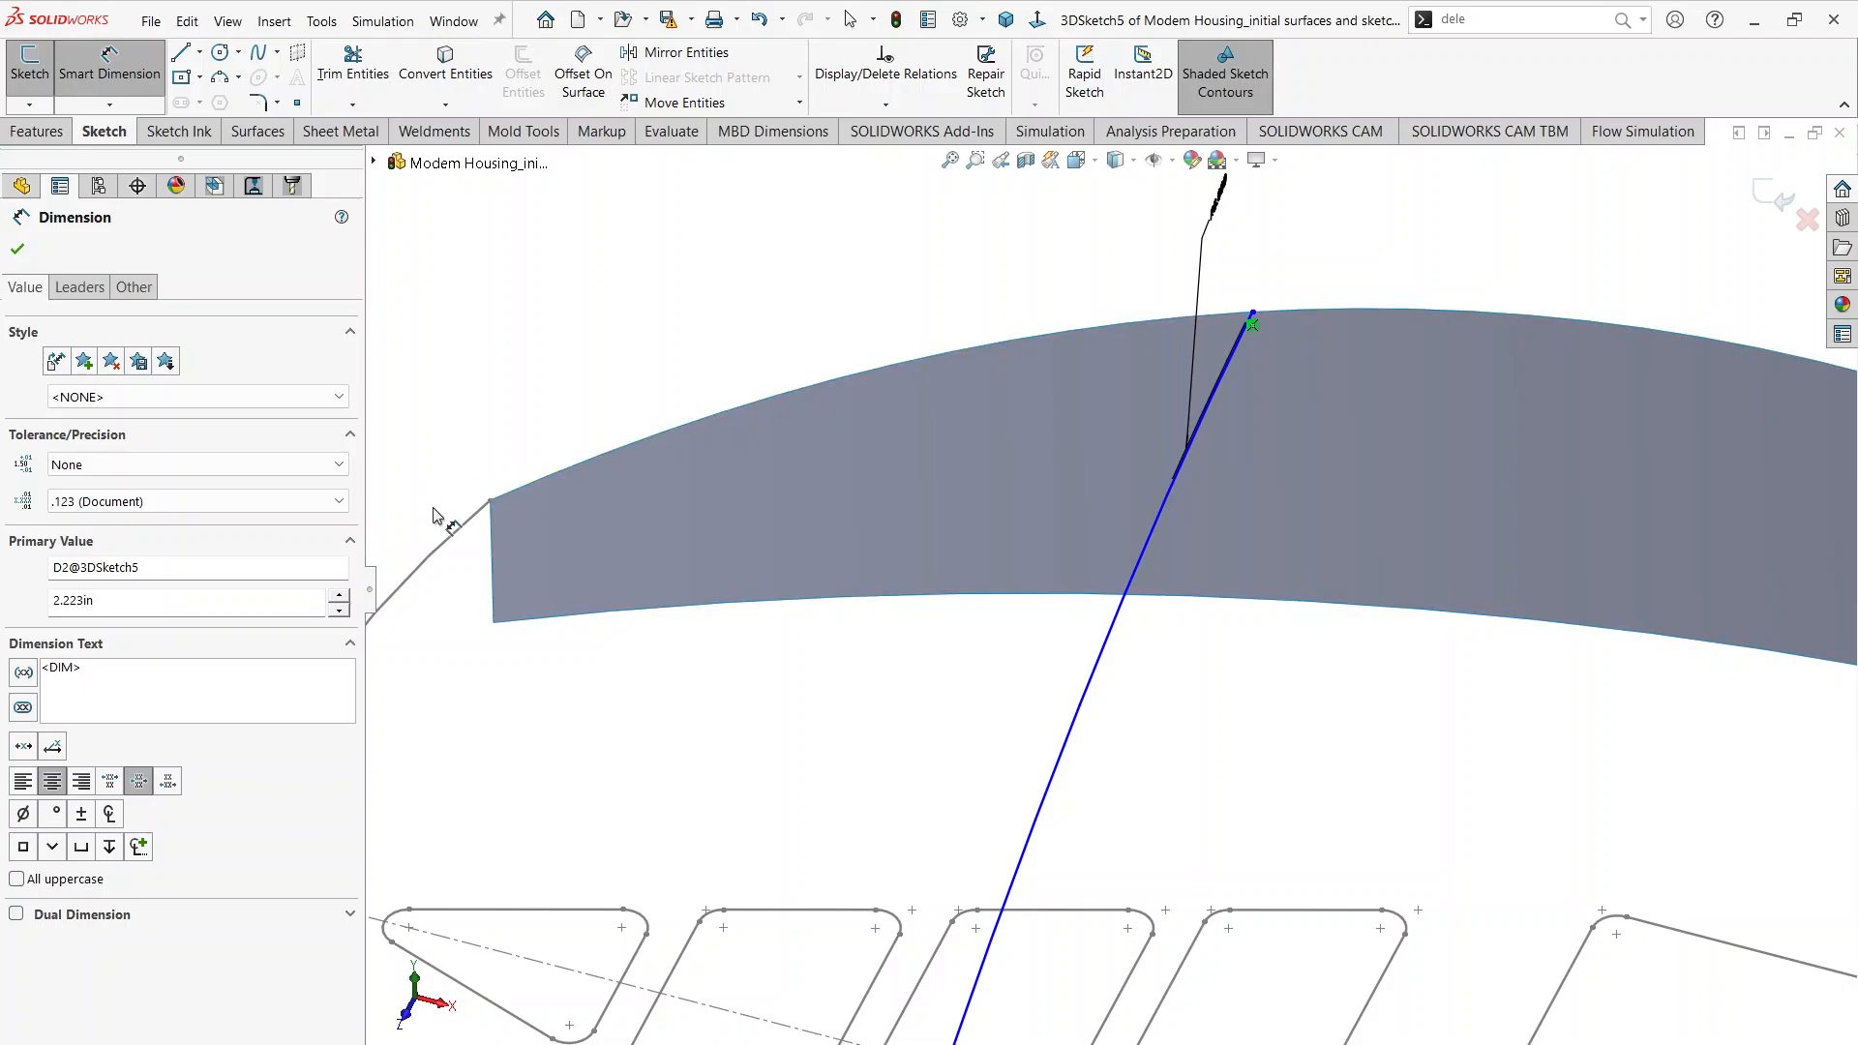
pyautogui.click(492, 507)
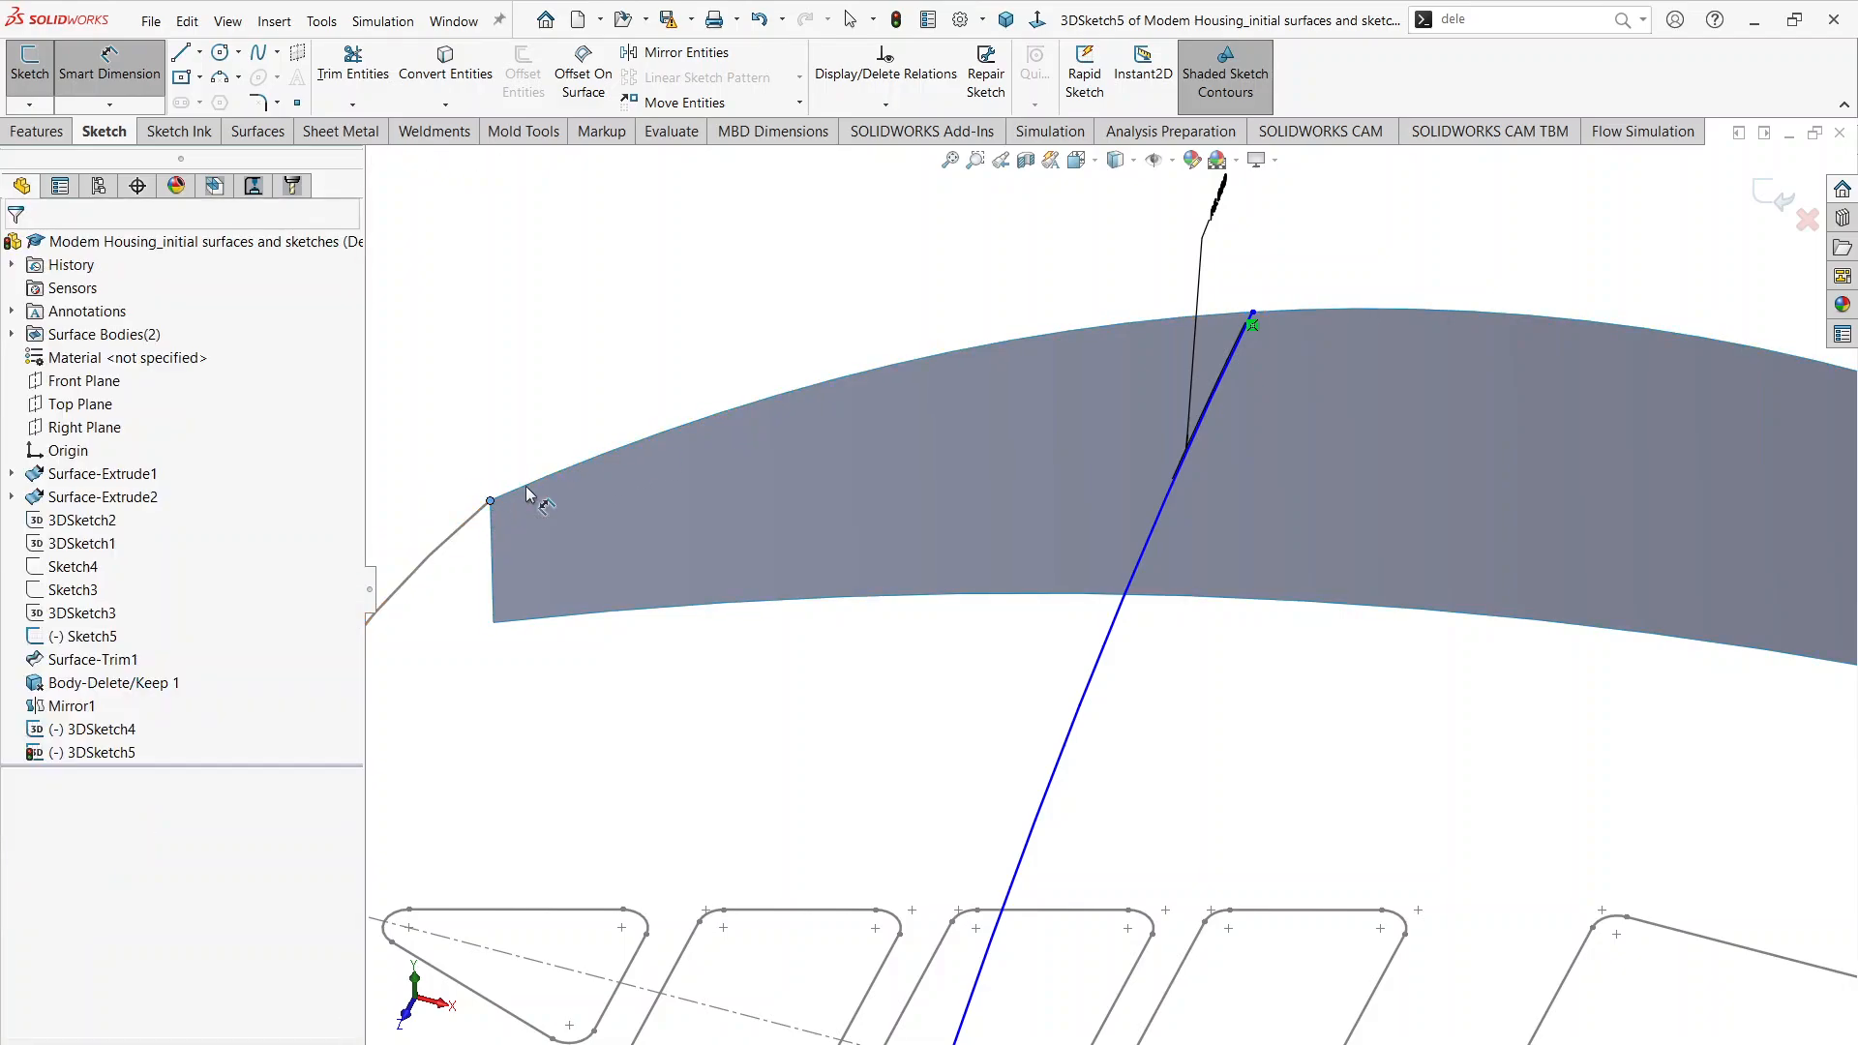
pyautogui.click(1255, 310)
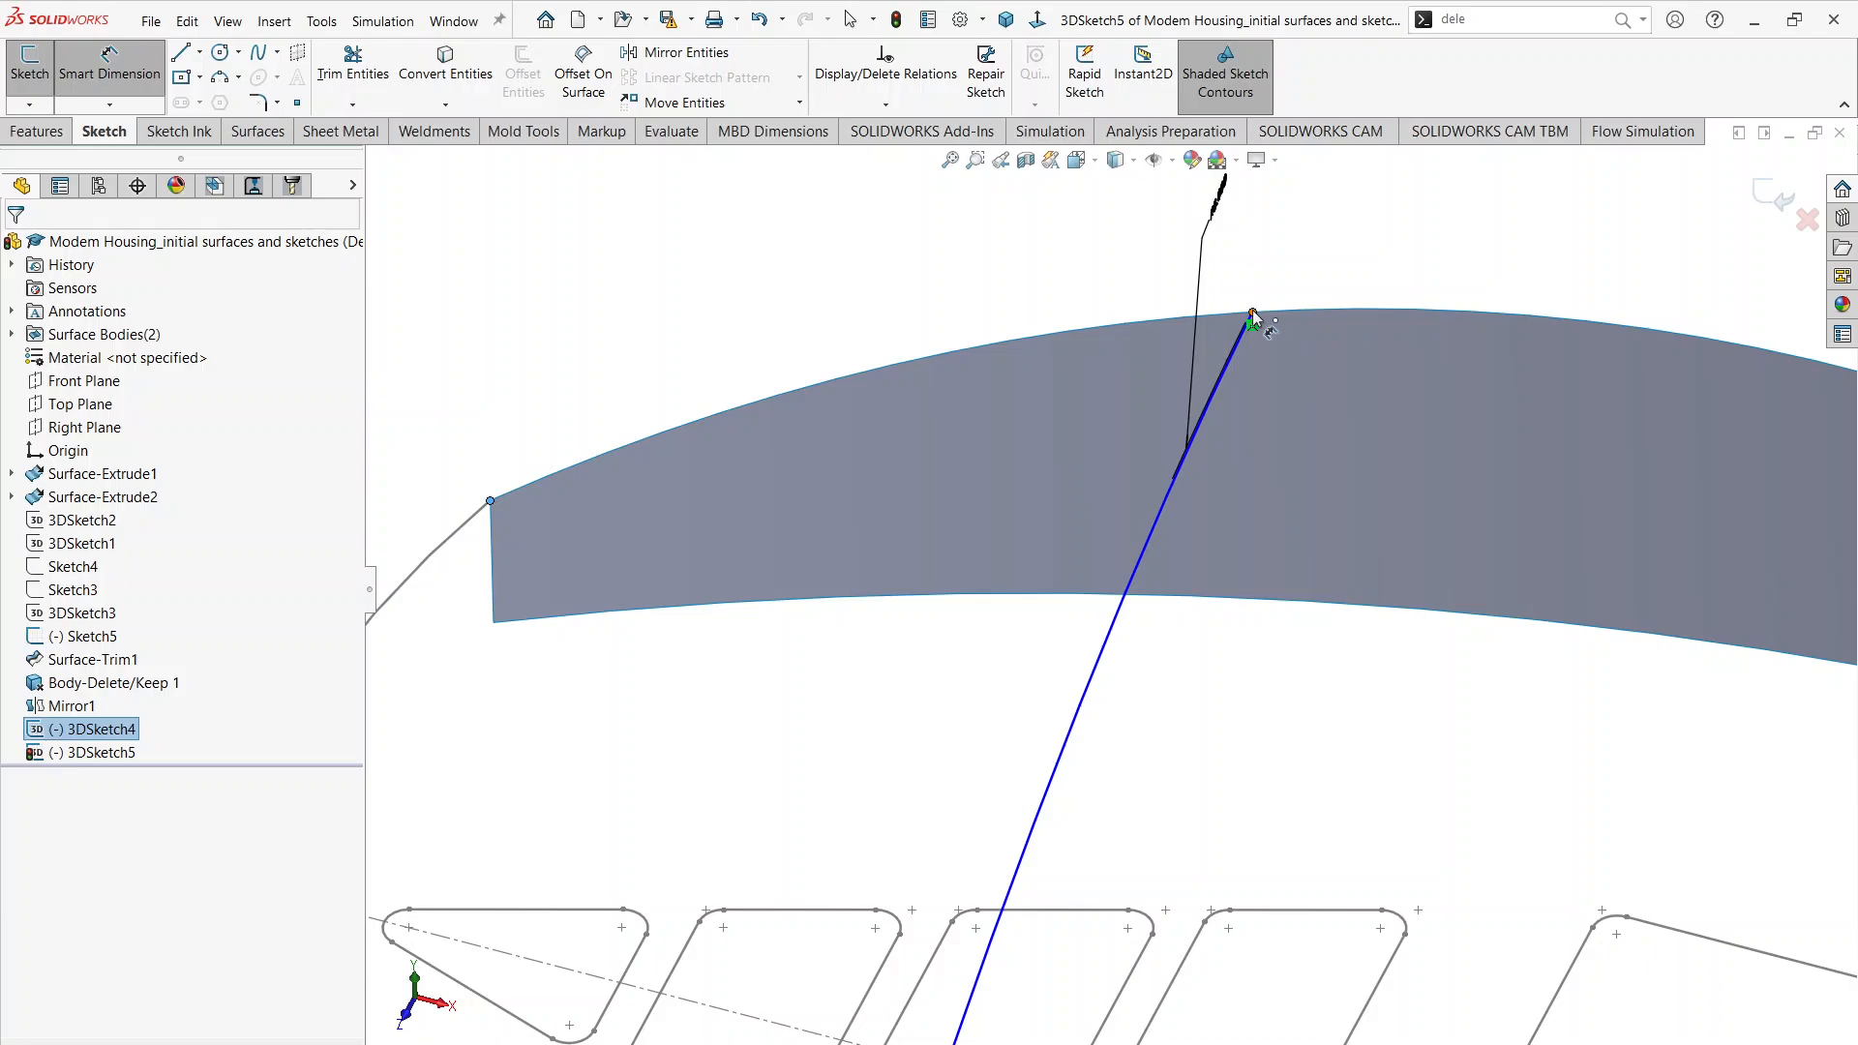
pyautogui.click(893, 278)
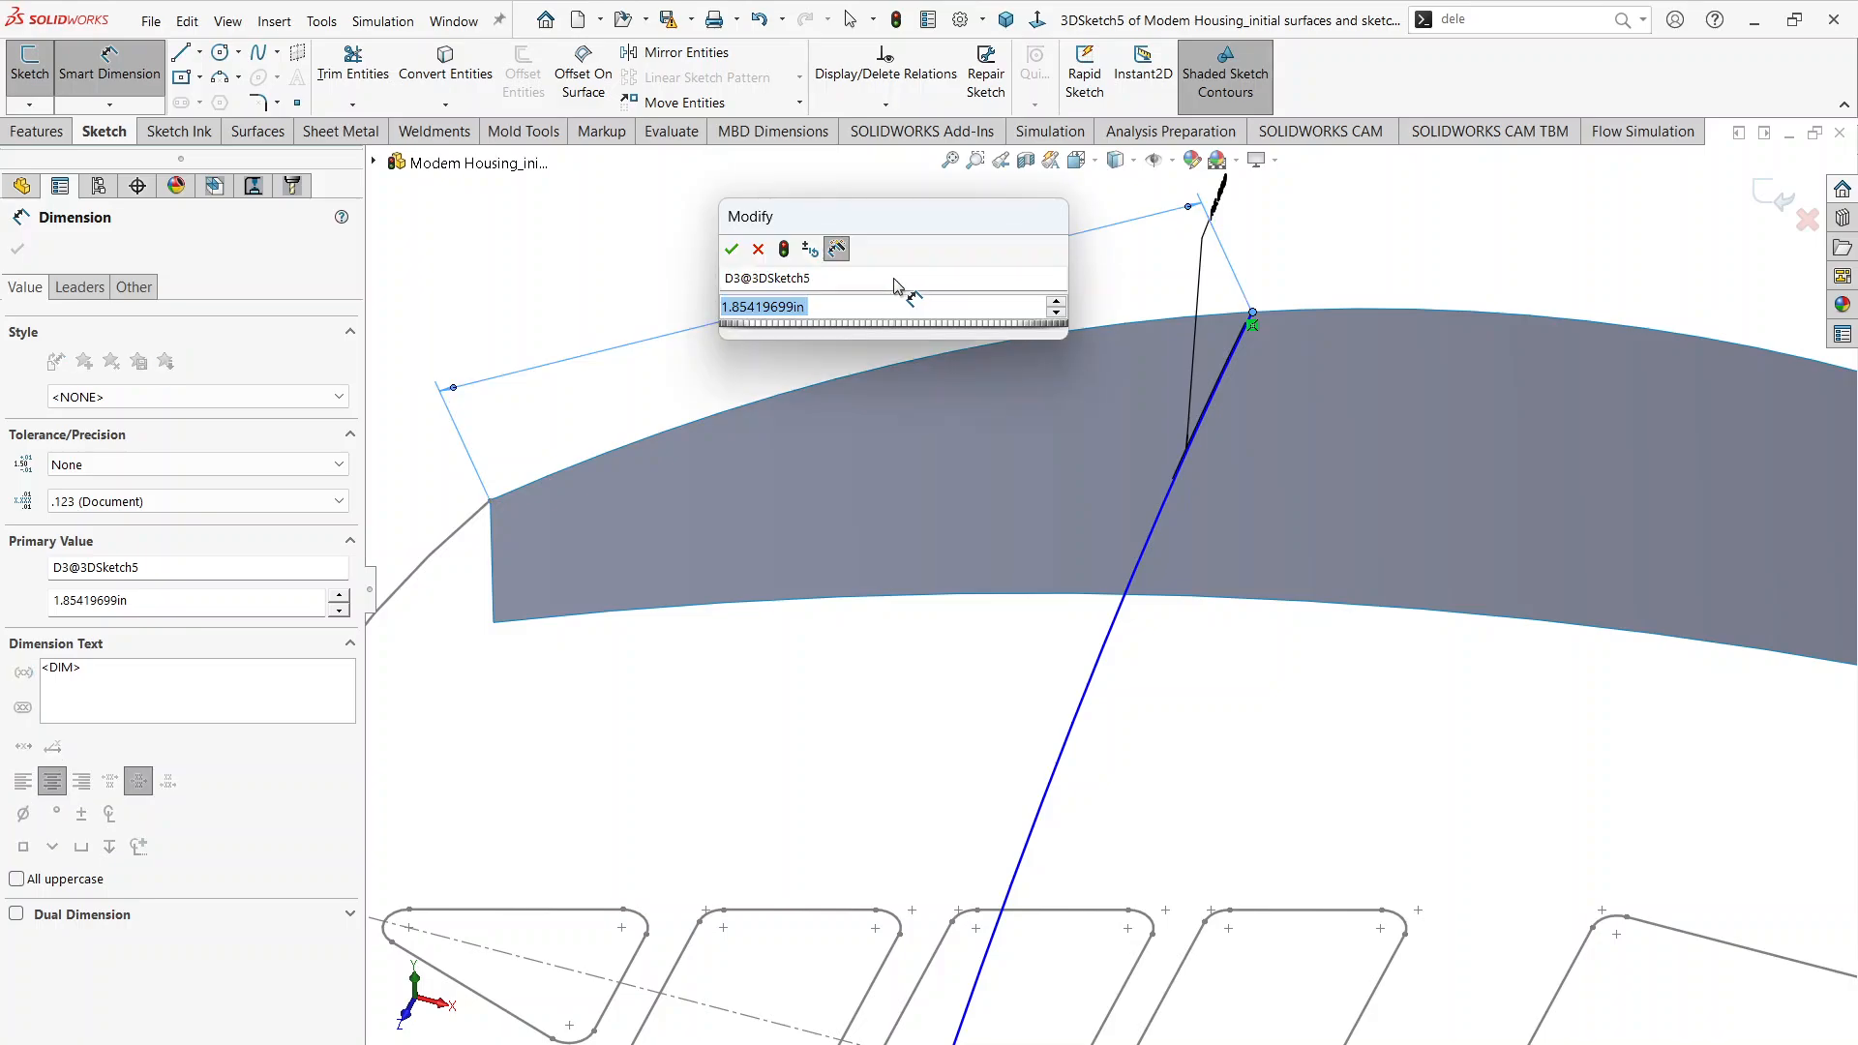
pyautogui.write('2.')
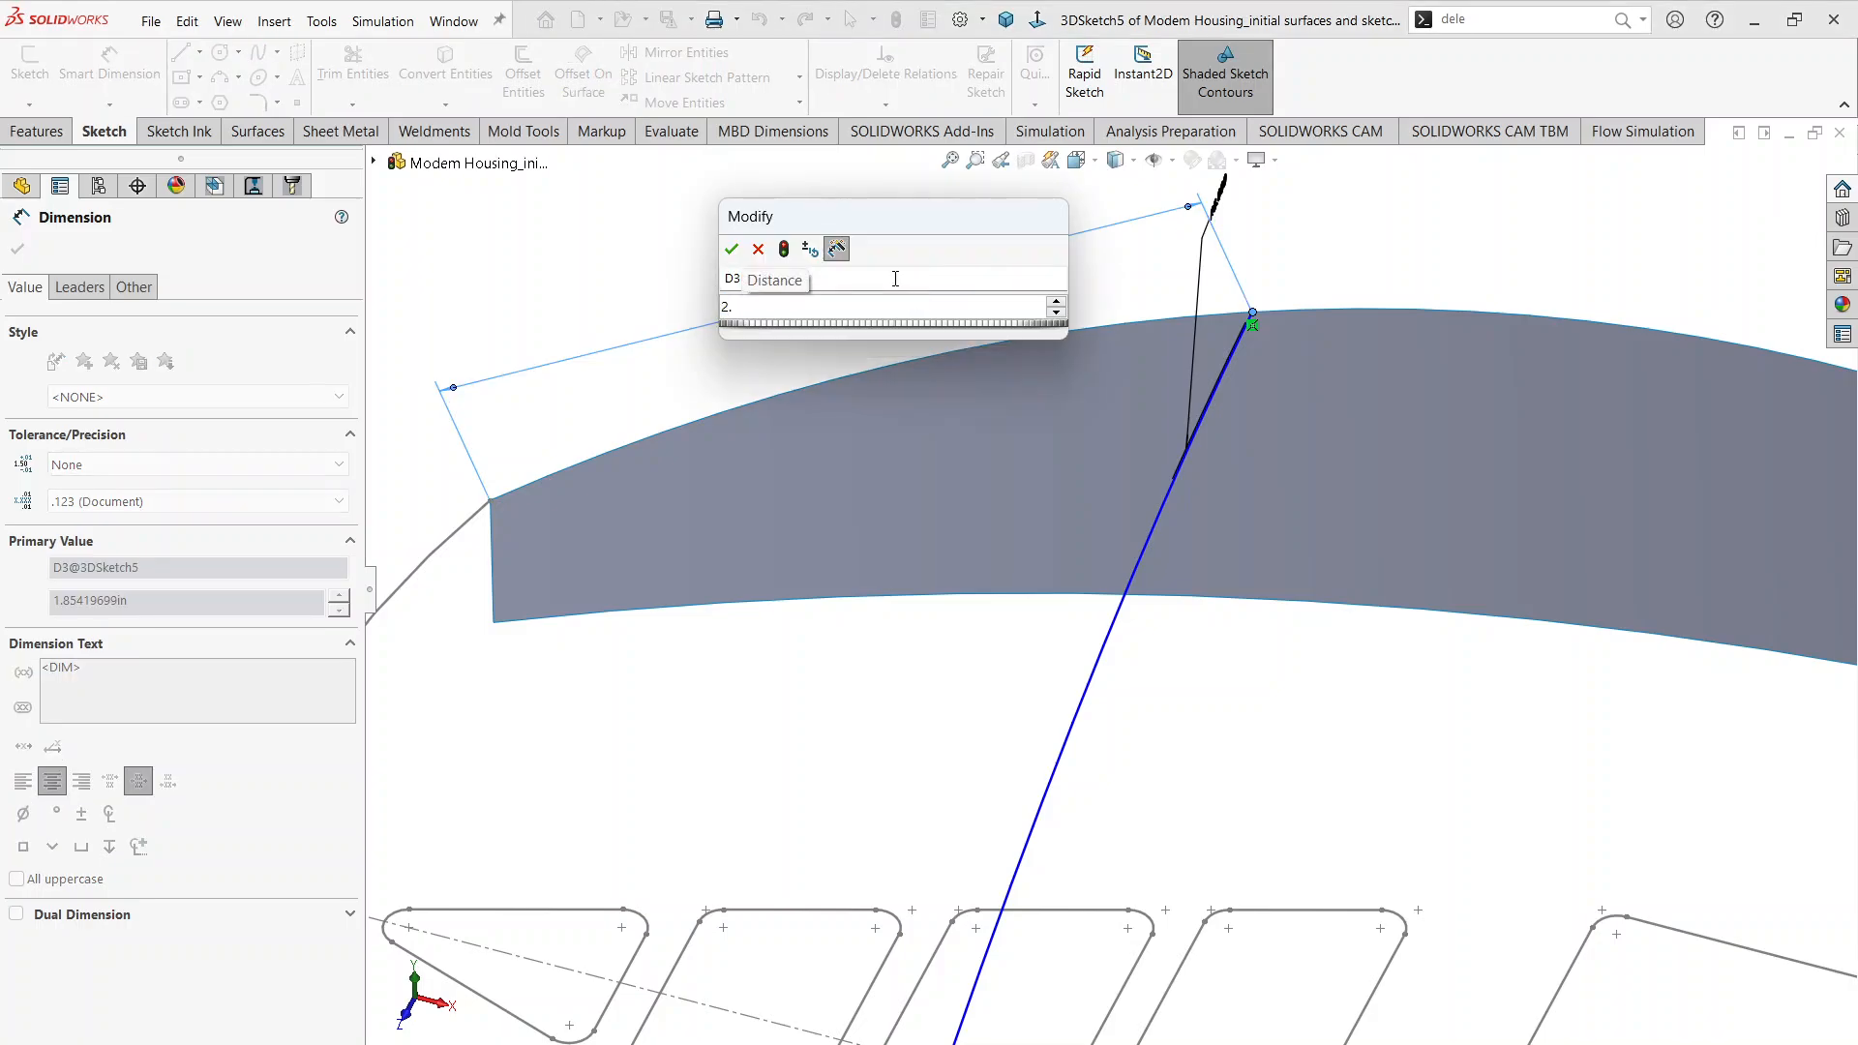
pyautogui.write('225')
pyautogui.press('Return')
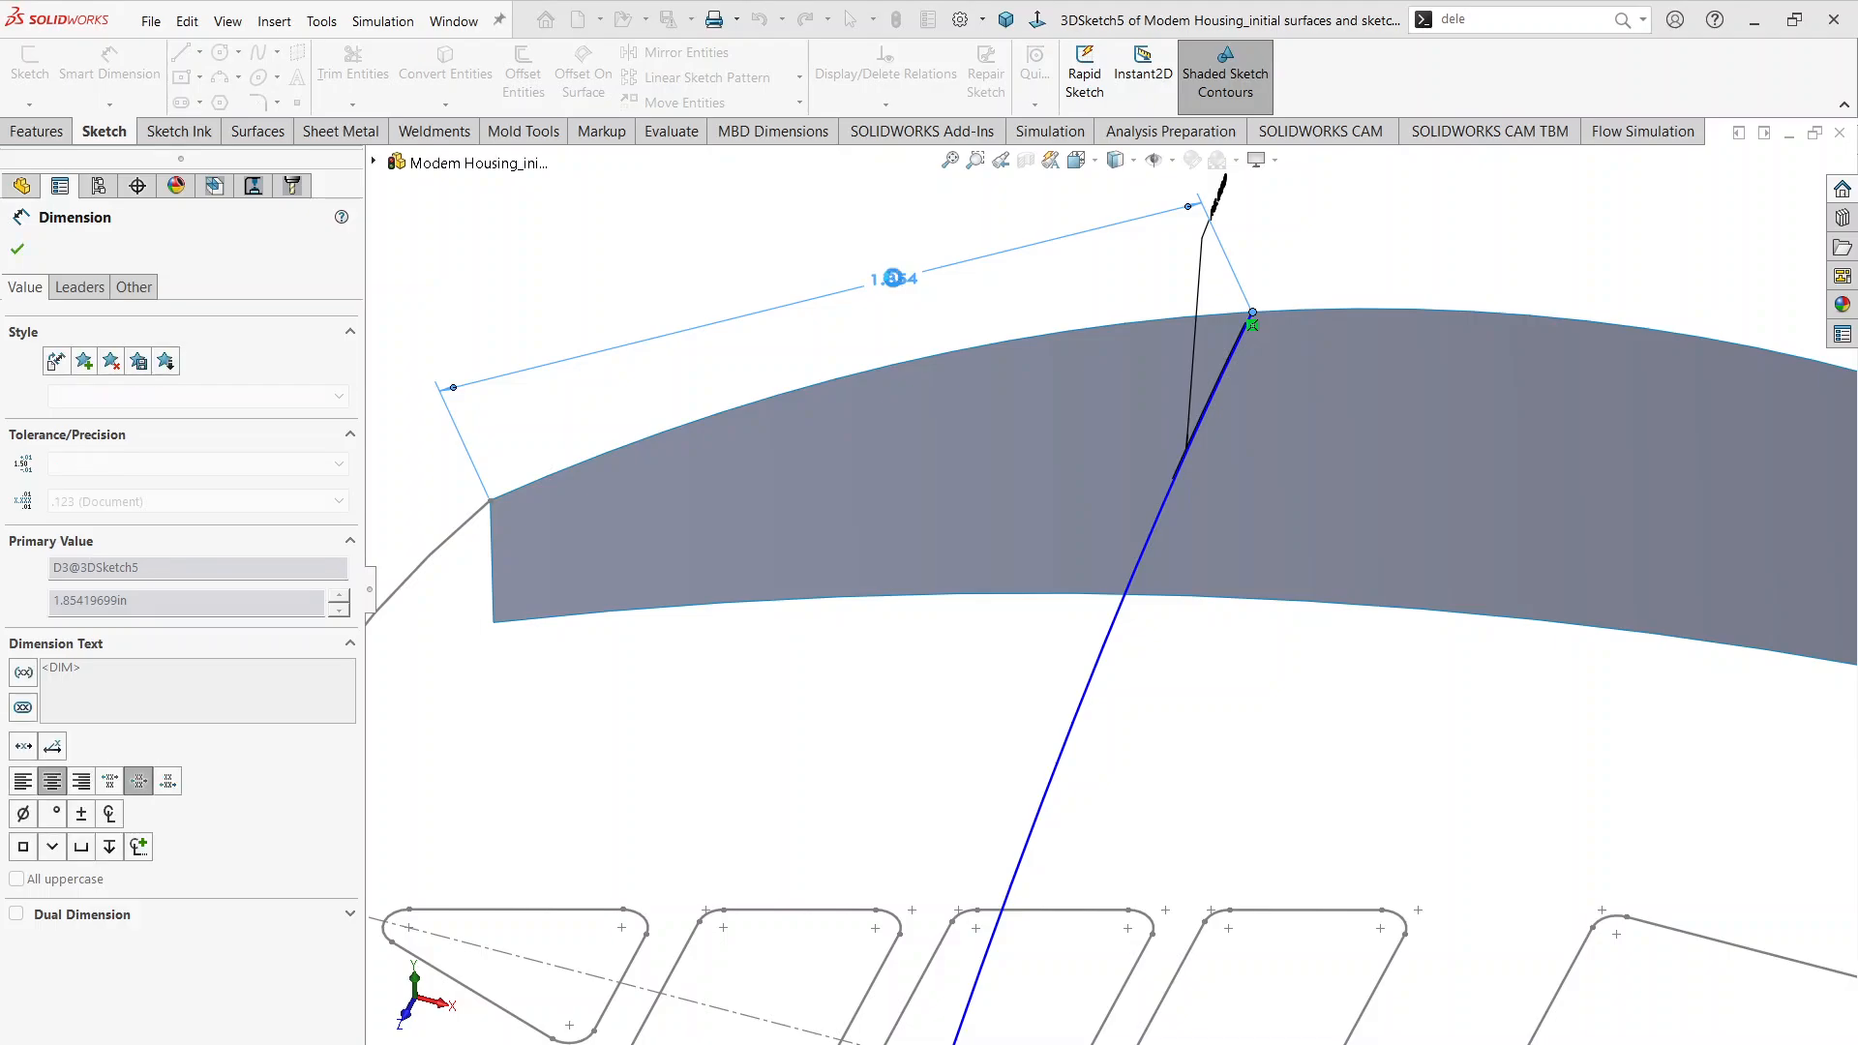
pyautogui.scroll(5, 1151, 505)
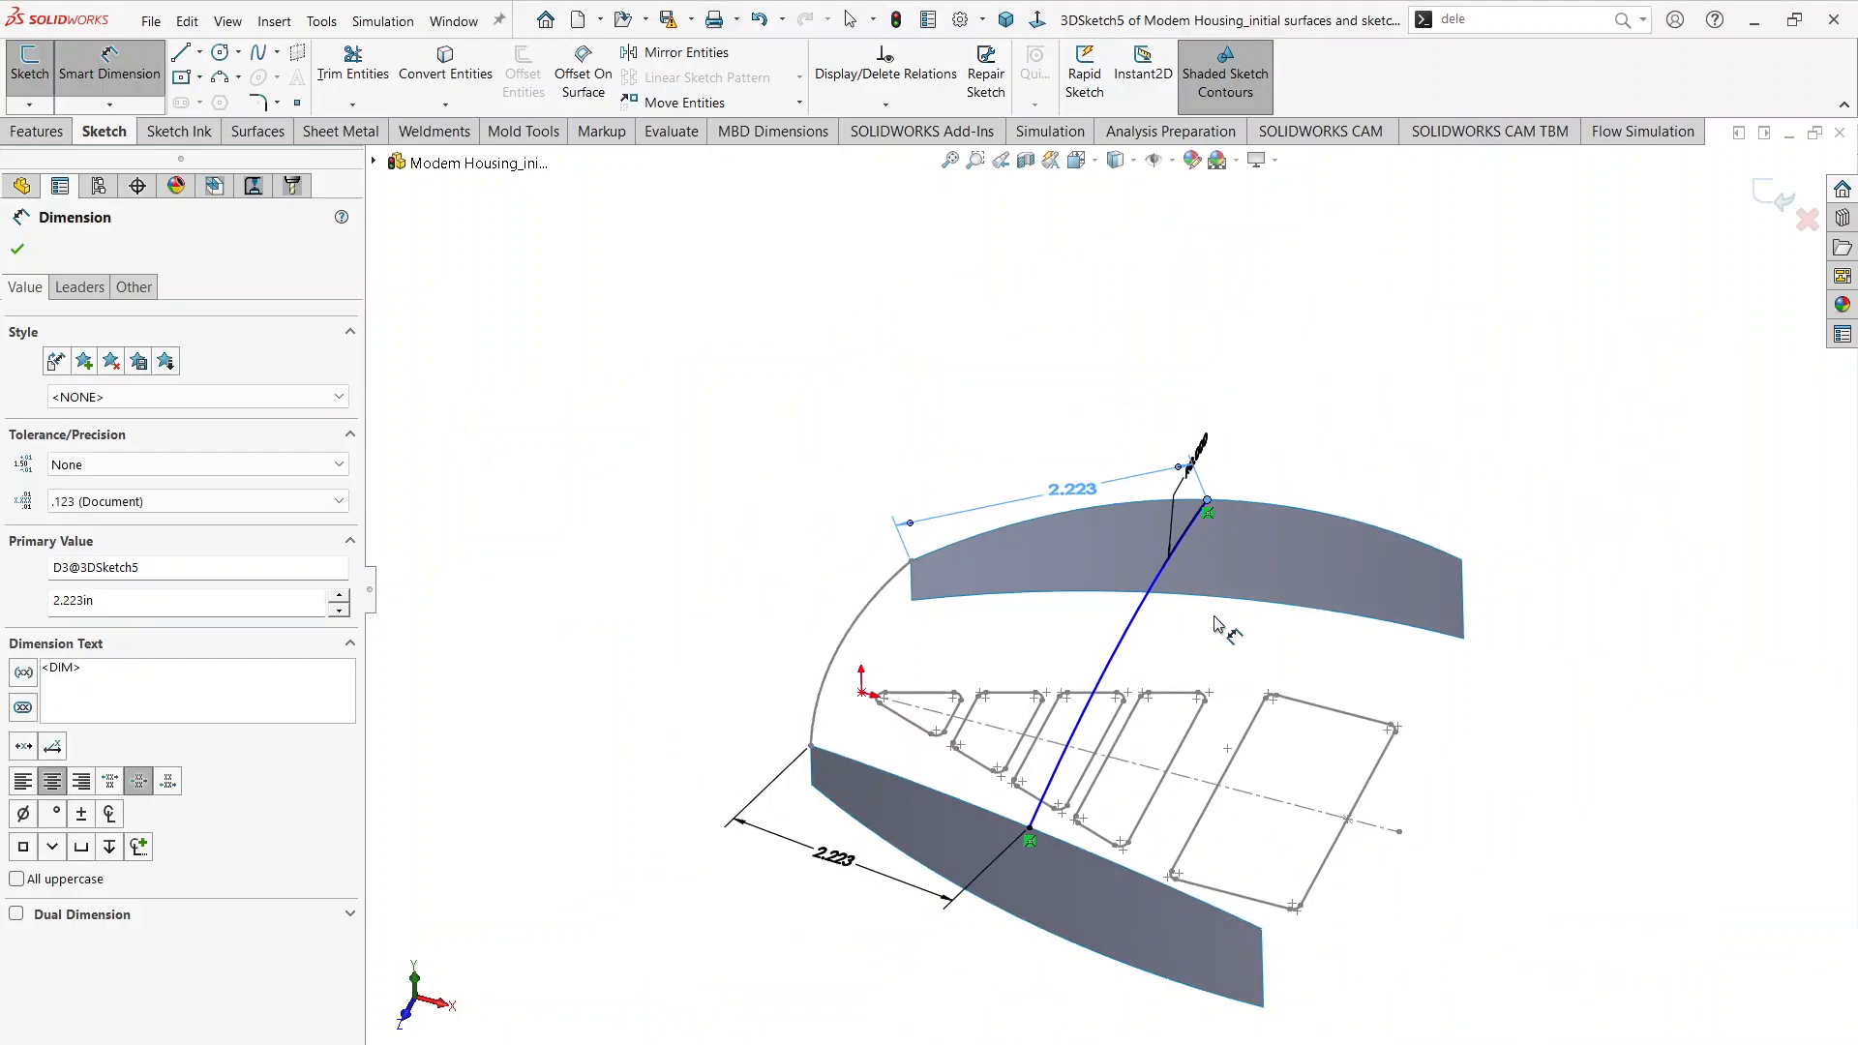
pyautogui.moveTo(1134, 525)
pyautogui.mouseDown(button='middle')
pyautogui.moveTo(1012, 435)
pyautogui.moveTo(1071, 527)
pyautogui.moveTo(987, 539)
pyautogui.moveTo(1073, 578)
pyautogui.mouseUp(button='middle')
pyautogui.click(1755, 205)
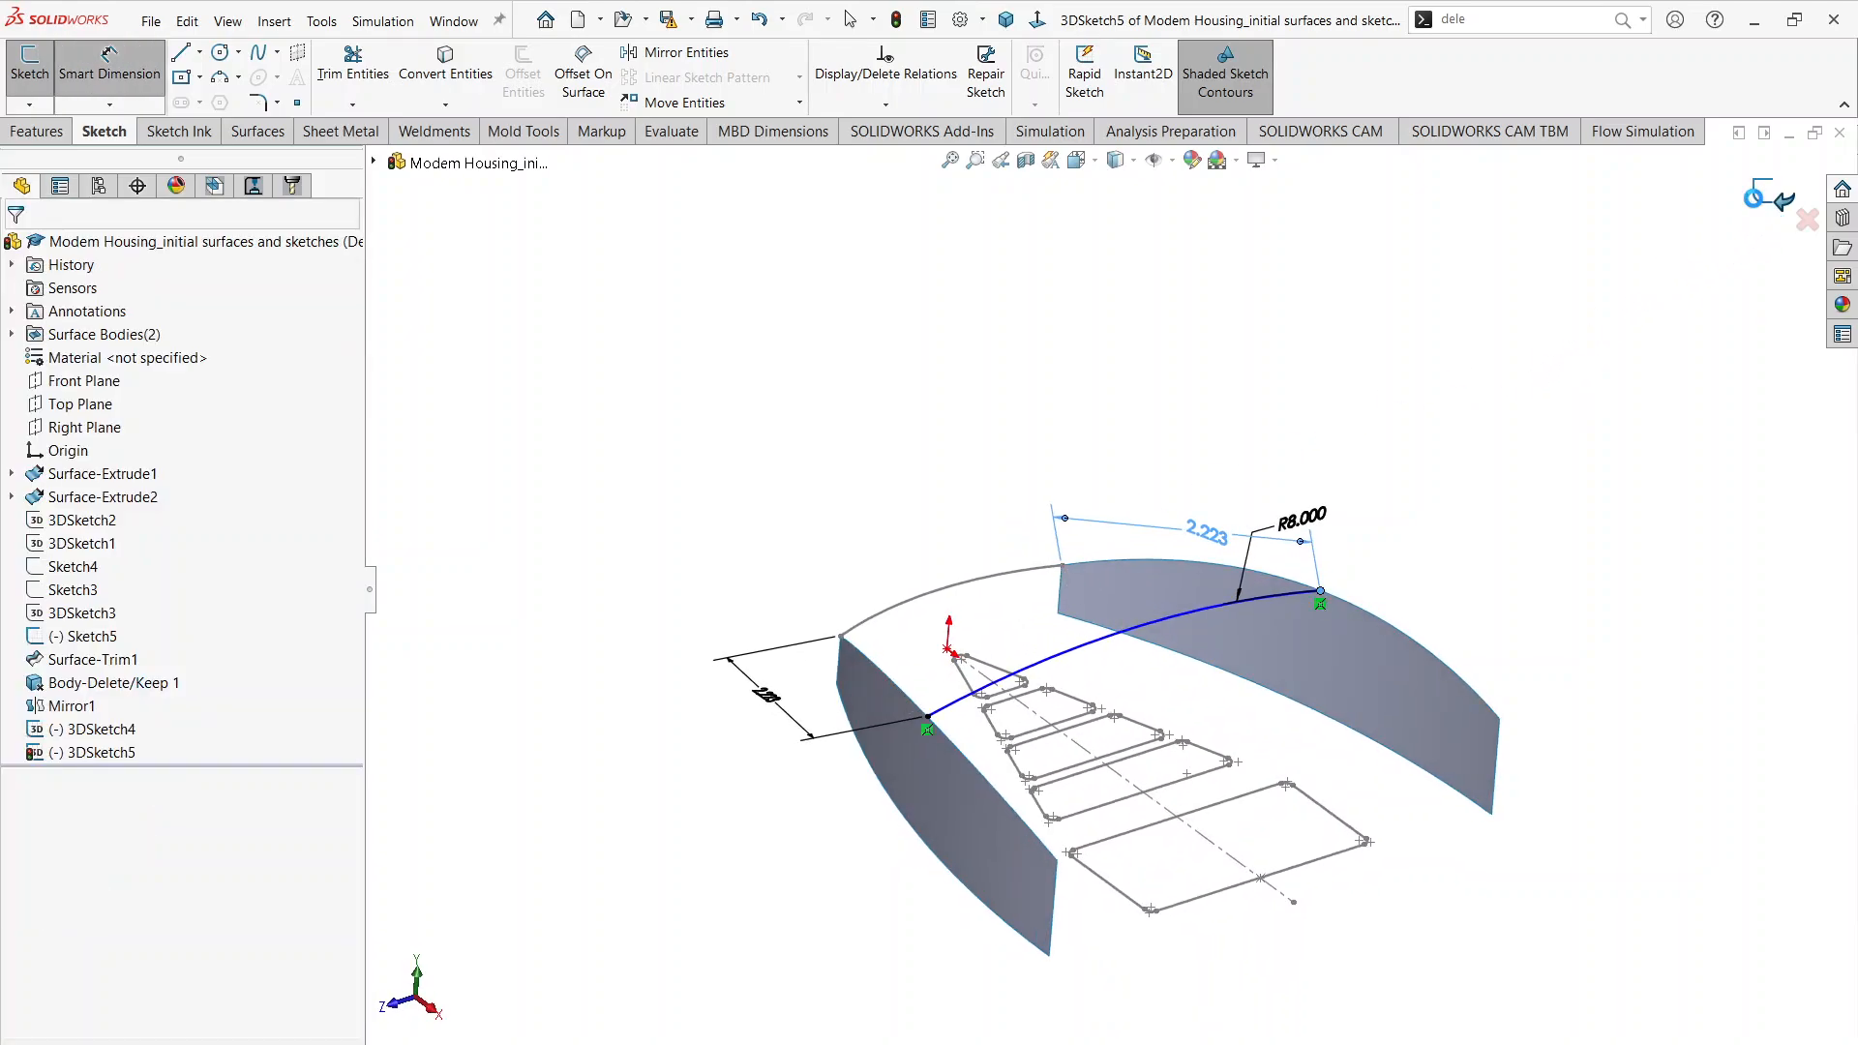
pyautogui.click(1755, 205)
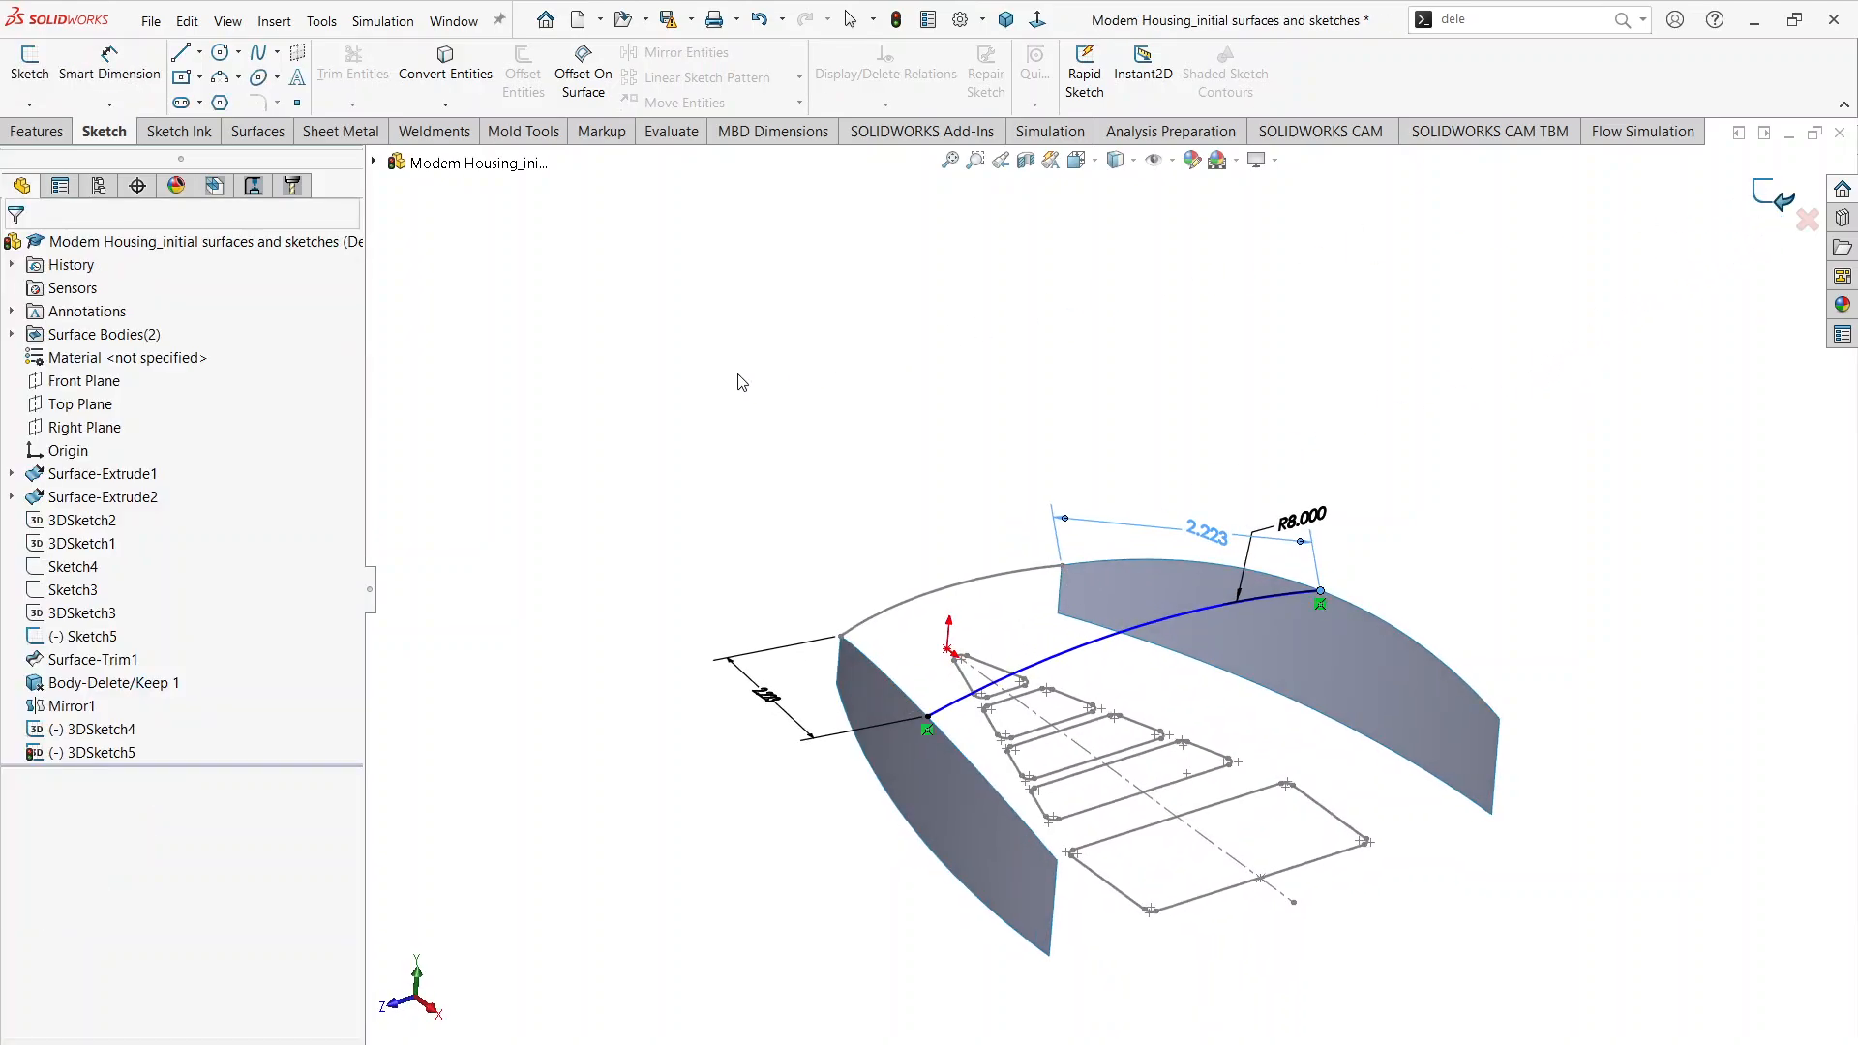
# Step: Start a new 3D sketch and check the remaining end arc of the Top Profile in Modem Housing.pdf
pyautogui.click(45, 104)
pyautogui.click(49, 152)
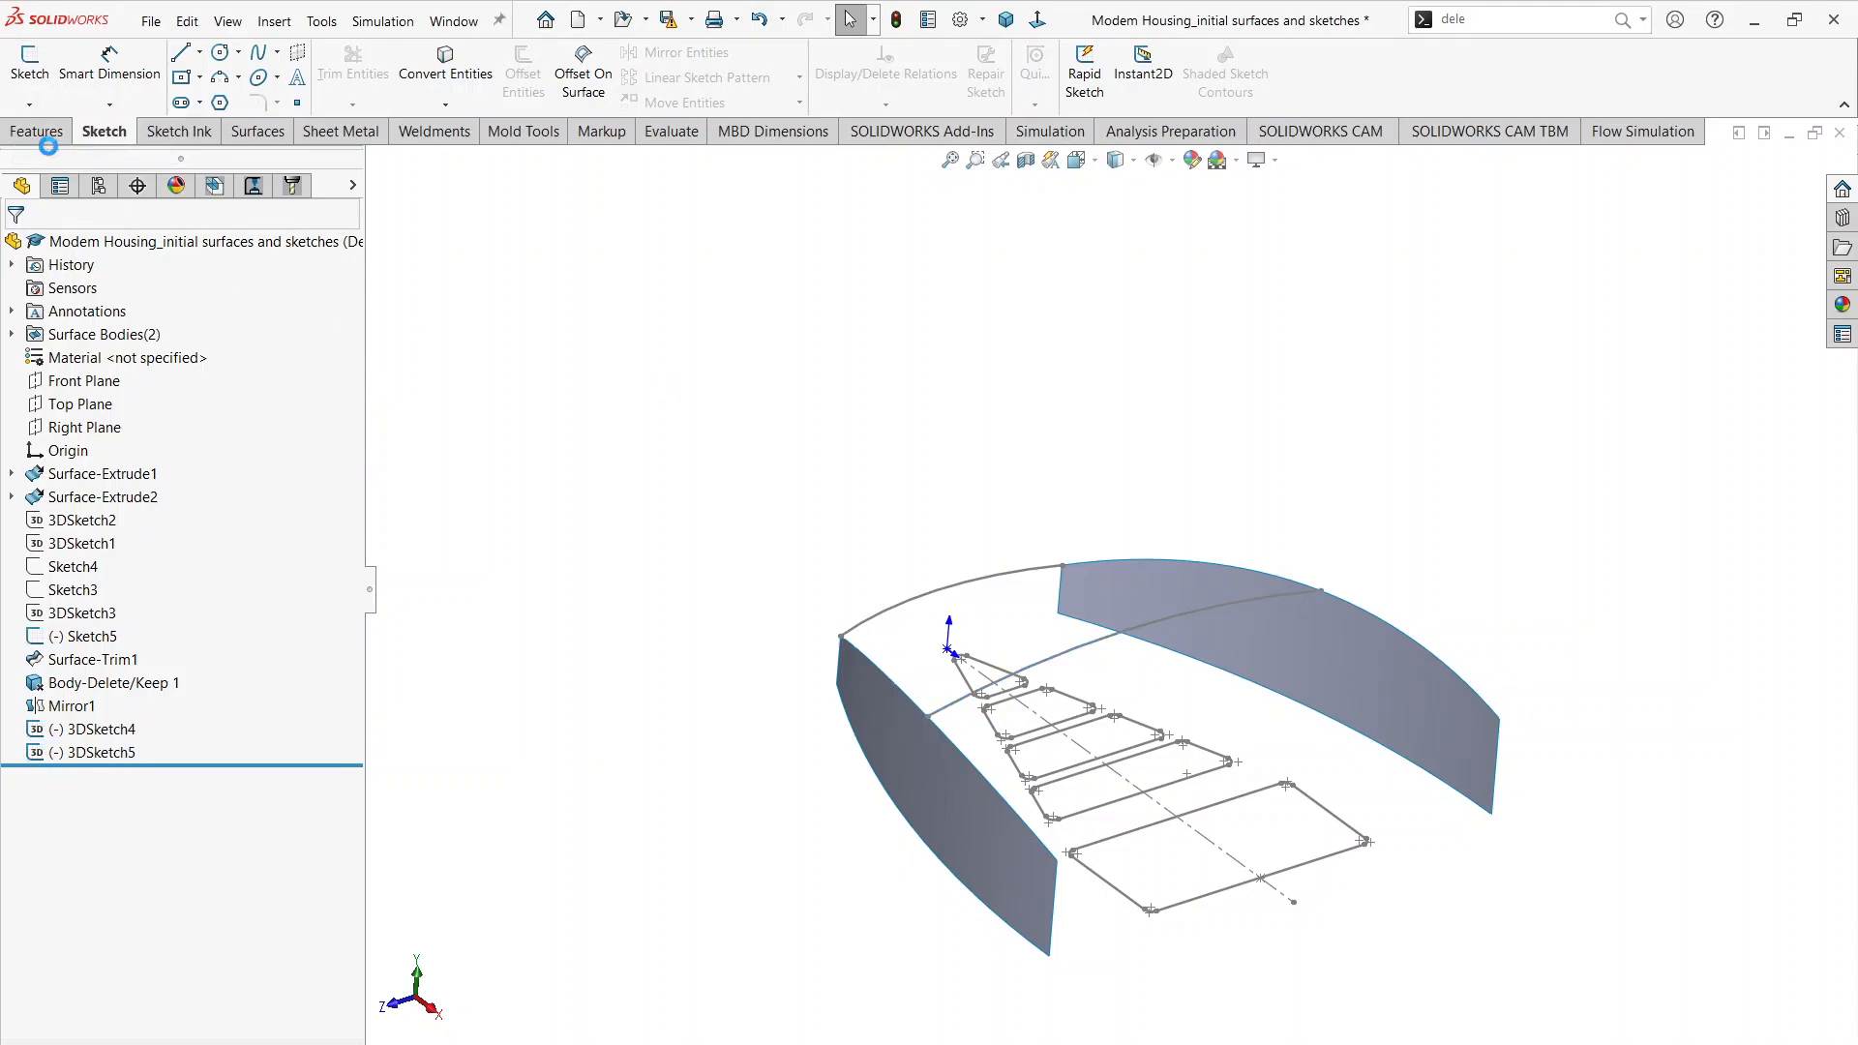
pyautogui.hotkey('alt', 'Tab')
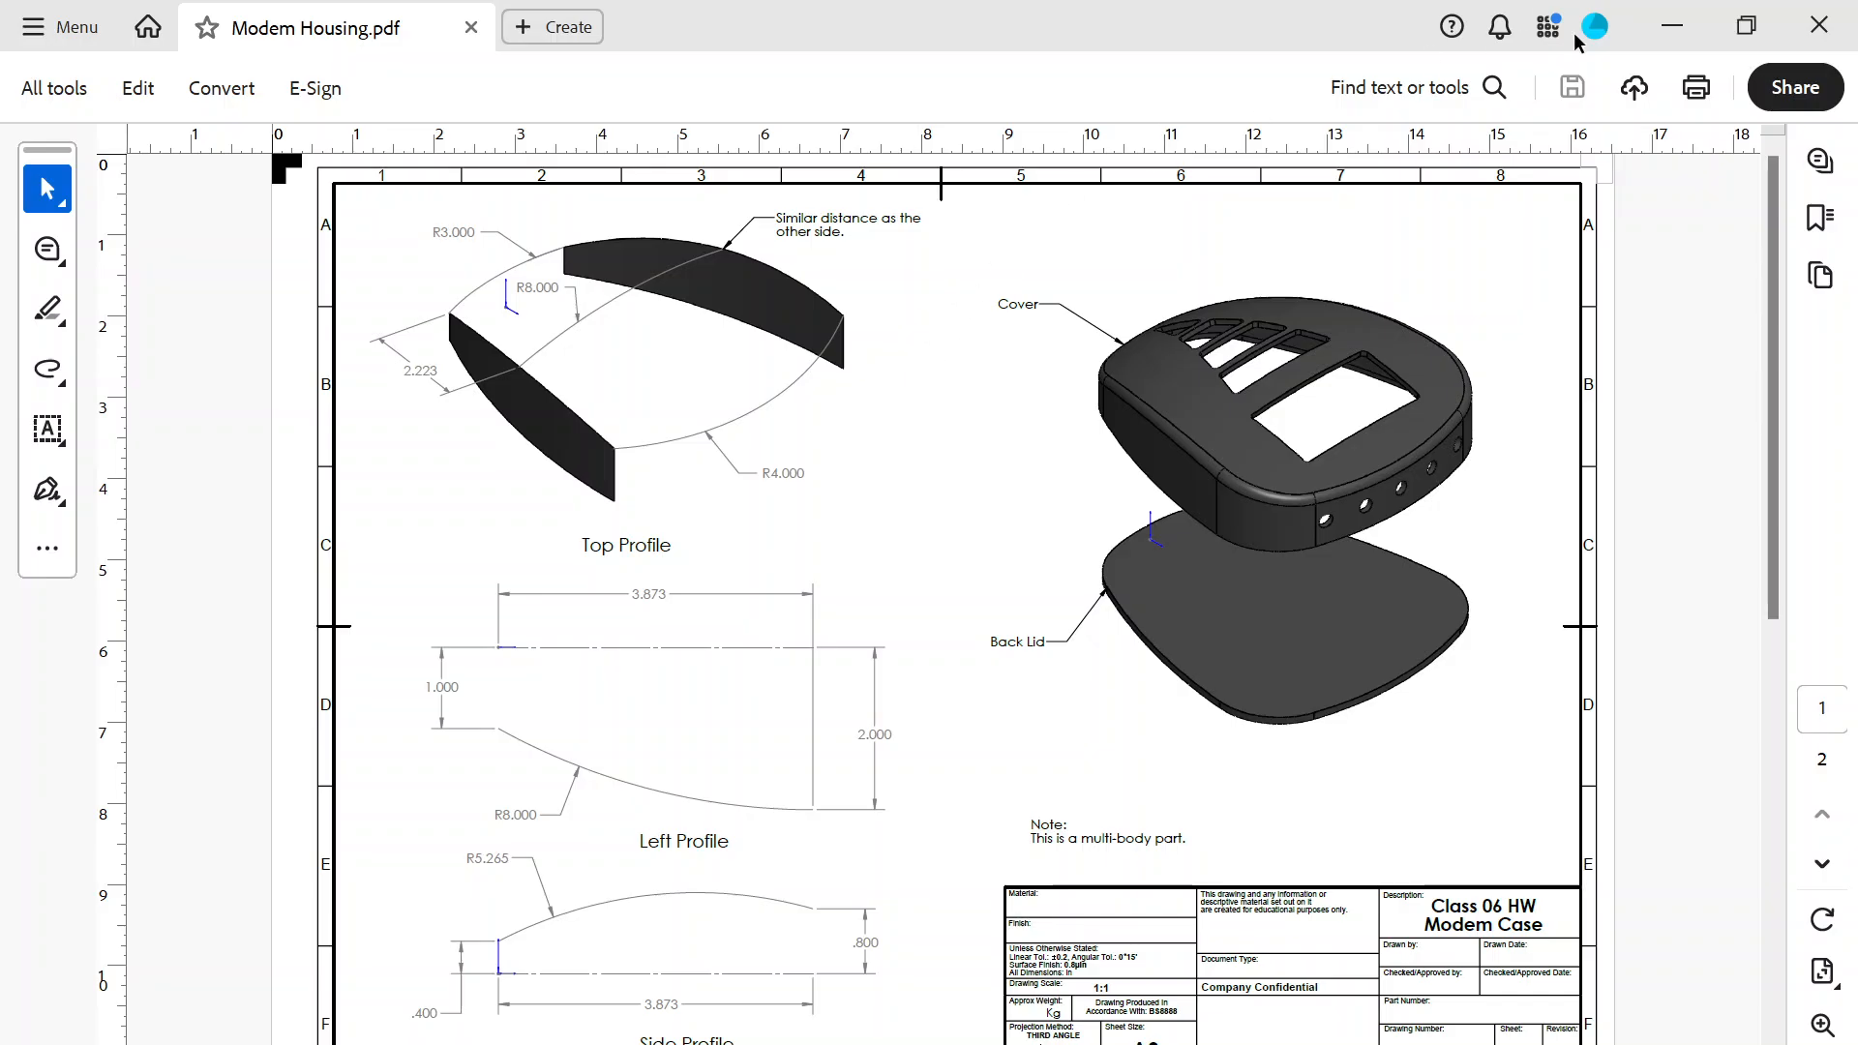
pyautogui.click(1673, 26)
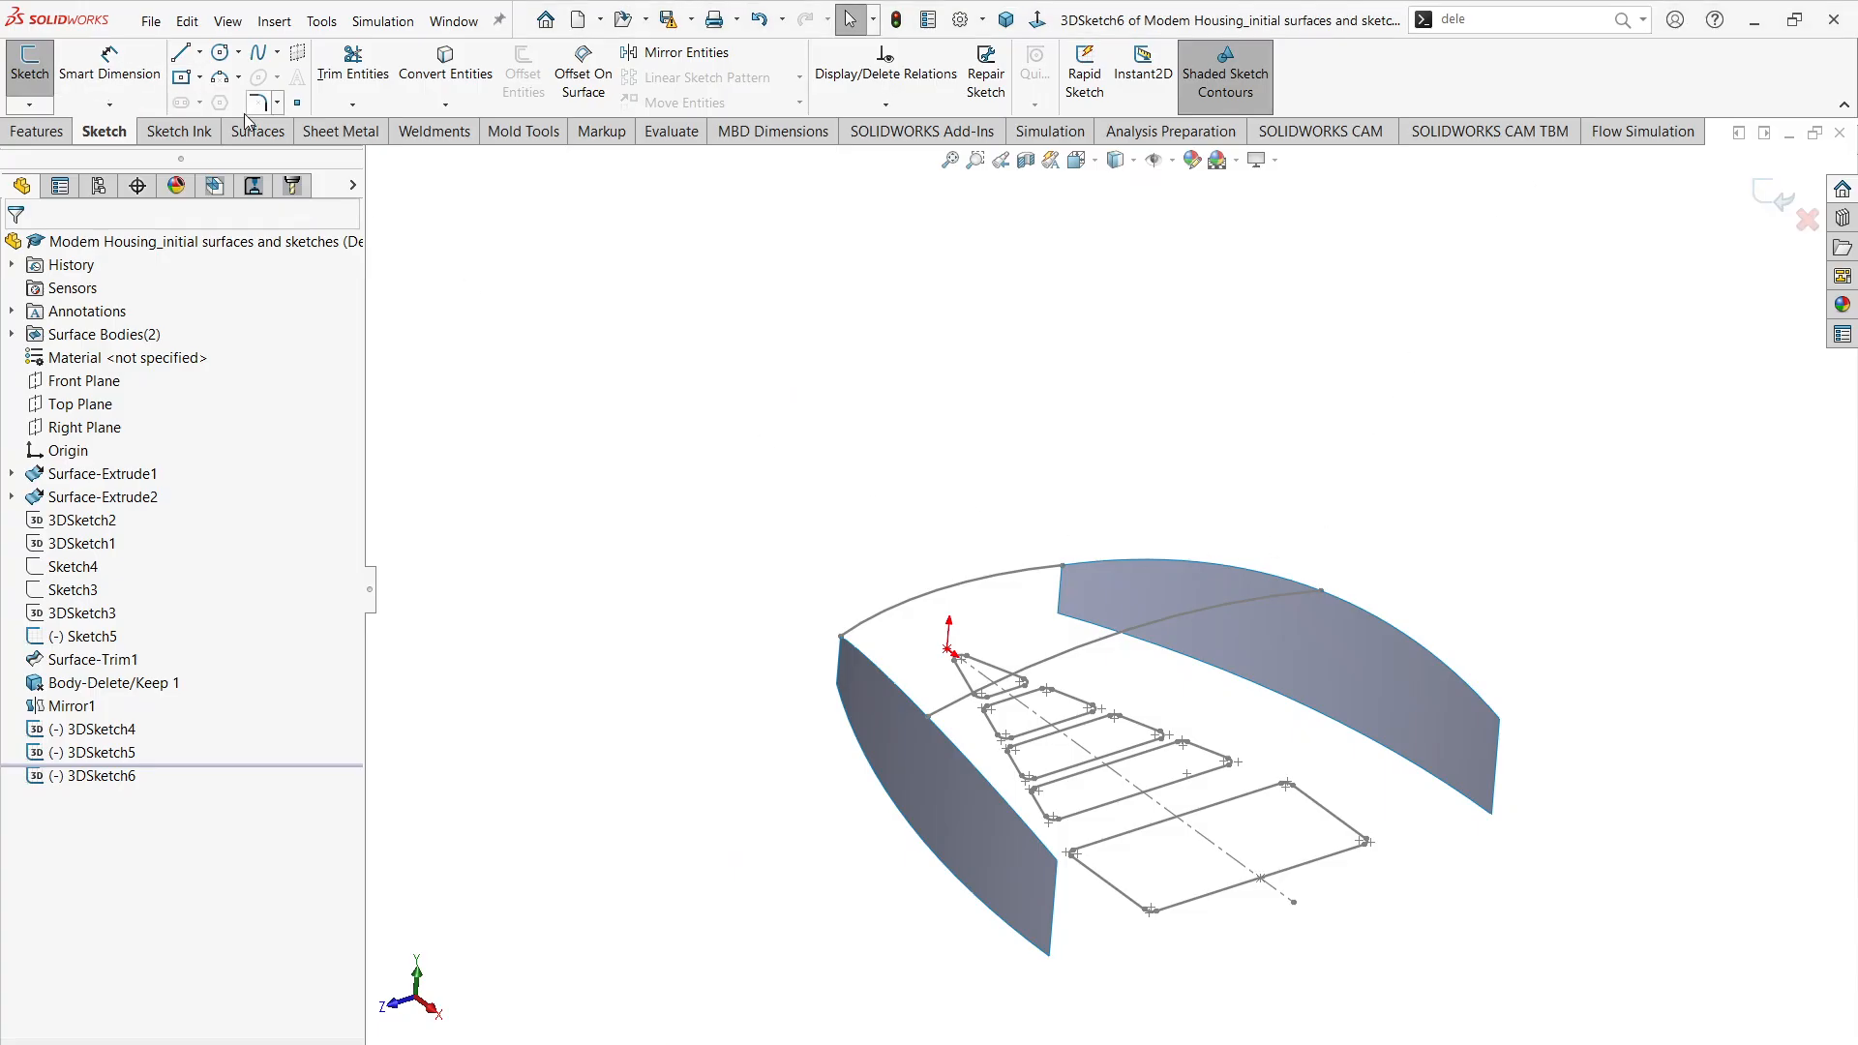
# Step: Draw an outward 3 Point Arc of about 2.32 in radius on the ZX plane, joining the side surfaces' upper corners farthest from the origin
pyautogui.click(231, 79)
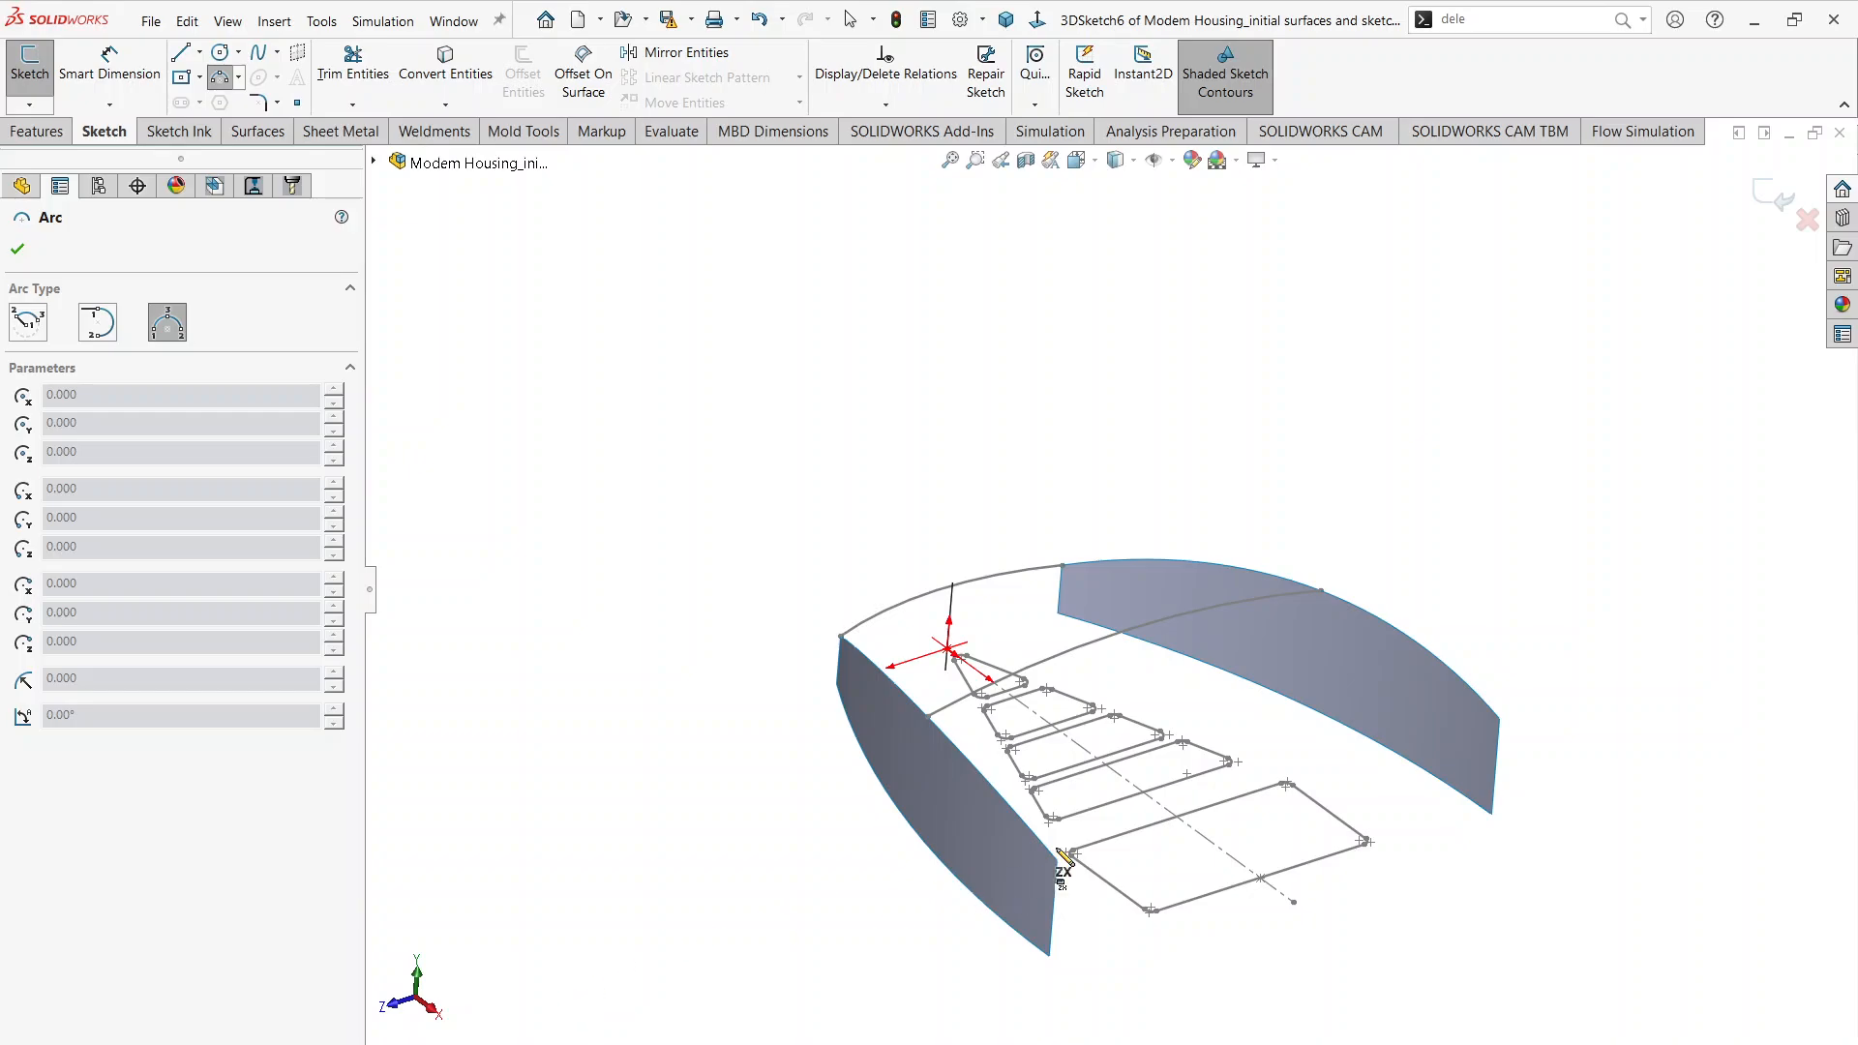
pyautogui.scroll(-3, 1182, 867)
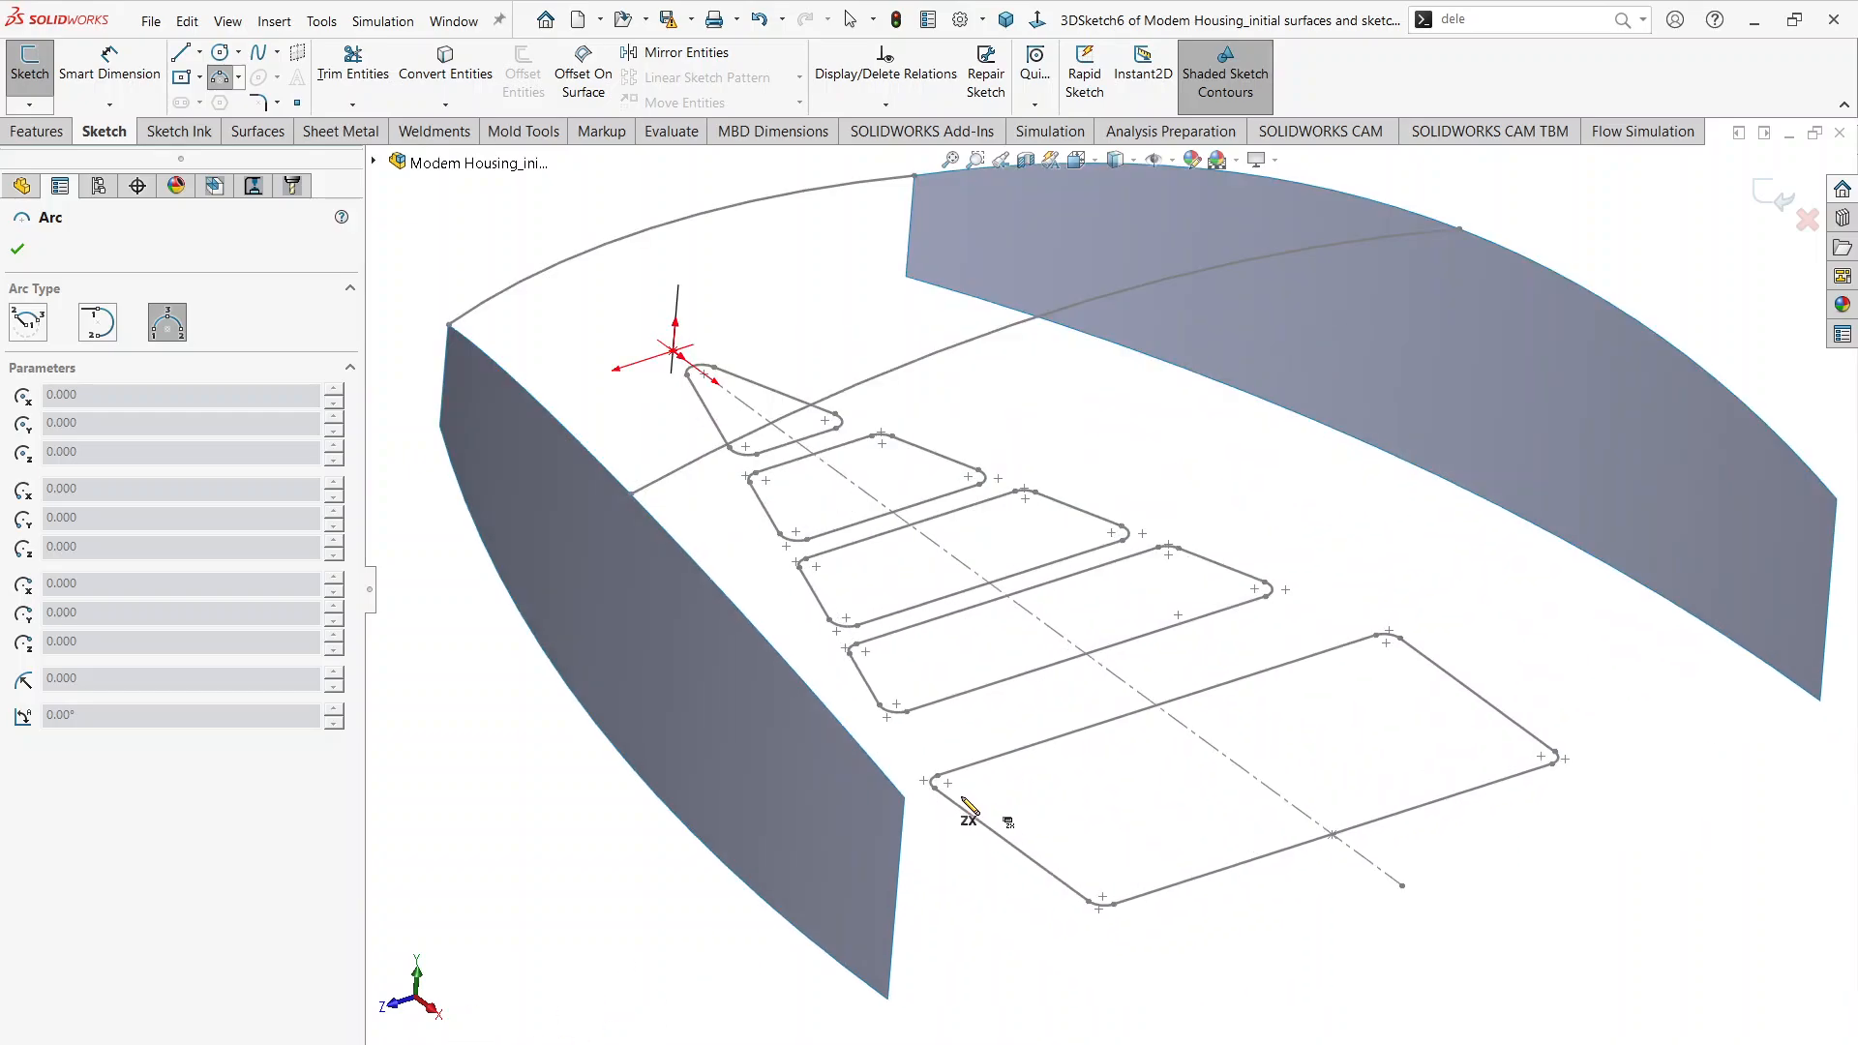
pyautogui.click(905, 798)
pyautogui.scroll(1, 1114, 606)
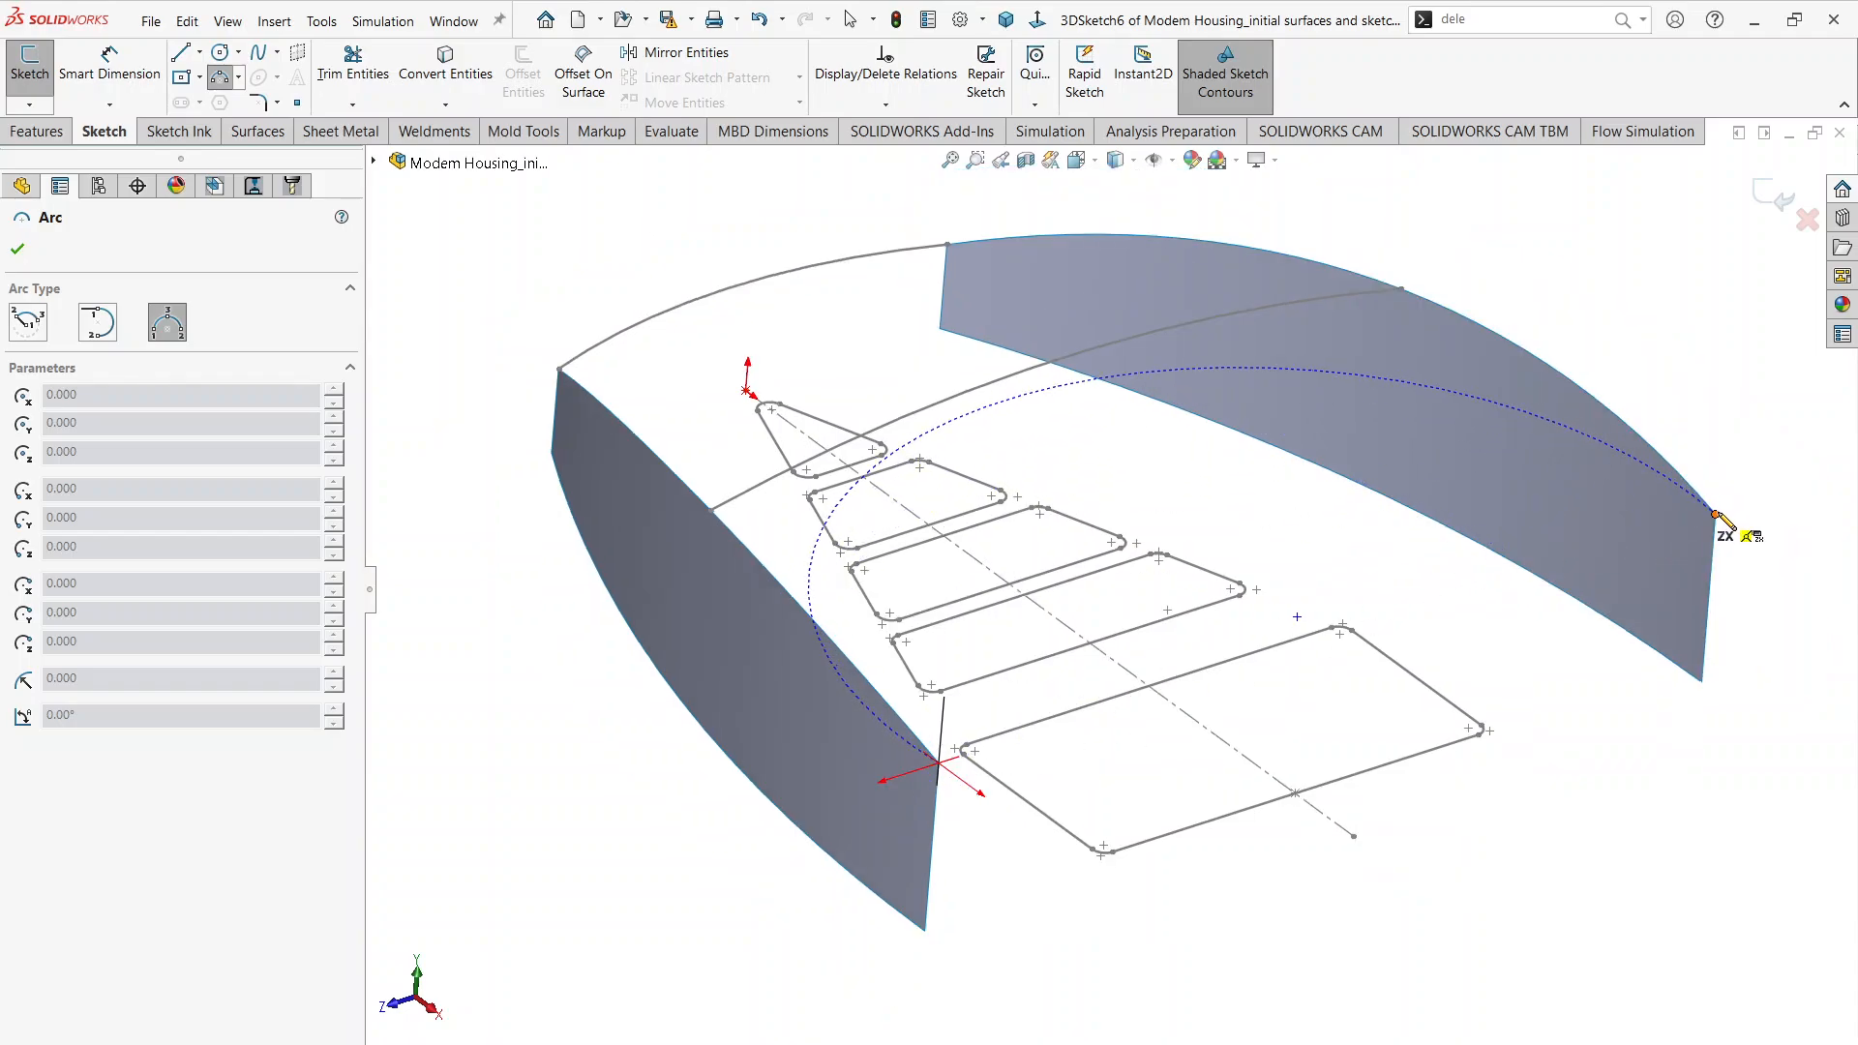
pyautogui.click(1716, 515)
pyautogui.click(1511, 758)
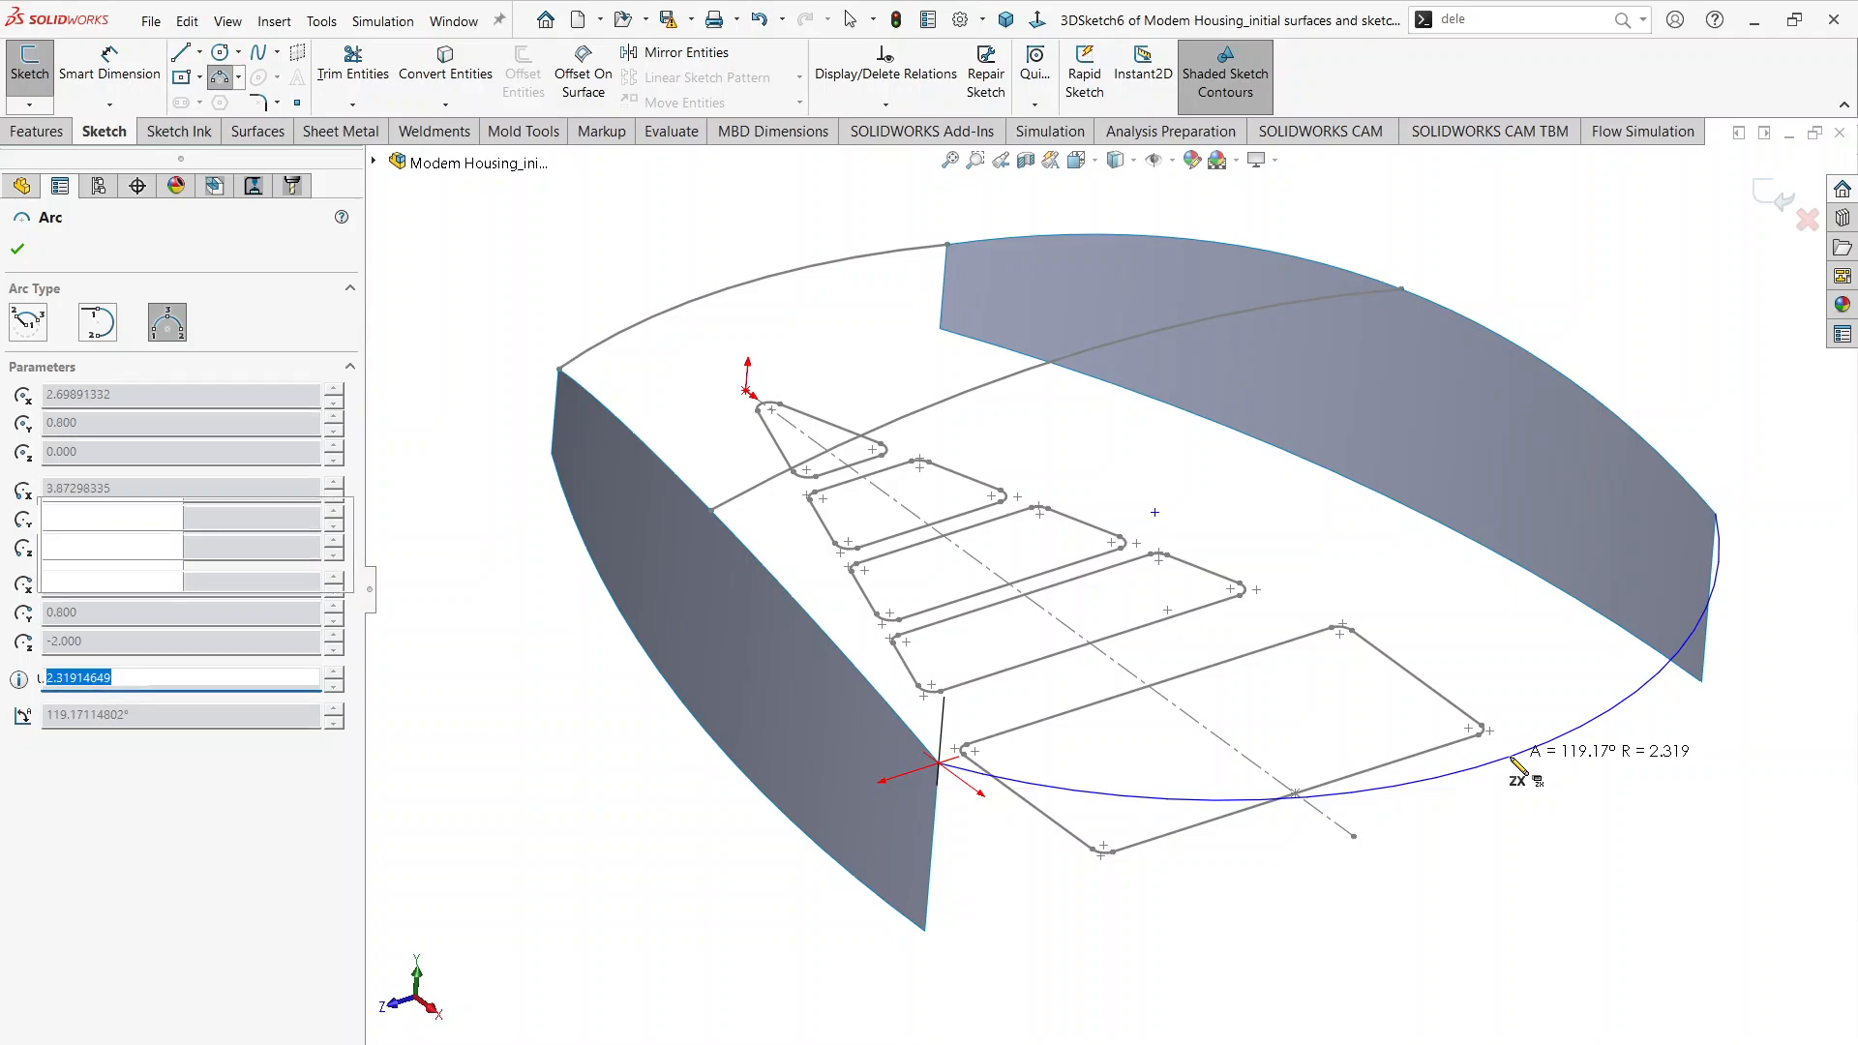
# Step: Dimension the end arc's radius as 4 in and exit the 3D sketch
pyautogui.click(100, 74)
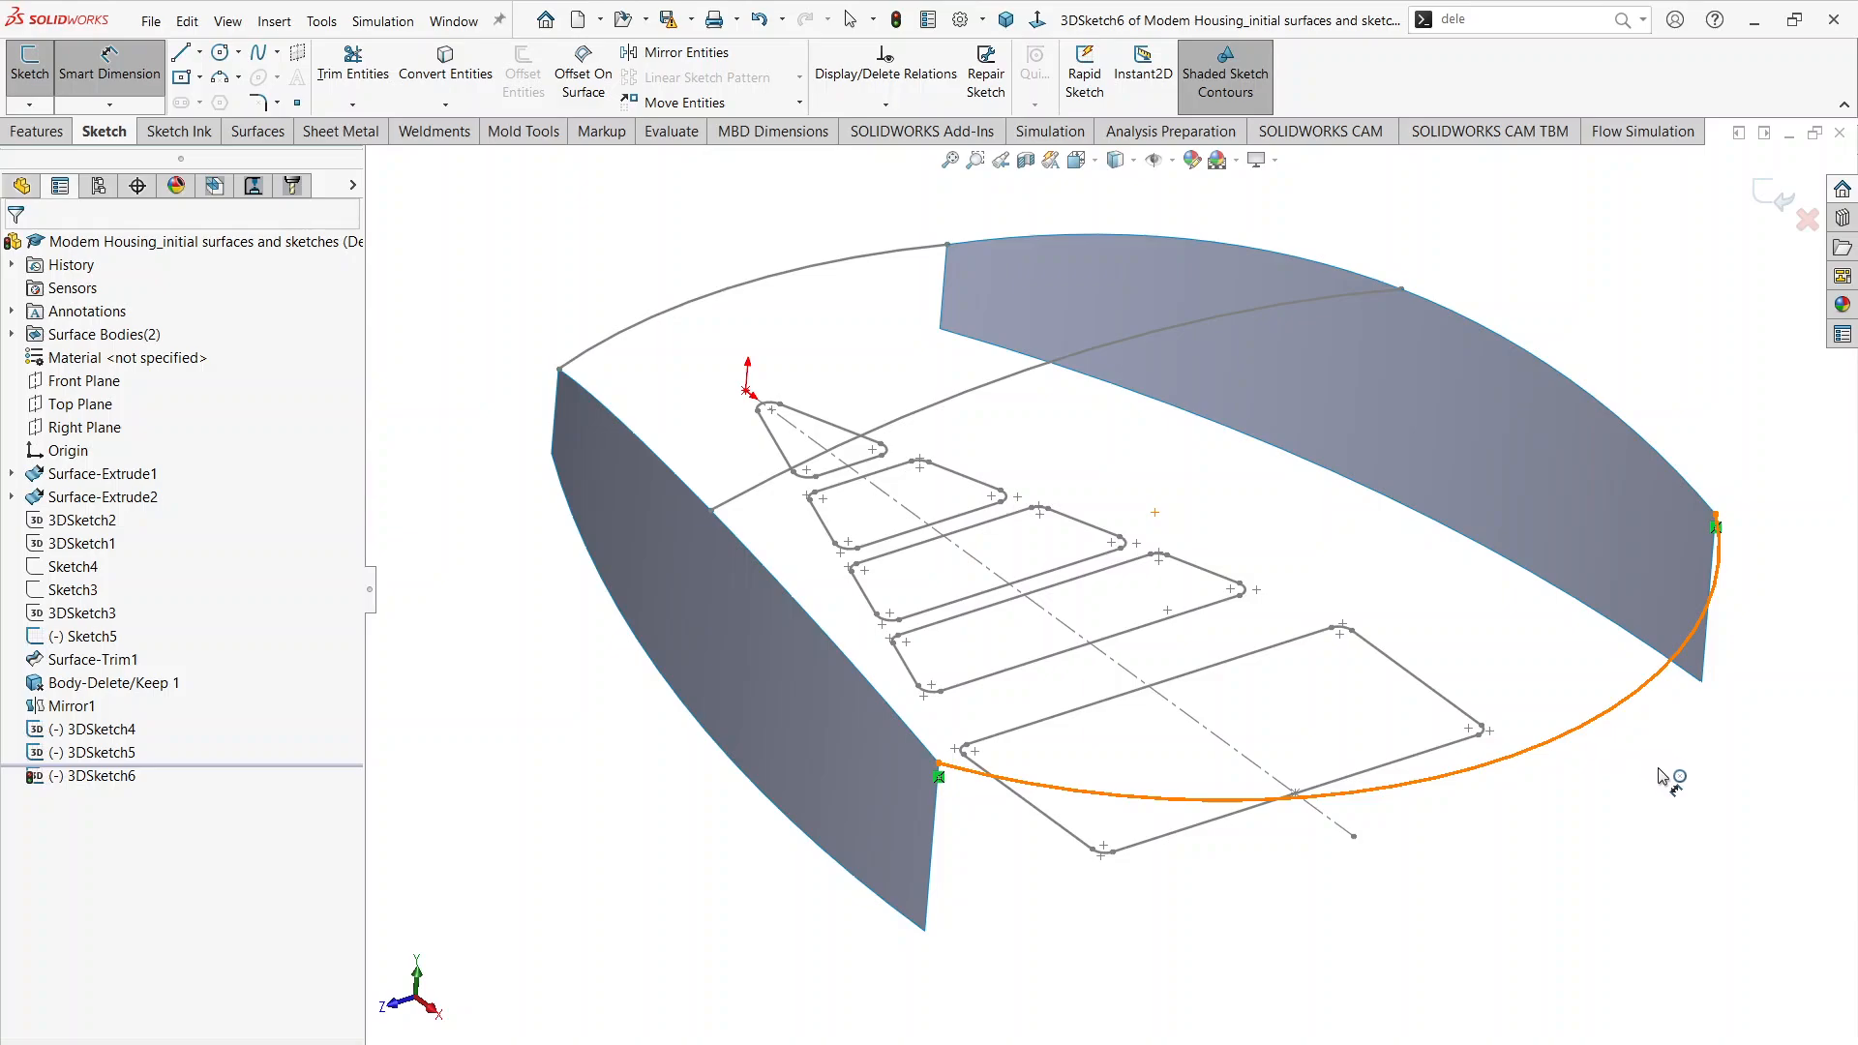
pyautogui.click(1596, 737)
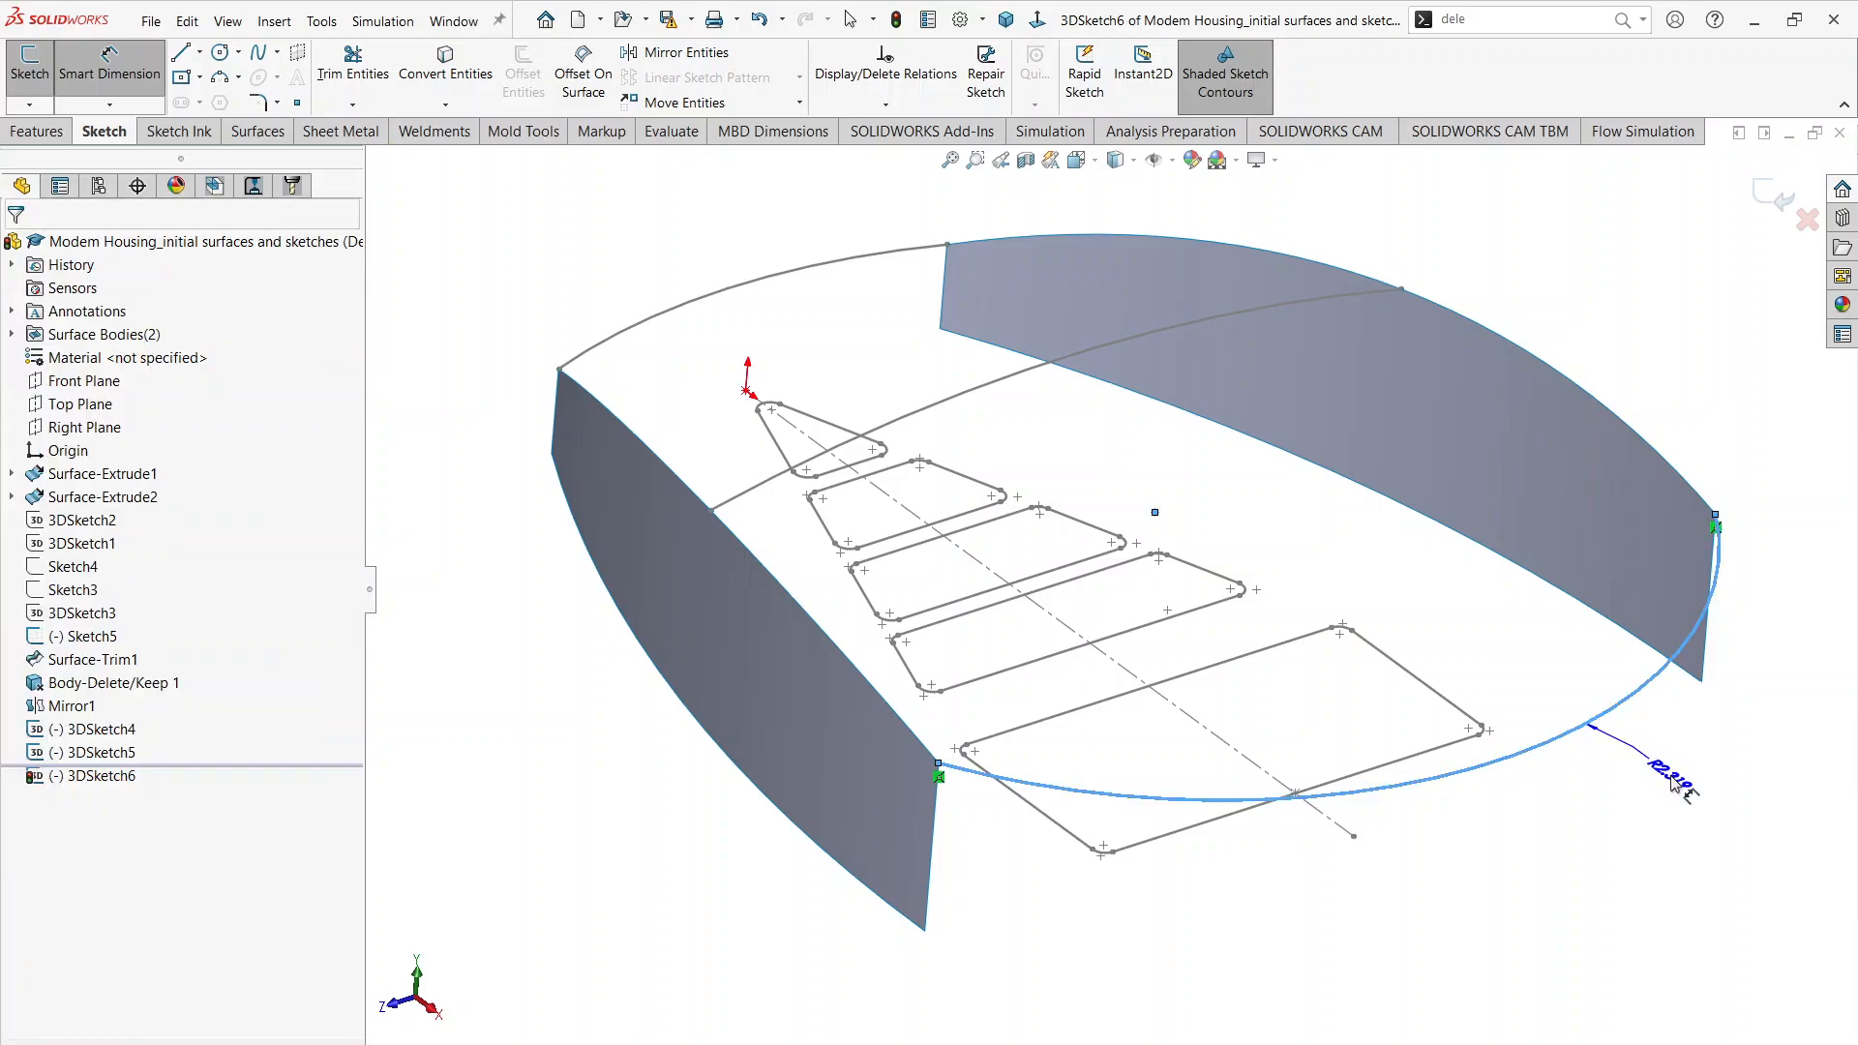
pyautogui.click(1671, 780)
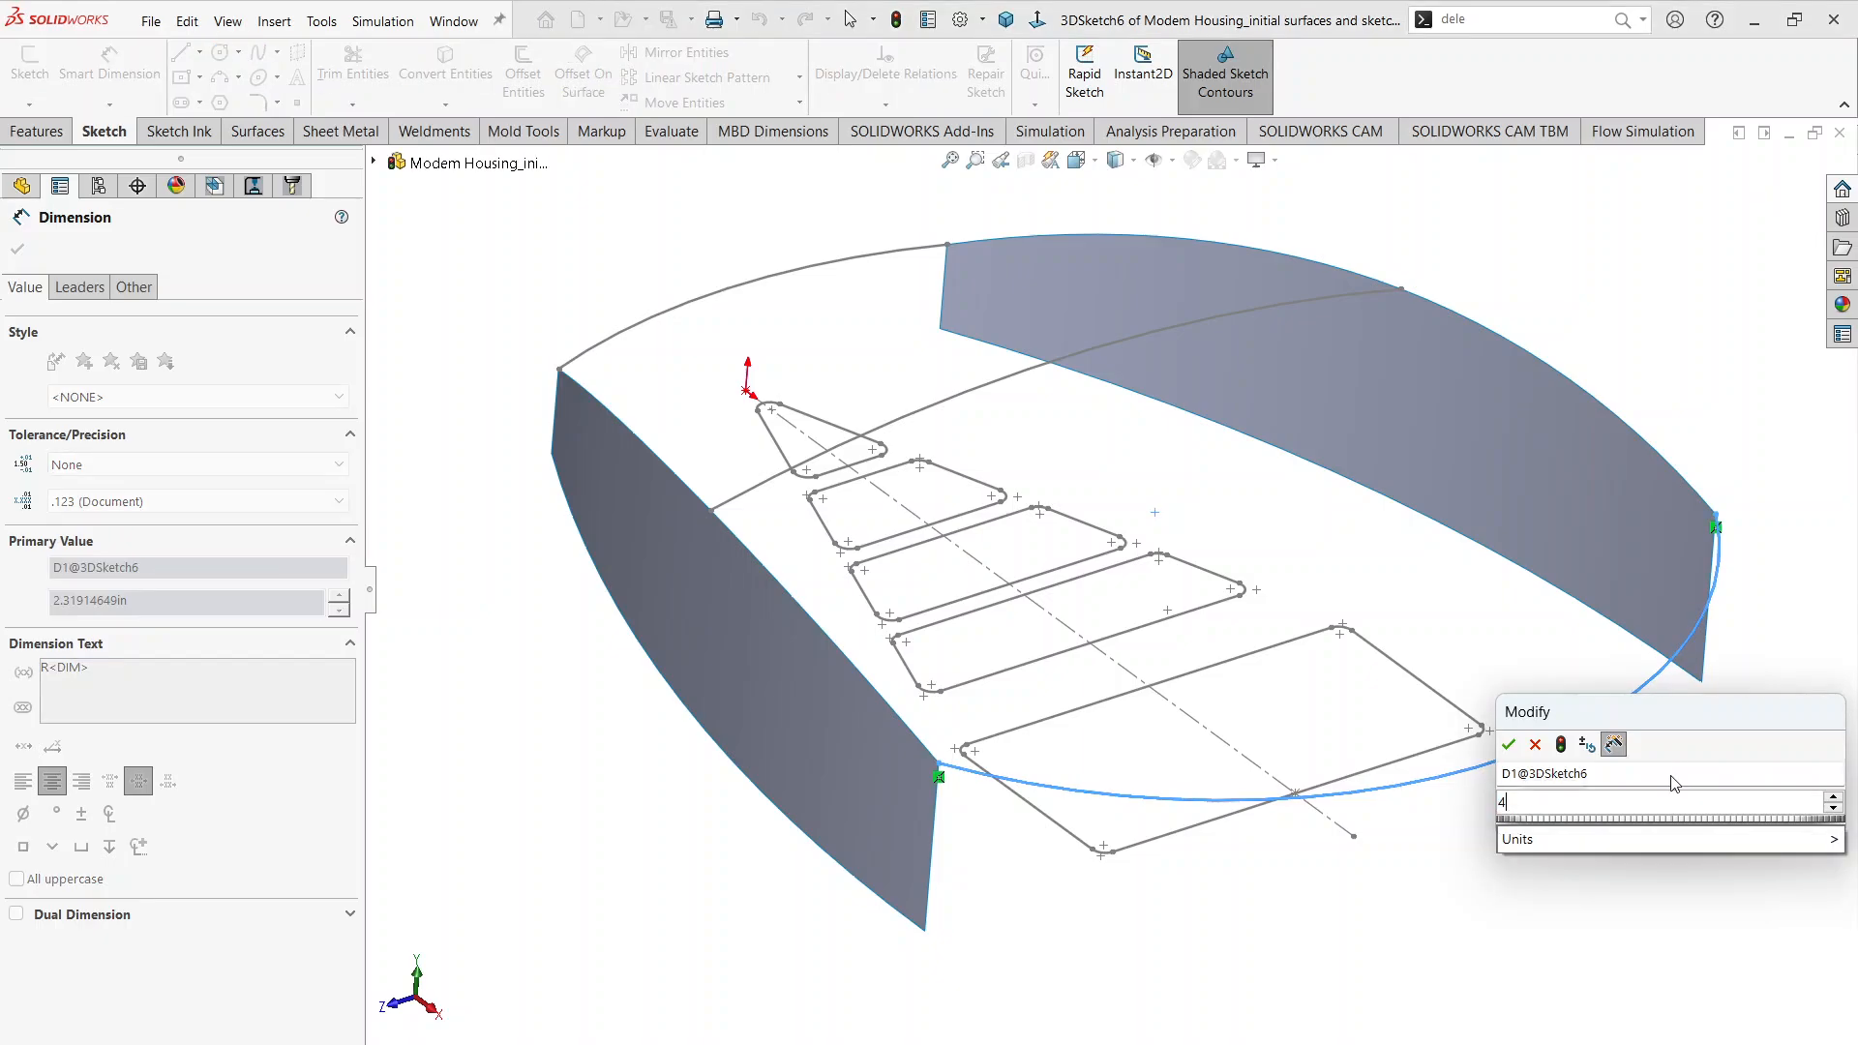
pyautogui.write('4')
pyautogui.press('Return')
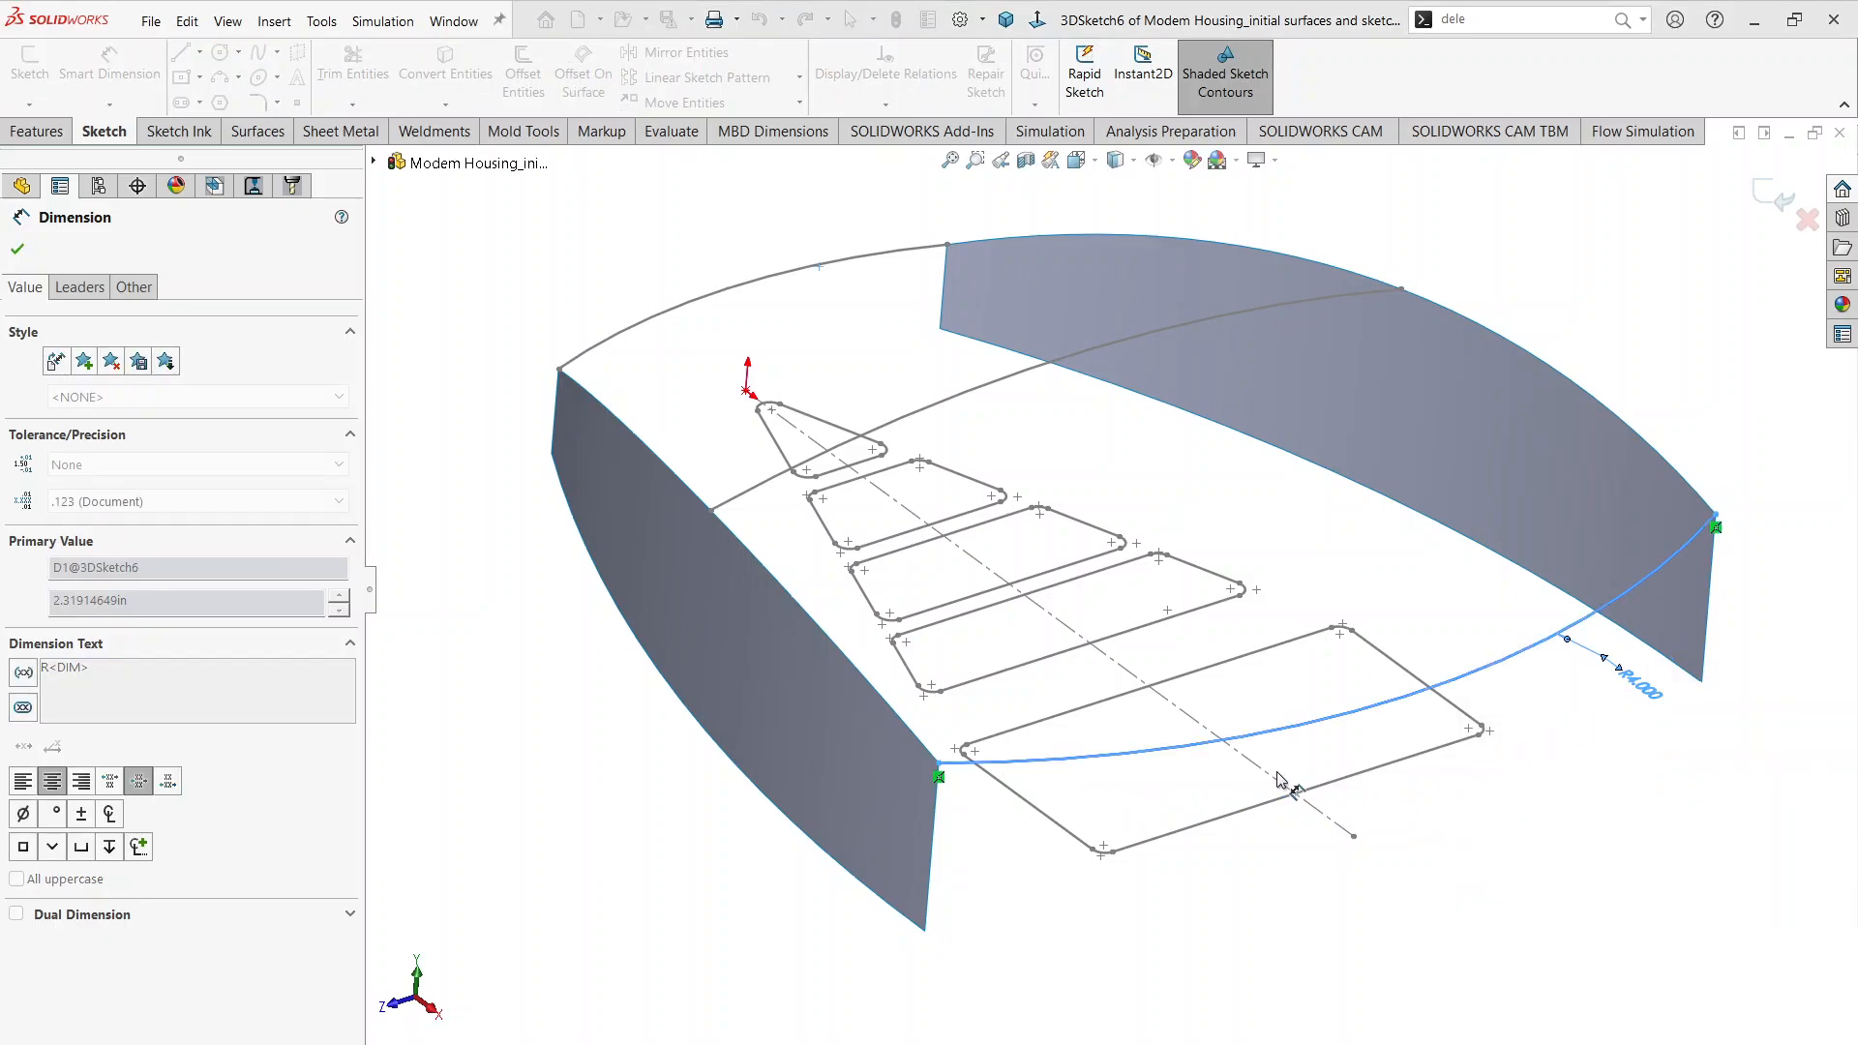
pyautogui.press('Escape')
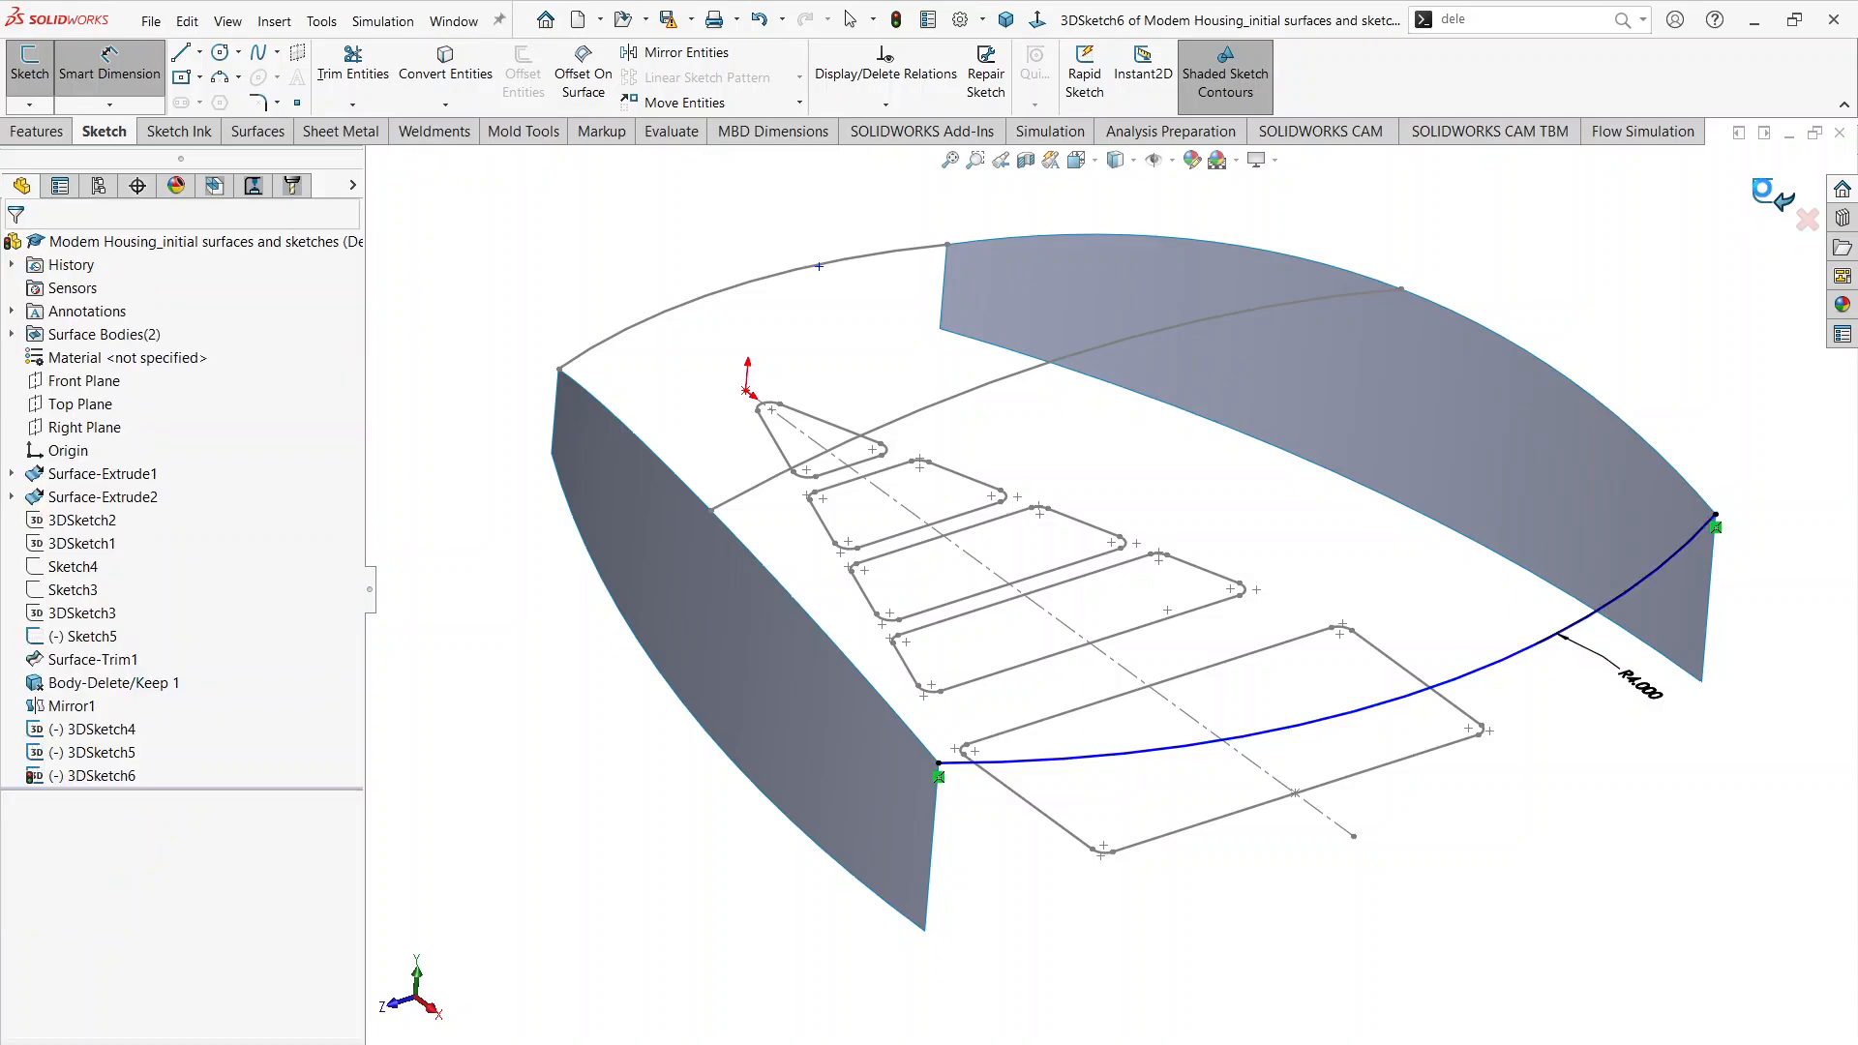
pyautogui.scroll(2, 1008, 590)
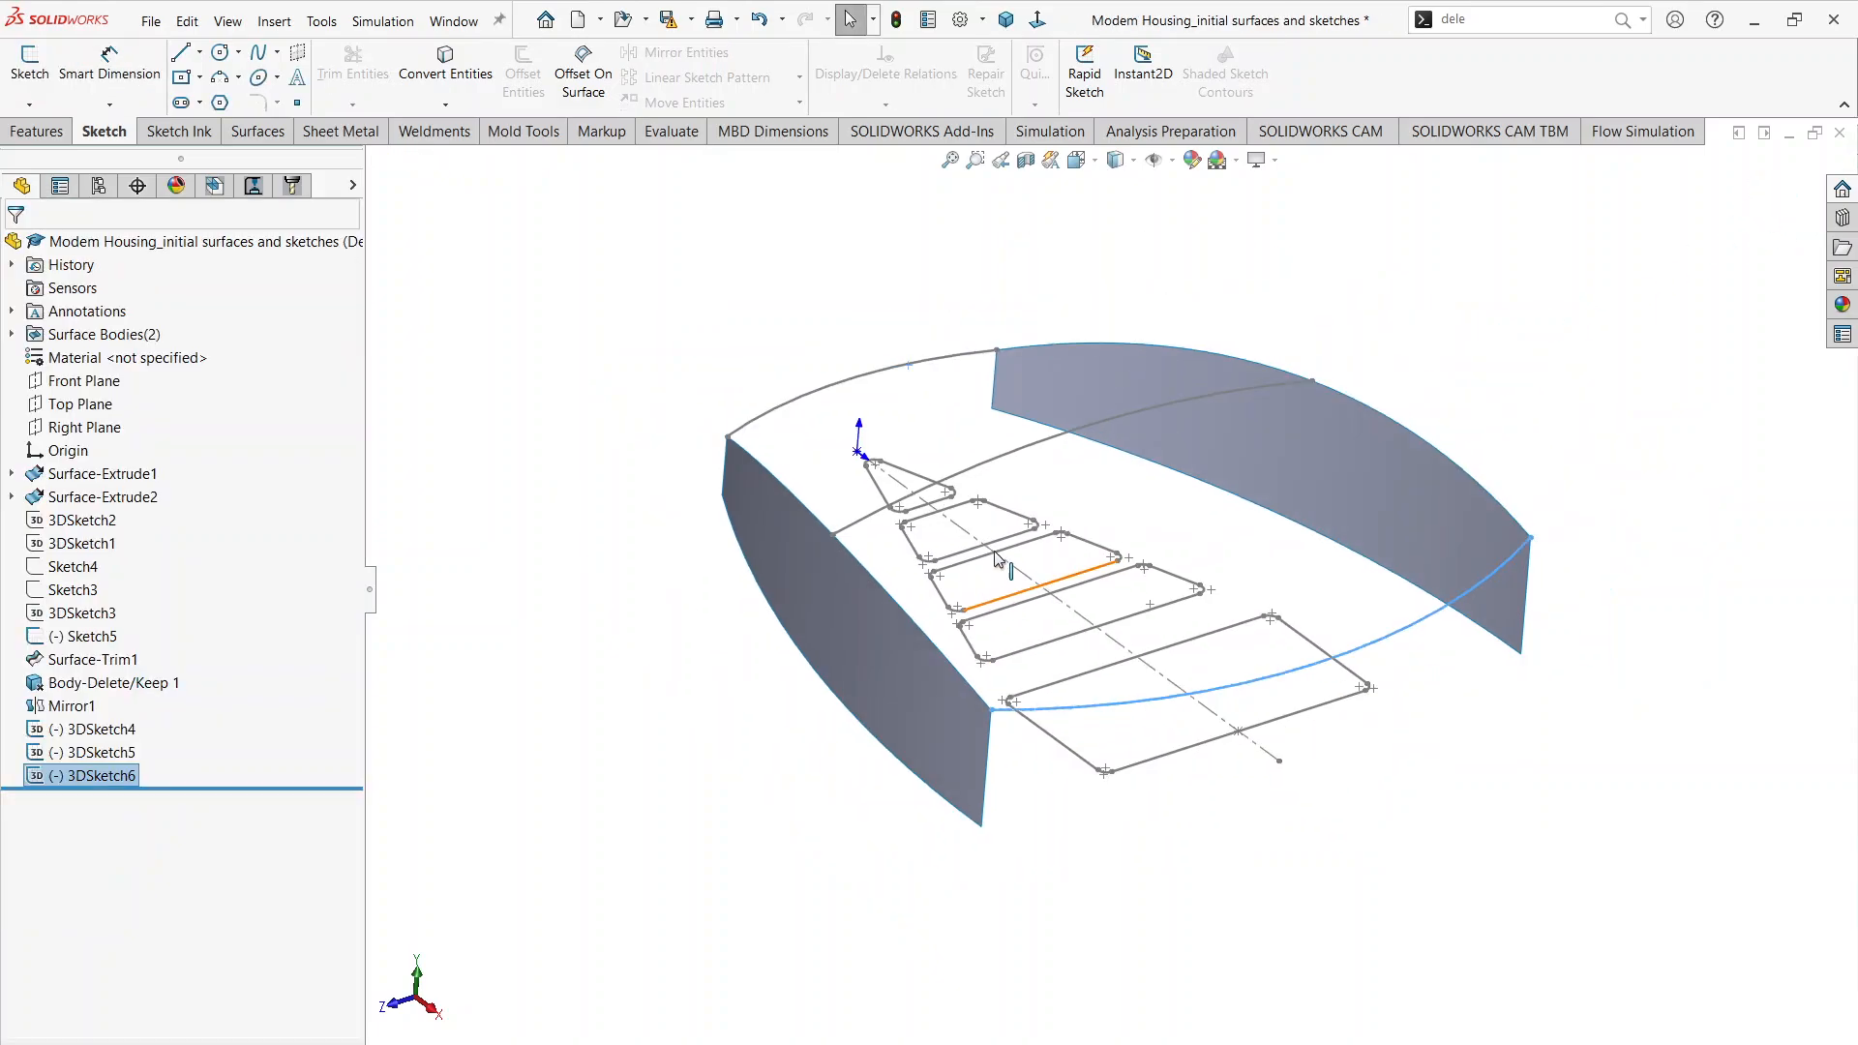
# Step: Start a Boundary Surface and replace its preselected curve with the three Top Profile arcs, ordered from the origin end, as Direction 1
pyautogui.moveTo(996, 552)
pyautogui.mouseDown(button='middle')
pyautogui.moveTo(1141, 517)
pyautogui.moveTo(1025, 542)
pyautogui.mouseUp(button='middle')
pyautogui.moveTo(1166, 504)
pyautogui.mouseDown(button='middle')
pyautogui.moveTo(1112, 485)
pyautogui.moveTo(1057, 539)
pyautogui.moveTo(1030, 505)
pyautogui.moveTo(1065, 502)
pyautogui.mouseUp(button='middle')
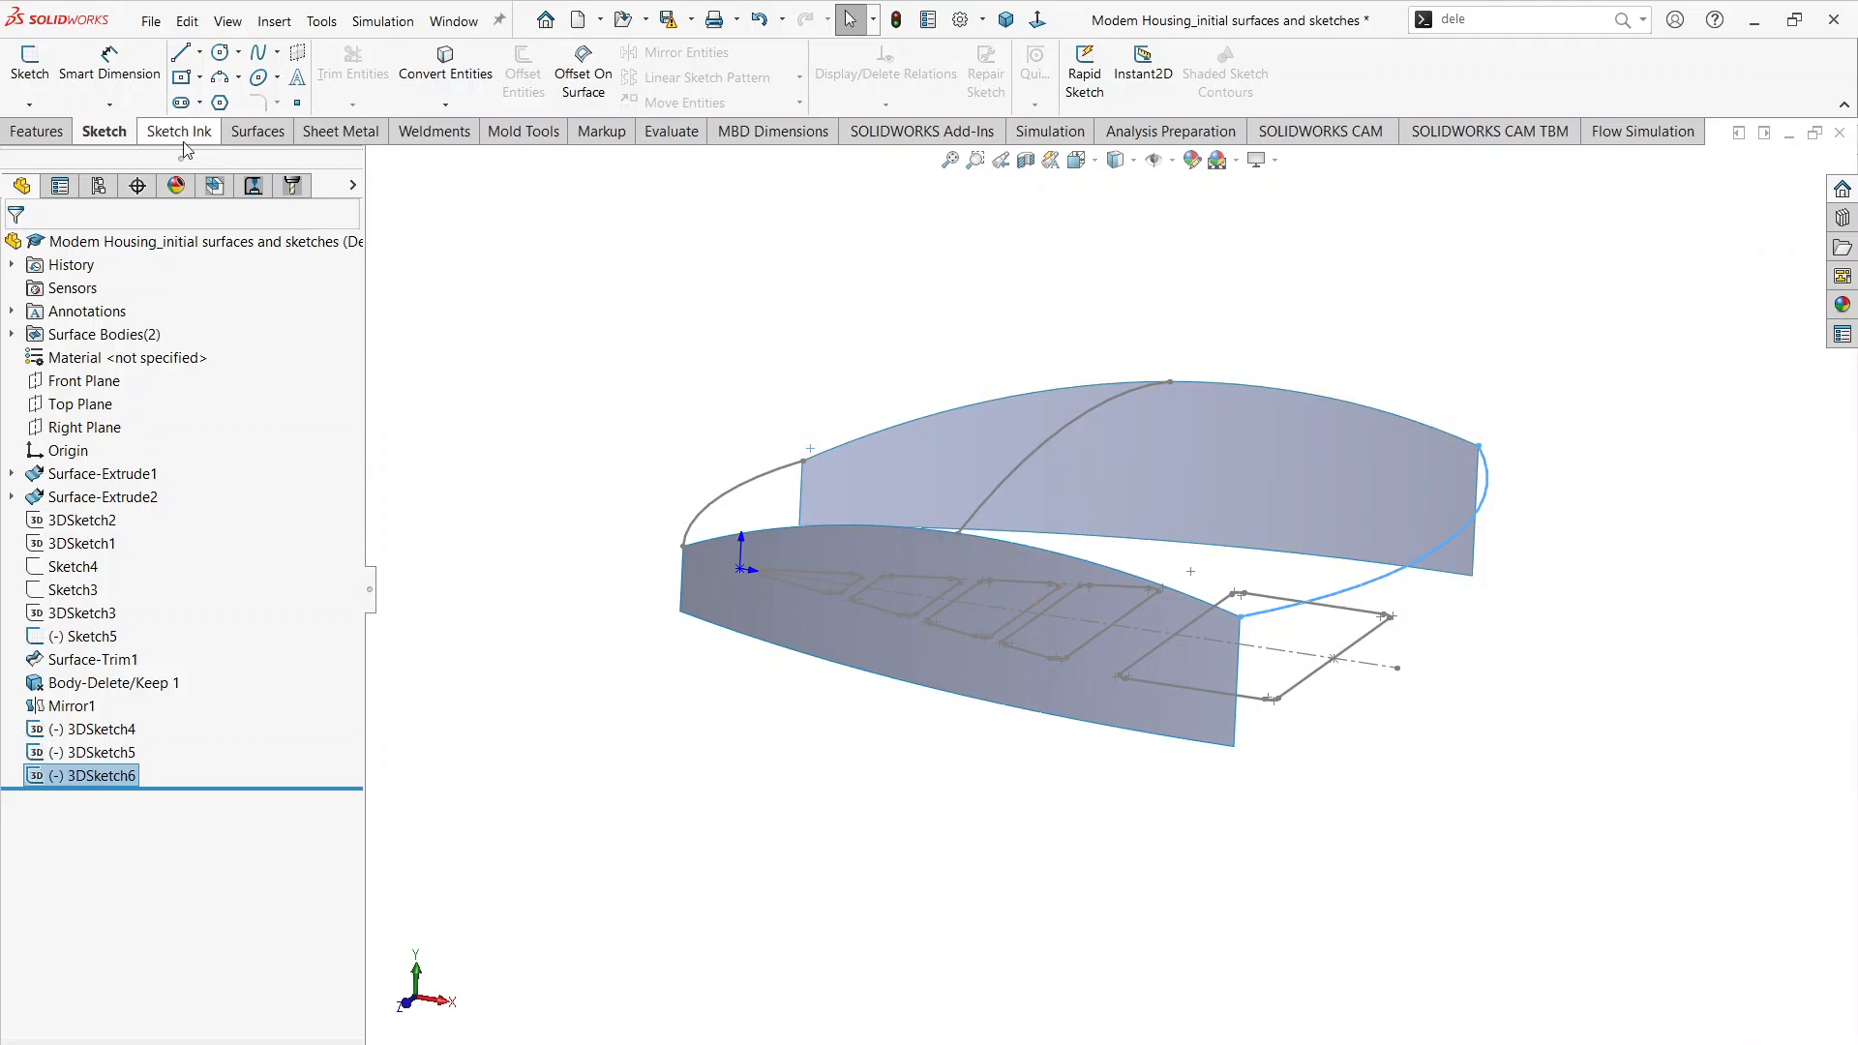
pyautogui.click(258, 133)
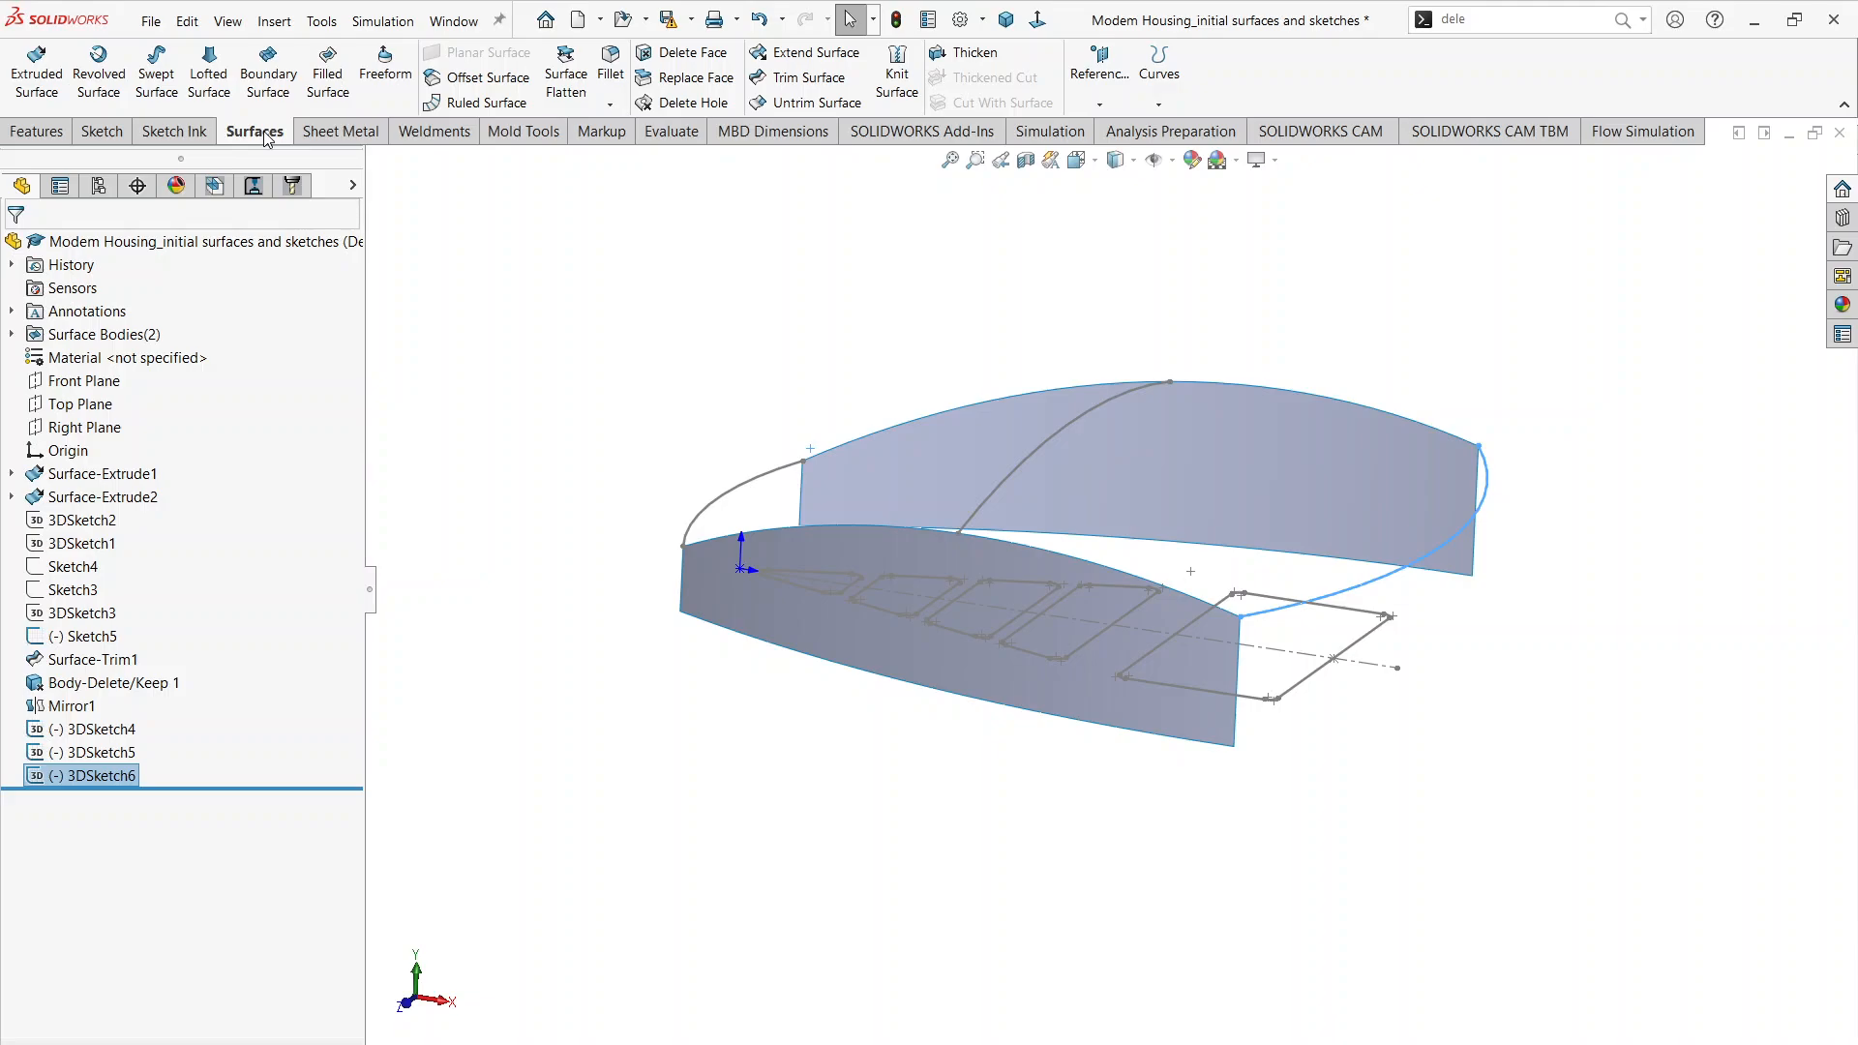
pyautogui.click(263, 72)
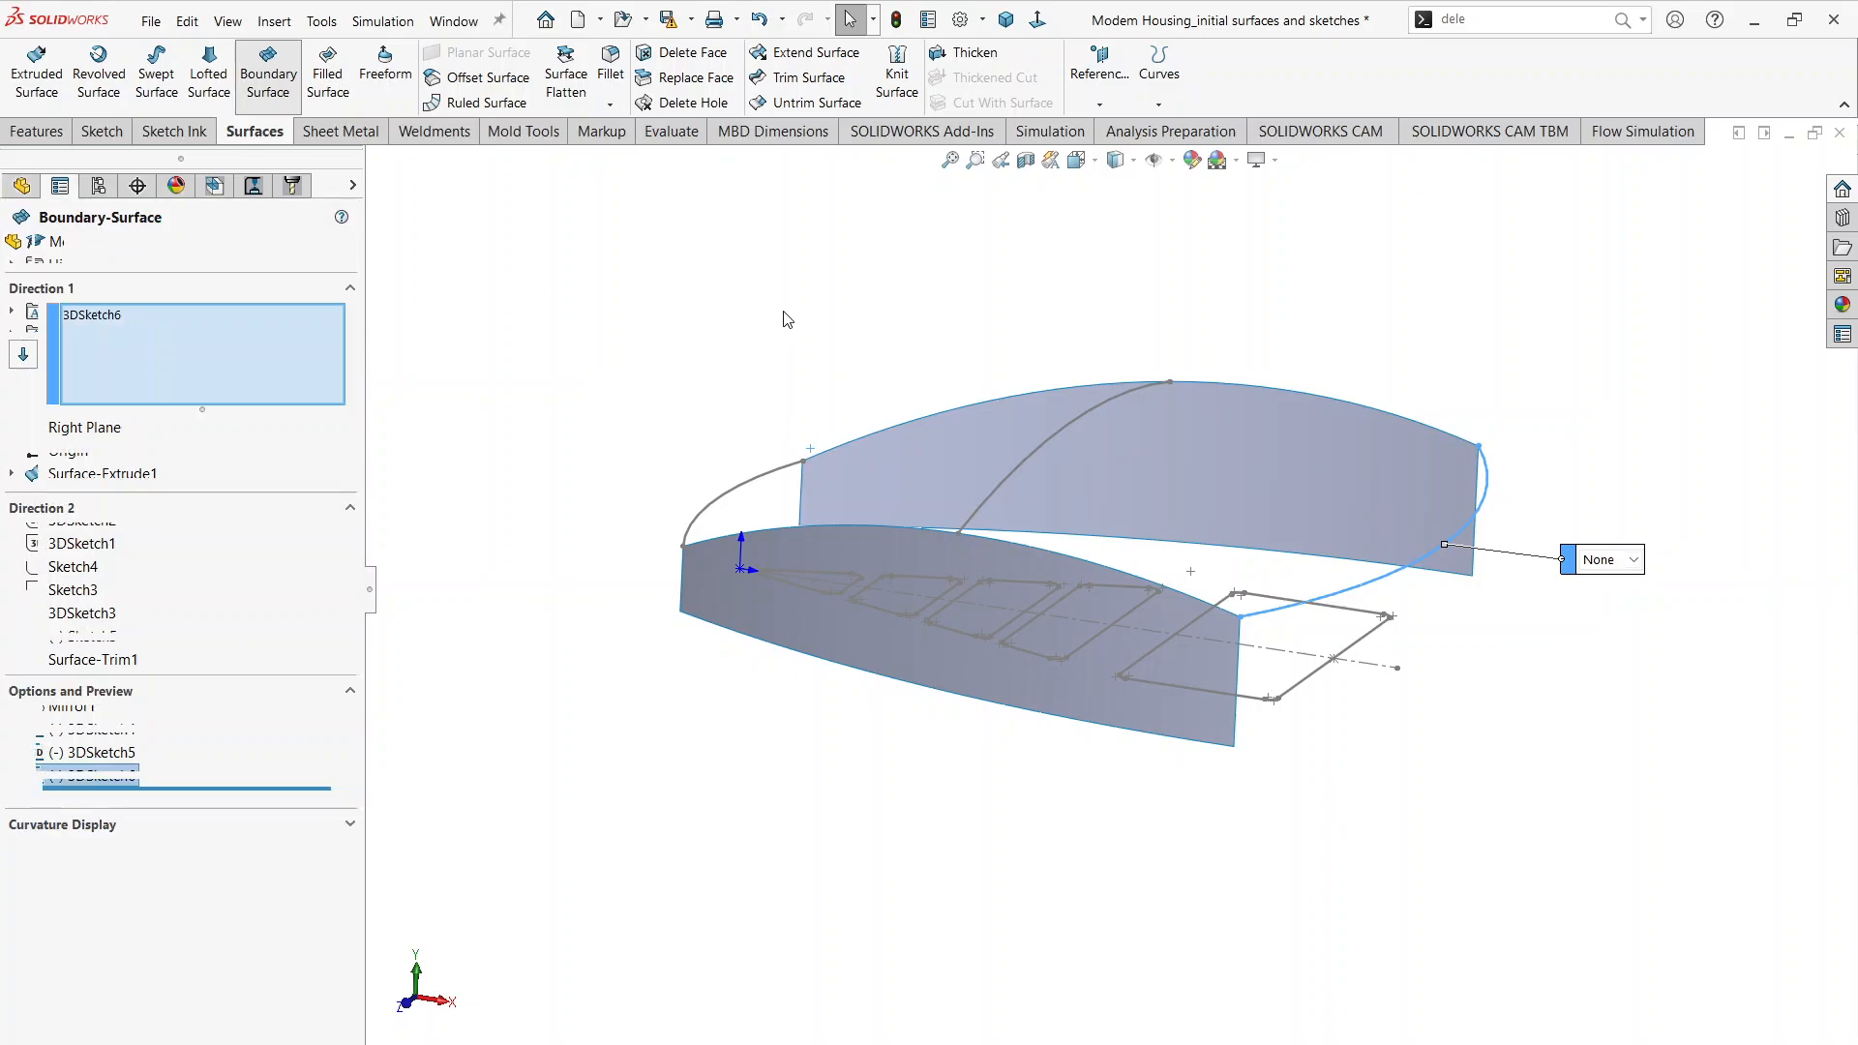
pyautogui.rightClick(227, 364)
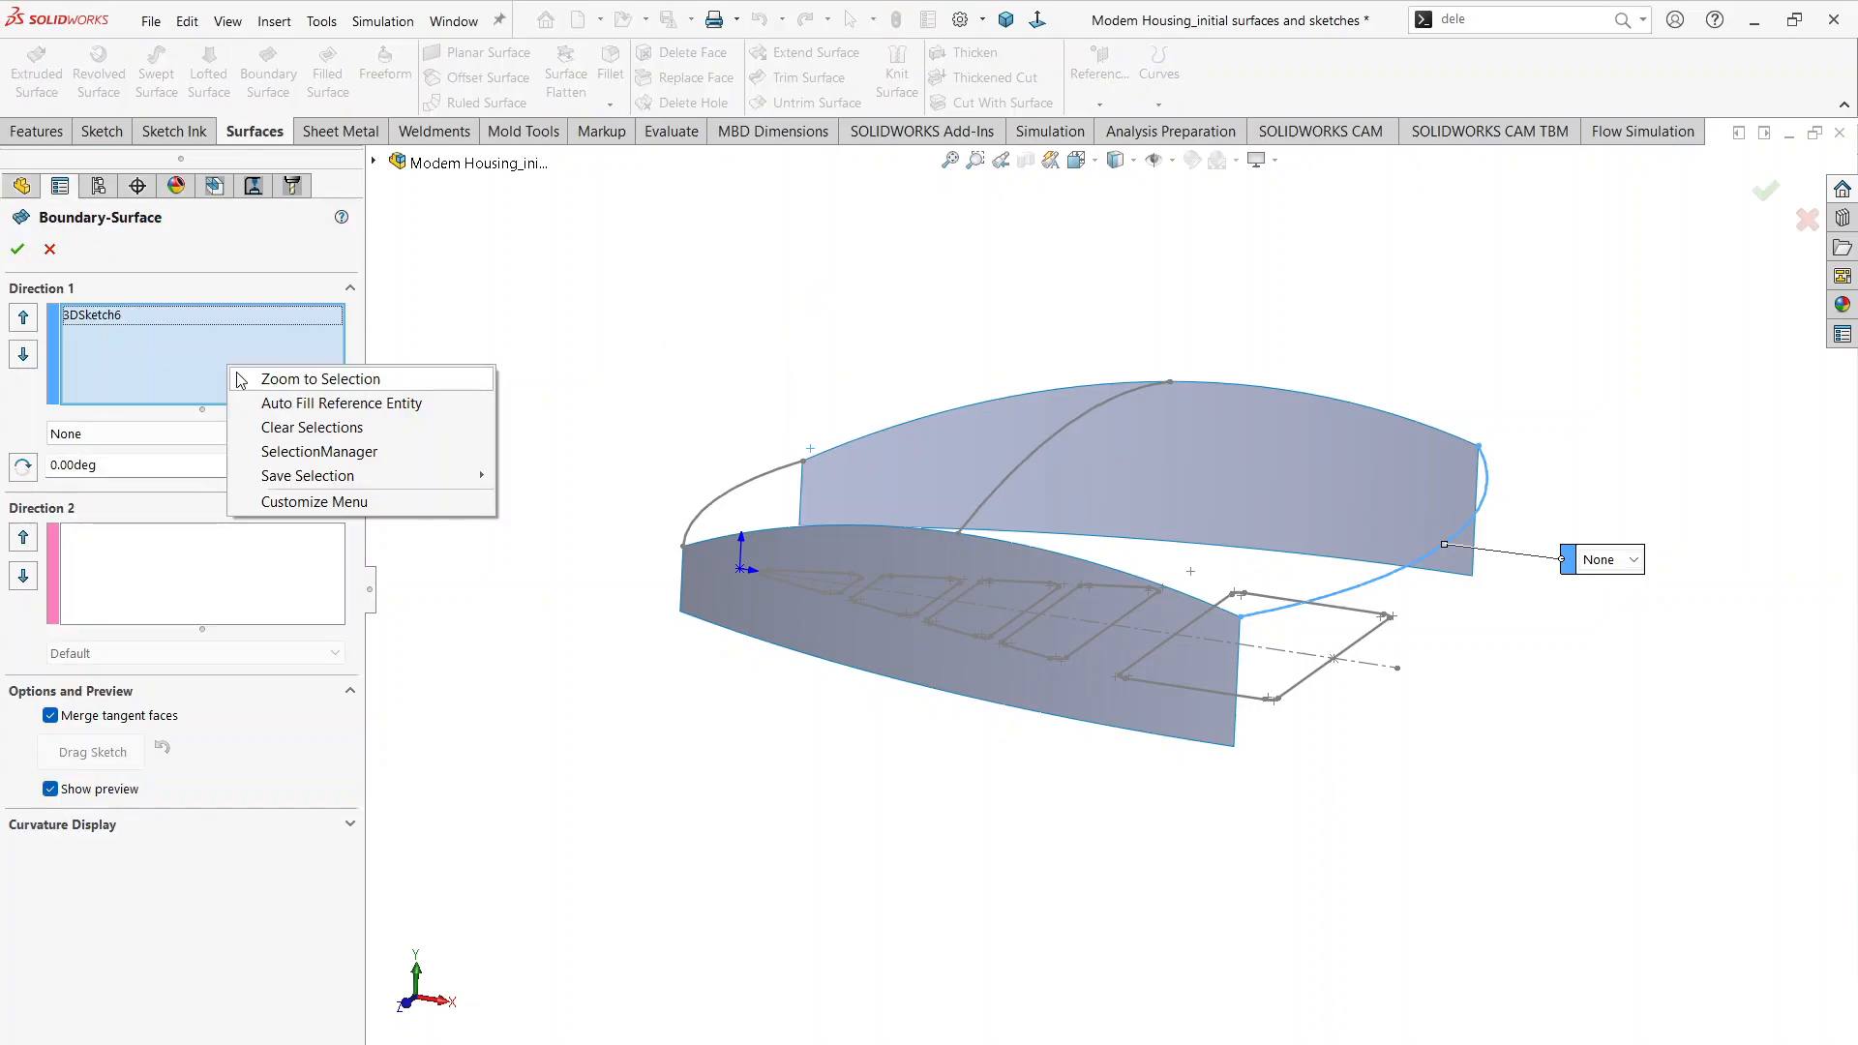
pyautogui.click(306, 428)
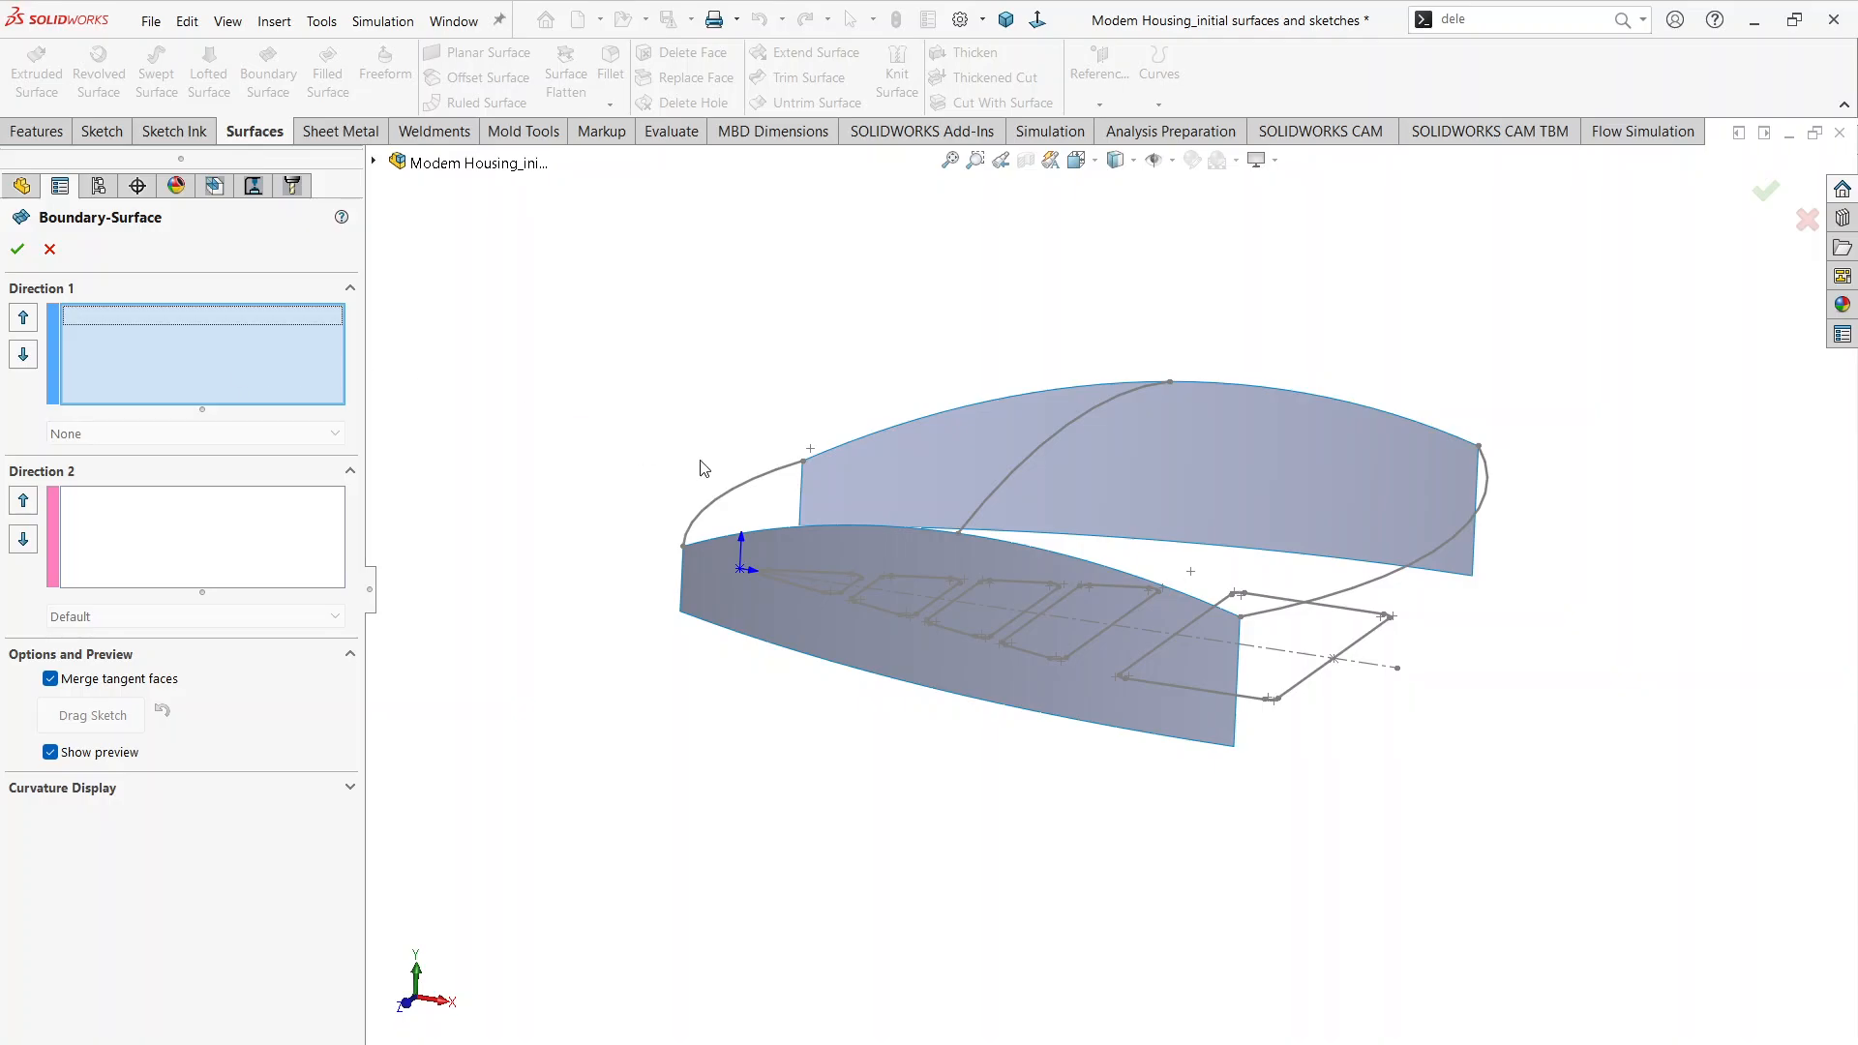
pyautogui.click(717, 495)
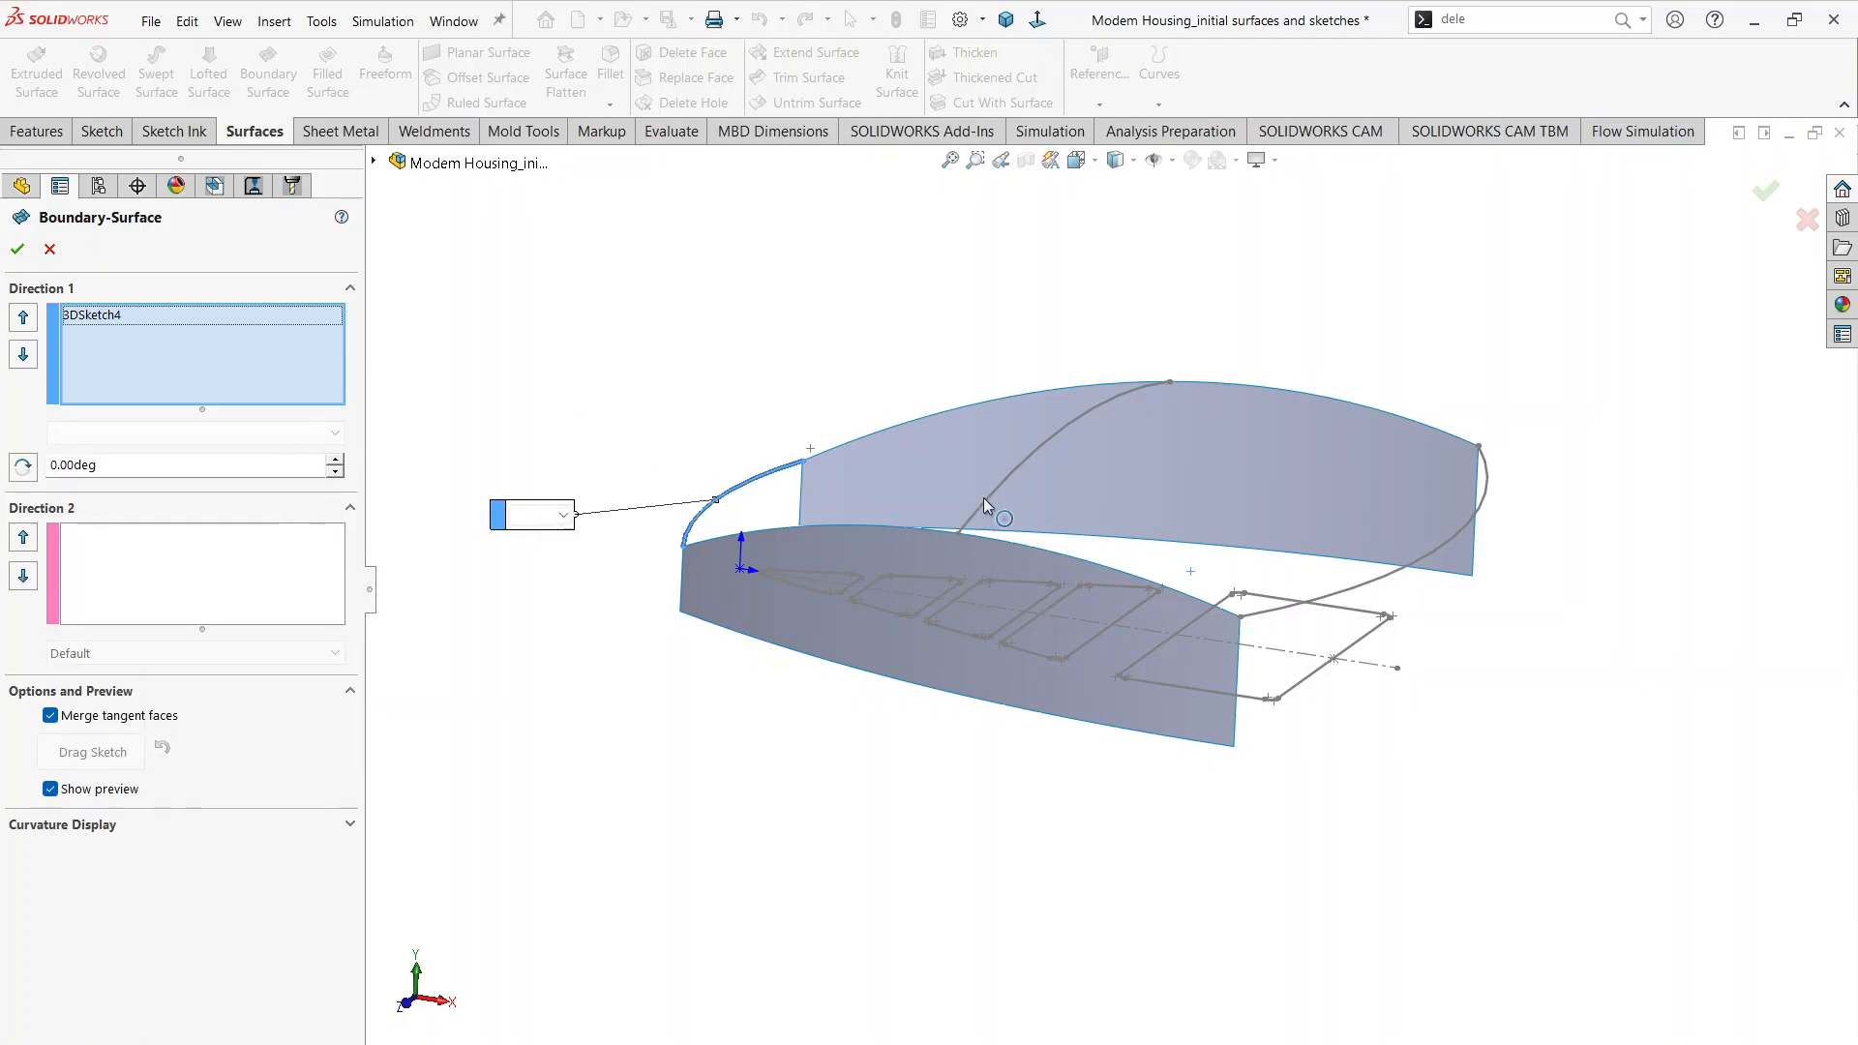
pyautogui.click(1014, 473)
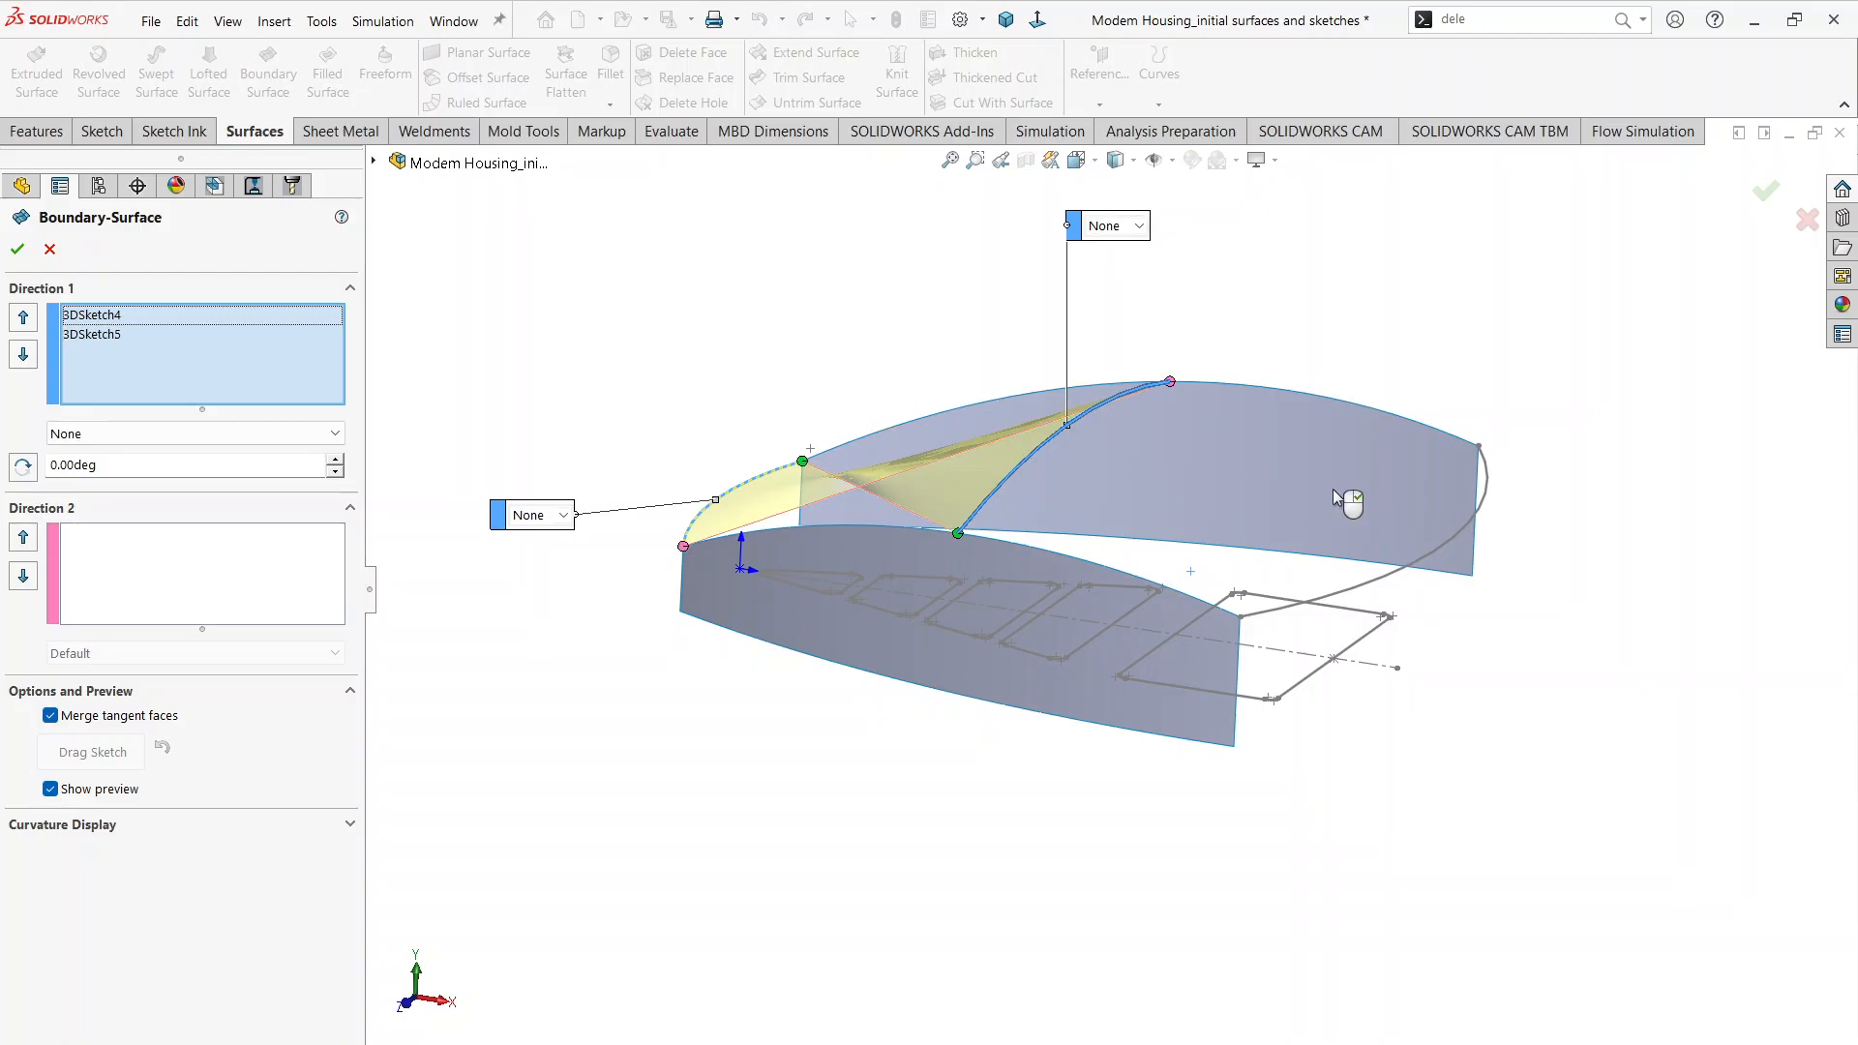
pyautogui.click(1374, 589)
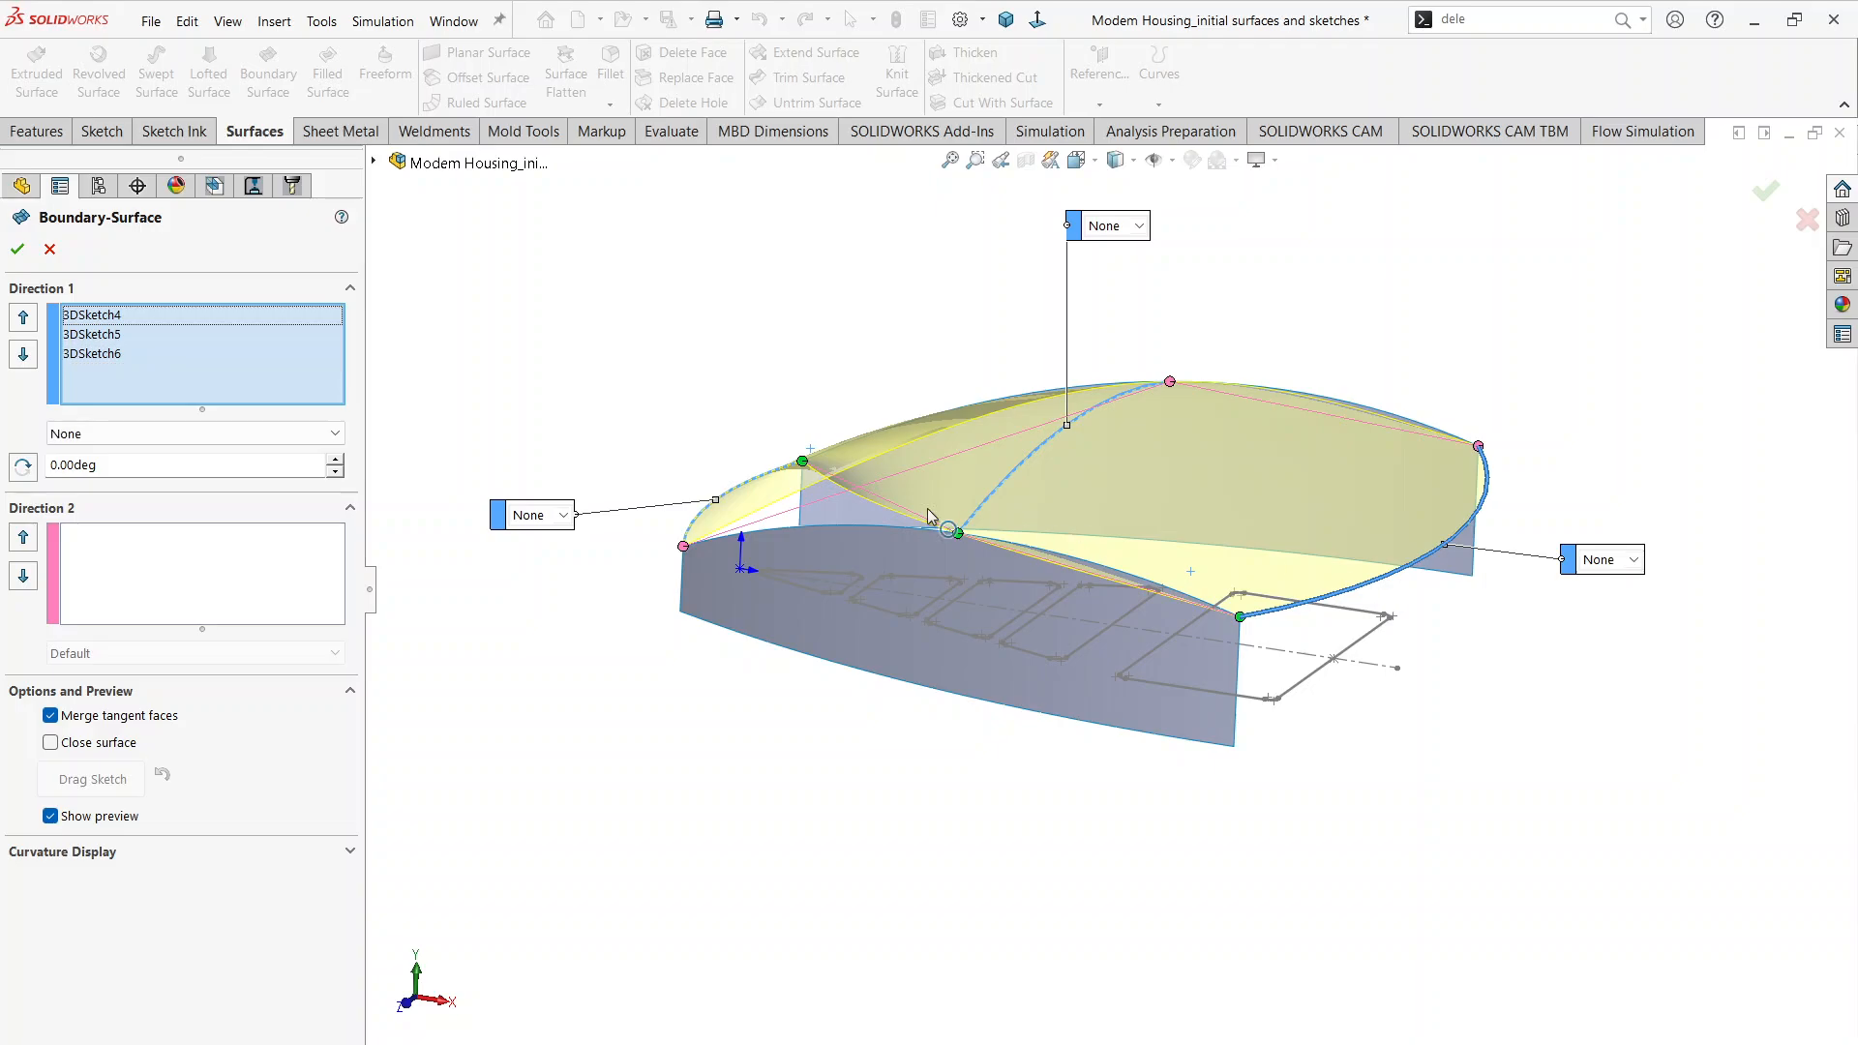
# Step: Add the upper edges of both side surfaces as Direction 2 curves and create the boundary surface
pyautogui.moveTo(740, 527); pyautogui.dragTo(289, 549, button='middle')
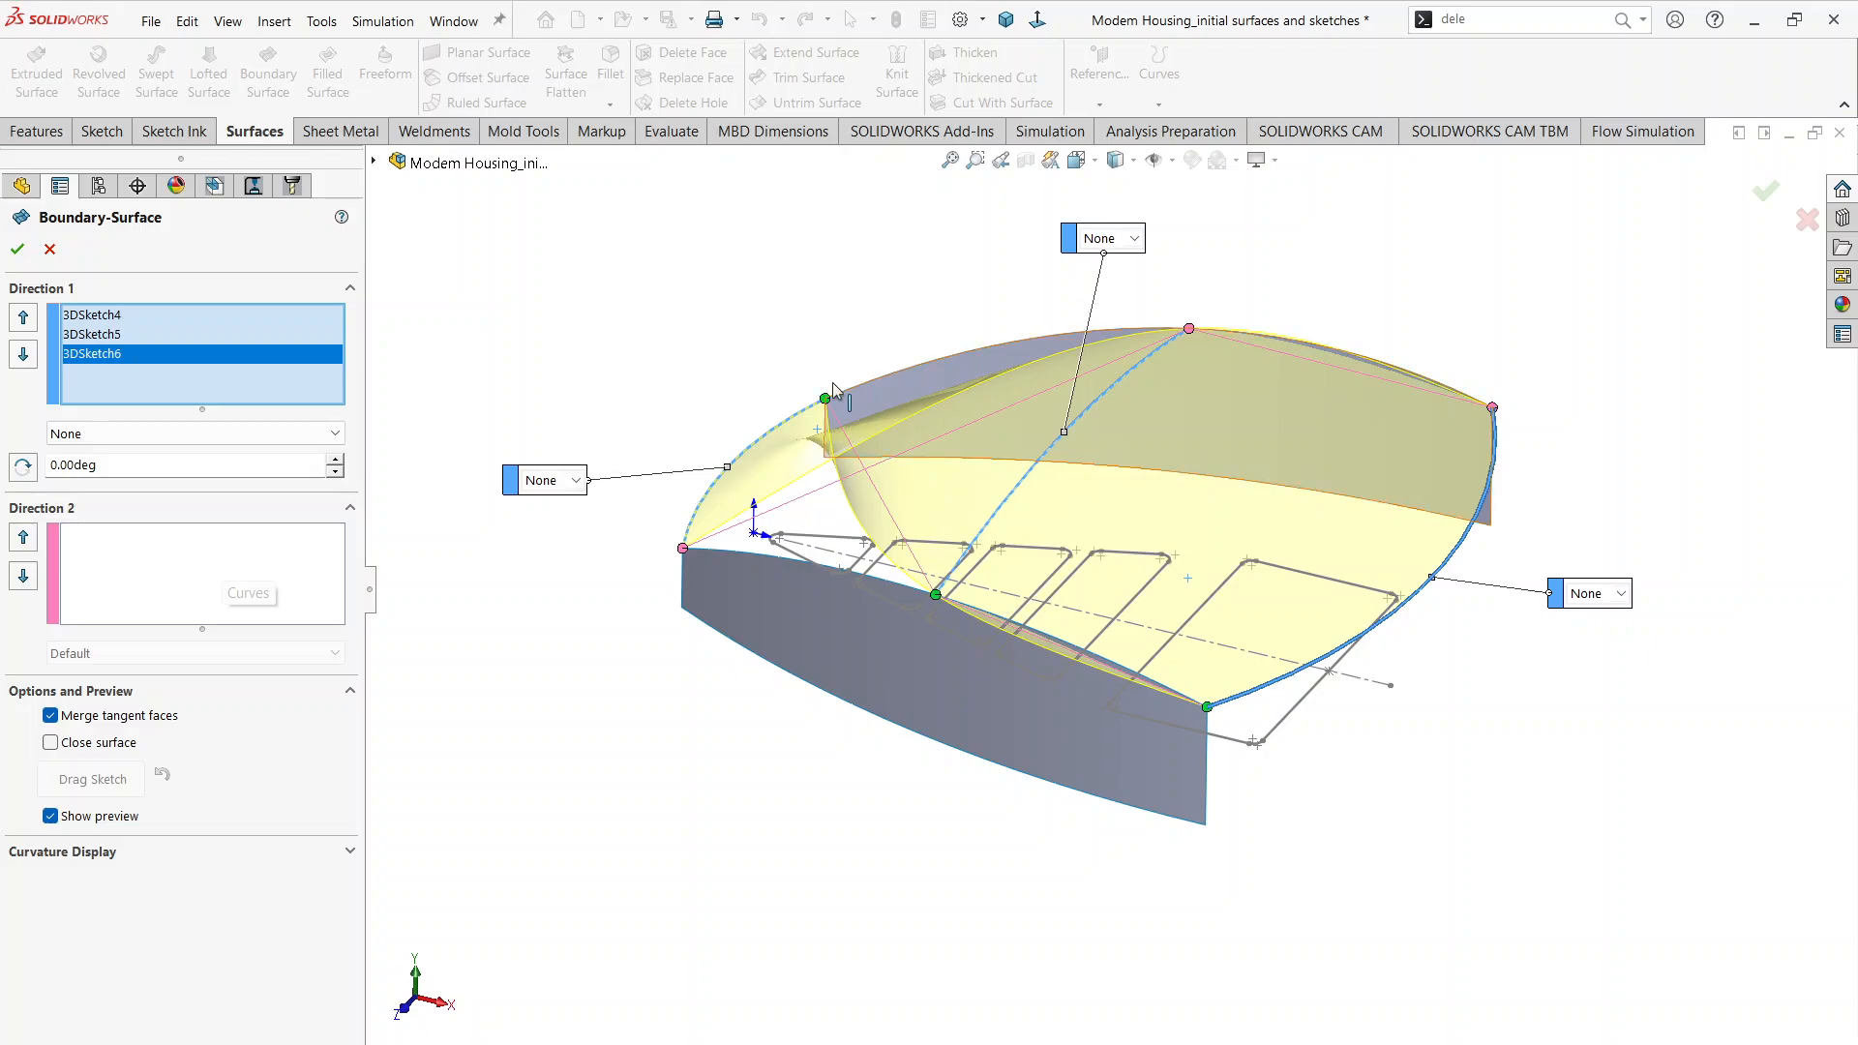
pyautogui.click(169, 551)
pyautogui.scroll(1, 718, 639)
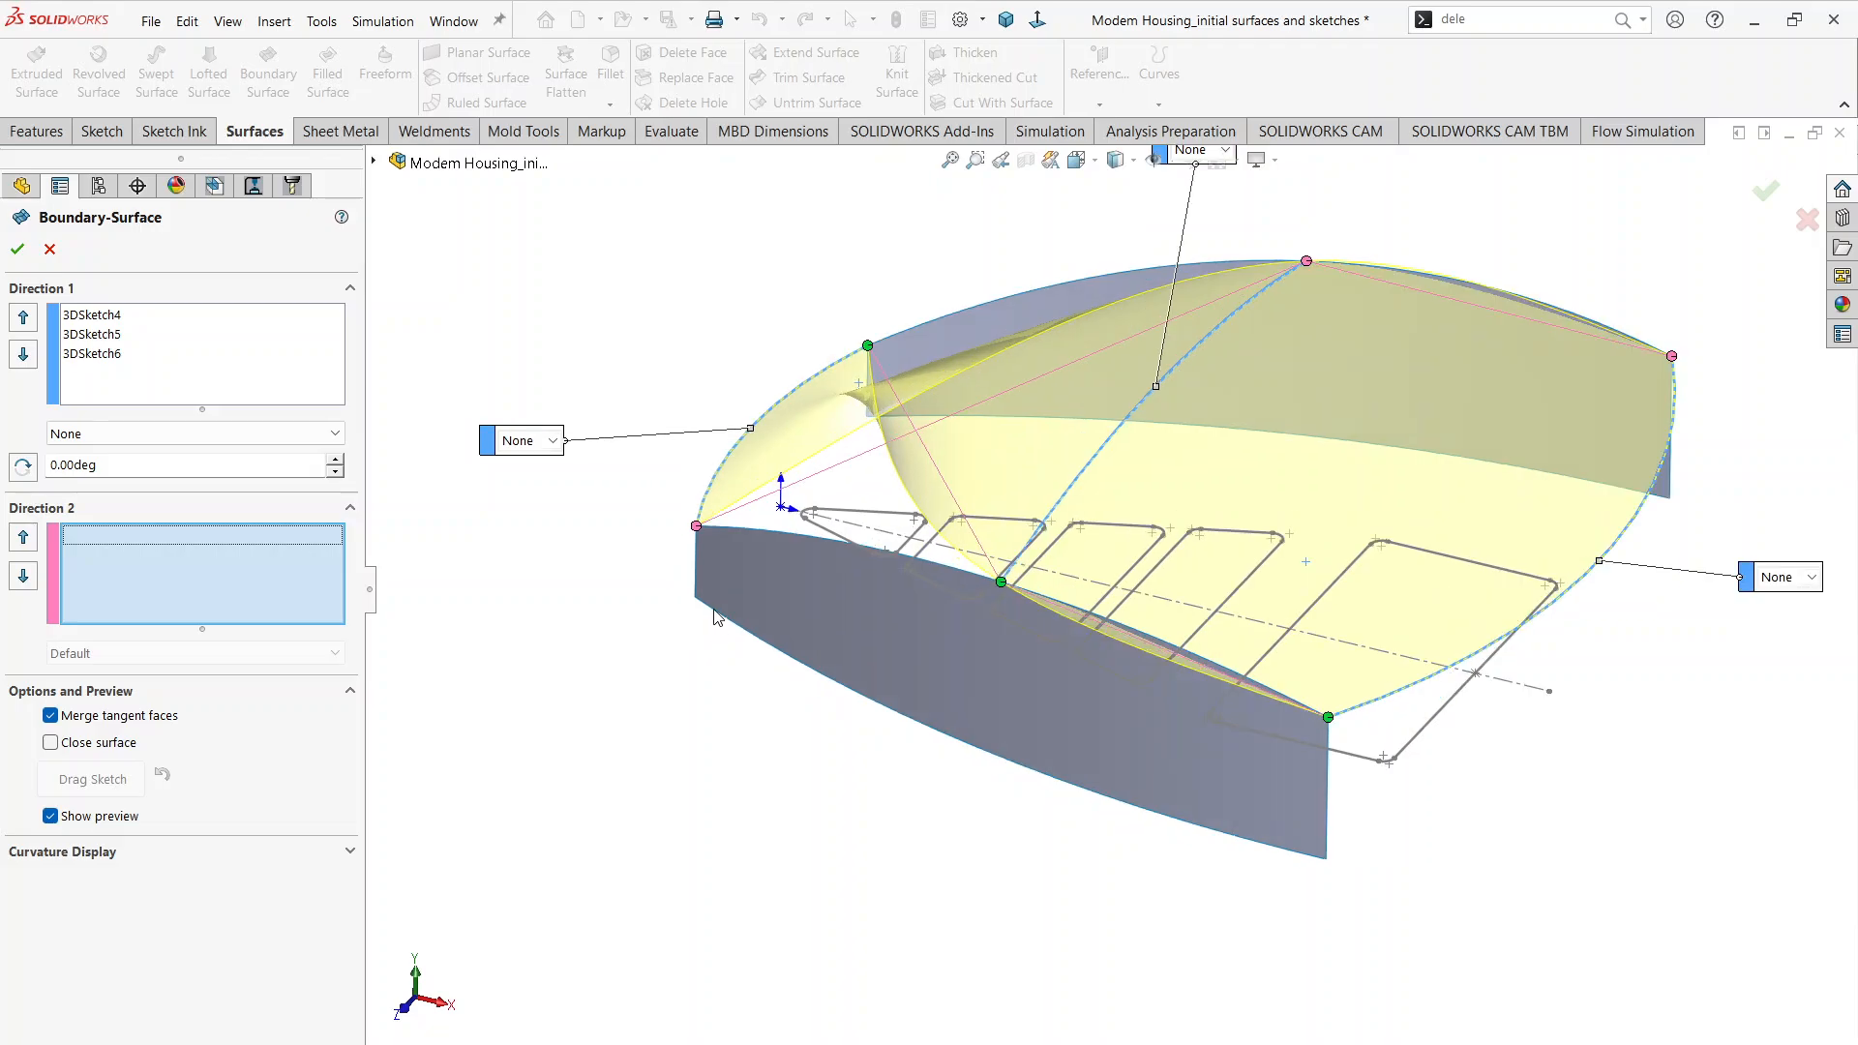
pyautogui.click(765, 530)
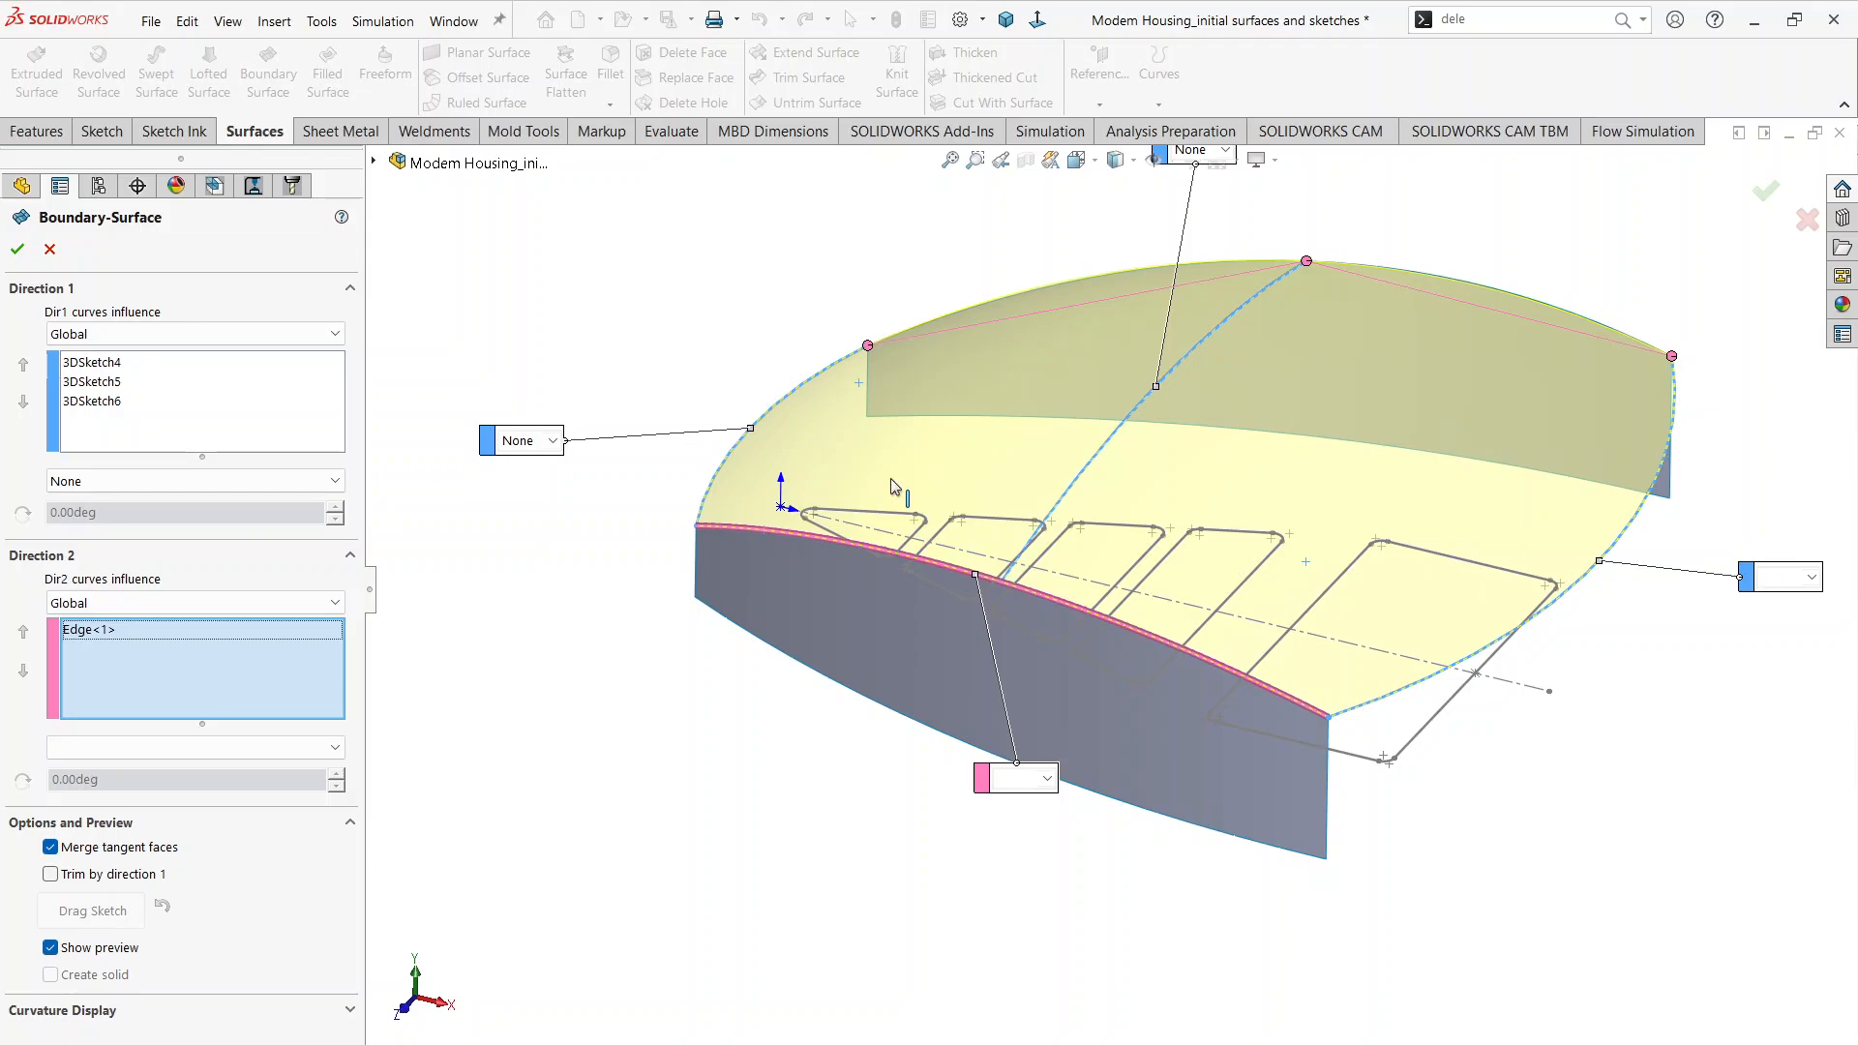
pyautogui.scroll(3, 1576, 326)
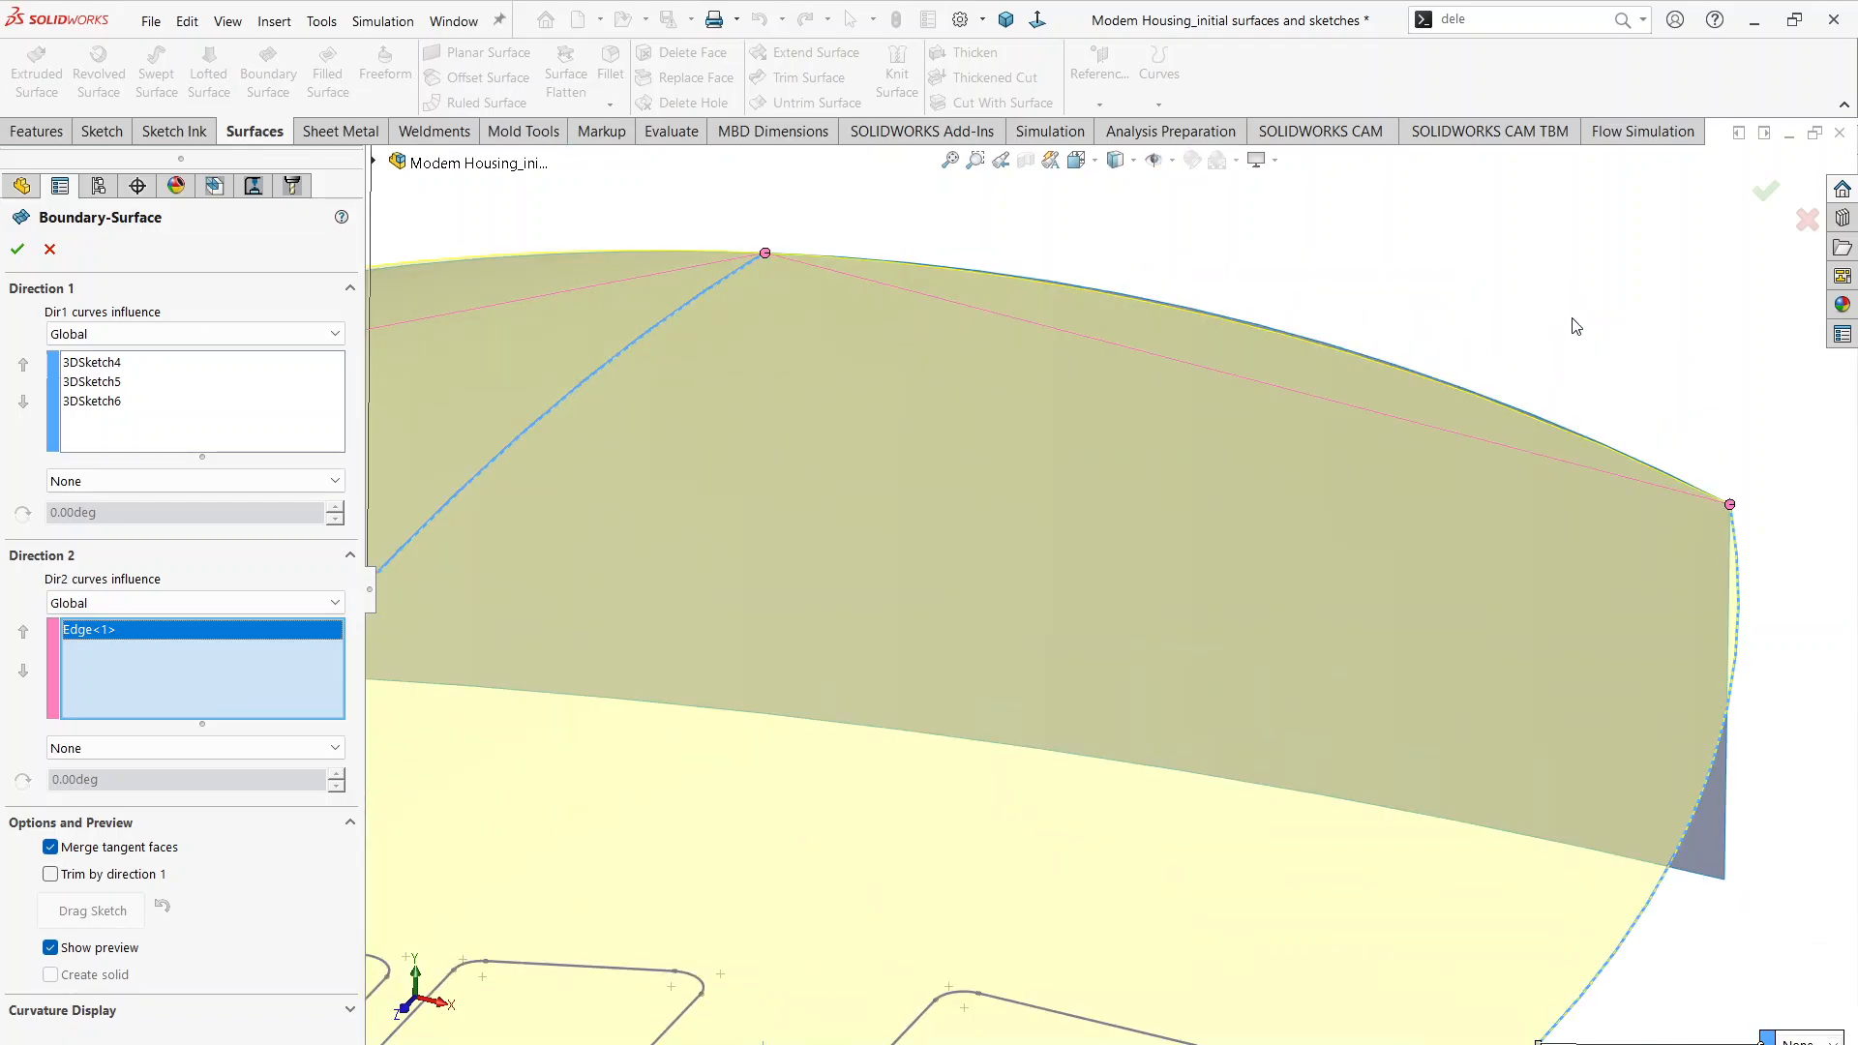
pyautogui.click(1467, 390)
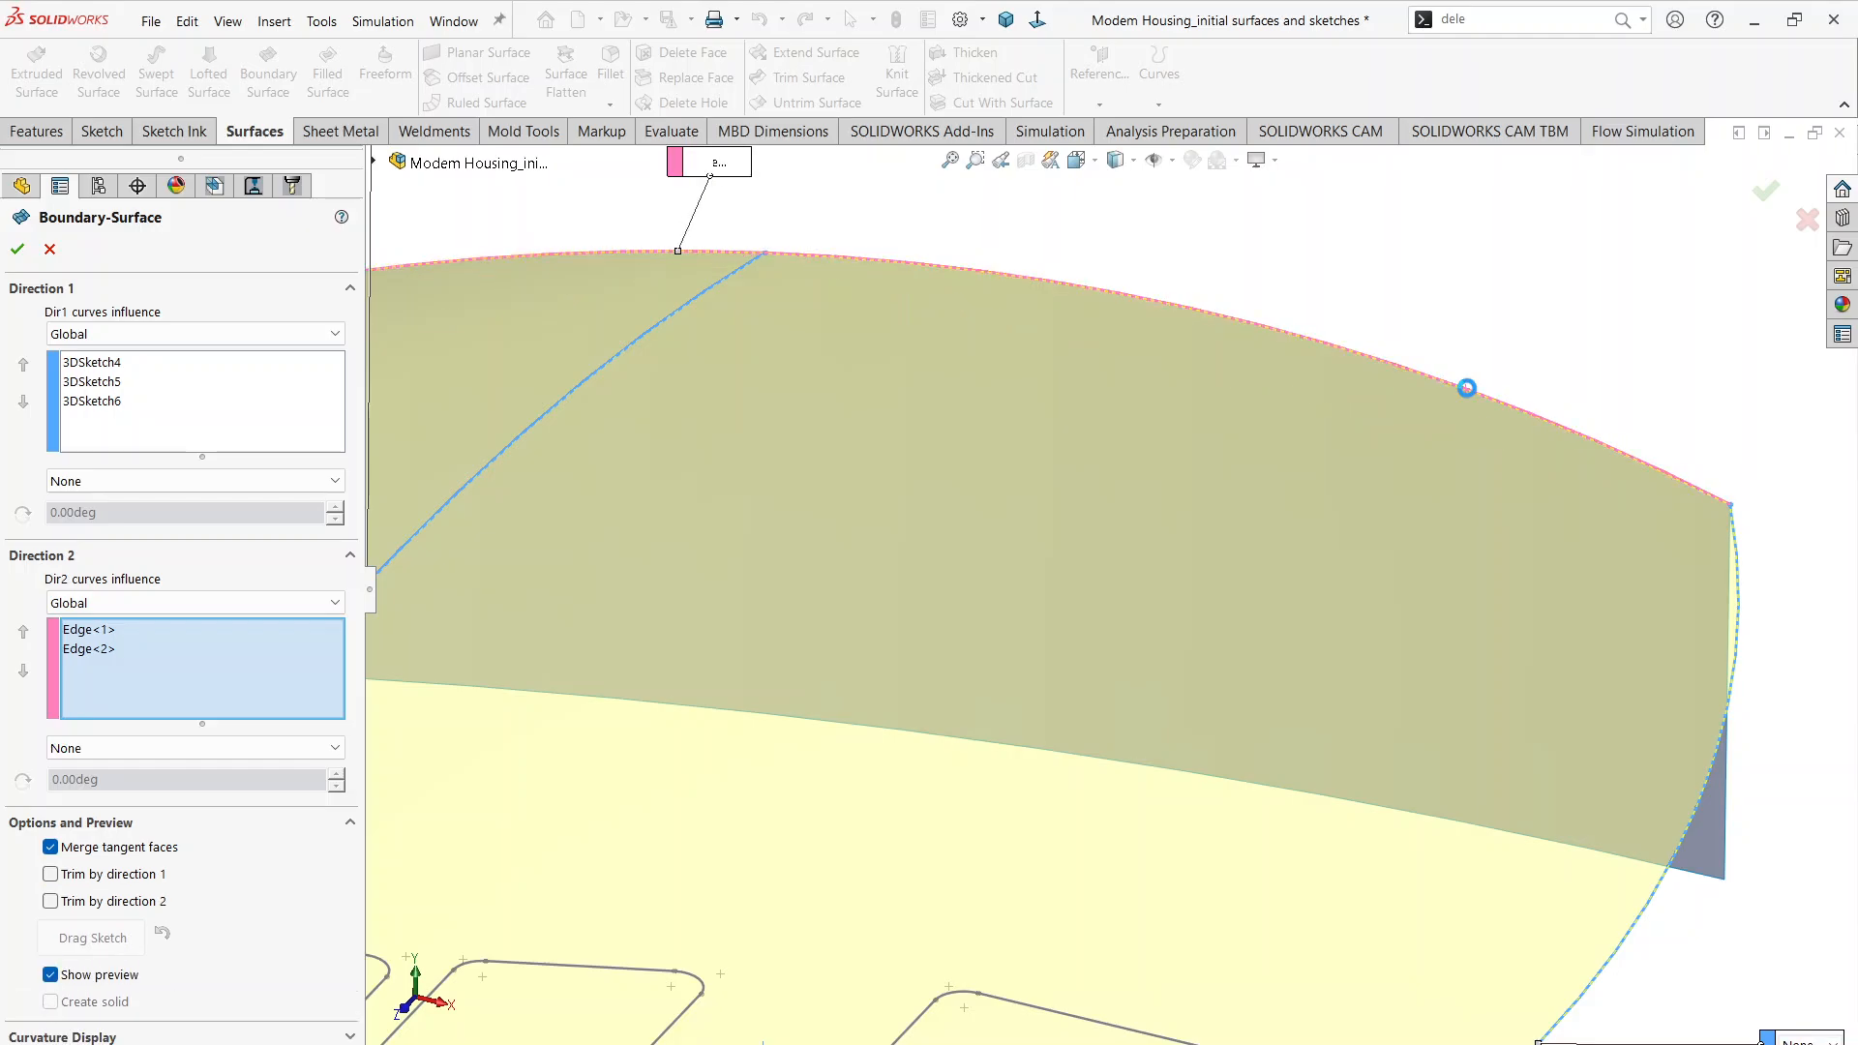
pyautogui.scroll(-5, 1470, 389)
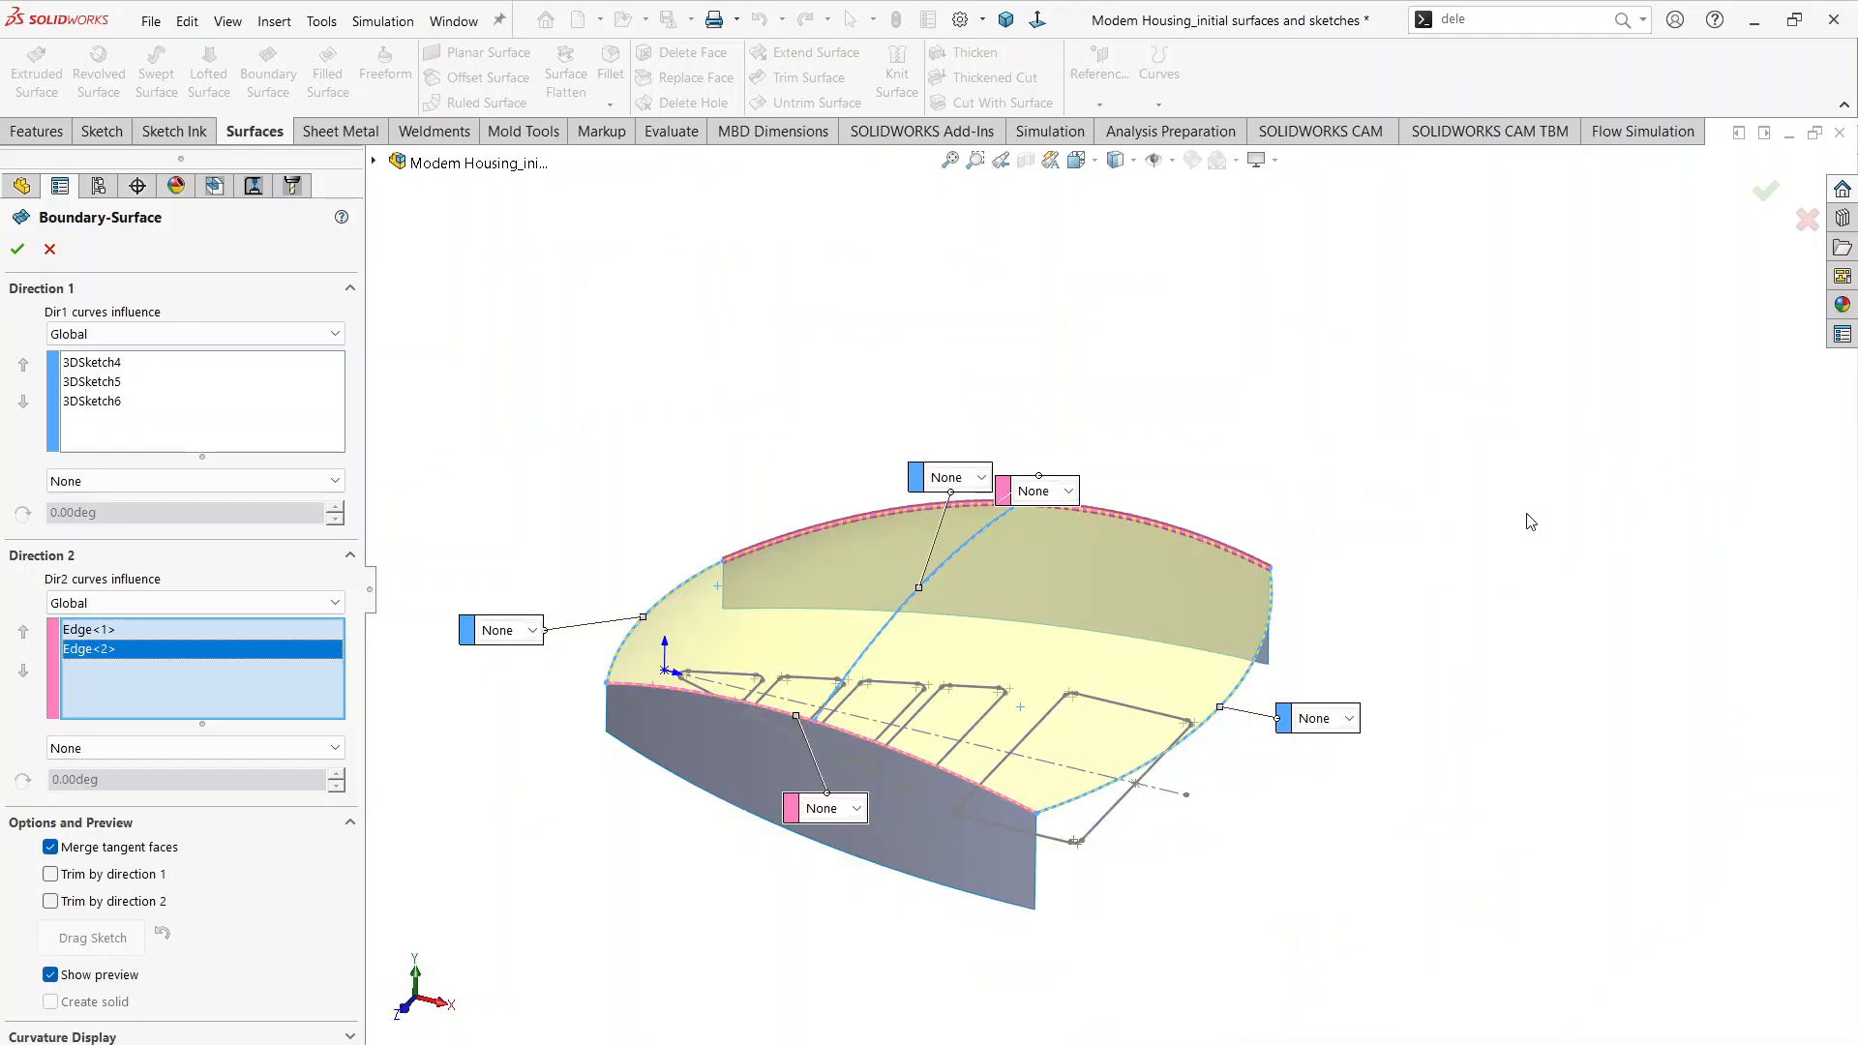
pyautogui.click(17, 249)
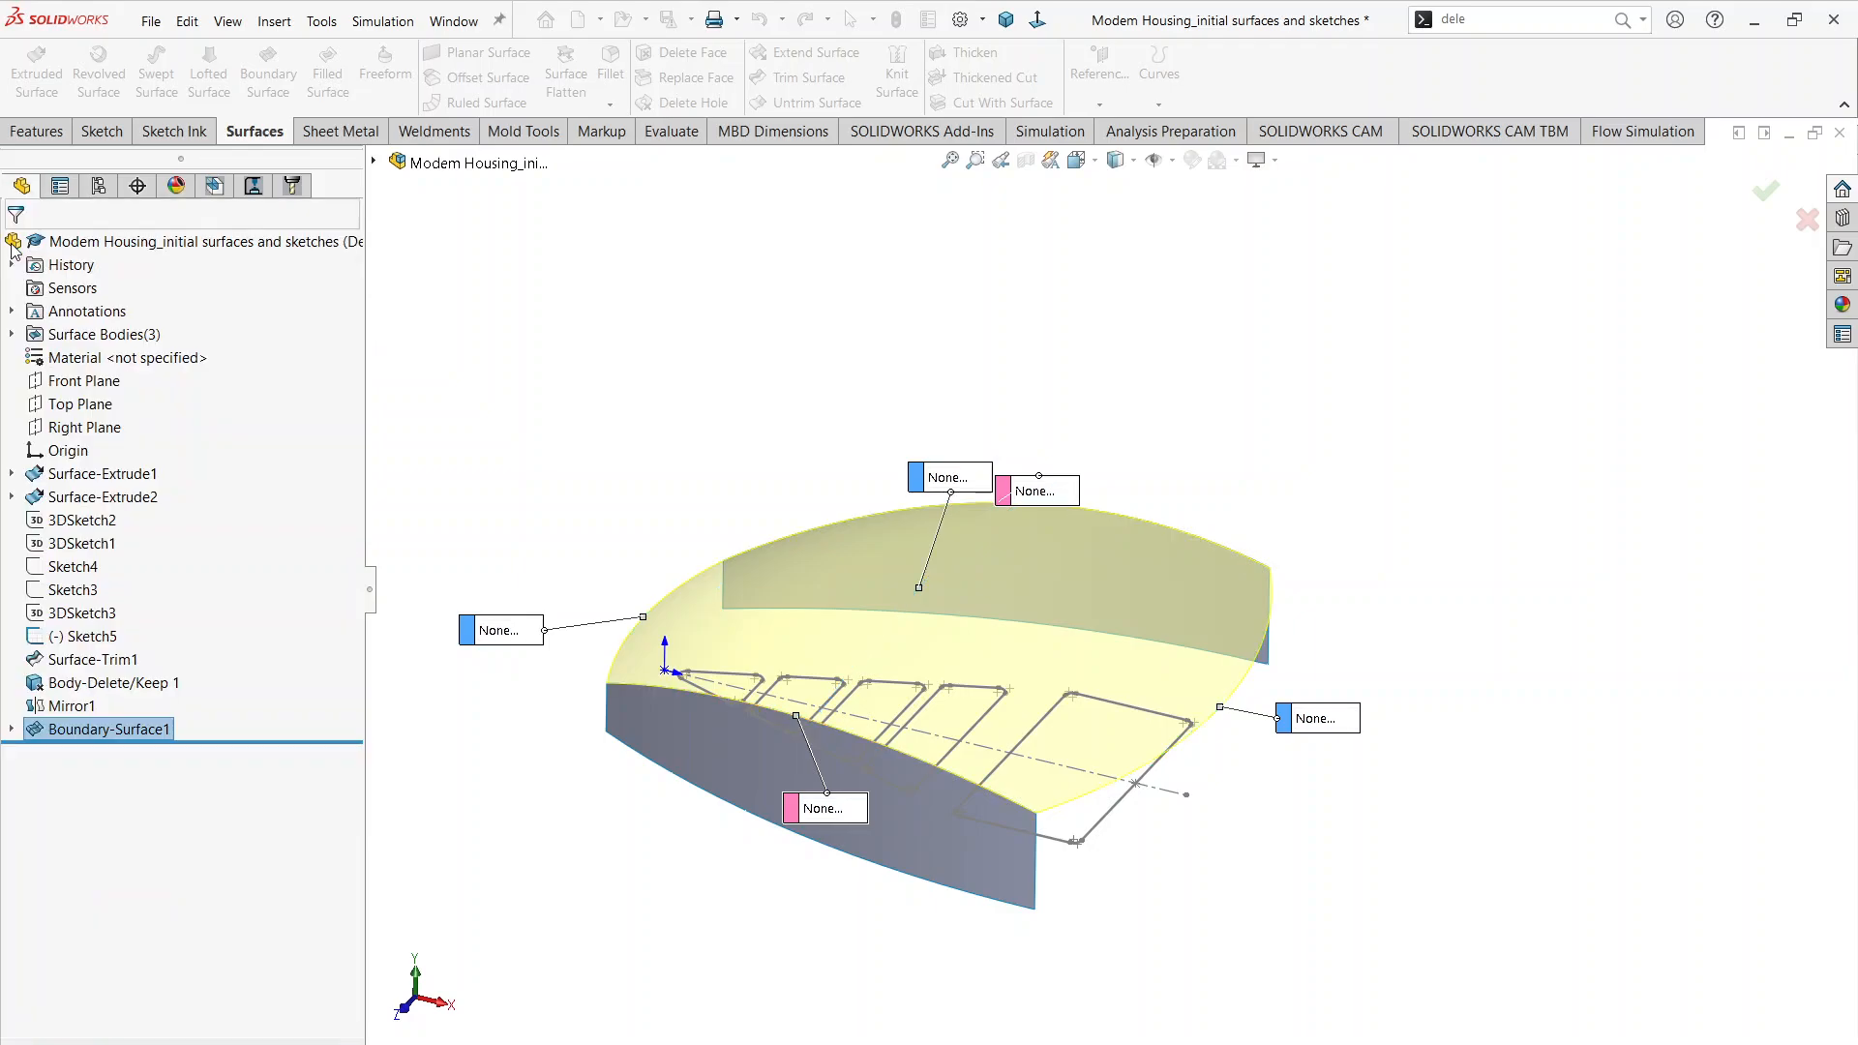
pyautogui.click(1340, 764)
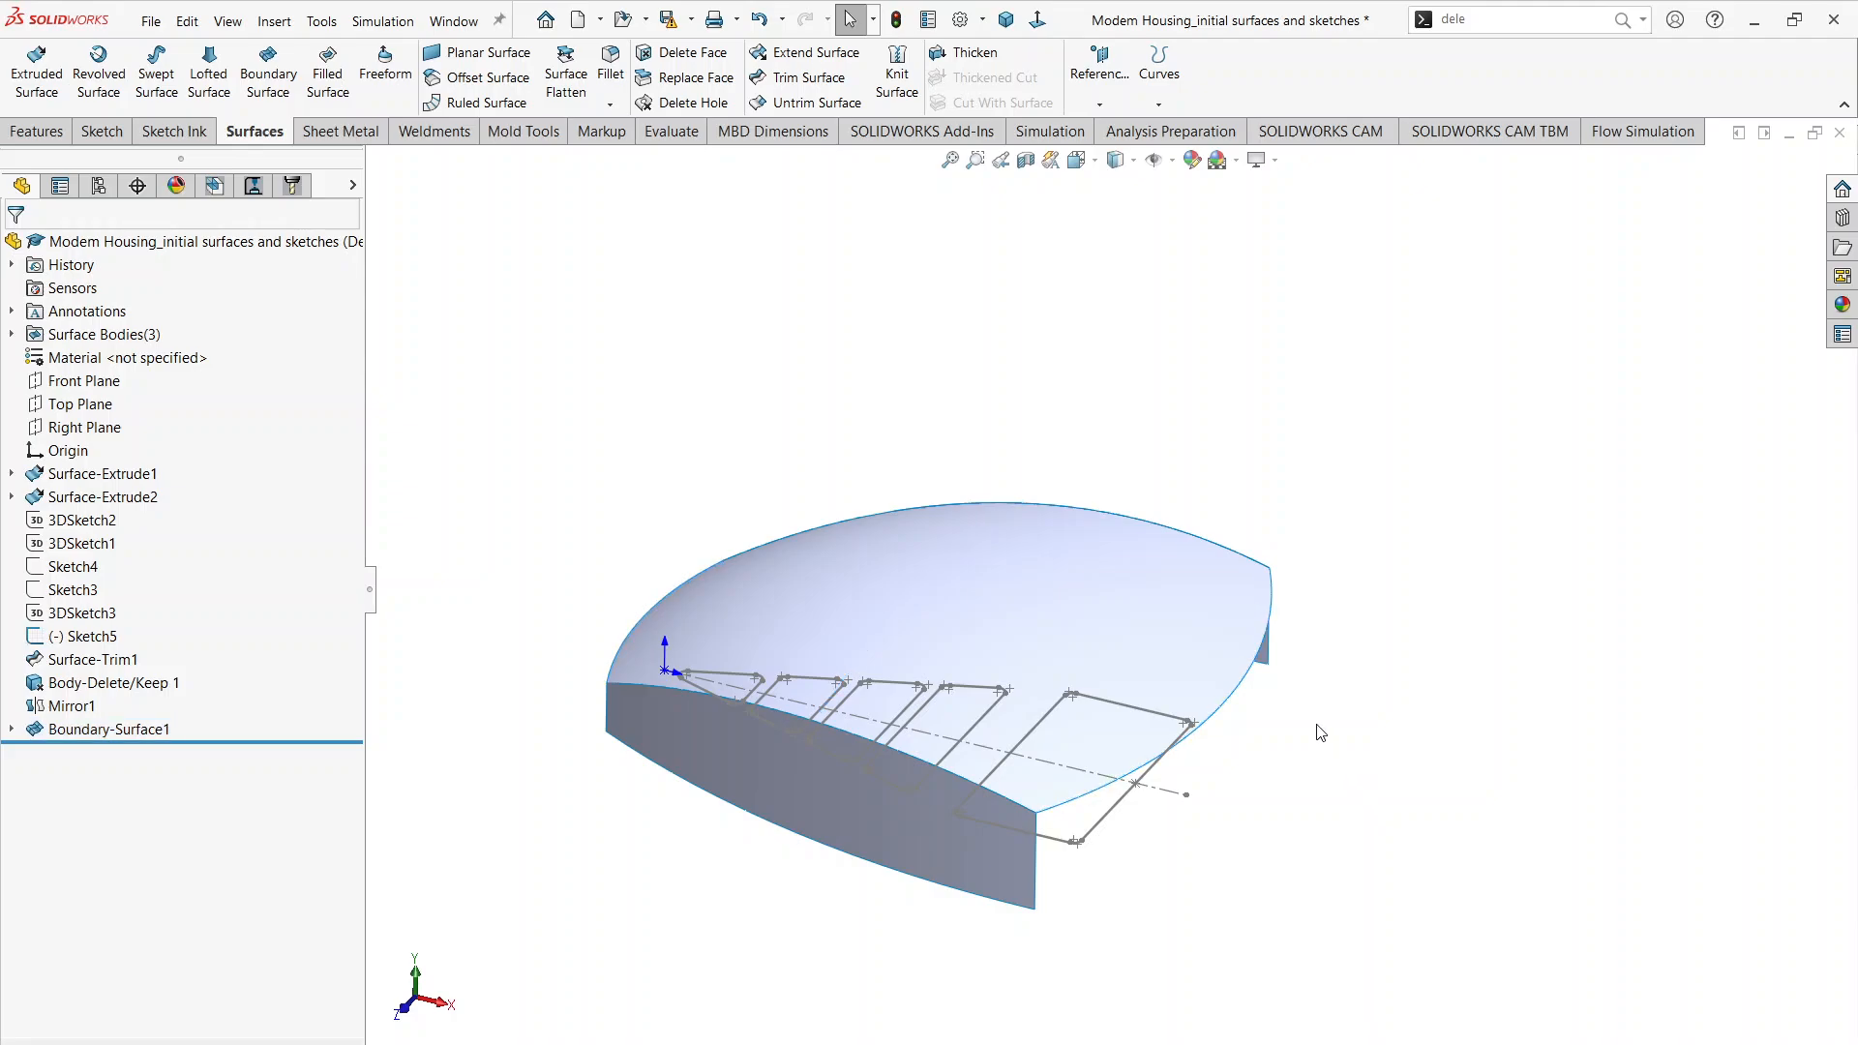
# Step: Review both pages of Modem Housing.pdf for the remaining housing geometry and return to the SOLIDWORKS model
pyautogui.moveTo(1319, 730)
pyautogui.mouseDown(button='middle')
pyautogui.moveTo(1300, 686)
pyautogui.moveTo(1265, 792)
pyautogui.moveTo(1119, 899)
pyautogui.mouseUp(button='middle')
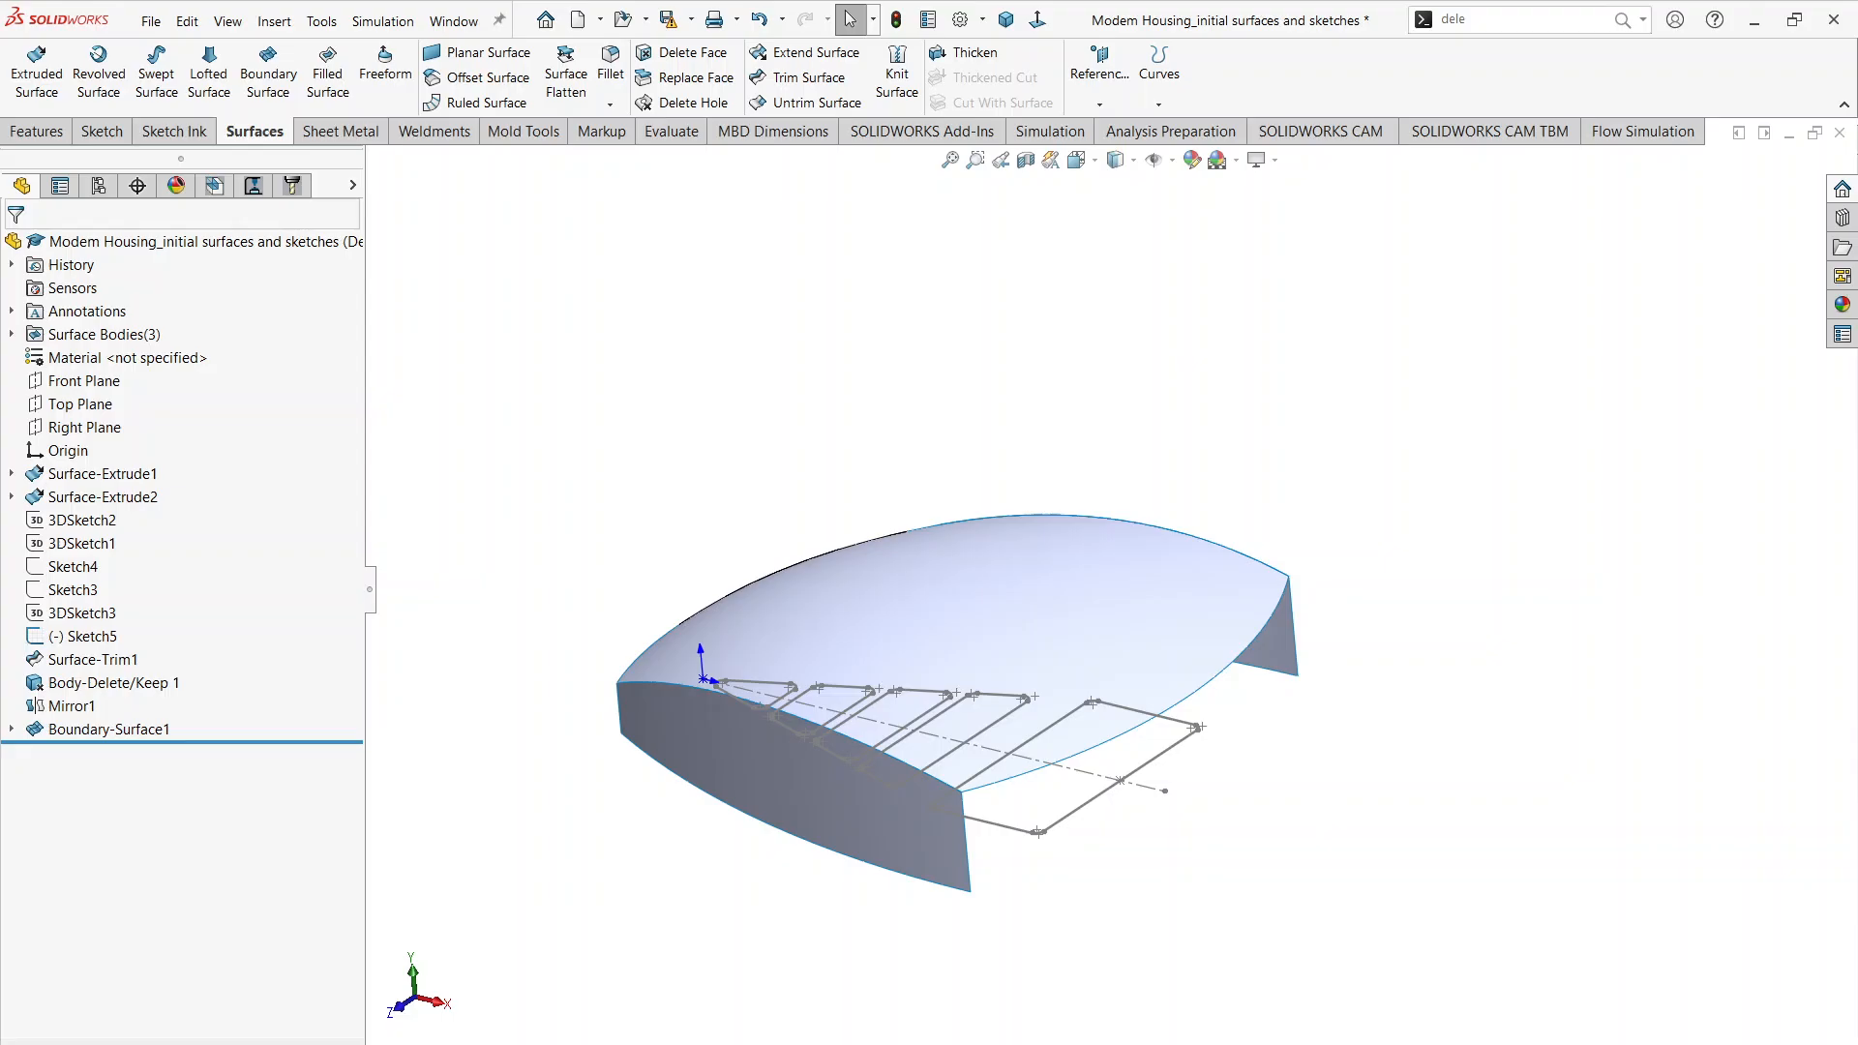
pyautogui.click(790, 1041)
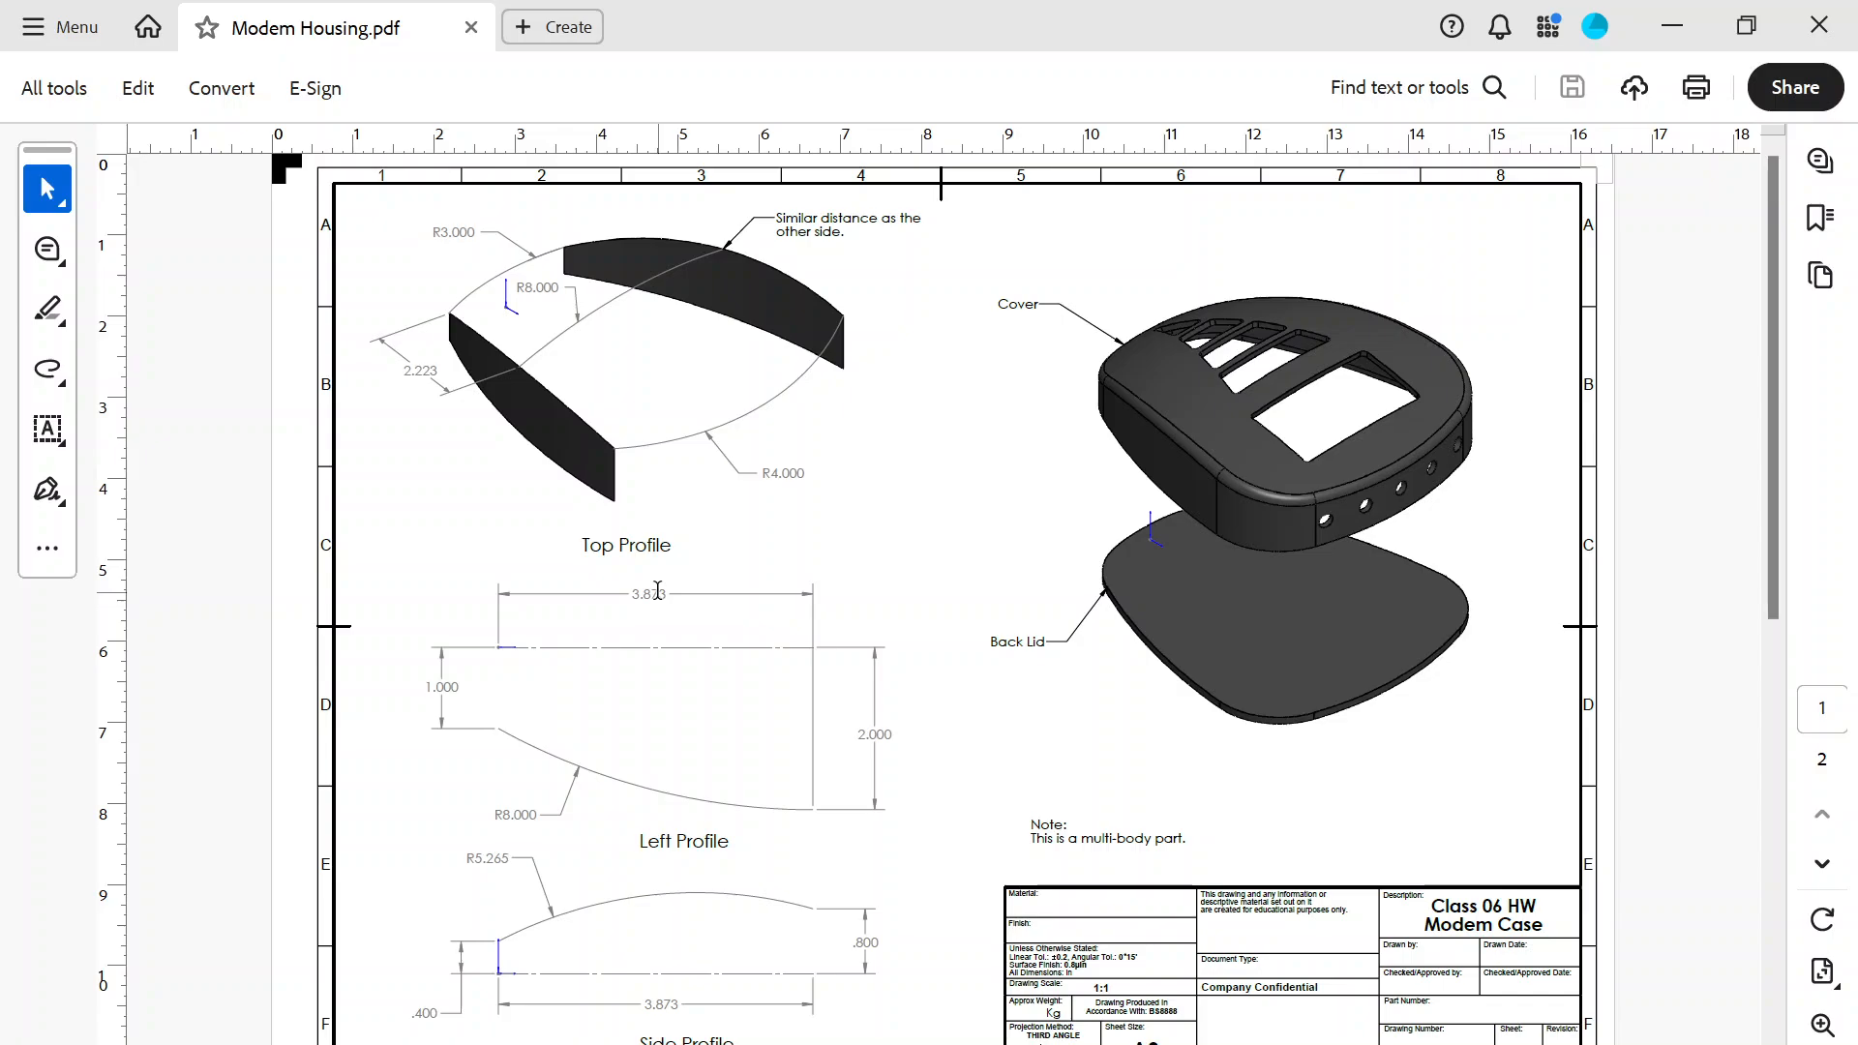
pyautogui.scroll(-3, 657, 590)
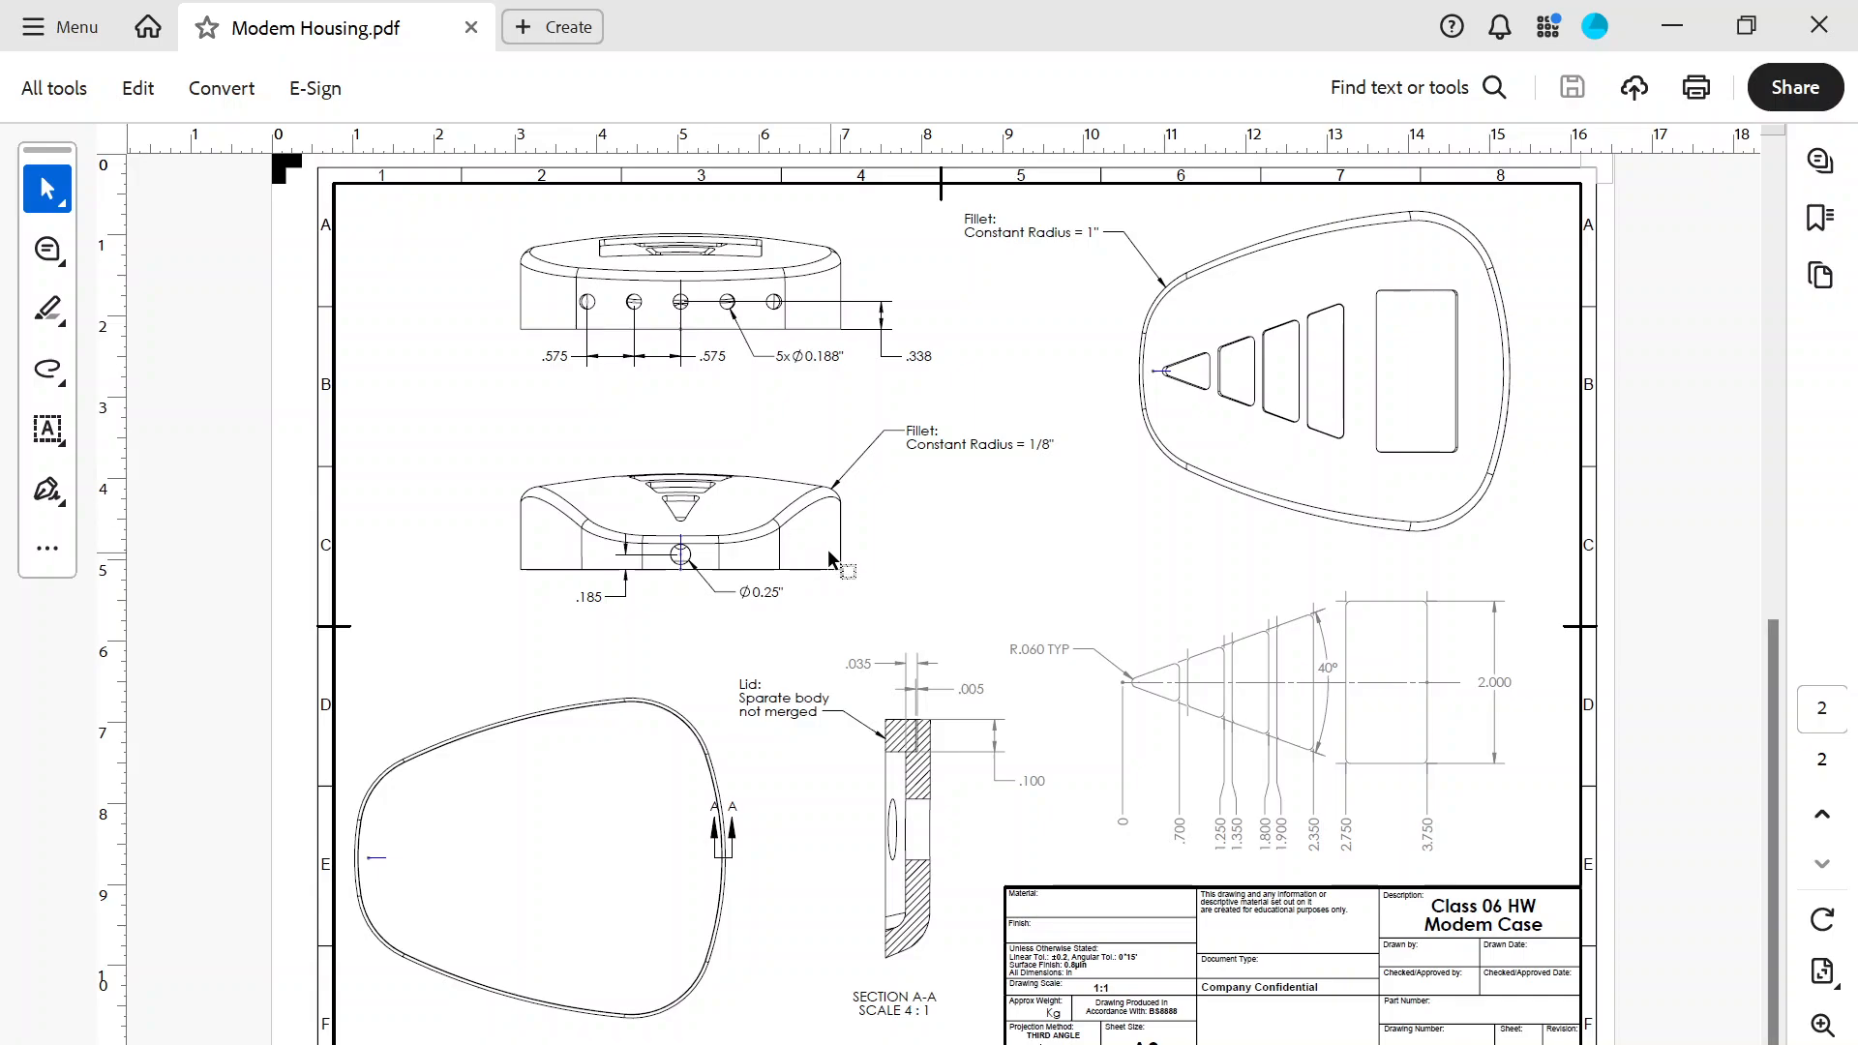
pyautogui.scroll(3, 828, 553)
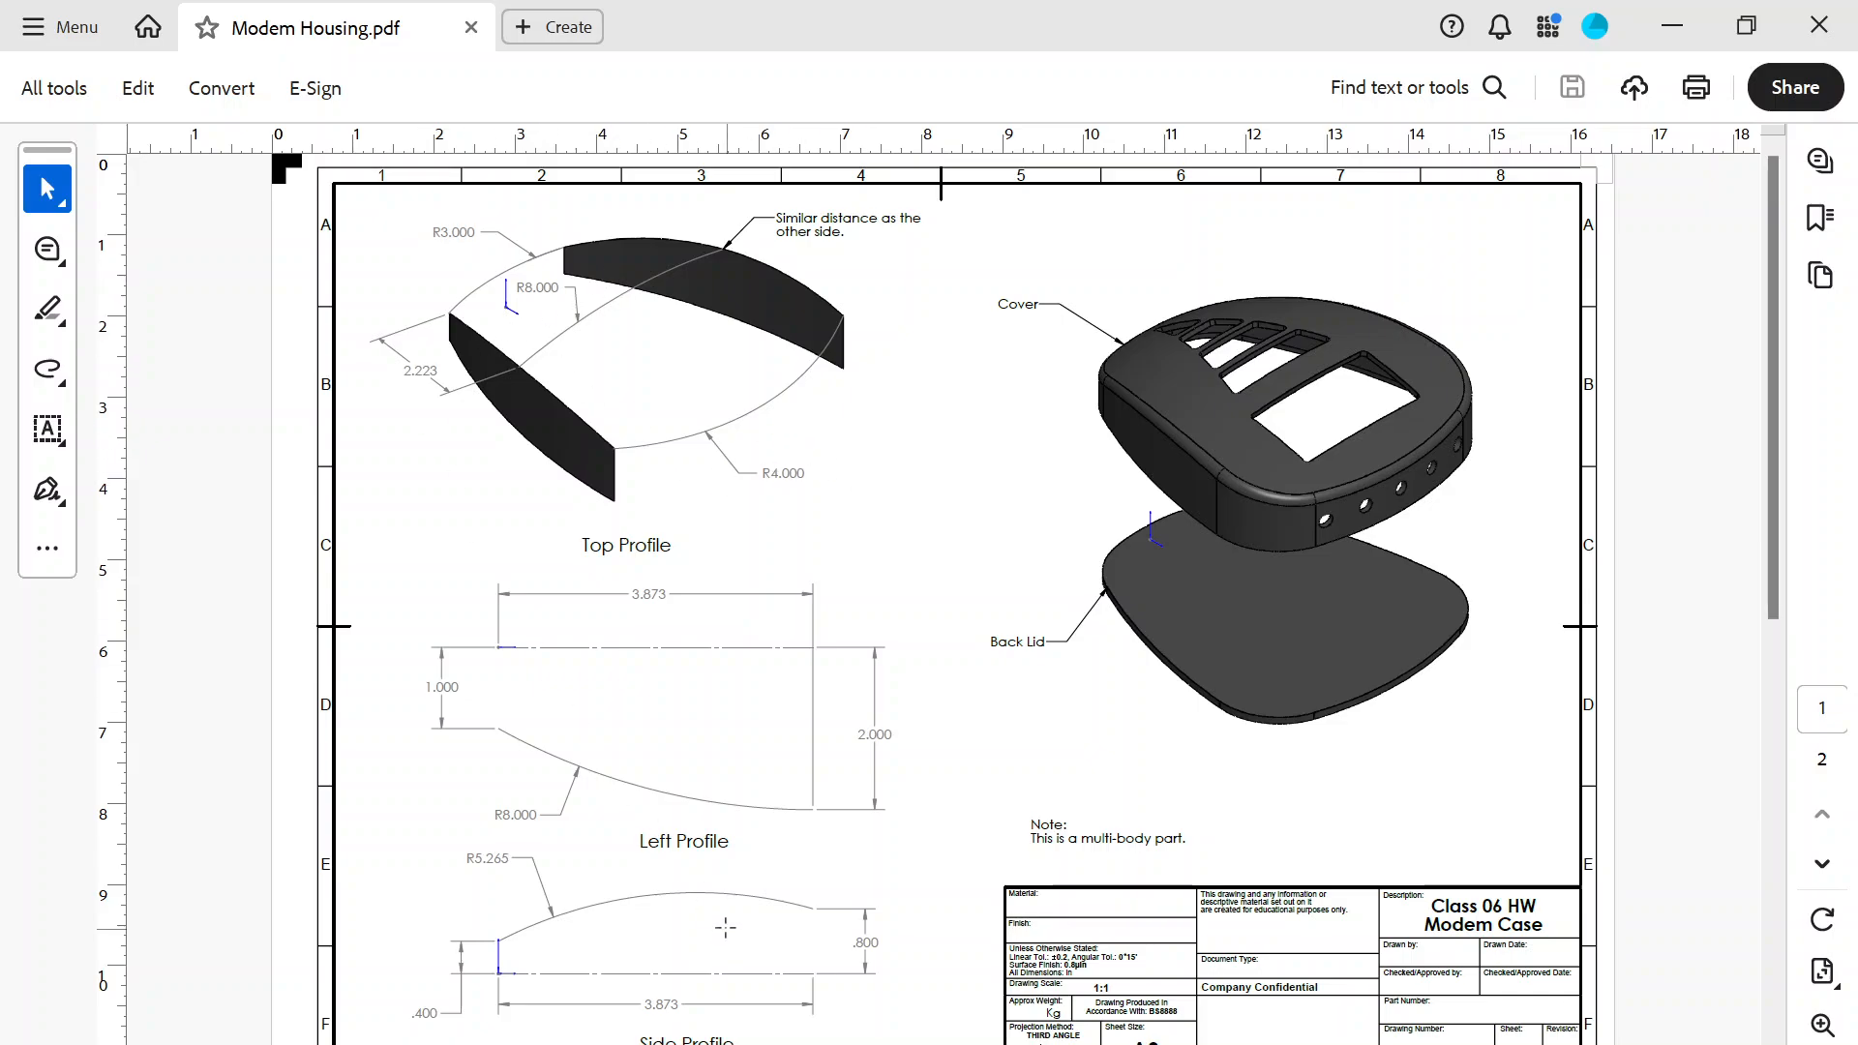
pyautogui.click(735, 978)
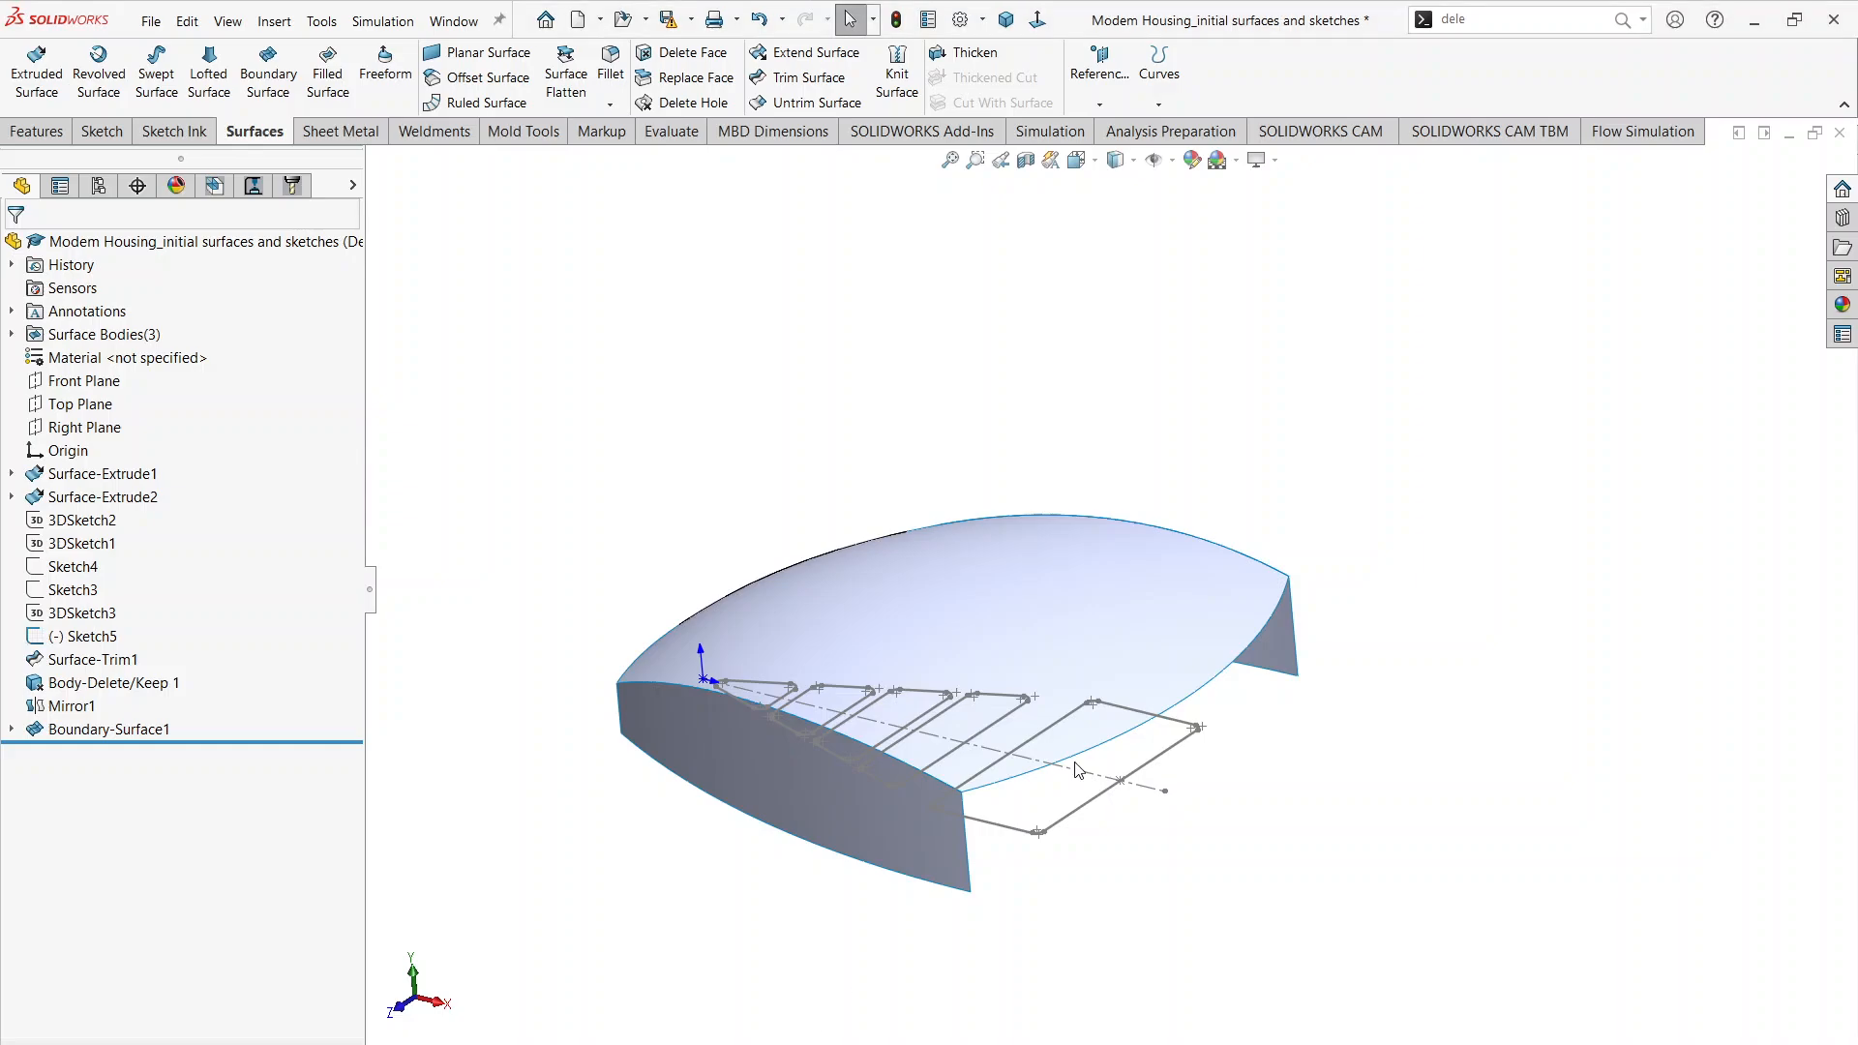
# Step: Sketch on the Top Plane by converting the boundary surface's curved end edge farthest from the origin, and exit the sketch
pyautogui.scroll(-3, 1077, 768)
pyautogui.moveTo(1143, 680); pyautogui.dragTo(1326, 745, button='middle')
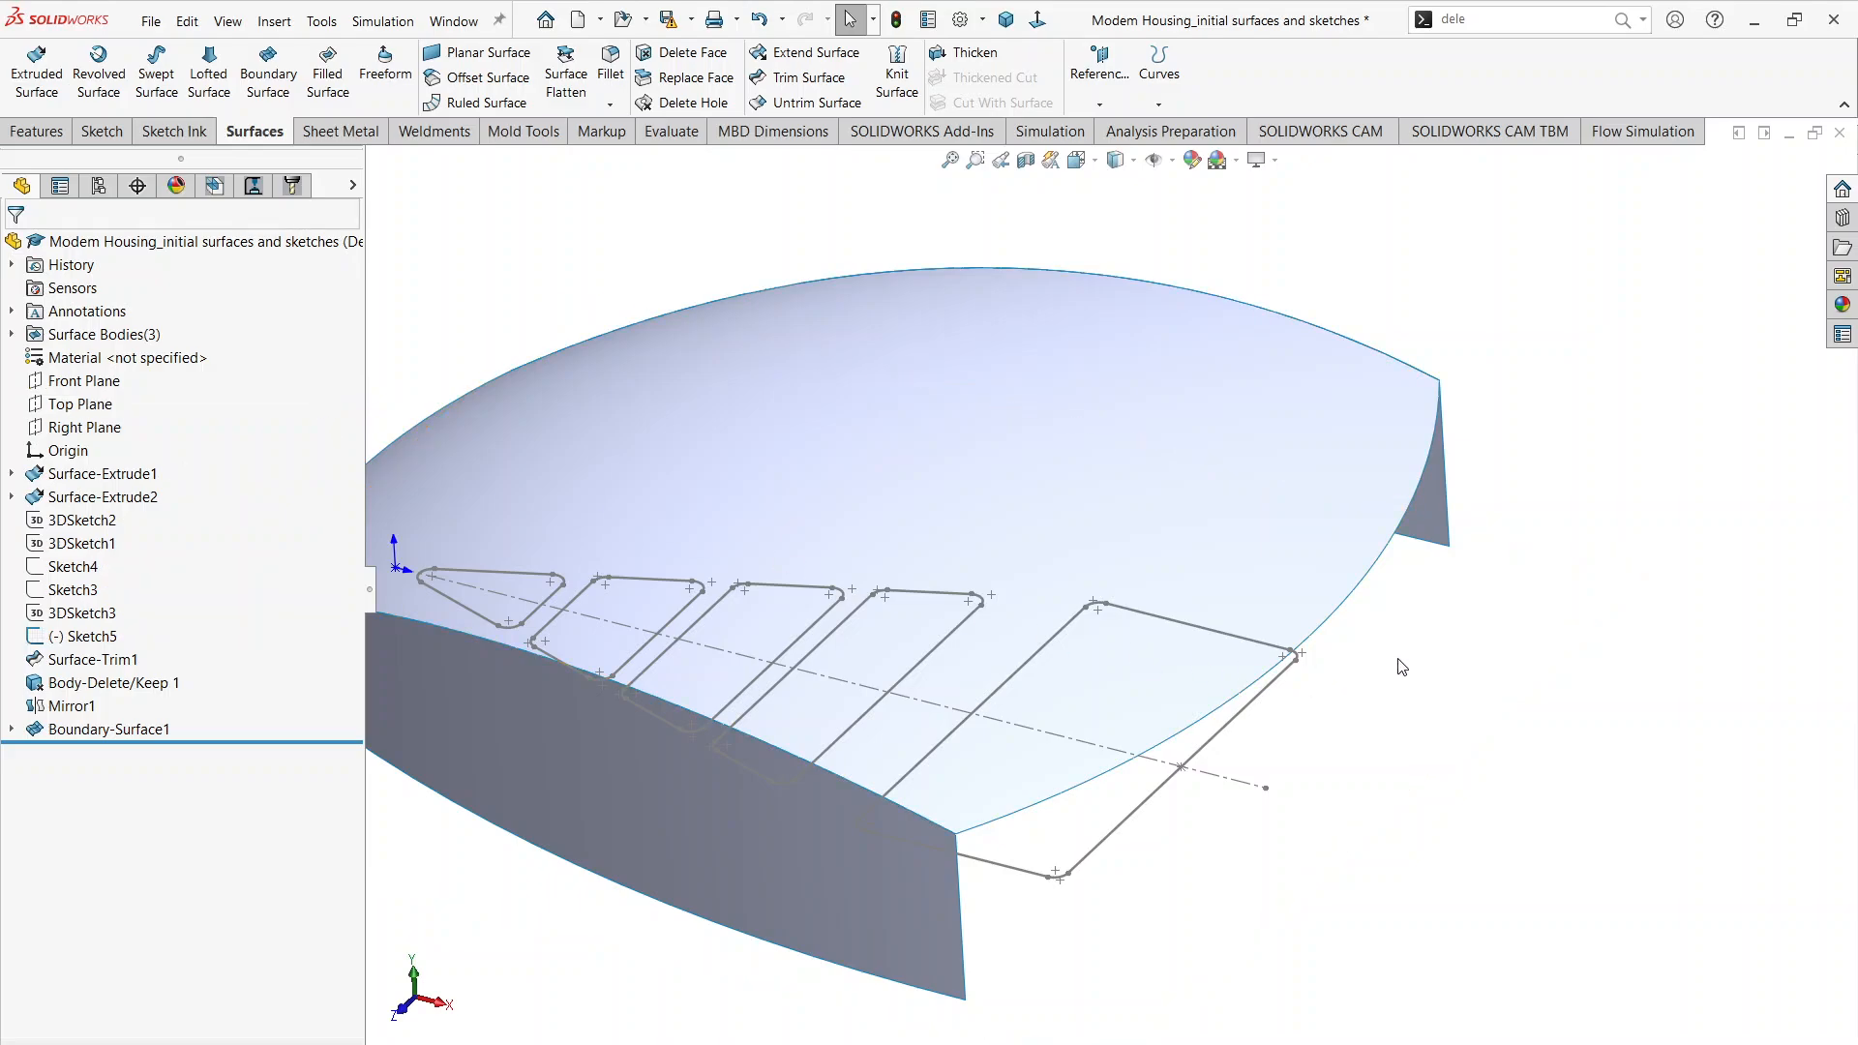
pyautogui.click(100, 407)
pyautogui.click(115, 374)
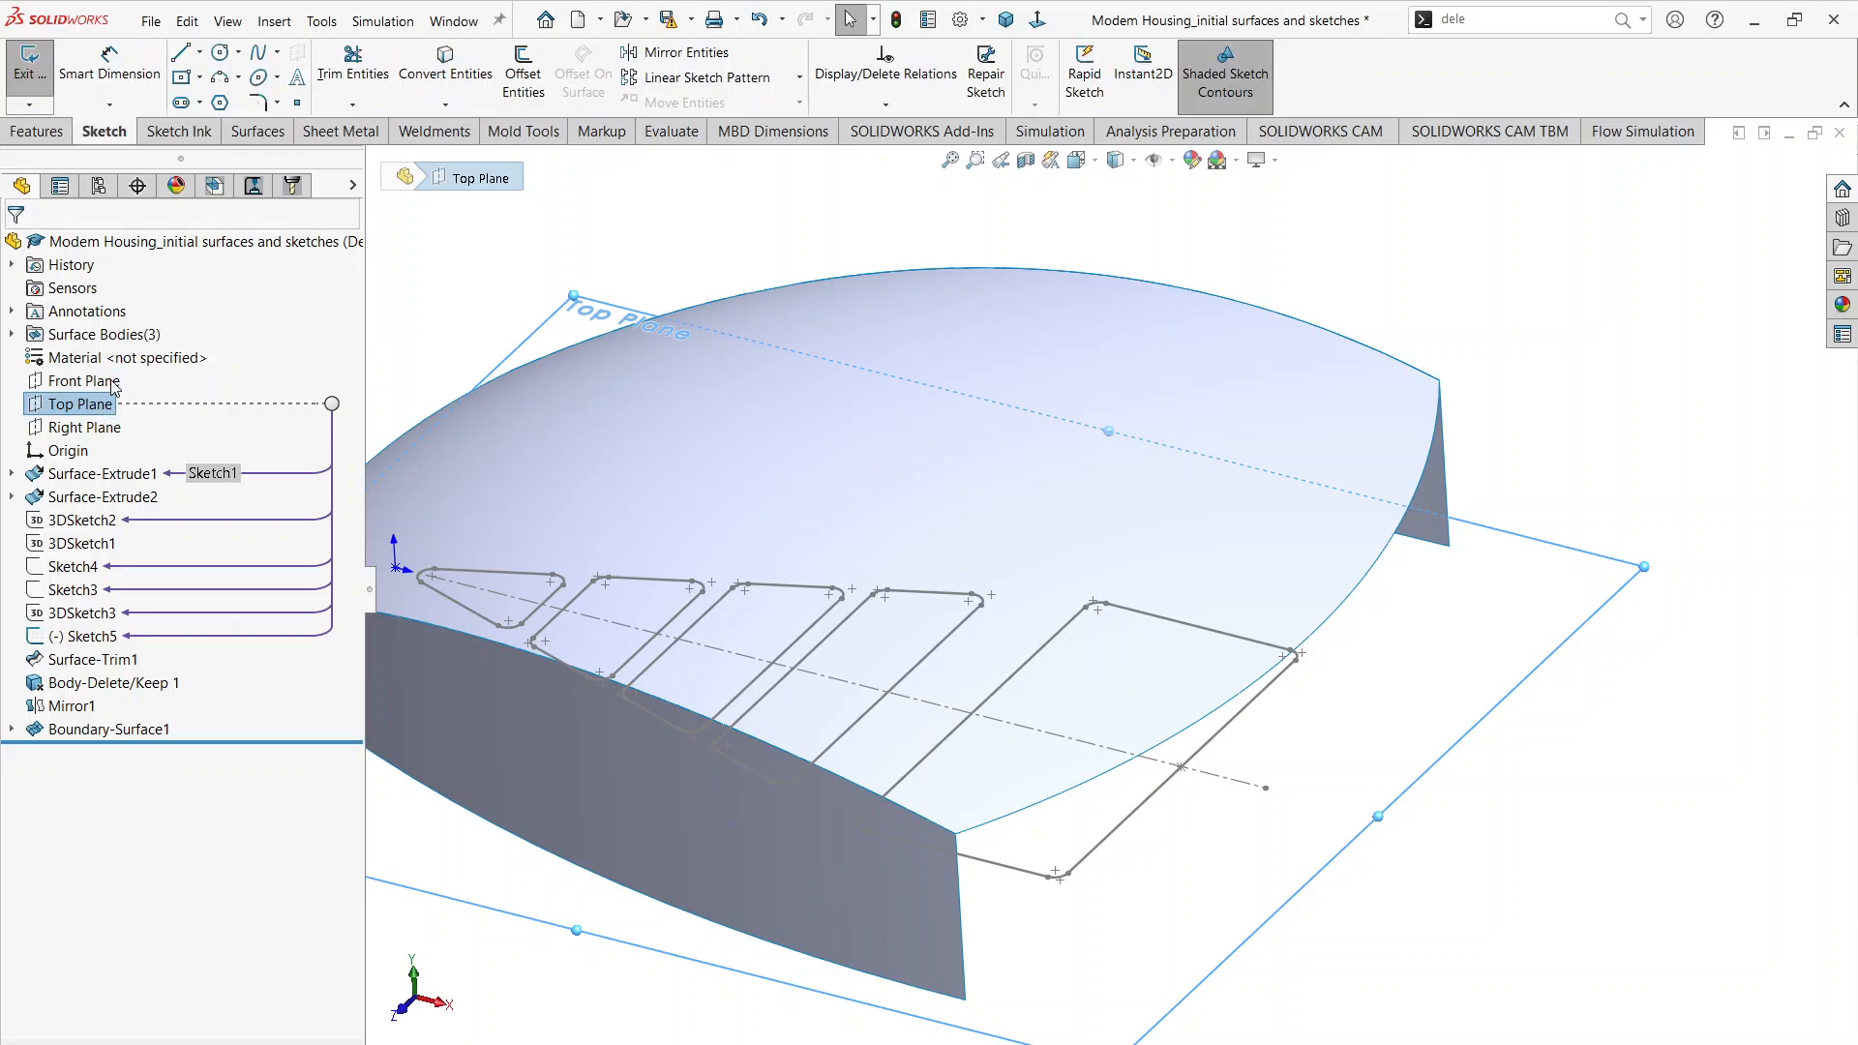
pyautogui.click(1707, 545)
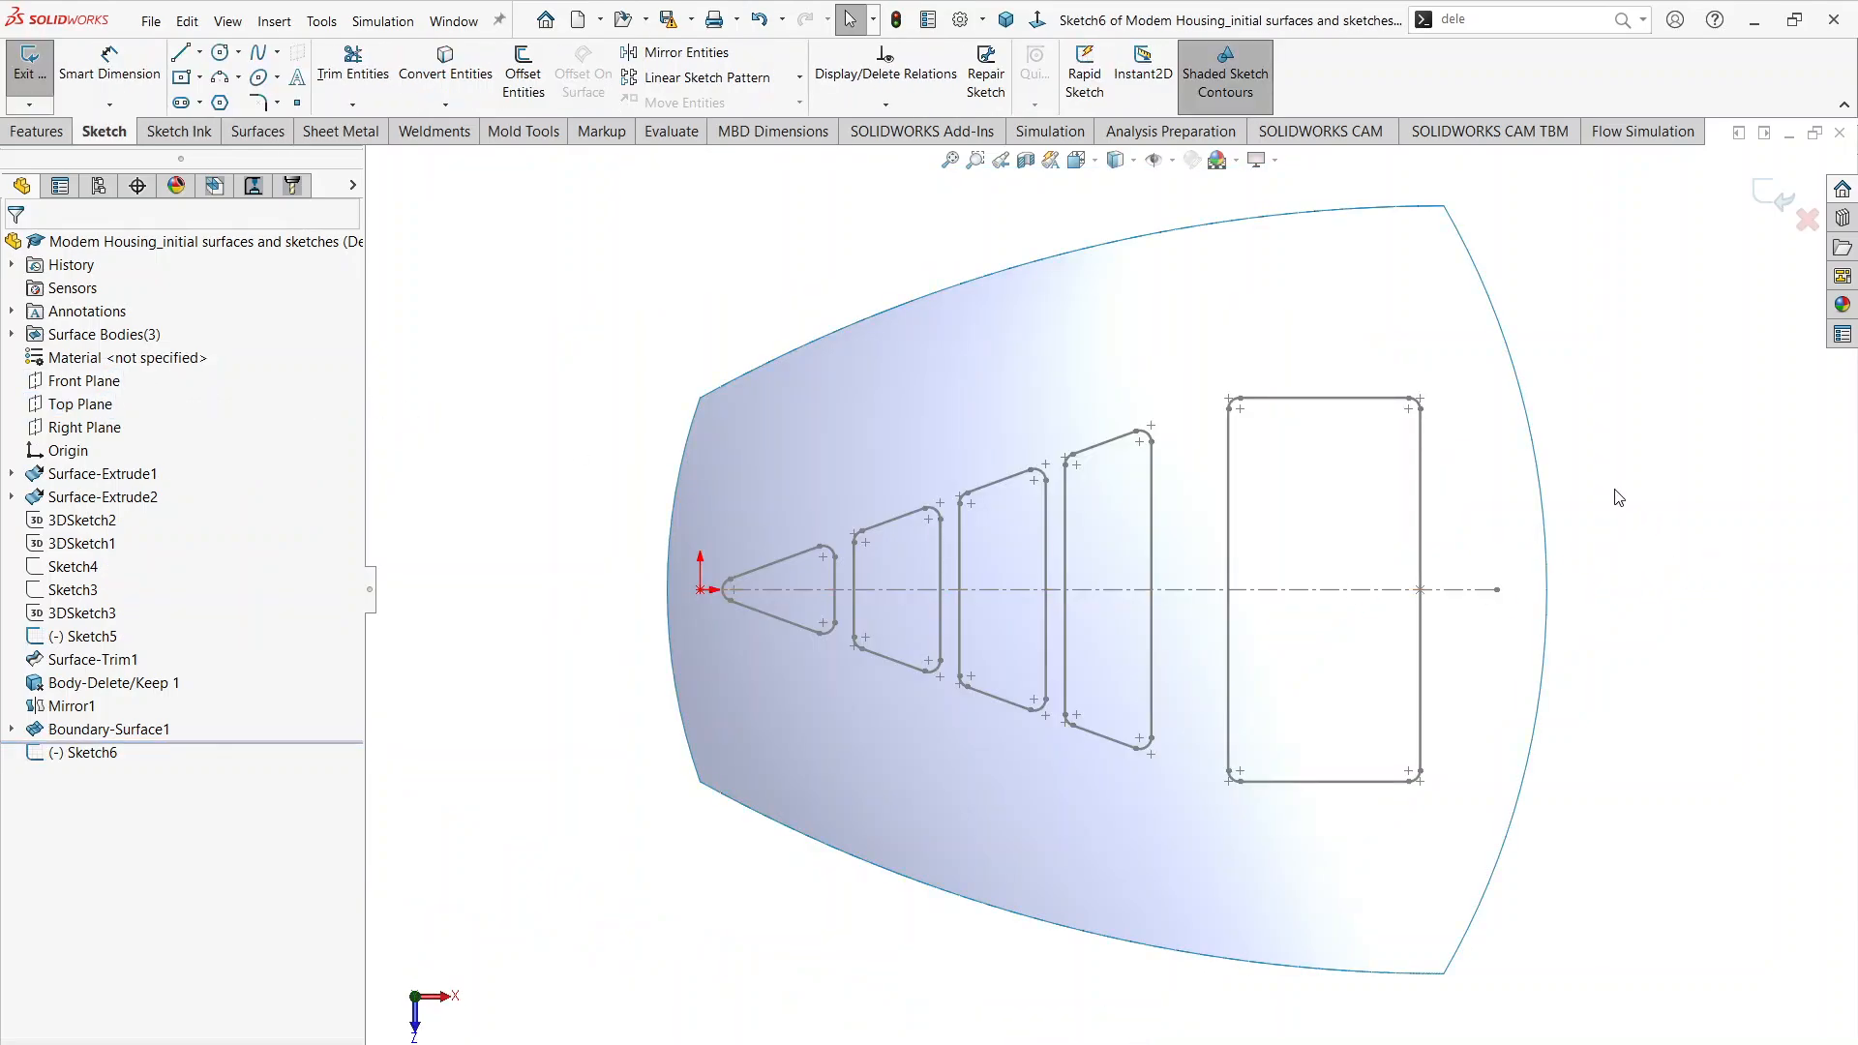
pyautogui.click(1531, 445)
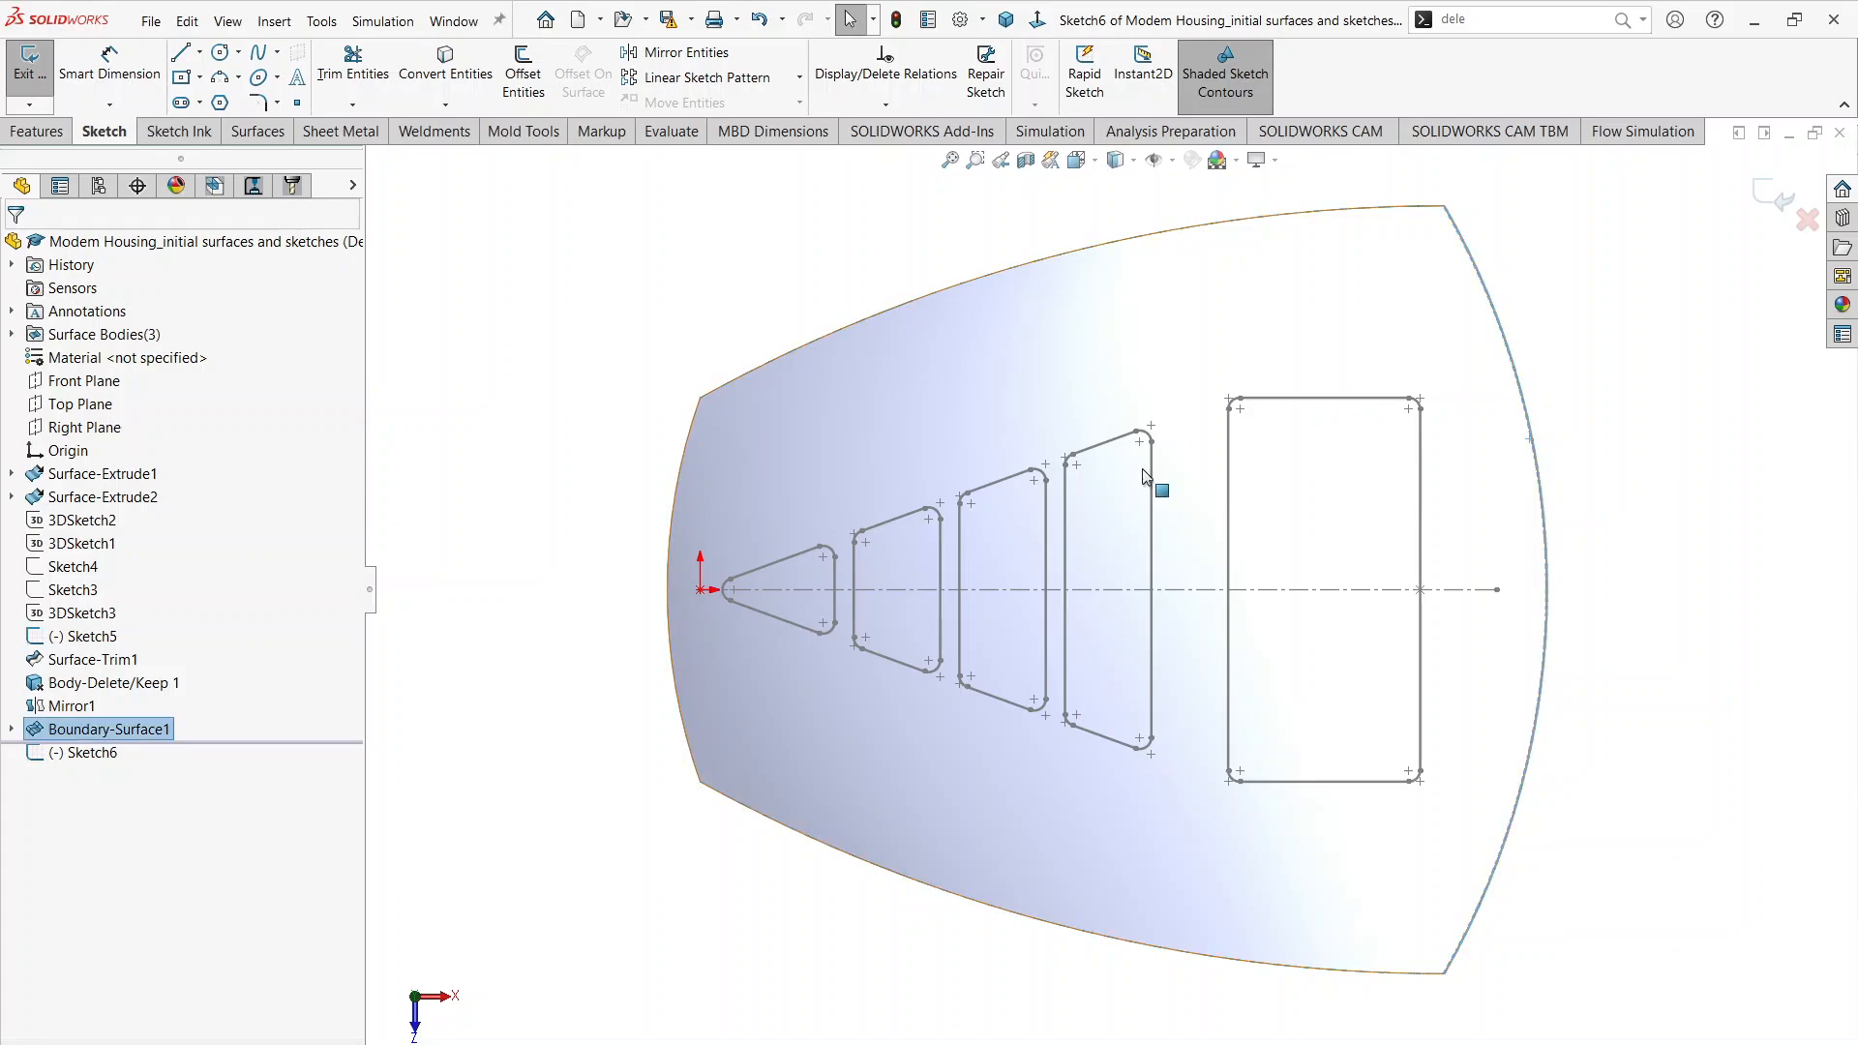
pyautogui.click(465, 58)
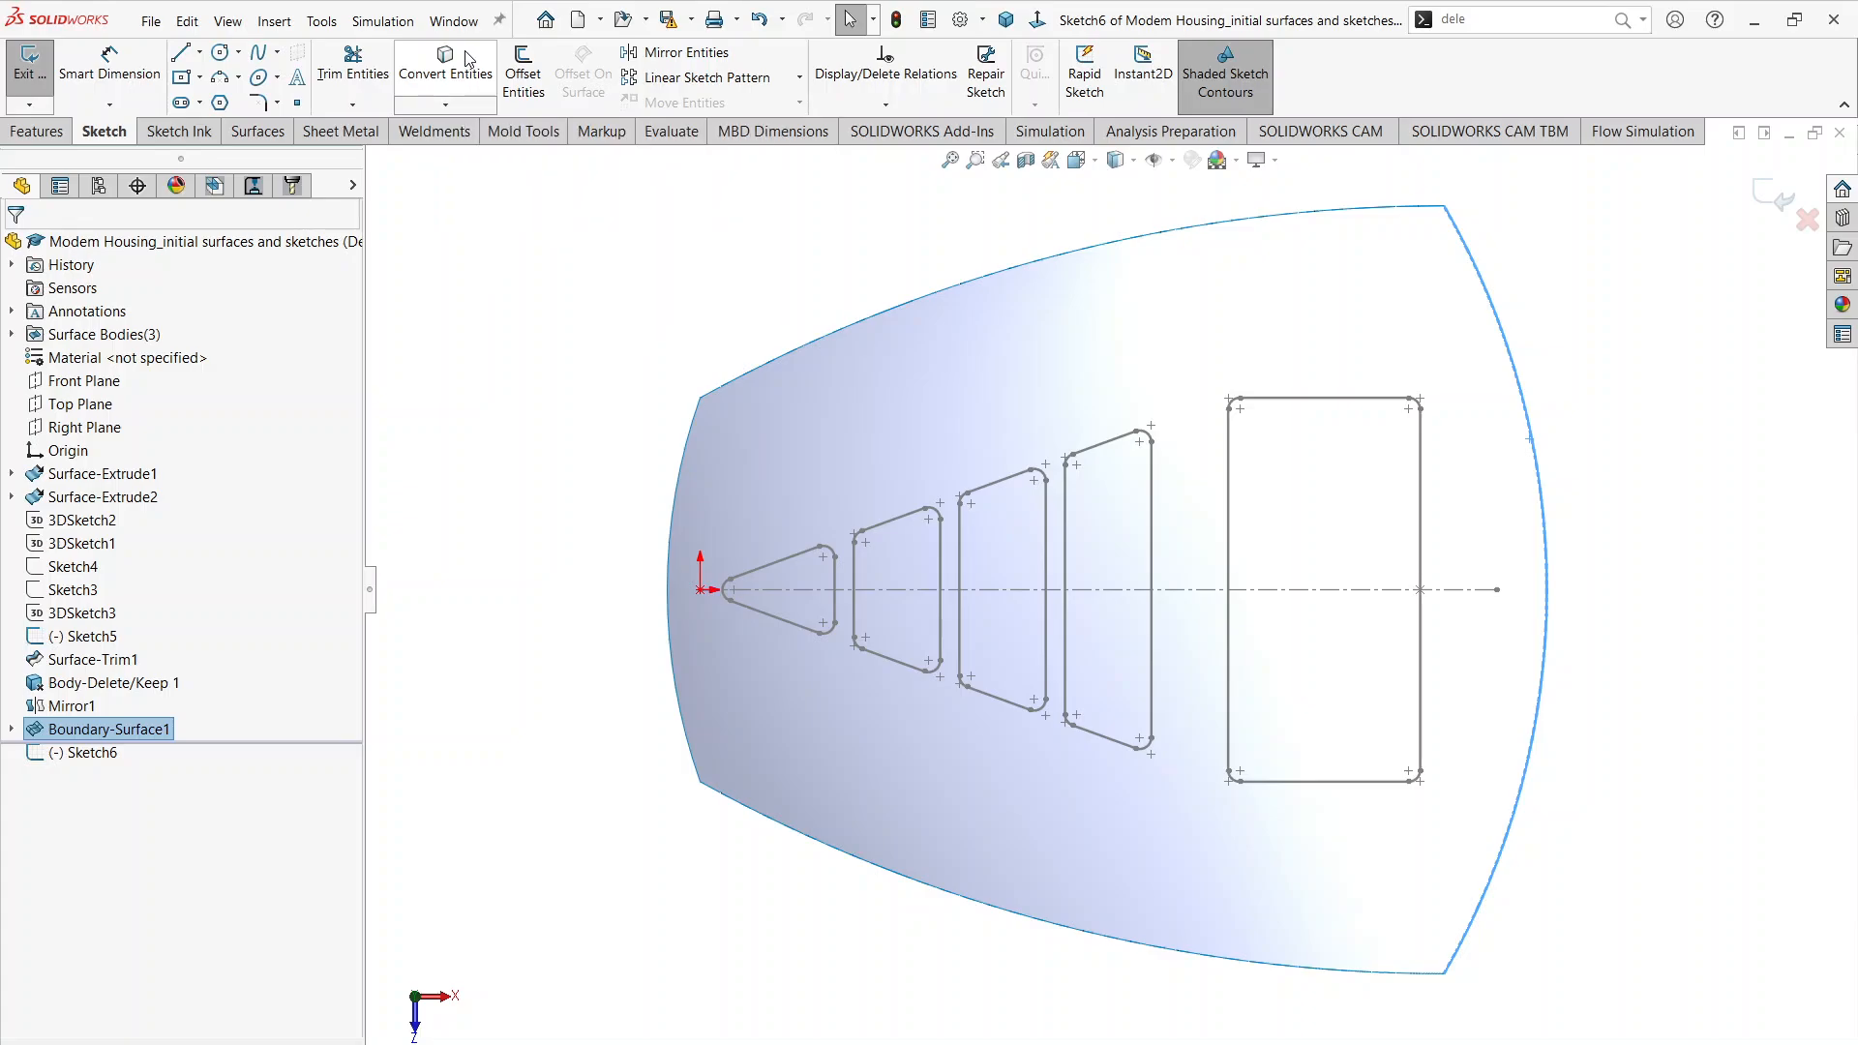
pyautogui.click(1757, 202)
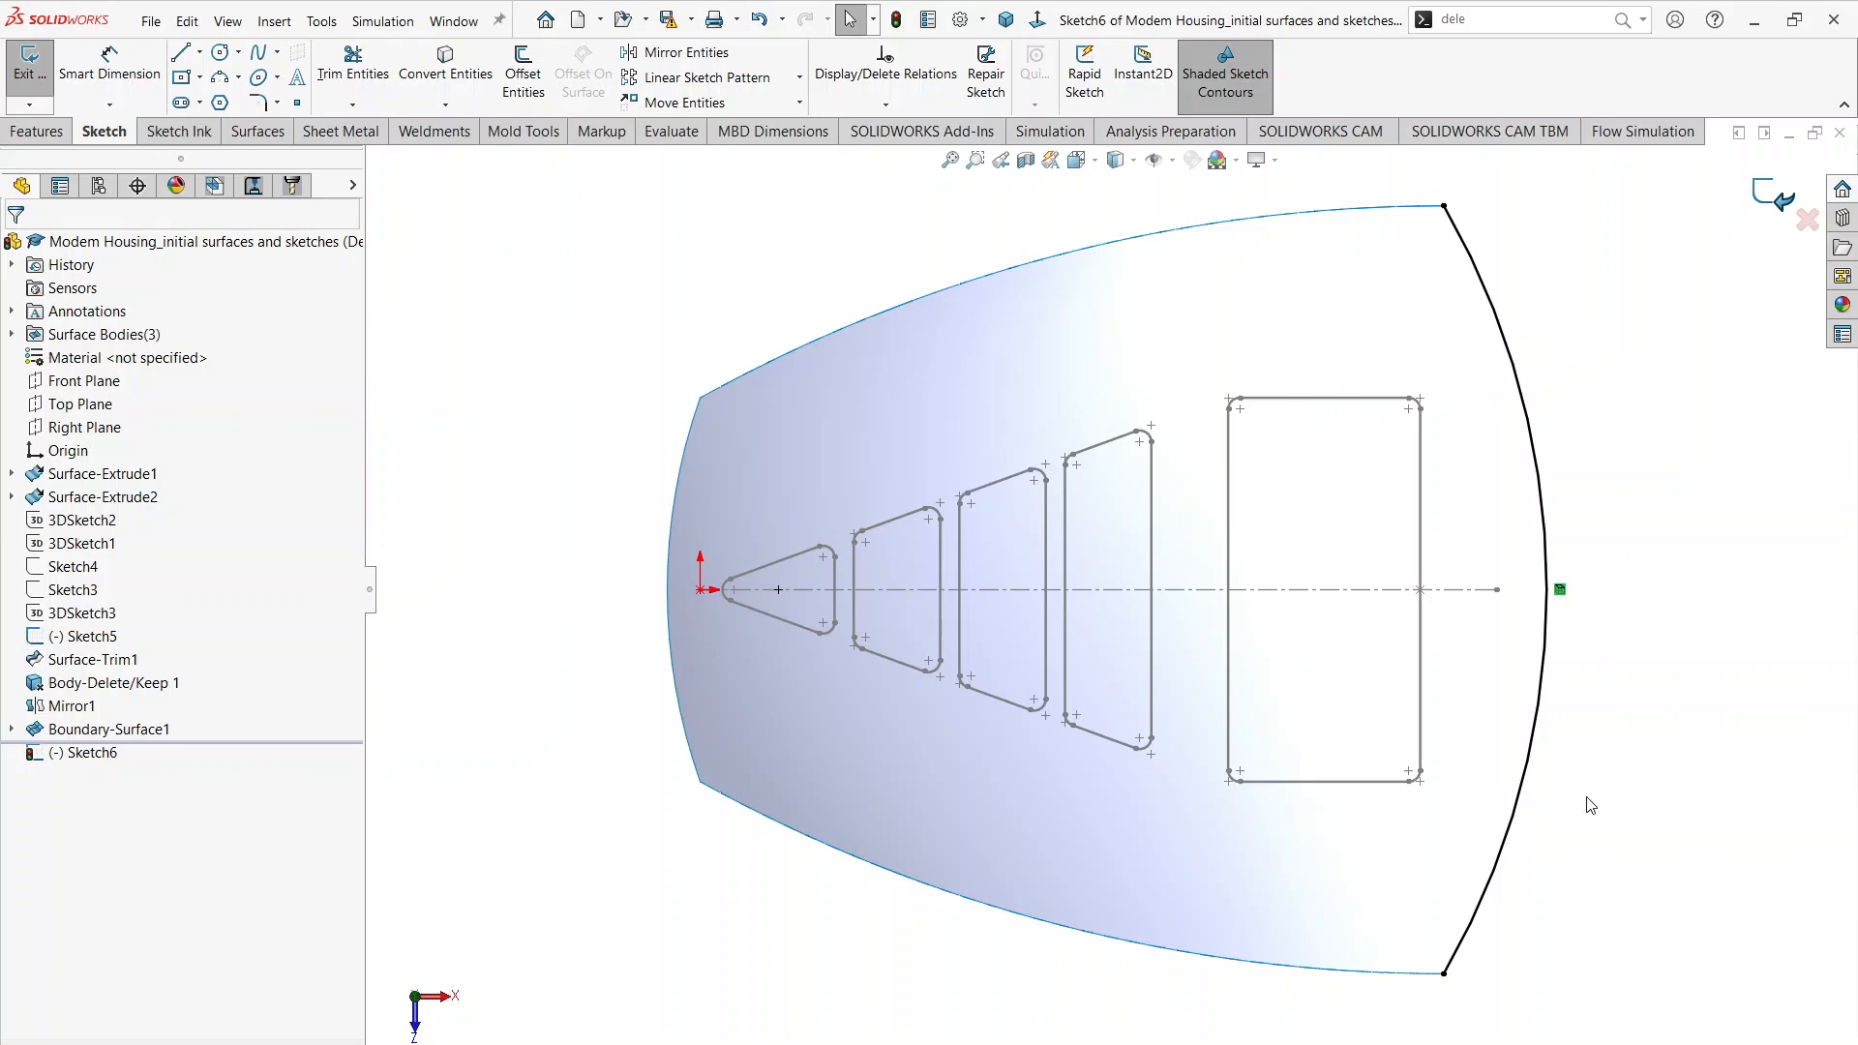
# Step: Create a filled surface closing the housing end farthest from the origin, bounded by the converted Top Plane arc, both side edges and the top surface's end edge
pyautogui.moveTo(1482, 433); pyautogui.dragTo(1477, 513, button='middle')
pyautogui.click(1615, 770)
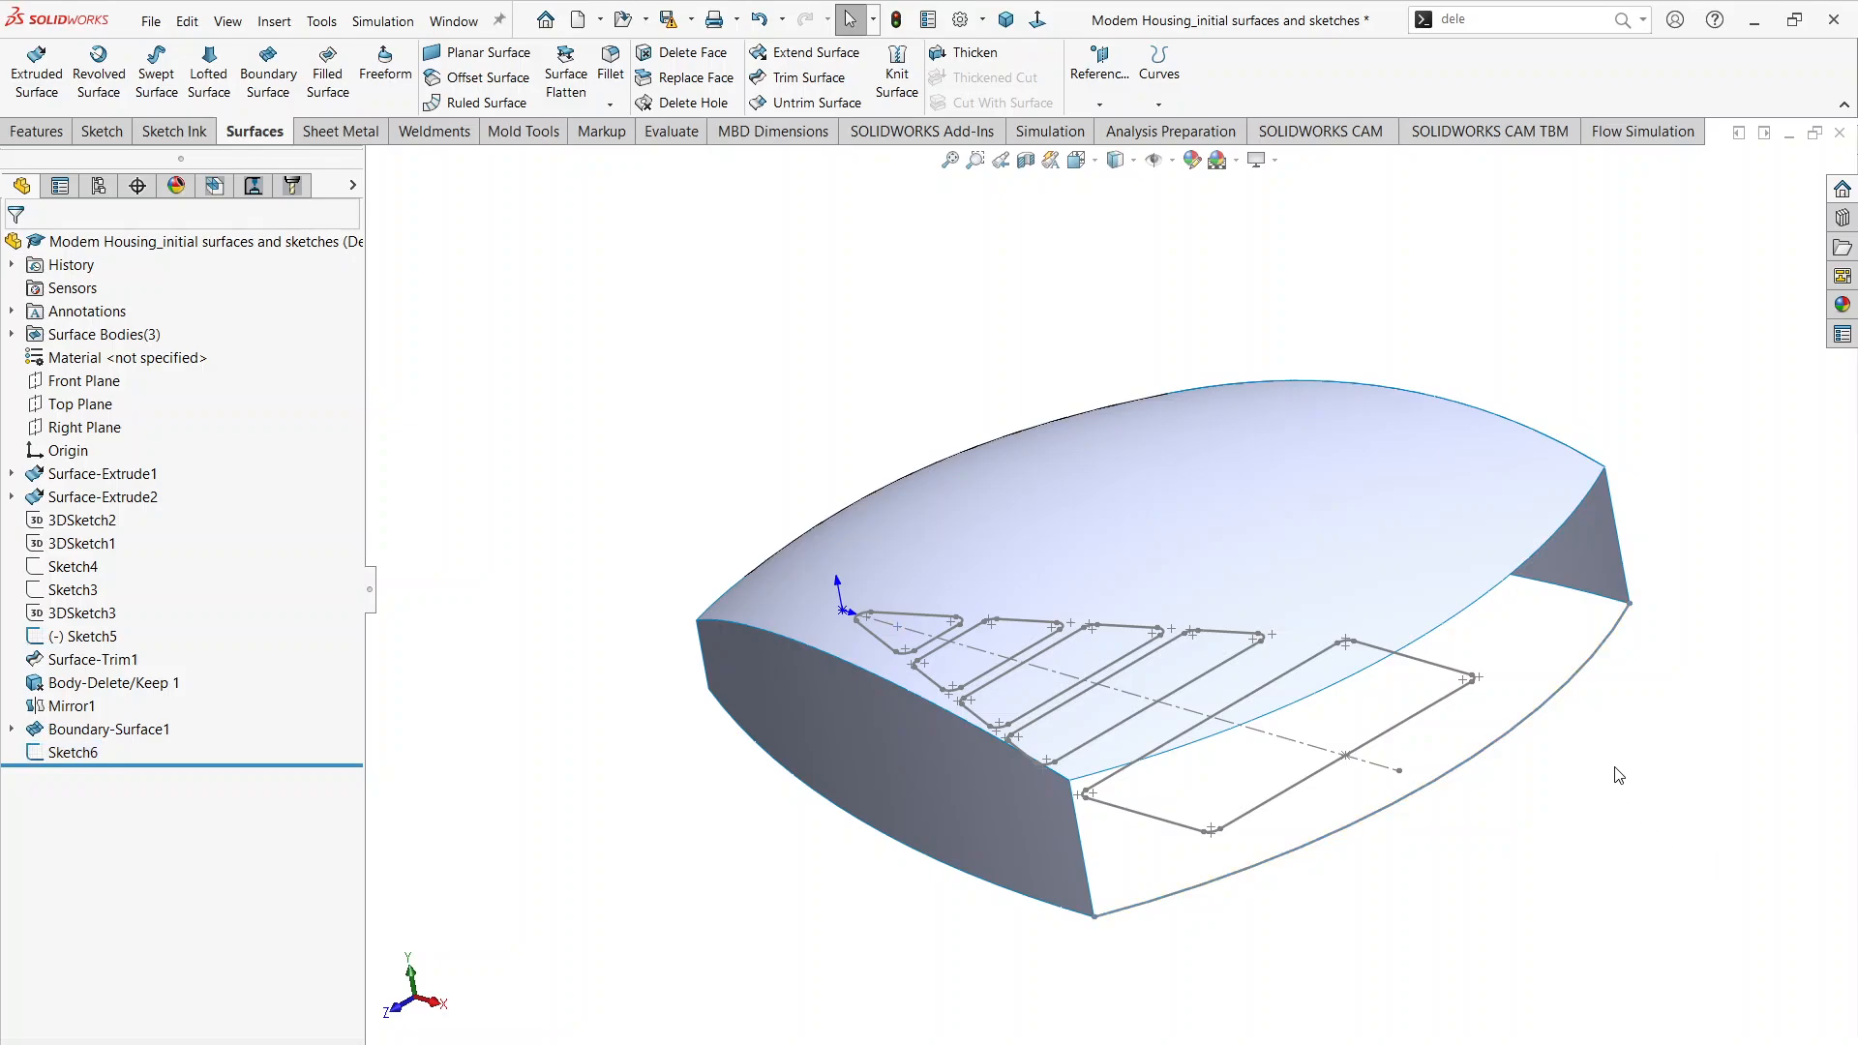
pyautogui.moveTo(1633, 769); pyautogui.dragTo(1641, 775, button='middle')
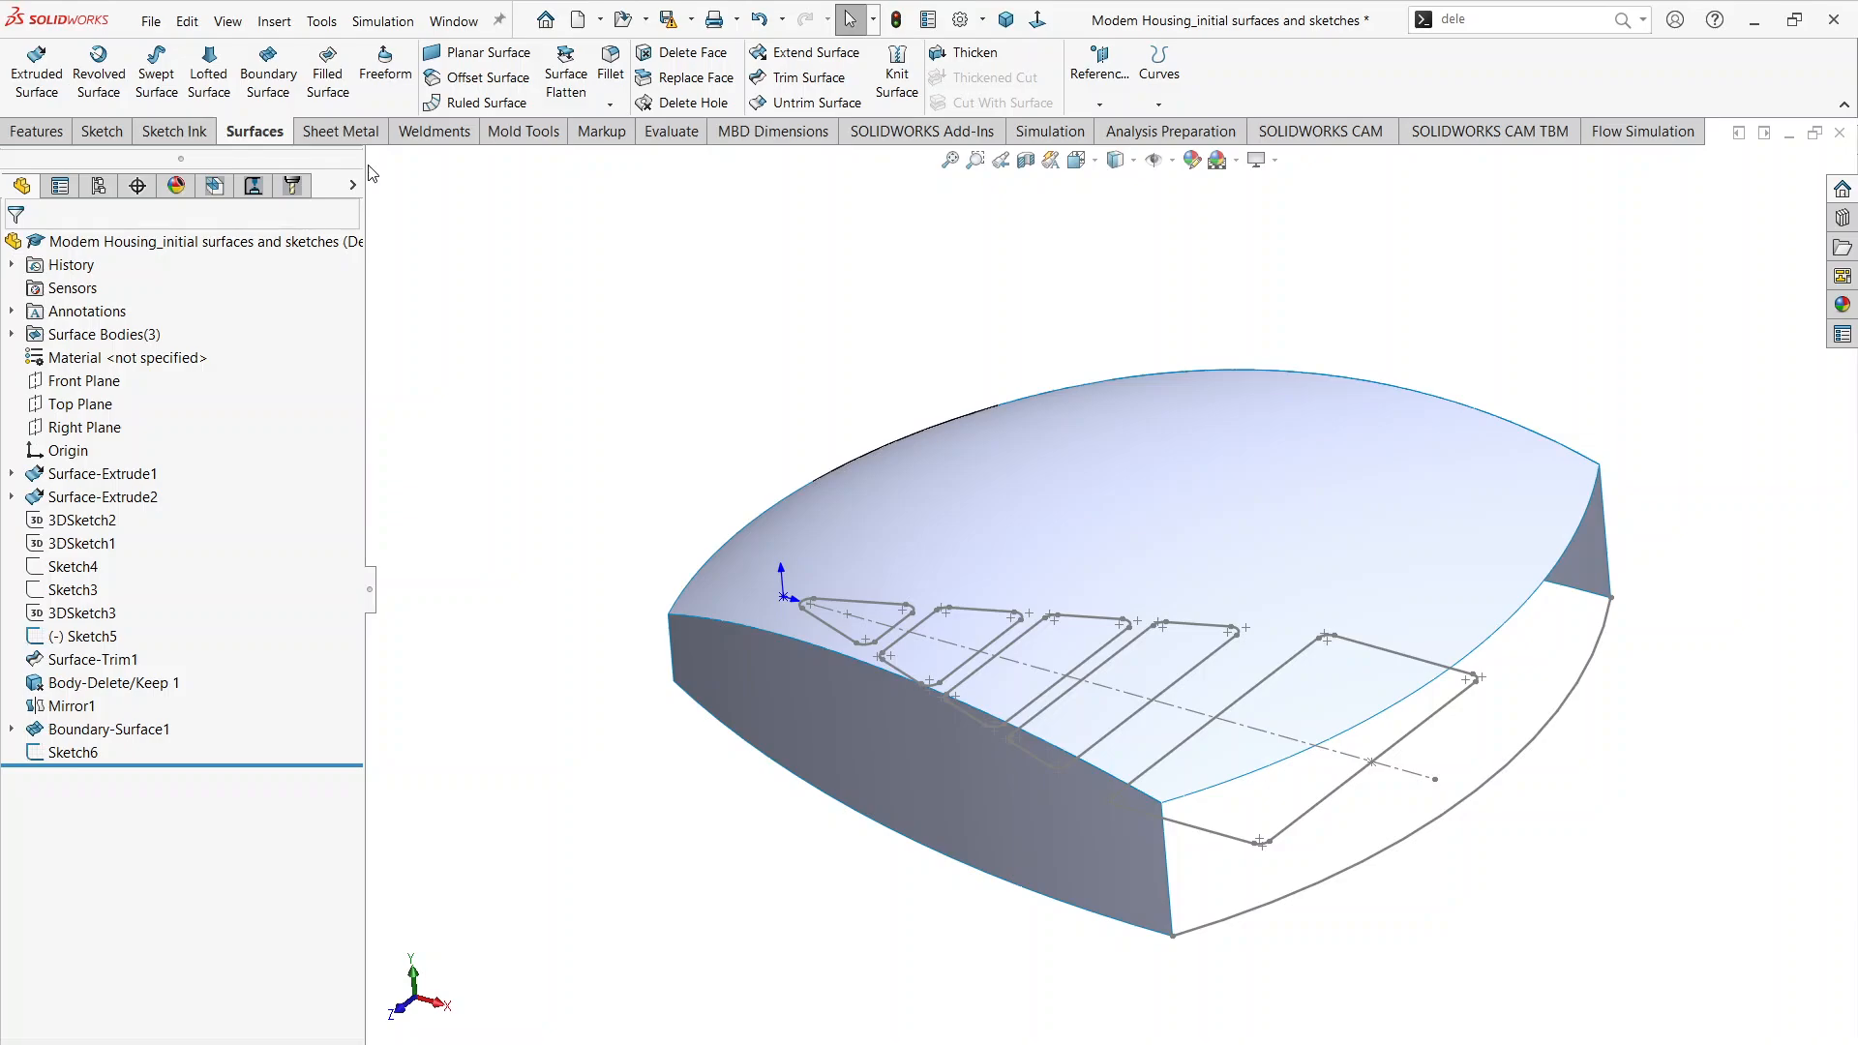
pyautogui.click(329, 76)
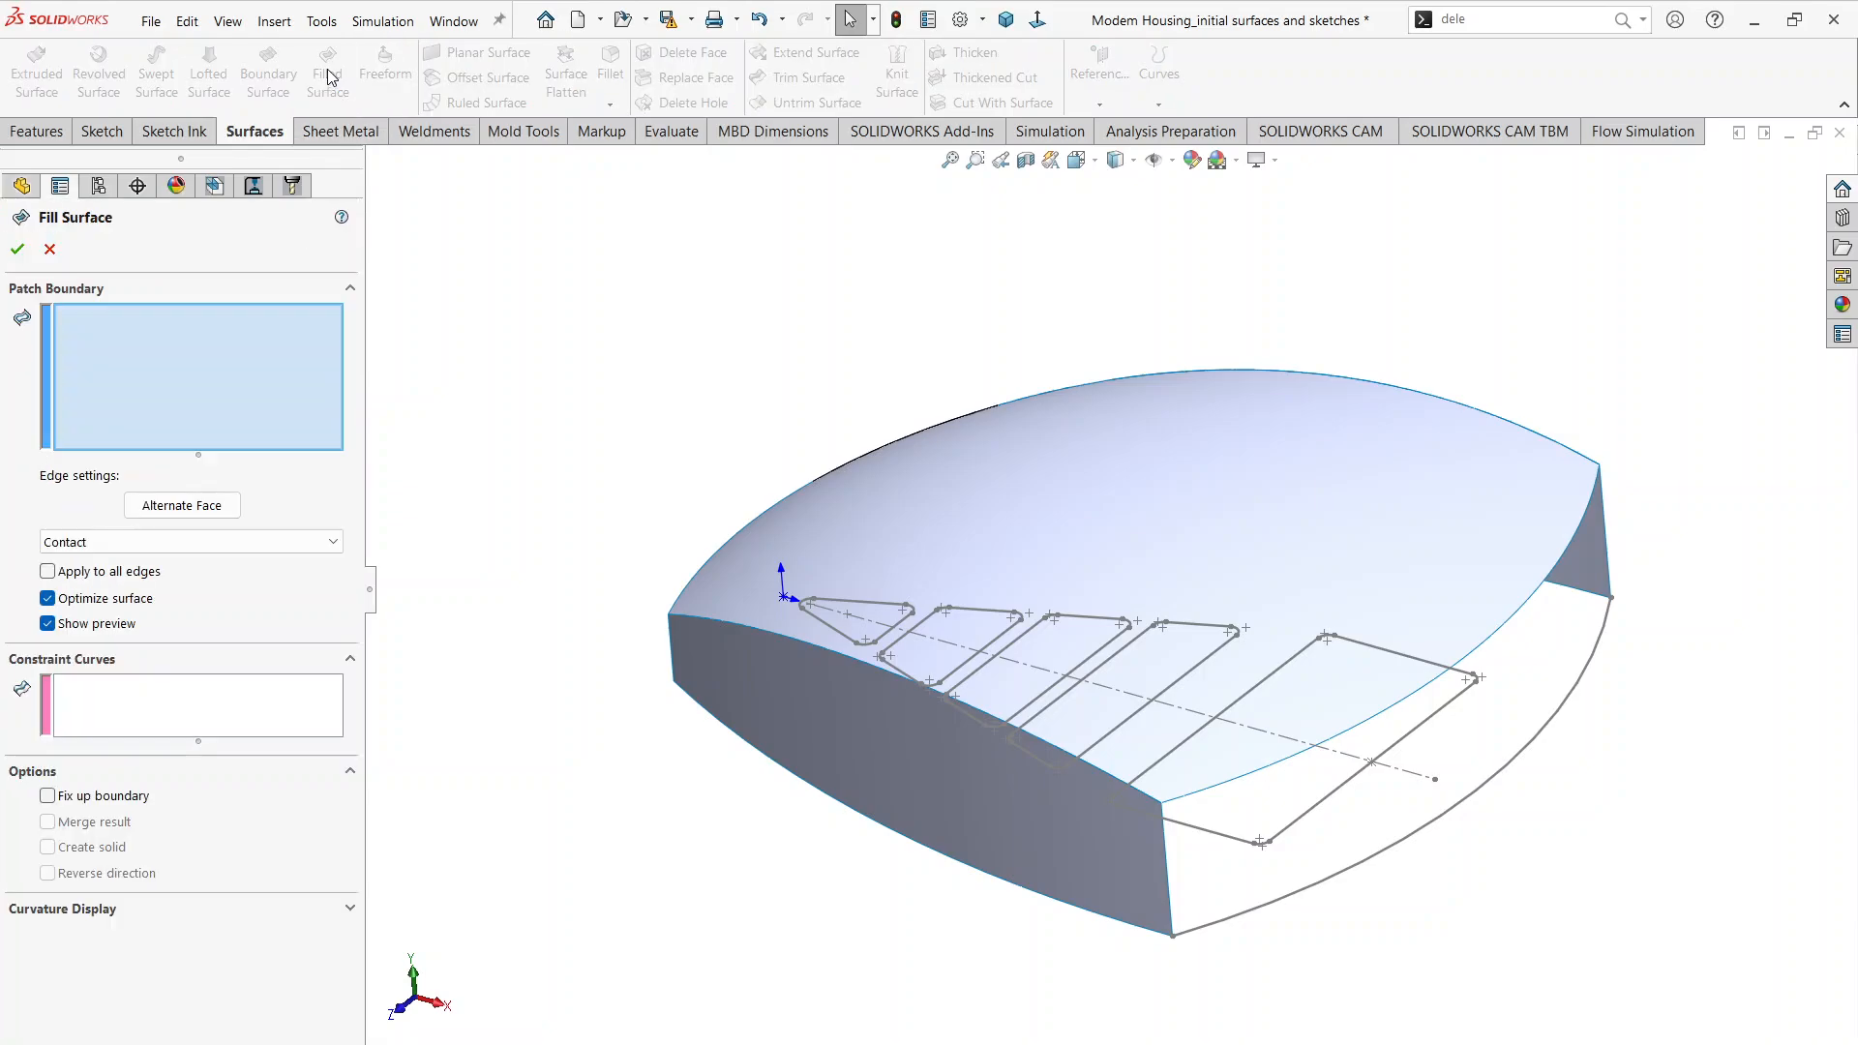
pyautogui.click(1578, 698)
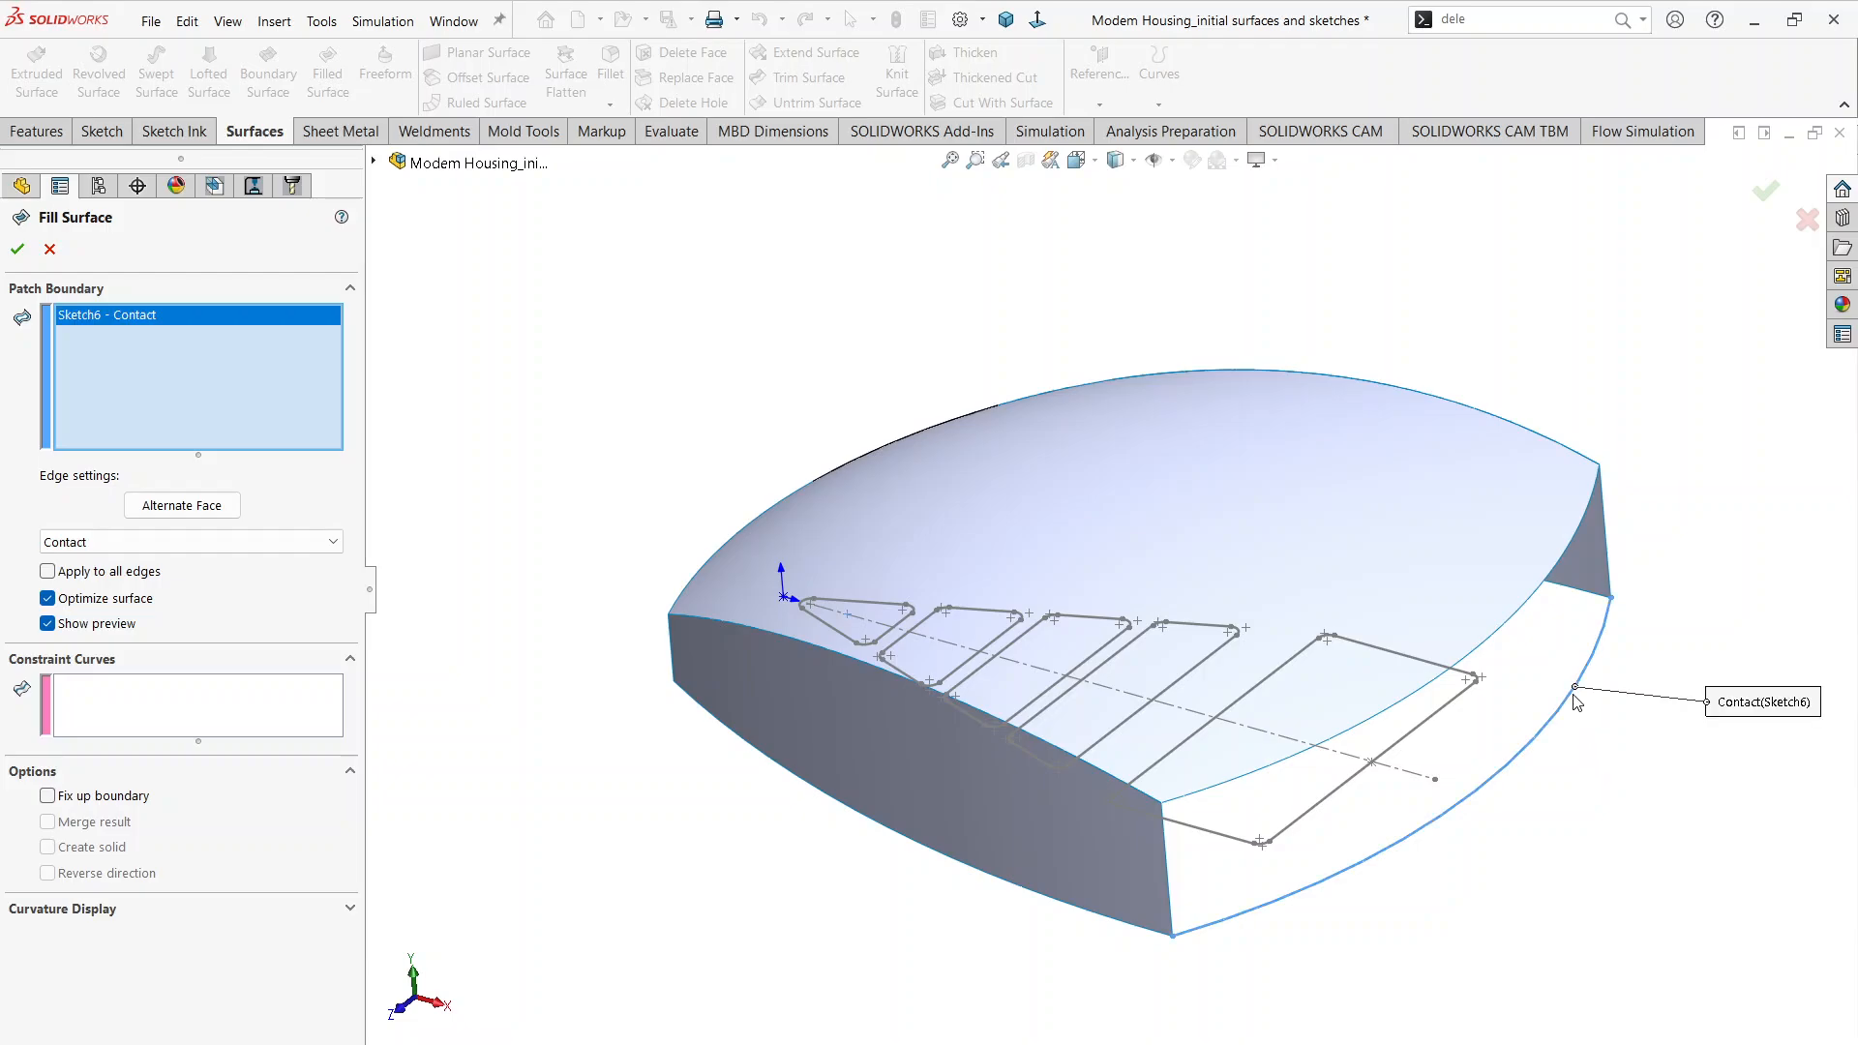
pyautogui.click(1608, 552)
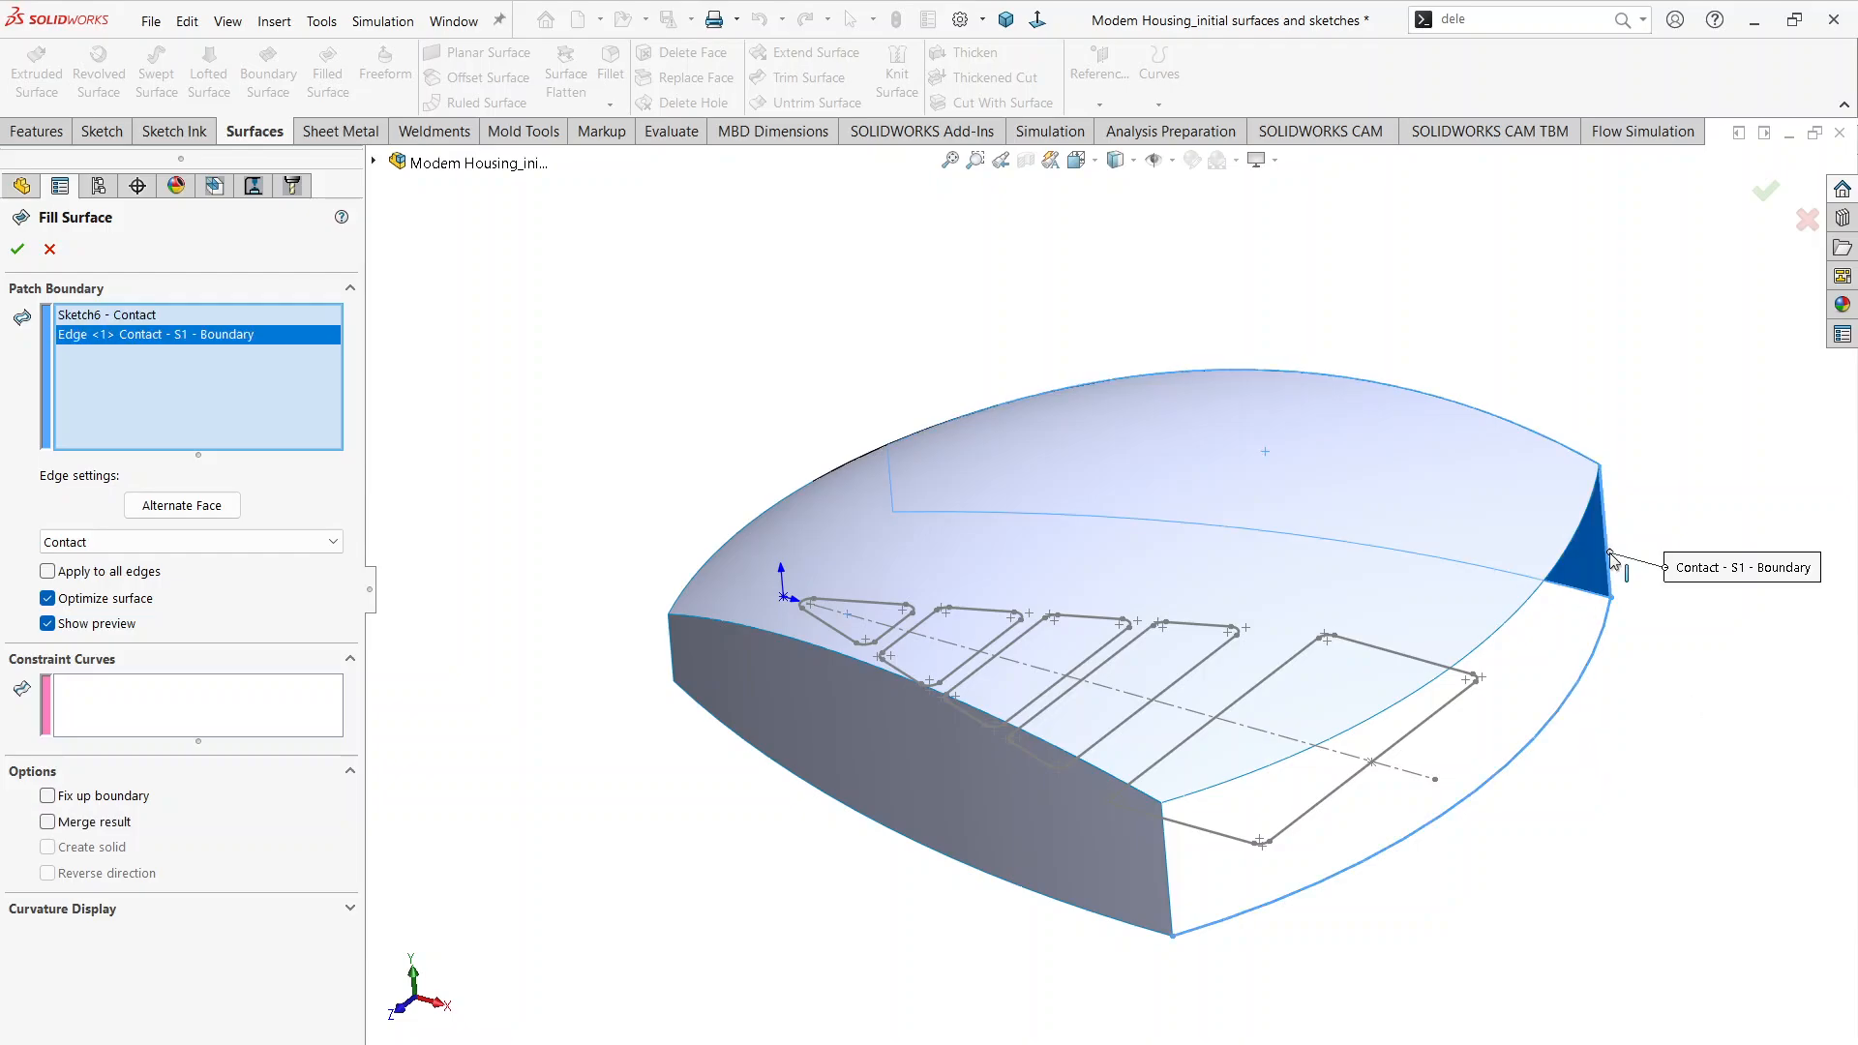
pyautogui.click(1538, 600)
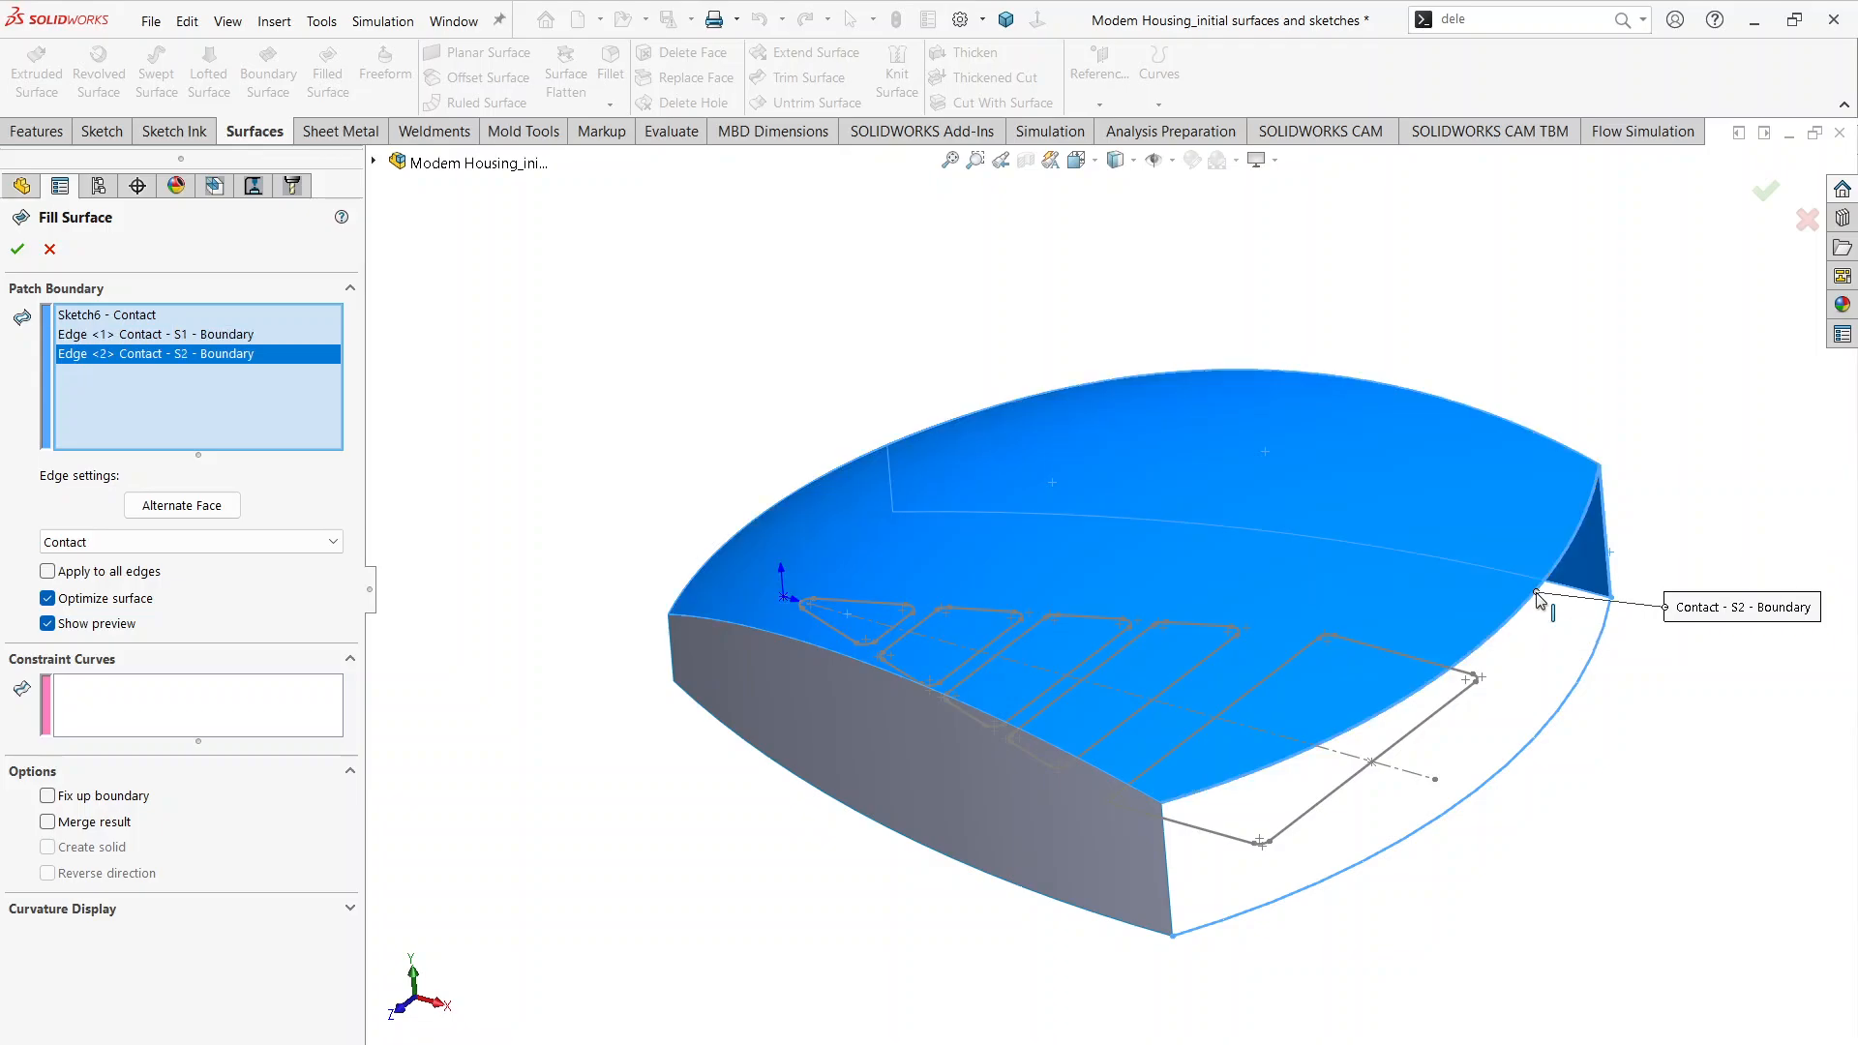
pyautogui.click(1167, 874)
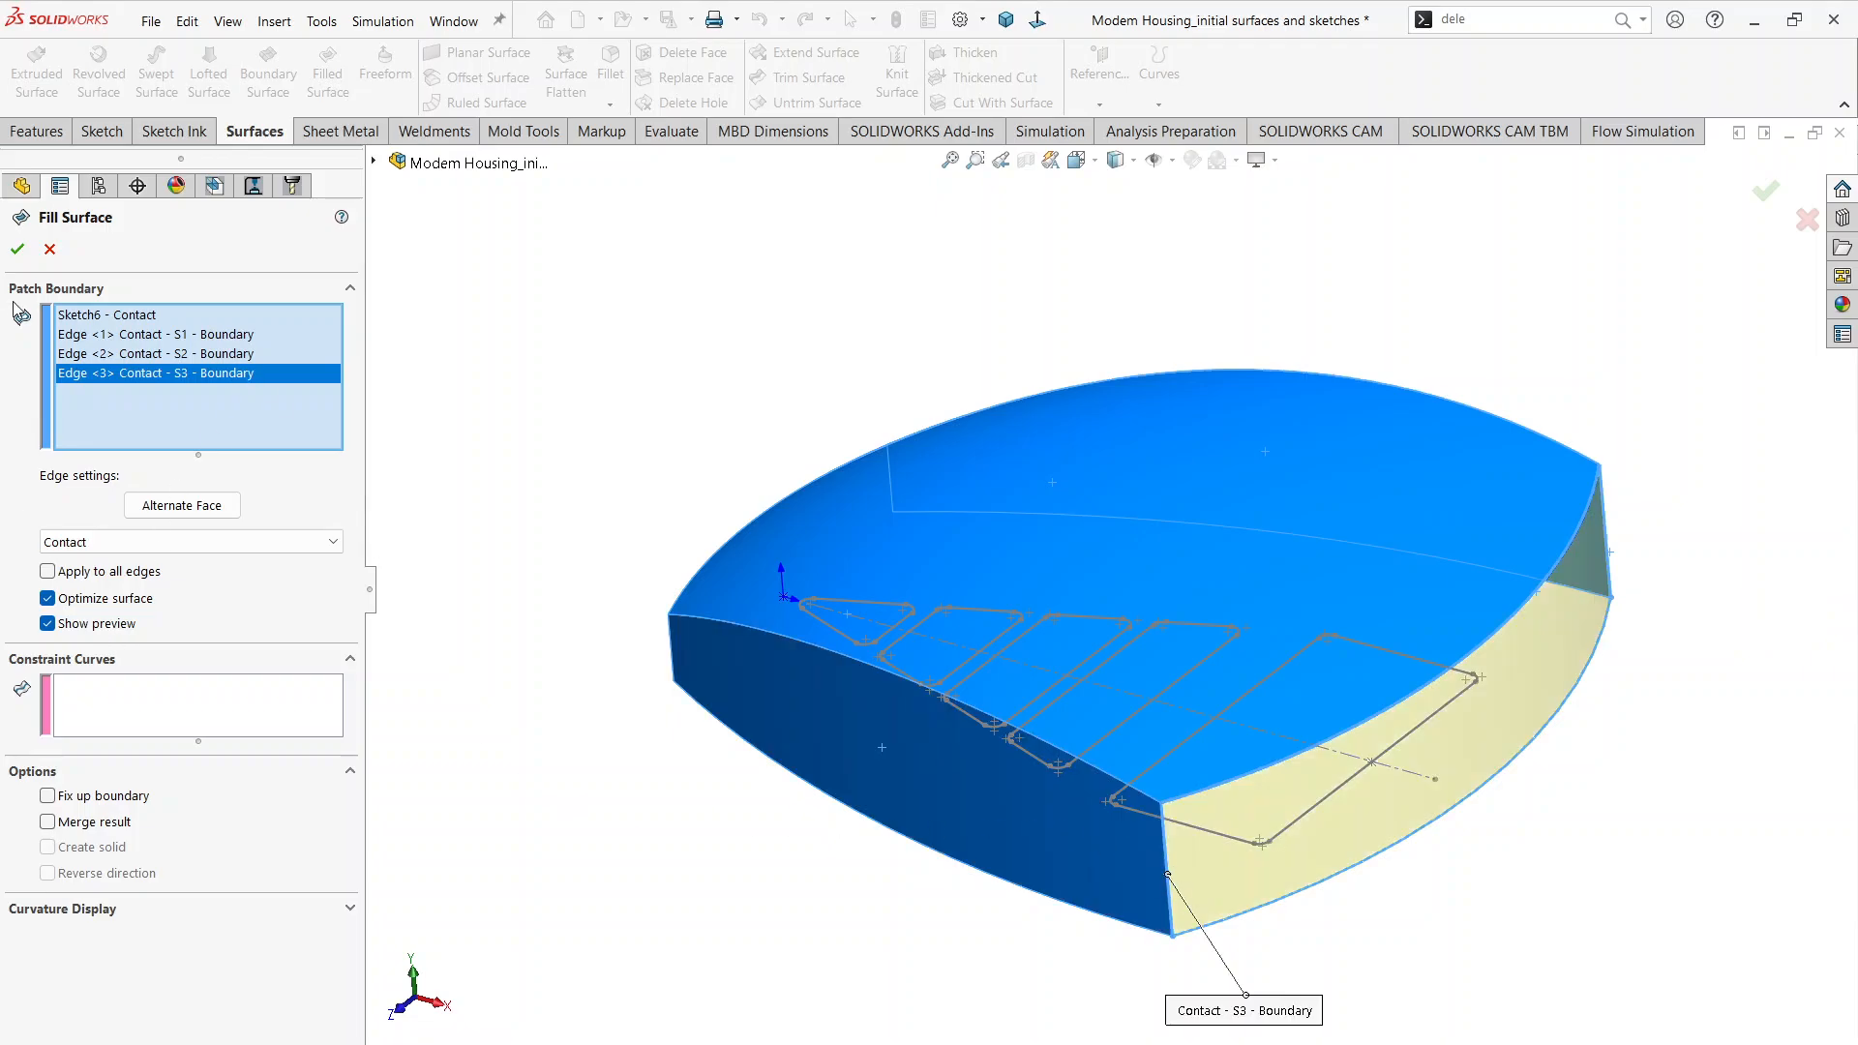
pyautogui.click(18, 248)
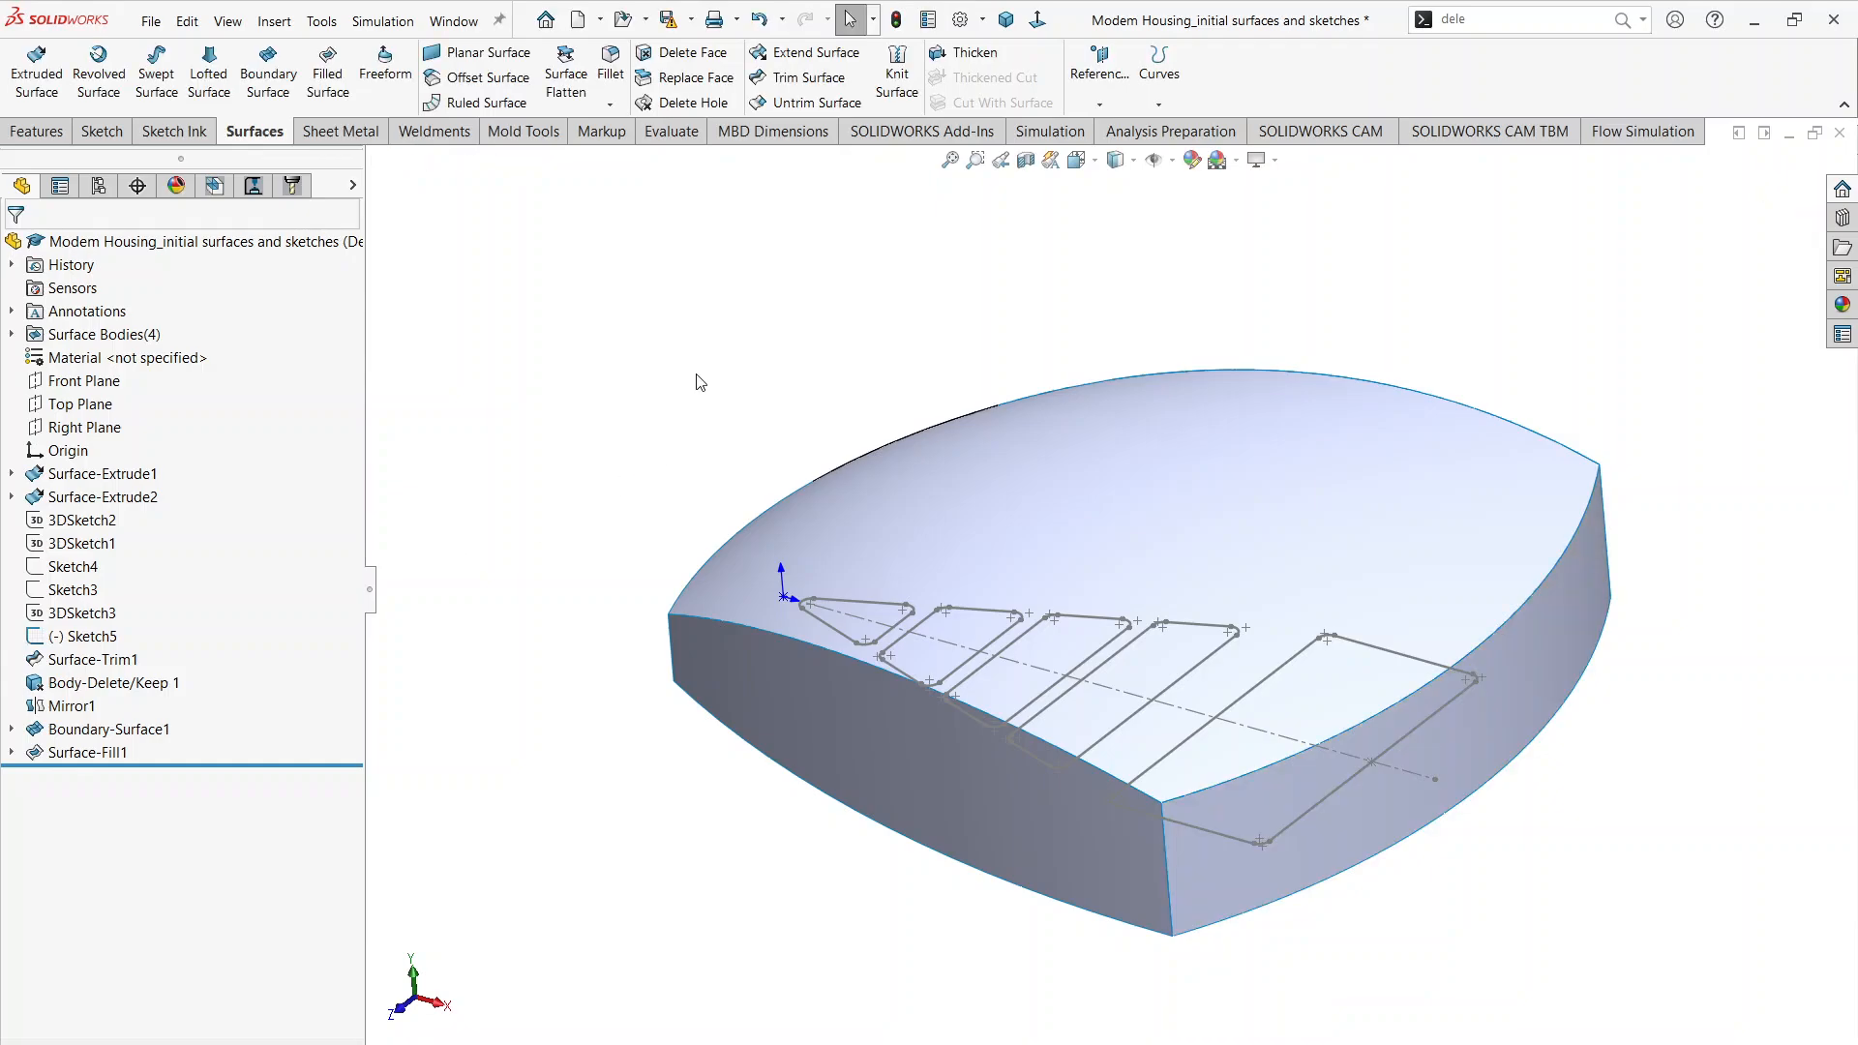
# Step: Sketch on the Top Plane by converting the top surface's curved end edge nearest the origin, and exit the sketch
pyautogui.moveTo(718, 515); pyautogui.dragTo(774, 773, button='middle')
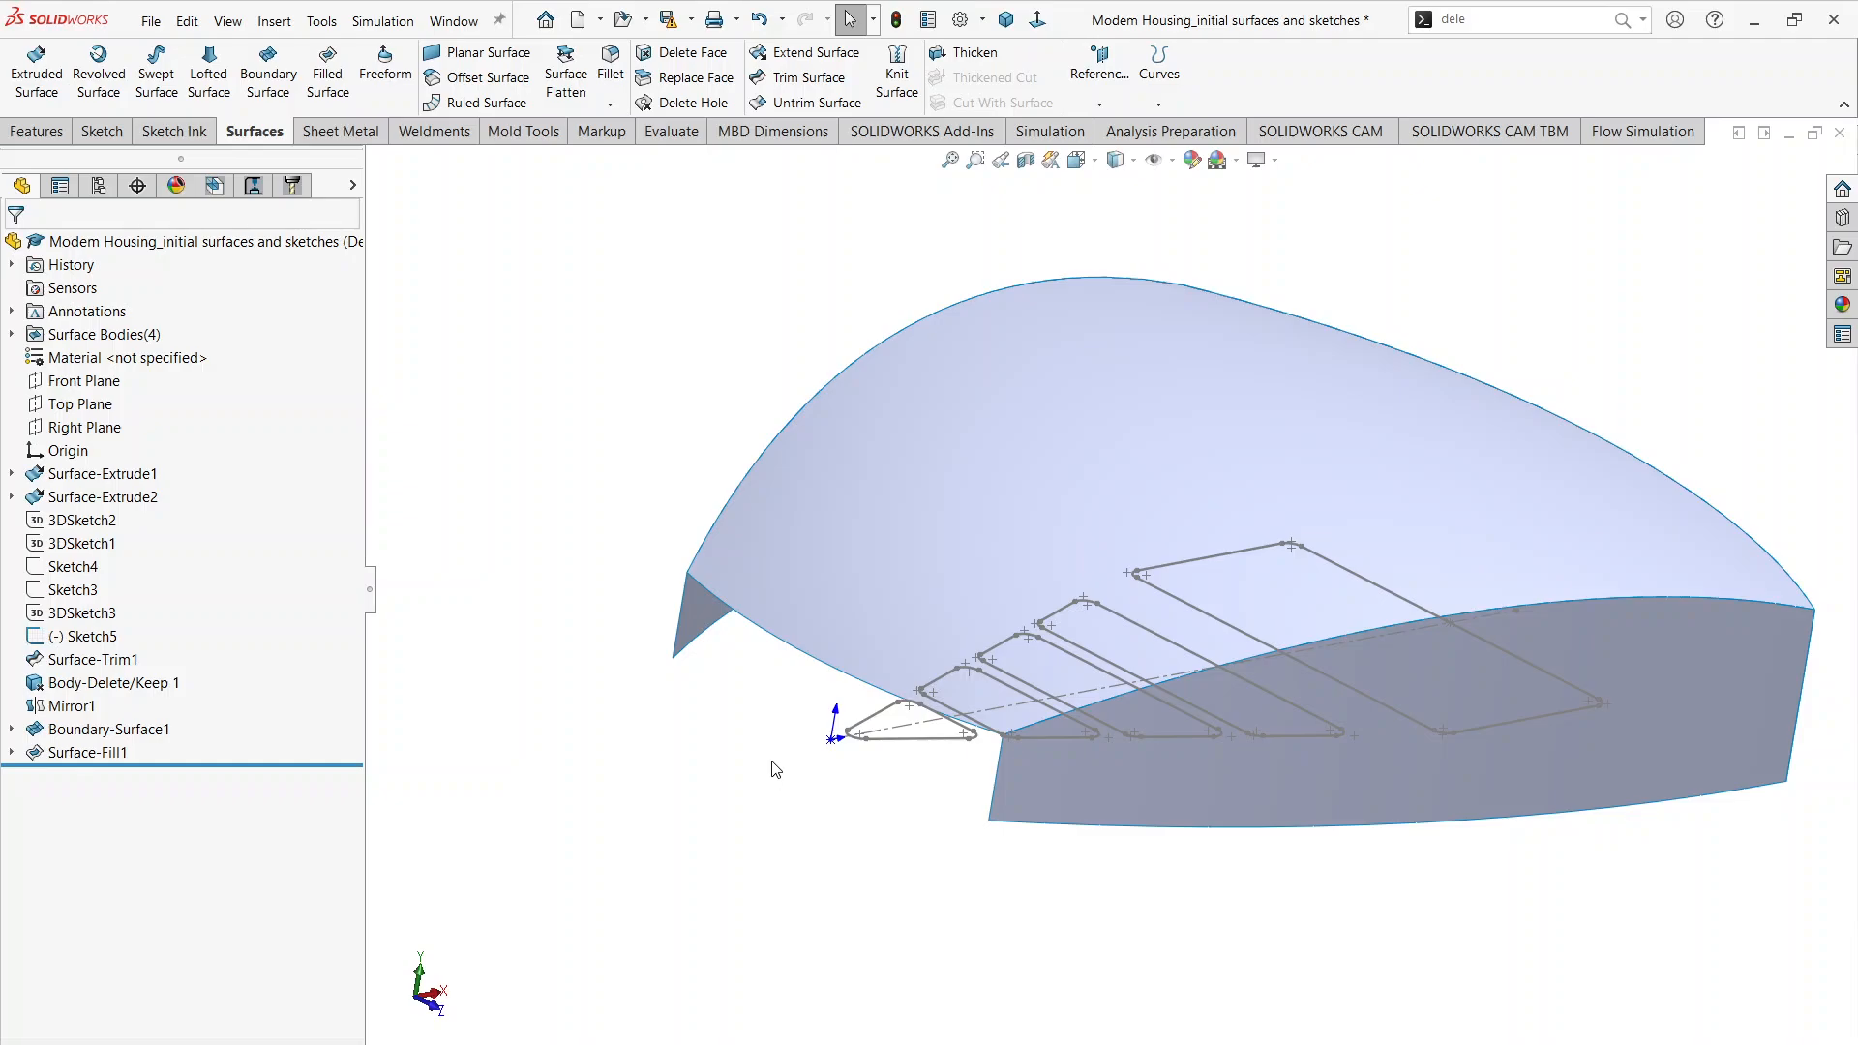
pyautogui.click(100, 382)
pyautogui.click(73, 407)
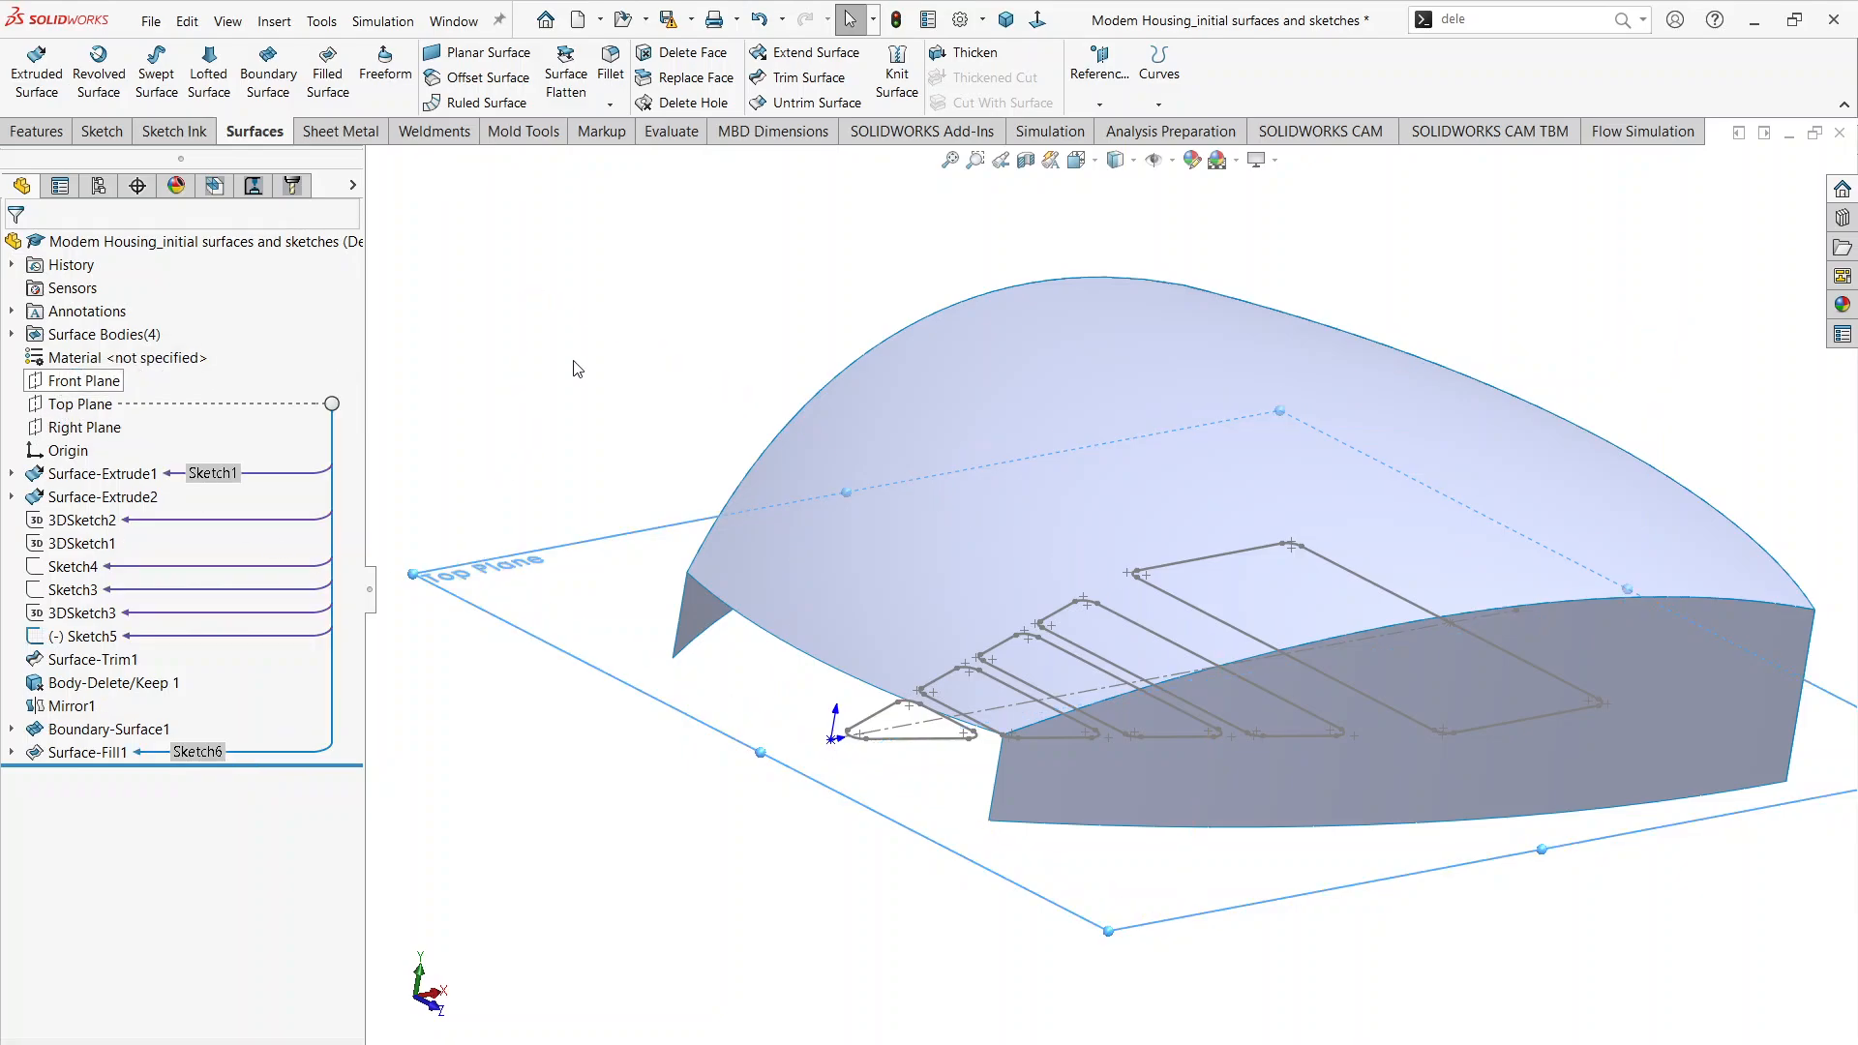
pyautogui.click(84, 380)
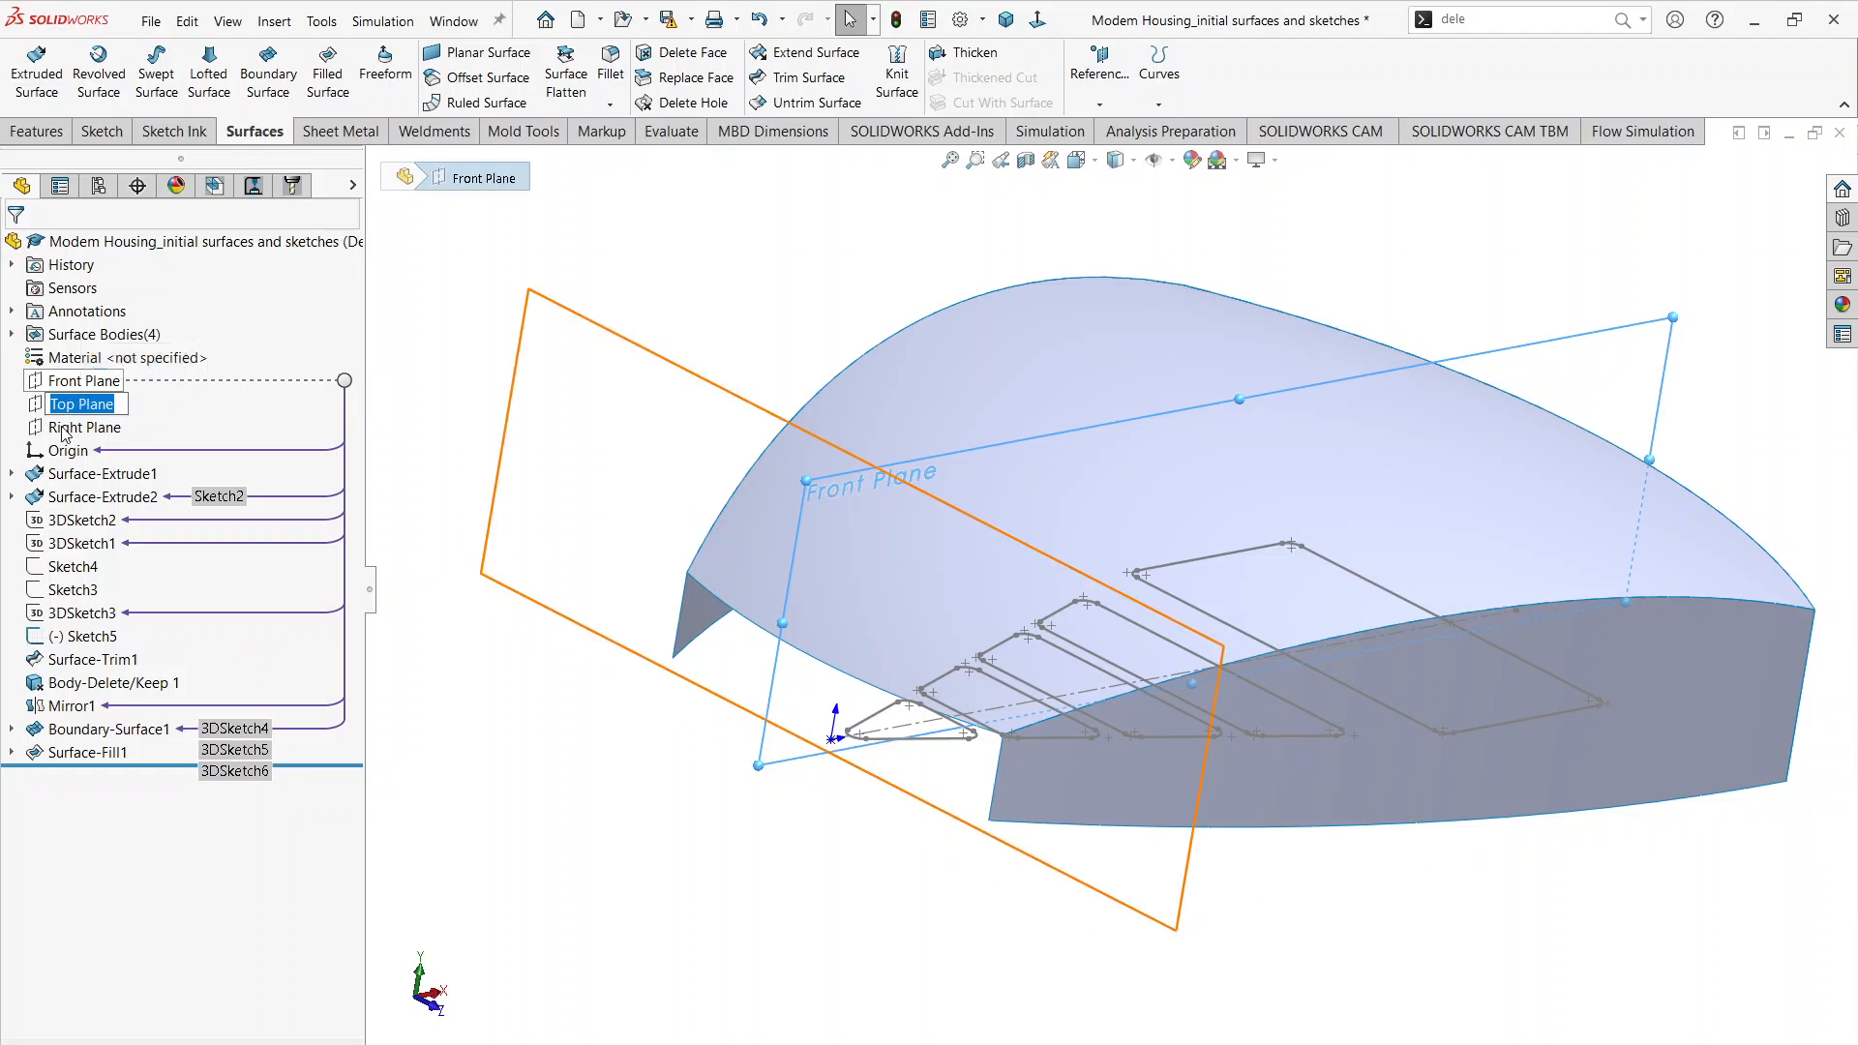
pyautogui.click(101, 406)
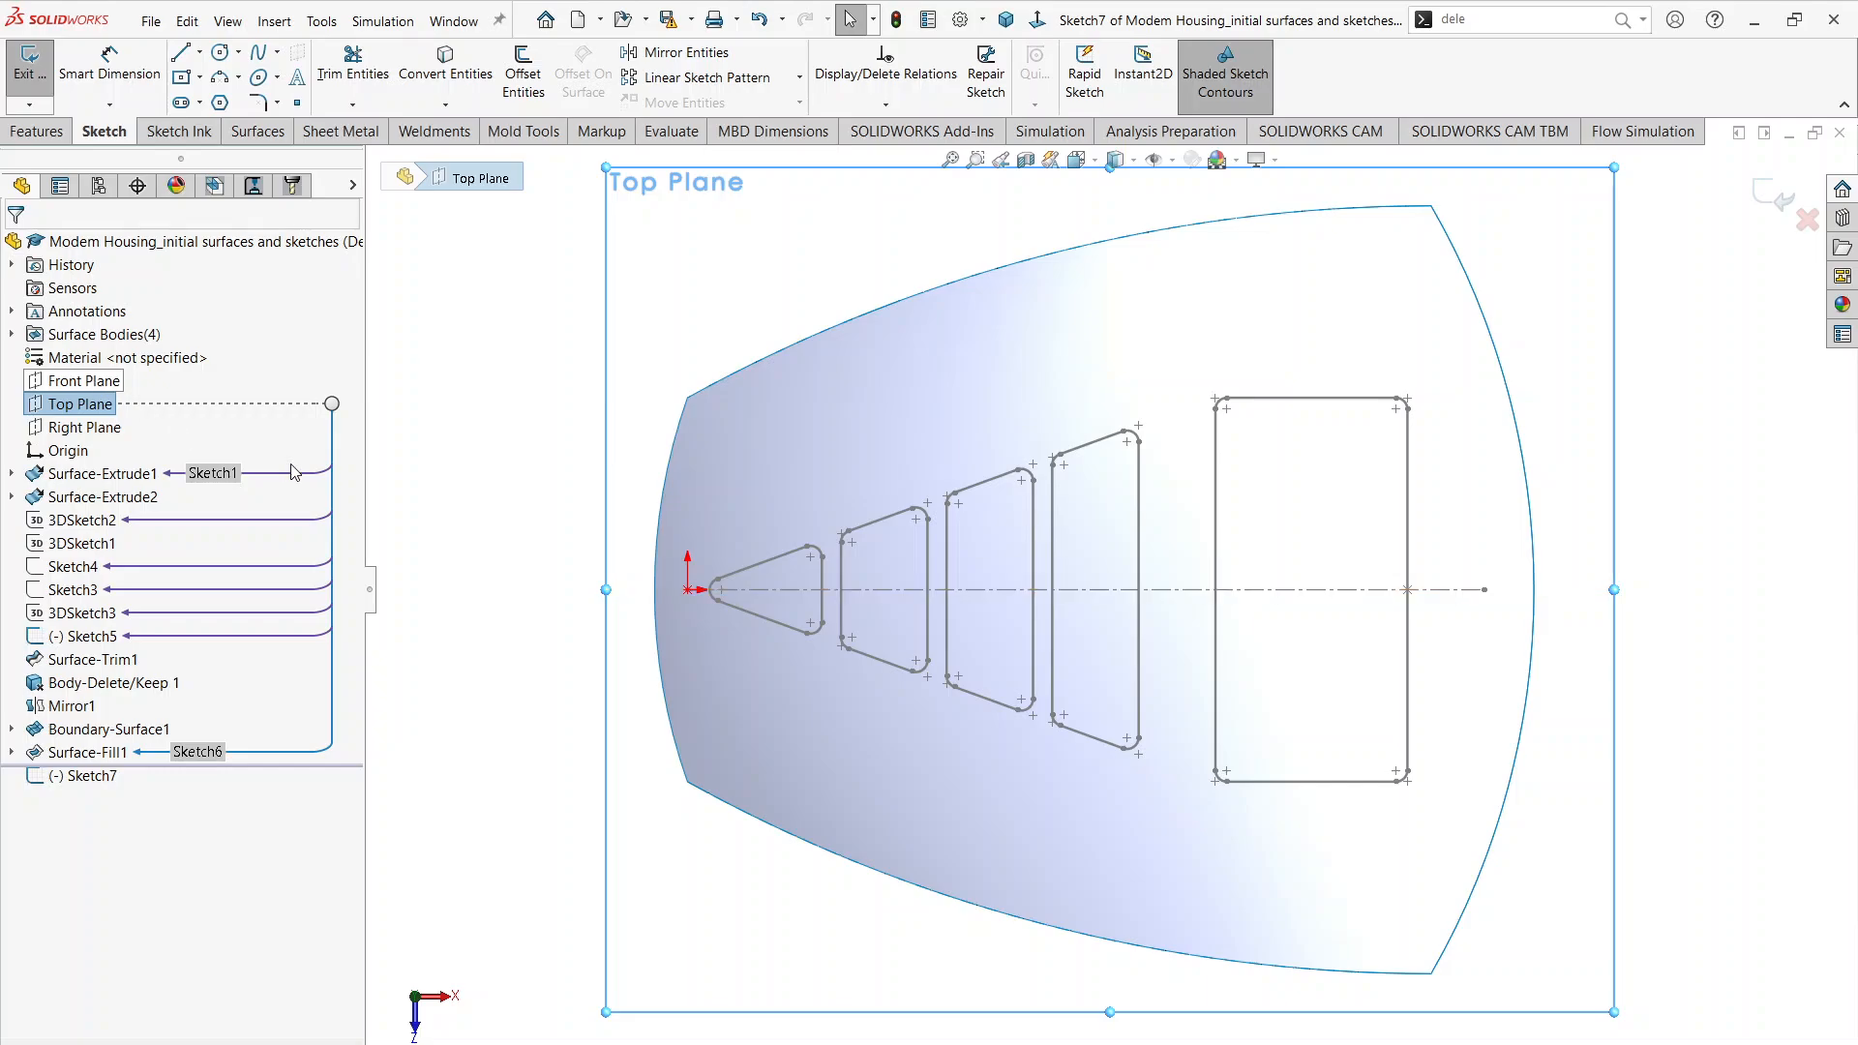
pyautogui.click(671, 445)
pyautogui.click(447, 67)
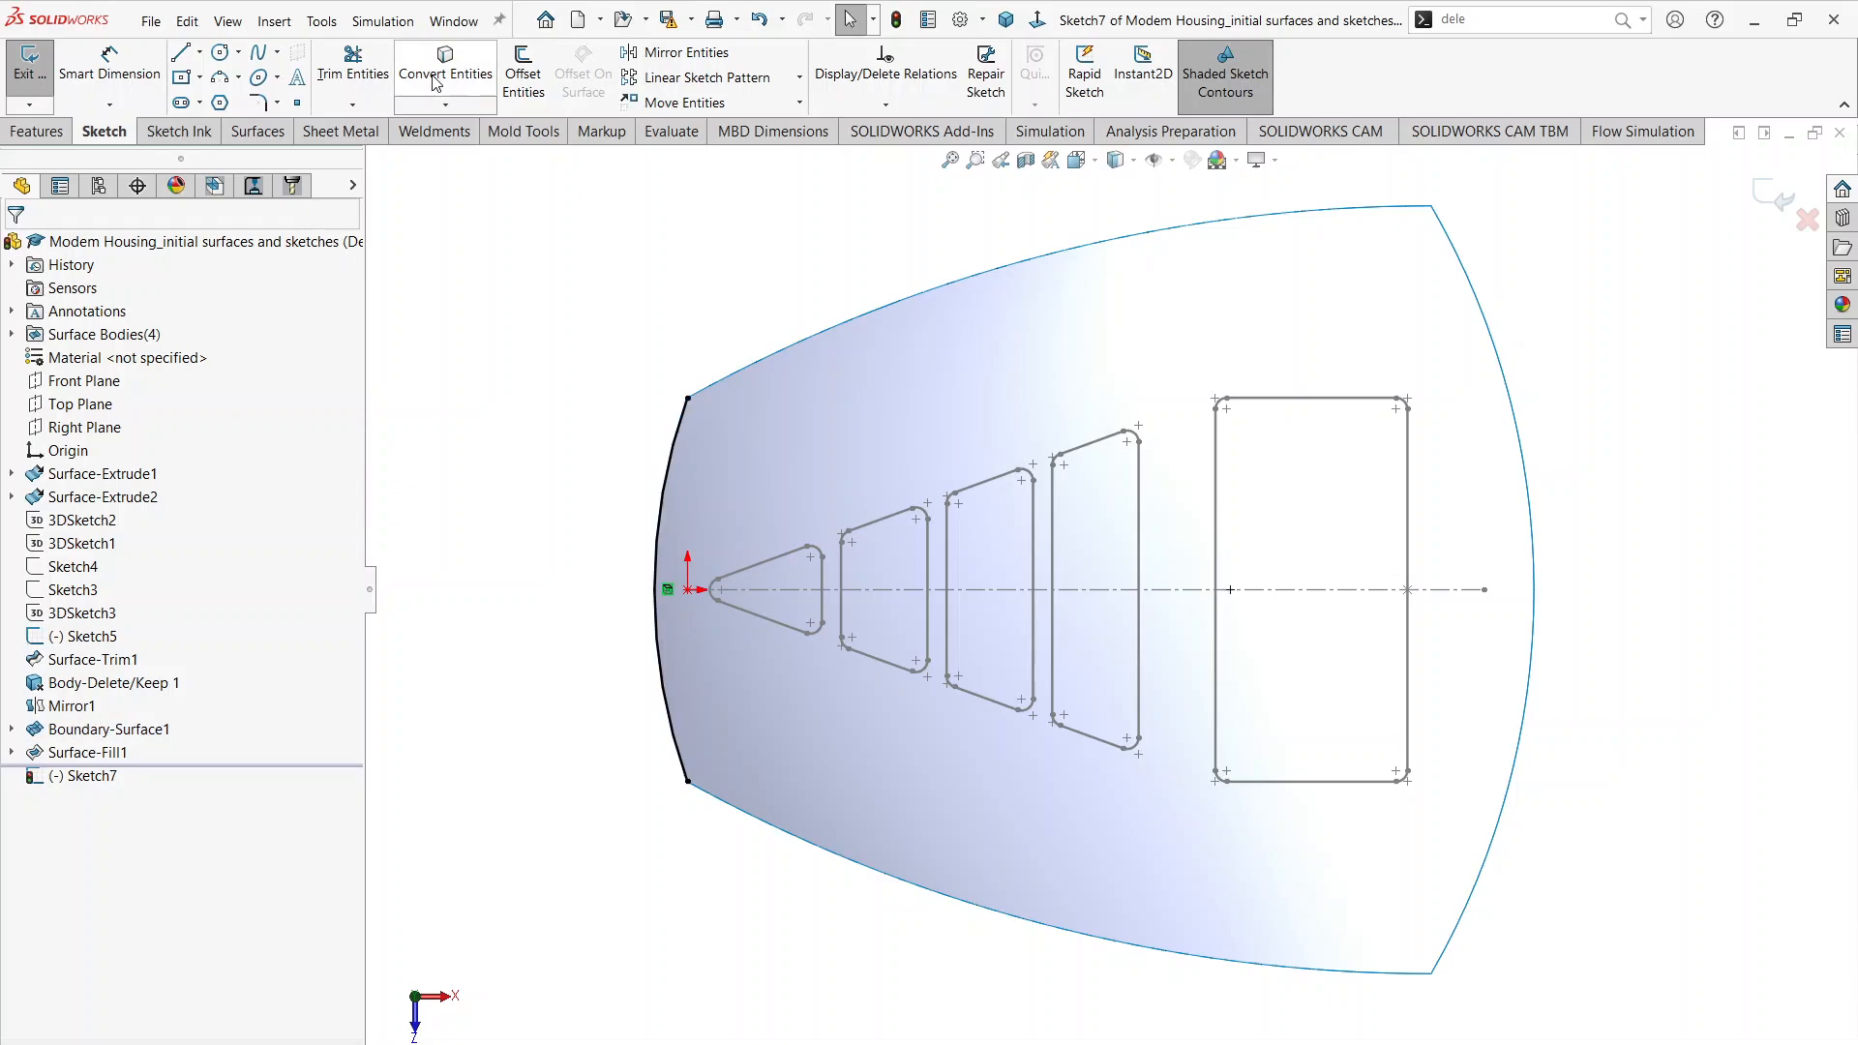
pyautogui.click(1782, 195)
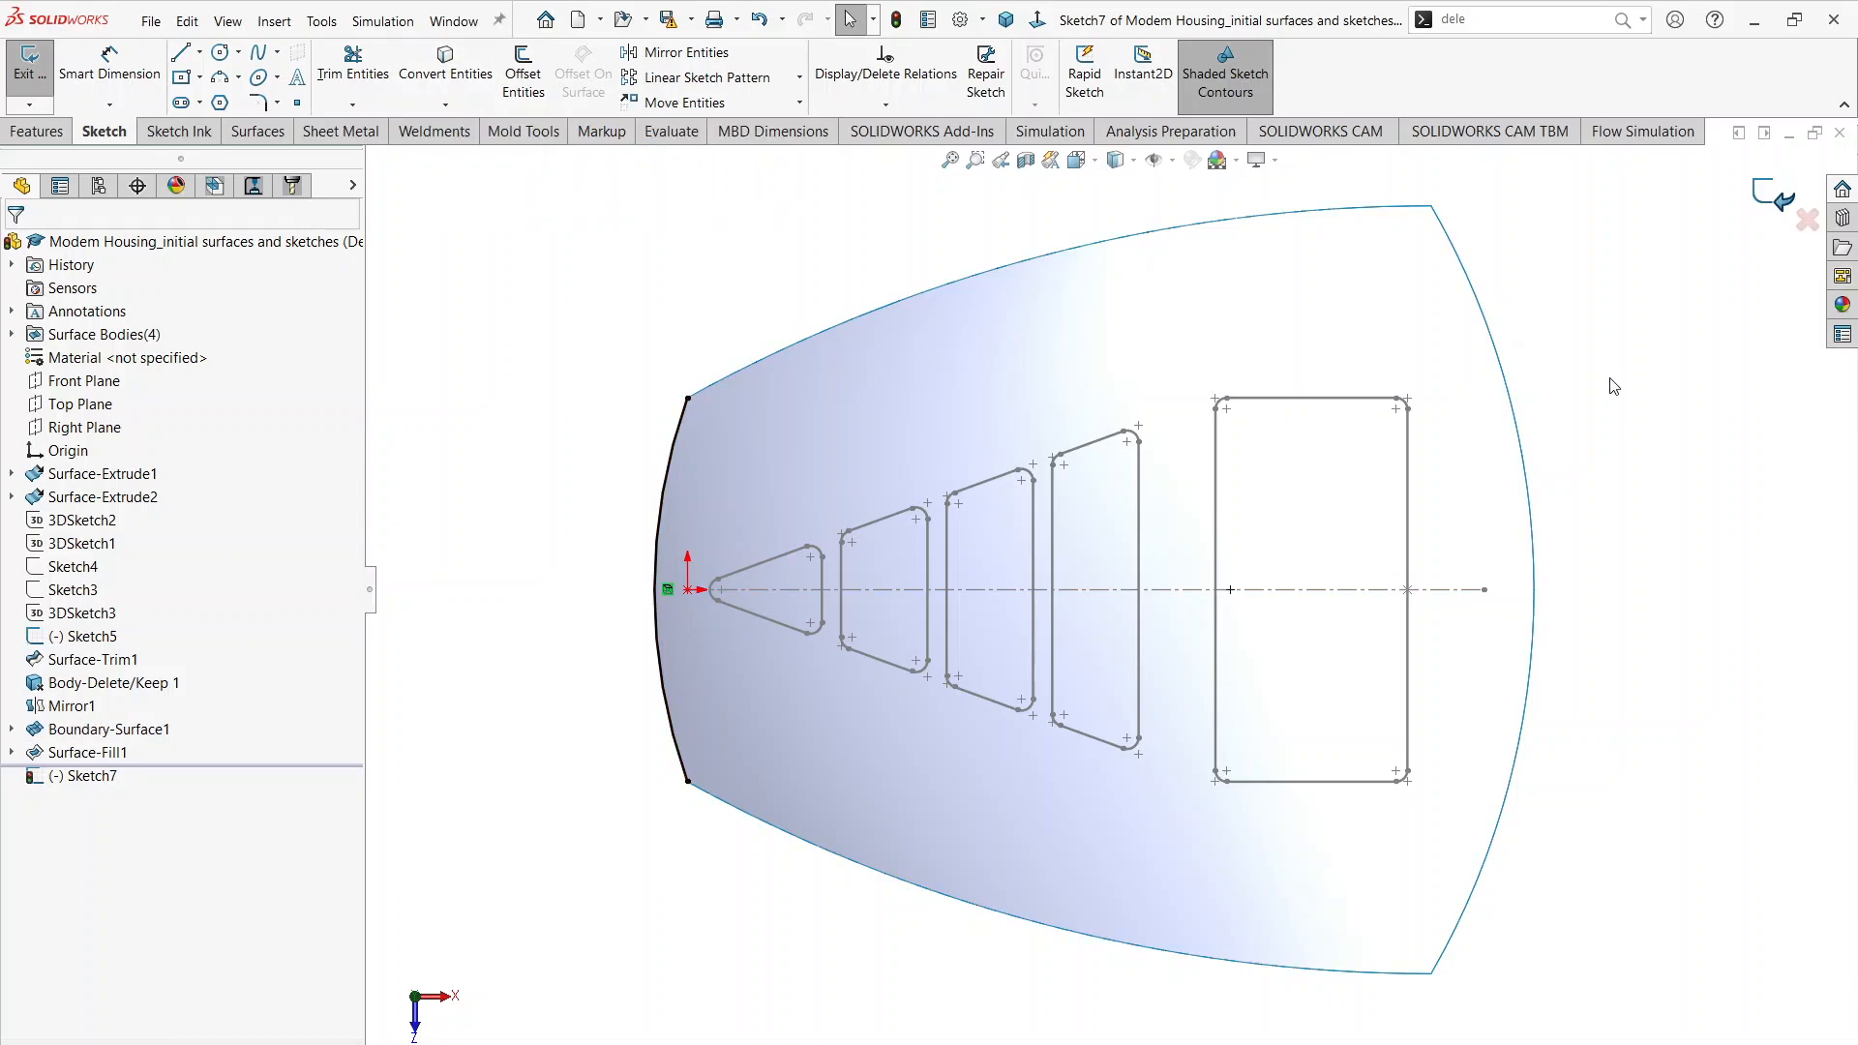
# Step: Close the end nearest the origin with a filled surface bounded by the new sketch arc, both side edges and the top surface's end edge
pyautogui.moveTo(1033, 746); pyautogui.dragTo(1133, 435, button='middle')
pyautogui.click(536, 245)
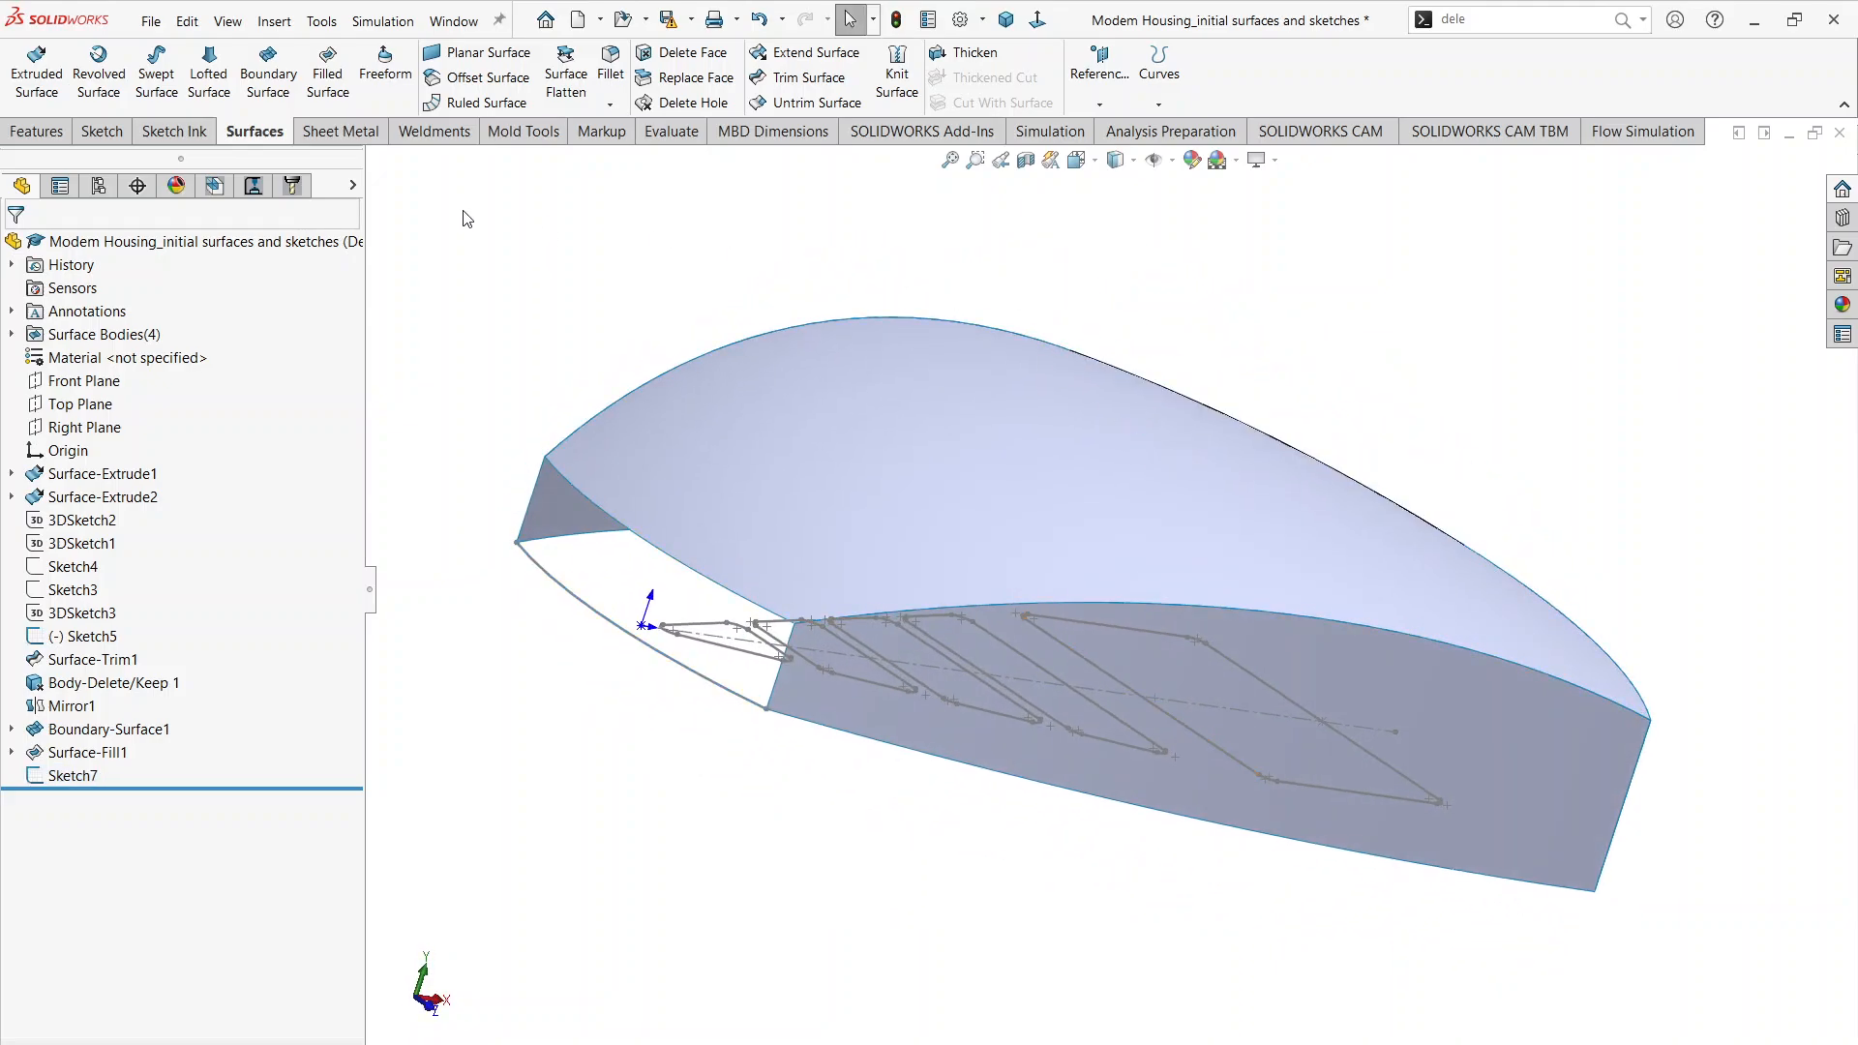
pyautogui.click(327, 74)
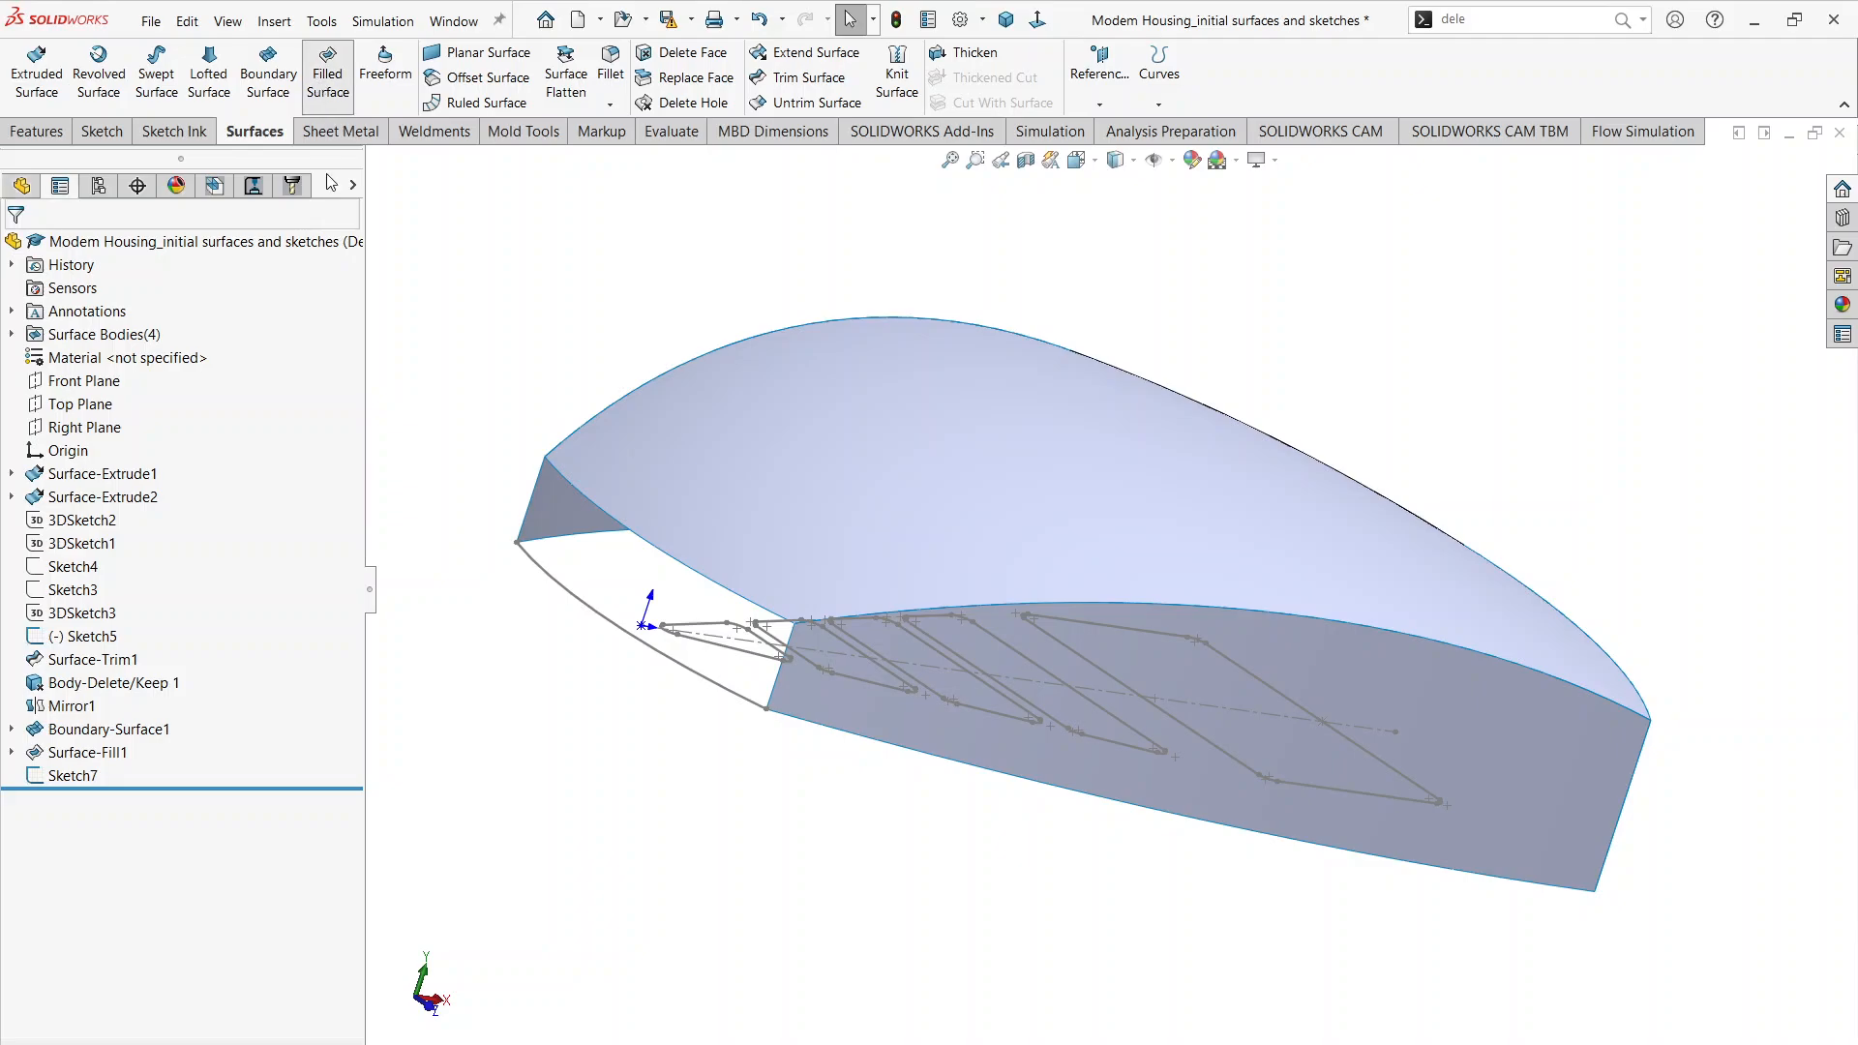
pyautogui.click(607, 627)
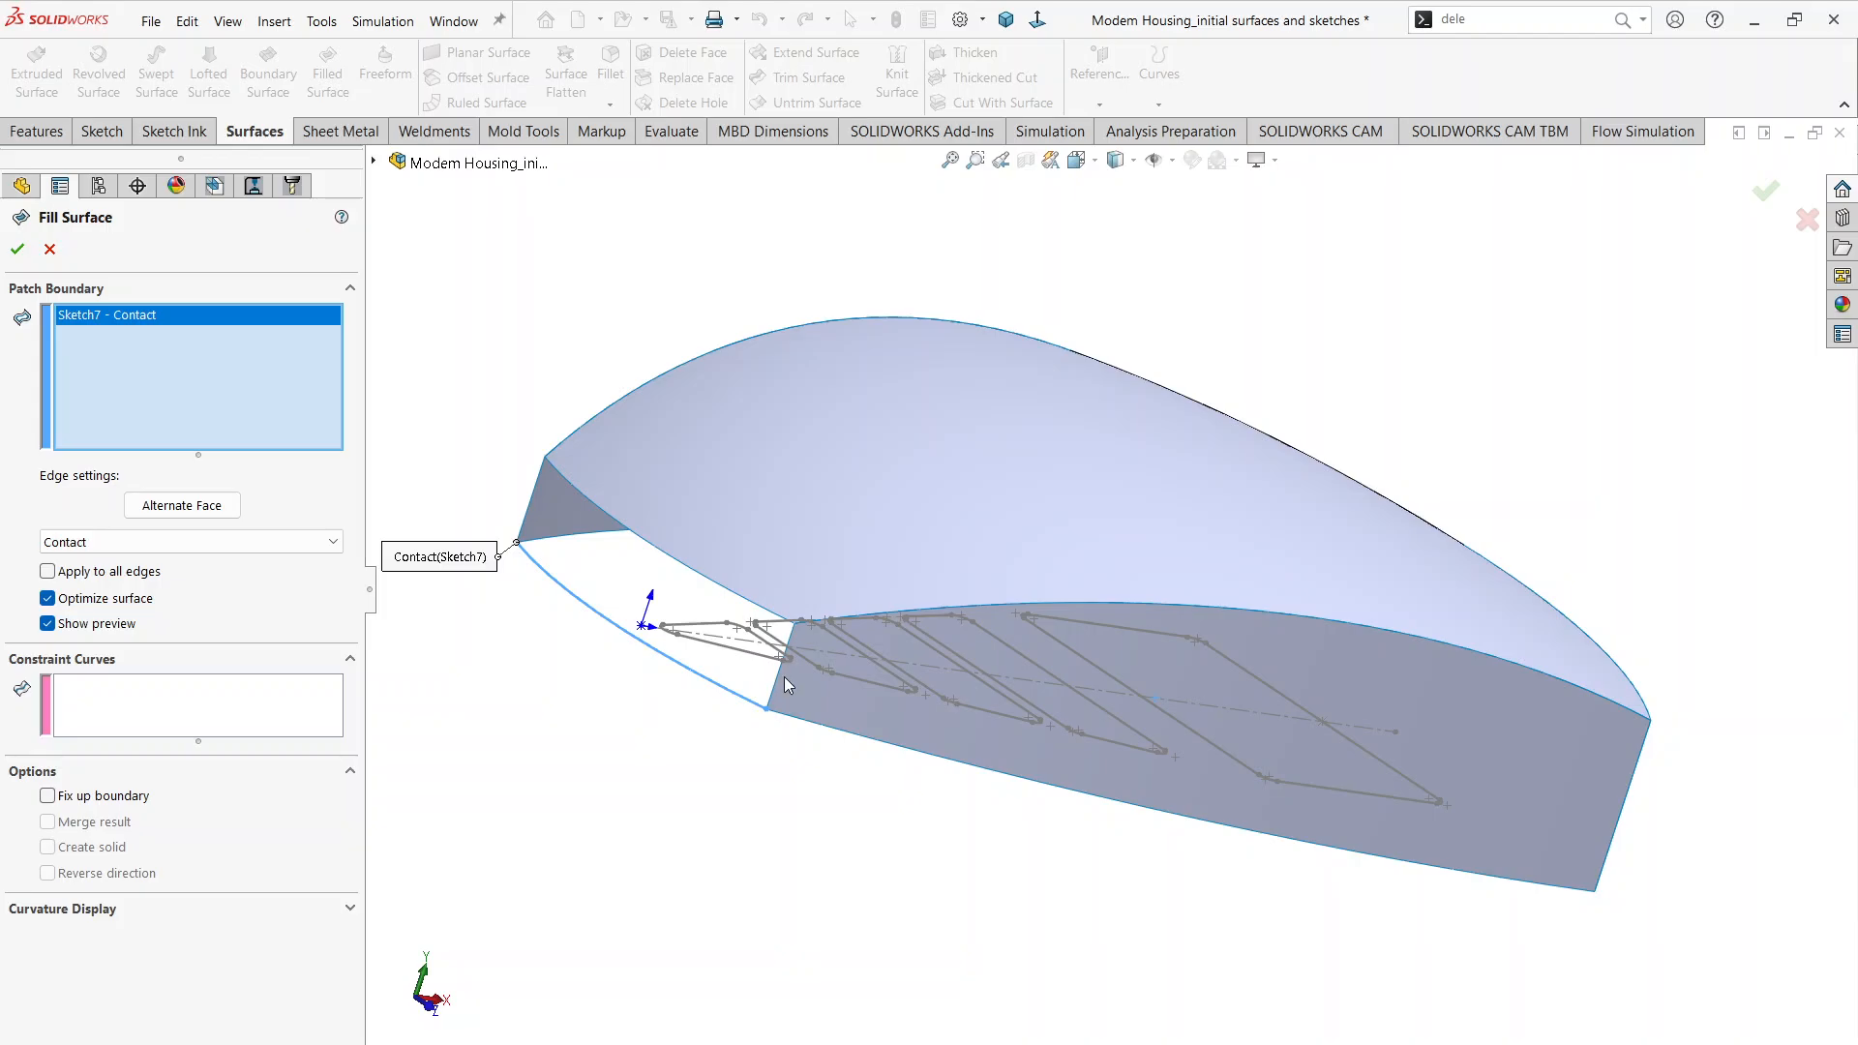
pyautogui.click(781, 676)
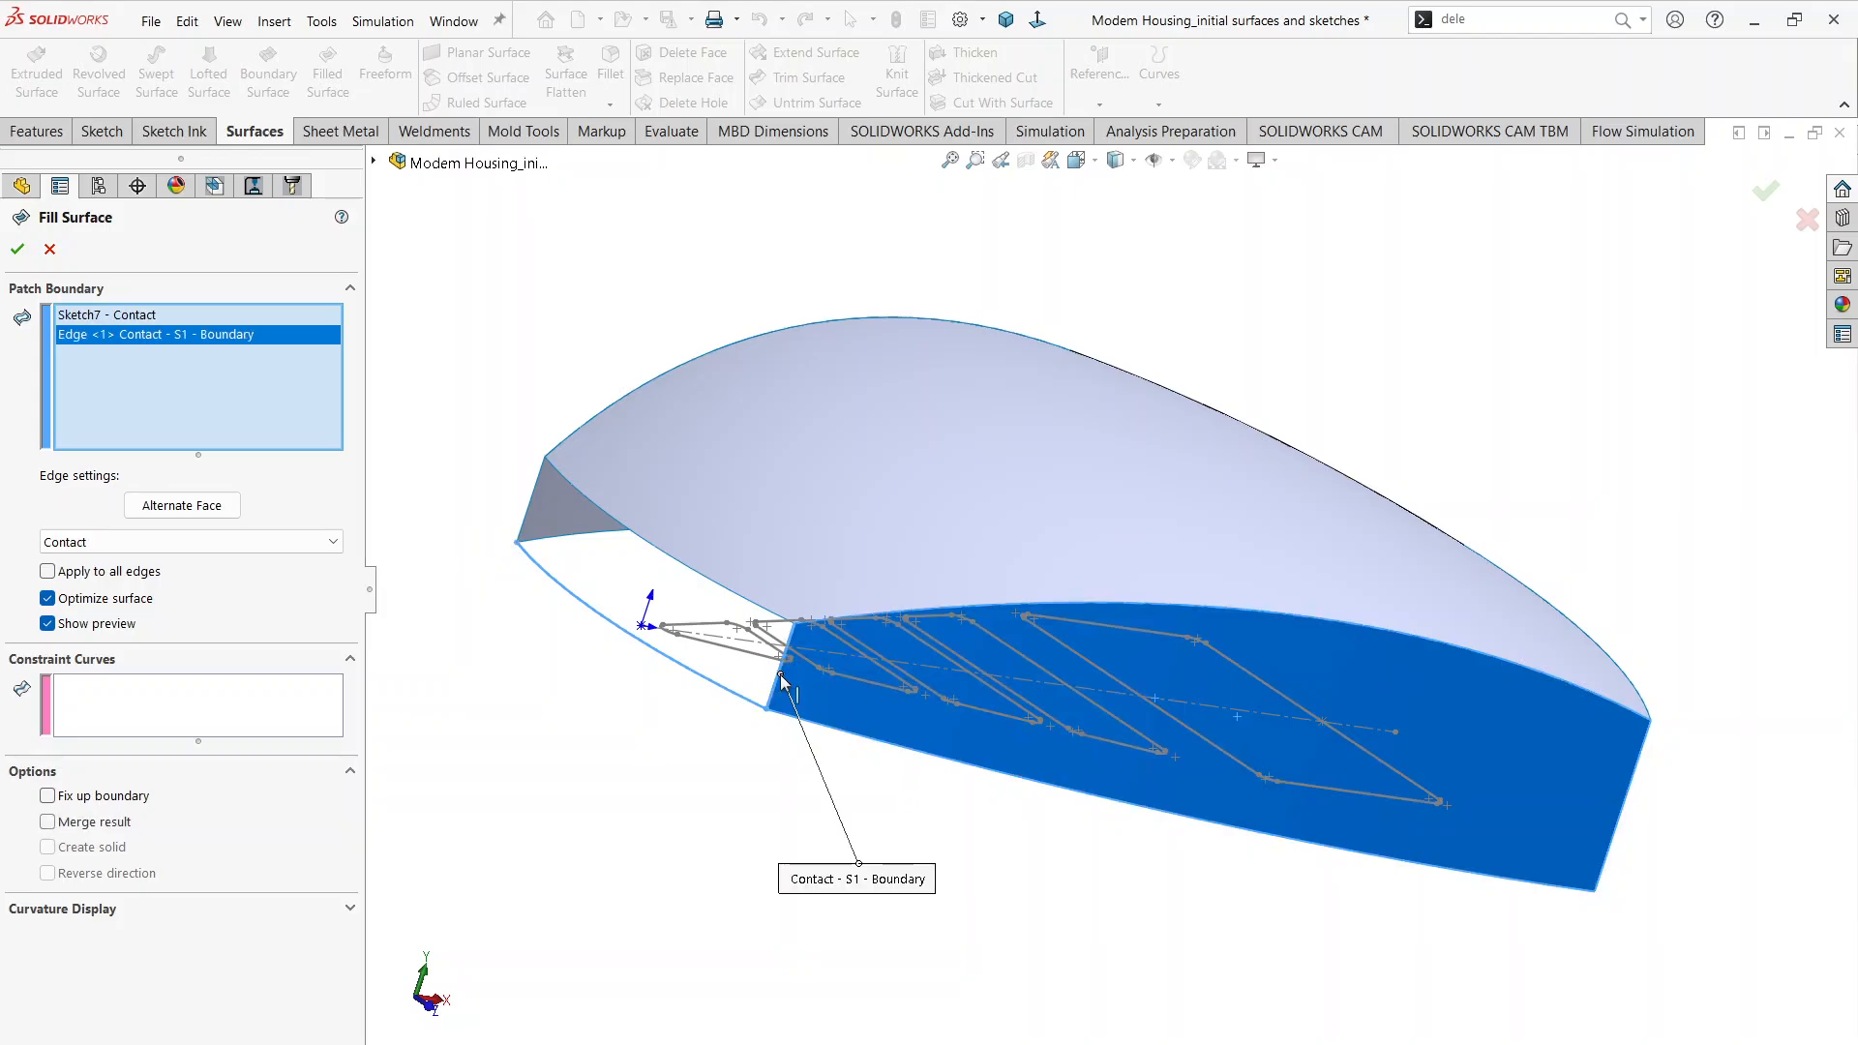
pyautogui.click(675, 561)
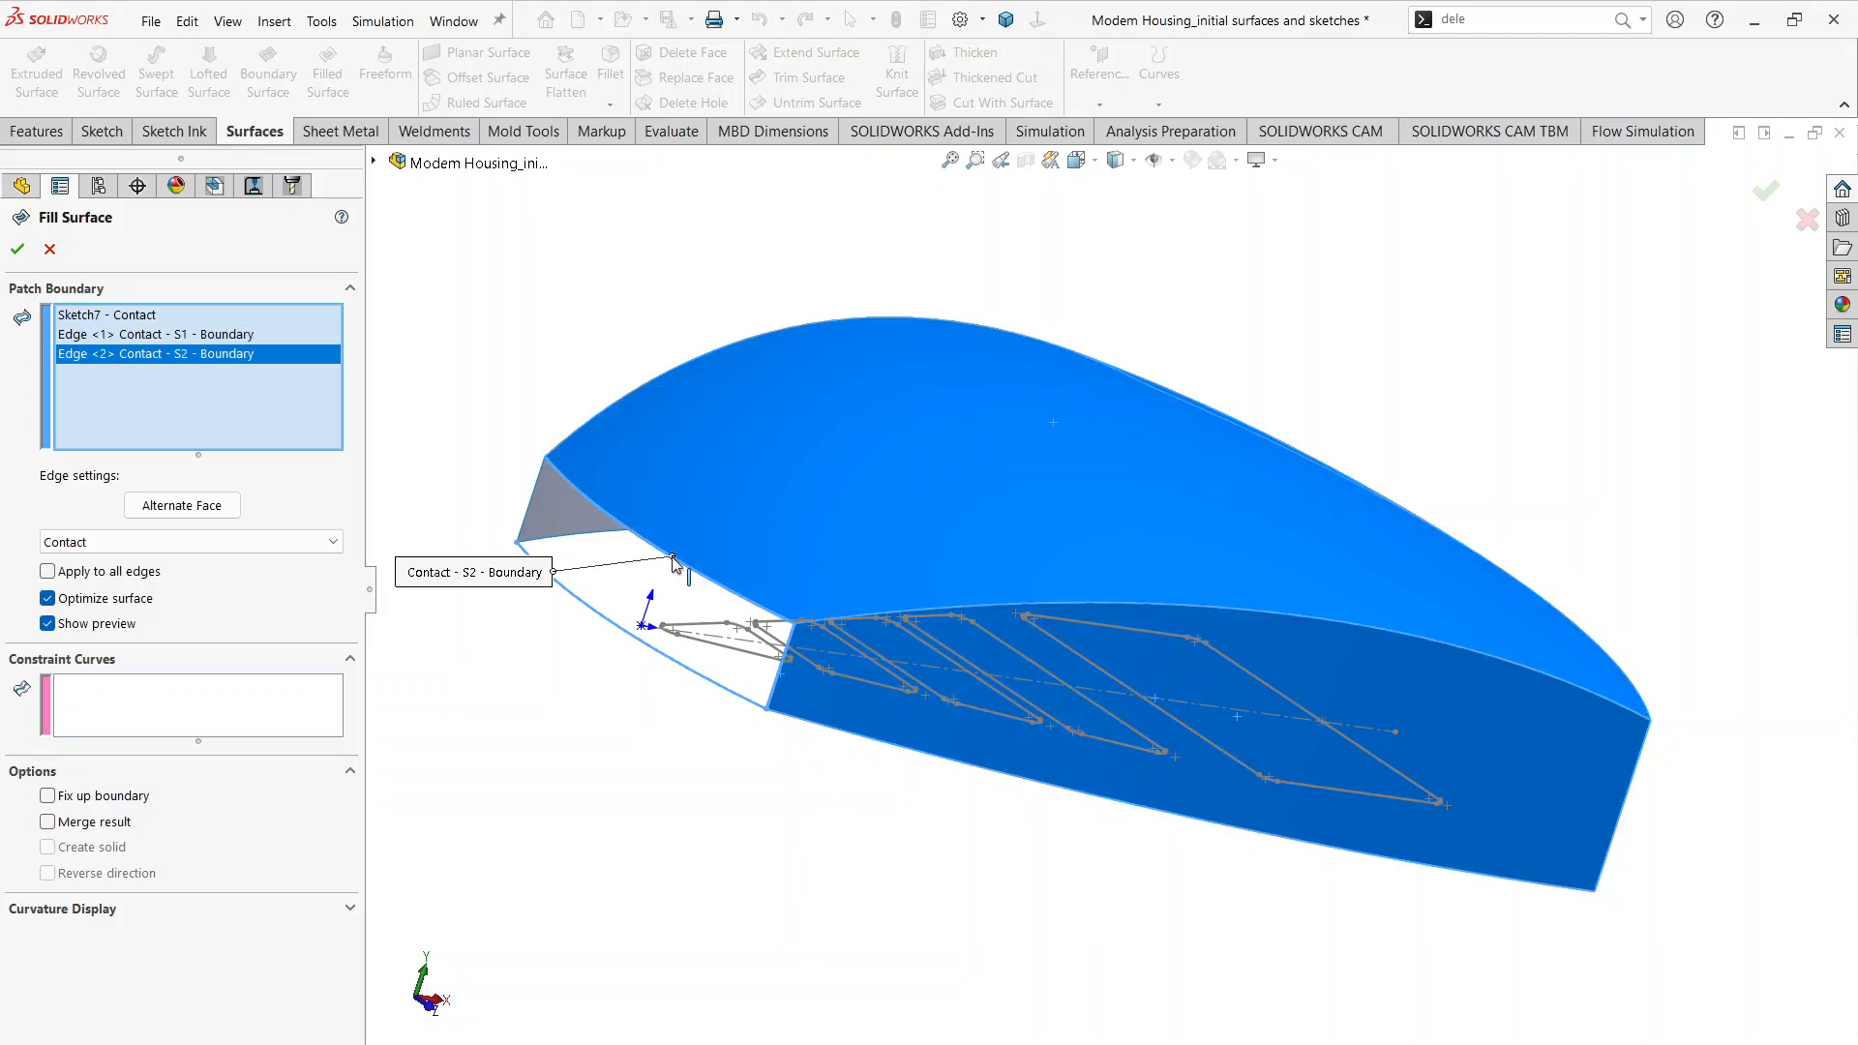
pyautogui.click(531, 496)
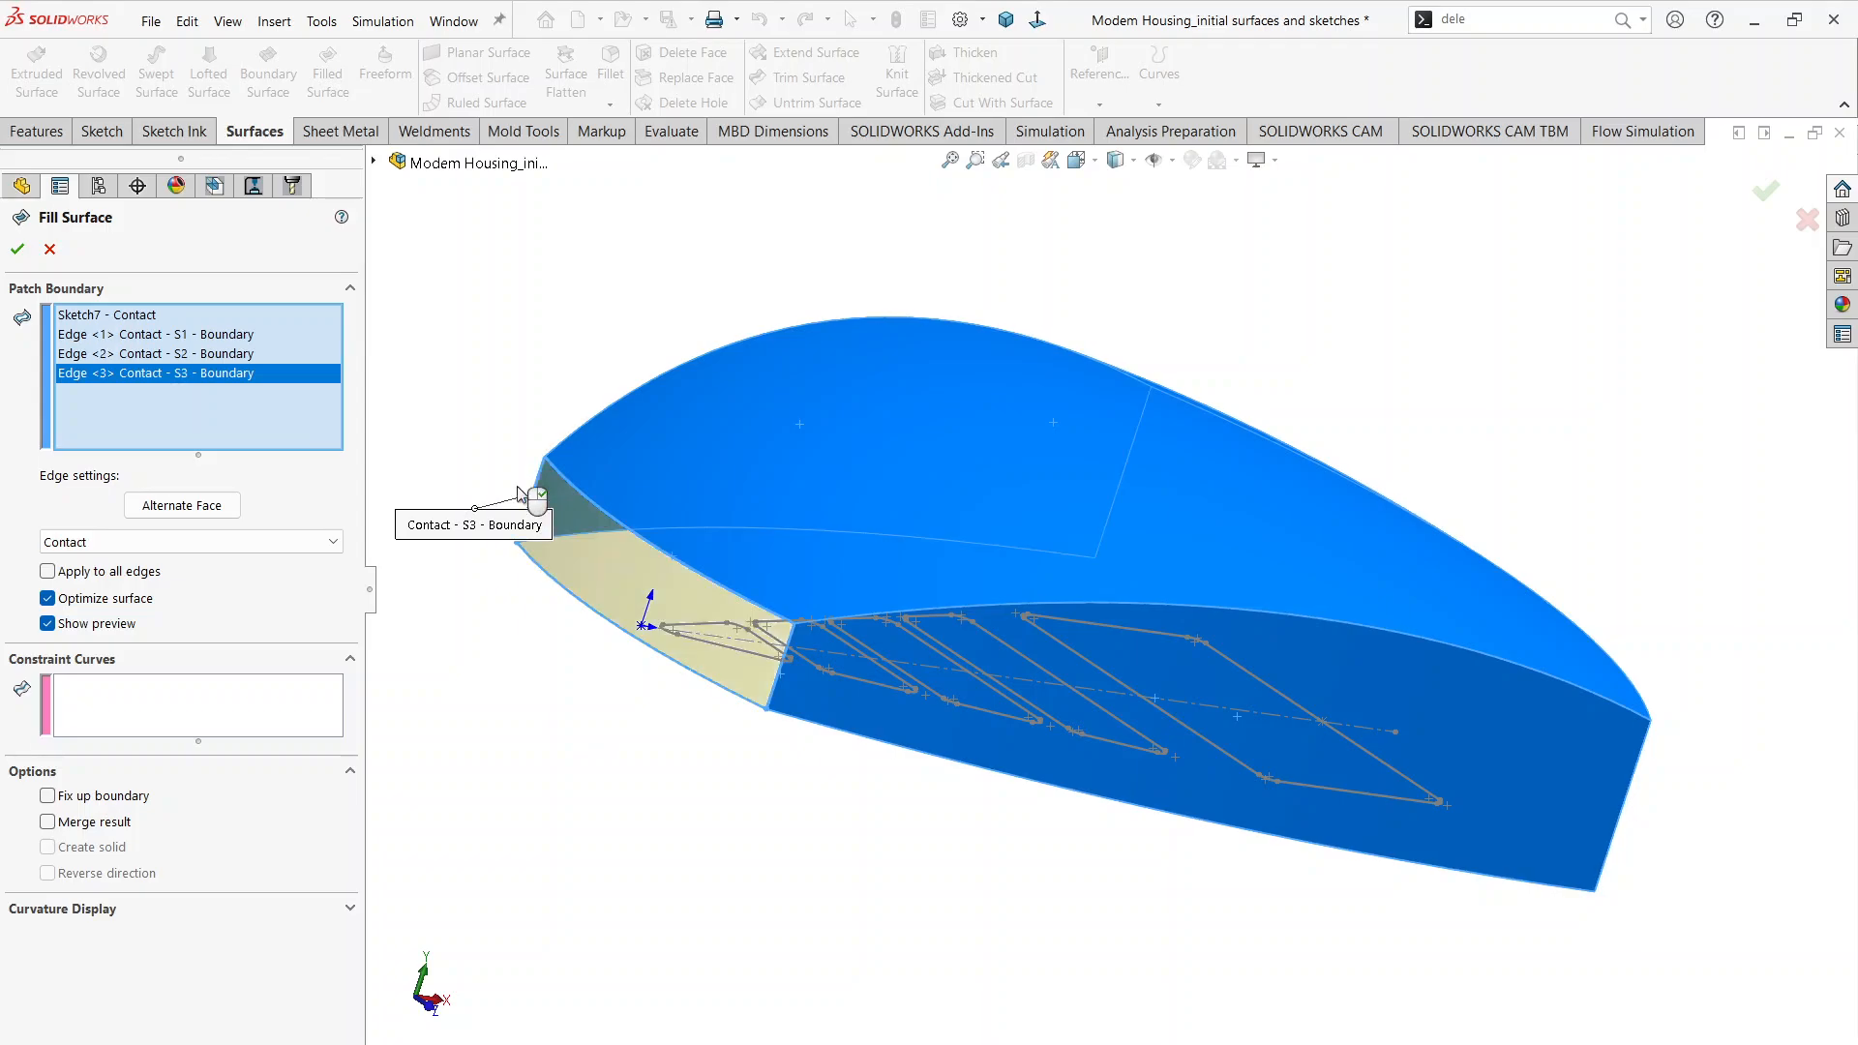
pyautogui.click(17, 248)
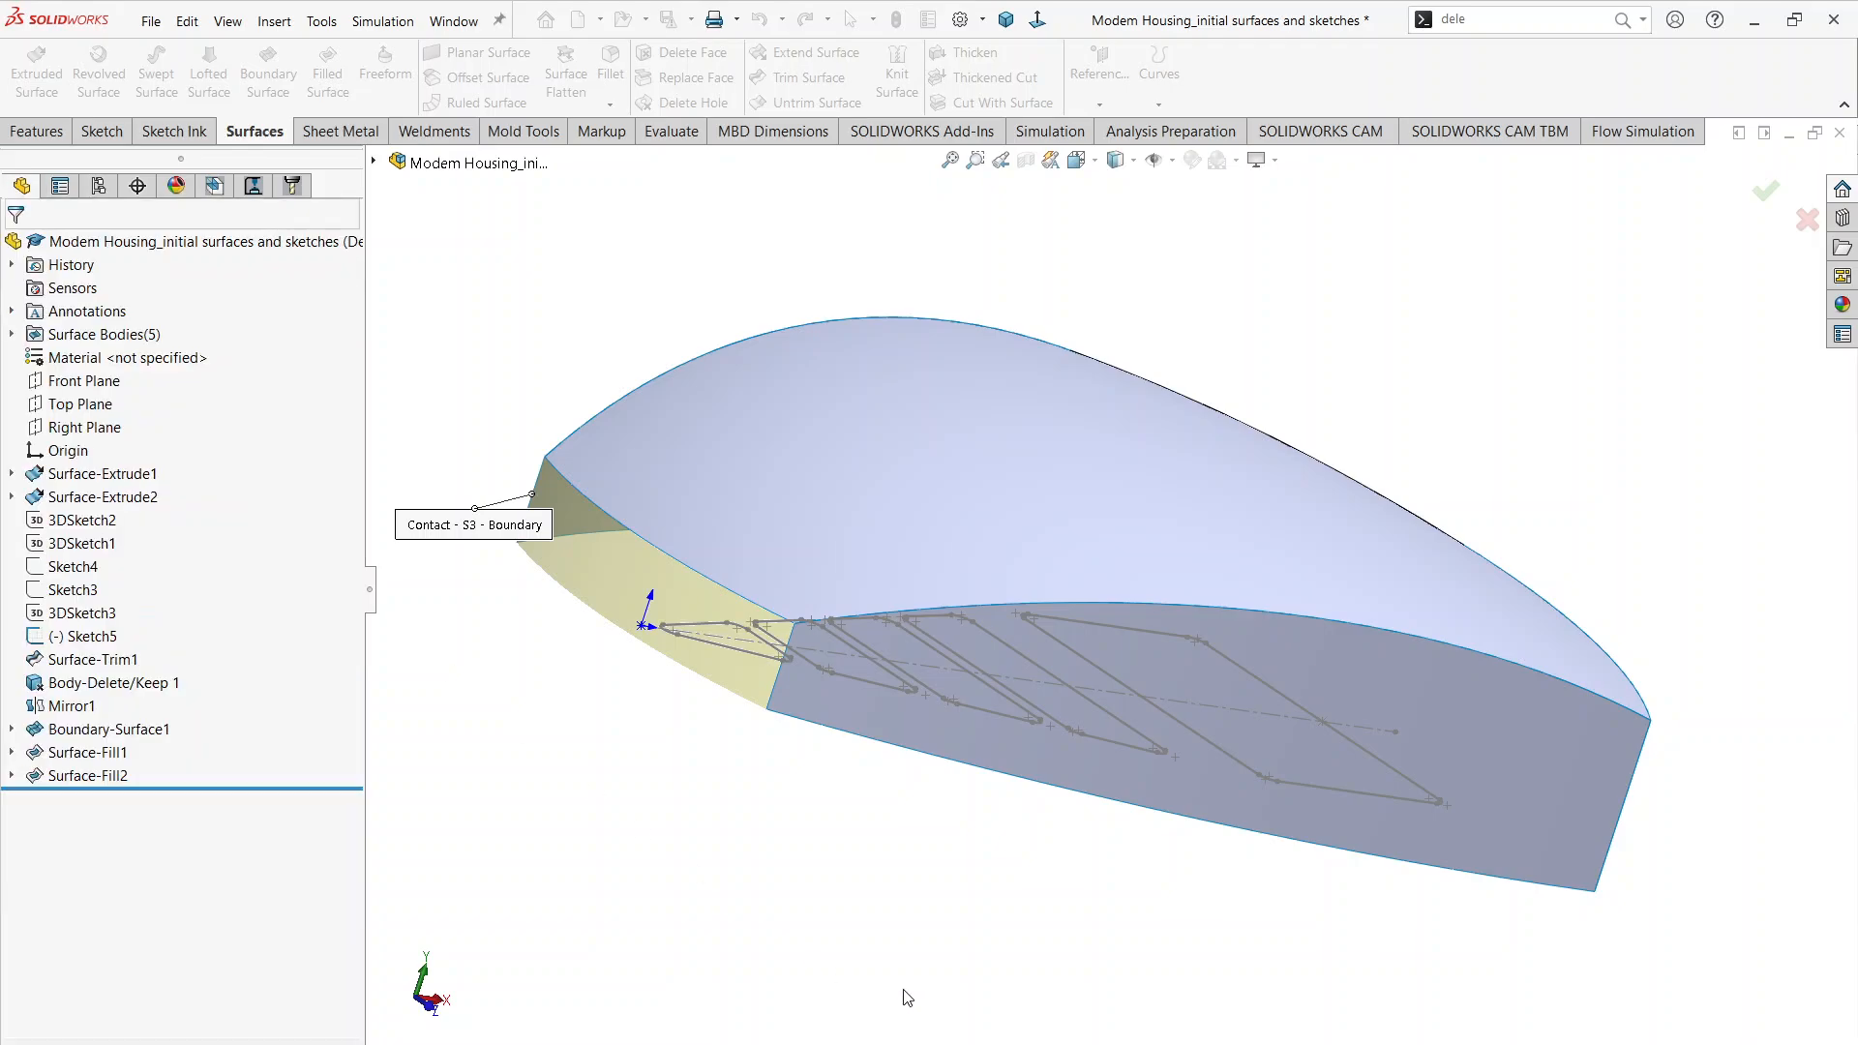
# Step: Inspect the enclosed housing surfaces and check both pages of Modem Housing.pdf for the fillets and remaining details, returning to the SOLIDWORKS model
pyautogui.moveTo(933, 924)
pyautogui.mouseDown(button='middle')
pyautogui.moveTo(696, 846)
pyautogui.moveTo(845, 861)
pyautogui.moveTo(884, 613)
pyautogui.moveTo(757, 868)
pyautogui.moveTo(856, 716)
pyautogui.mouseUp(button='middle')
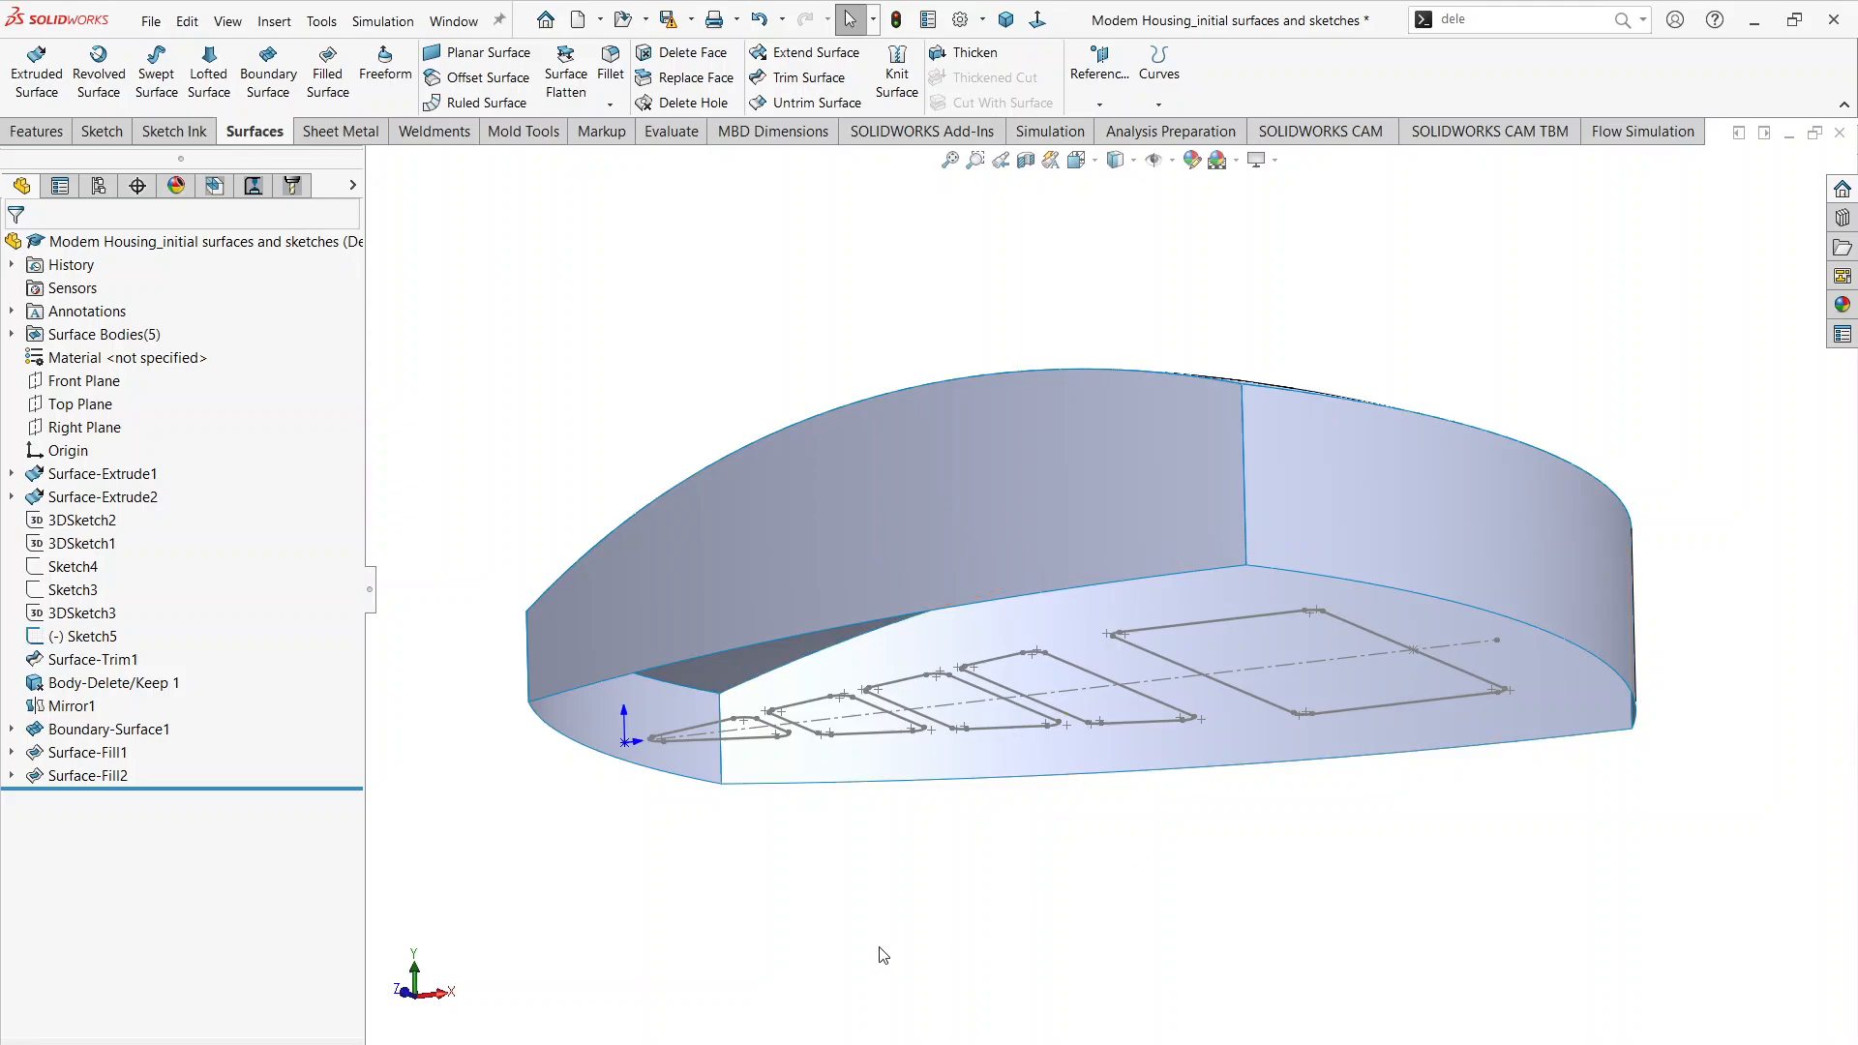
pyautogui.hotkey('alt', 'Tab')
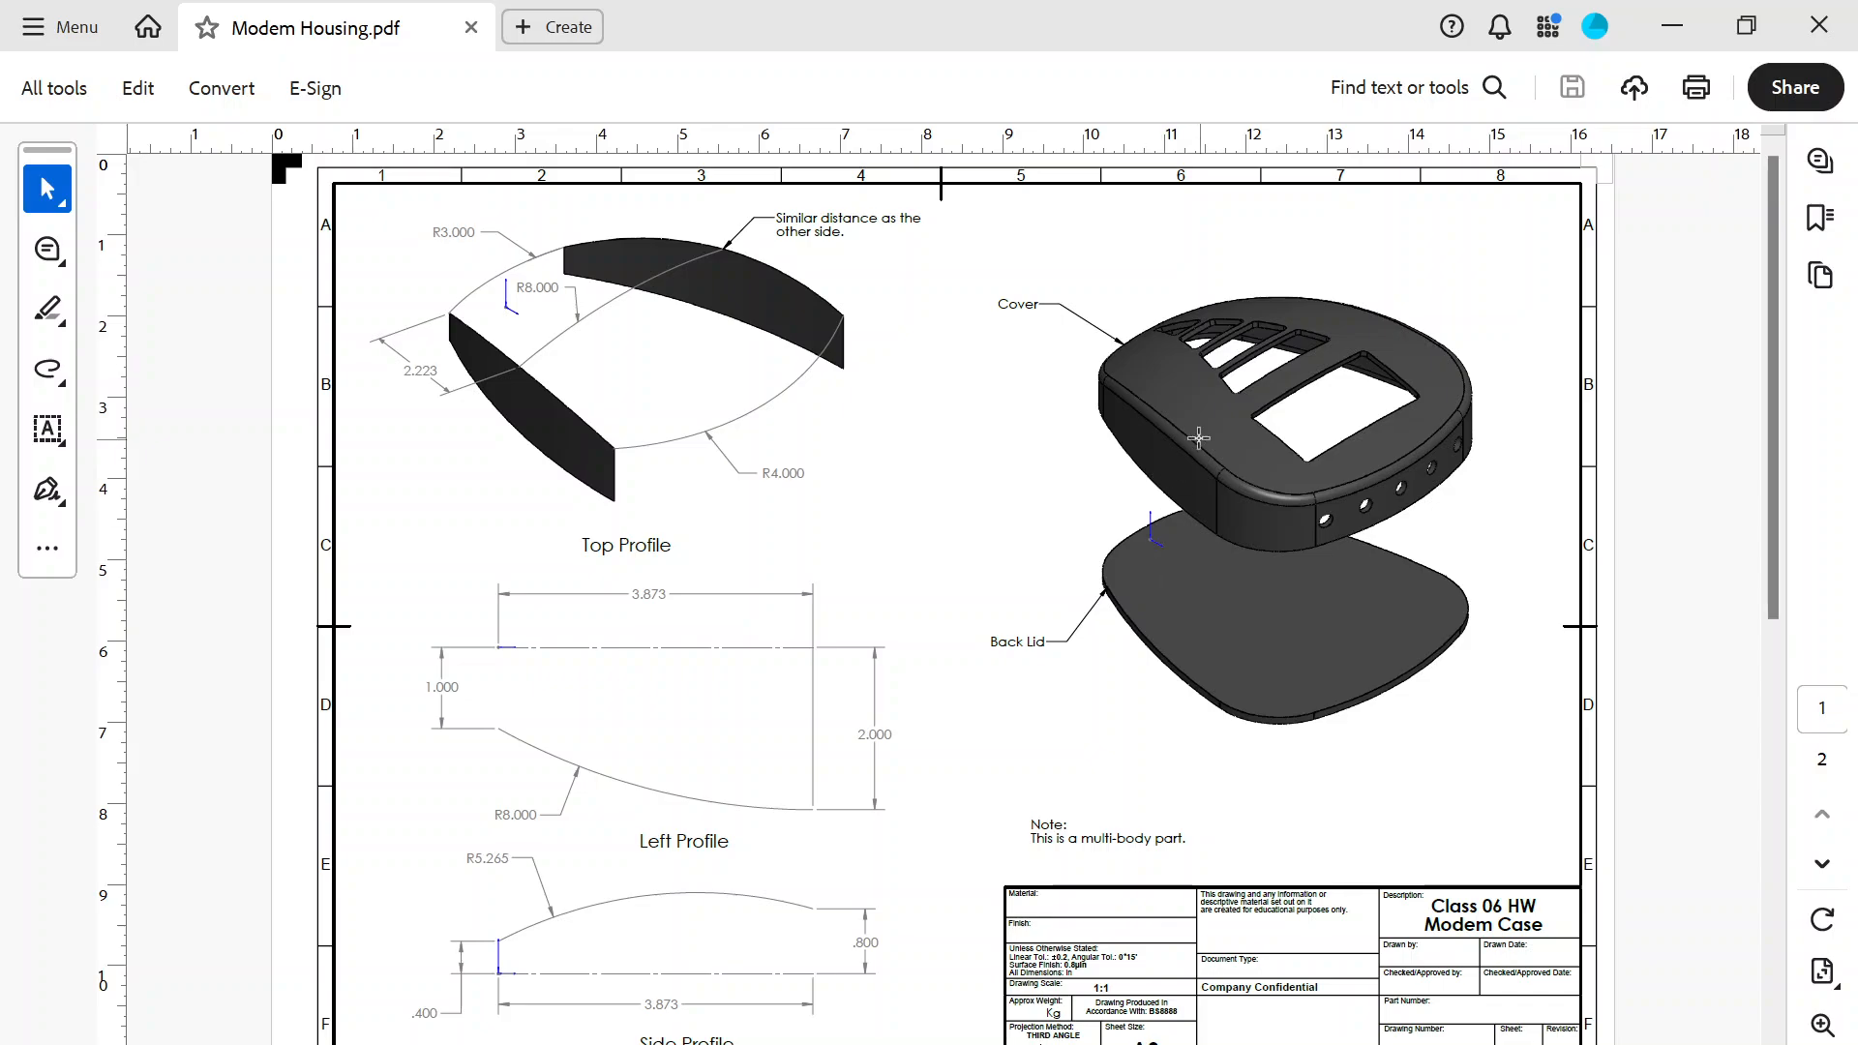
pyautogui.click(1643, 29)
pyautogui.moveTo(1275, 546)
pyautogui.mouseDown(button='middle')
pyautogui.moveTo(1237, 630)
pyautogui.moveTo(1248, 832)
pyautogui.moveTo(1249, 759)
pyautogui.moveTo(971, 882)
pyautogui.mouseUp(button='middle')
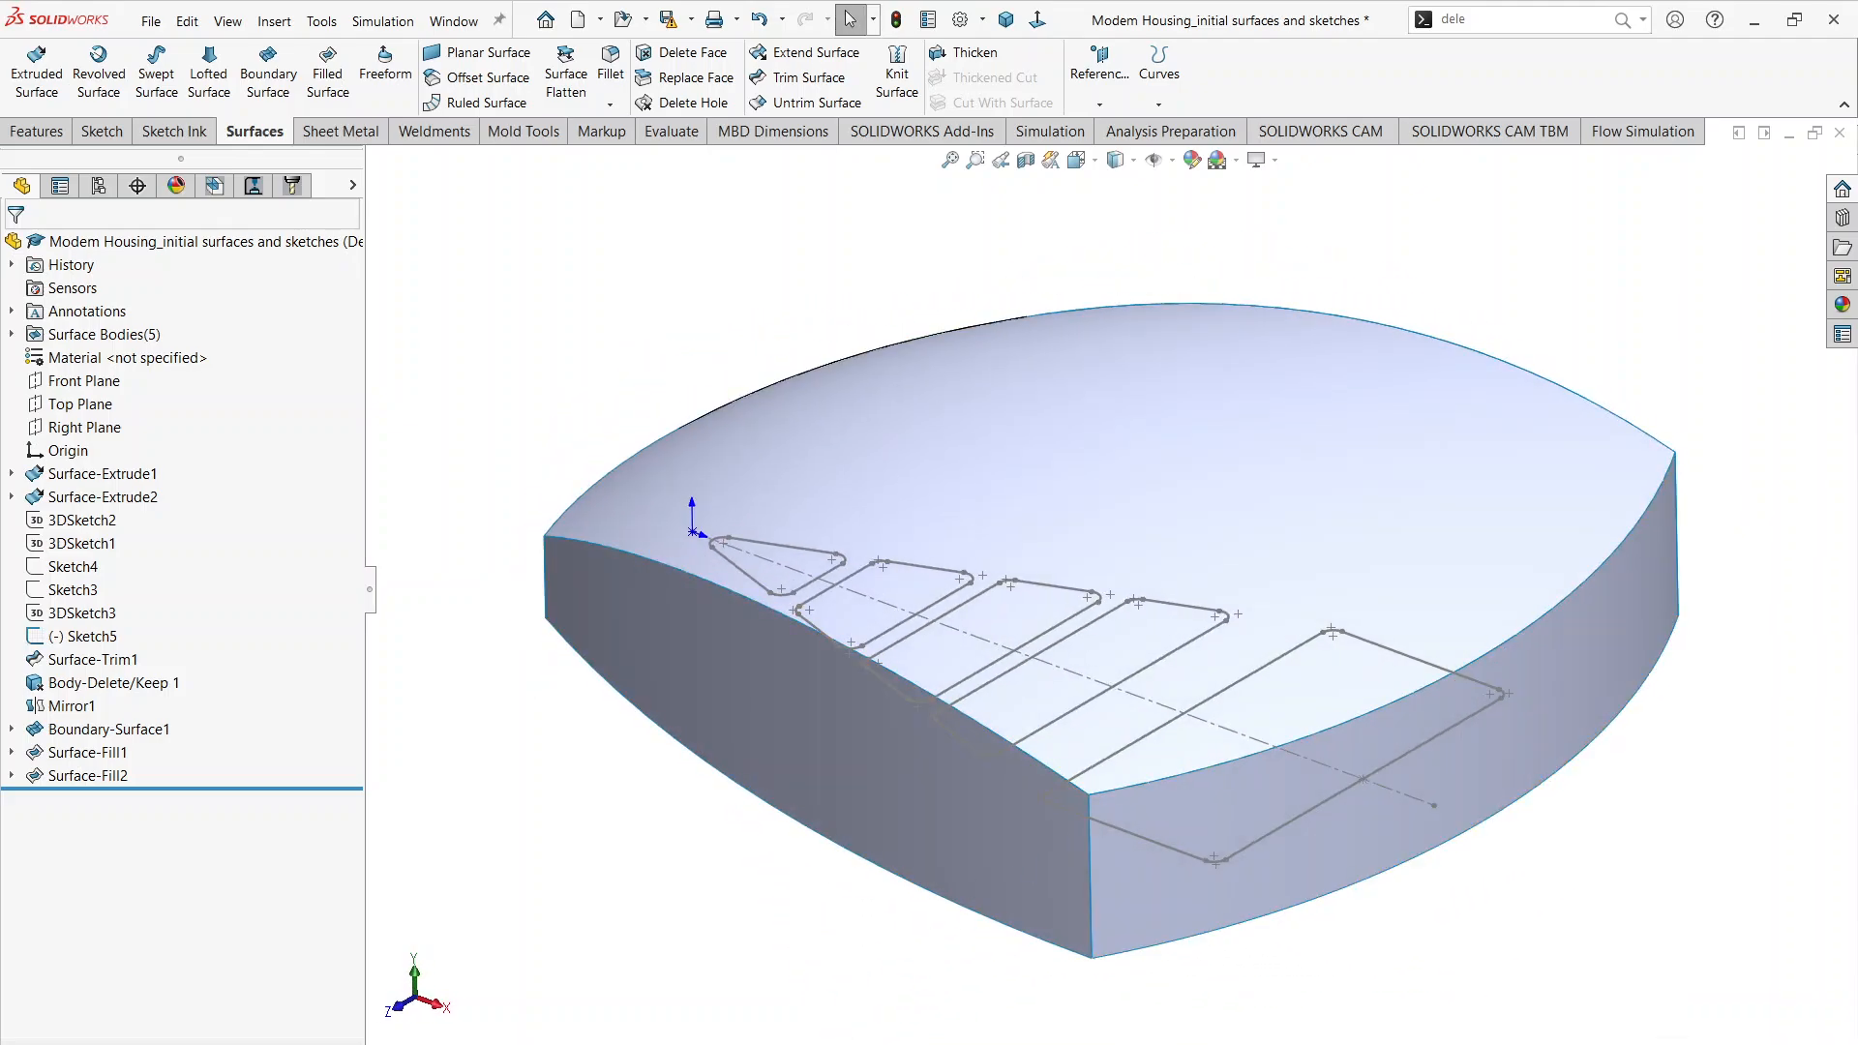
pyautogui.click(829, 967)
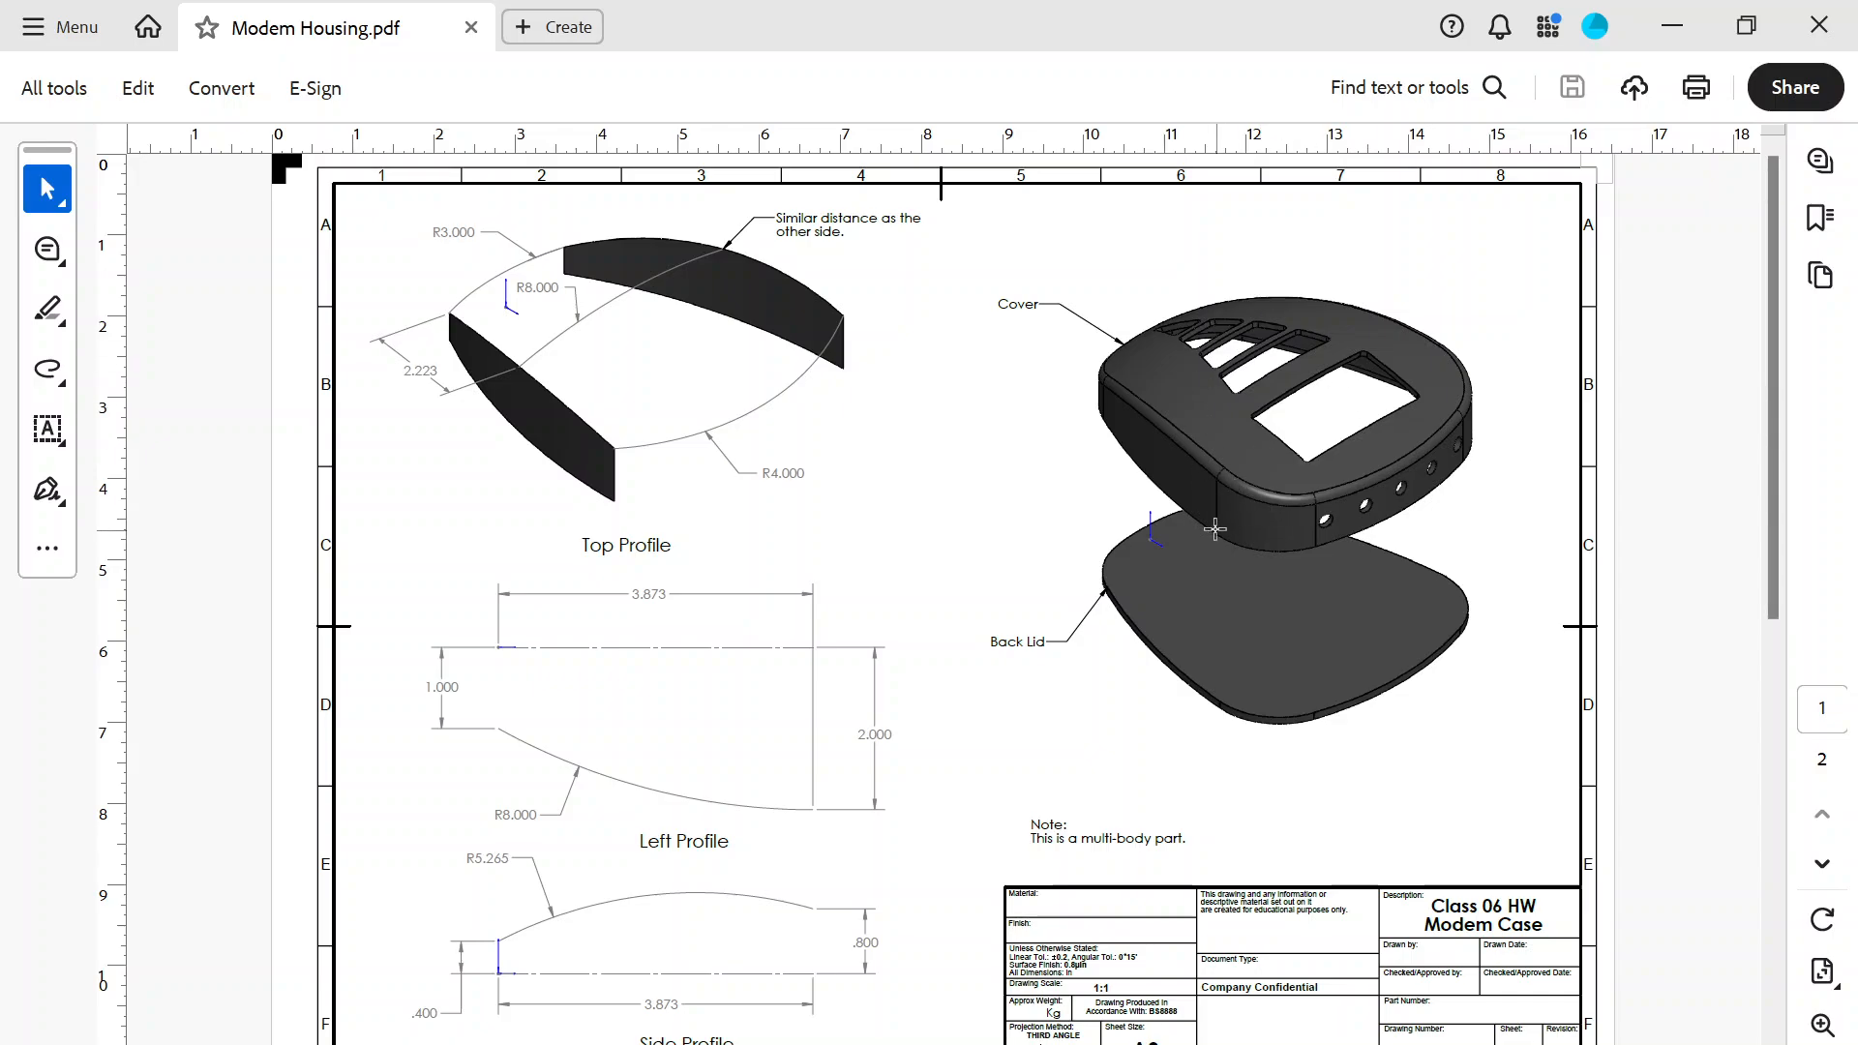
pyautogui.scroll(-1, 967, 655)
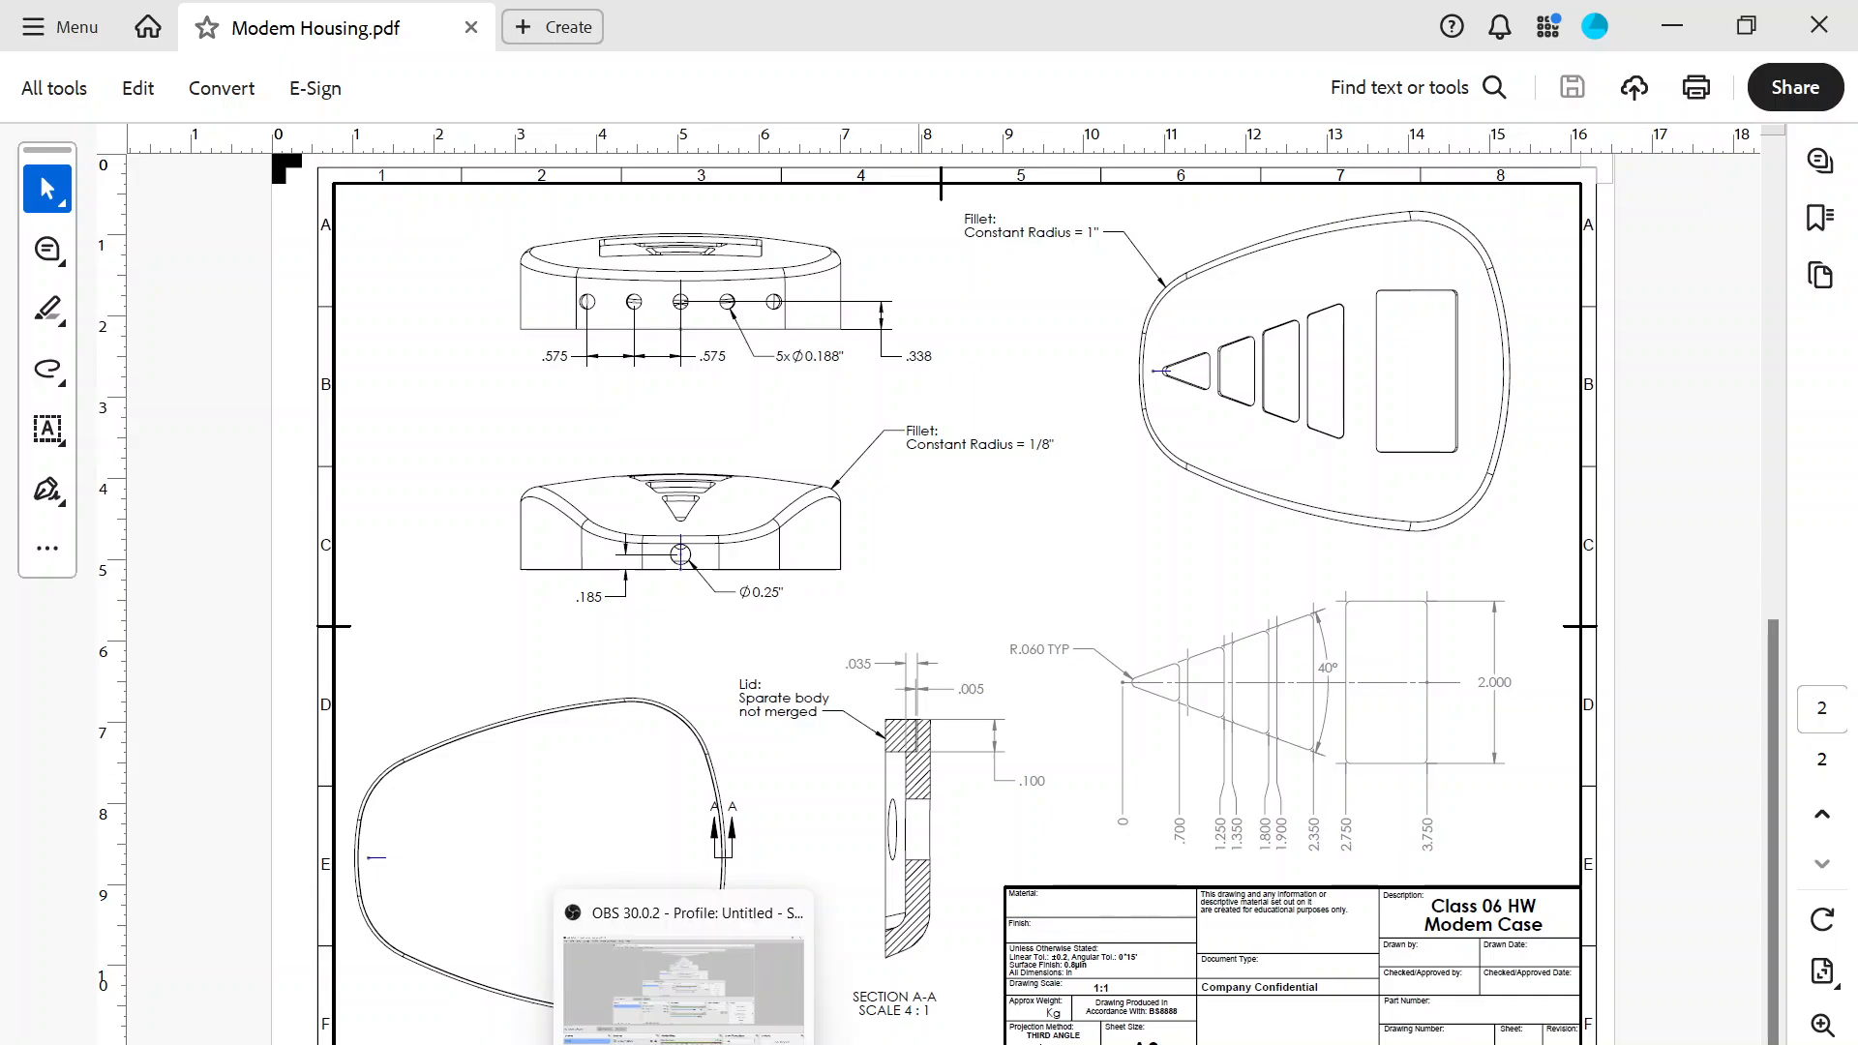
pyautogui.click(683, 1043)
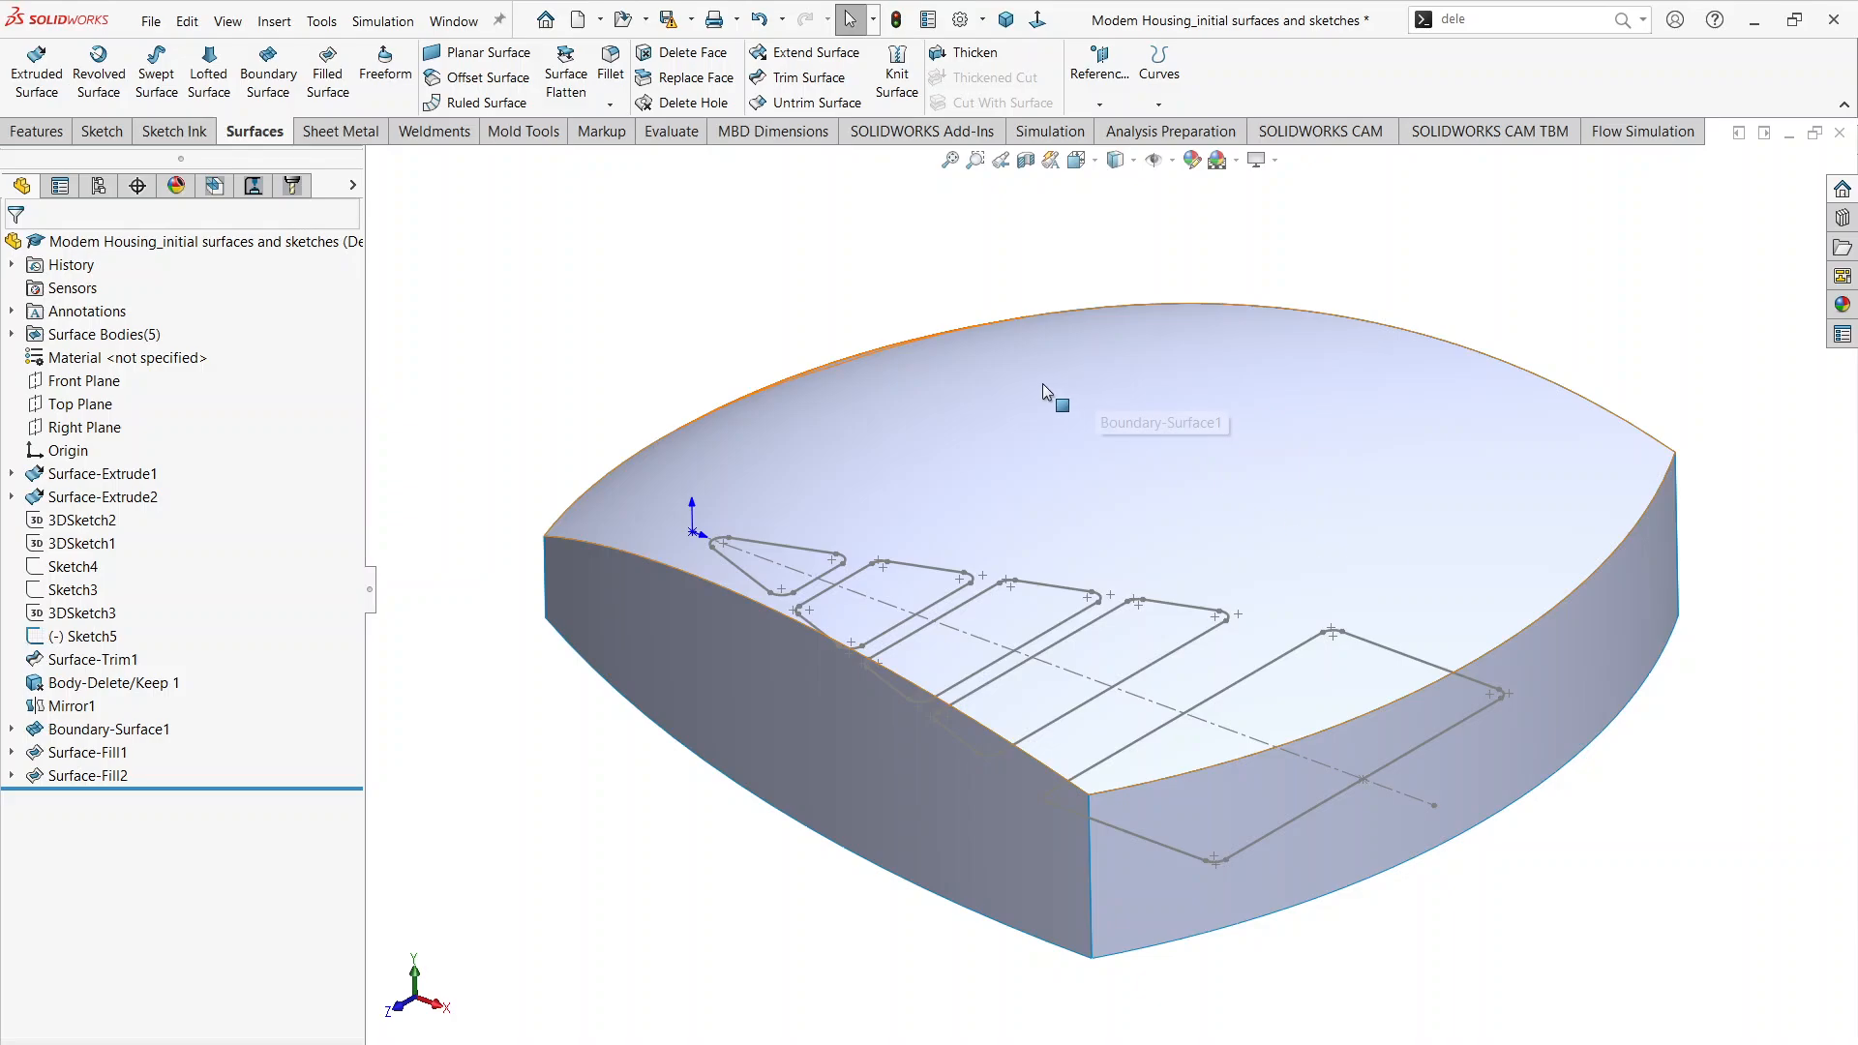
# Step: Knit the two filled end surfaces, both side surfaces and the top boundary surface together without creating a solid or merging entities
pyautogui.moveTo(1042, 383); pyautogui.dragTo(1074, 402, button='middle')
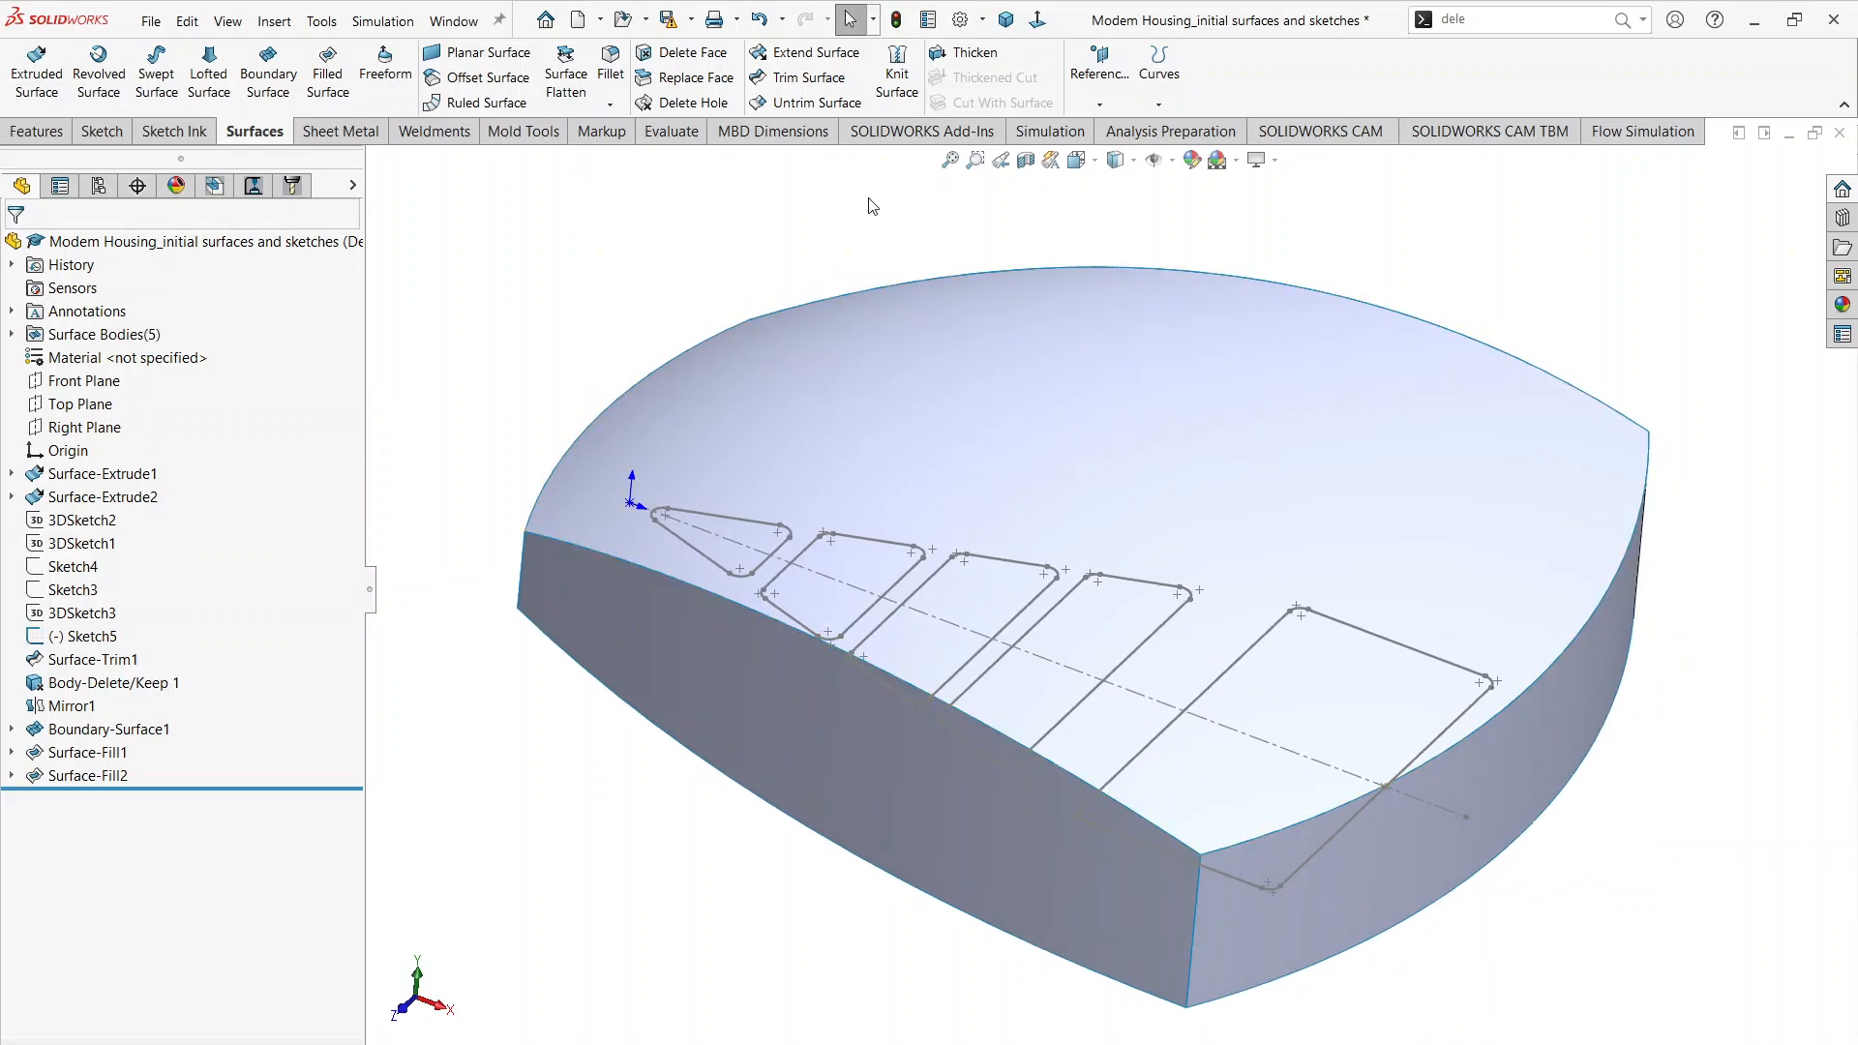
pyautogui.click(899, 78)
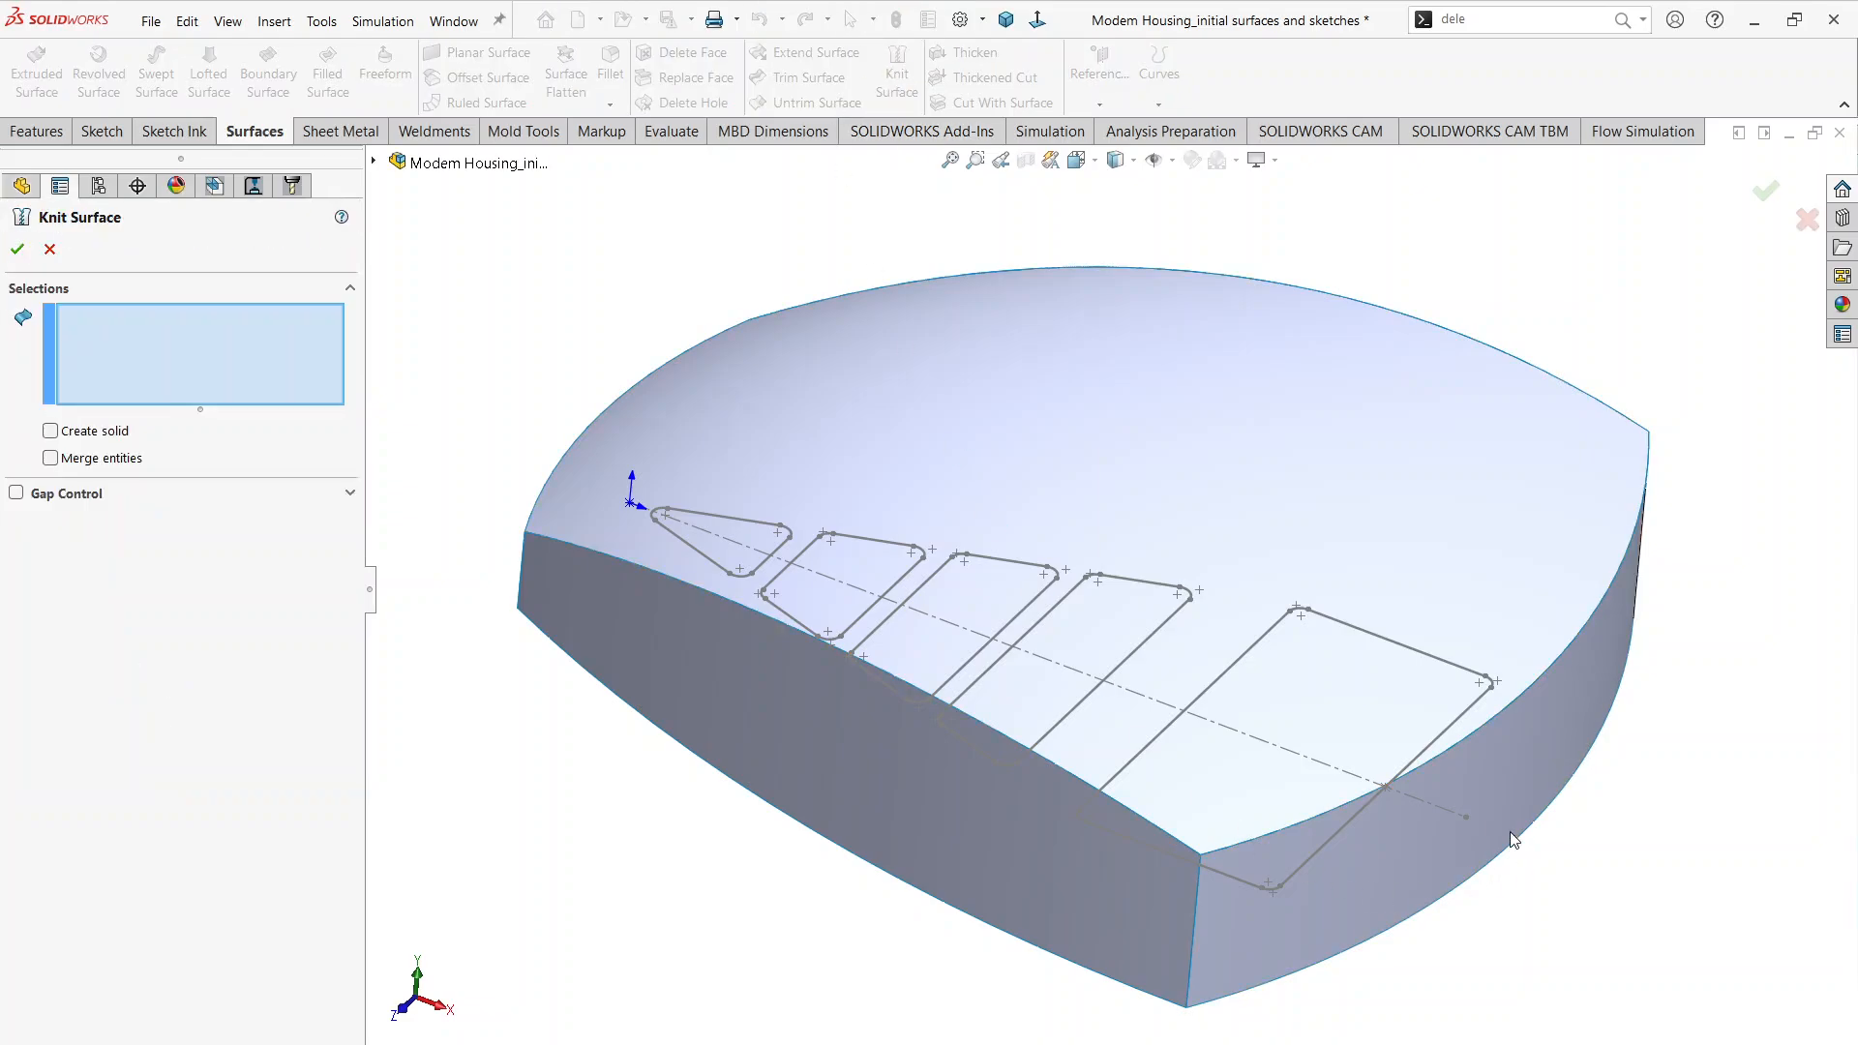
pyautogui.click(1535, 759)
pyautogui.click(936, 836)
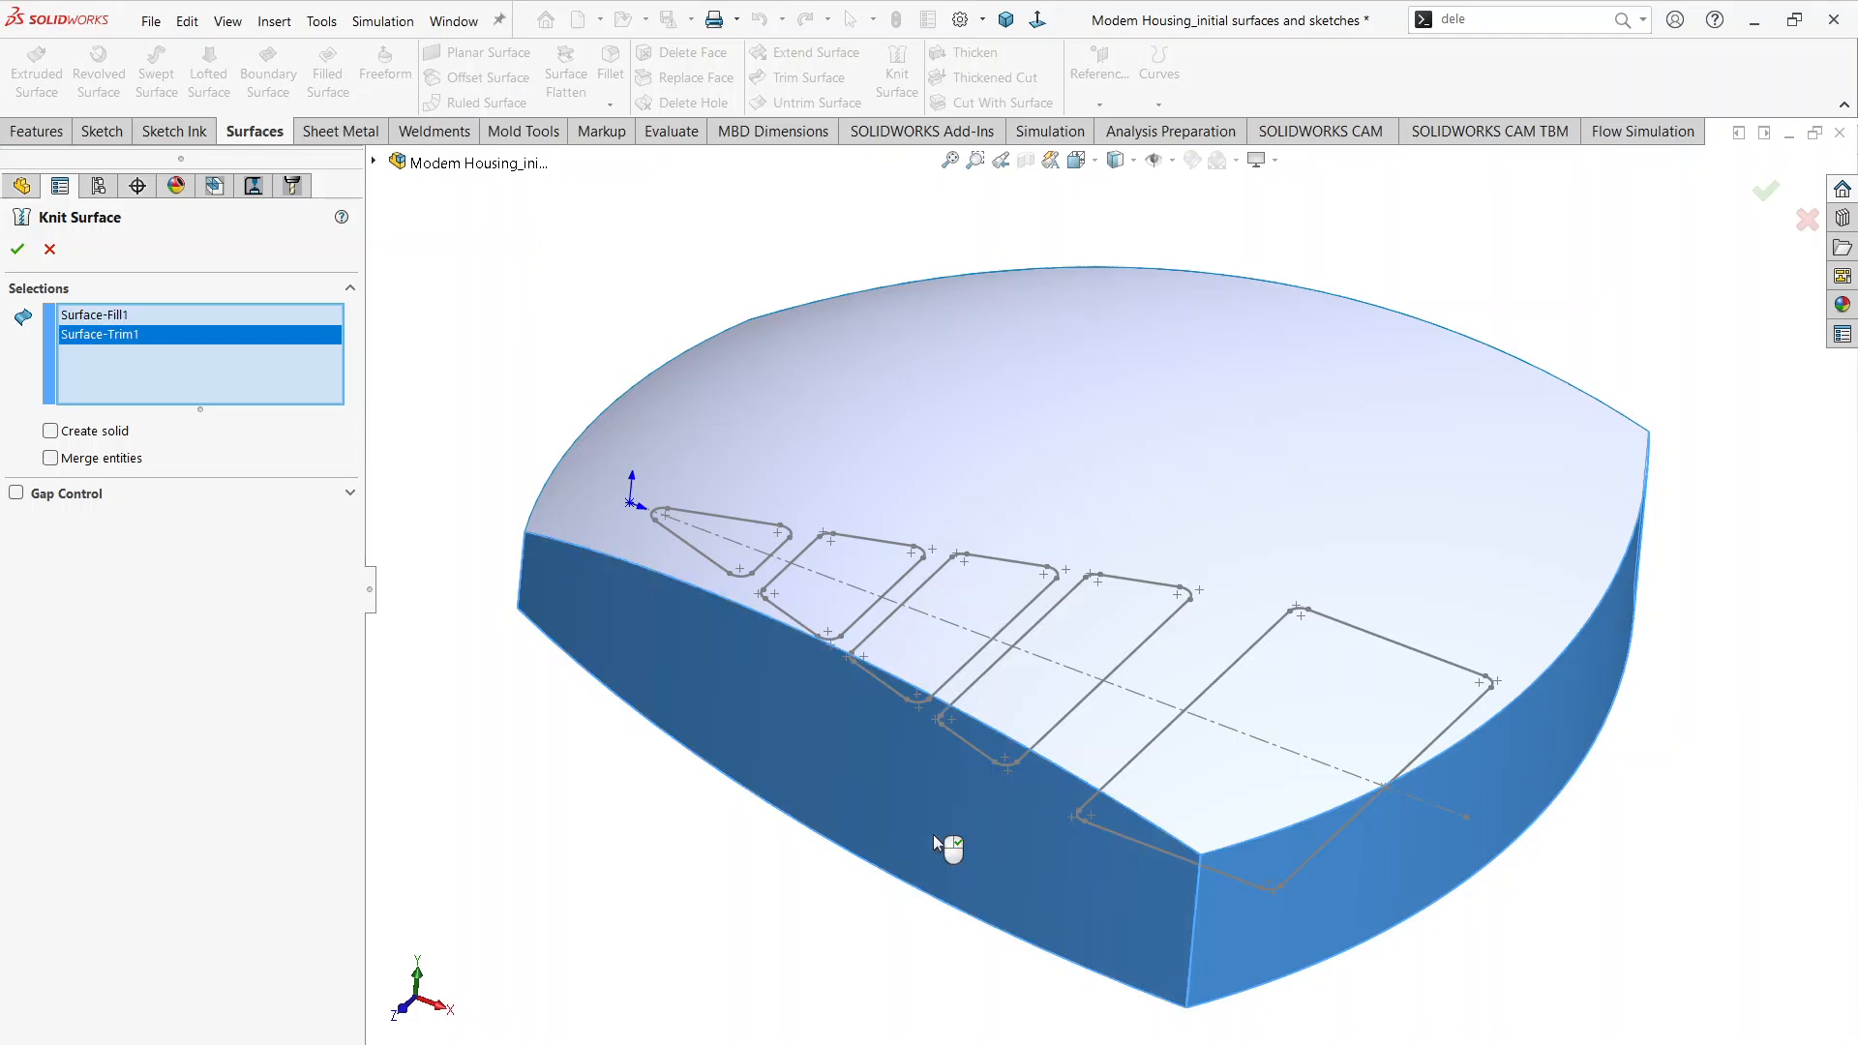
pyautogui.click(1227, 481)
pyautogui.moveTo(1227, 481); pyautogui.dragTo(1239, 527, button='middle')
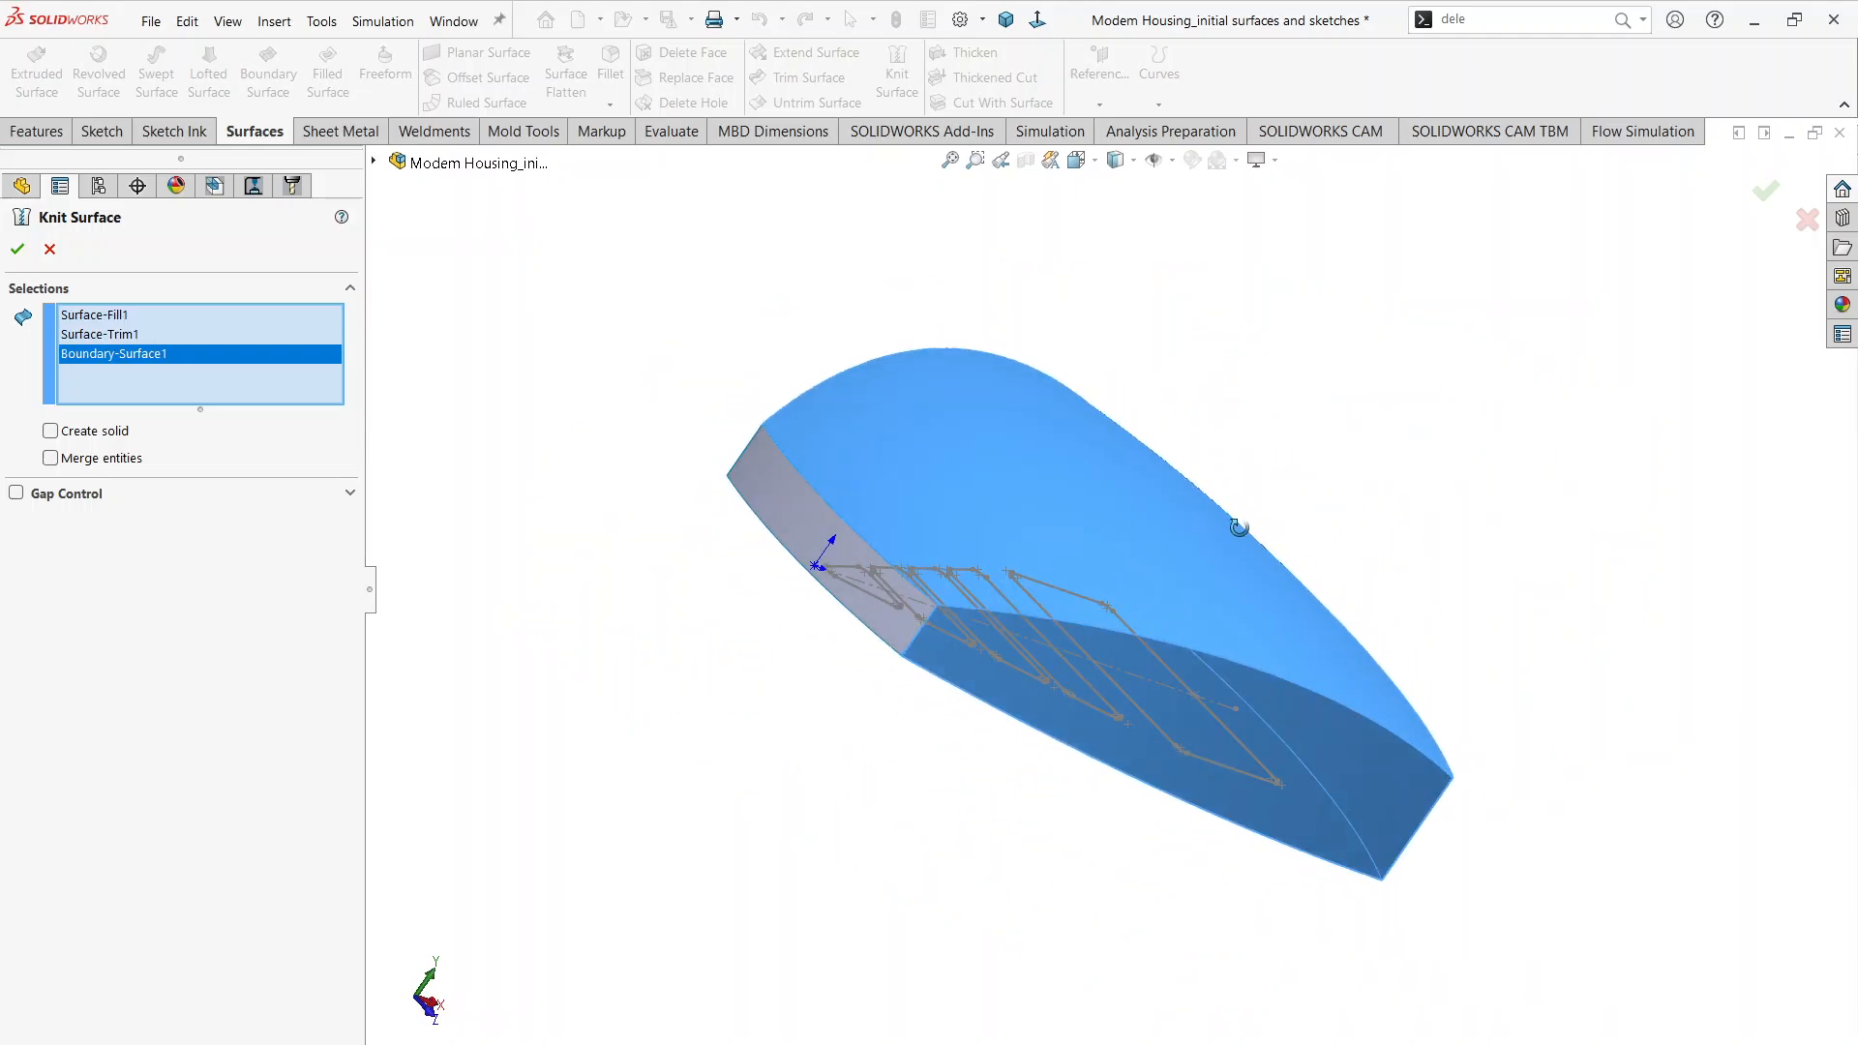
pyautogui.click(774, 520)
pyautogui.moveTo(774, 521); pyautogui.dragTo(856, 443, button='middle')
pyautogui.click(856, 443)
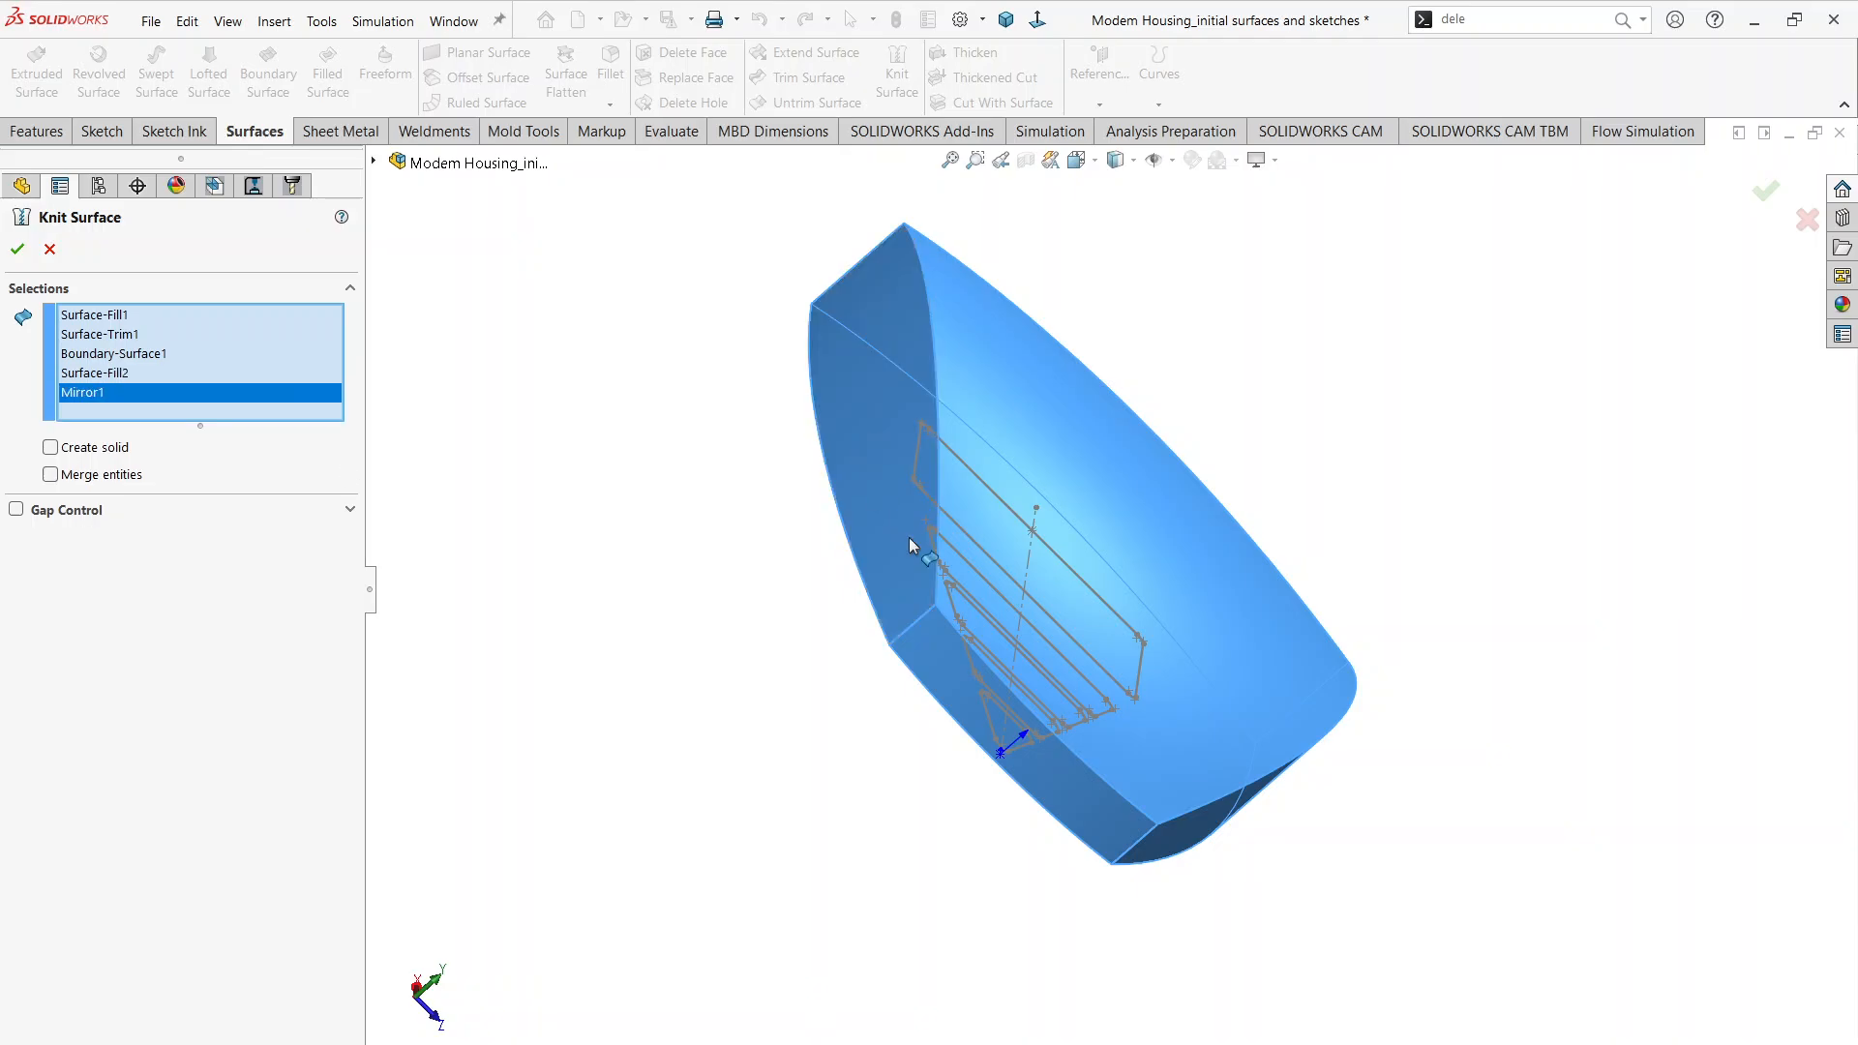
pyautogui.moveTo(1134, 728); pyautogui.dragTo(873, 554, button='middle')
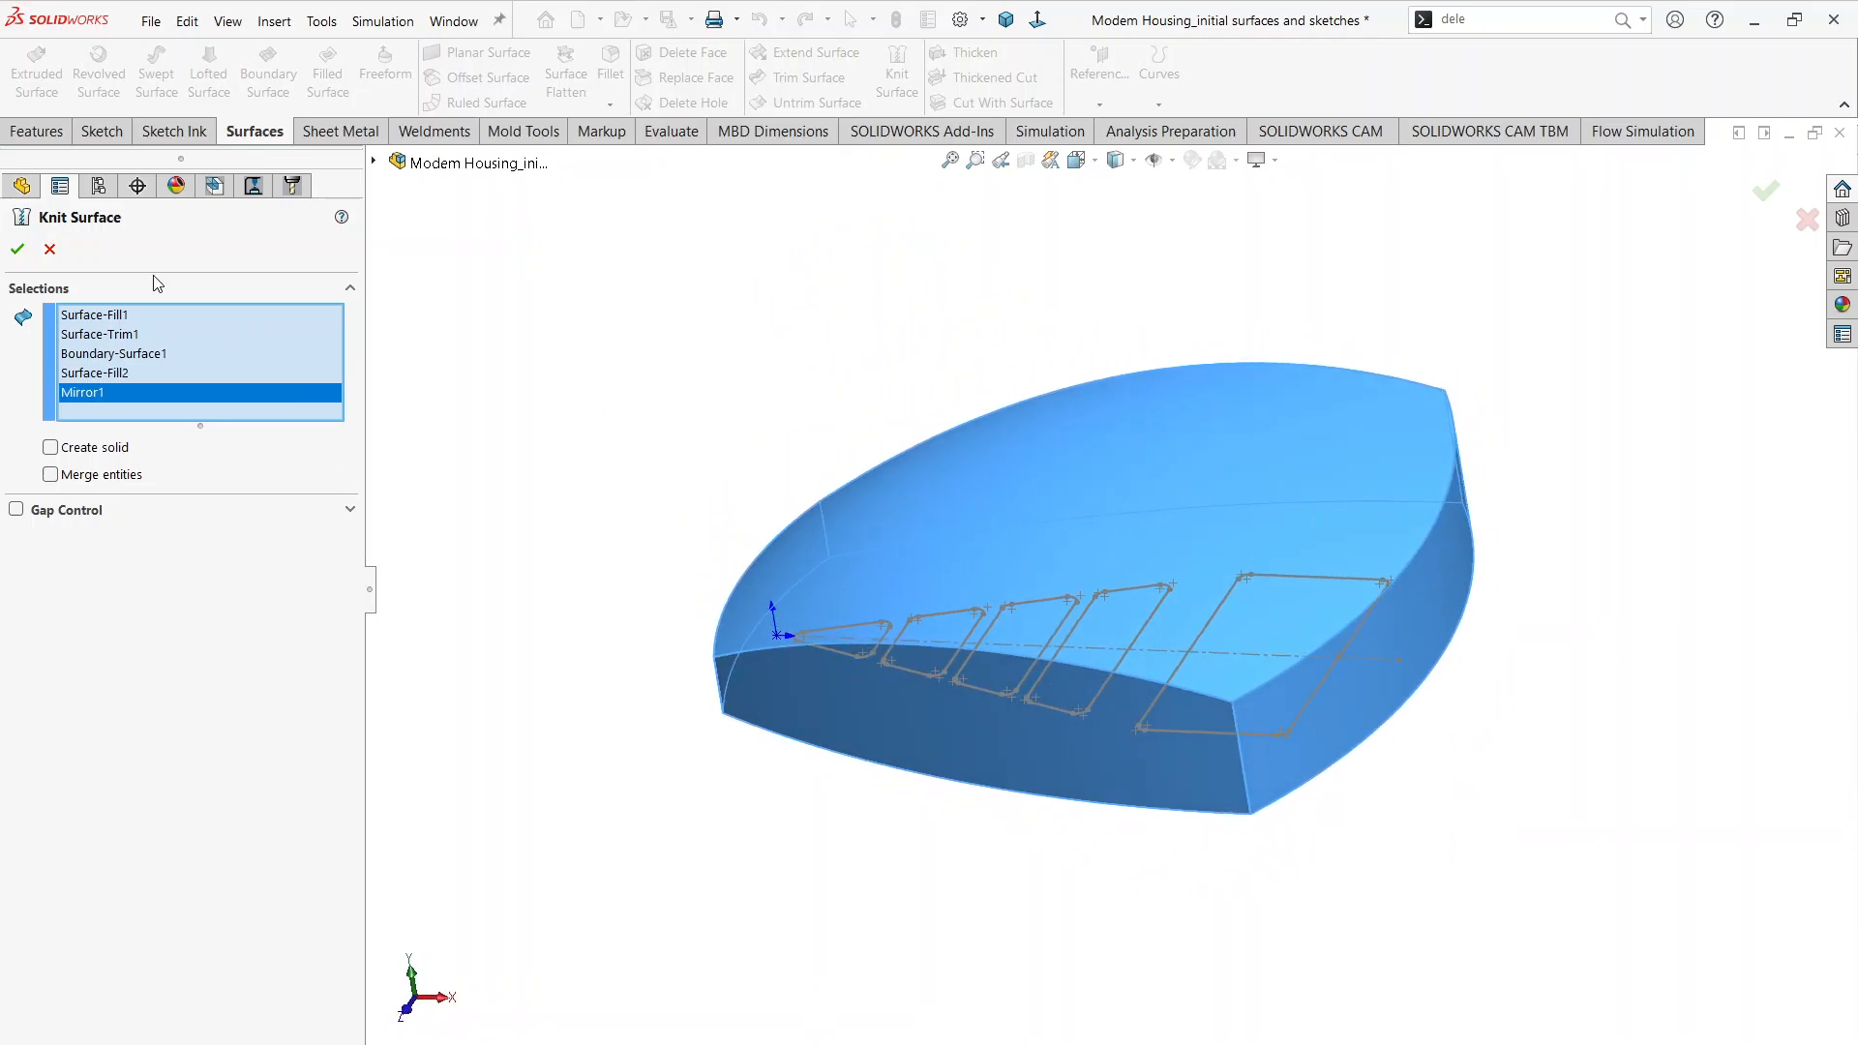
pyautogui.click(17, 251)
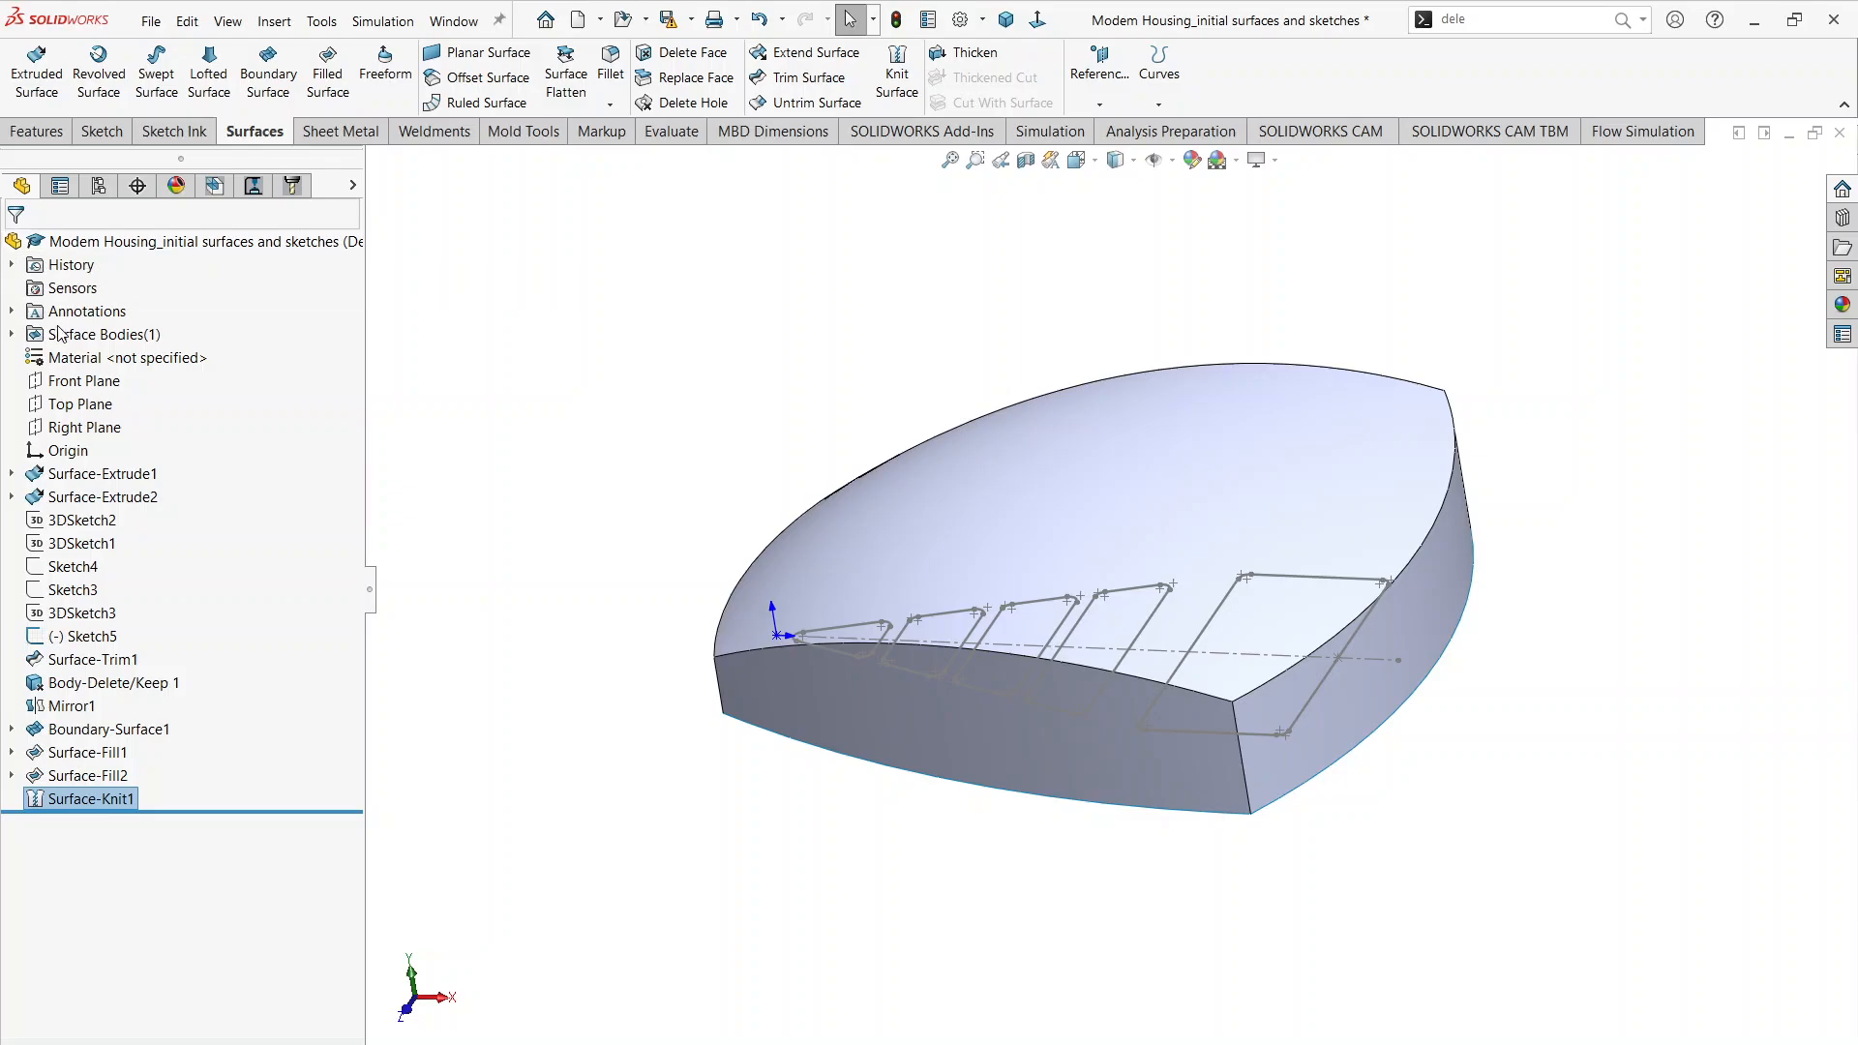
pyautogui.moveTo(1345, 700); pyautogui.dragTo(1427, 763, button='middle')
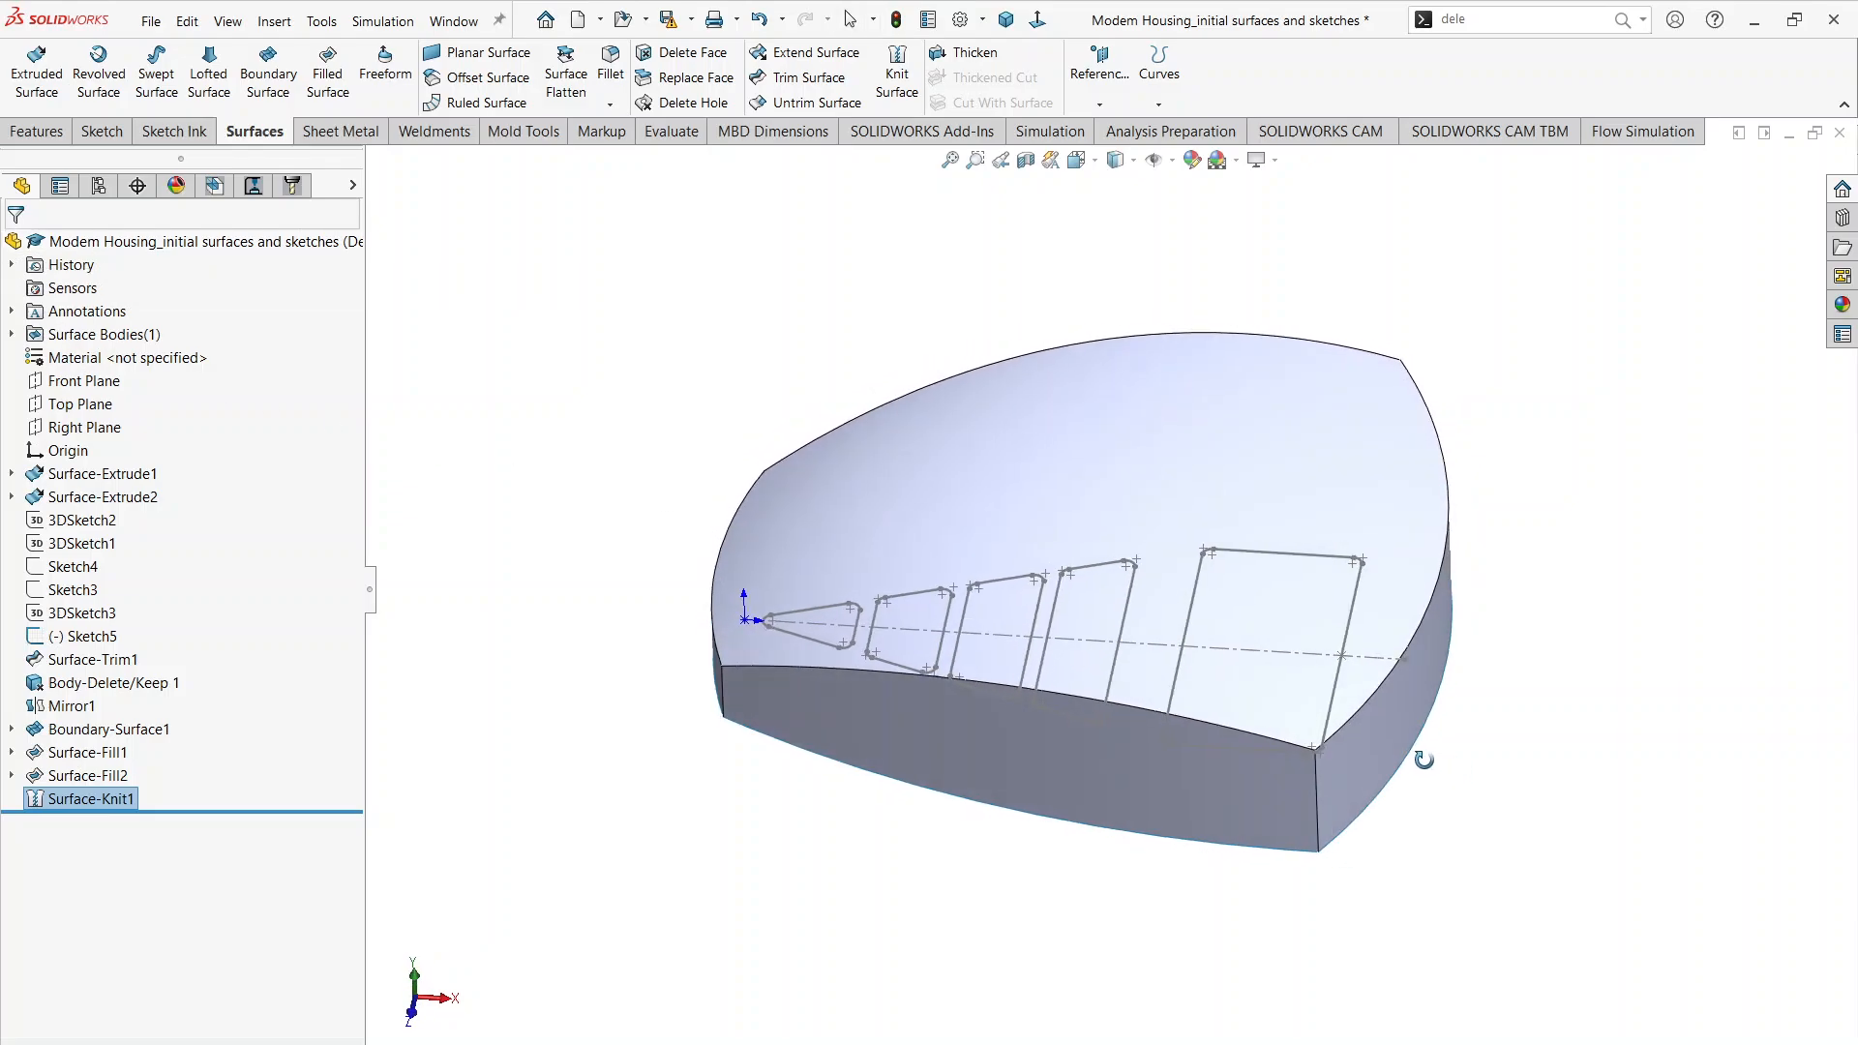
# Step: Fillet the four vertical corner edges of the knitted housing surface with a symmetric 1 in radius
pyautogui.click(610, 72)
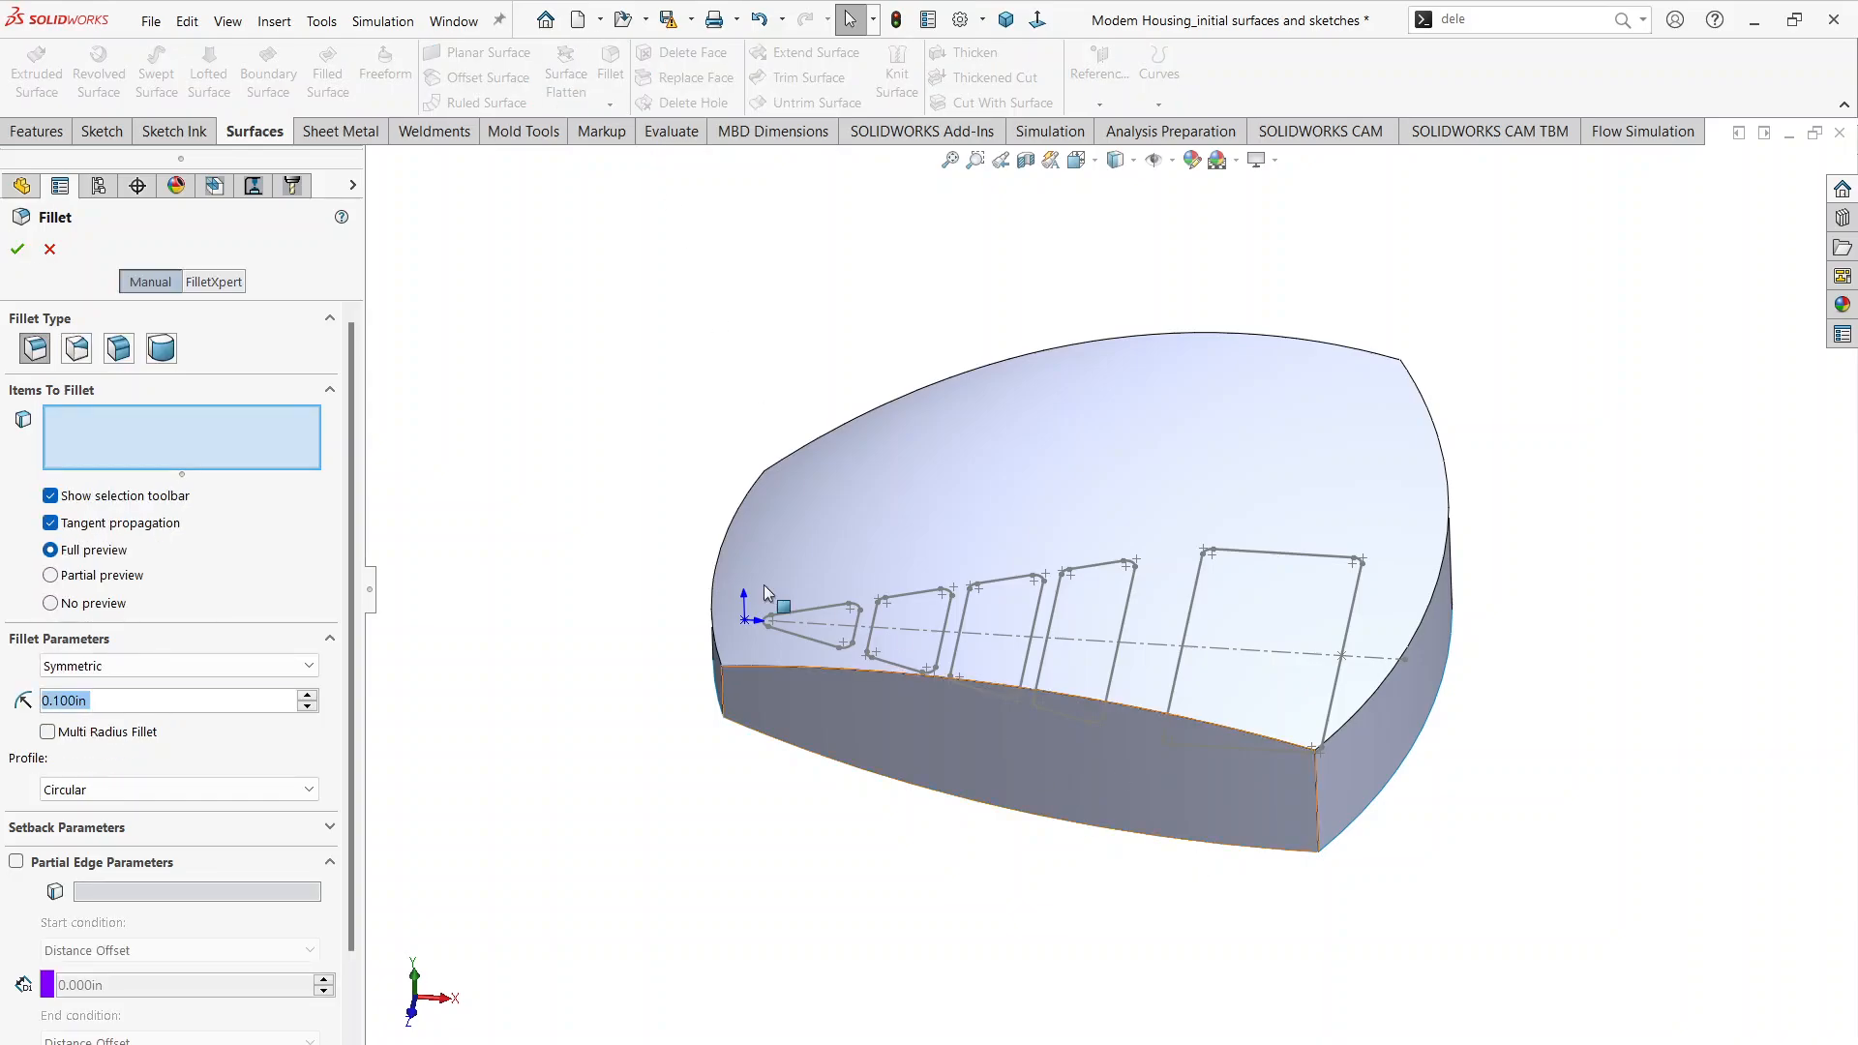
pyautogui.write('1')
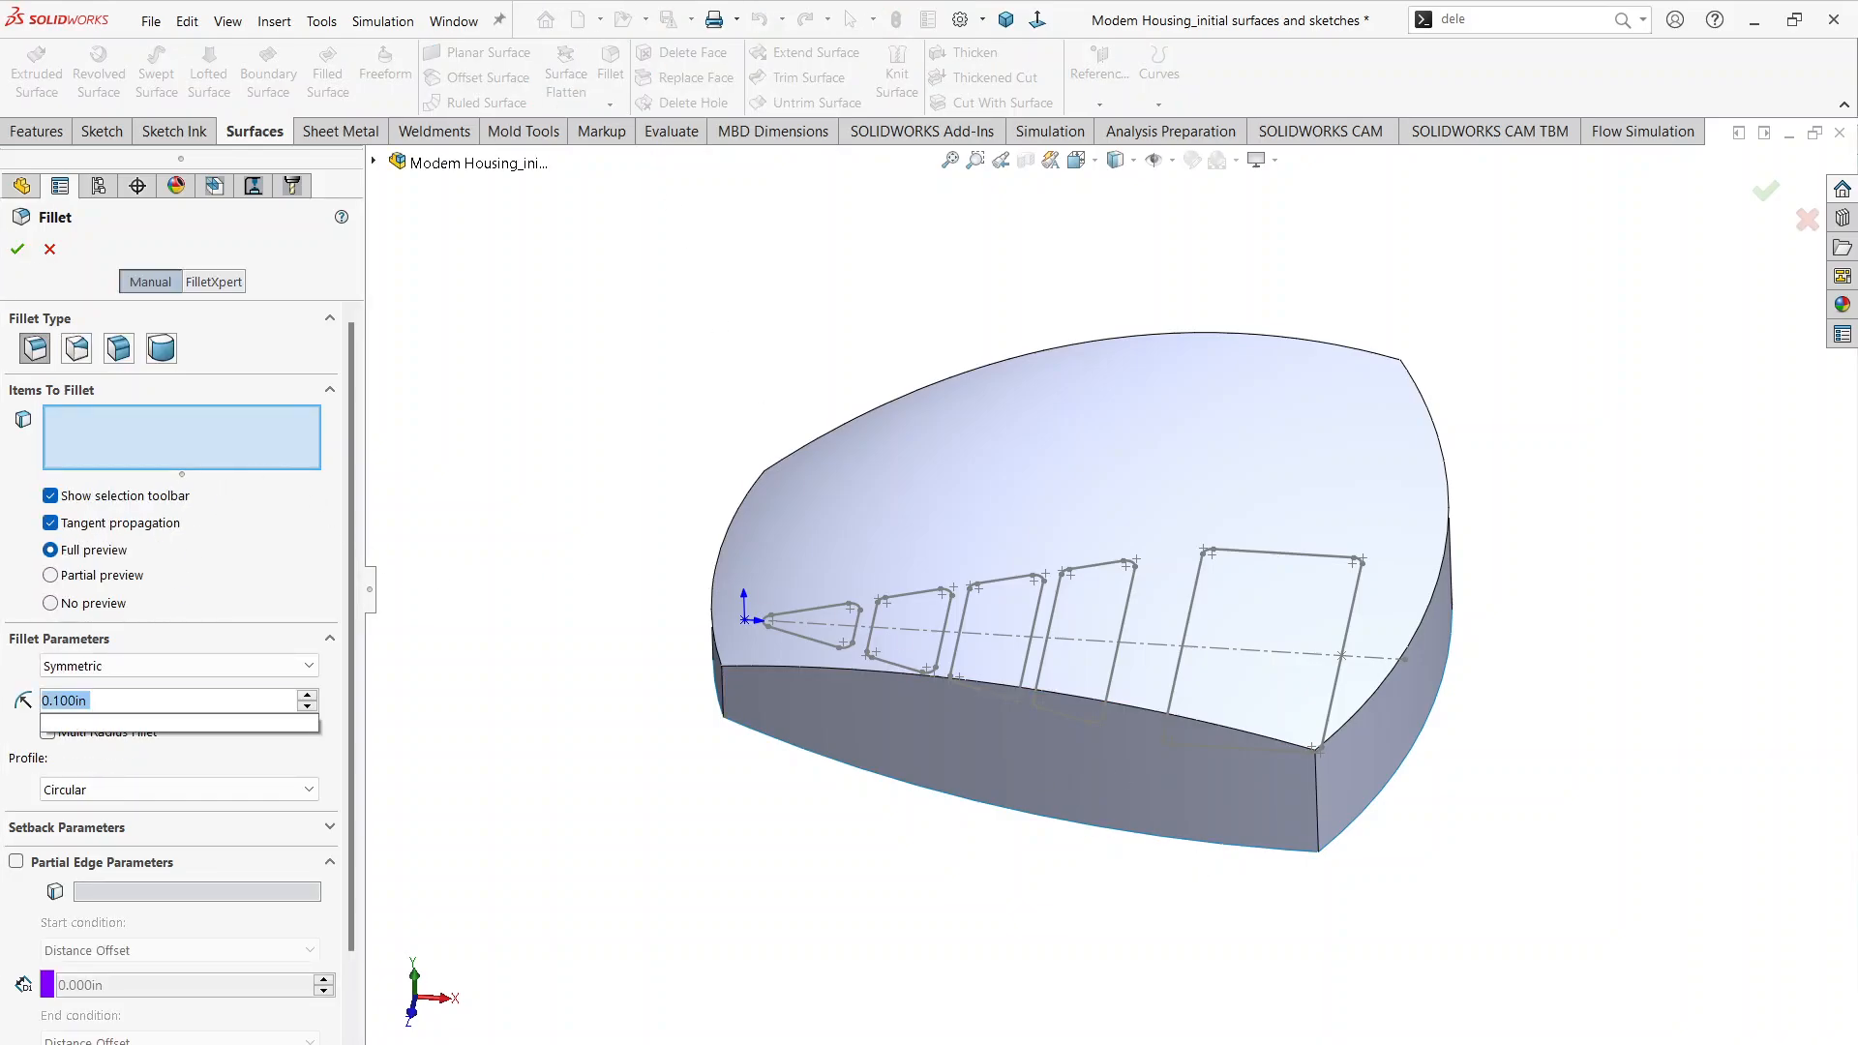
pyautogui.press('Return')
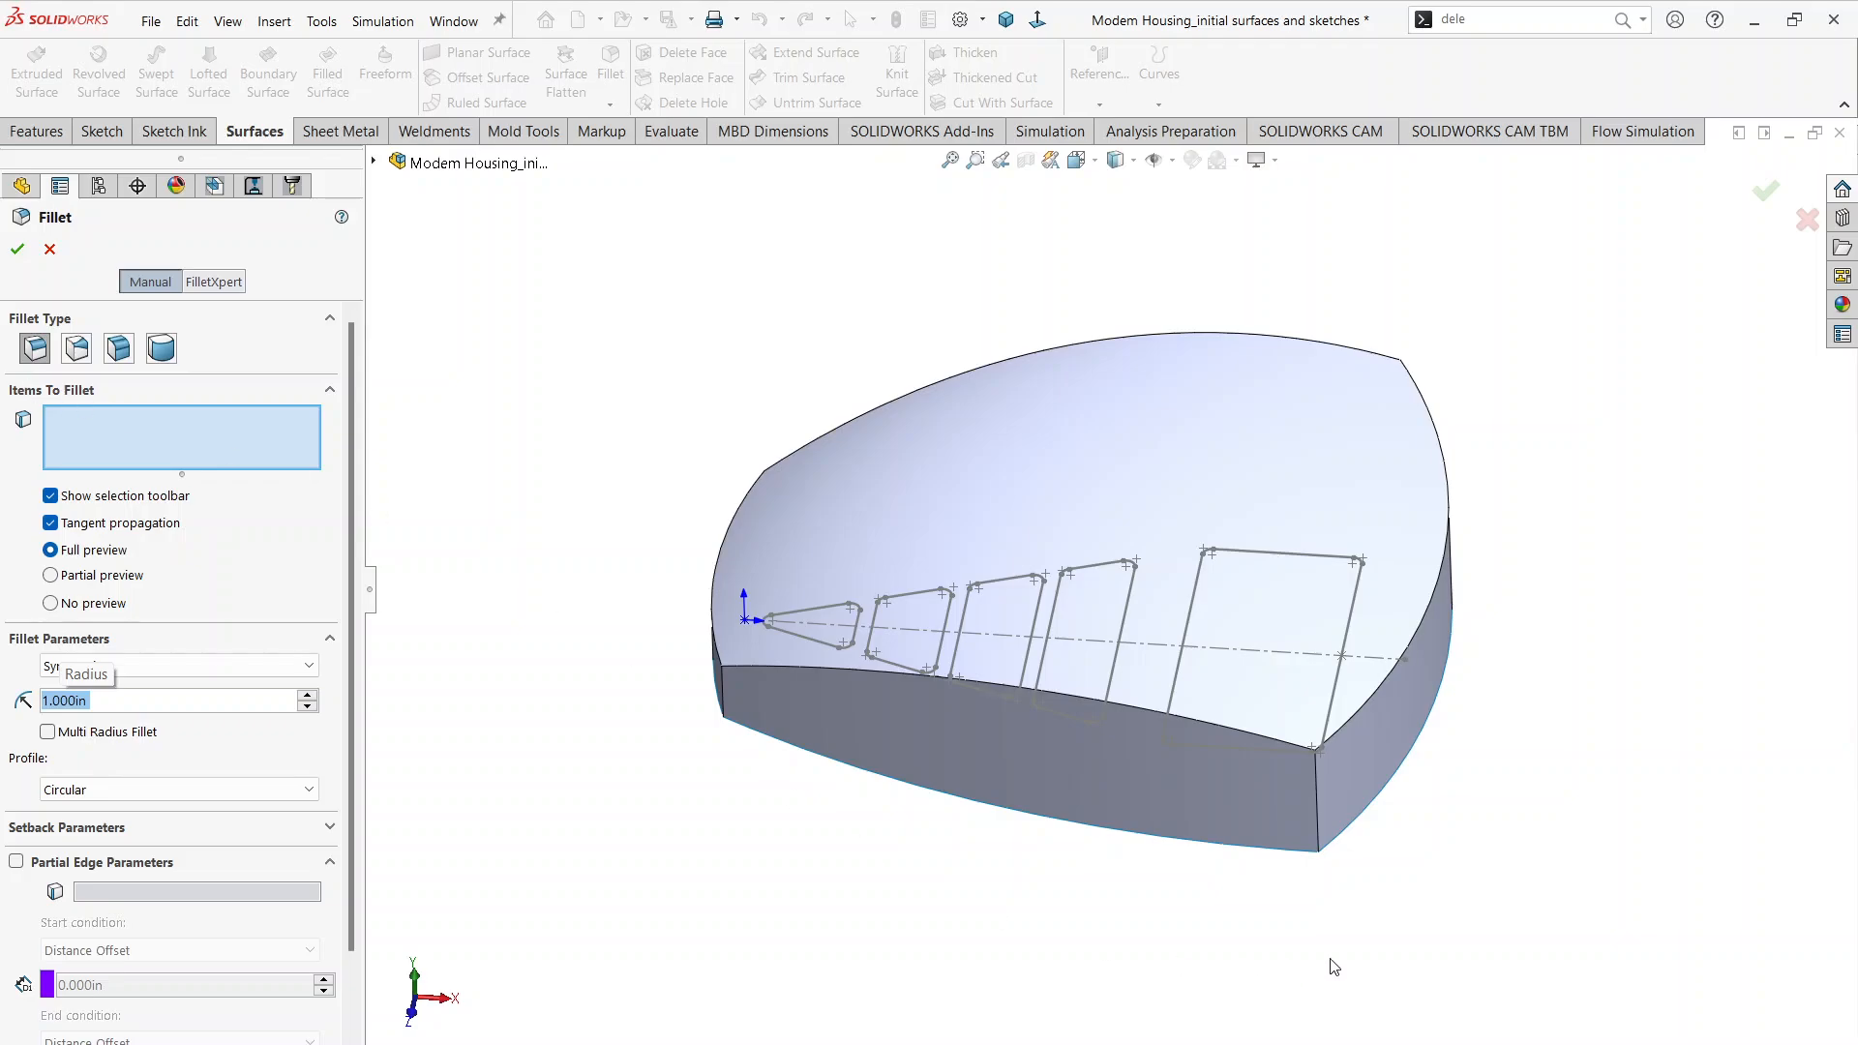
pyautogui.click(1315, 797)
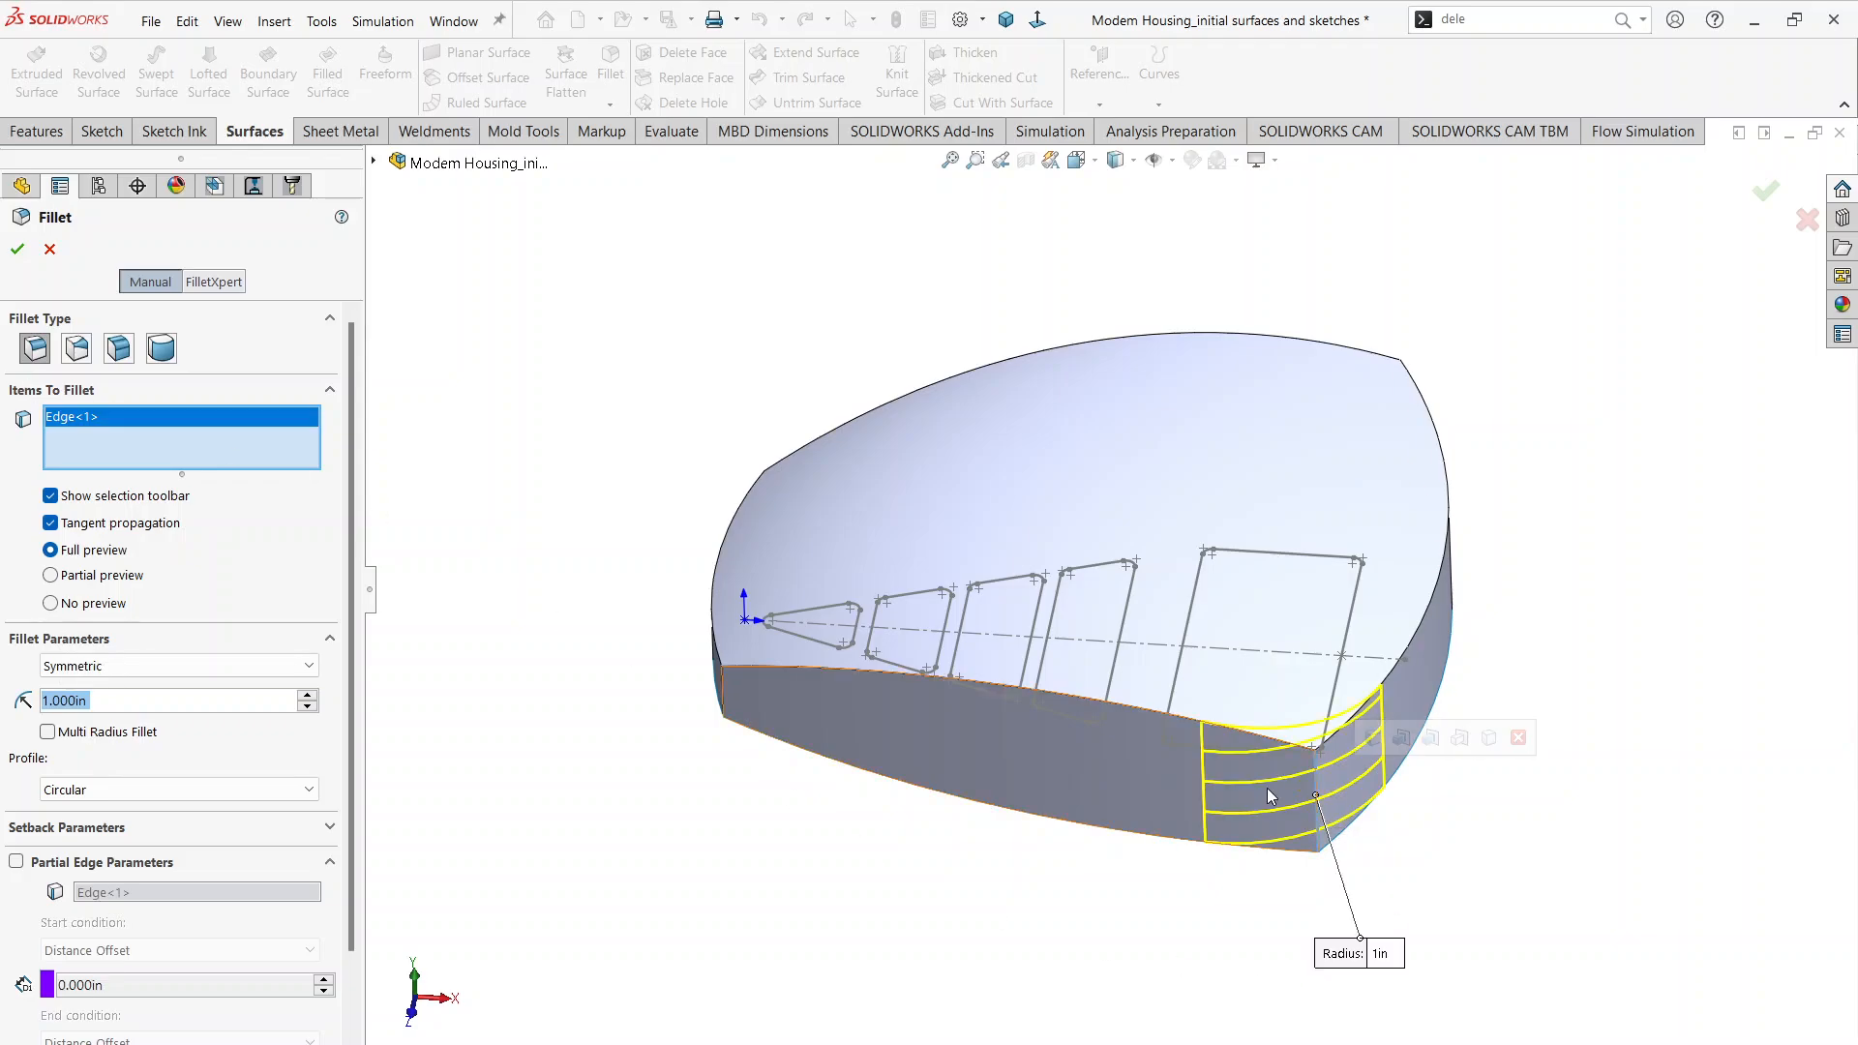
pyautogui.click(722, 701)
pyautogui.moveTo(781, 593); pyautogui.dragTo(796, 642, button='middle')
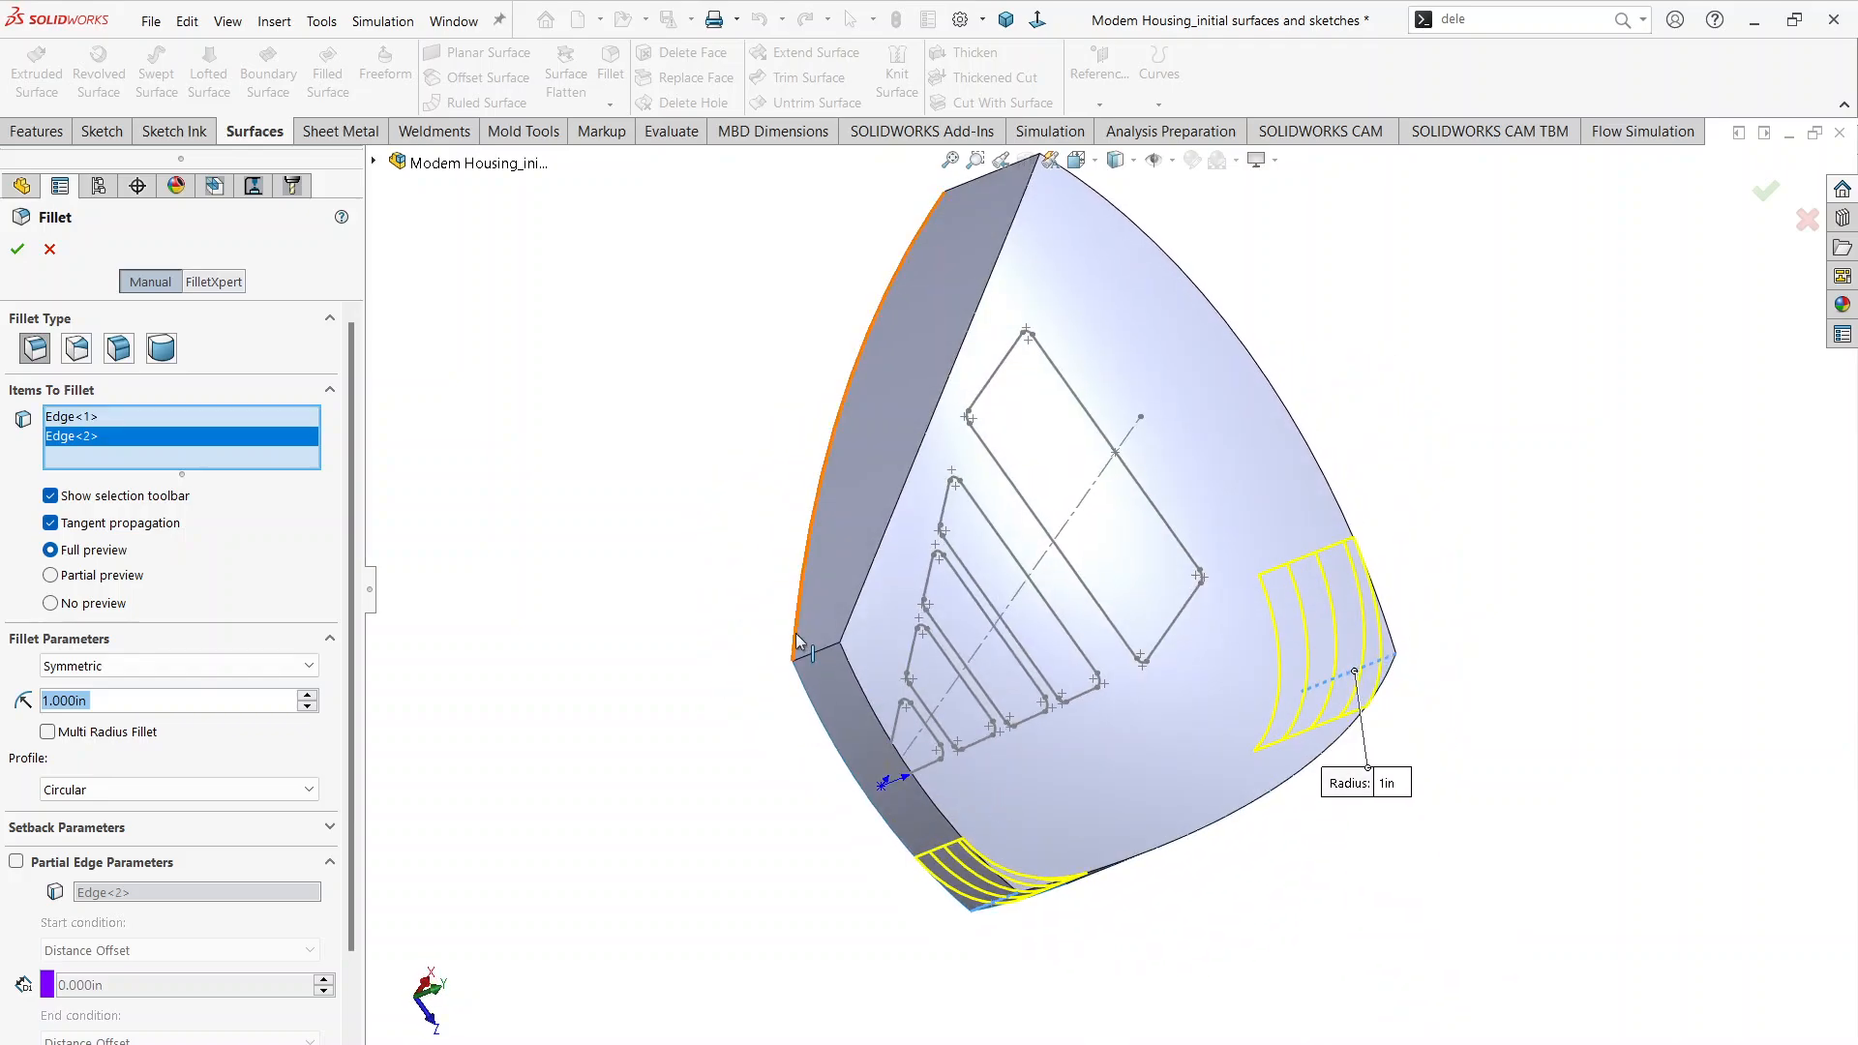
pyautogui.click(818, 663)
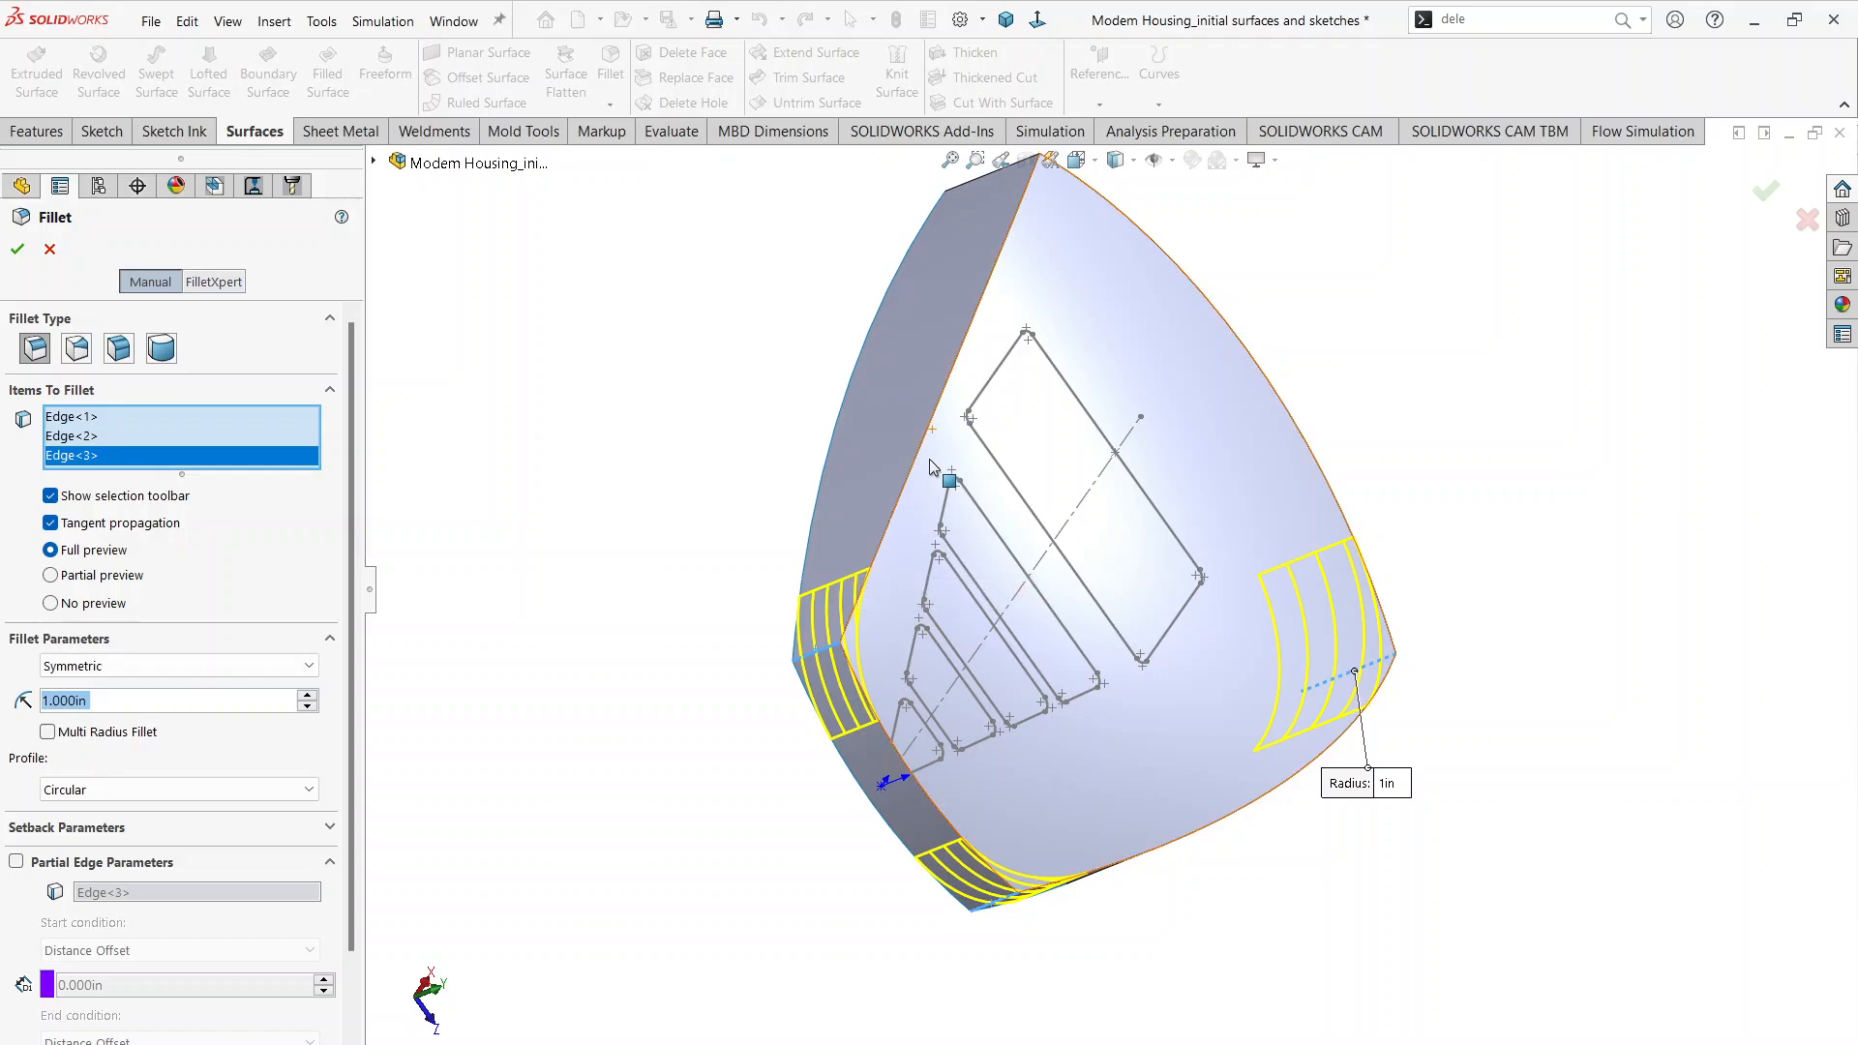
pyautogui.moveTo(929, 459); pyautogui.dragTo(1002, 335, button='middle')
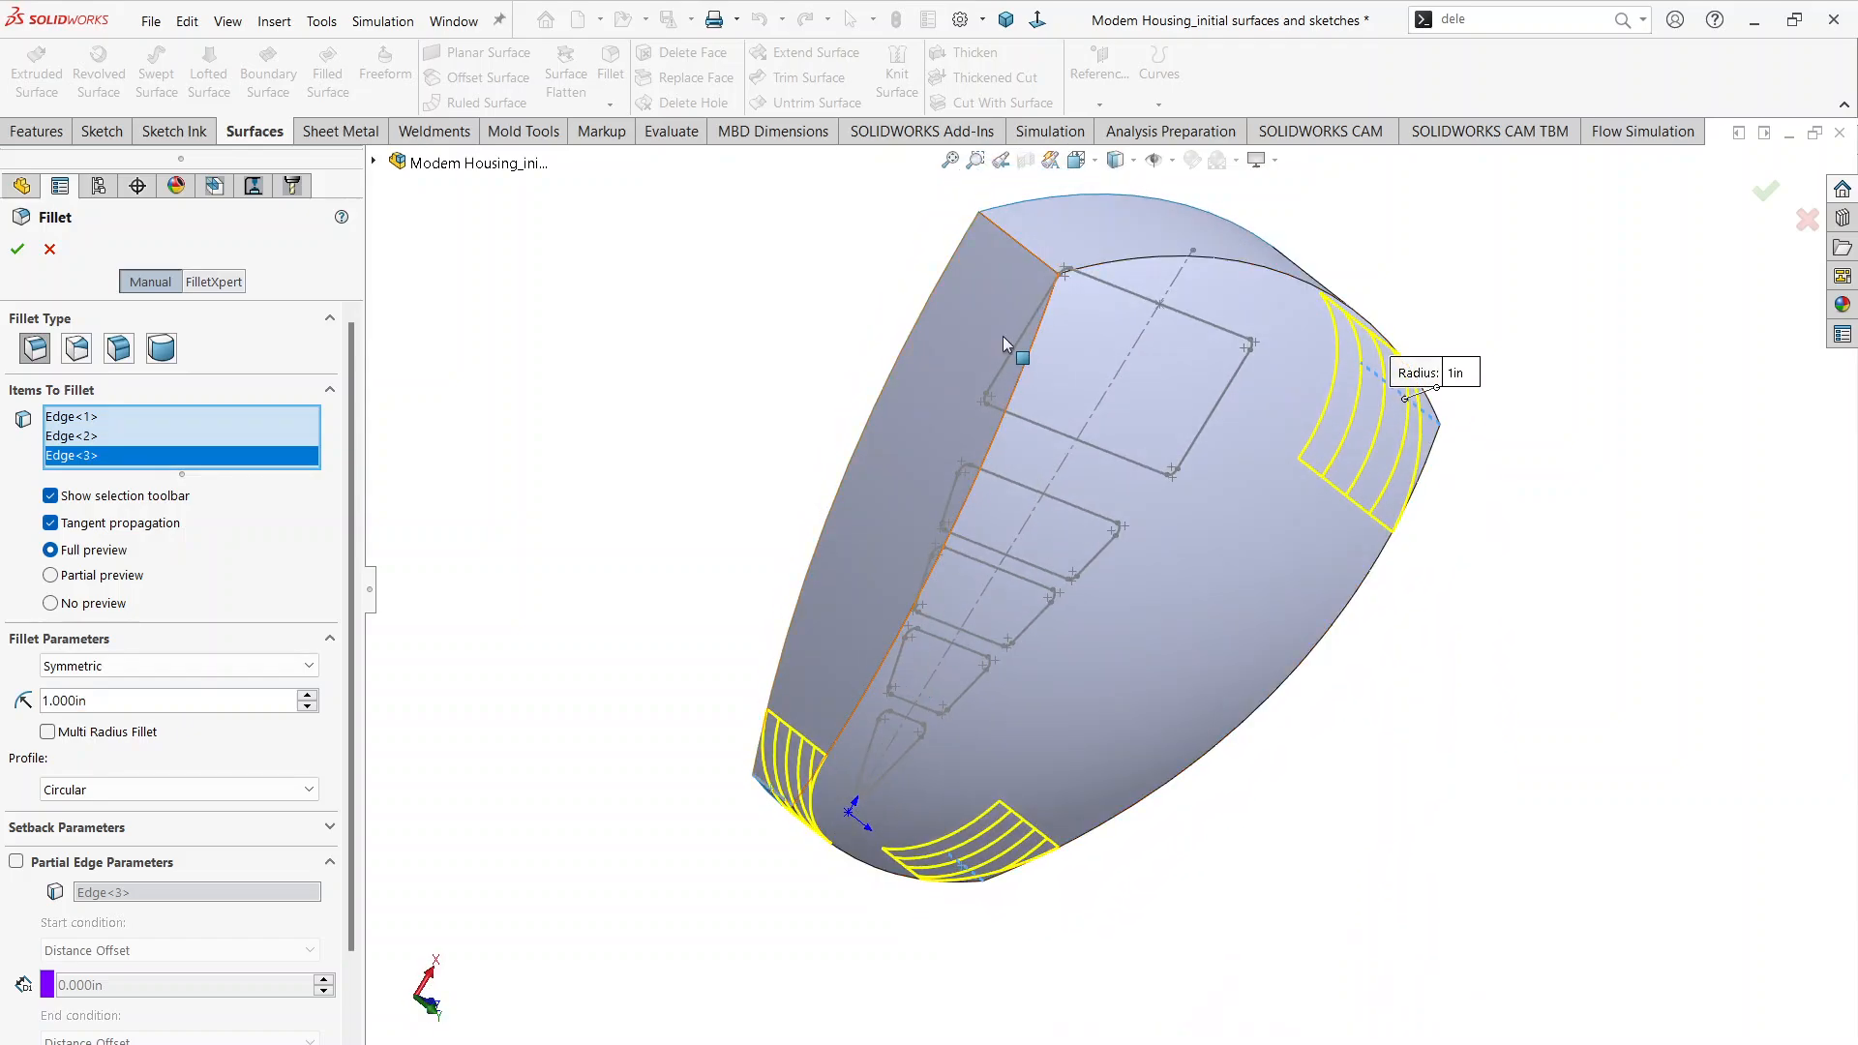
pyautogui.click(1013, 238)
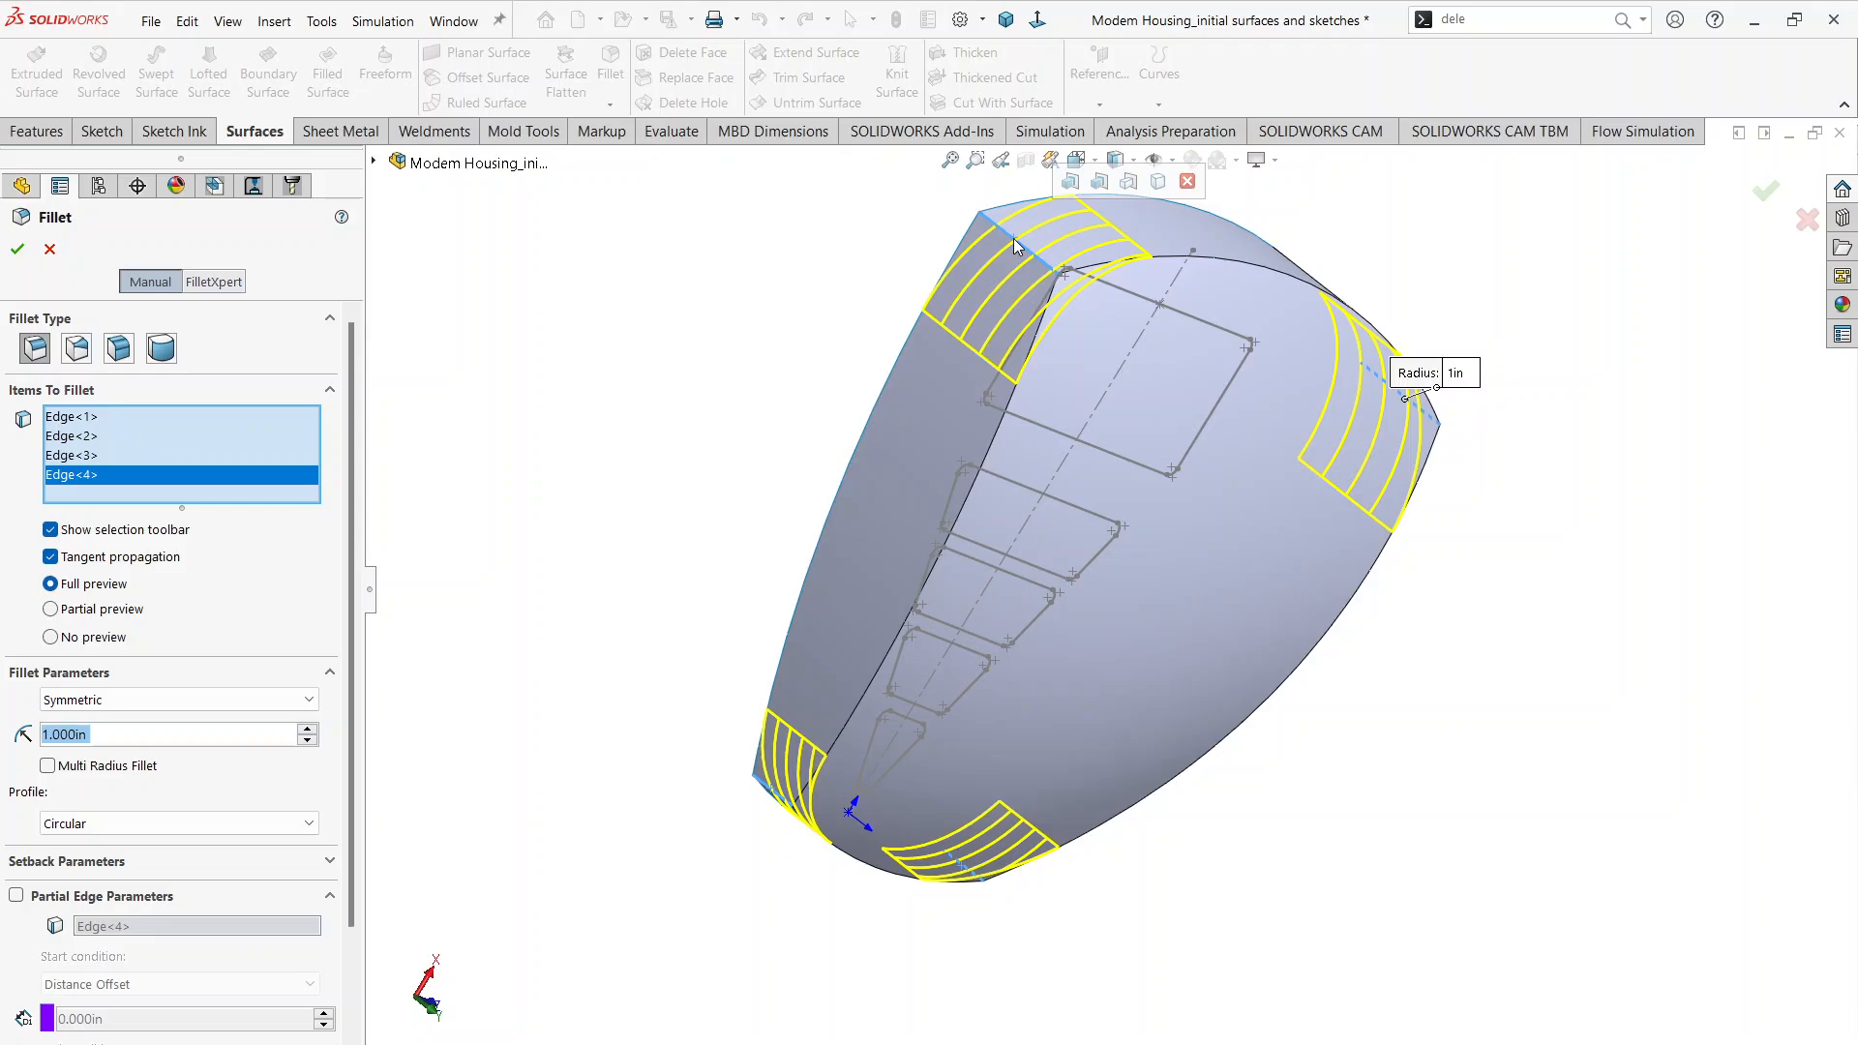
pyautogui.click(1768, 188)
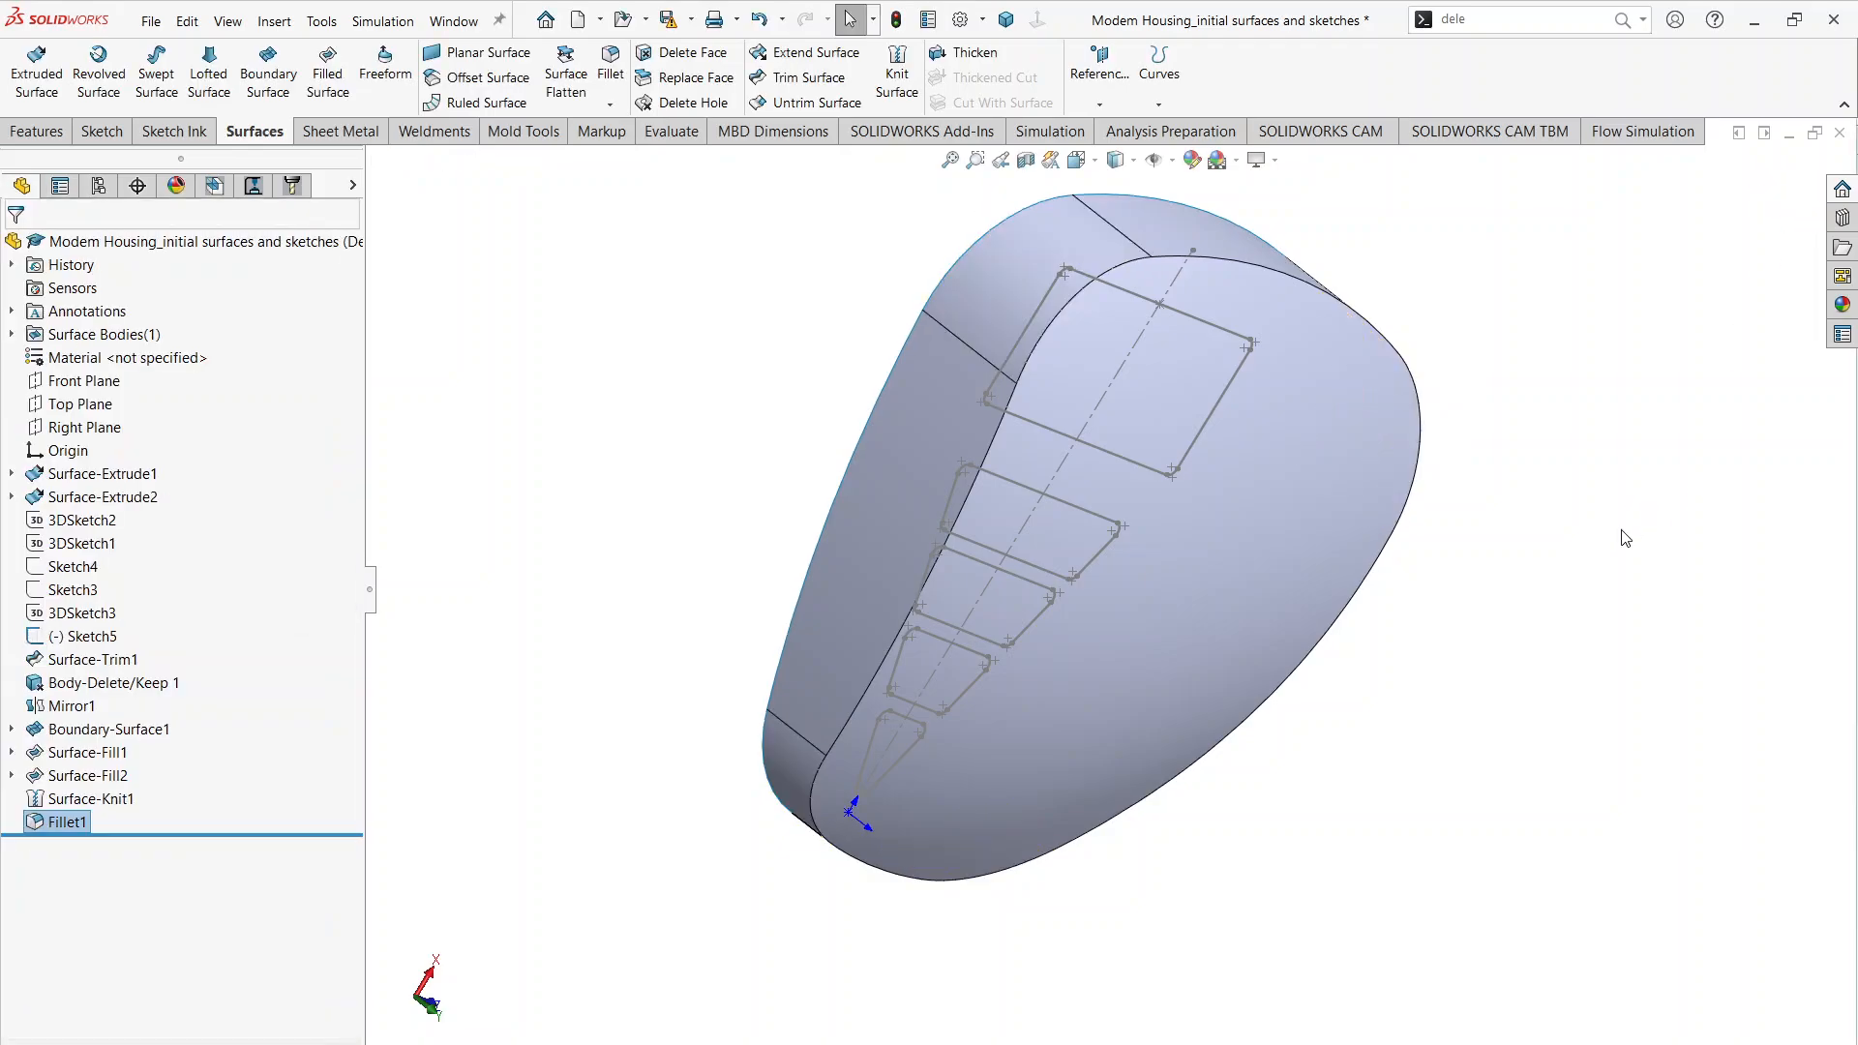
# Step: Open Sketch5 with the top cutout profiles for editing and compare its dimensions with page 2 of Modem Housing.pdf, returning to SOLIDWORKS
pyautogui.moveTo(1625, 538); pyautogui.dragTo(1206, 655, button='middle')
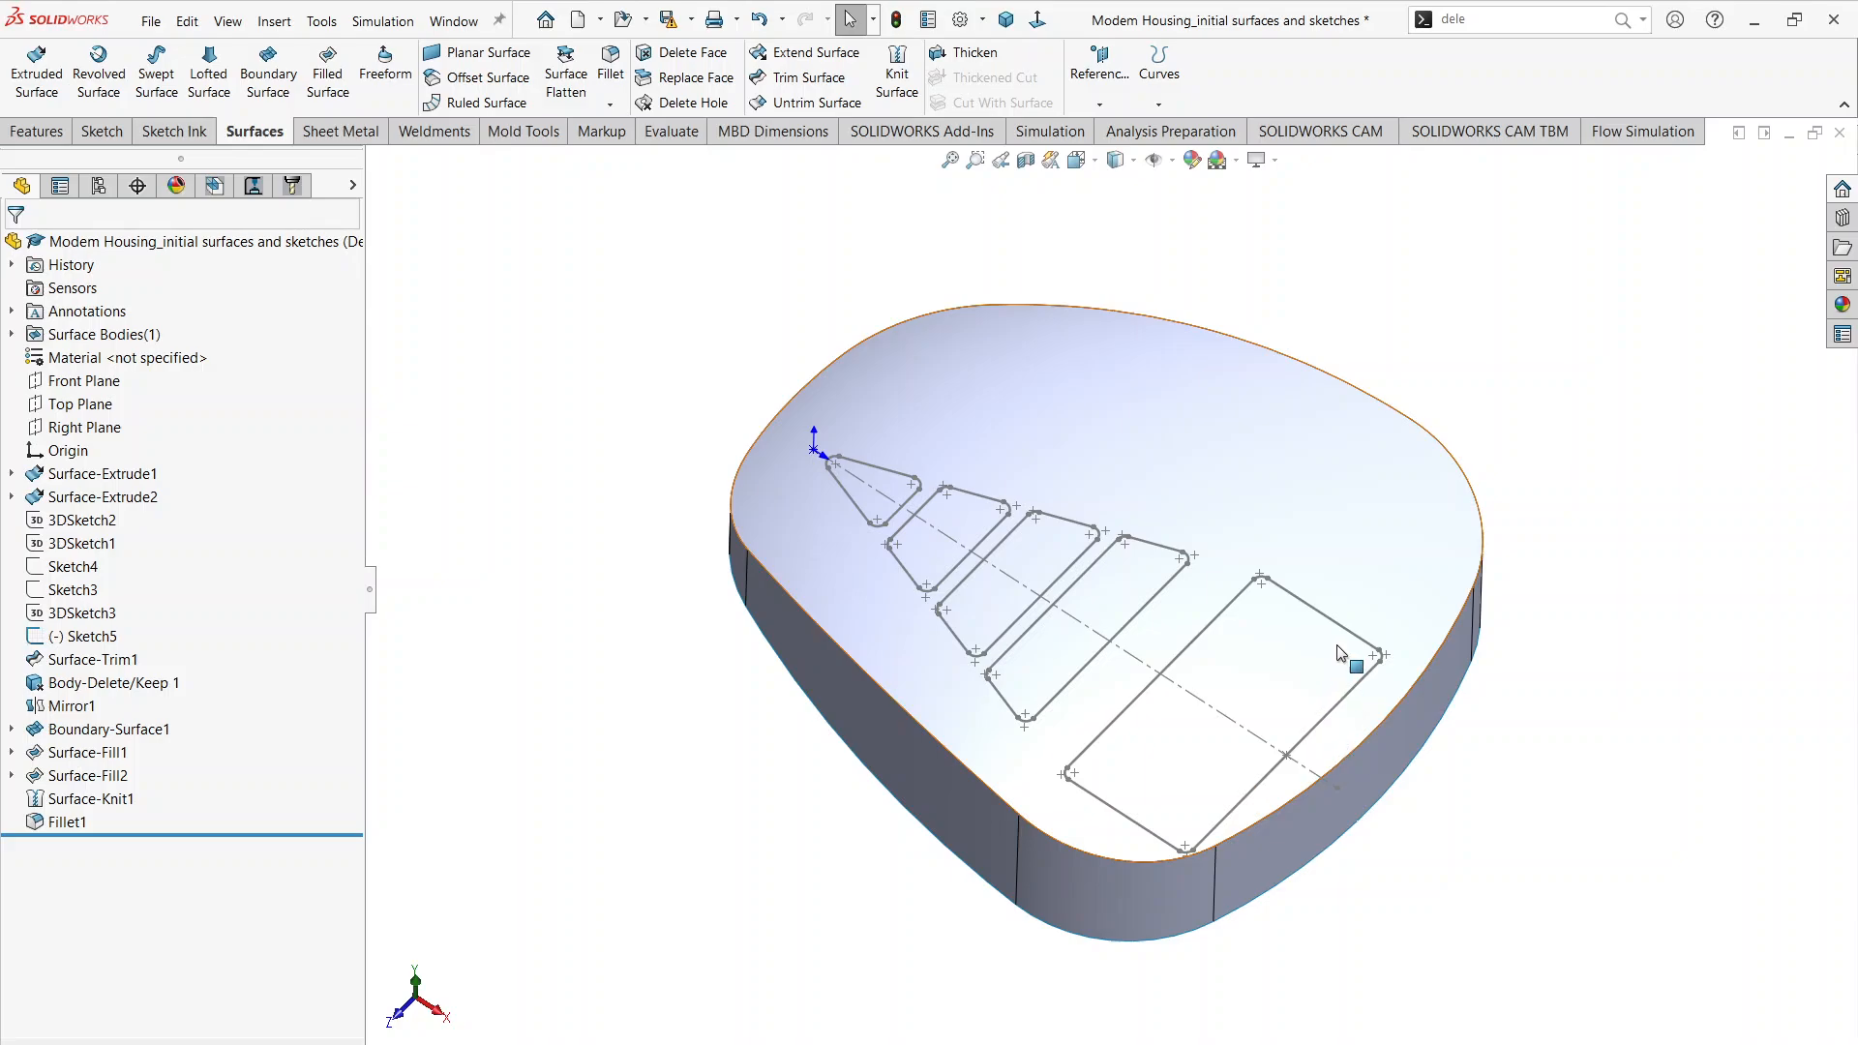
pyautogui.moveTo(1337, 648); pyautogui.dragTo(1335, 662, button='middle')
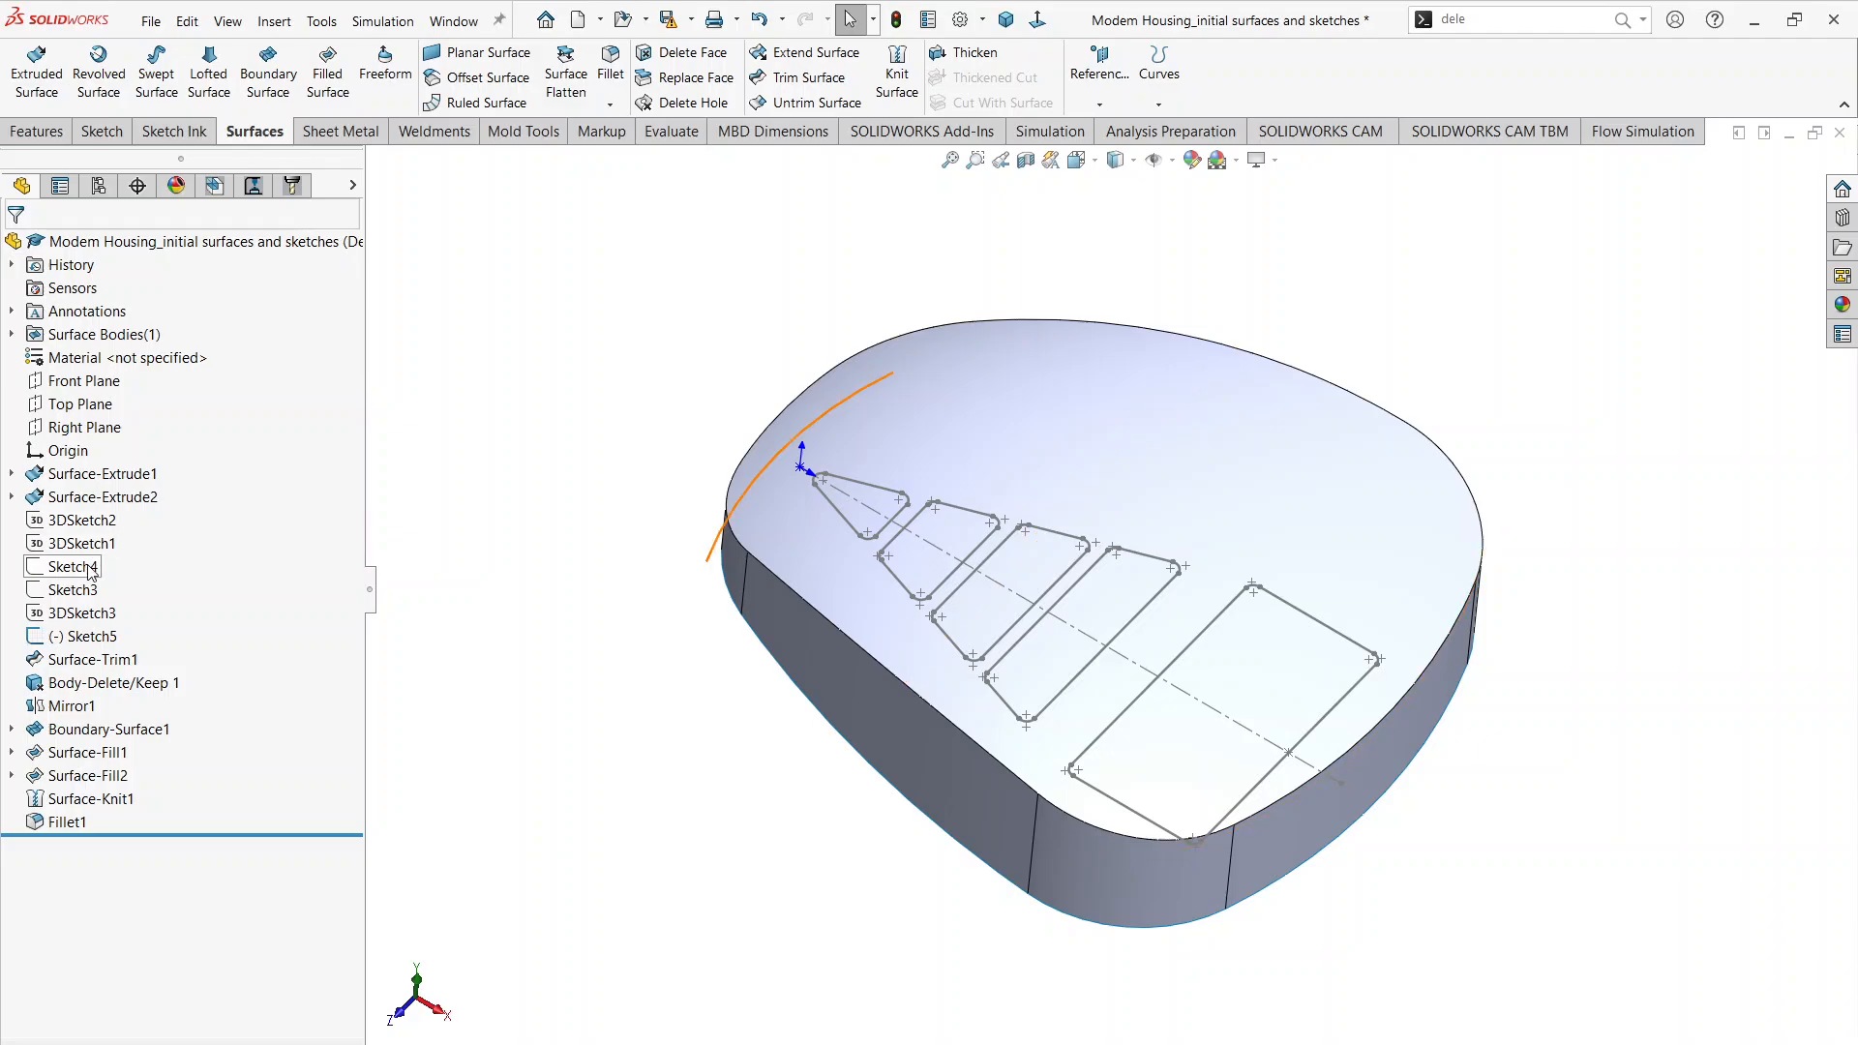
pyautogui.click(90, 639)
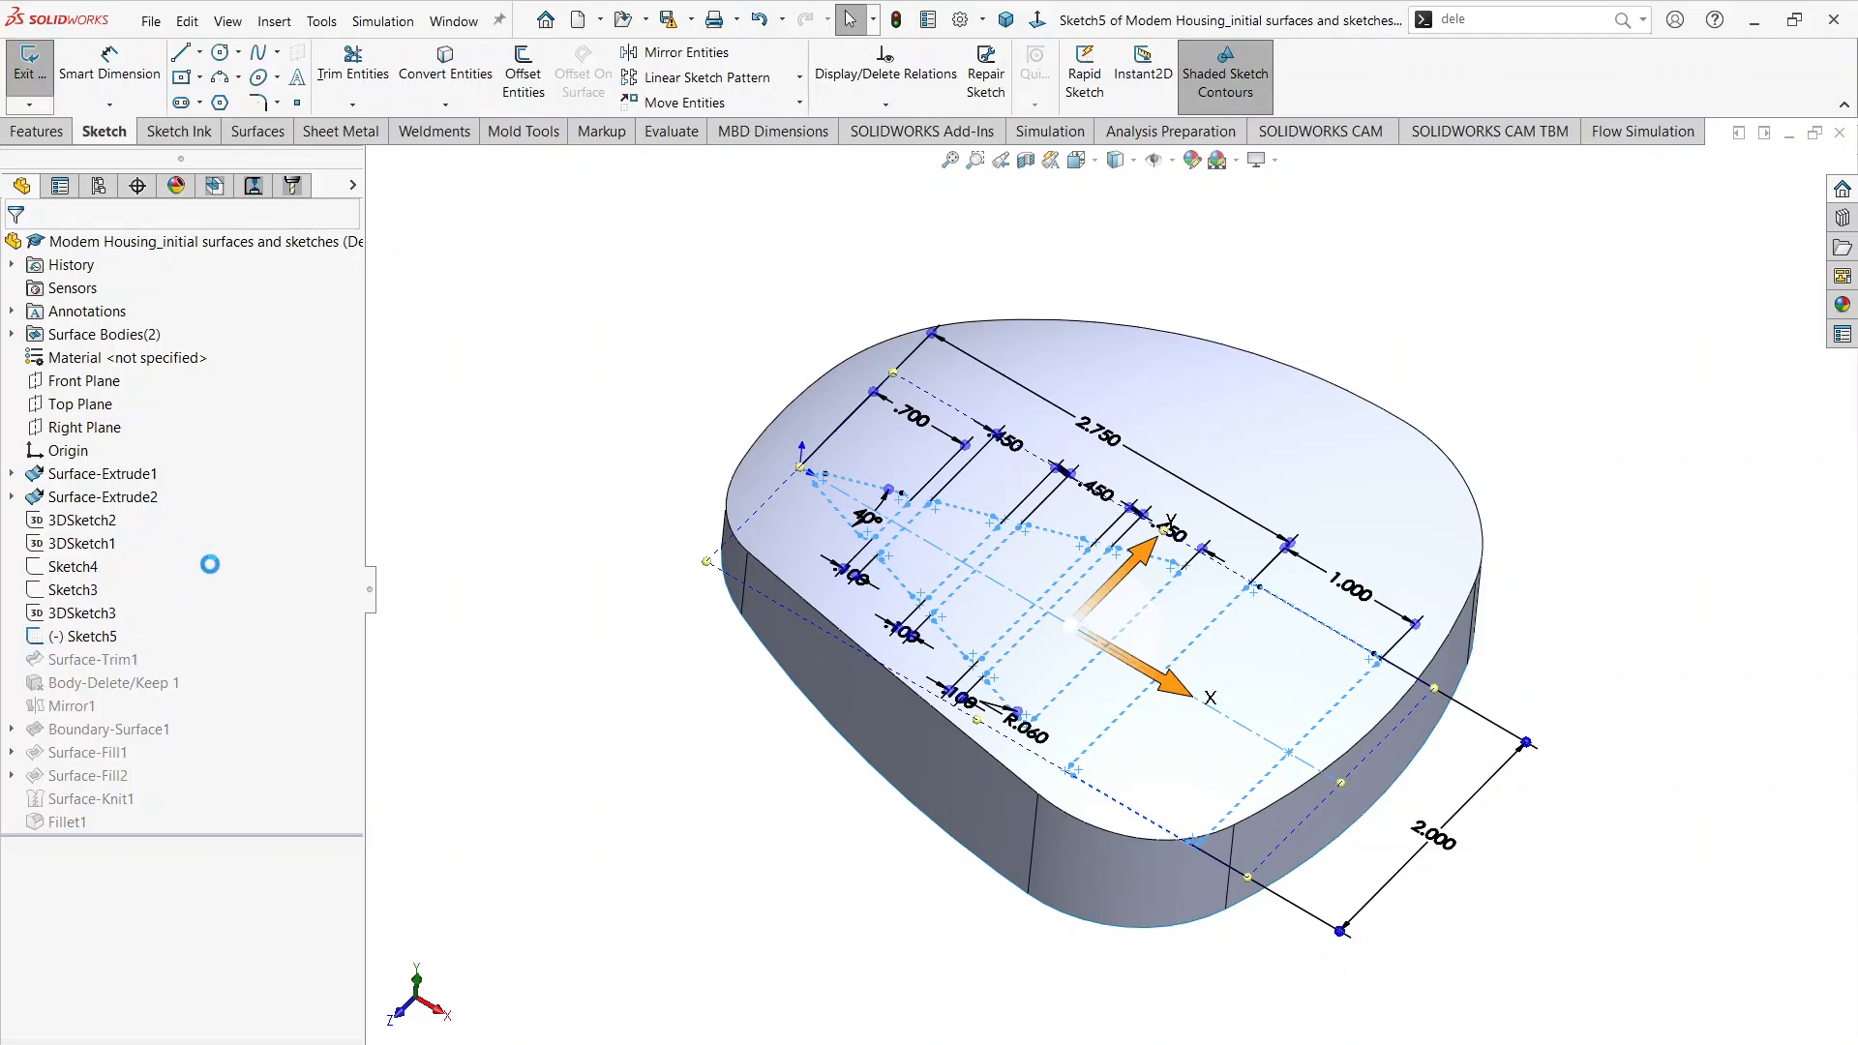
pyautogui.scroll(2, 969, 616)
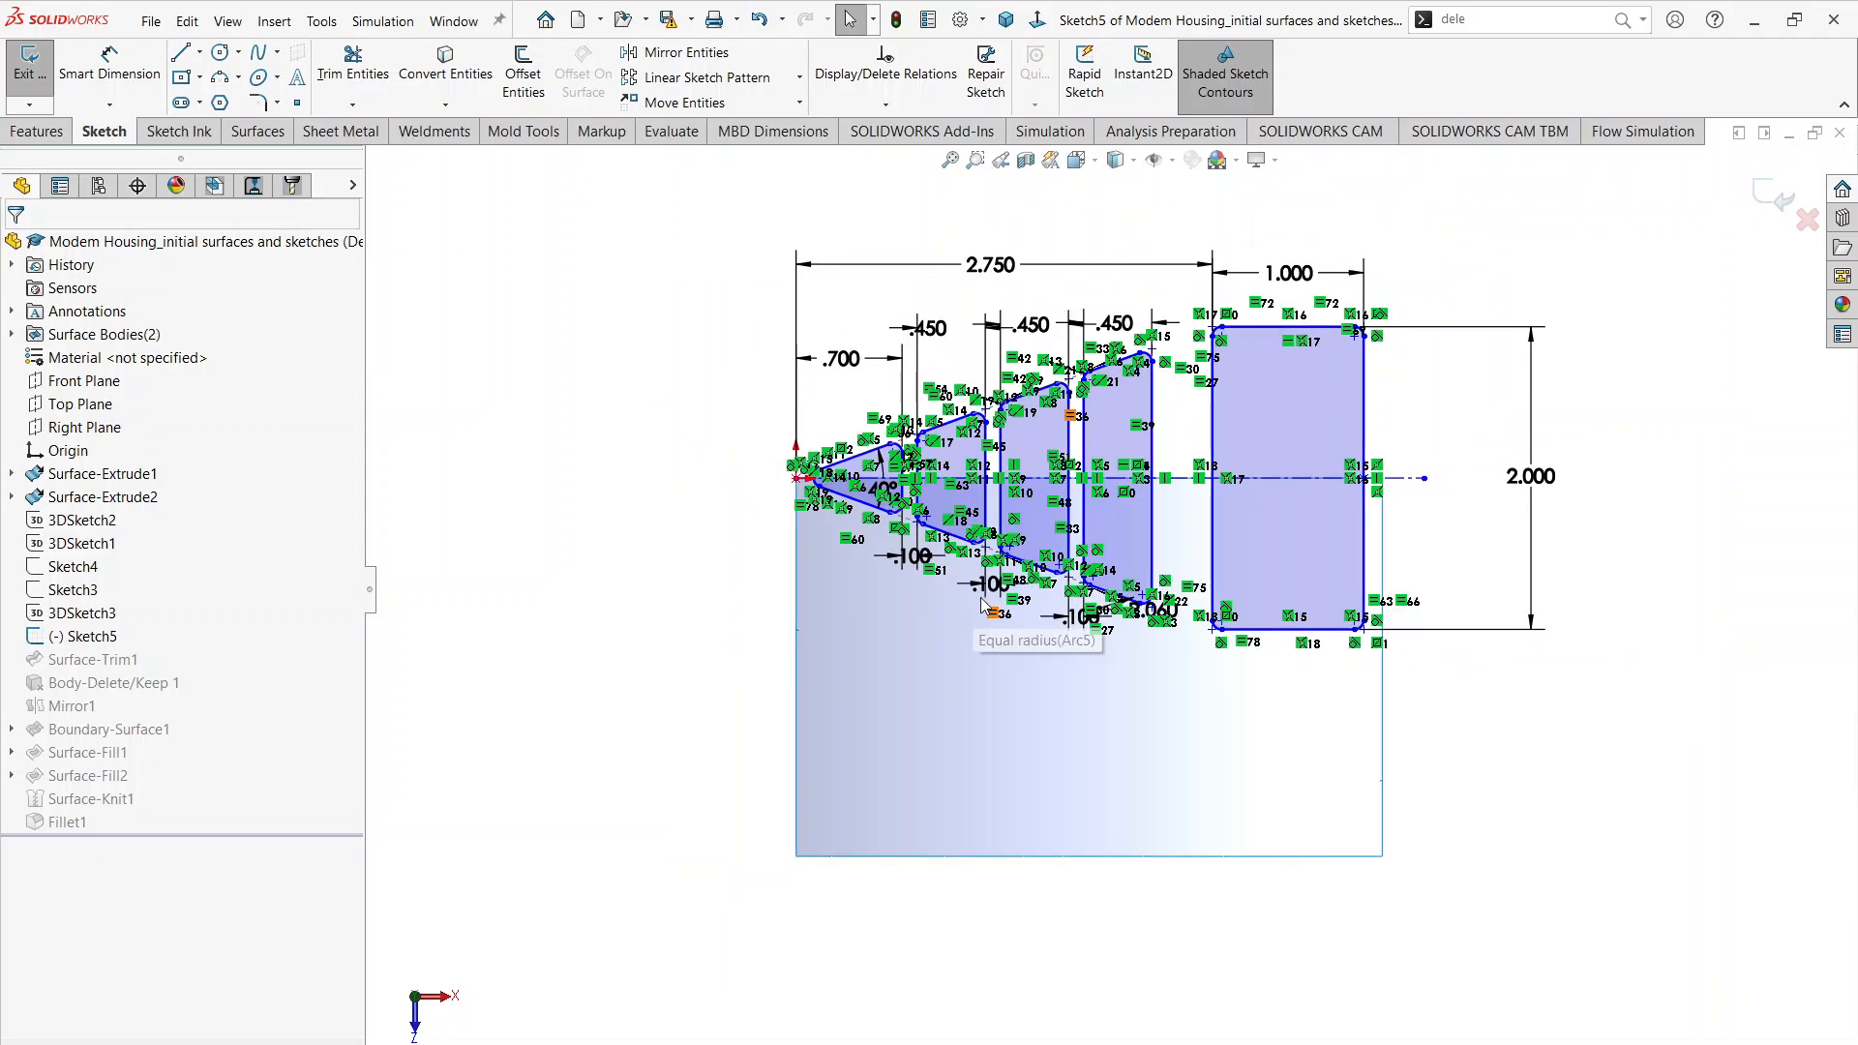
pyautogui.scroll(-2, 928, 441)
pyautogui.scroll(1, 931, 443)
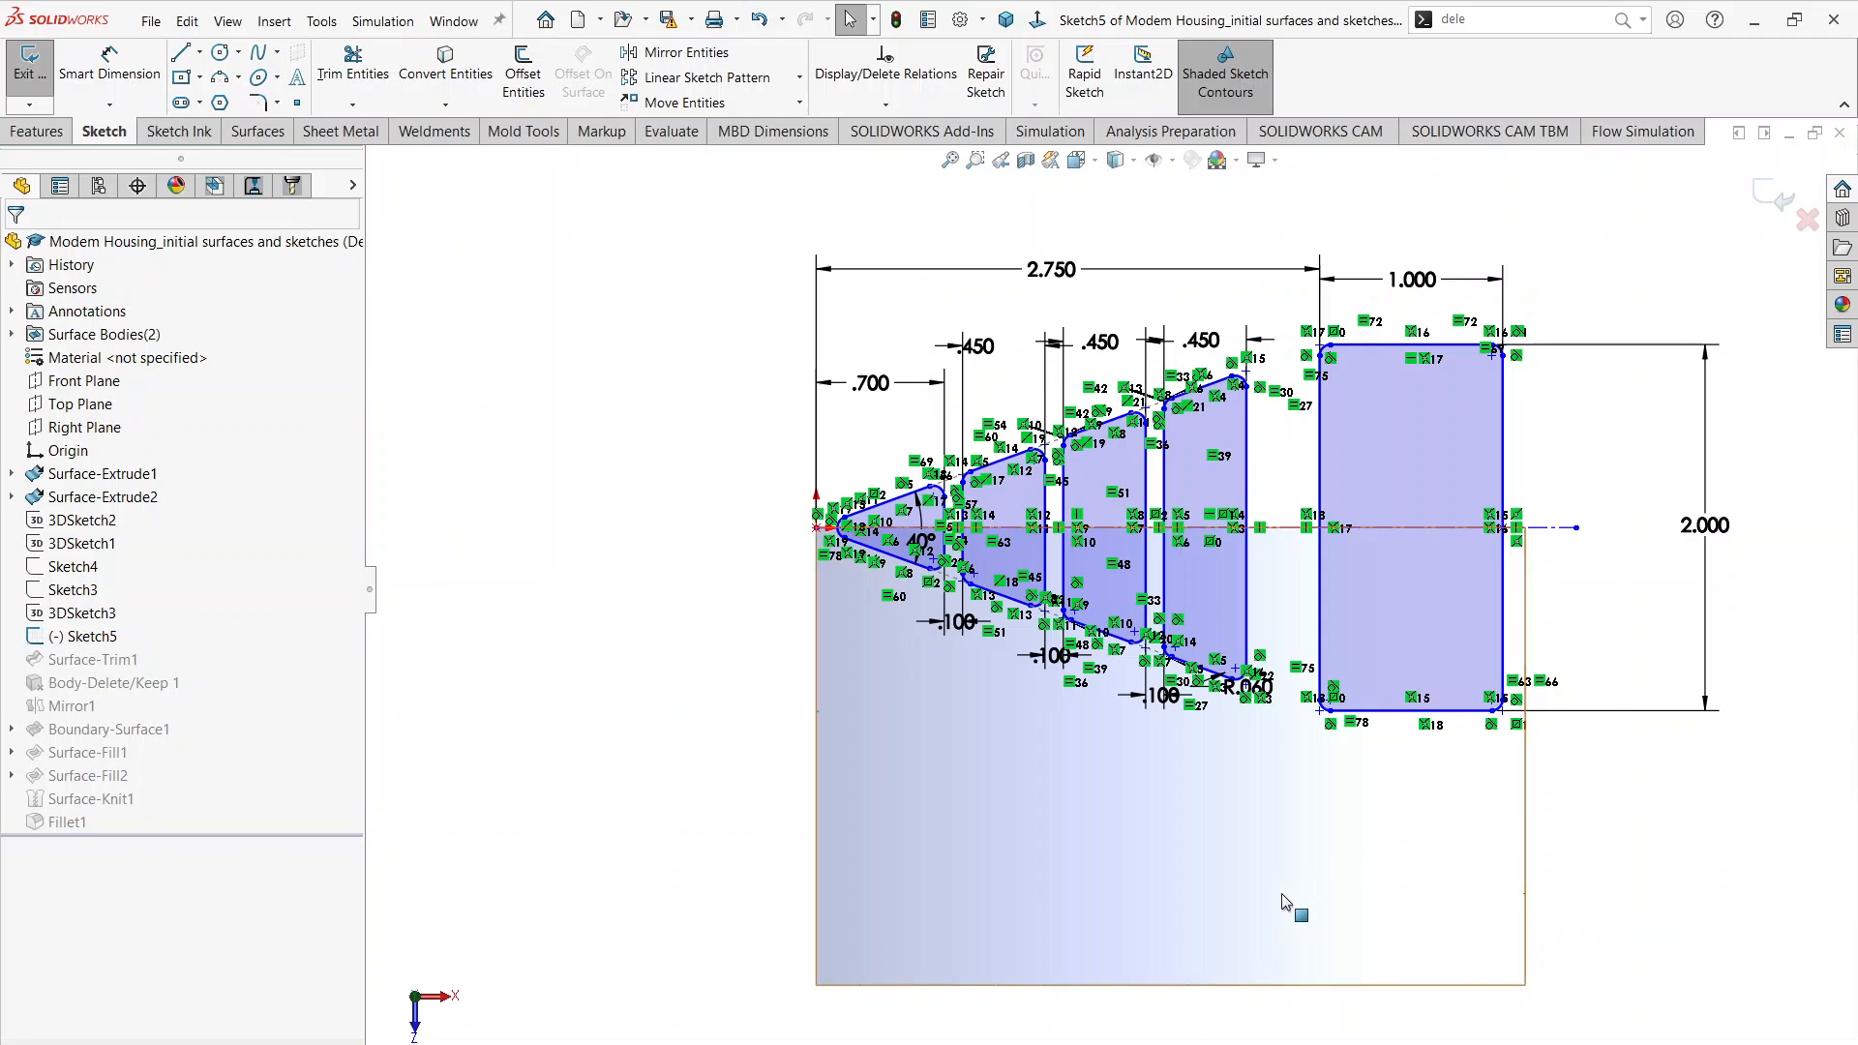
pyautogui.moveTo(788, 1044)
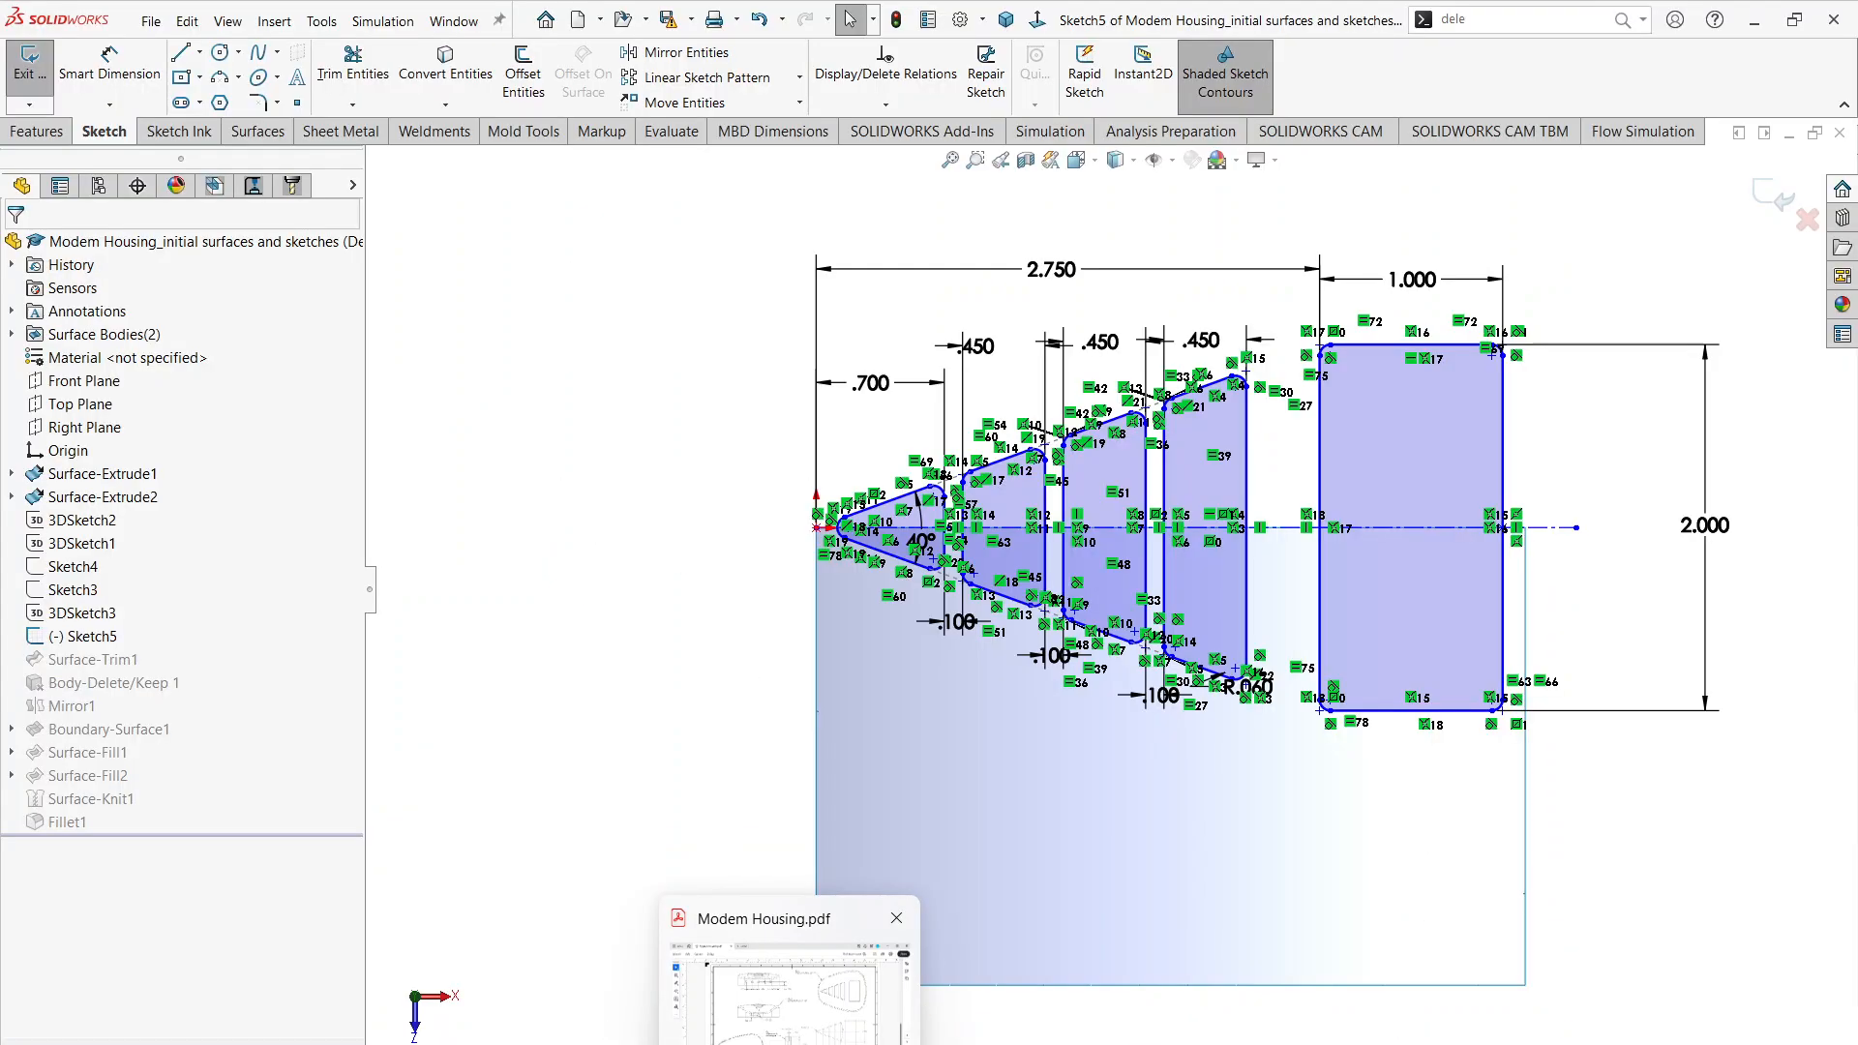
pyautogui.click(788, 987)
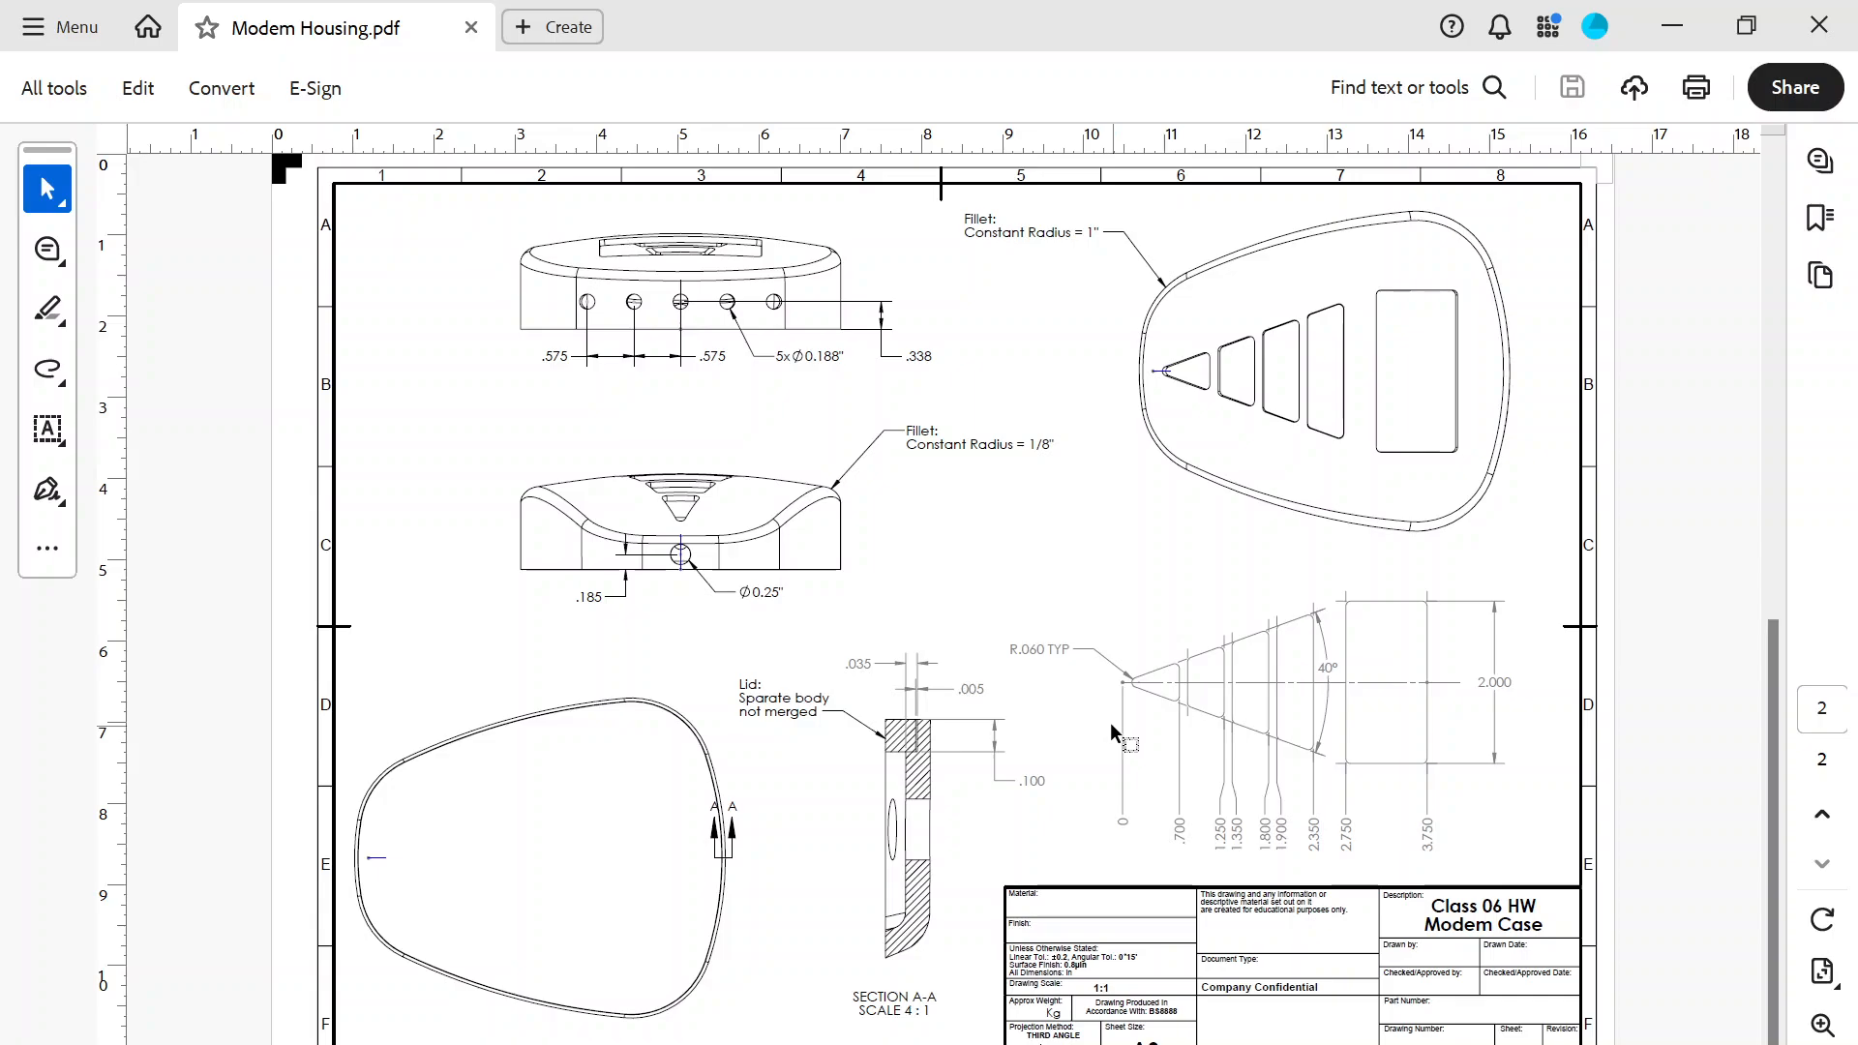
pyautogui.click(739, 1043)
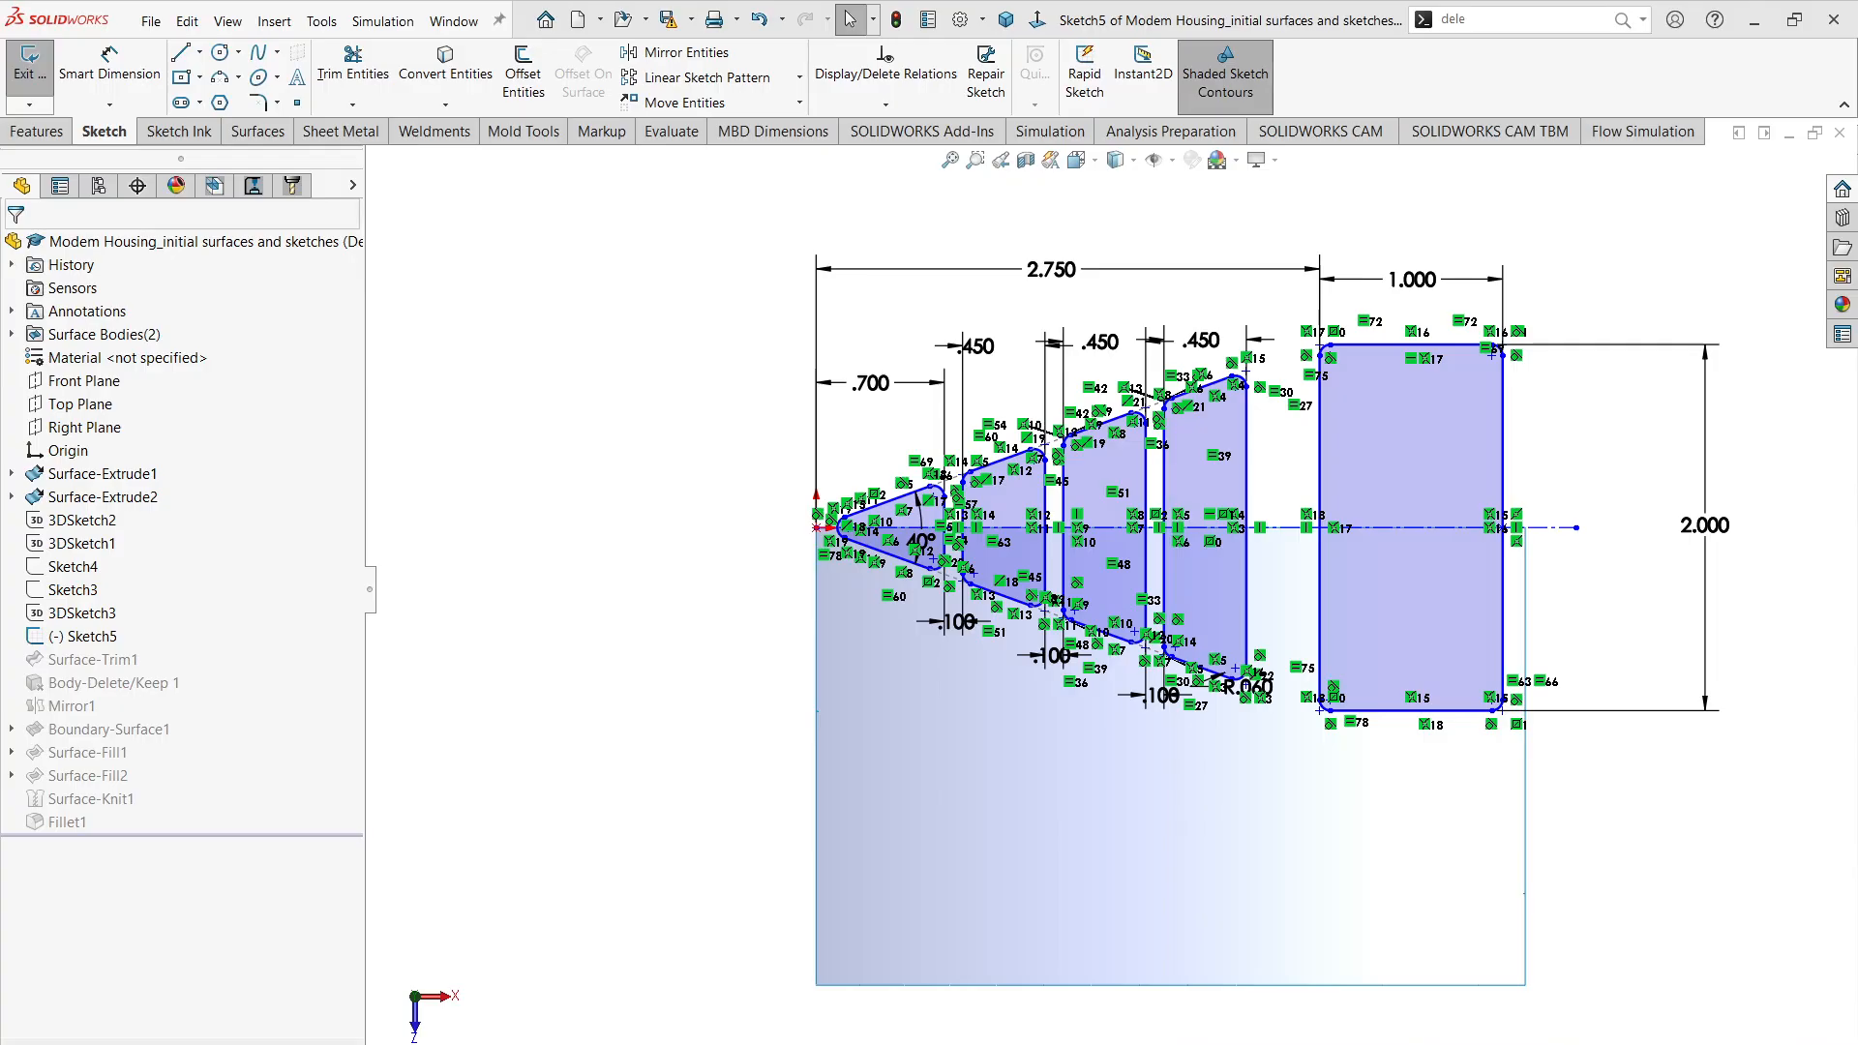
# Step: Make the centerline's start point at the origin coincident with the upper angled line of the triangular cutout
pyautogui.scroll(-5, 859, 530)
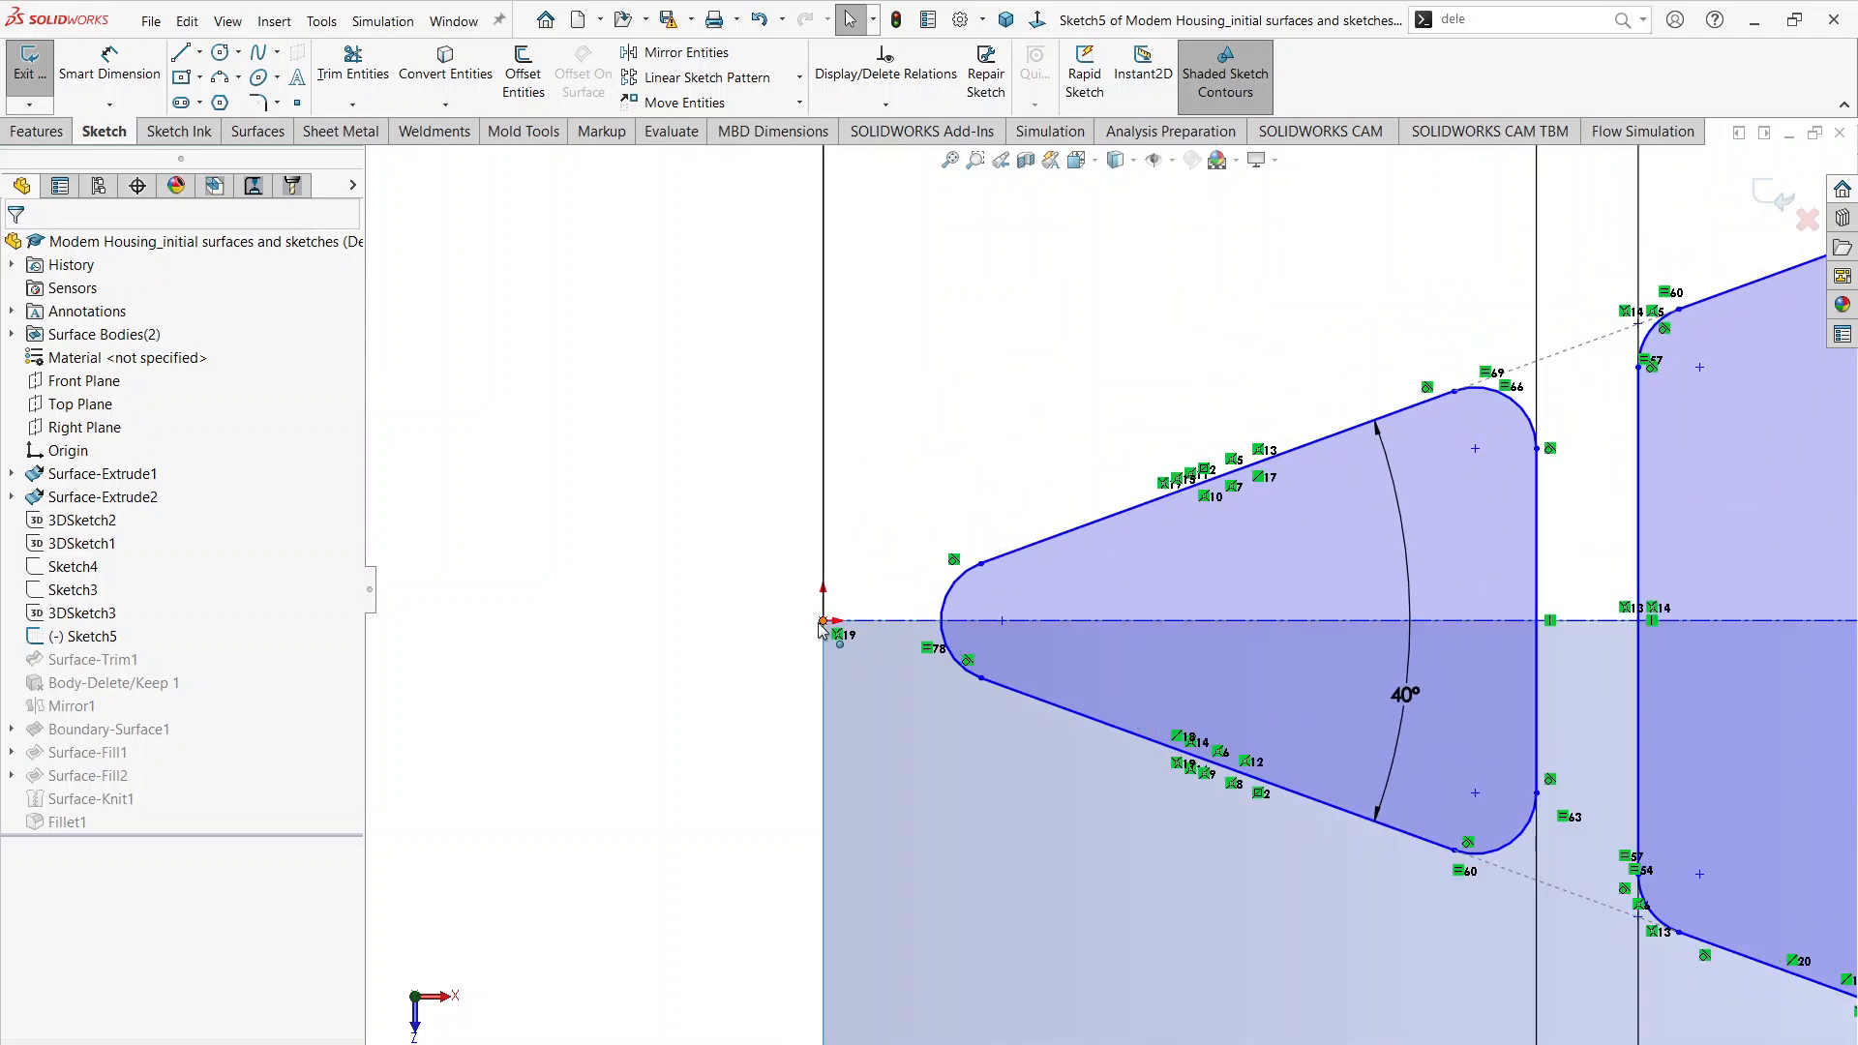
pyautogui.click(824, 621)
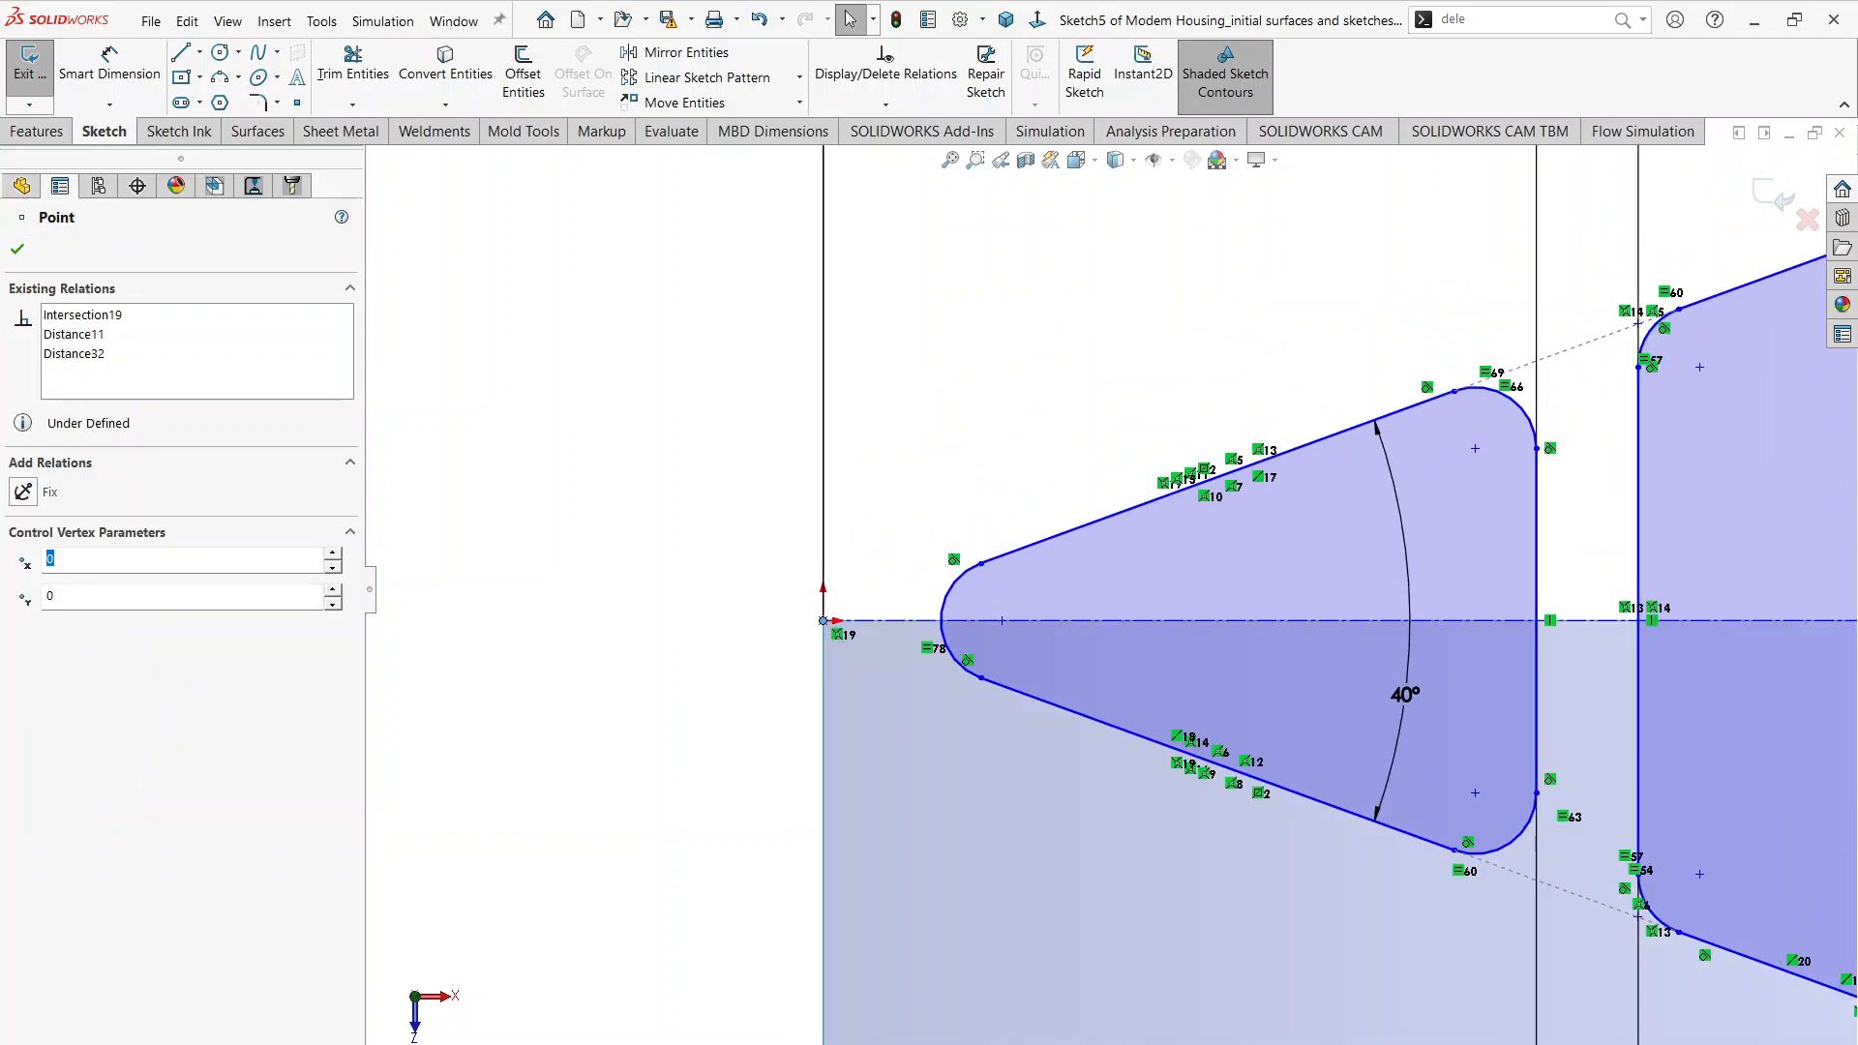
pyautogui.keyDown('ctrl'); pyautogui.click(1041, 554); pyautogui.keyUp('ctrl')
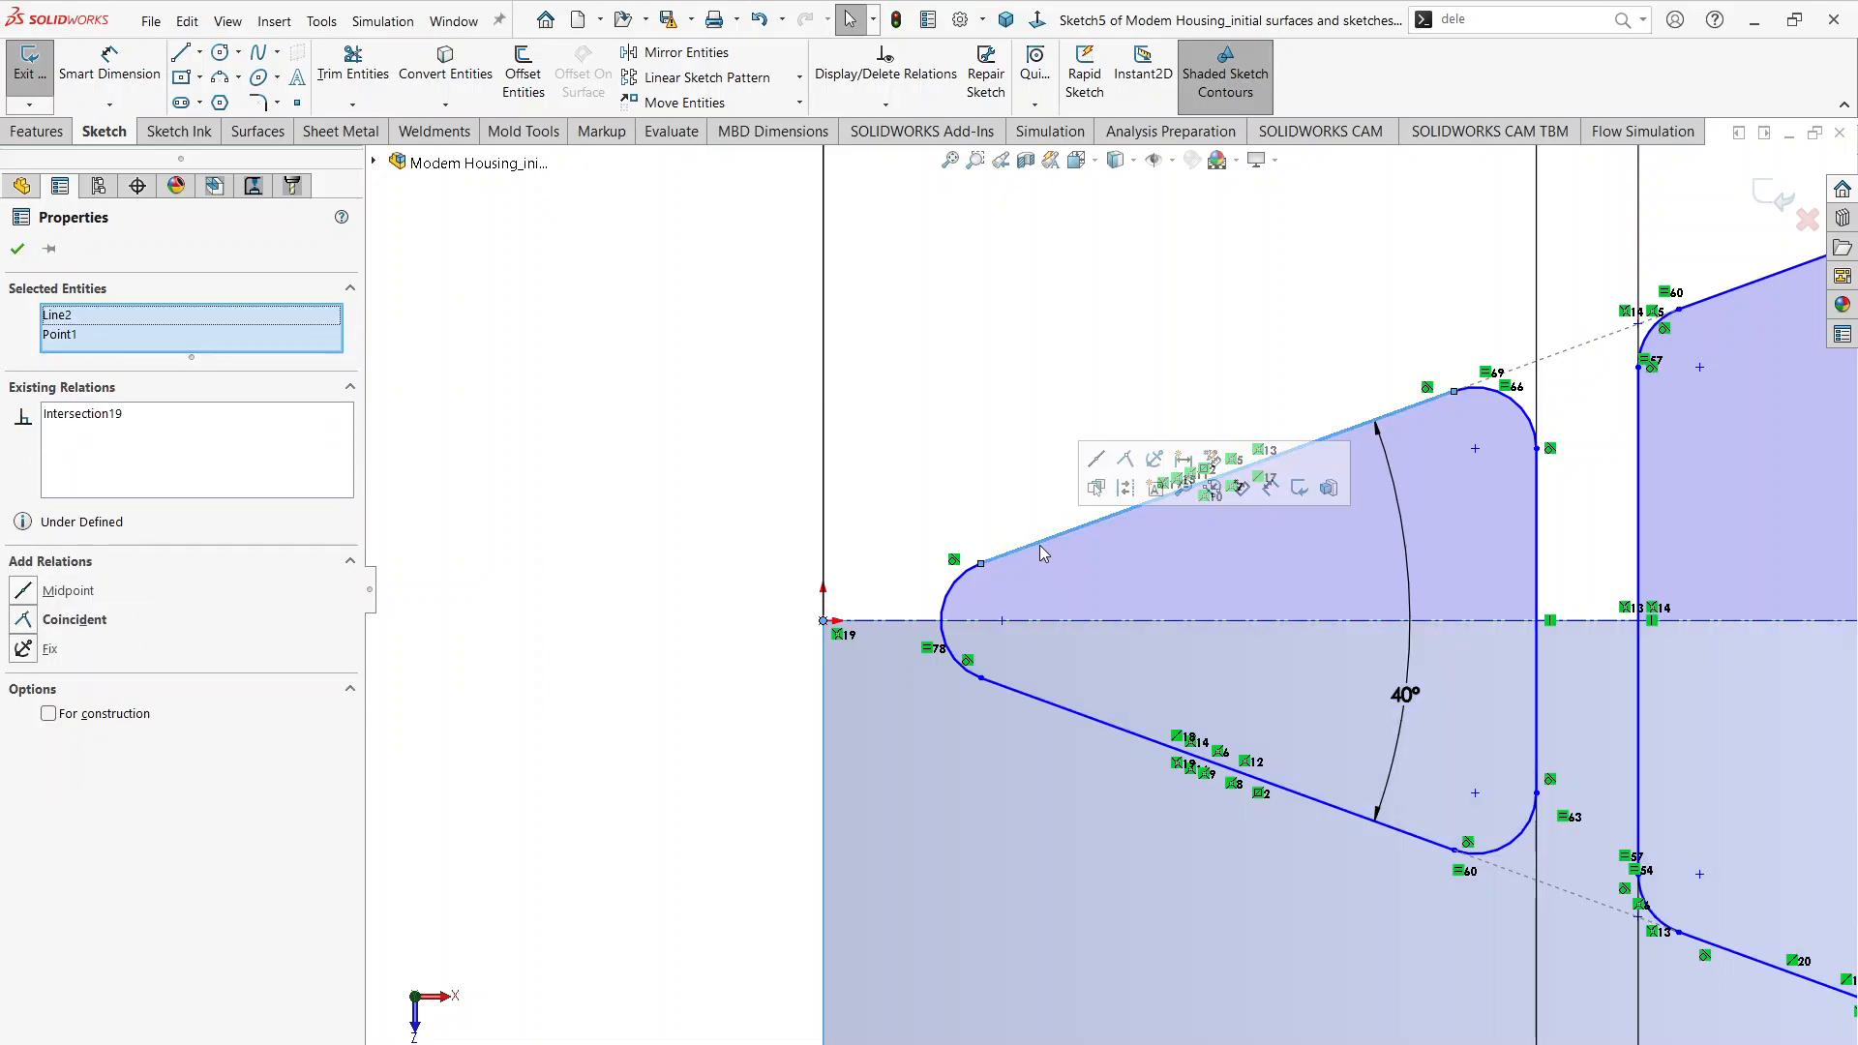
pyautogui.click(1125, 461)
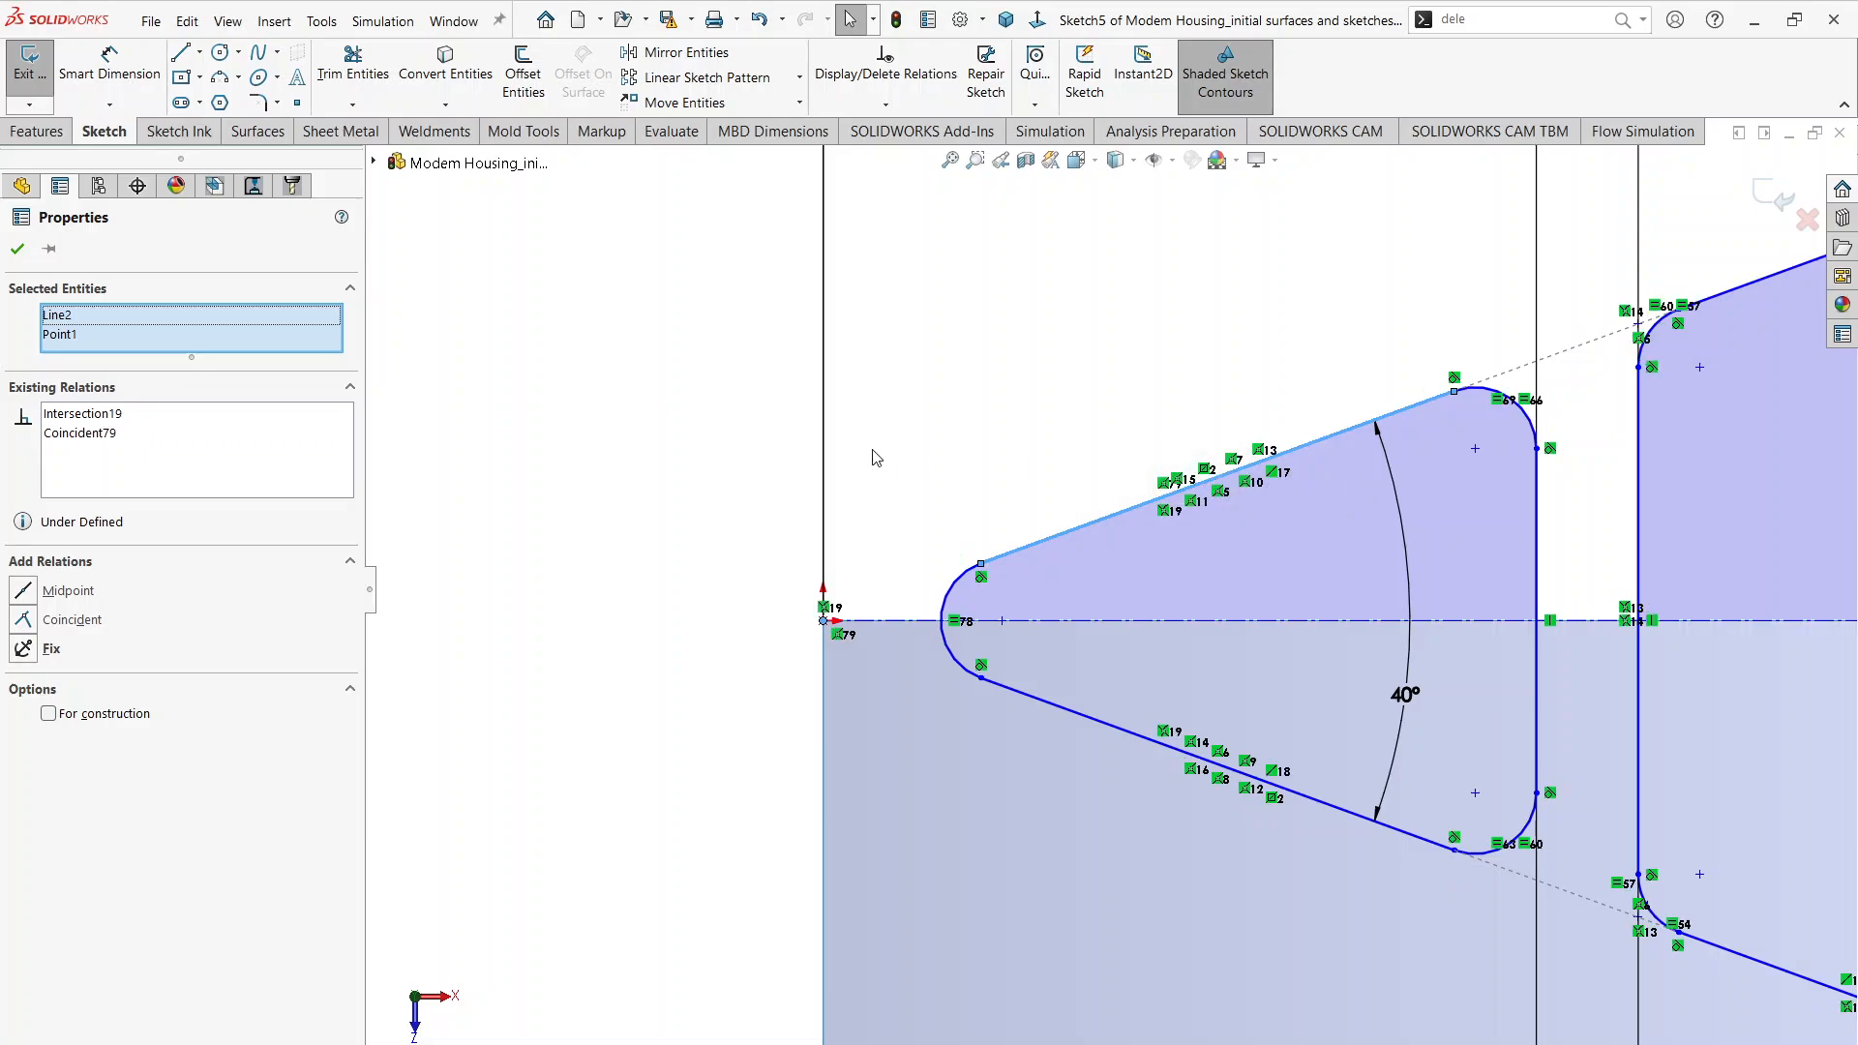
pyautogui.click(658, 477)
pyautogui.press('f')
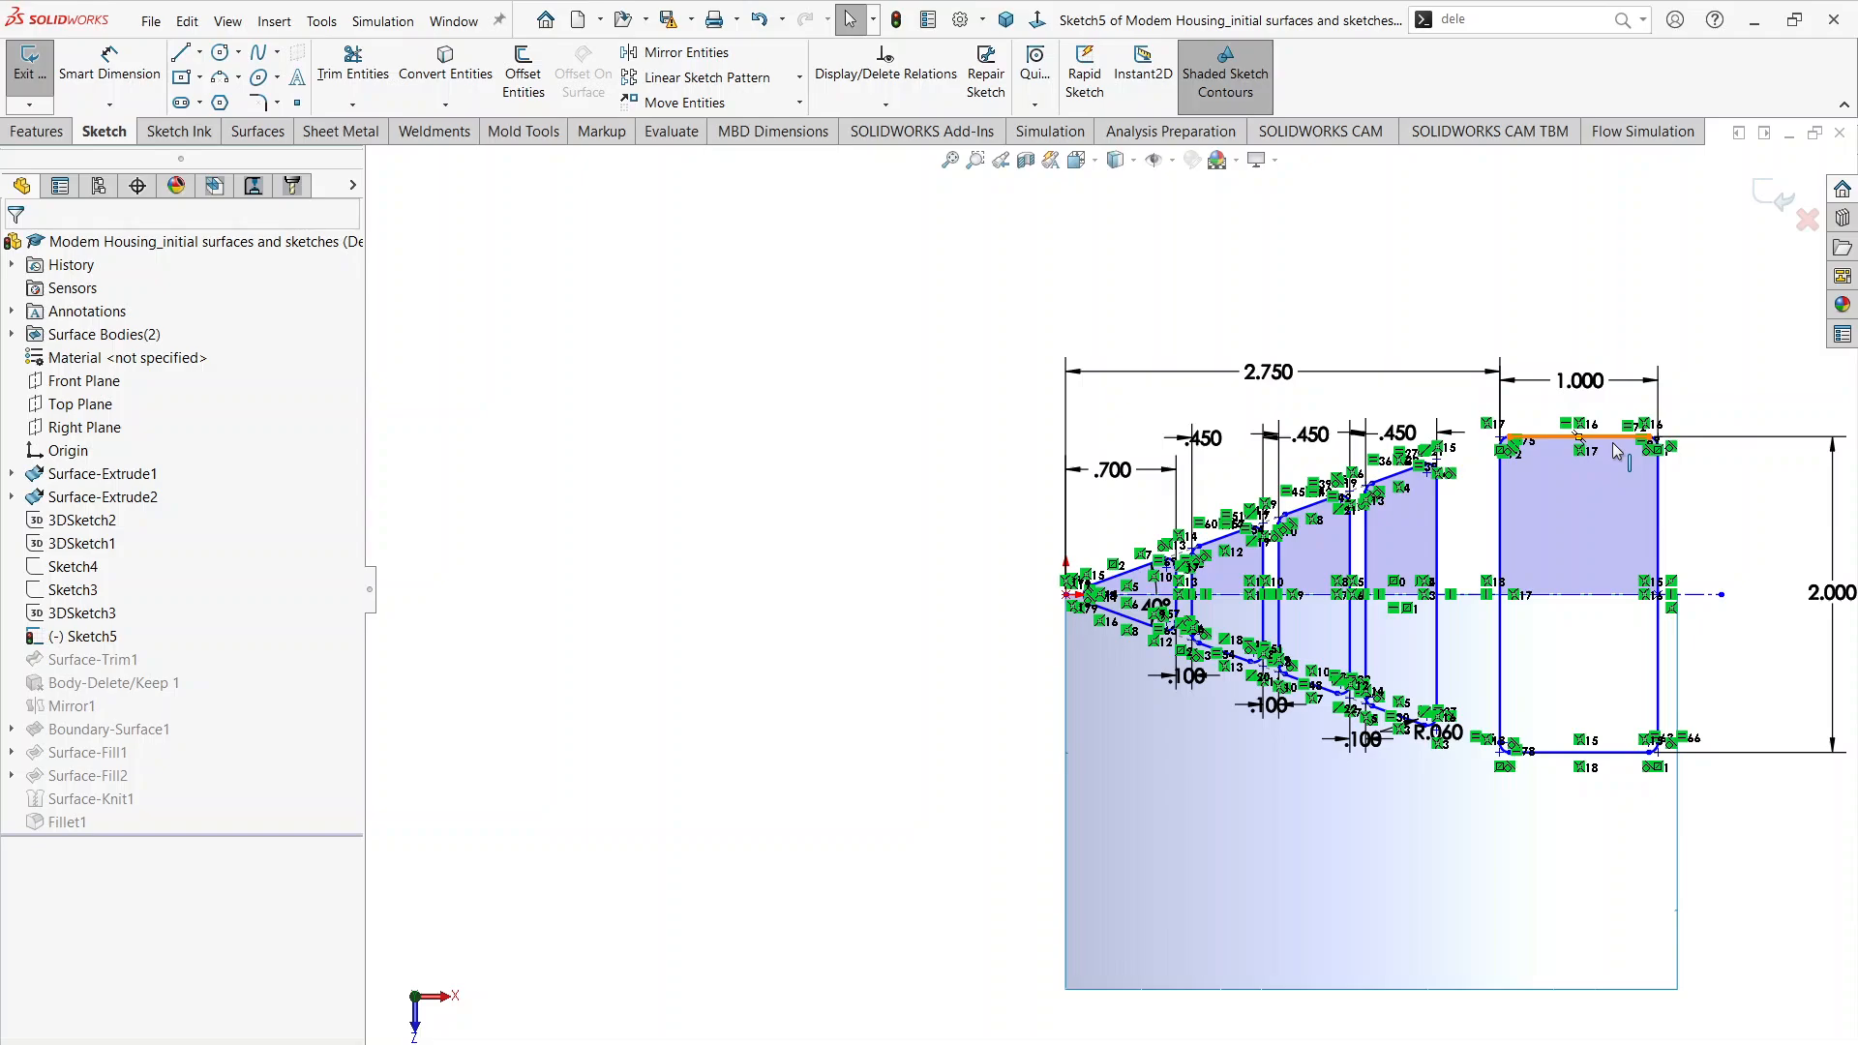
# Step: Recheck the cutout layout dimensions on page 2 of Modem Housing.pdf and return to the sketch in SOLIDWORKS
pyautogui.hotkey('alt', 'Tab')
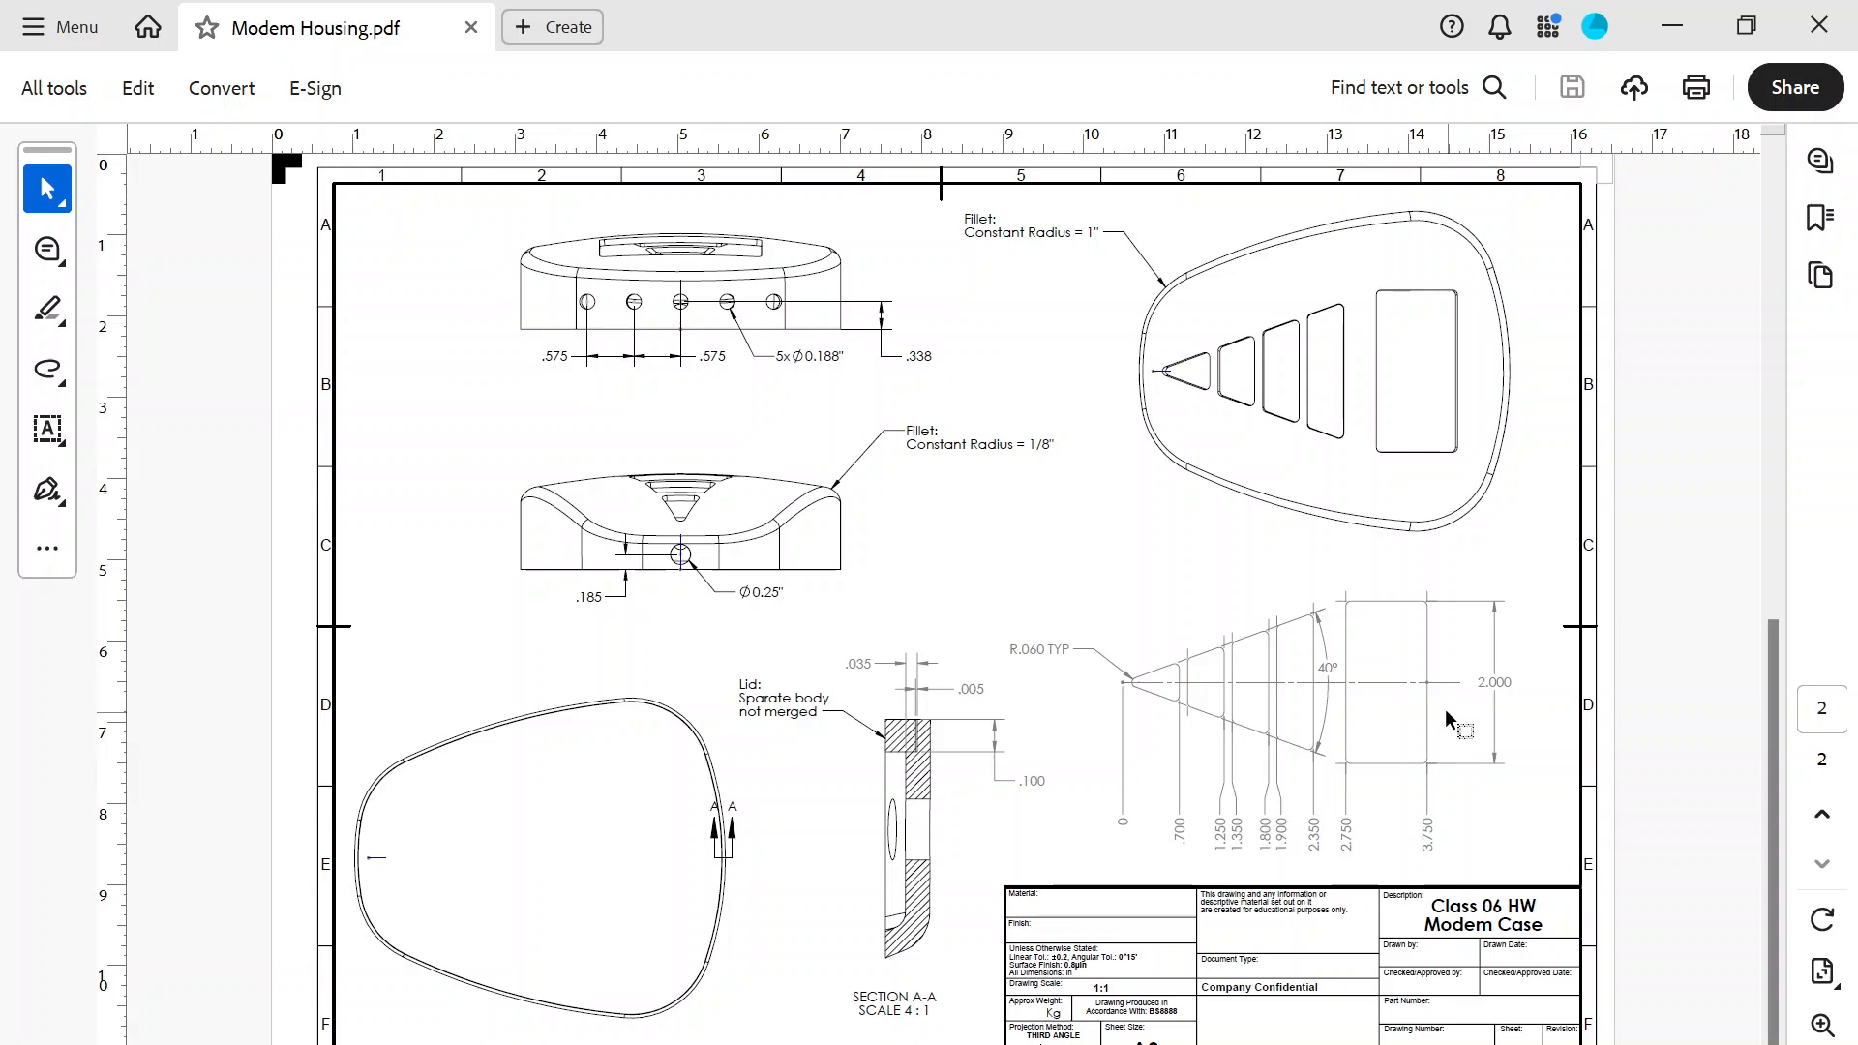
pyautogui.hotkey('alt', 'Tab')
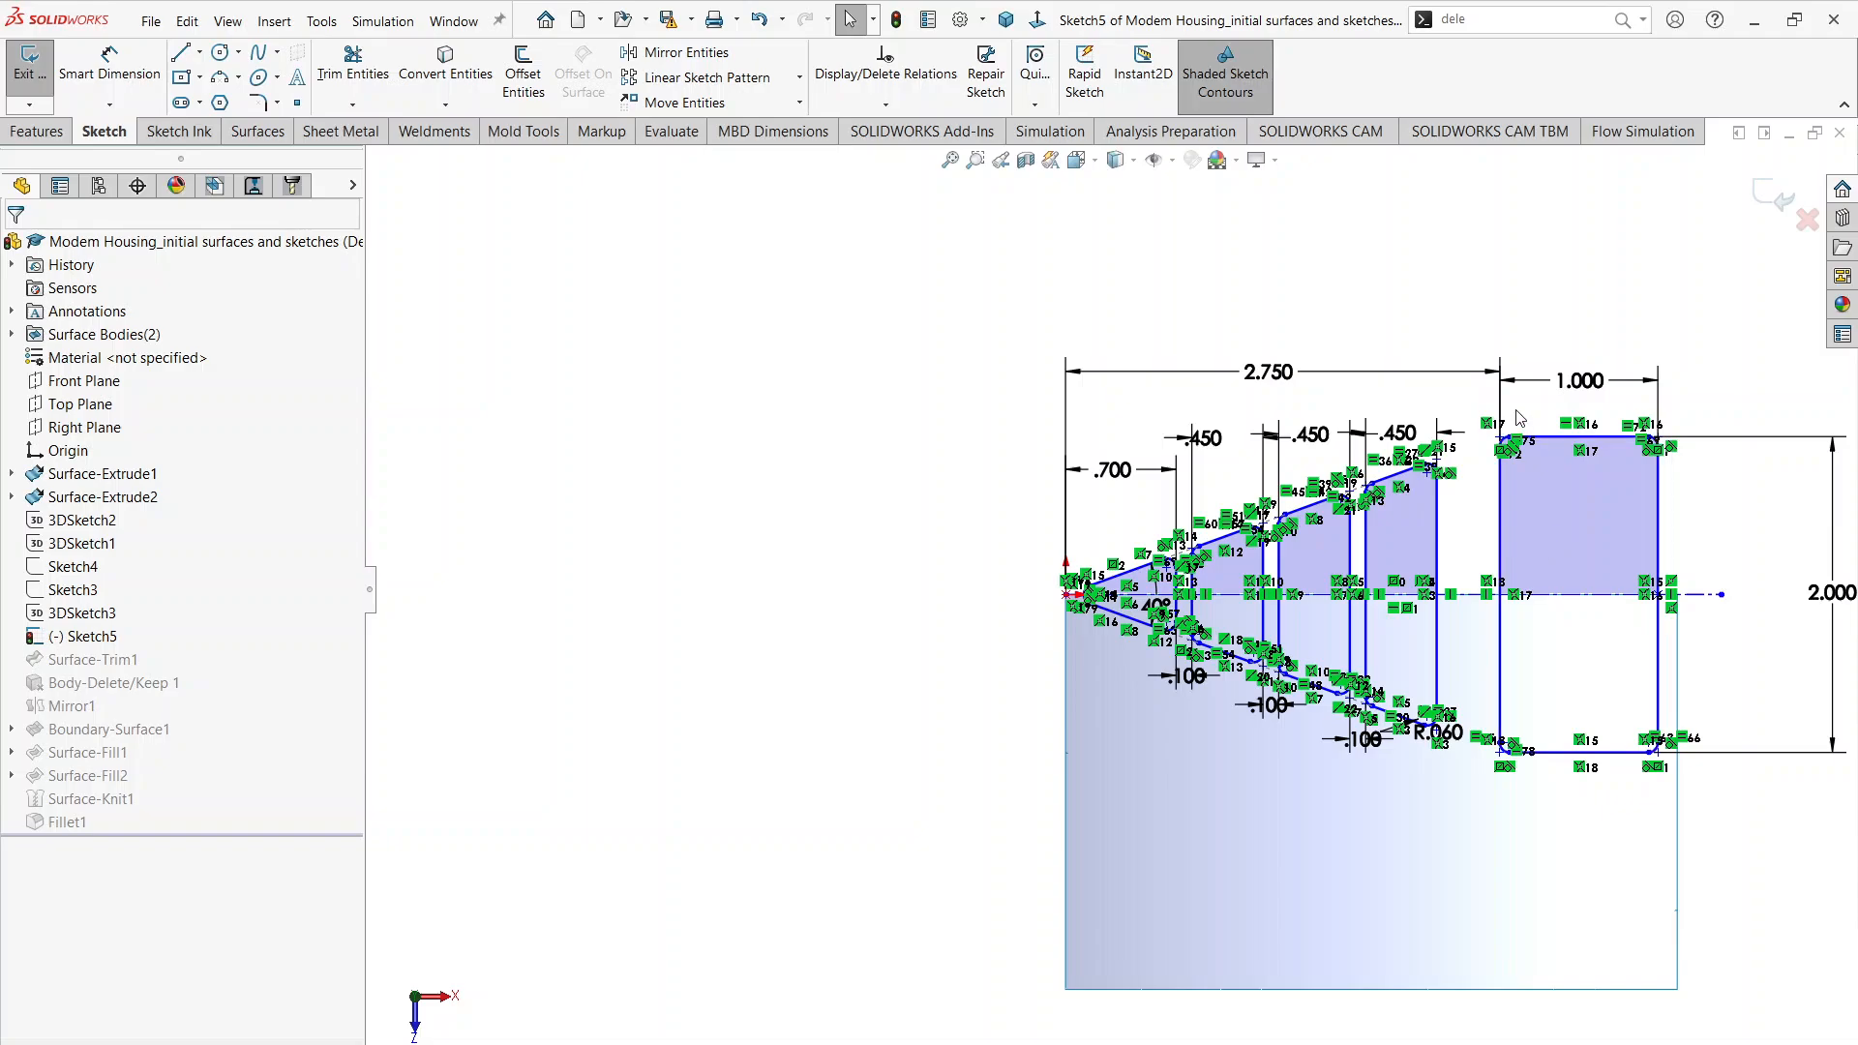
pyautogui.hotkey('alt', 'Tab')
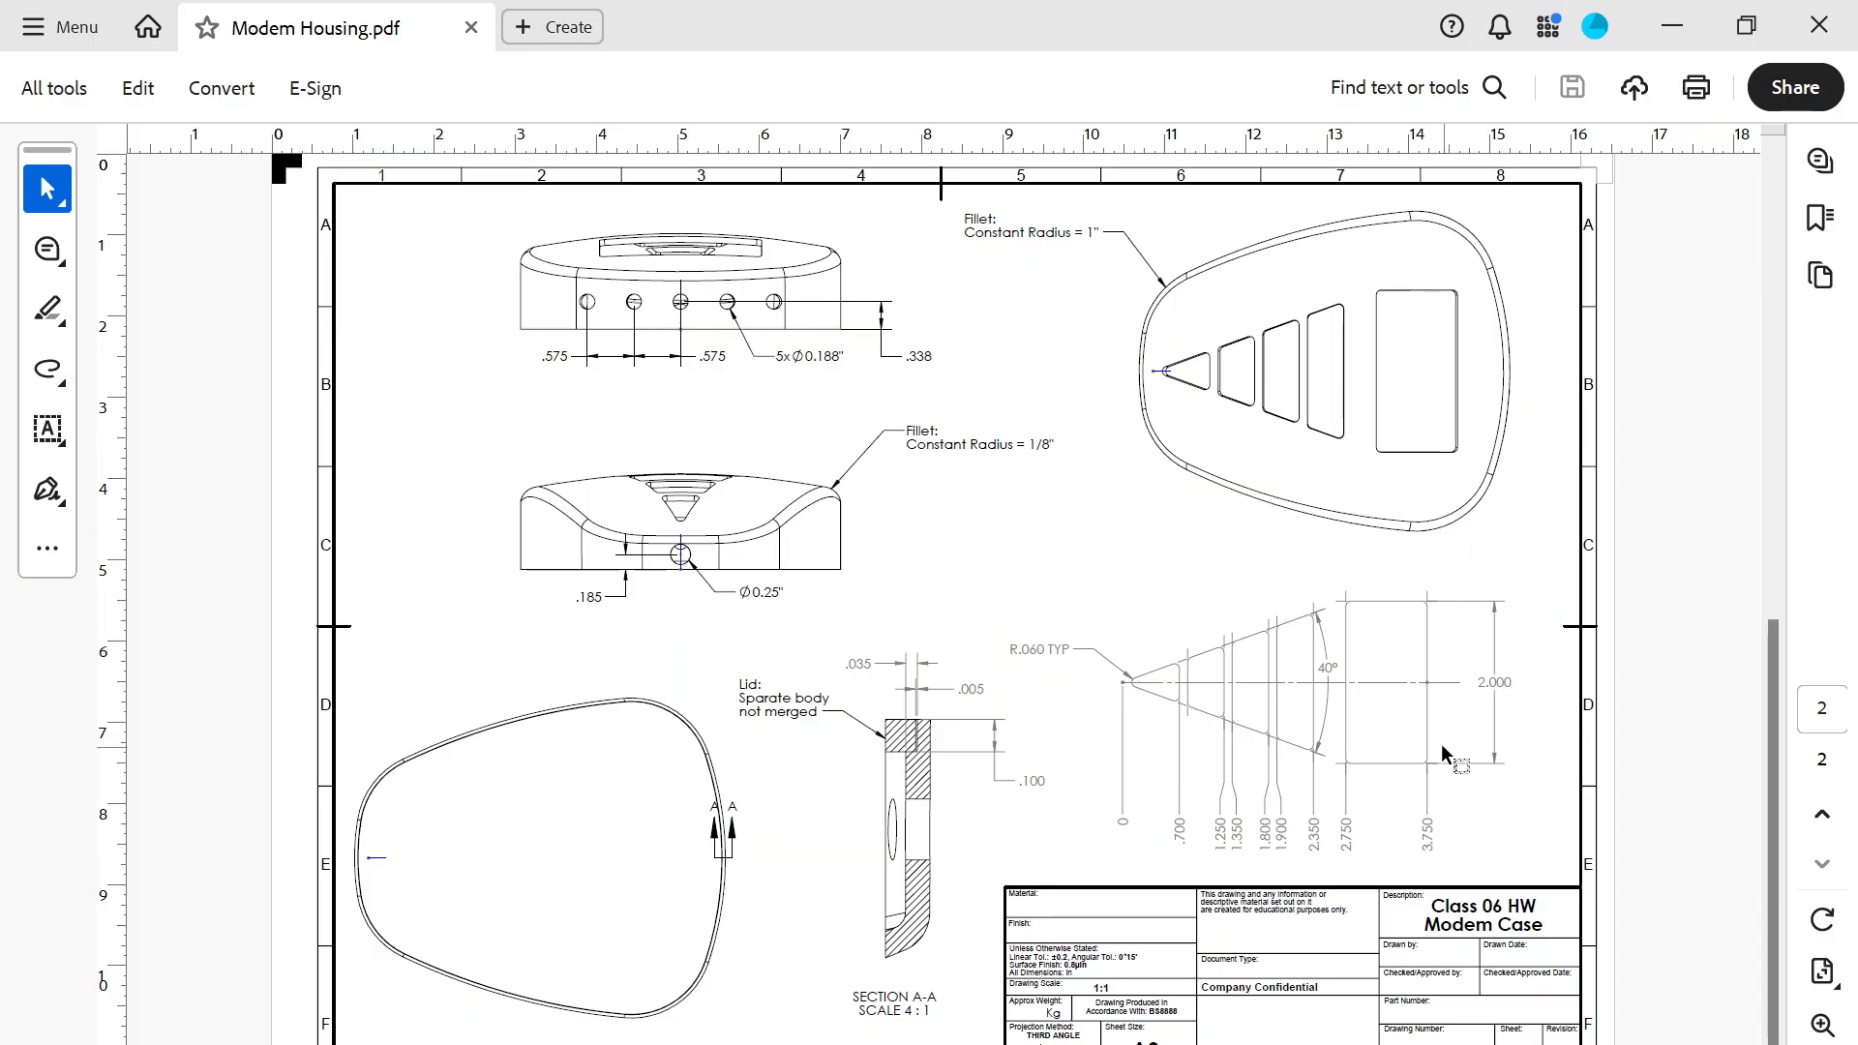
pyautogui.hotkey('alt', 'Tab')
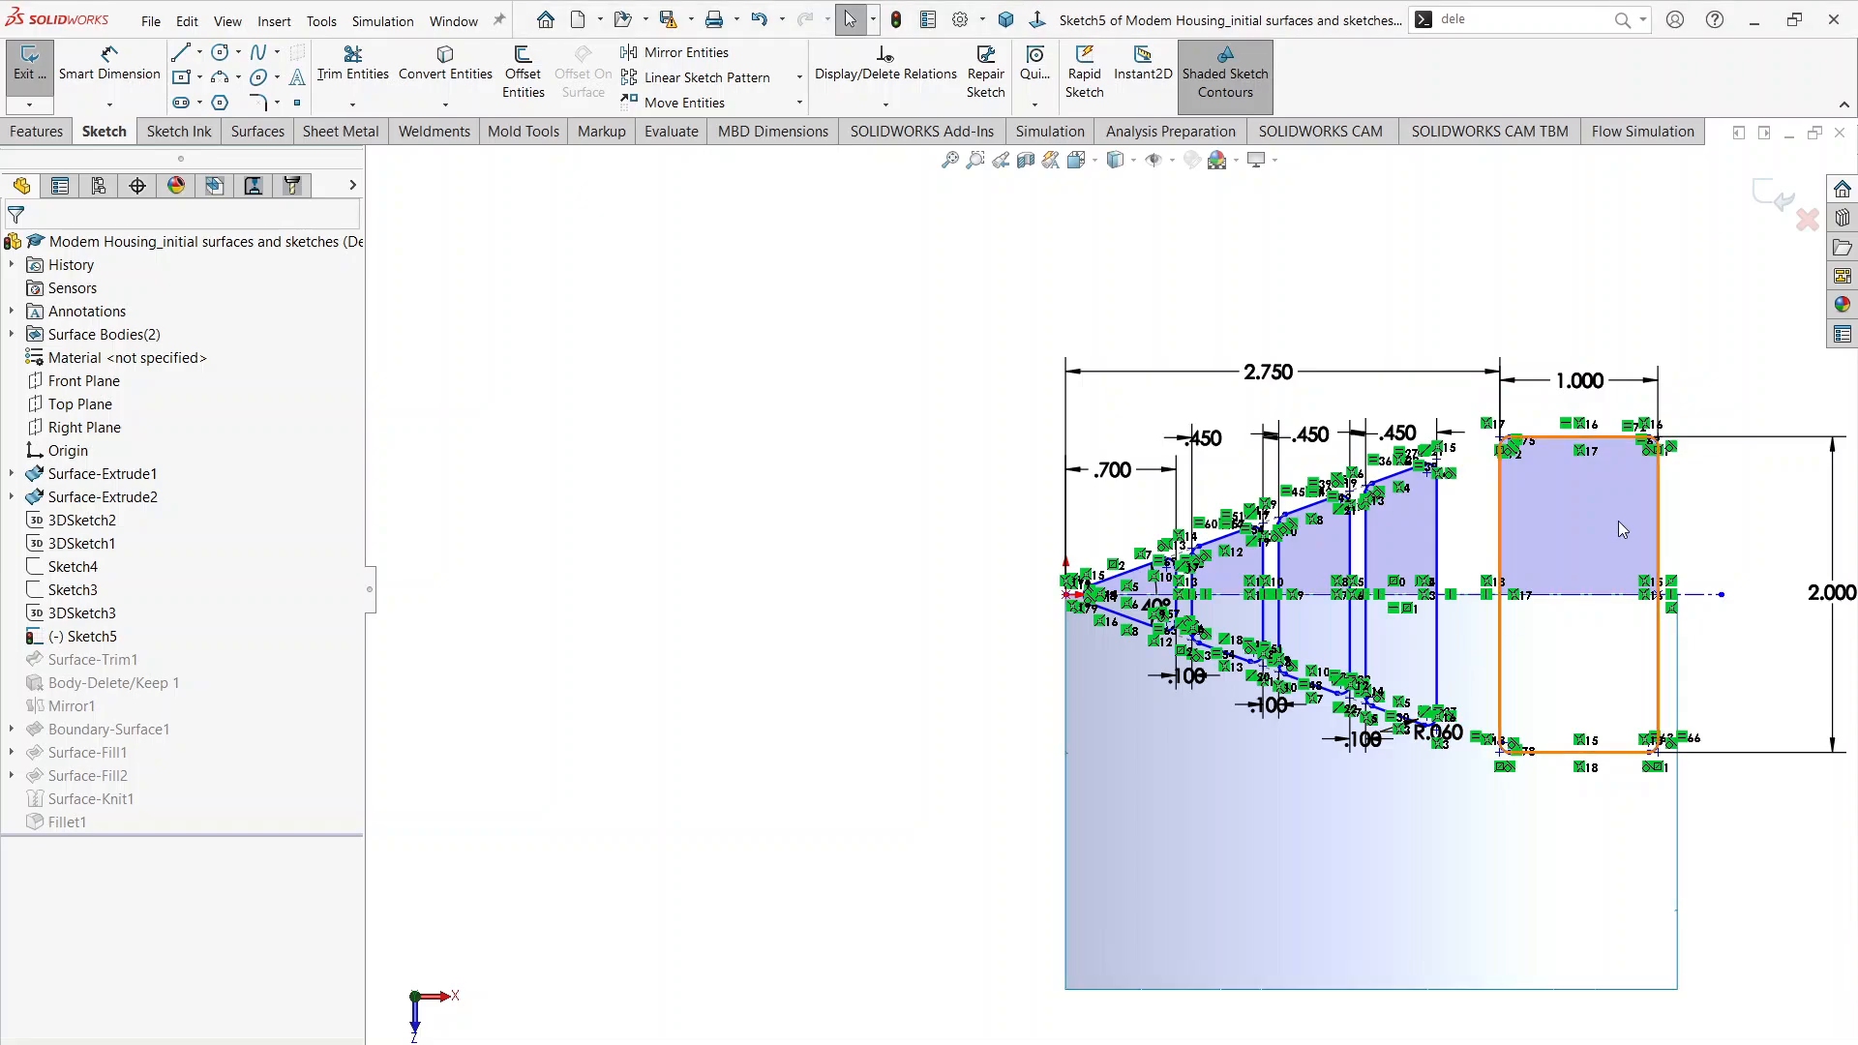
# Step: Shift the cutout profiles about 0.39 in along the centerline by the rectangle's far edge to test their freedom of movement
pyautogui.click(1620, 531)
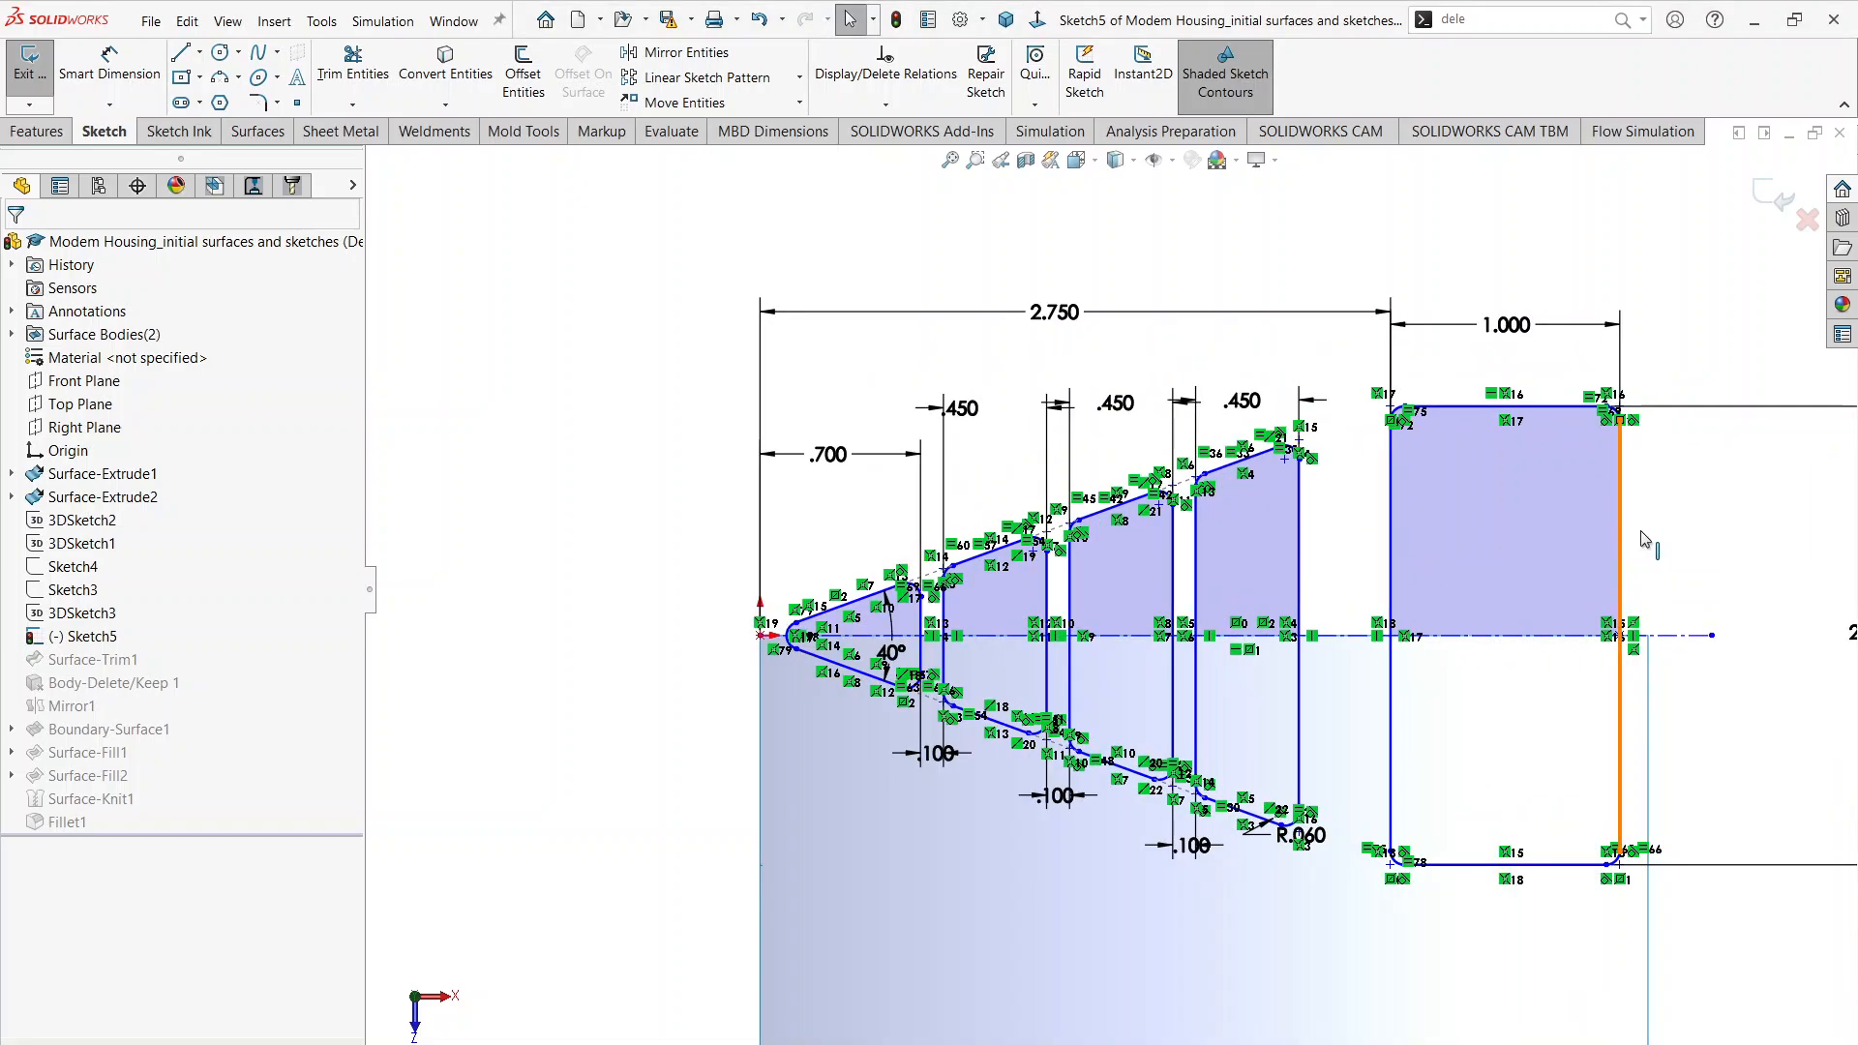
pyautogui.moveTo(1778, 544)
pyautogui.mouseDown()
pyautogui.moveTo(1799, 542)
pyautogui.moveTo(1714, 538)
pyautogui.mouseUp()
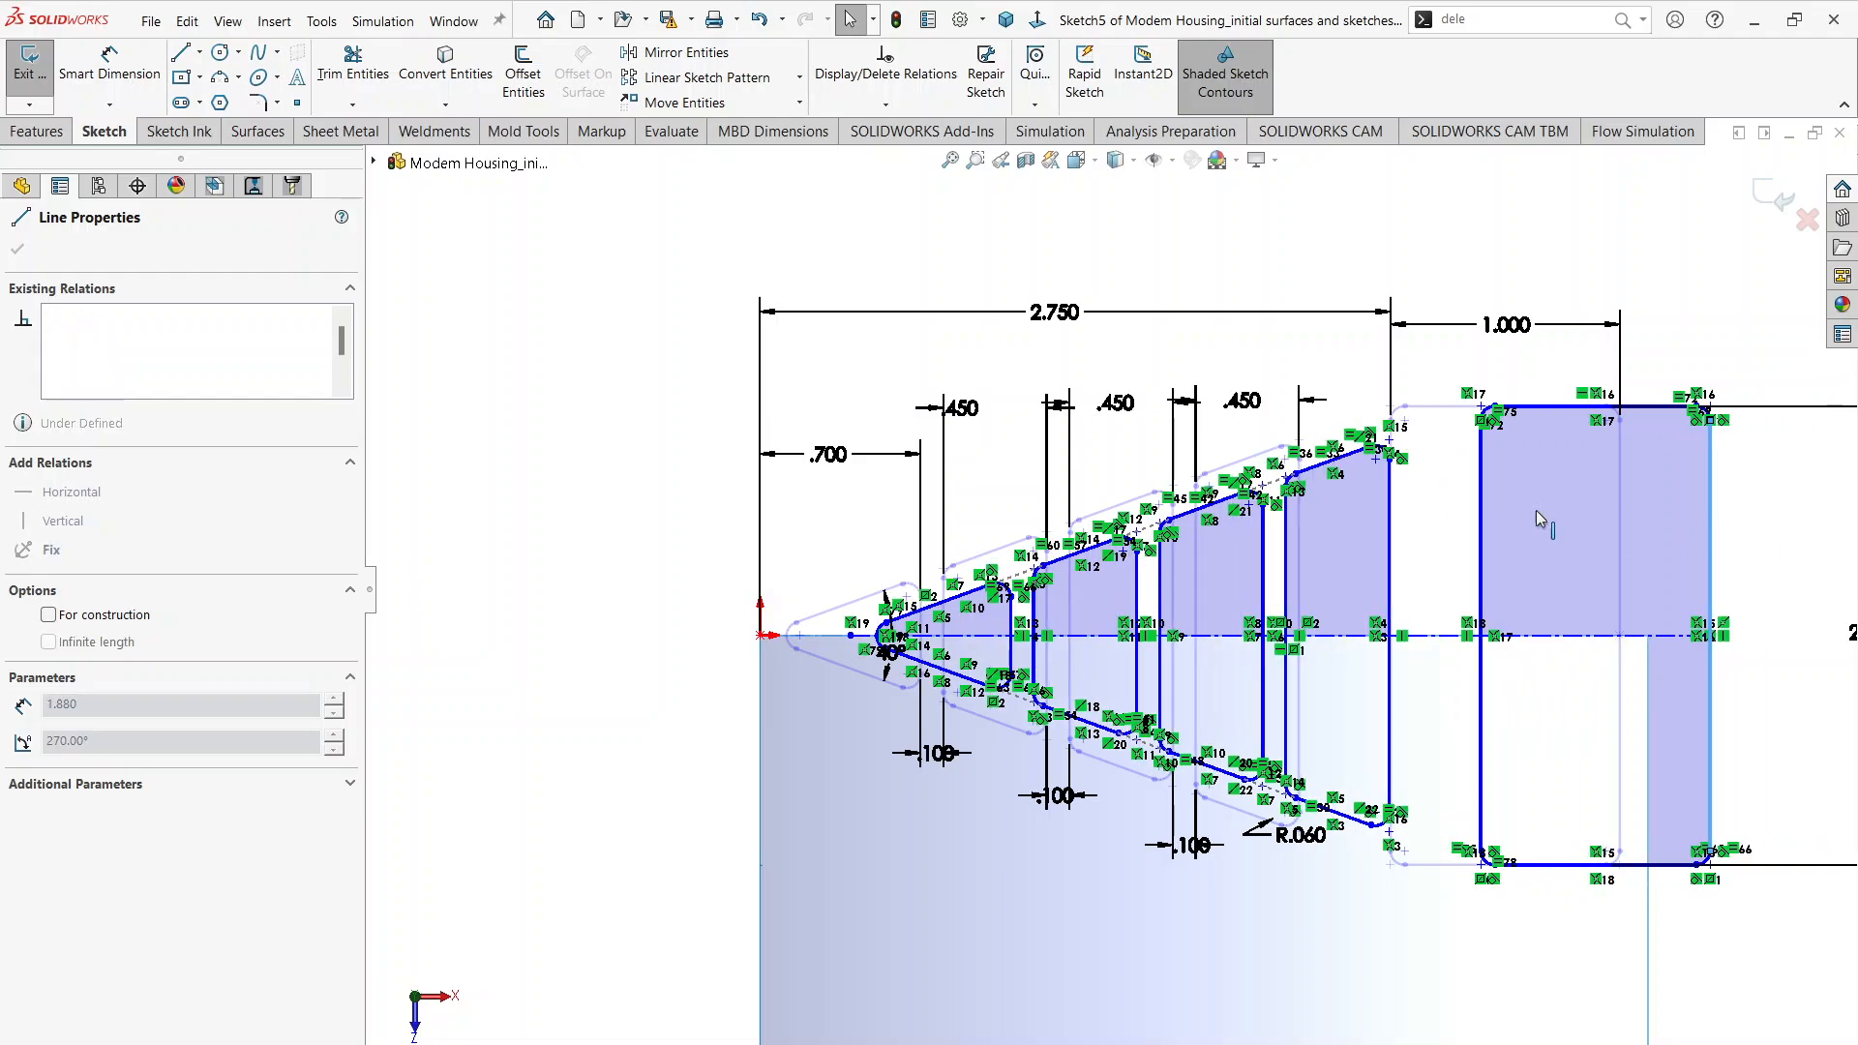
pyautogui.click(685, 550)
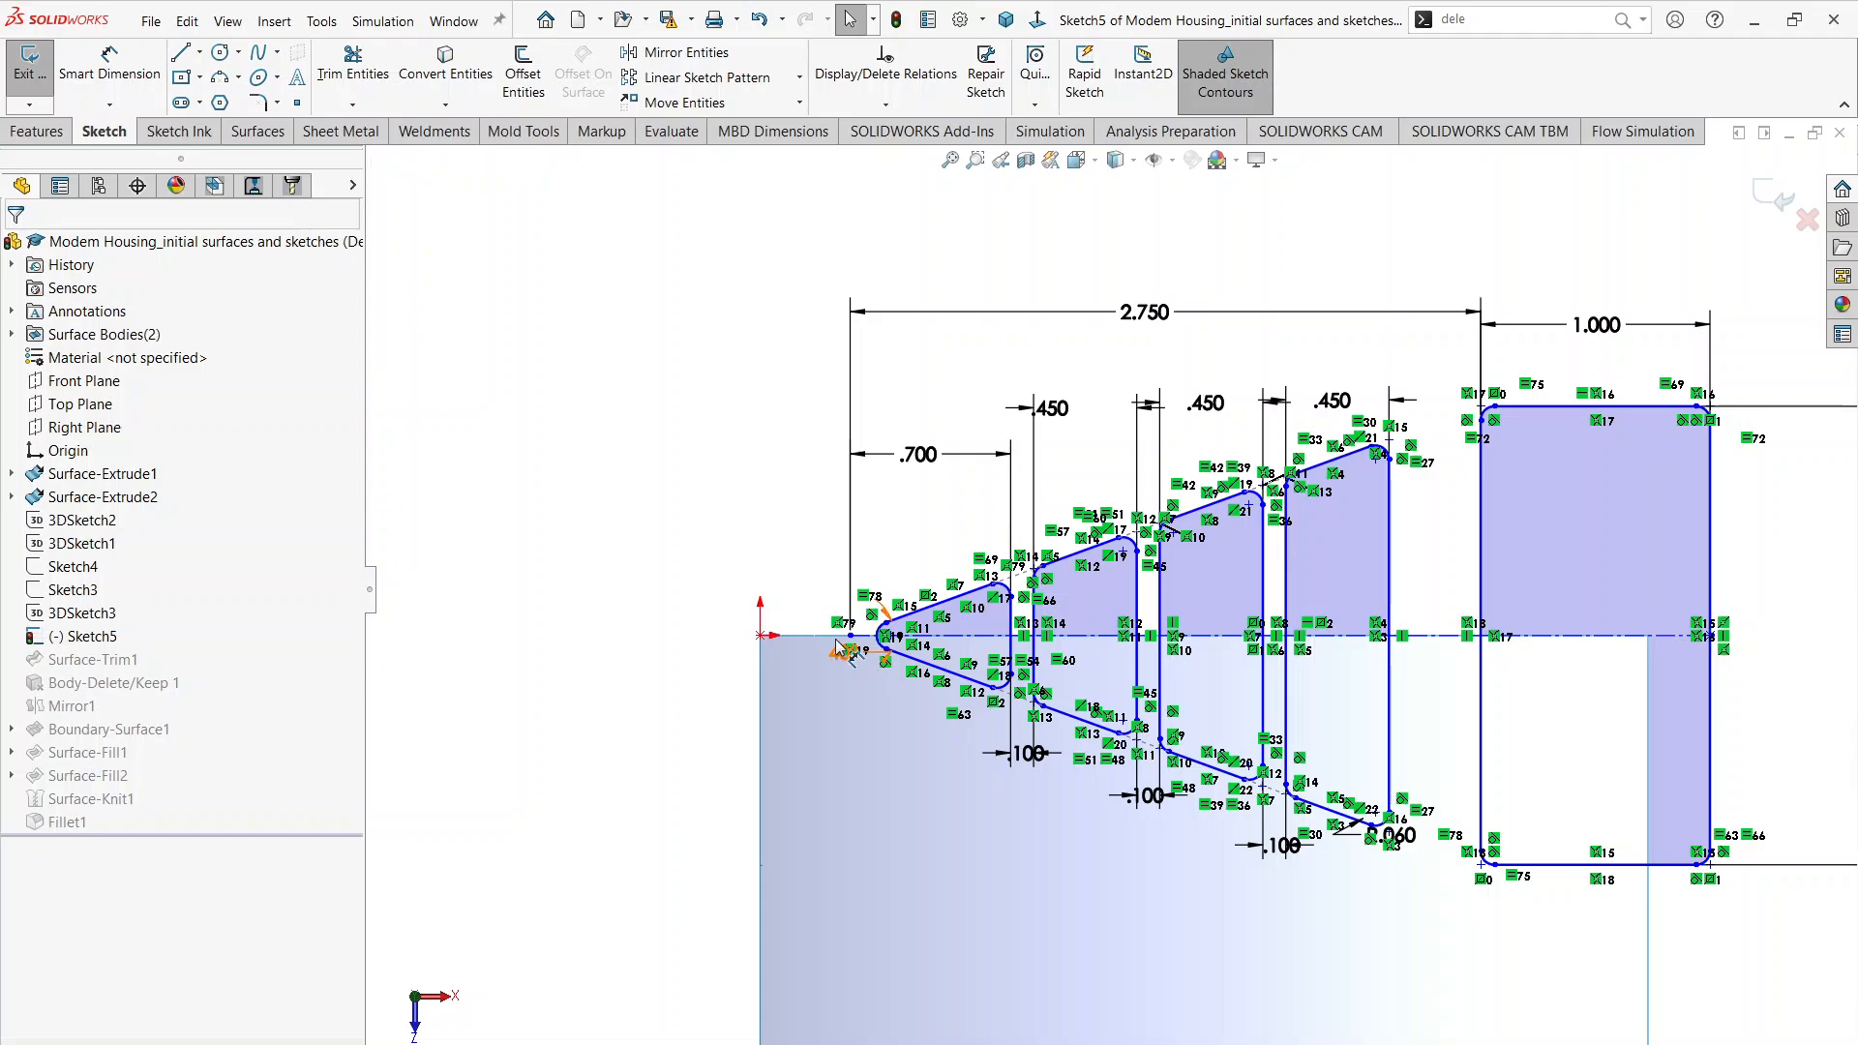
# Step: Make the start point of the cutout sketch's centerline coincident with the origin
pyautogui.scroll(5, 796, 645)
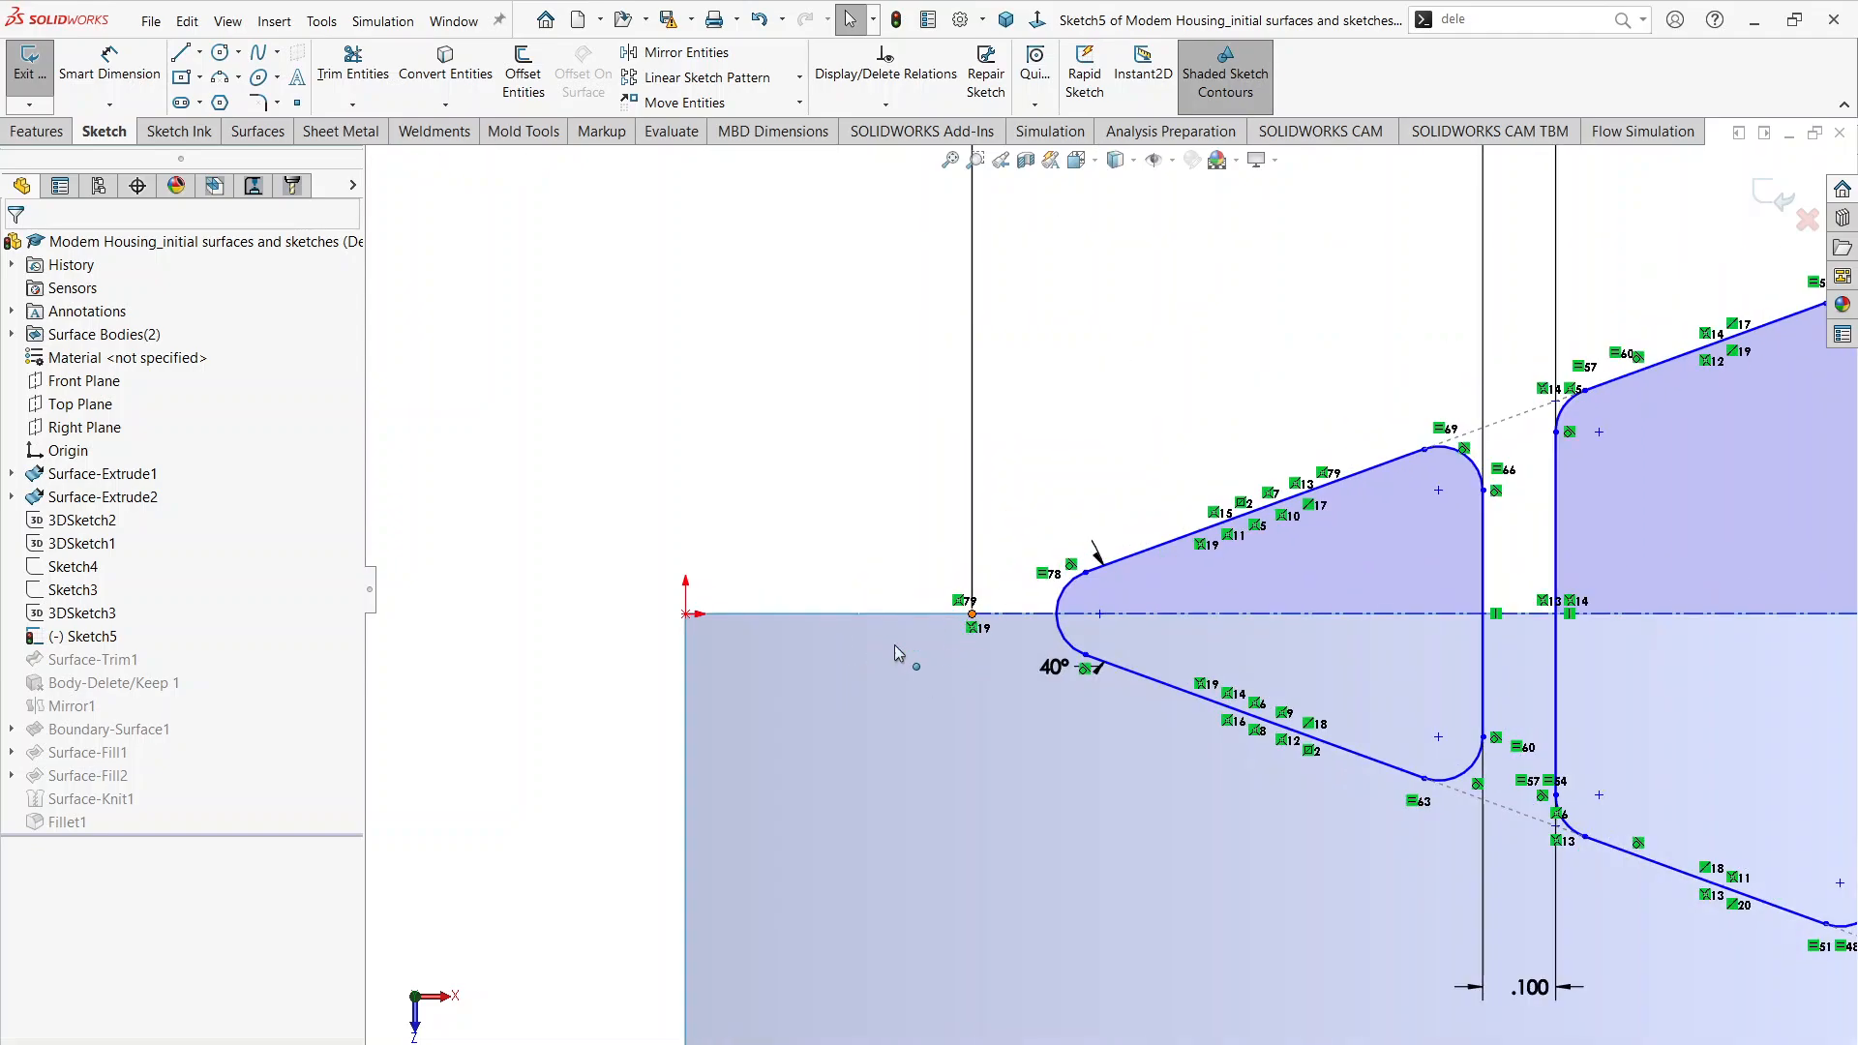
pyautogui.click(686, 616)
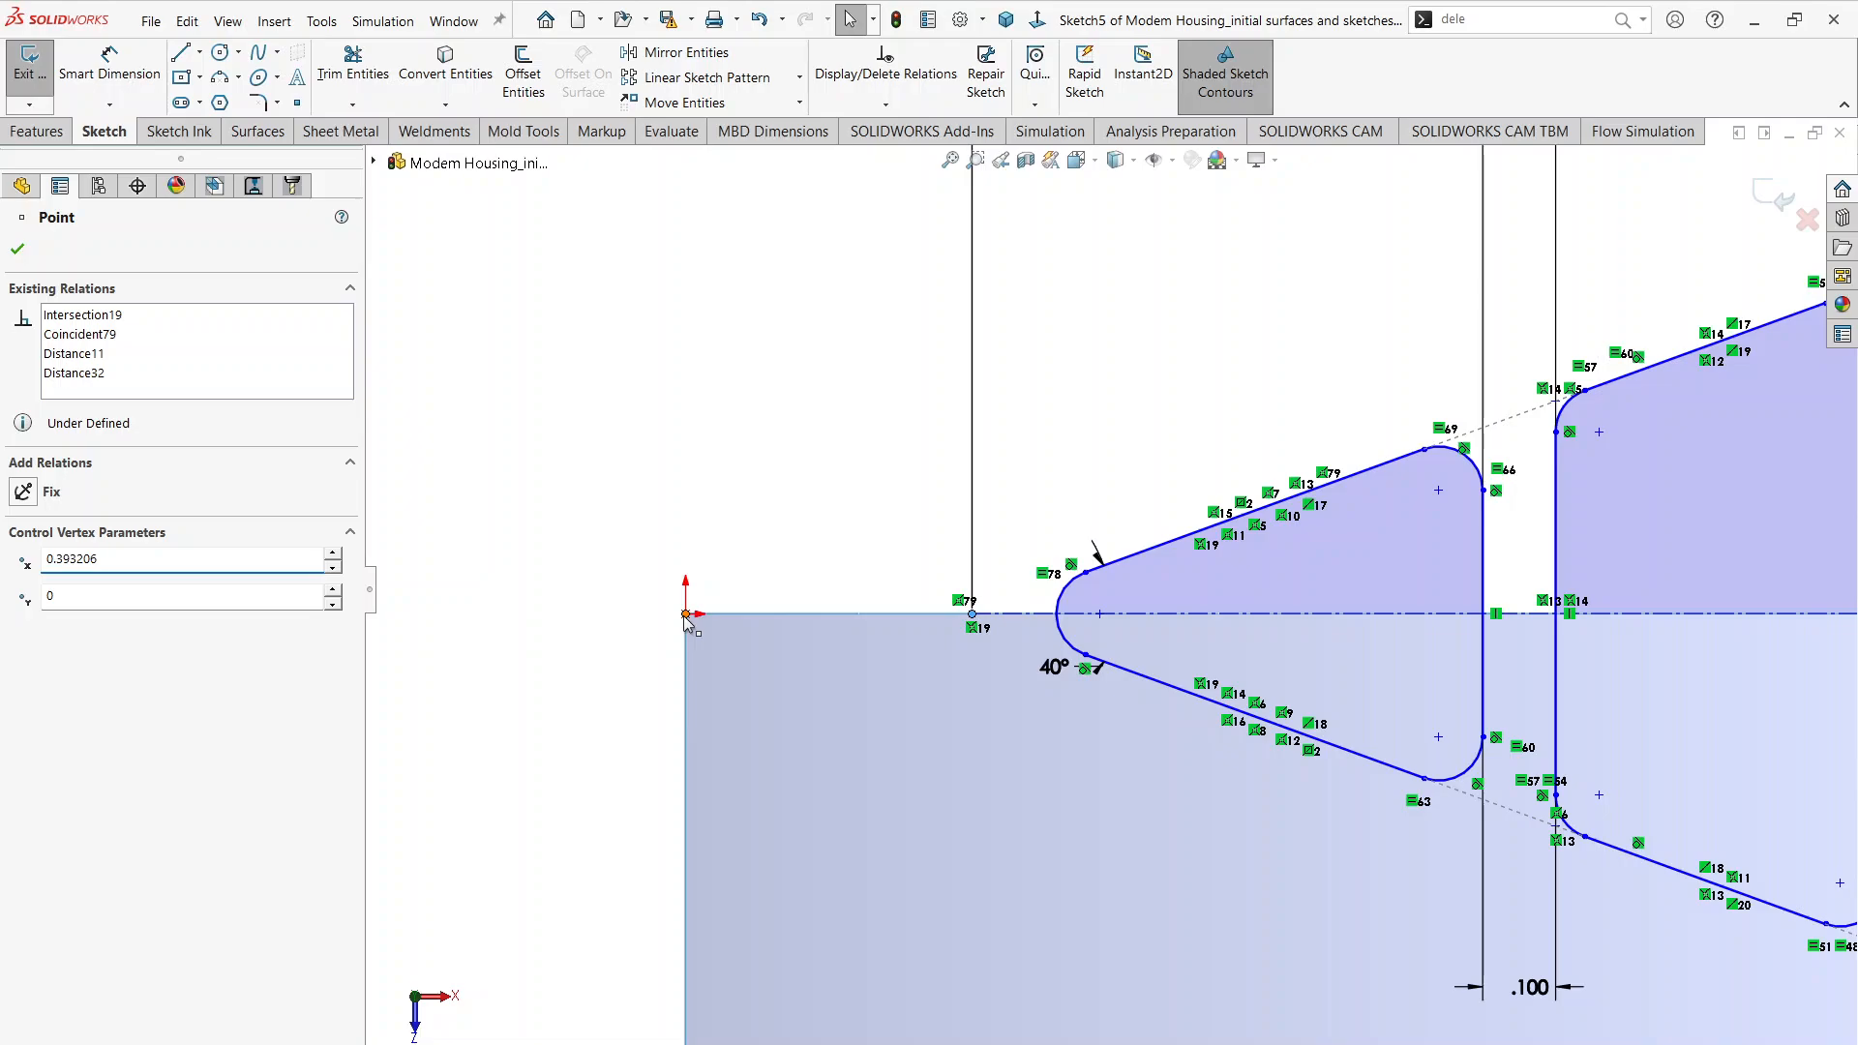
pyautogui.keyDown('ctrl'); pyautogui.click(686, 615); pyautogui.keyUp('ctrl')
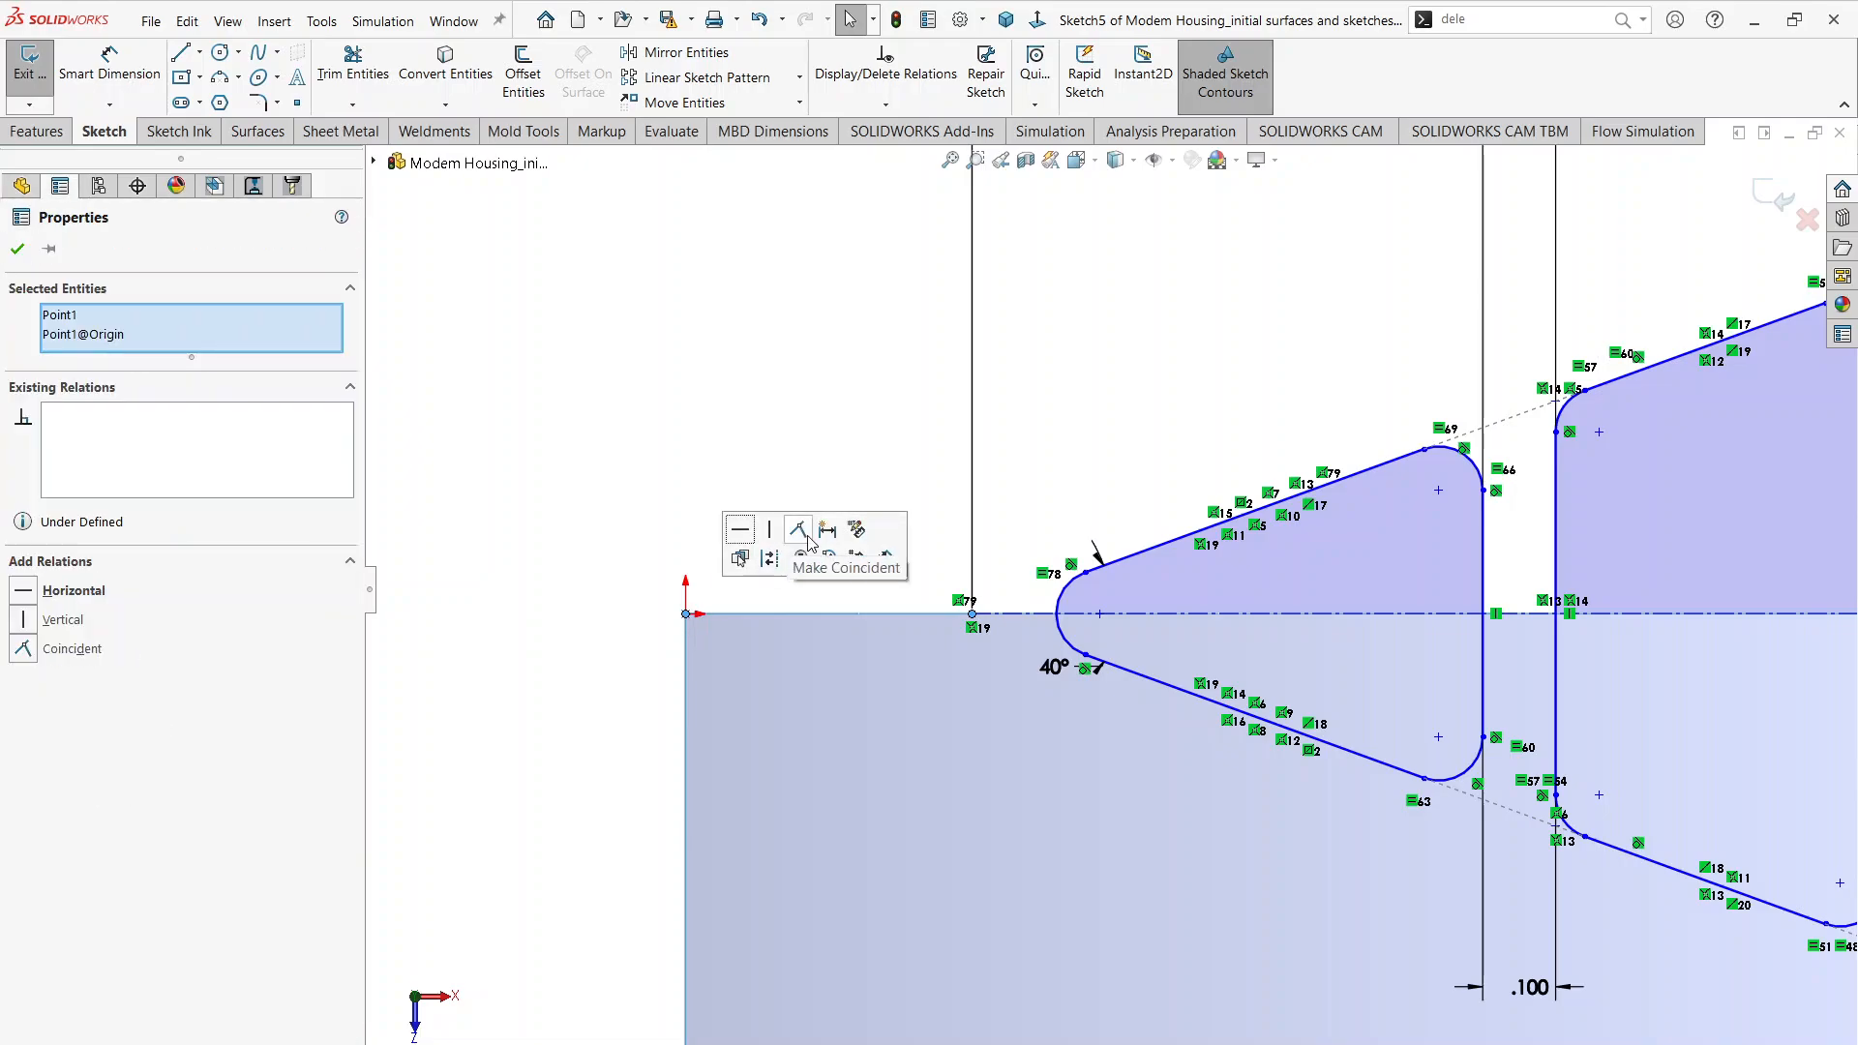
pyautogui.click(806, 538)
pyautogui.click(609, 552)
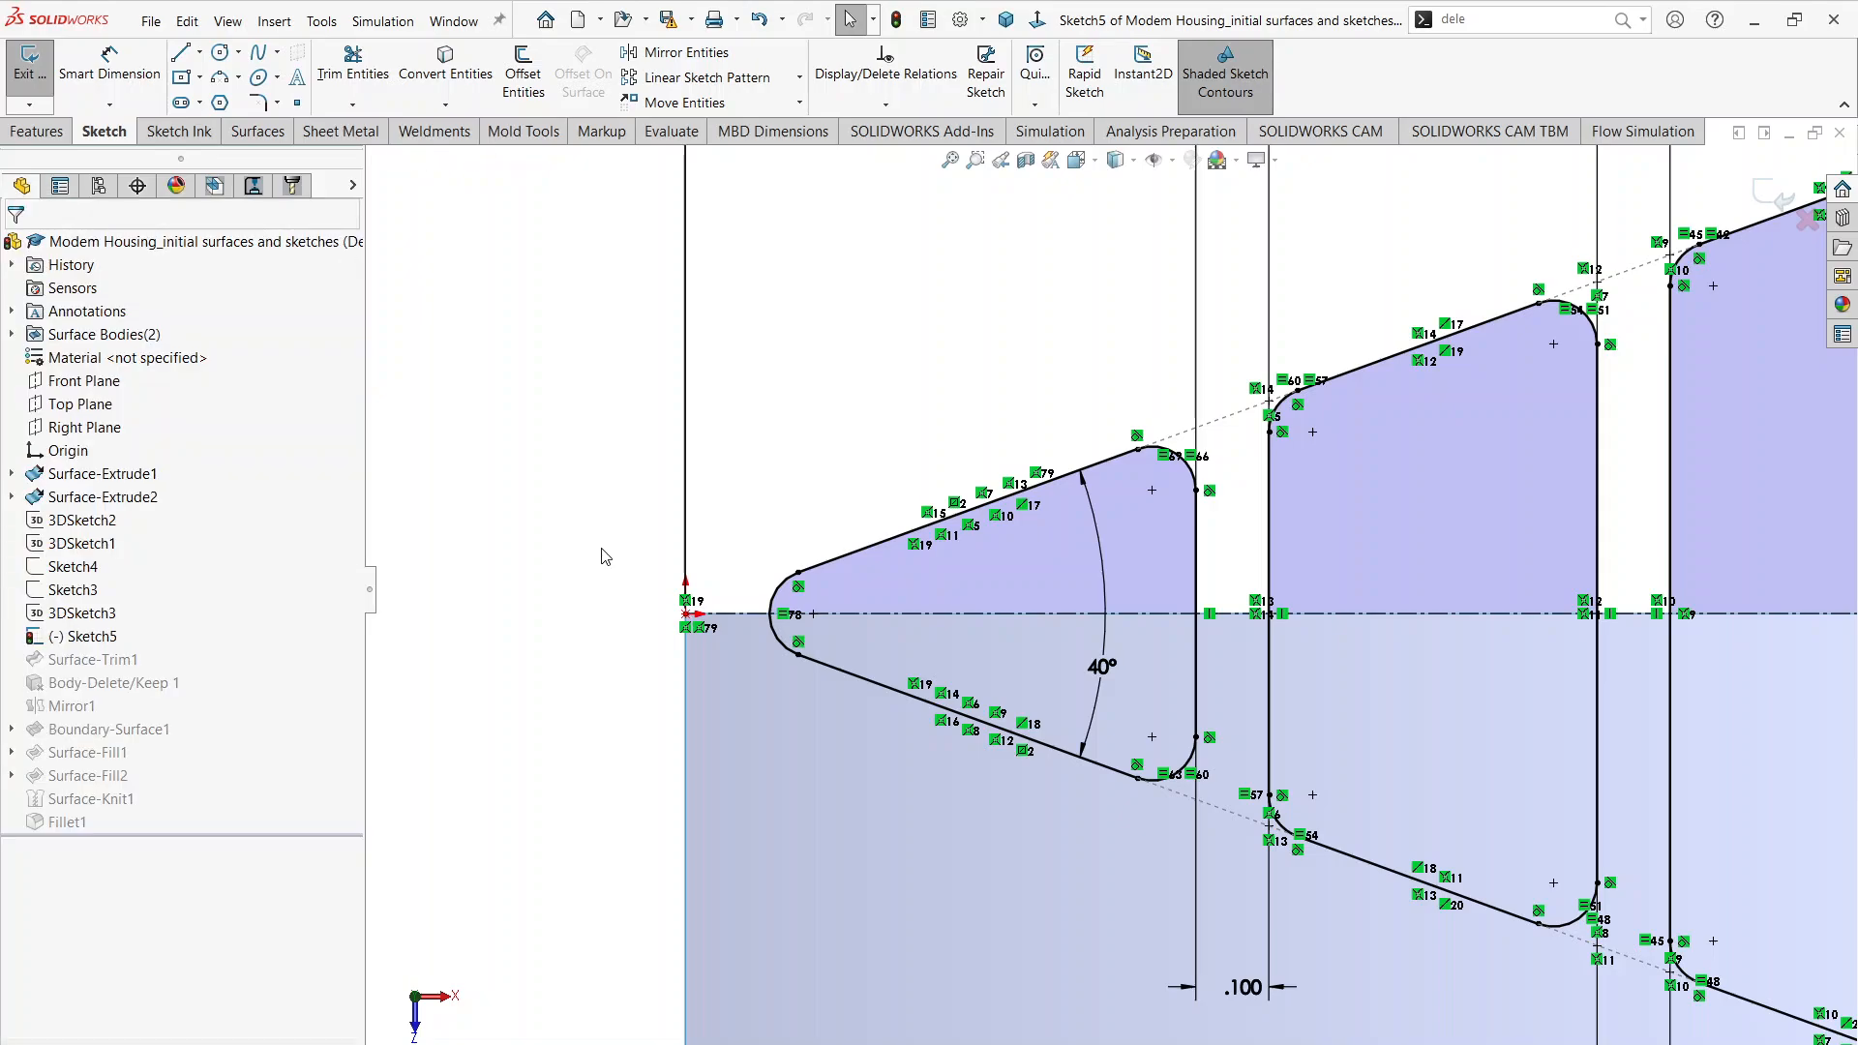
pyautogui.press('f')
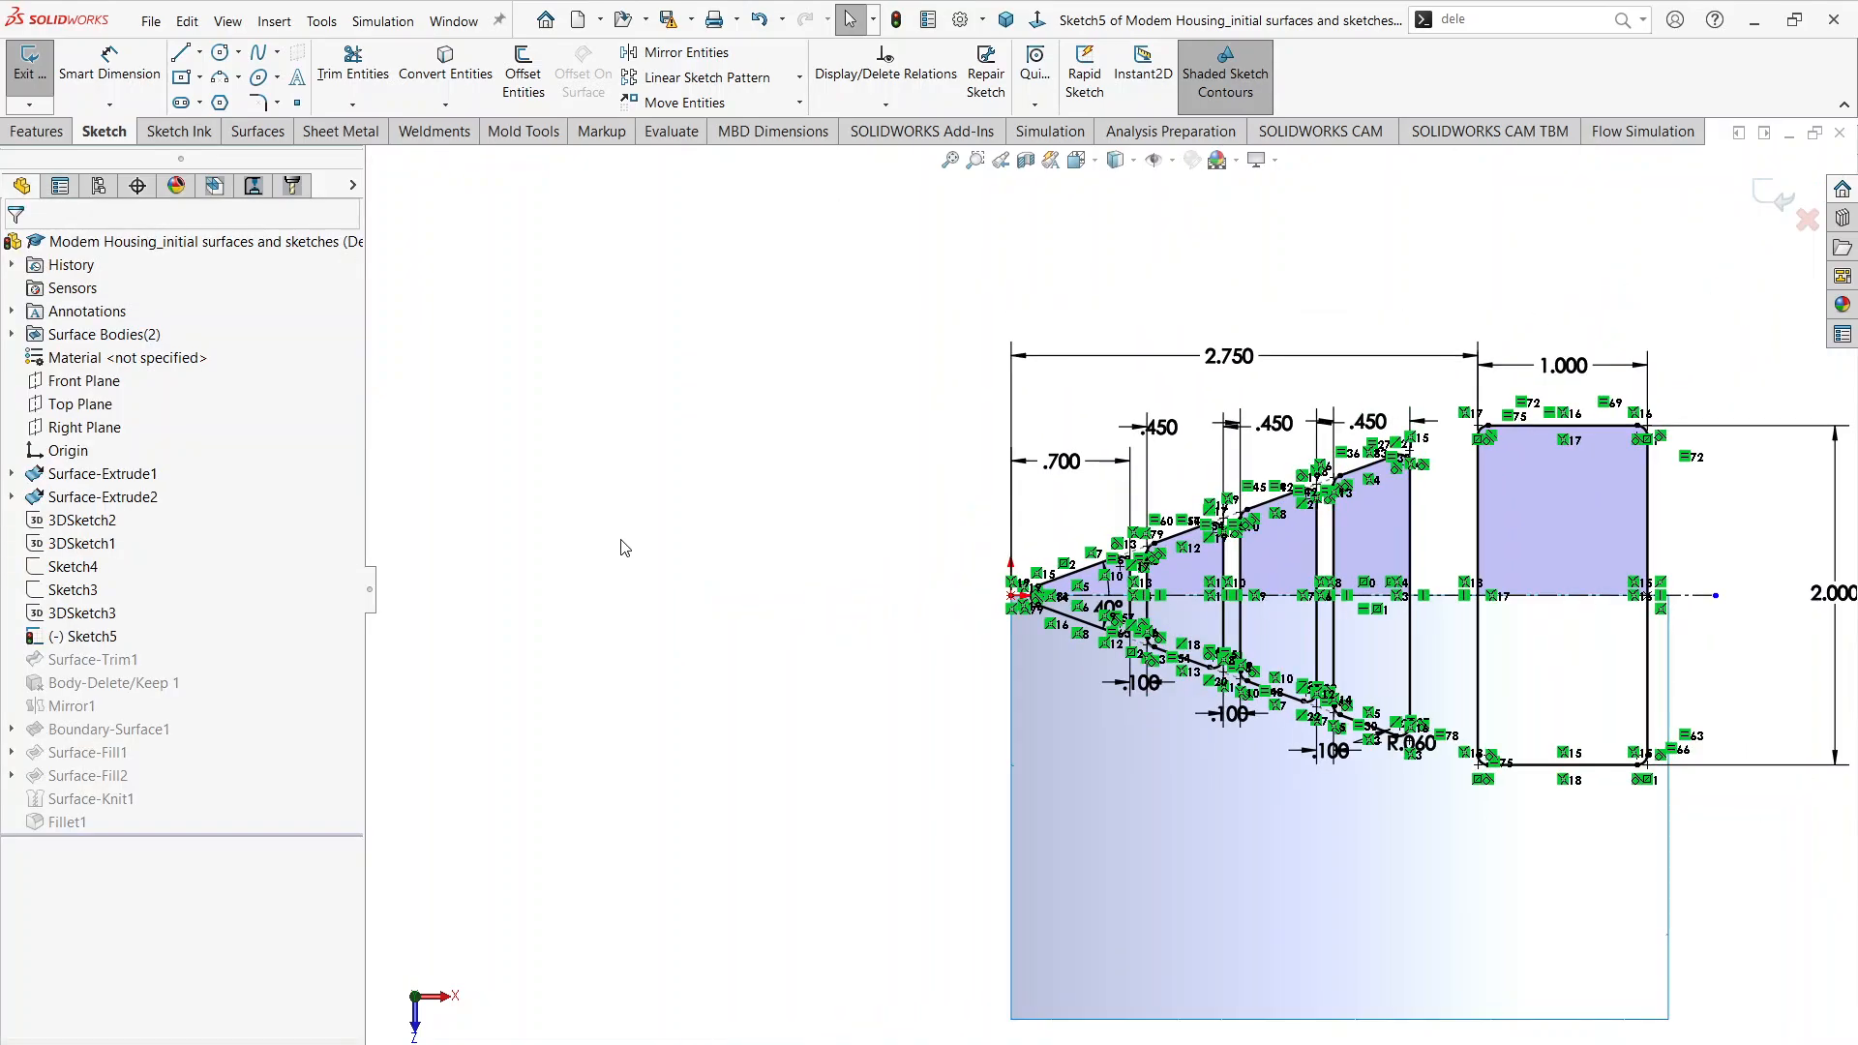
pyautogui.scroll(-2, 1198, 365)
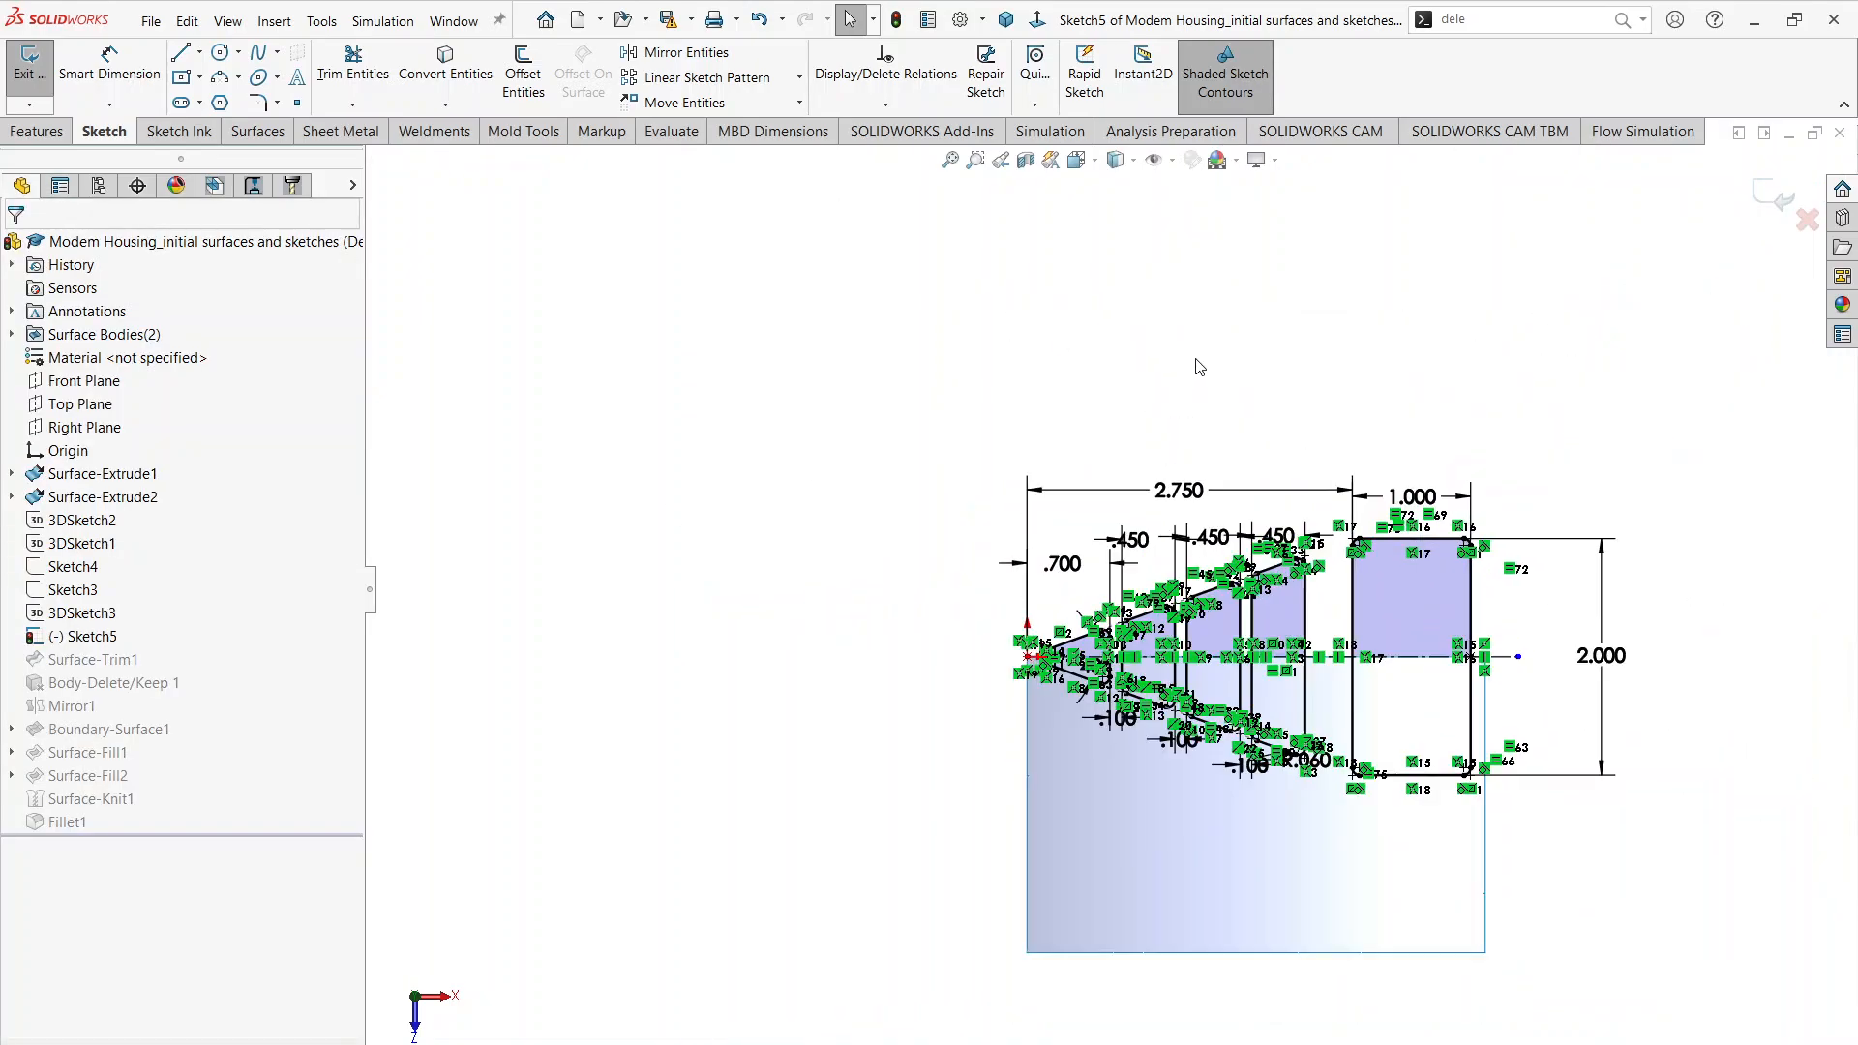
# Step: Close the cutout sketch and trim the four tapered vents and the rectangular opening out of the housing's top surface with it
pyautogui.click(1784, 200)
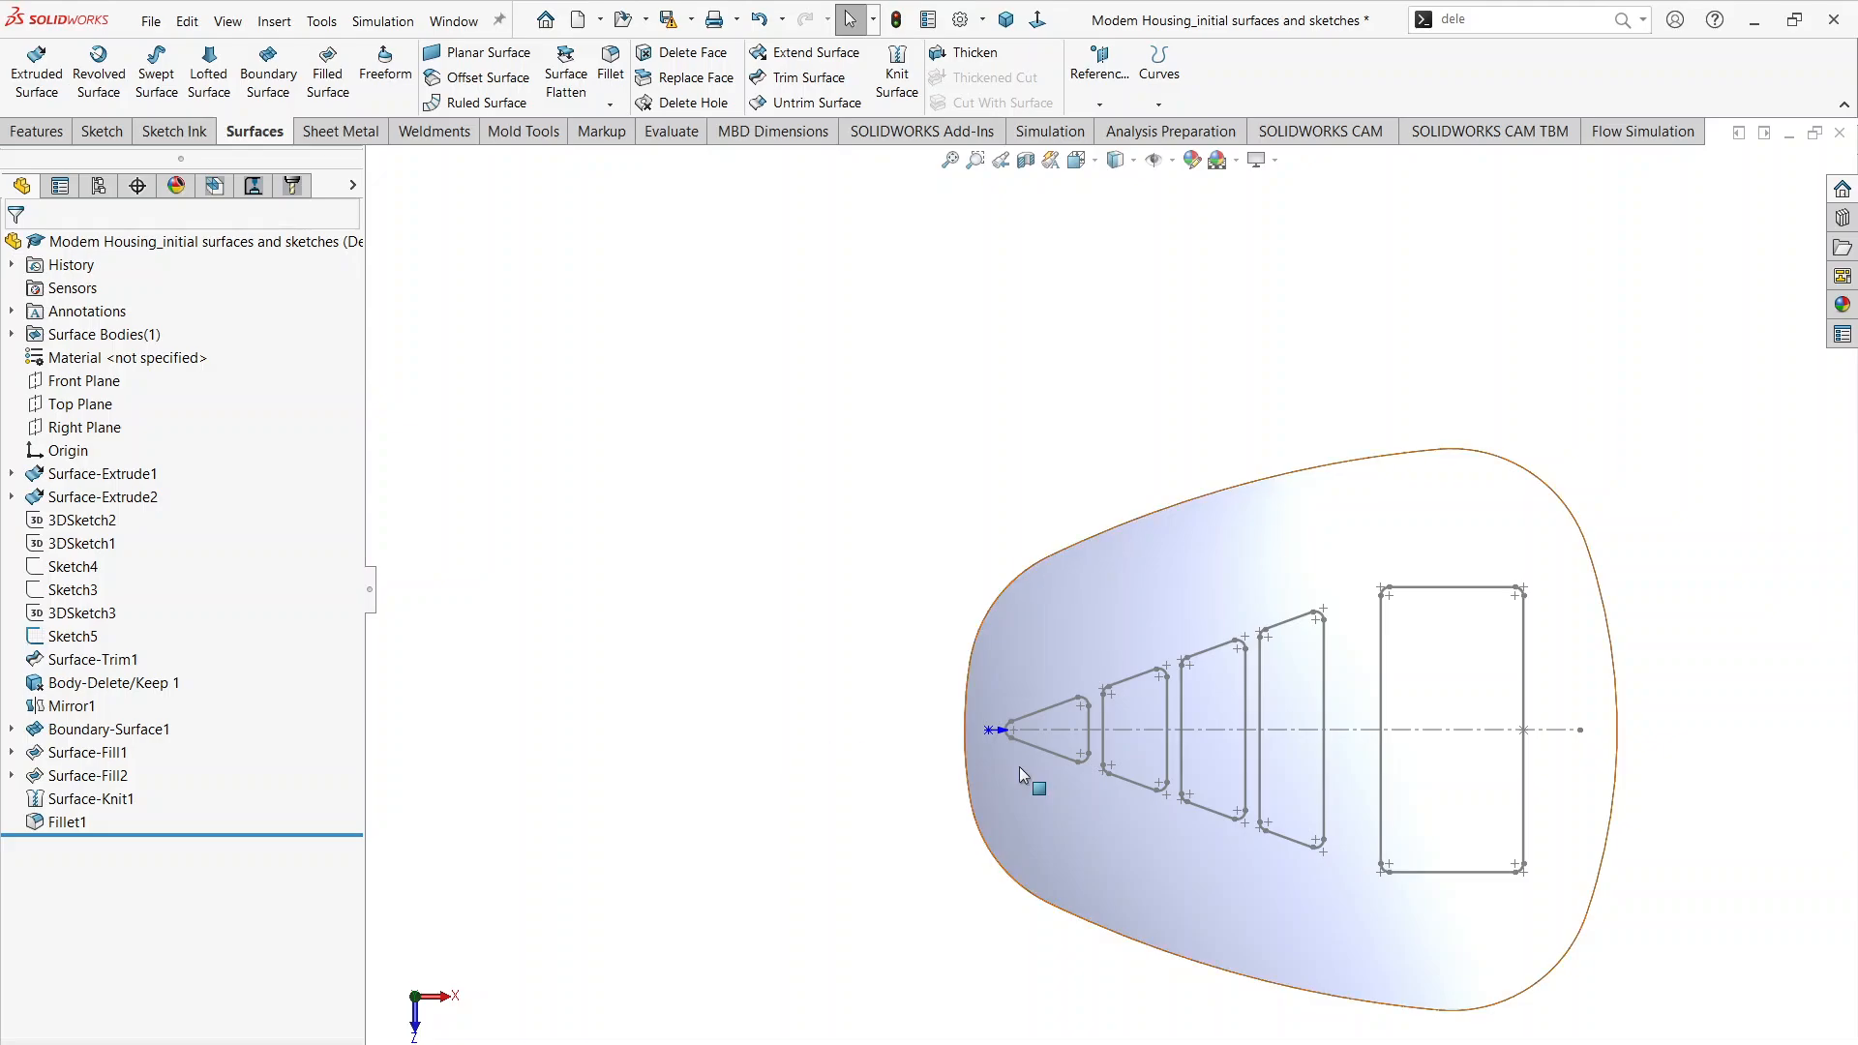
pyautogui.moveTo(574, 797); pyautogui.dragTo(575, 542, button='middle')
pyautogui.click(64, 636)
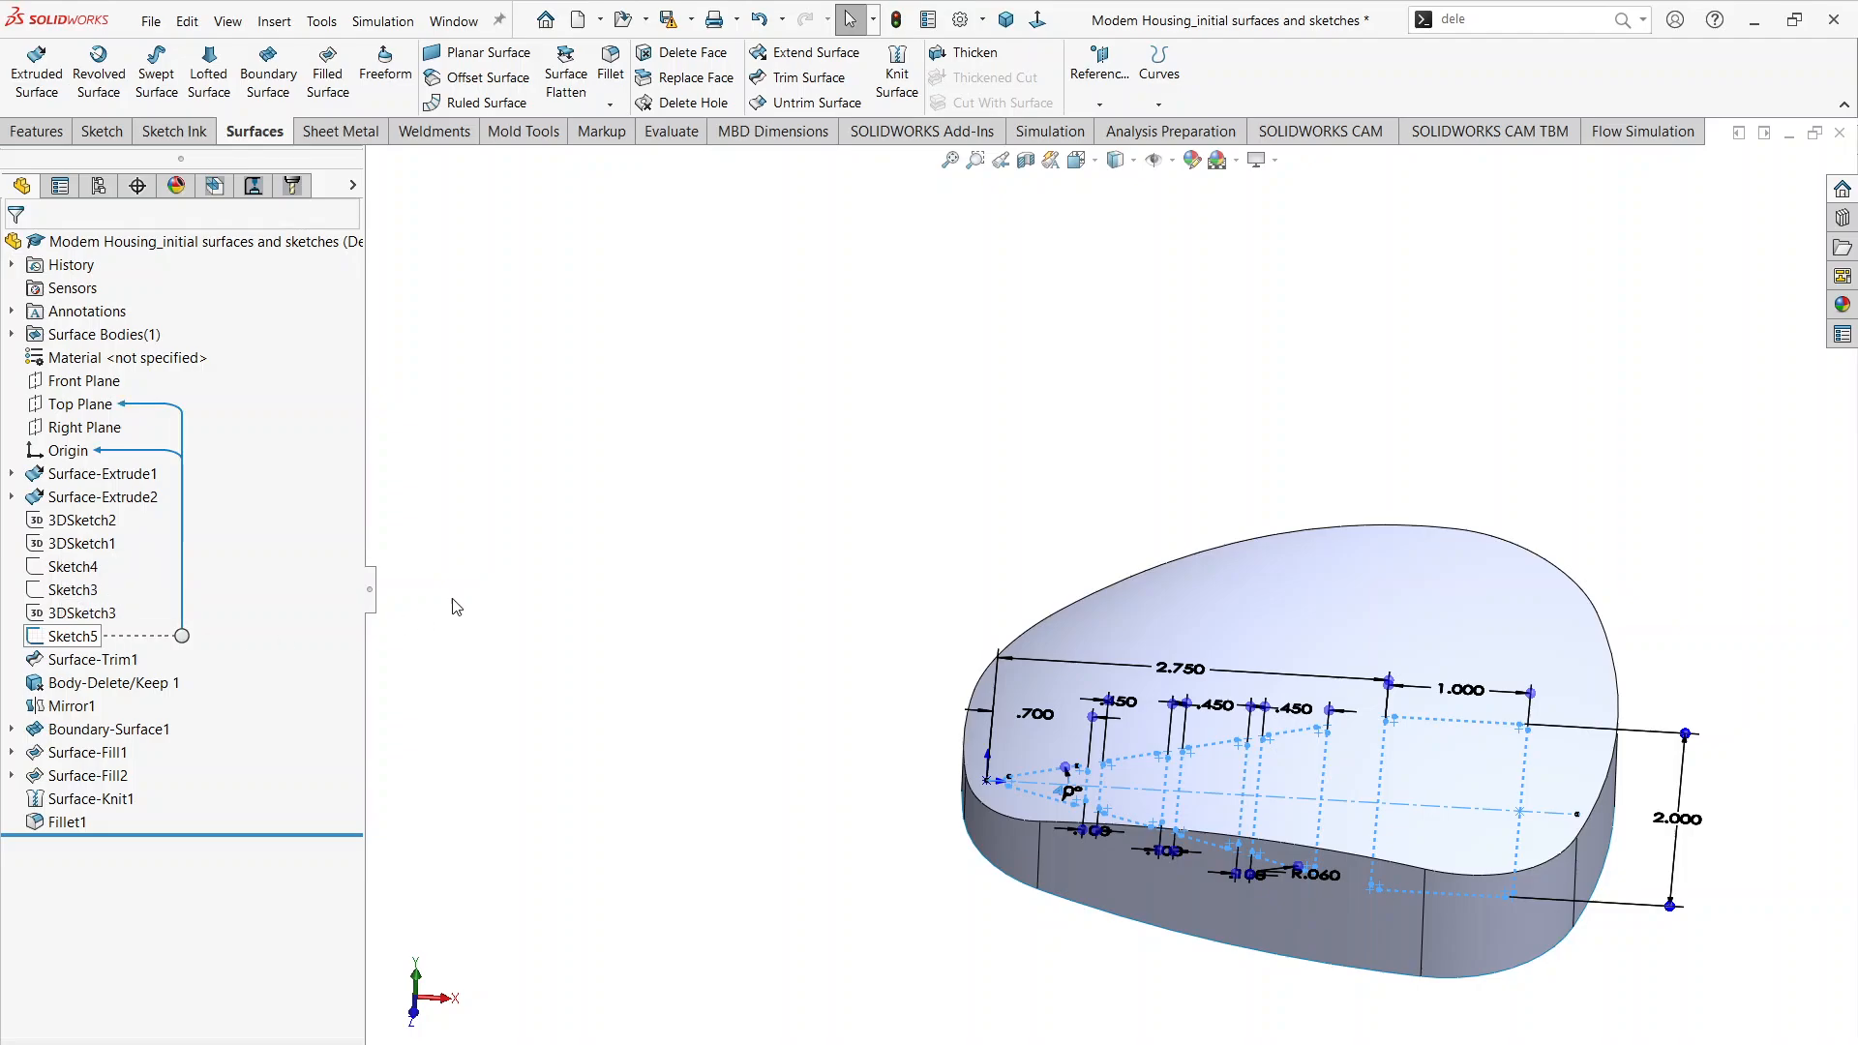
pyautogui.click(809, 80)
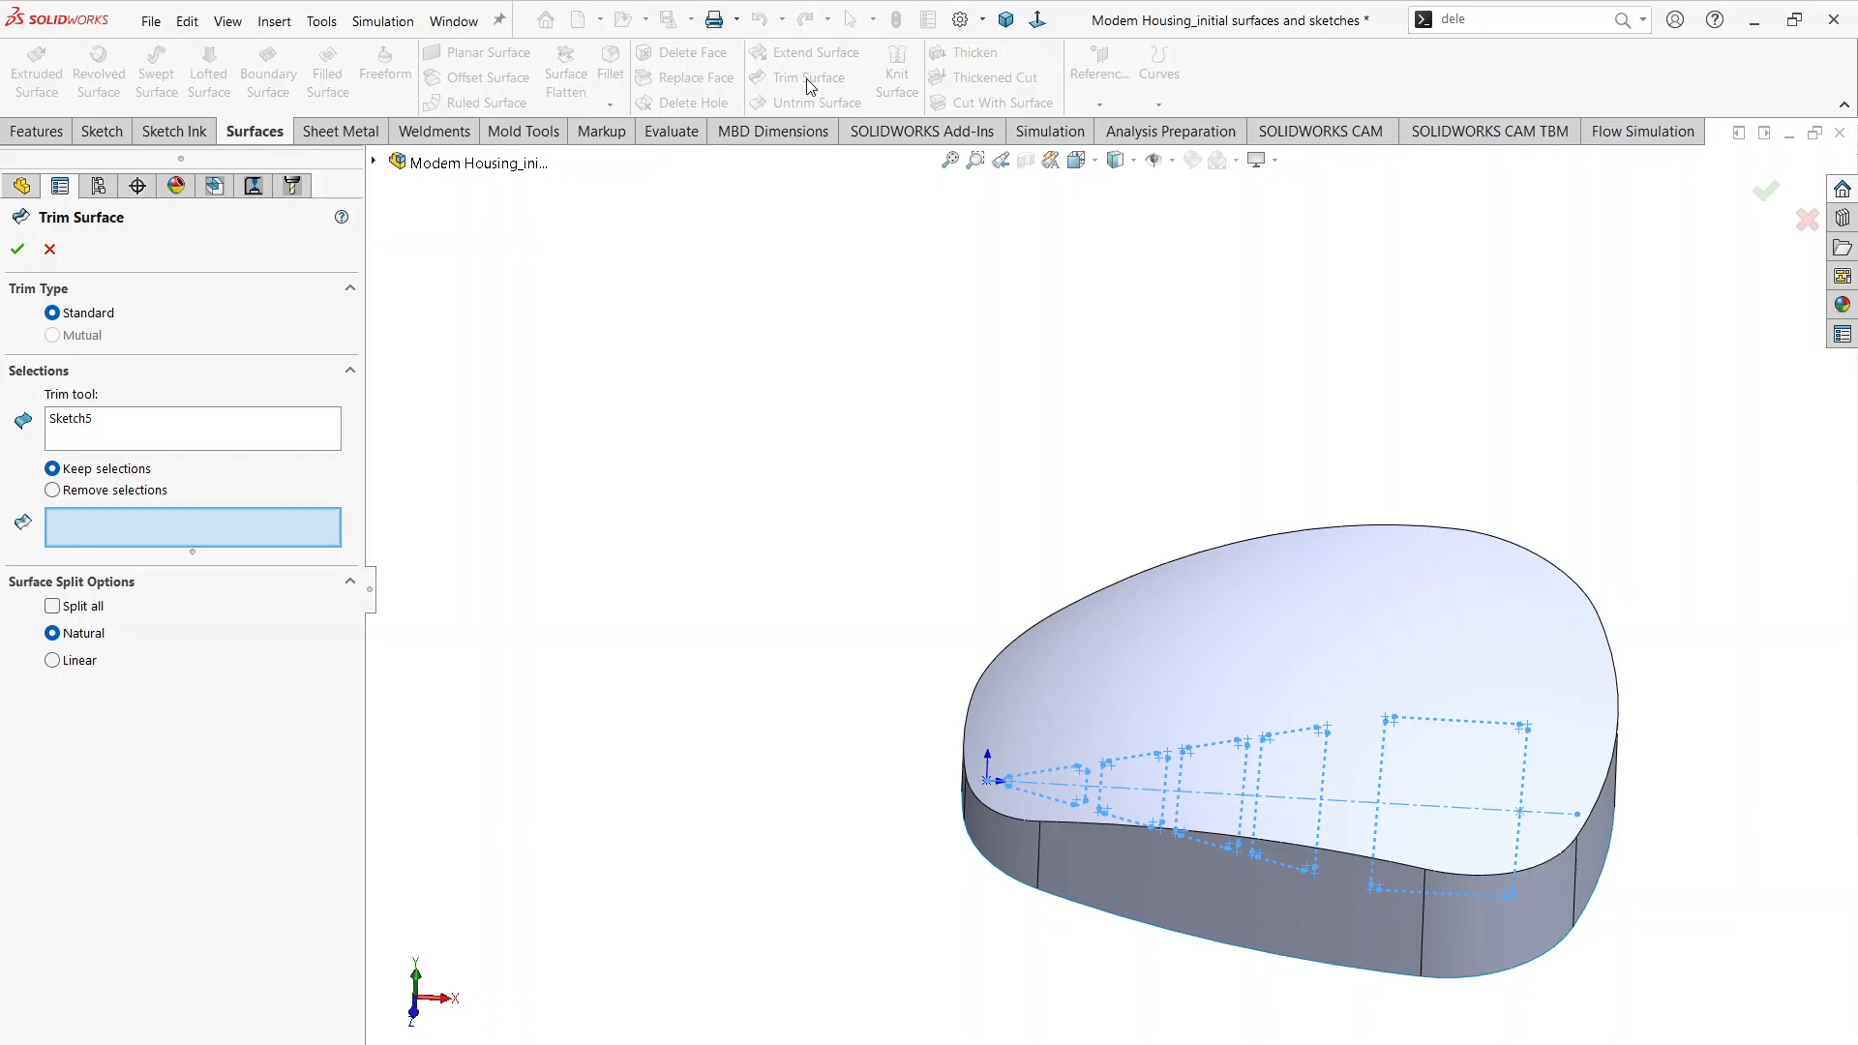
pyautogui.moveTo(908, 675); pyautogui.dragTo(885, 834, button='middle')
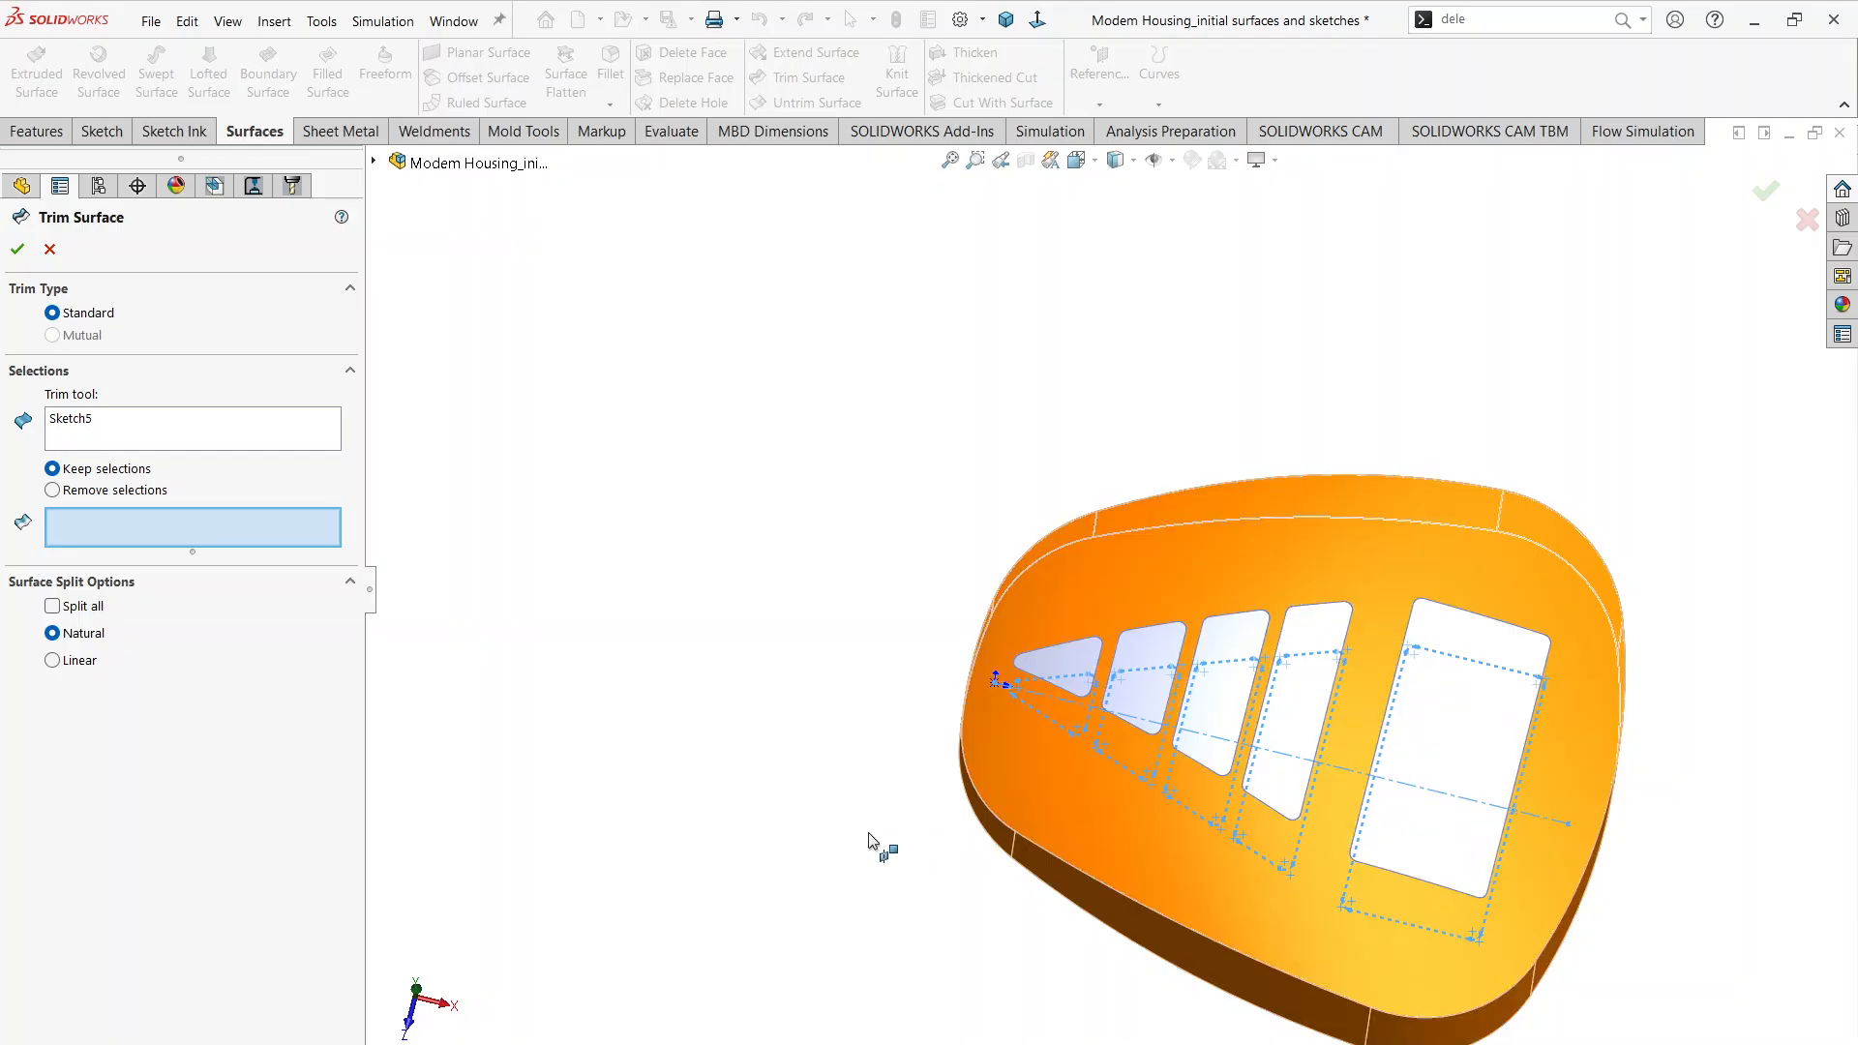
pyautogui.click(89, 494)
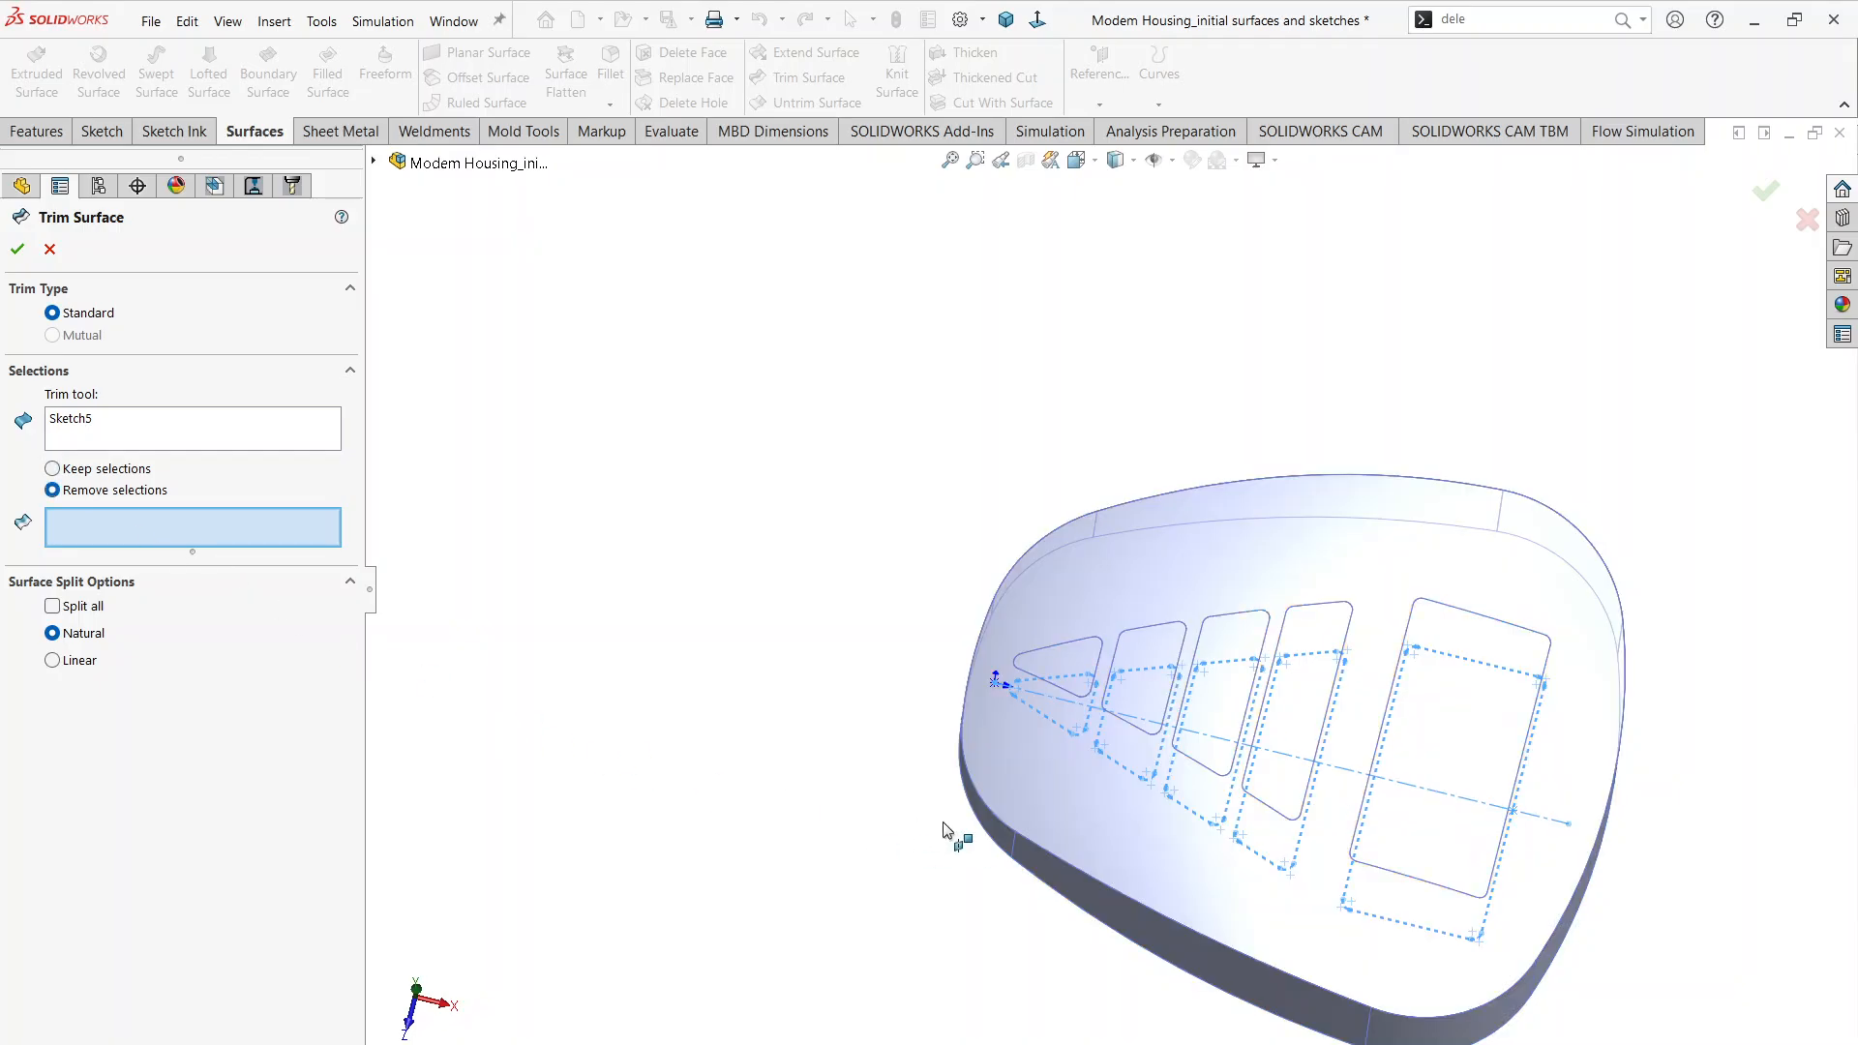
pyautogui.click(1460, 724)
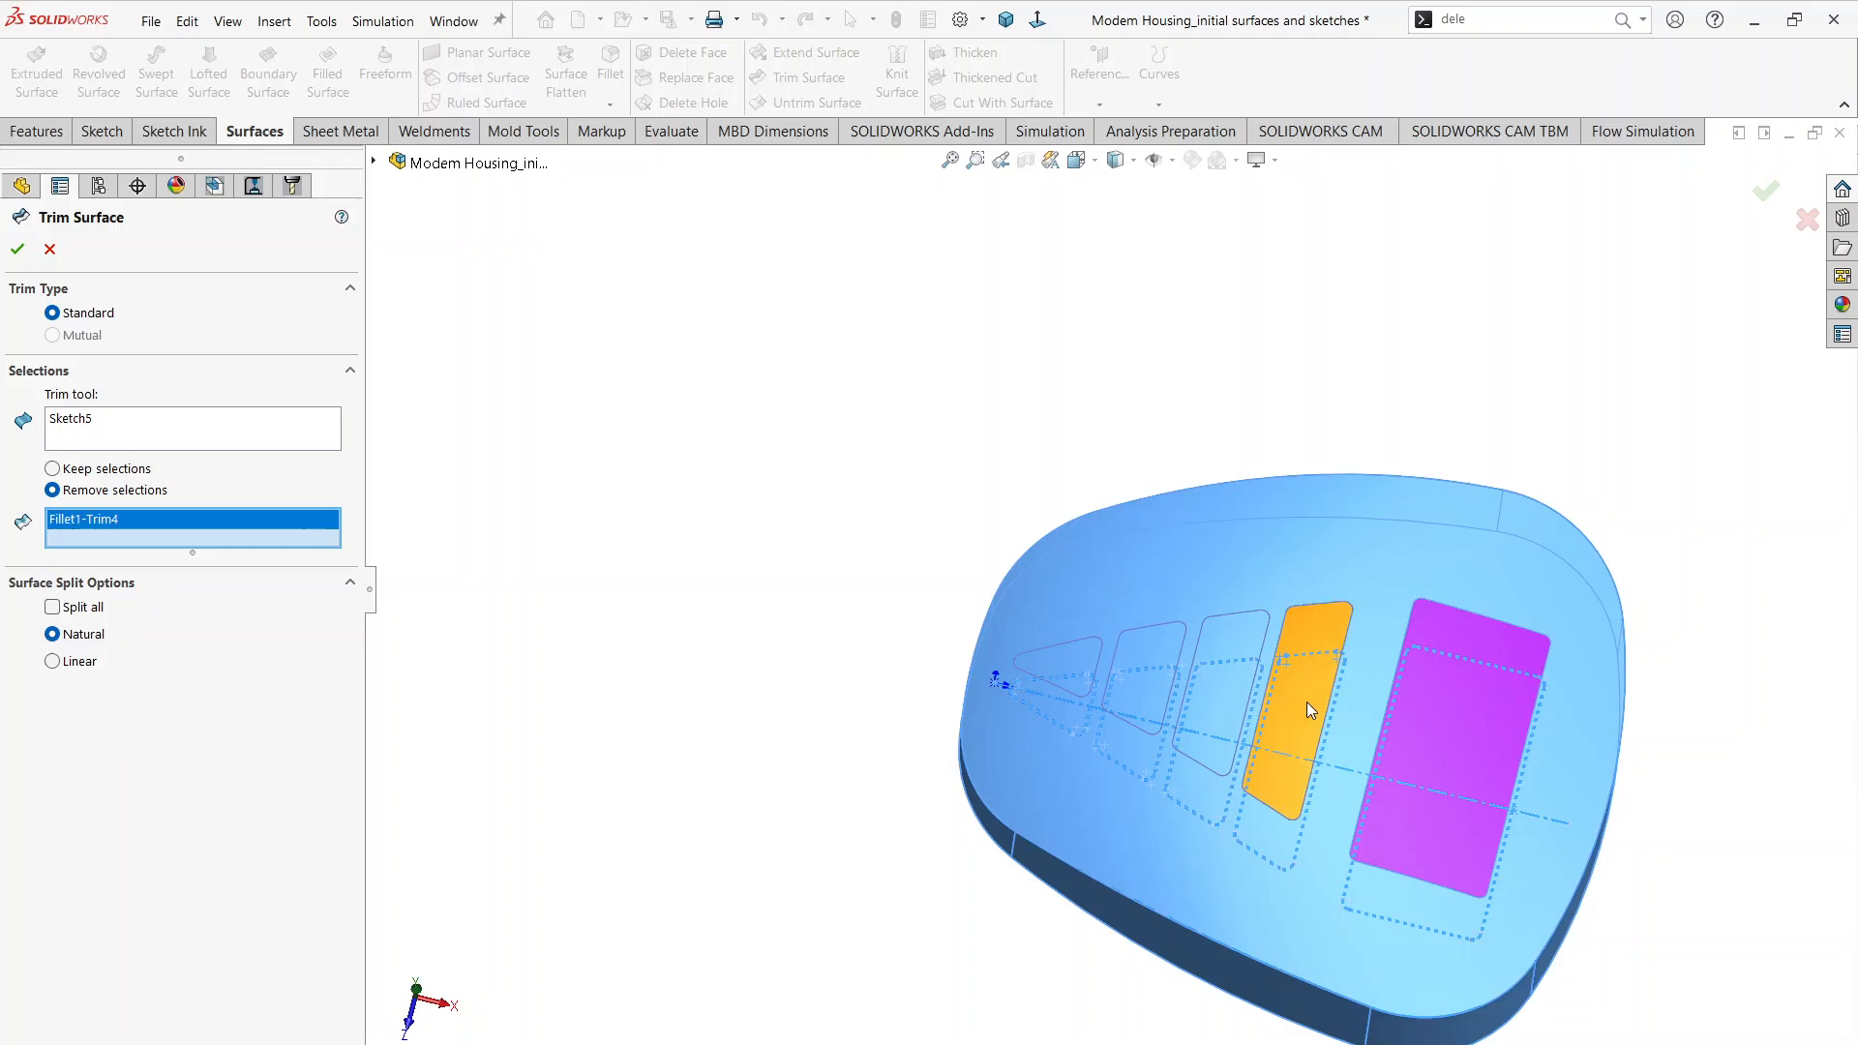
pyautogui.click(1298, 703)
pyautogui.click(1246, 691)
pyautogui.click(1149, 667)
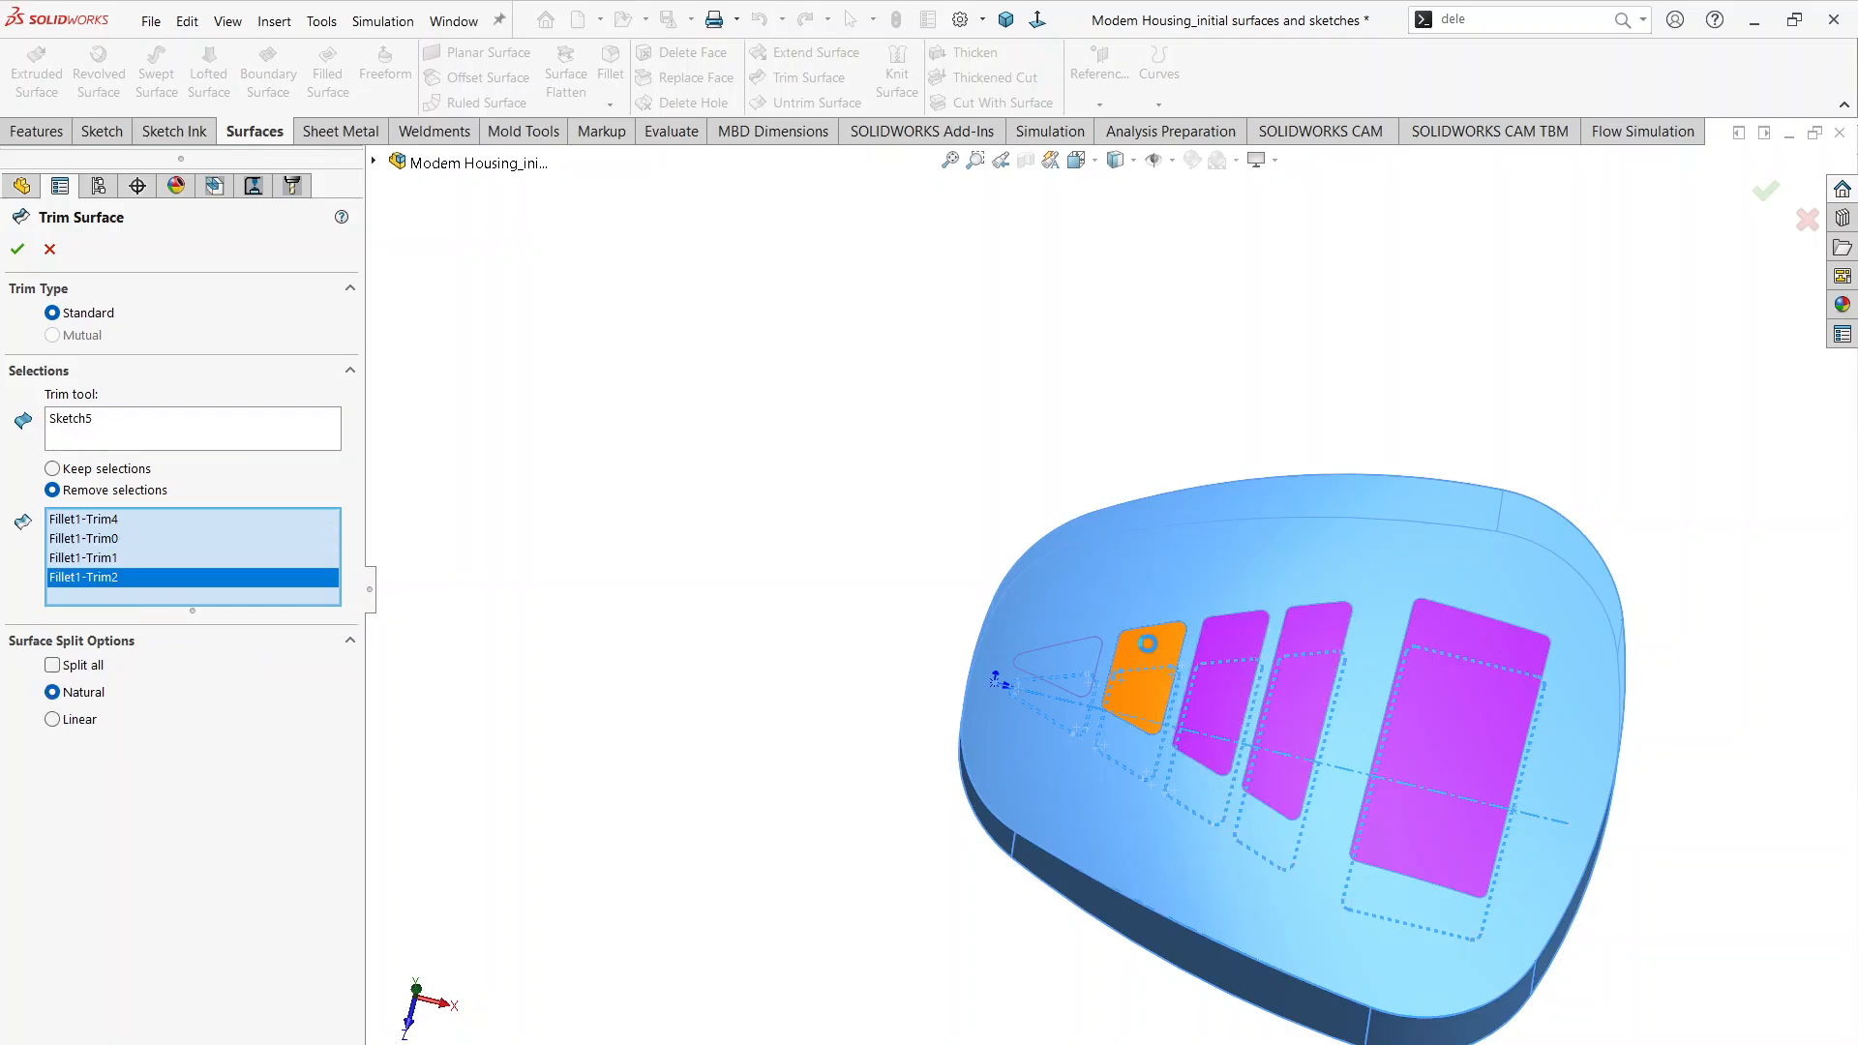
pyautogui.click(1062, 668)
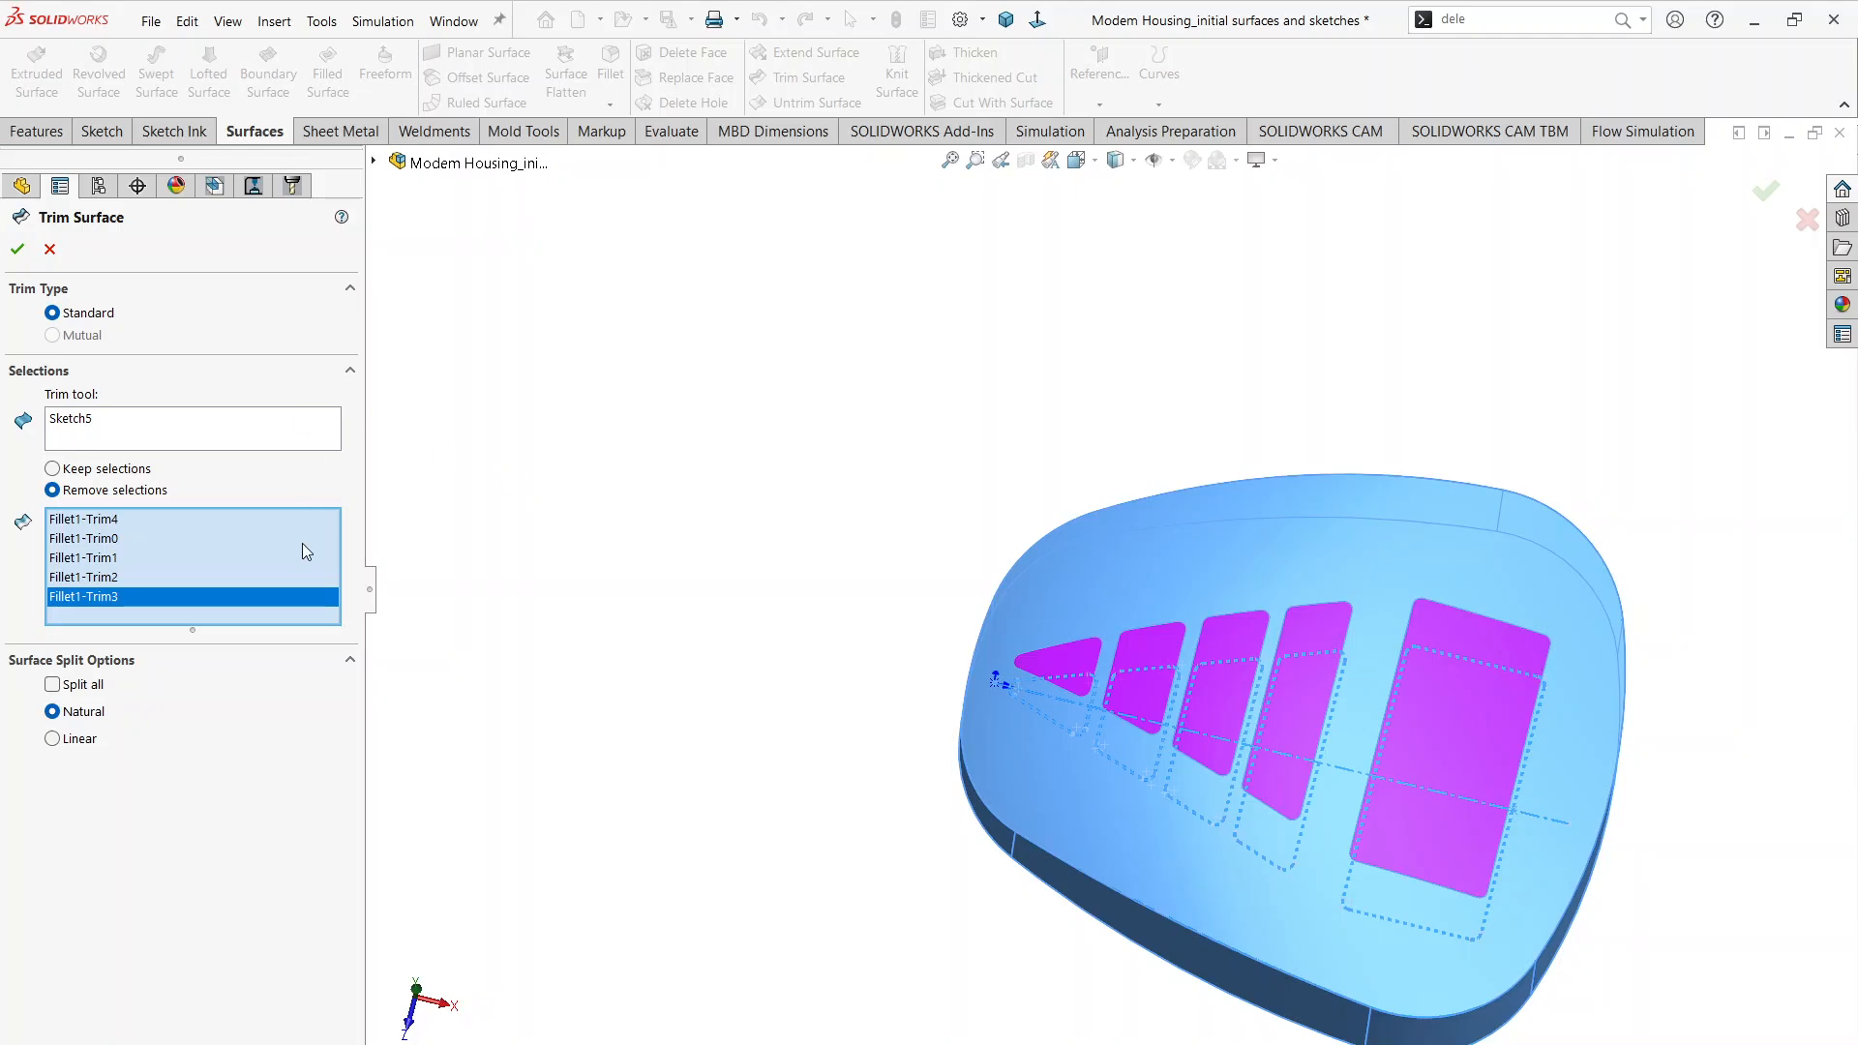
pyautogui.click(17, 249)
pyautogui.moveTo(701, 739); pyautogui.dragTo(751, 771, button='middle')
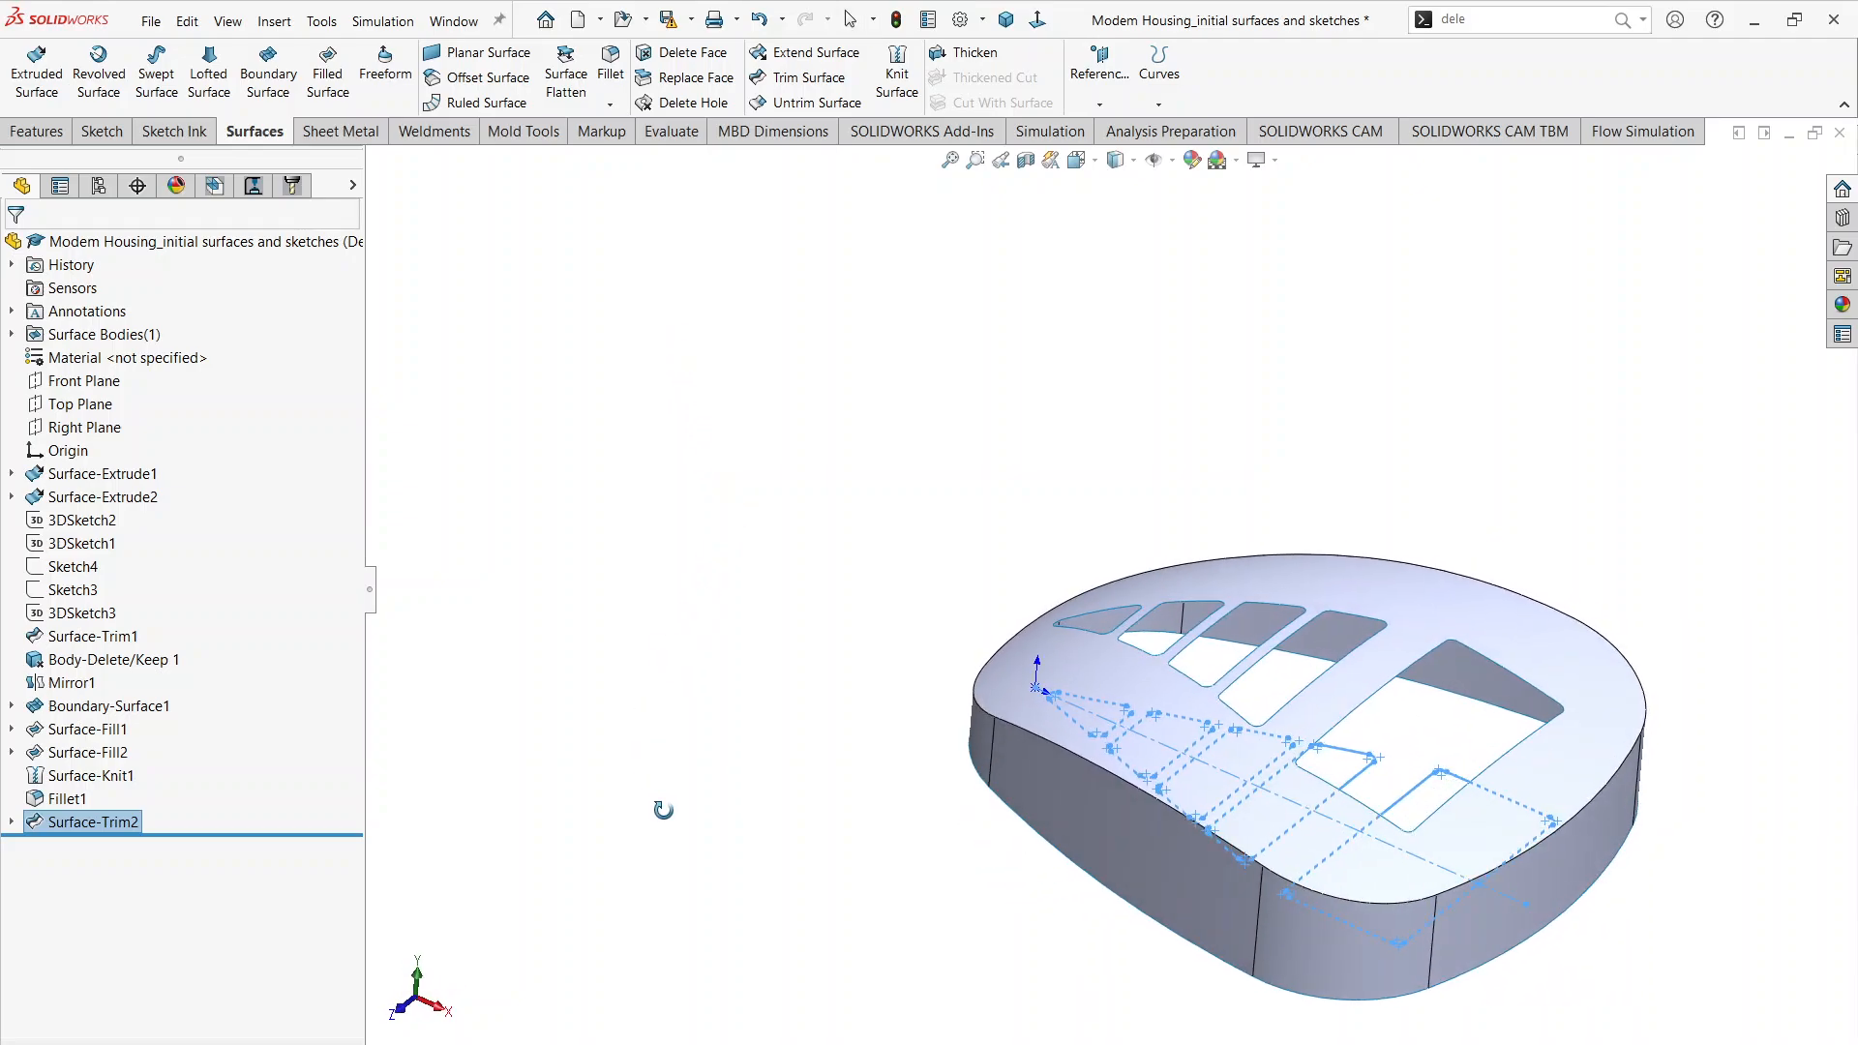
pyautogui.click(627, 577)
# Step: Check page 2 of Modem Housing.pdf for the remaining cover details and return to the SOLIDWORKS model
pyautogui.scroll(2, 935, 763)
pyautogui.scroll(-2, 1359, 692)
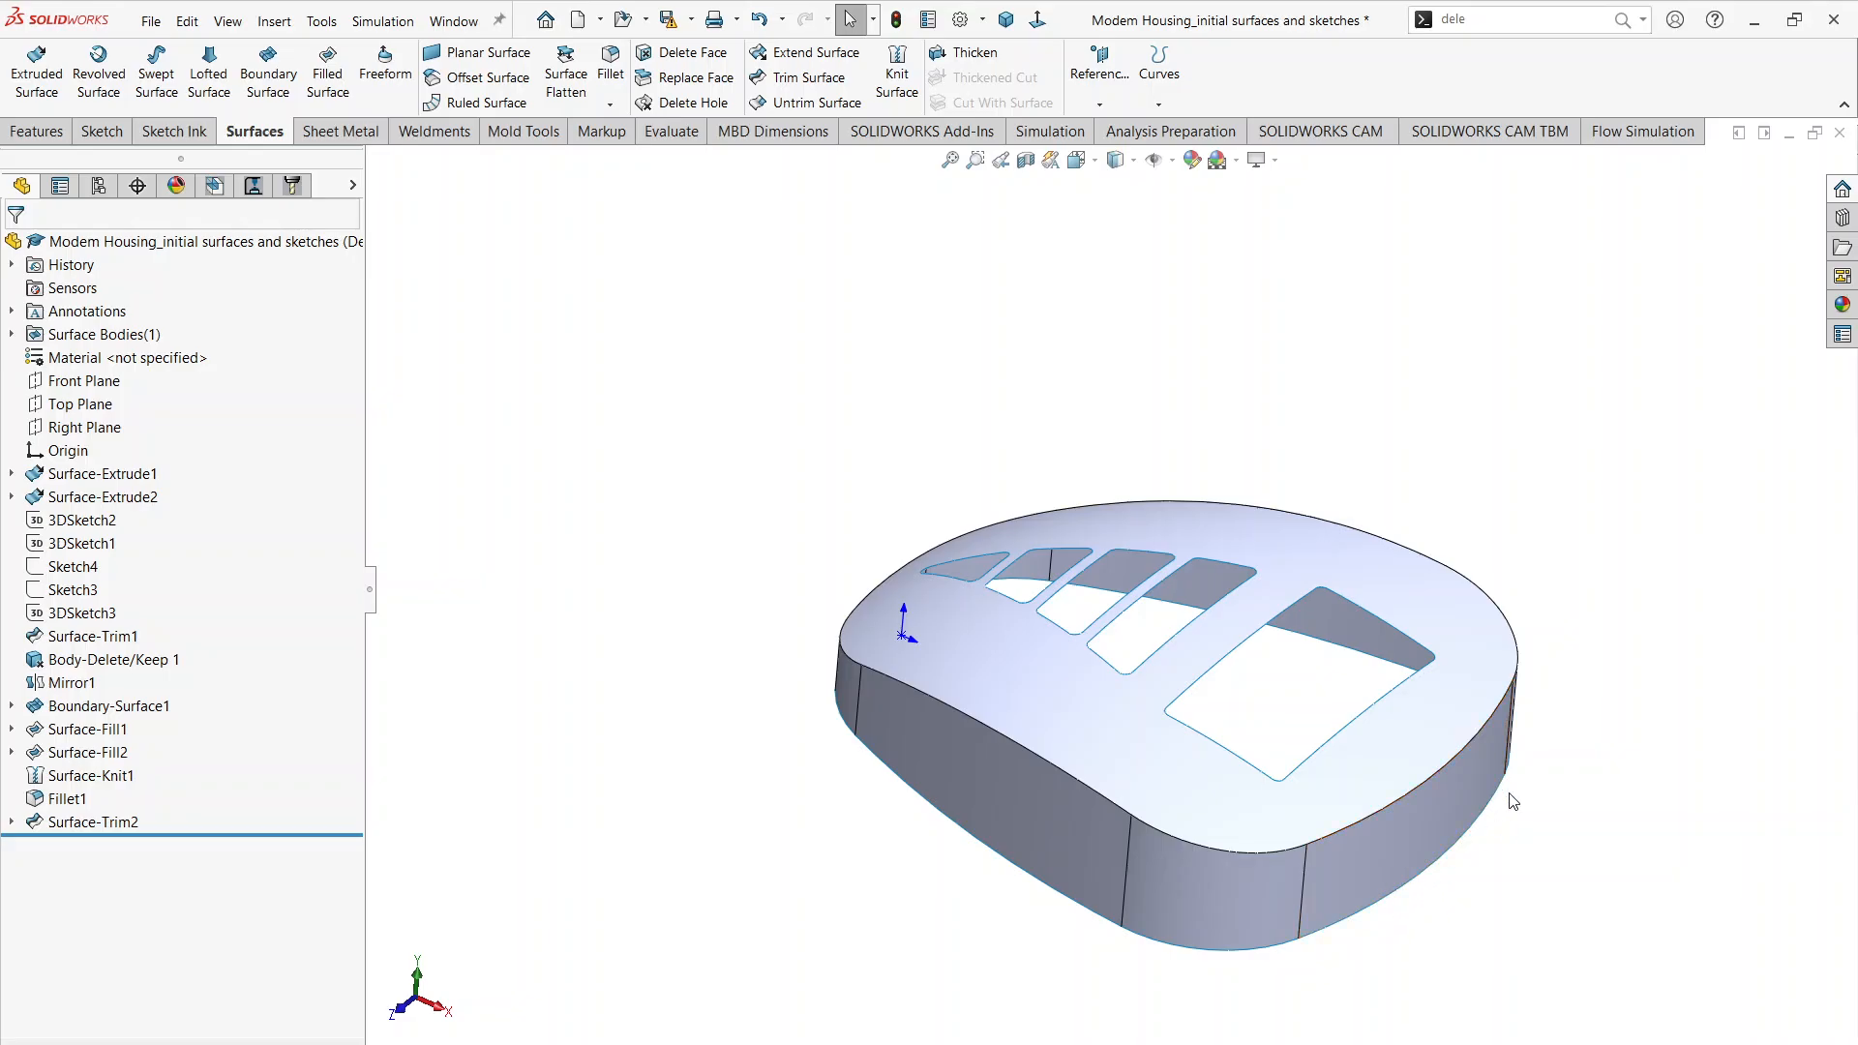
pyautogui.hotkey('alt', 'Tab')
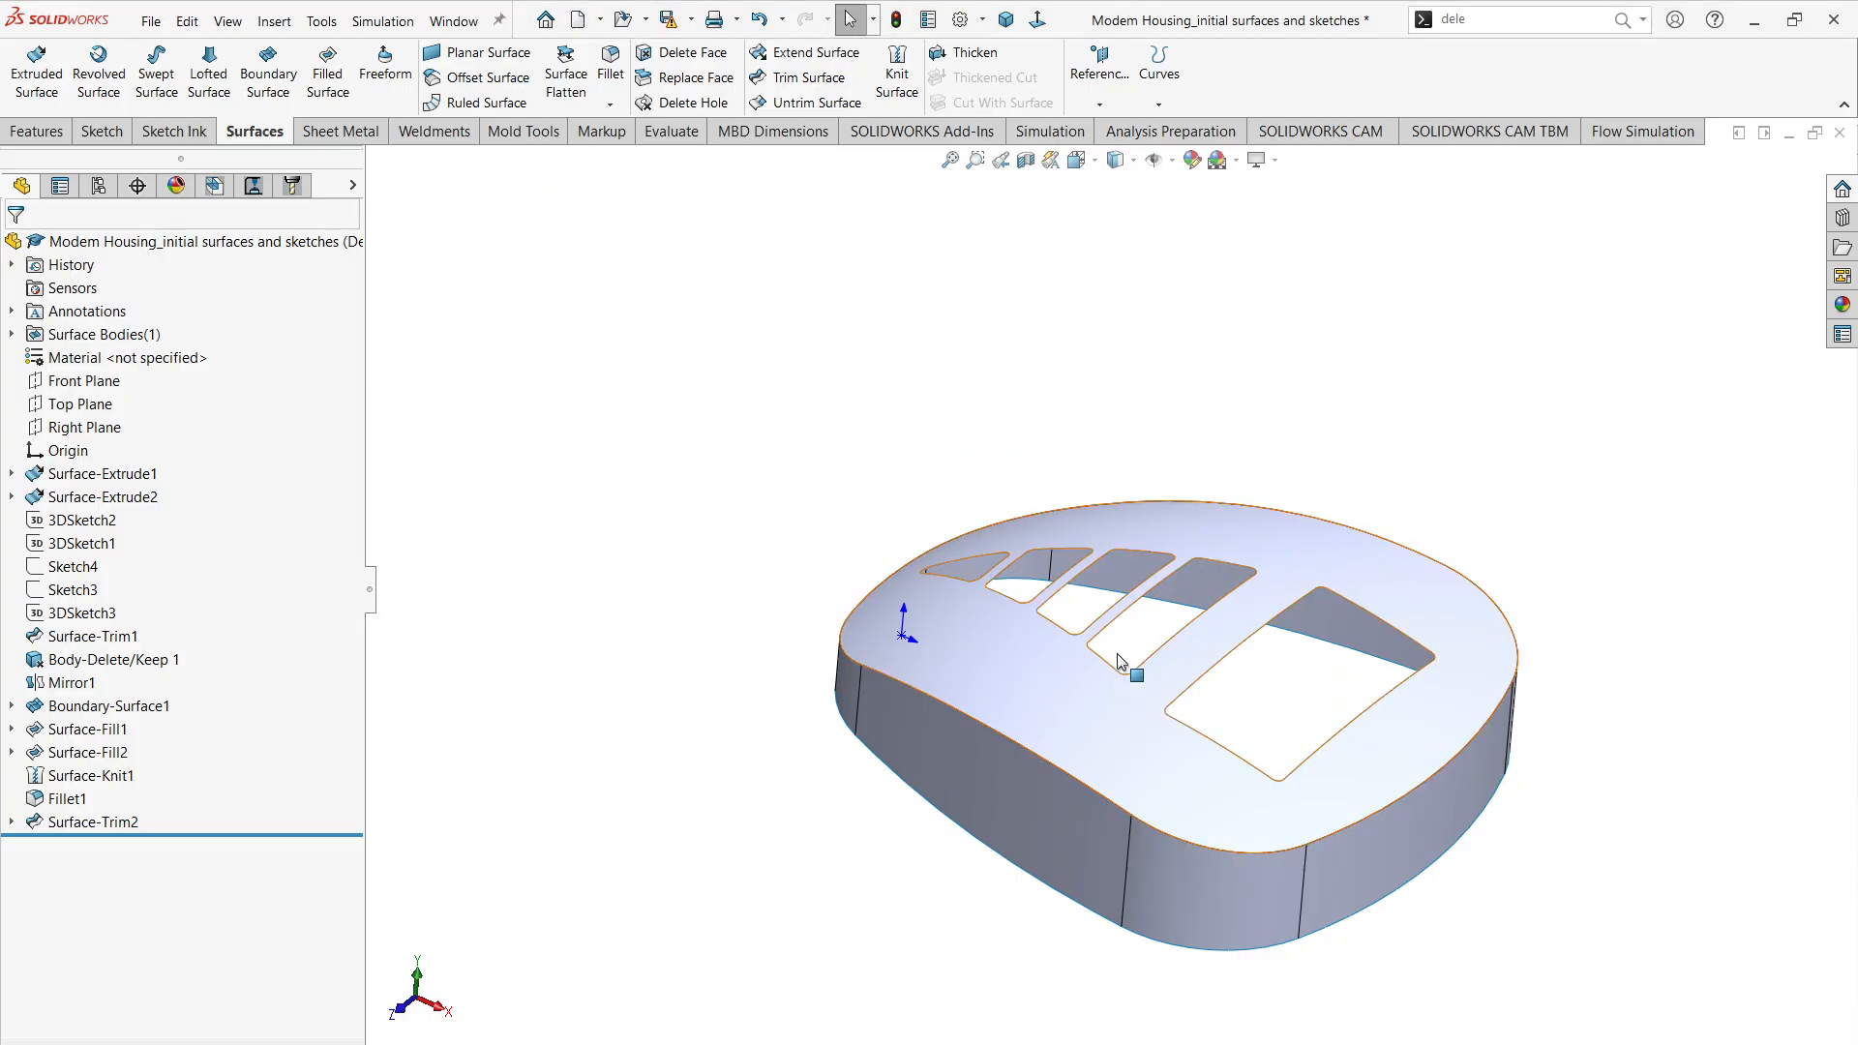
pyautogui.moveTo(1186, 548)
pyautogui.mouseDown(button='middle')
pyautogui.moveTo(1293, 306)
pyautogui.moveTo(1120, 643)
pyautogui.moveTo(1128, 665)
pyautogui.mouseUp(button='middle')
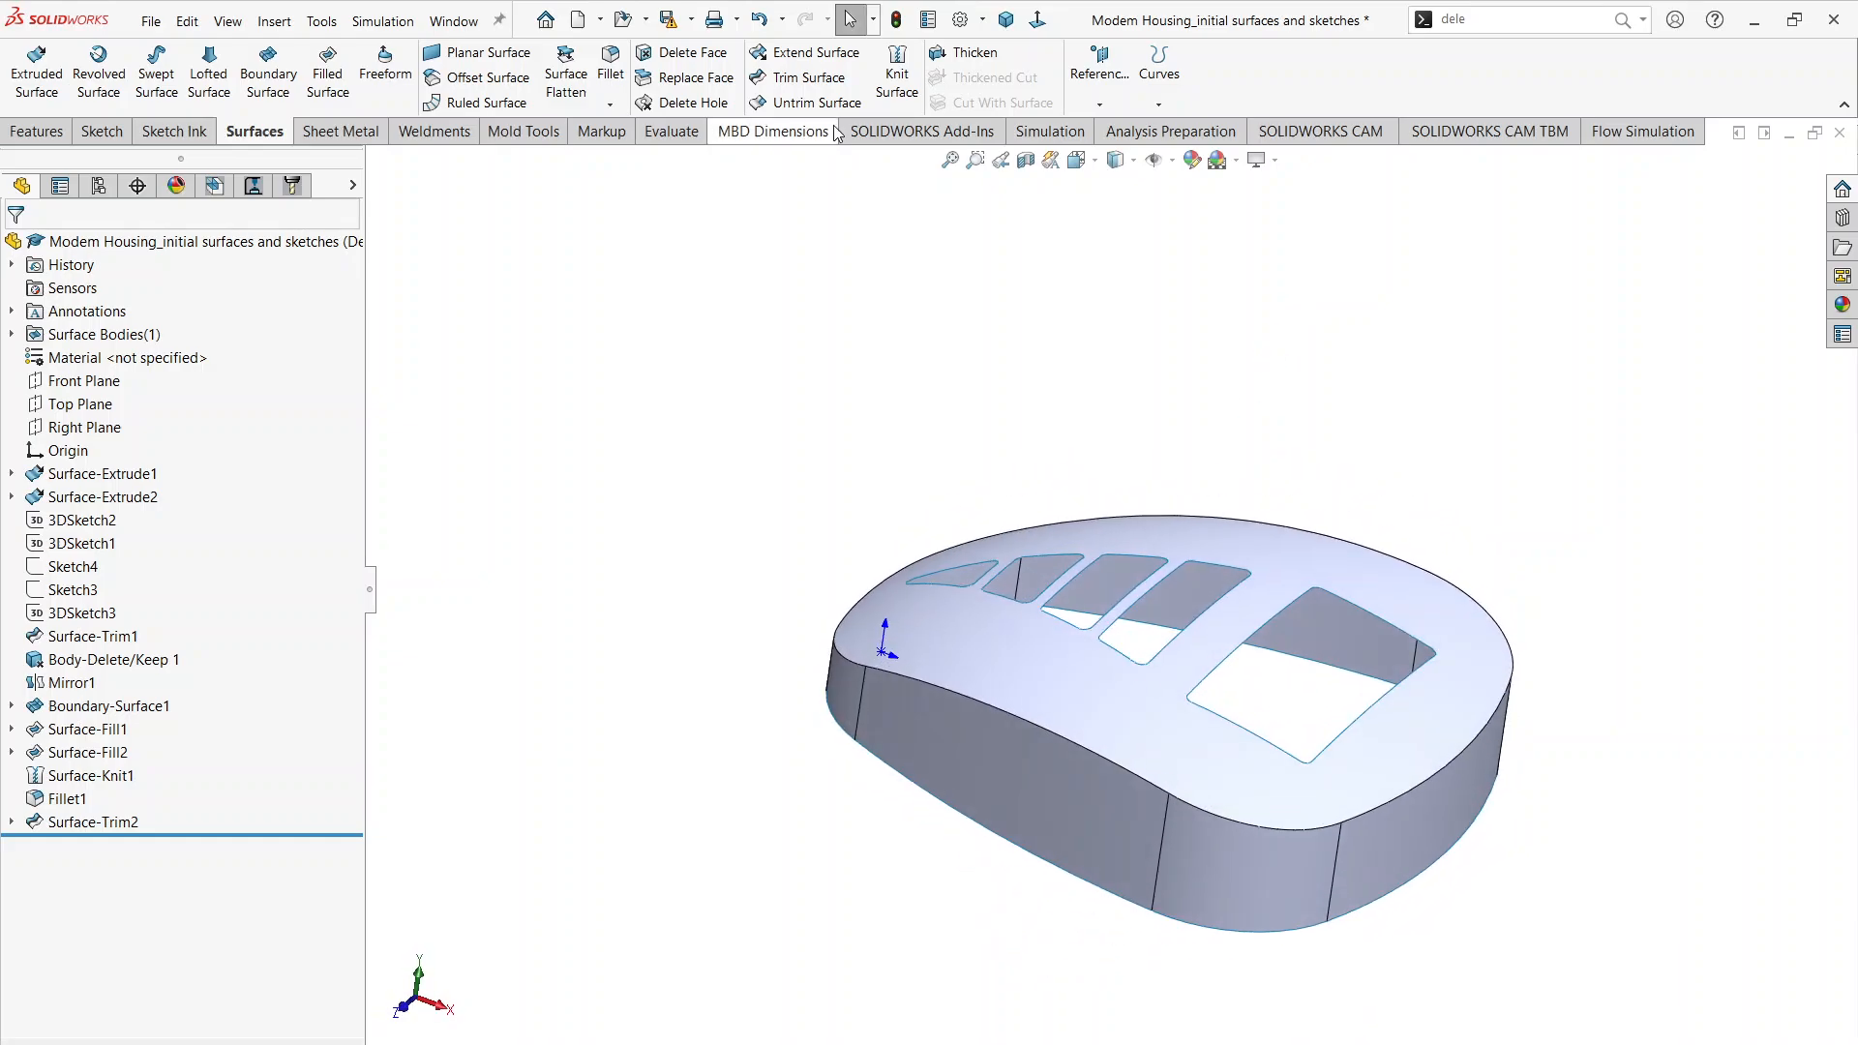
pyautogui.click(951, 58)
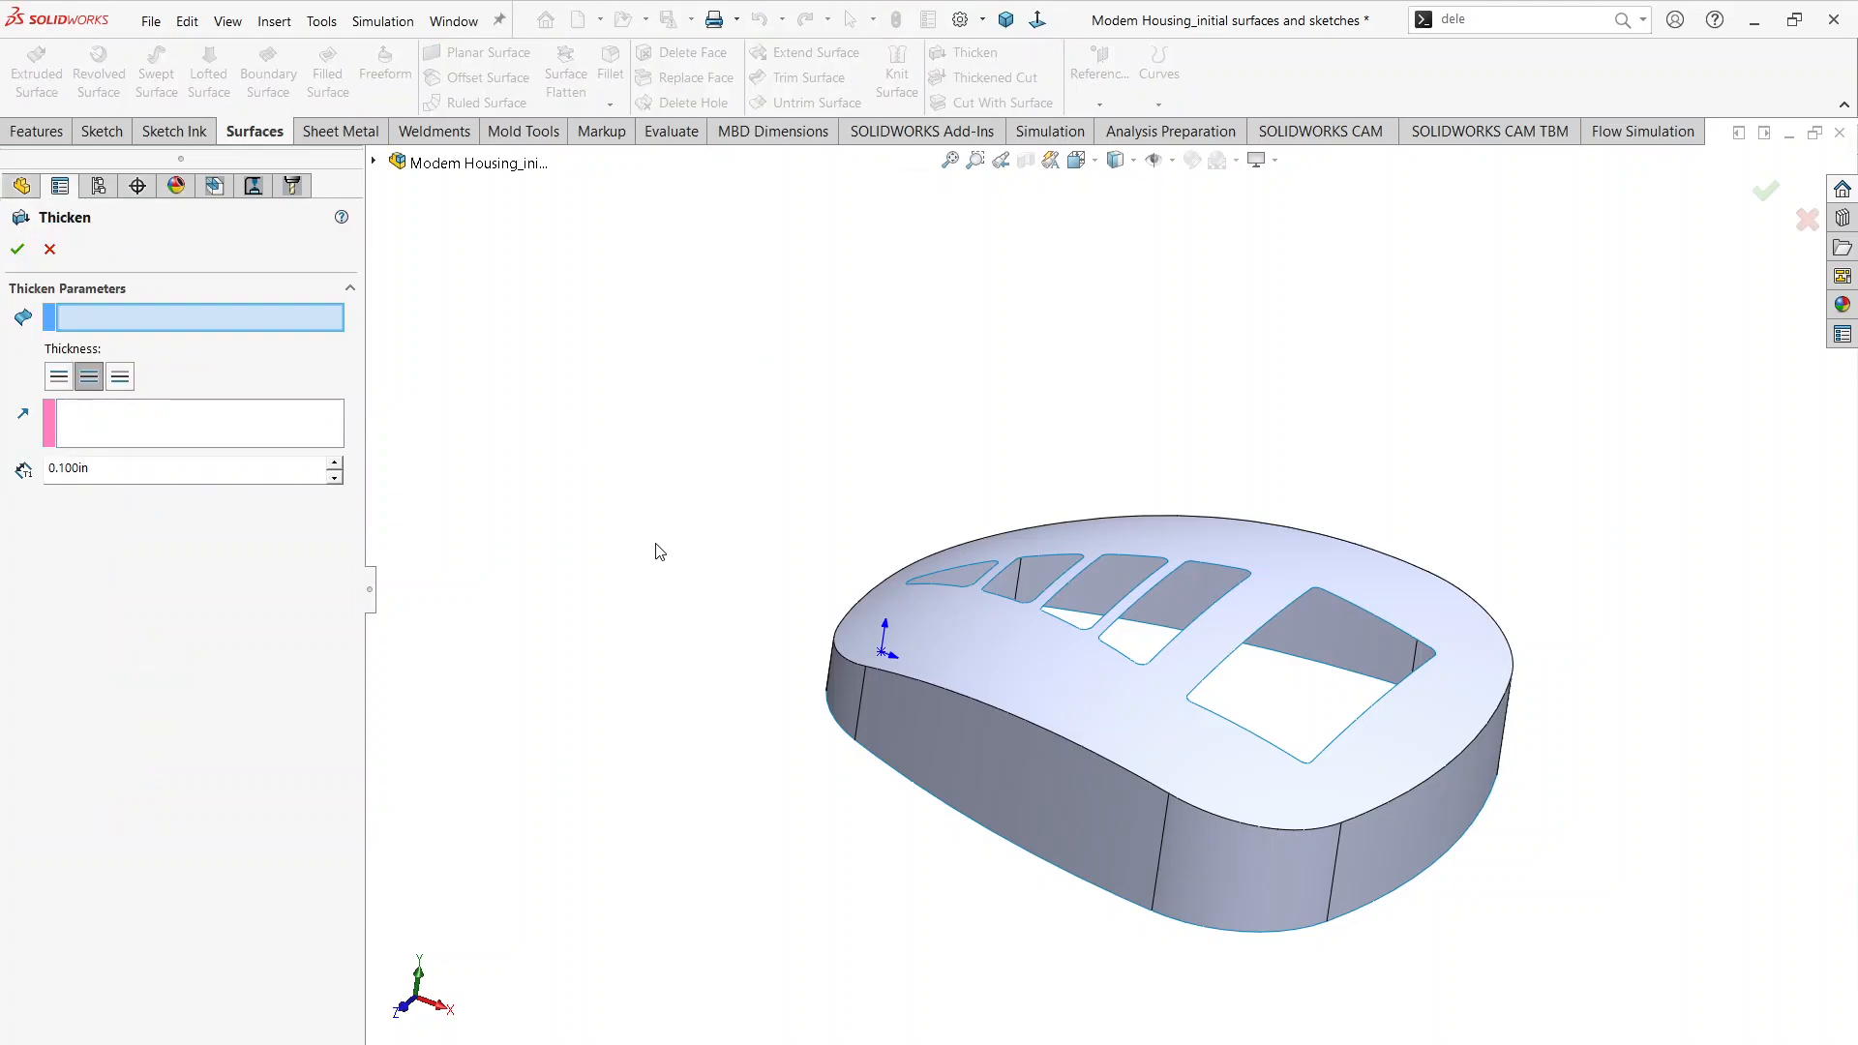
pyautogui.click(1054, 793)
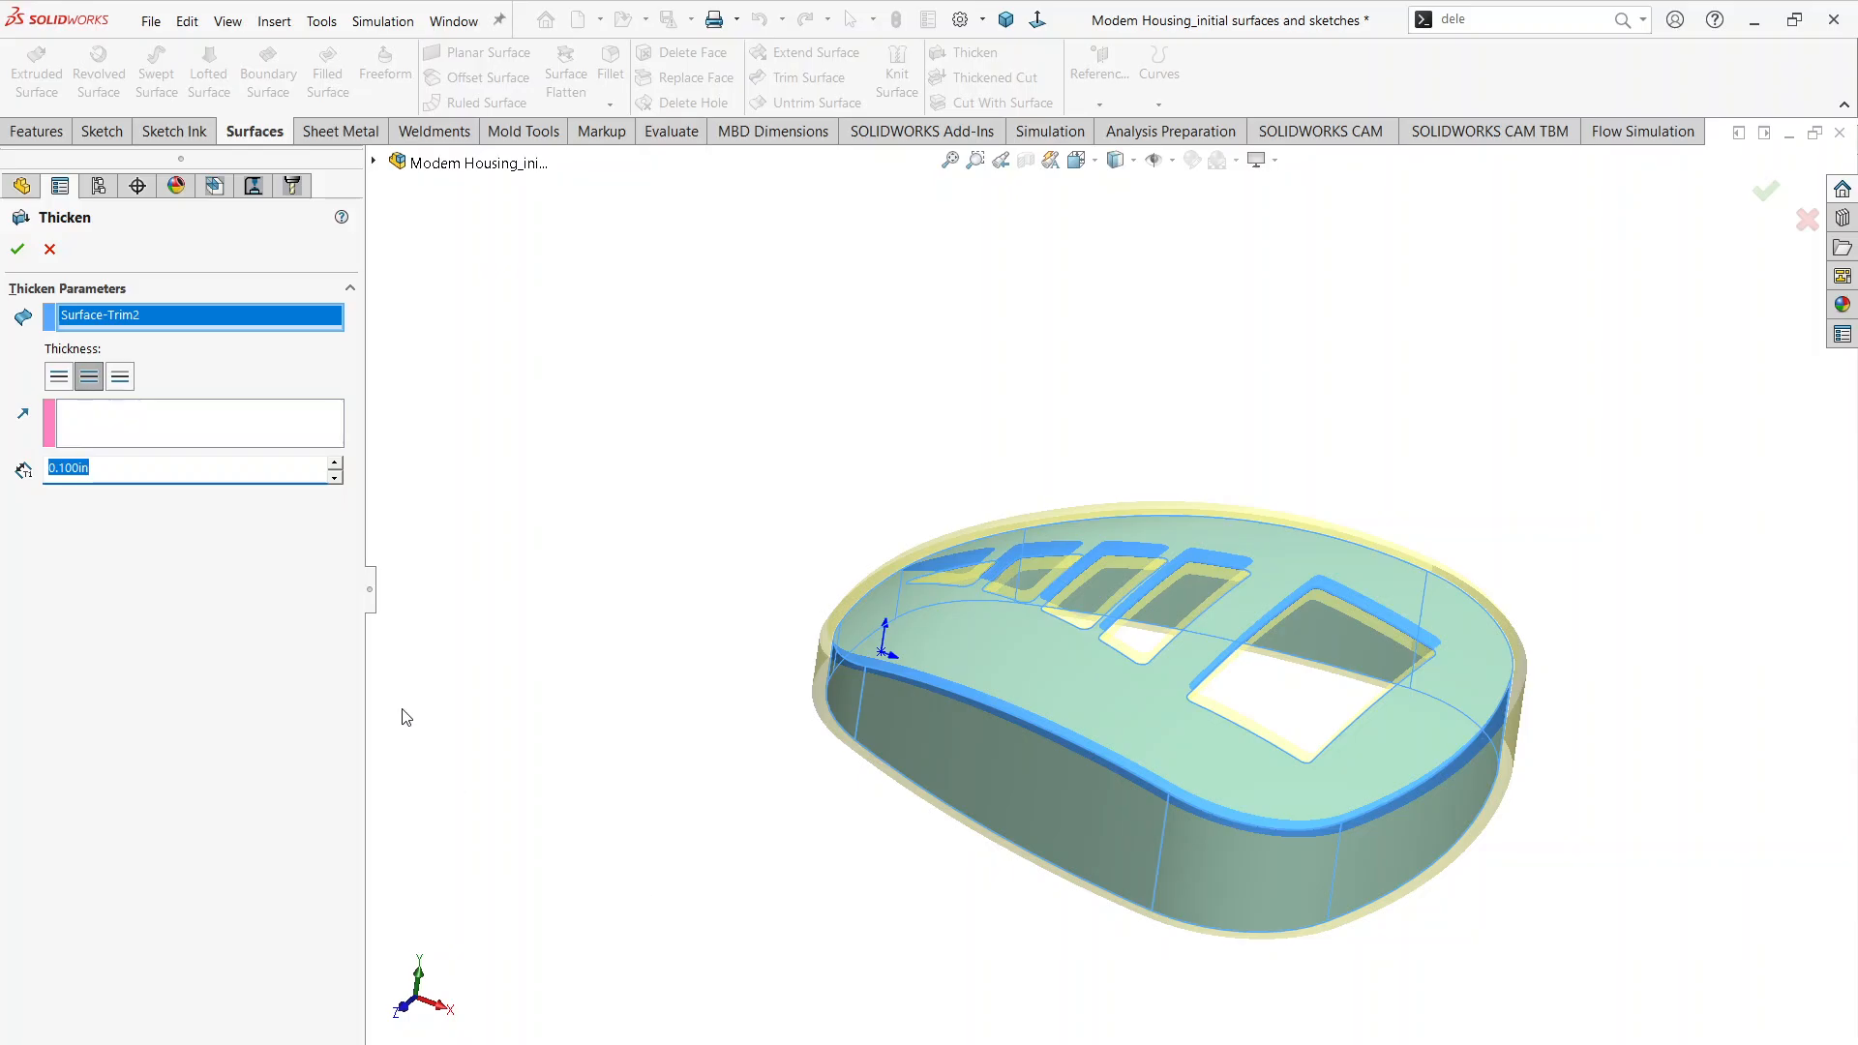
pyautogui.hotkey('alt', 'Tab')
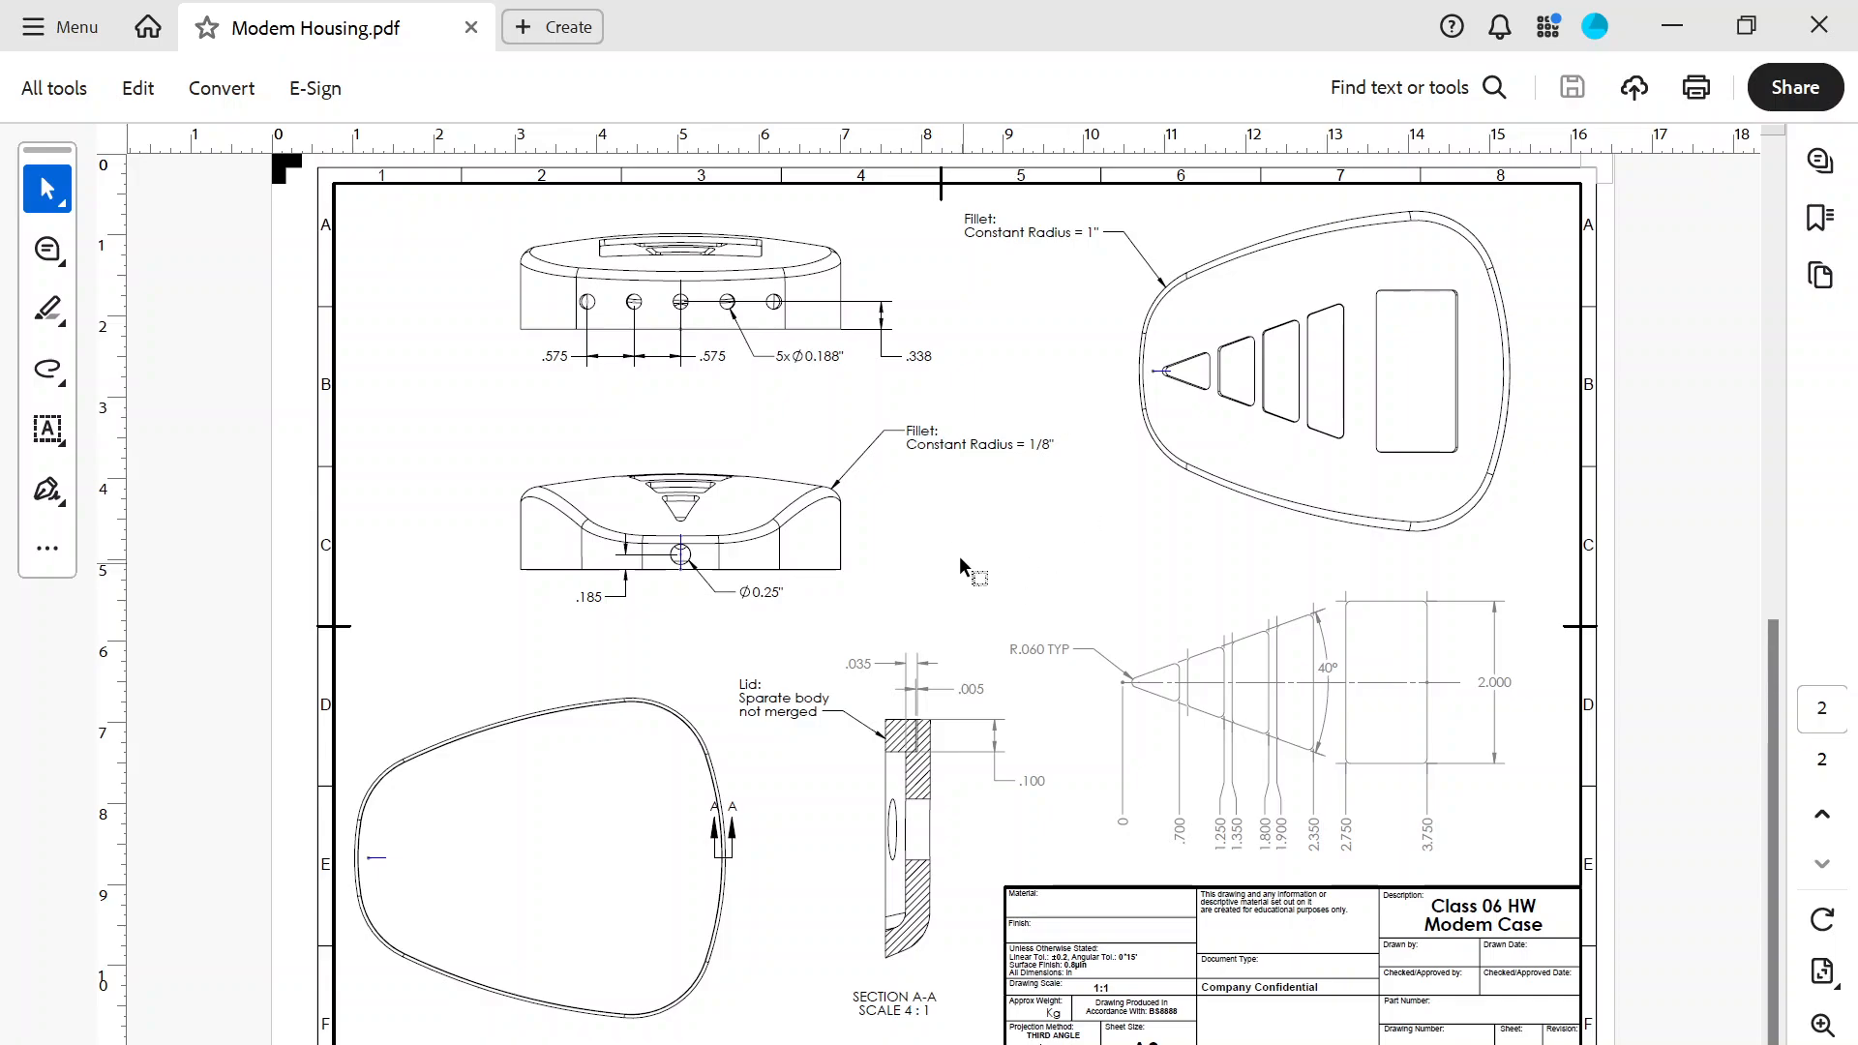
pyautogui.hotkey('alt', 'Tab')
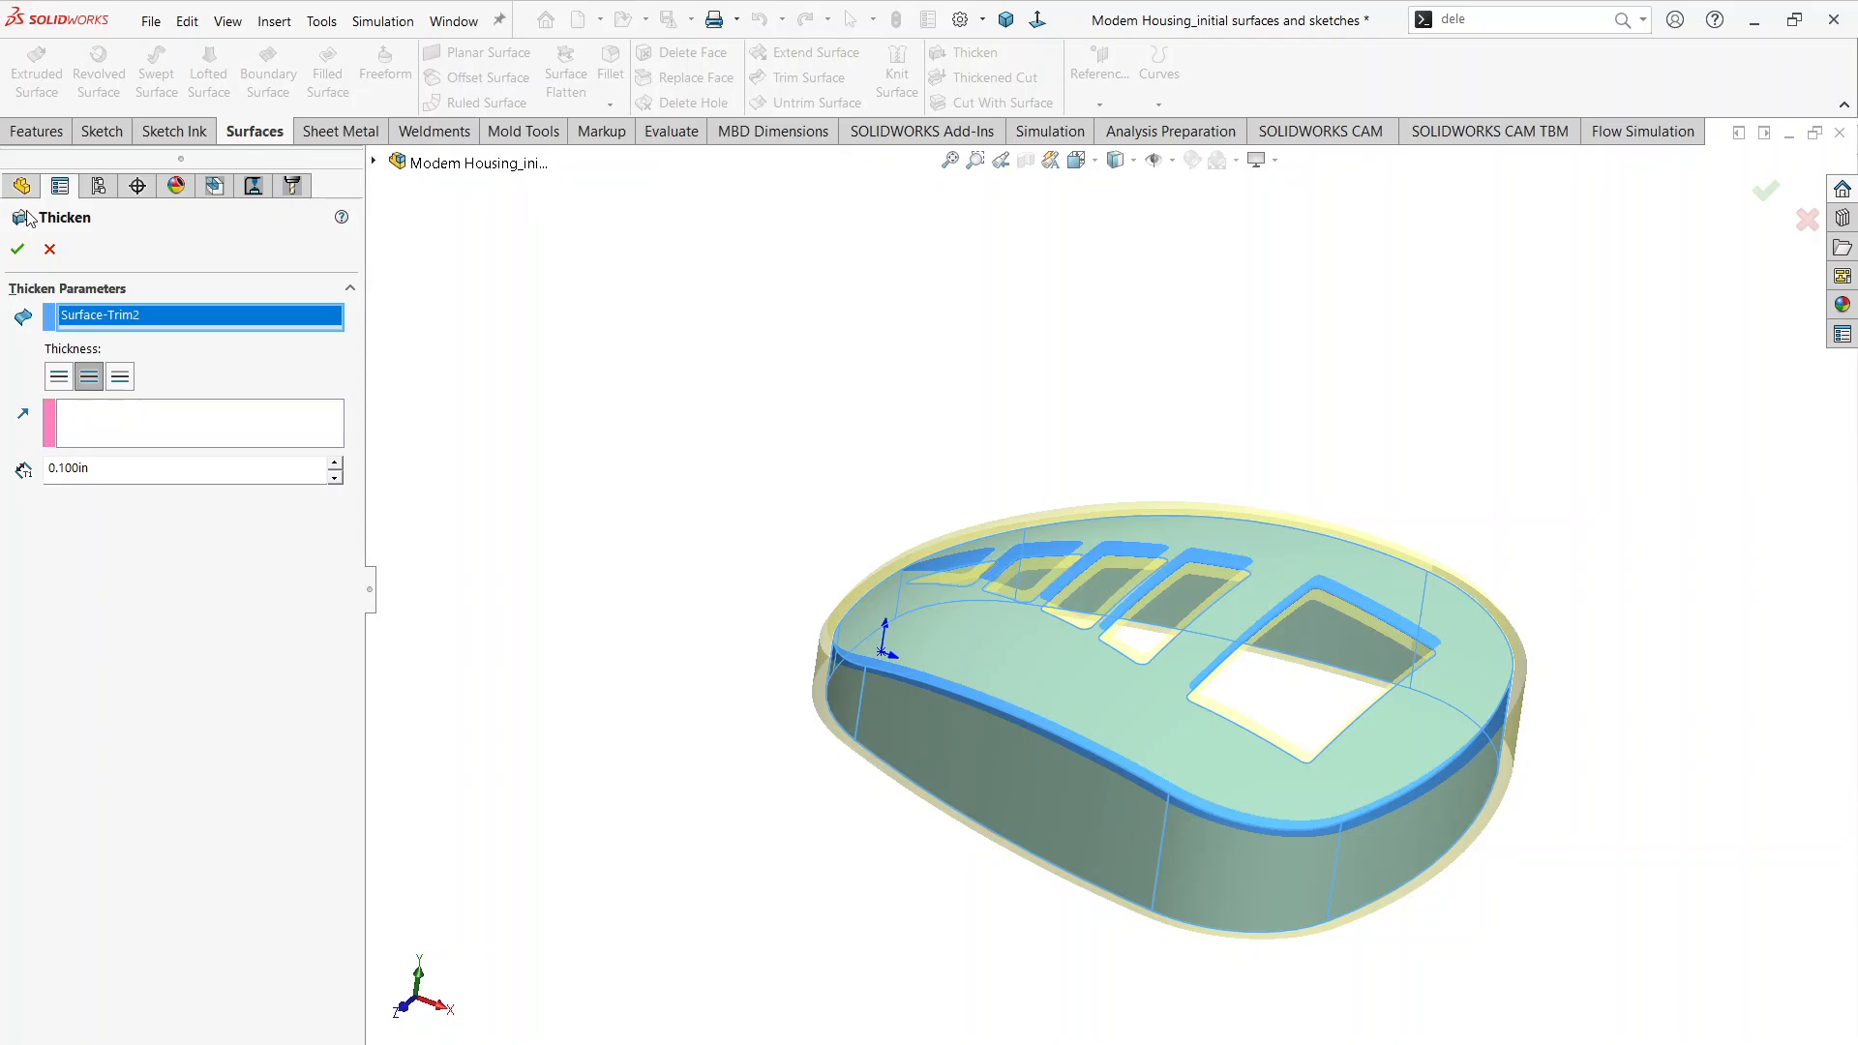
pyautogui.click(49, 250)
# Step: Fillet the outer edge between the housing's top surface and side walls with a 0.125 in radius and tangent propagation
pyautogui.scroll(-1, 1033, 793)
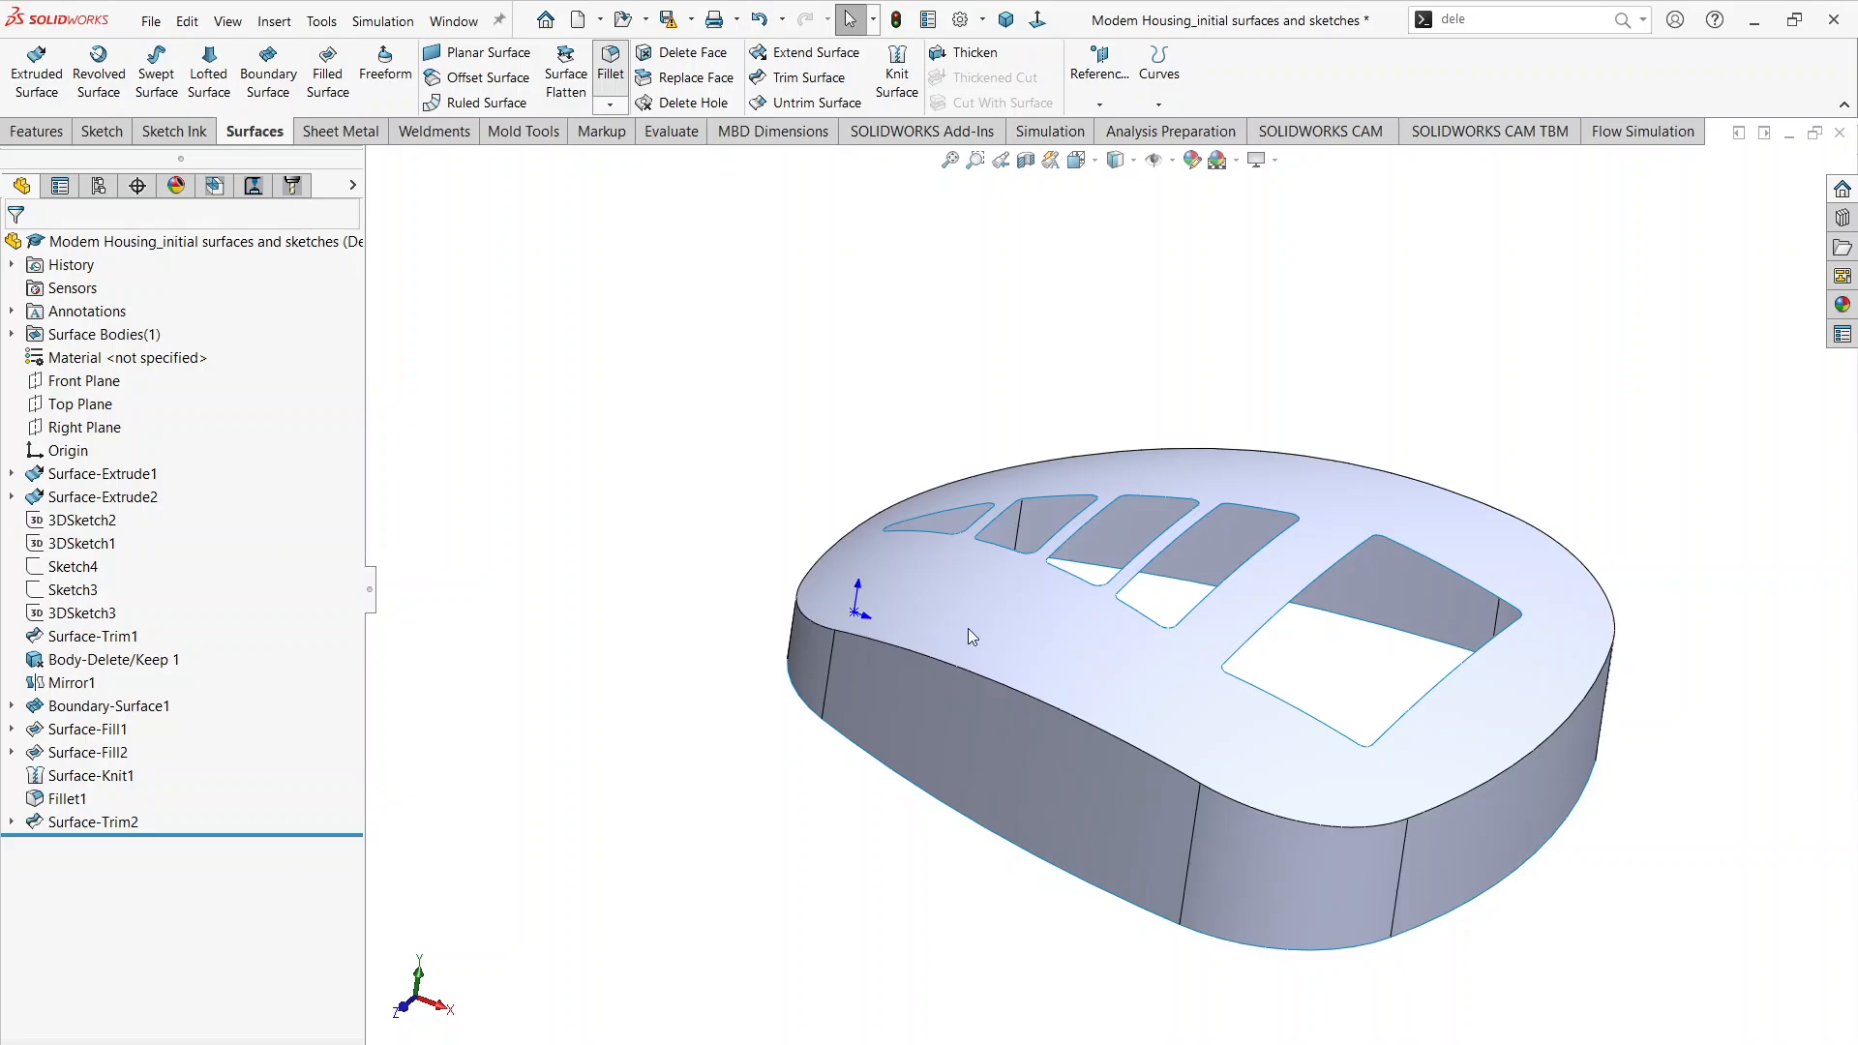
pyautogui.click(995, 678)
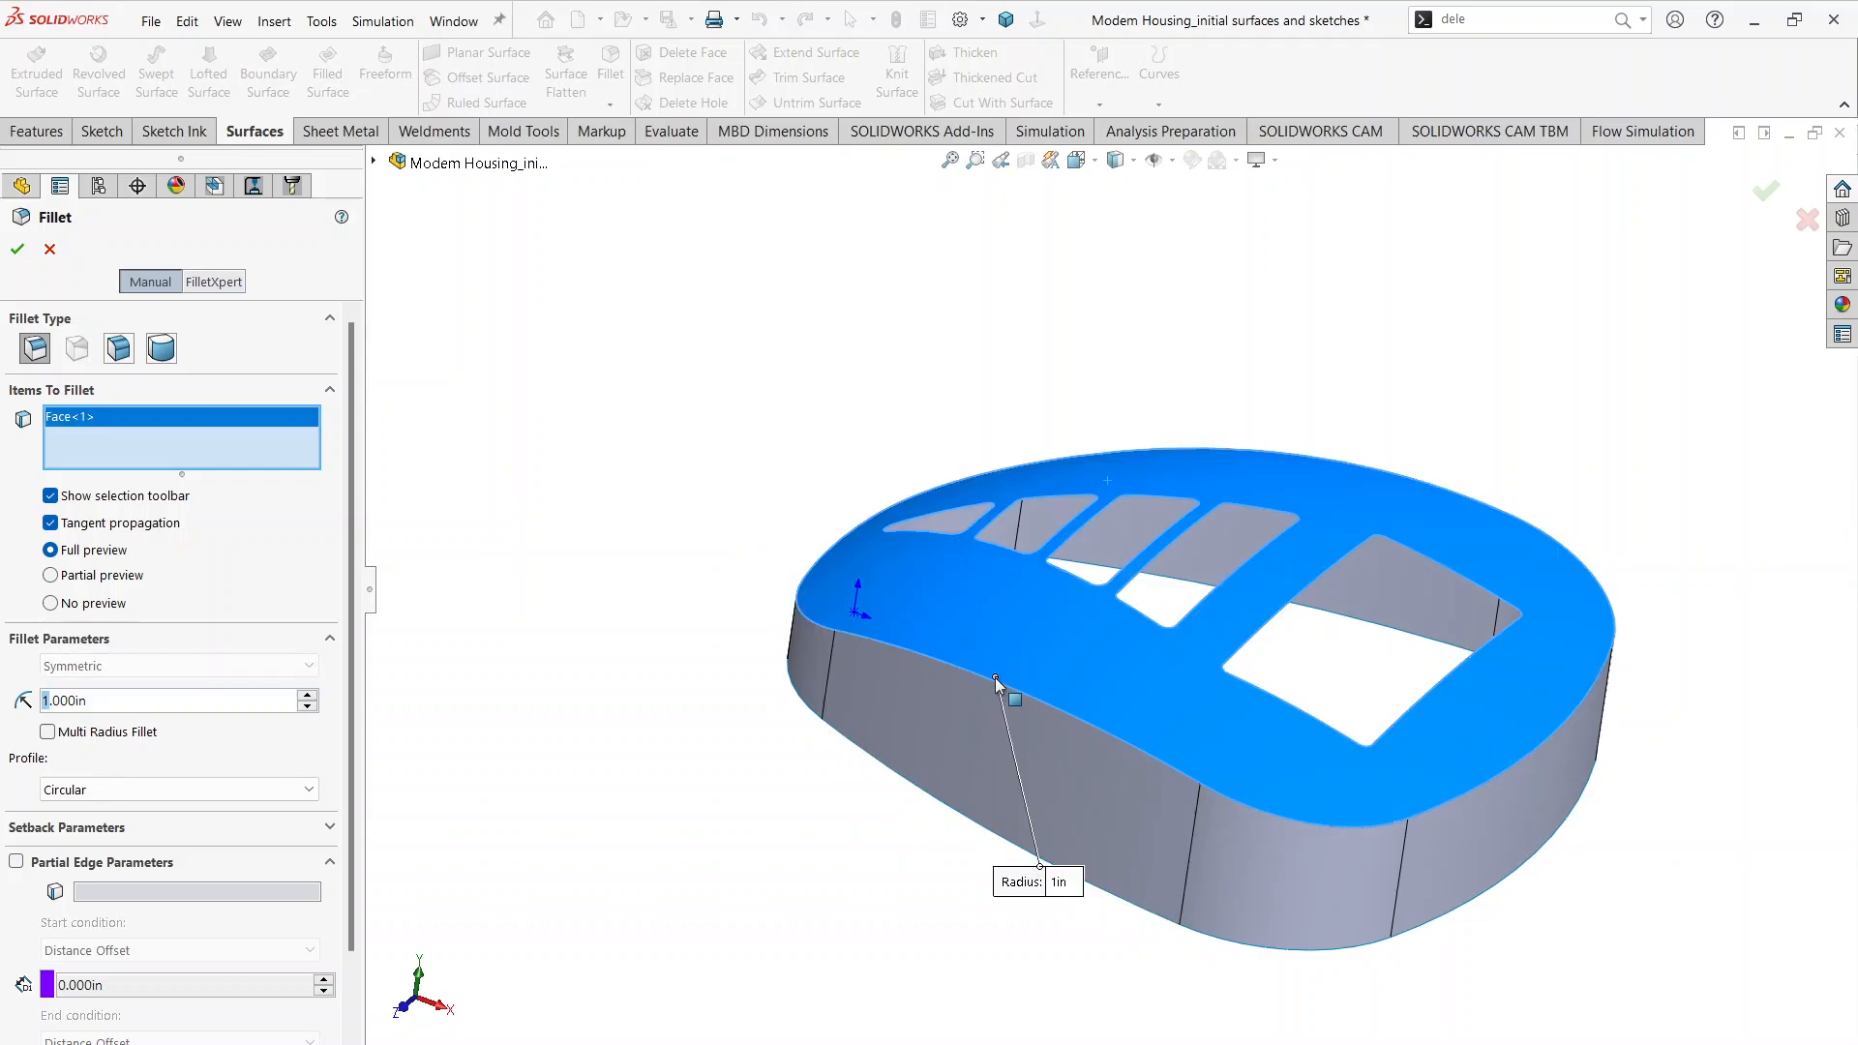
pyautogui.click(995, 679)
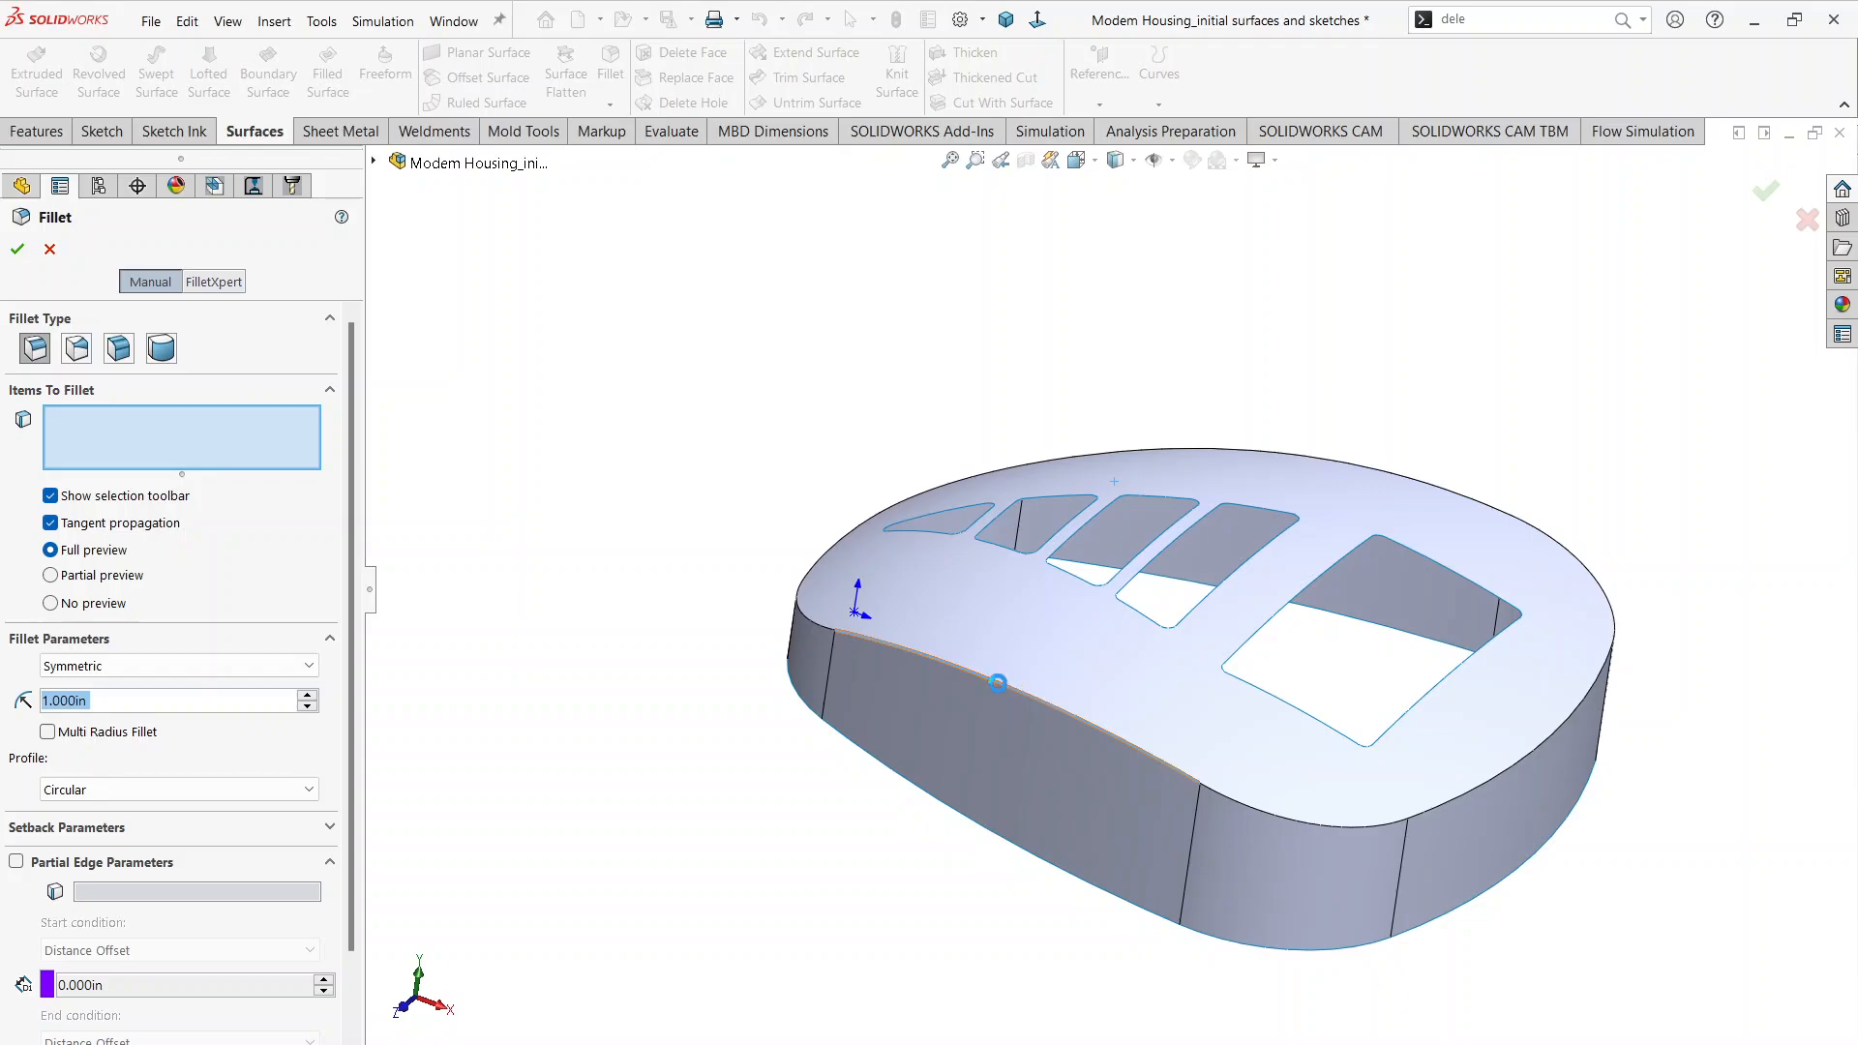
pyautogui.click(998, 683)
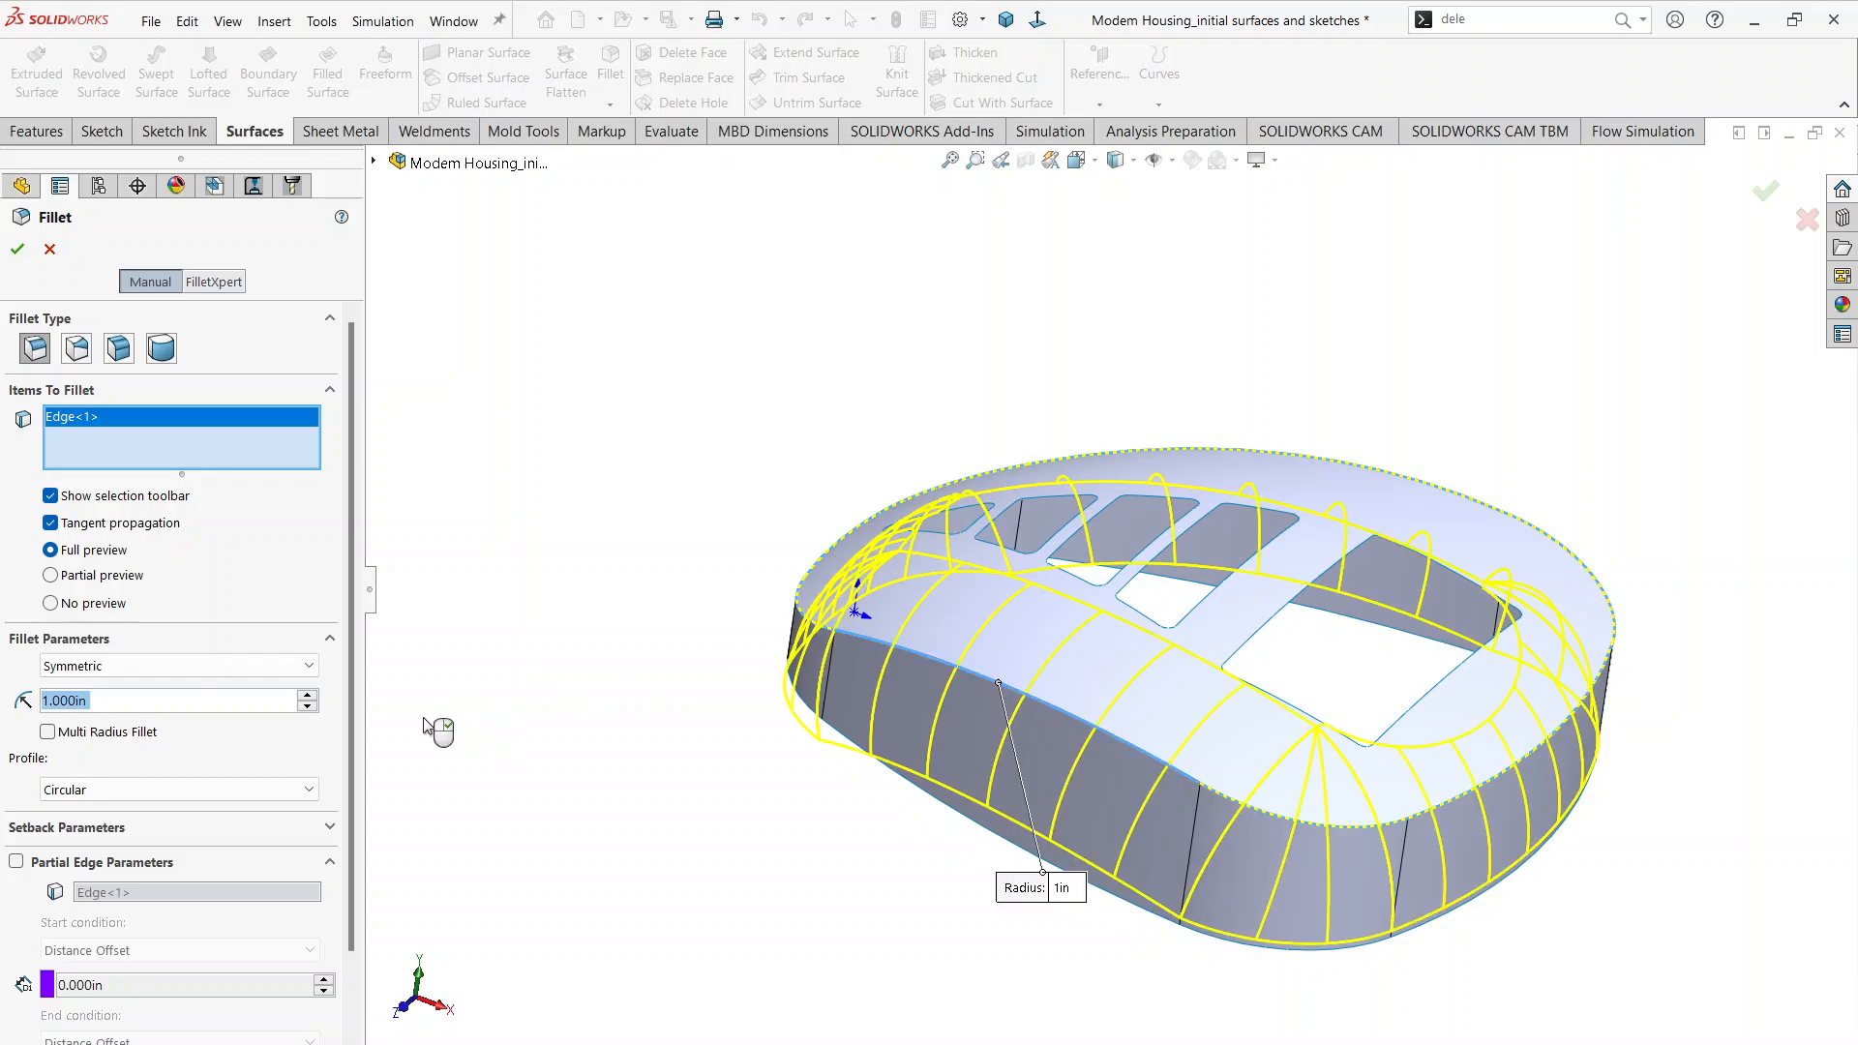
pyautogui.write('0.125')
pyautogui.press('Return')
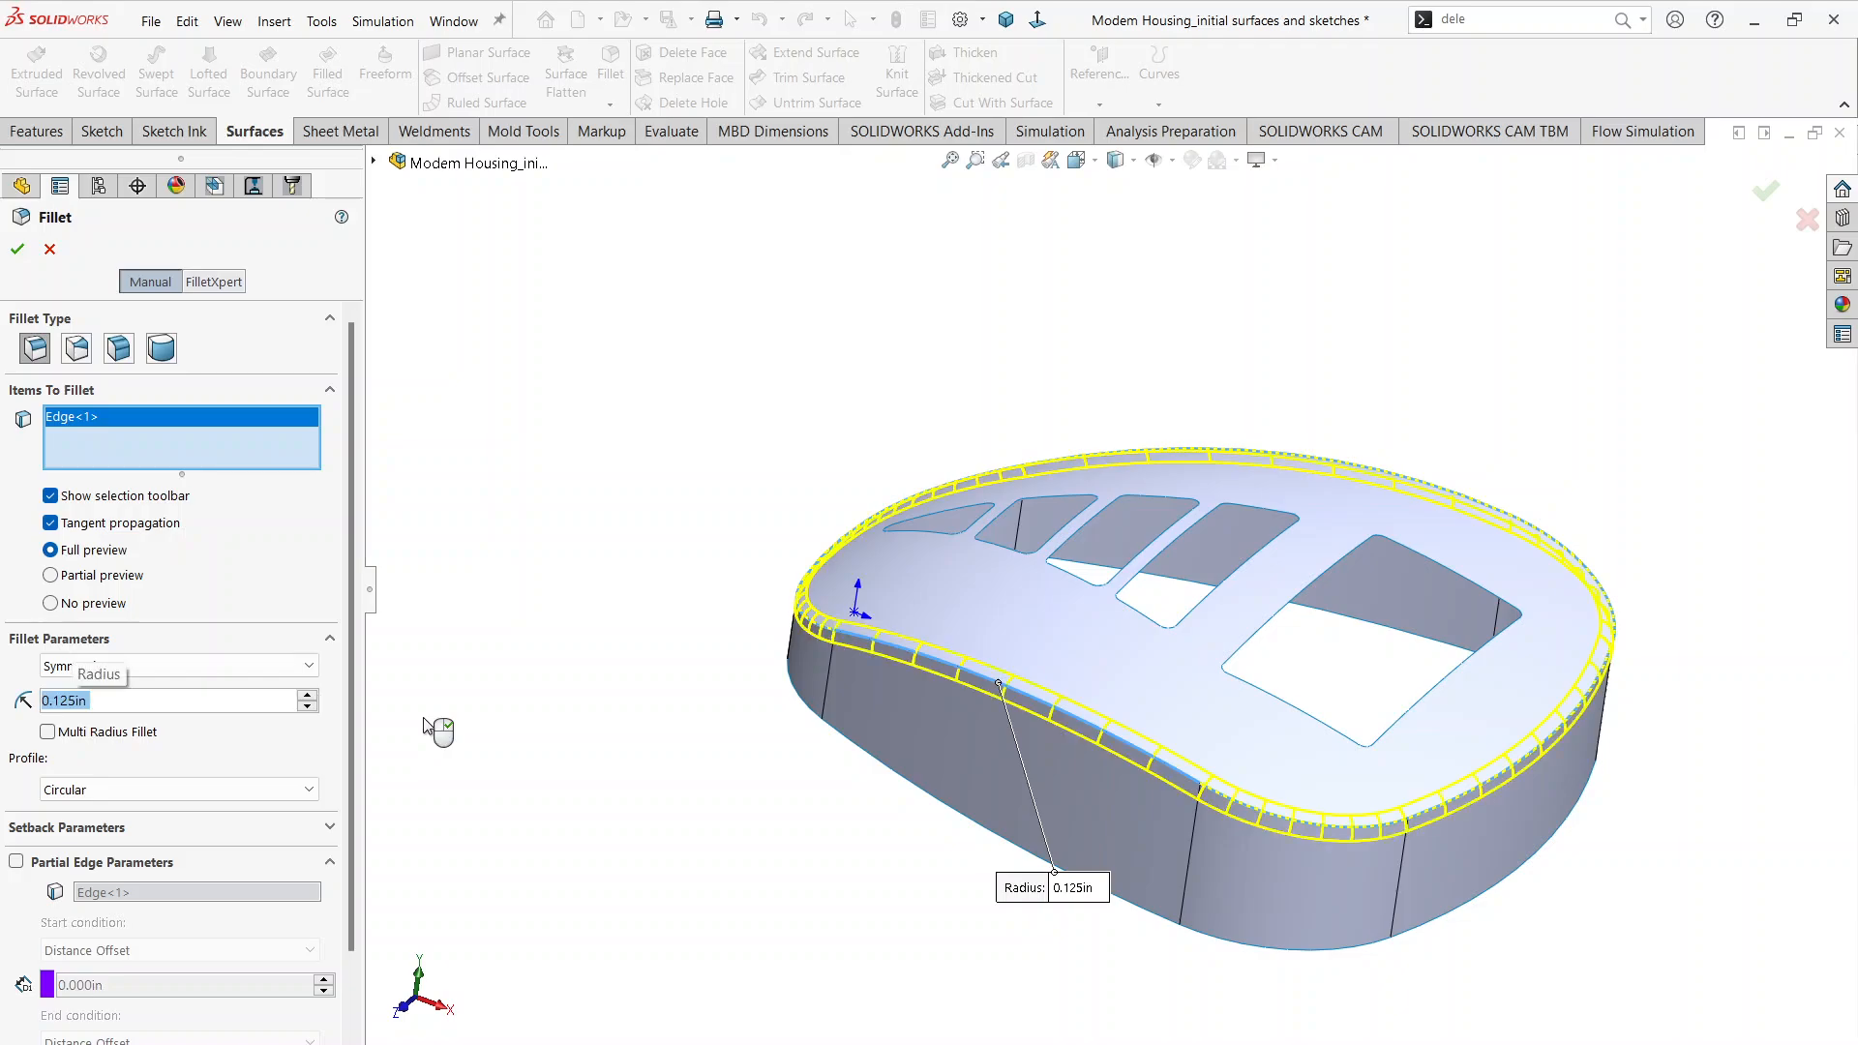
pyautogui.click(16, 248)
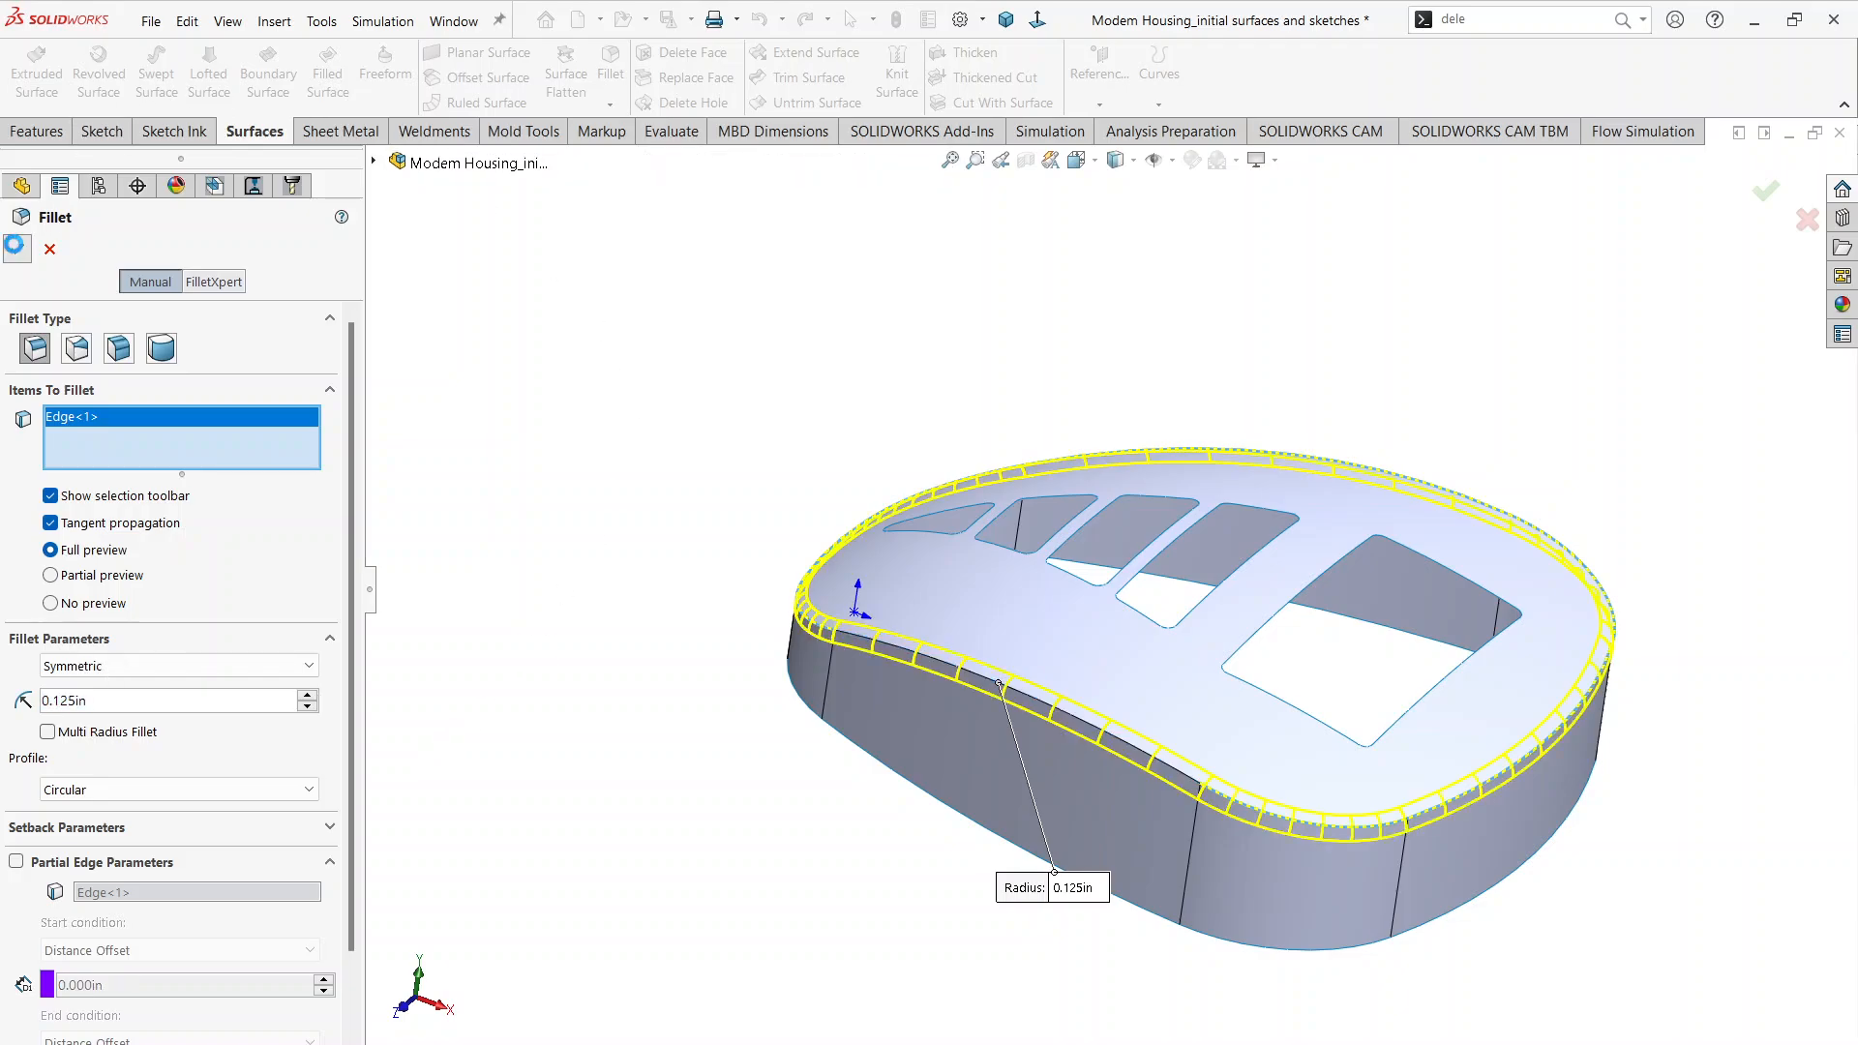
pyautogui.click(712, 297)
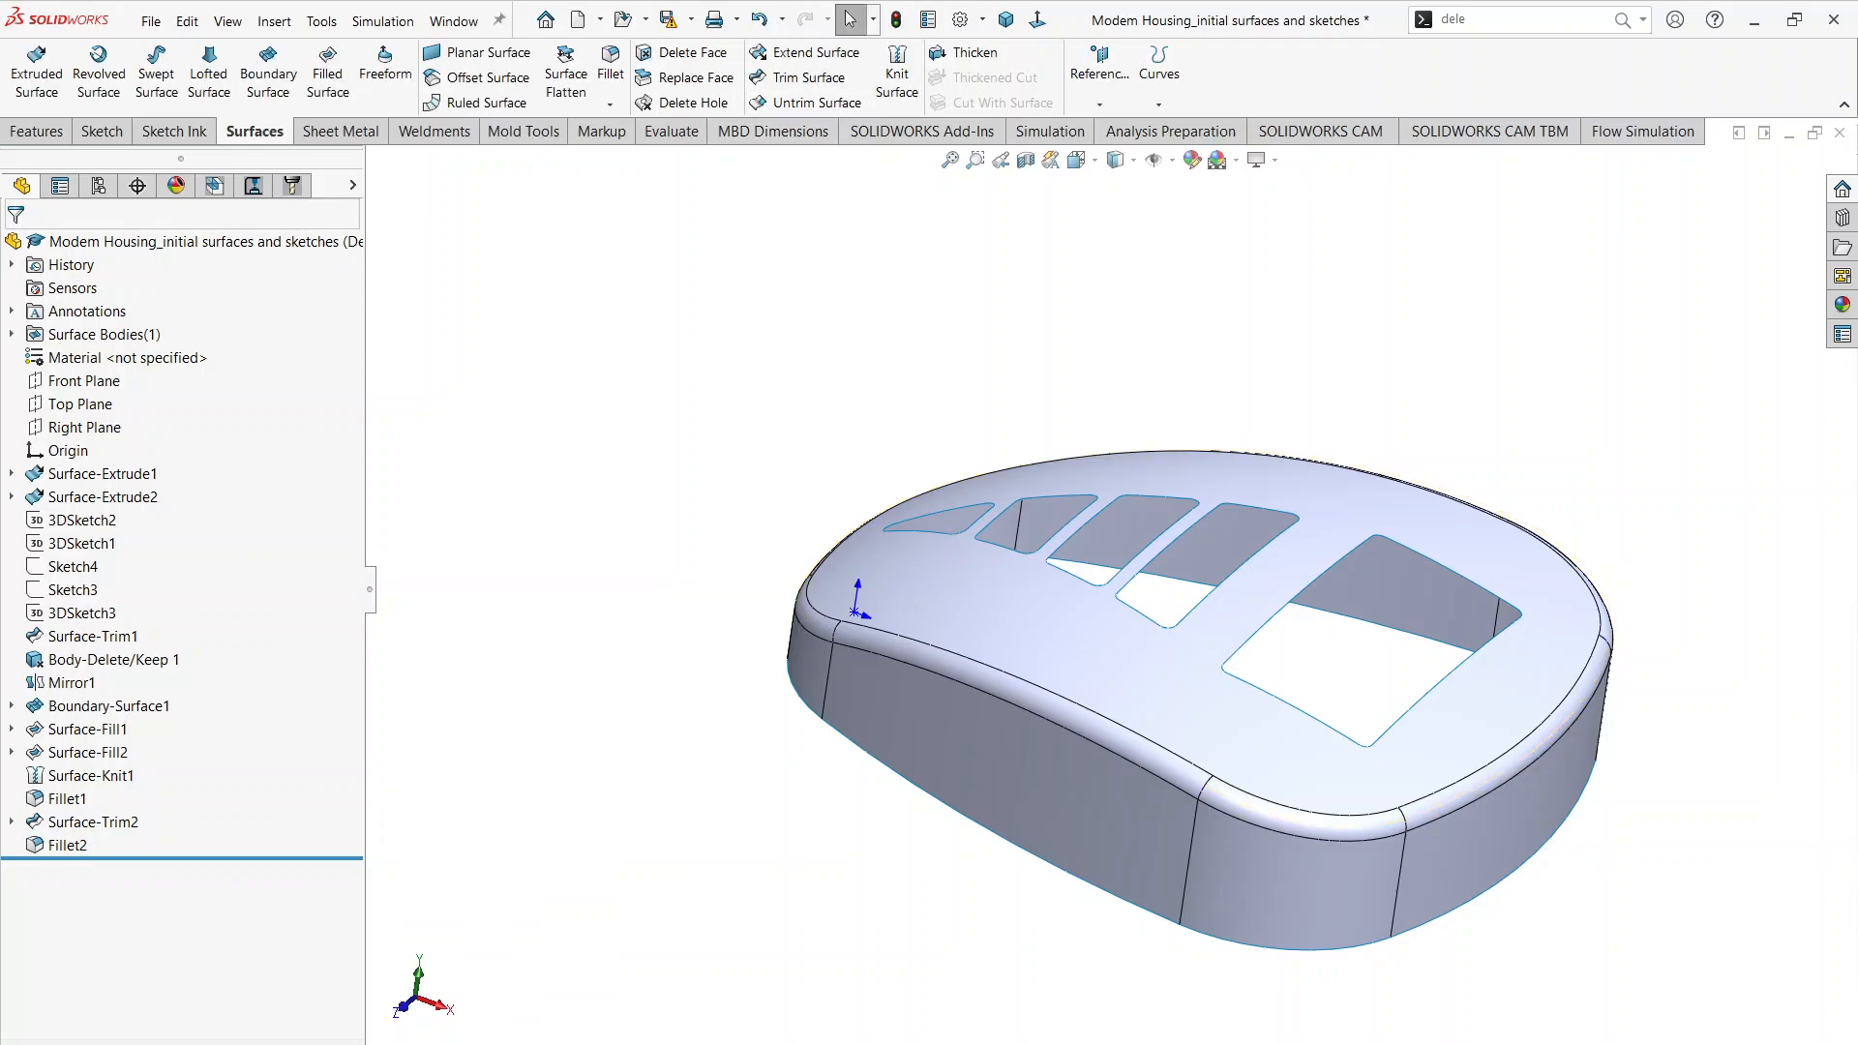
# Step: Review the cover and lid details and section A-A in Modem Housing.pdf, and return to the SOLIDWORKS model
pyautogui.hotkey('alt', 'Tab')
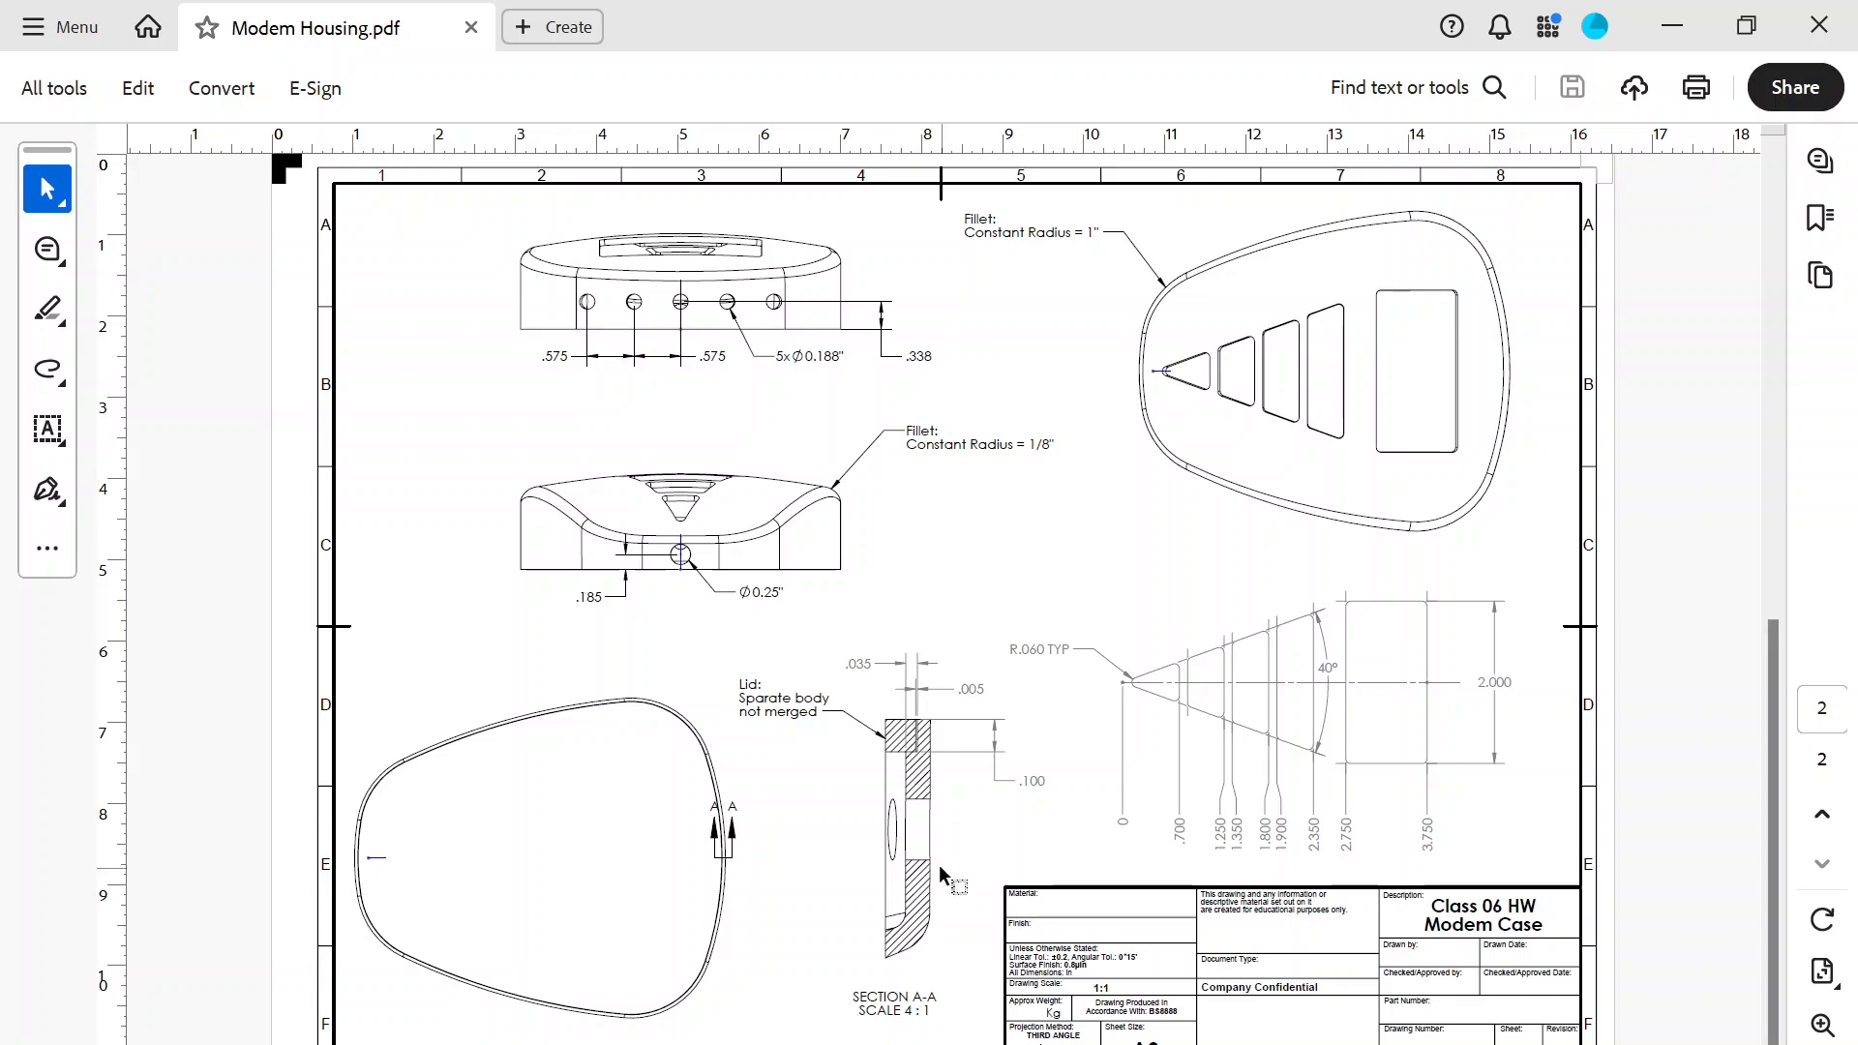
pyautogui.scroll(3, 939, 863)
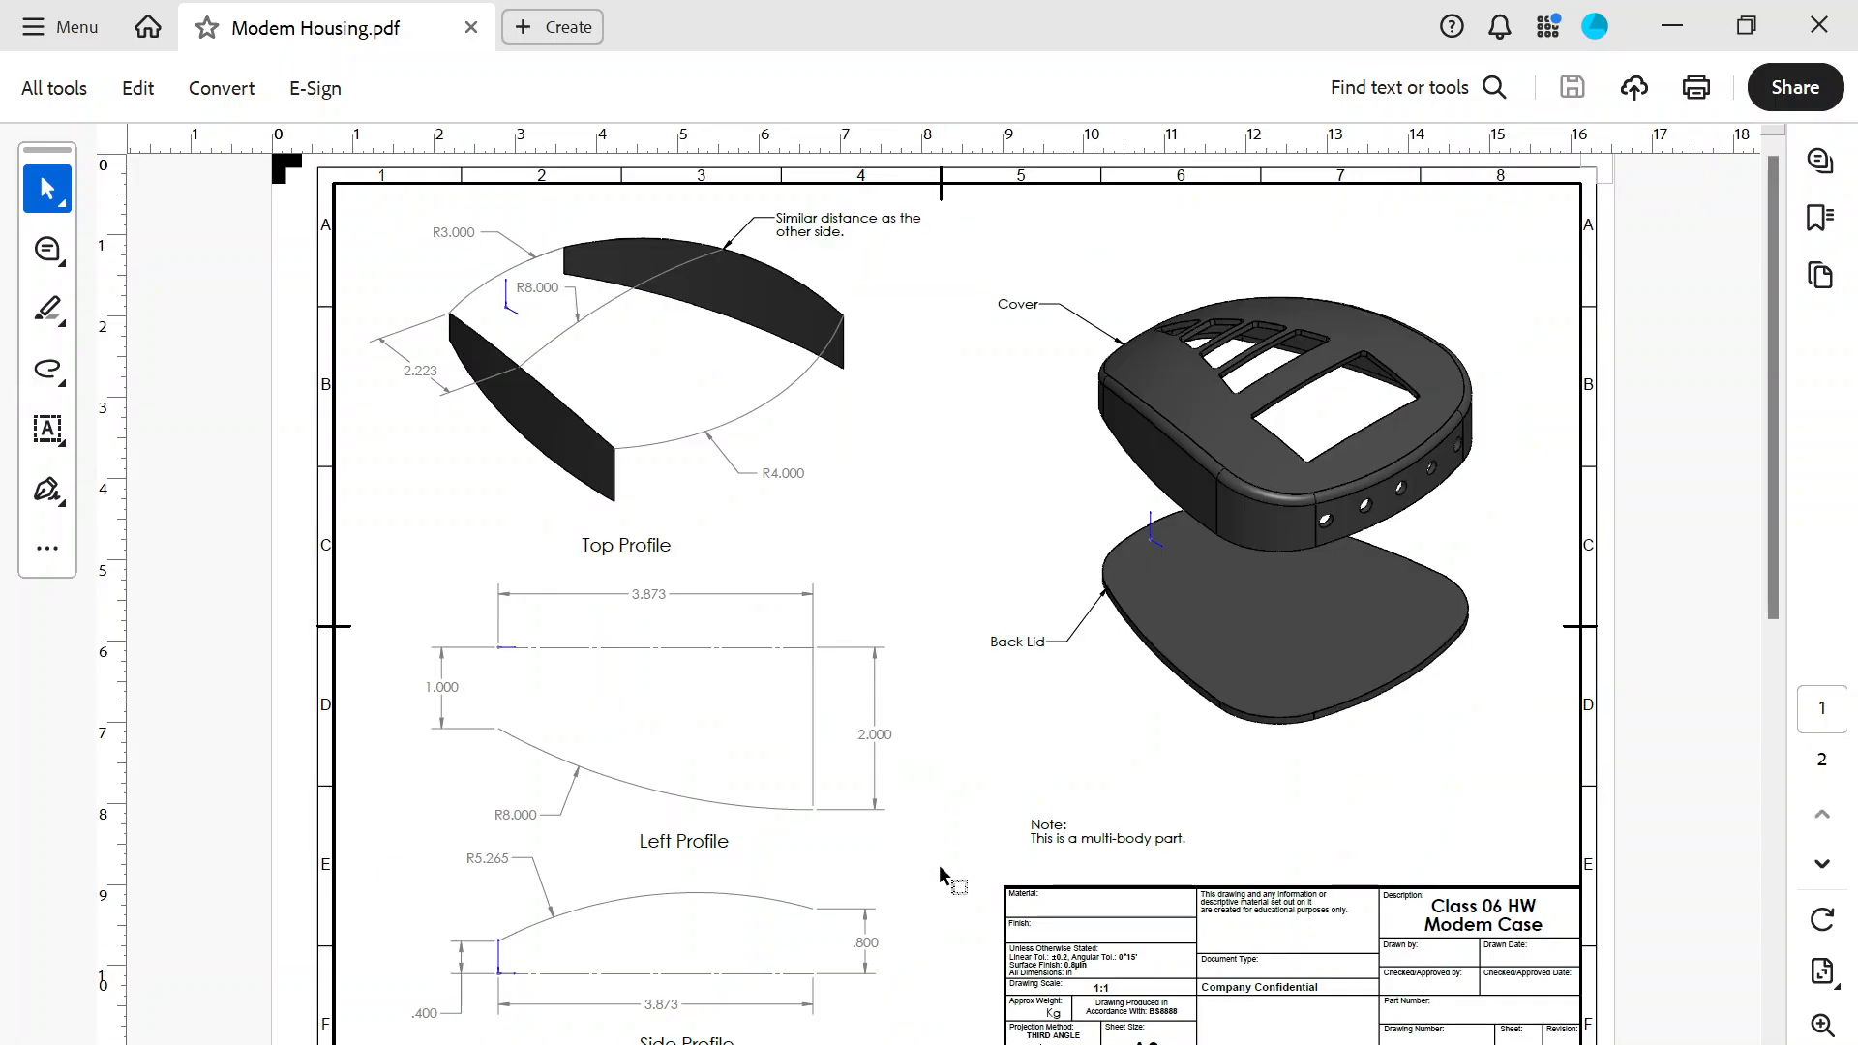
pyautogui.scroll(-3, 938, 863)
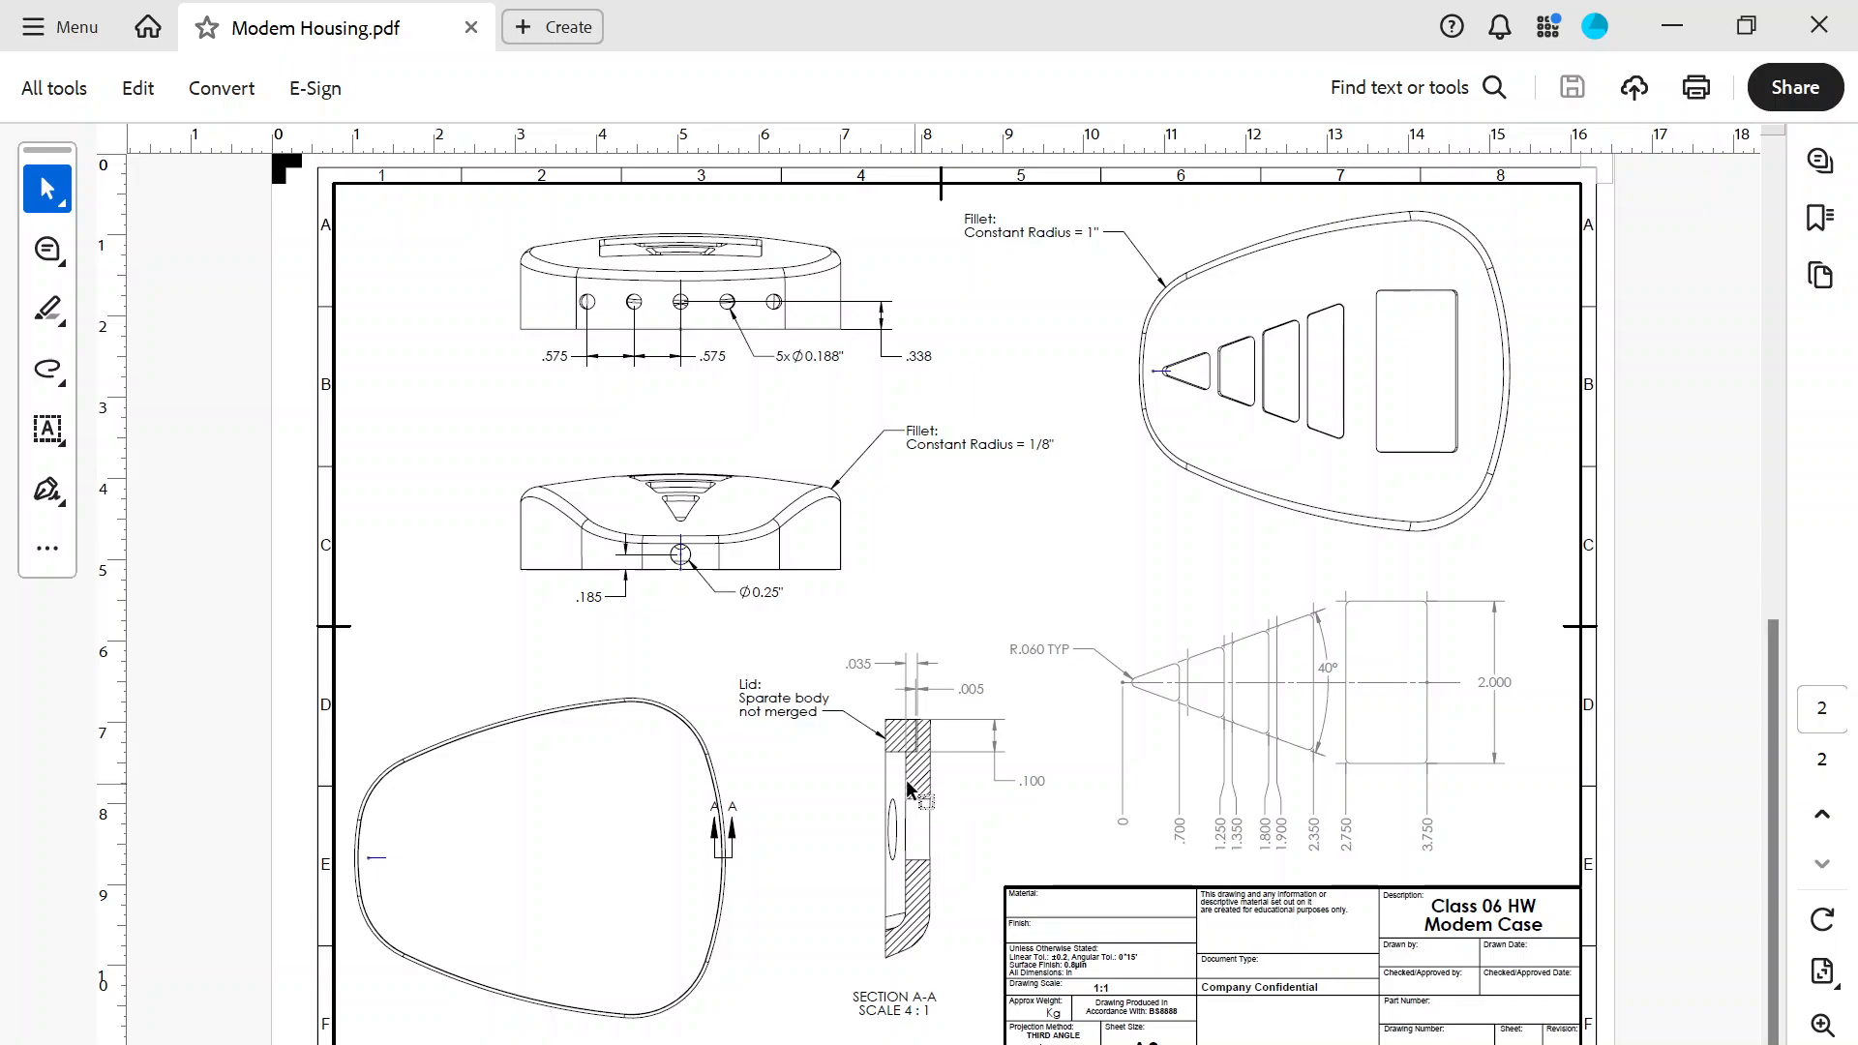
pyautogui.hotkey('alt', 'Tab')
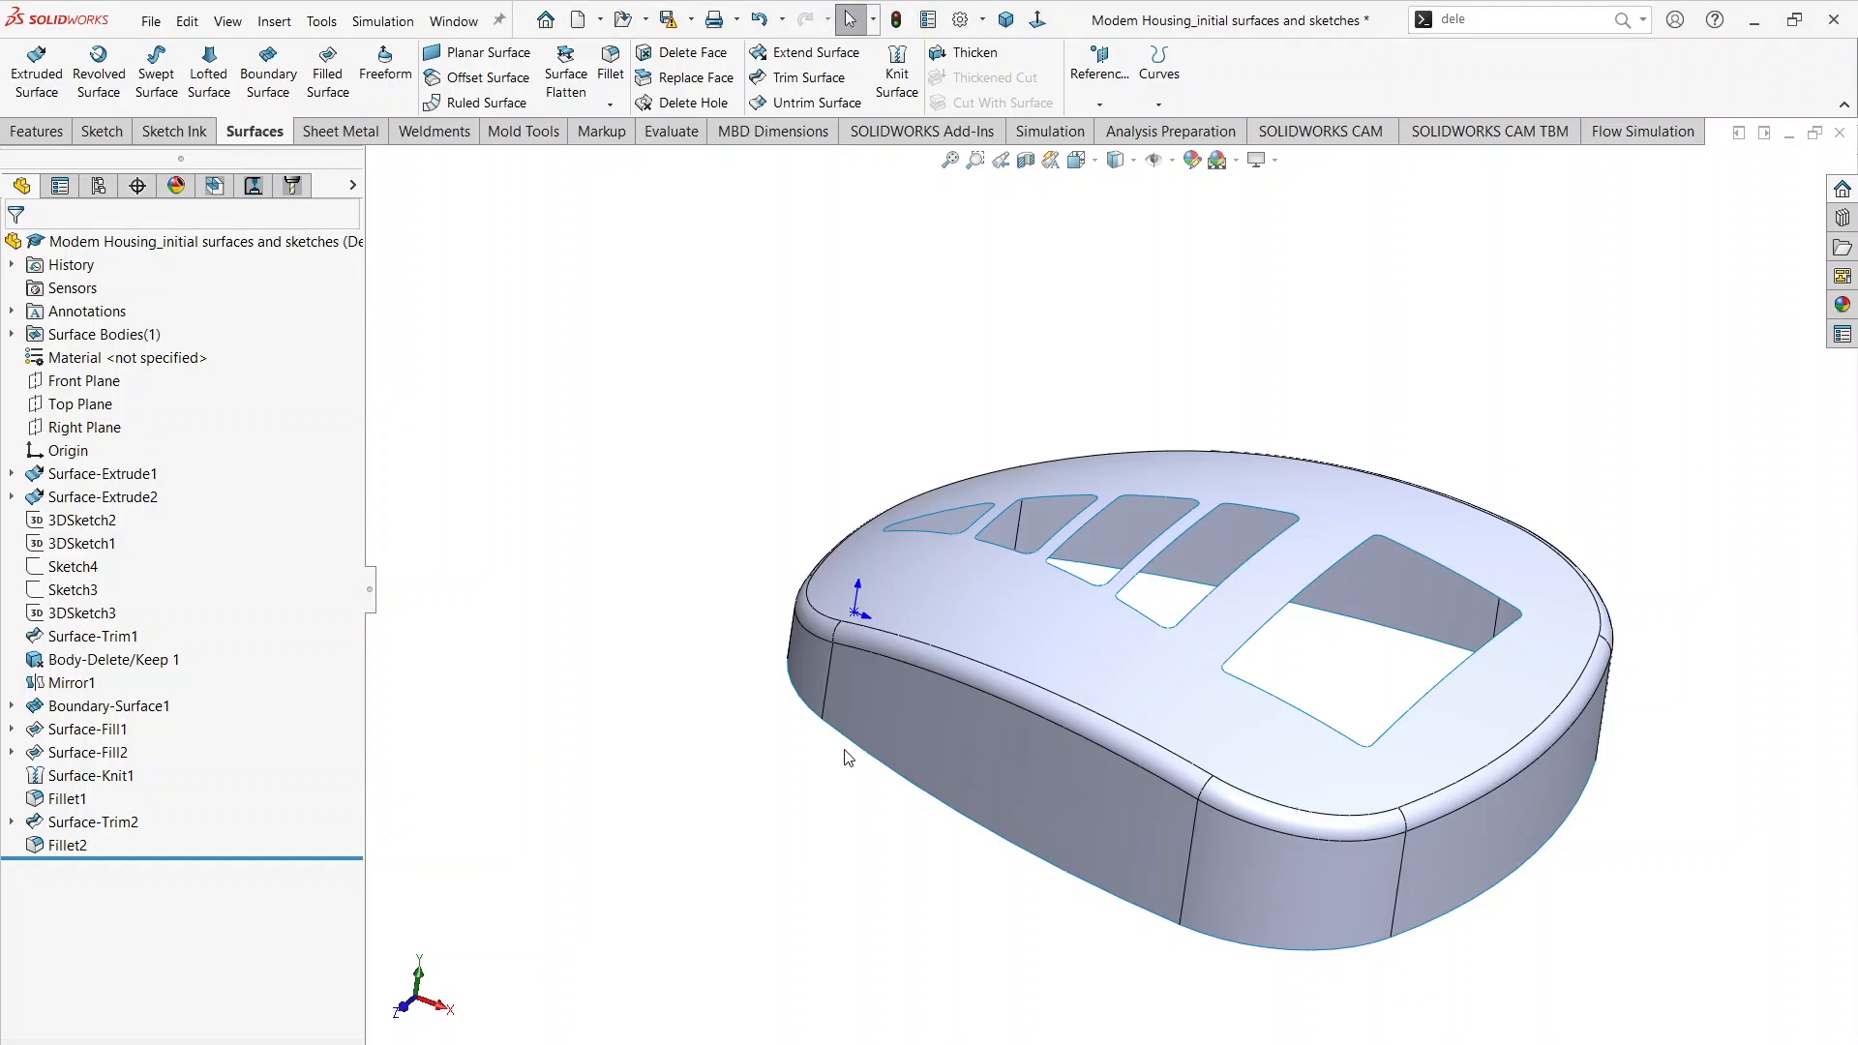
# Step: Thicken the filleted, trimmed surface body by 0.050 in on both sides to make the housing a solid shell
pyautogui.click(971, 55)
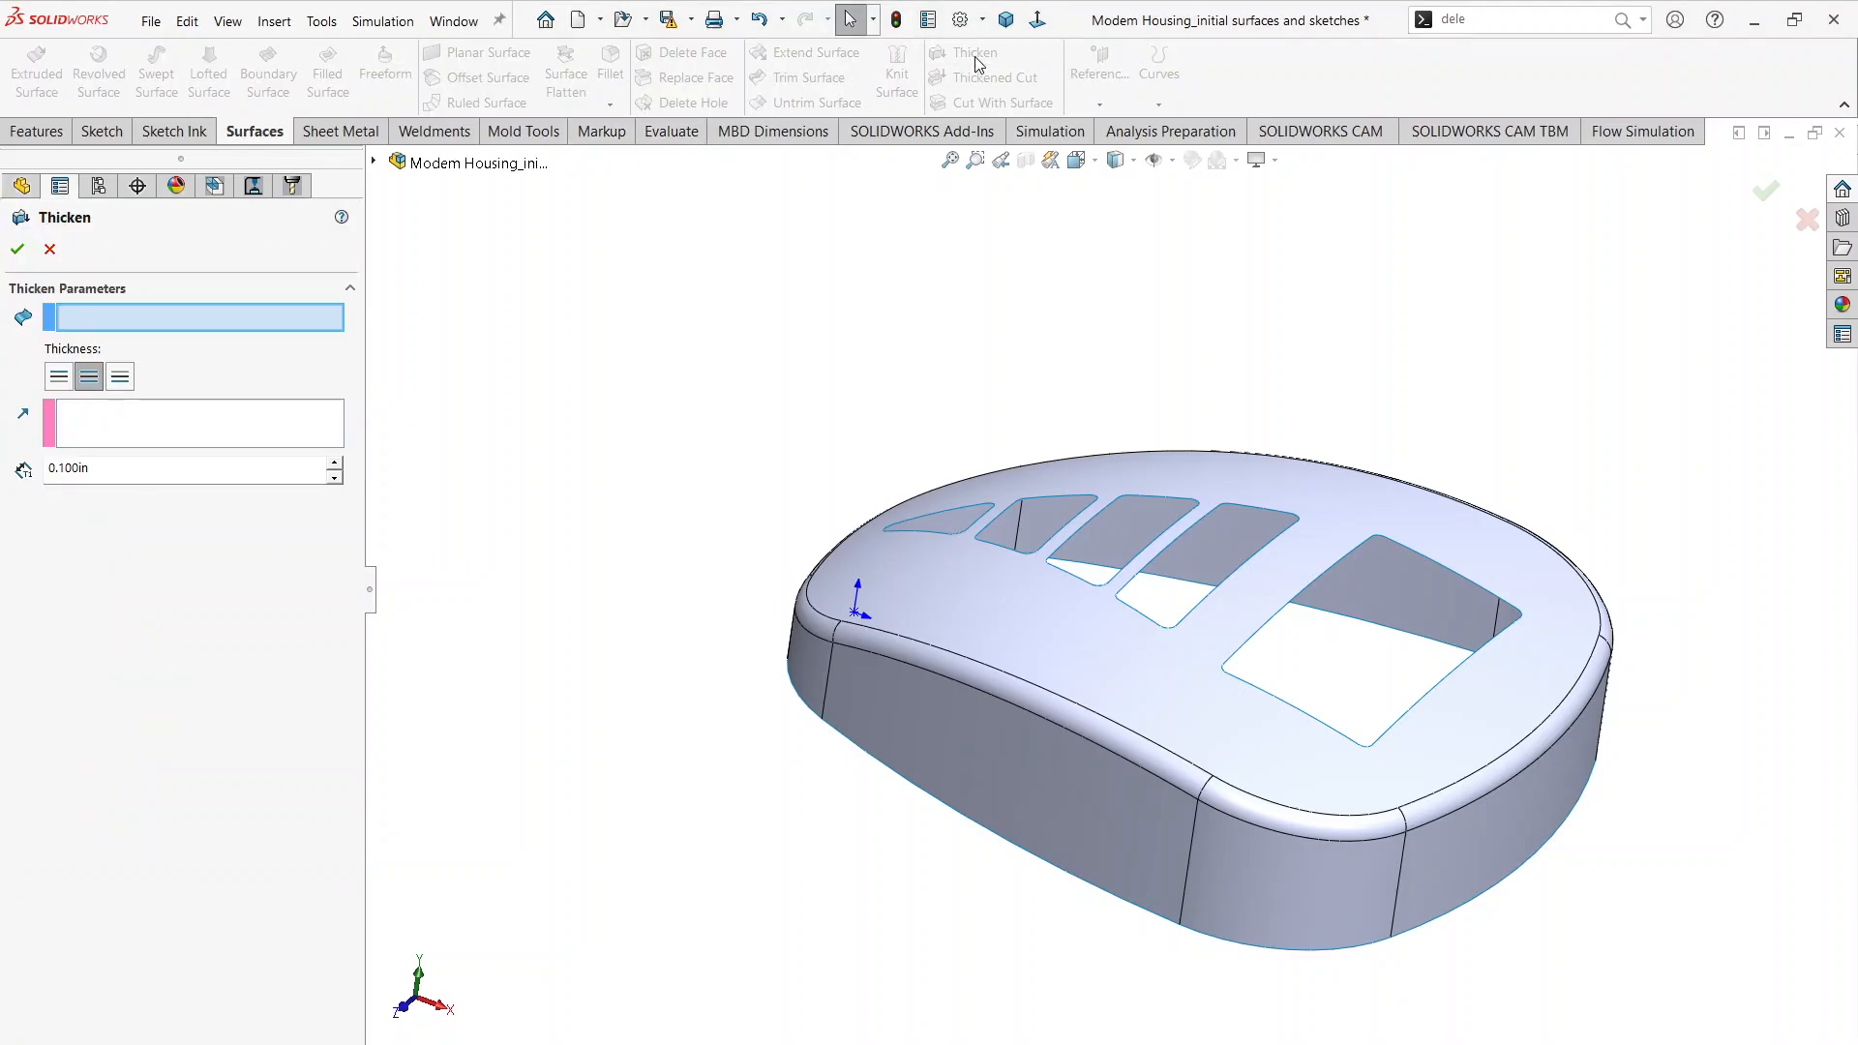
pyautogui.click(890, 701)
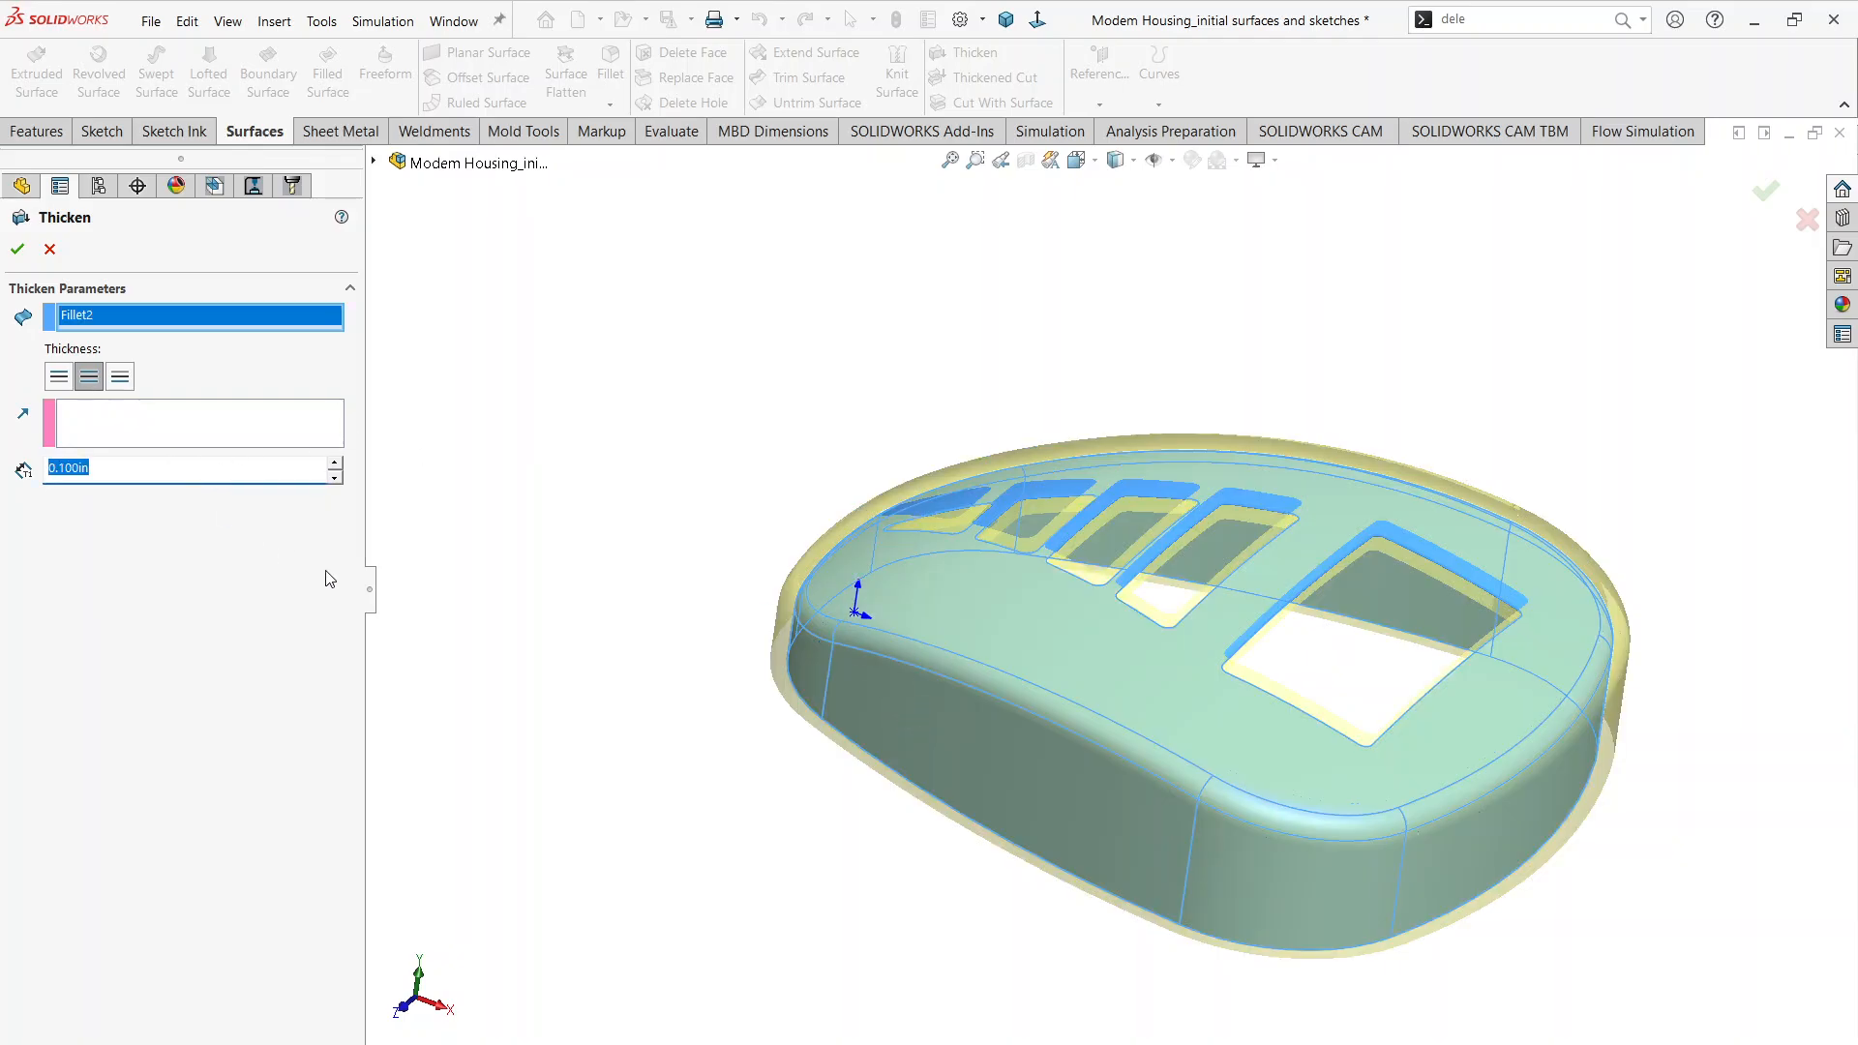
pyautogui.moveTo(588, 595); pyautogui.dragTo(1188, 329, button='middle')
pyautogui.scroll(-5, 1484, 397)
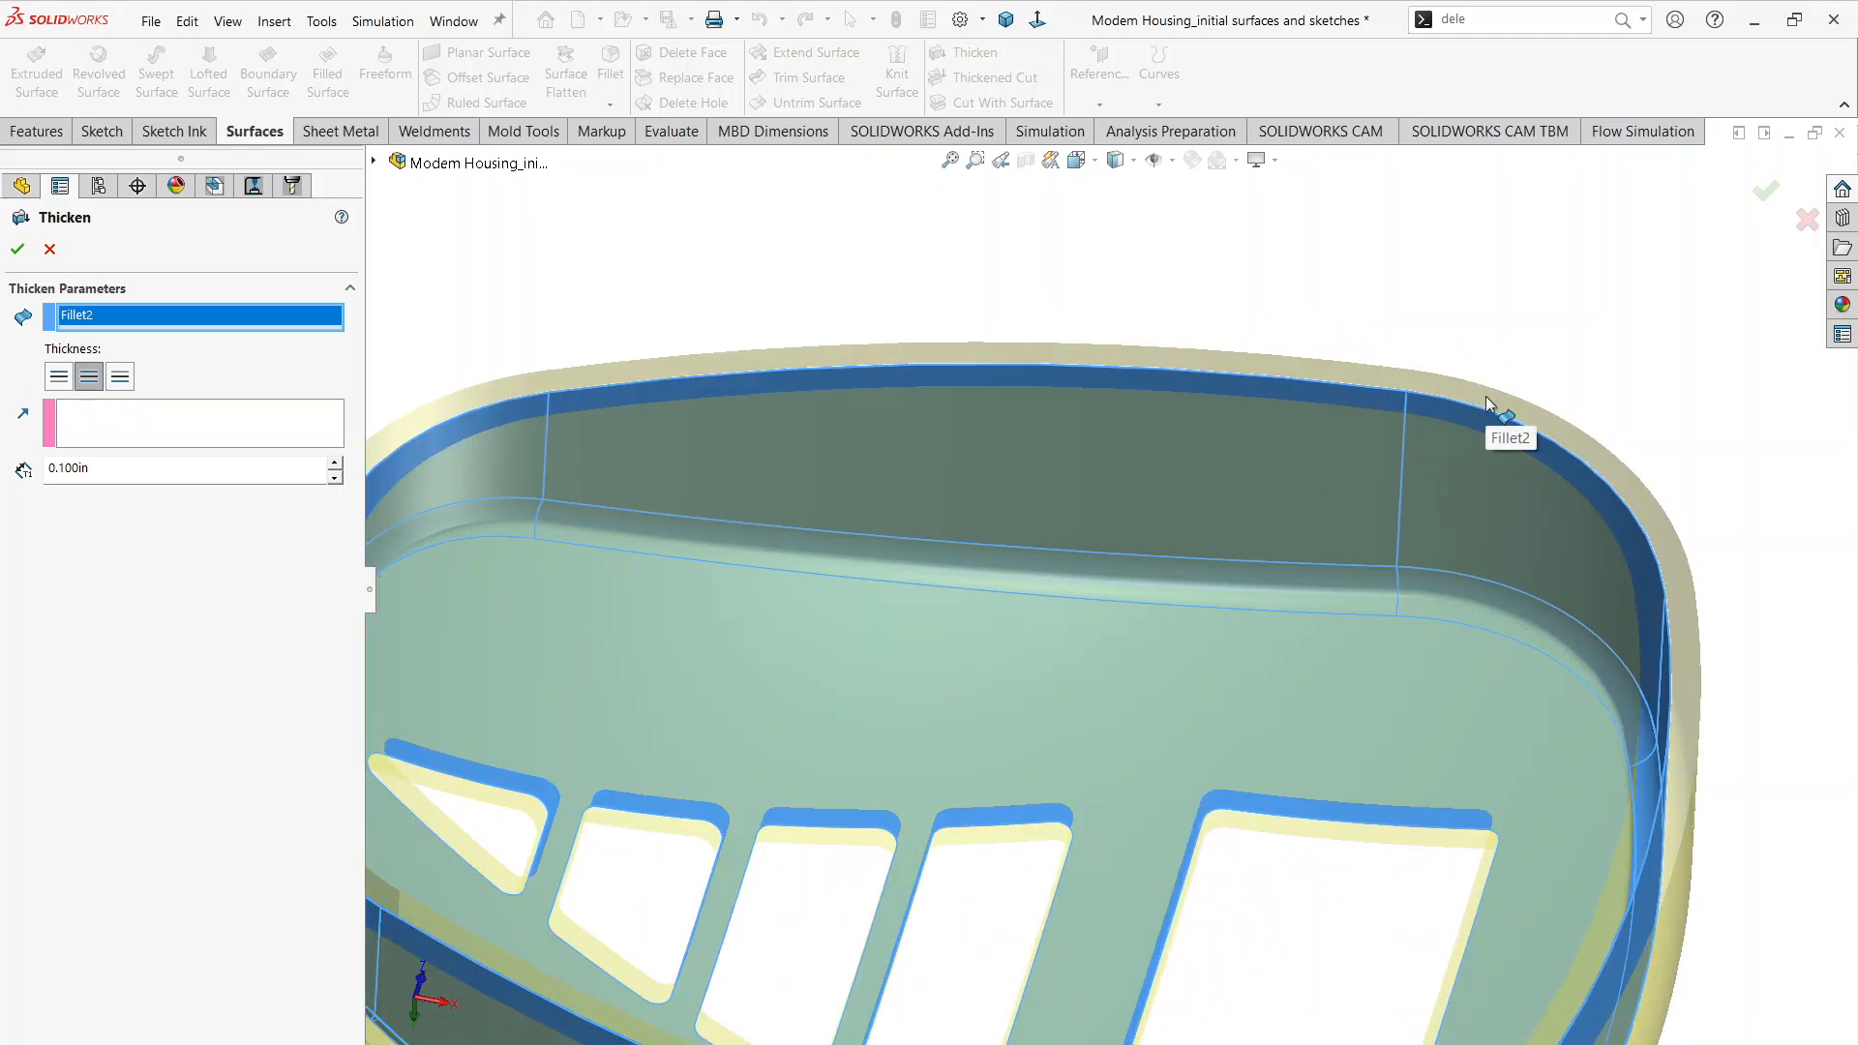
pyautogui.scroll(5, 1484, 396)
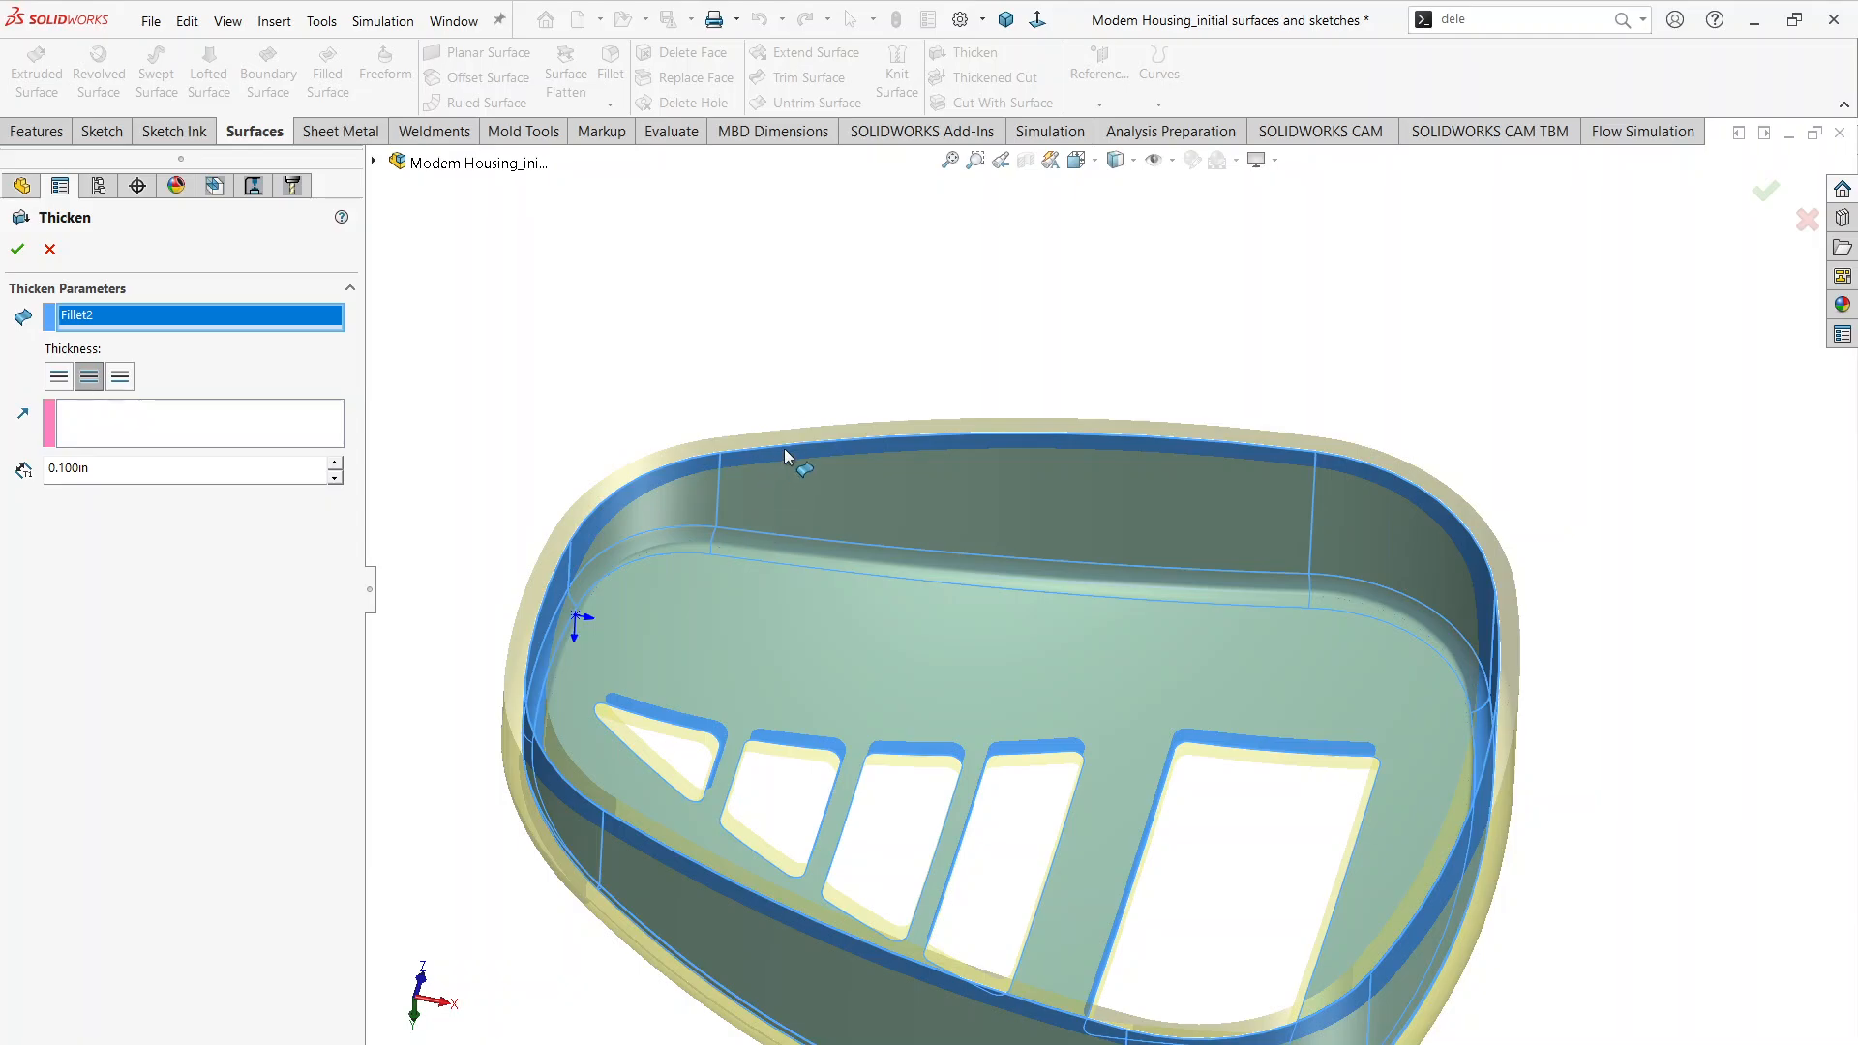
pyautogui.click(117, 471)
pyautogui.write('/2')
pyautogui.press('Return')
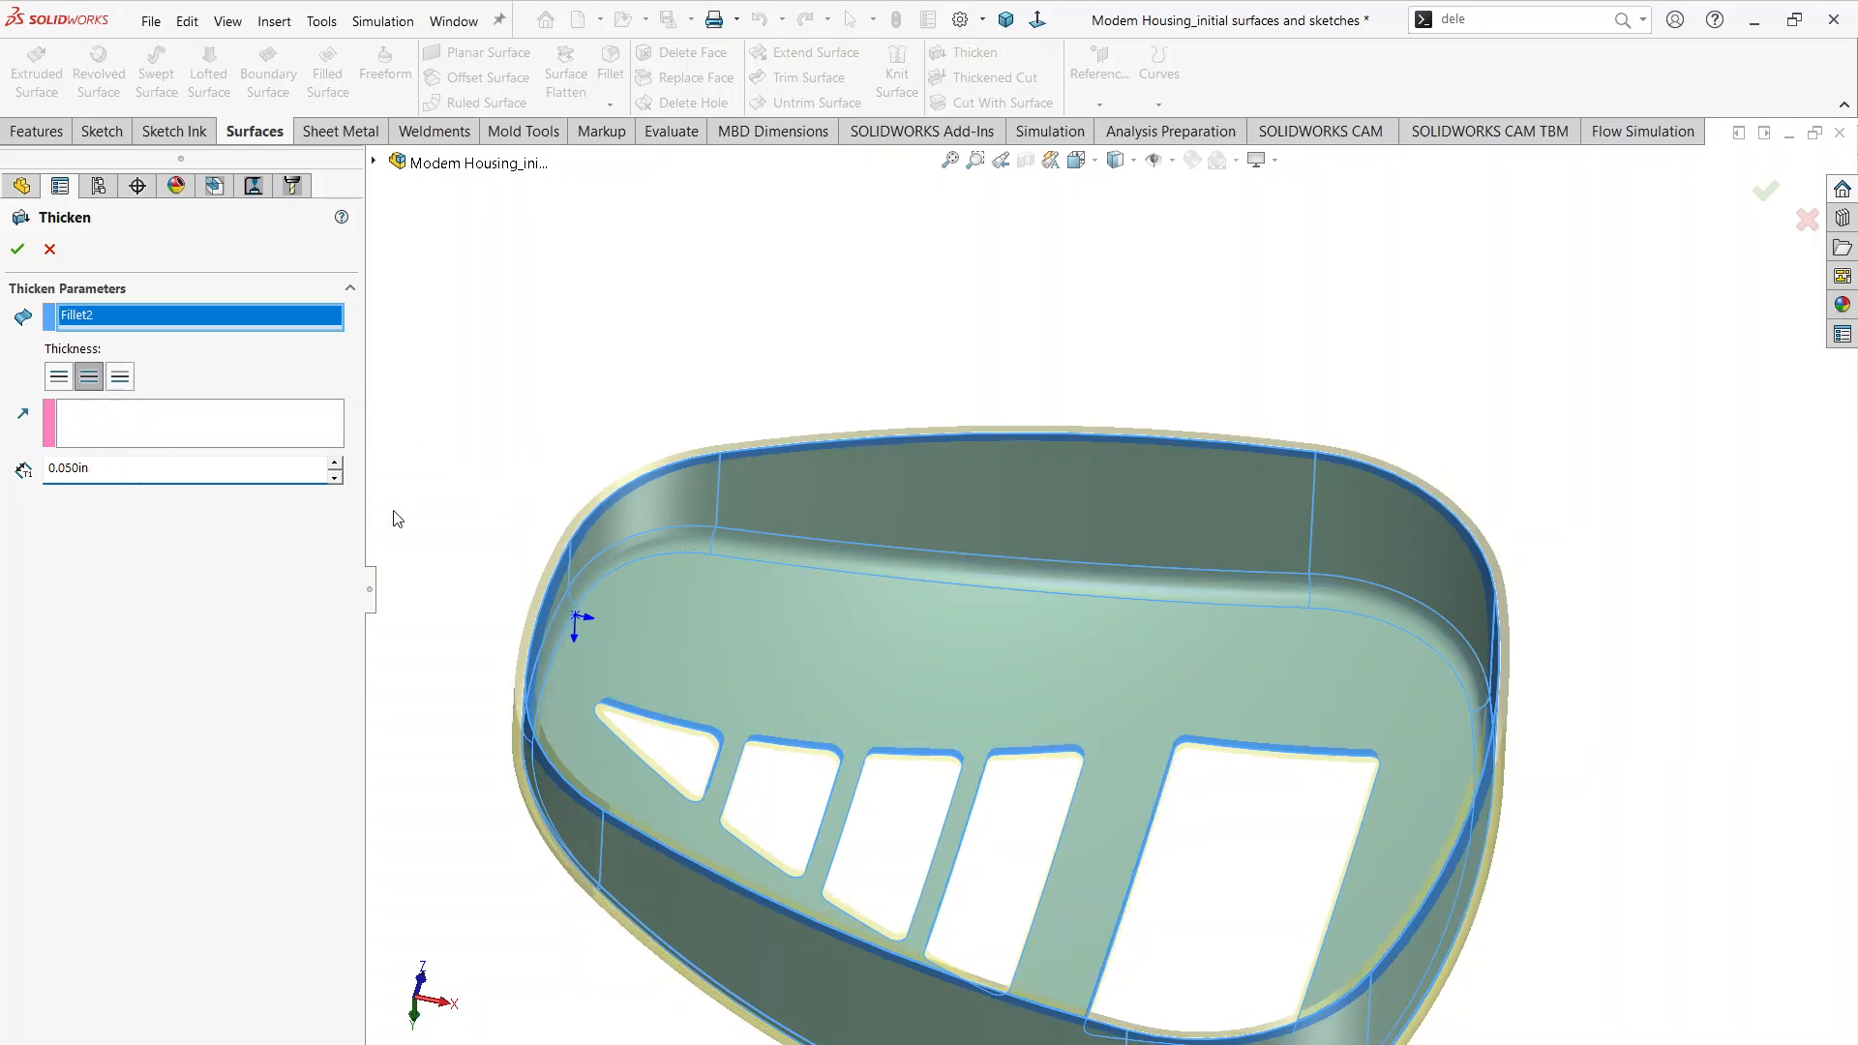
pyautogui.click(17, 249)
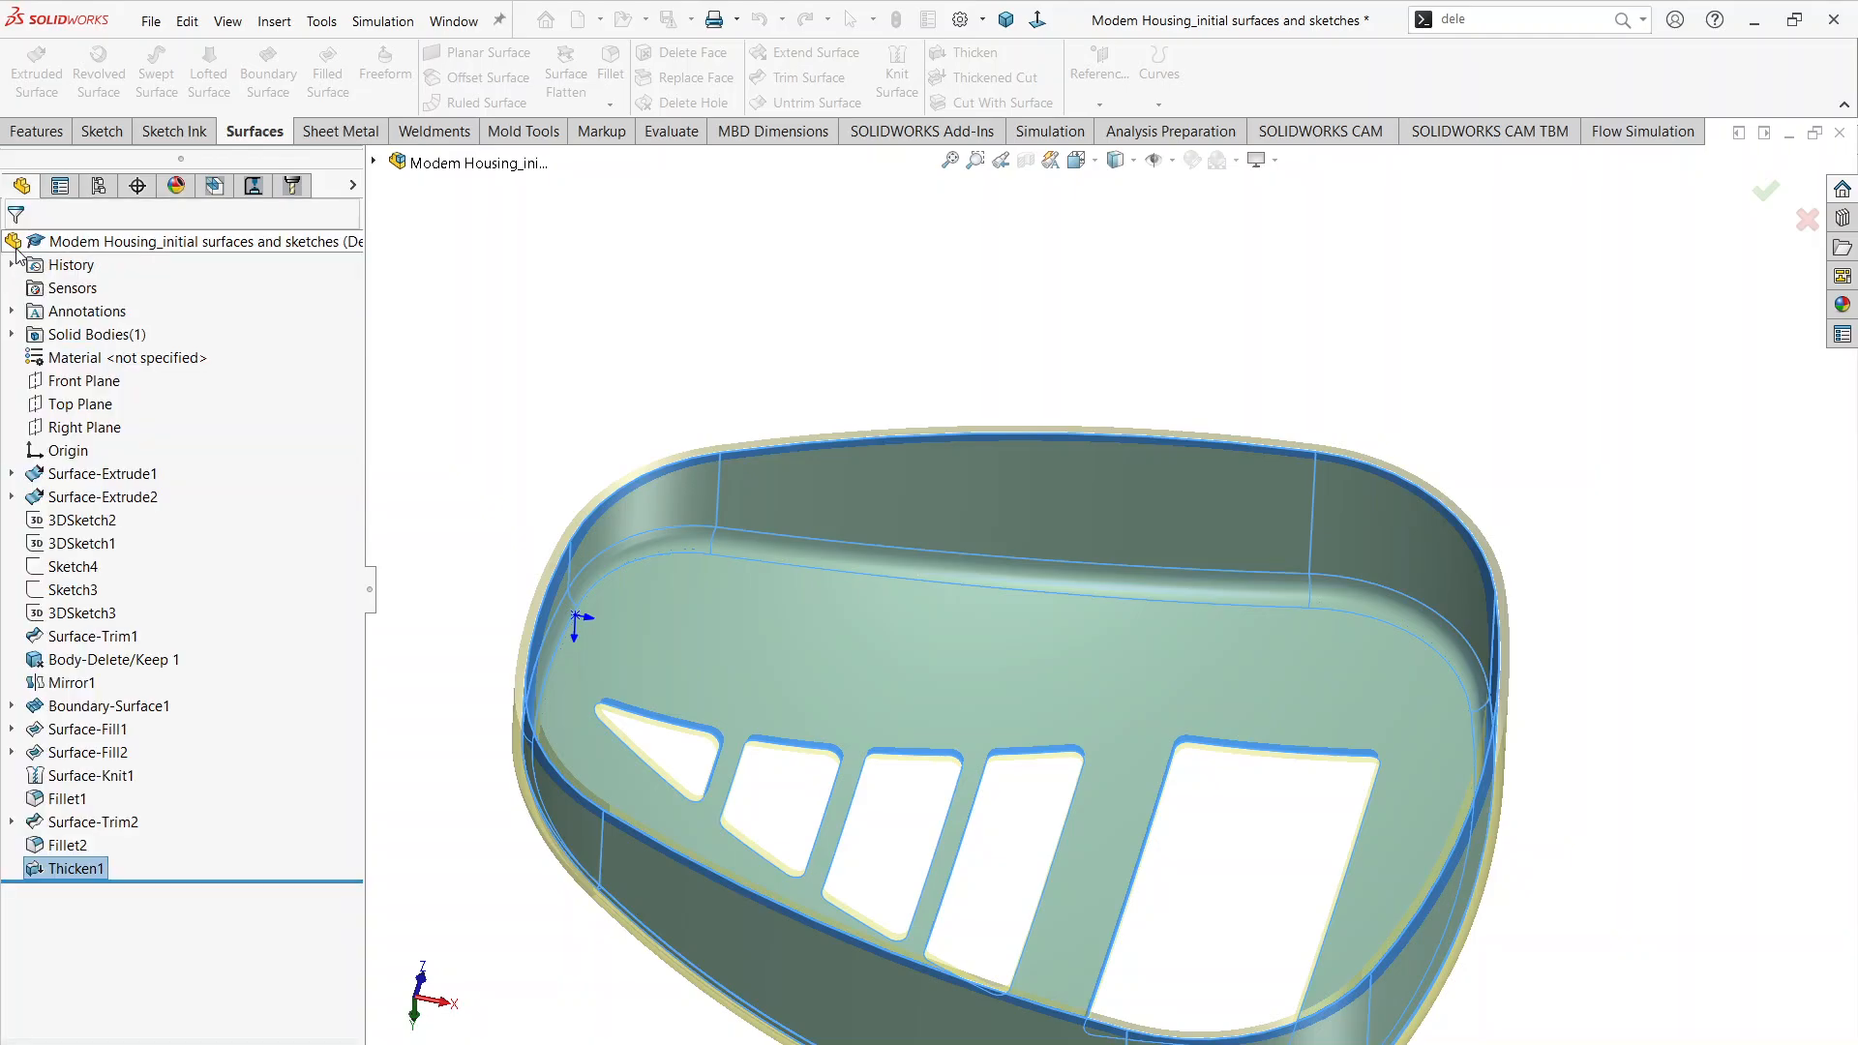
pyautogui.moveTo(1000, 460); pyautogui.dragTo(913, 381, button='middle')
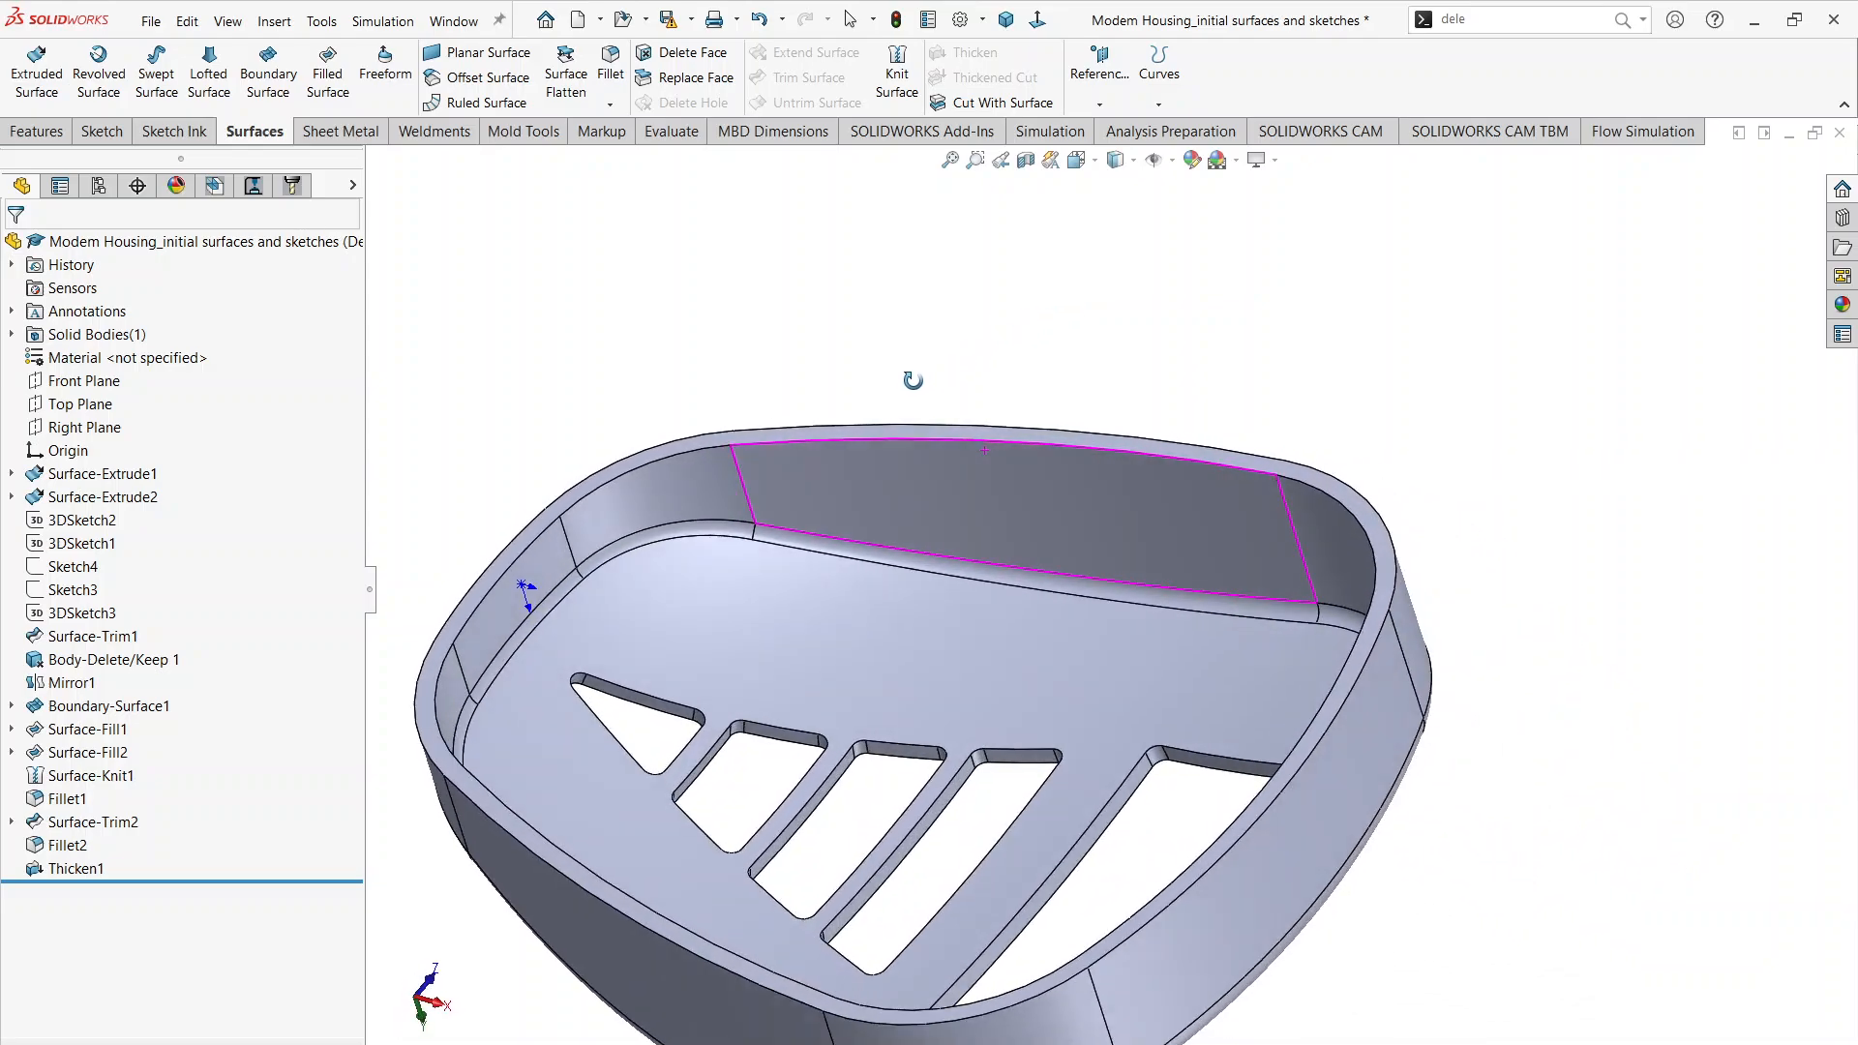
pyautogui.scroll(3, 994, 559)
pyautogui.moveTo(1053, 617); pyautogui.dragTo(729, 332, button='middle')
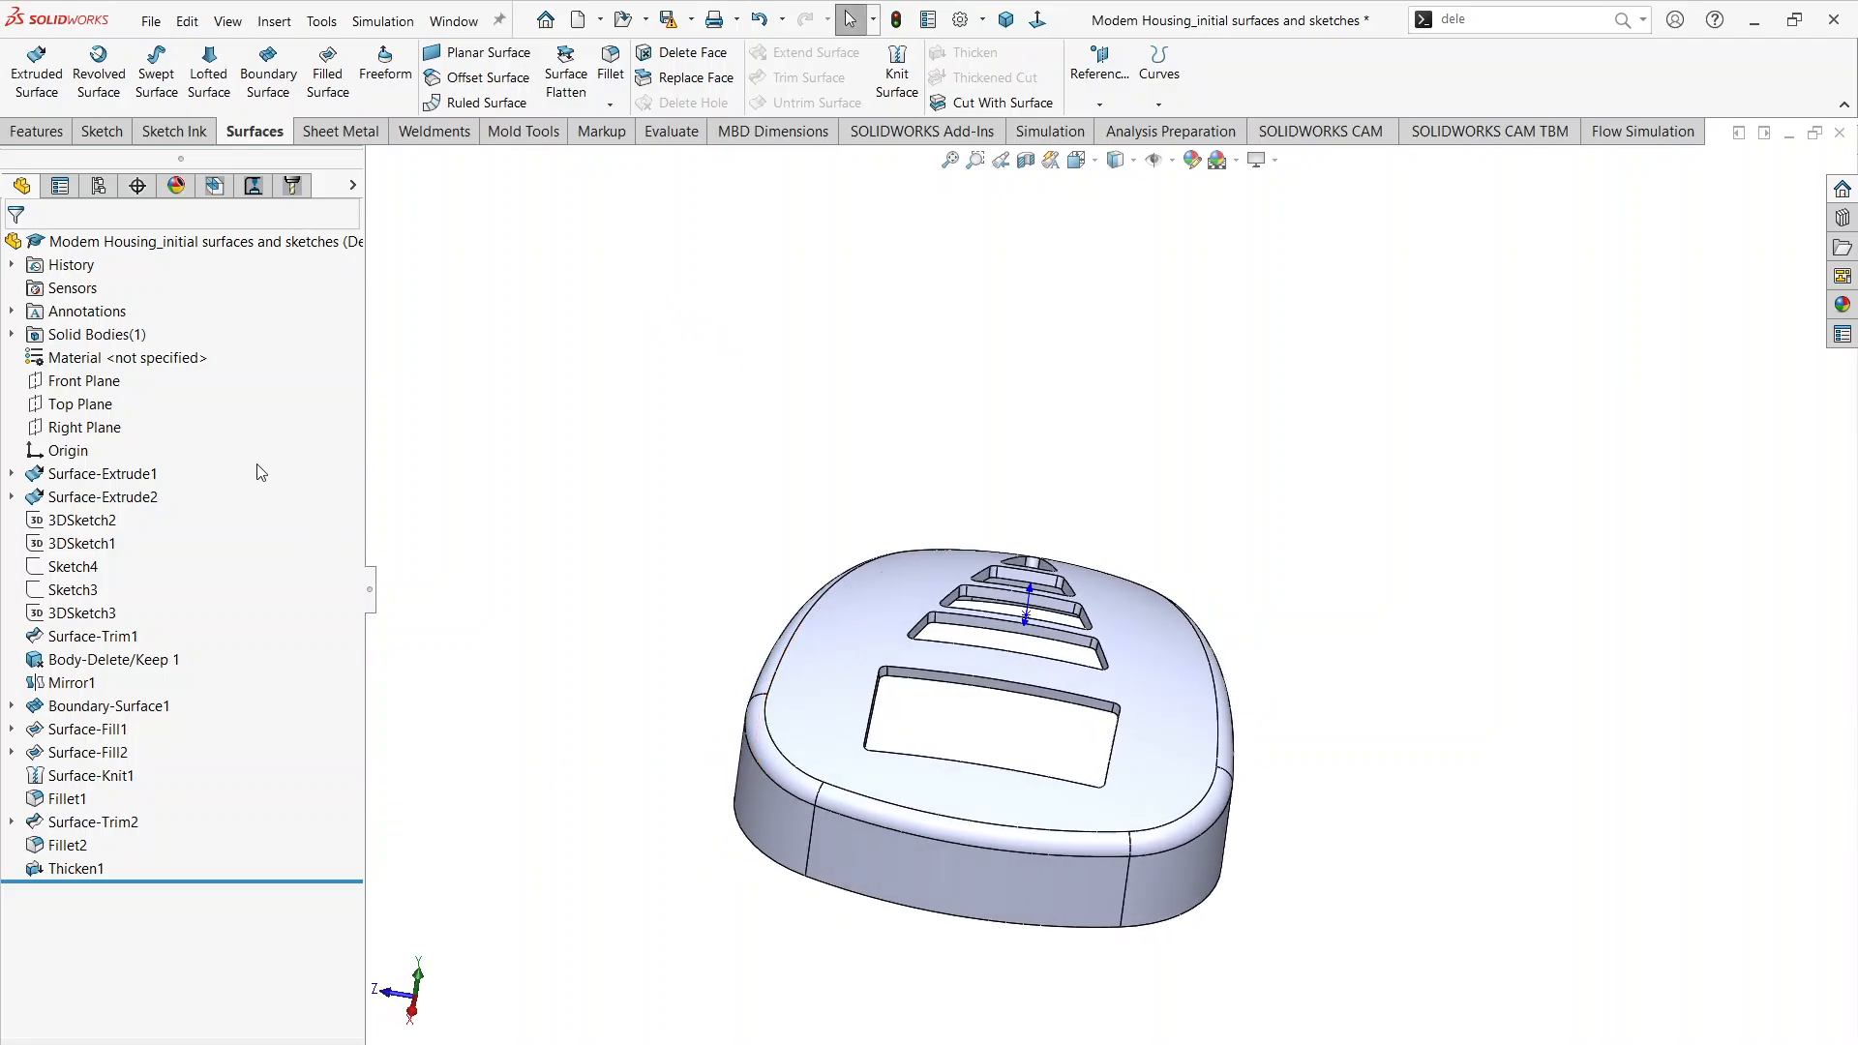
# Step: Compare the Top and Right Planes against the housing and open a new sketch on the Right Plane
pyautogui.click(104, 411)
pyautogui.moveTo(667, 634); pyautogui.dragTo(571, 668, button='middle')
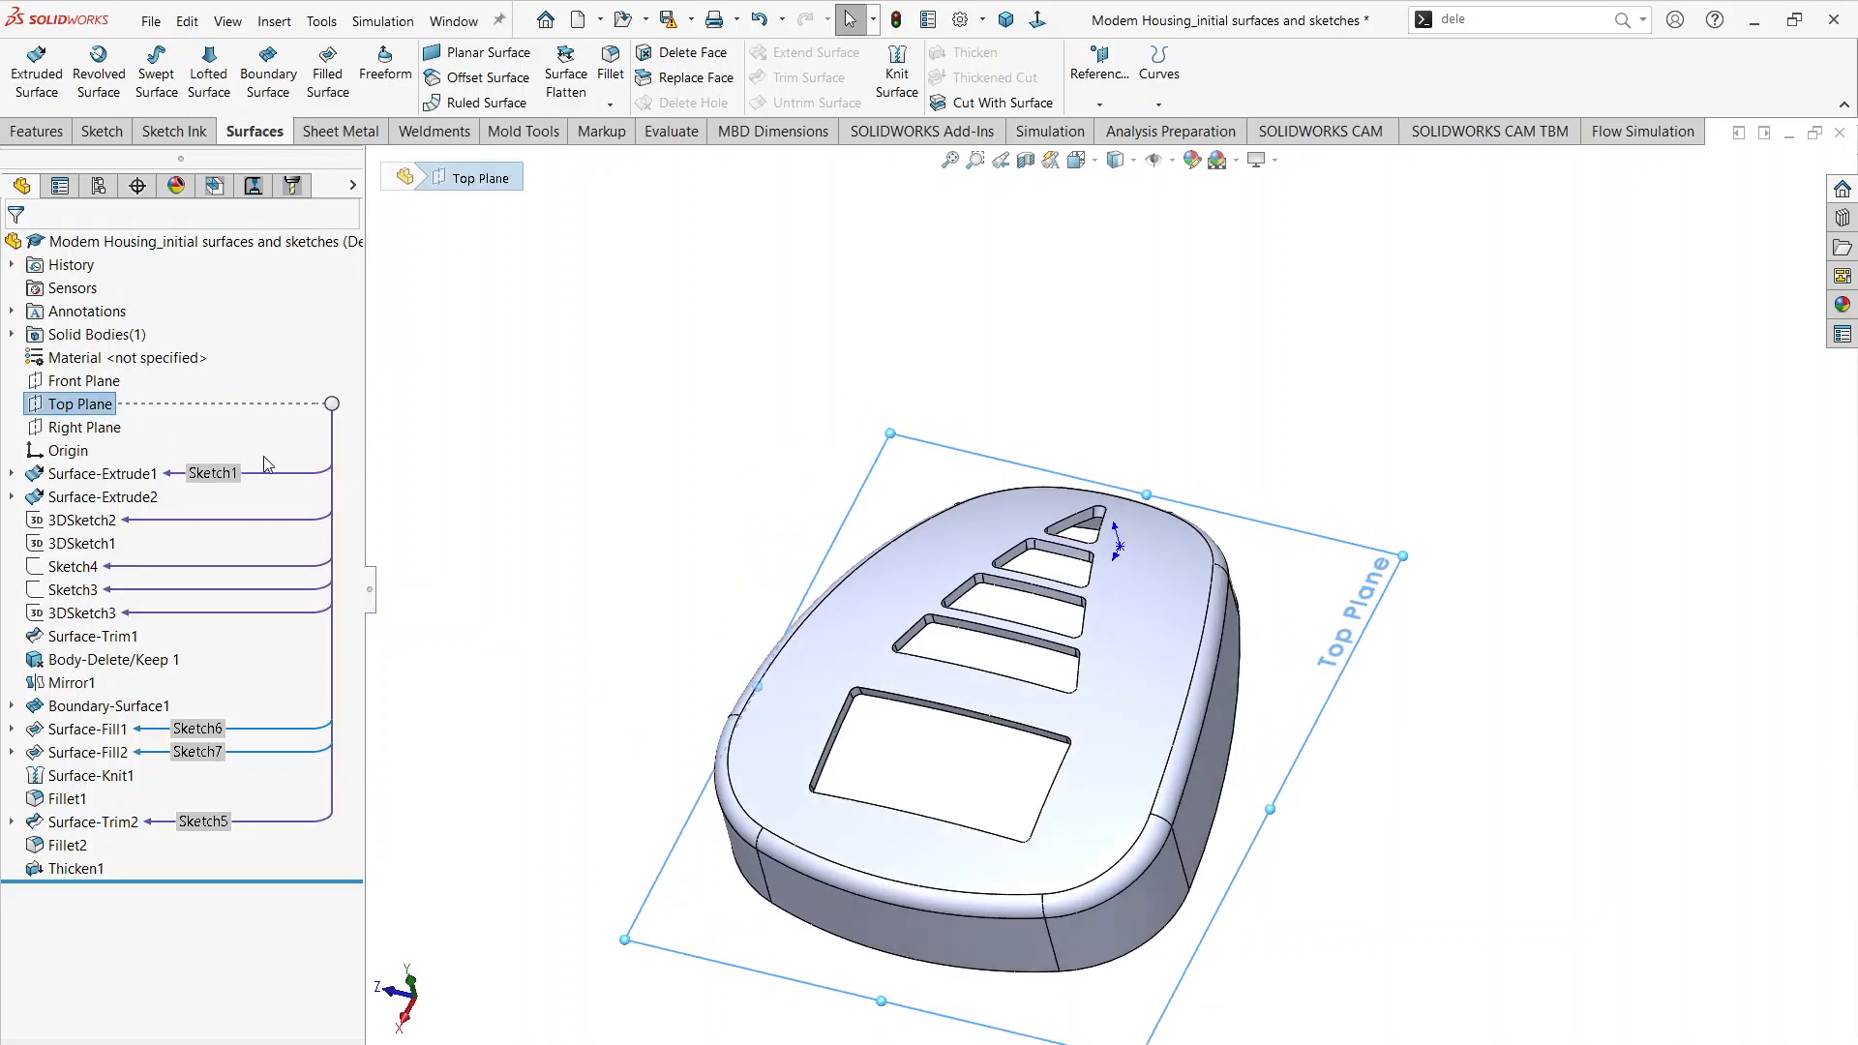
pyautogui.click(90, 430)
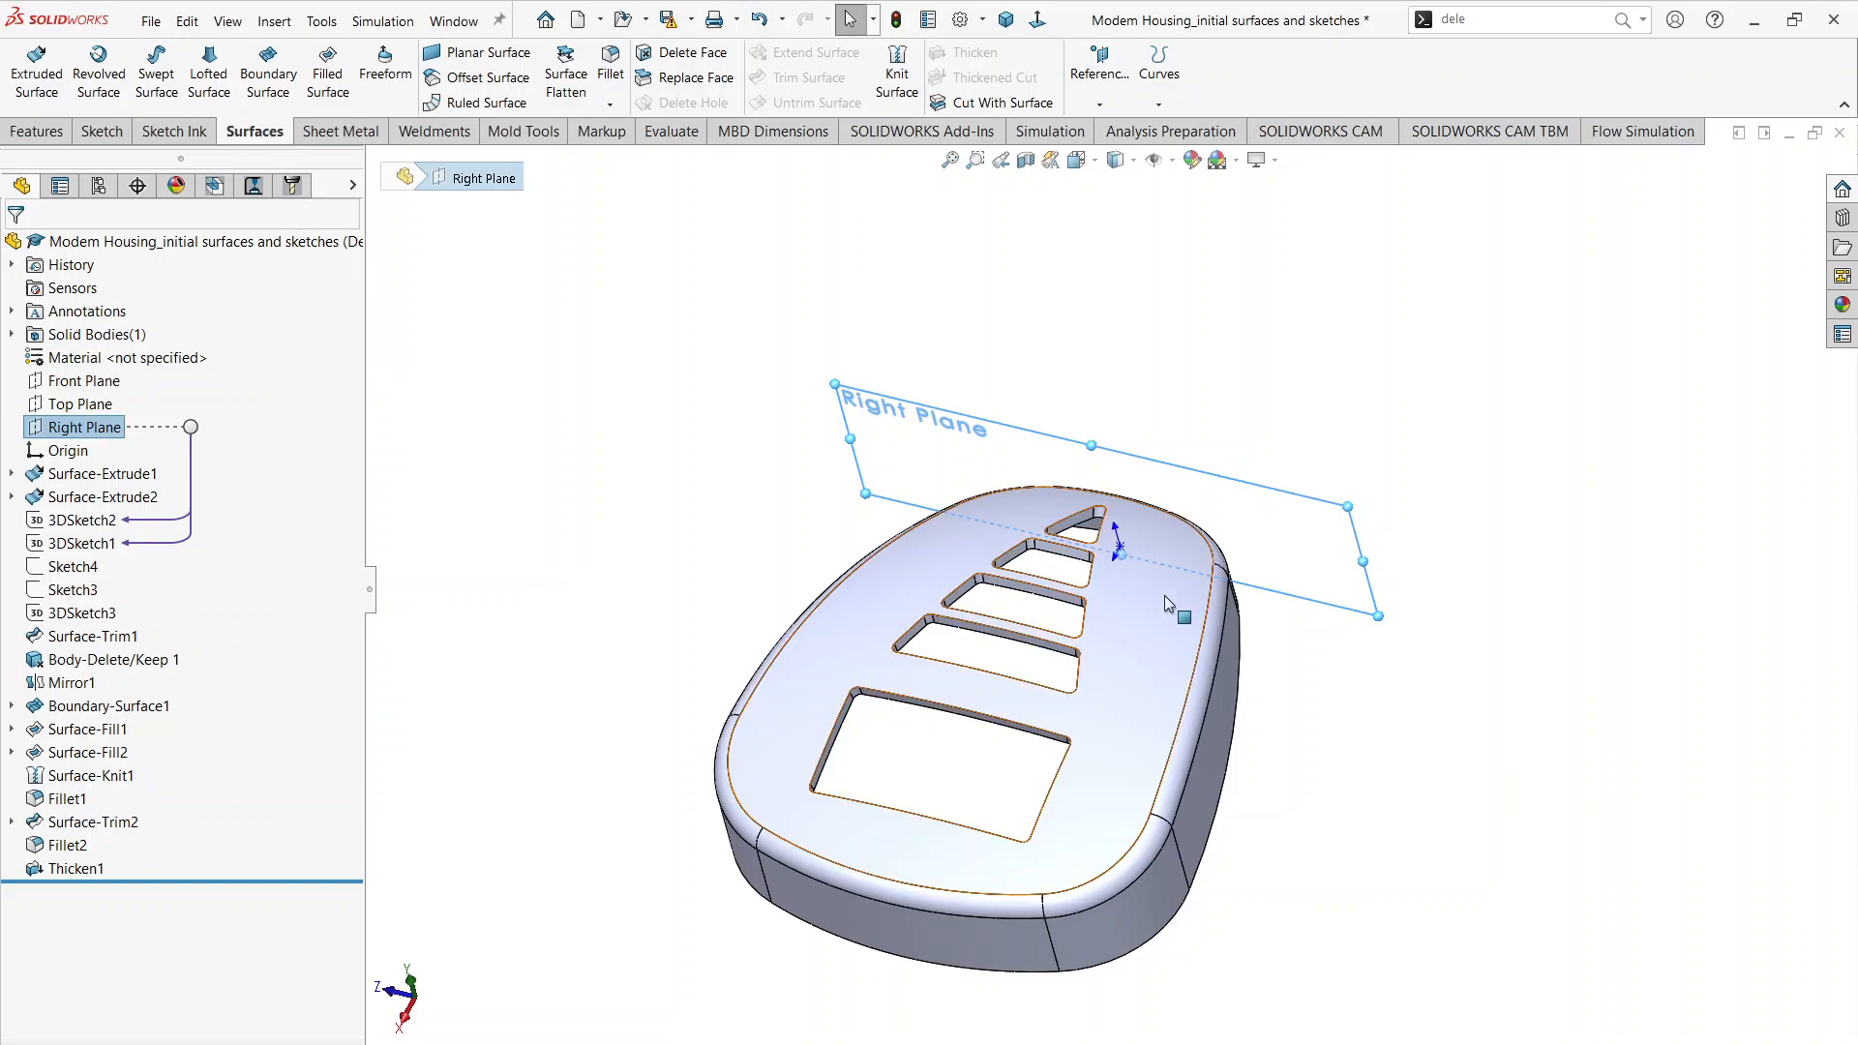
pyautogui.moveTo(1164, 595); pyautogui.dragTo(1032, 515, button='middle')
pyautogui.click(816, 384)
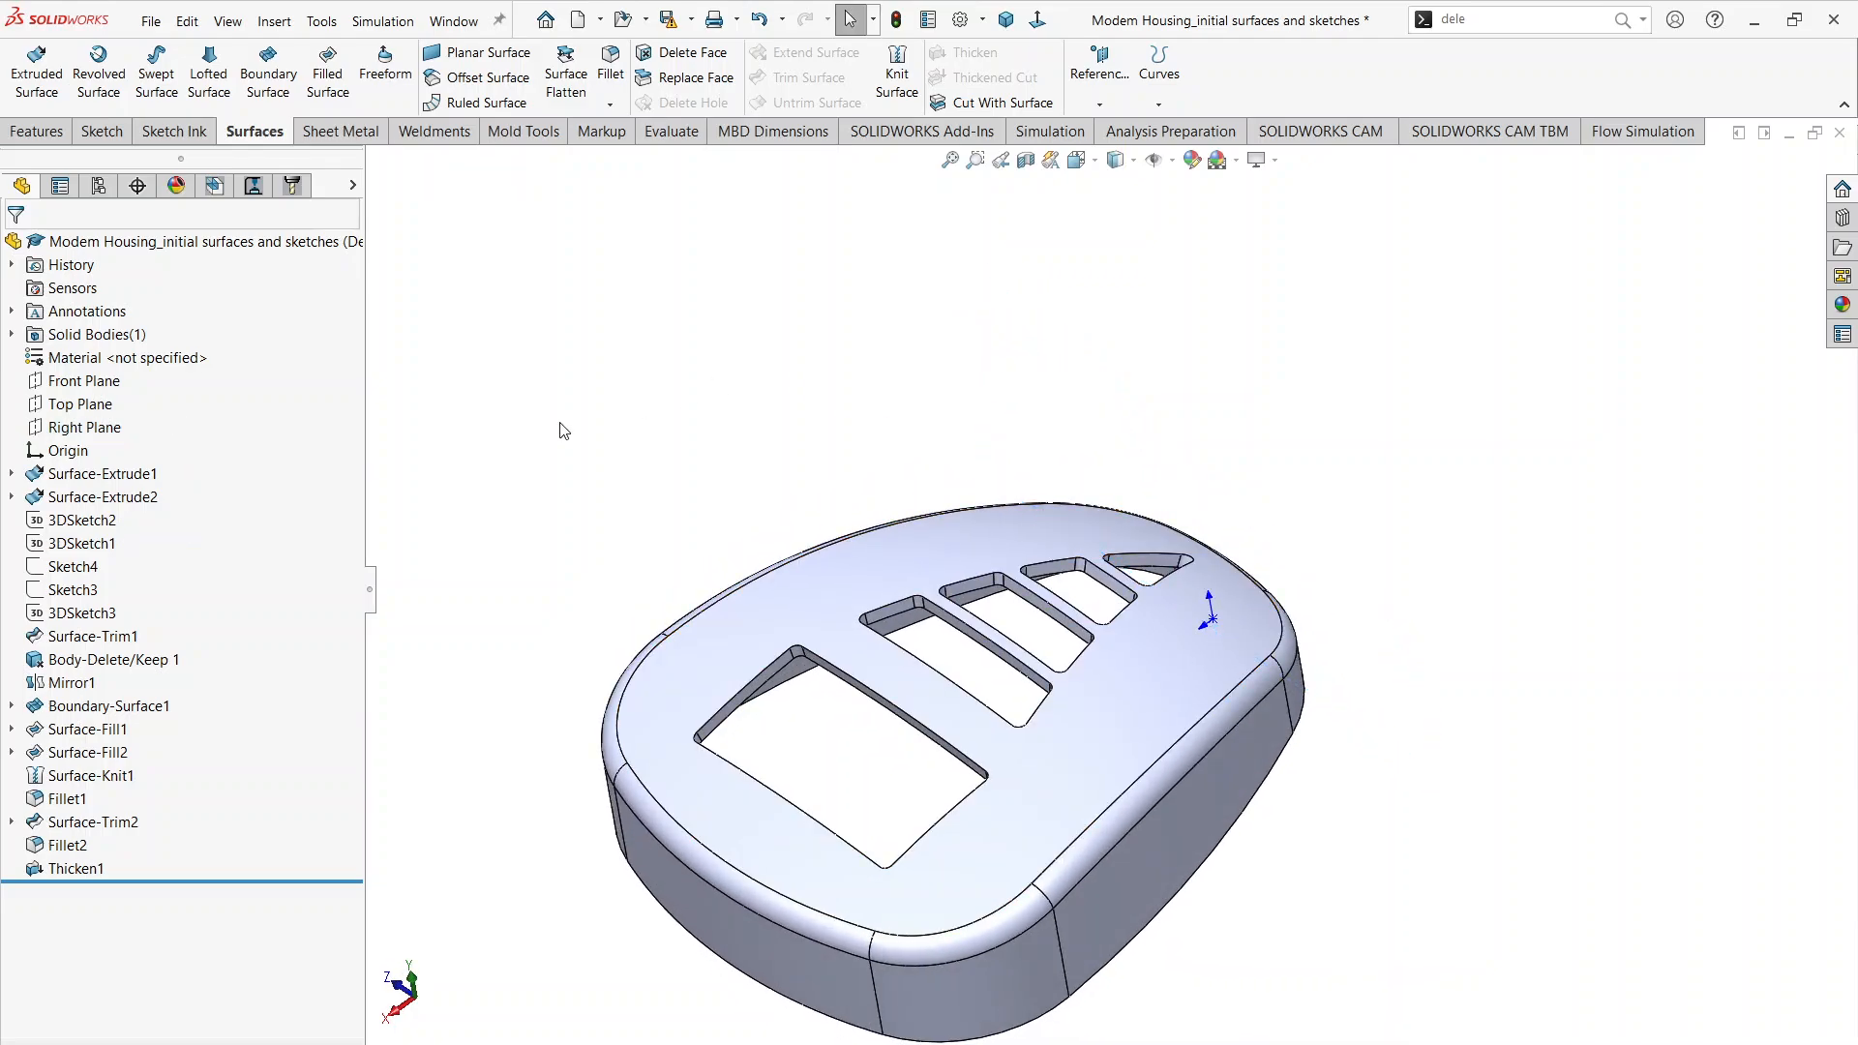
pyautogui.click(116, 432)
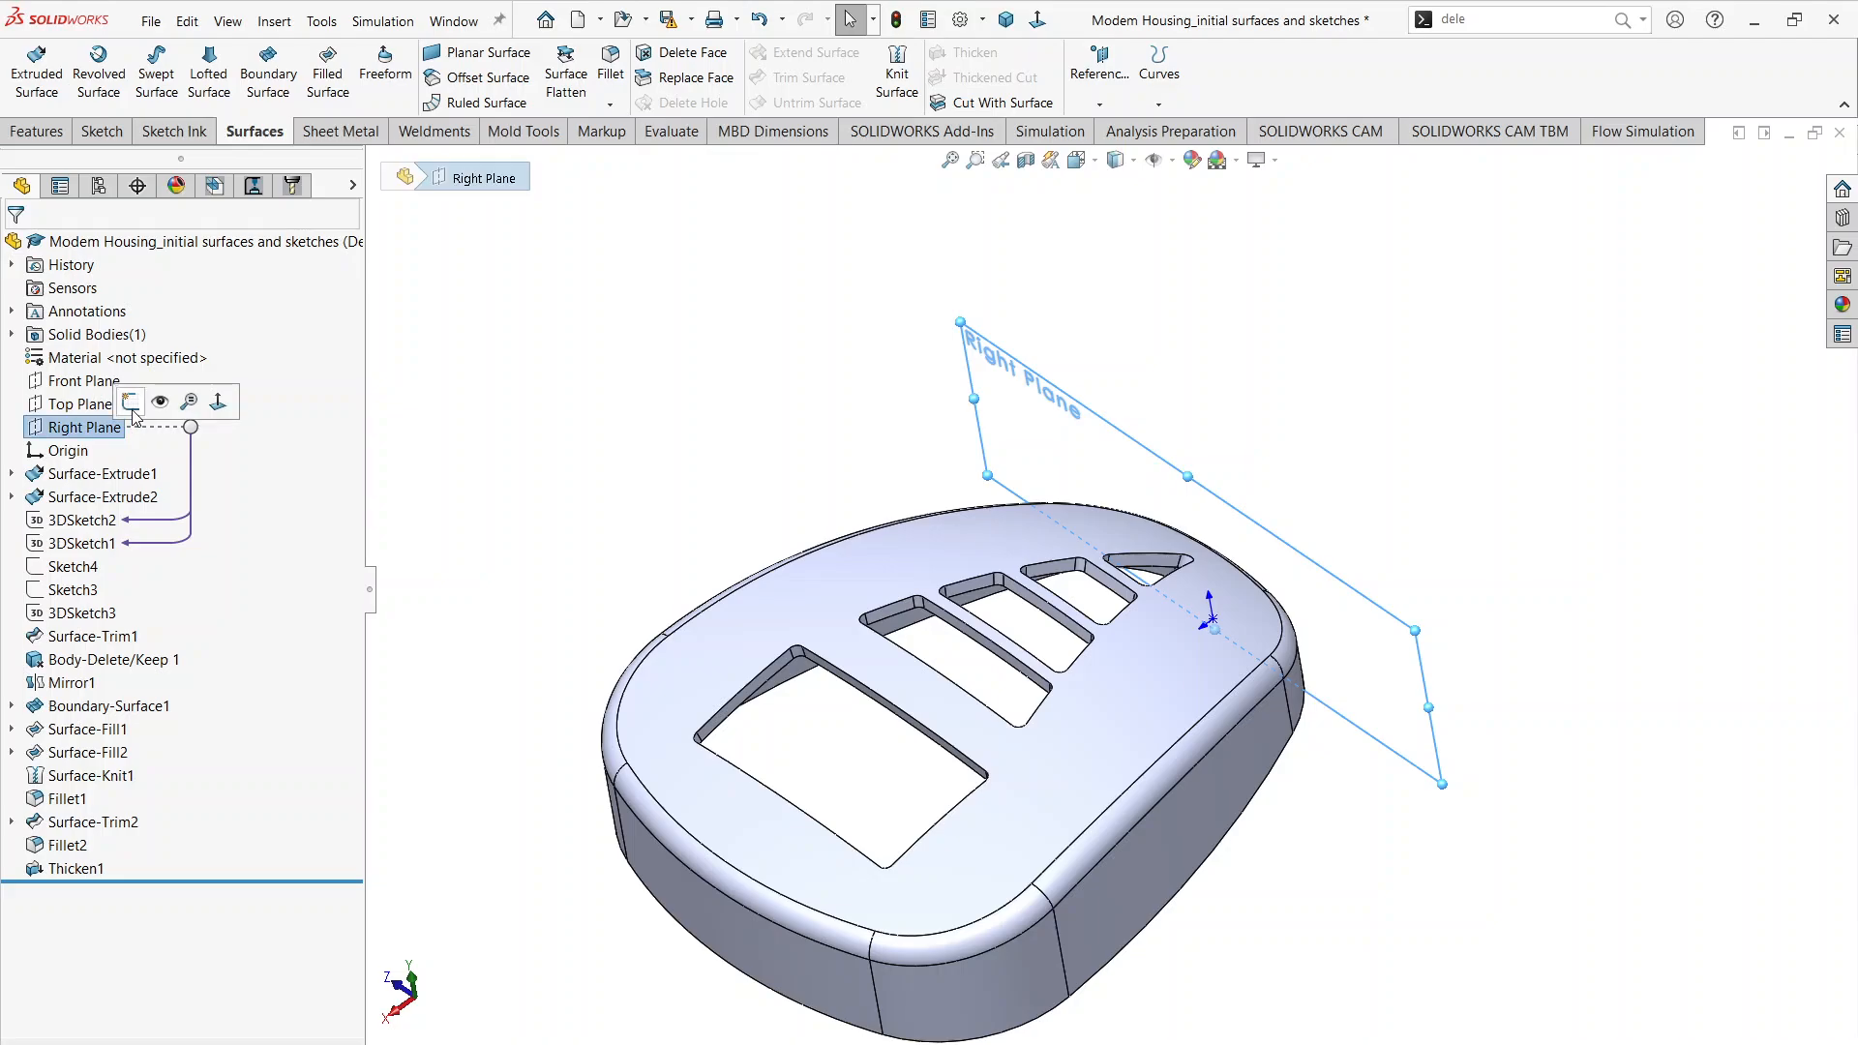
pyautogui.click(133, 403)
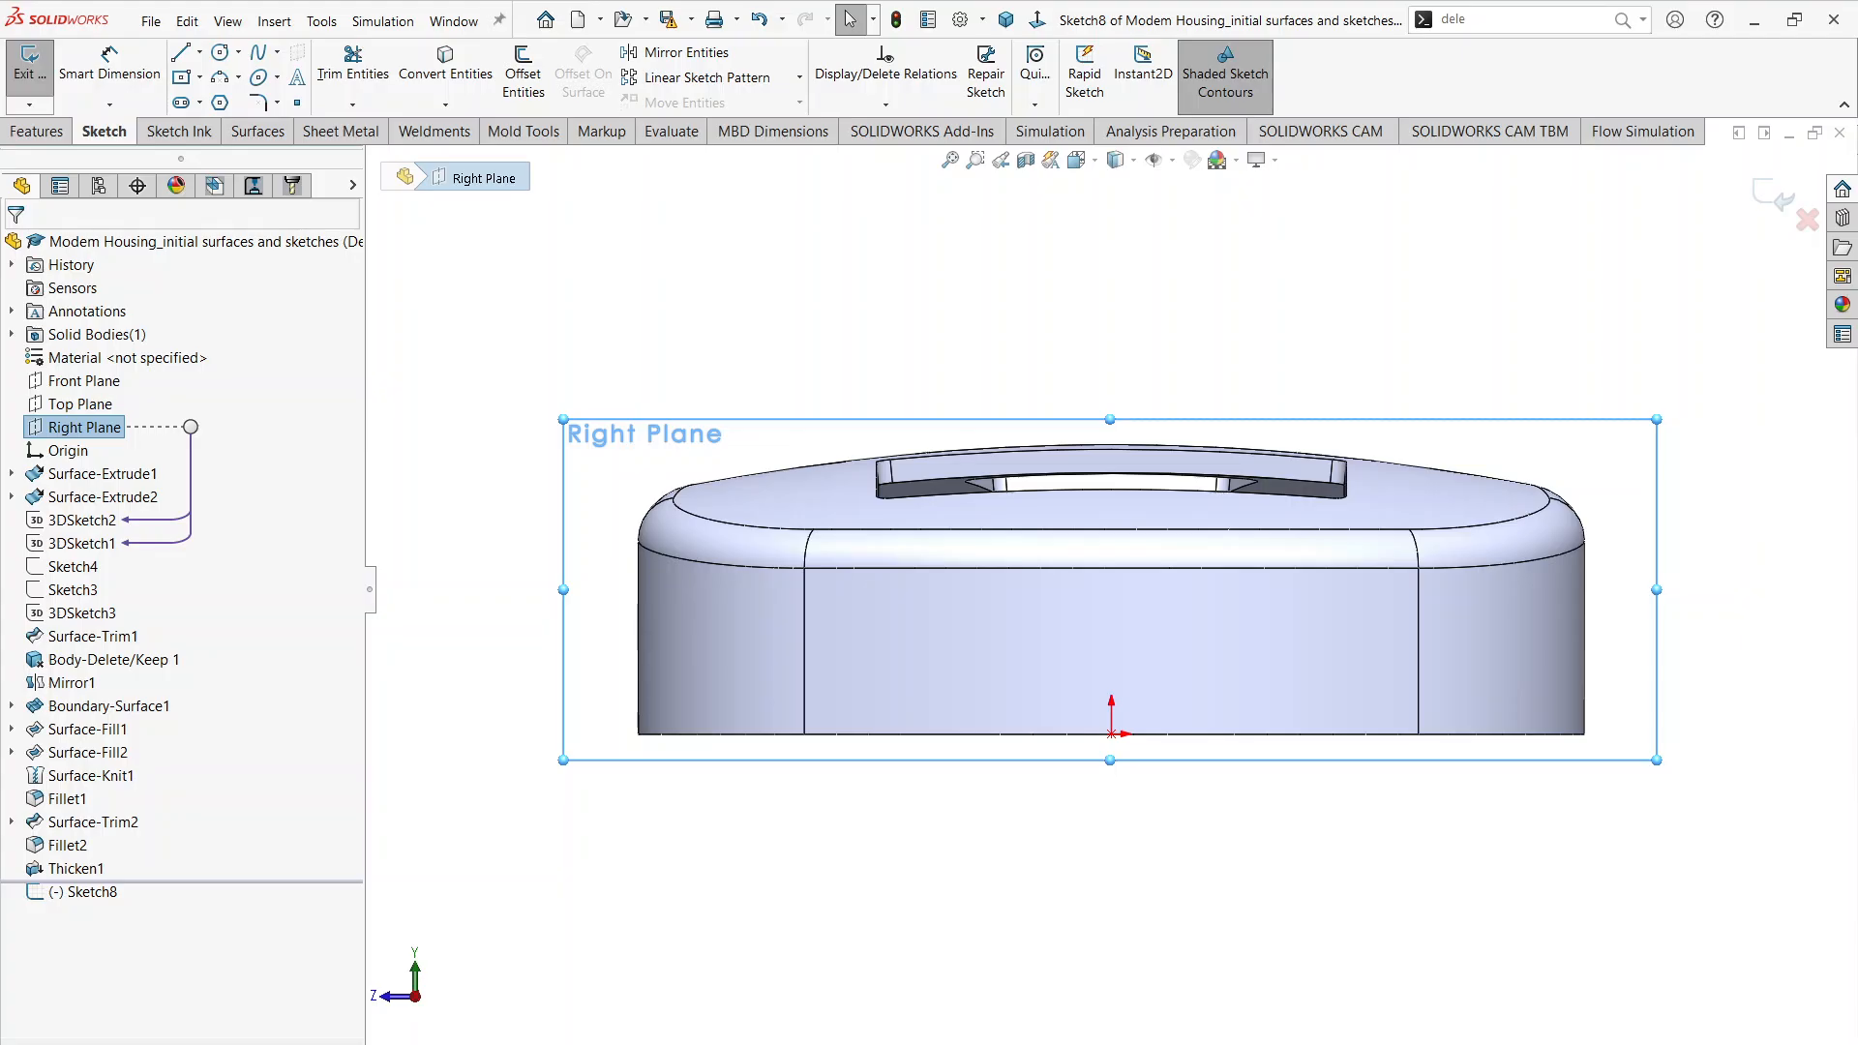
# Step: Check the hole details in Modem Housing.pdf, then sketch a circle of about 0.152 in radius directly above the origin
pyautogui.hotkey('alt', 'Tab')
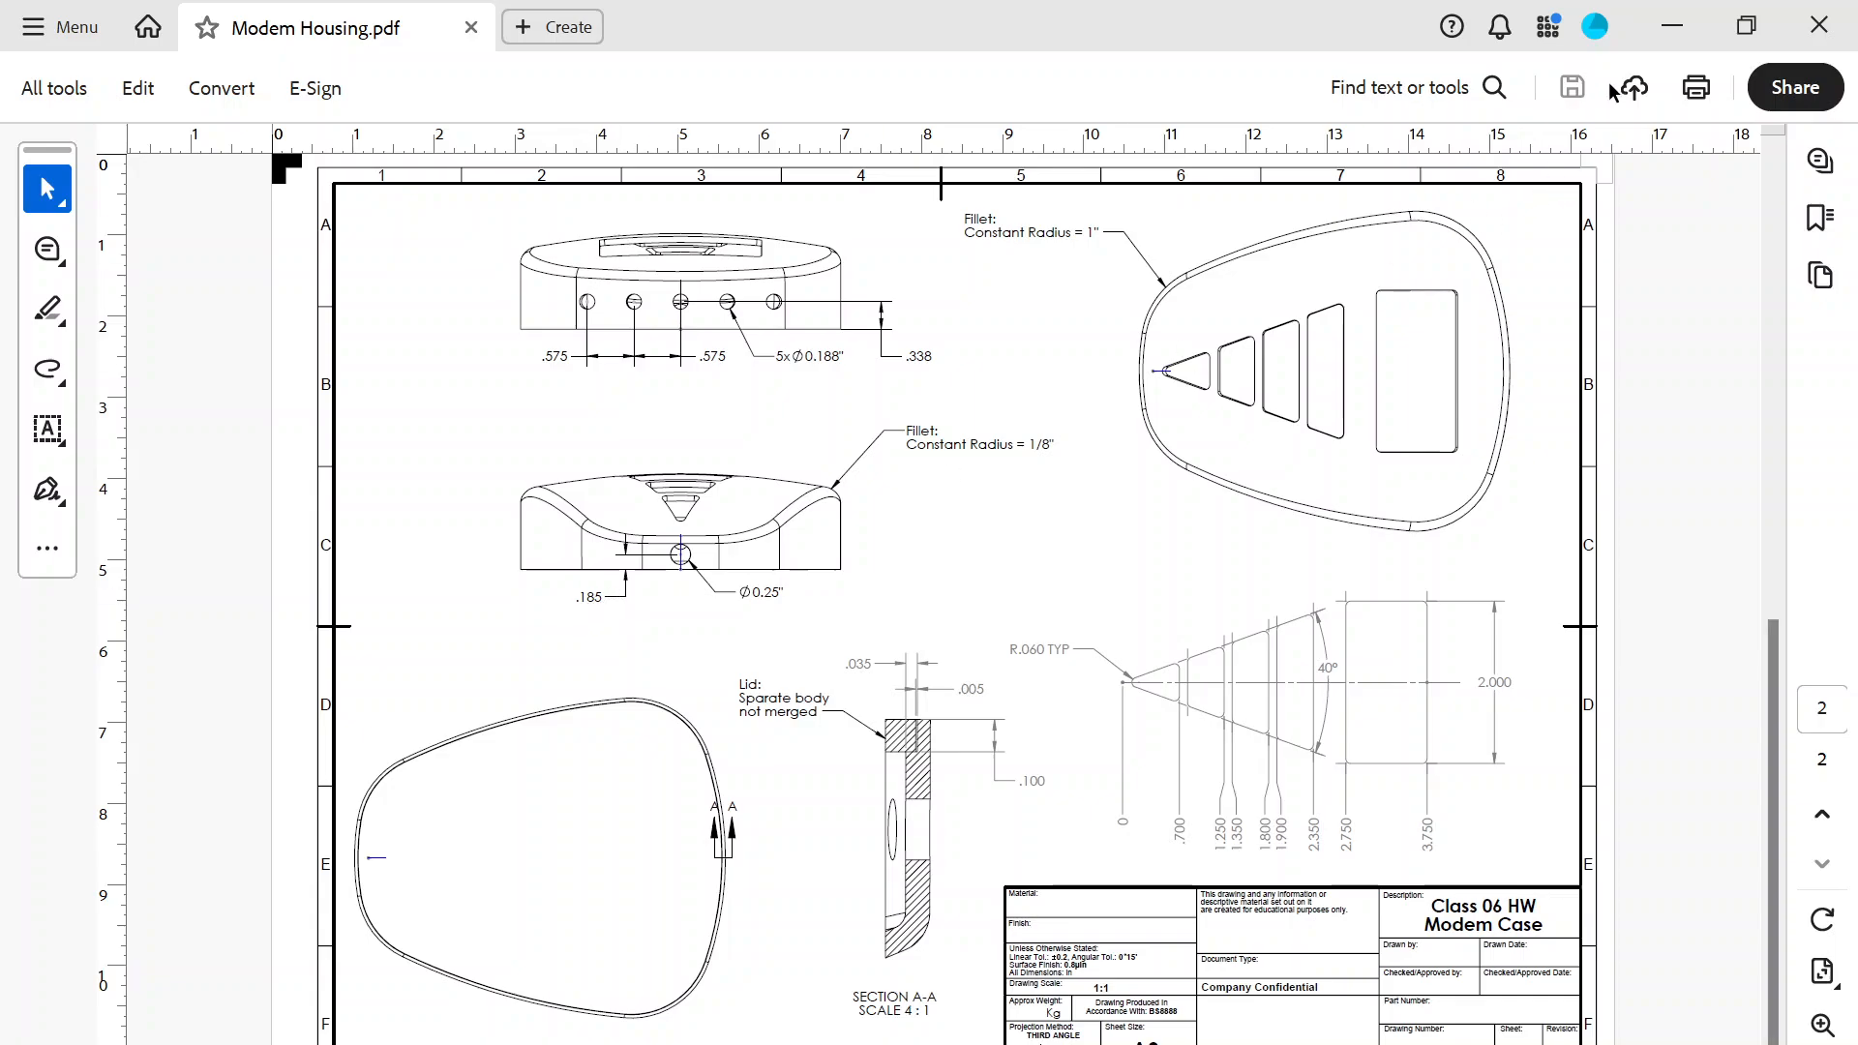
pyautogui.click(1671, 27)
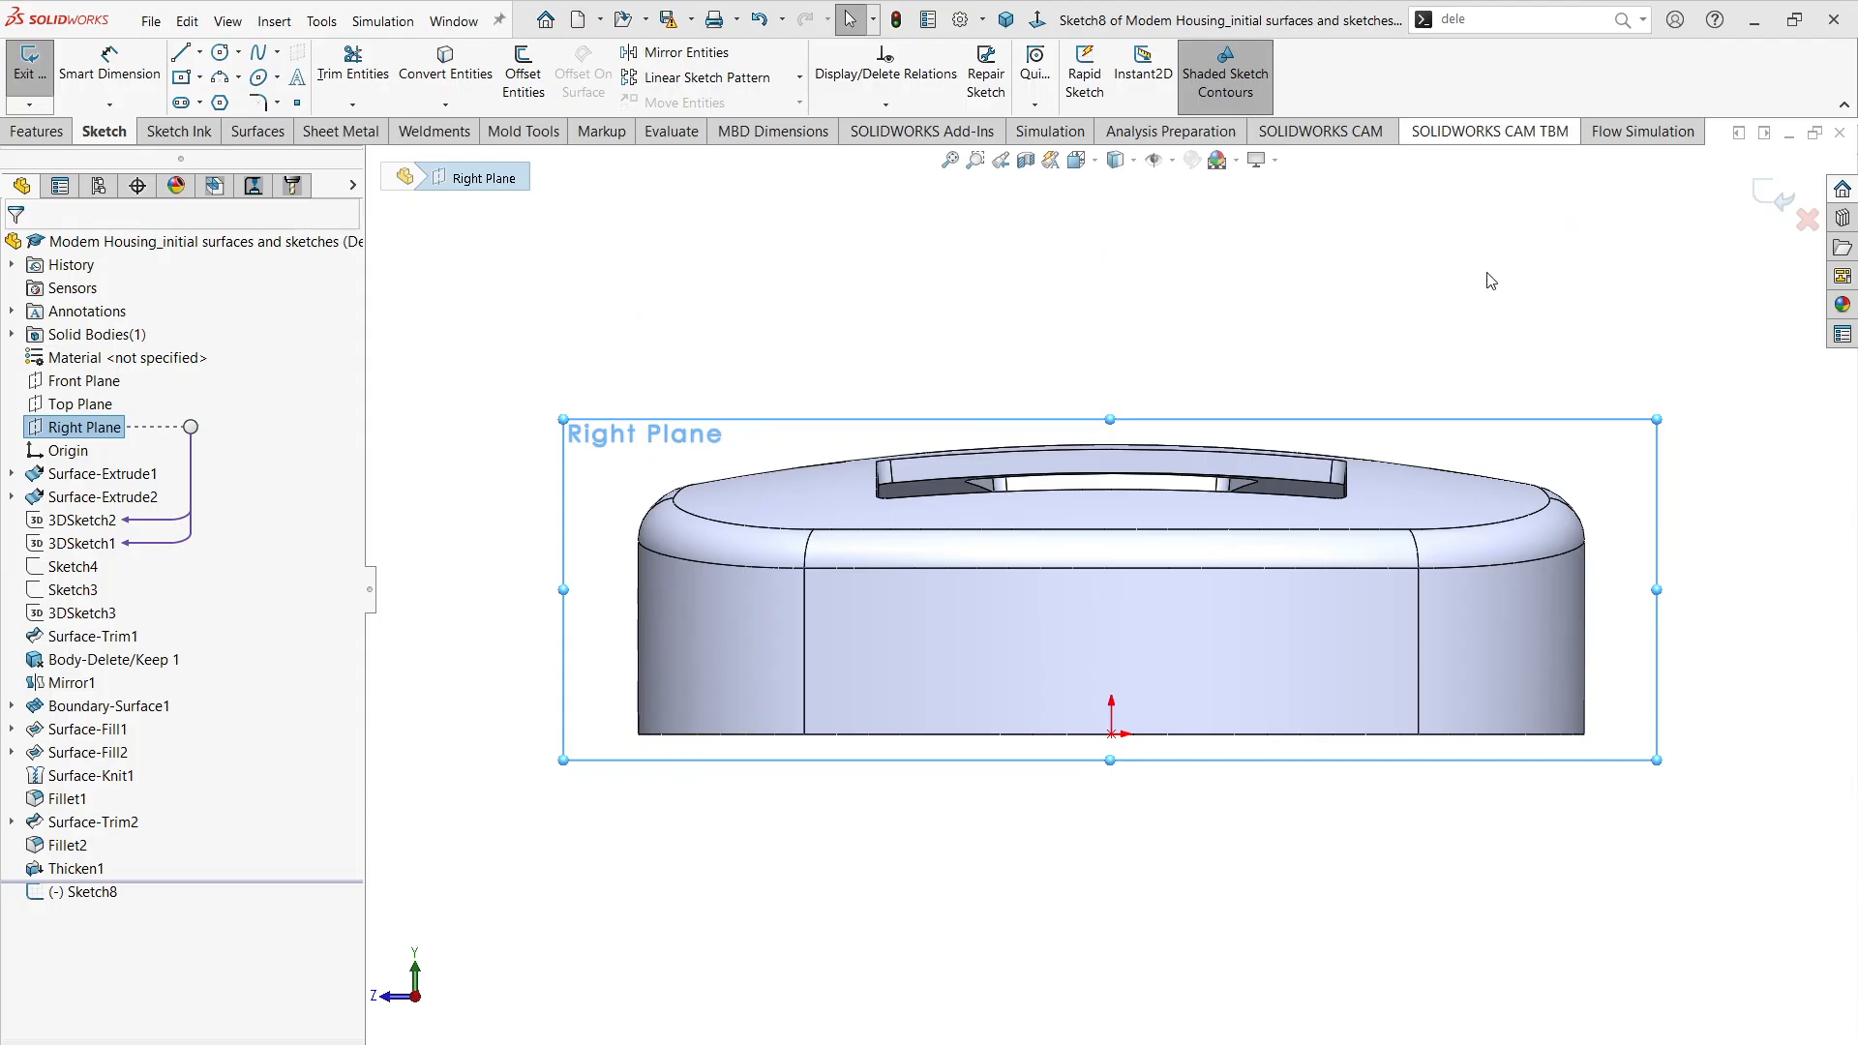
pyautogui.click(220, 51)
pyautogui.scroll(-2, 1182, 689)
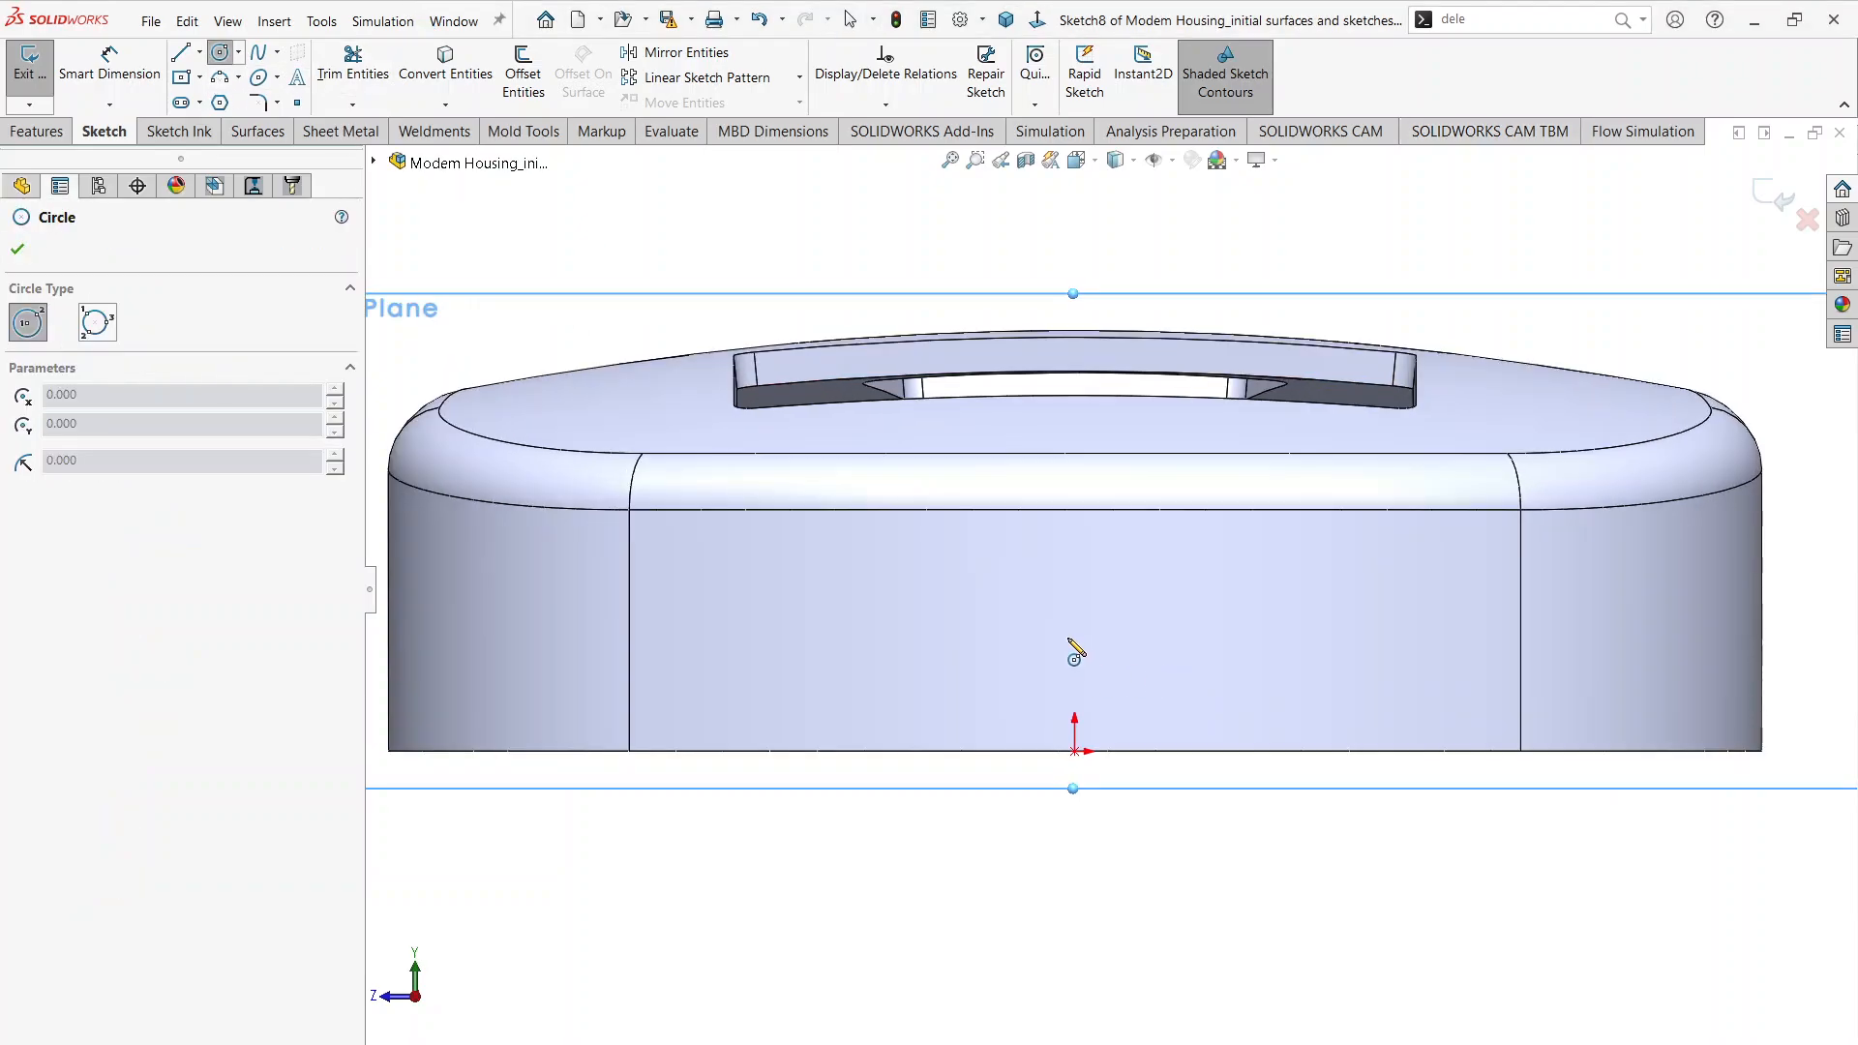
pyautogui.click(1074, 624)
pyautogui.click(1127, 640)
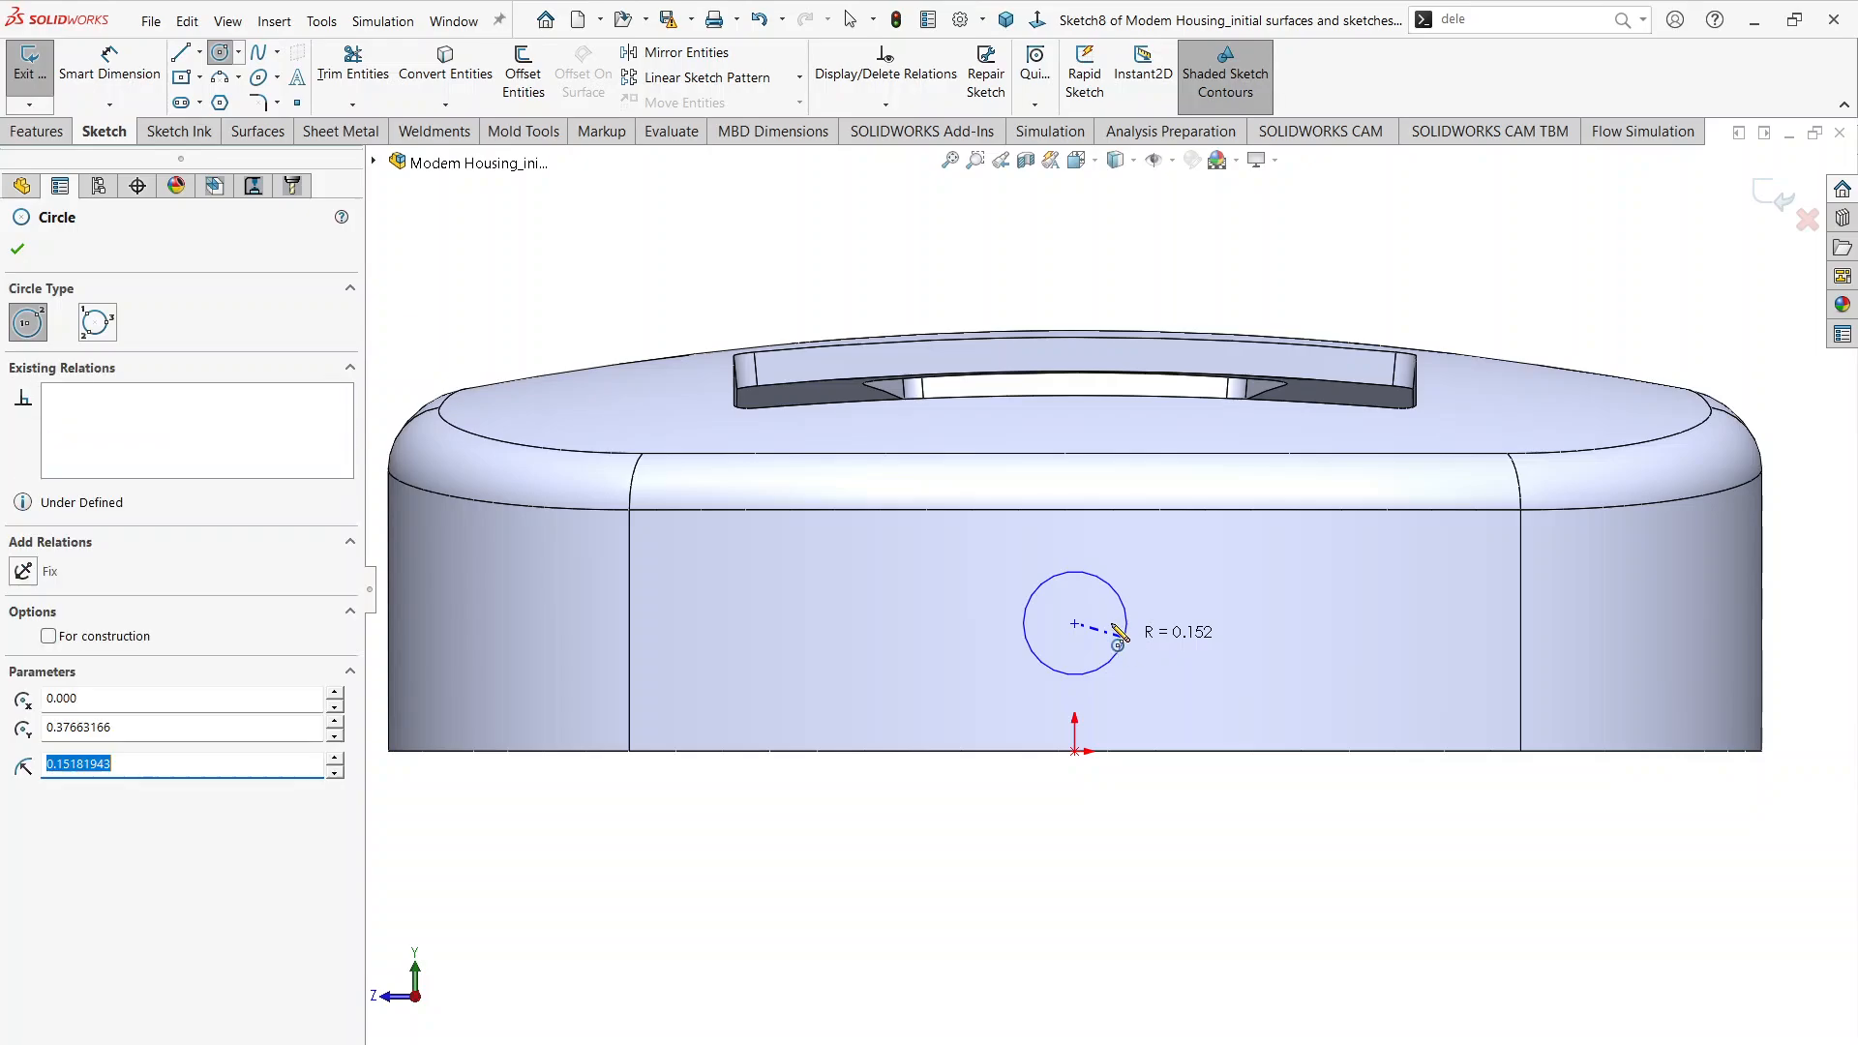
pyautogui.press('Escape')
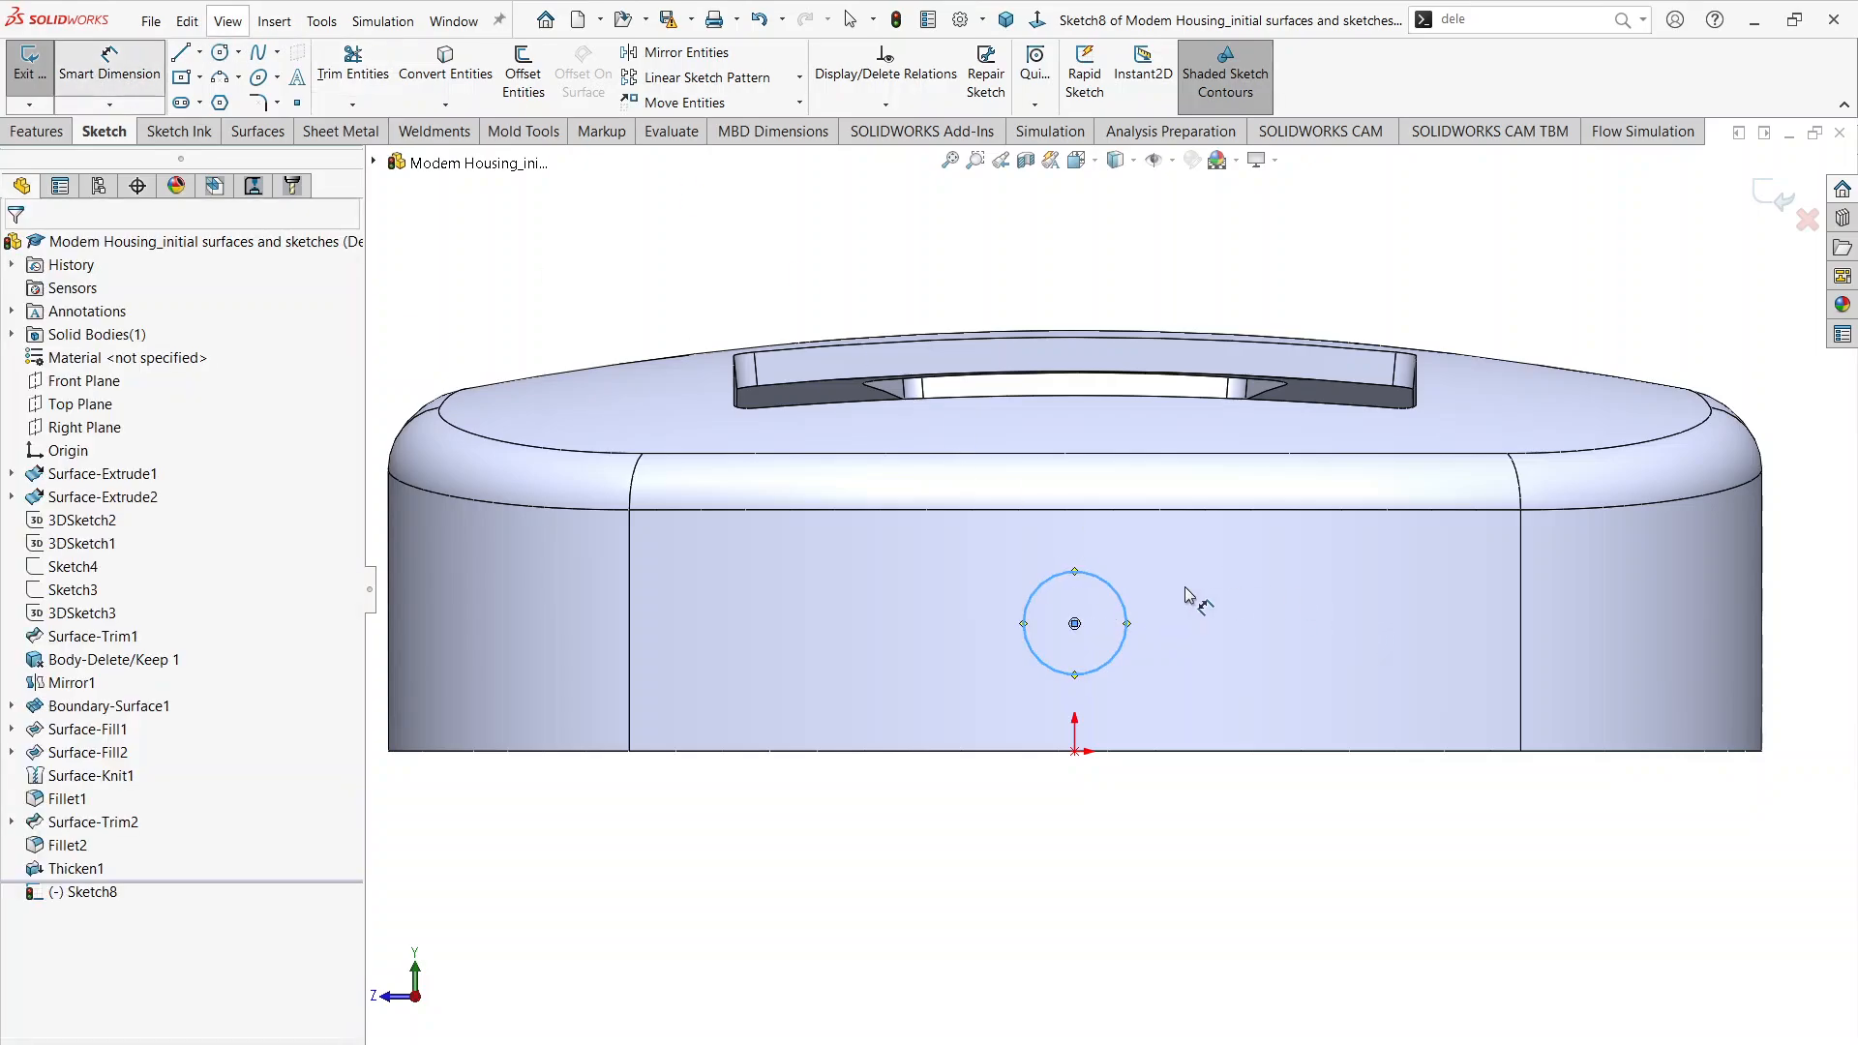
# Step: Dimension the circle's diameter as 0.25 in
pyautogui.press('d')
pyautogui.click(1113, 592)
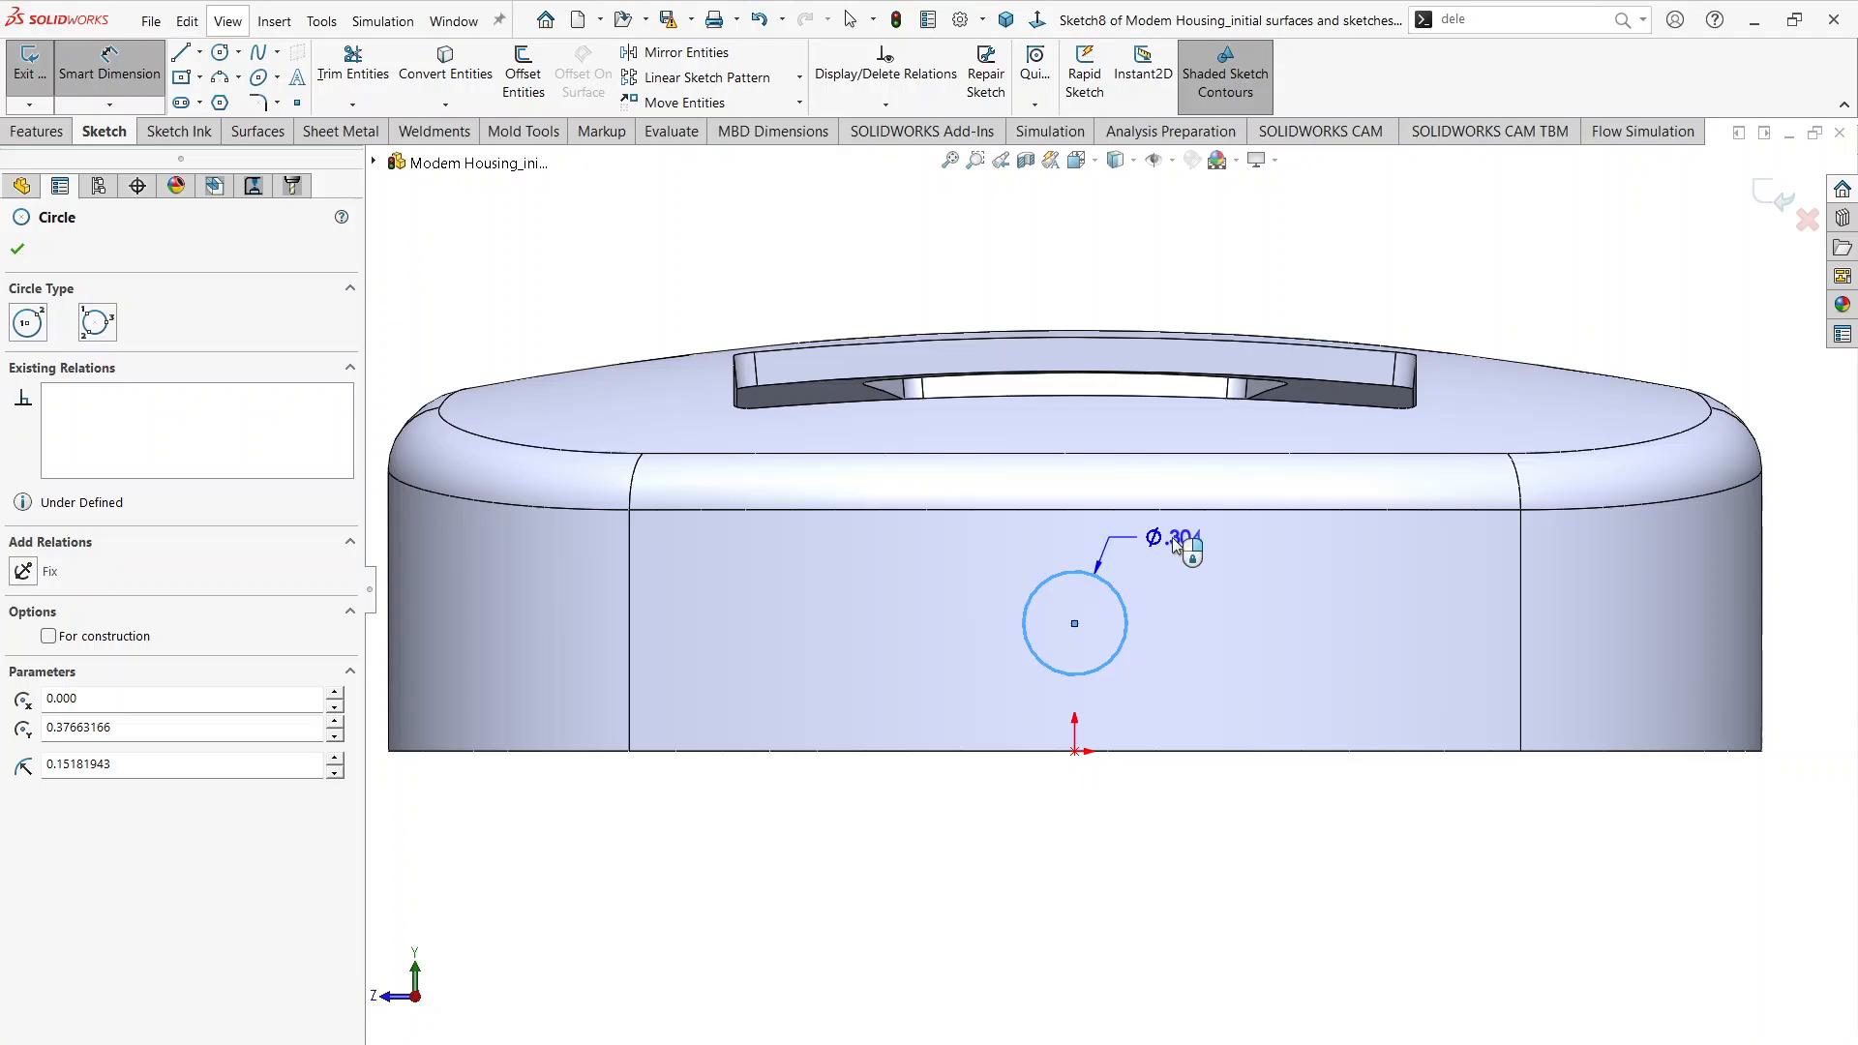
pyautogui.click(1172, 542)
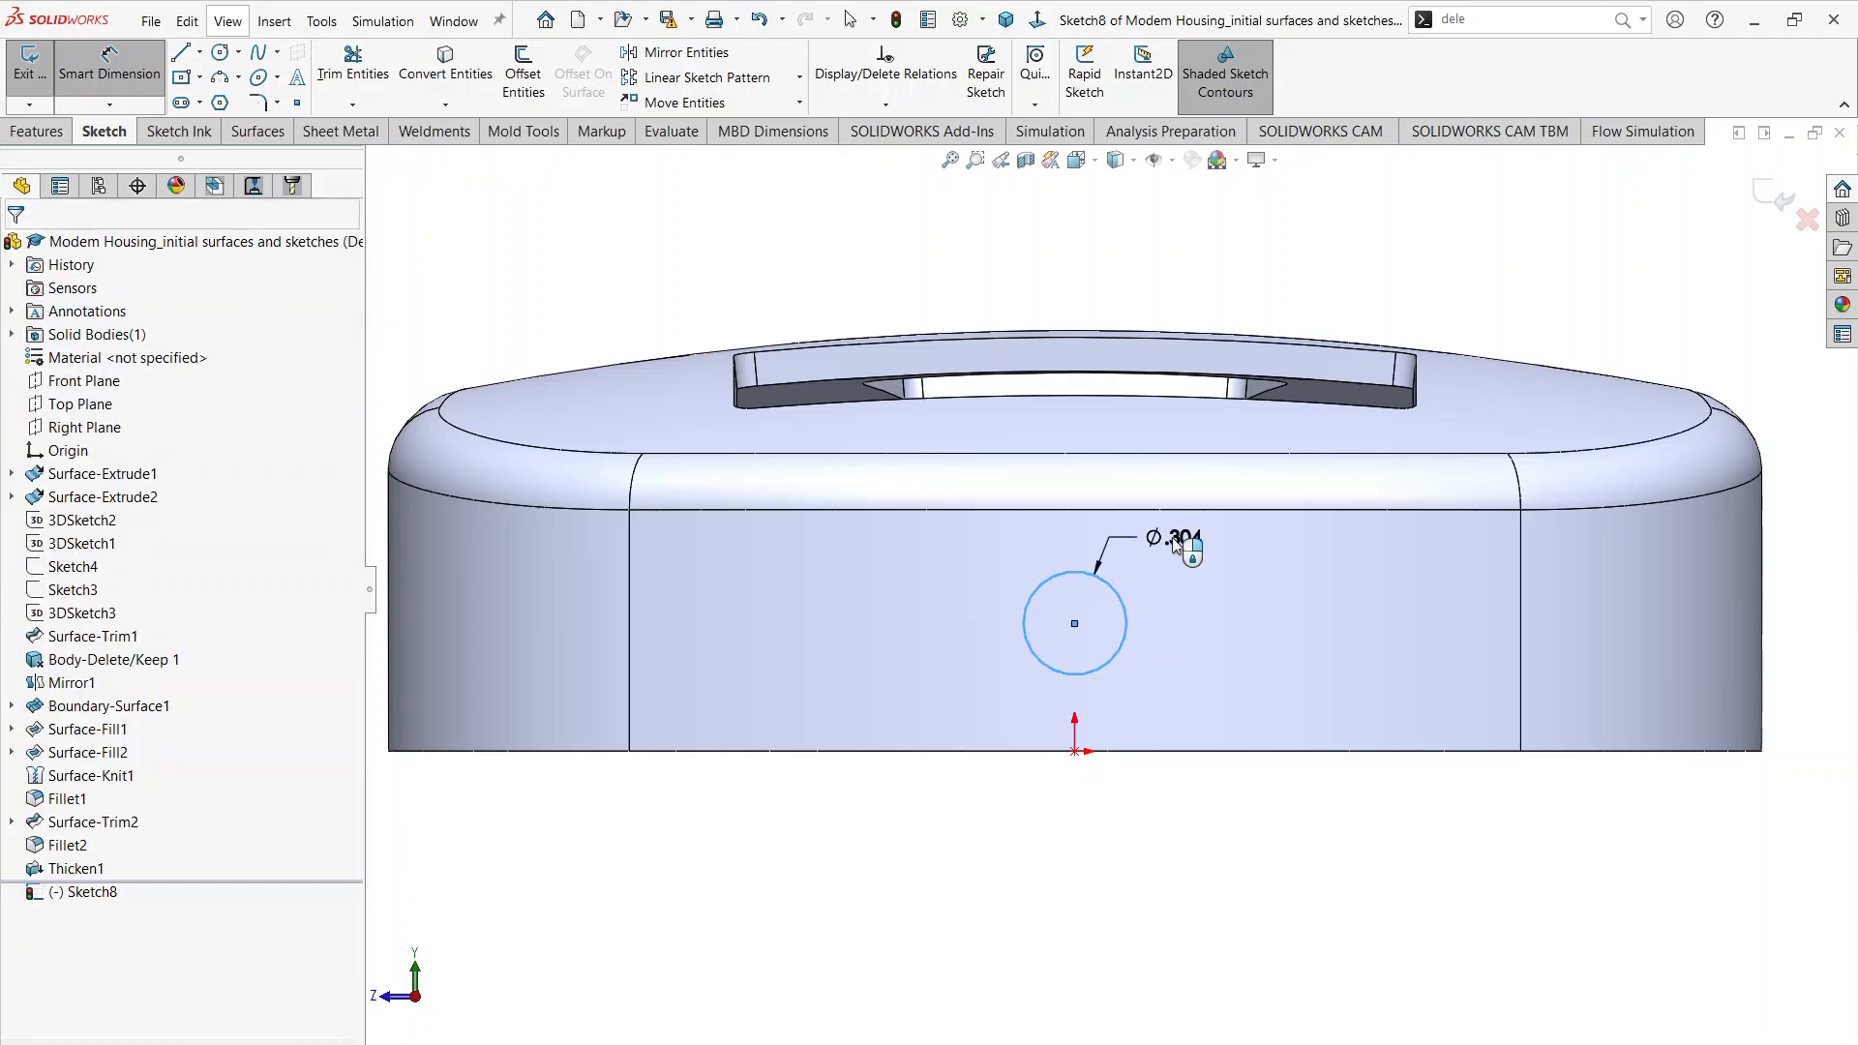
pyautogui.click(1174, 542)
pyautogui.write('.25')
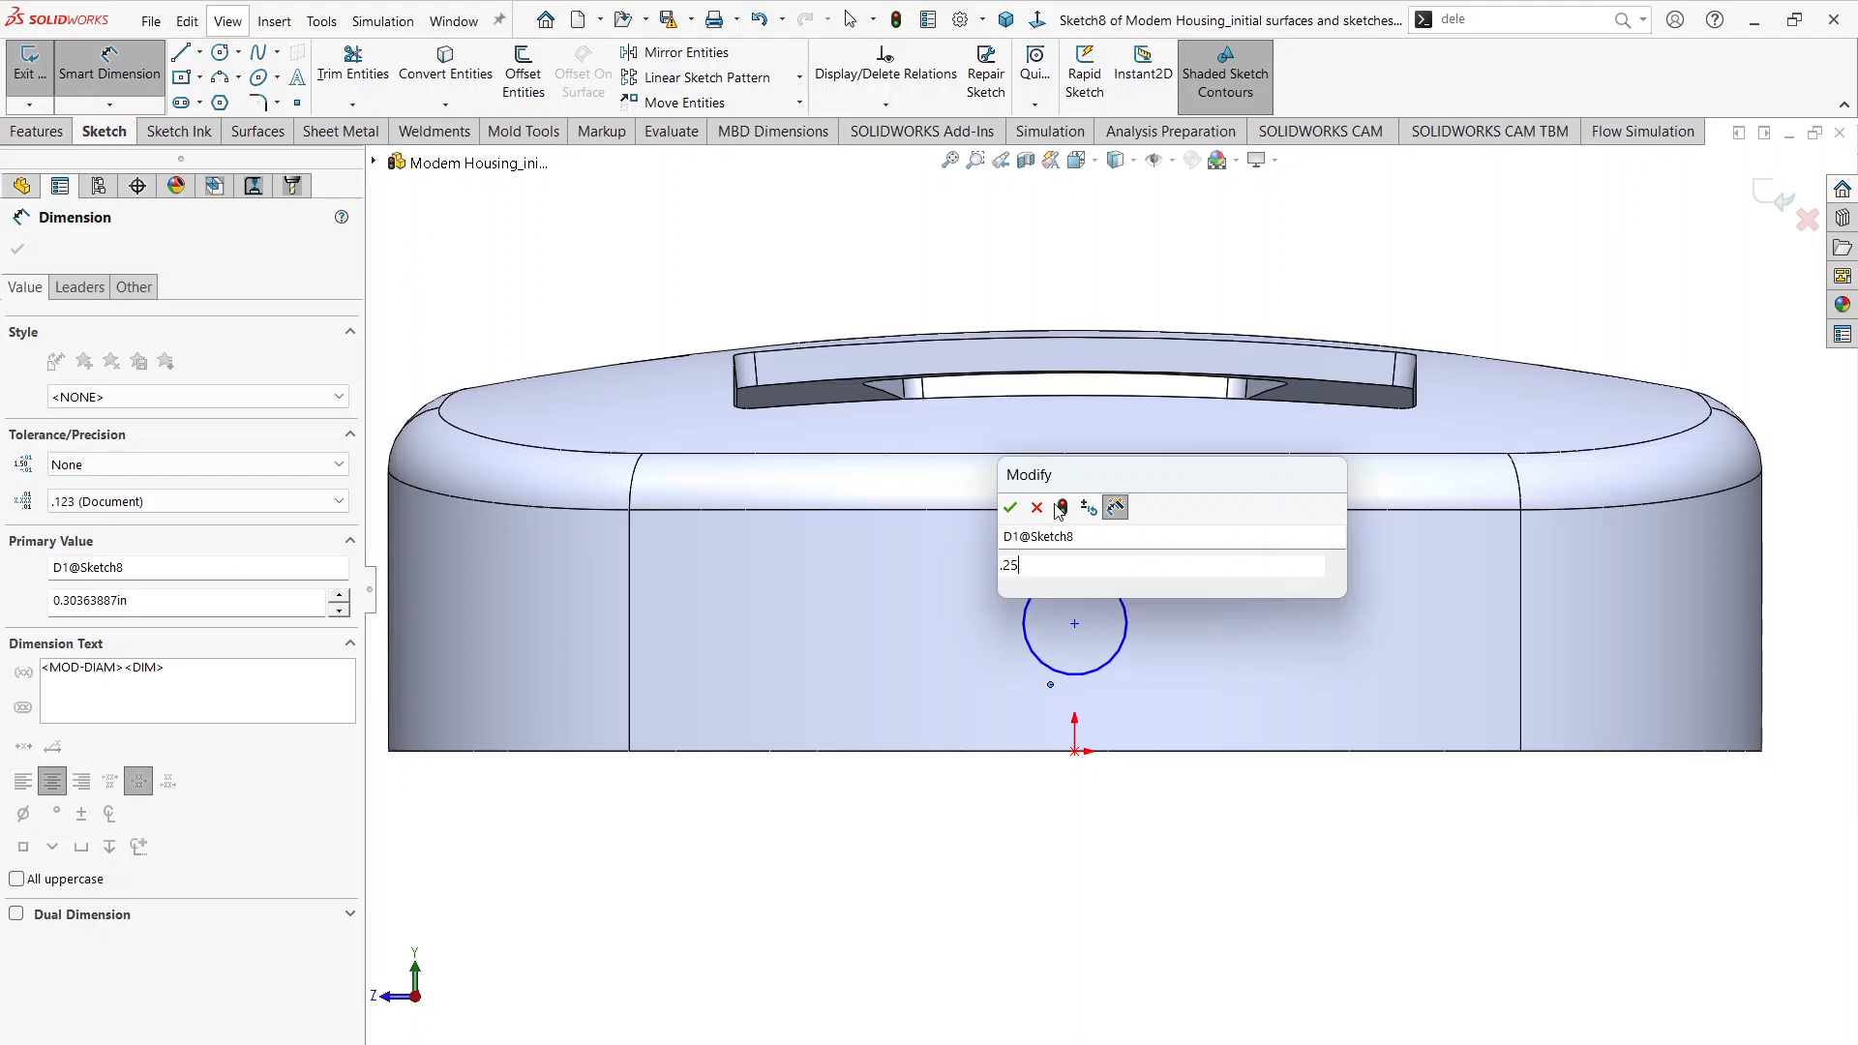
pyautogui.press('Return')
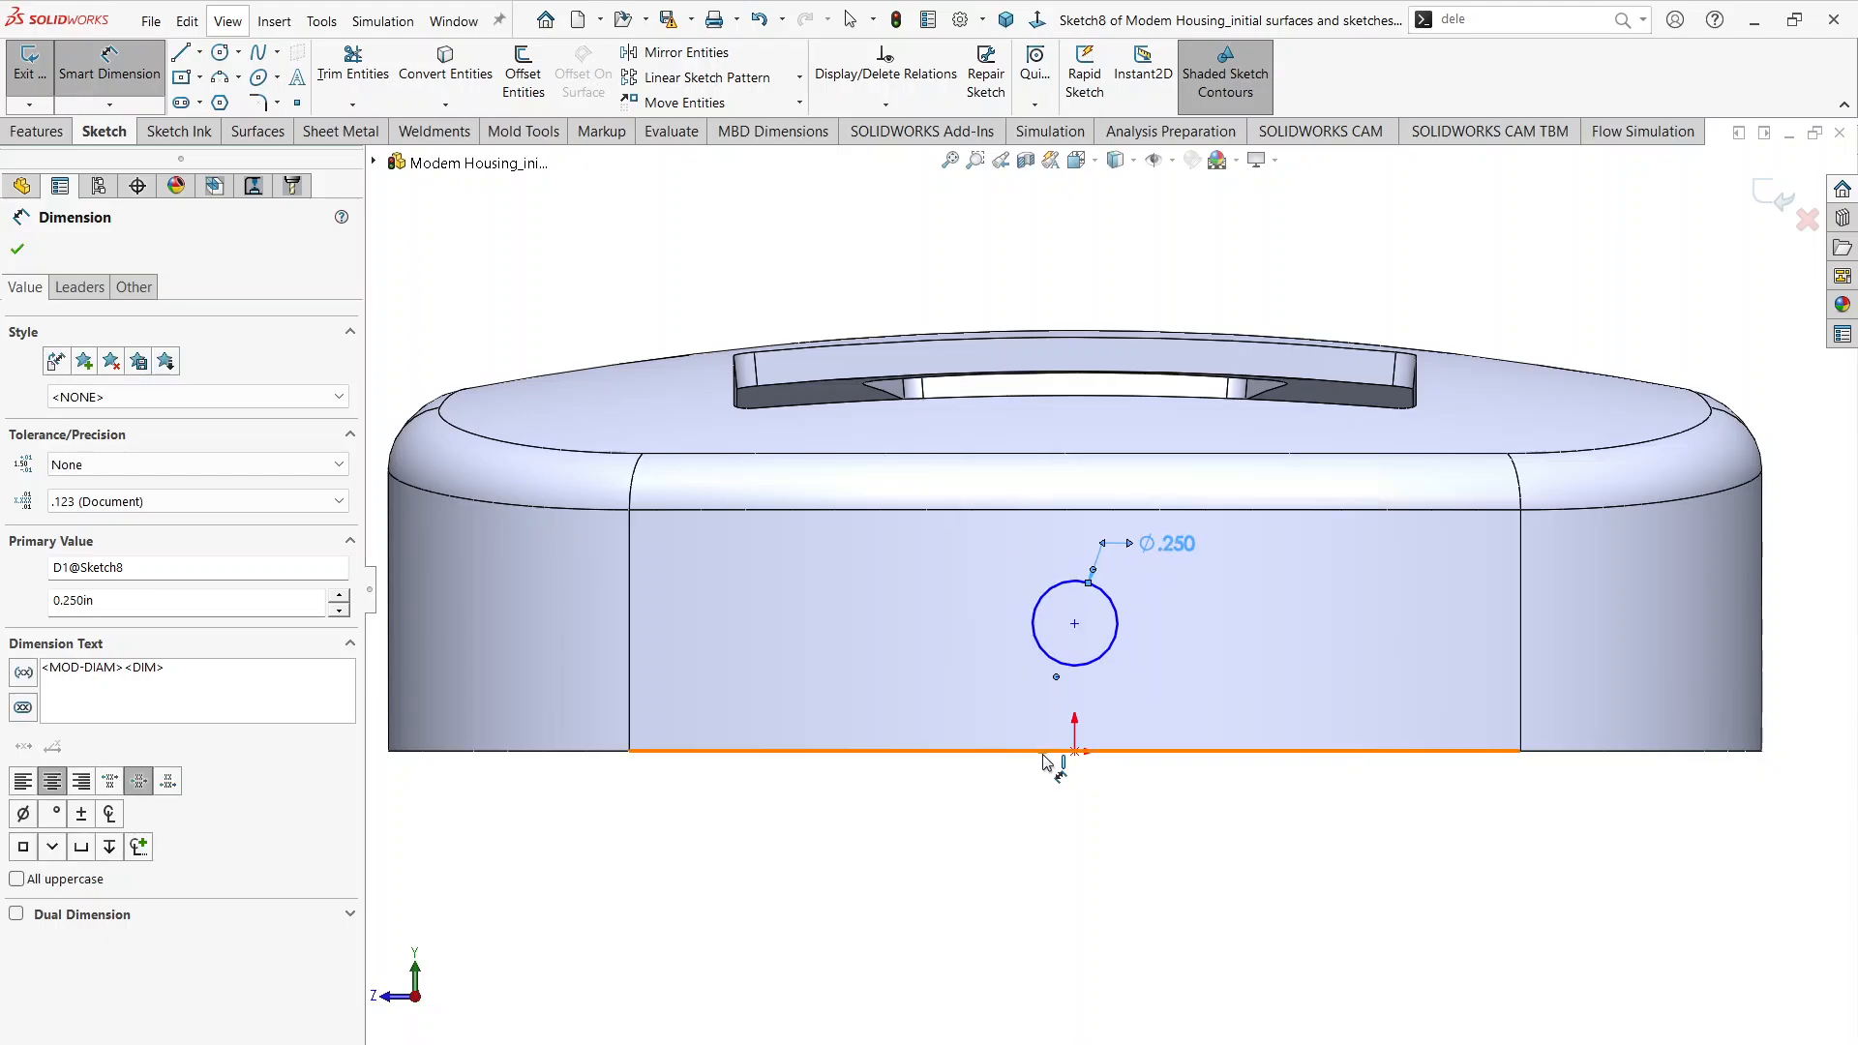
# Step: Dimension the circle's centre 0.185 in above the housing's bottom edge
pyautogui.click(1045, 753)
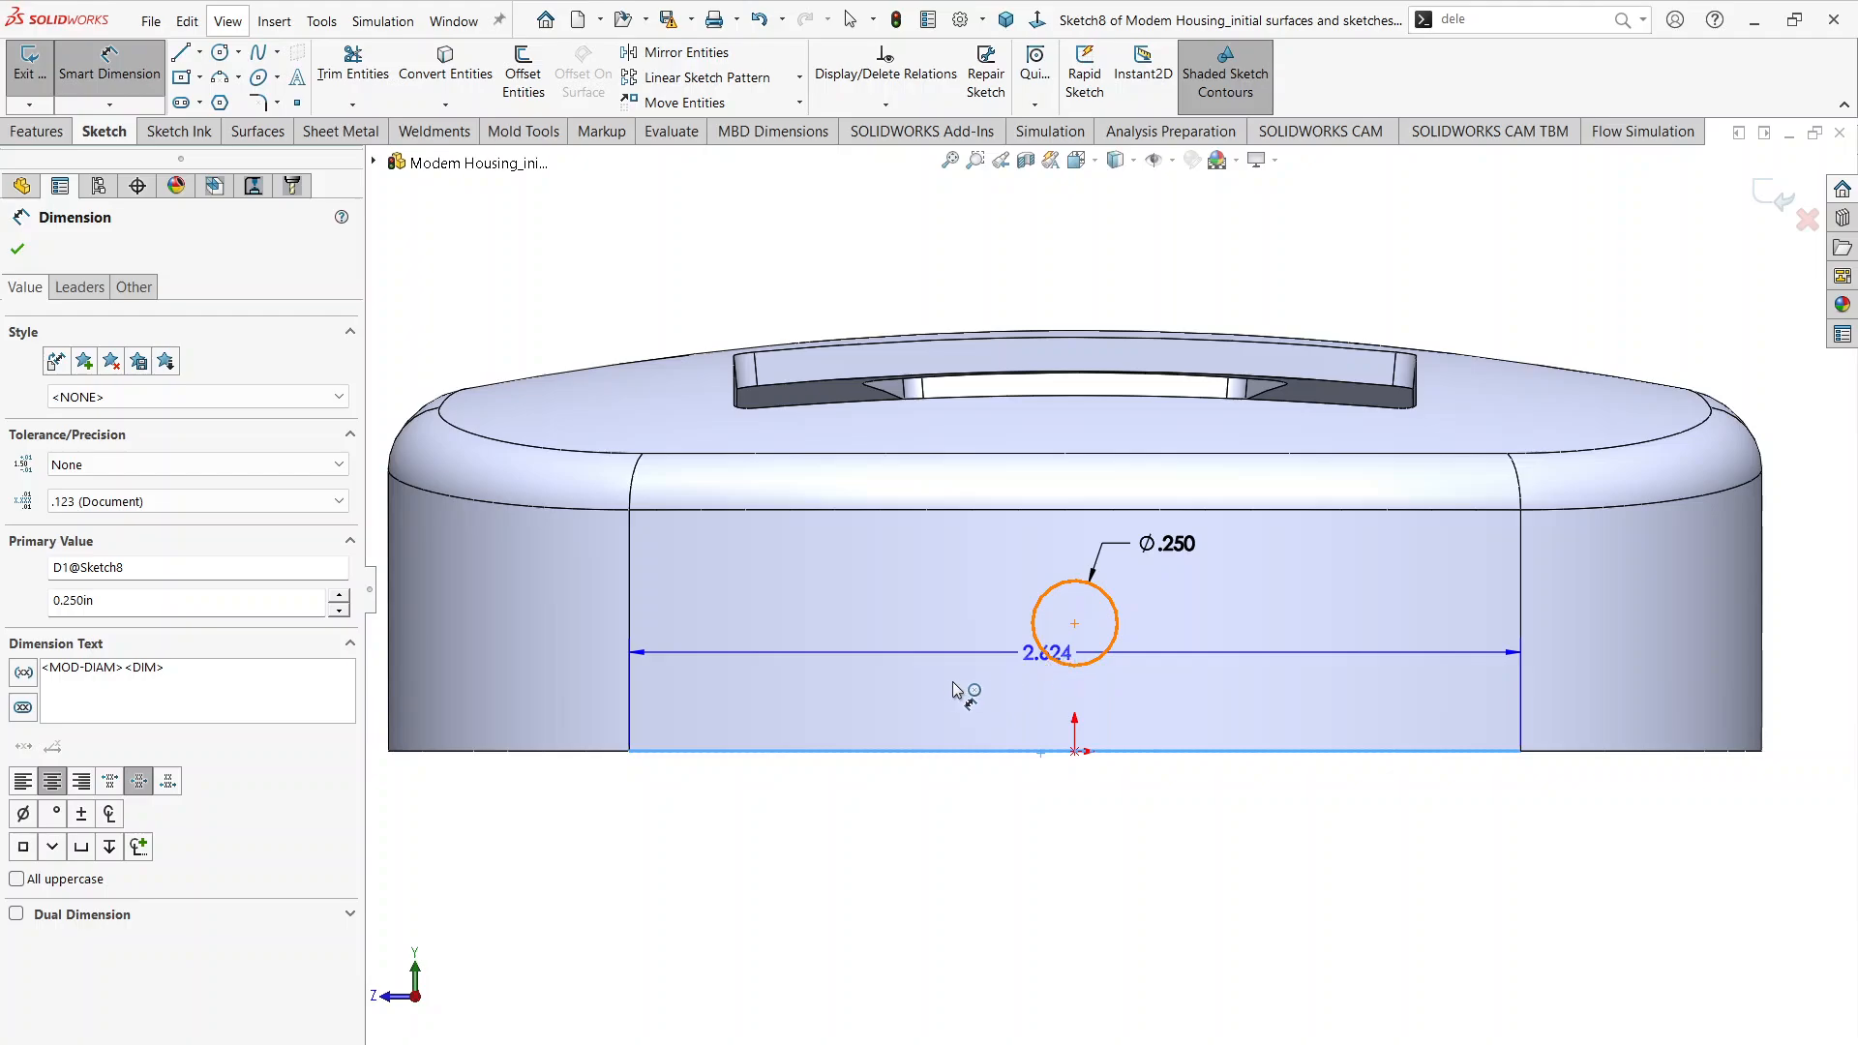
pyautogui.click(1036, 642)
pyautogui.click(937, 682)
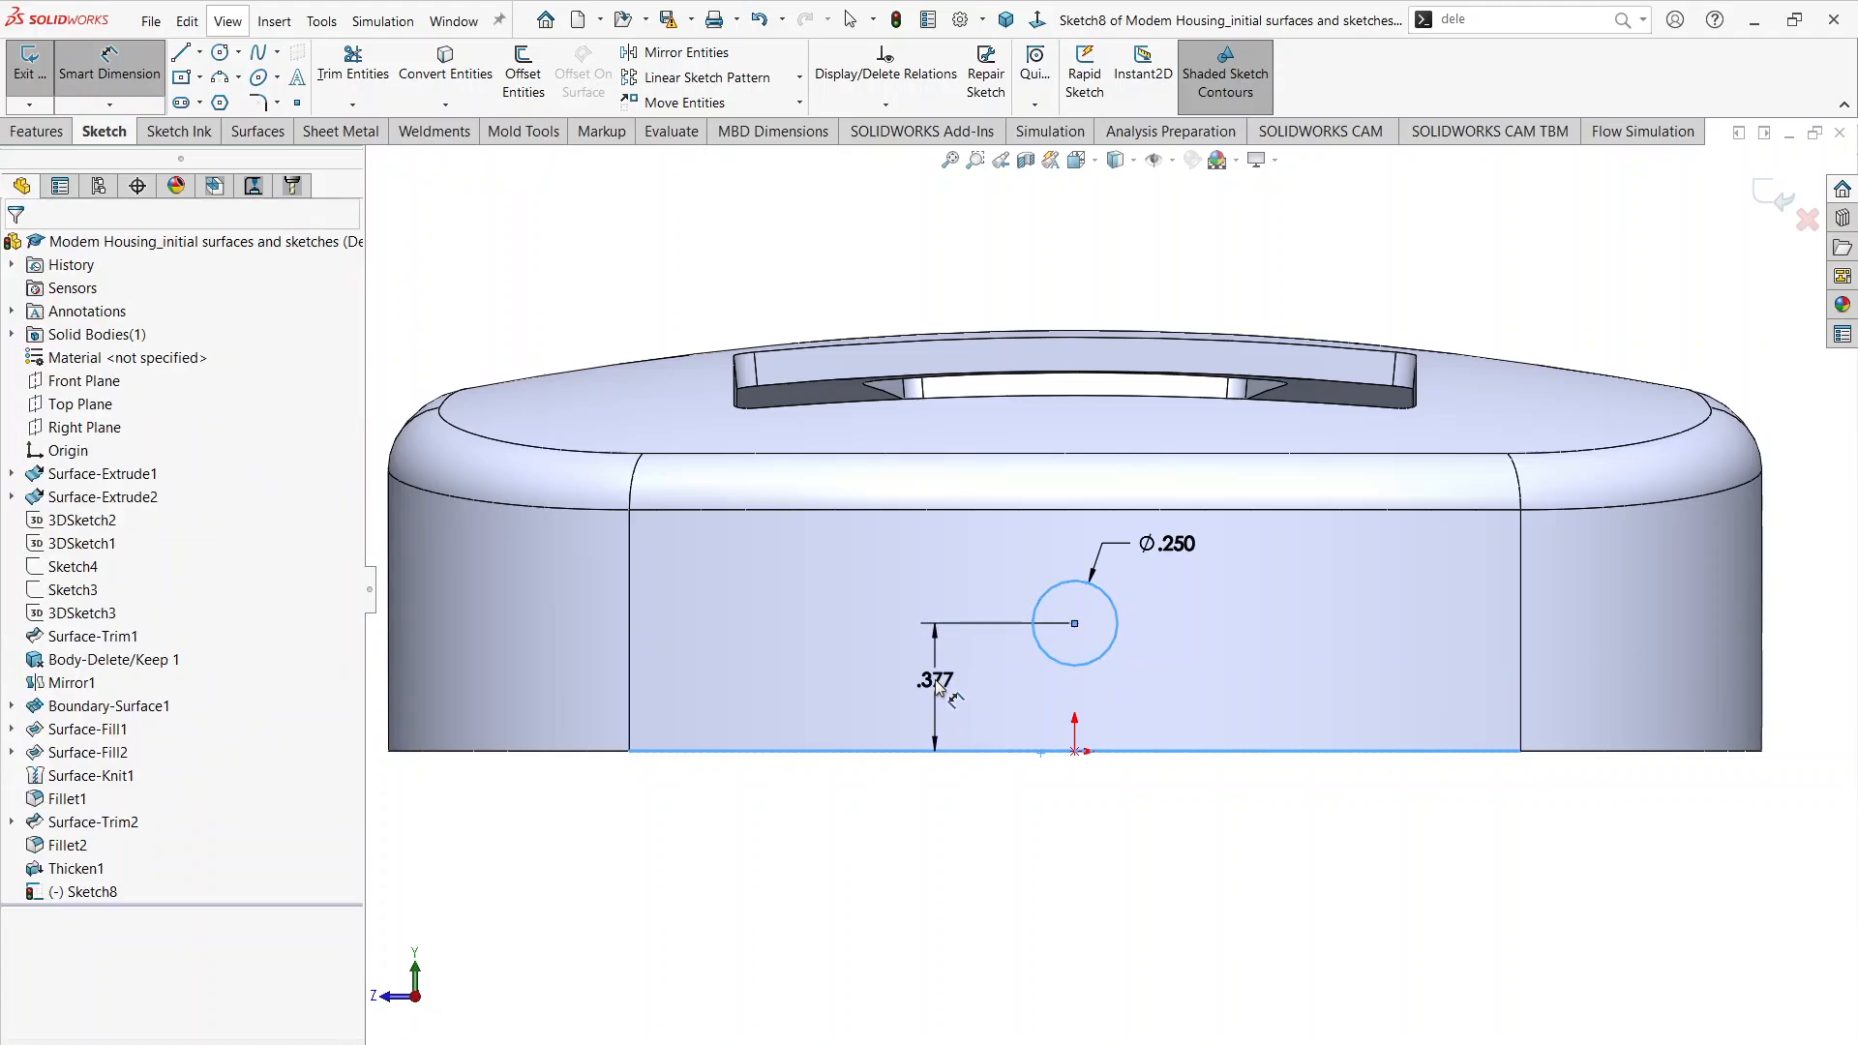
pyautogui.doubleClick(937, 682)
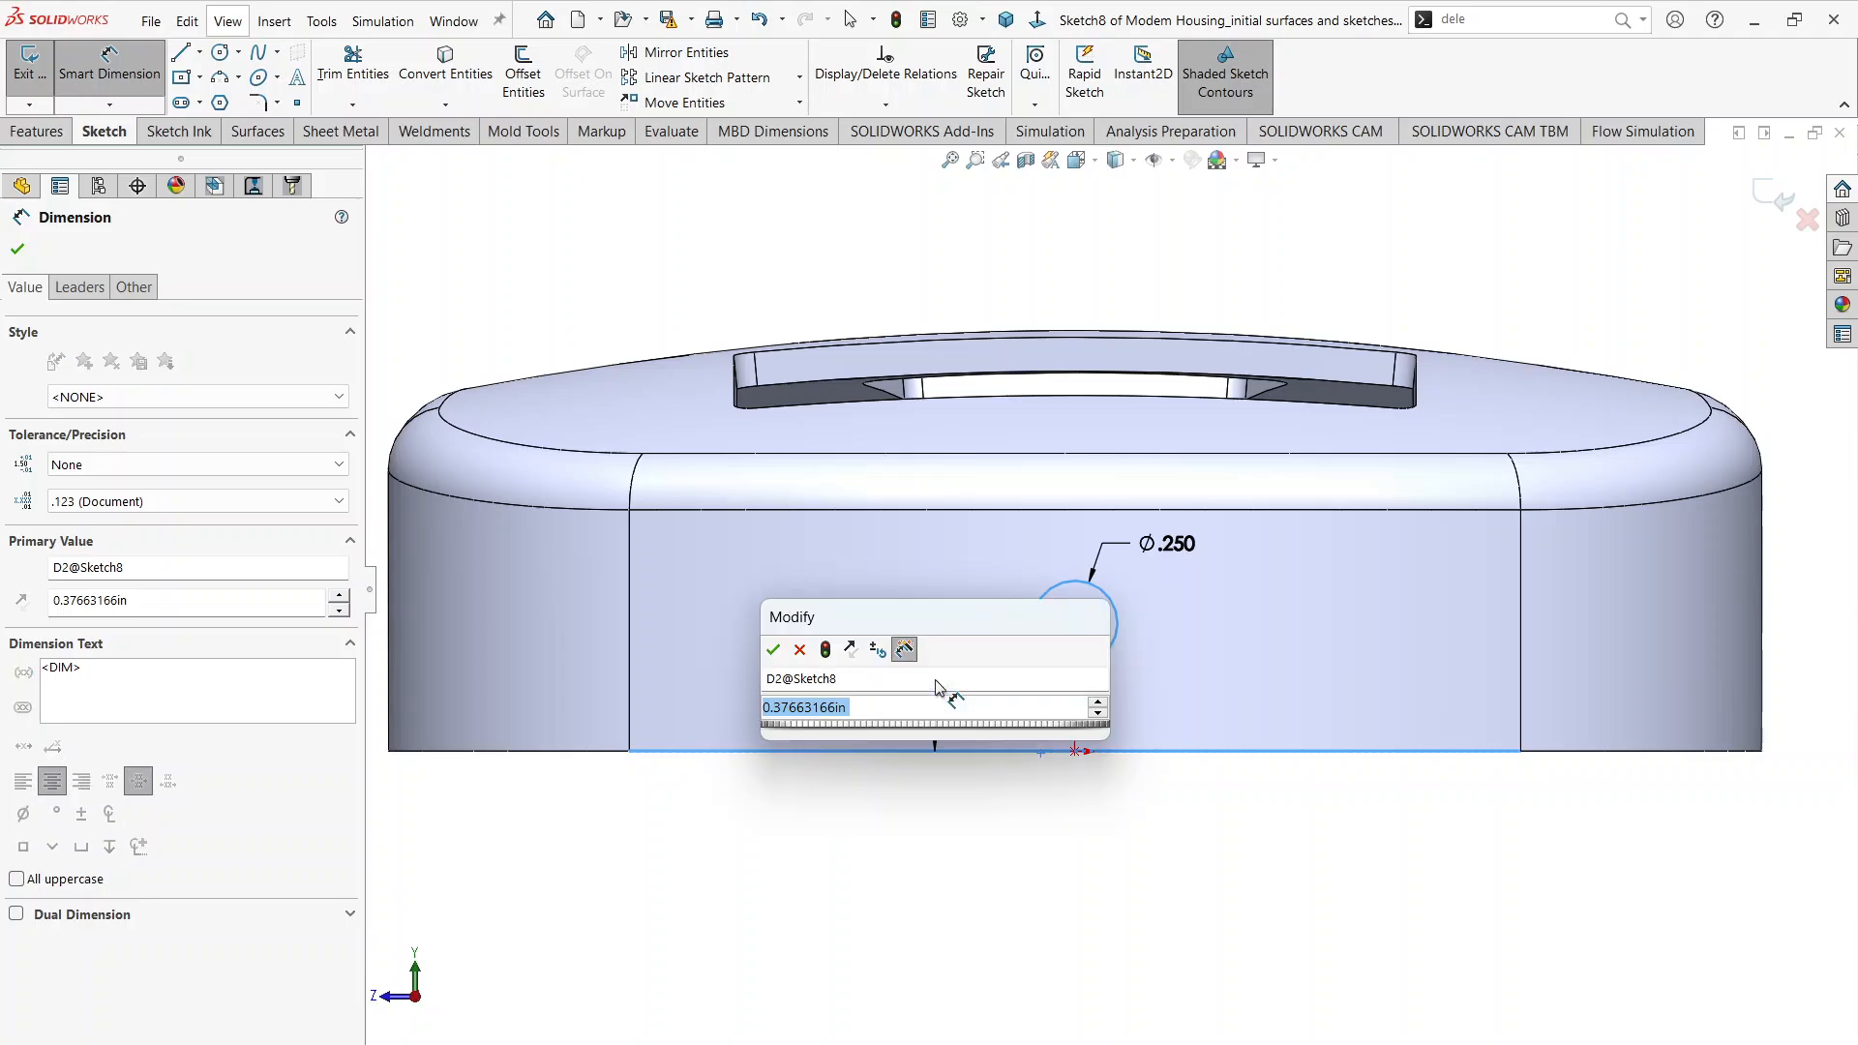
pyautogui.write('.185')
pyautogui.press('Escape')
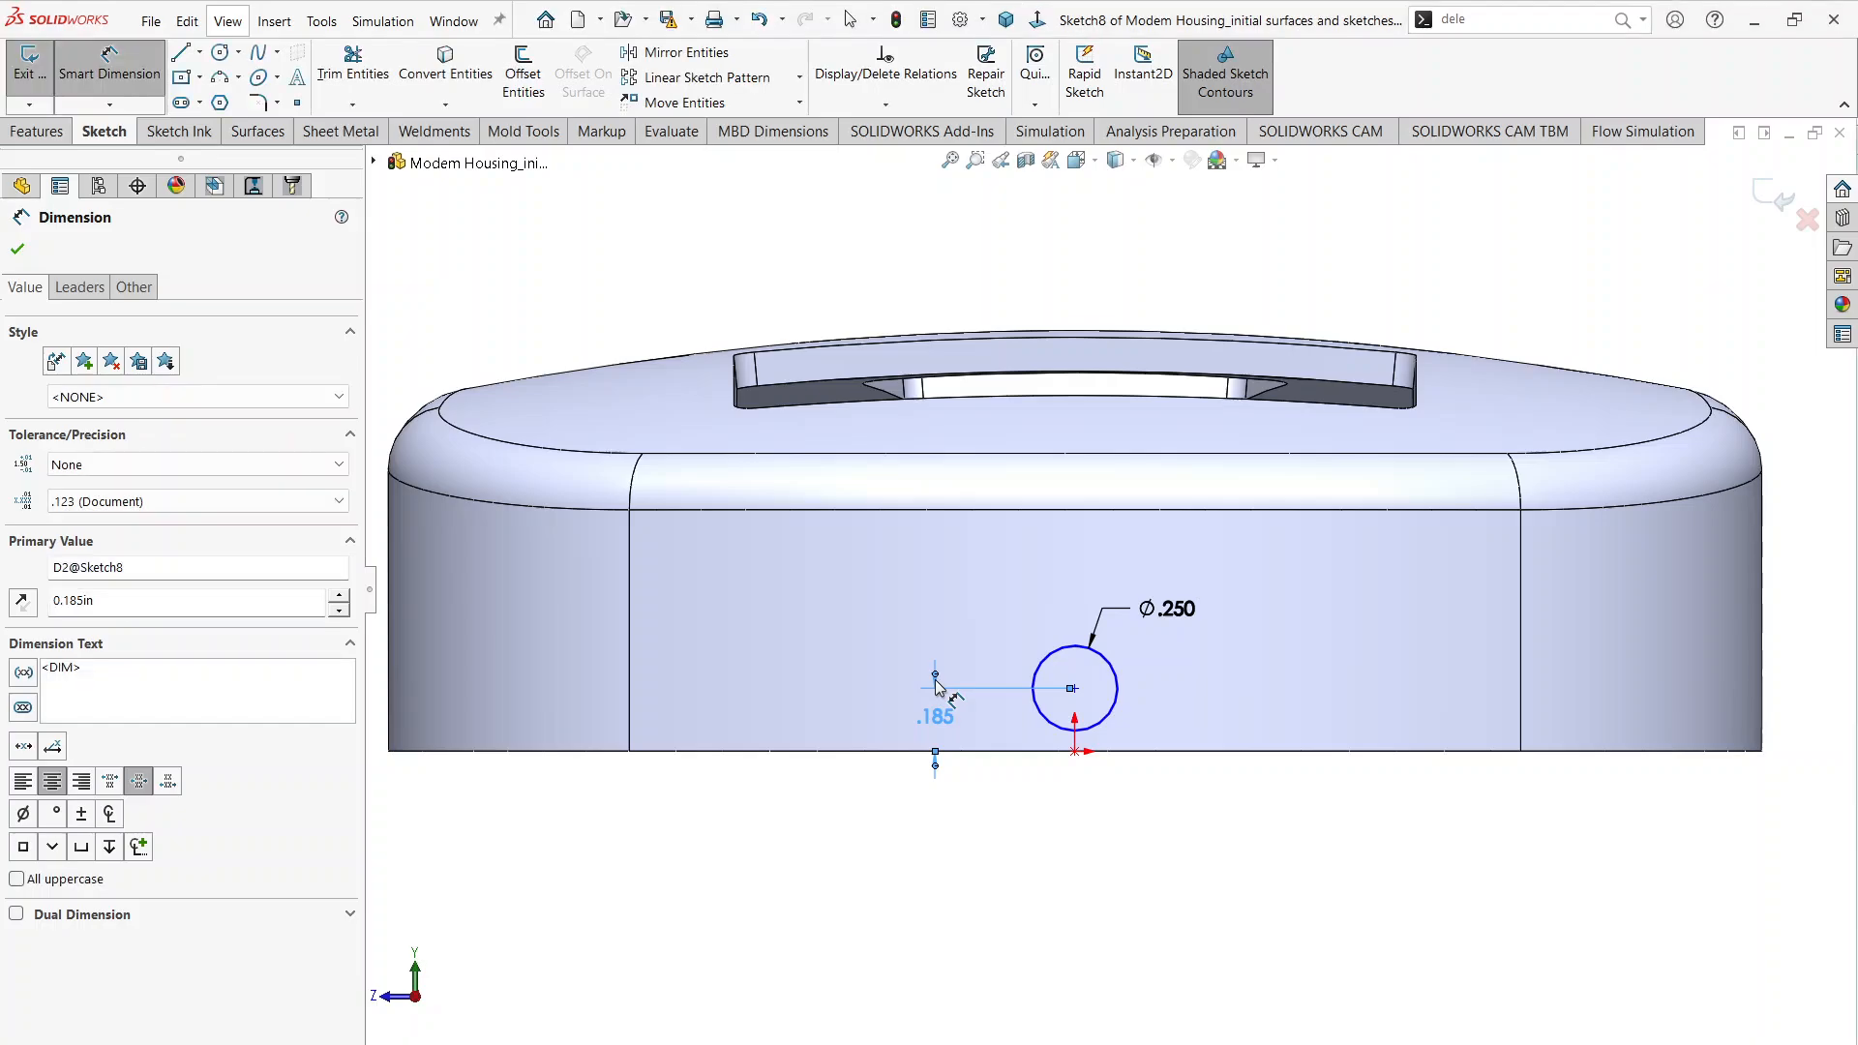
pyautogui.scroll(-2, 1134, 774)
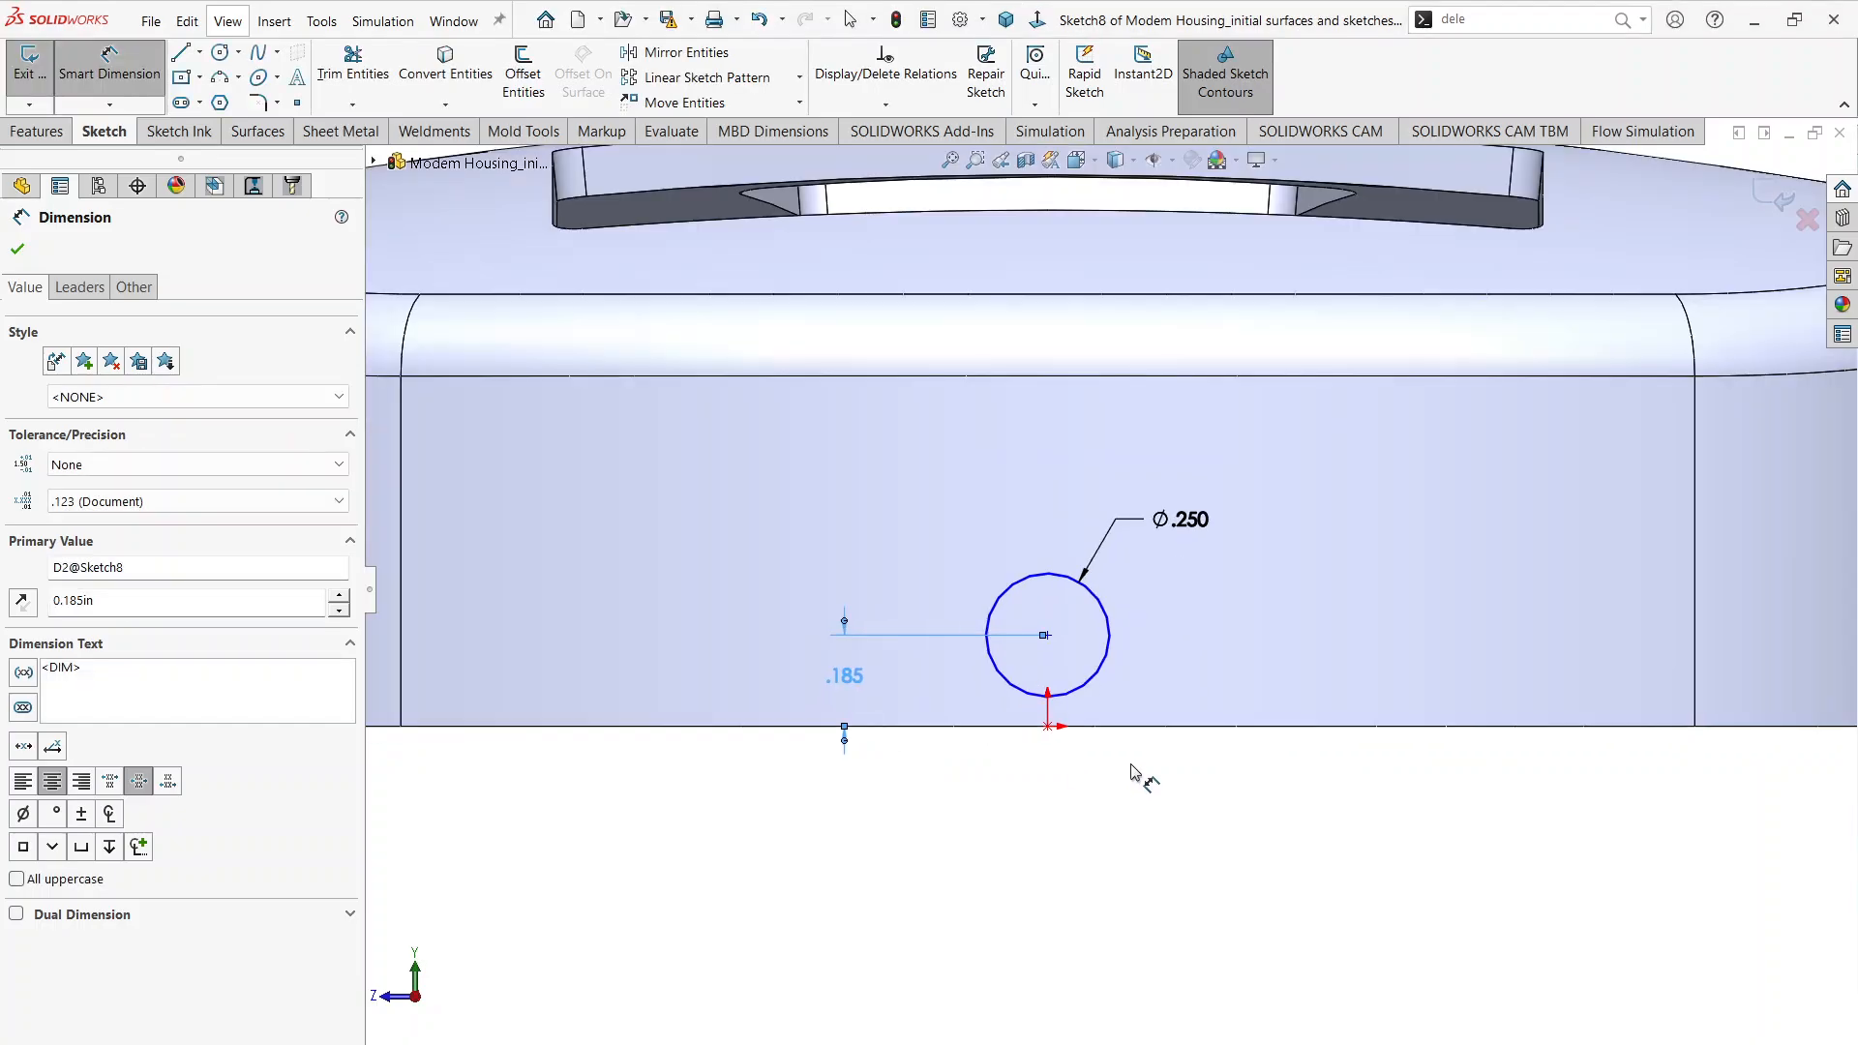
pyautogui.press('Escape')
pyautogui.press('Escape')
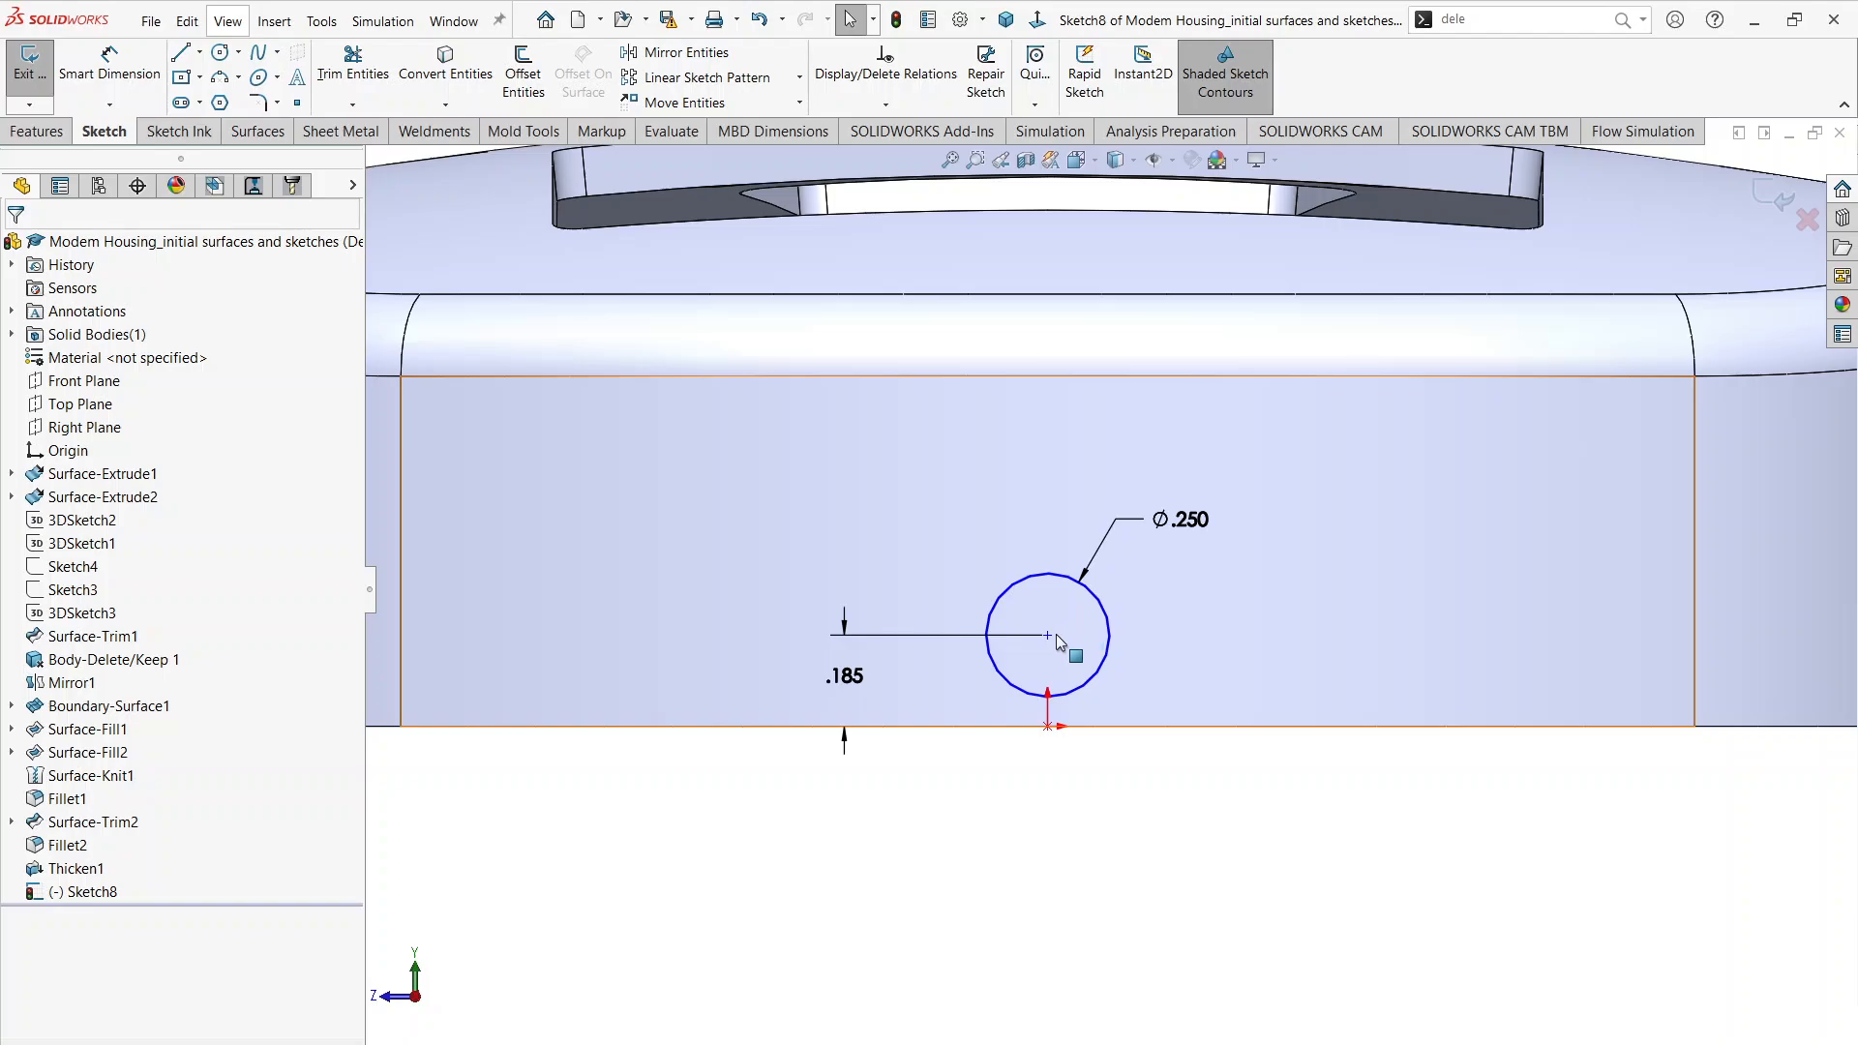
# Step: Add a vertical relation between the circle's centre and the origin
pyautogui.click(1048, 635)
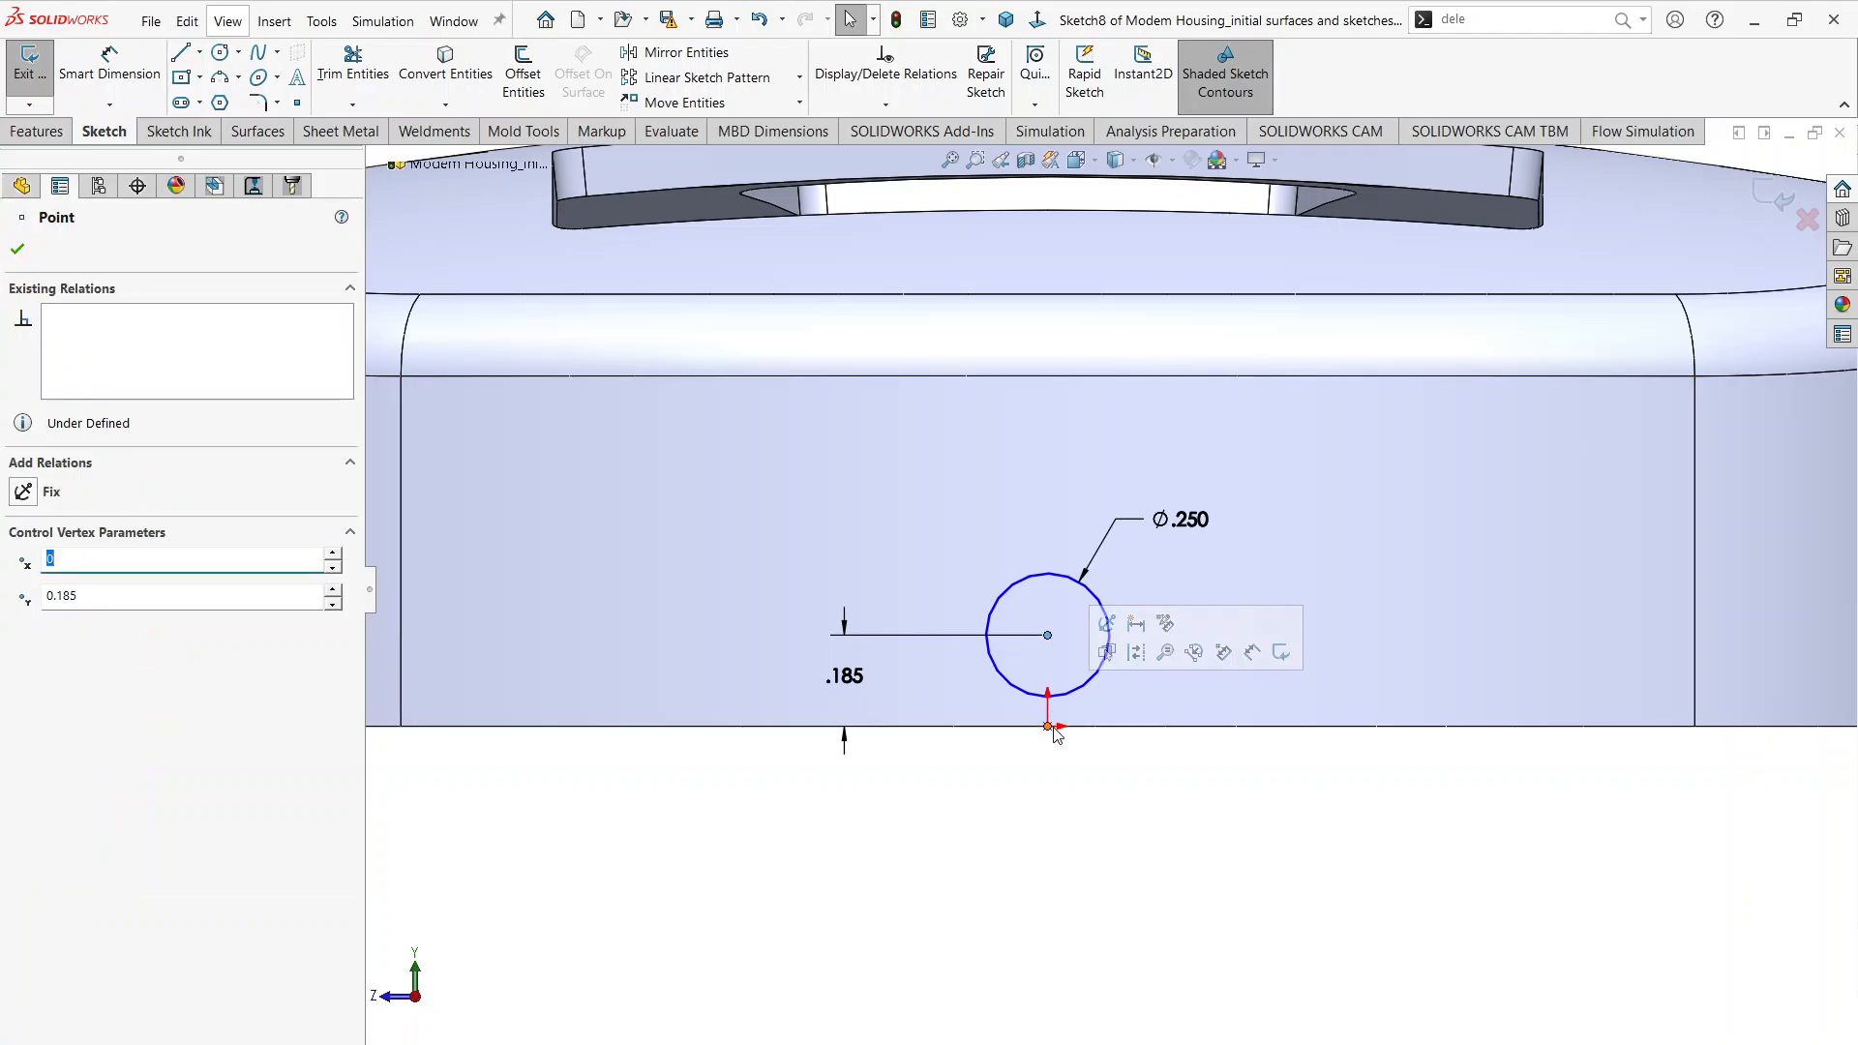
pyautogui.keyDown('ctrl'); pyautogui.click(1053, 728); pyautogui.keyUp('ctrl')
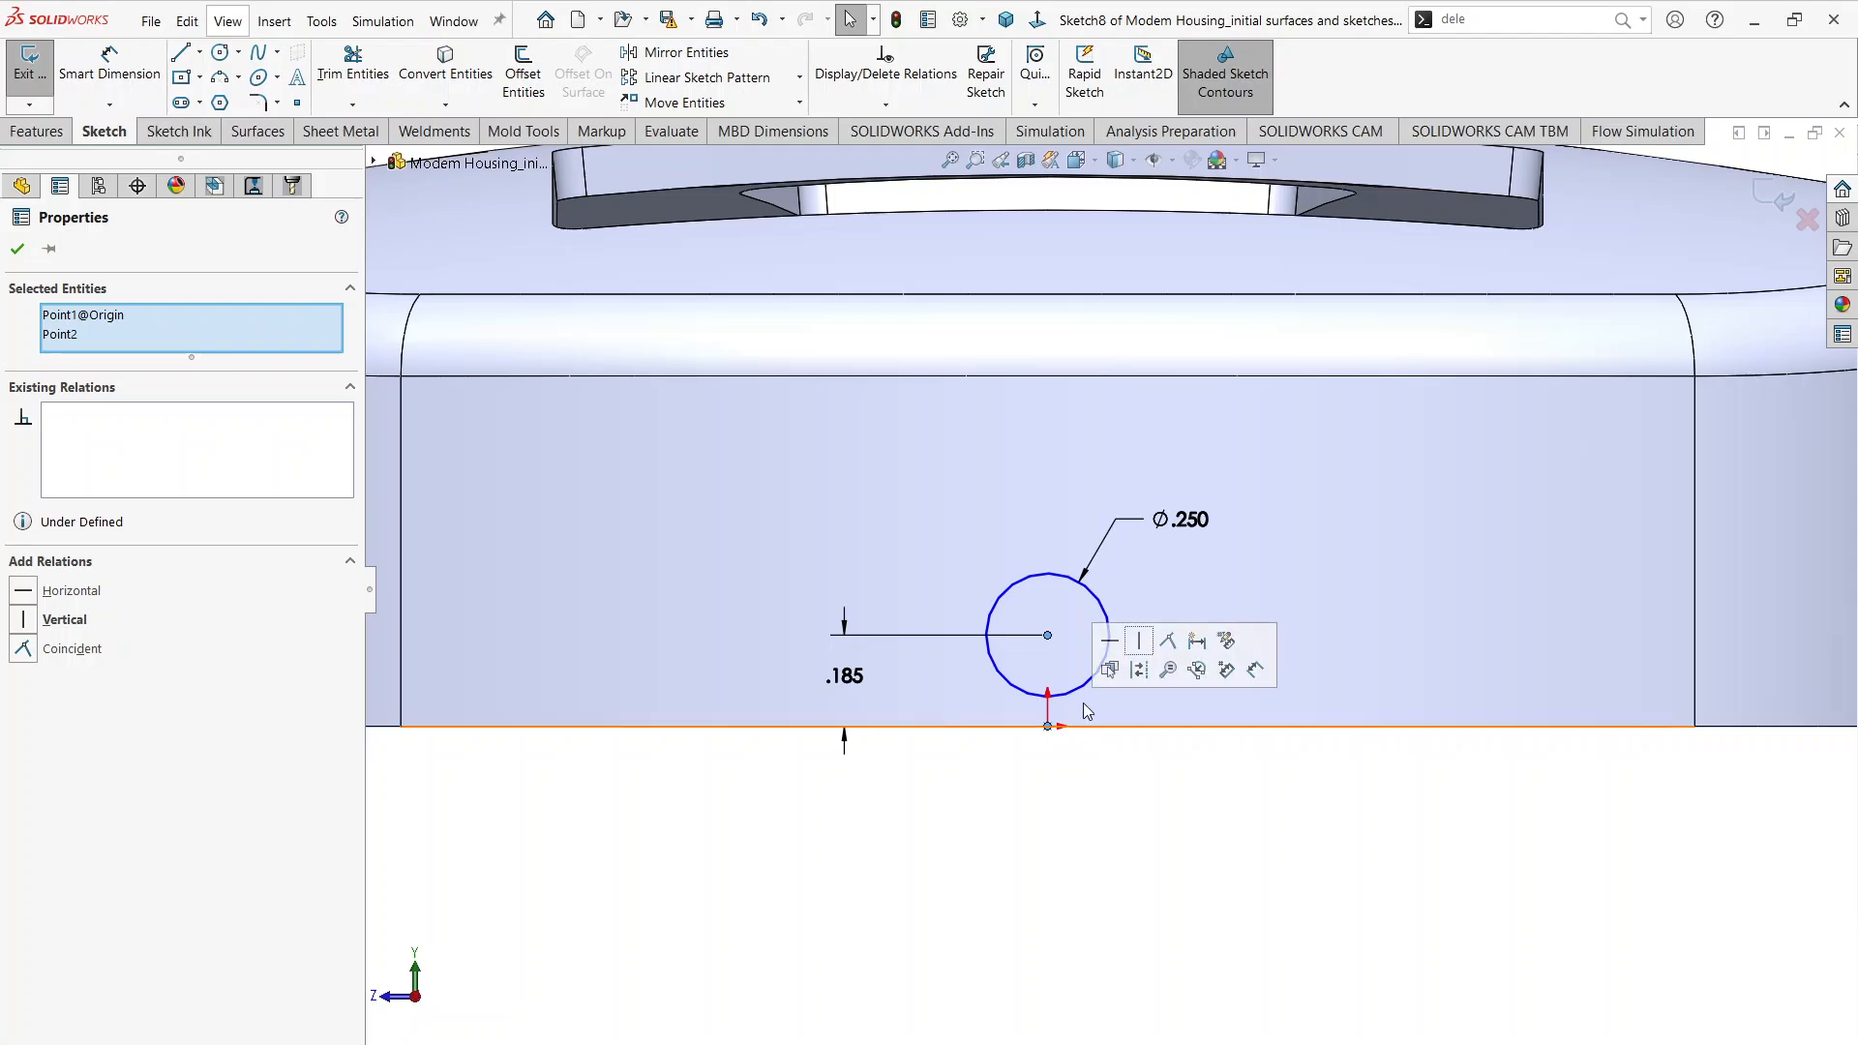
pyautogui.click(1162, 645)
pyautogui.click(1155, 844)
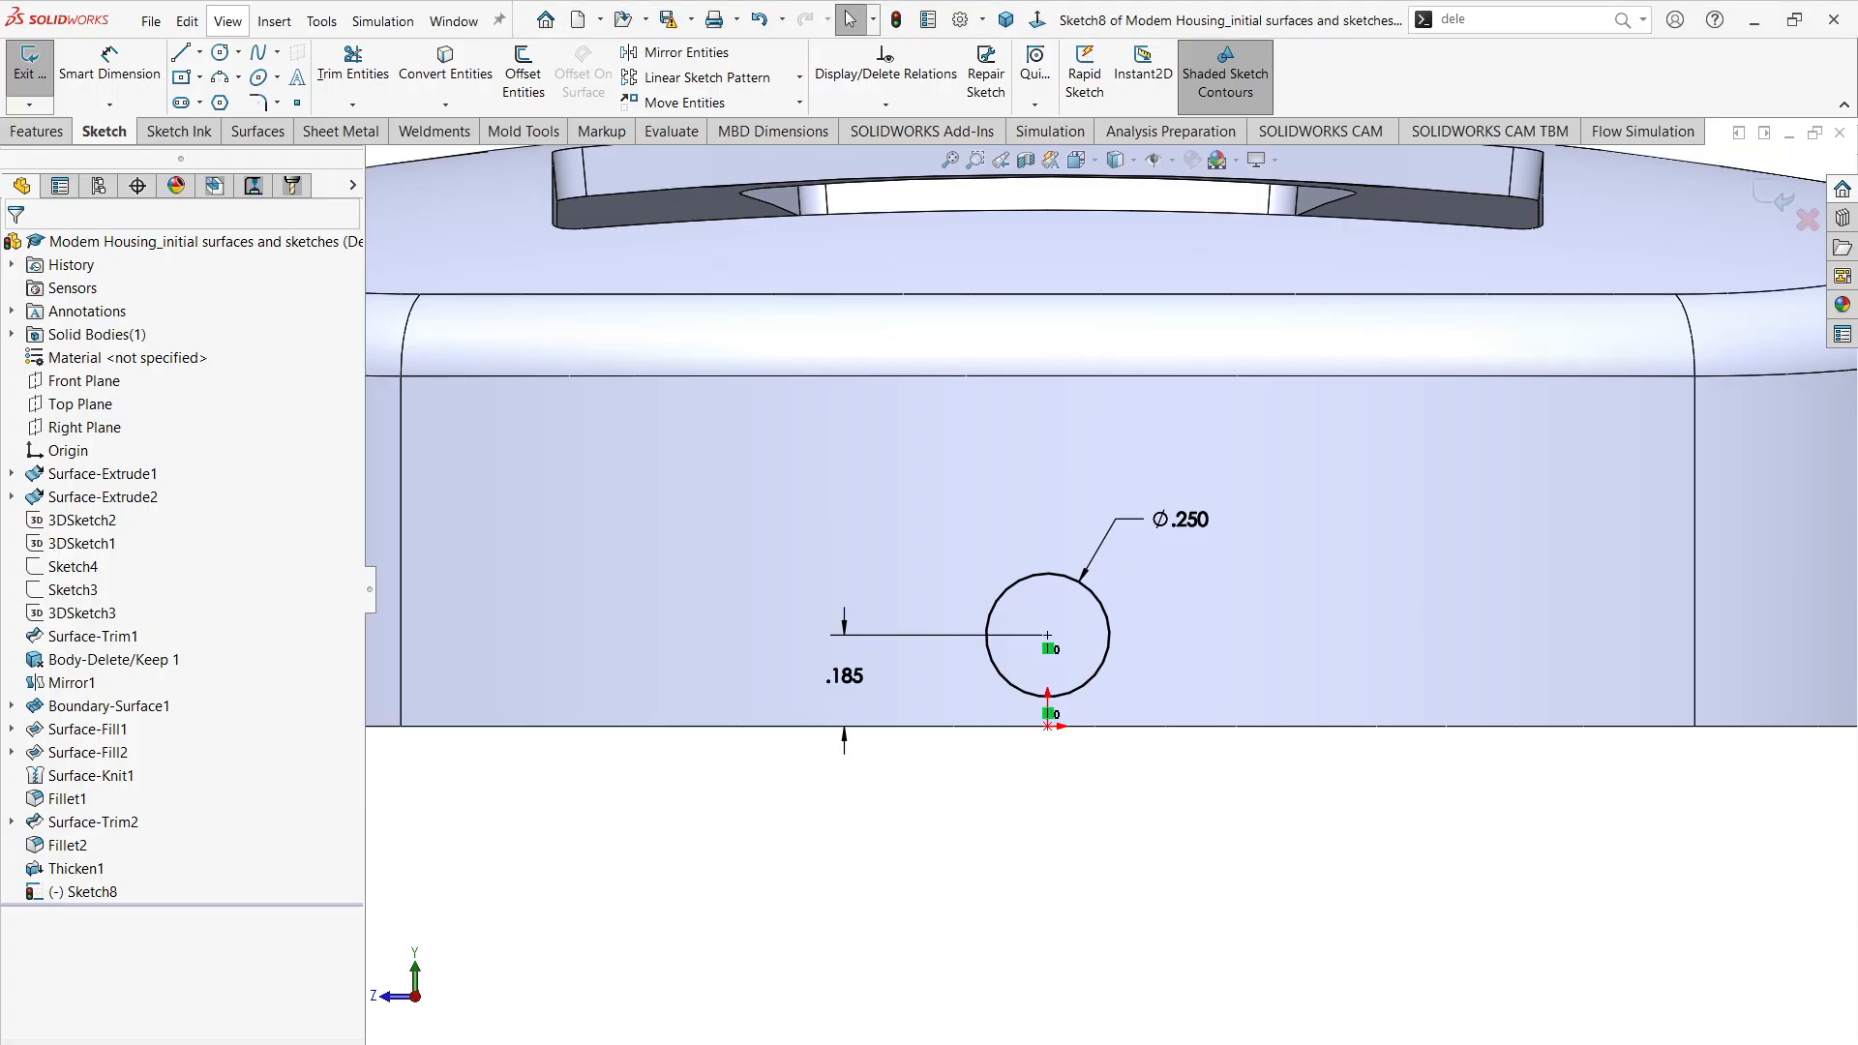
# Step: Make an extruded cut from the circle sketch with a Through All end condition through the narrow end wall
pyautogui.scroll(2, 934, 789)
pyautogui.moveTo(991, 731); pyautogui.dragTo(894, 897, button='middle')
pyautogui.click(140, 54)
pyautogui.press('Escape')
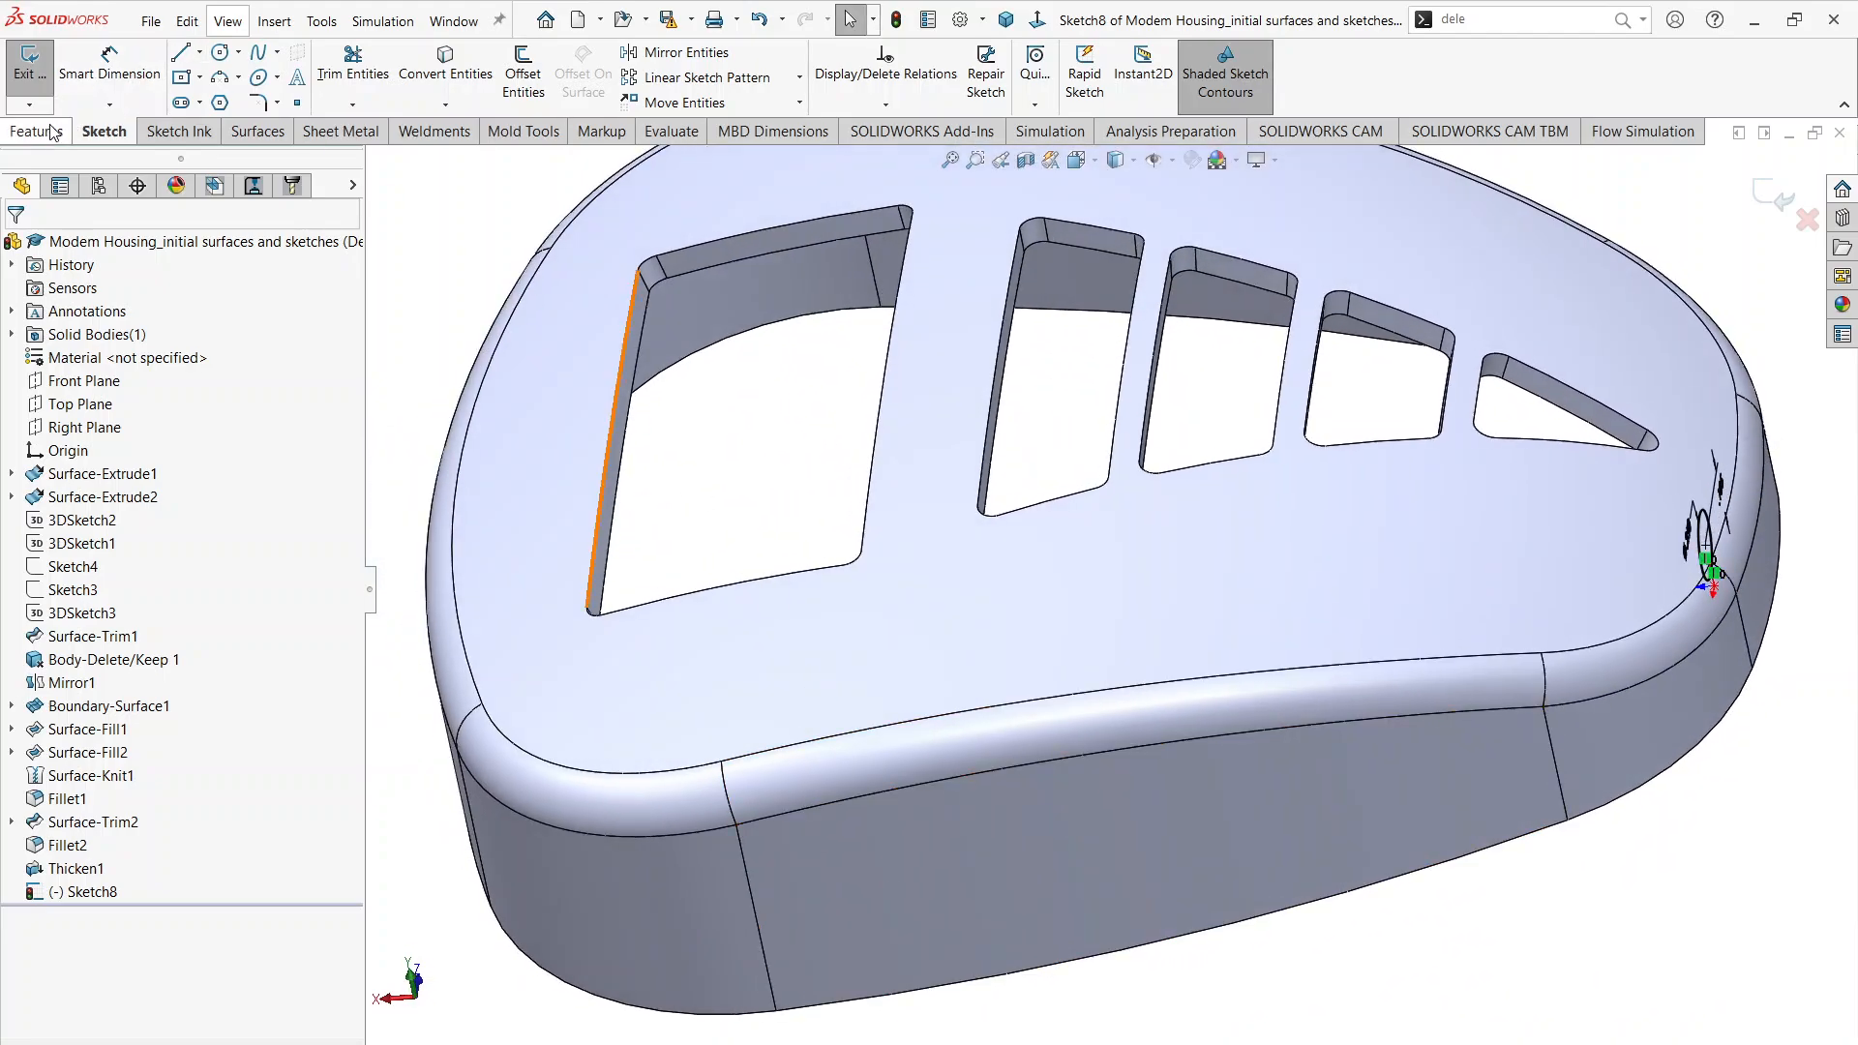
pyautogui.click(39, 131)
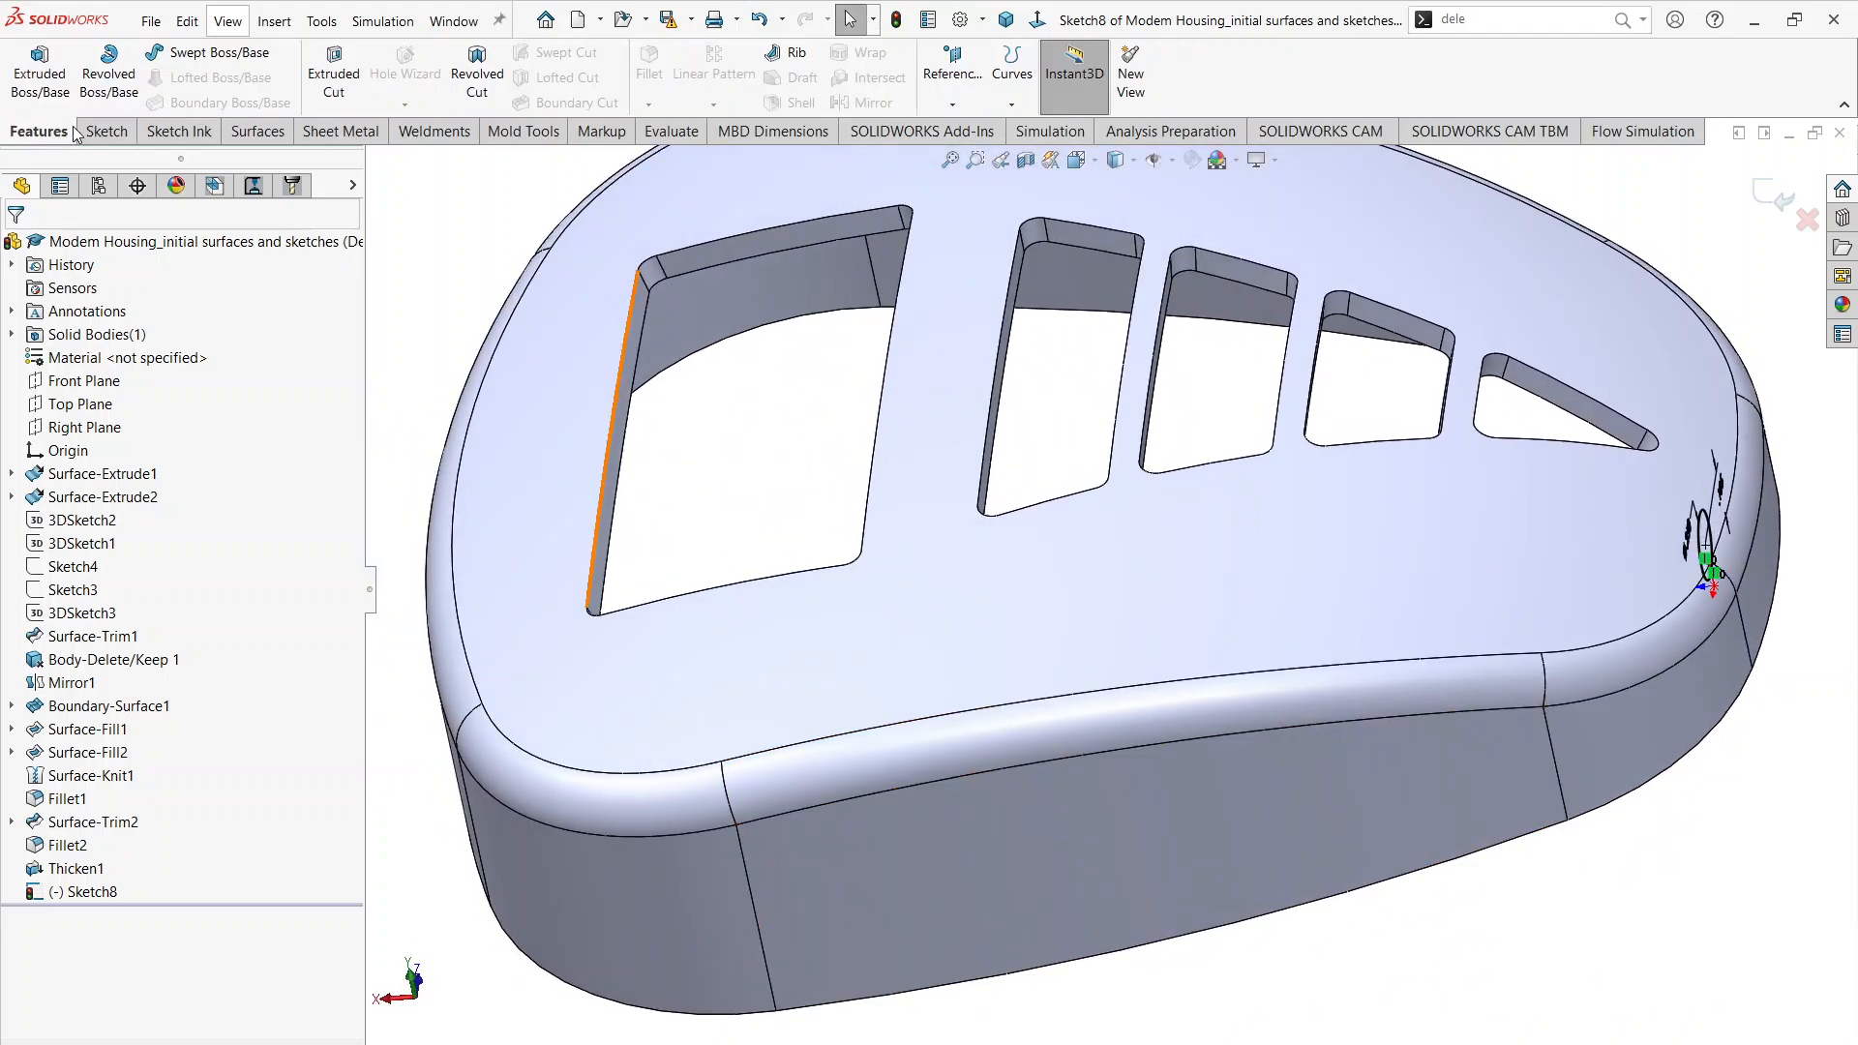
pyautogui.click(333, 73)
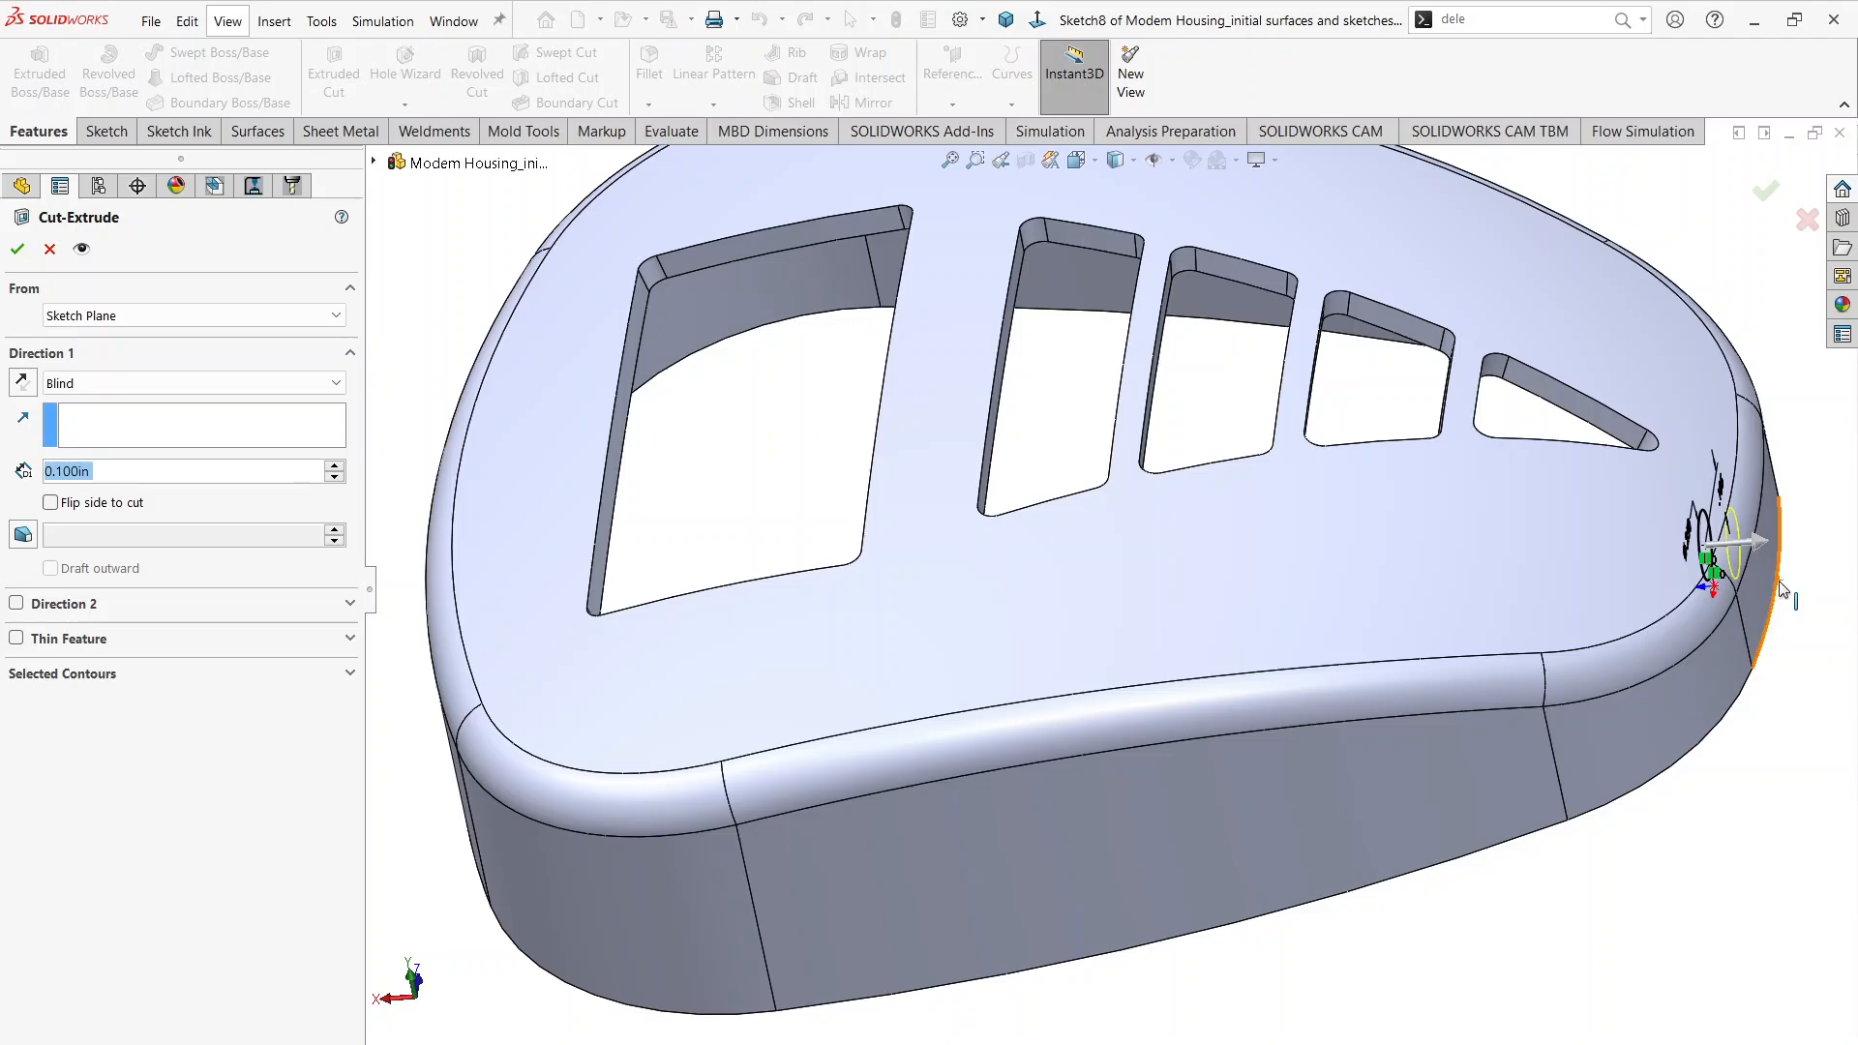
pyautogui.click(194, 383)
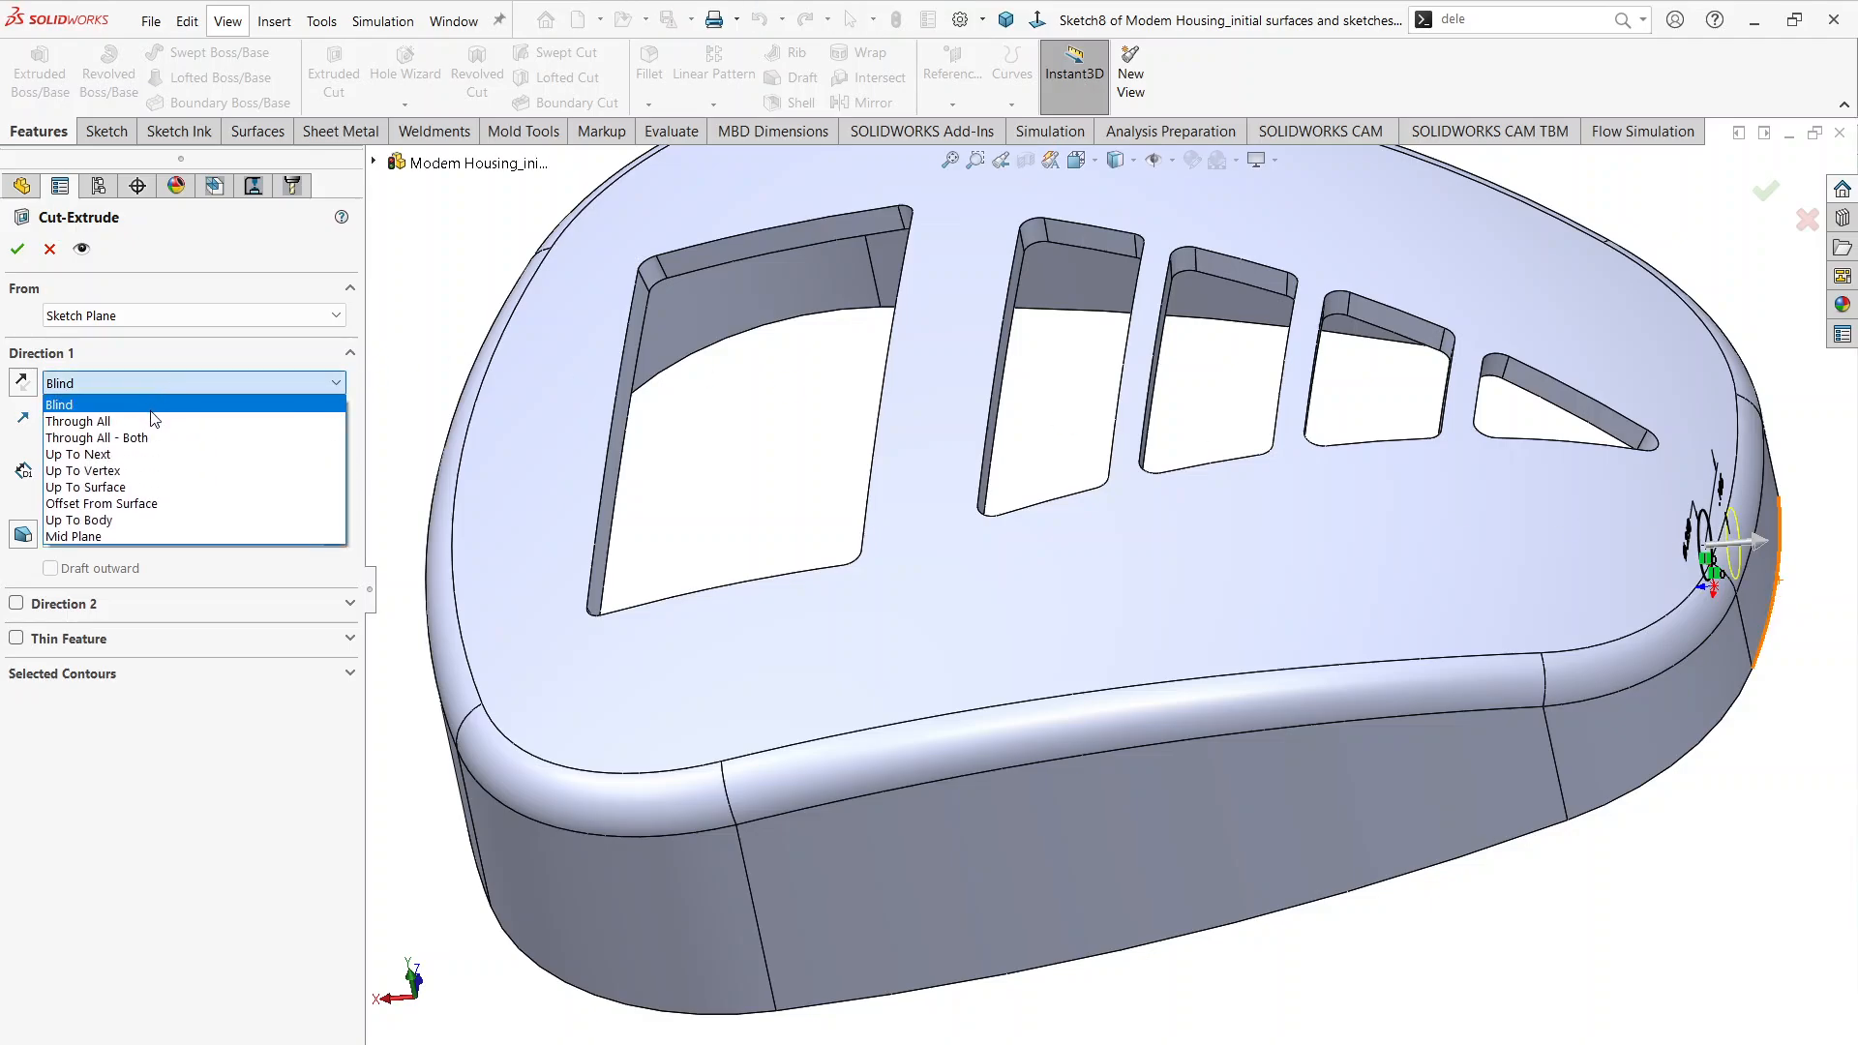
pyautogui.click(155, 411)
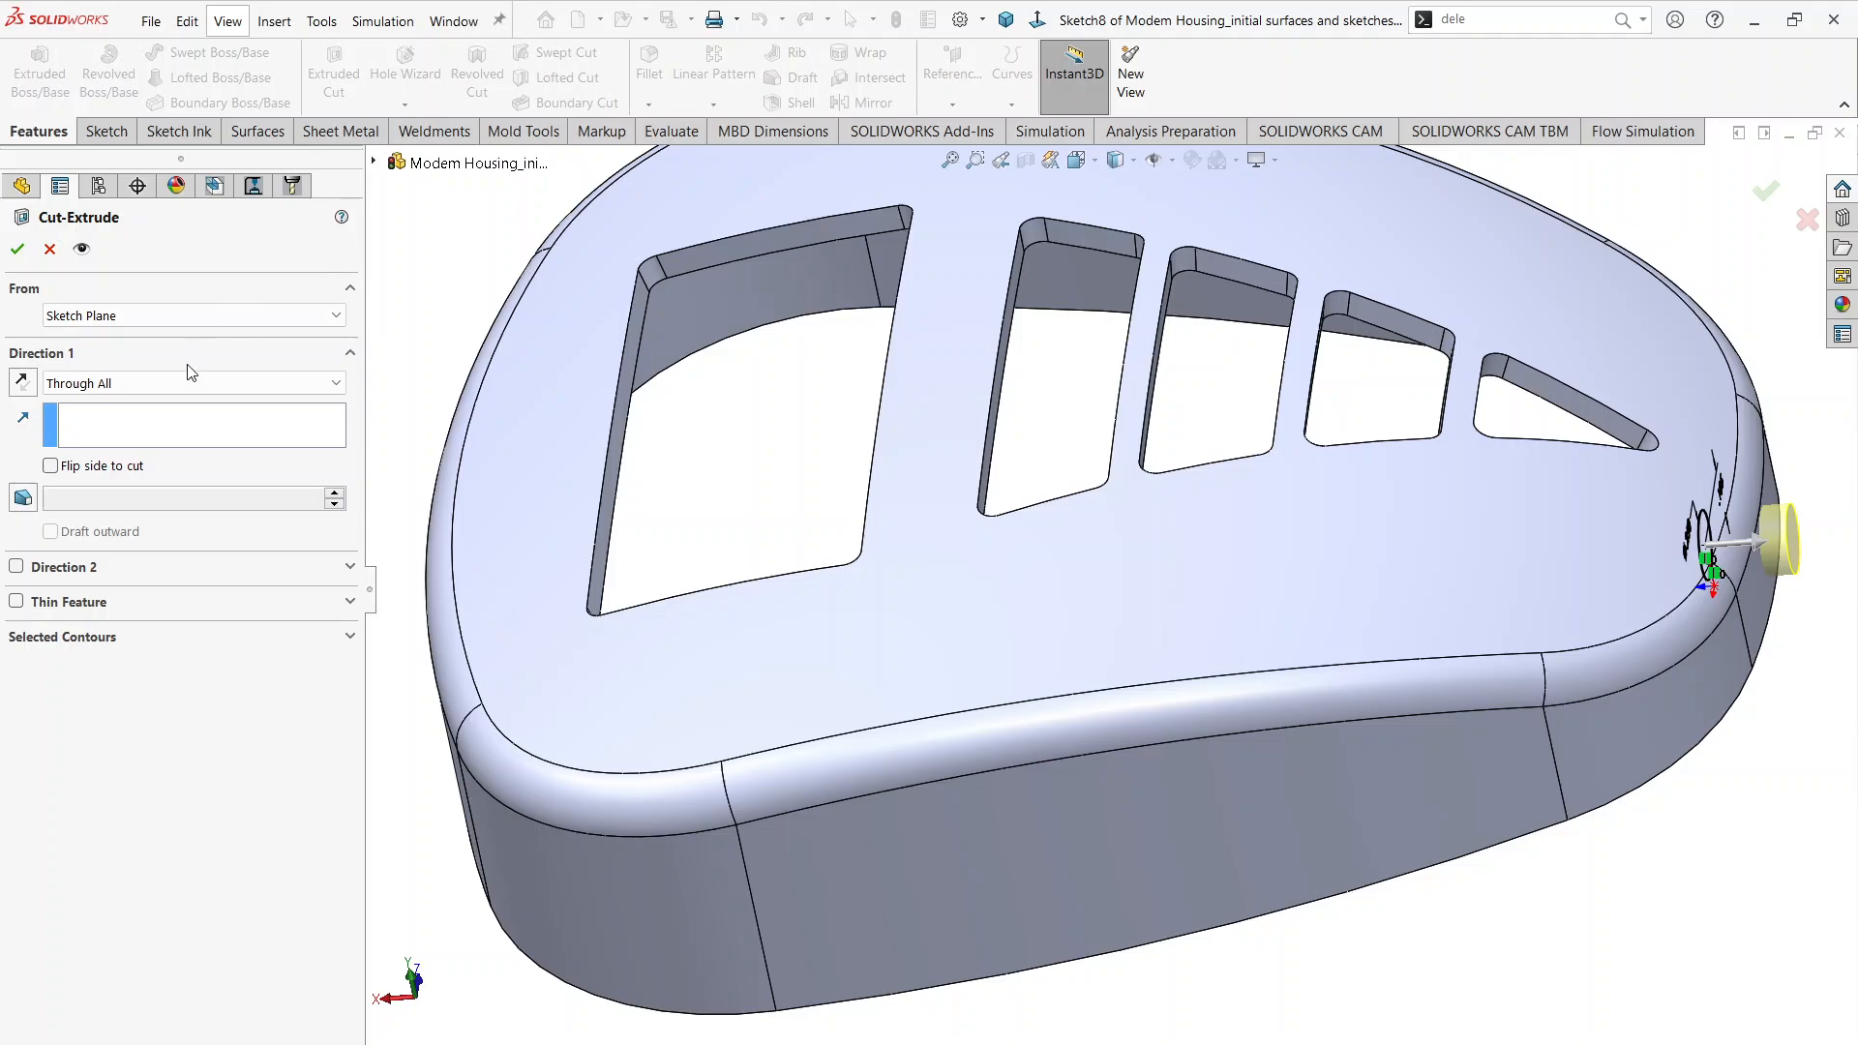
pyautogui.click(17, 254)
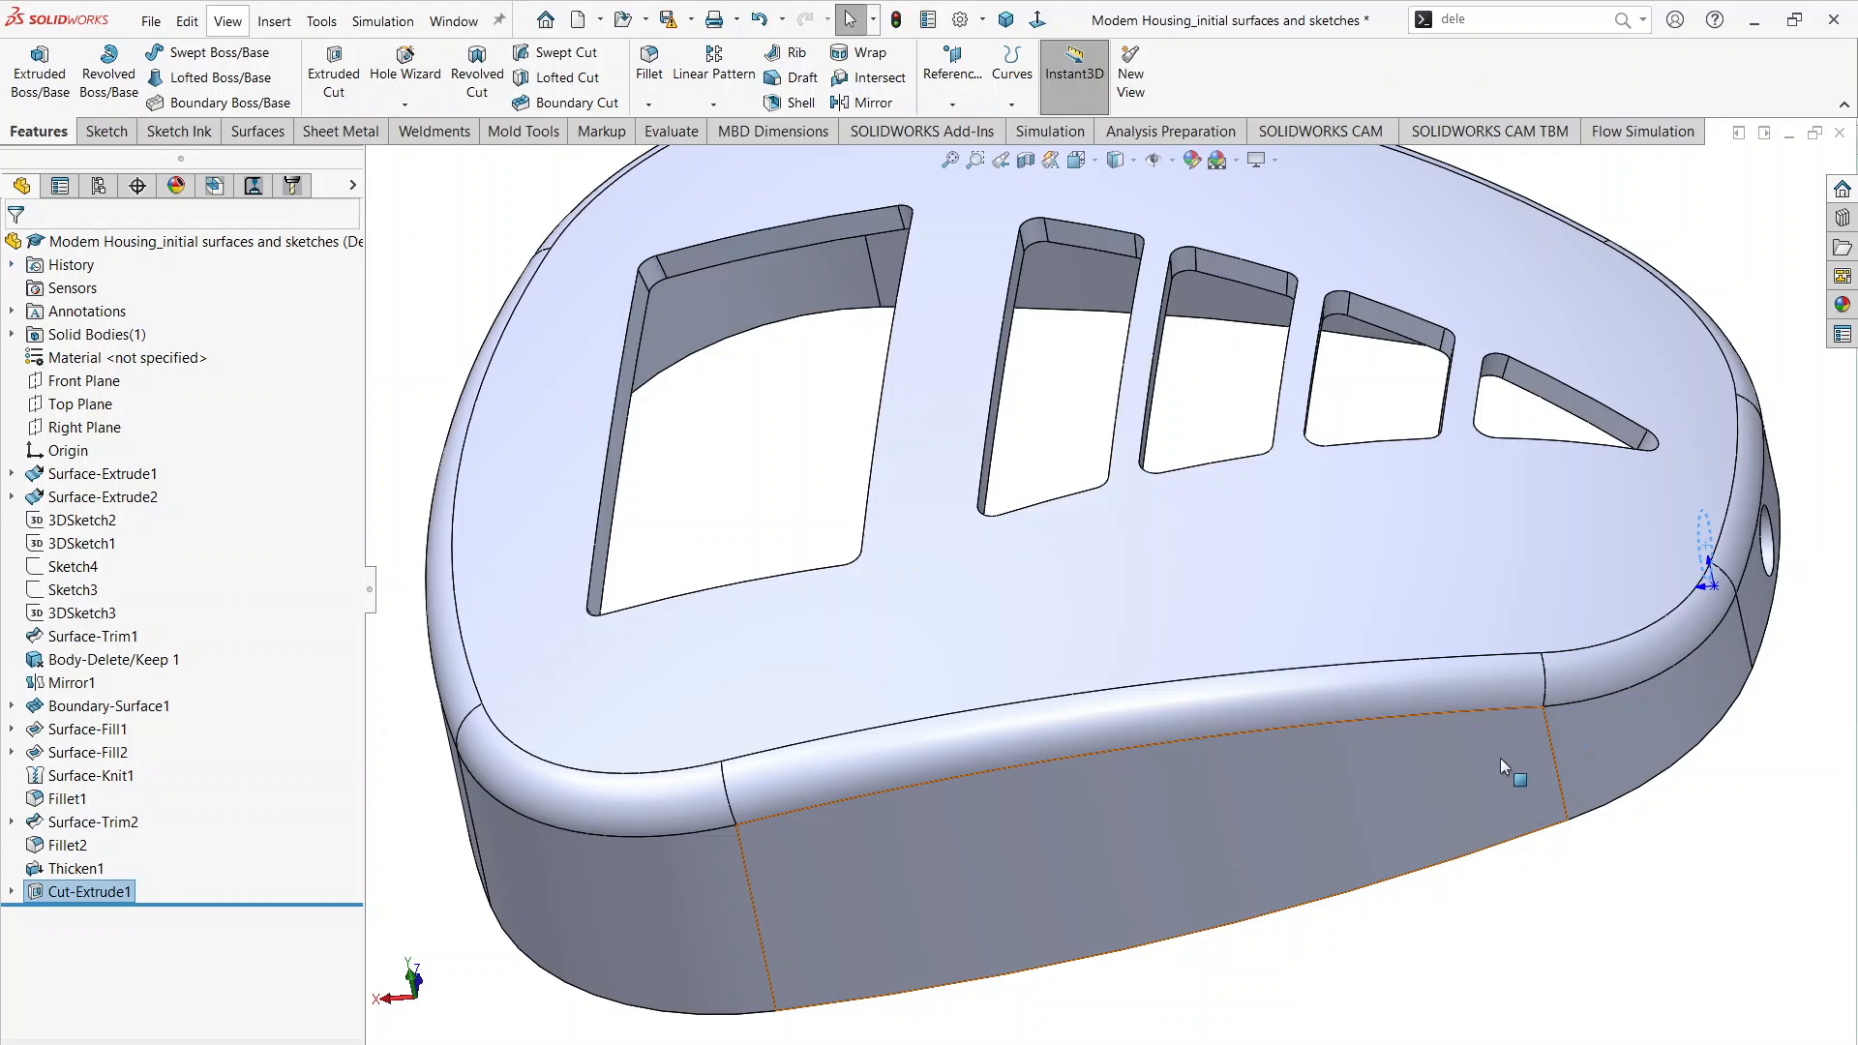
# Step: Inspect the round hole in the narrow end wall and open another sketch on the Right Plane
pyautogui.moveTo(1639, 667); pyautogui.dragTo(1605, 722, button='middle')
pyautogui.scroll(2, 1709, 614)
pyautogui.scroll(-4, 1687, 554)
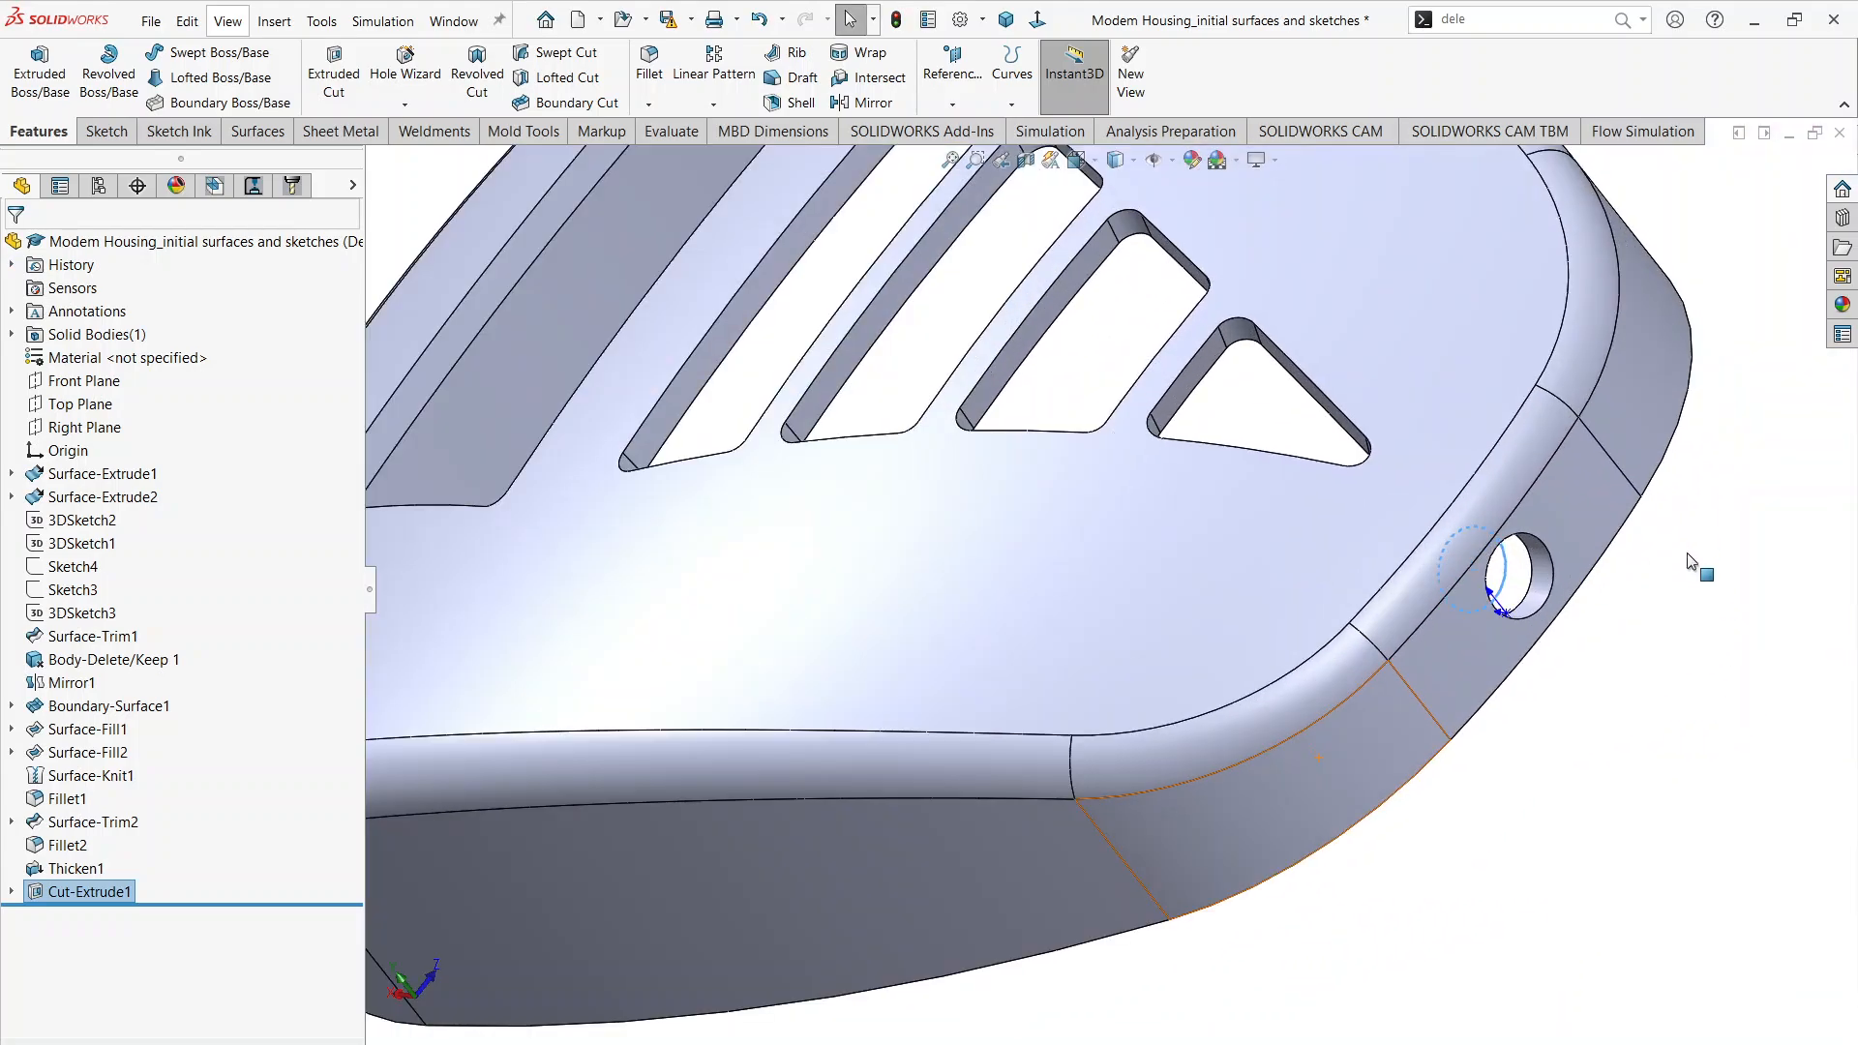
pyautogui.click(1678, 599)
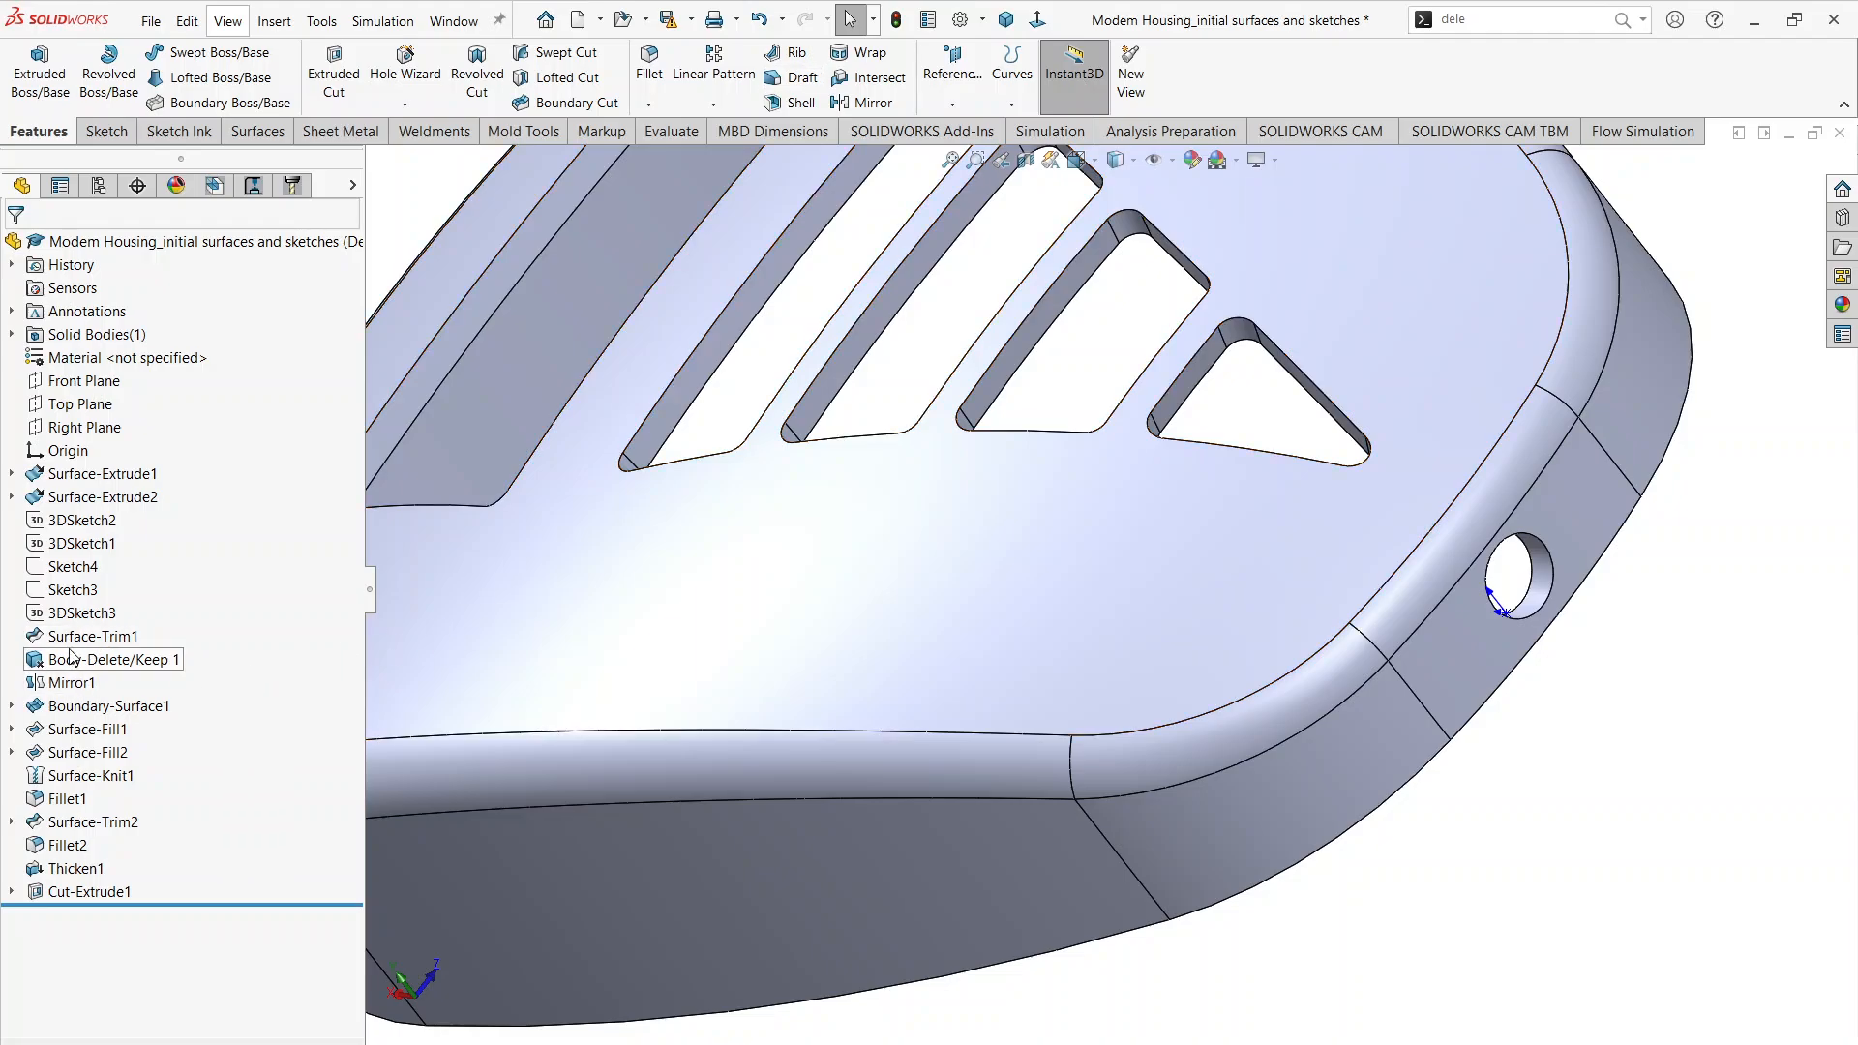
pyautogui.scroll(3, 1440, 395)
pyautogui.moveTo(1312, 554); pyautogui.dragTo(1437, 452, button='middle')
pyautogui.click(87, 429)
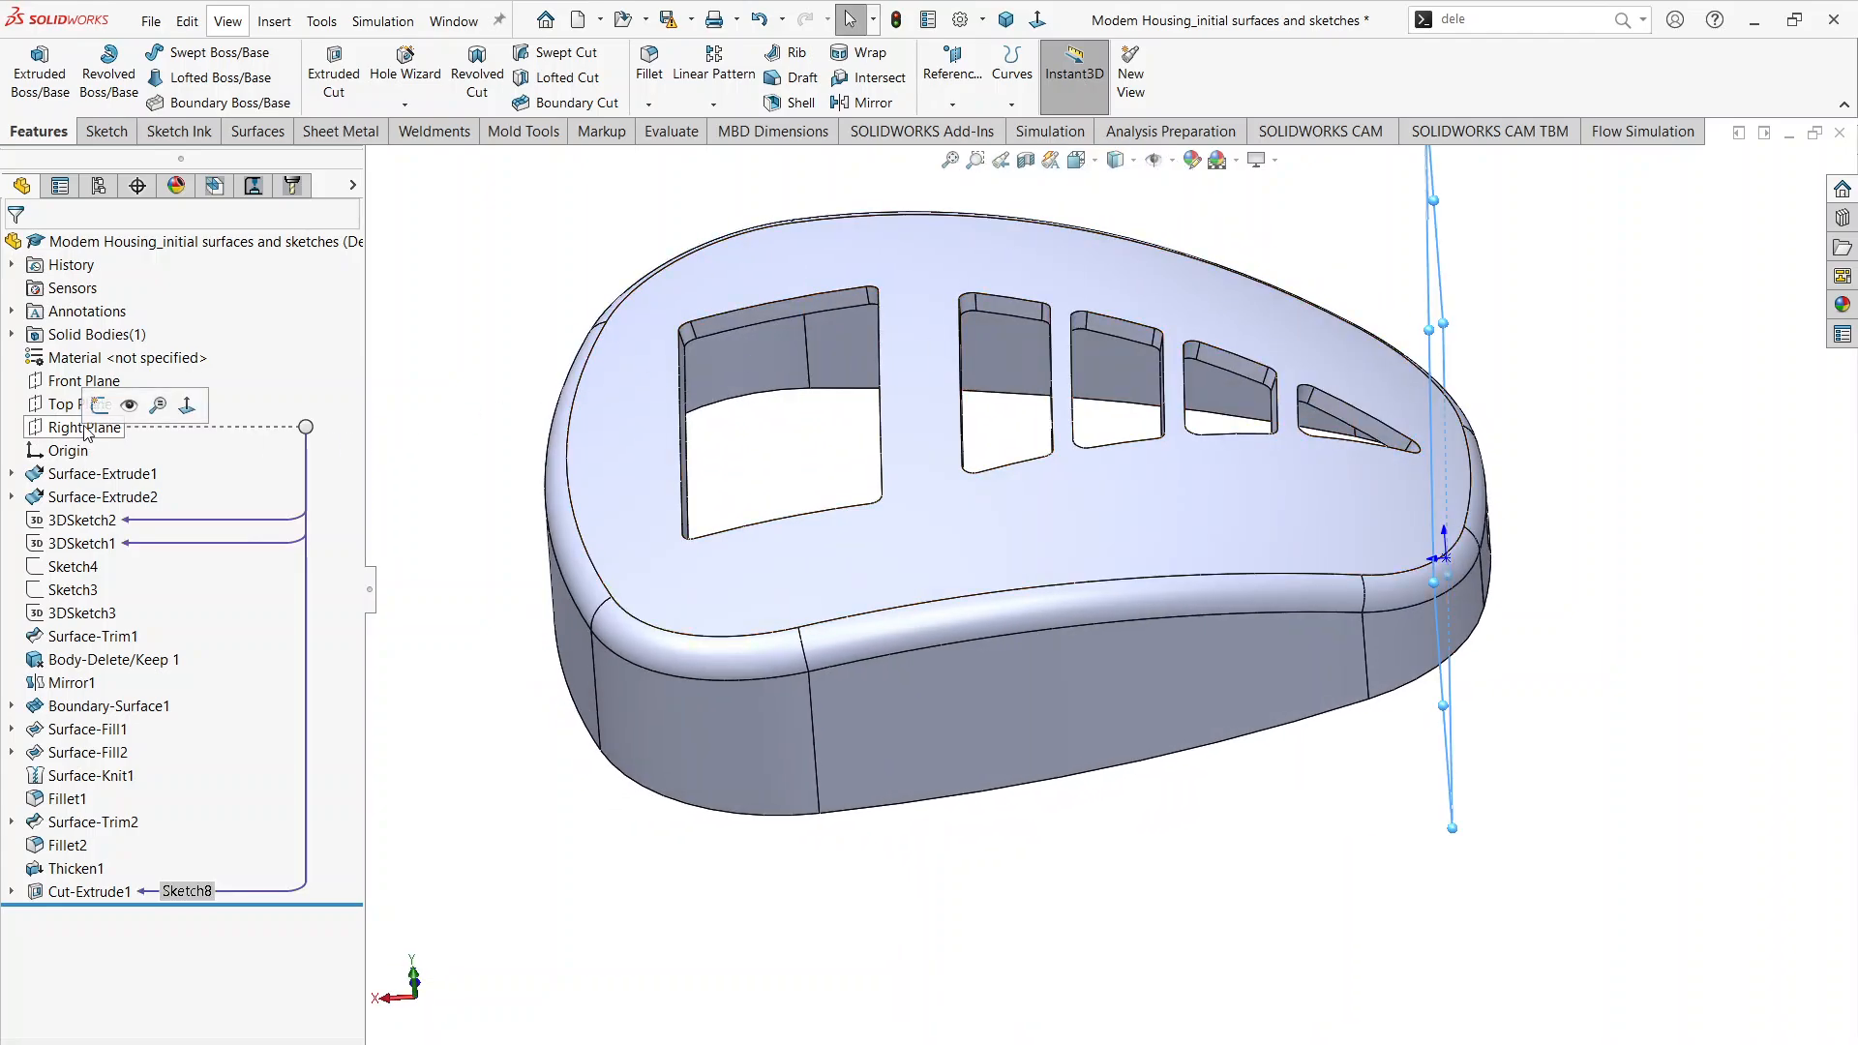
pyautogui.click(103, 415)
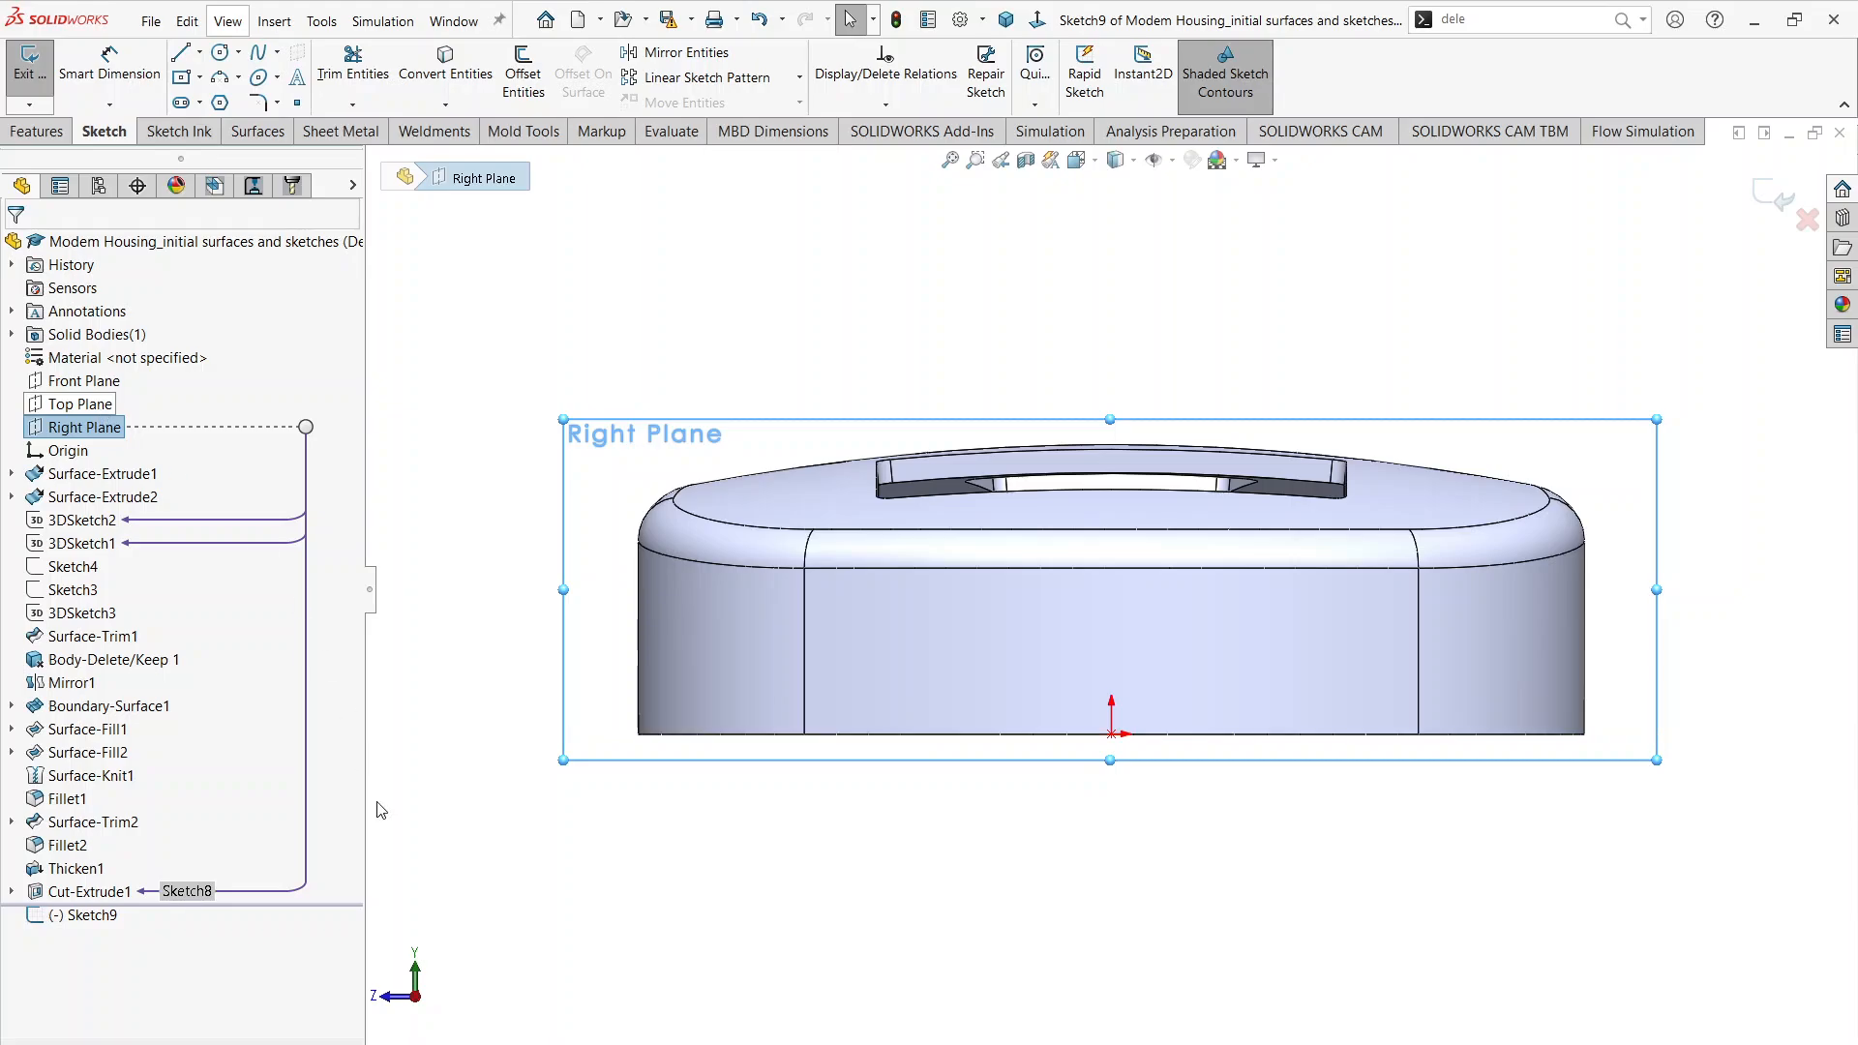
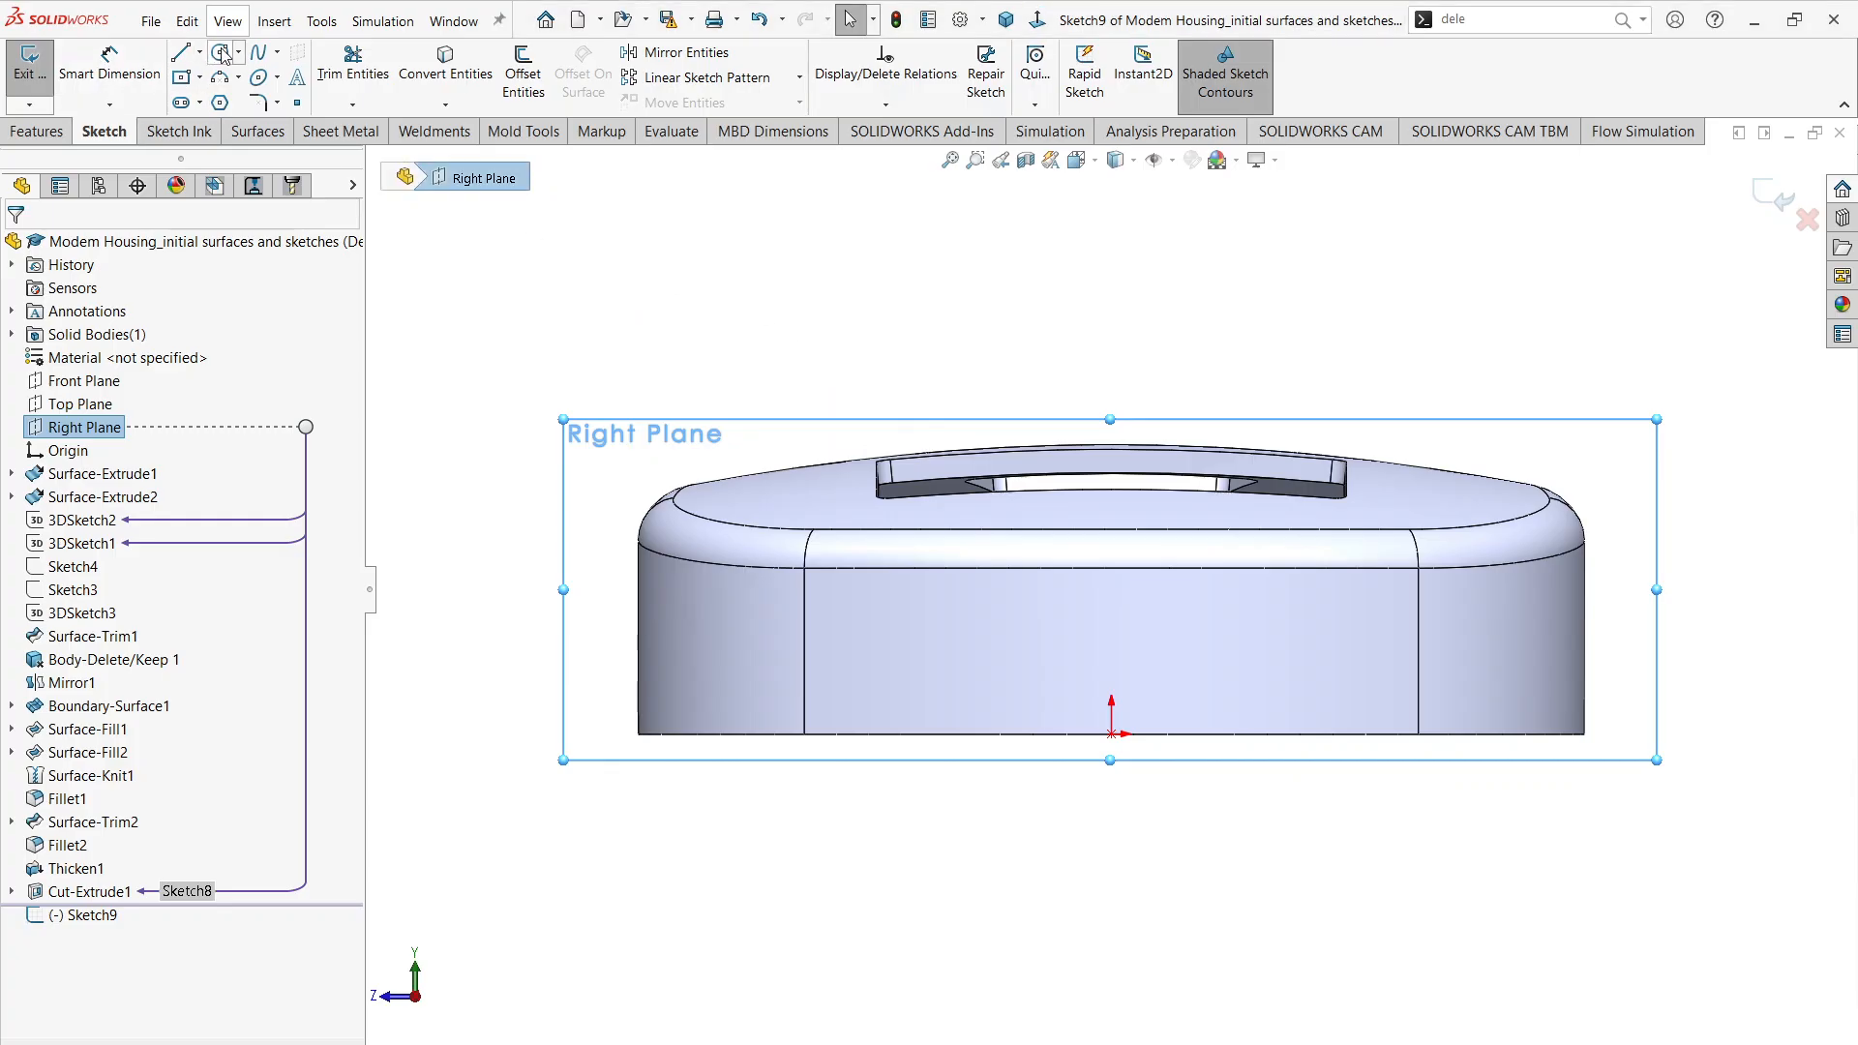
# Step: Sketch a circle about 0.196 in in diameter on the wide end wall, to the left of the origin and above the bottom edge
pyautogui.click(221, 53)
pyautogui.scroll(-3, 803, 677)
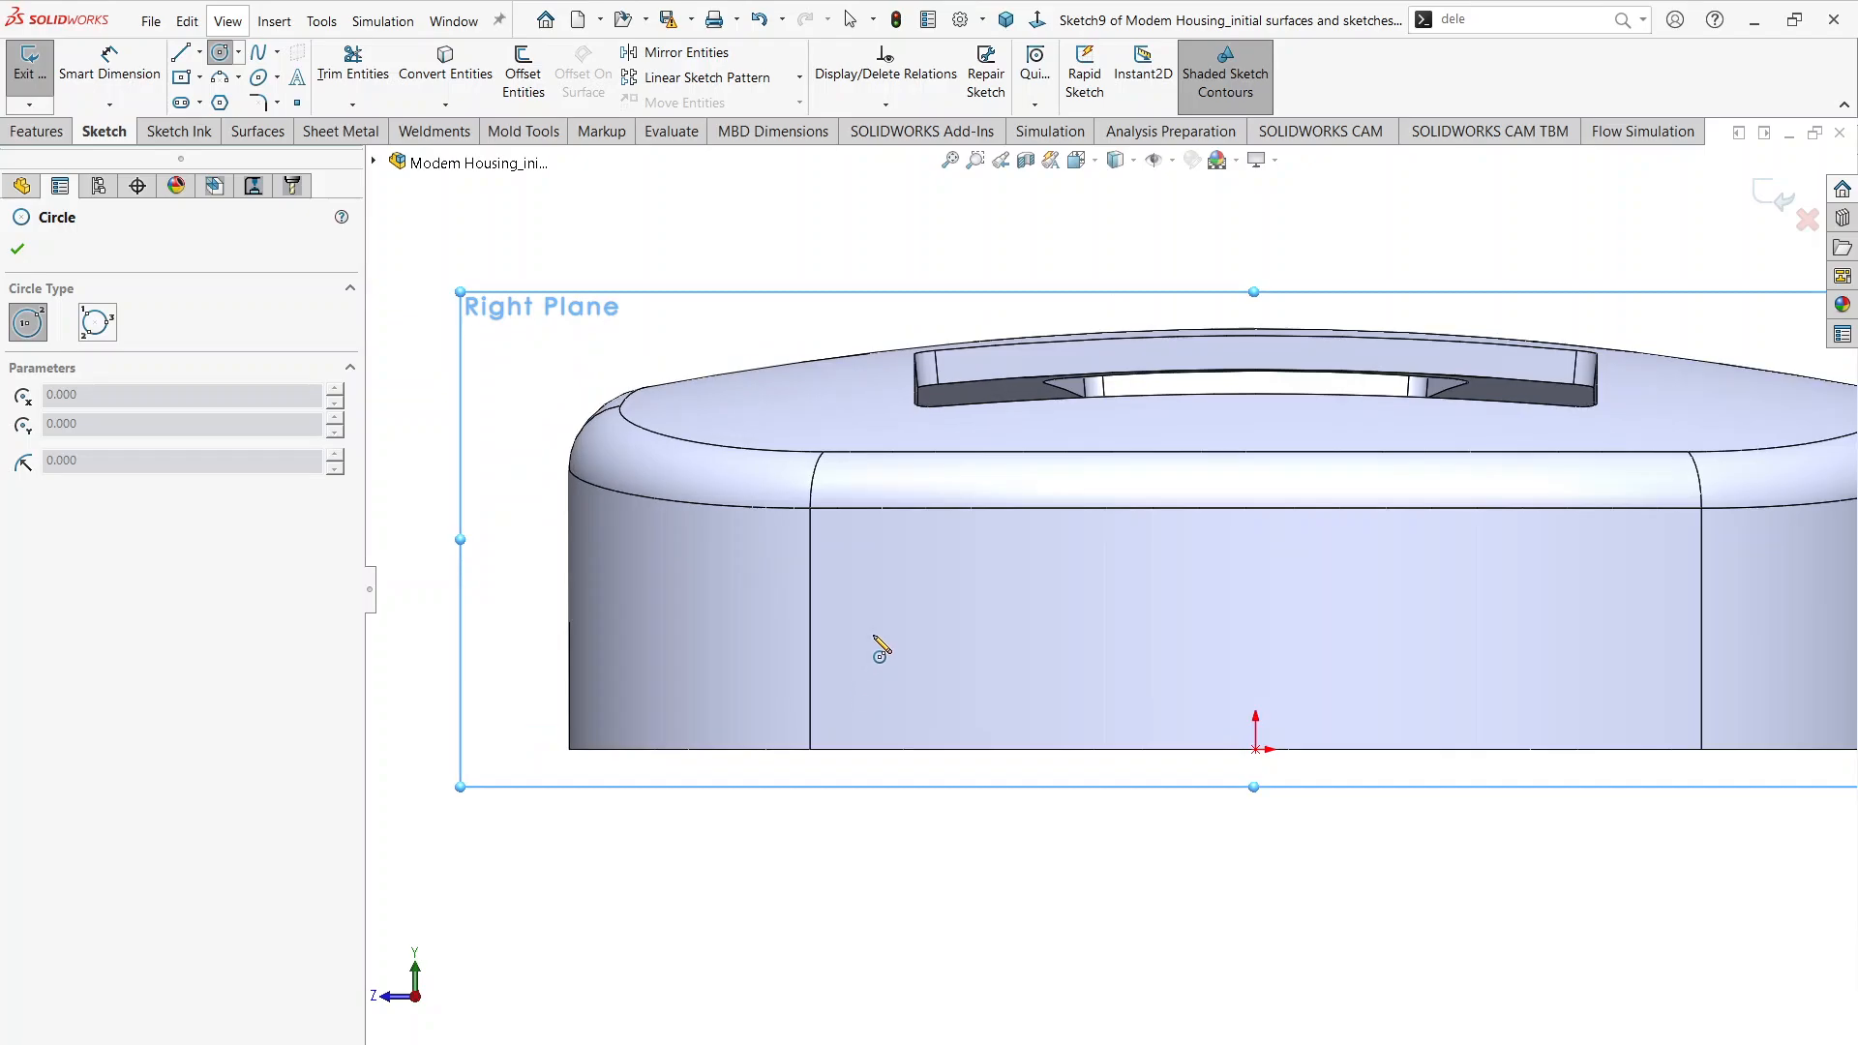
pyautogui.click(878, 630)
pyautogui.click(901, 653)
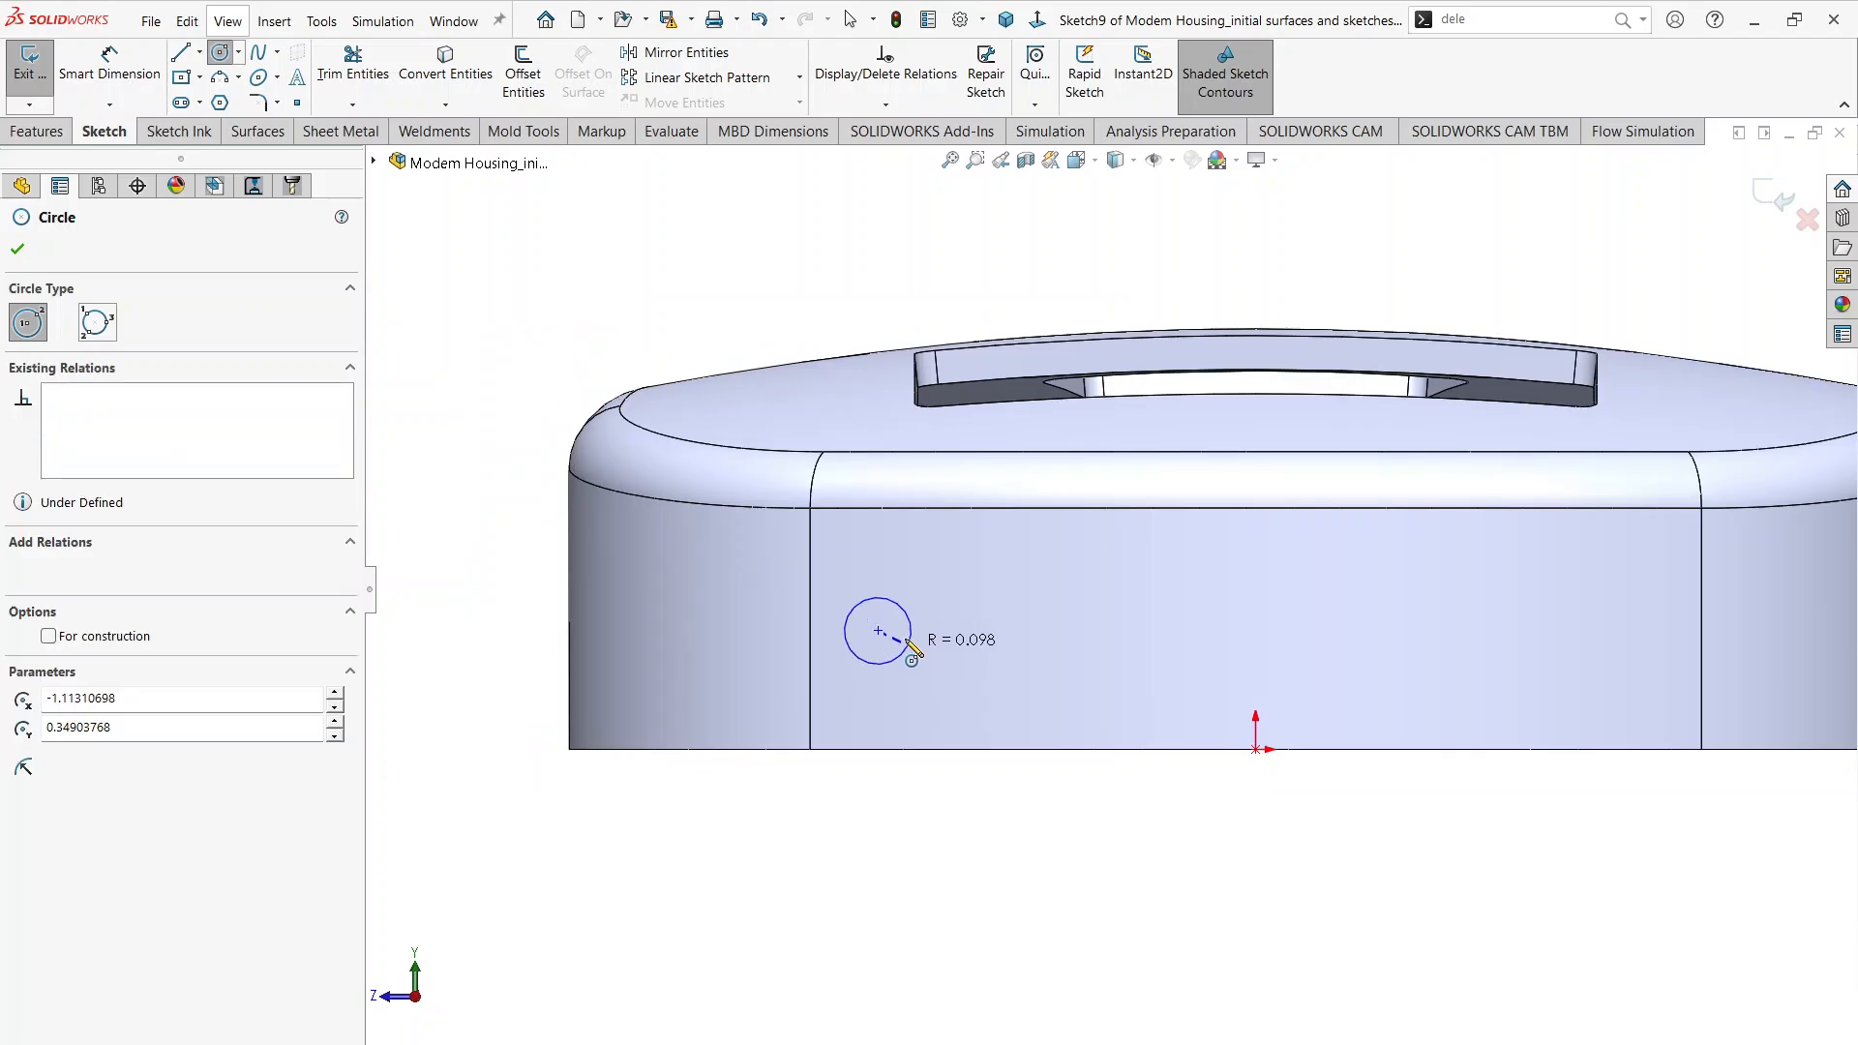
# Step: Add a diameter dimension of 0.885 in to the circle and check the hole callout in the Modem Housing drawing
pyautogui.click(110, 68)
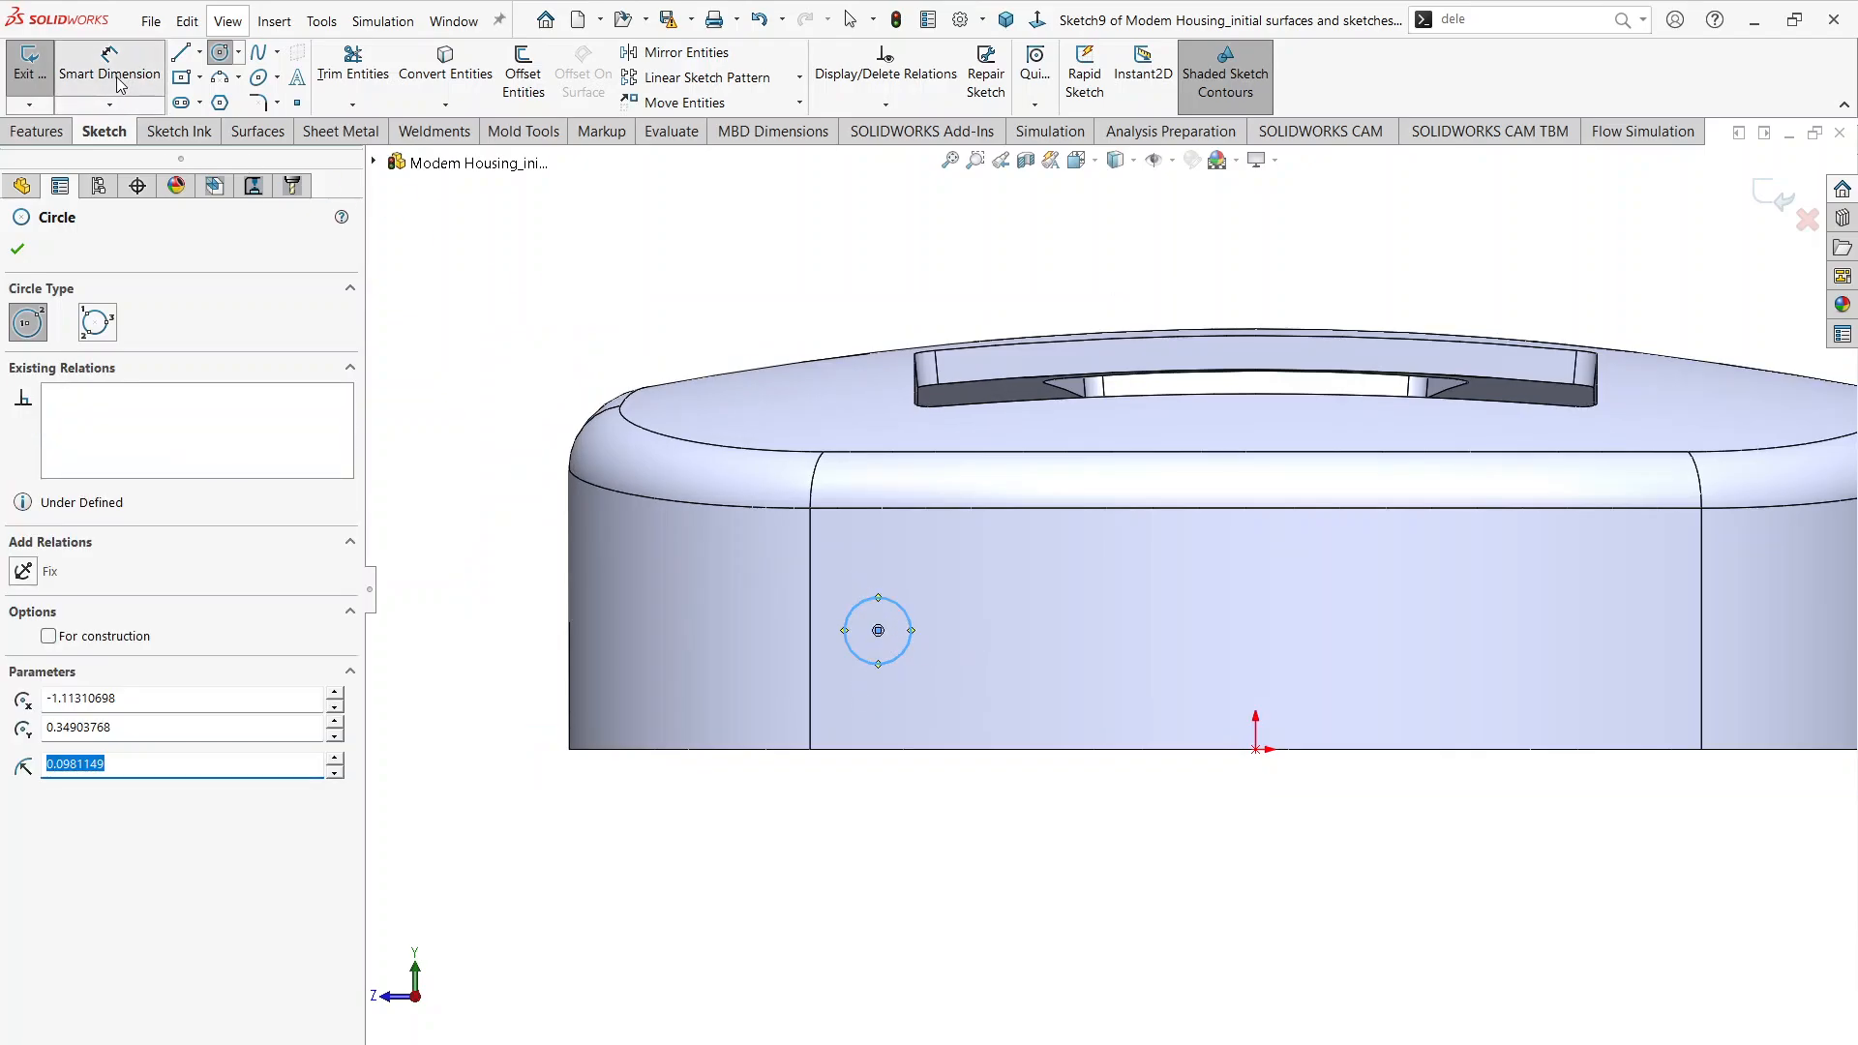
pyautogui.click(911, 619)
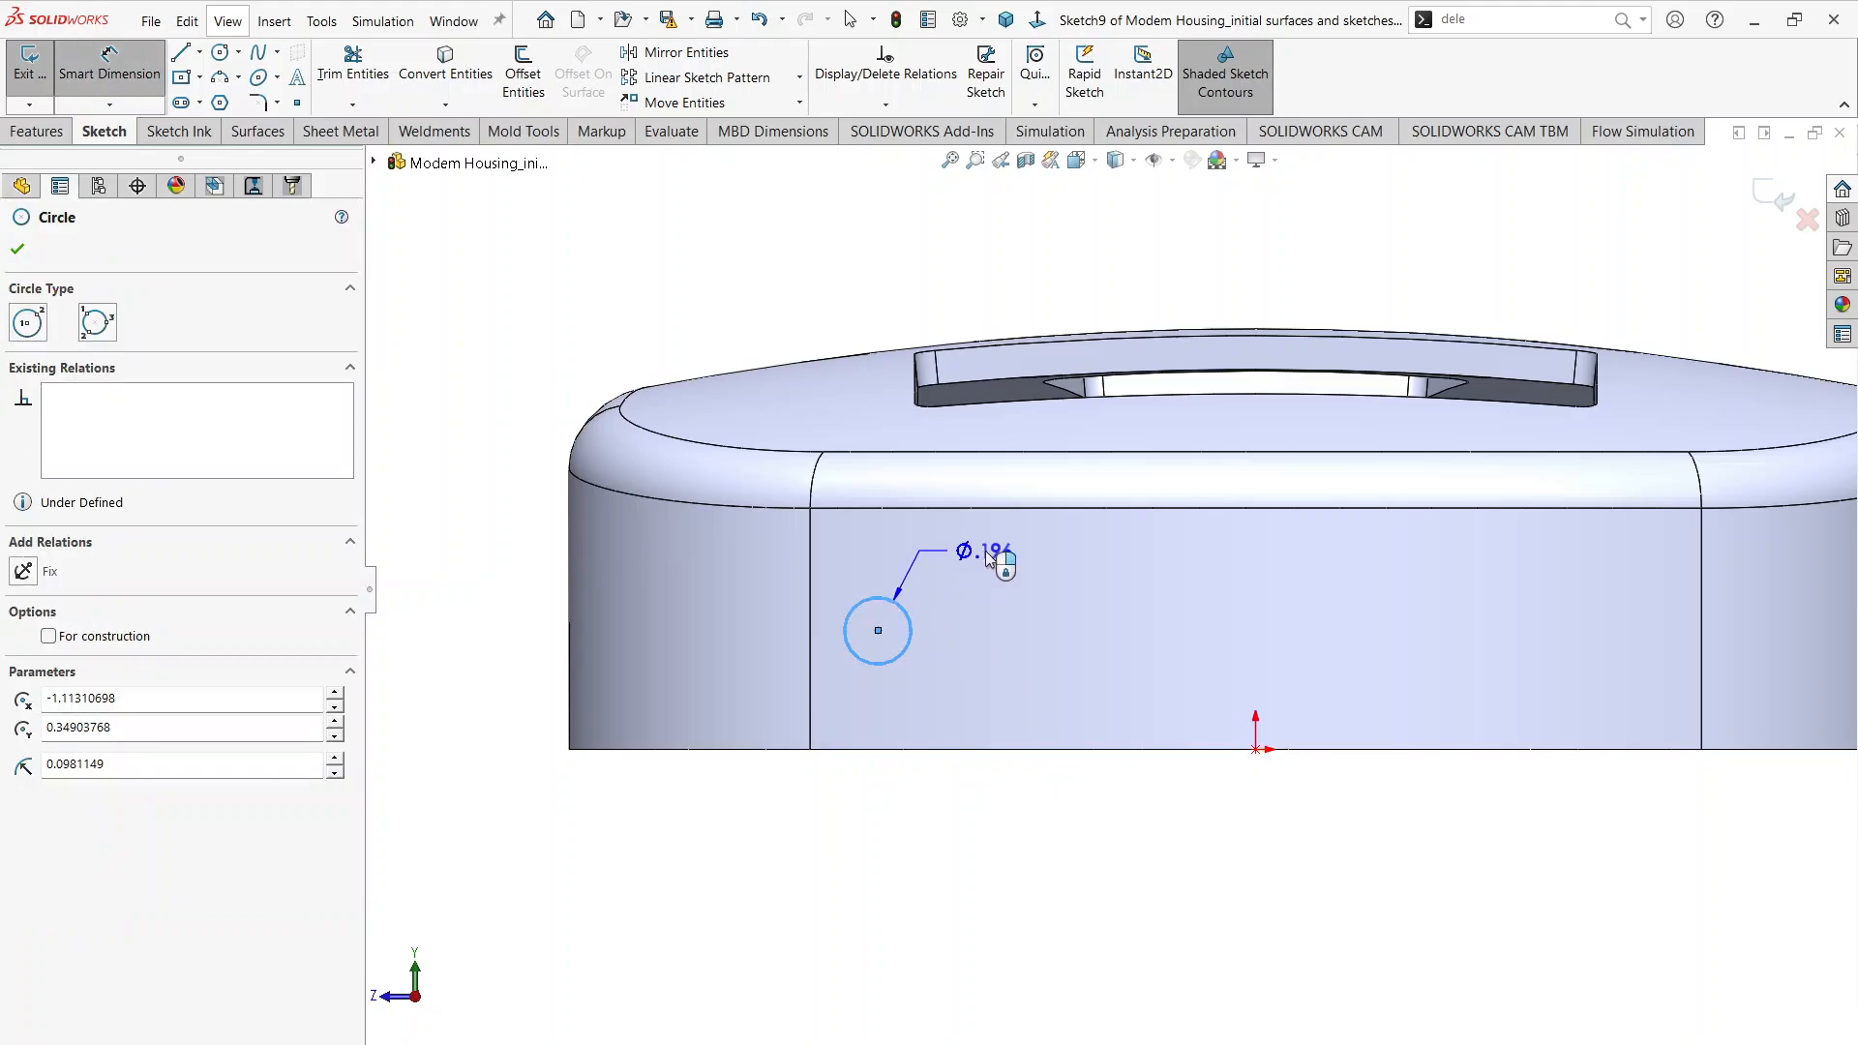
pyautogui.click(985, 550)
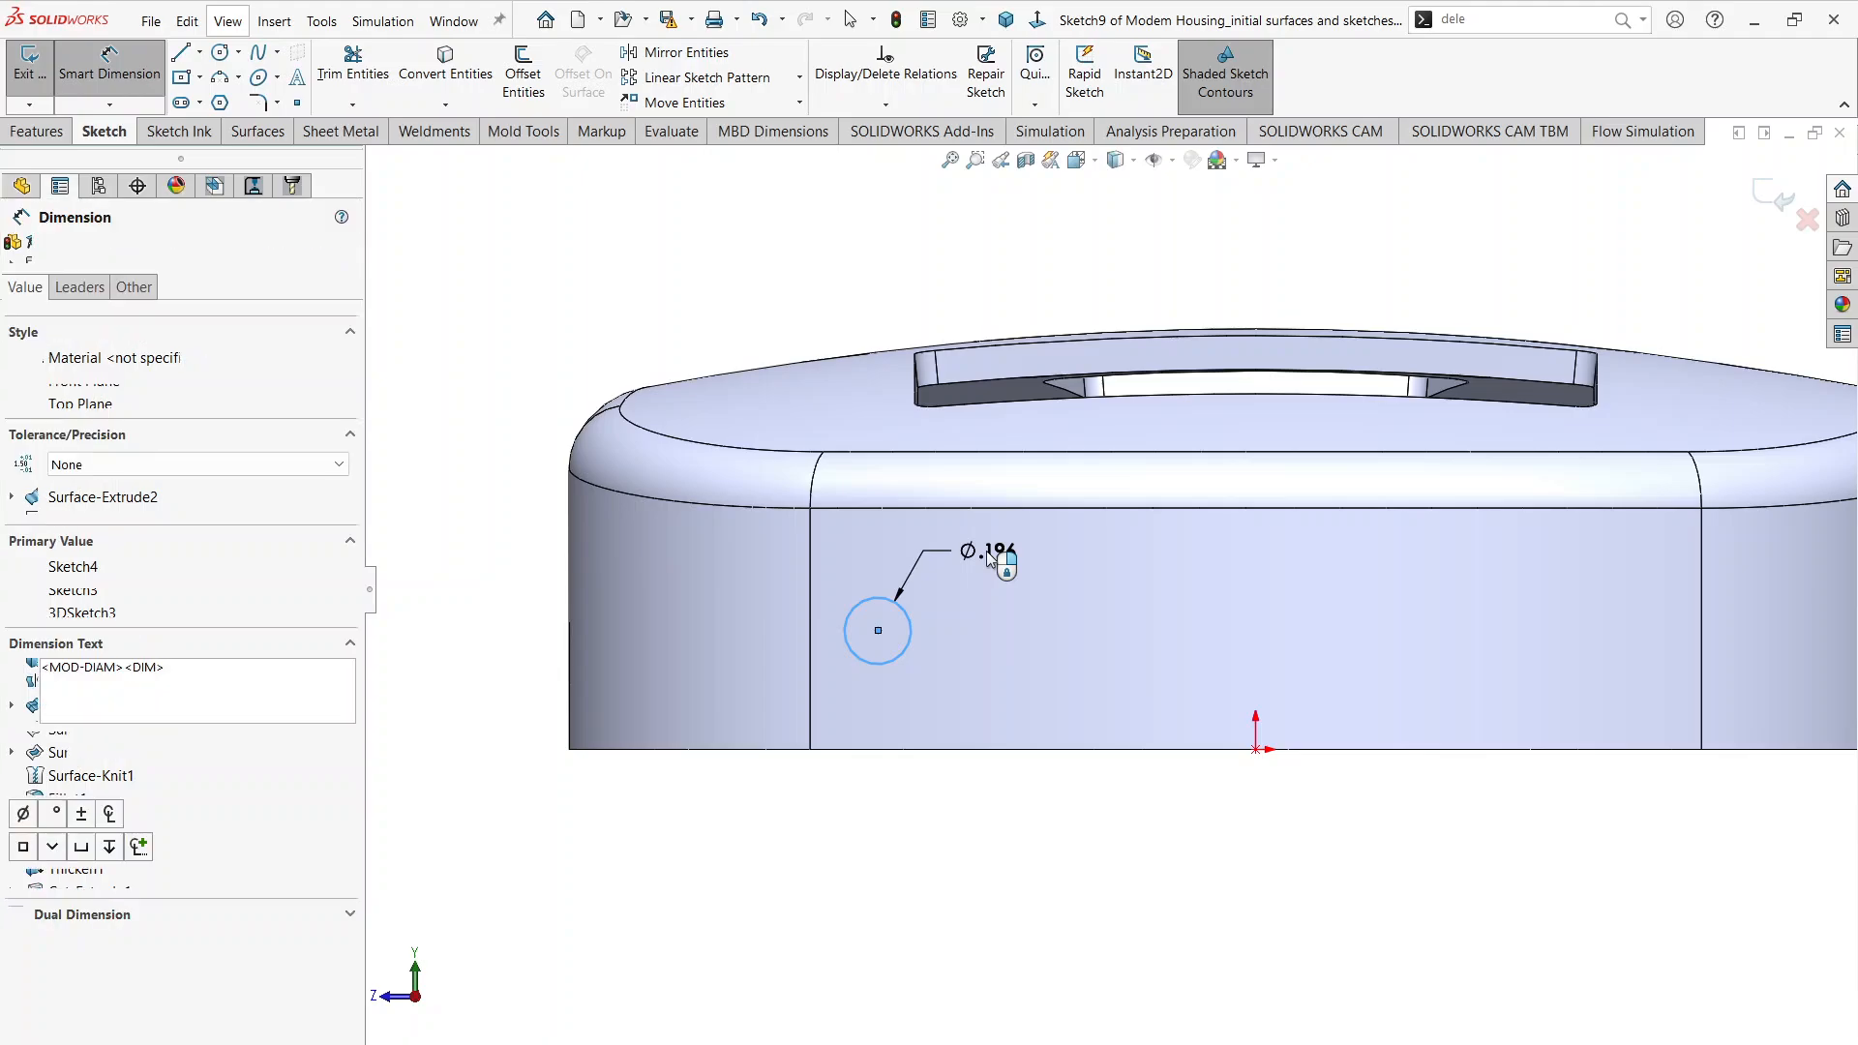
pyautogui.write('0.')
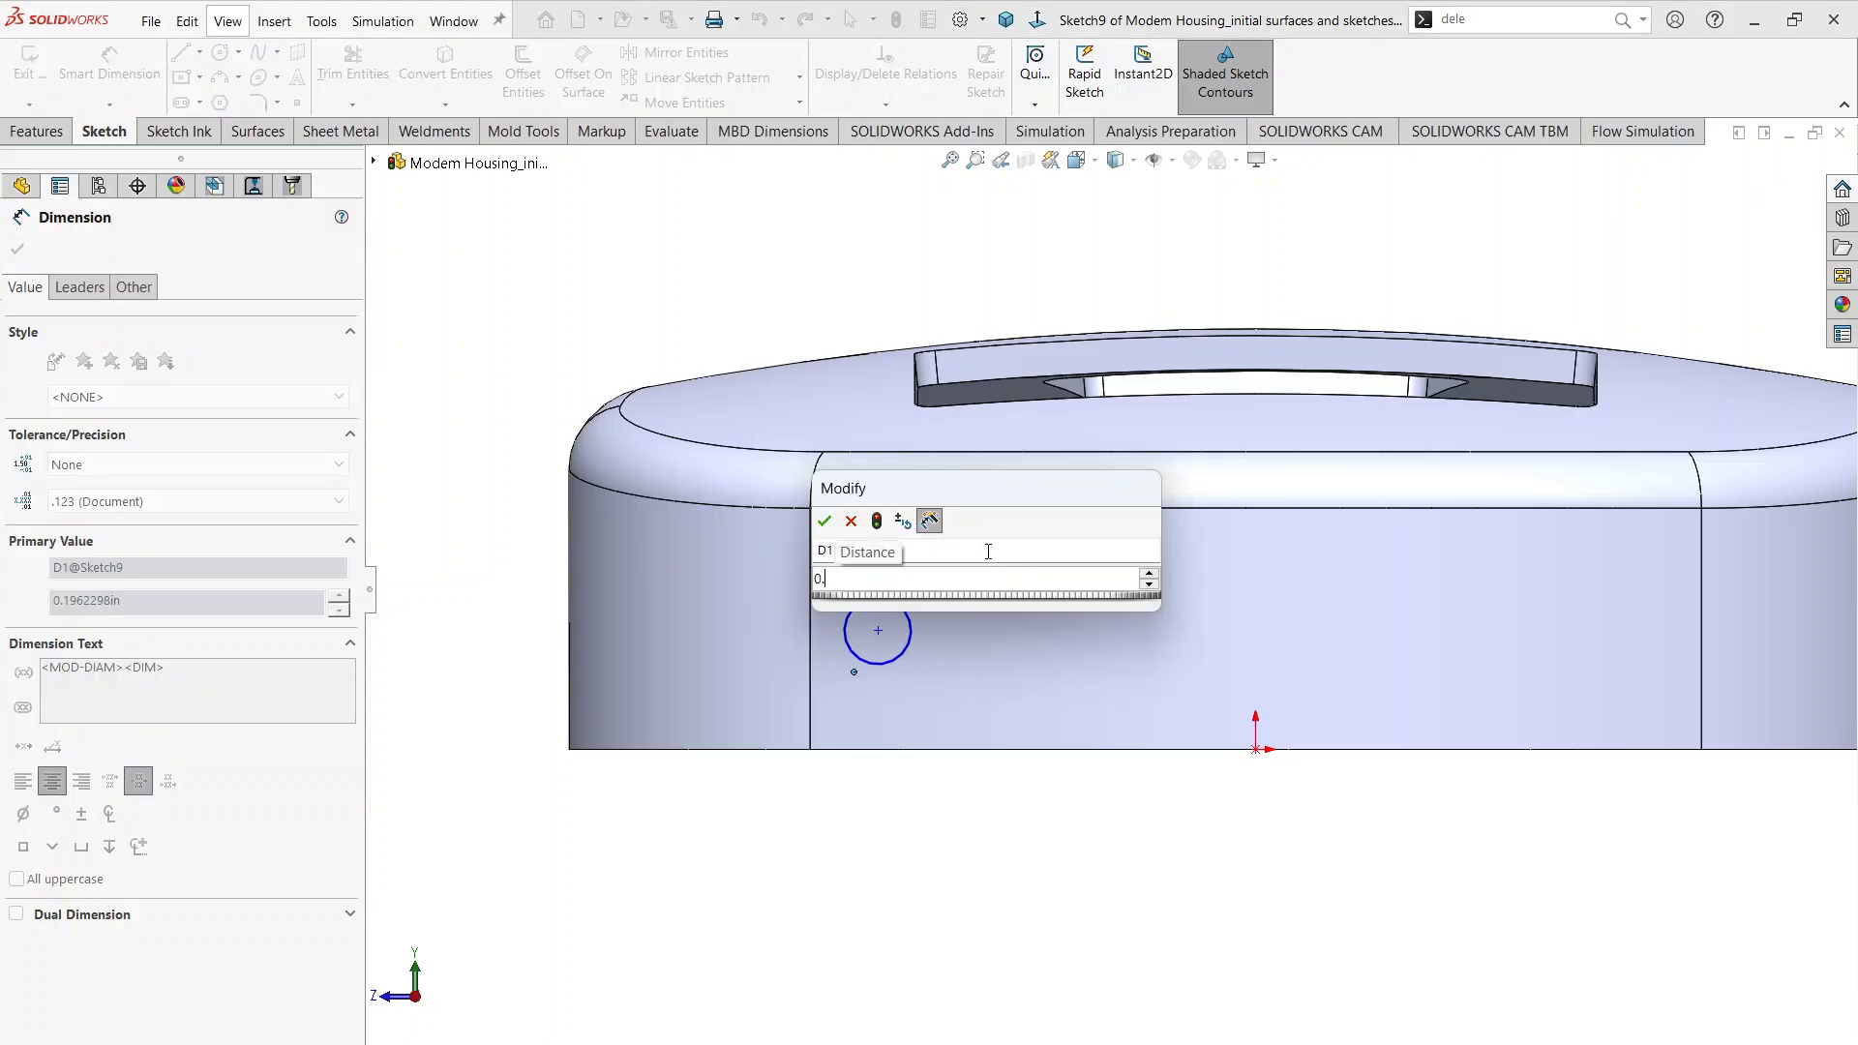
pyautogui.write('096')
pyautogui.press('Return')
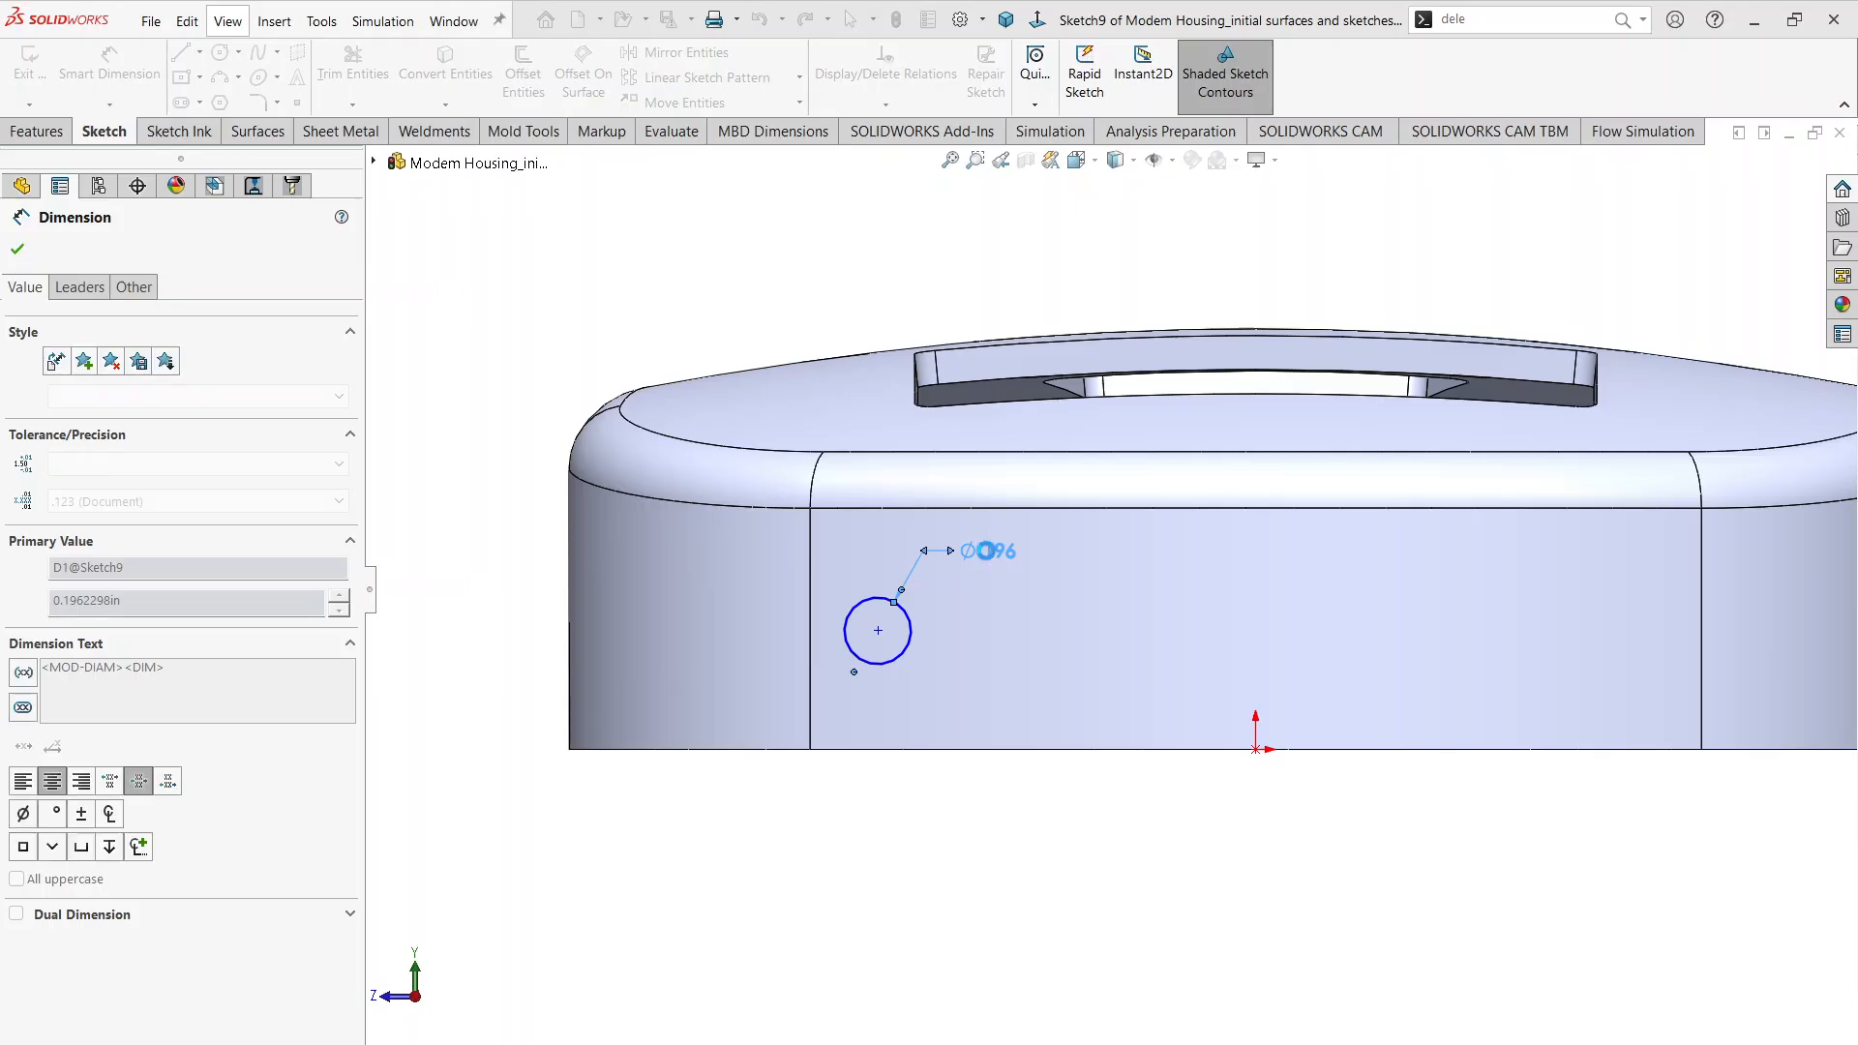
pyautogui.hotkey('alt', 'Tab')
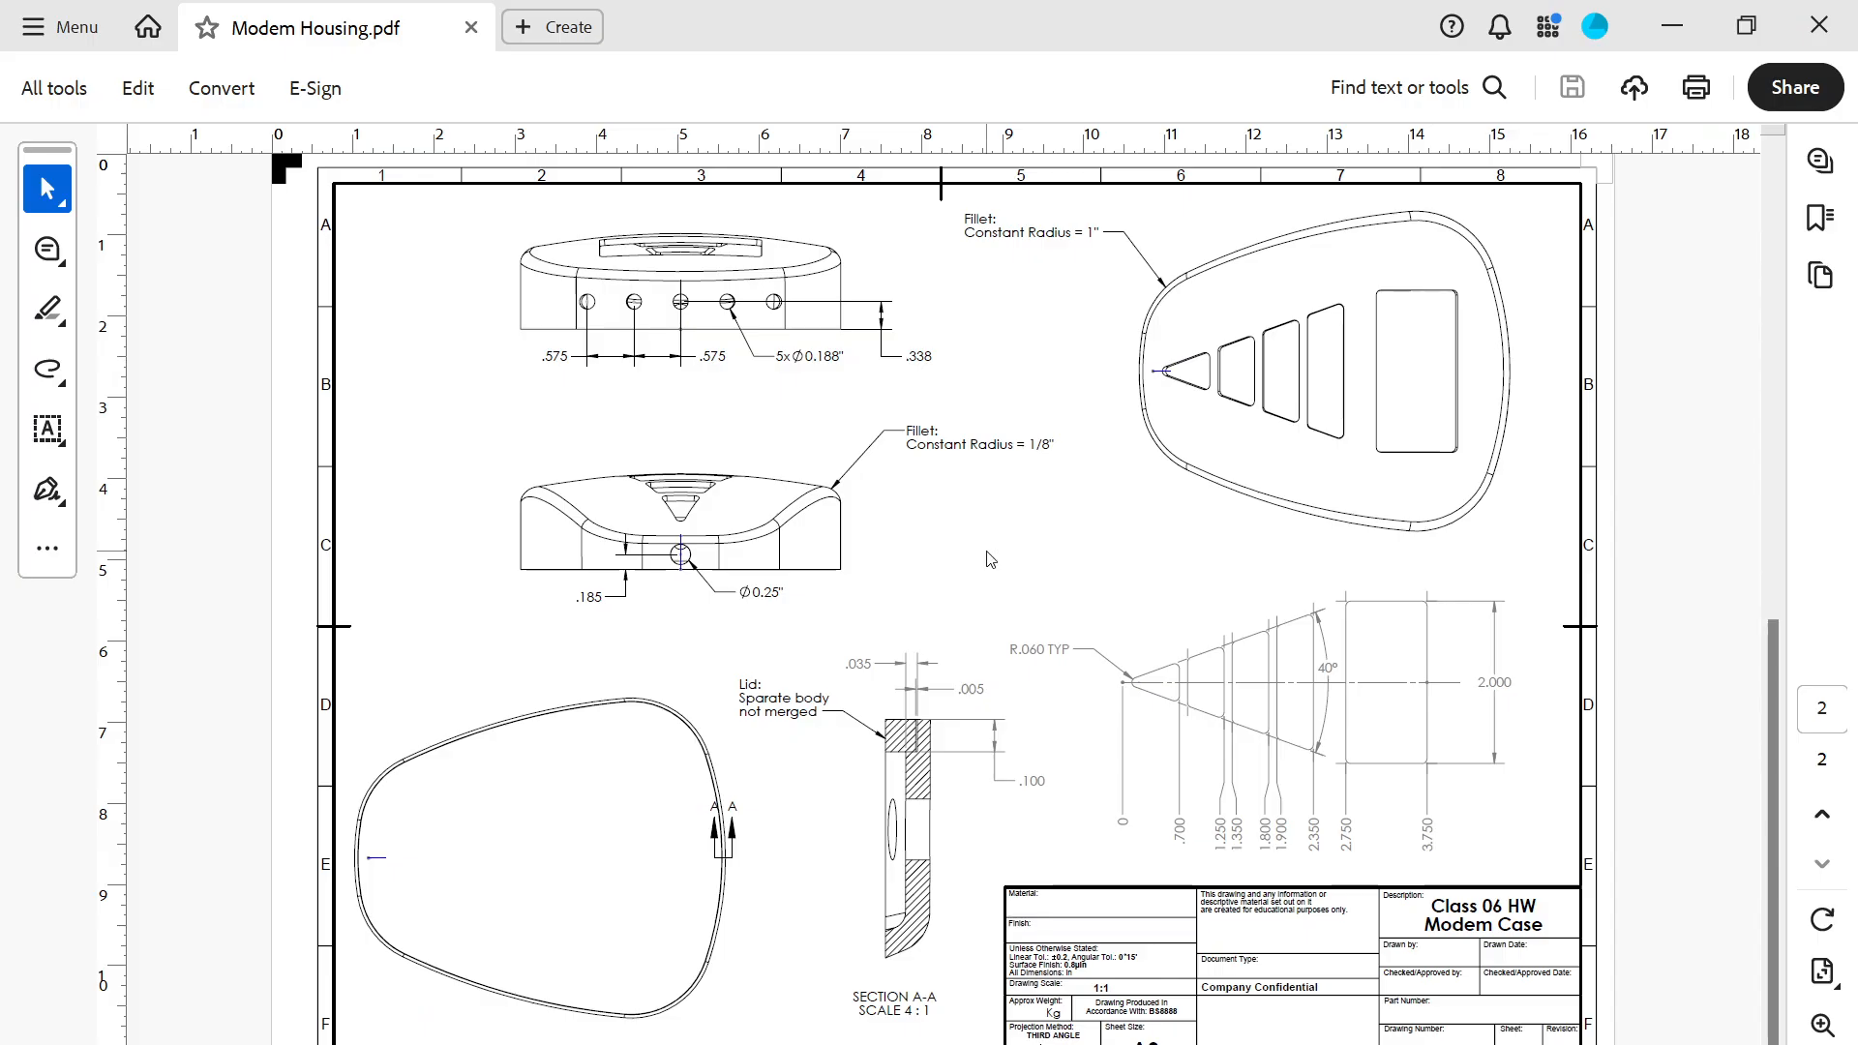
pyautogui.hotkey('alt', 'Tab')
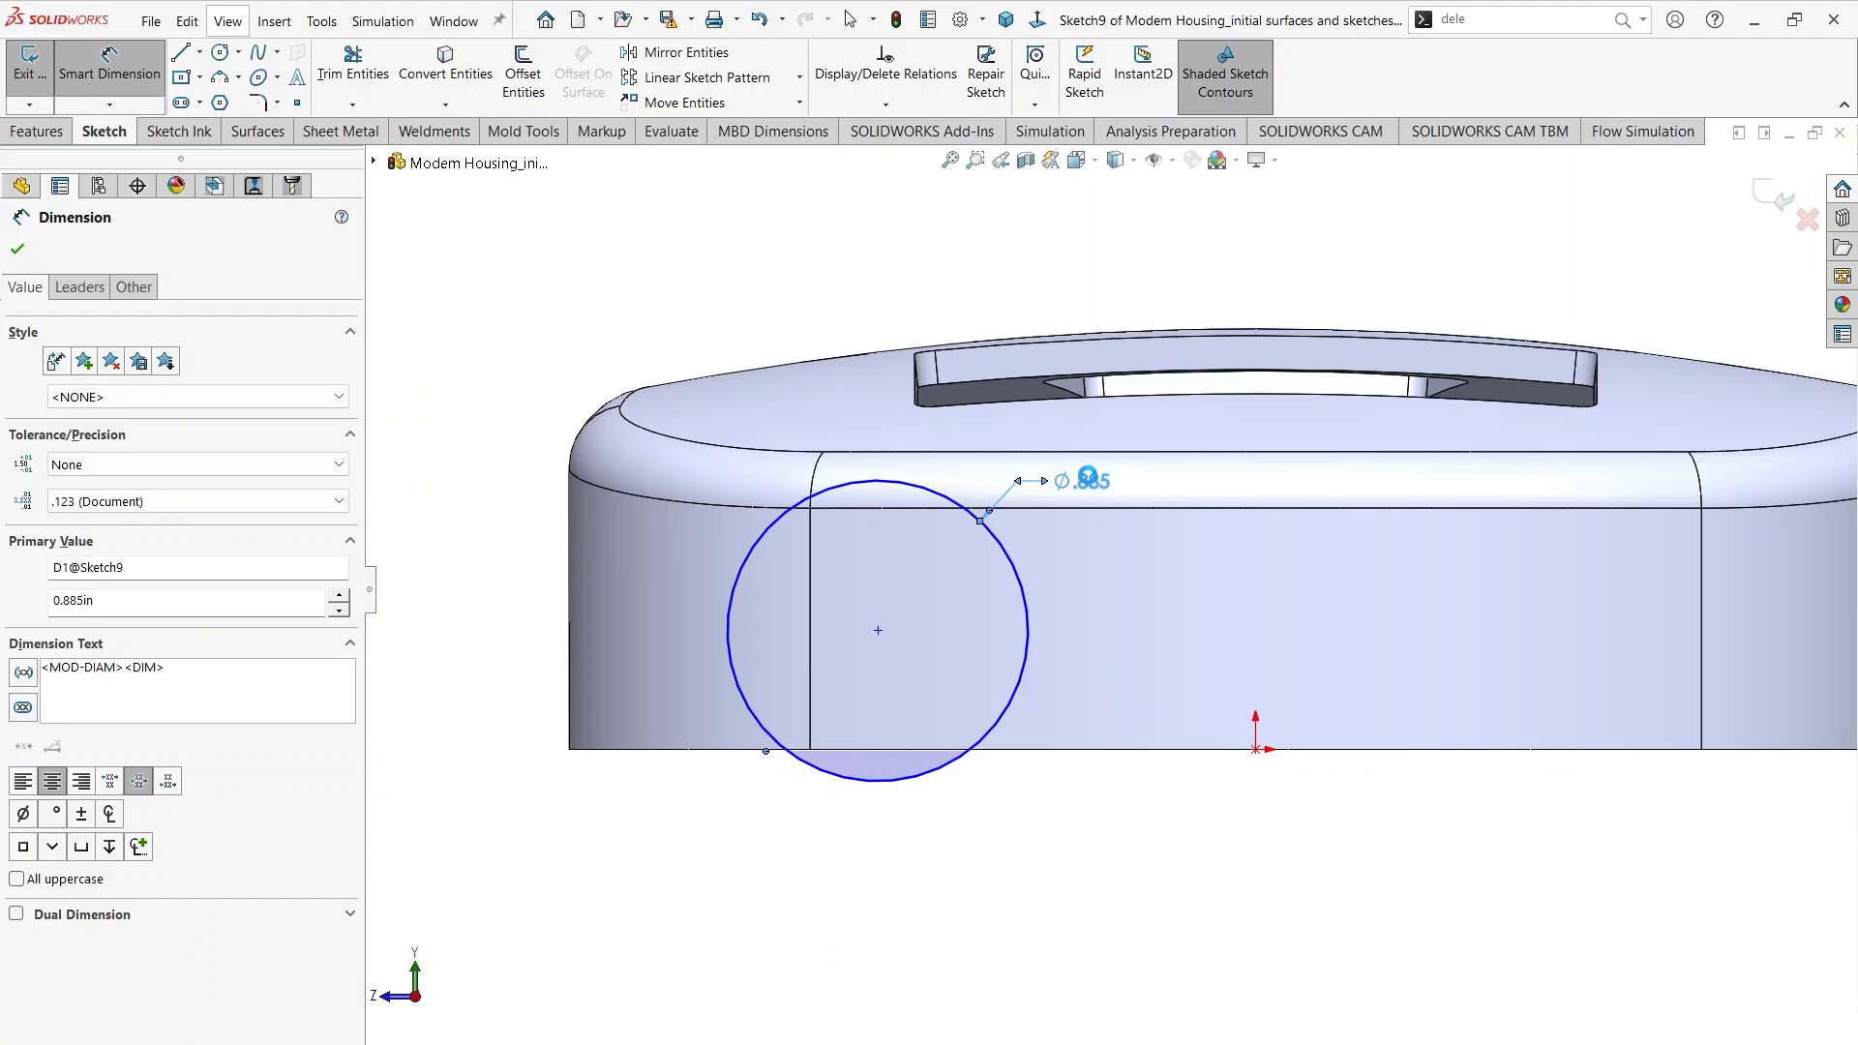
# Step: Correct the circle's diameter to 0.188 in and consult the hole spacing in the Modem Housing drawing
pyautogui.doubleClick(1087, 478)
pyautogui.press('BackSpace')
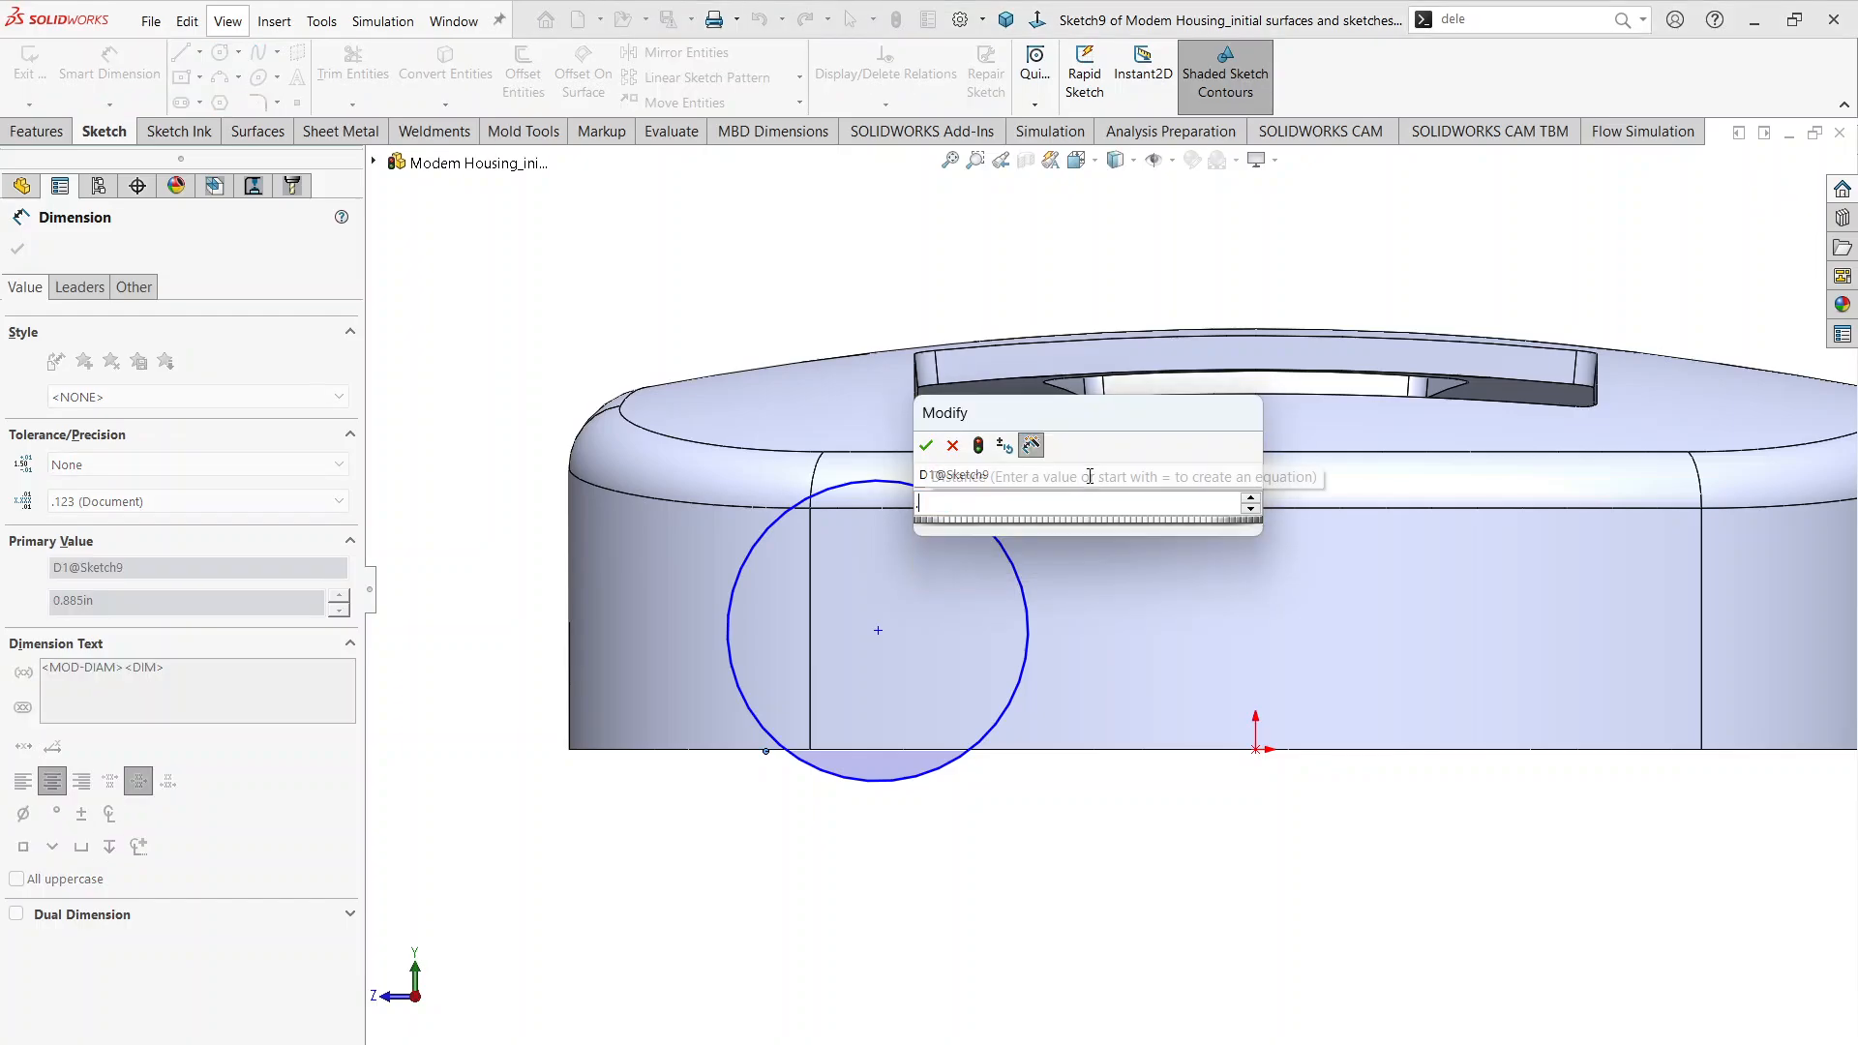
pyautogui.write('.885')
pyautogui.press('Return')
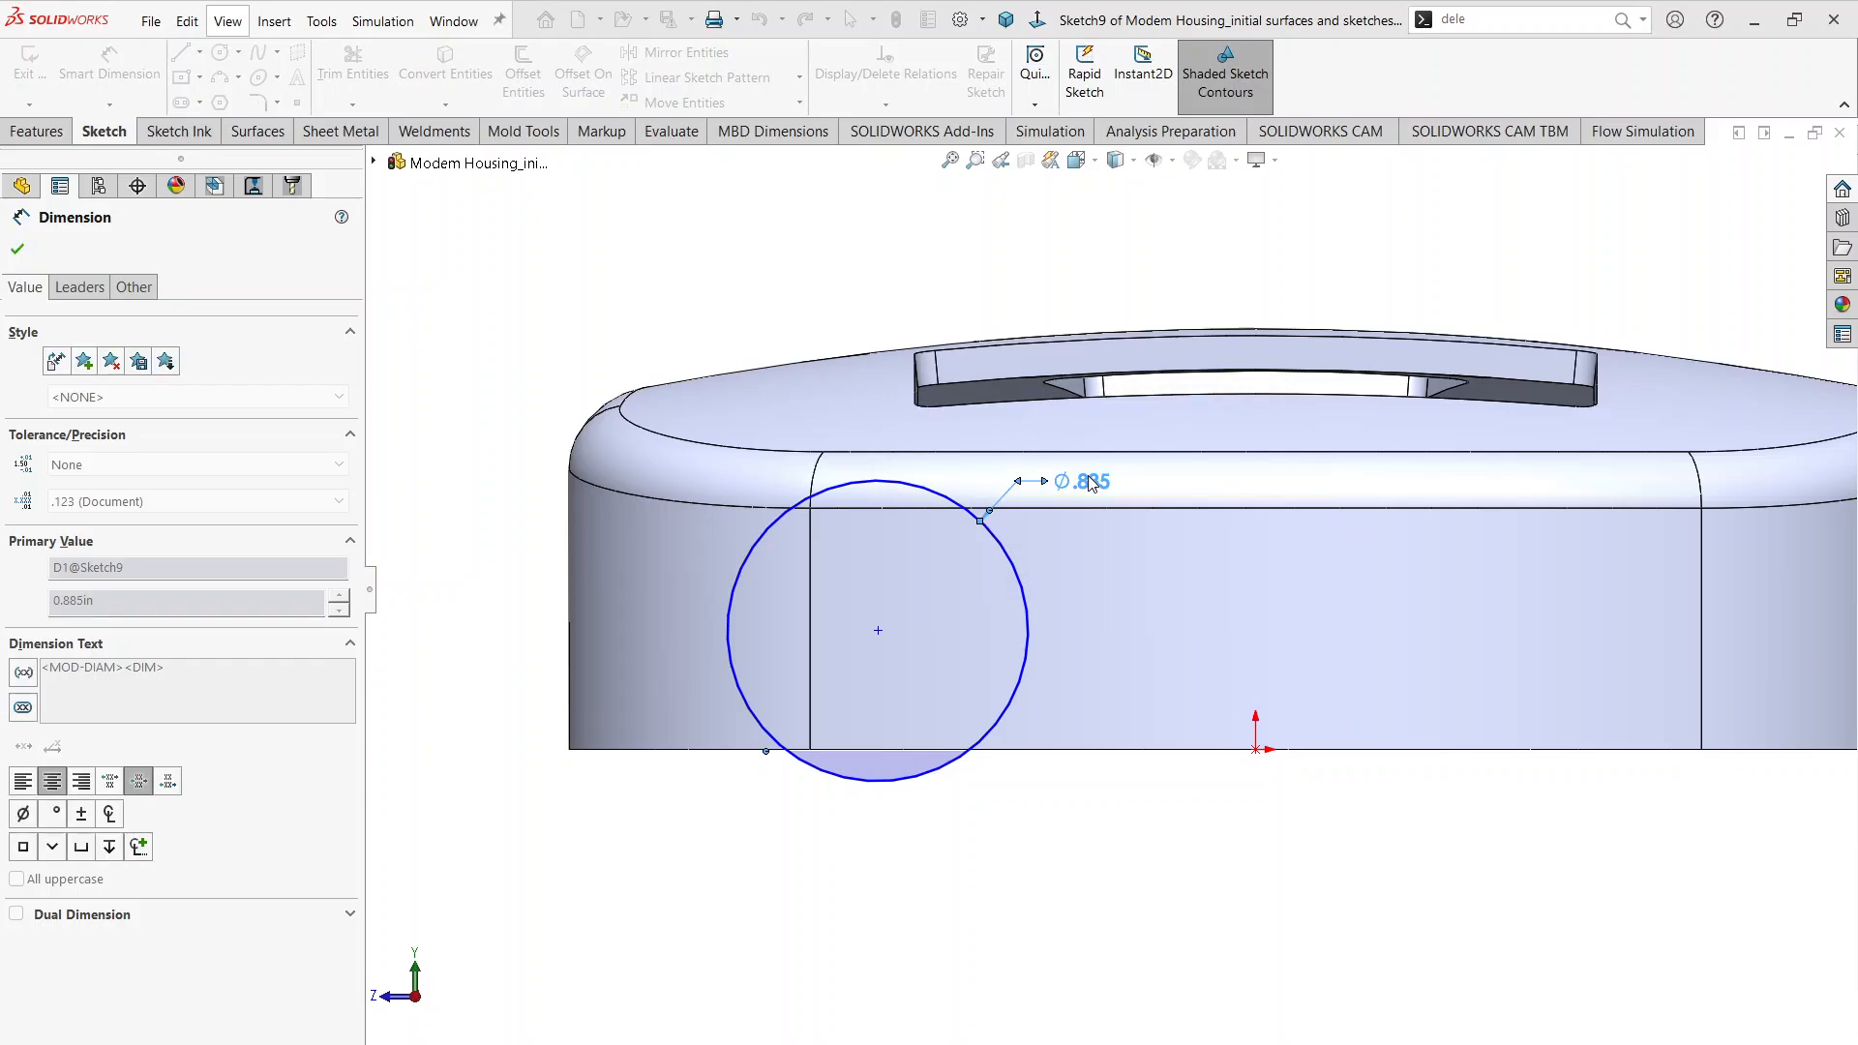
pyautogui.hotkey('alt', 'Tab')
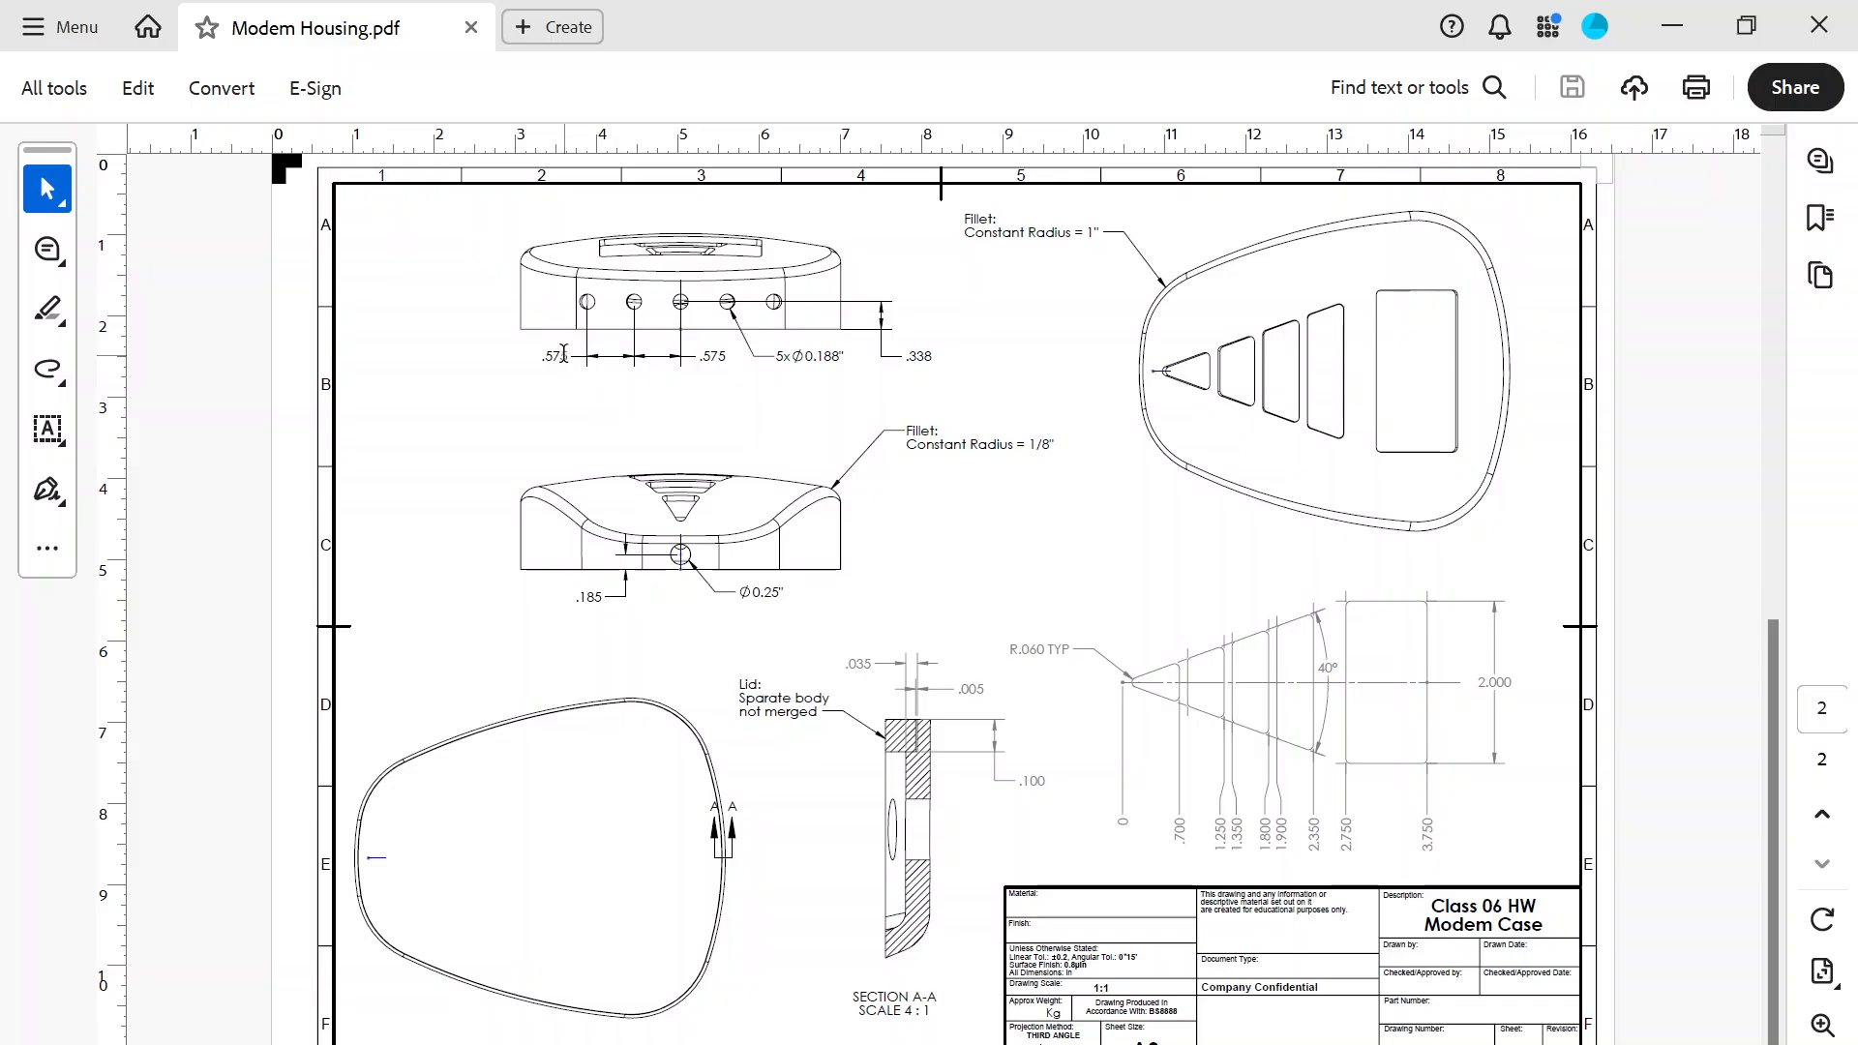
pyautogui.hotkey('alt', 'Tab')
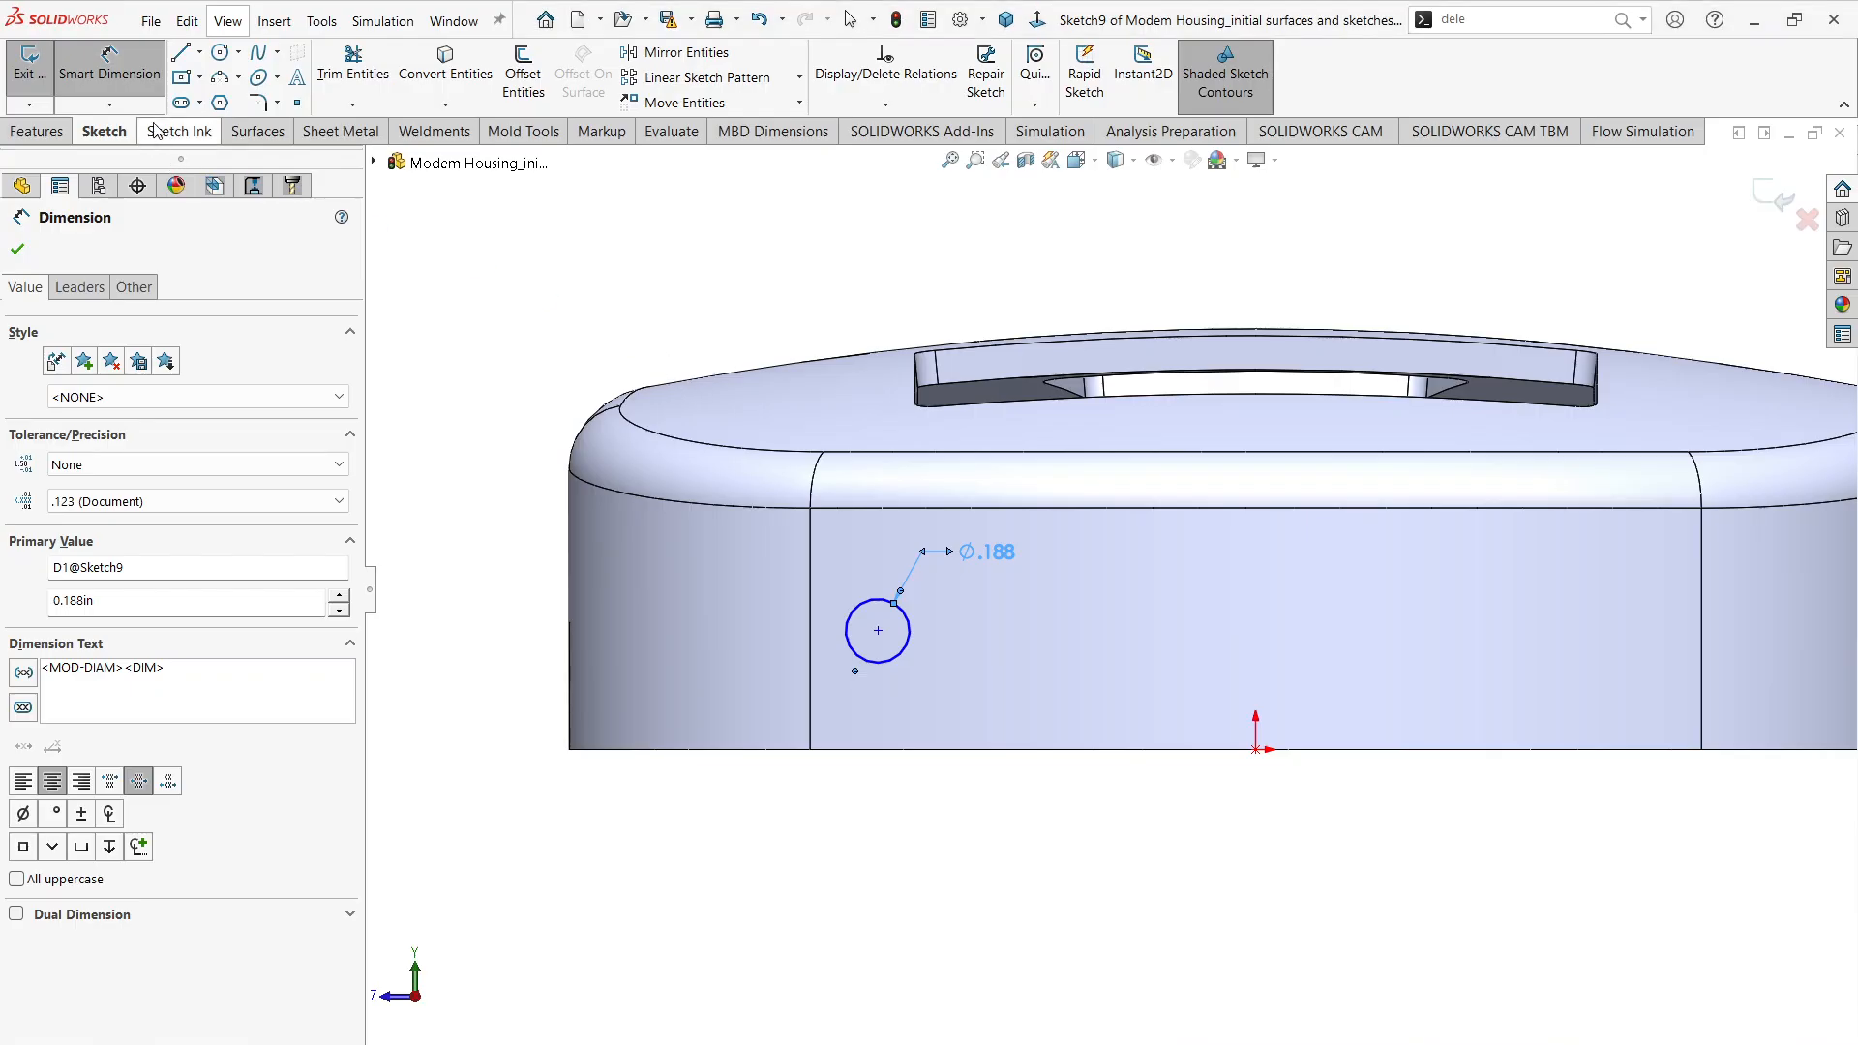
# Step: Dimension the circle's centre horizontally from the origin at twice the 0.575 in hole spacing, 1.150 in
pyautogui.click(900, 660)
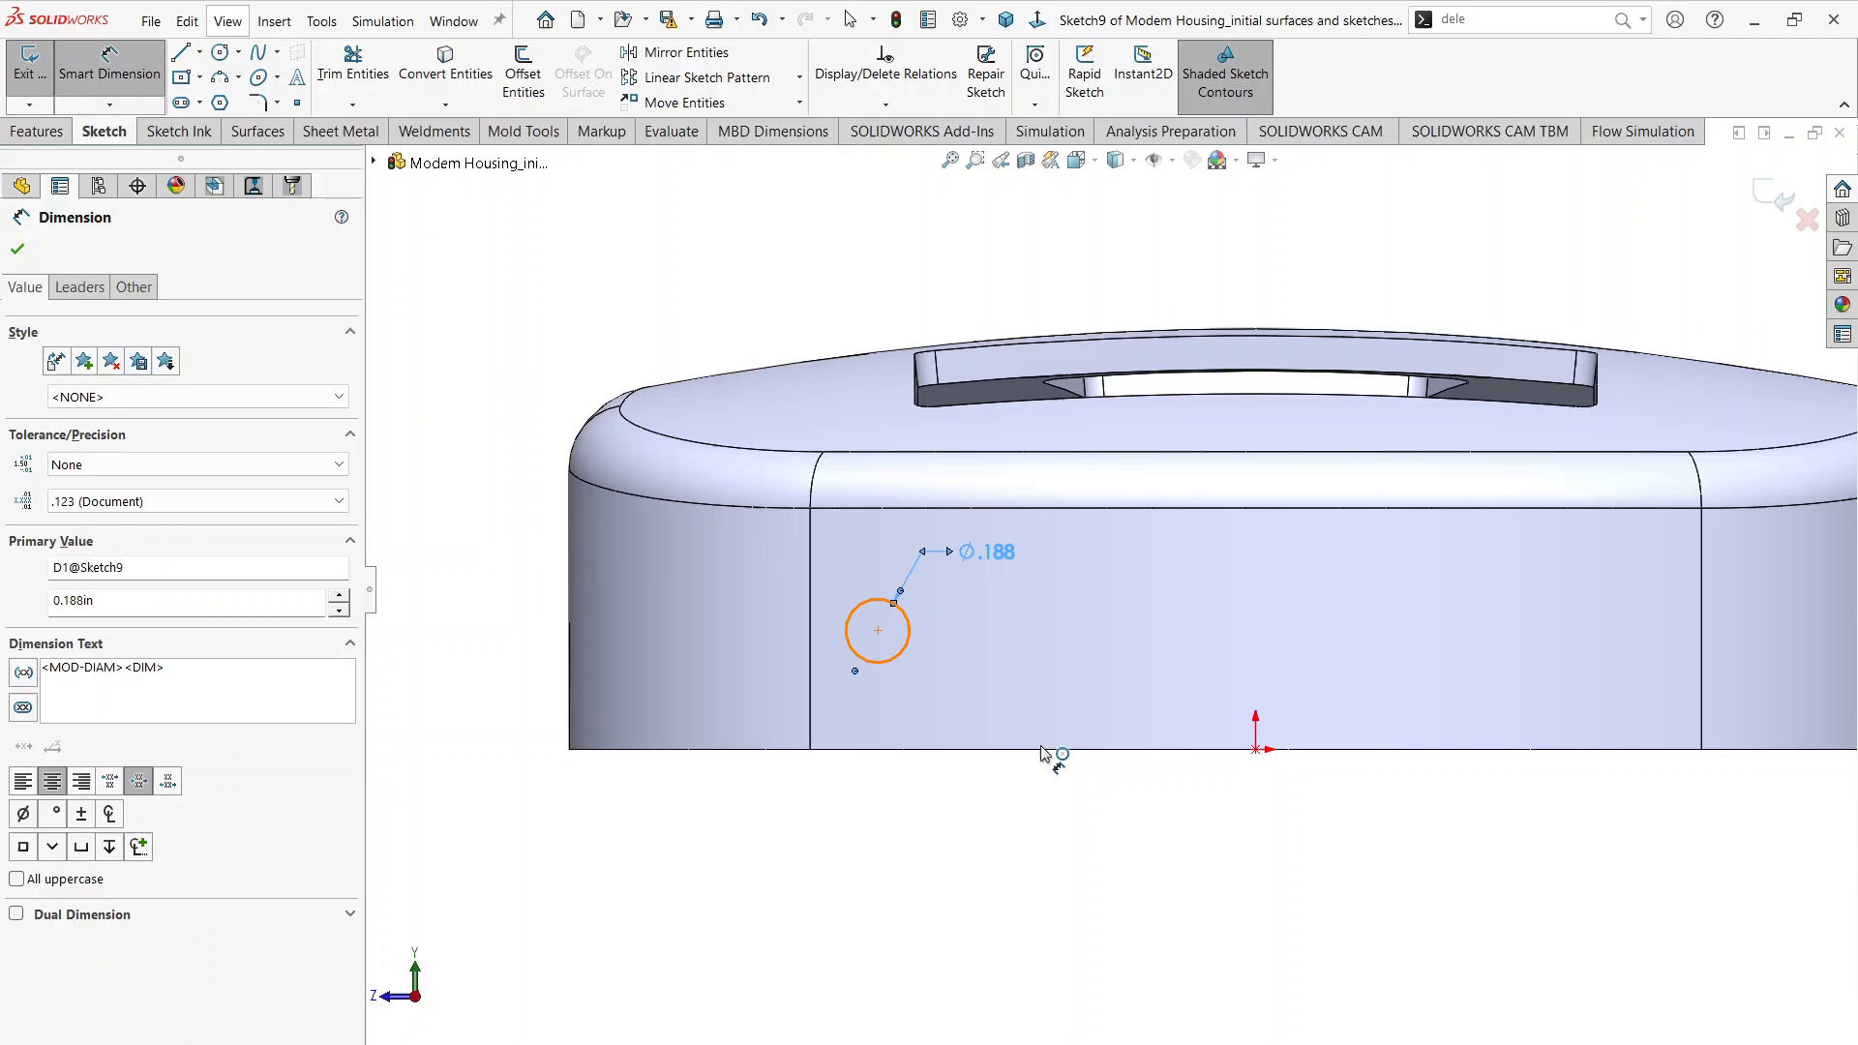
pyautogui.click(1257, 751)
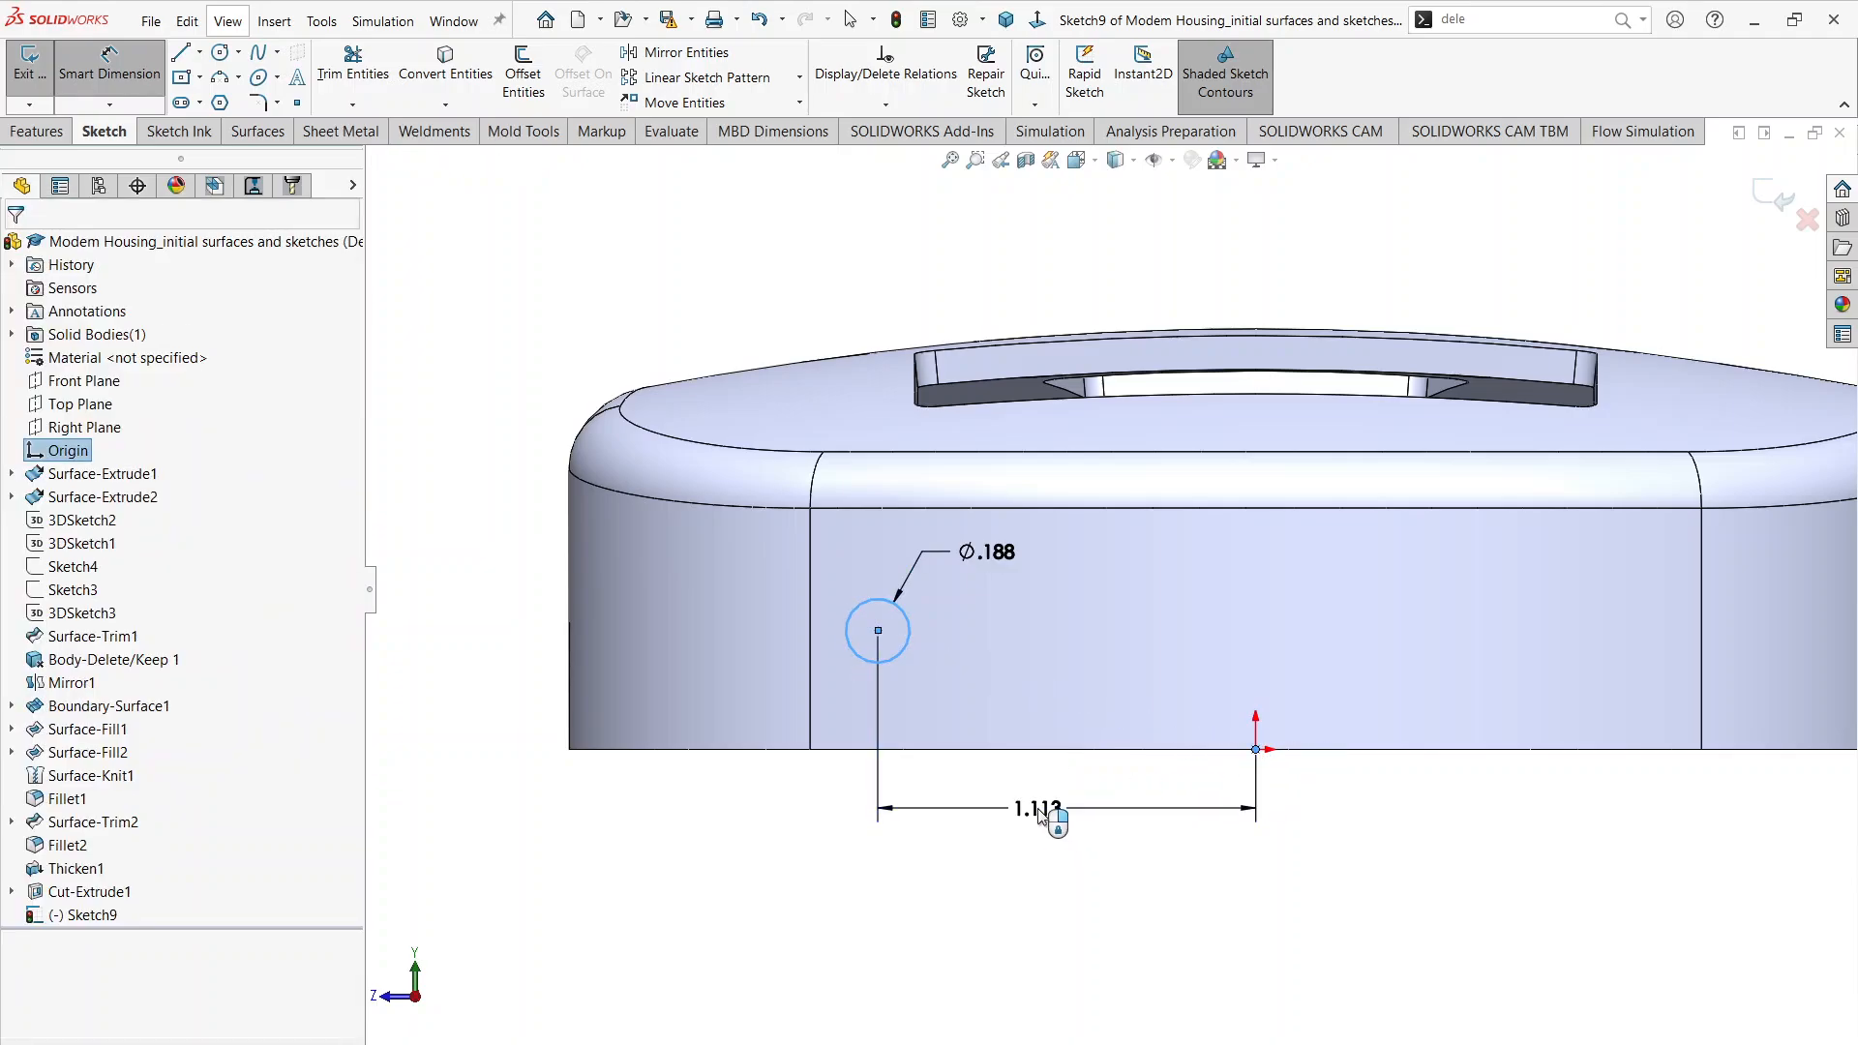
pyautogui.click(1038, 816)
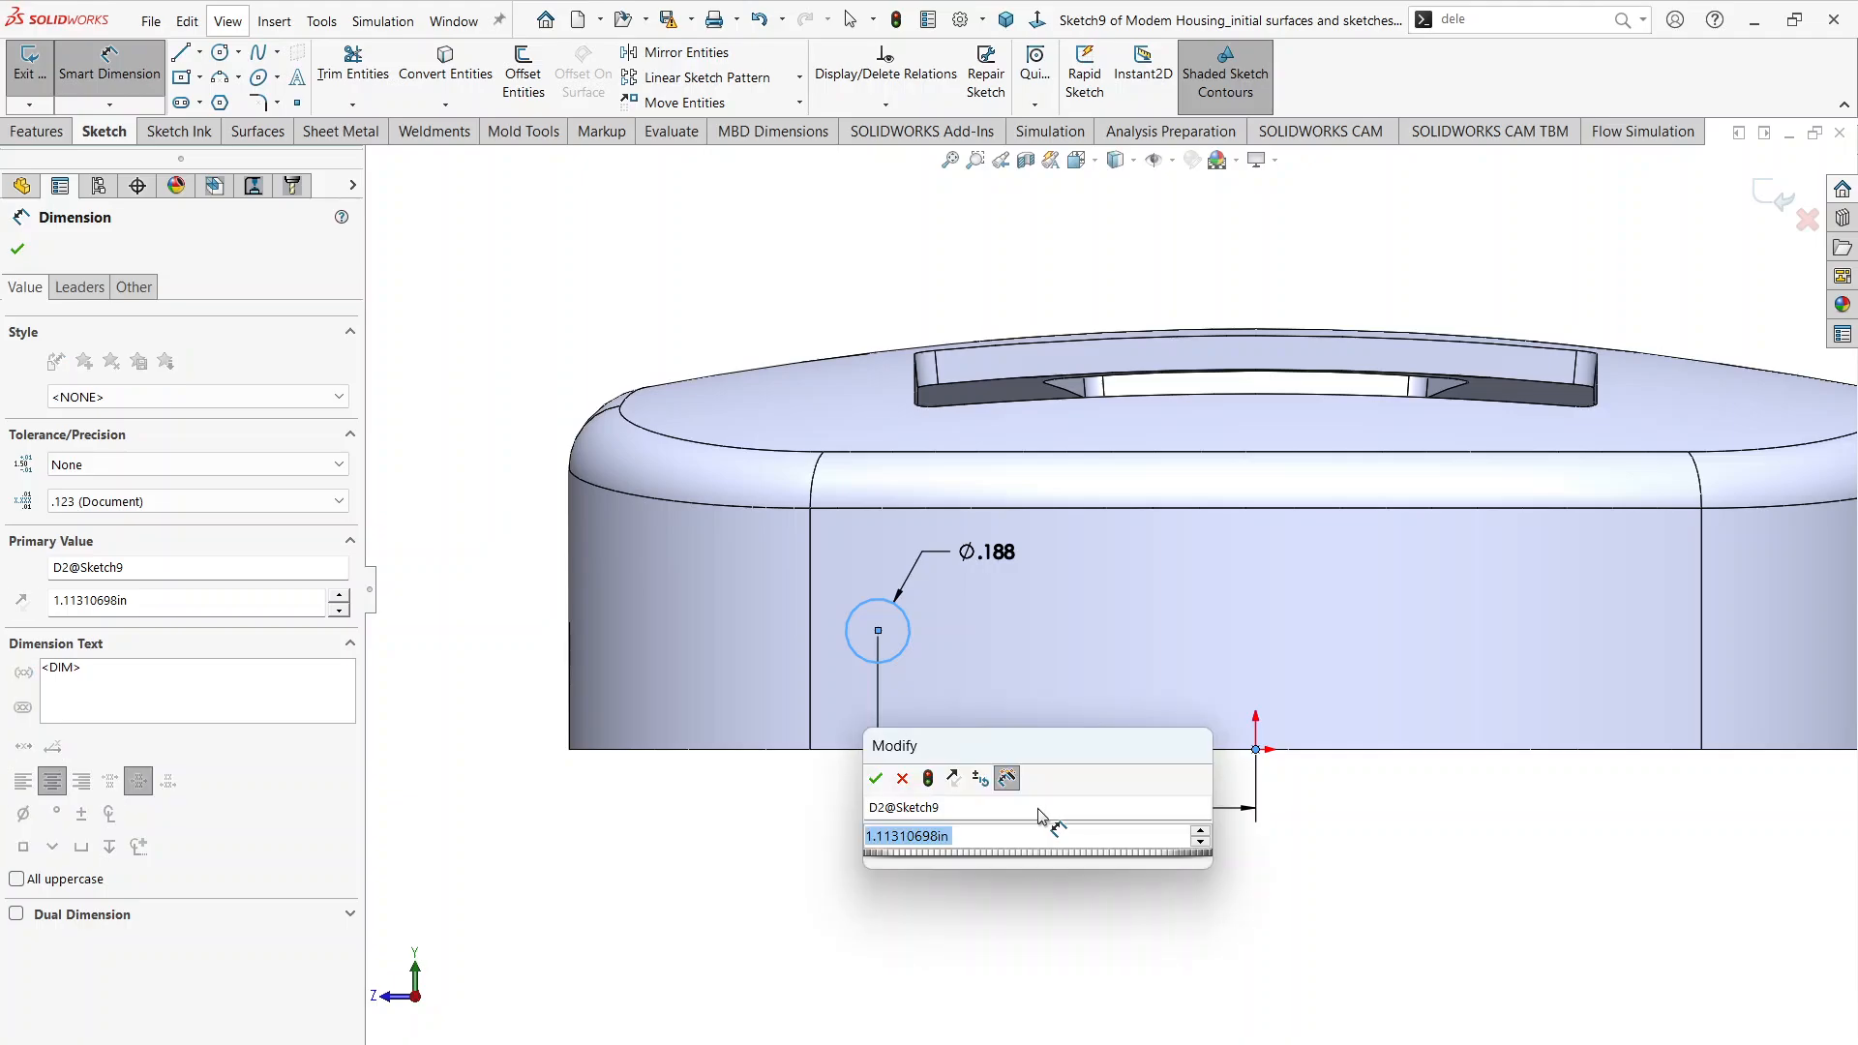
pyautogui.write('0.')
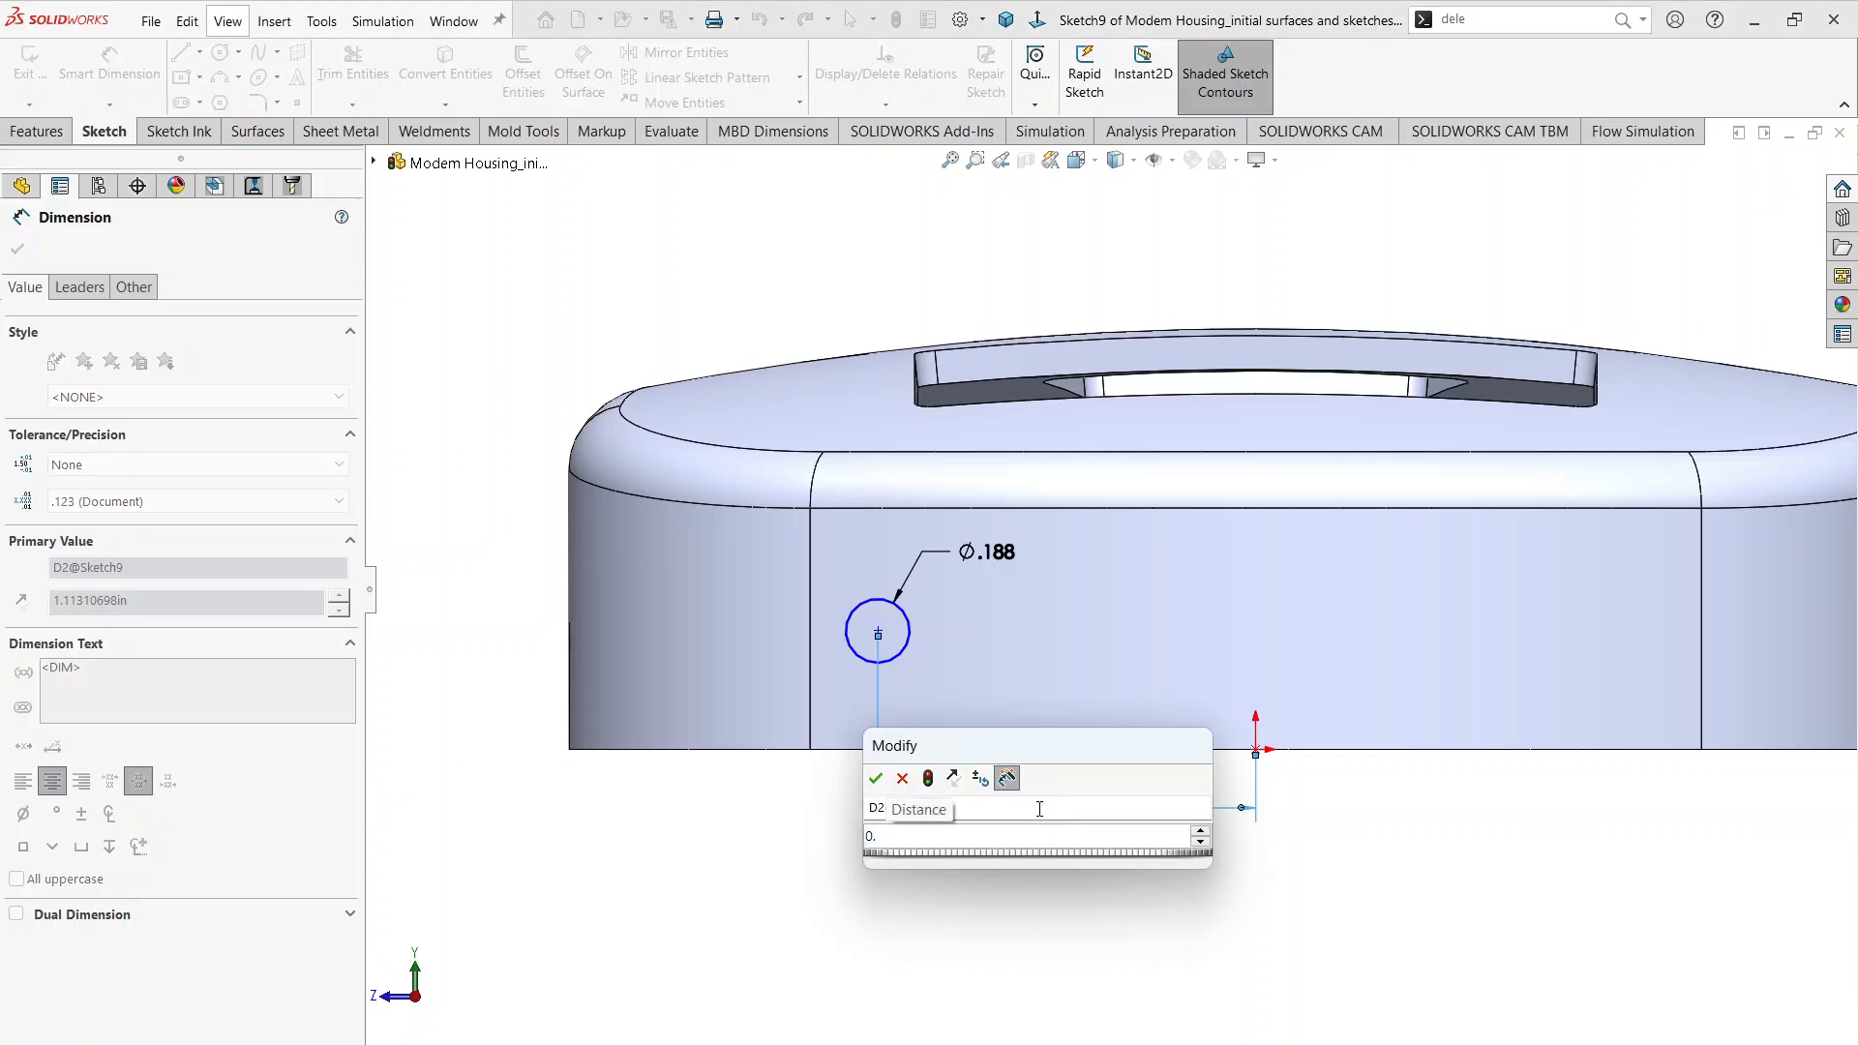
pyautogui.hotkey('alt', 'Tab')
pyautogui.hotkey('alt', 'Tab')
pyautogui.write('575')
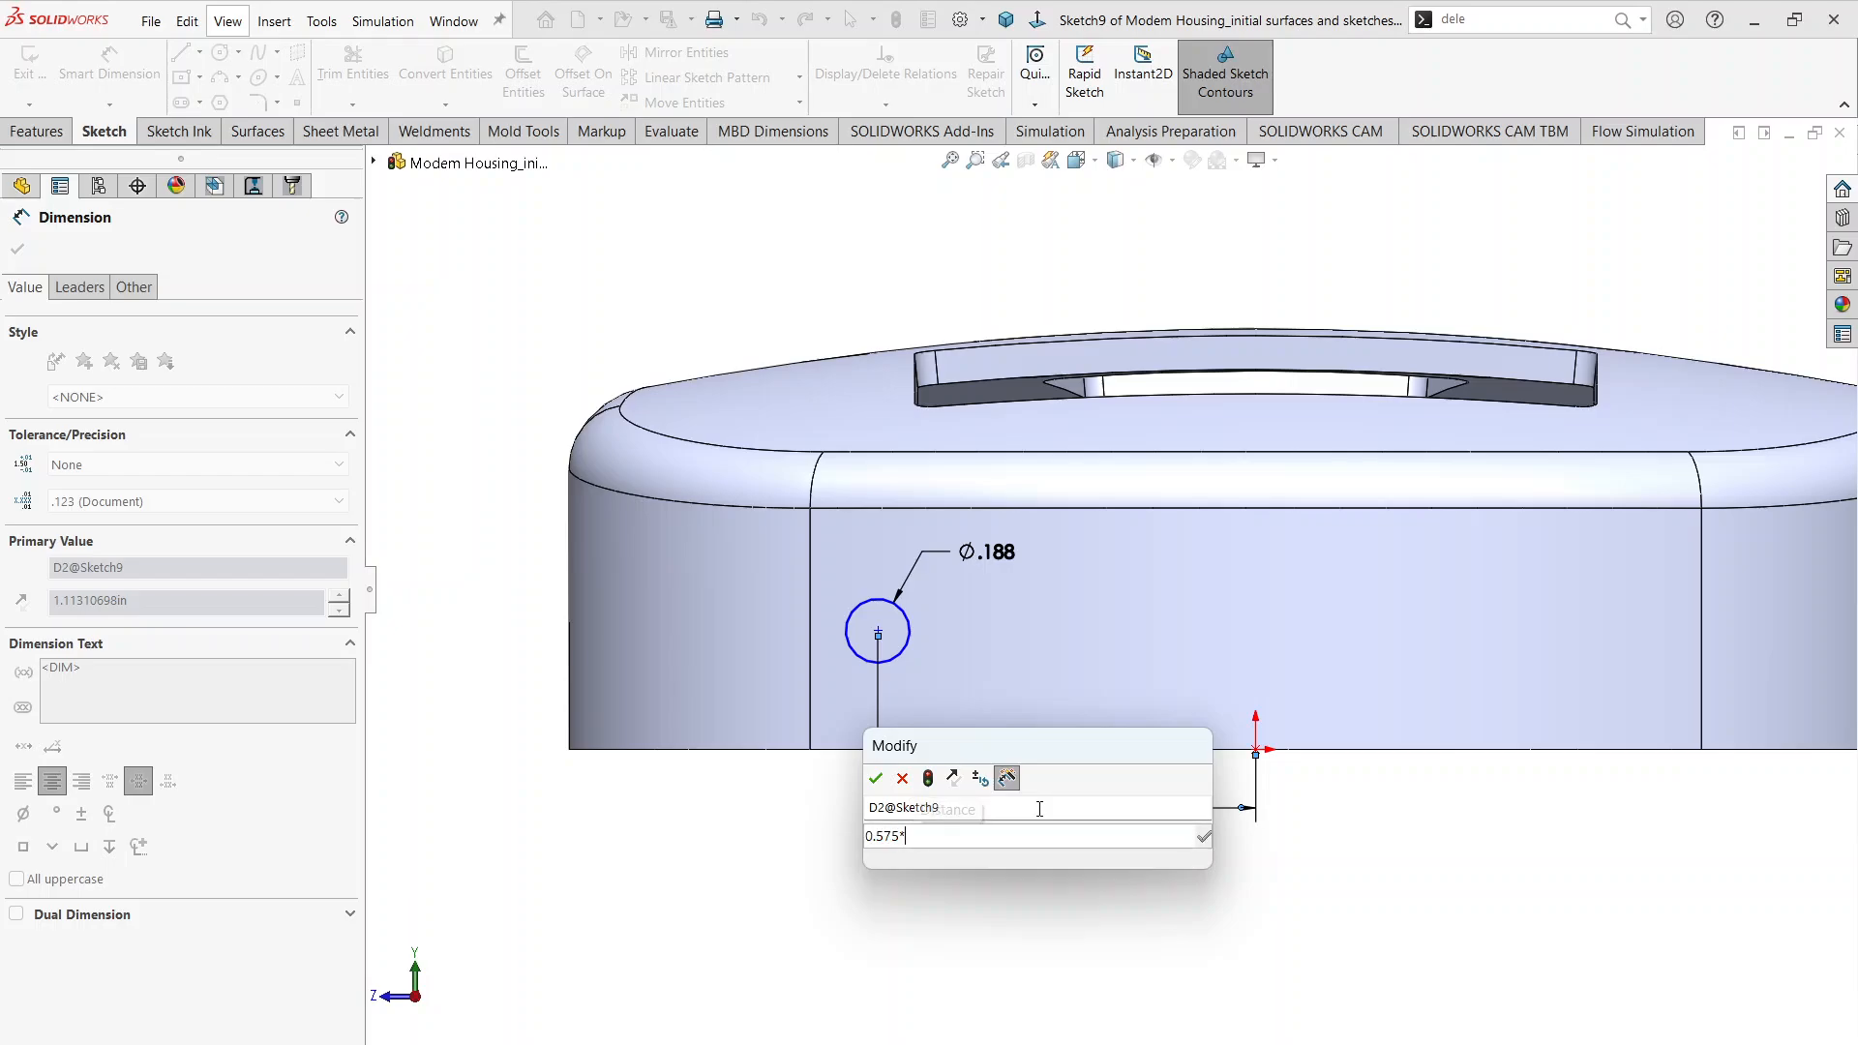
pyautogui.press('Escape')
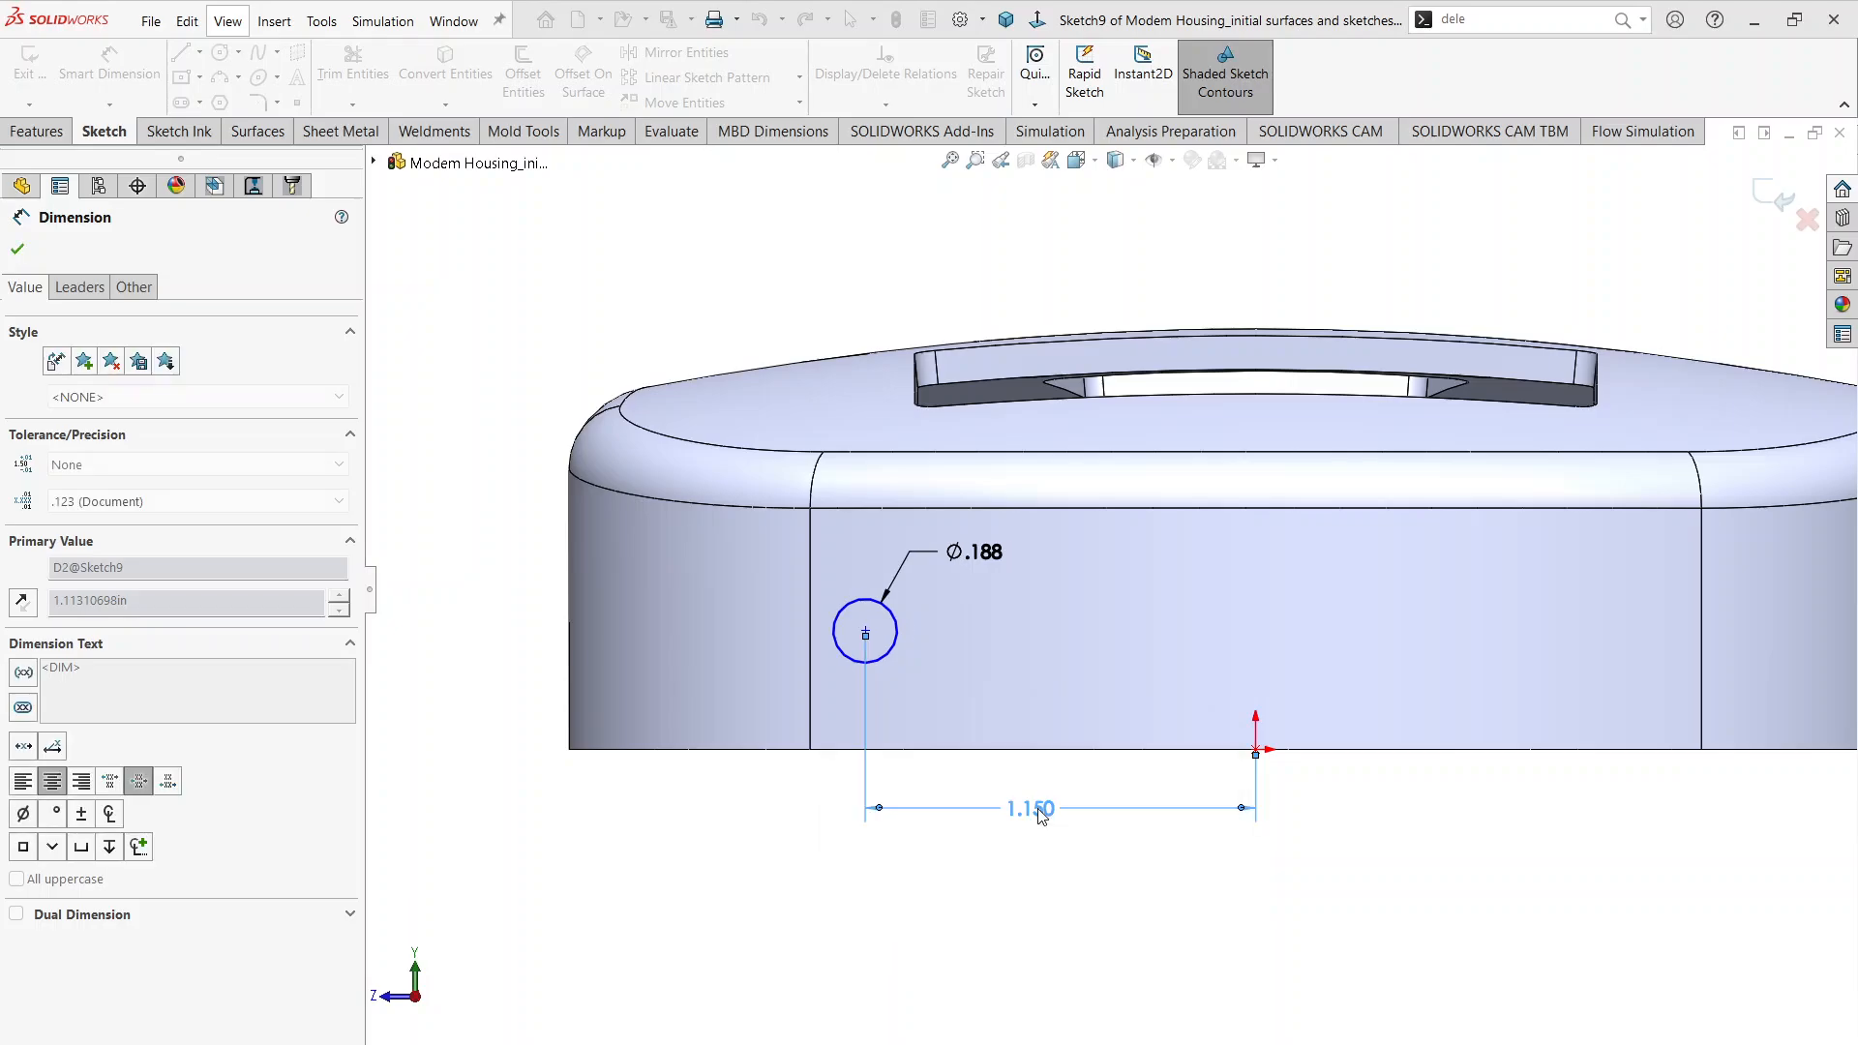
# Step: Check the hole height in the drawing and dimension the circle's centre 0.338 in above the housing's bottom edge
pyautogui.hotkey('alt', 'Tab')
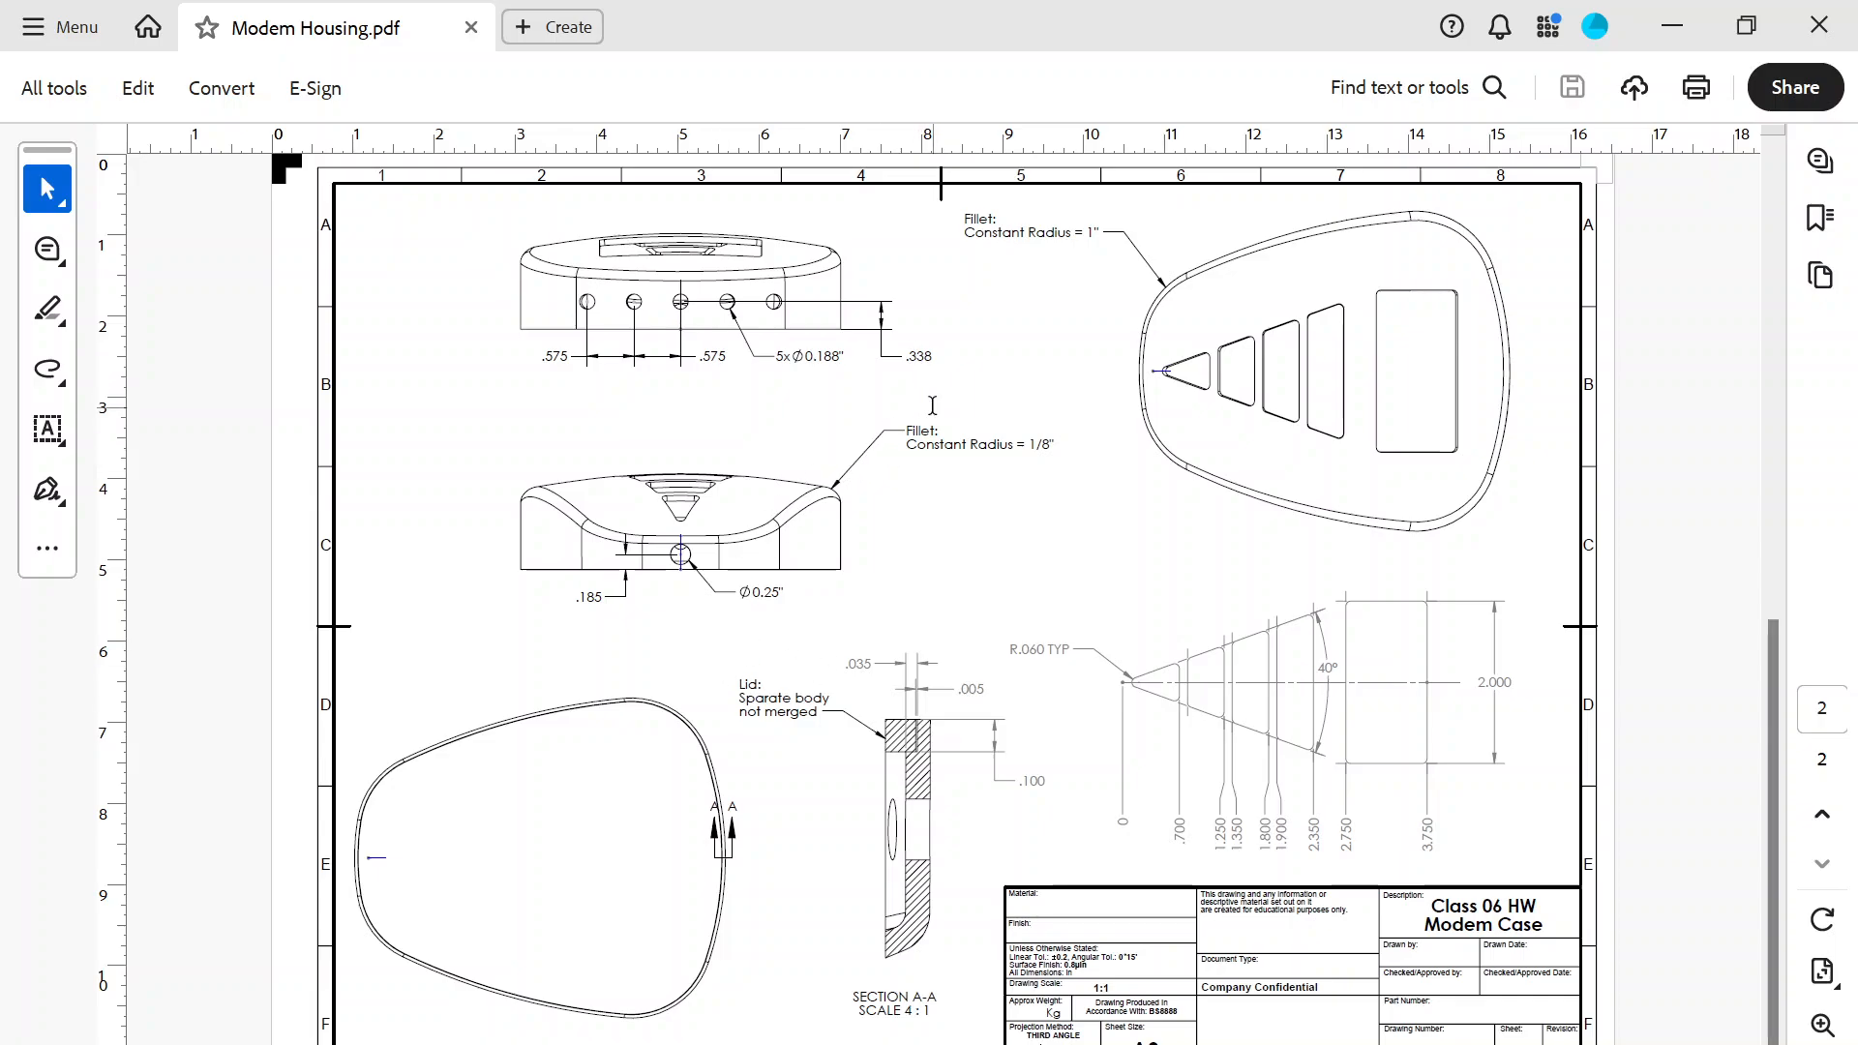
pyautogui.hotkey('alt', 'Tab')
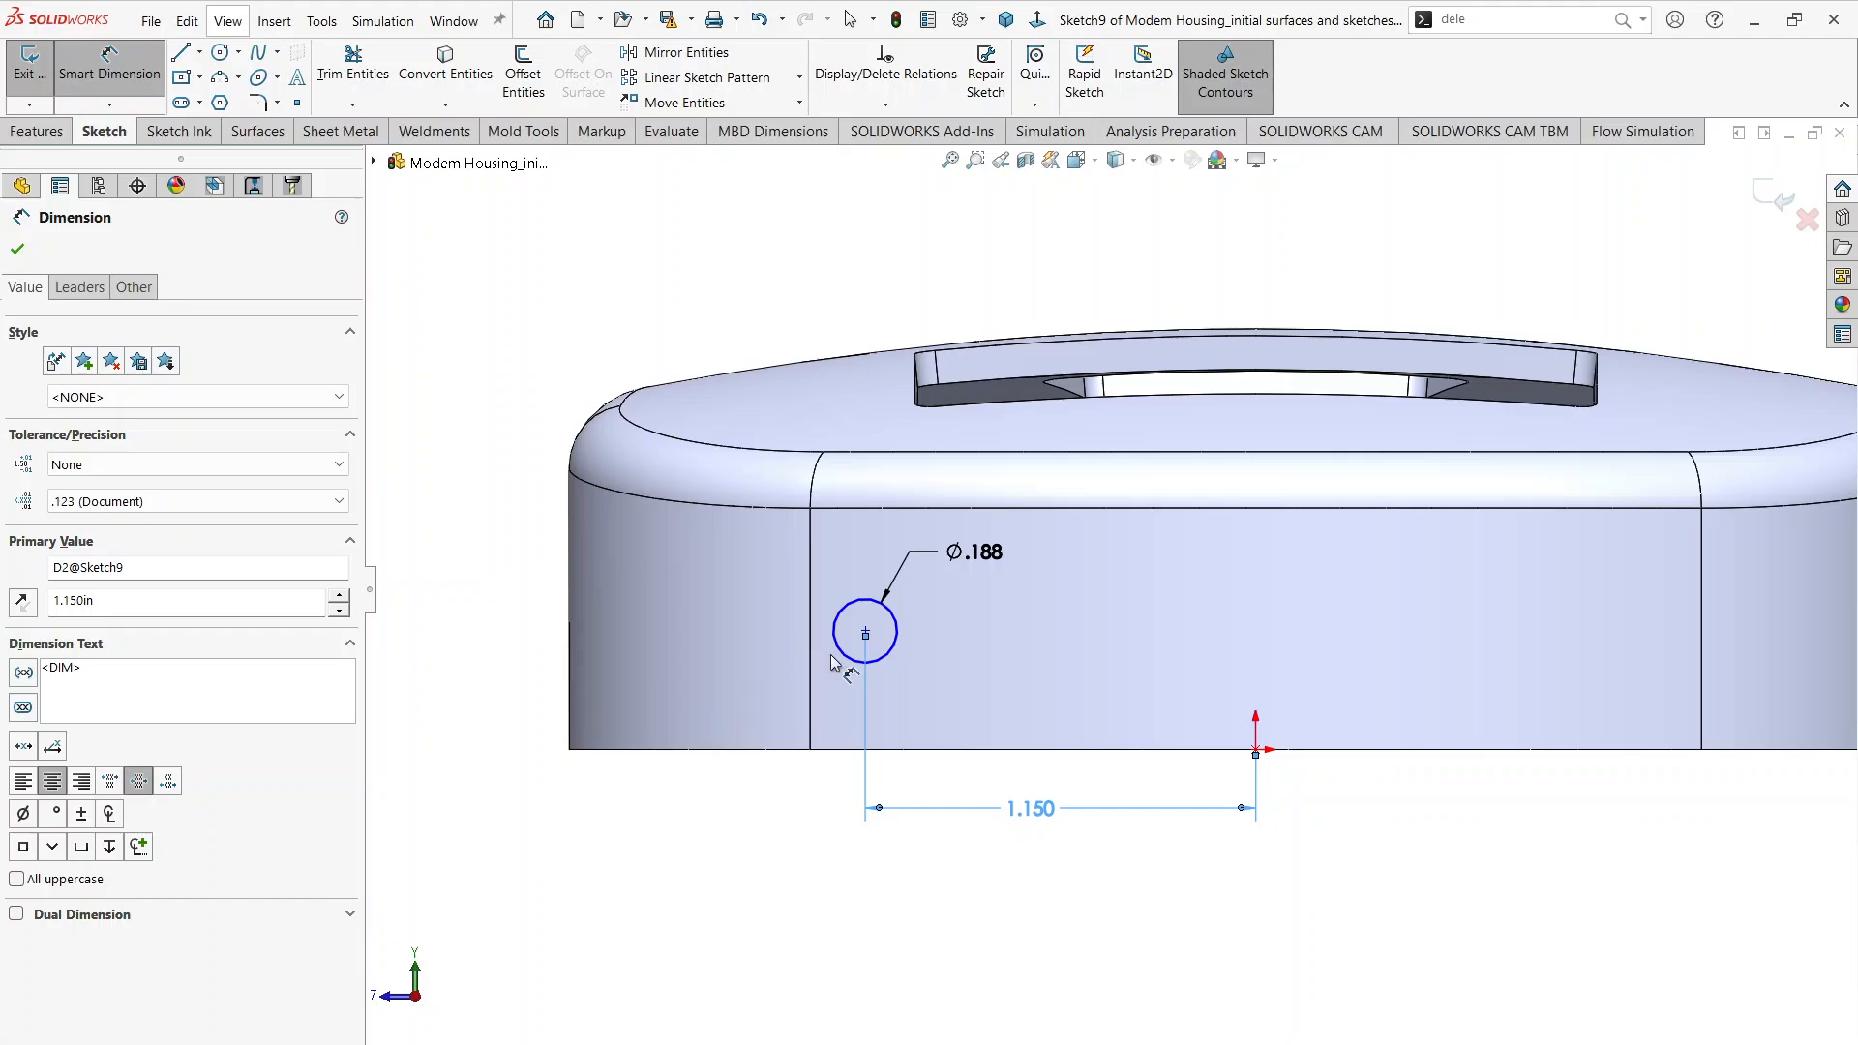
pyautogui.click(834, 662)
pyautogui.click(829, 749)
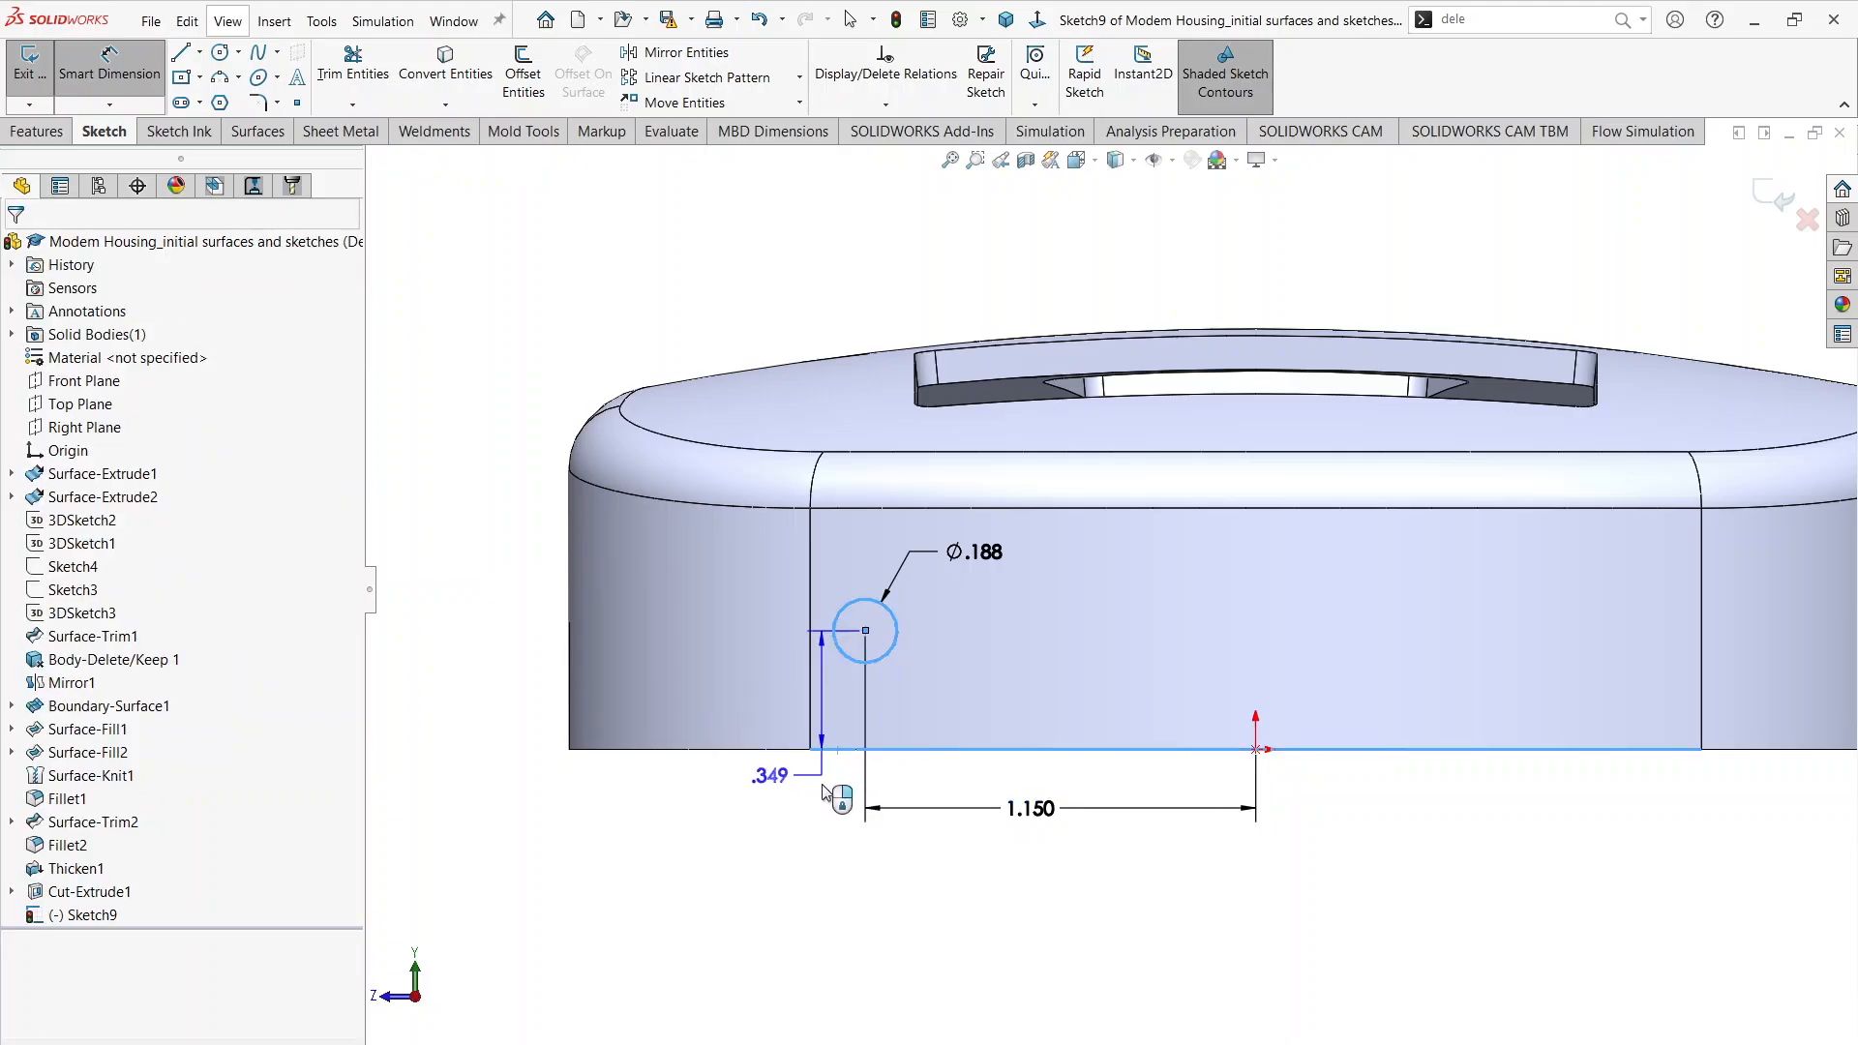
pyautogui.click(765, 813)
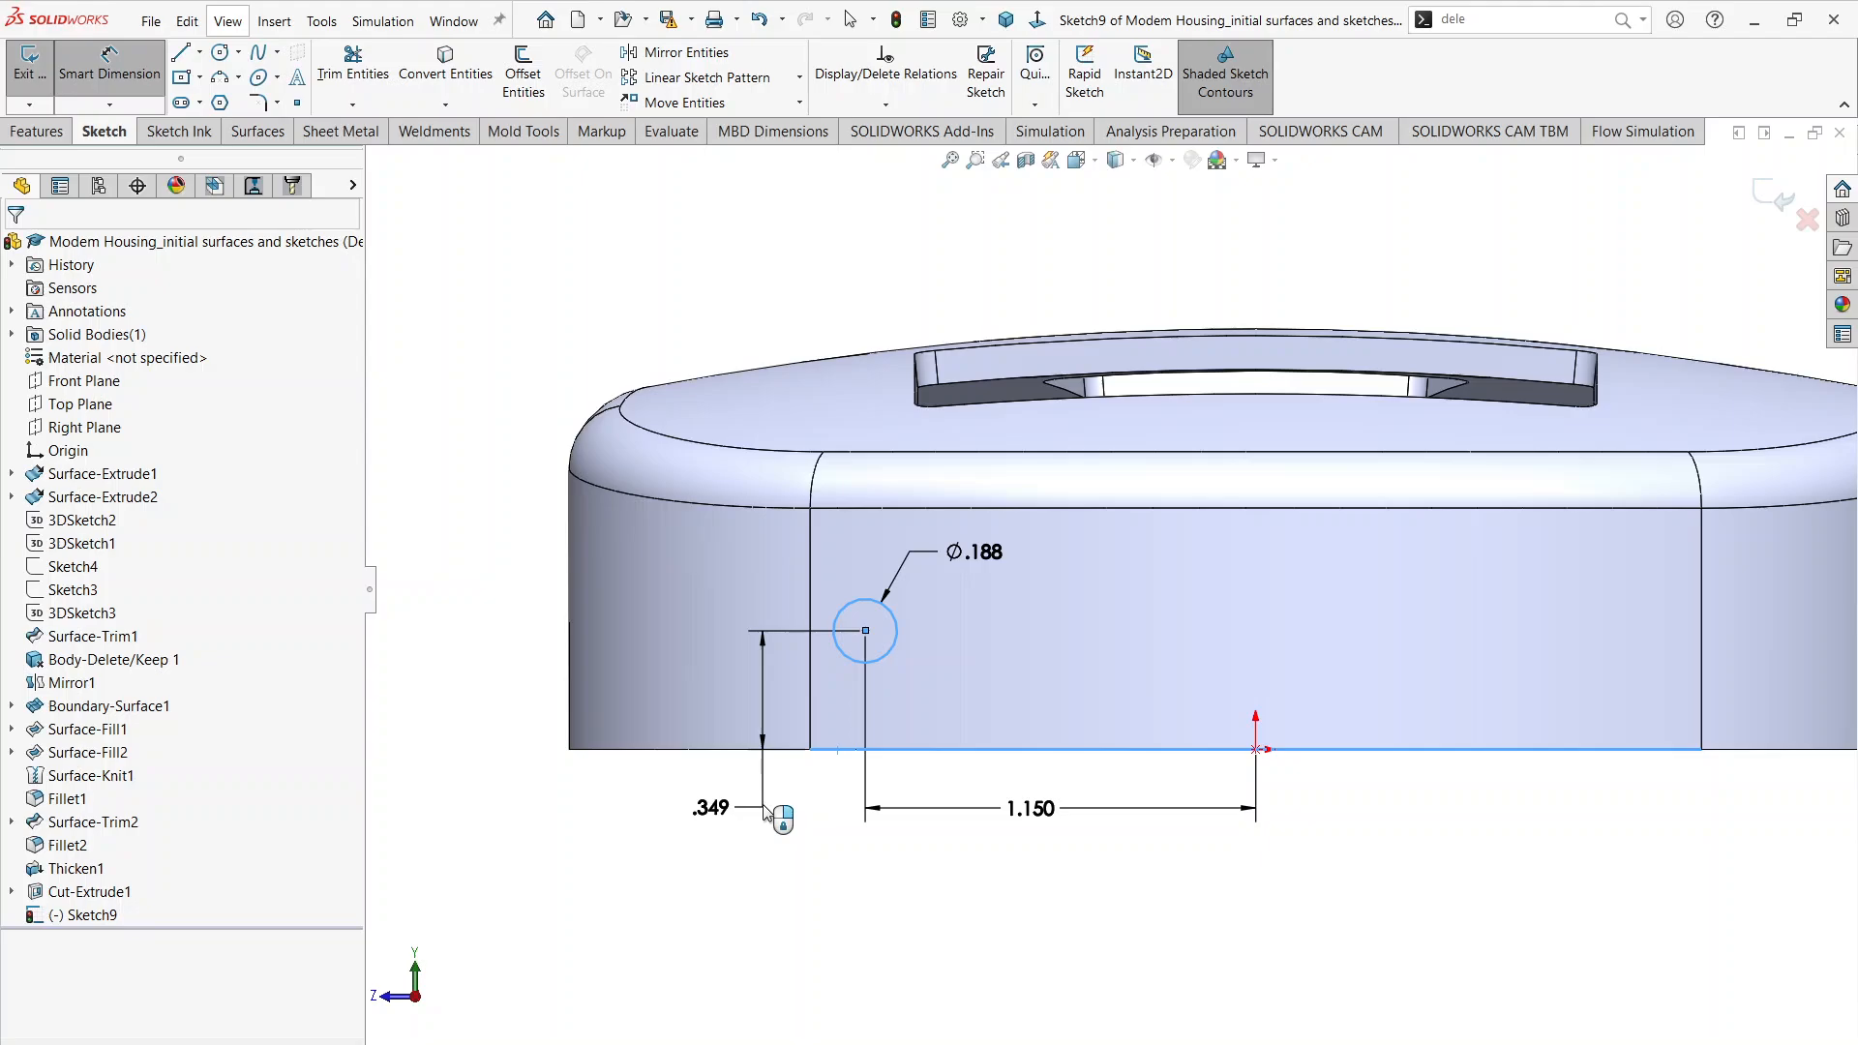
pyautogui.write('.338')
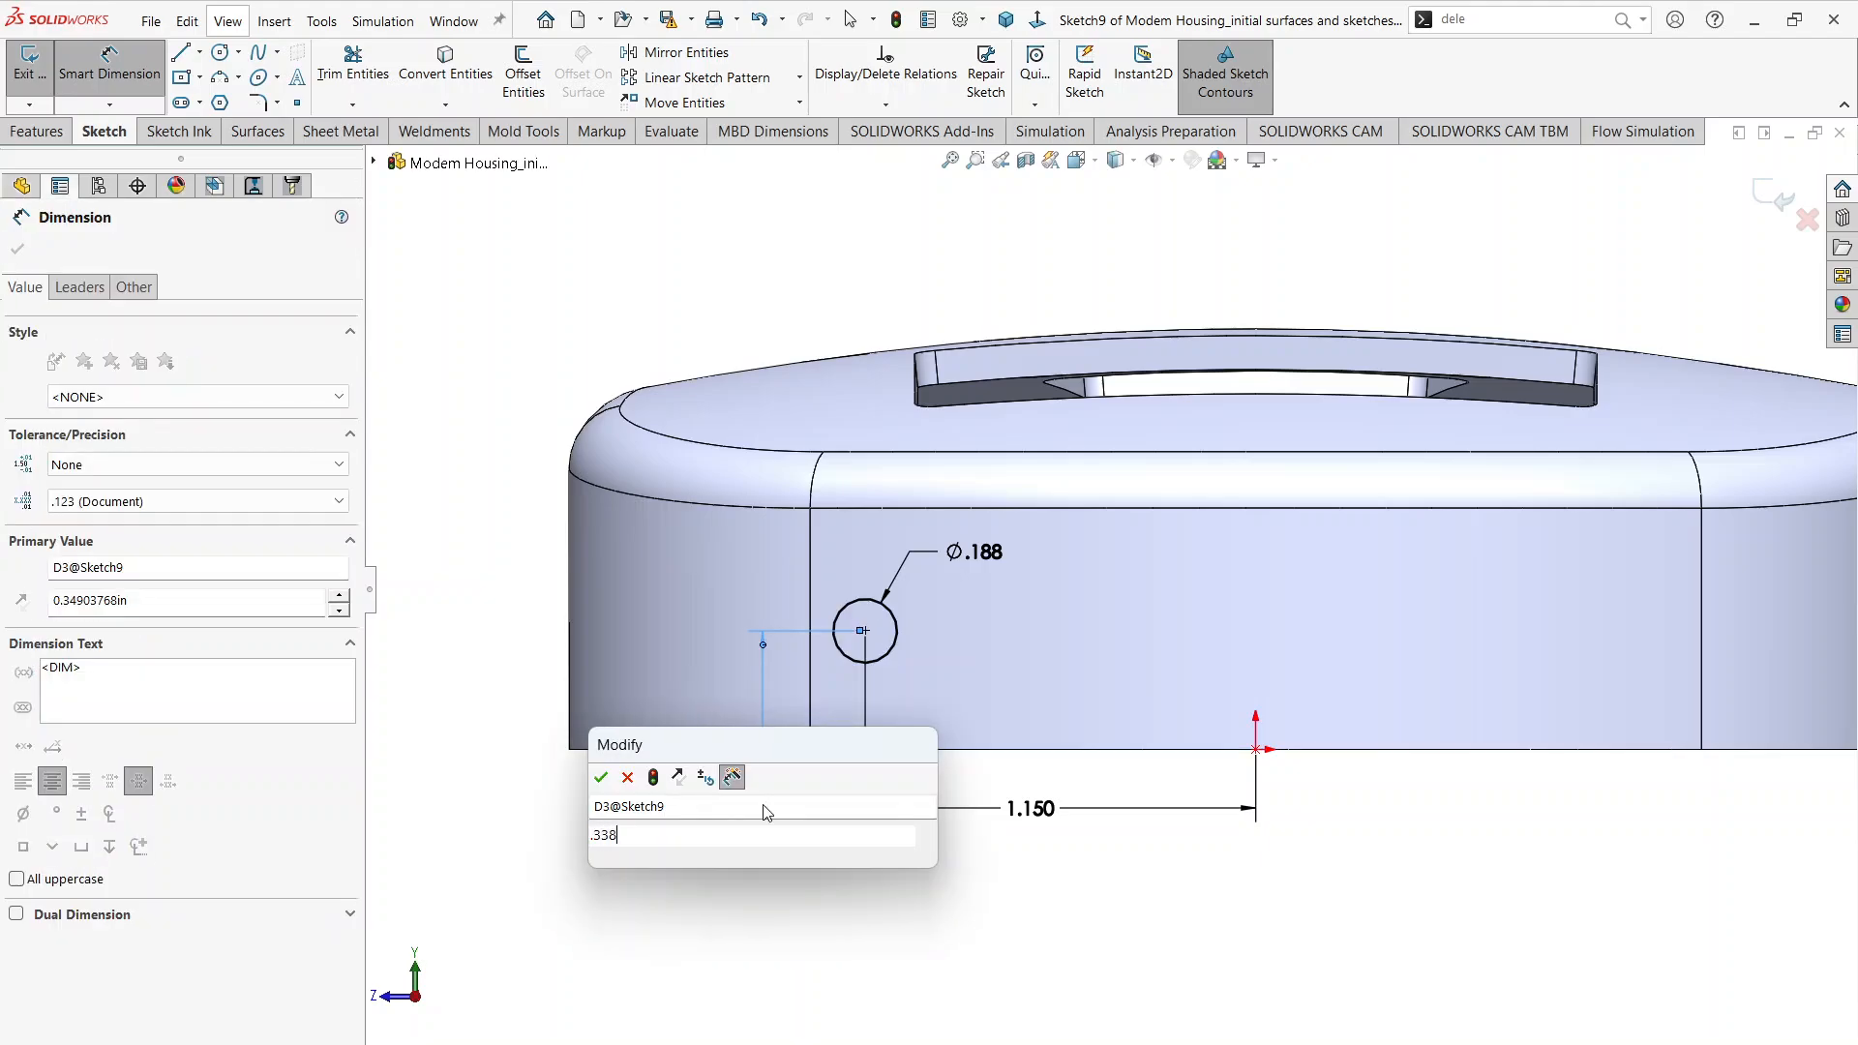
pyautogui.press('Return')
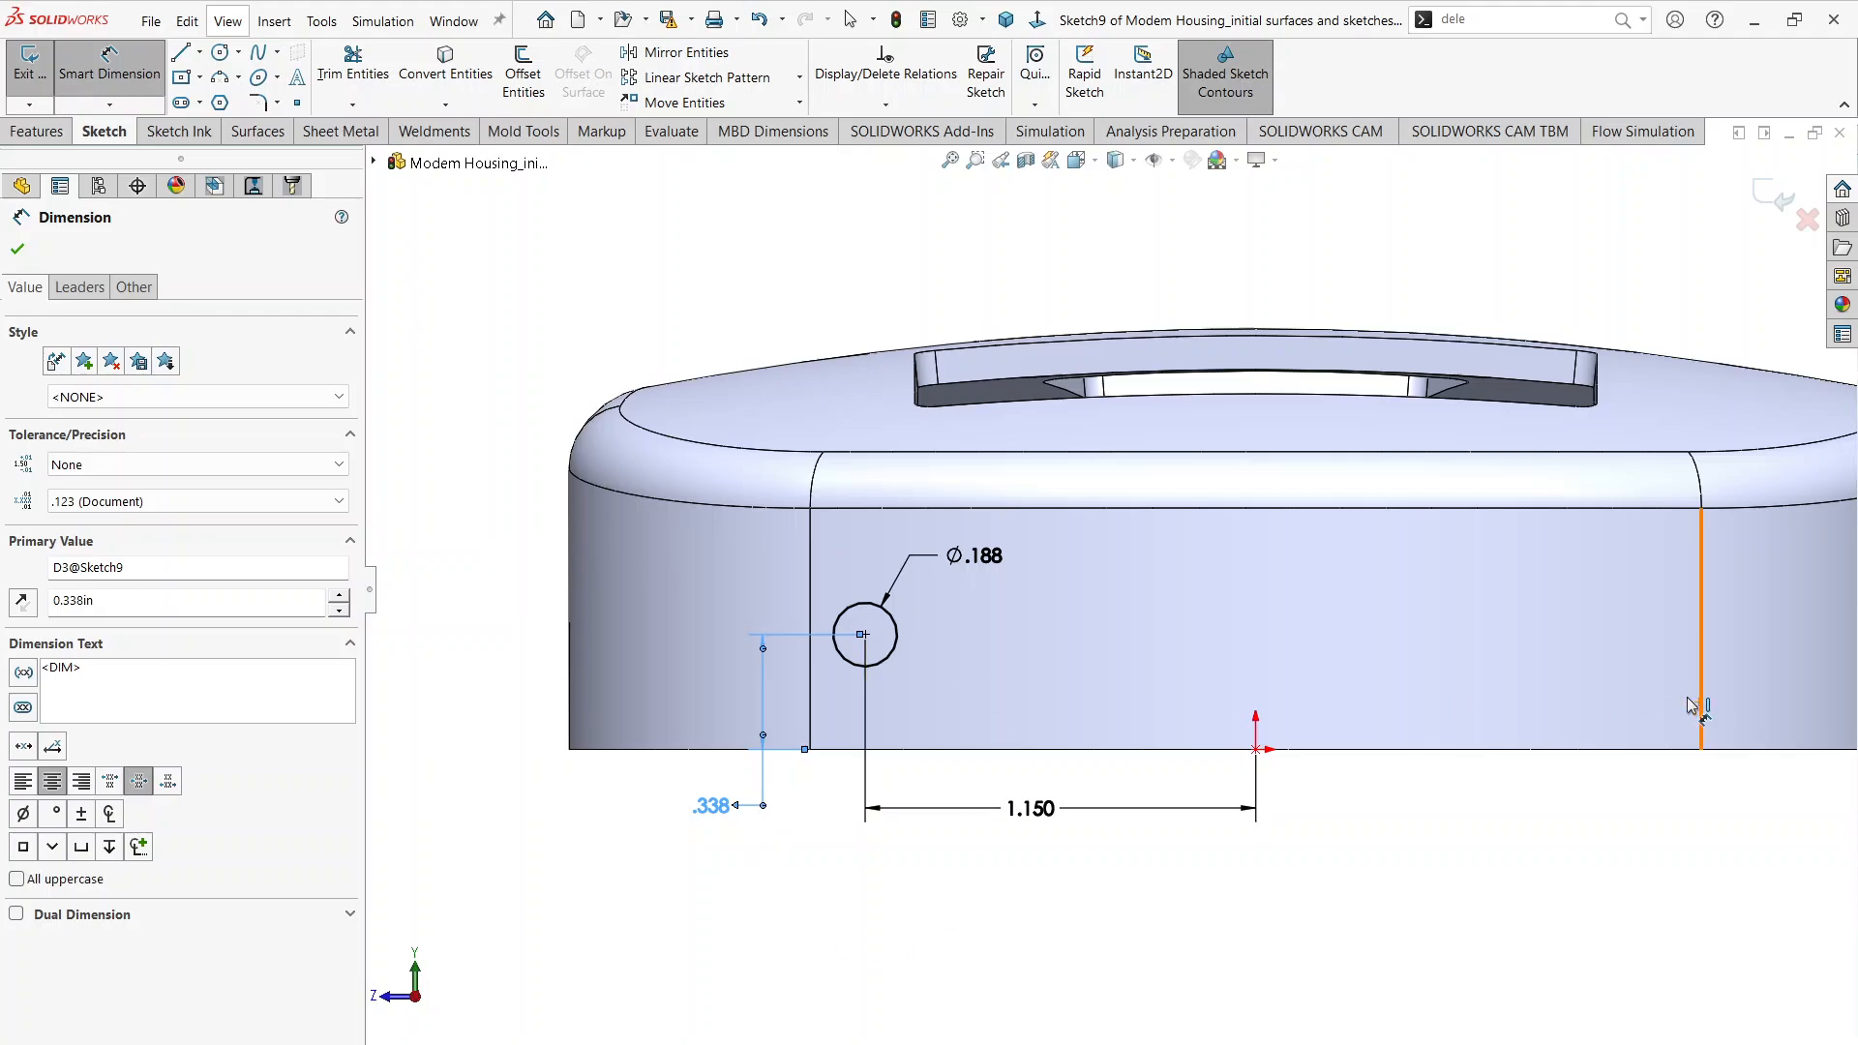
pyautogui.click(1527, 801)
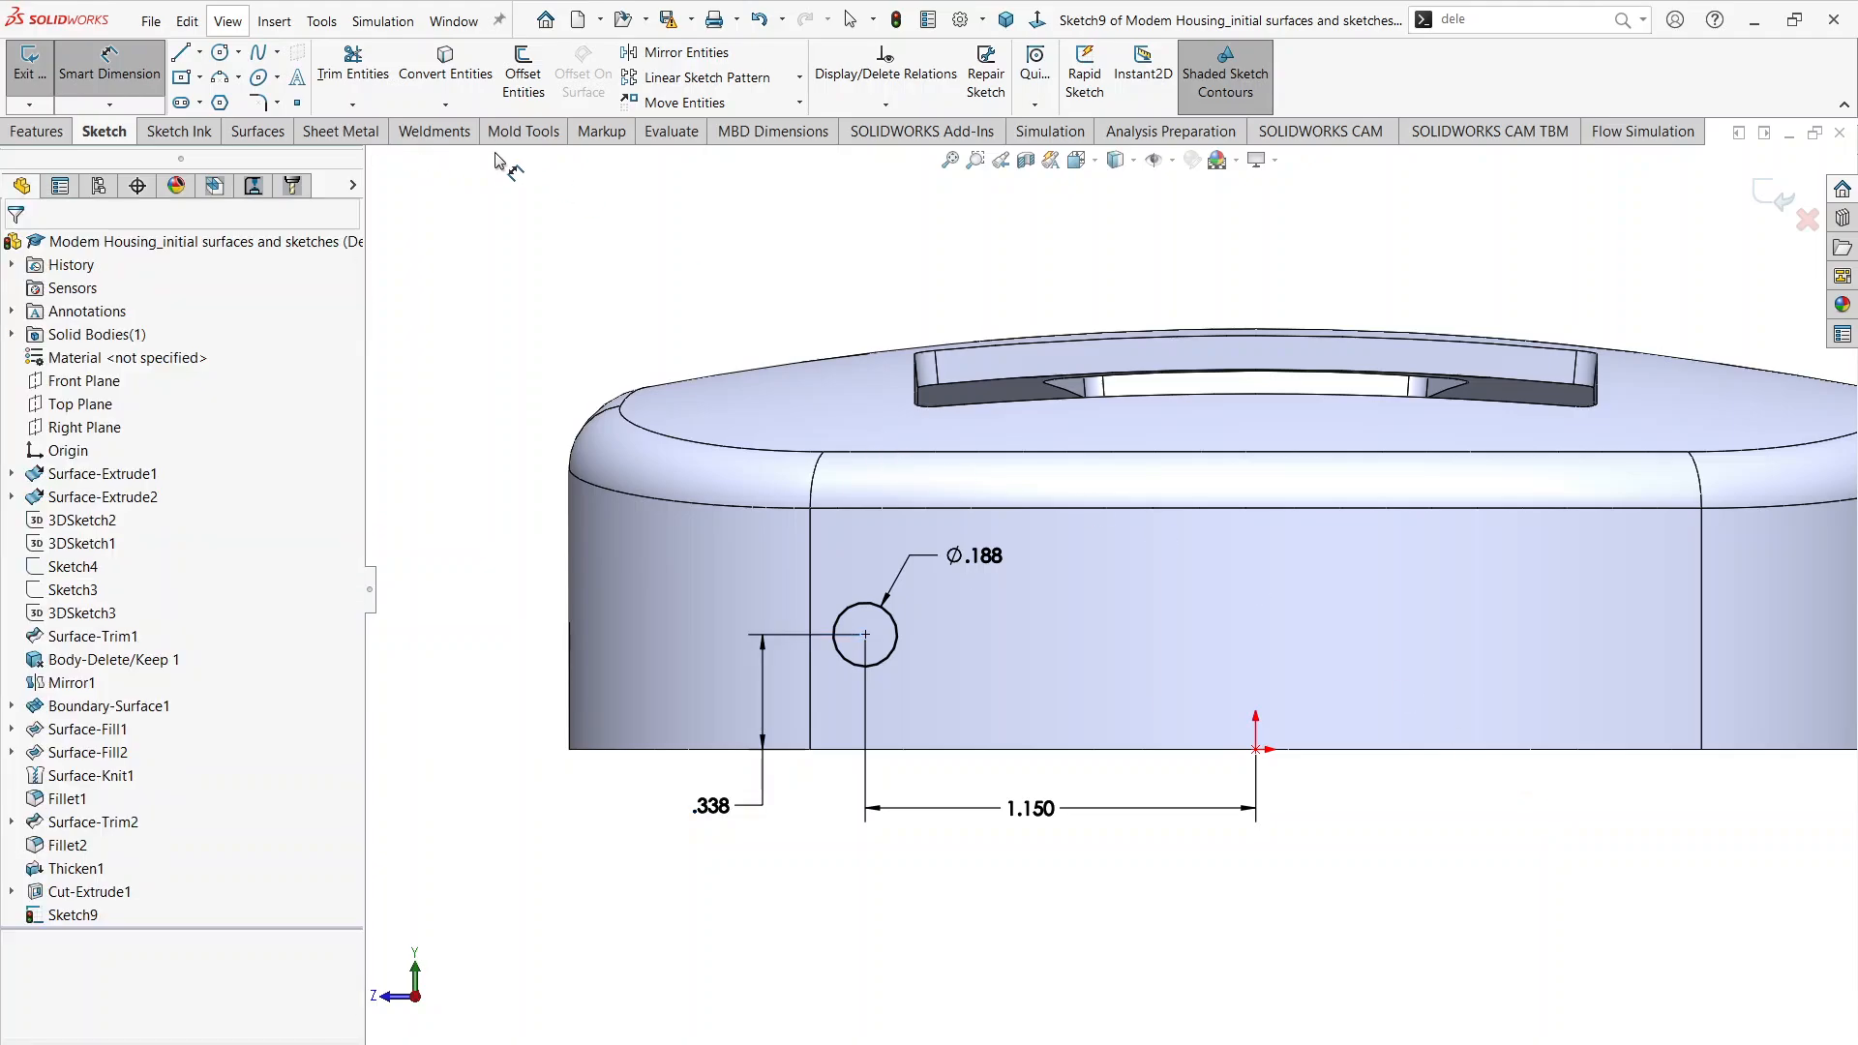
# Step: Set up a linear sketch pattern of the 0.188 in circle along the X-axis with five instances
pyautogui.click(109, 68)
pyautogui.click(906, 669)
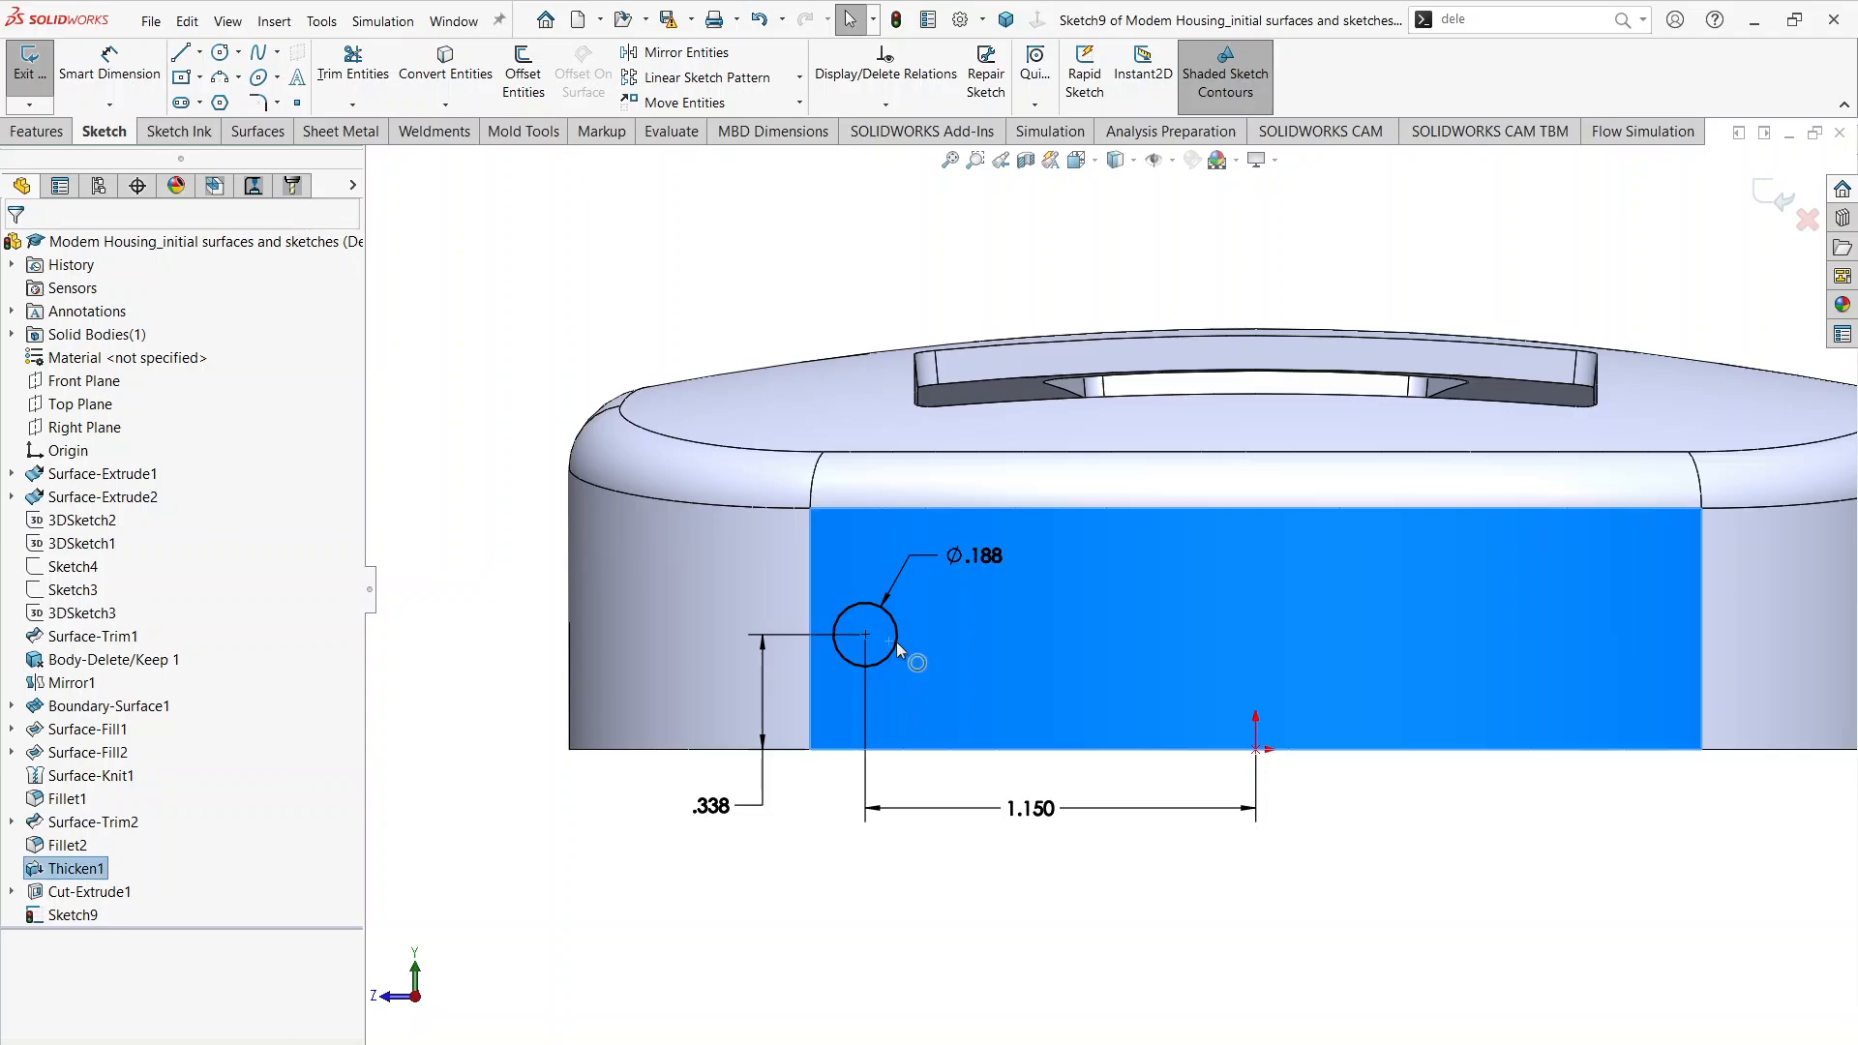
pyautogui.click(943, 1004)
pyautogui.click(896, 642)
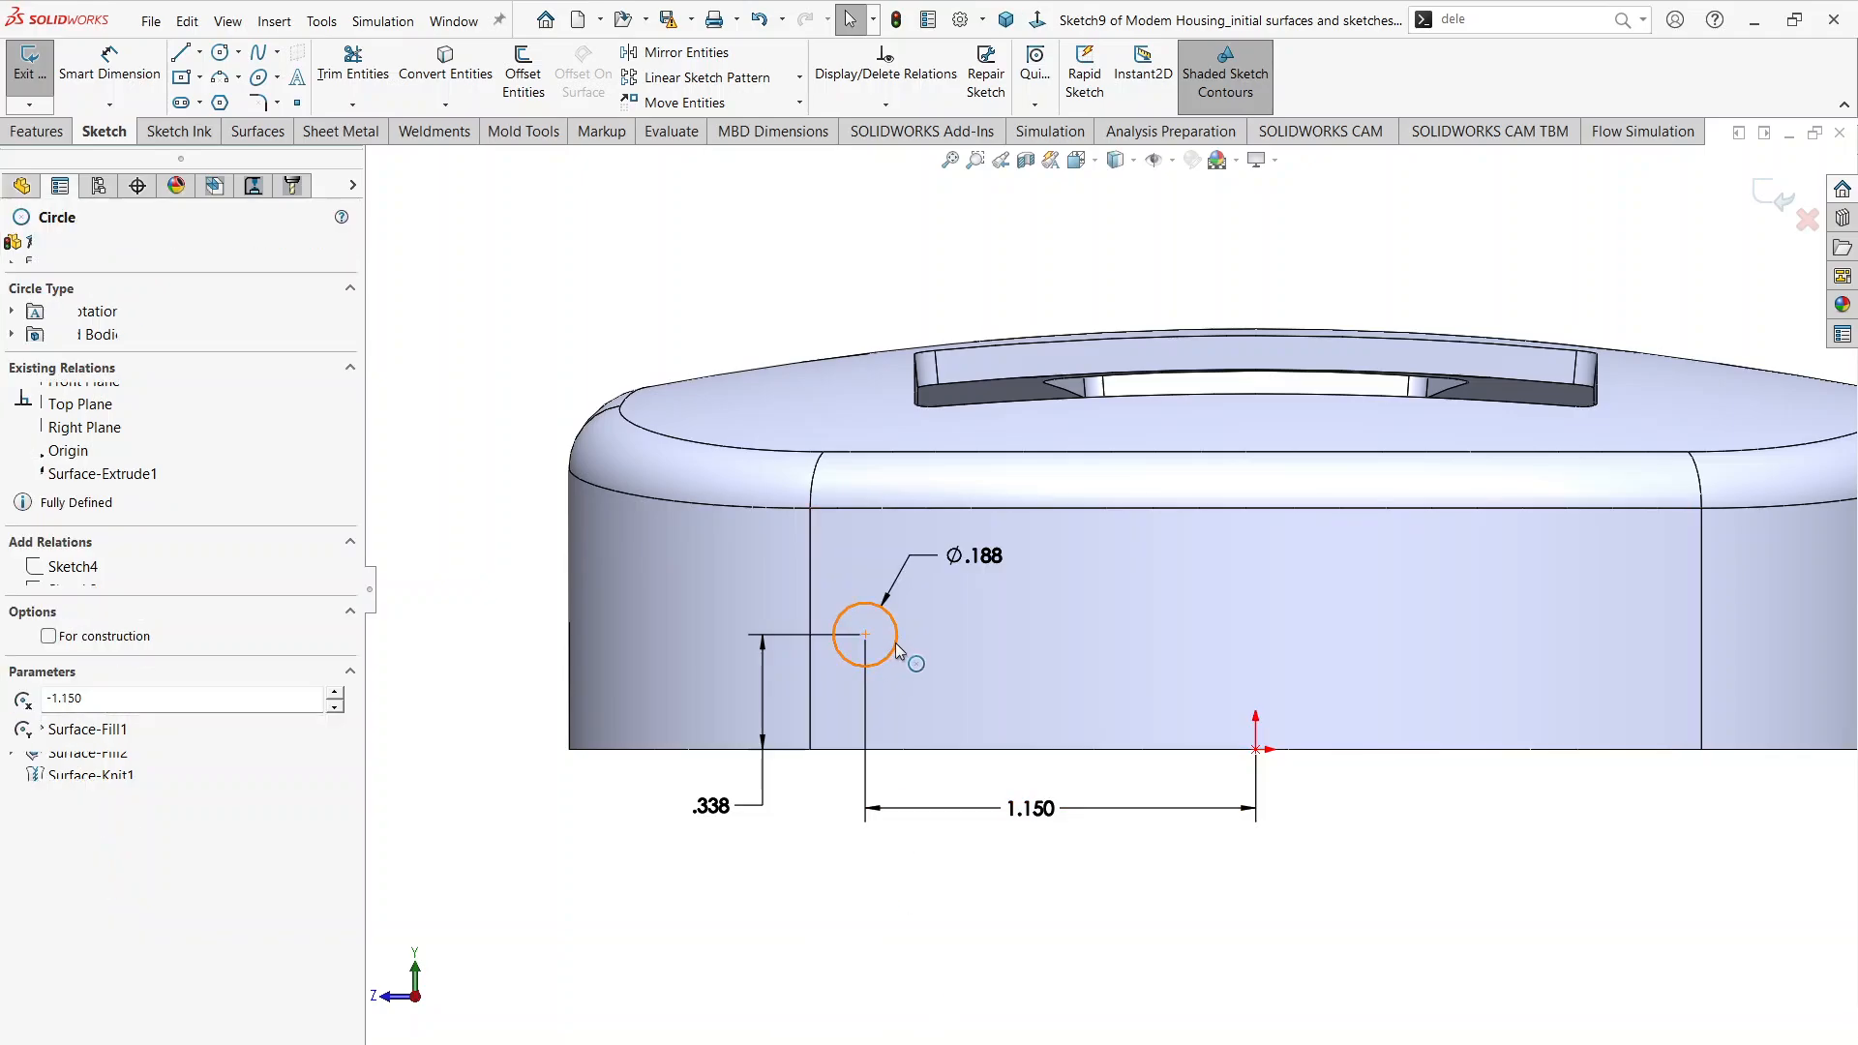
pyautogui.click(675, 85)
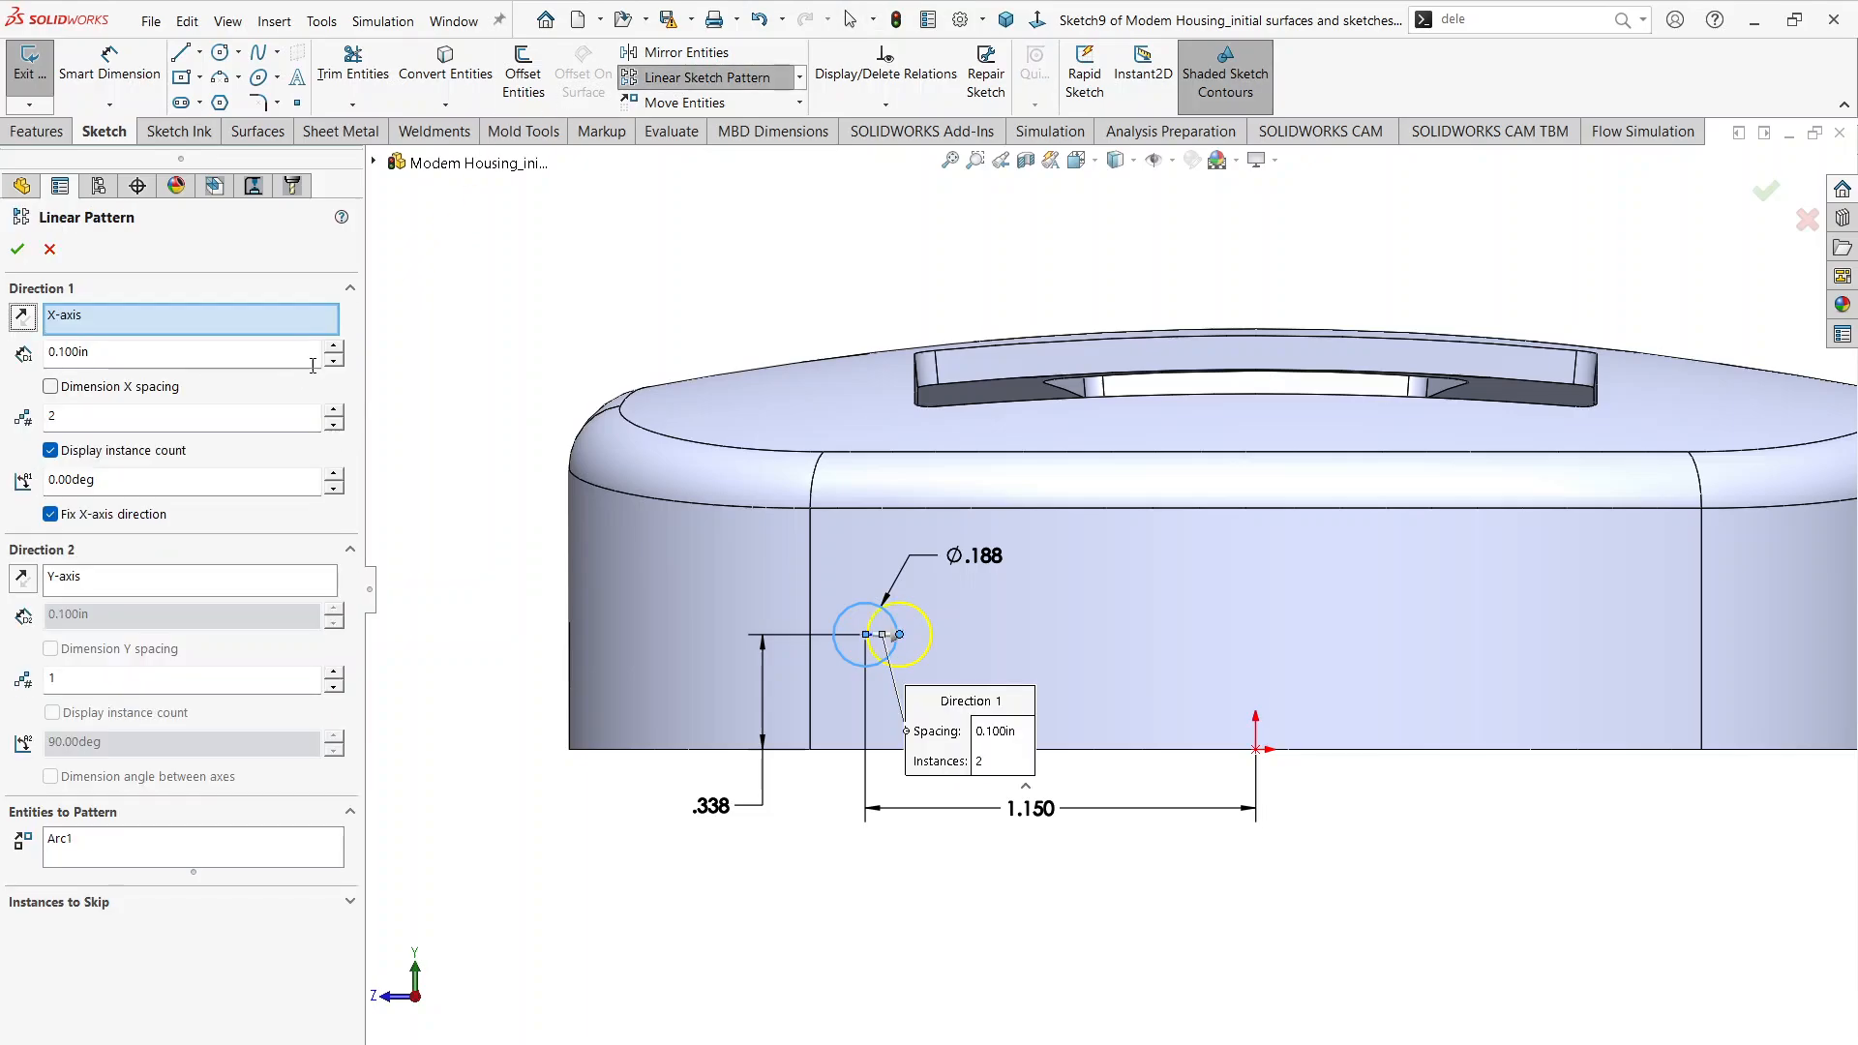
pyautogui.click(334, 412)
pyautogui.click(334, 411)
pyautogui.click(333, 411)
# Step: Set the circle pattern's spacing to 0.575 in and create the pattern
pyautogui.doubleClick(113, 351)
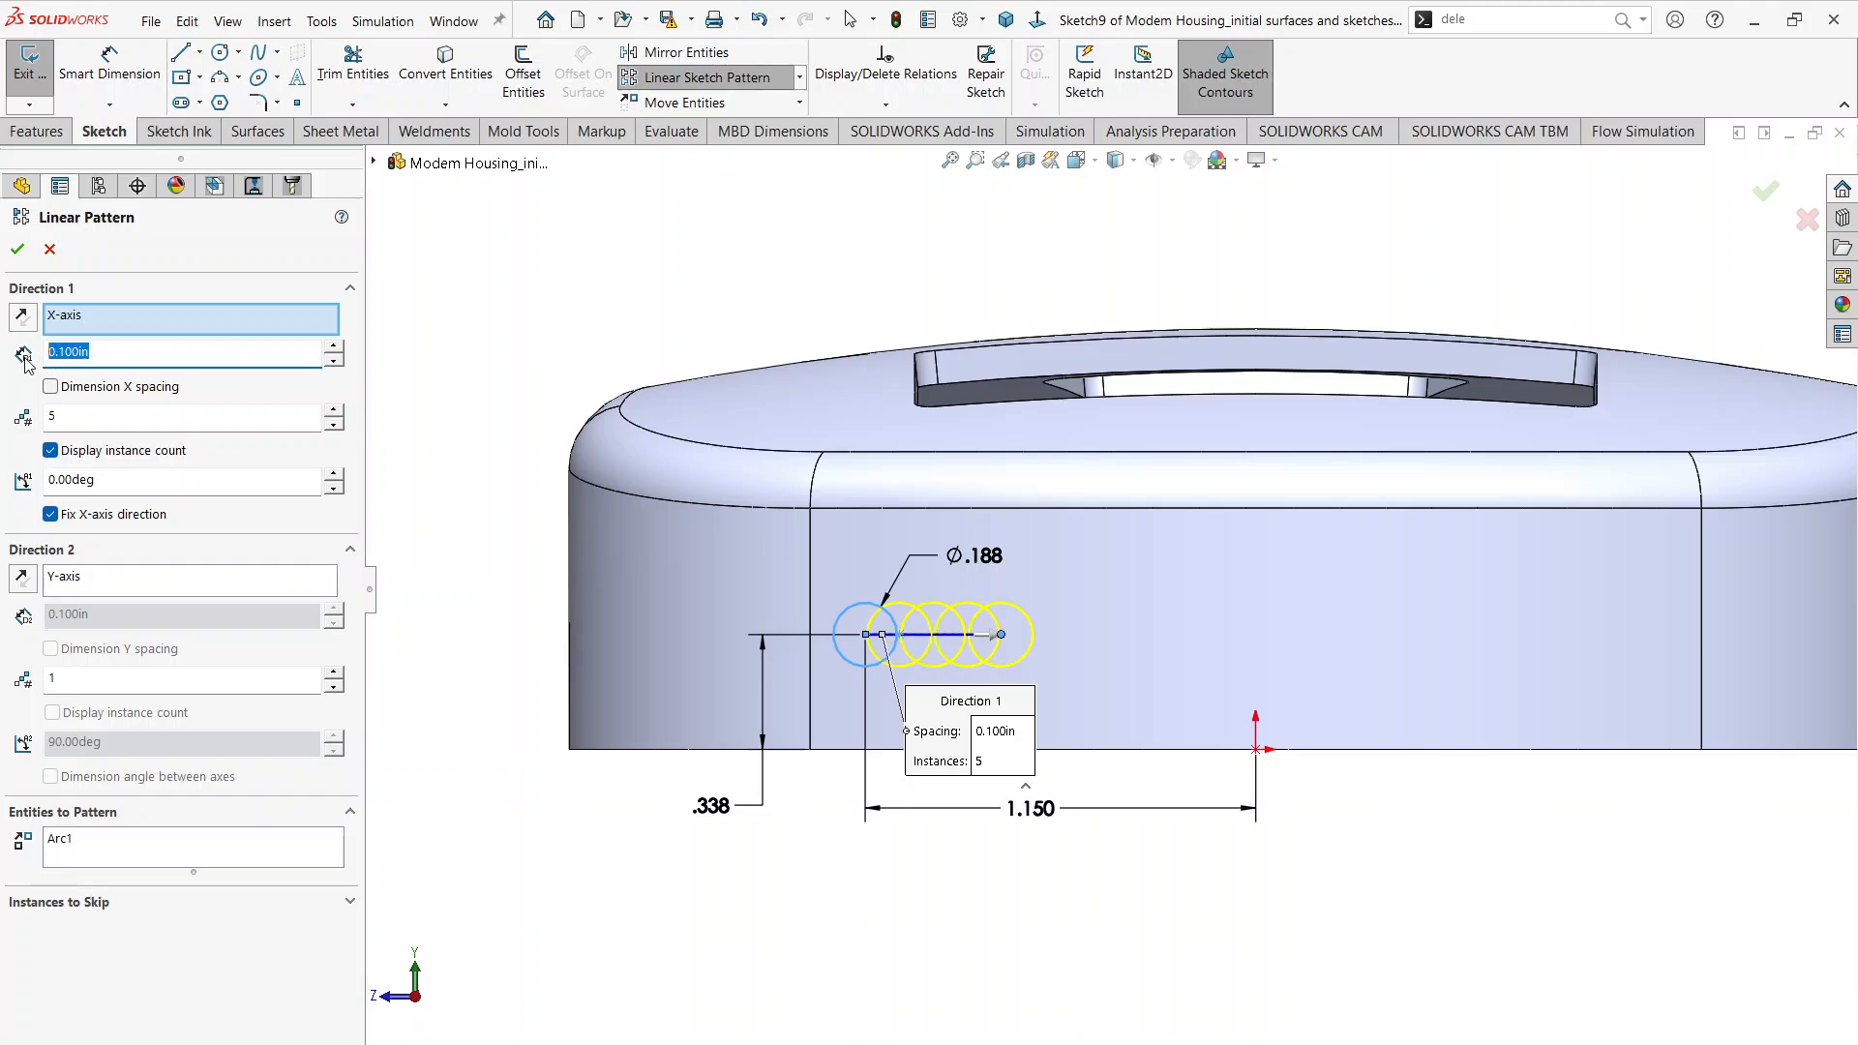
pyautogui.write('0.575')
pyautogui.press('Return')
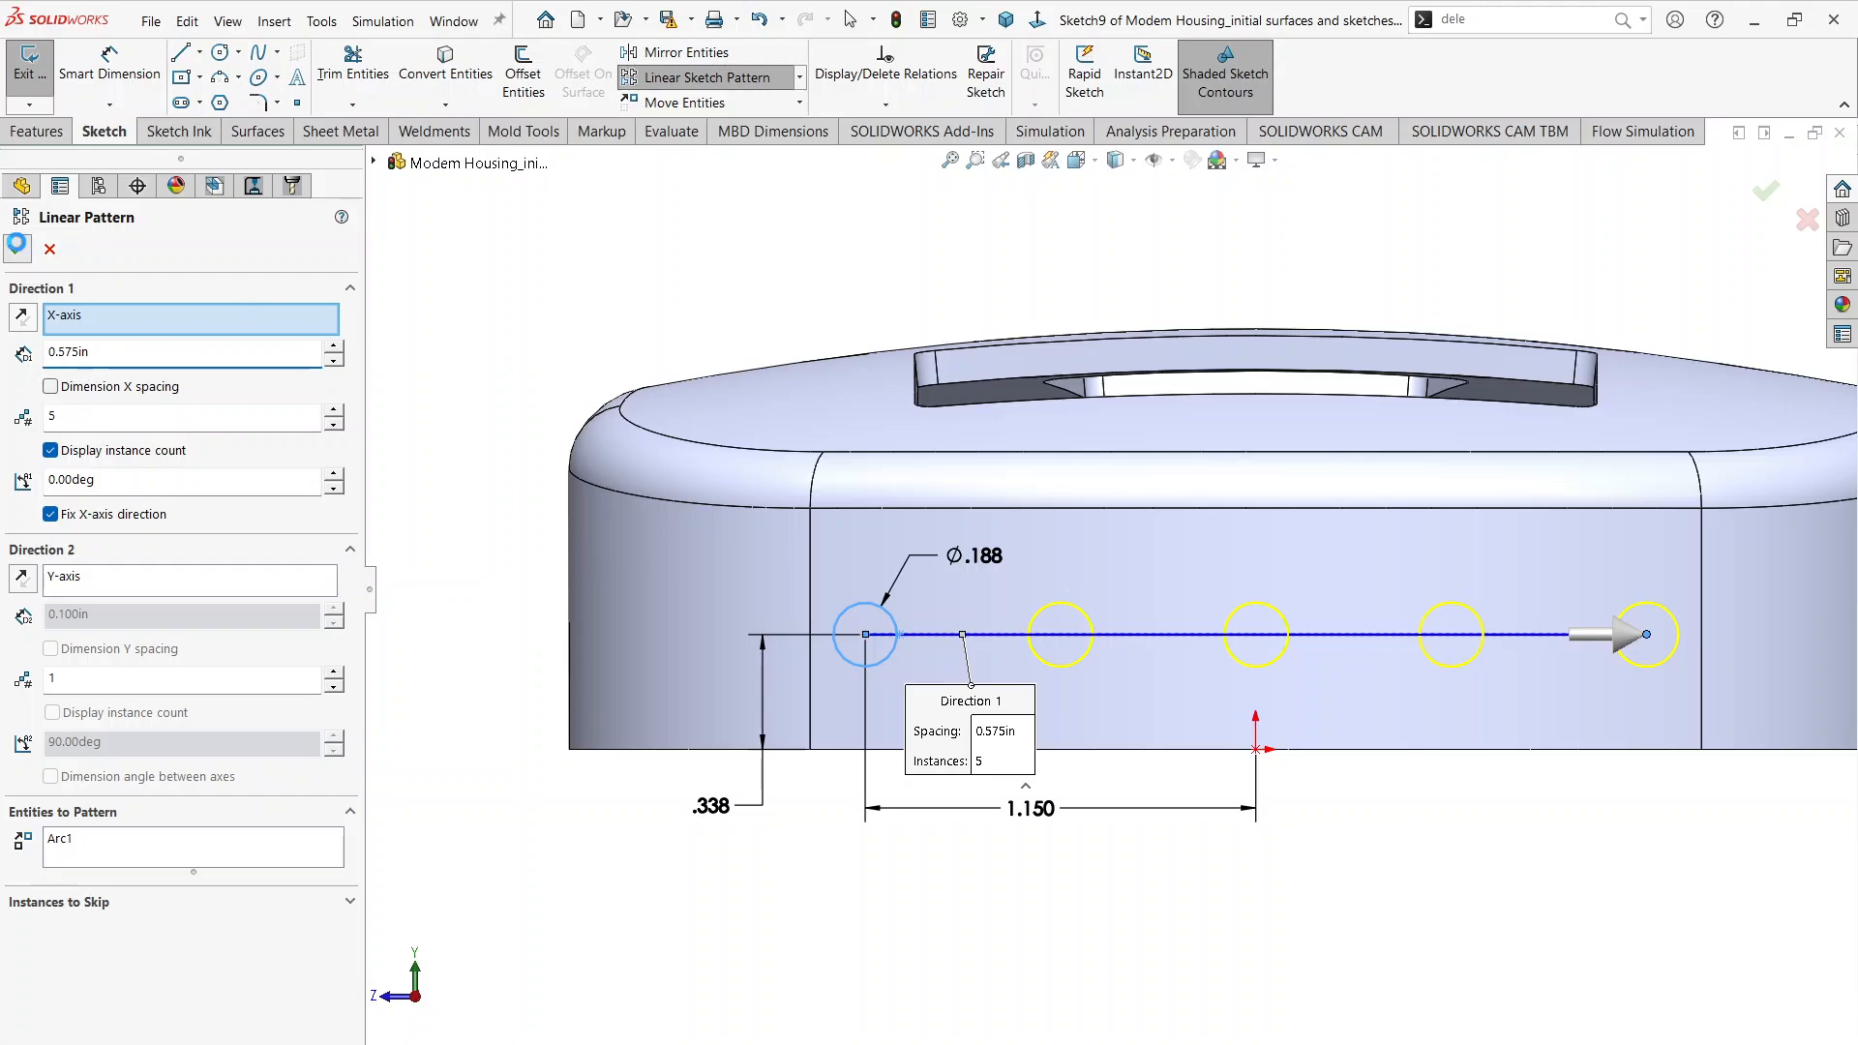
pyautogui.click(16, 249)
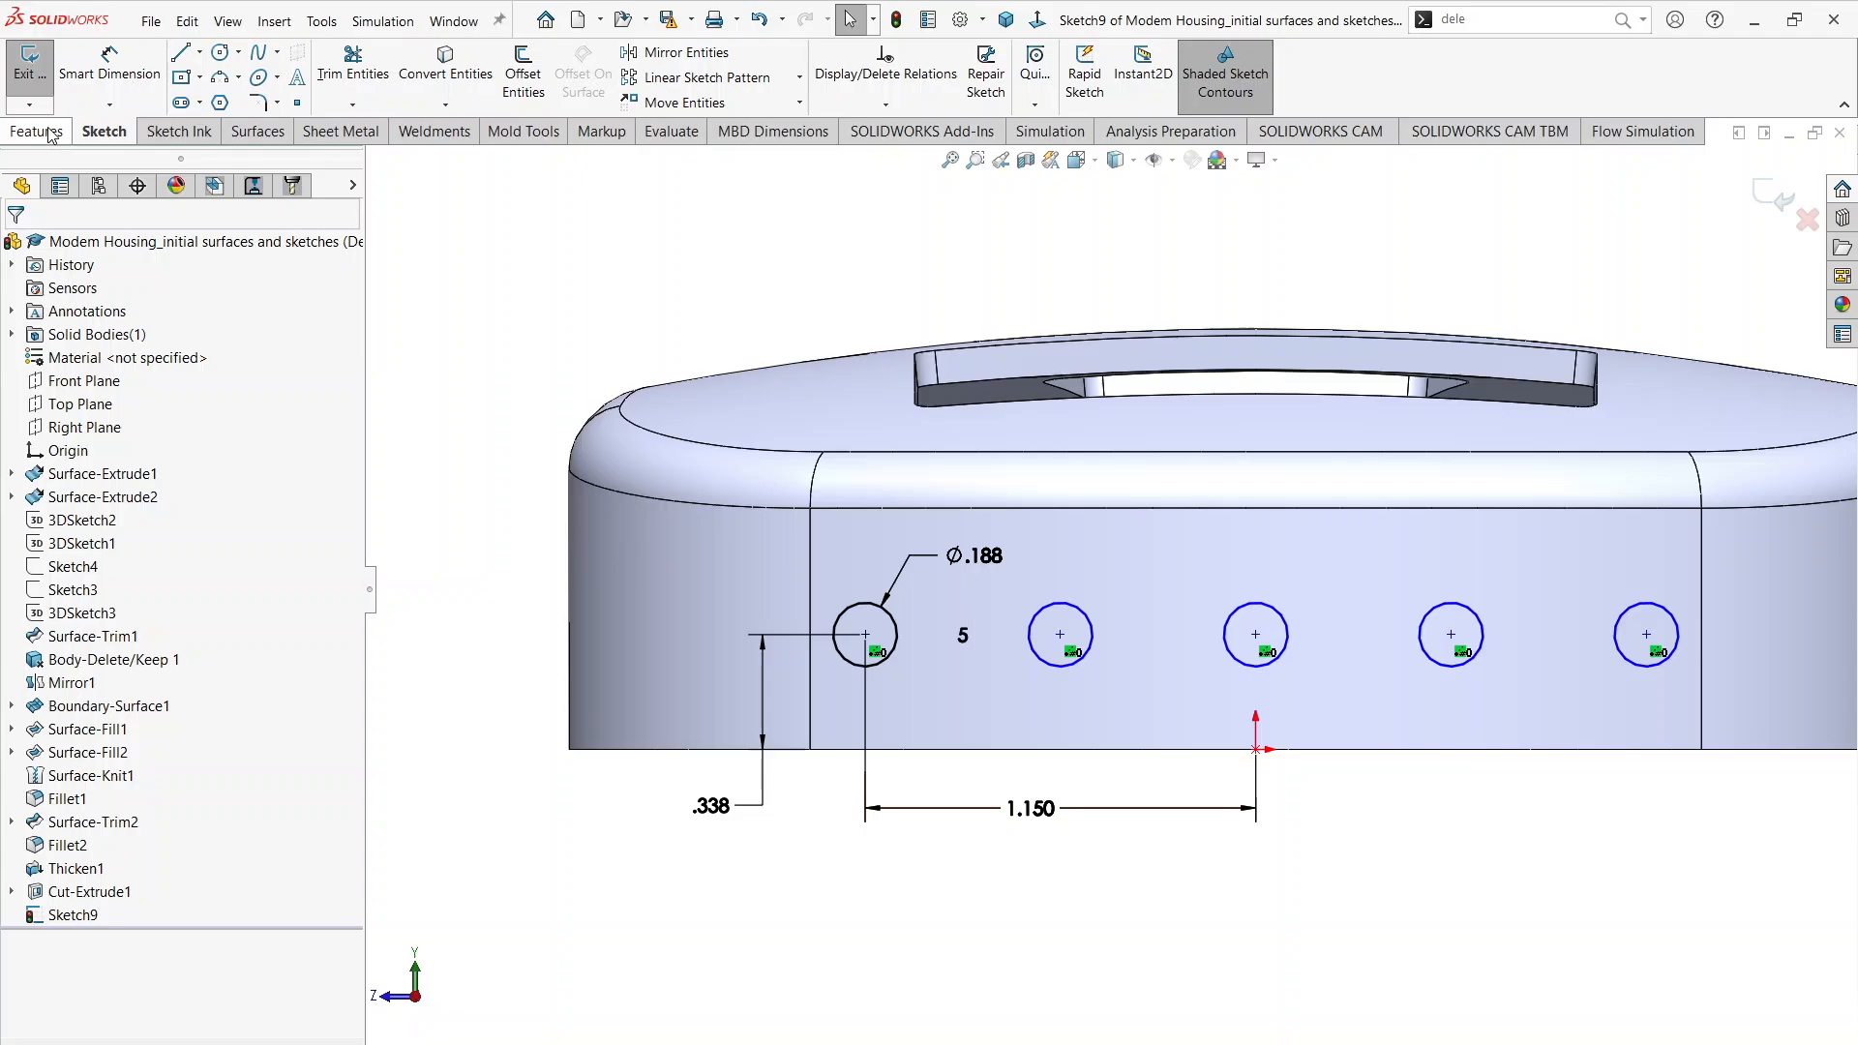
# Step: Dimension the spacing between the second and middle circles of the hole row at 0.575 in
pyautogui.click(110, 60)
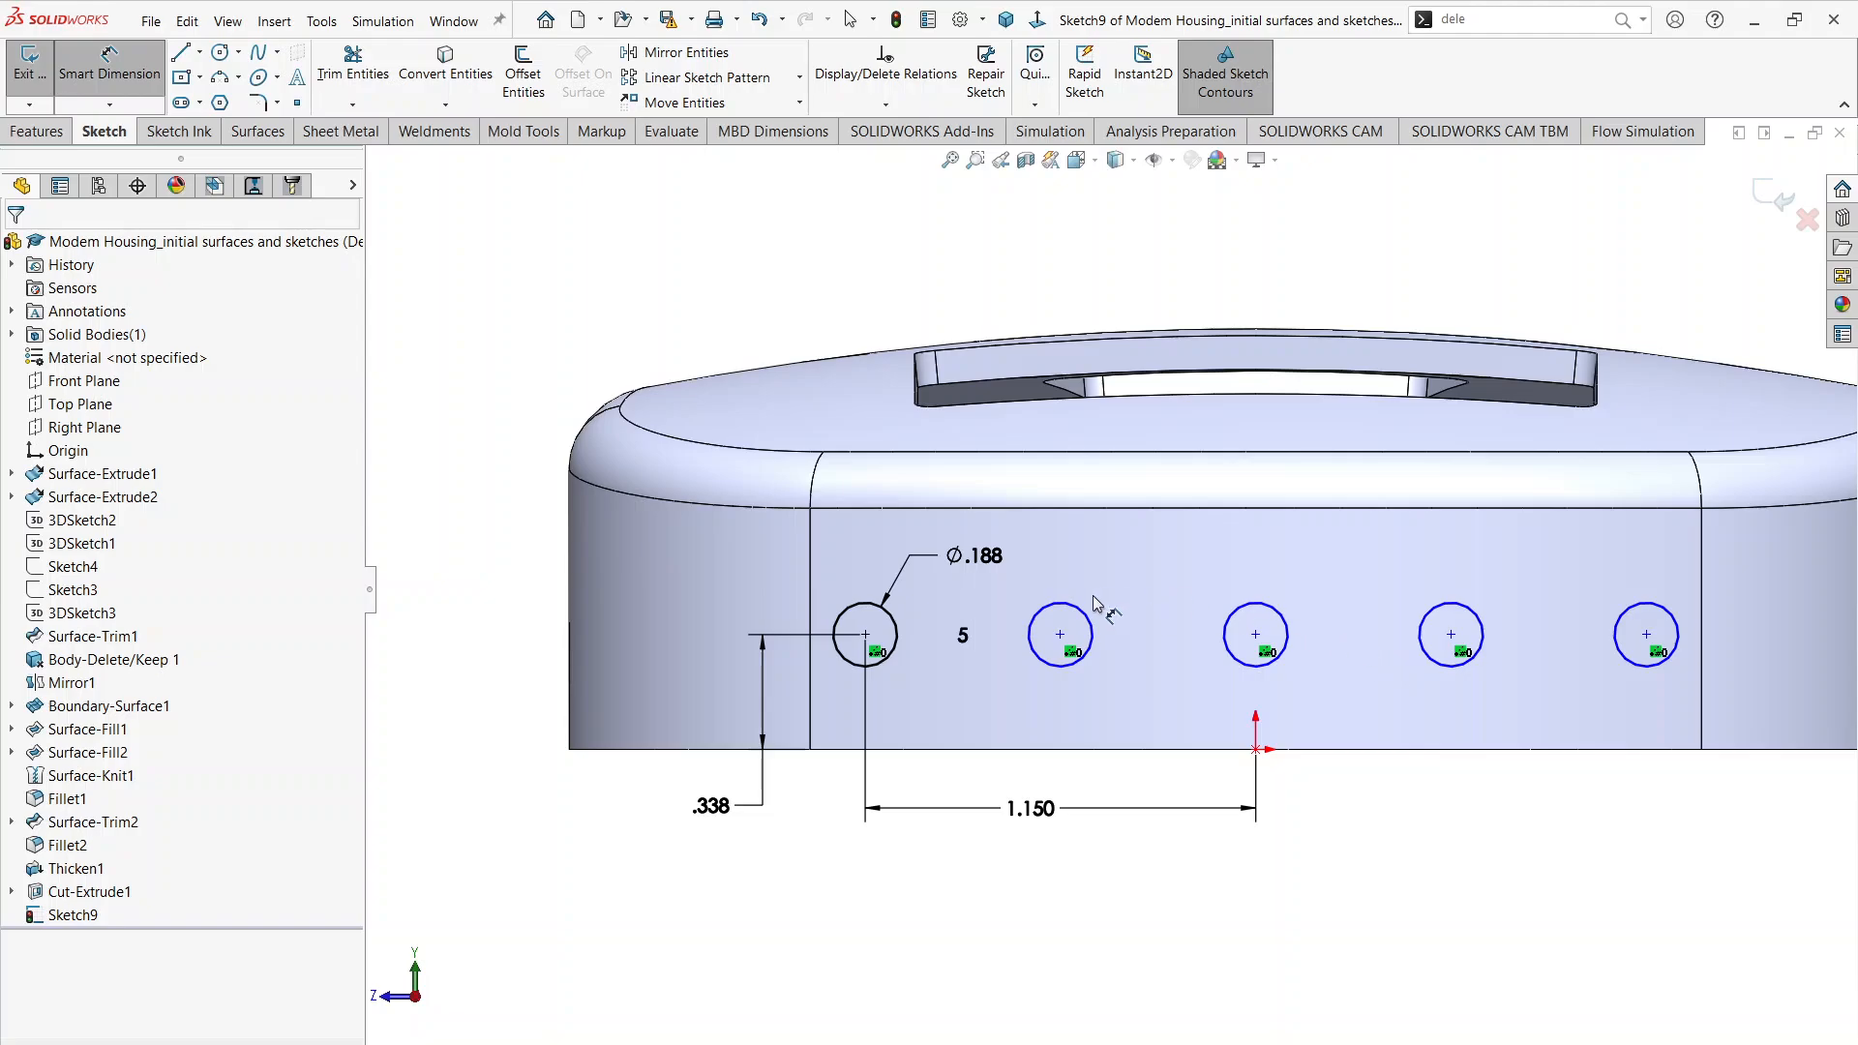
pyautogui.click(1248, 619)
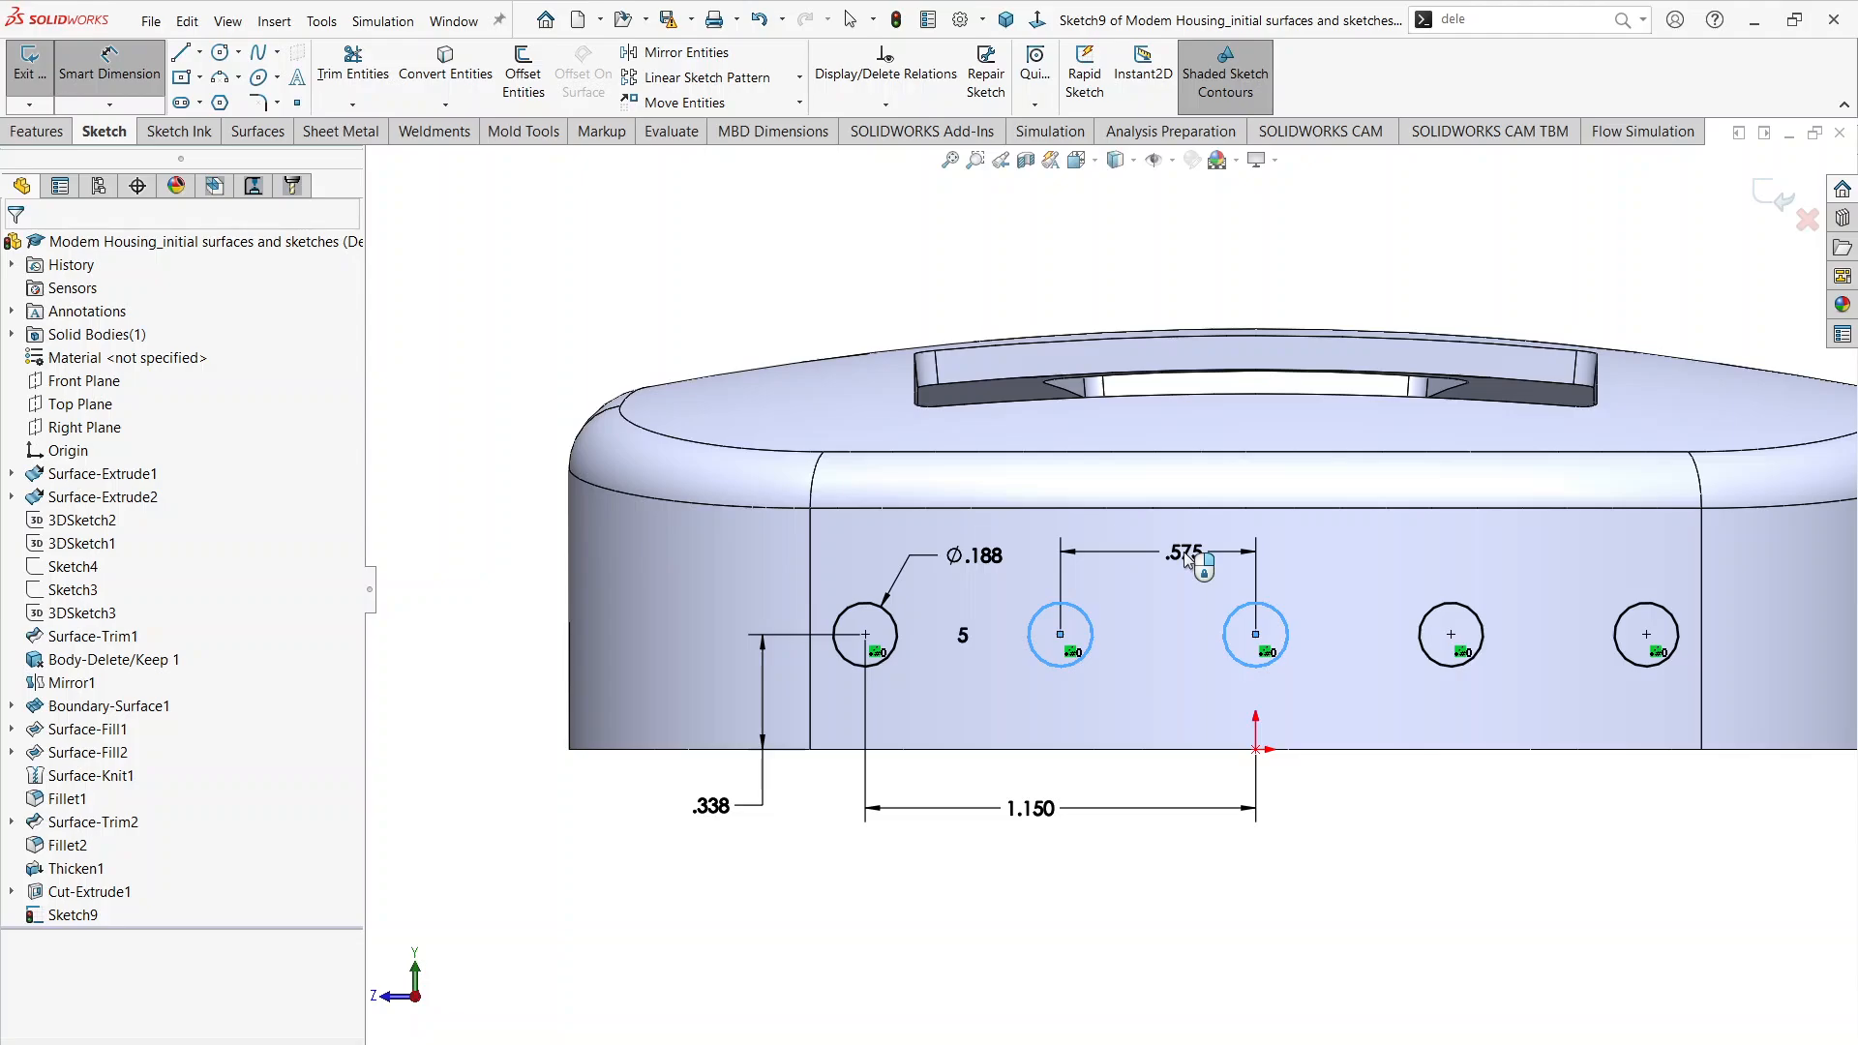
pyautogui.click(1188, 559)
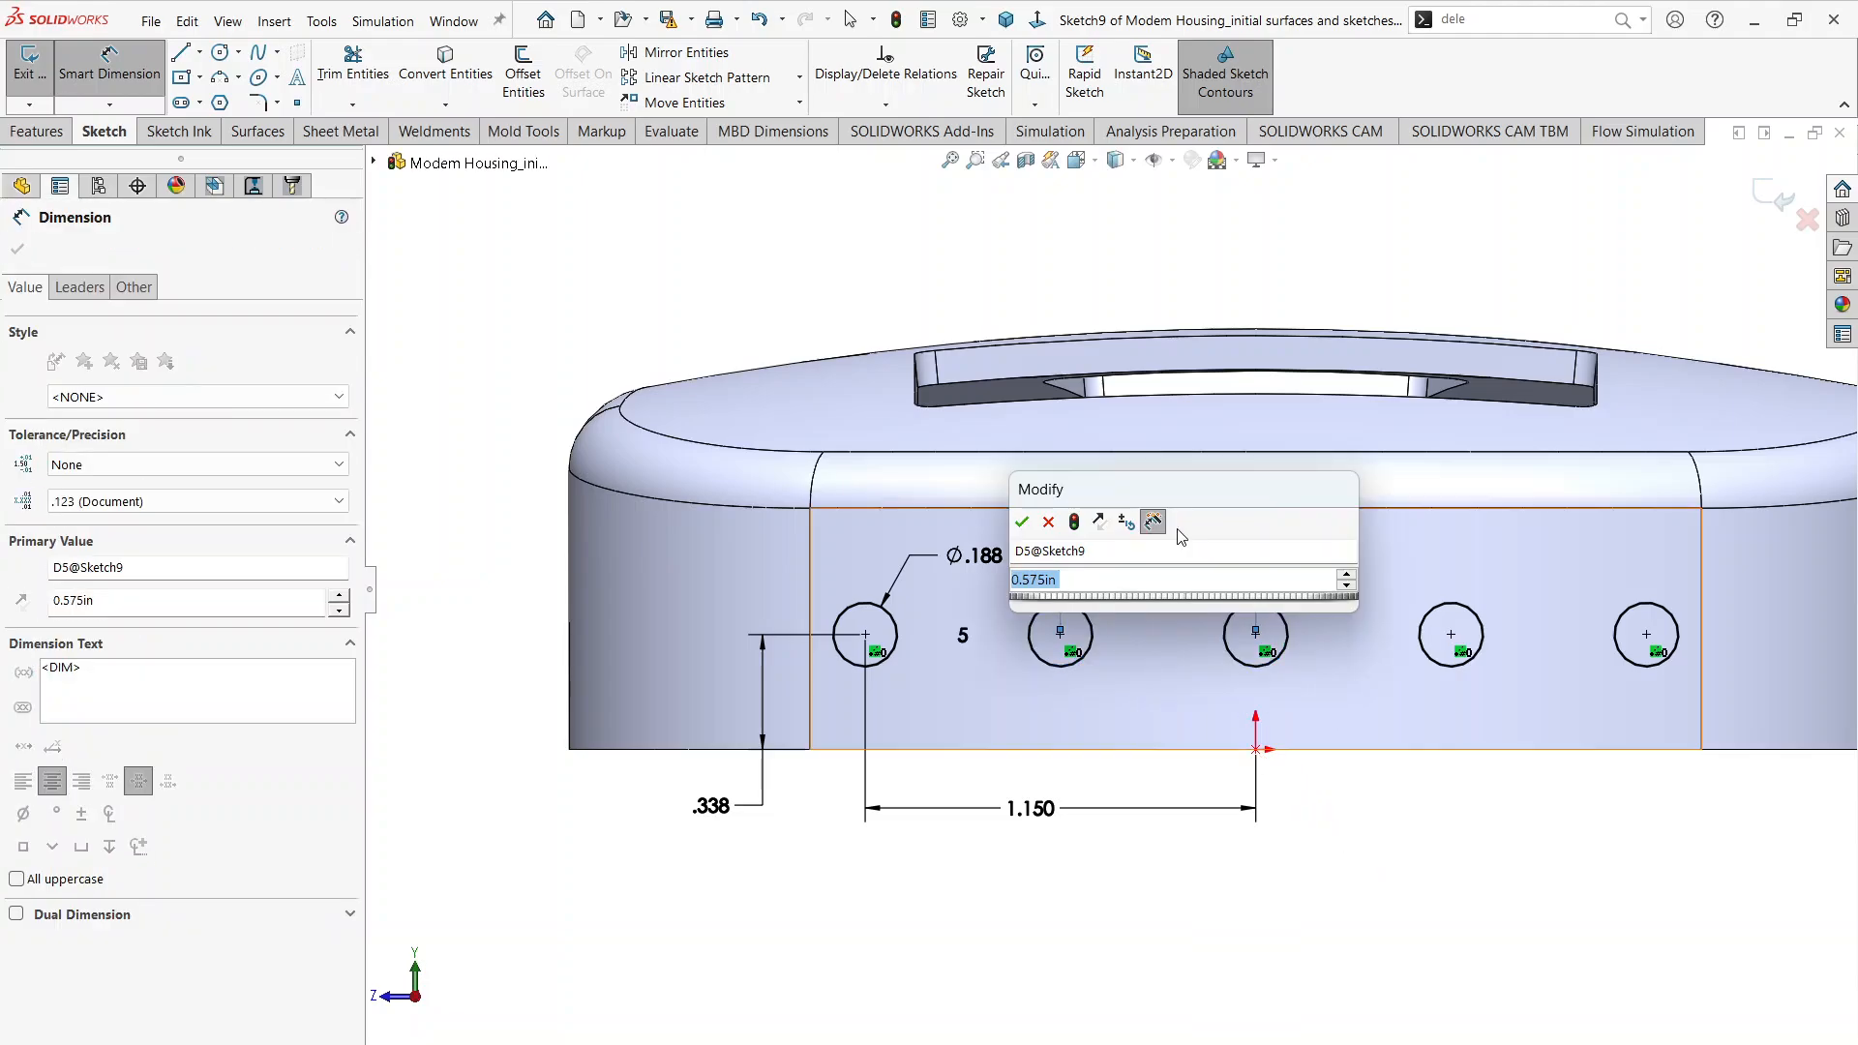
pyautogui.click(1022, 524)
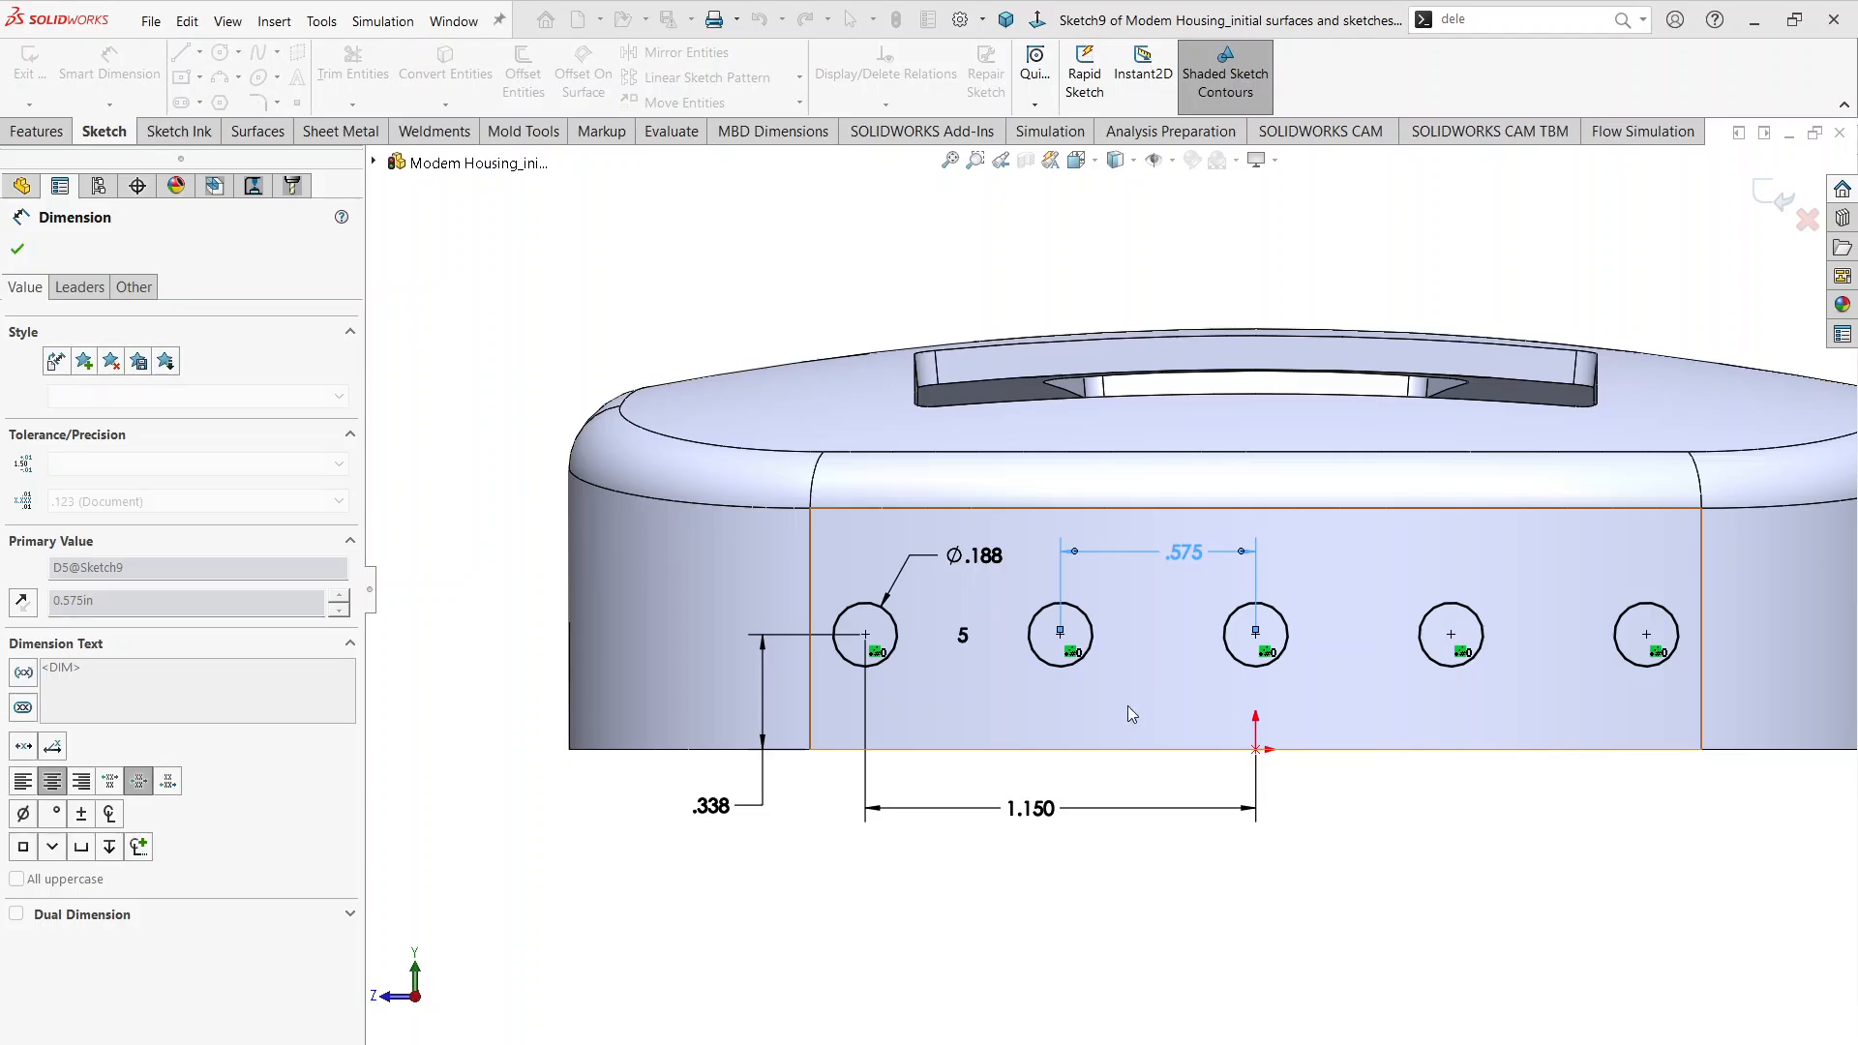
# Step: Set up an Extruded Cut of the five circles starting from an offset, Through All in the reversed direction
pyautogui.scroll(3, 1289, 751)
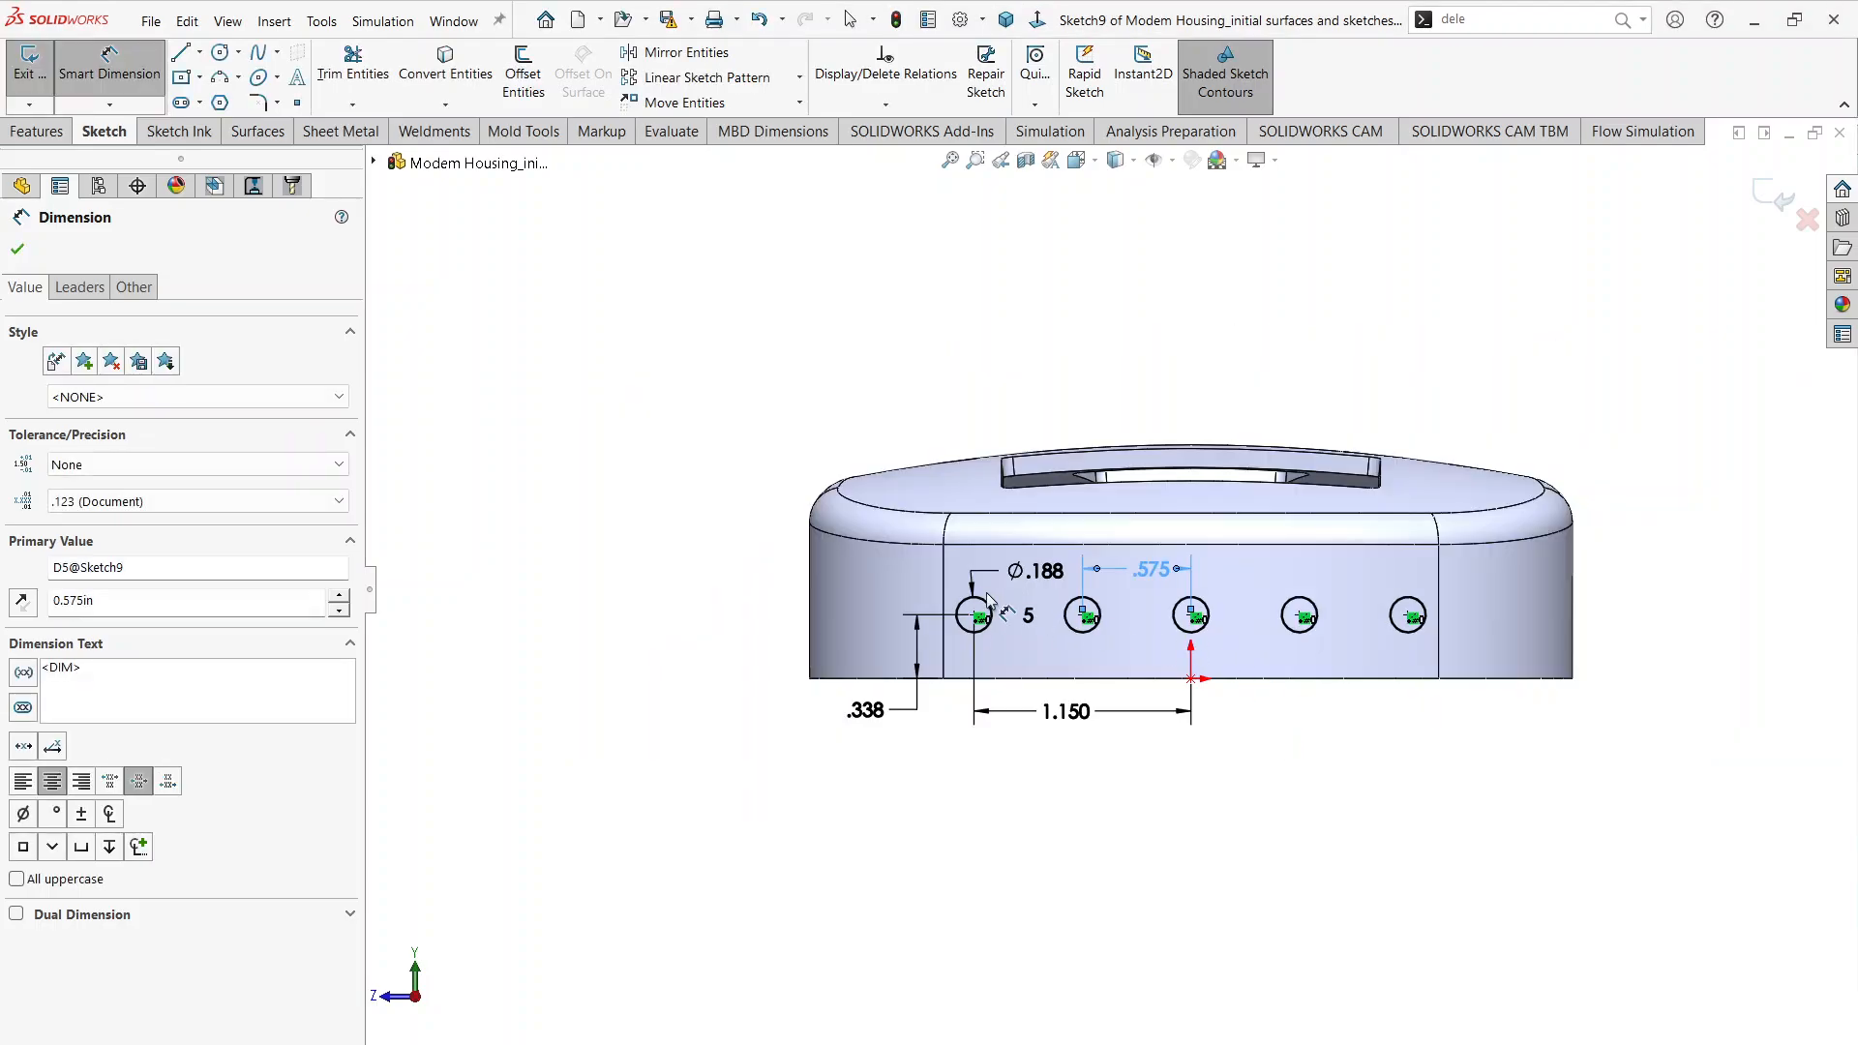
pyautogui.moveTo(1036, 601)
pyautogui.mouseDown(button='middle')
pyautogui.moveTo(1142, 586)
pyautogui.moveTo(1202, 699)
pyautogui.moveTo(1254, 699)
pyautogui.moveTo(1415, 900)
pyautogui.moveTo(1311, 780)
pyautogui.moveTo(1364, 803)
pyautogui.moveTo(1396, 917)
pyautogui.moveTo(1242, 751)
pyautogui.mouseUp(button='middle')
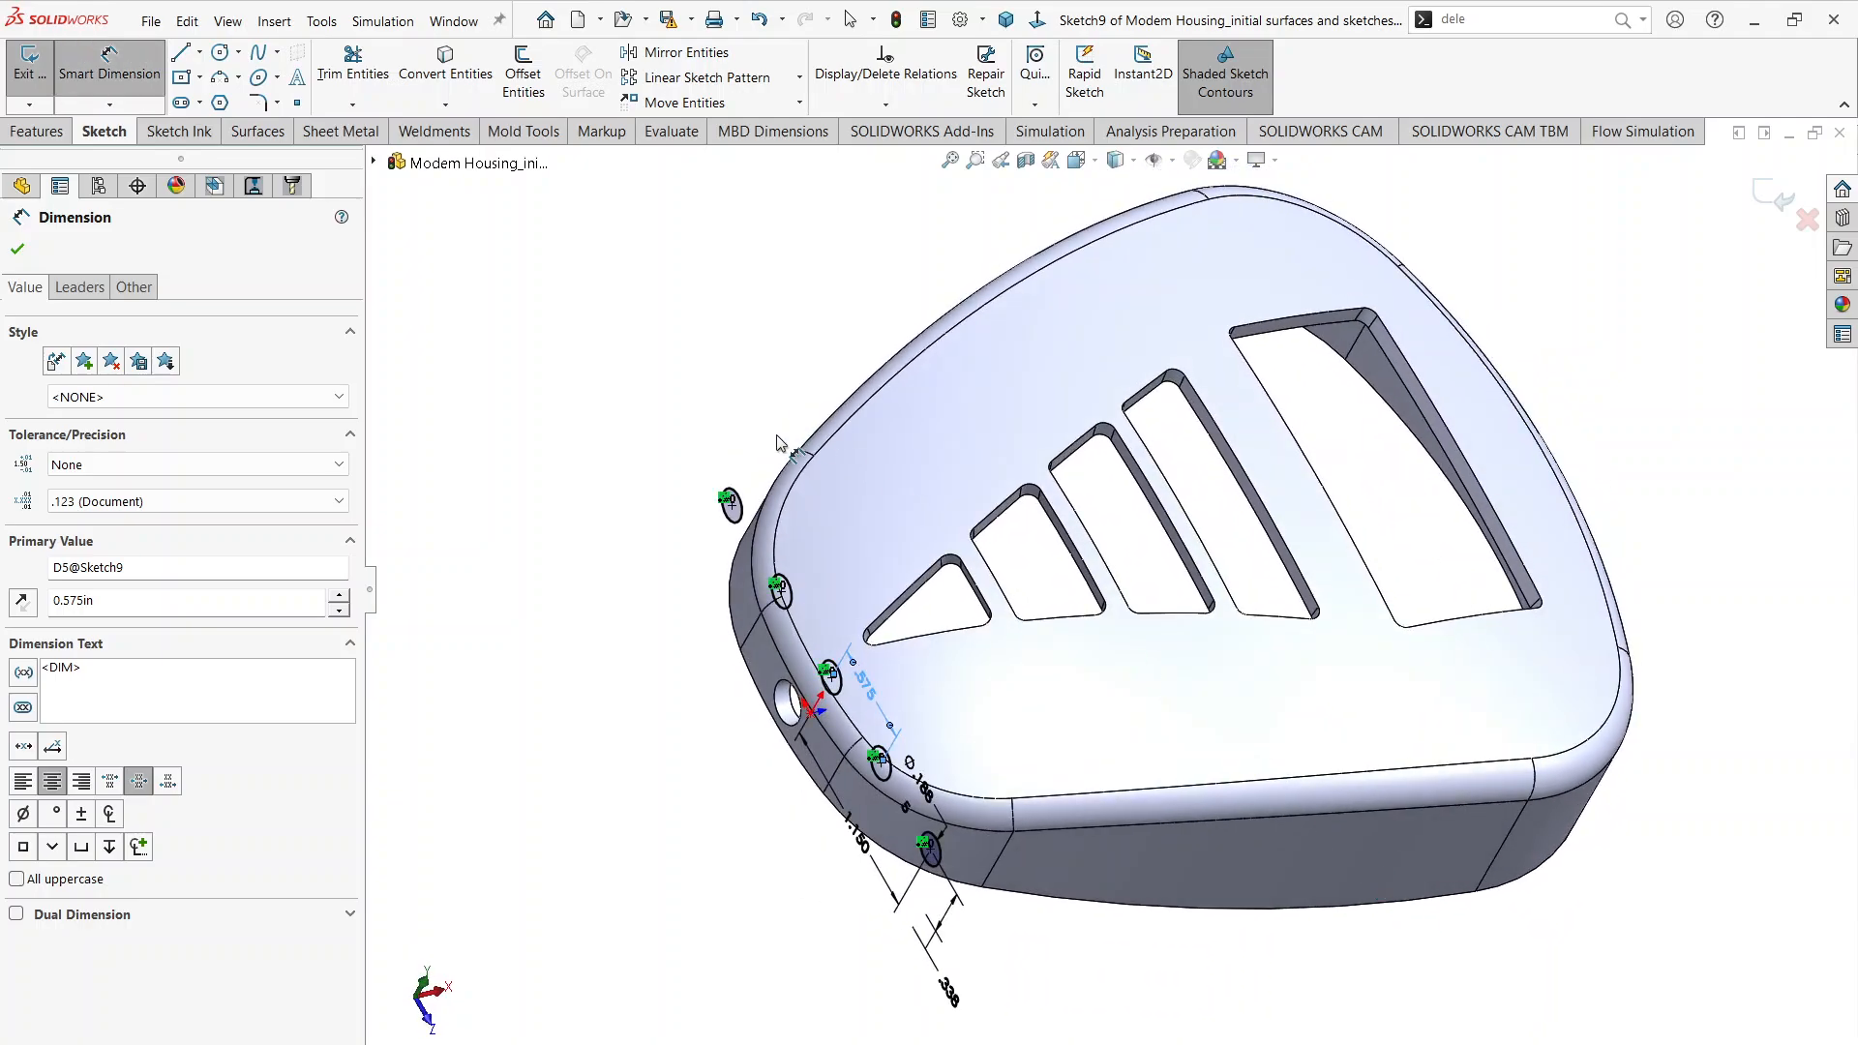
pyautogui.moveTo(1456, 425); pyautogui.dragTo(1422, 345, button='middle')
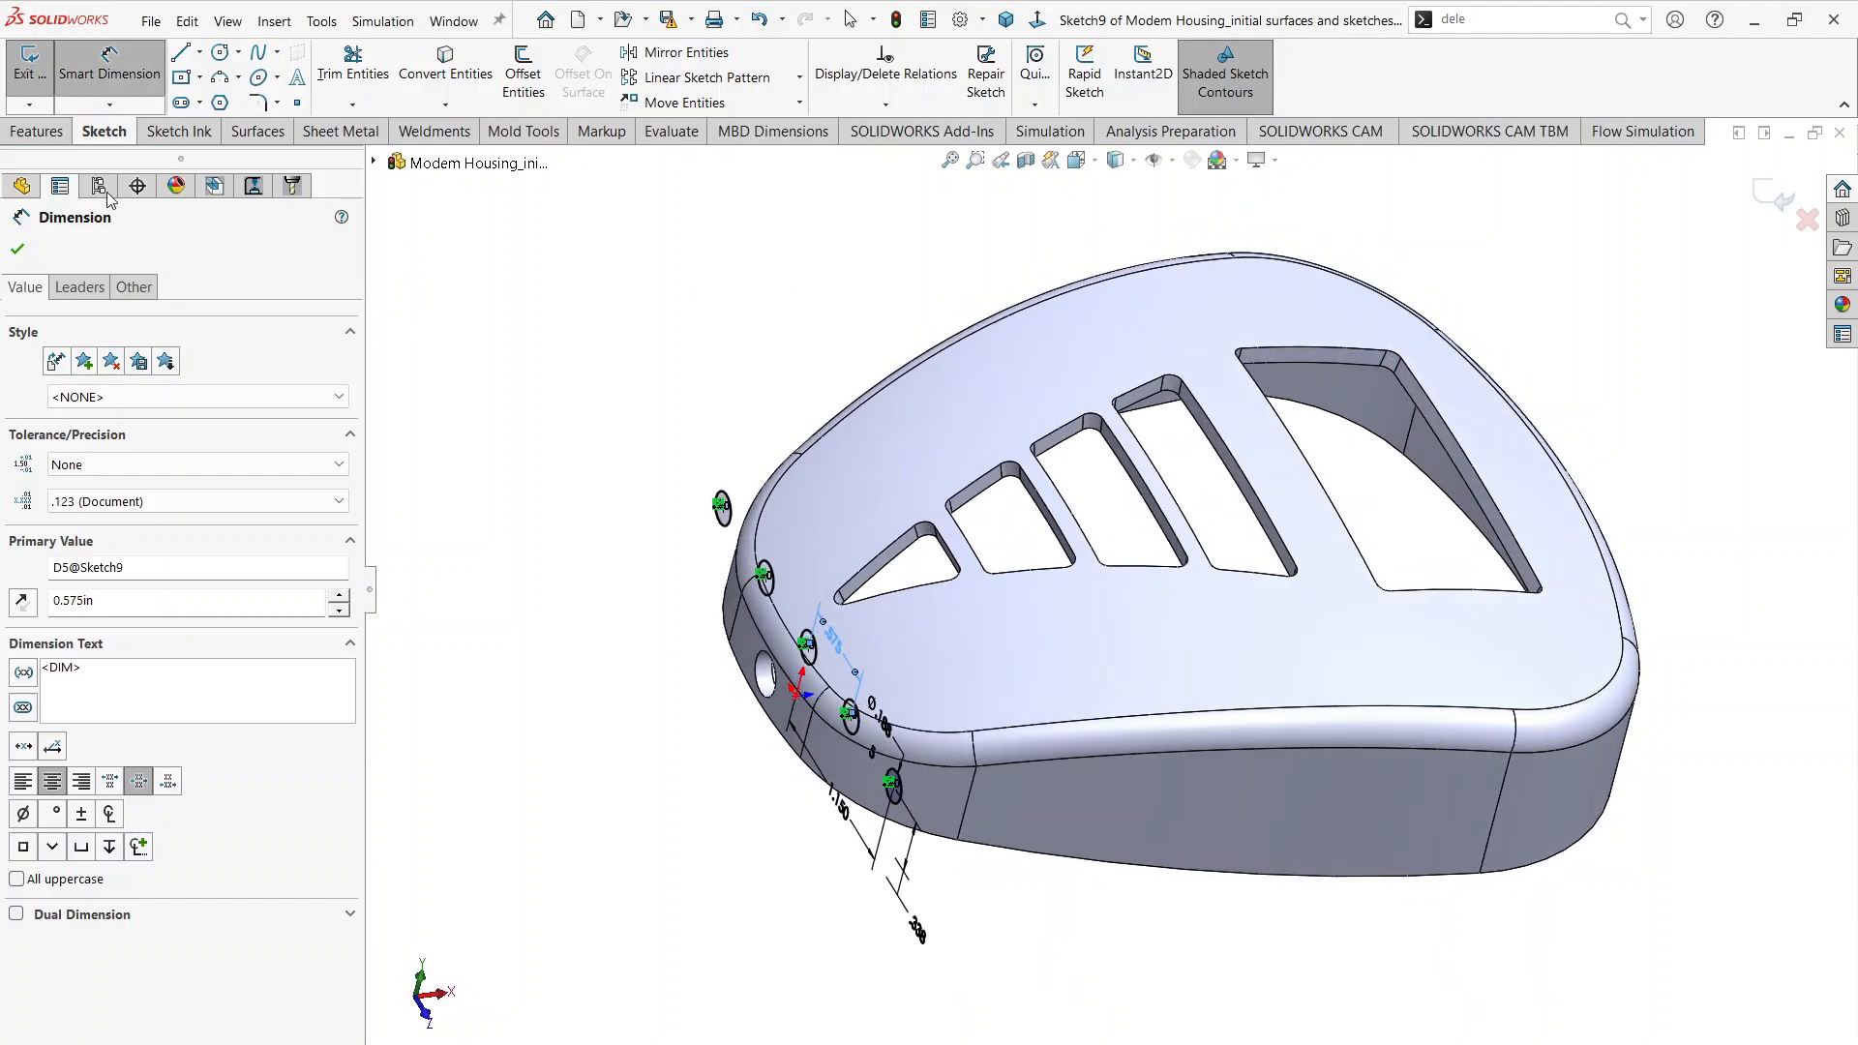
pyautogui.click(36, 130)
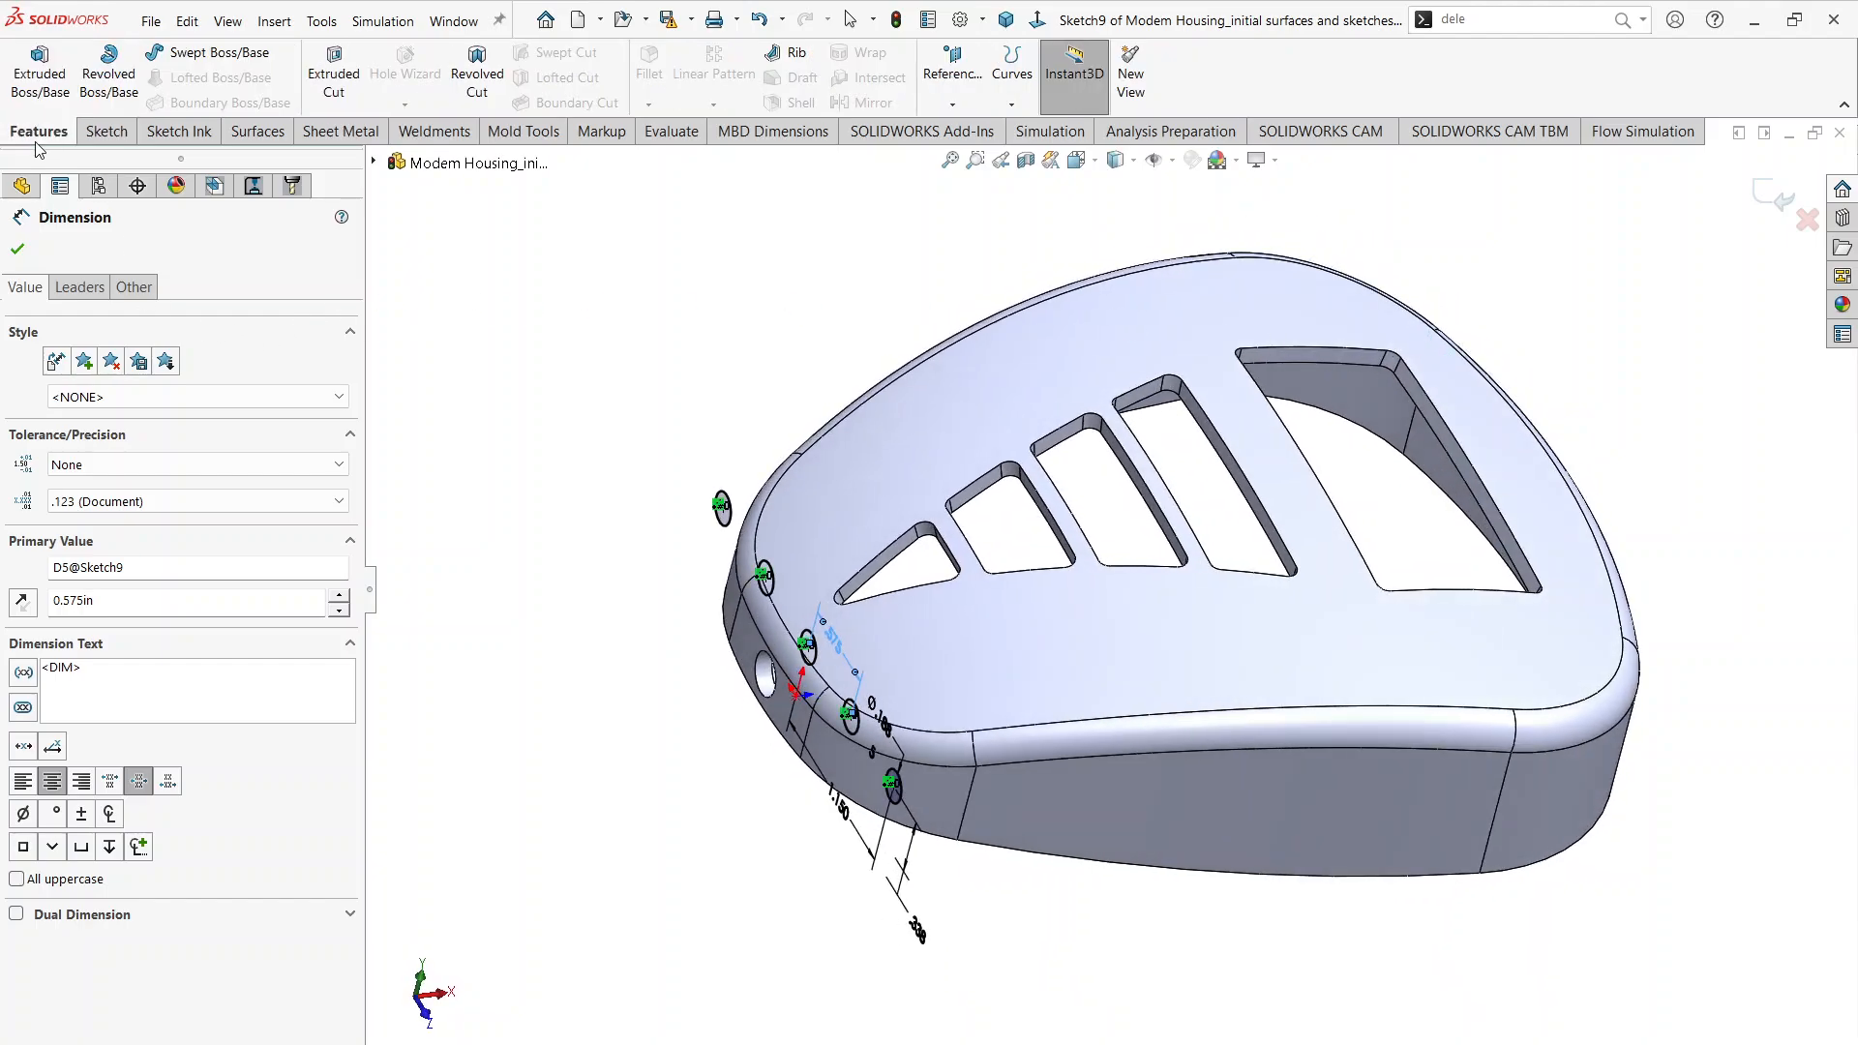
pyautogui.click(326, 94)
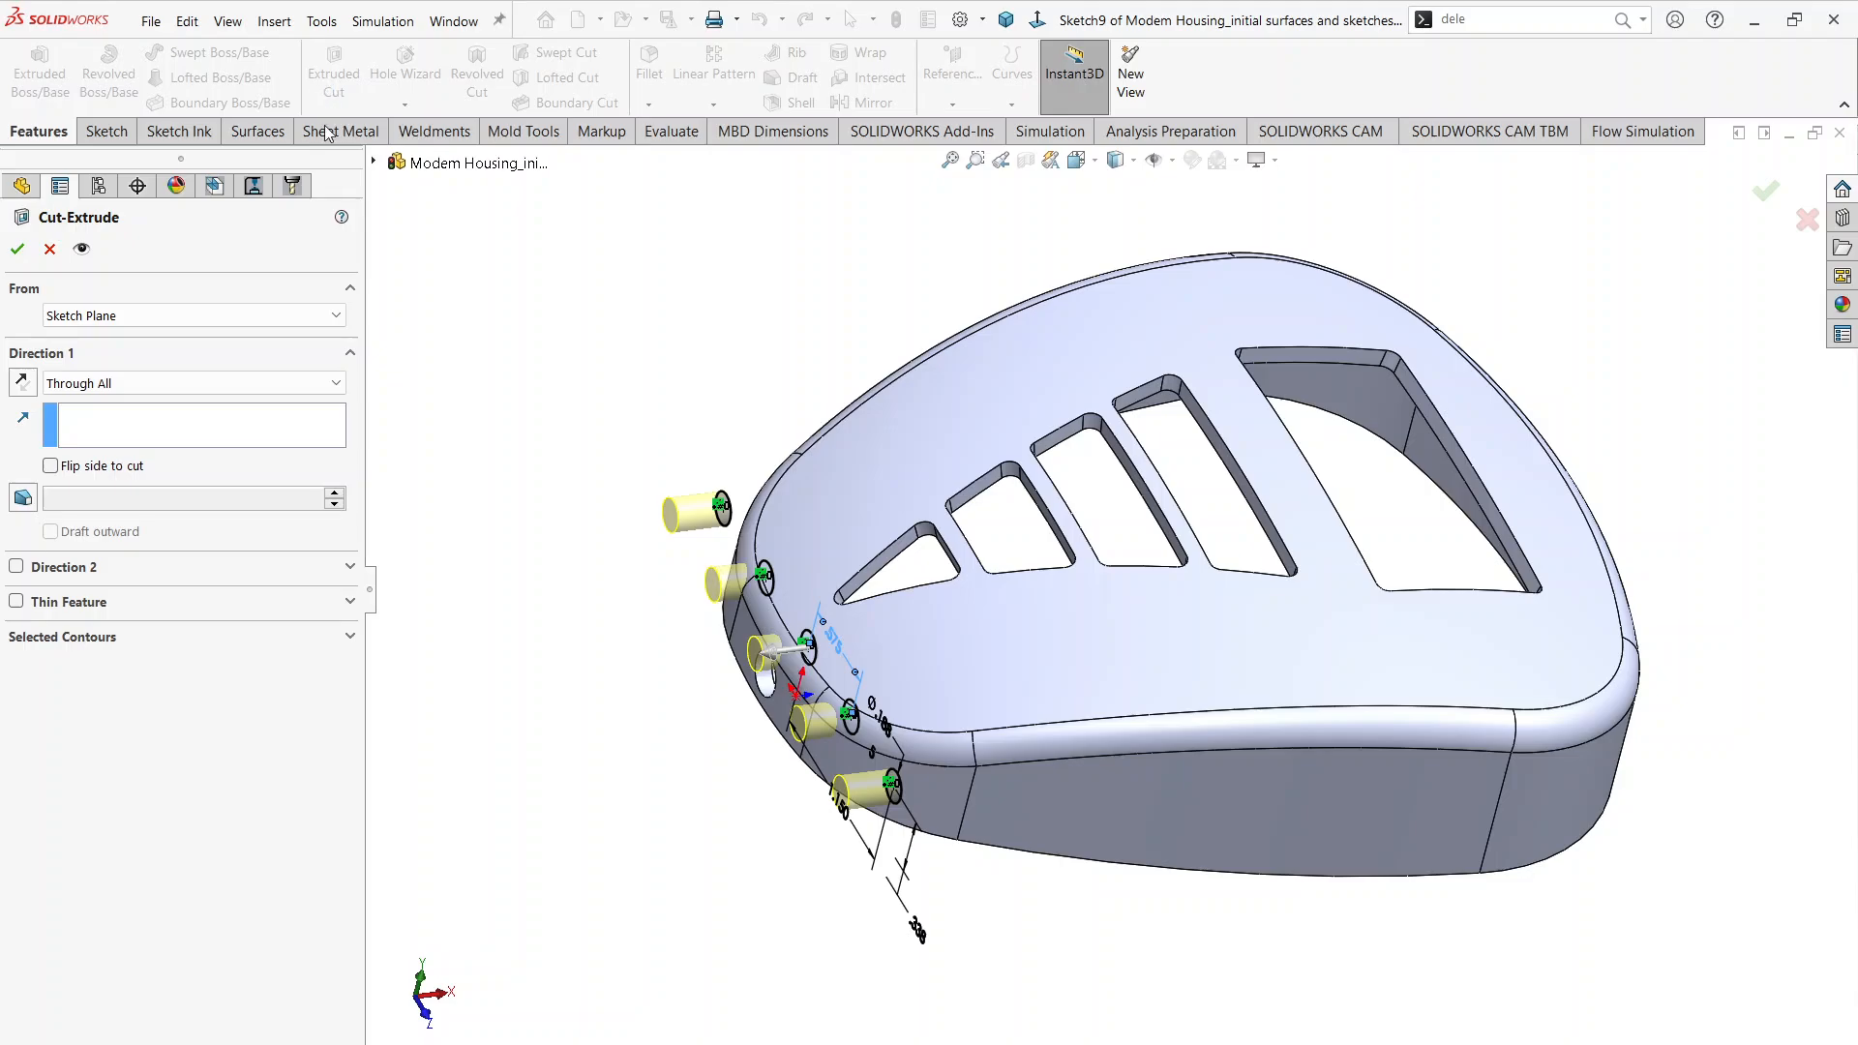
pyautogui.click(126, 308)
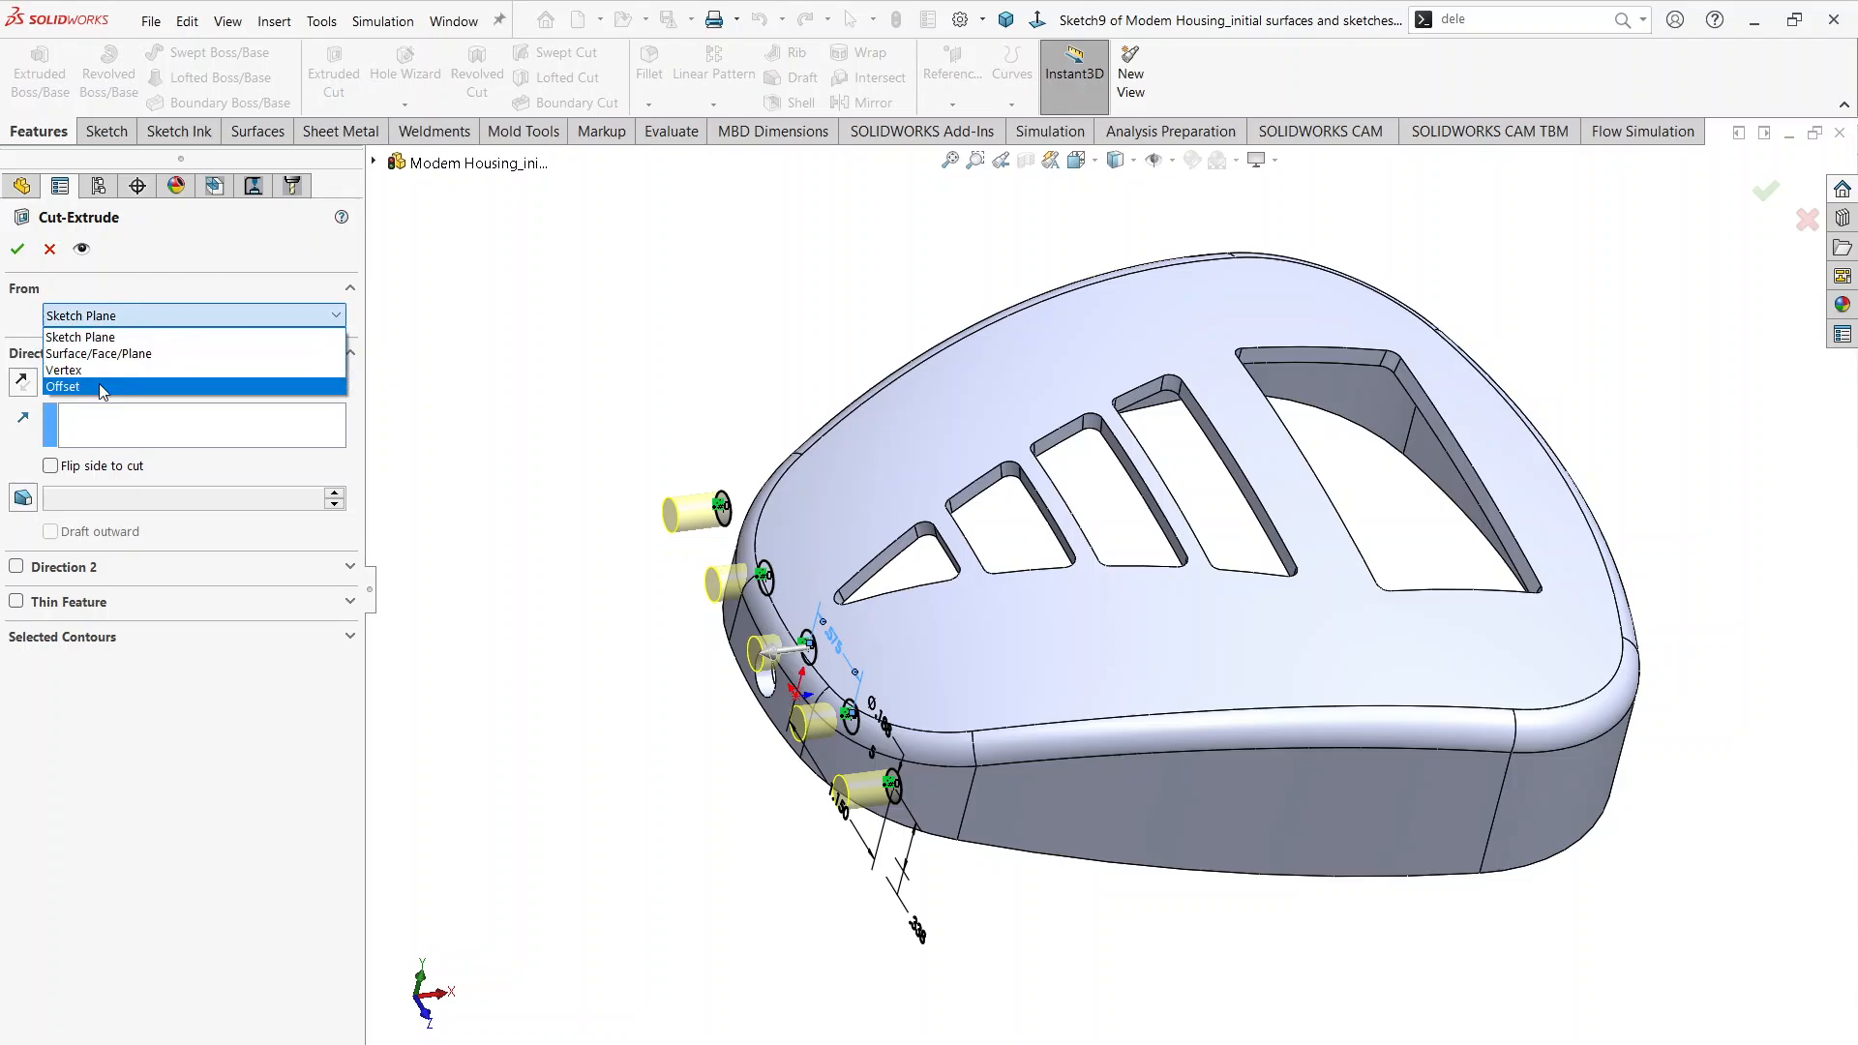
pyautogui.click(103, 387)
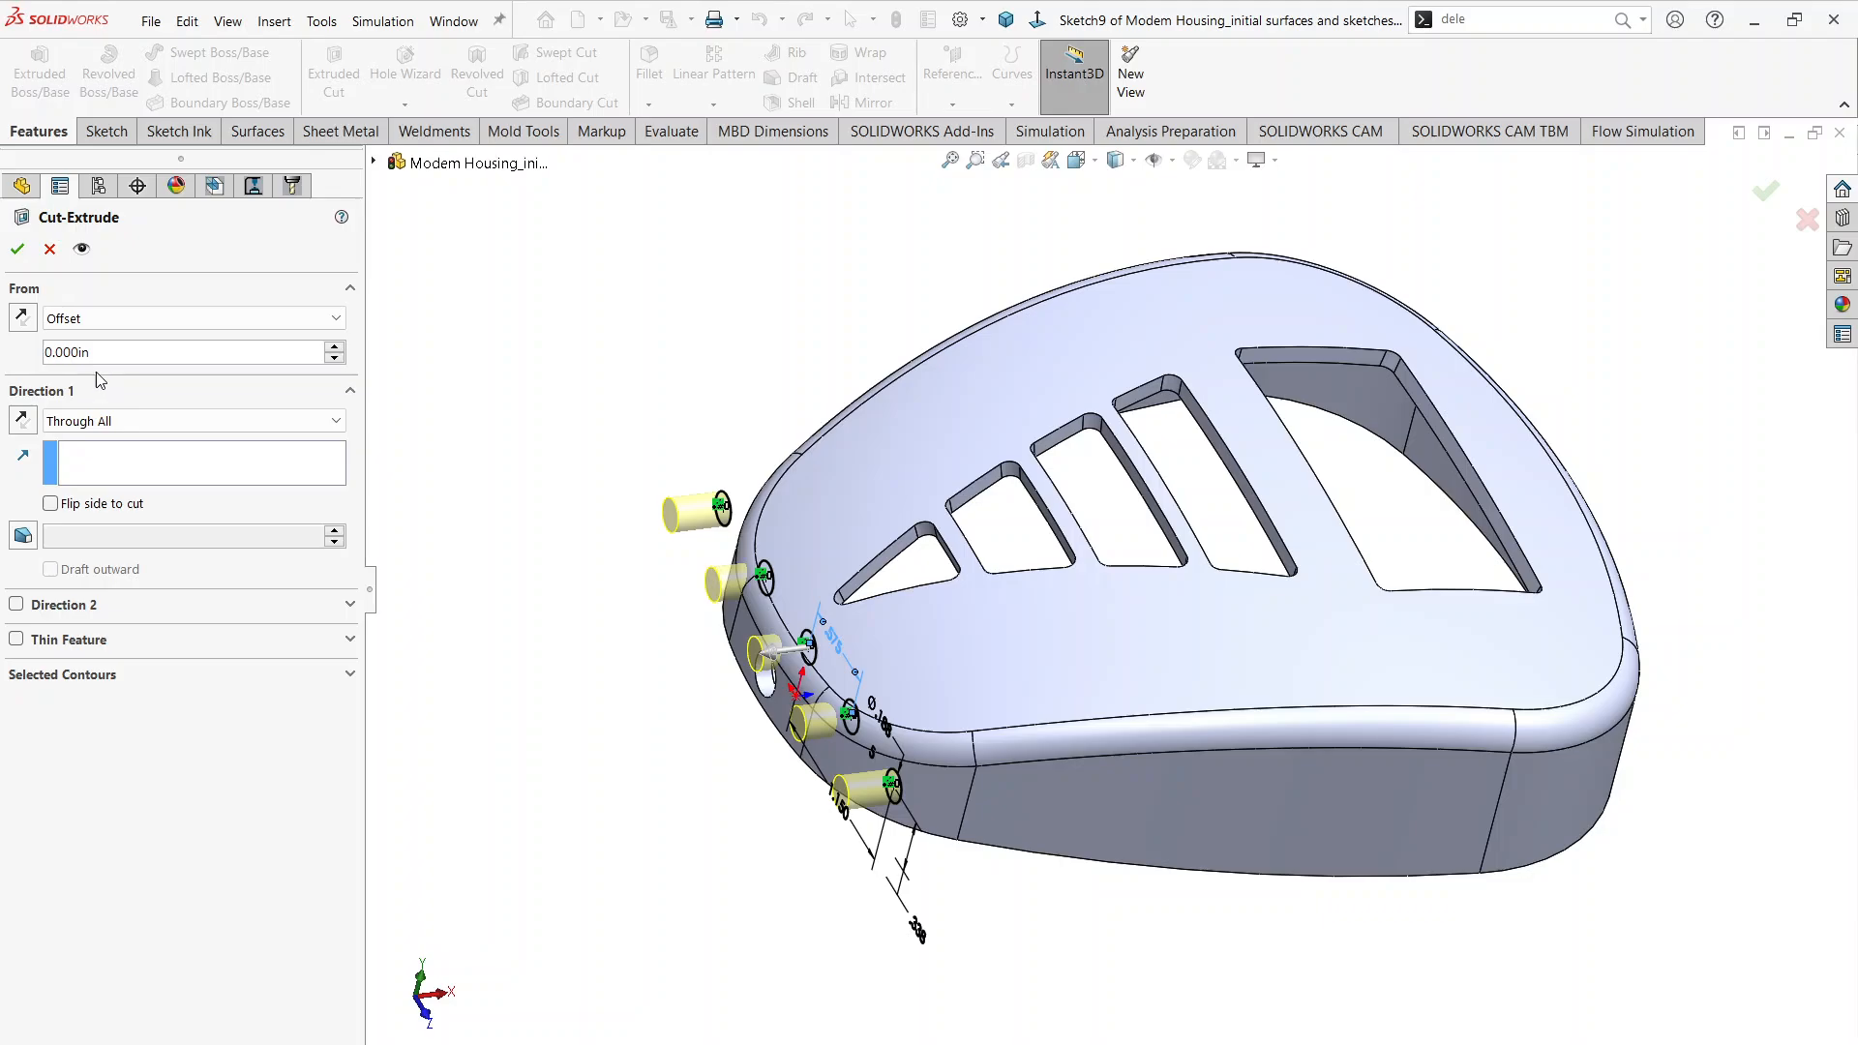
pyautogui.click(24, 422)
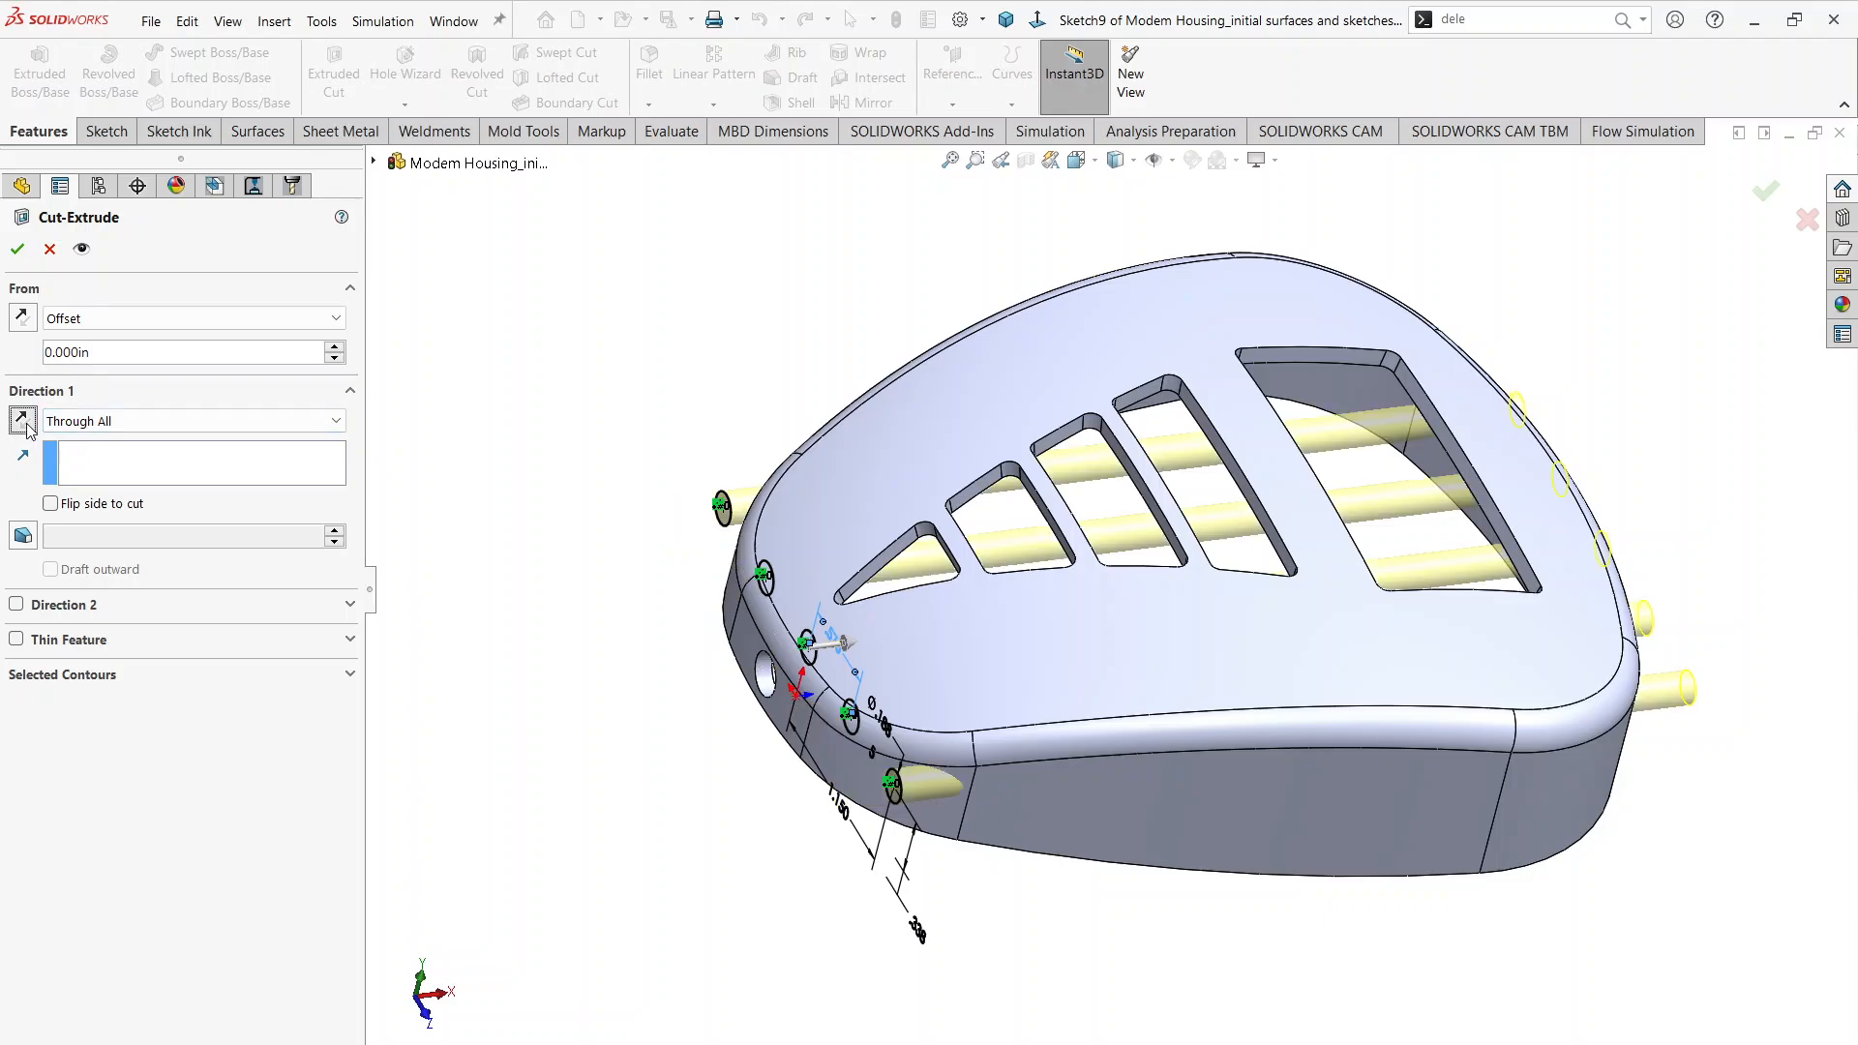
# Step: Set the cut's start offset to 3.000 in and create the five holes through the far end wall
pyautogui.click(333, 350)
pyautogui.click(333, 350)
pyautogui.click(334, 351)
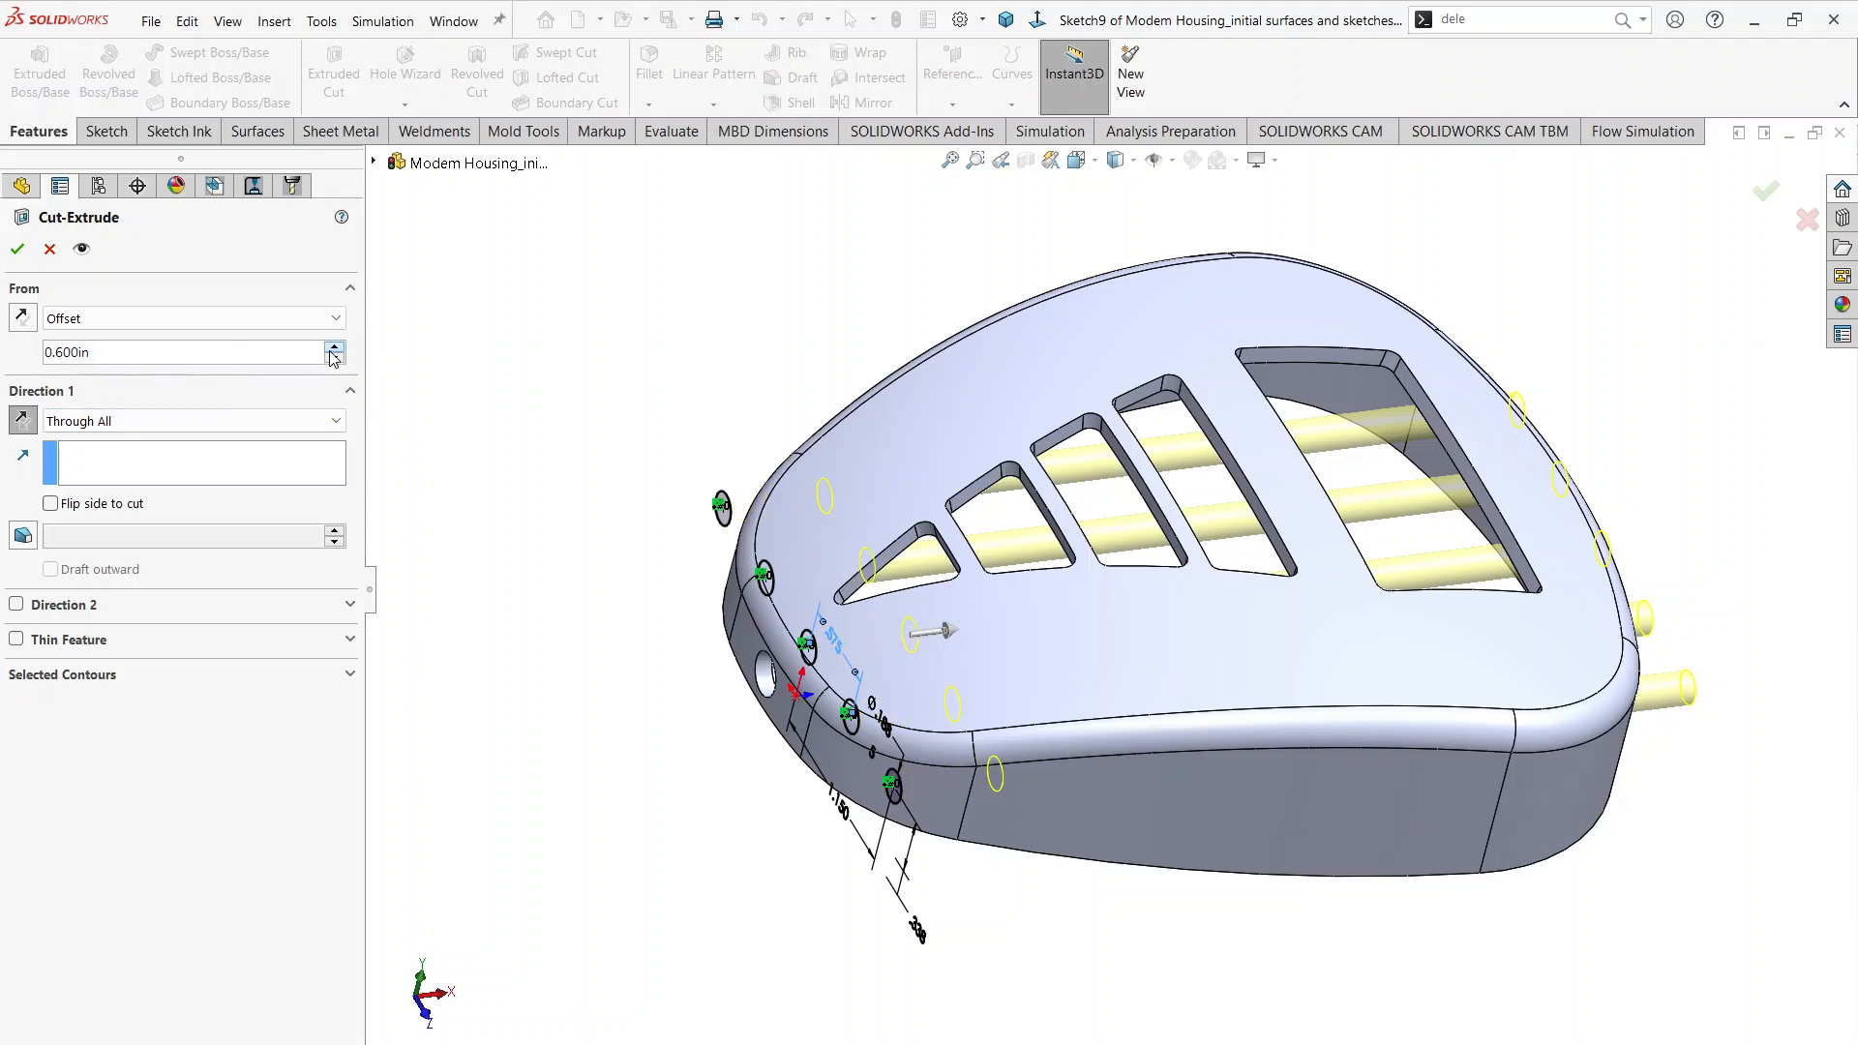
pyautogui.click(334, 350)
pyautogui.click(330, 351)
pyautogui.click(330, 351)
pyautogui.click(330, 351)
pyautogui.click(330, 351)
pyautogui.click(330, 351)
pyautogui.click(330, 351)
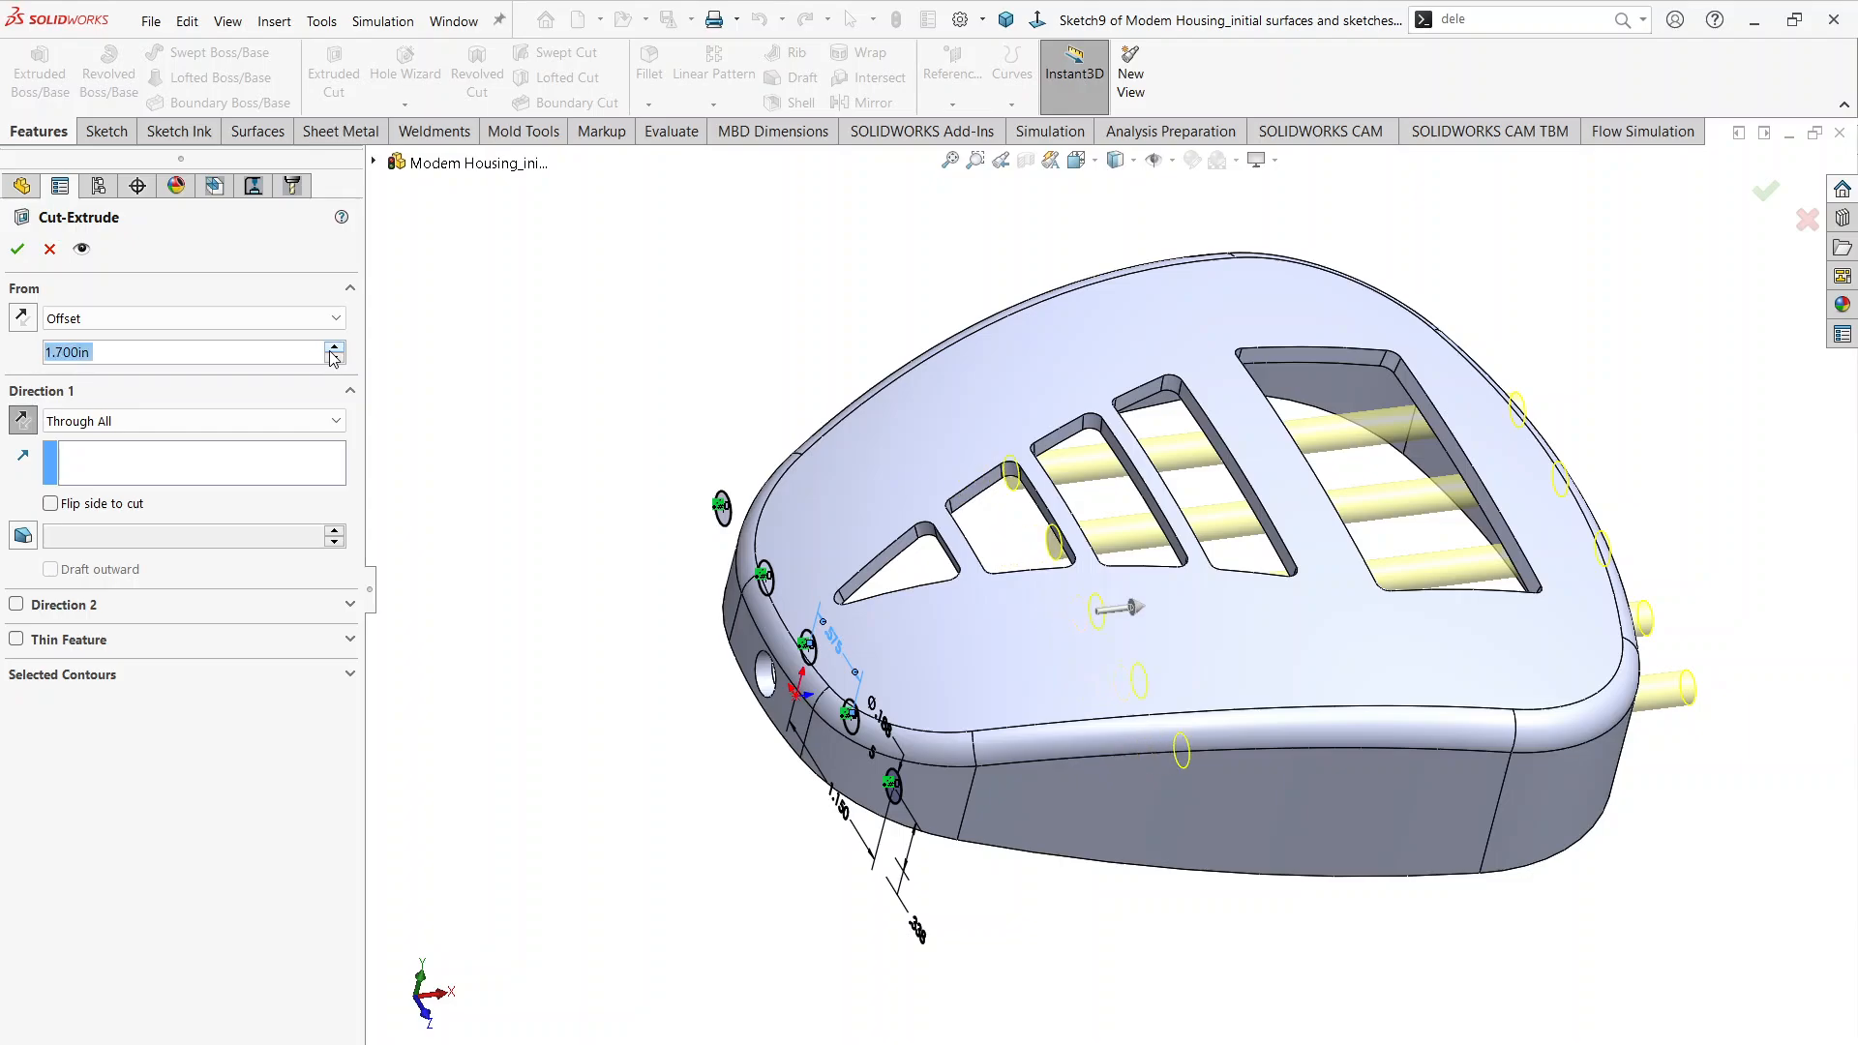
pyautogui.click(330, 351)
pyautogui.click(330, 351)
pyautogui.click(331, 350)
pyautogui.click(332, 350)
pyautogui.click(332, 350)
pyautogui.click(332, 350)
pyautogui.click(331, 350)
pyautogui.click(332, 351)
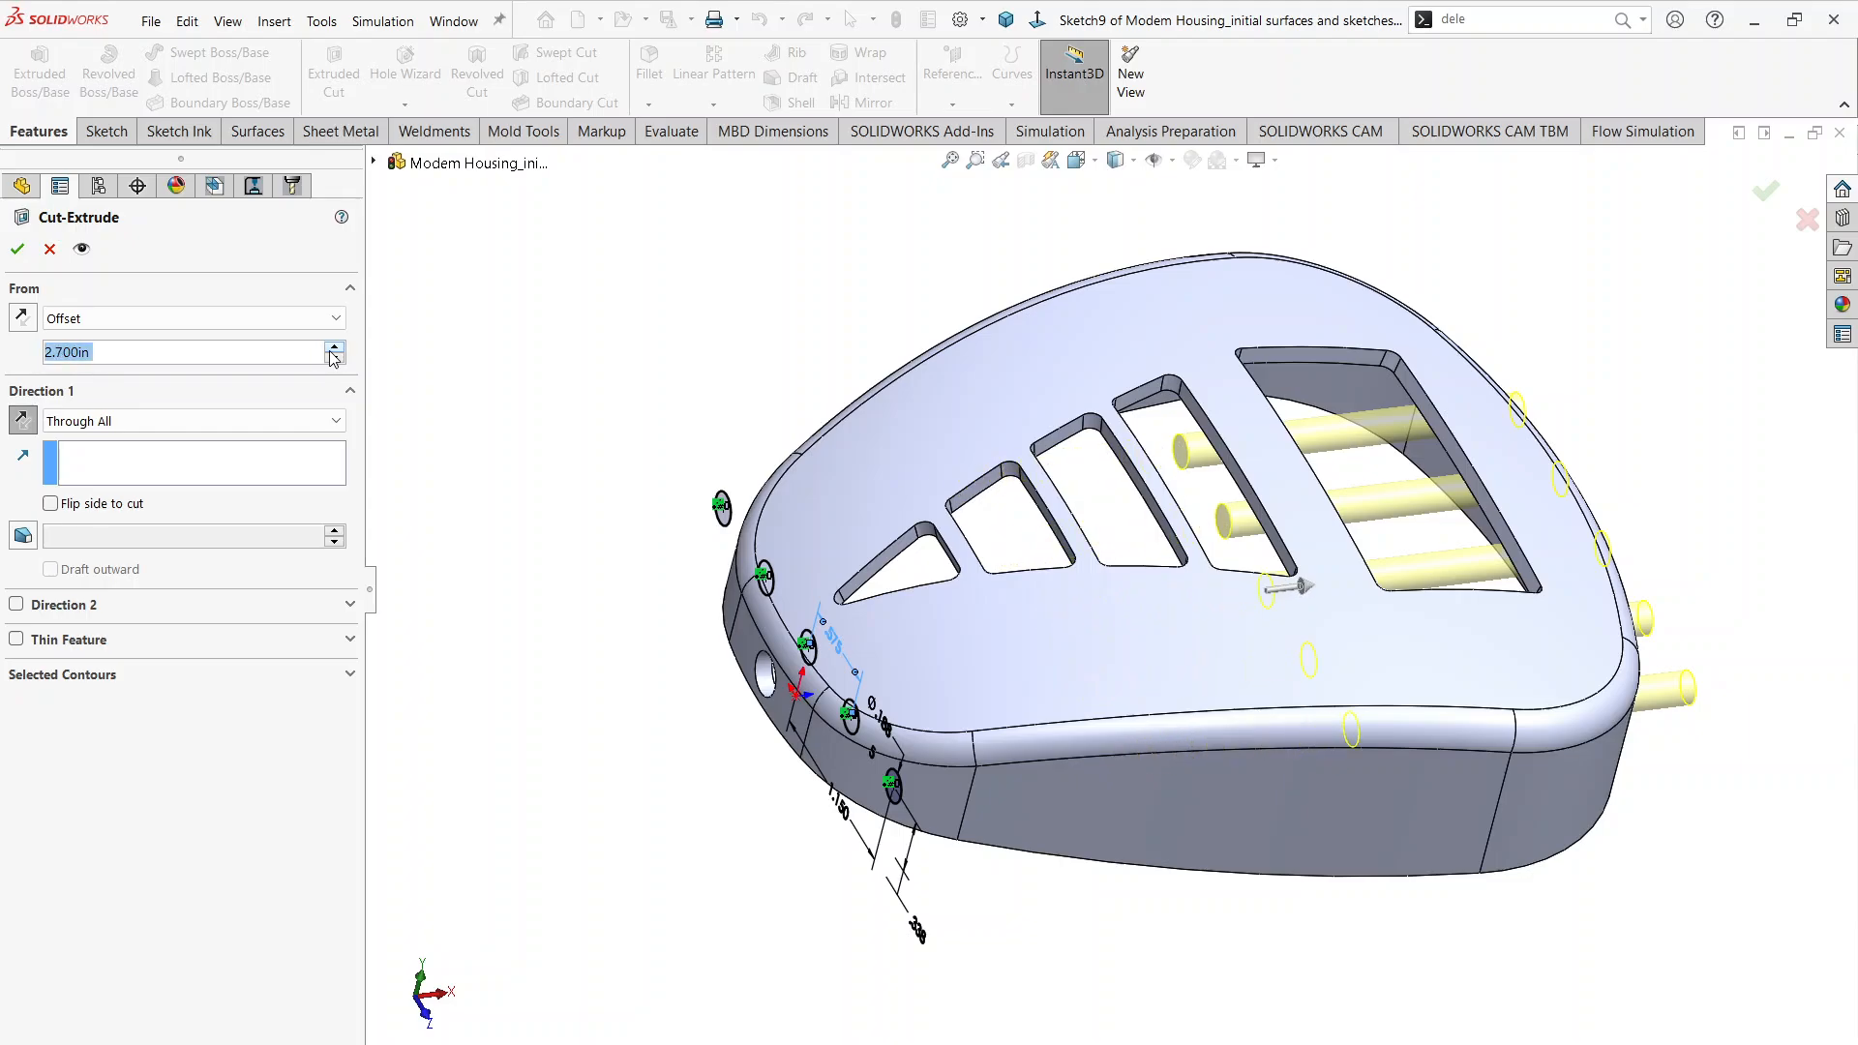
pyautogui.click(332, 350)
pyautogui.click(332, 351)
pyautogui.click(334, 346)
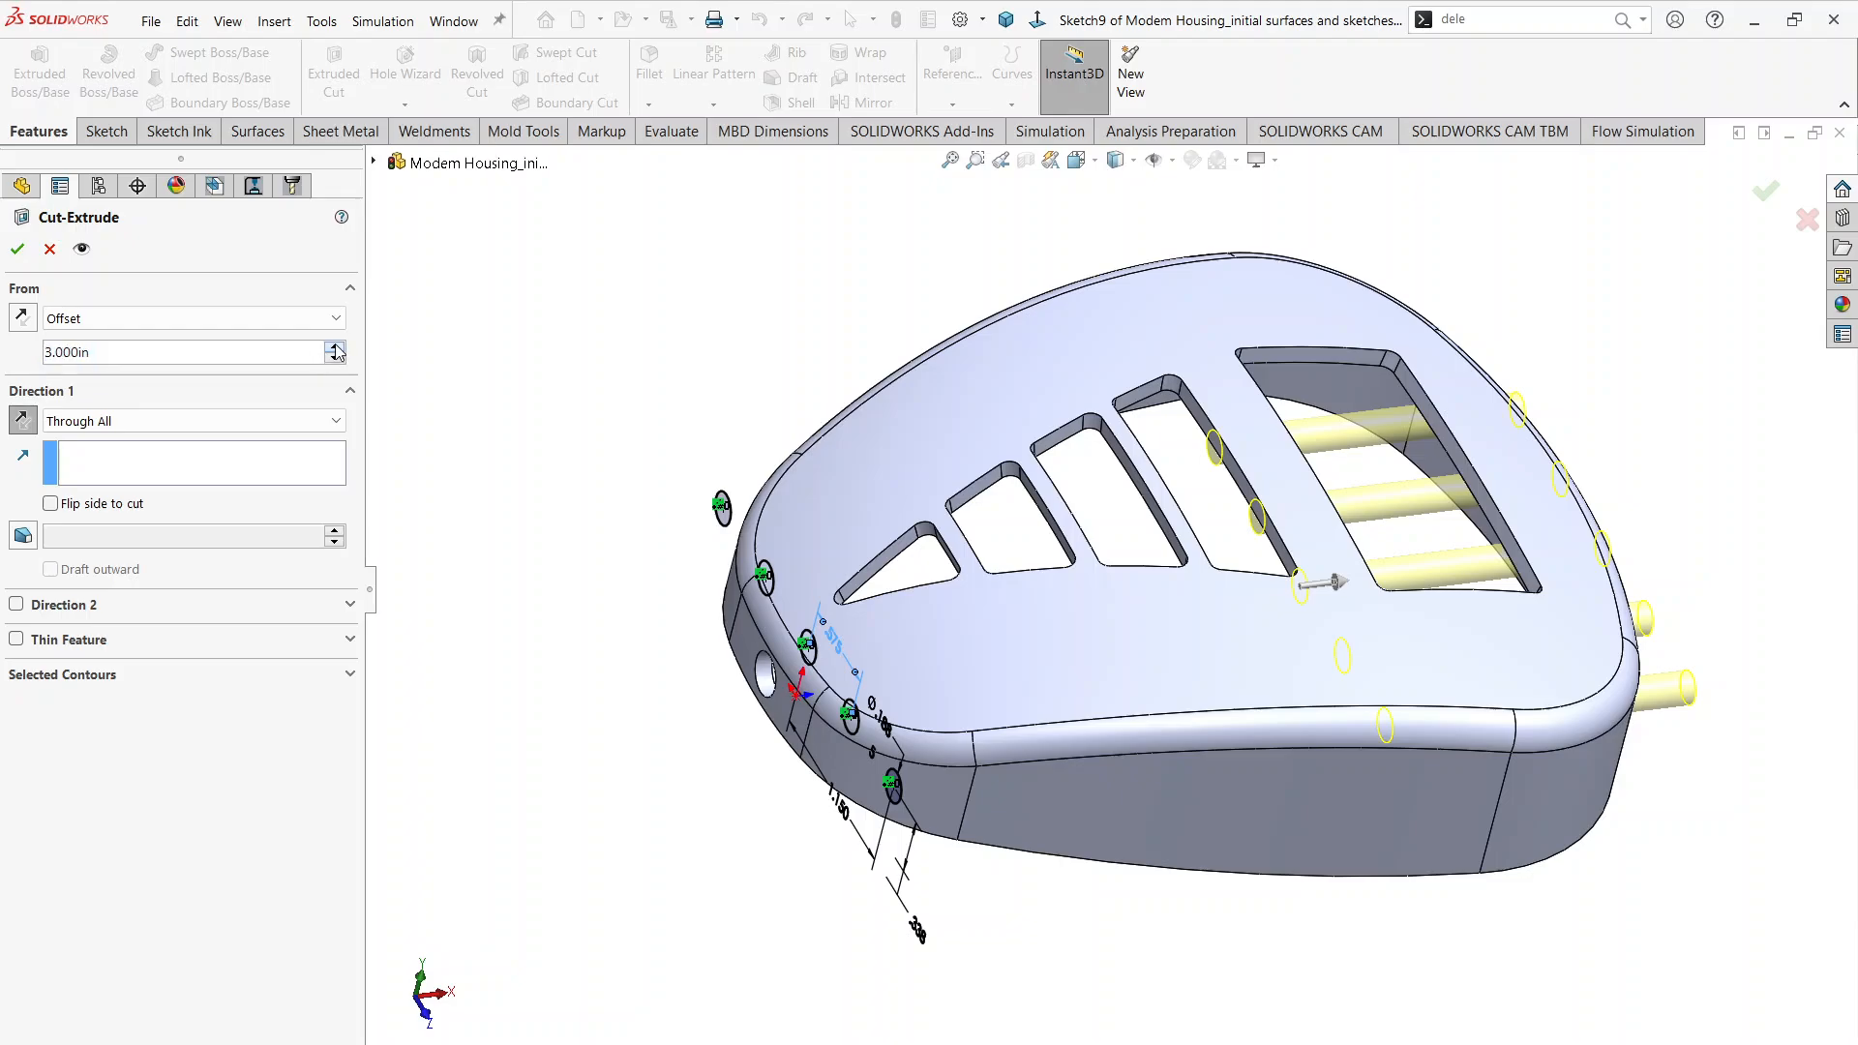
pyautogui.click(18, 248)
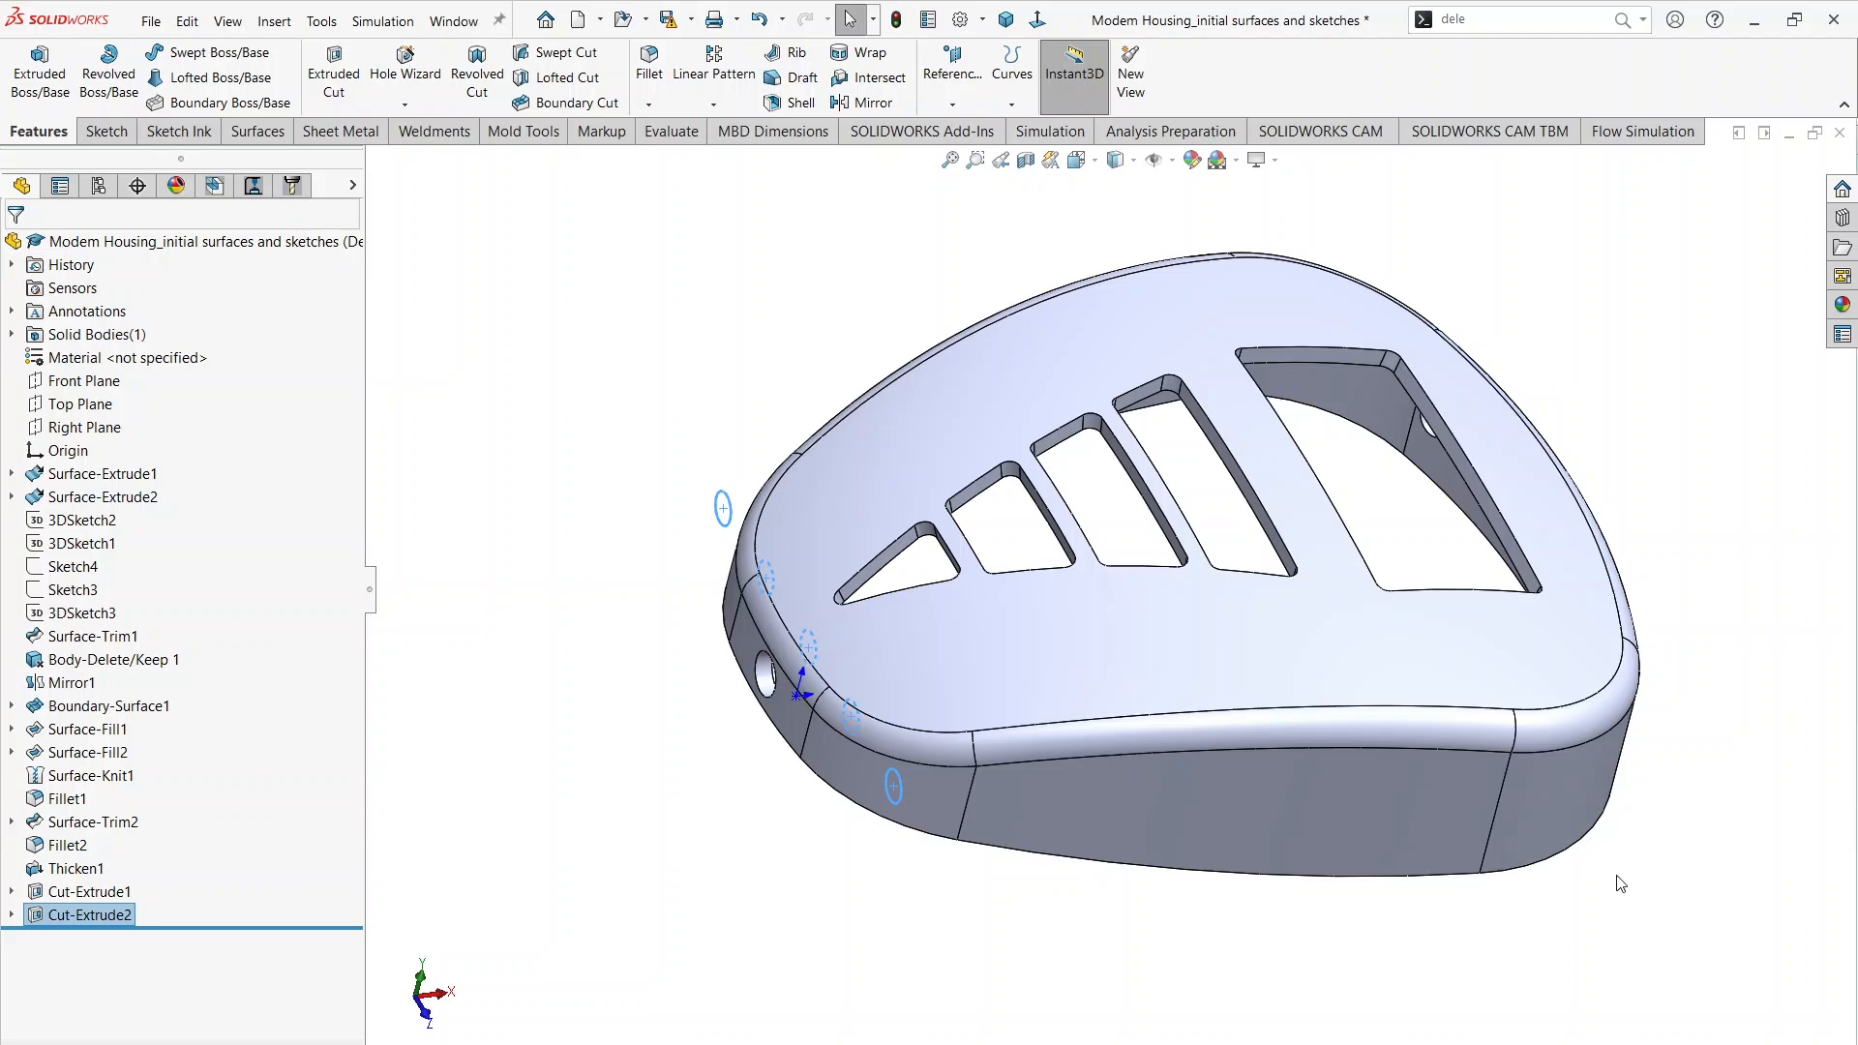
# Step: Inspect the five holes and the shell's open side, and check the rim and lid details in Section A-A of the drawing PDF
pyautogui.moveTo(1617, 880)
pyautogui.mouseDown(button='middle')
pyautogui.moveTo(1389, 764)
pyautogui.moveTo(1364, 863)
pyautogui.moveTo(1119, 746)
pyautogui.moveTo(1253, 940)
pyautogui.moveTo(919, 542)
pyautogui.moveTo(886, 385)
pyautogui.moveTo(723, 183)
pyautogui.mouseUp(button='middle')
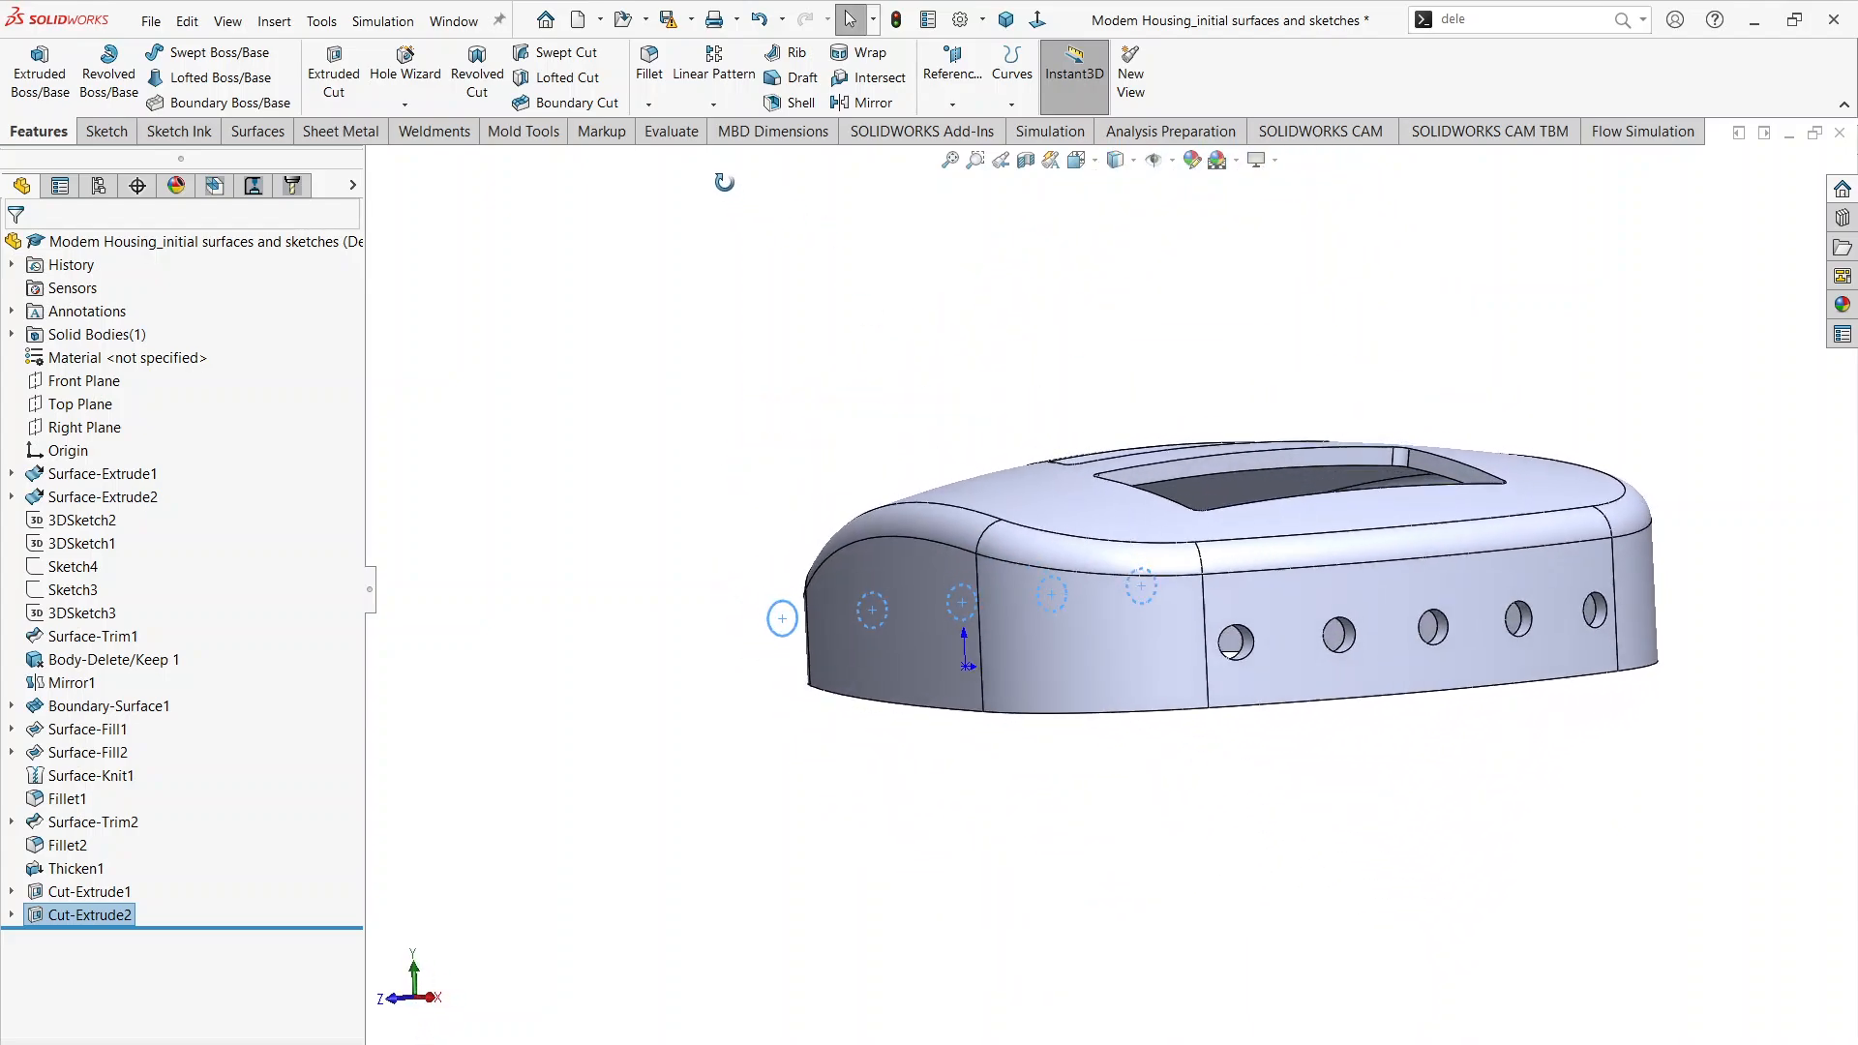
pyautogui.click(1371, 900)
pyautogui.moveTo(1351, 789); pyautogui.dragTo(1278, 863, button='middle')
pyautogui.moveTo(1255, 810); pyautogui.dragTo(1225, 978, button='middle')
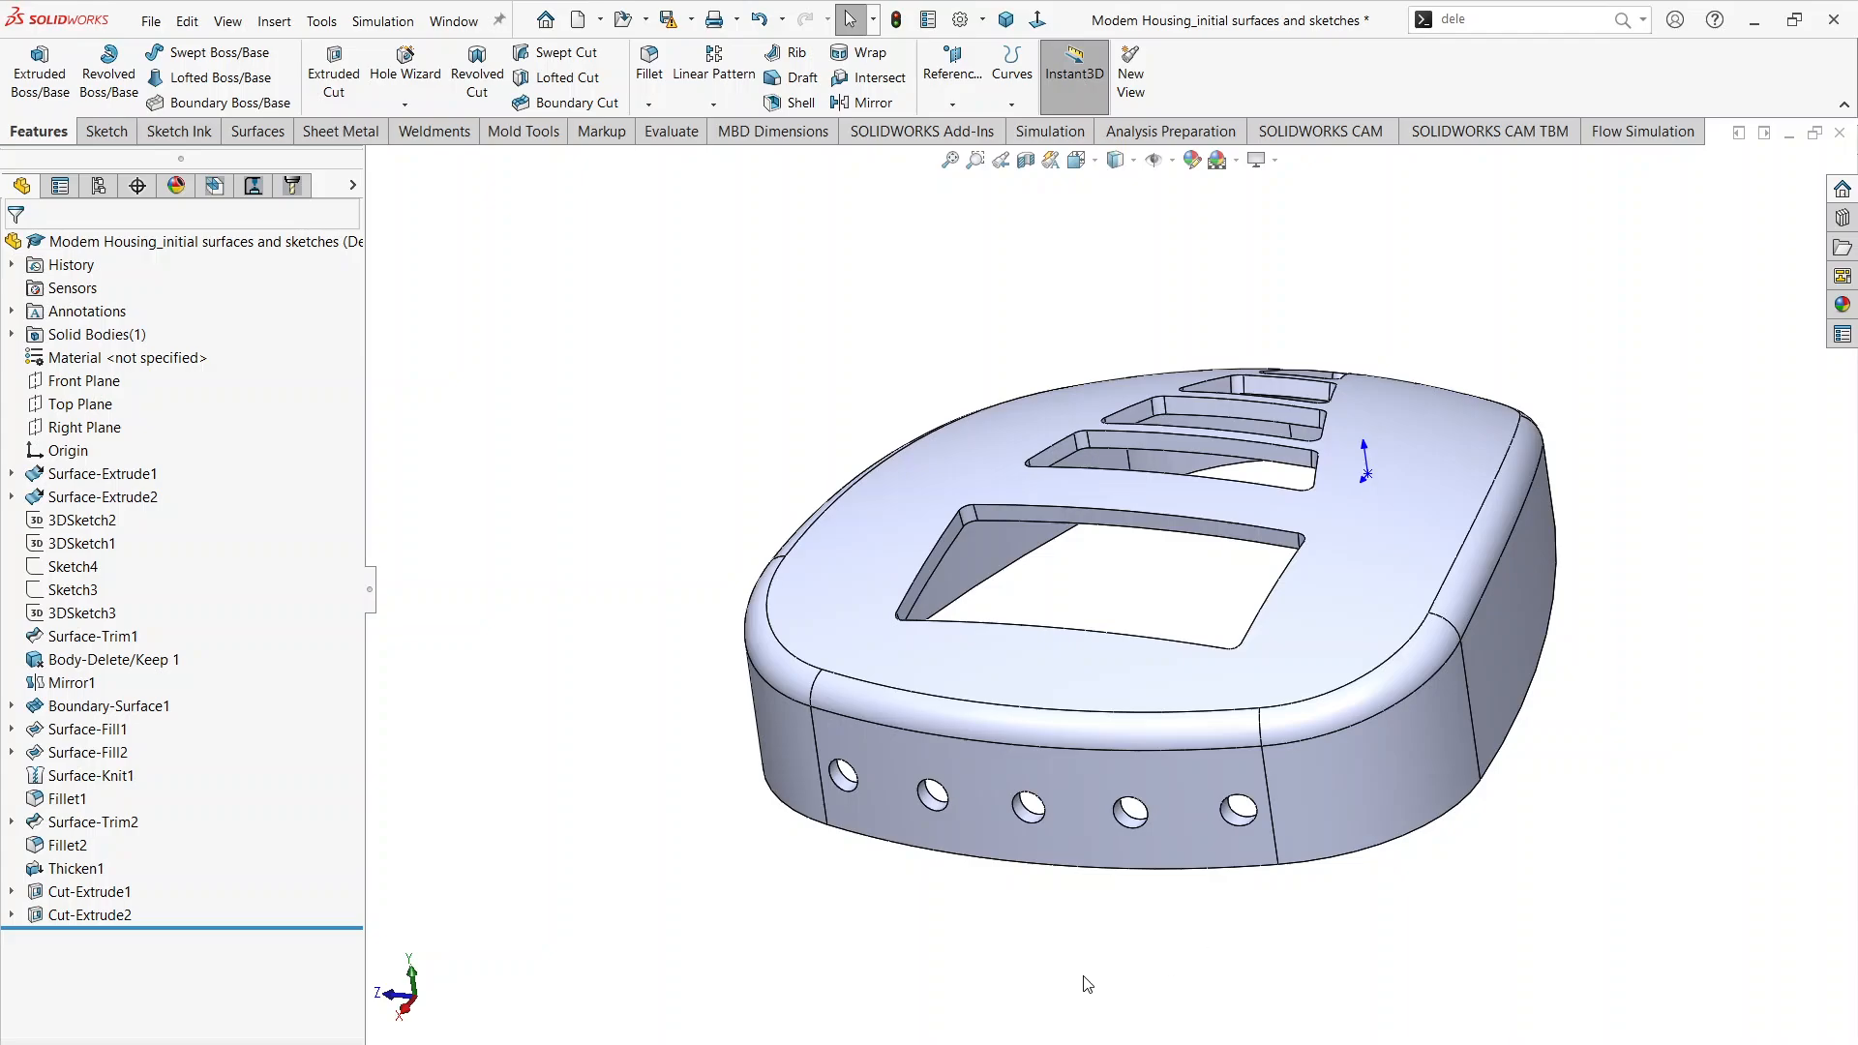
pyautogui.moveTo(1088, 984); pyautogui.dragTo(1299, 511, button='middle')
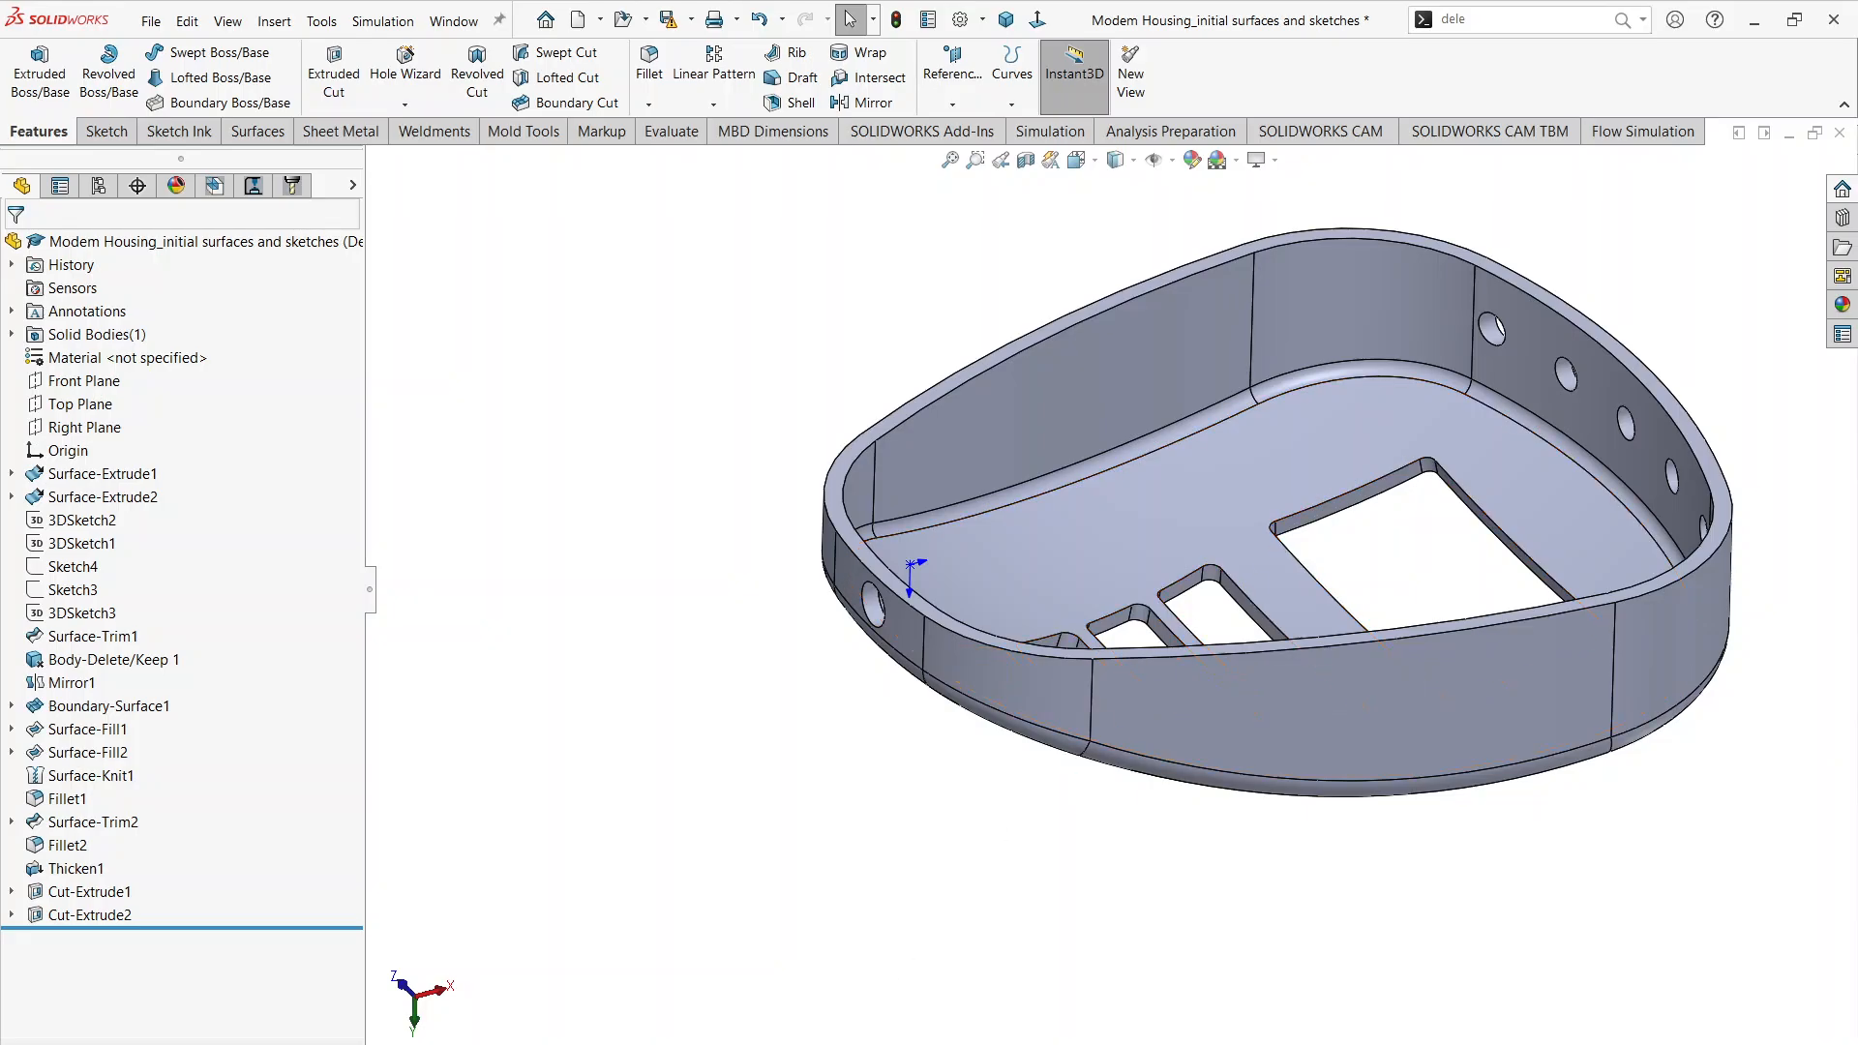
pyautogui.hotkey('alt', 'Tab')
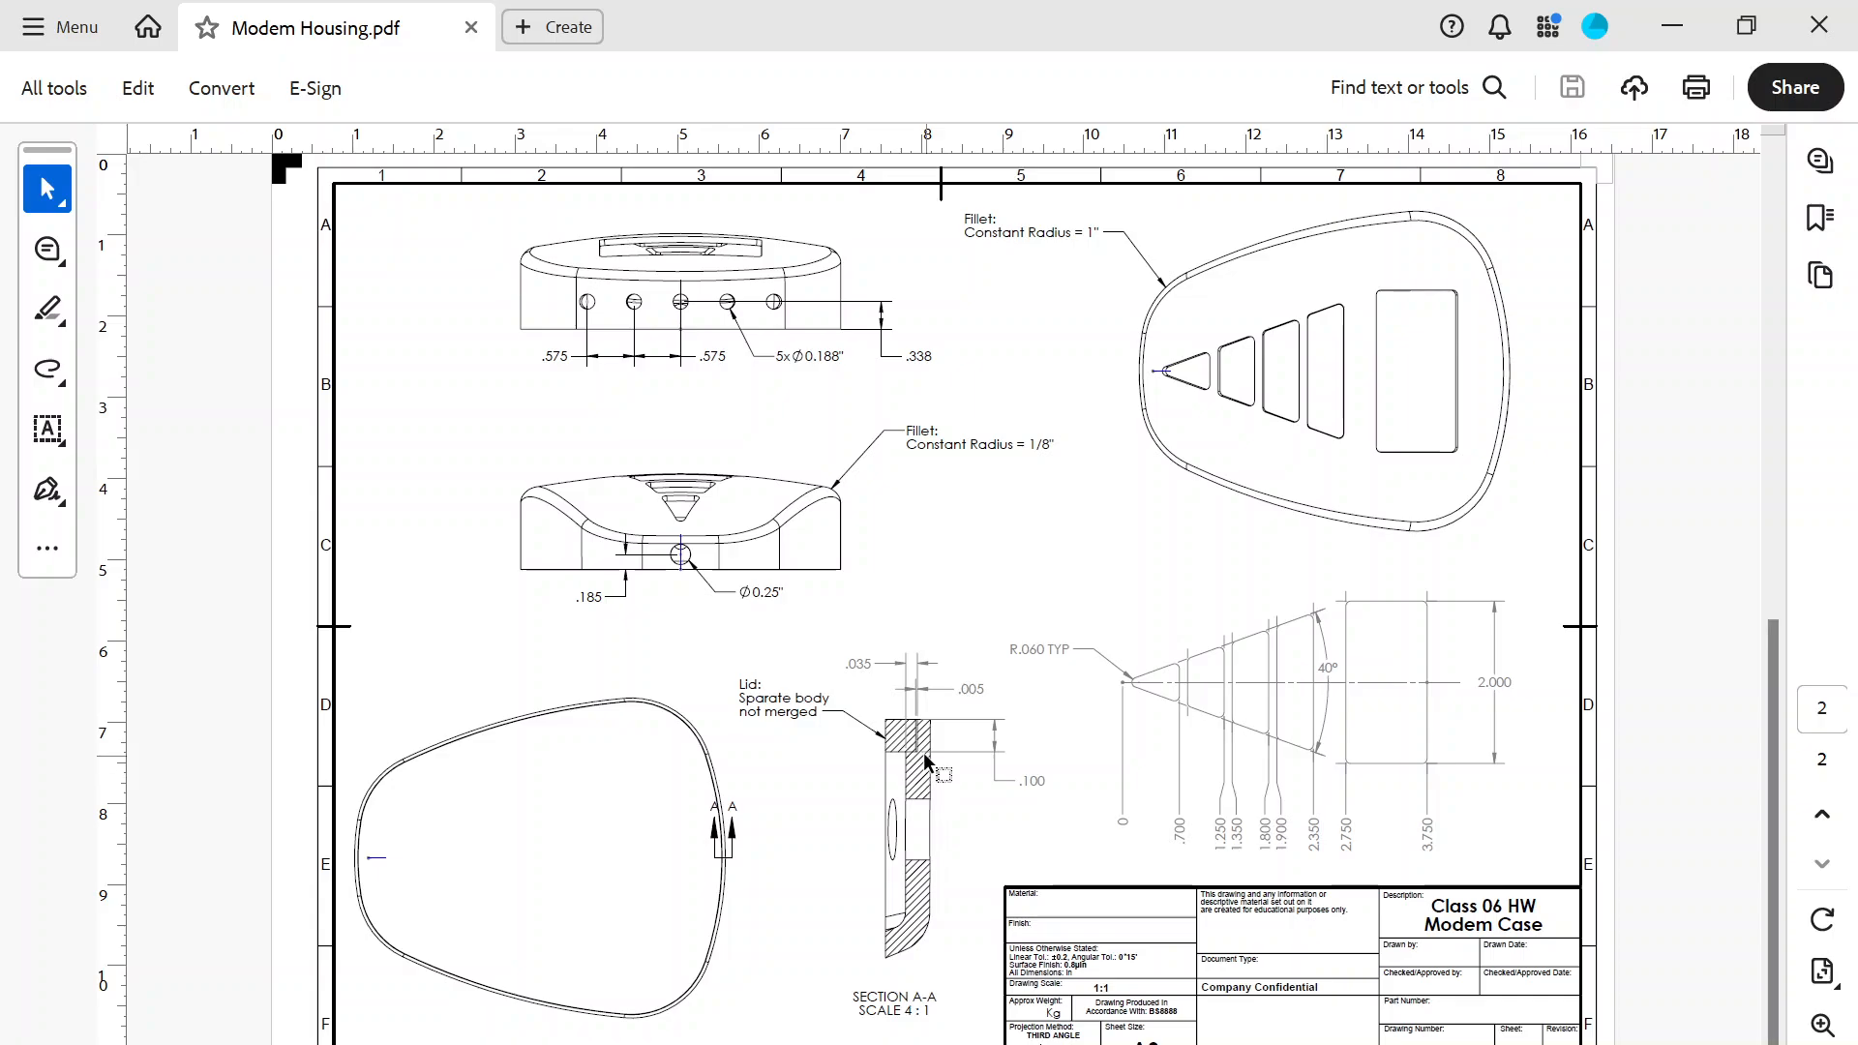
pyautogui.keyDown('ctrl'); pyautogui.scroll(3, 924, 745); pyautogui.keyUp('ctrl')
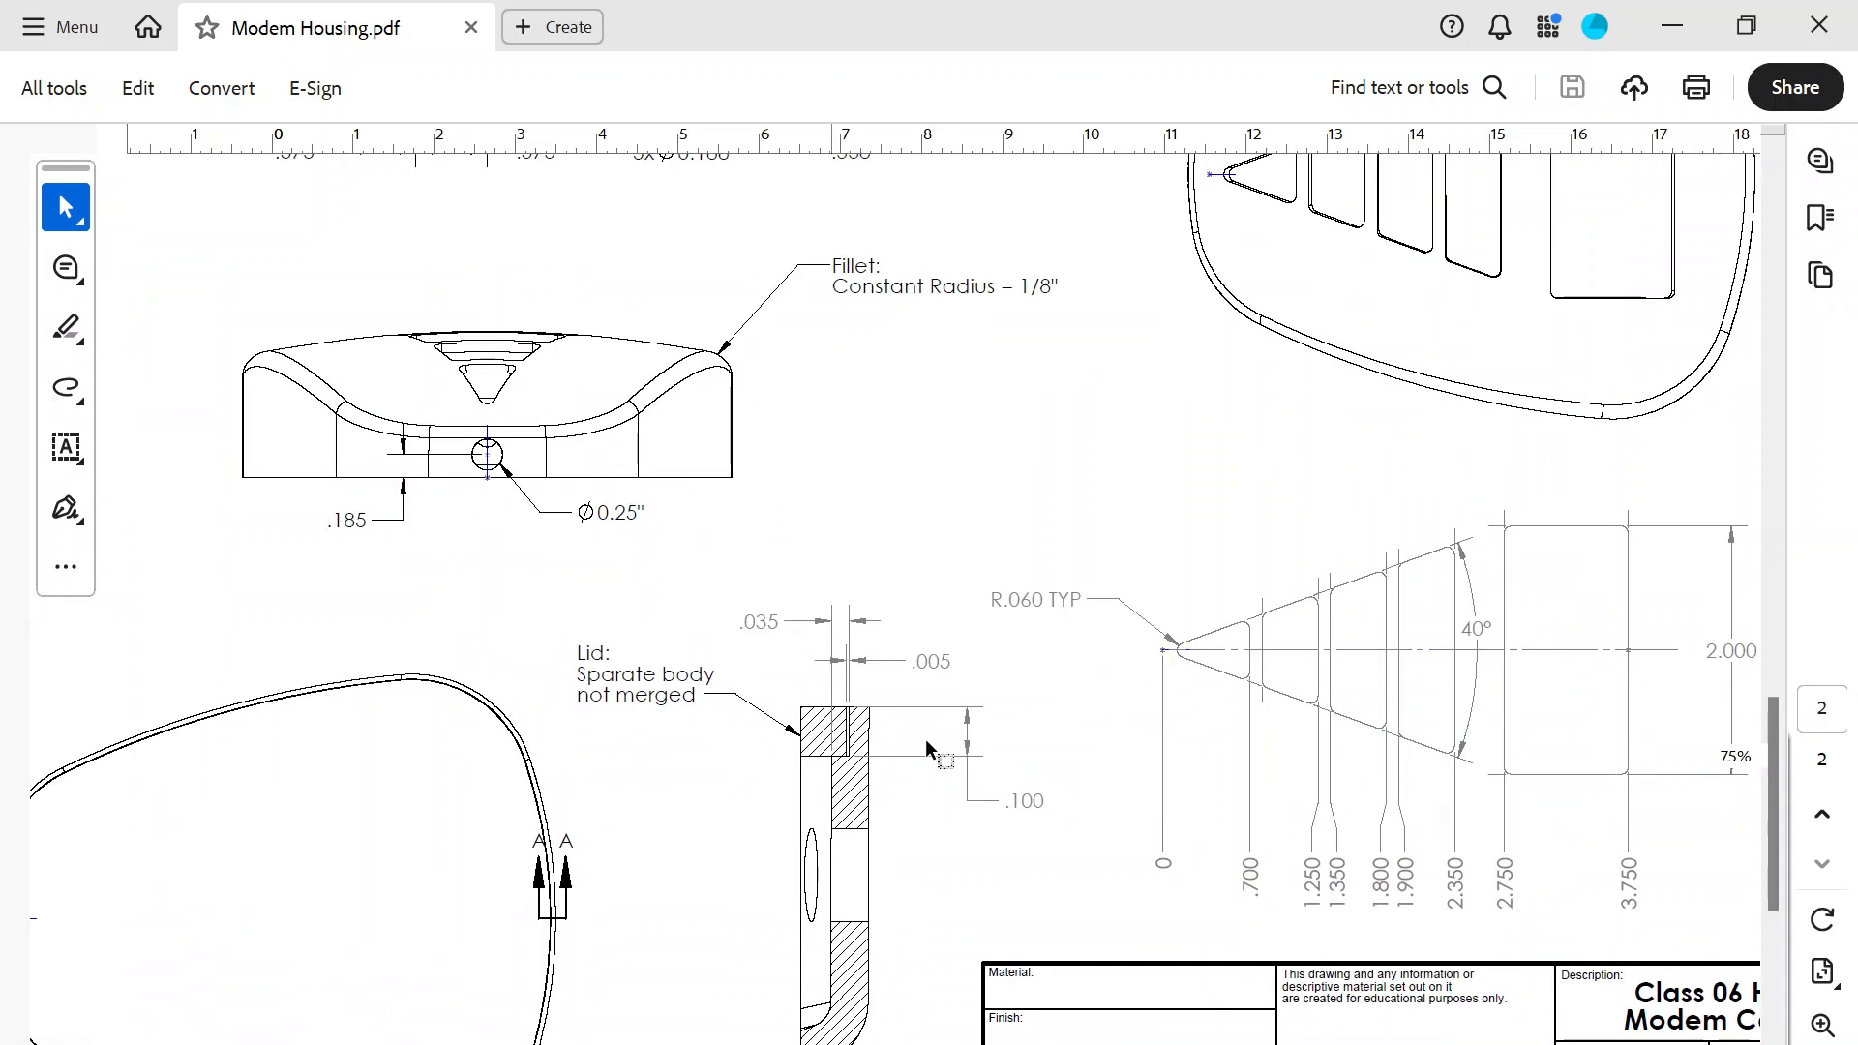
pyautogui.keyDown('ctrl'); pyautogui.scroll(2, 926, 740); pyautogui.keyUp('ctrl')
pyautogui.keyDown('ctrl'); pyautogui.scroll(-1, 926, 745); pyautogui.keyUp('ctrl')
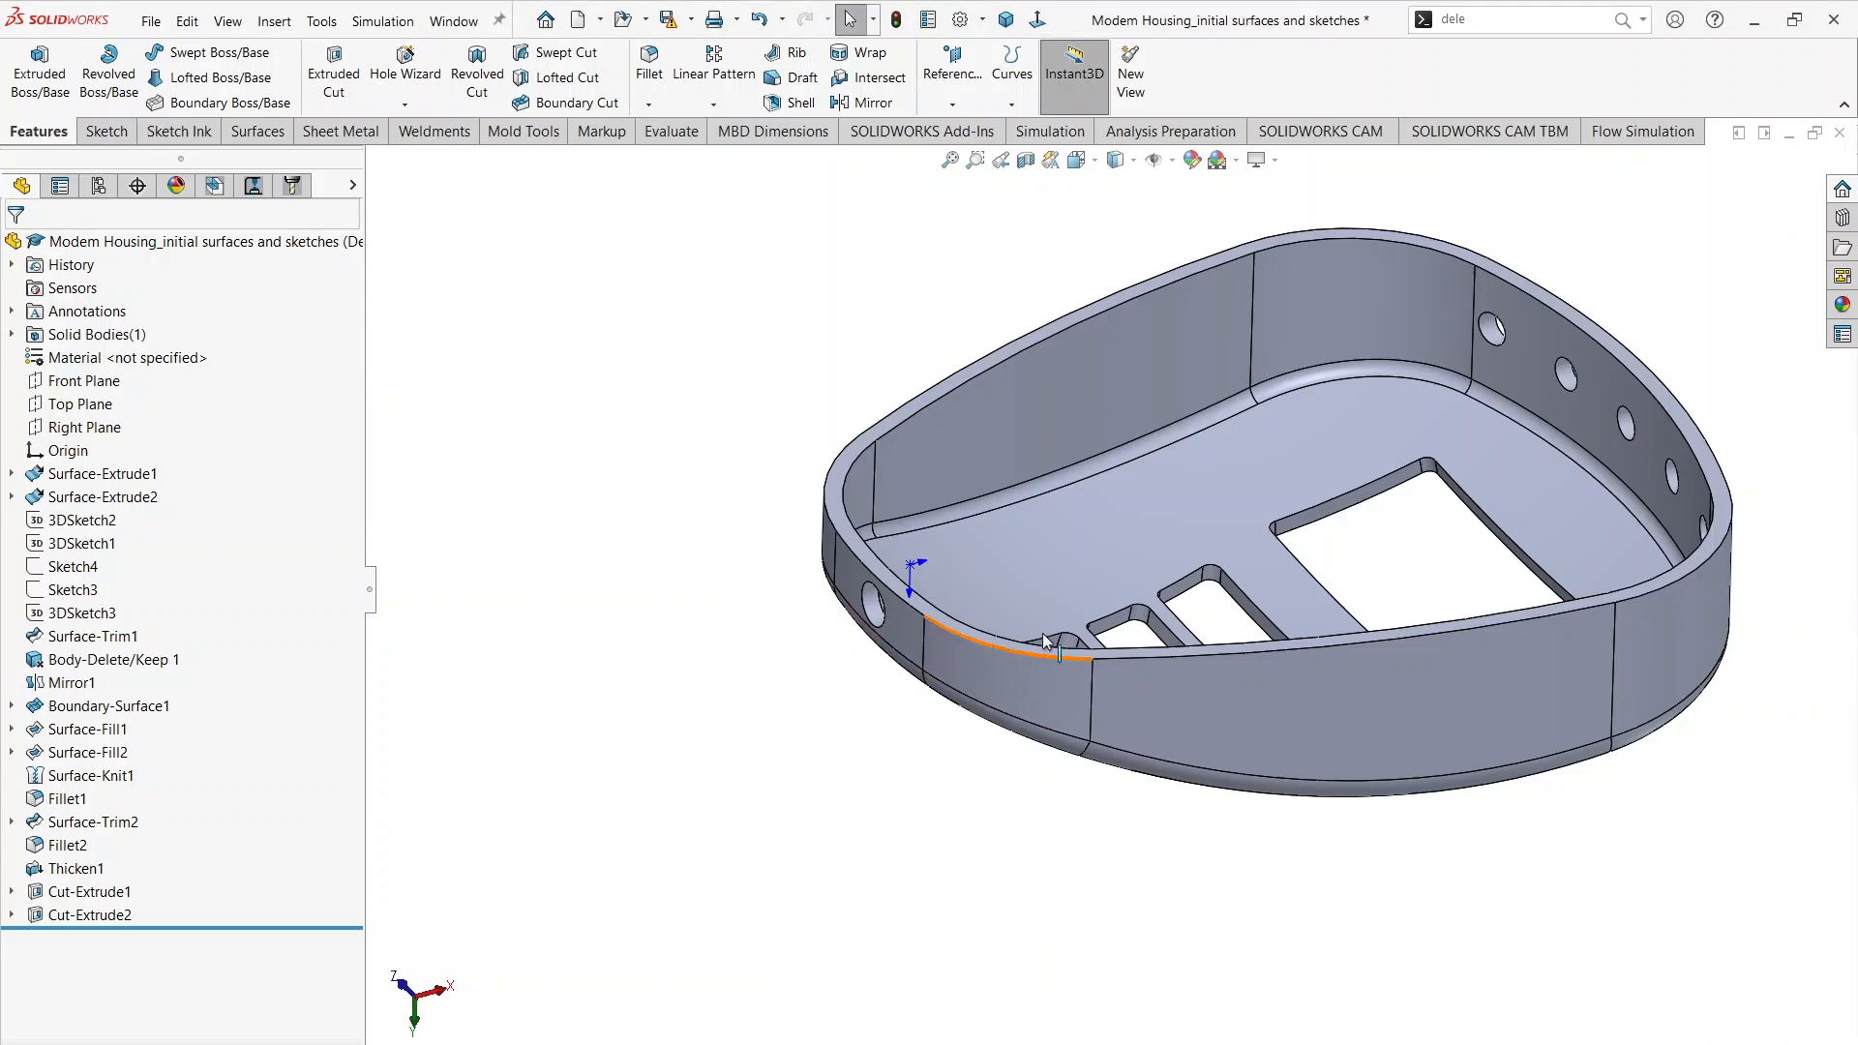
# Step: Start a new sketch on the flat rim face around the housing's open side
pyautogui.scroll(-3, 1182, 254)
pyautogui.scroll(-2, 1182, 255)
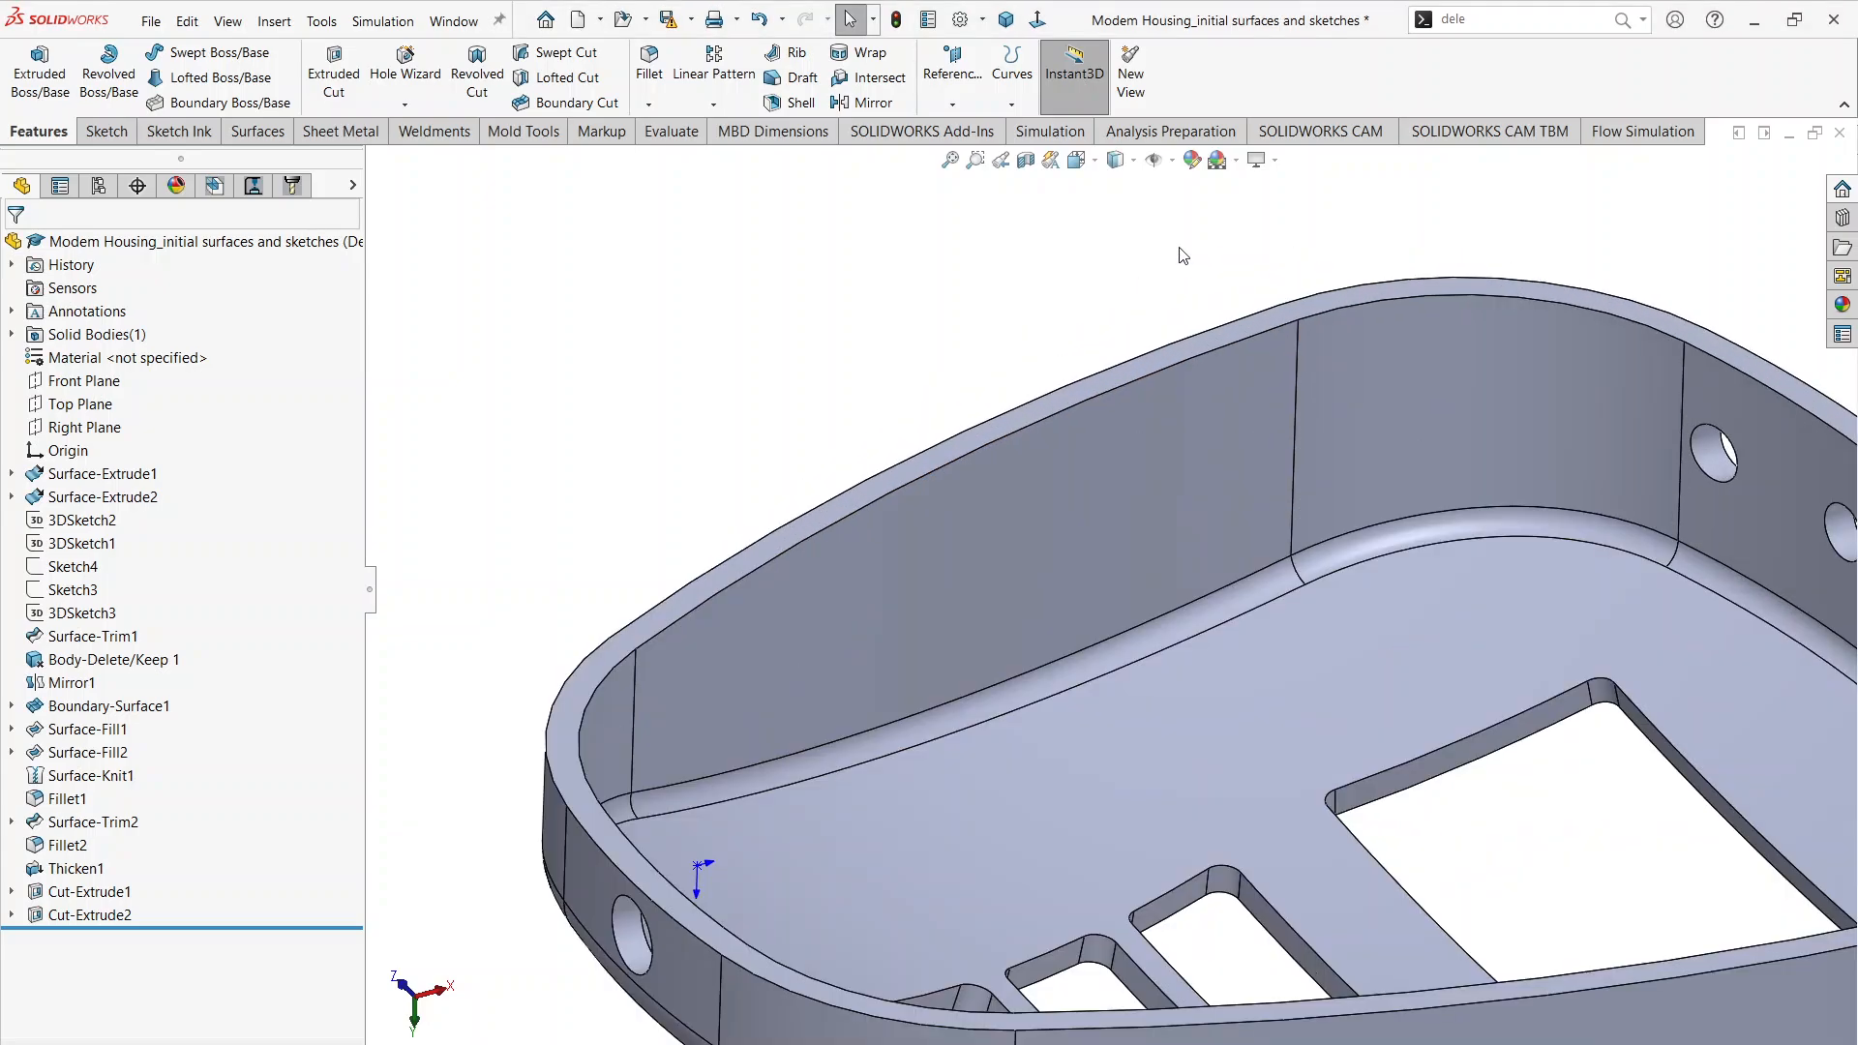
pyautogui.click(1221, 335)
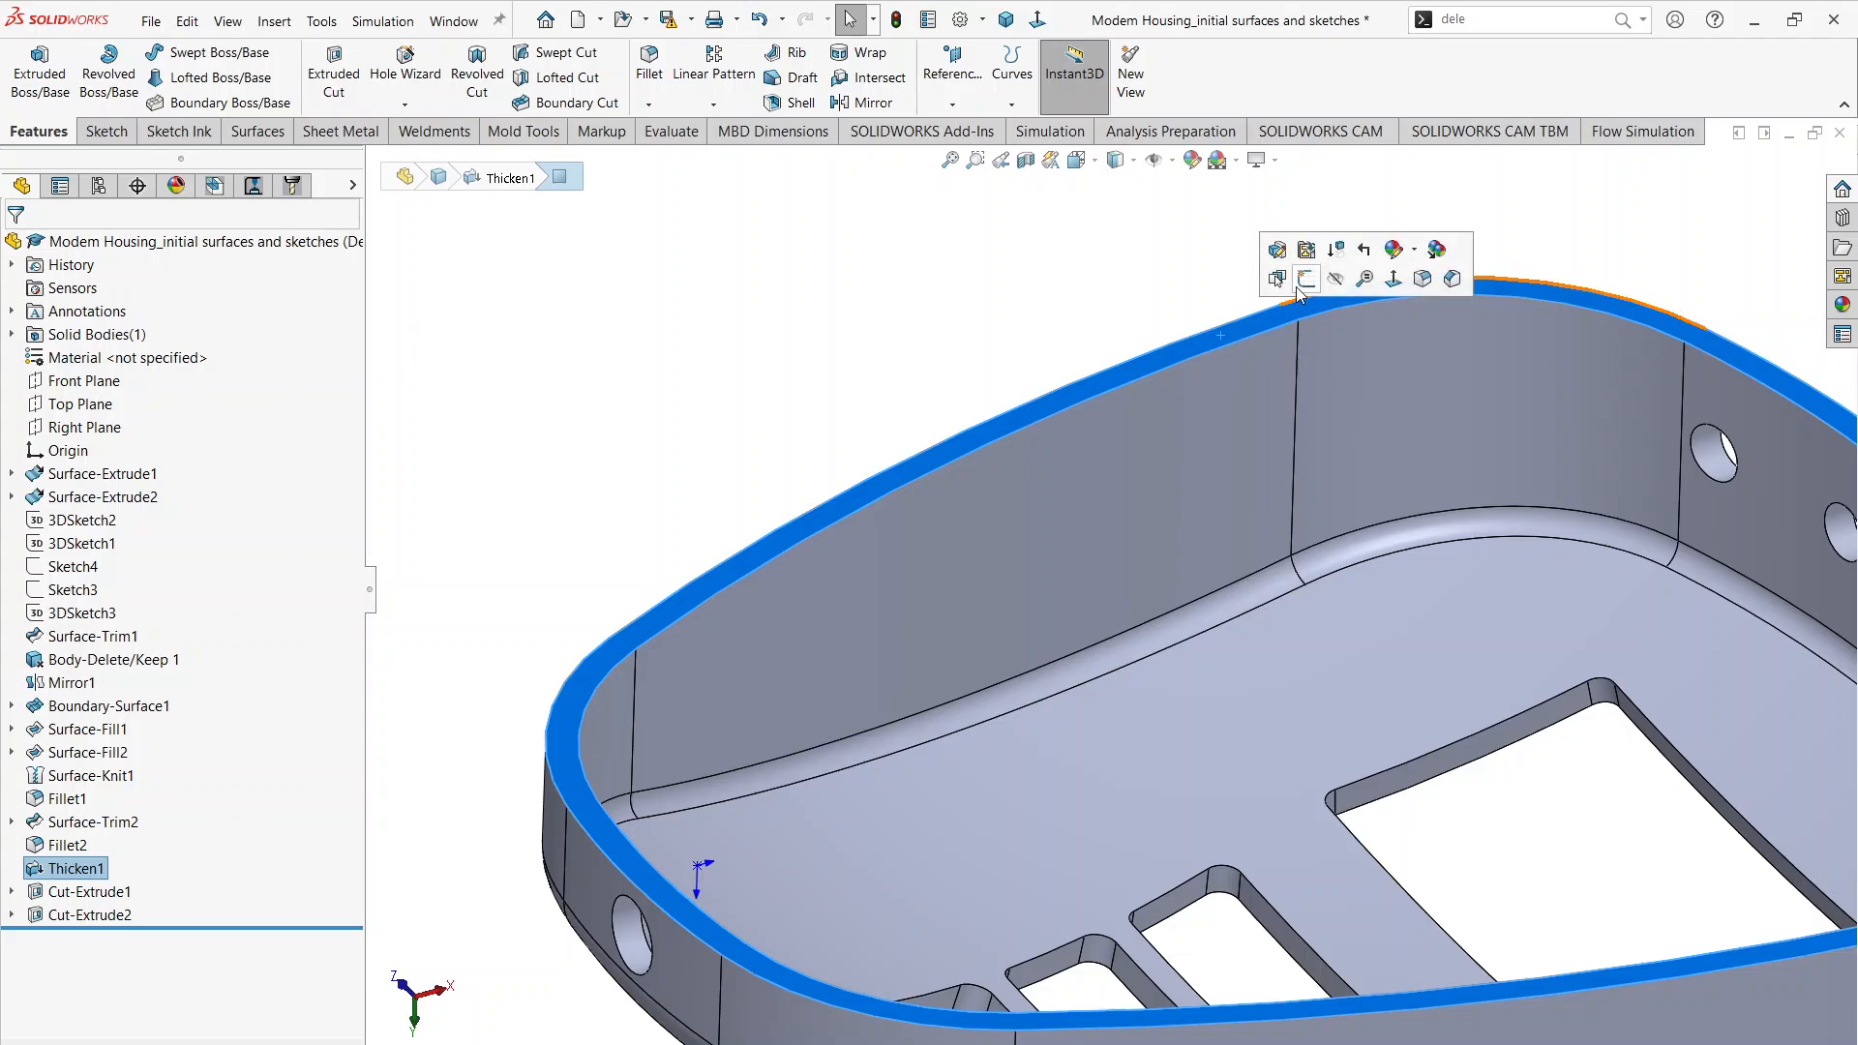
pyautogui.click(1297, 286)
pyautogui.click(1547, 302)
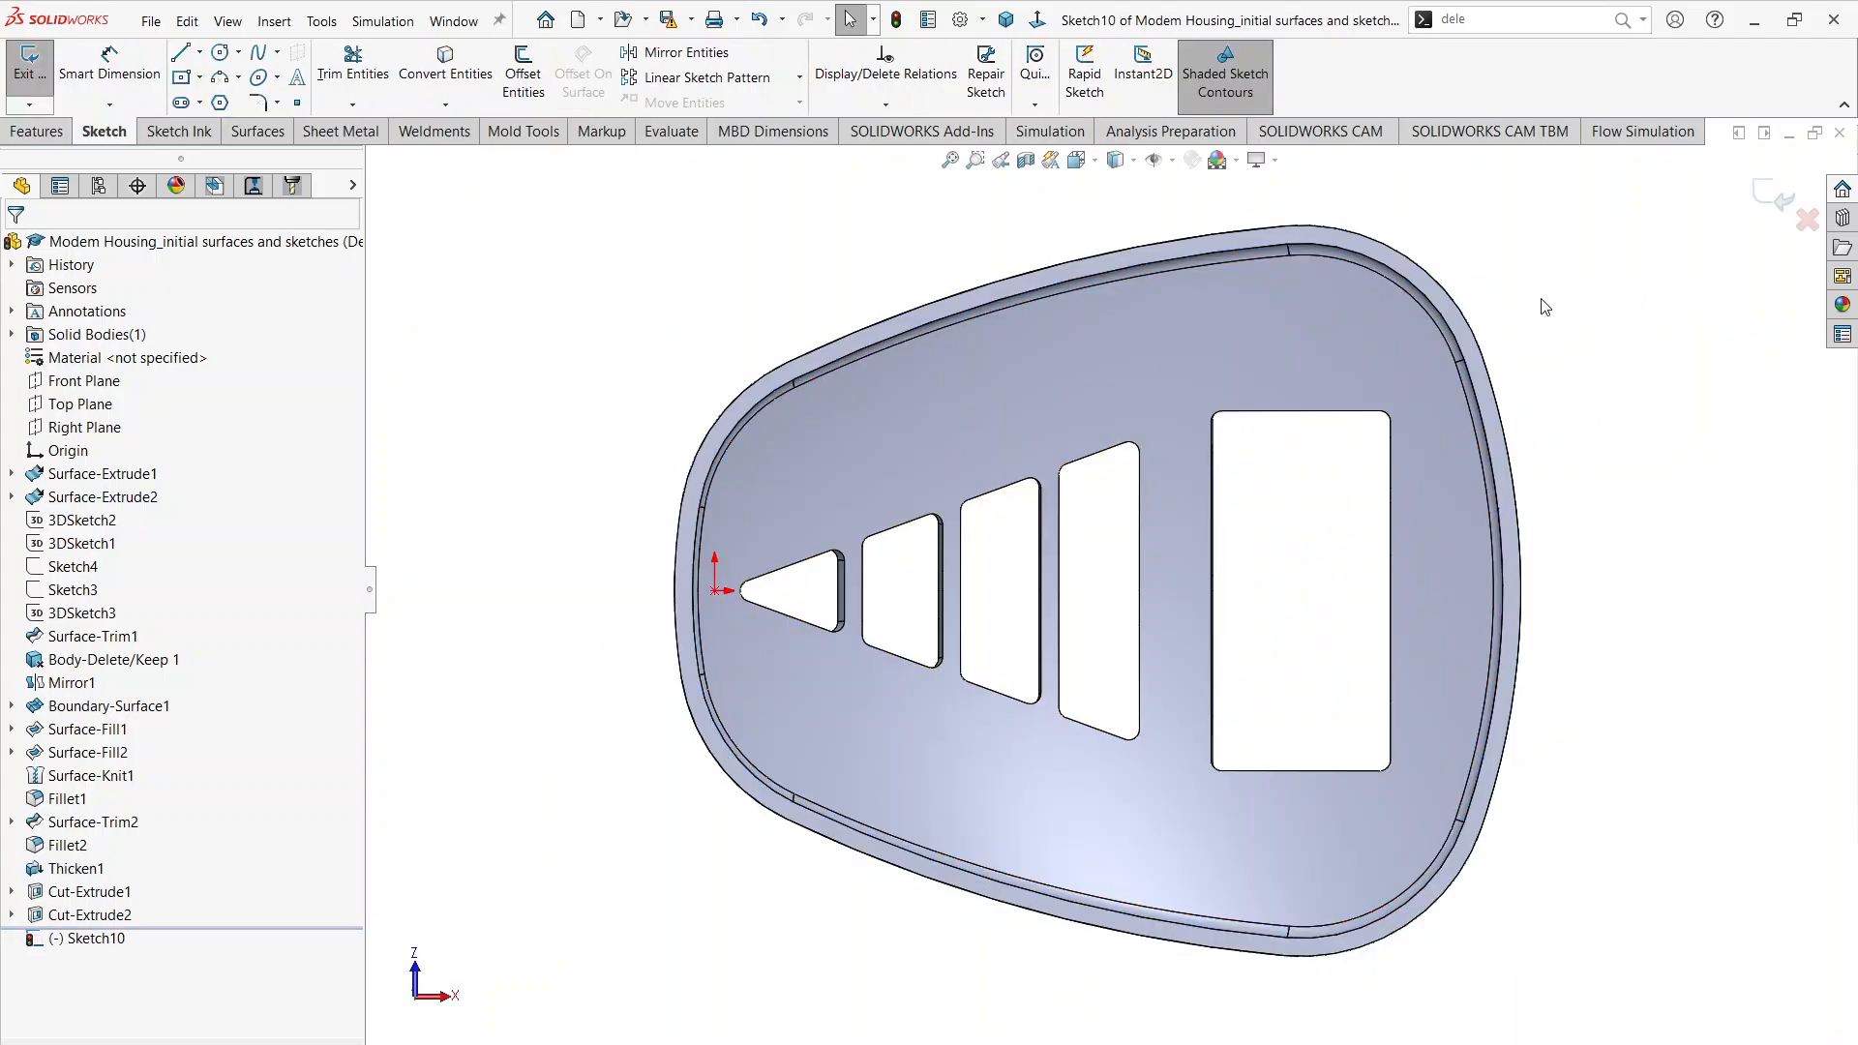
# Step: Start Offset Entities in the rim sketch and set the offset distance to 0.035 in
pyautogui.scroll(-3, 1515, 308)
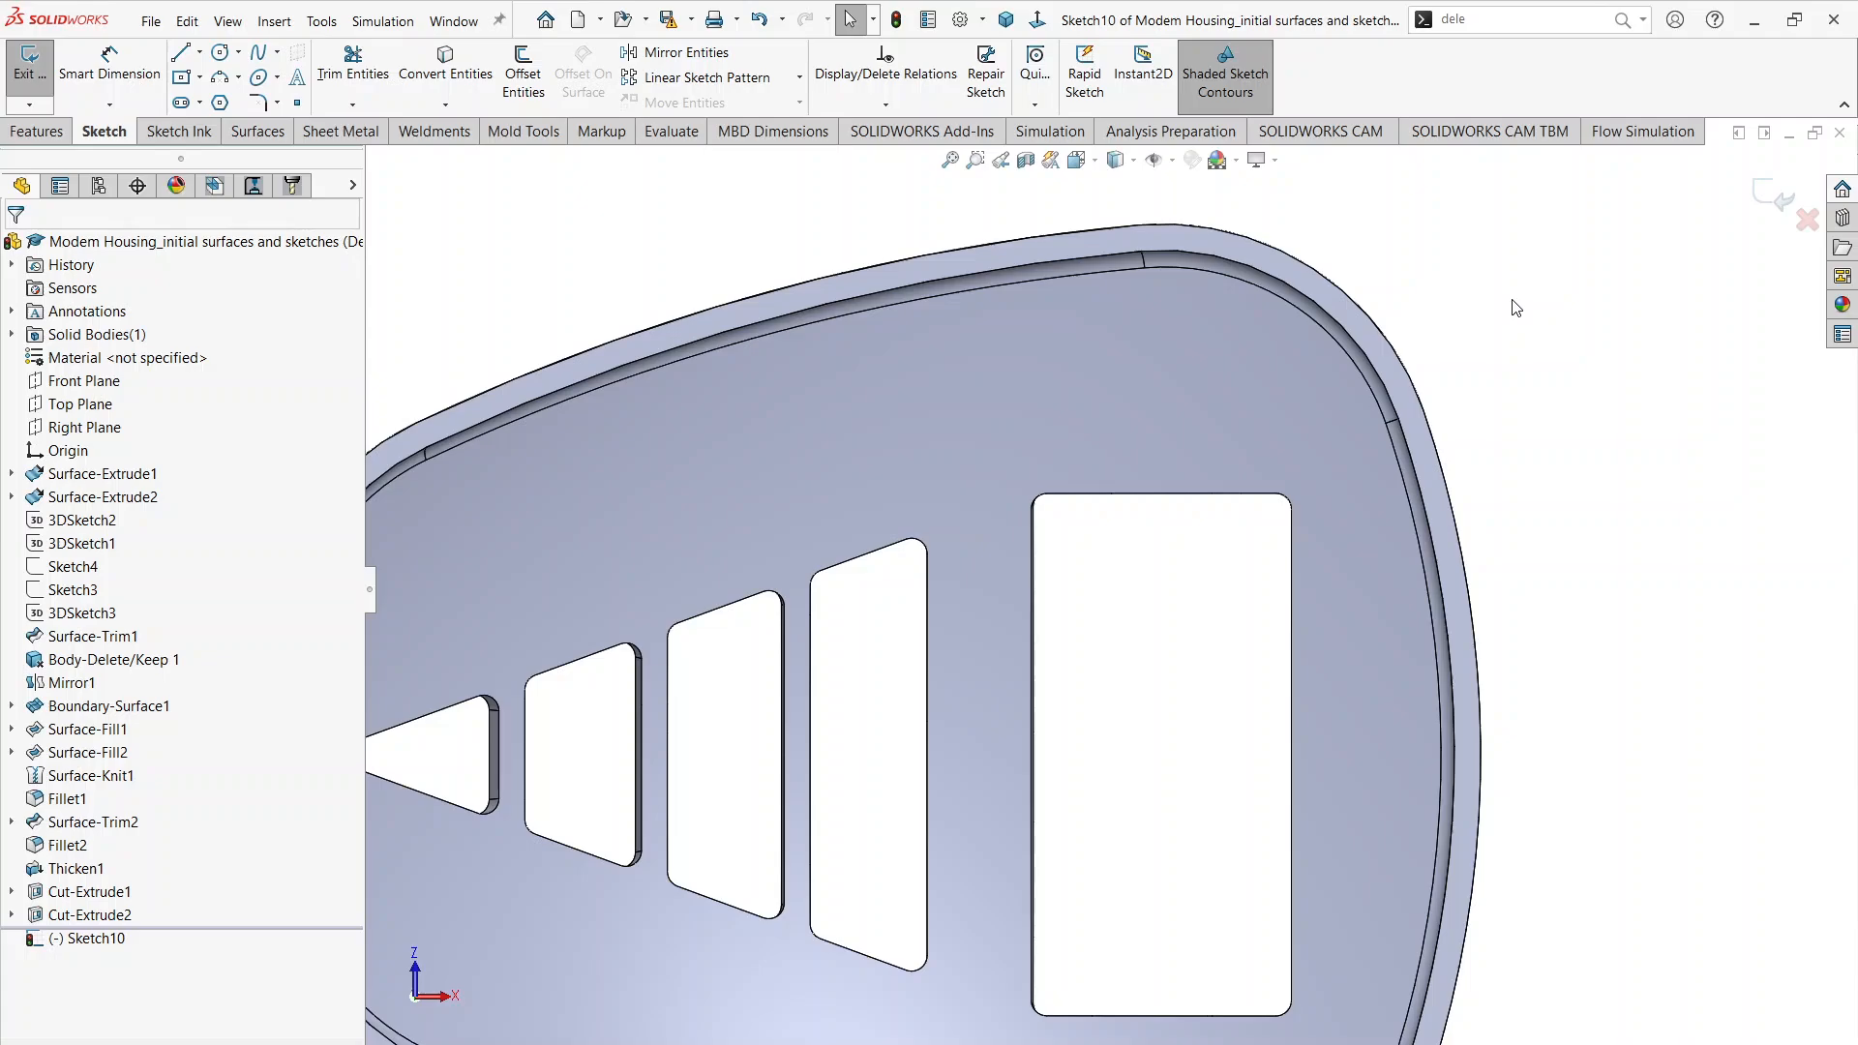
pyautogui.scroll(3, 1306, 356)
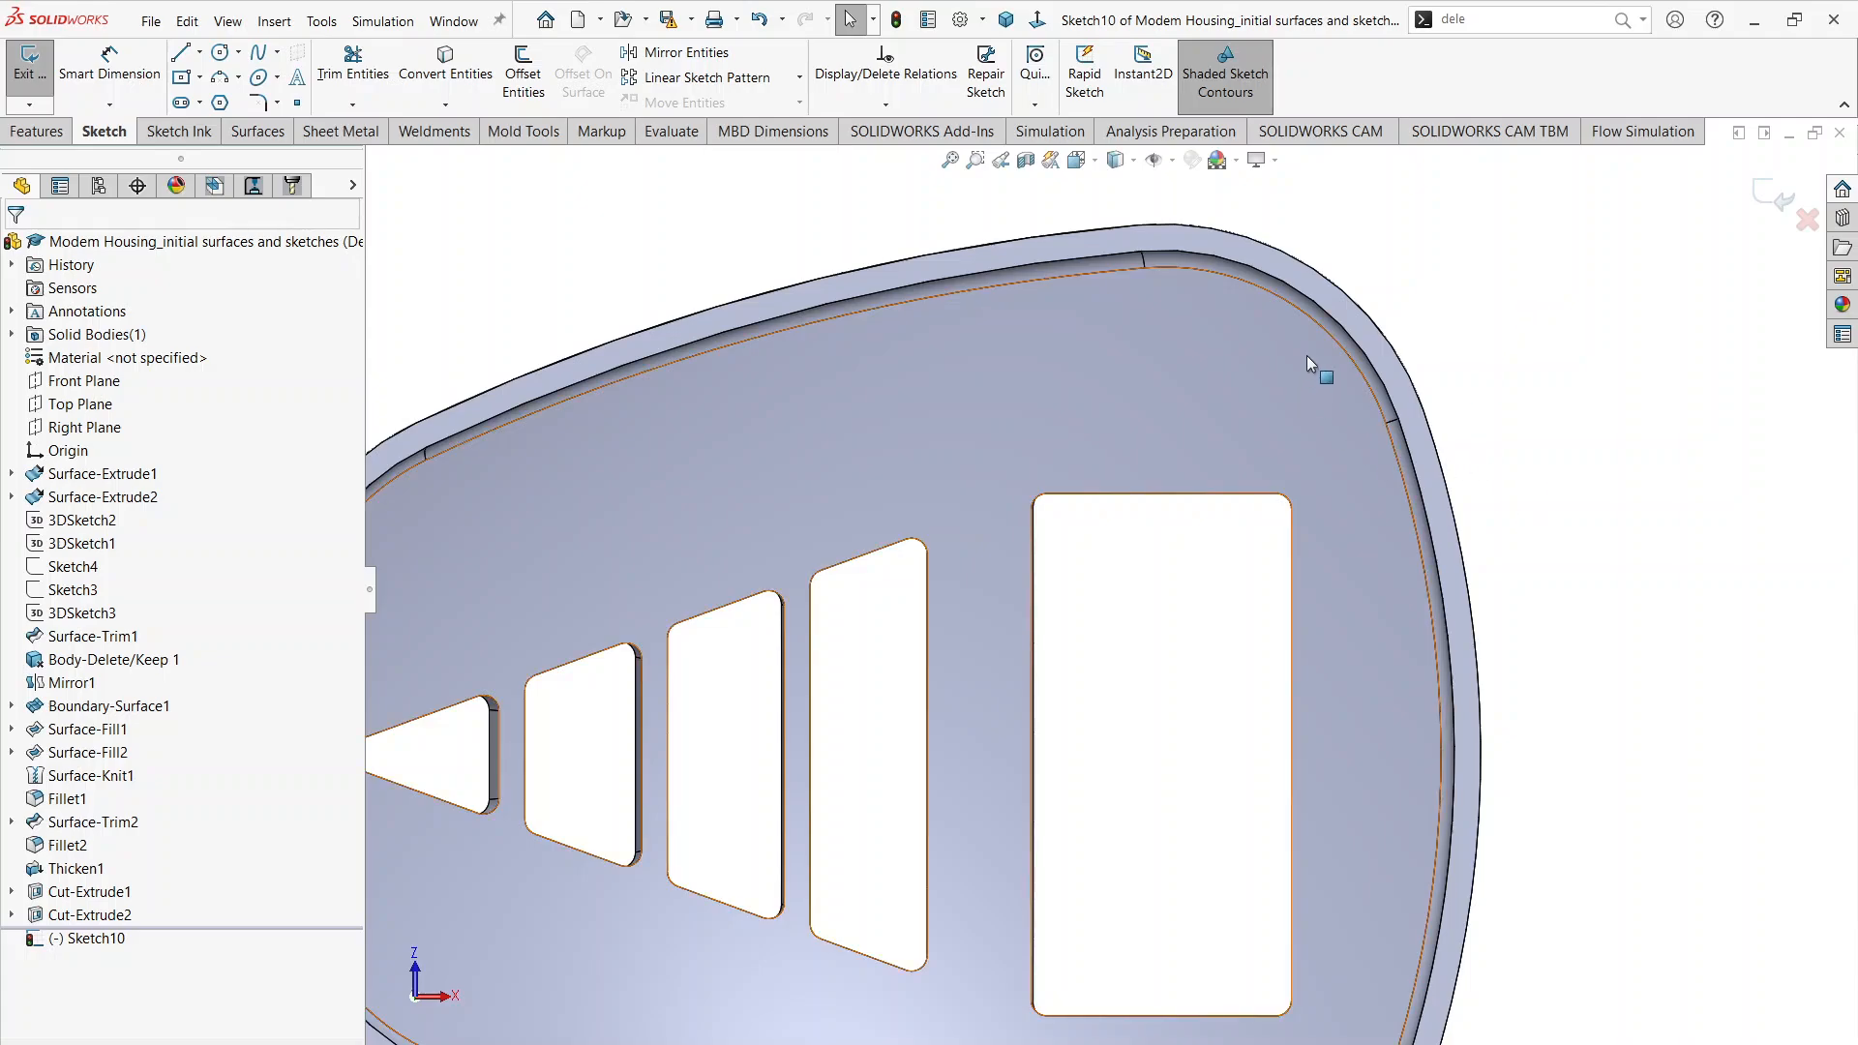
pyautogui.scroll(-5, 1306, 356)
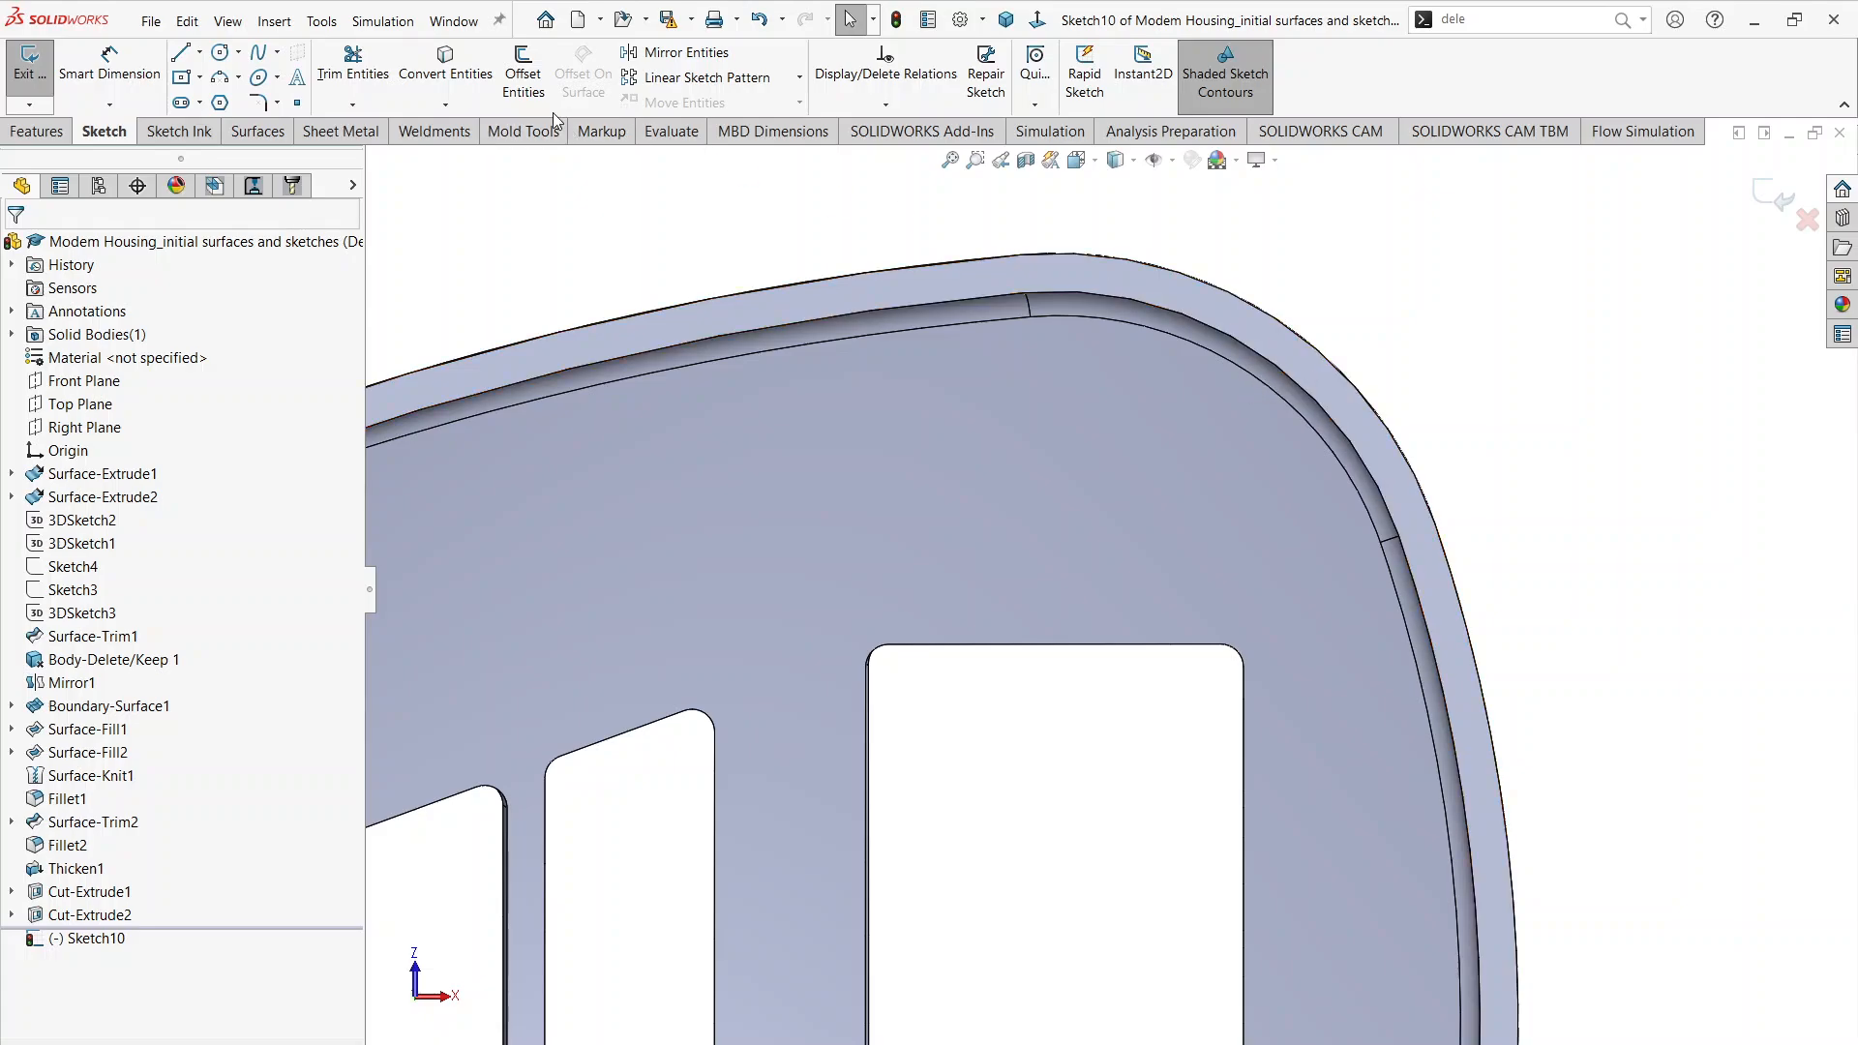
pyautogui.click(524, 73)
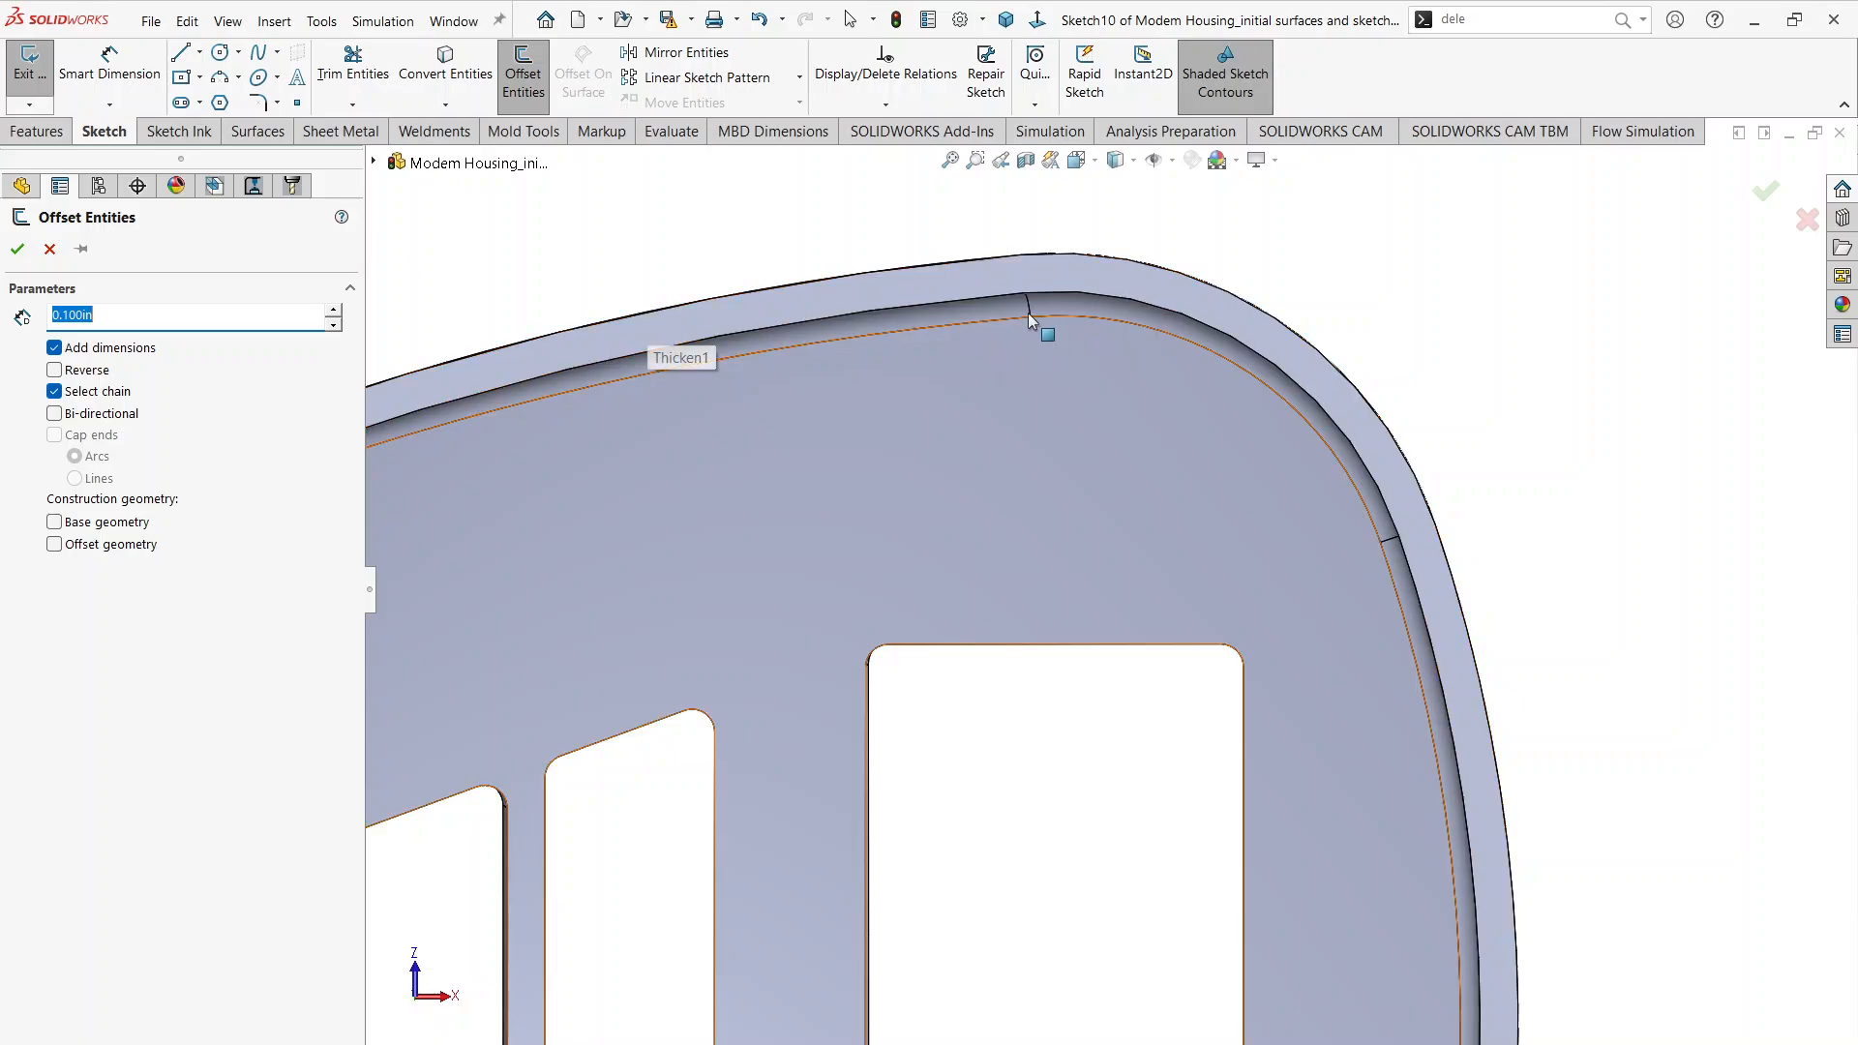
pyautogui.write('0')
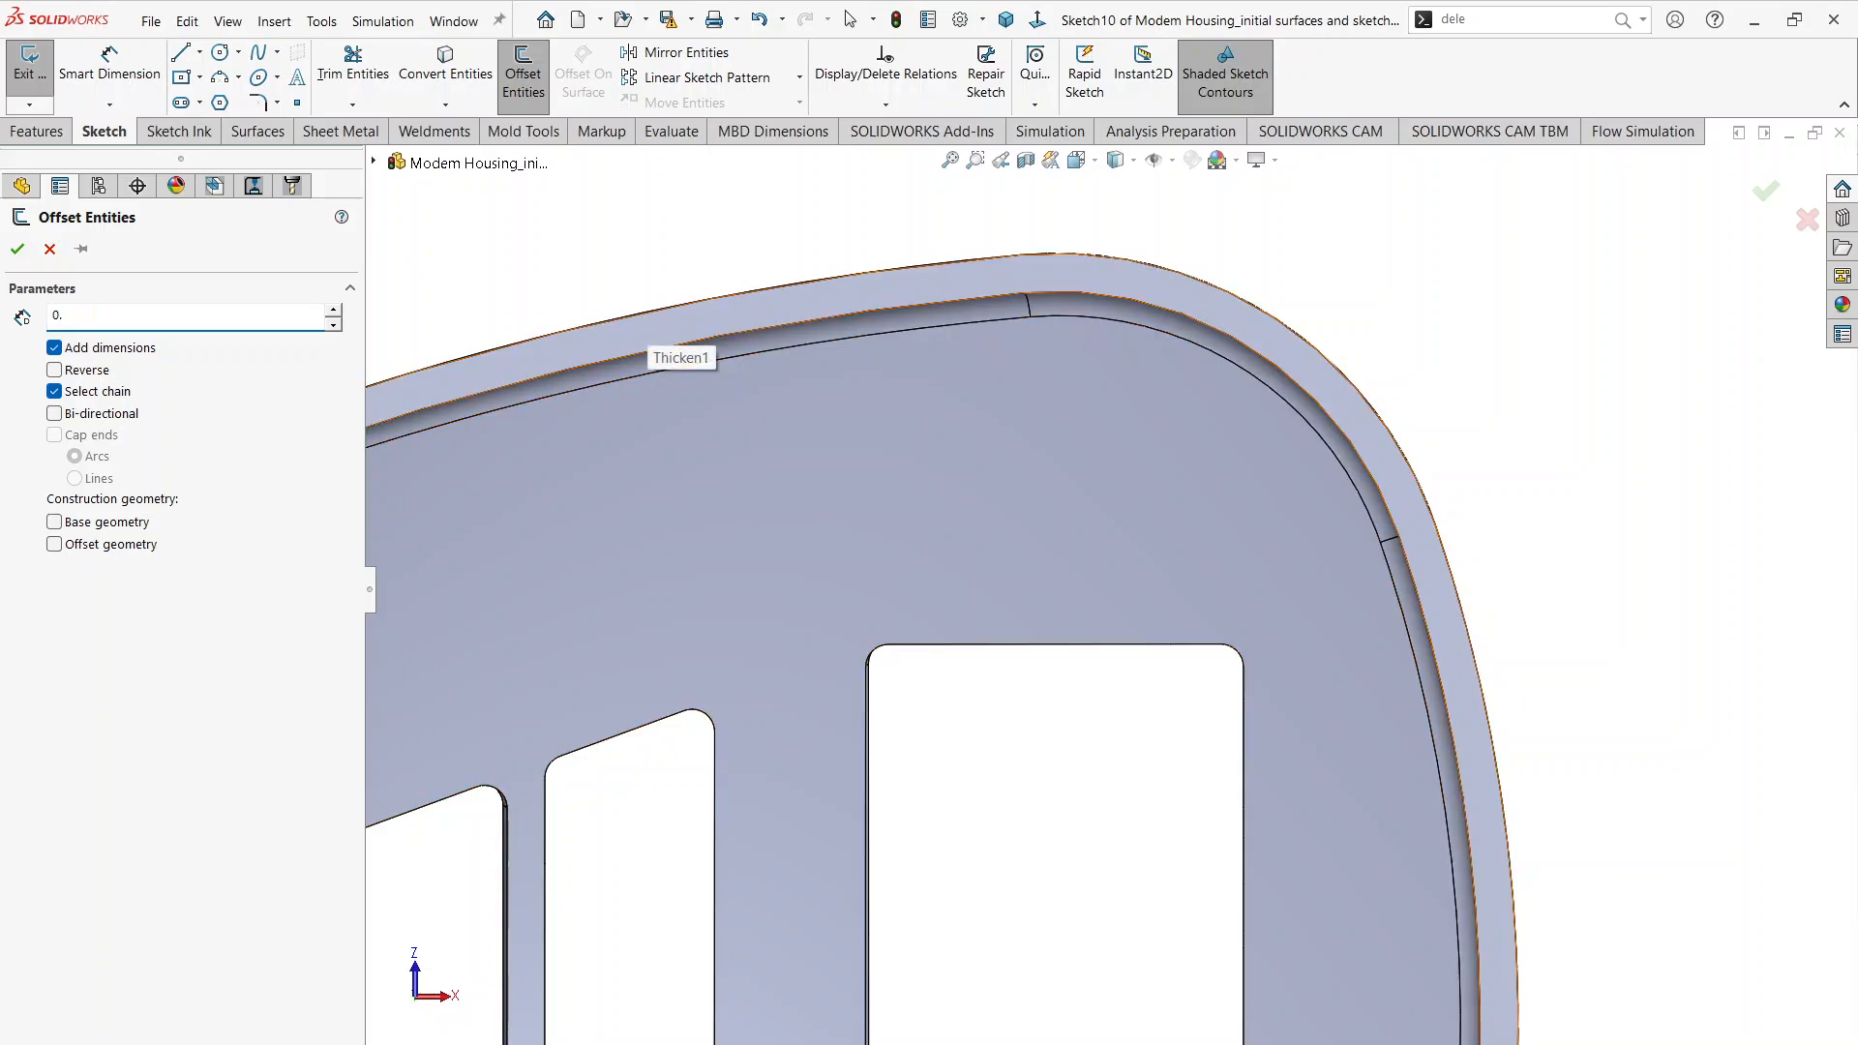
pyautogui.write('.035')
pyautogui.press('Return')
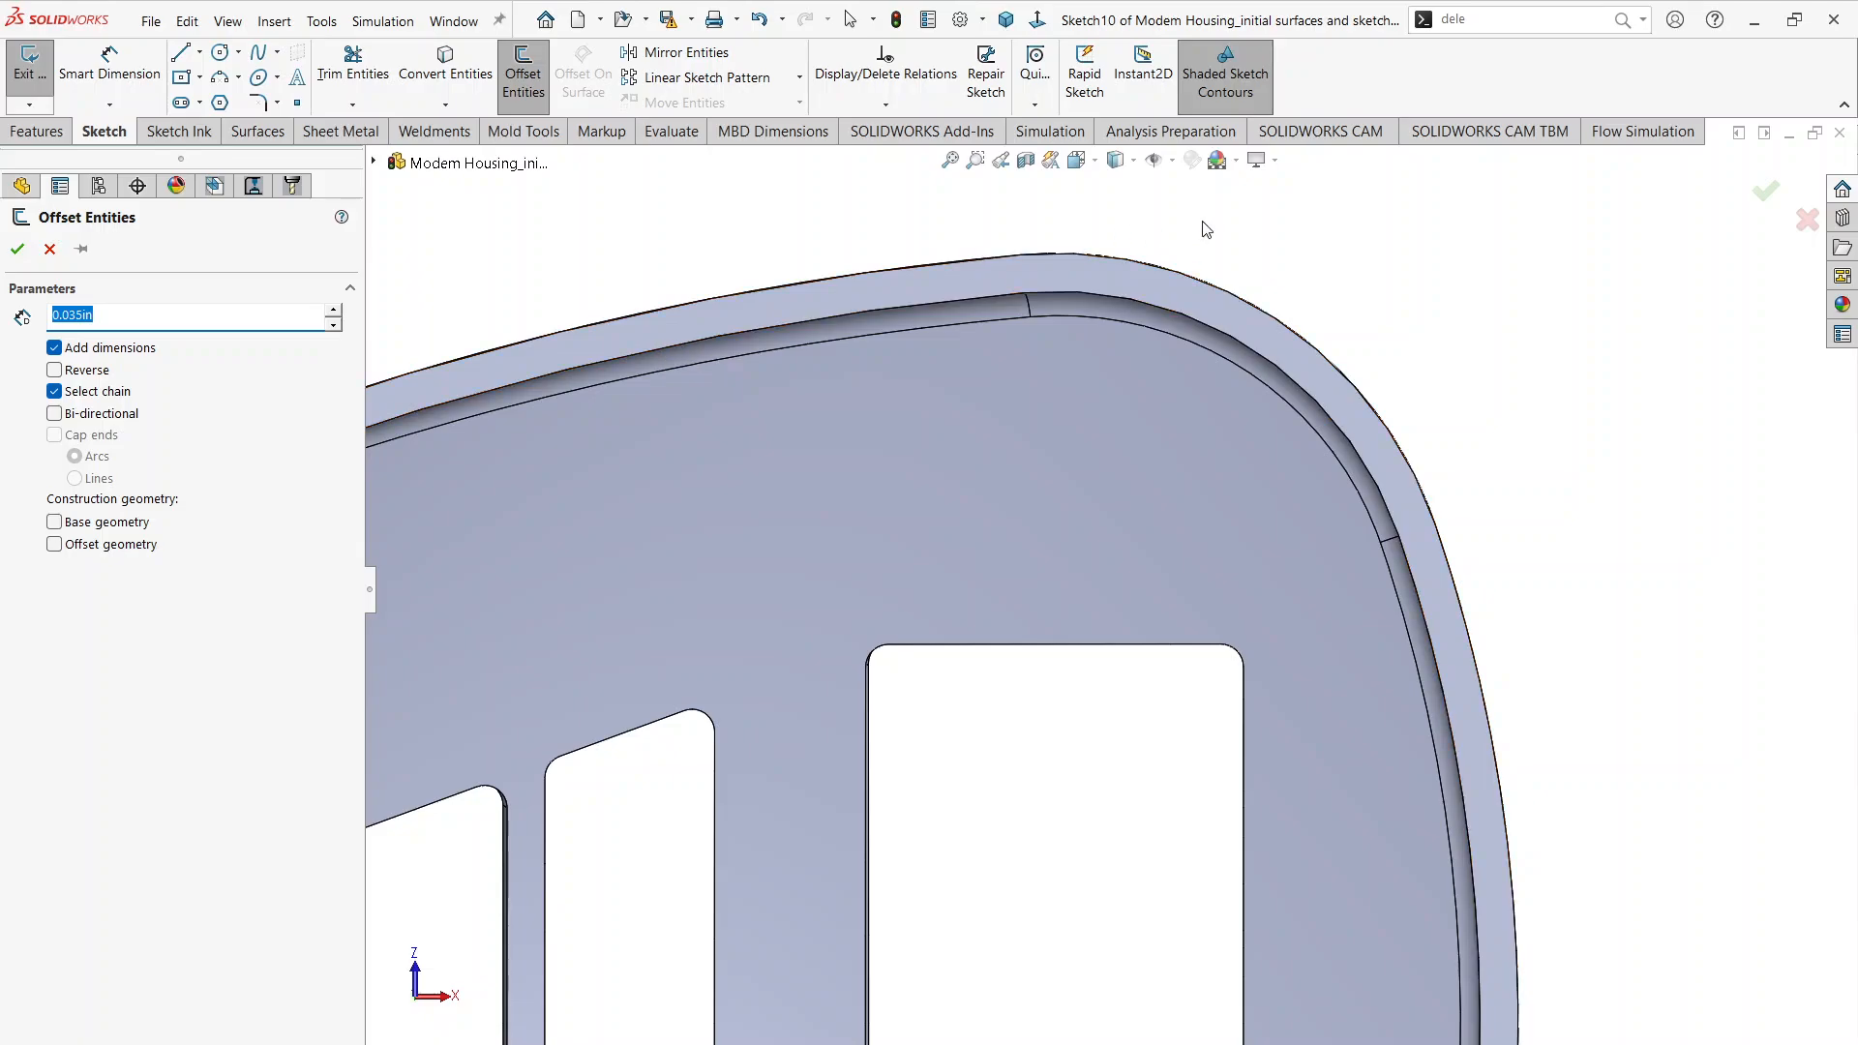
pyautogui.rightClick(1261, 363)
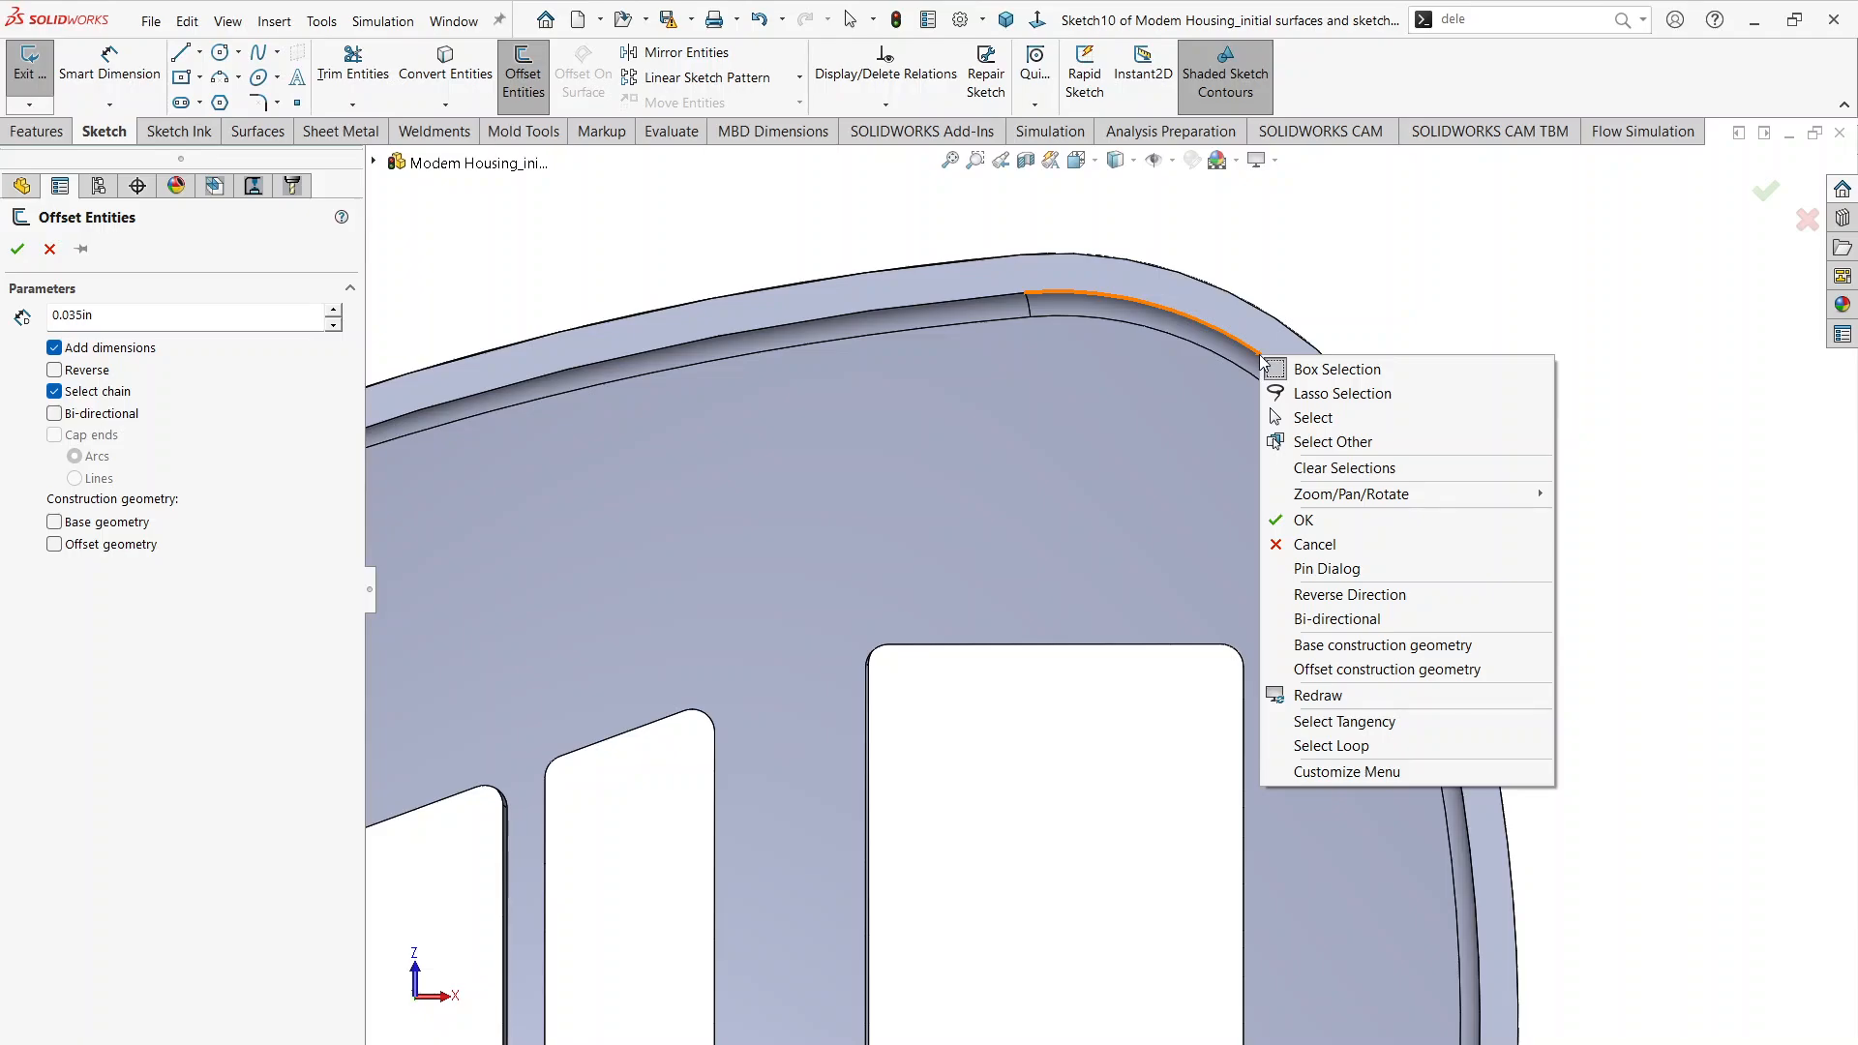
pyautogui.click(1397, 743)
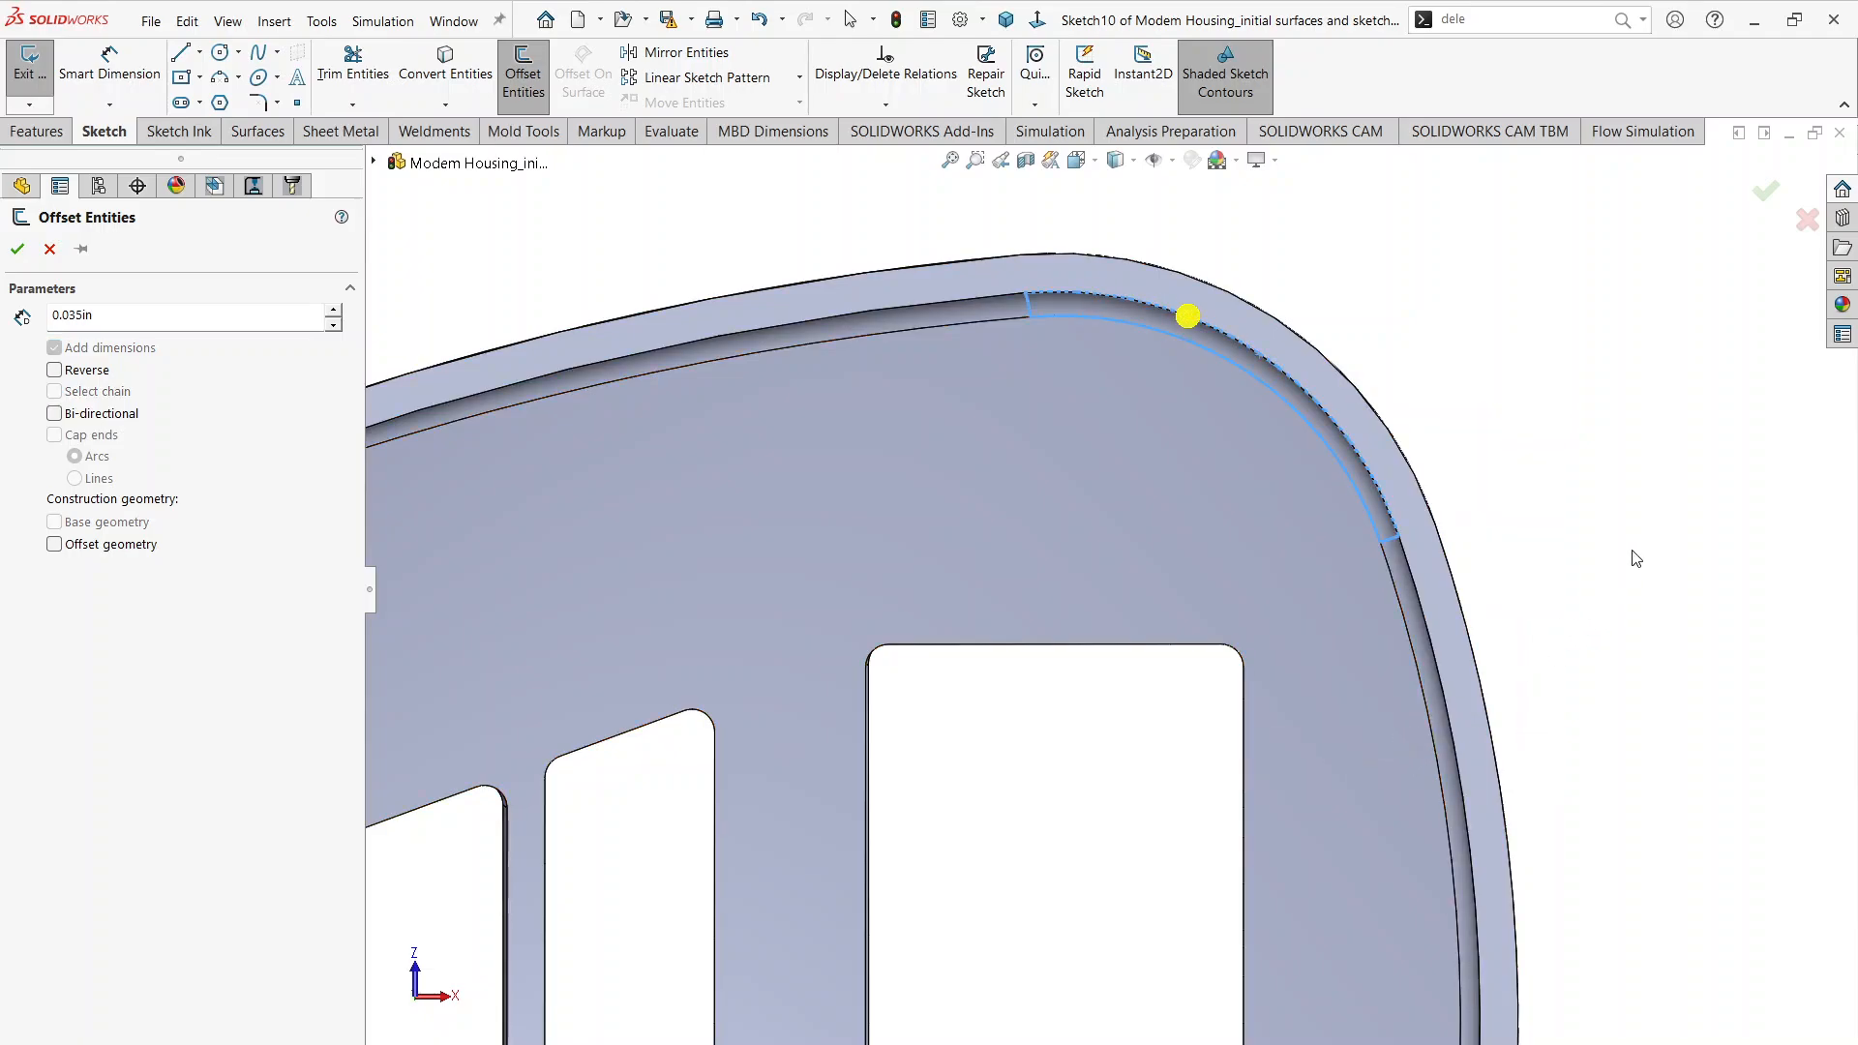
pyautogui.press('f')
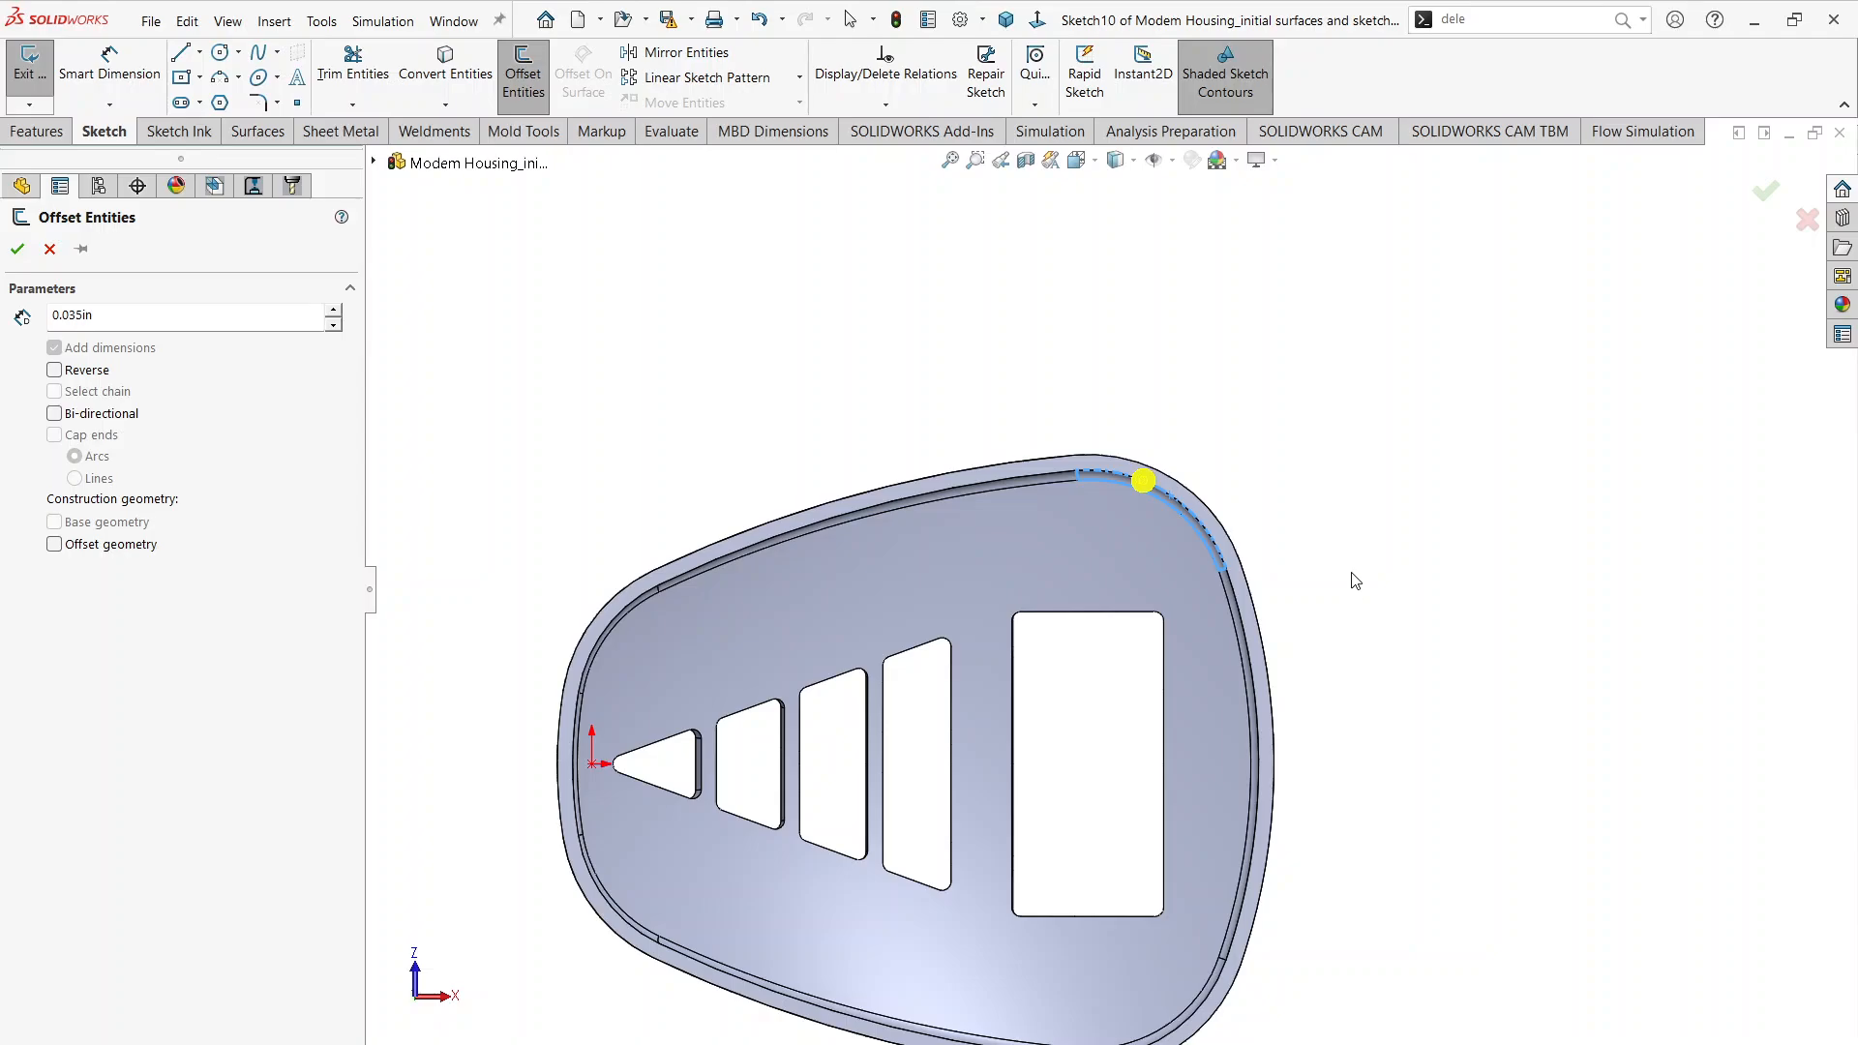
pyautogui.scroll(-2, 1355, 580)
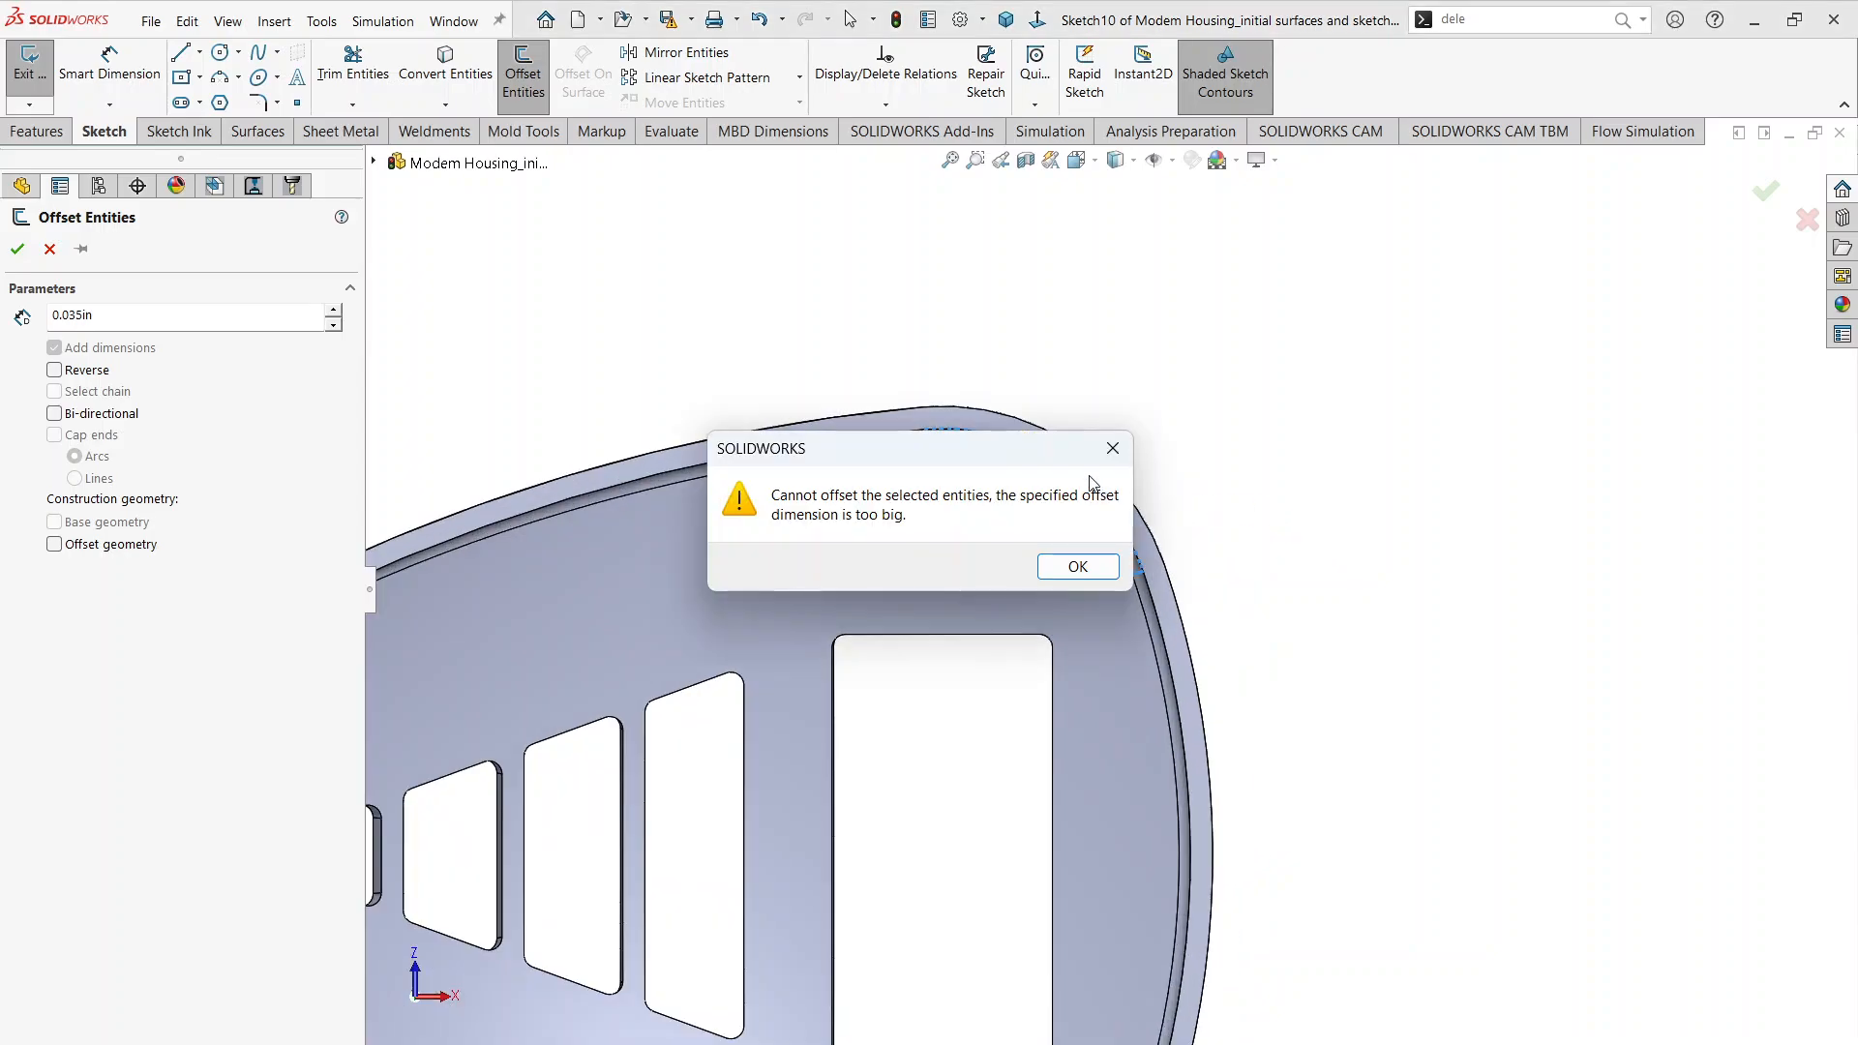
pyautogui.click(1072, 568)
pyautogui.click(985, 410)
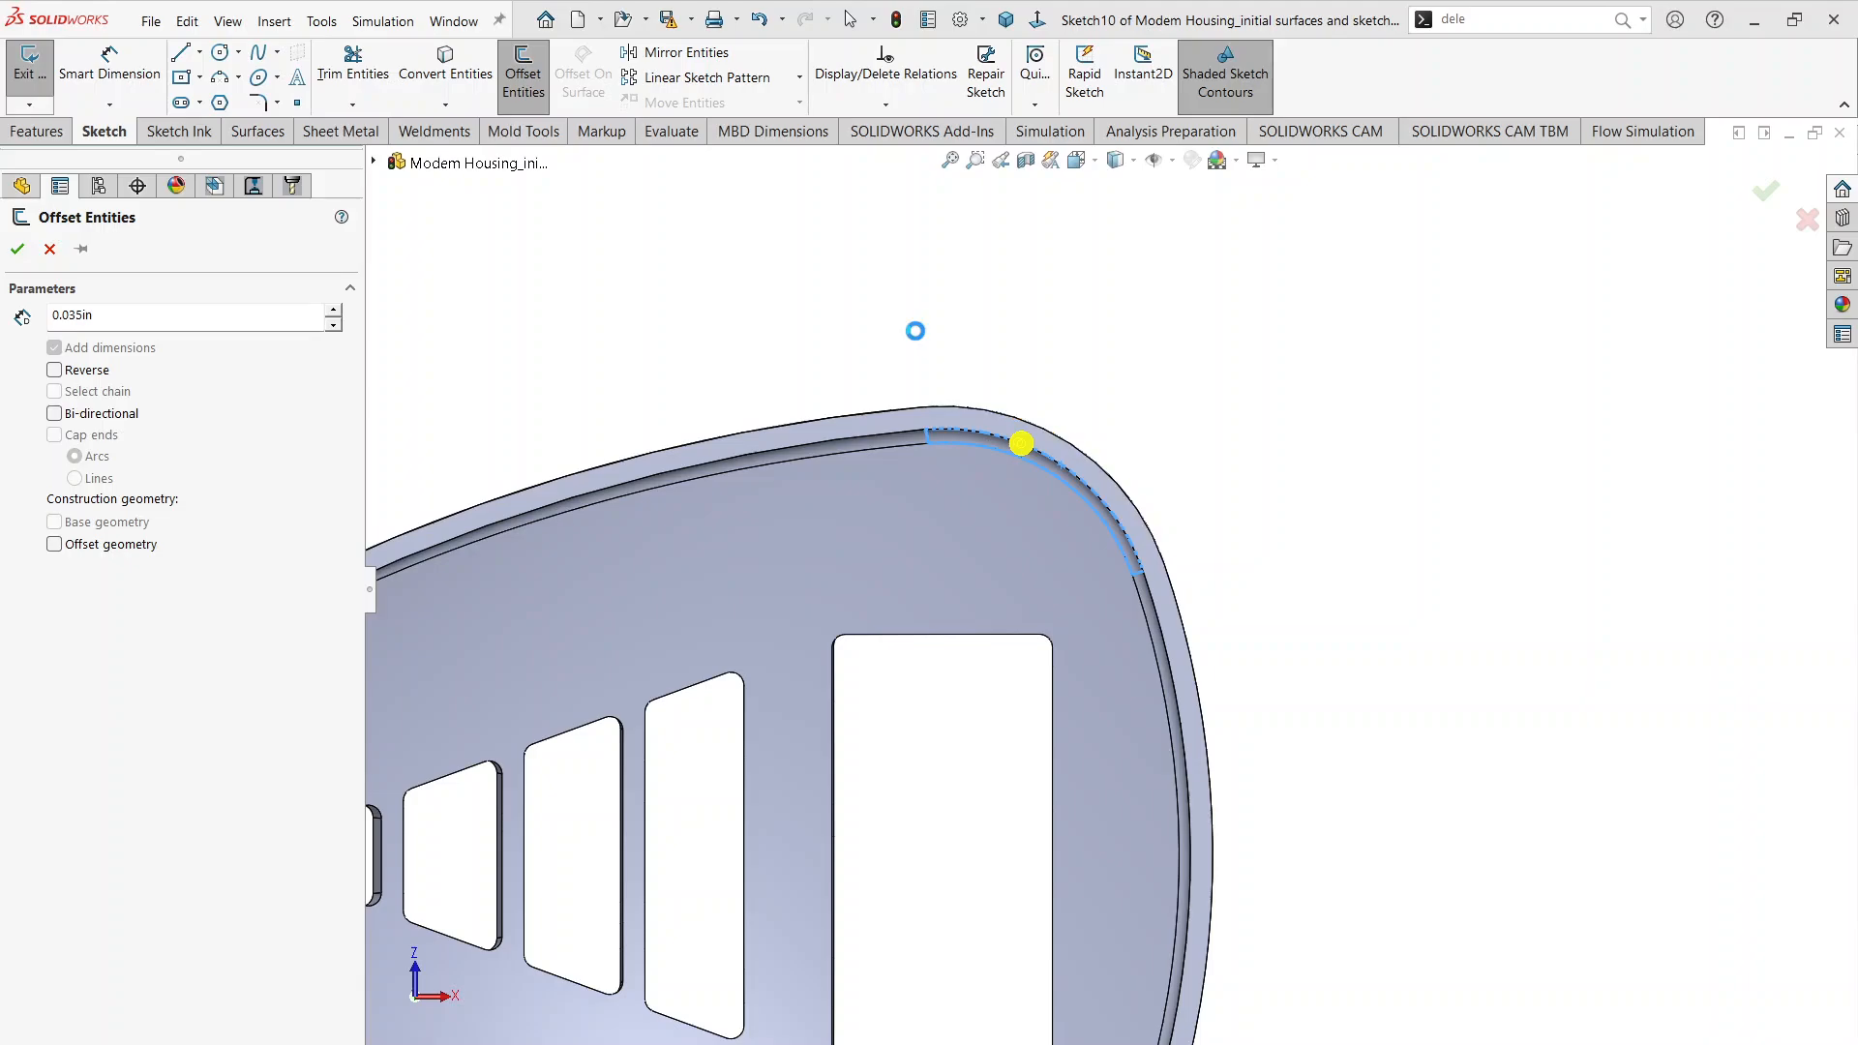
pyautogui.click(1072, 566)
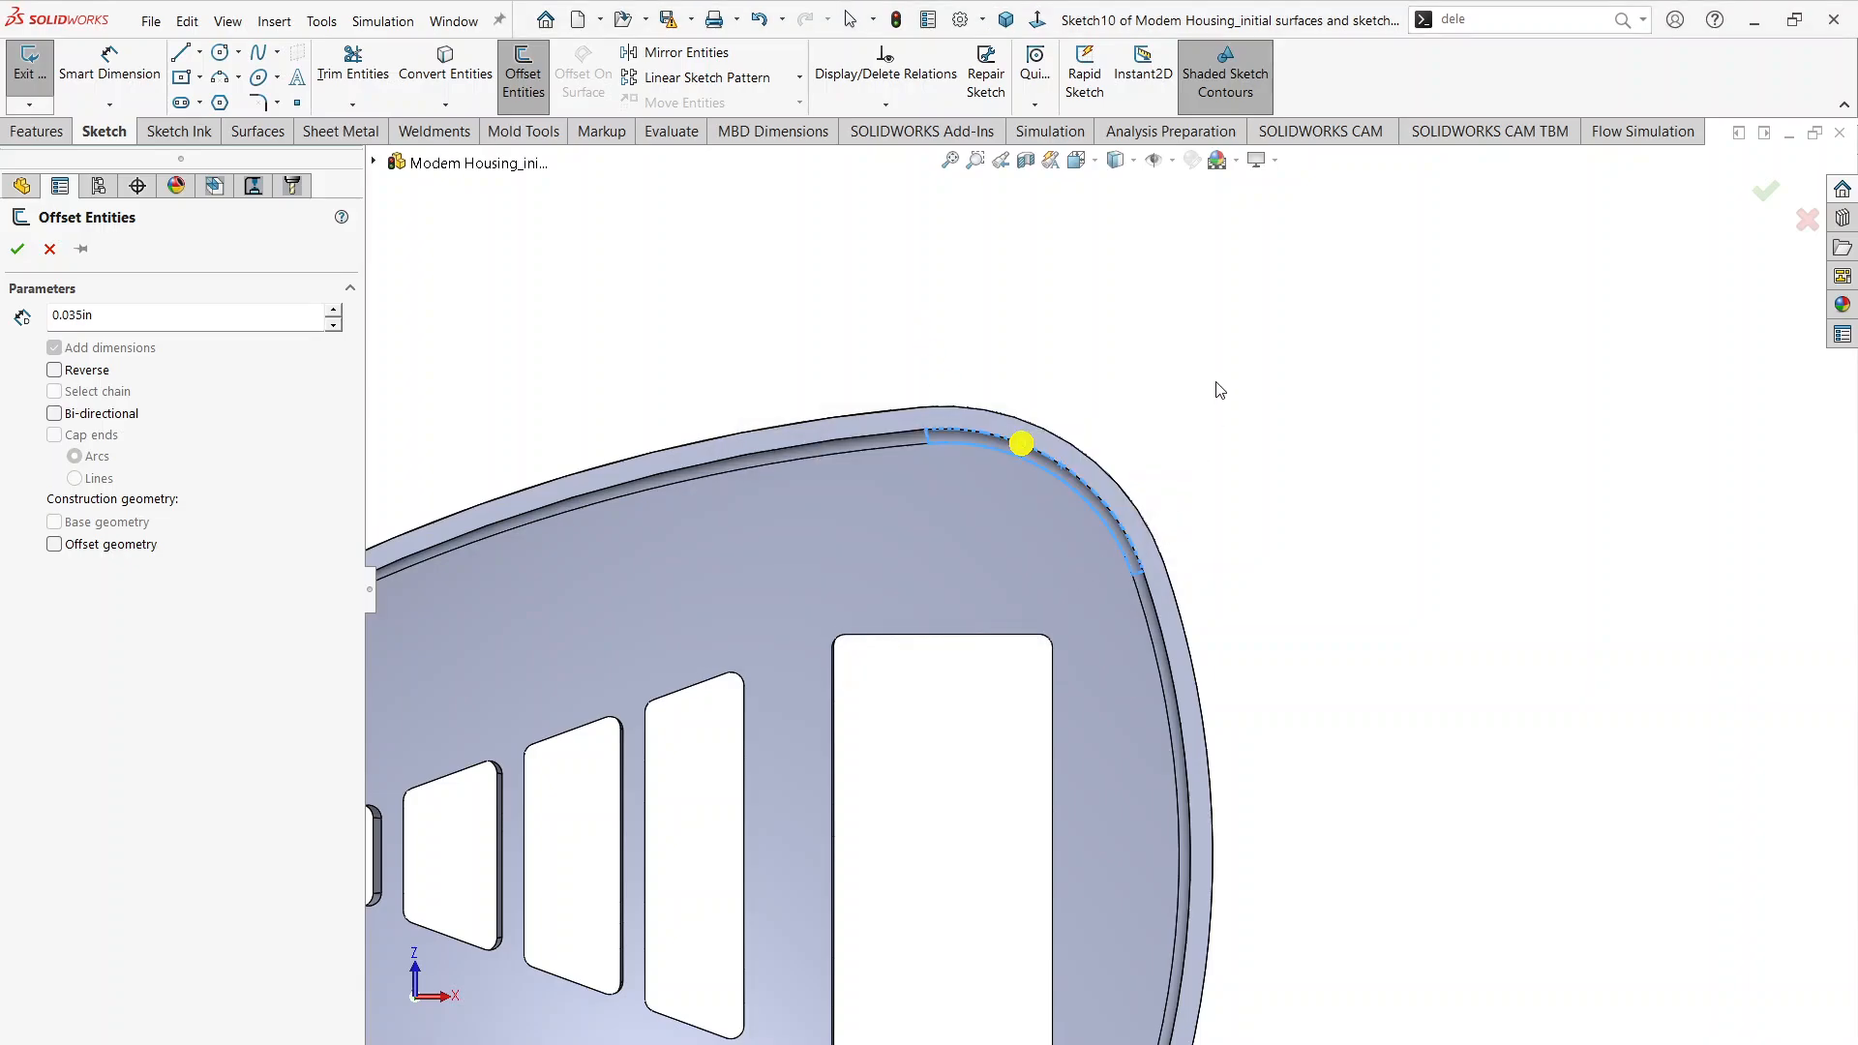
pyautogui.scroll(-2, 1053, 435)
pyautogui.moveTo(1048, 459); pyautogui.dragTo(1029, 494, button='middle')
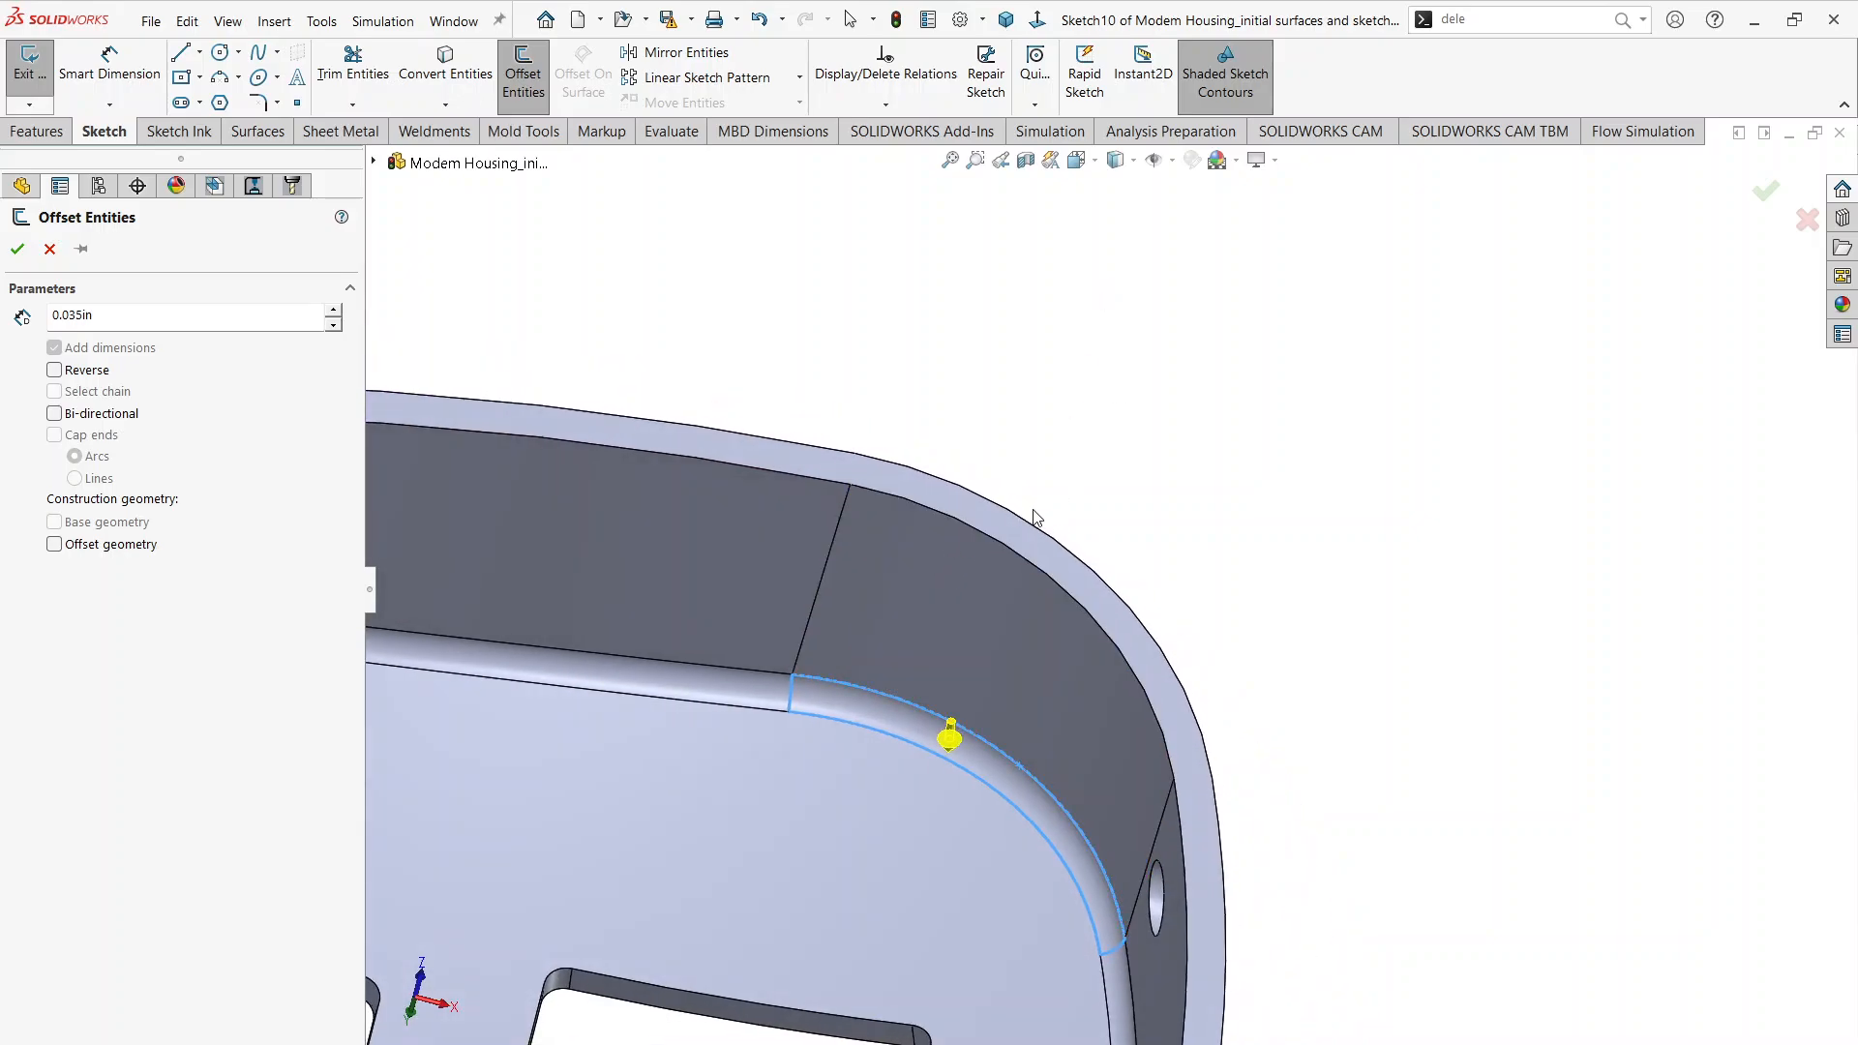
pyautogui.click(947, 742)
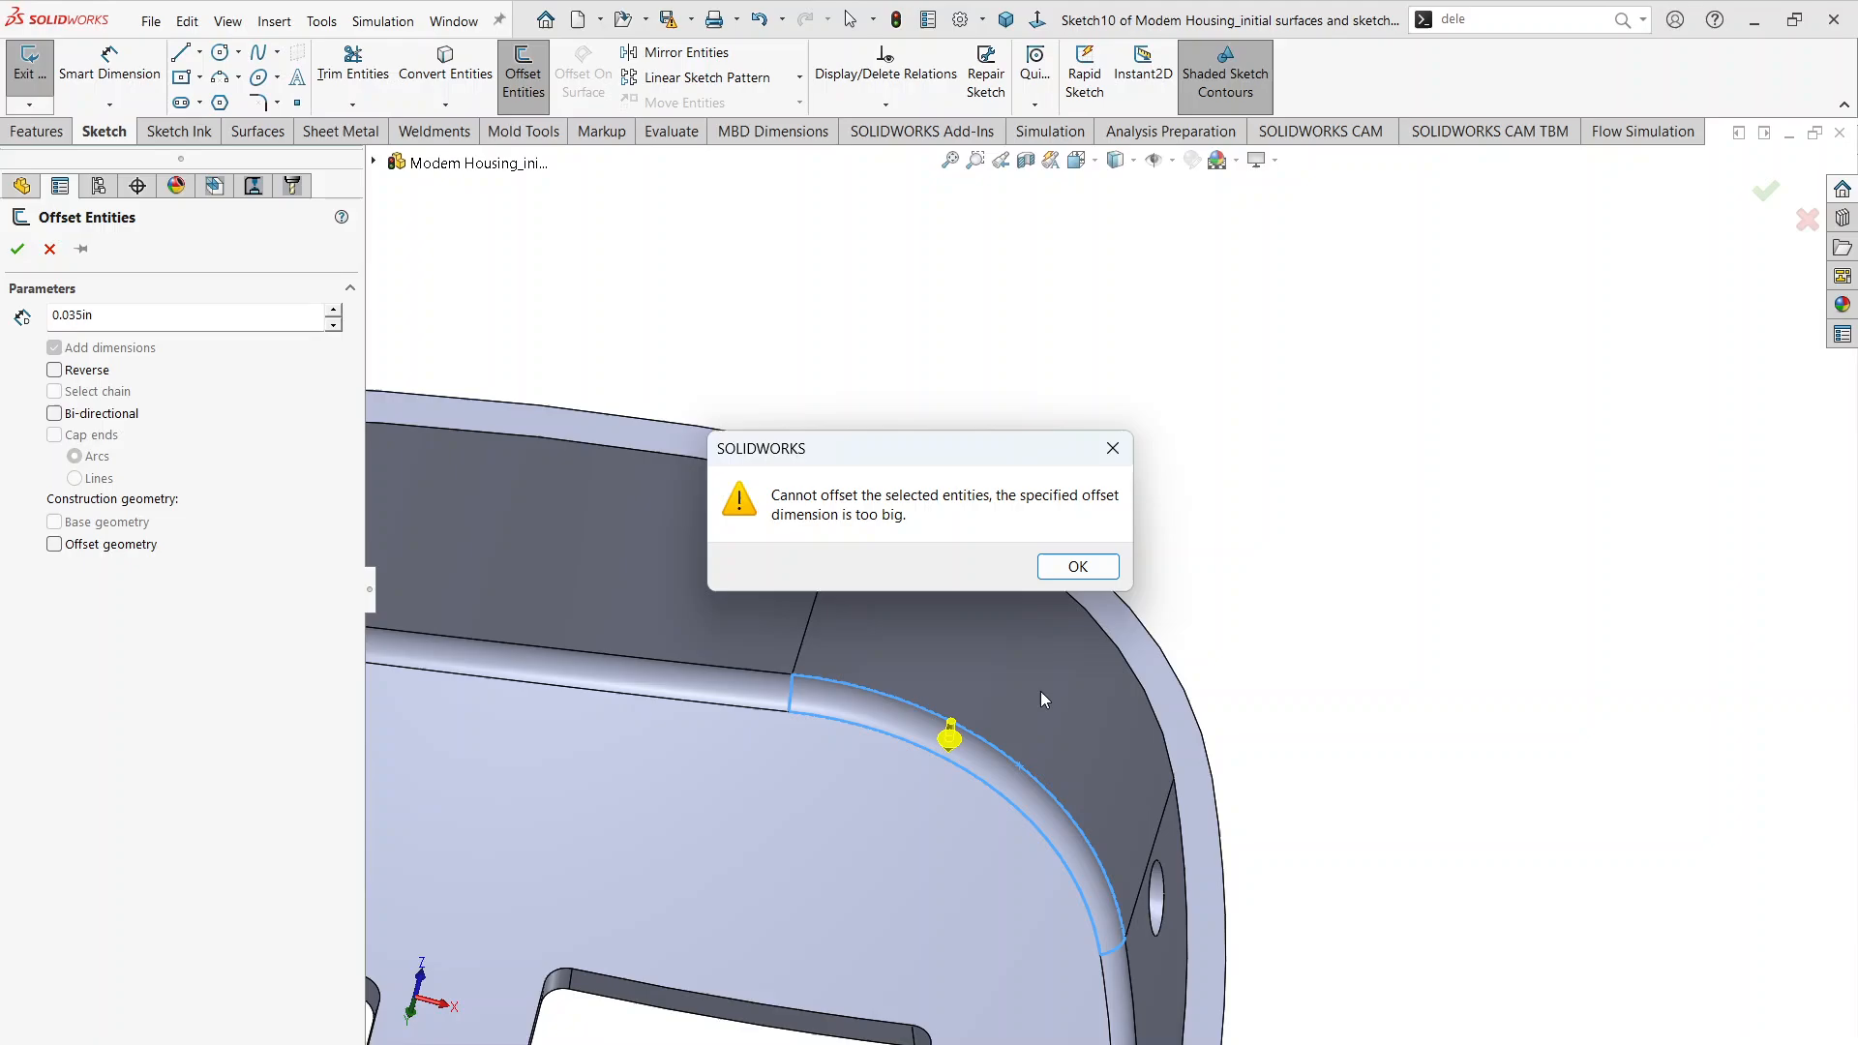
pyautogui.click(1076, 569)
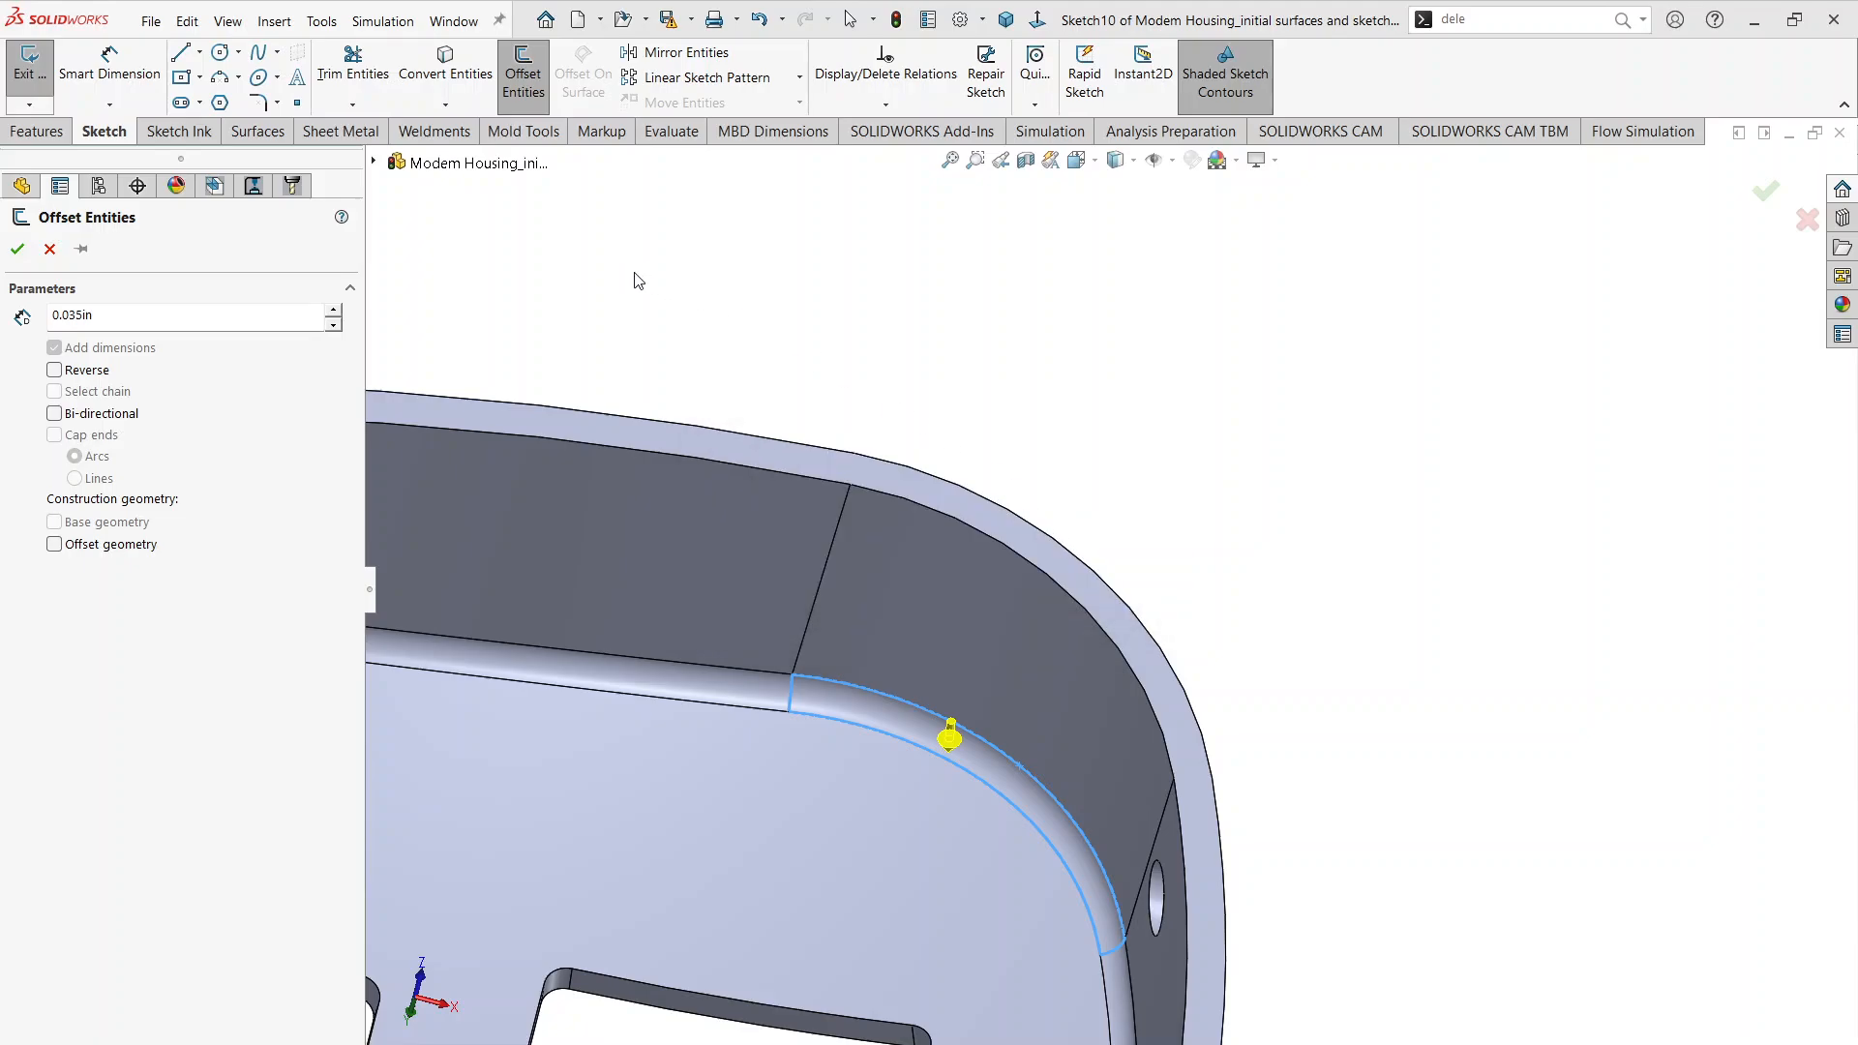
pyautogui.rightClick(816, 262)
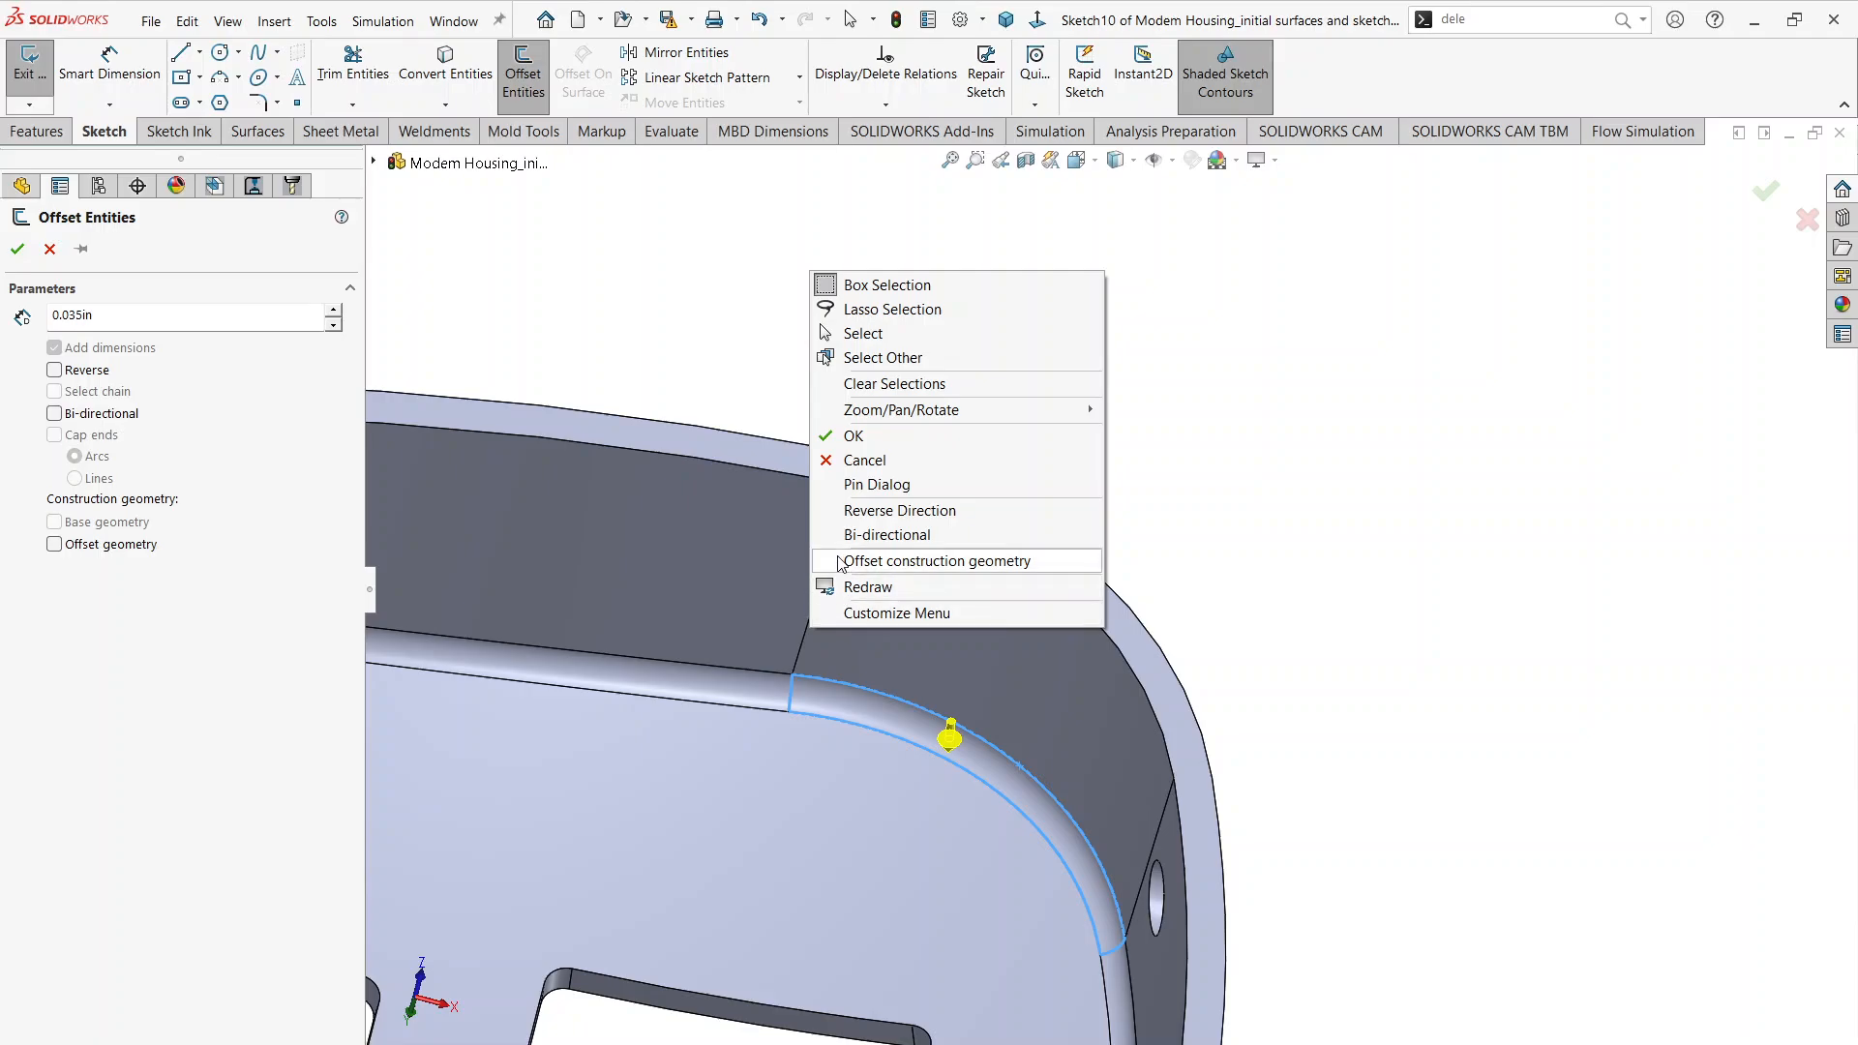
pyautogui.press('Escape')
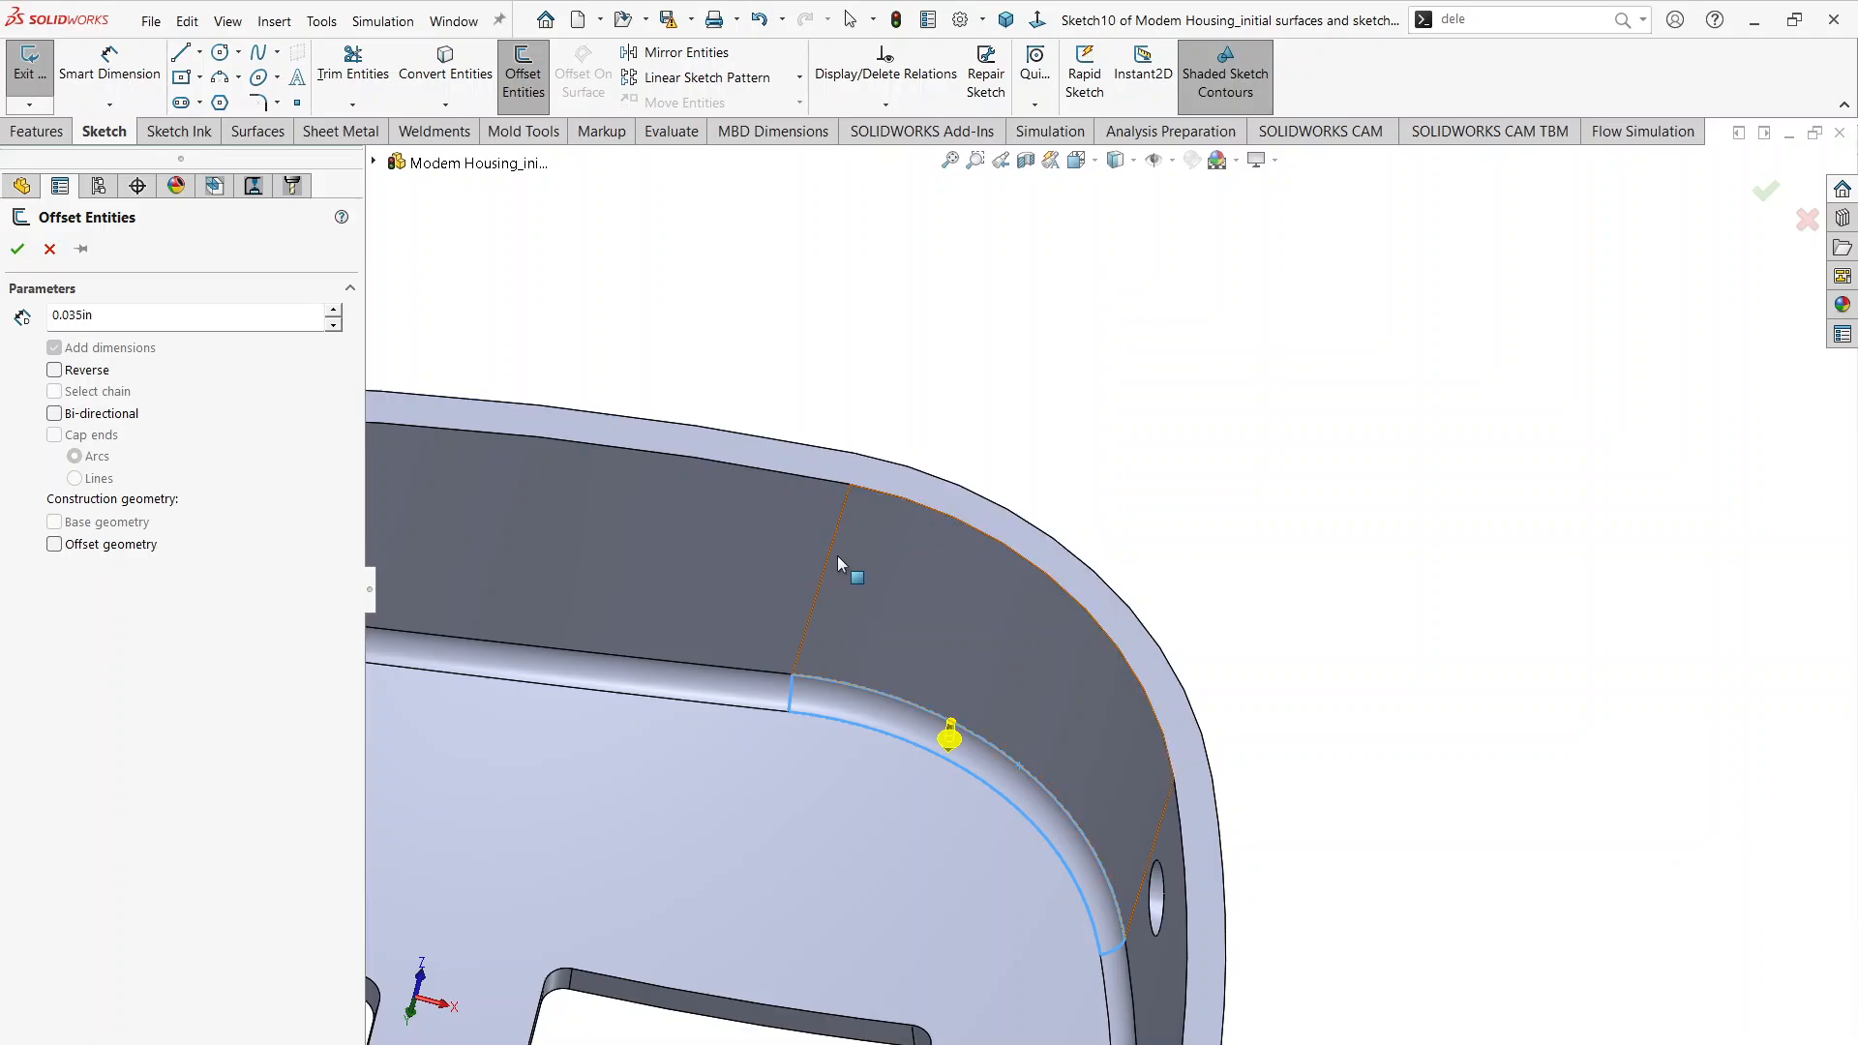
pyautogui.press('Escape')
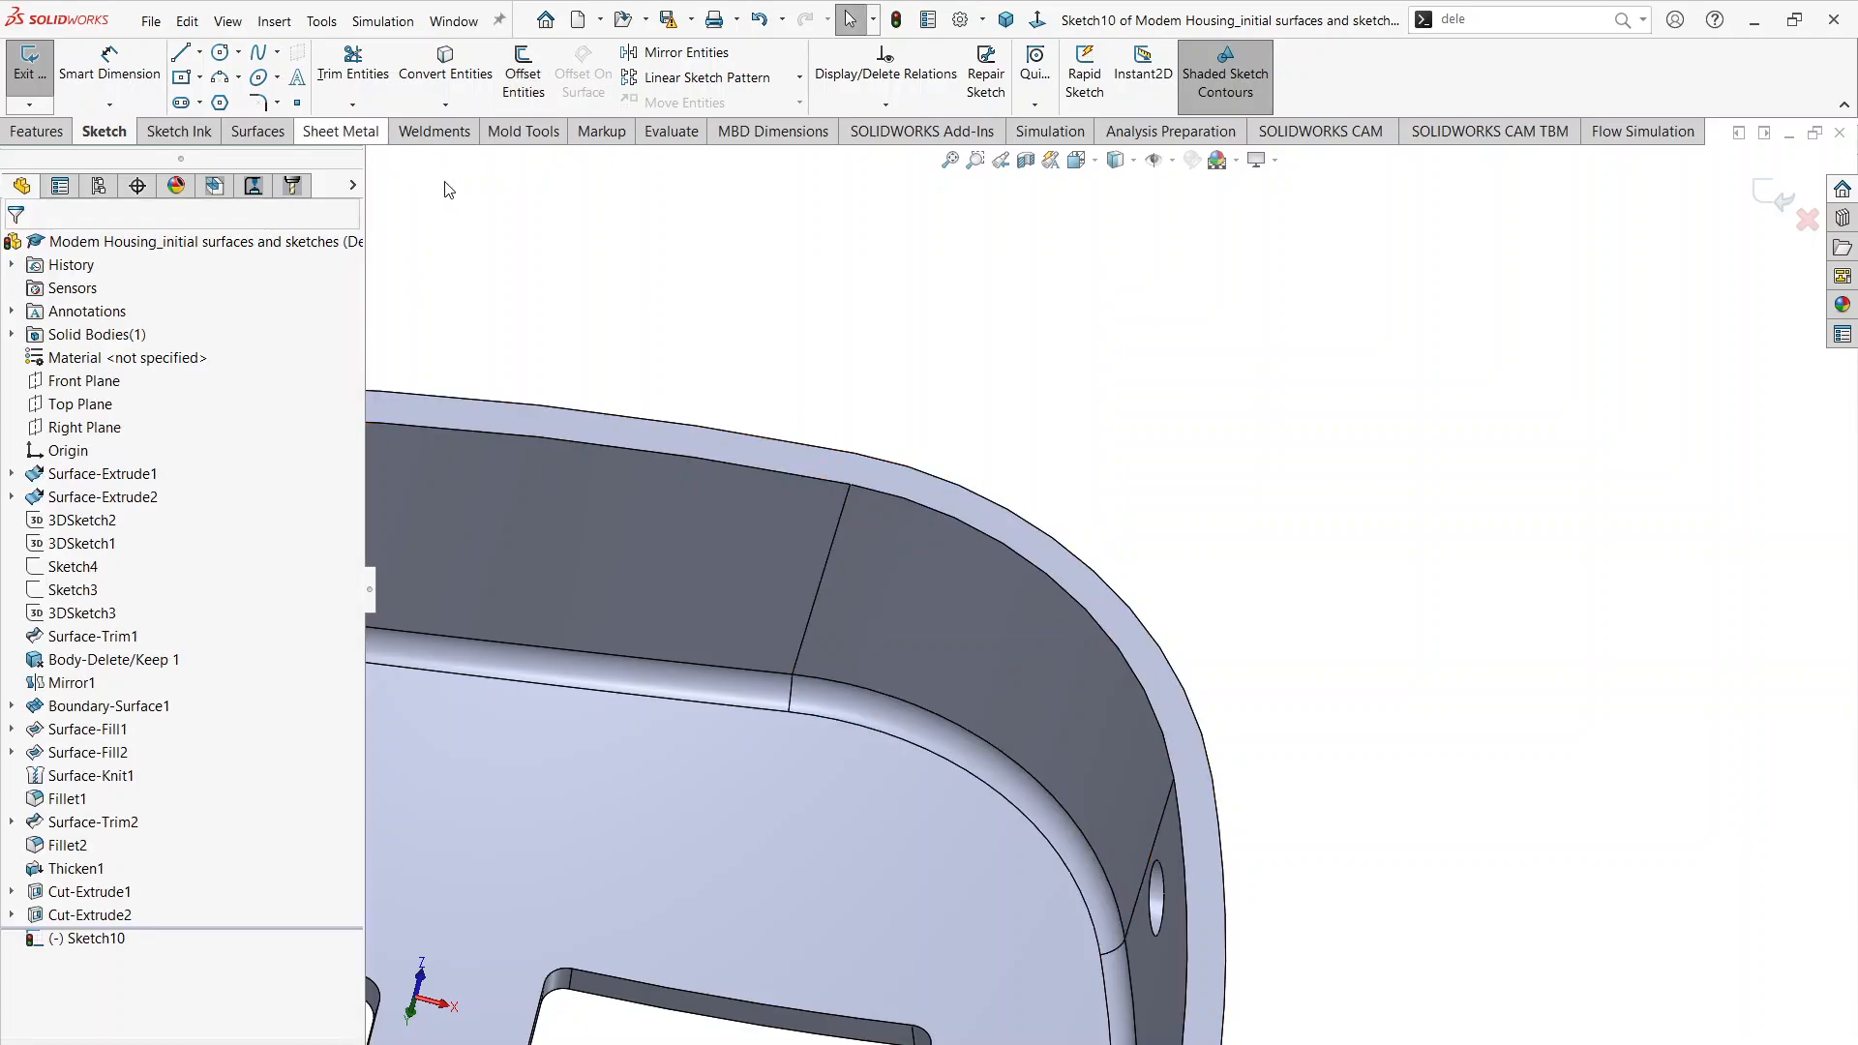
# Step: Try a 0.035 in offset of one inner rim corner edge alone, and undo it
pyautogui.click(524, 75)
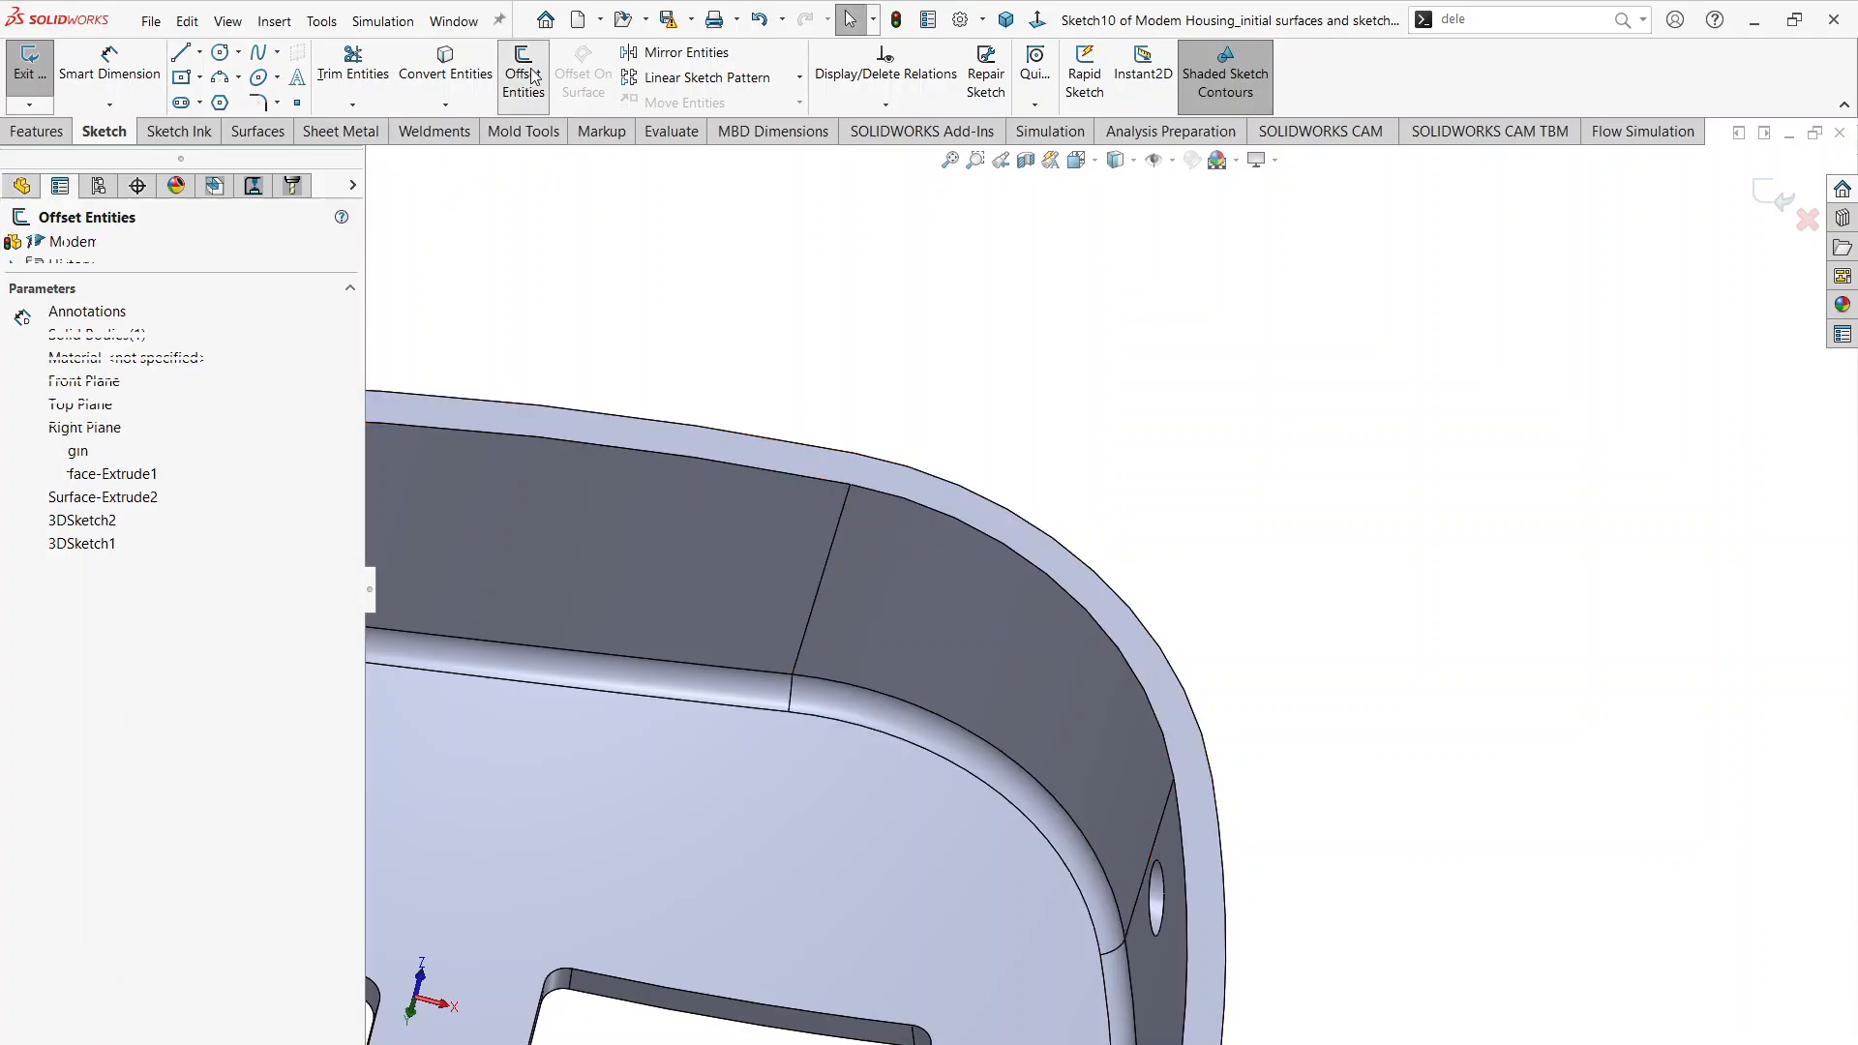
pyautogui.click(1067, 594)
pyautogui.moveTo(1070, 604); pyautogui.dragTo(1111, 707, button='middle')
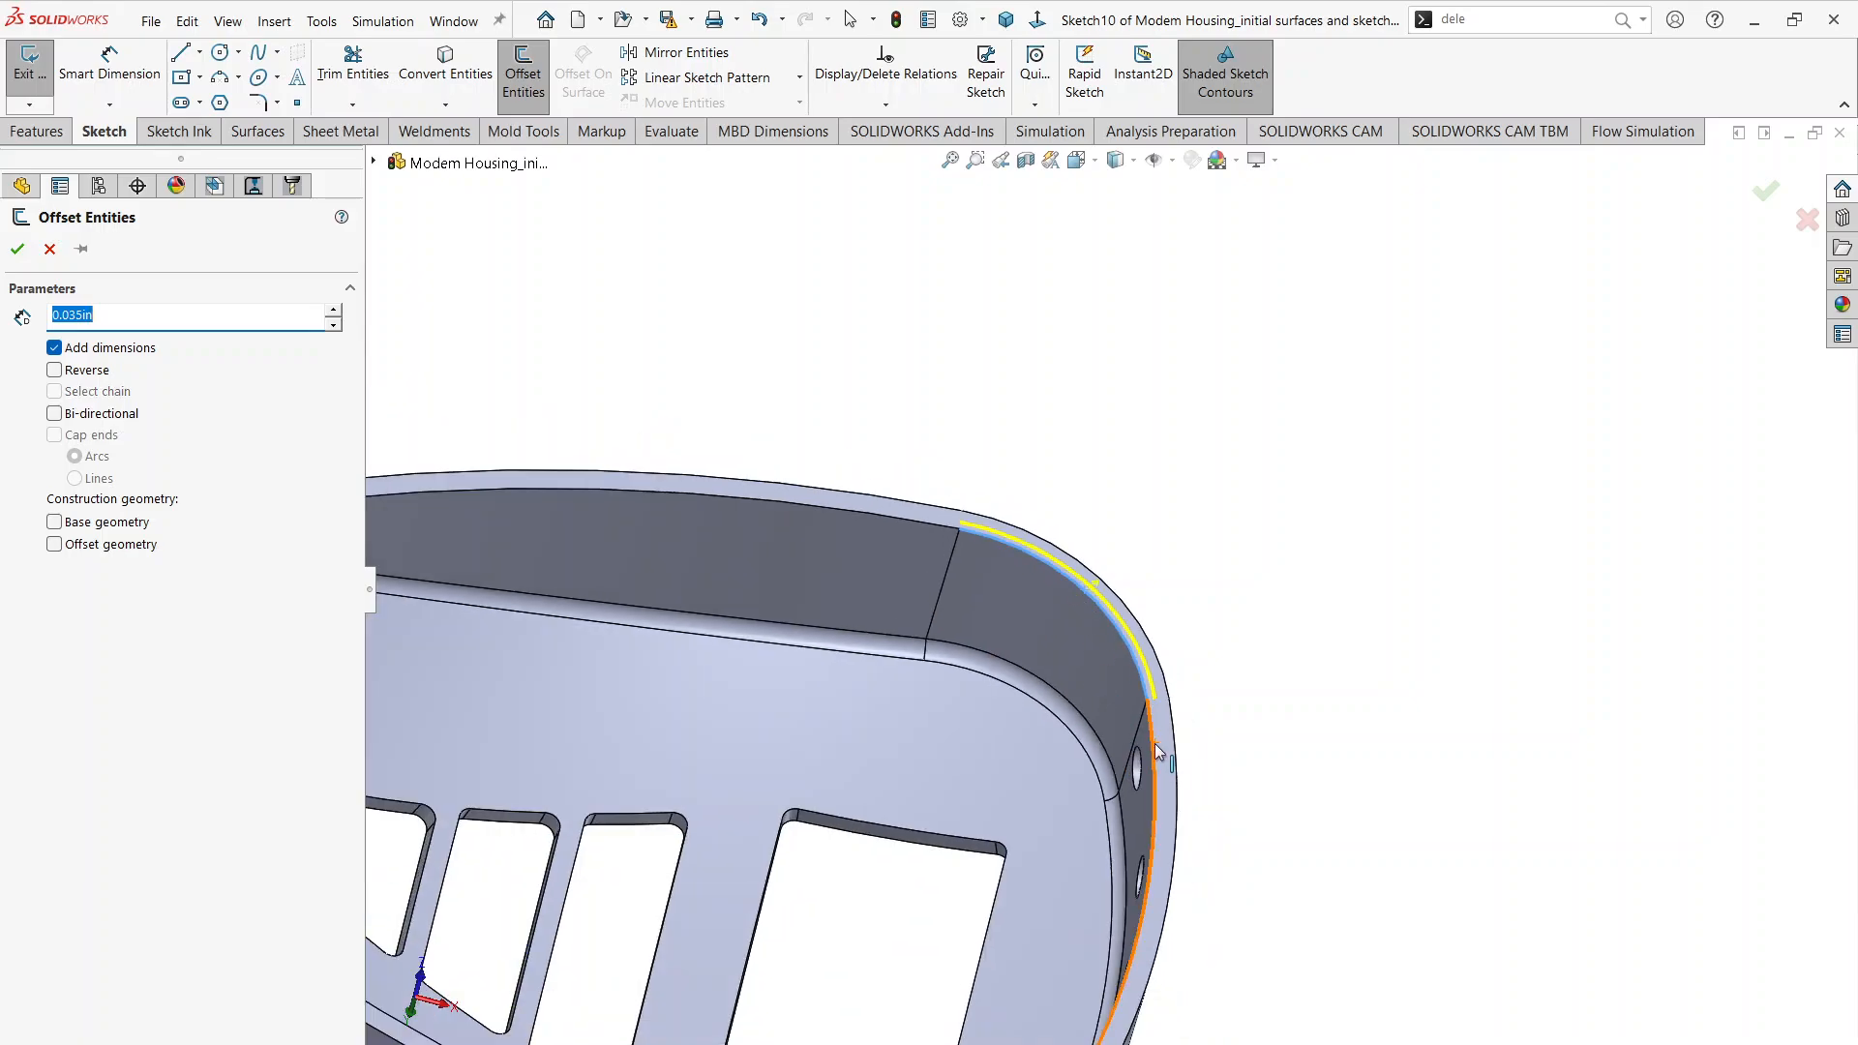
pyautogui.press('Return')
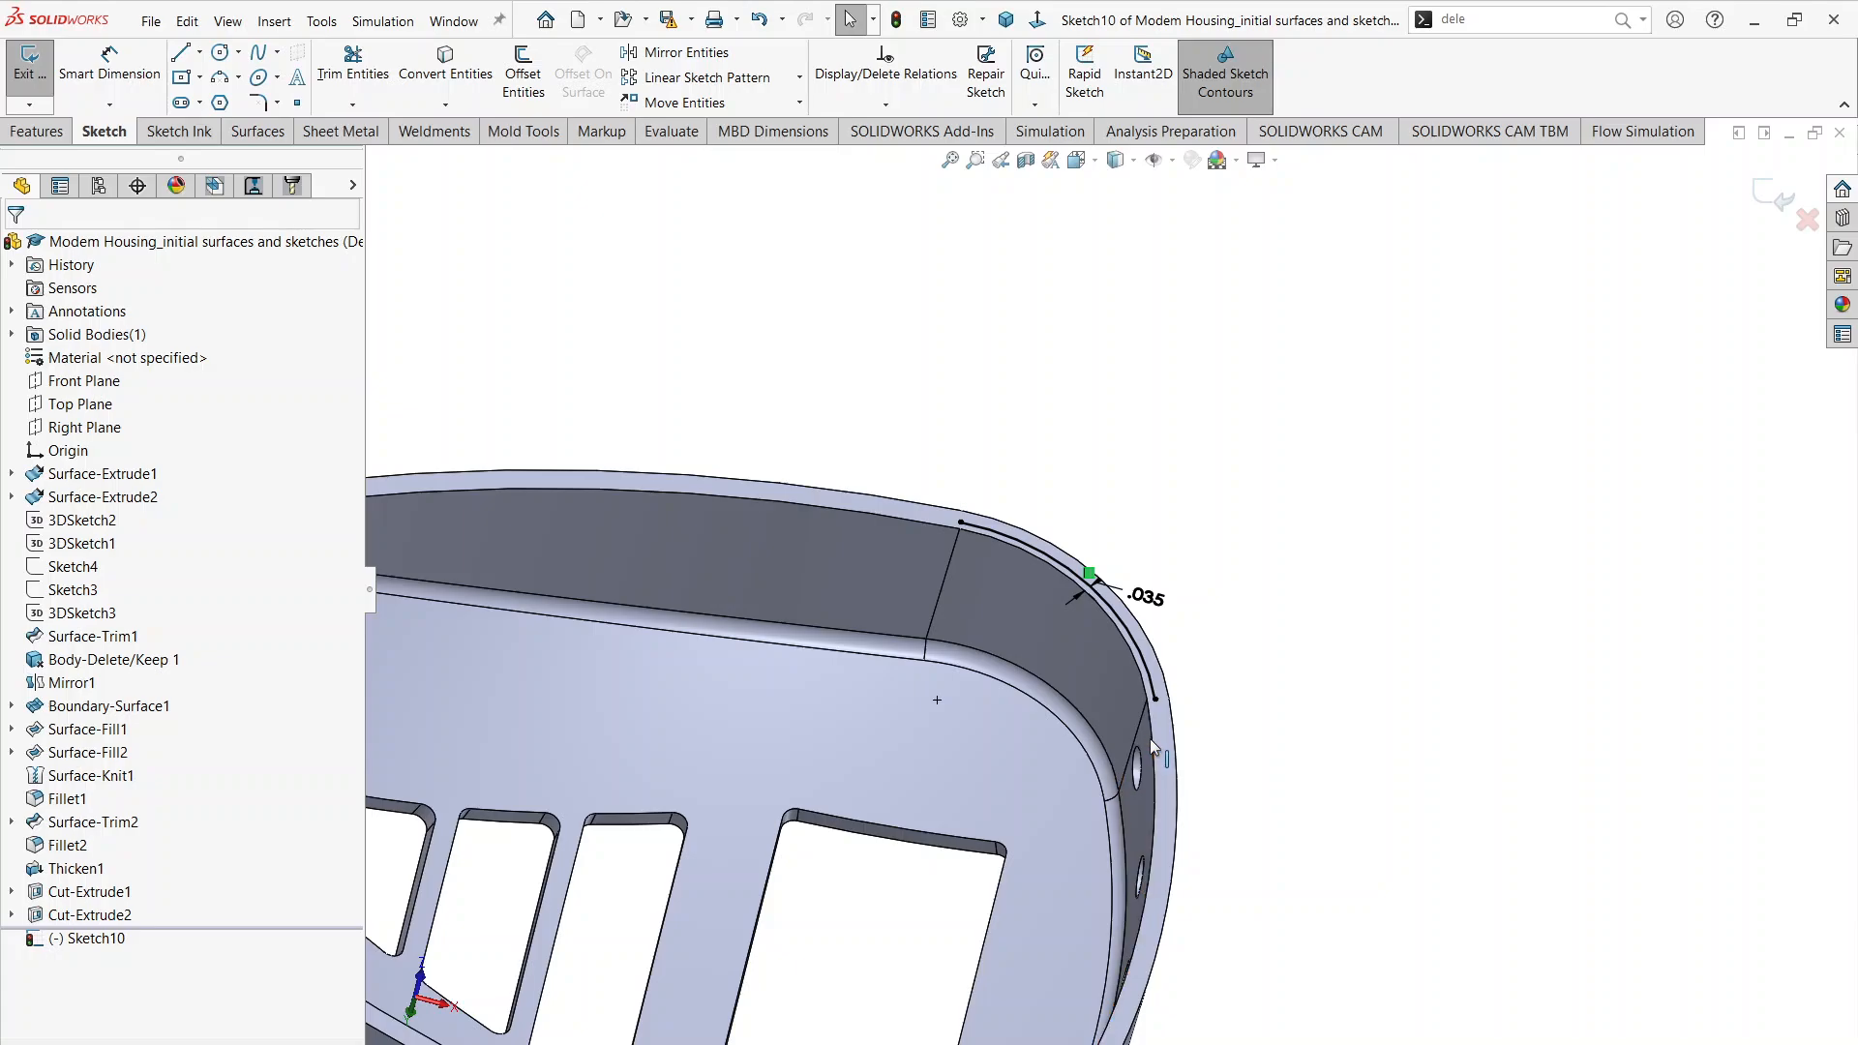
pyautogui.hotkey('ctrl', 'z')
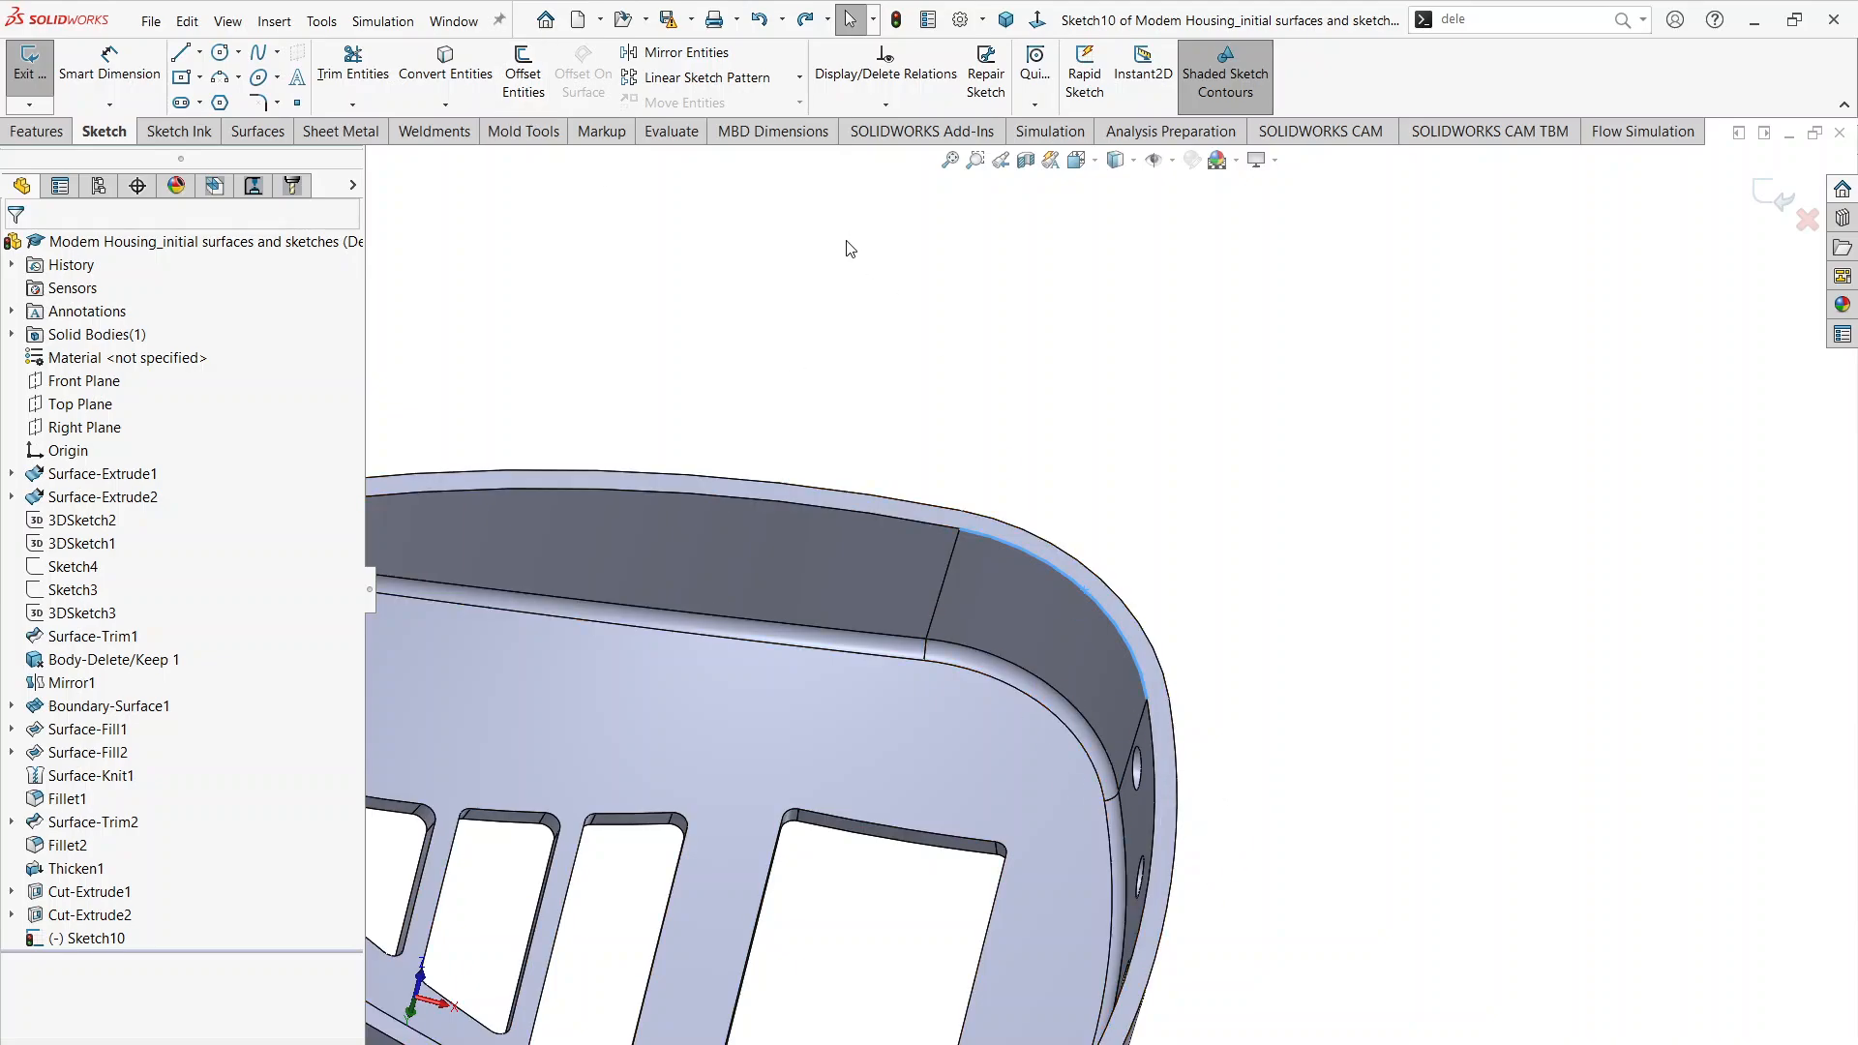
# Step: Set up a 0.035 in outward offset of the inner rim edges along one long side, its two corners, the narrow end and the next corner
pyautogui.click(523, 73)
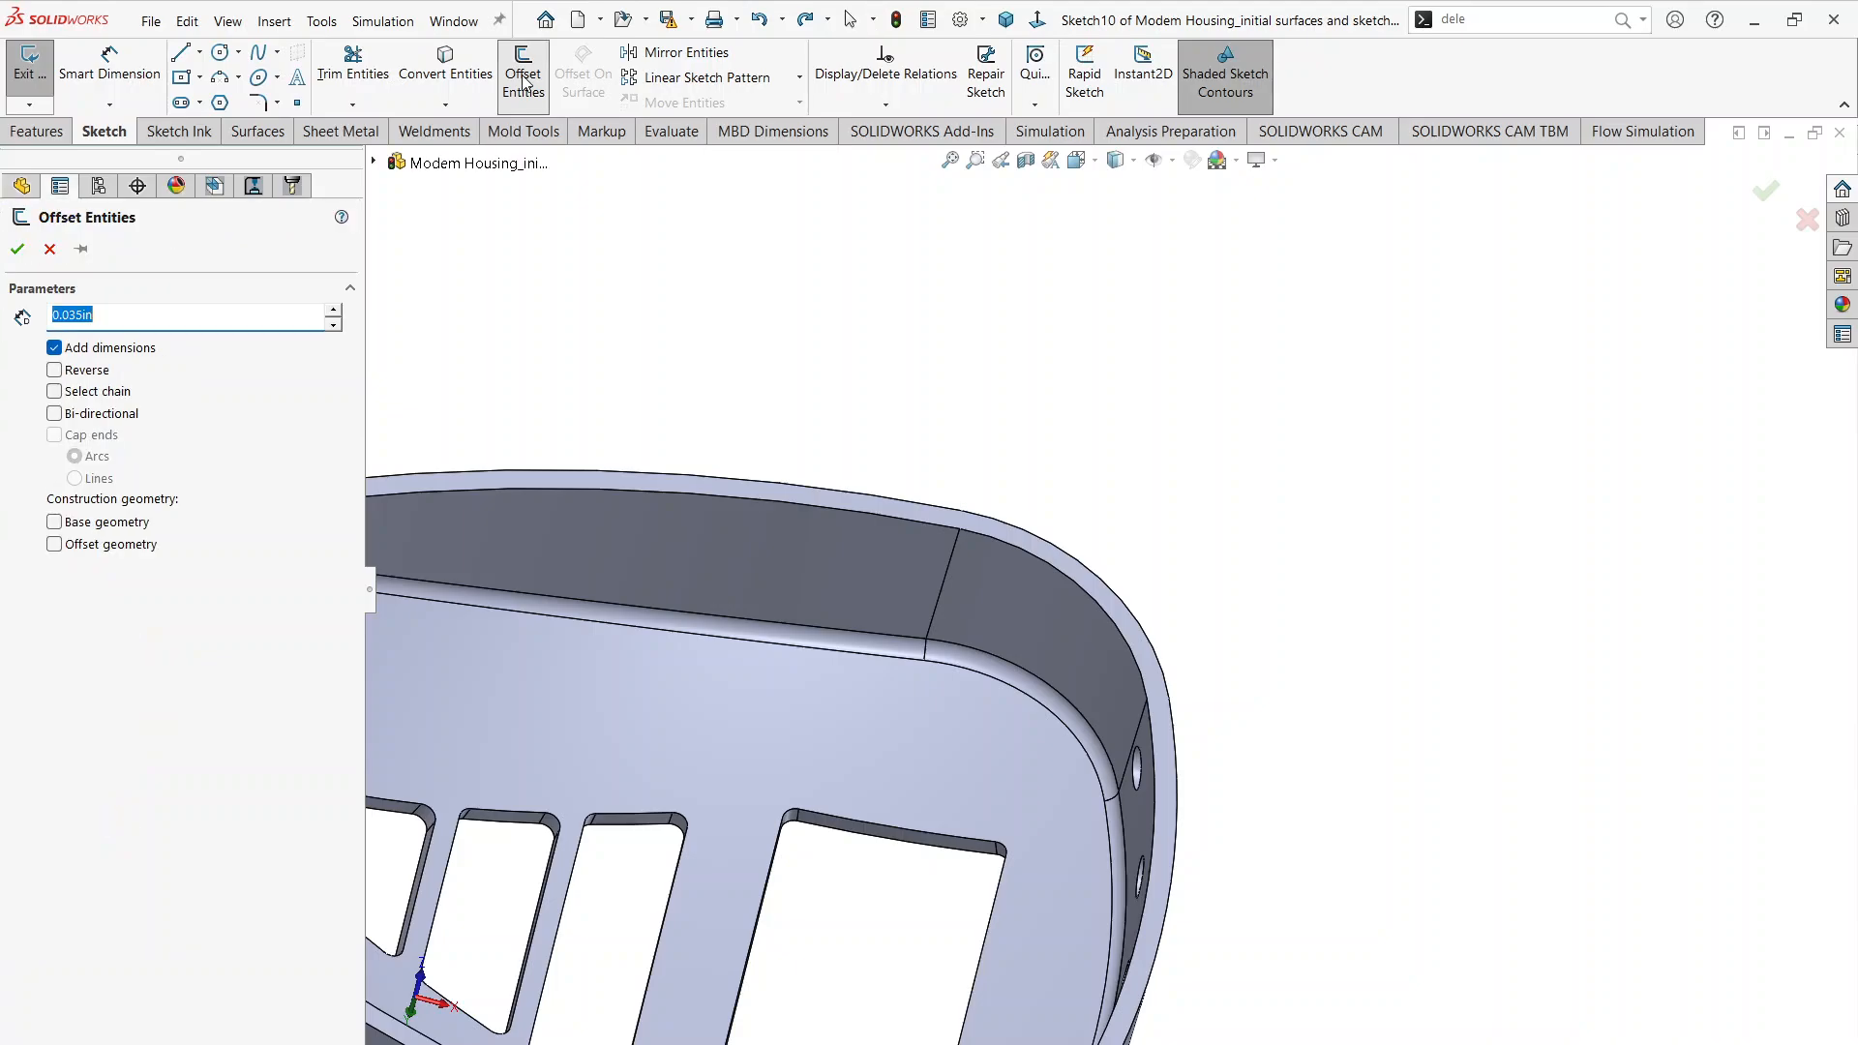
pyautogui.click(1132, 647)
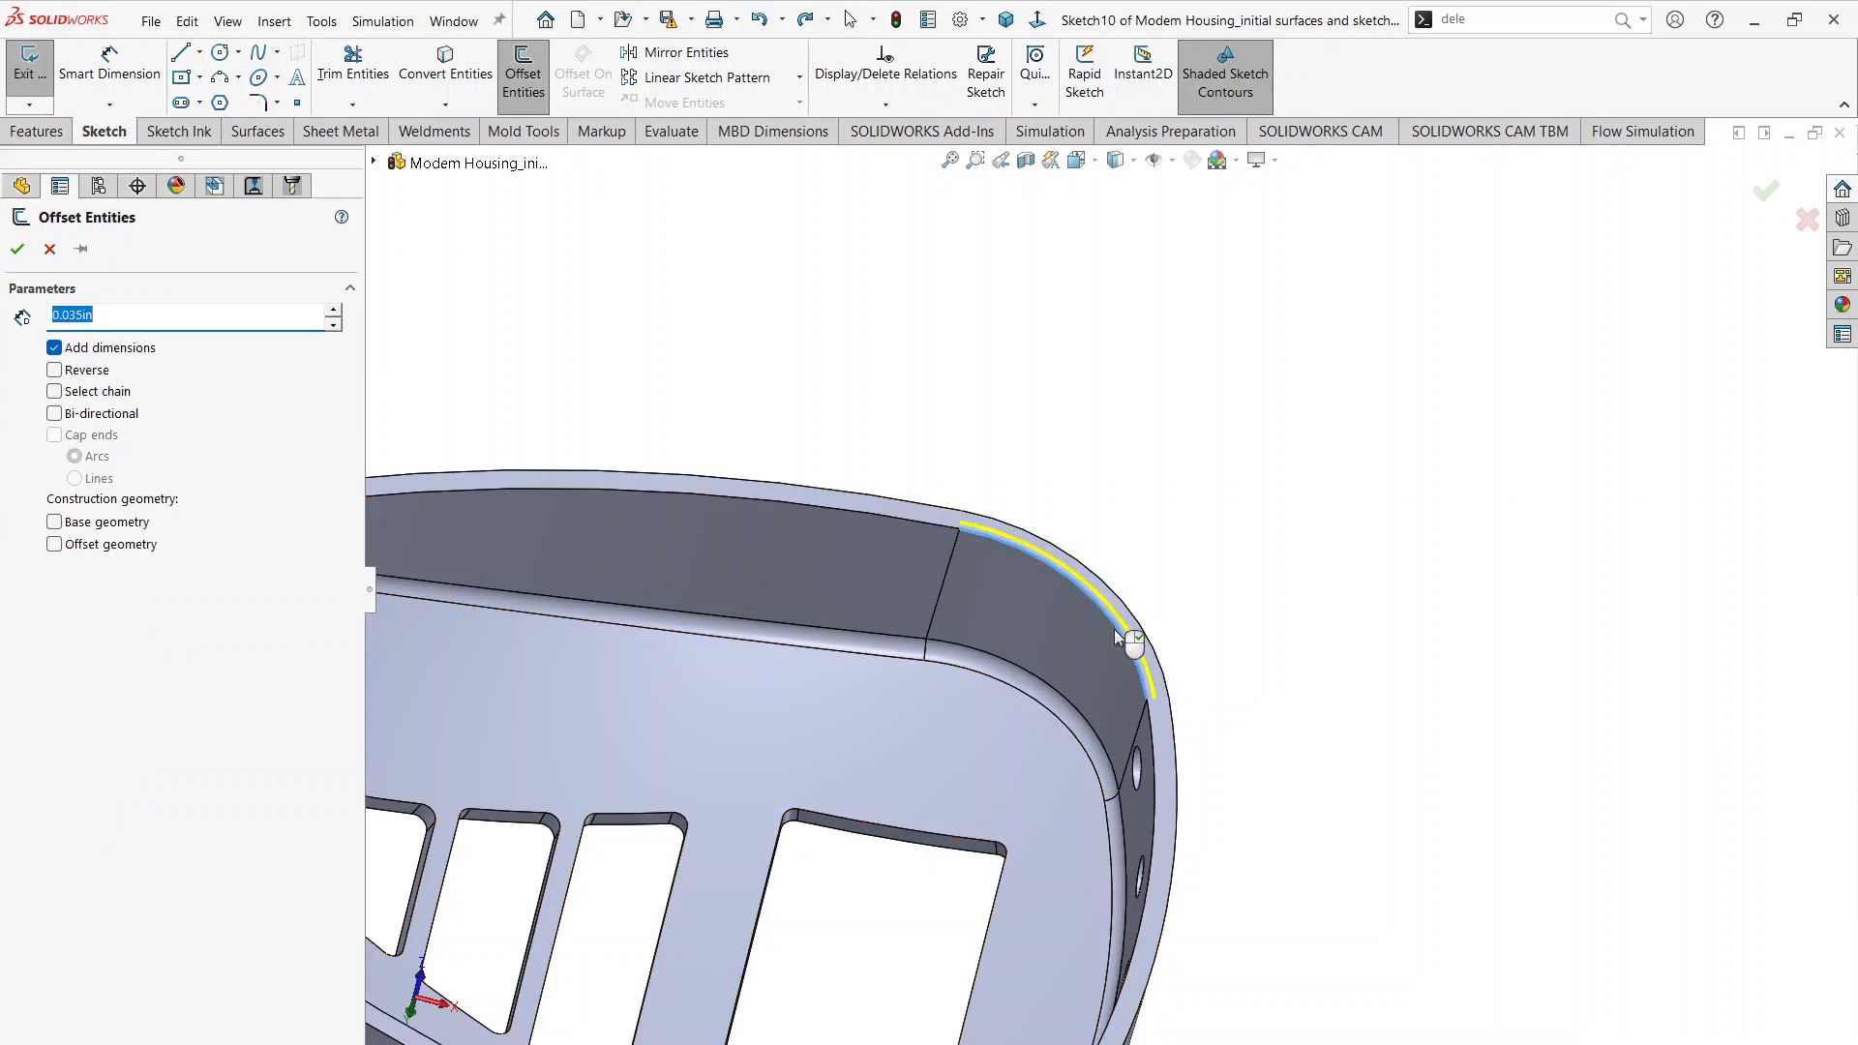
pyautogui.click(908, 519)
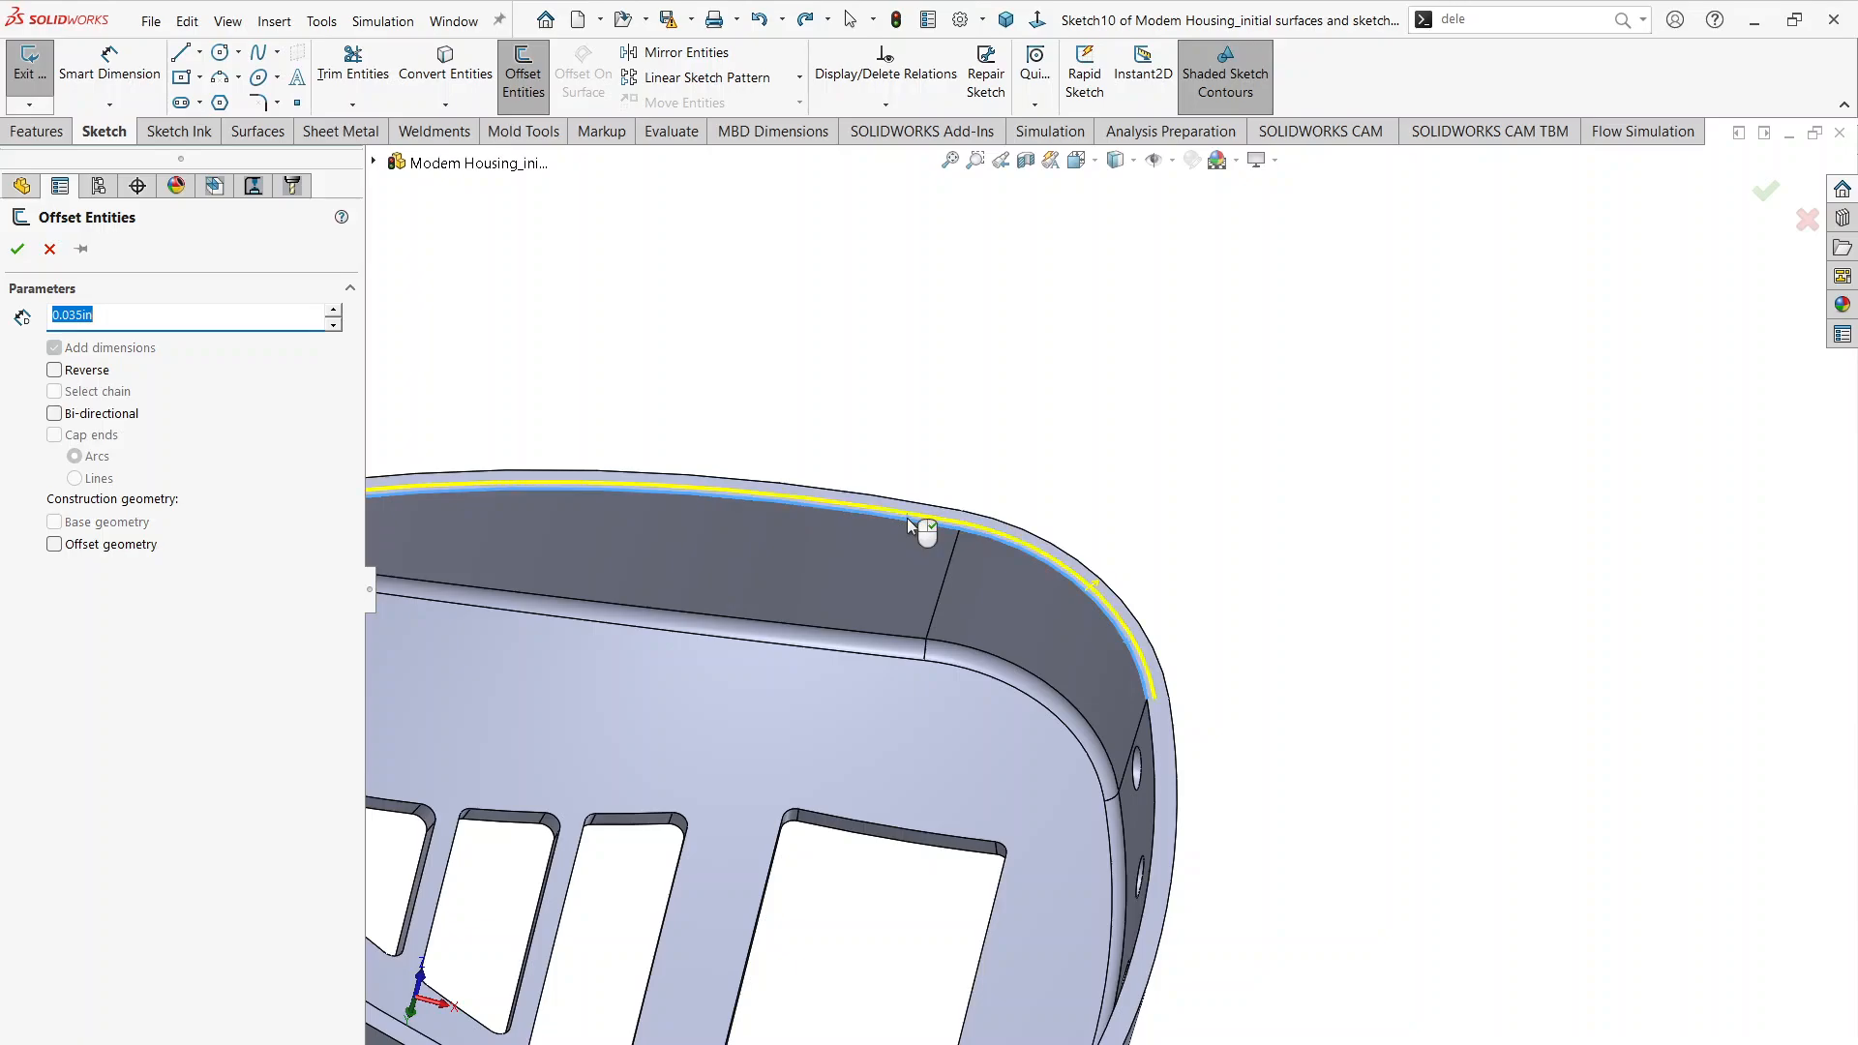
pyautogui.scroll(3, 908, 519)
pyautogui.scroll(-5, 708, 569)
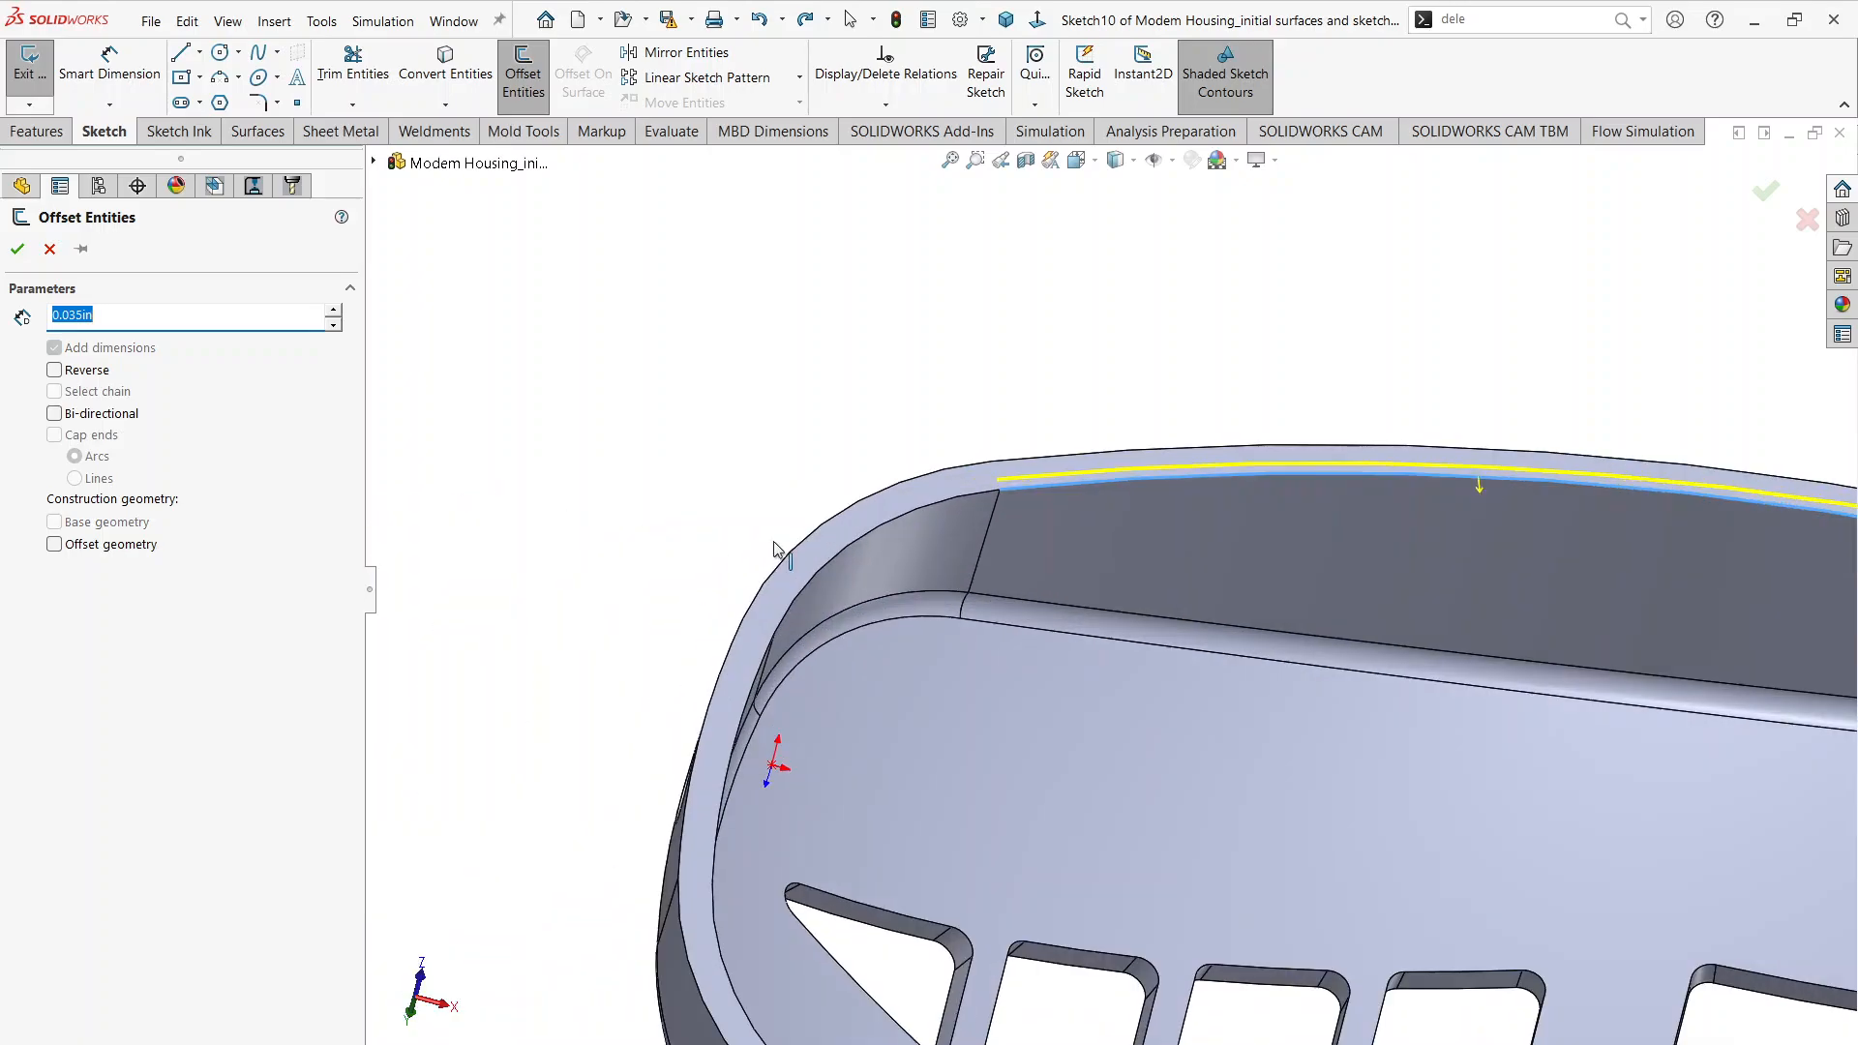
pyautogui.click(864, 542)
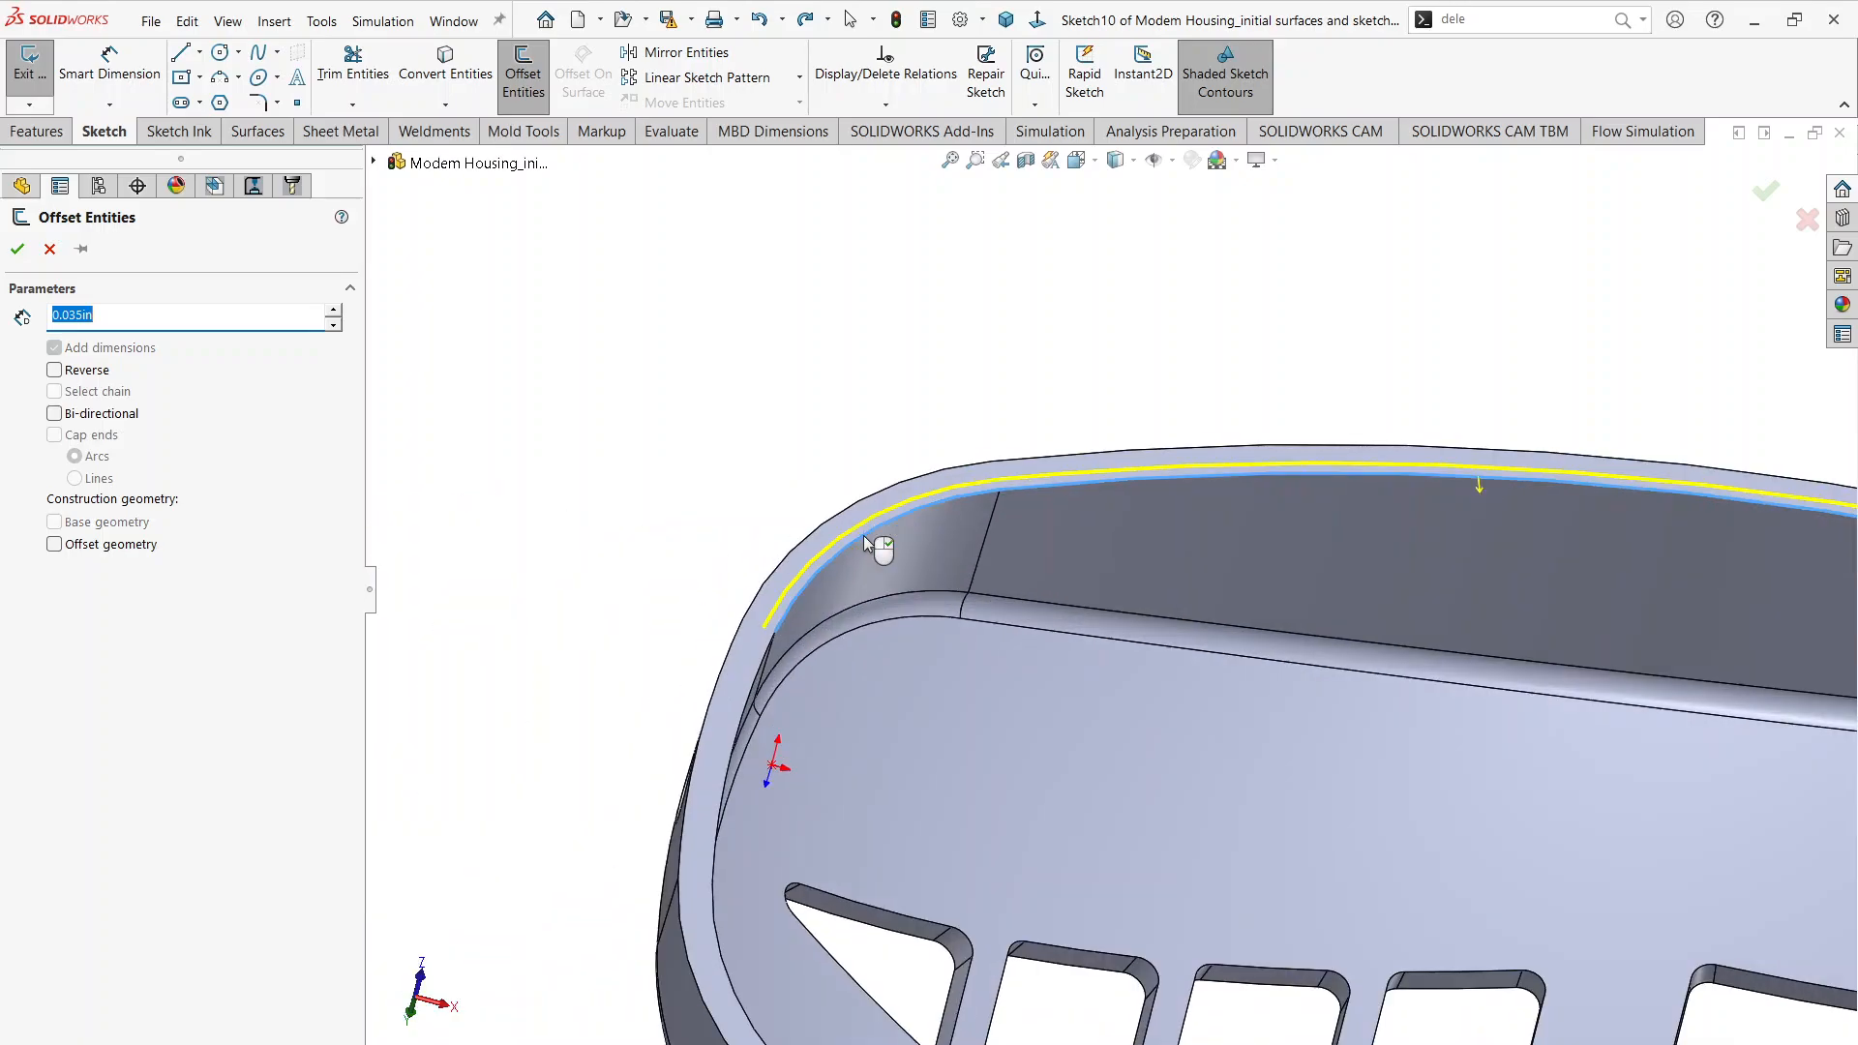
pyautogui.click(759, 685)
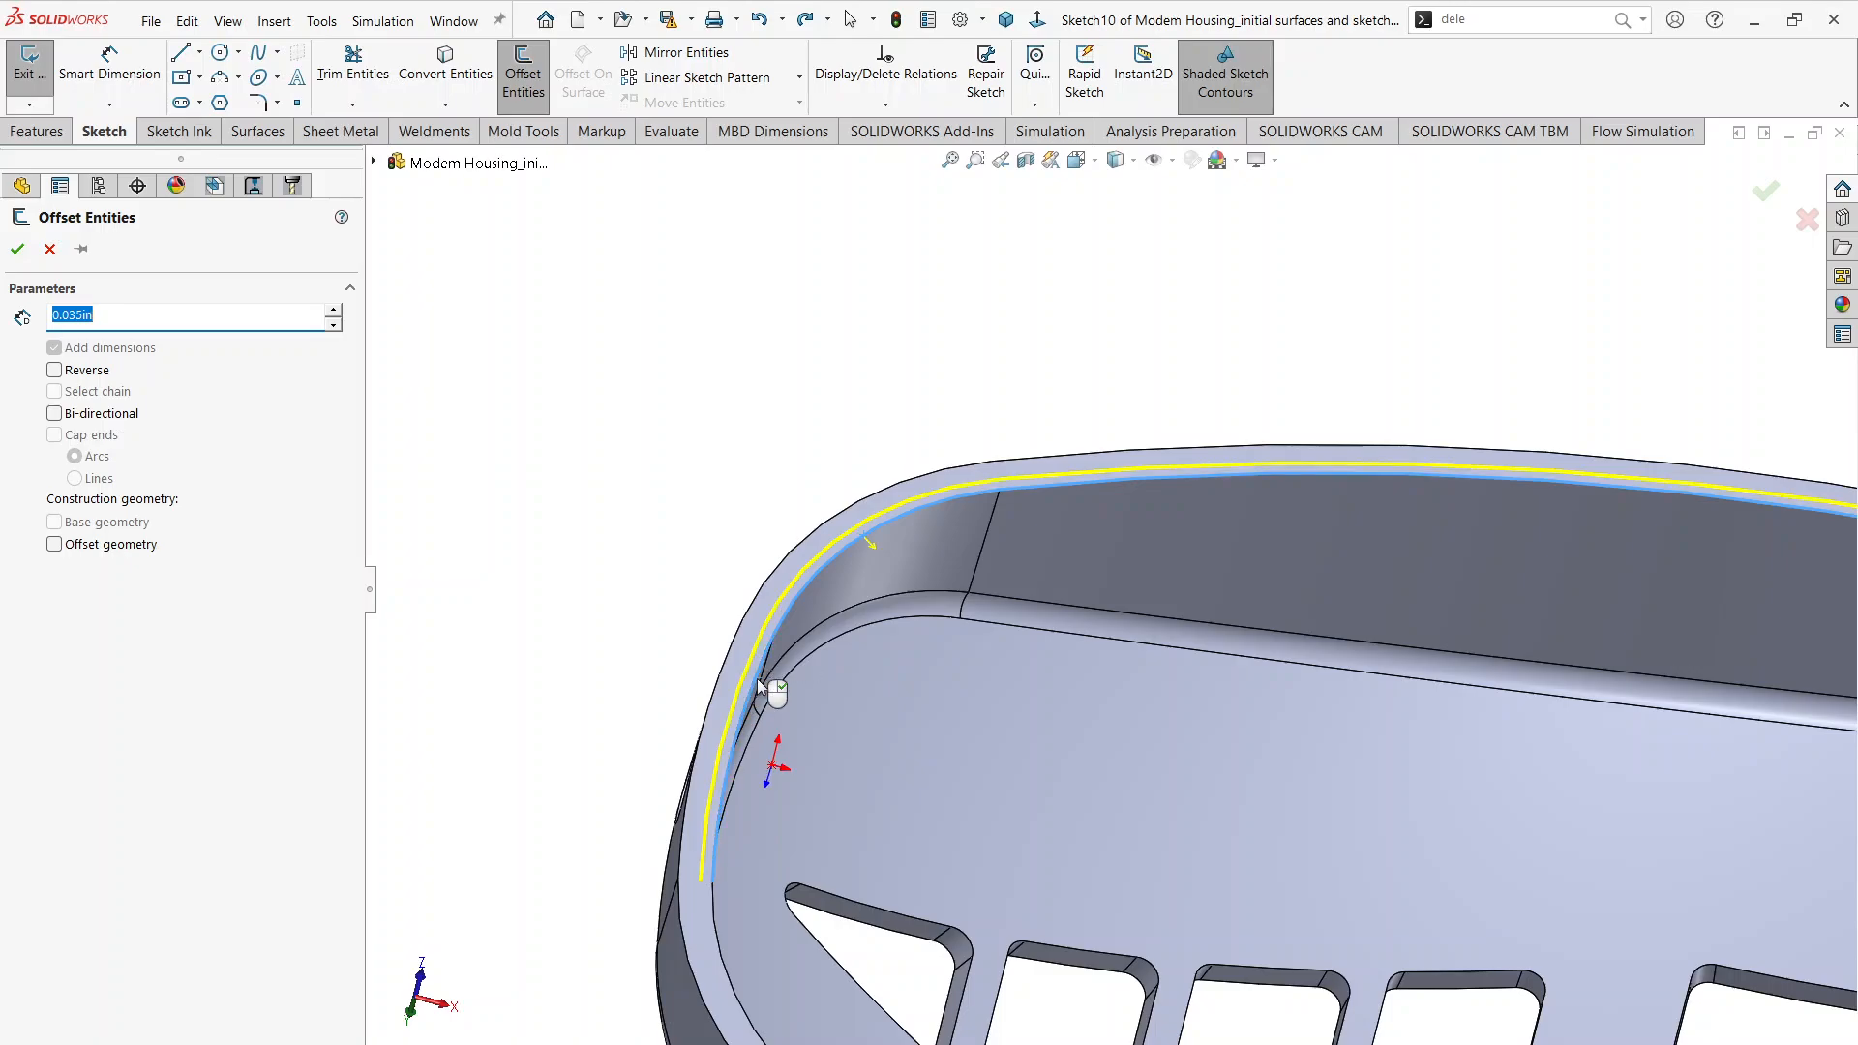
pyautogui.click(711, 914)
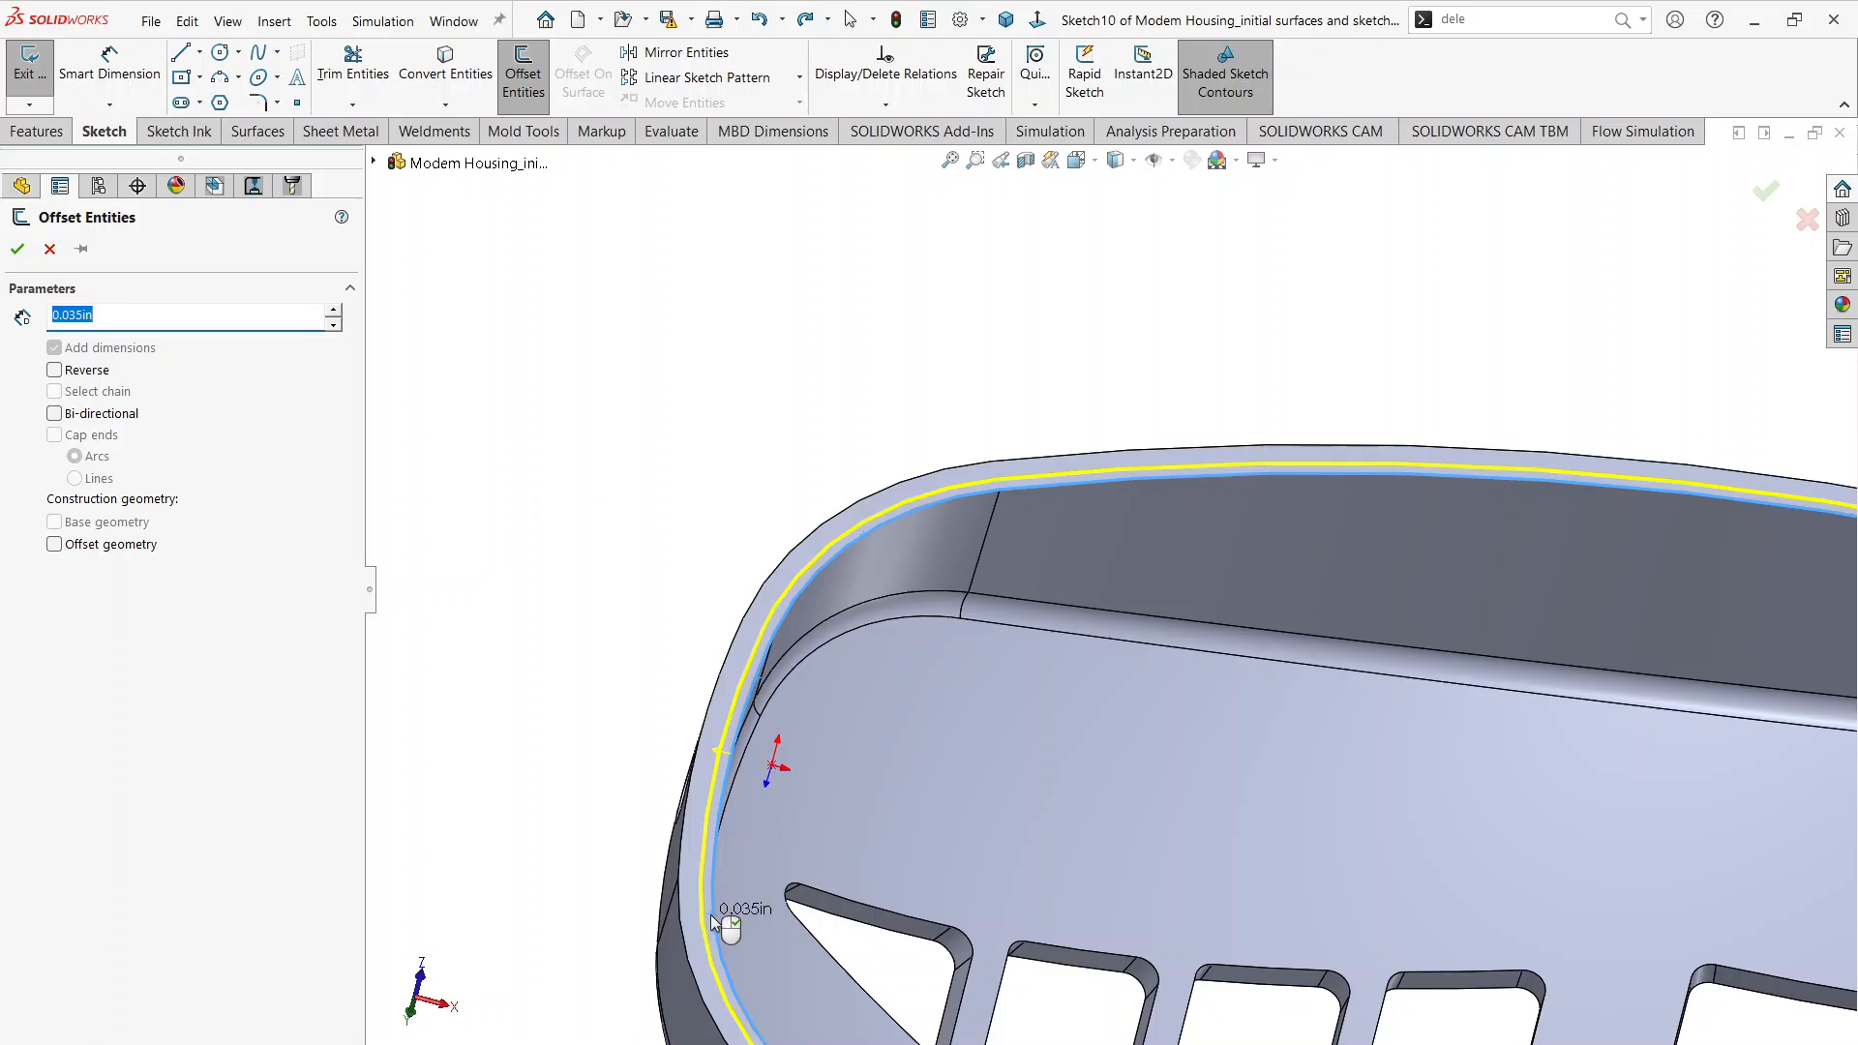
# Step: Add the second long side, the last corner and the wide-end inner rim edges to the 0.035 in outward offset and accept it
pyautogui.scroll(2, 744, 891)
pyautogui.scroll(3, 1077, 891)
pyautogui.scroll(-4, 1064, 768)
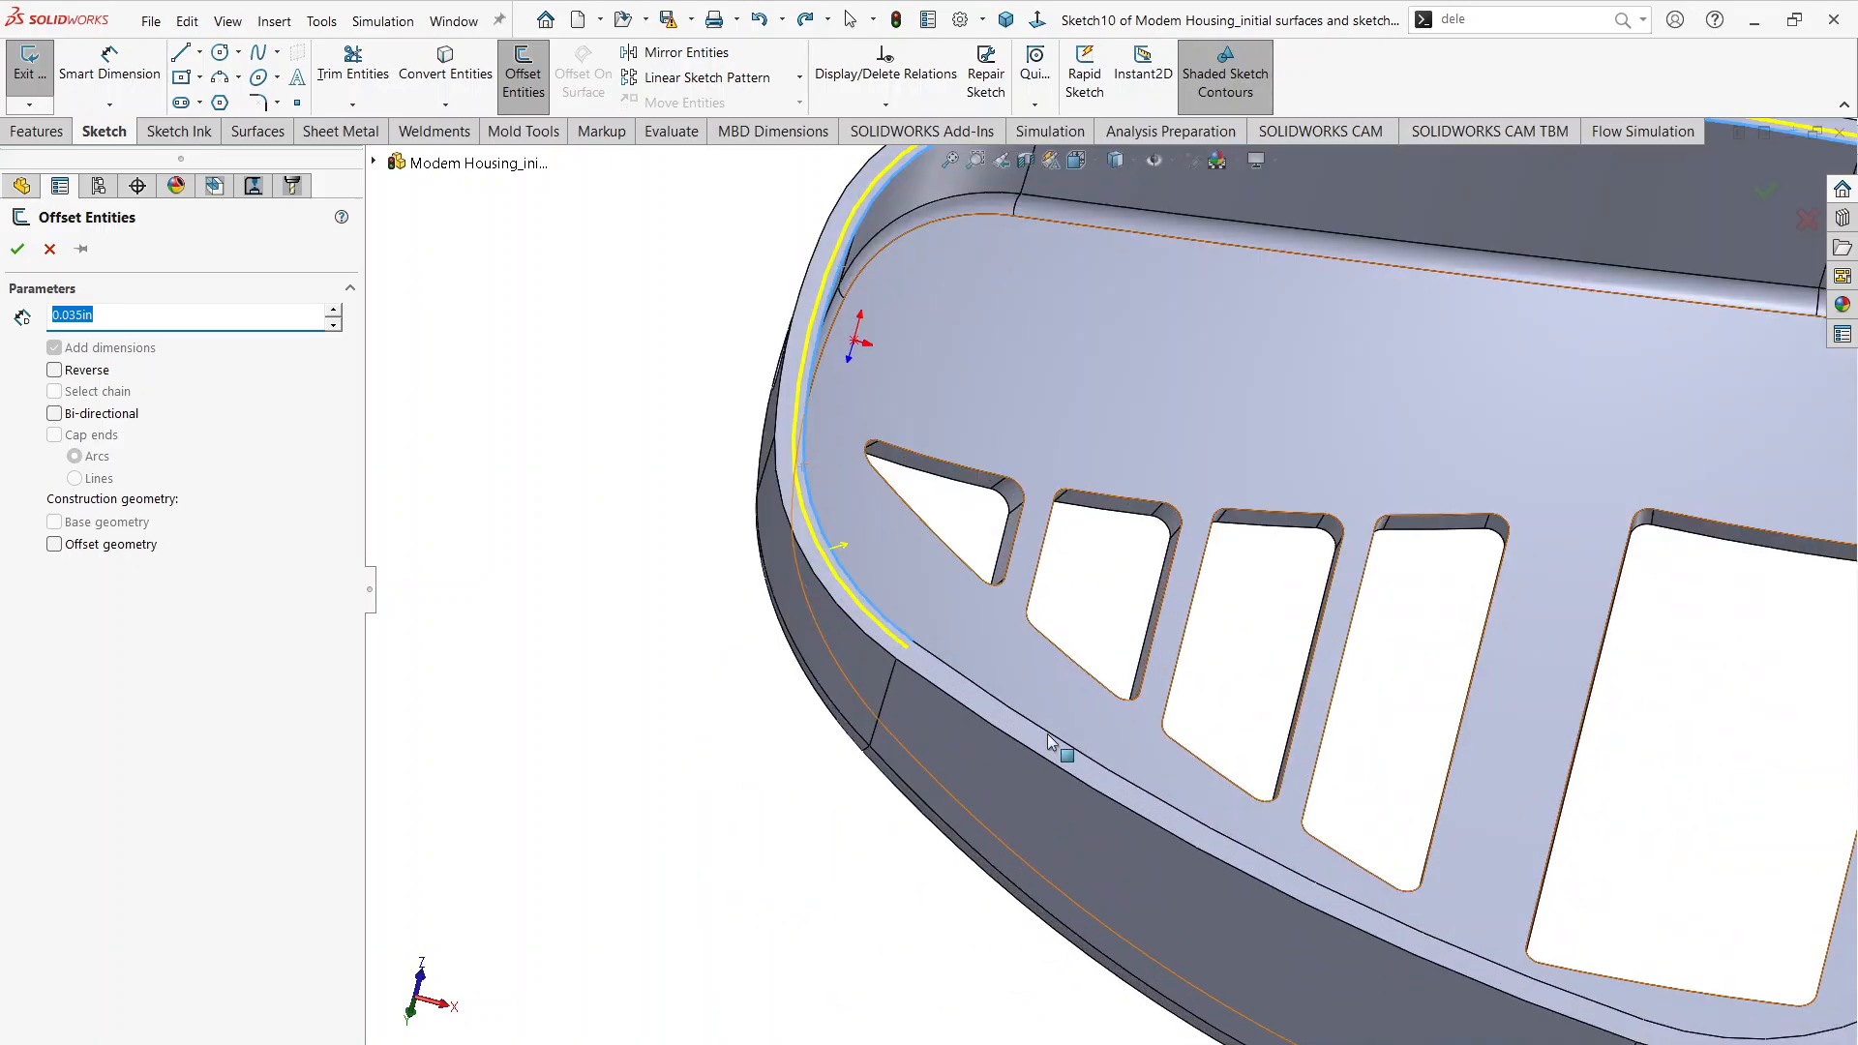
pyautogui.click(1050, 743)
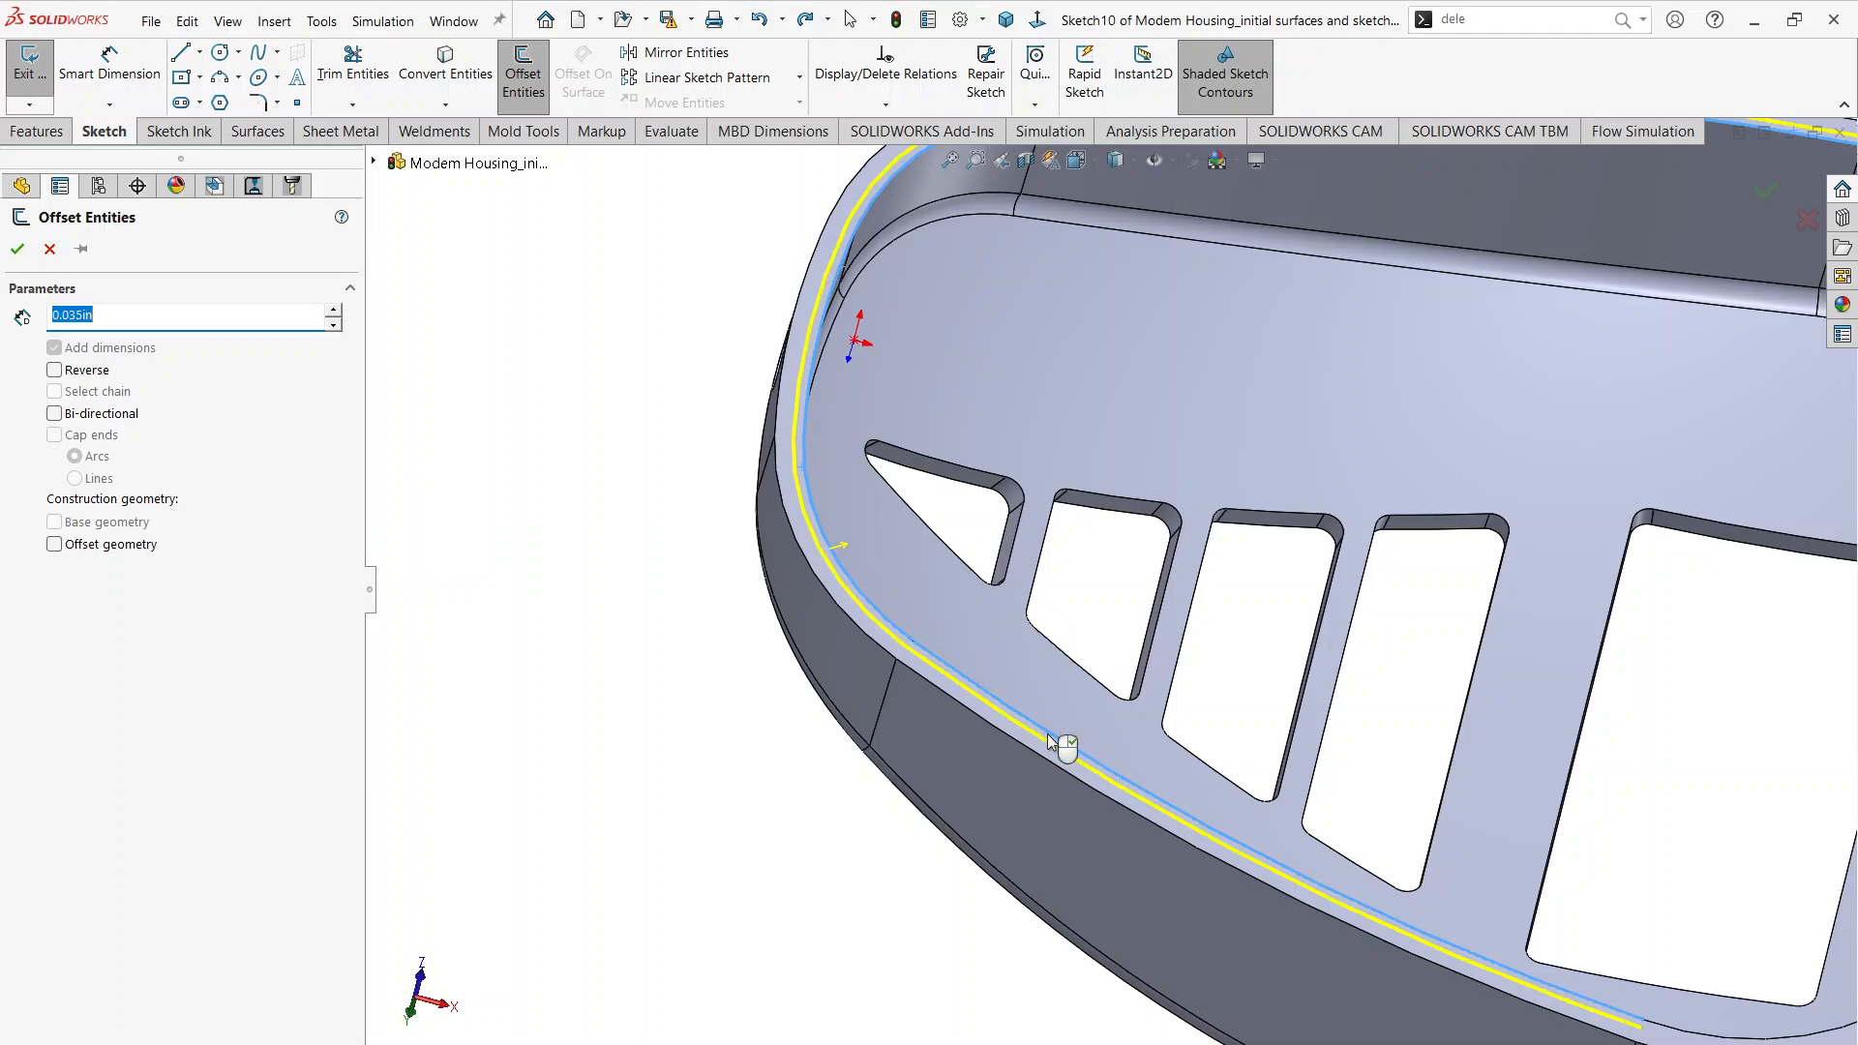
pyautogui.scroll(3, 1420, 757)
pyautogui.scroll(-4, 1420, 757)
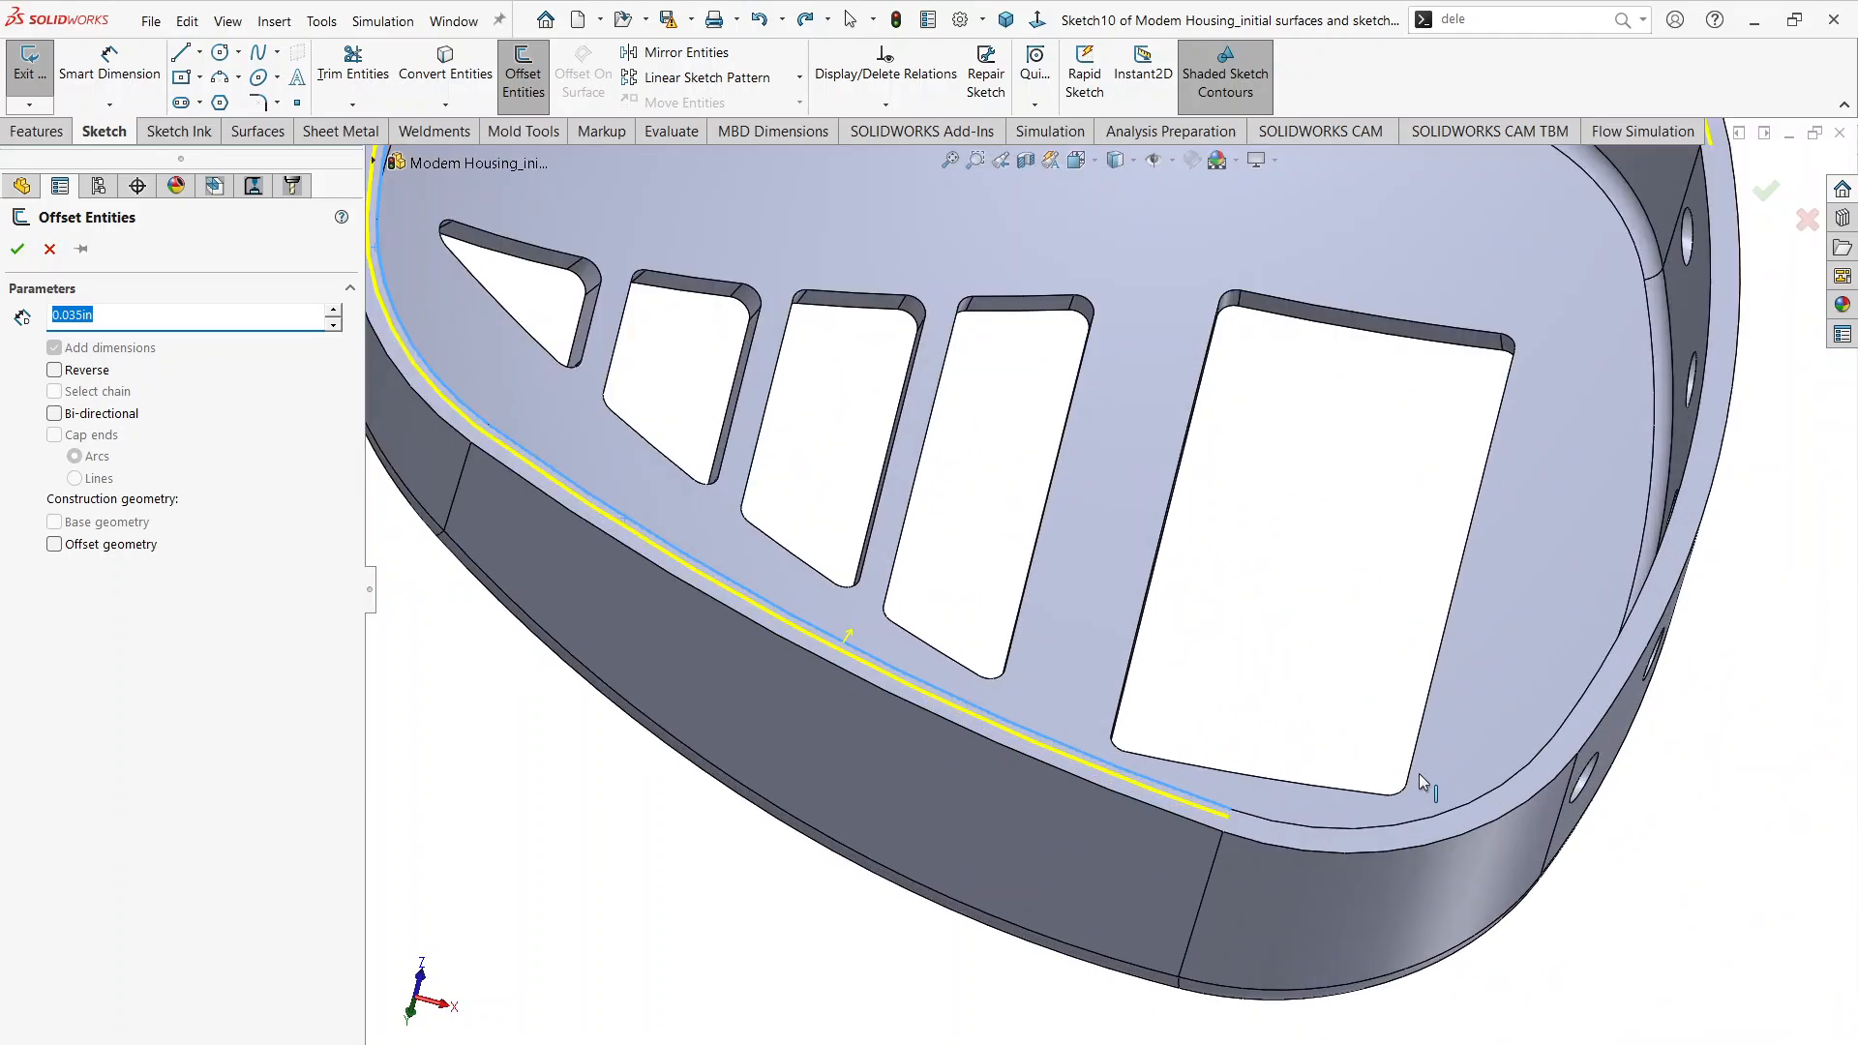
pyautogui.click(1364, 836)
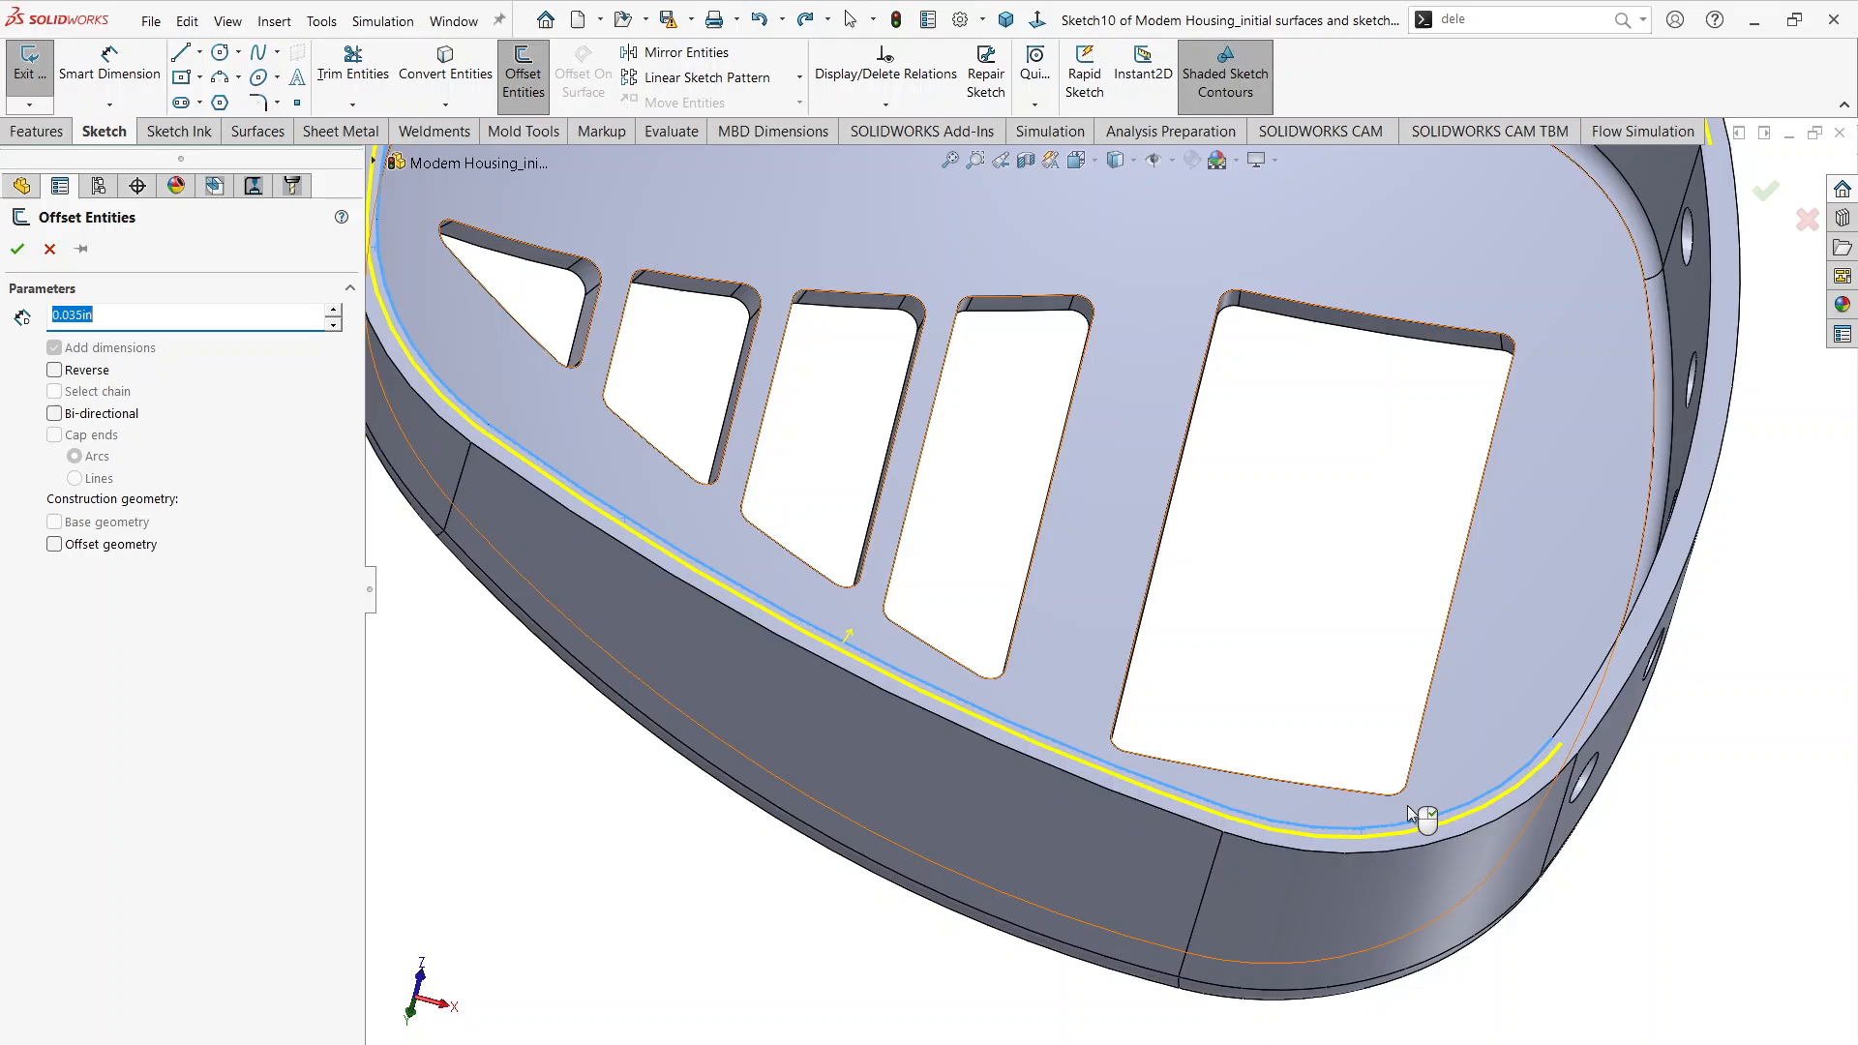
pyautogui.click(1575, 714)
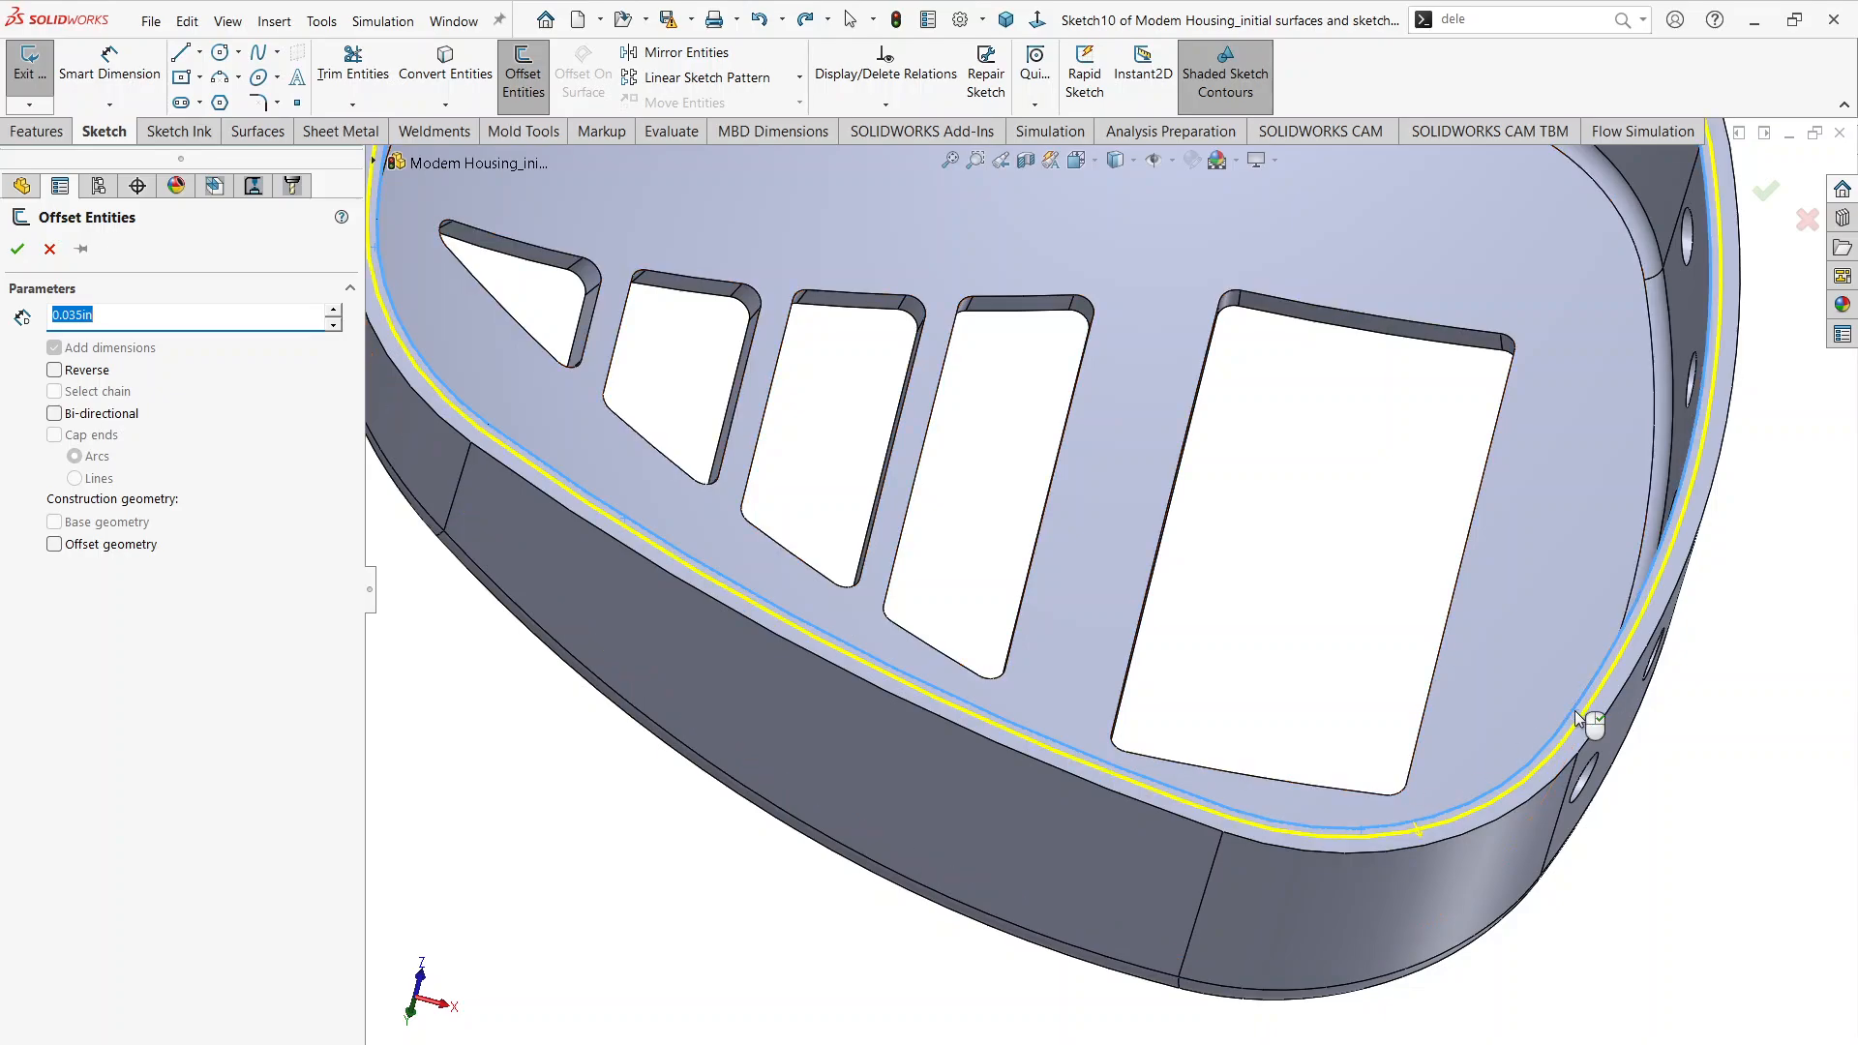
pyautogui.scroll(4, 1587, 745)
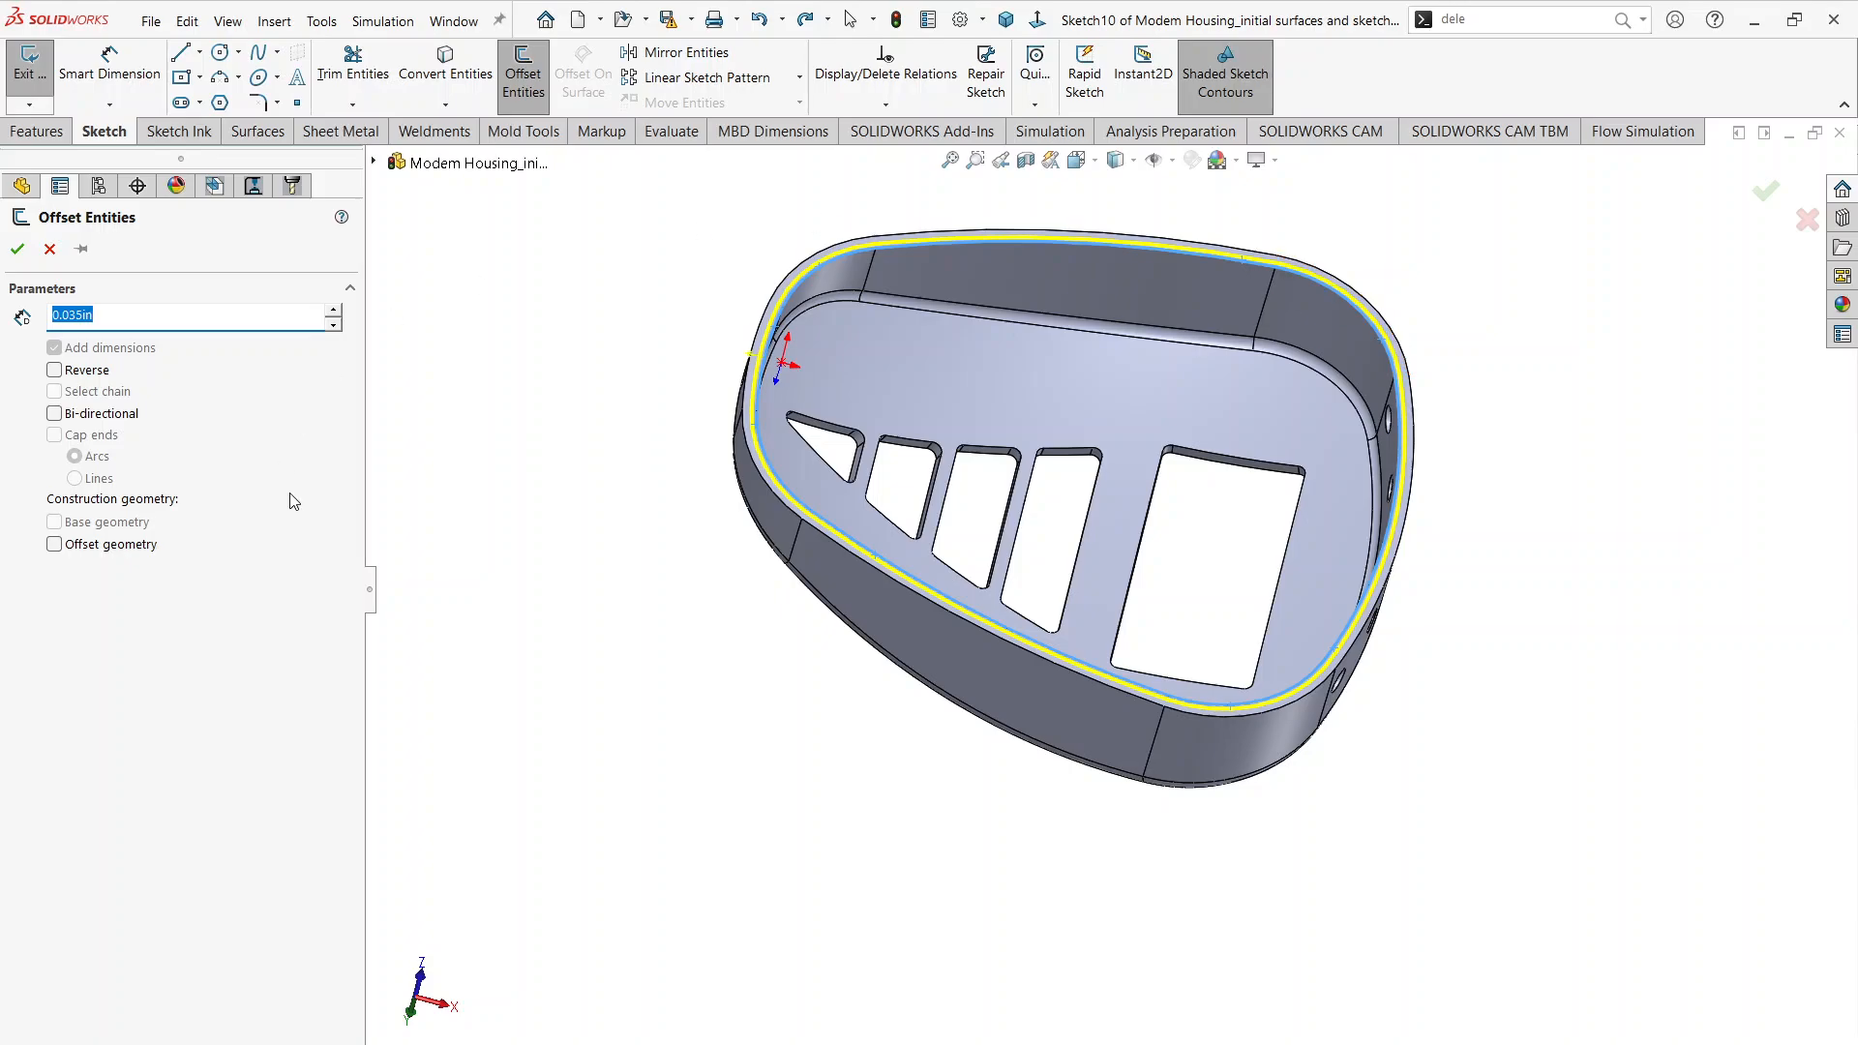
pyautogui.click(17, 249)
# Step: Check the lid section in the PDF drawing, and make a blind Extruded Cut 0.100 in deep from the offset rim outline
pyautogui.scroll(-2, 1473, 407)
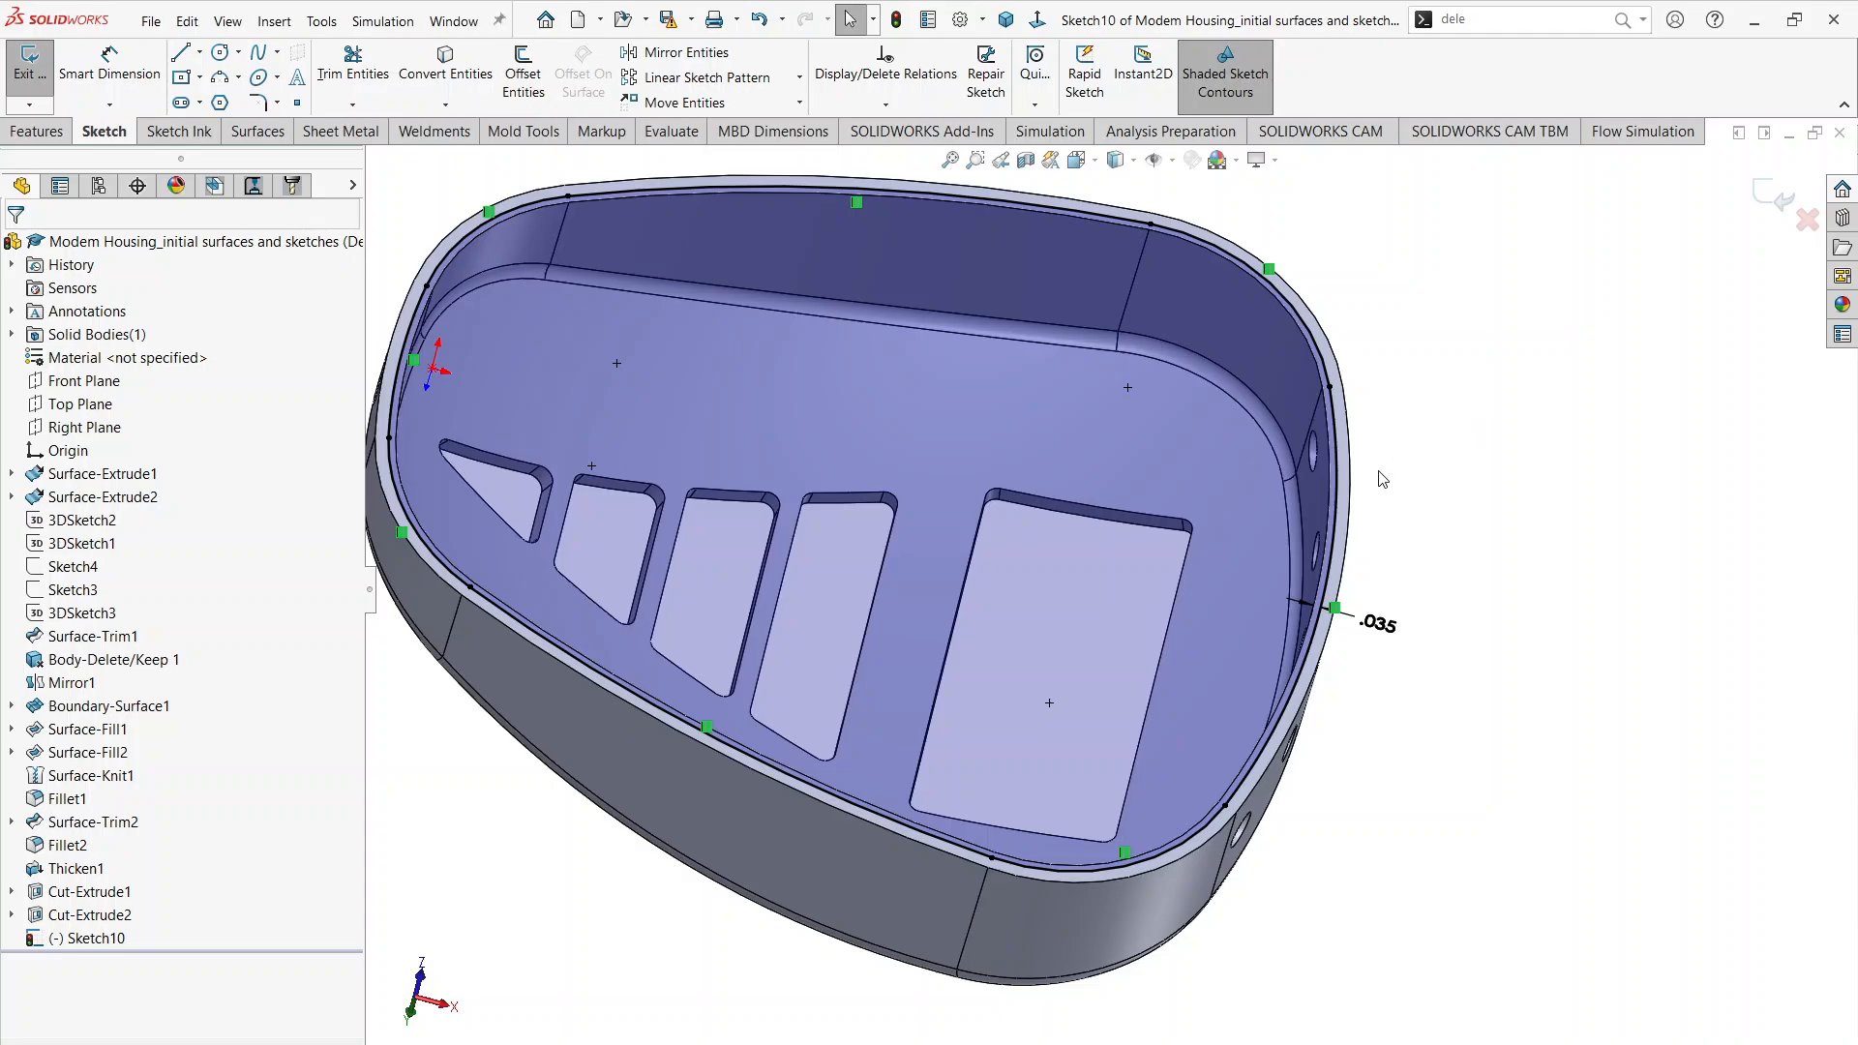
pyautogui.moveTo(1381, 427); pyautogui.dragTo(1345, 366, button='middle')
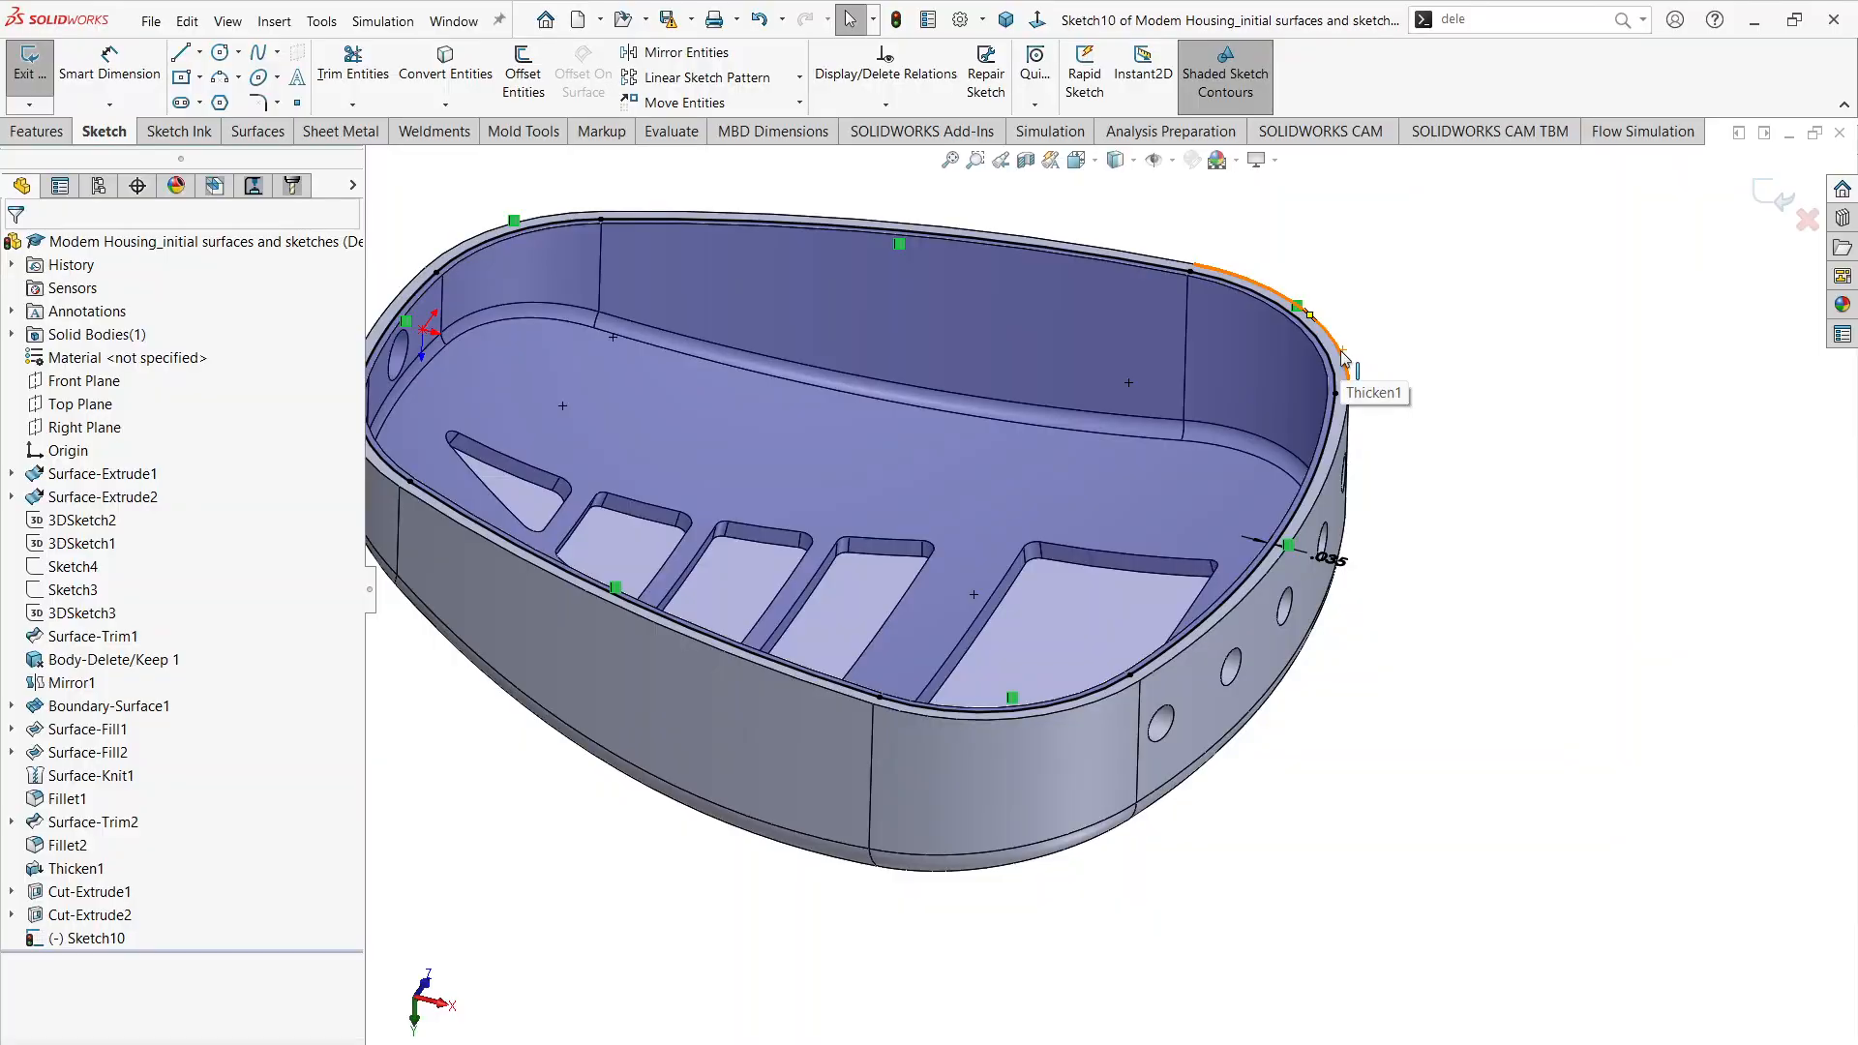
pyautogui.hotkey('alt', 'Tab')
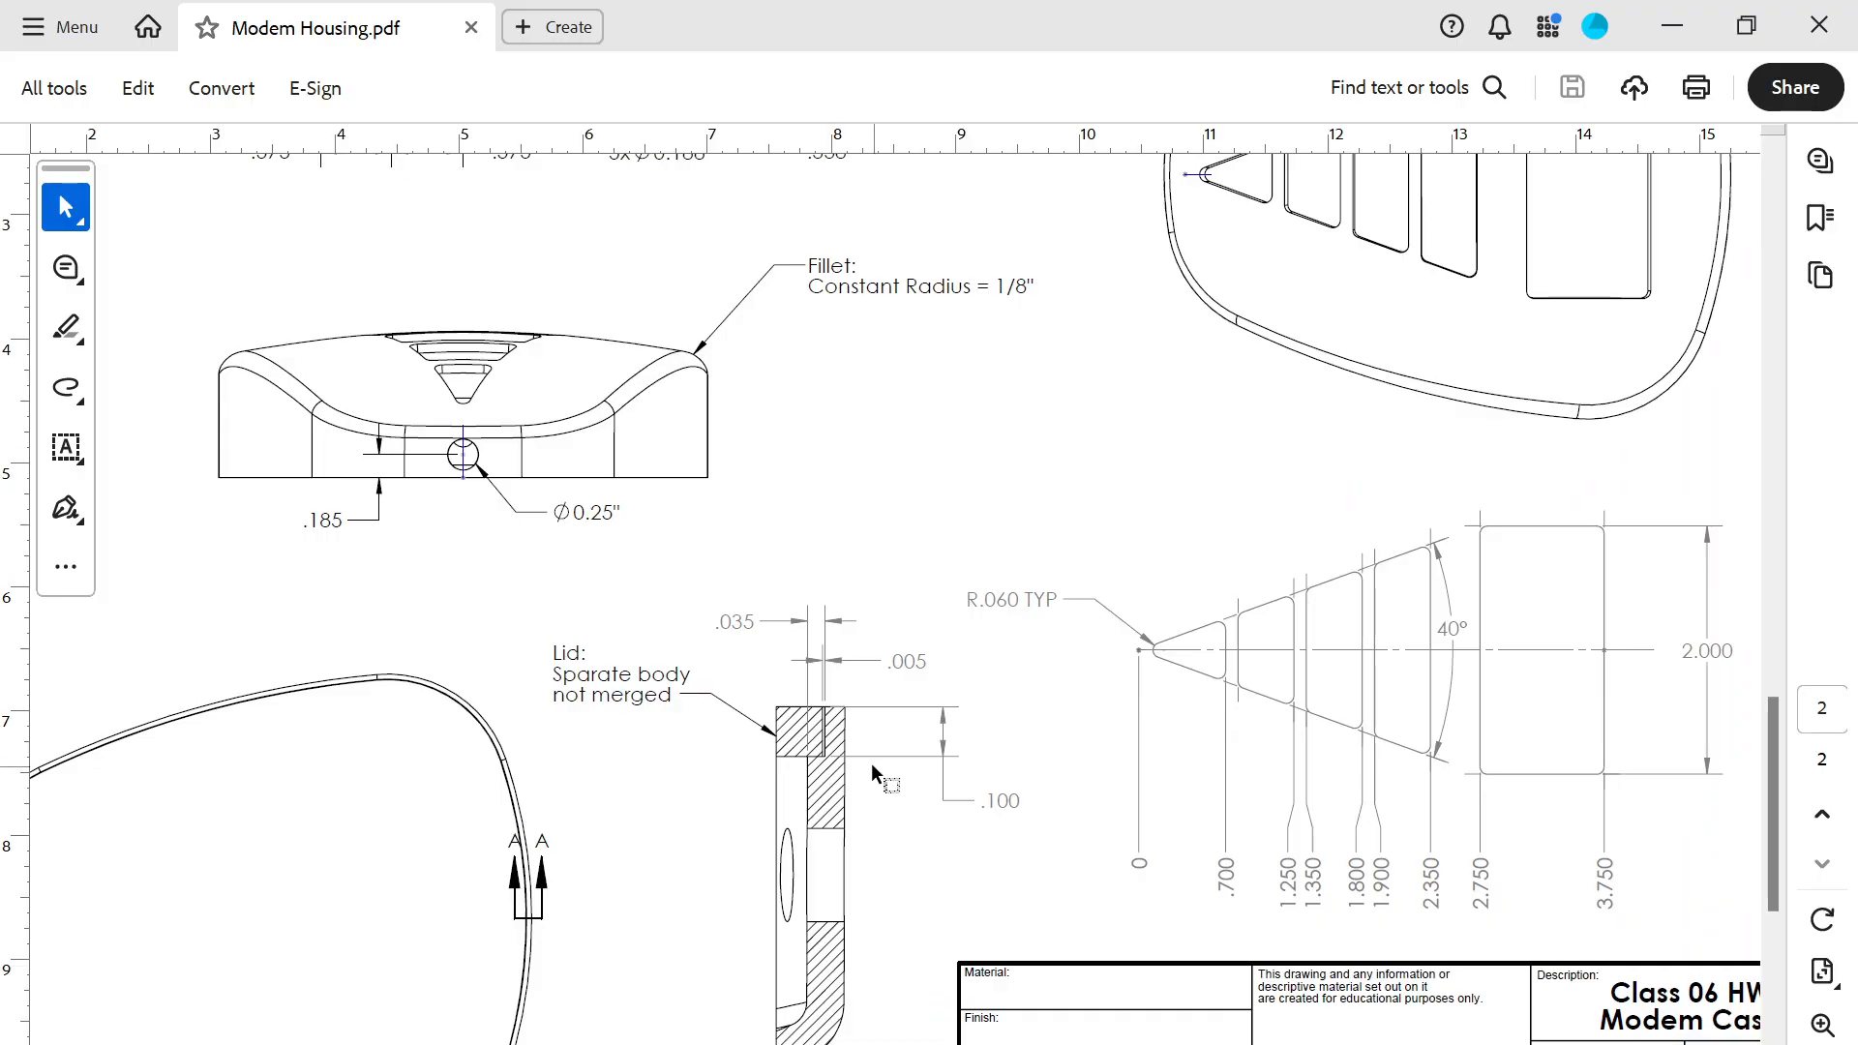
pyautogui.hotkey('alt', 'Tab')
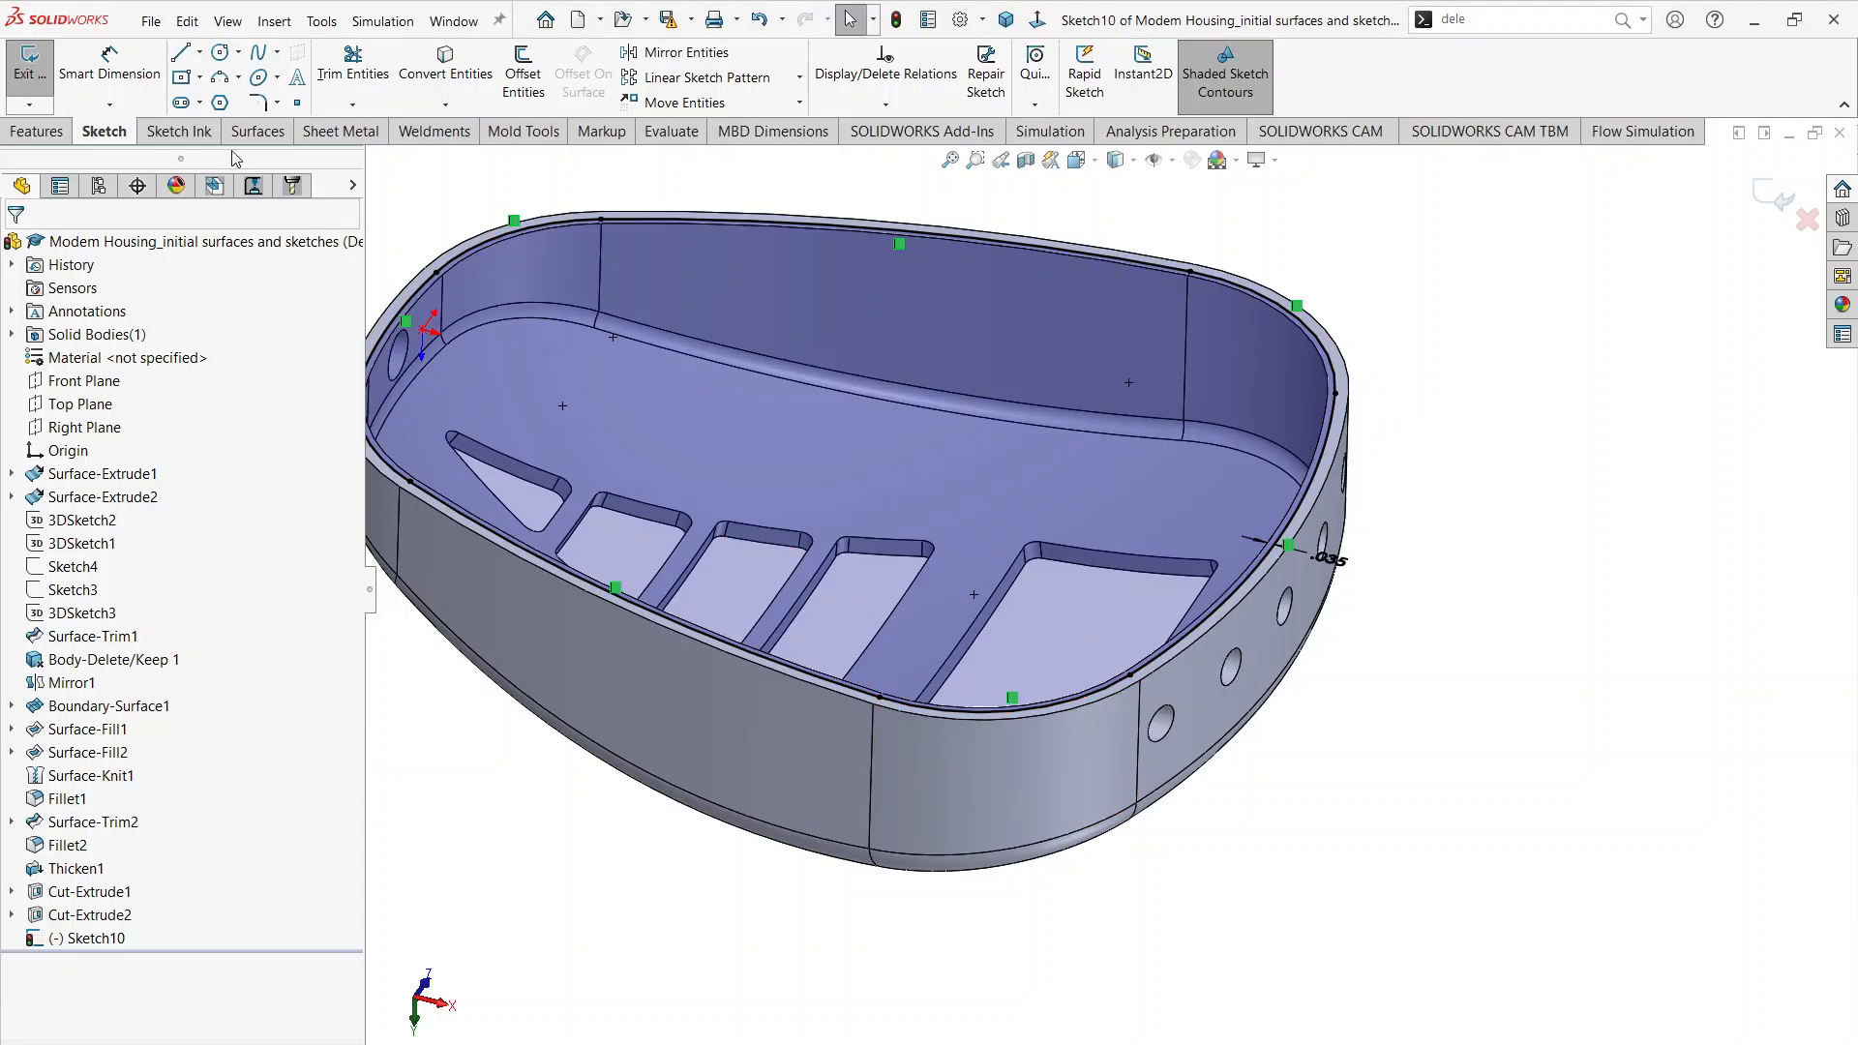
pyautogui.click(38, 132)
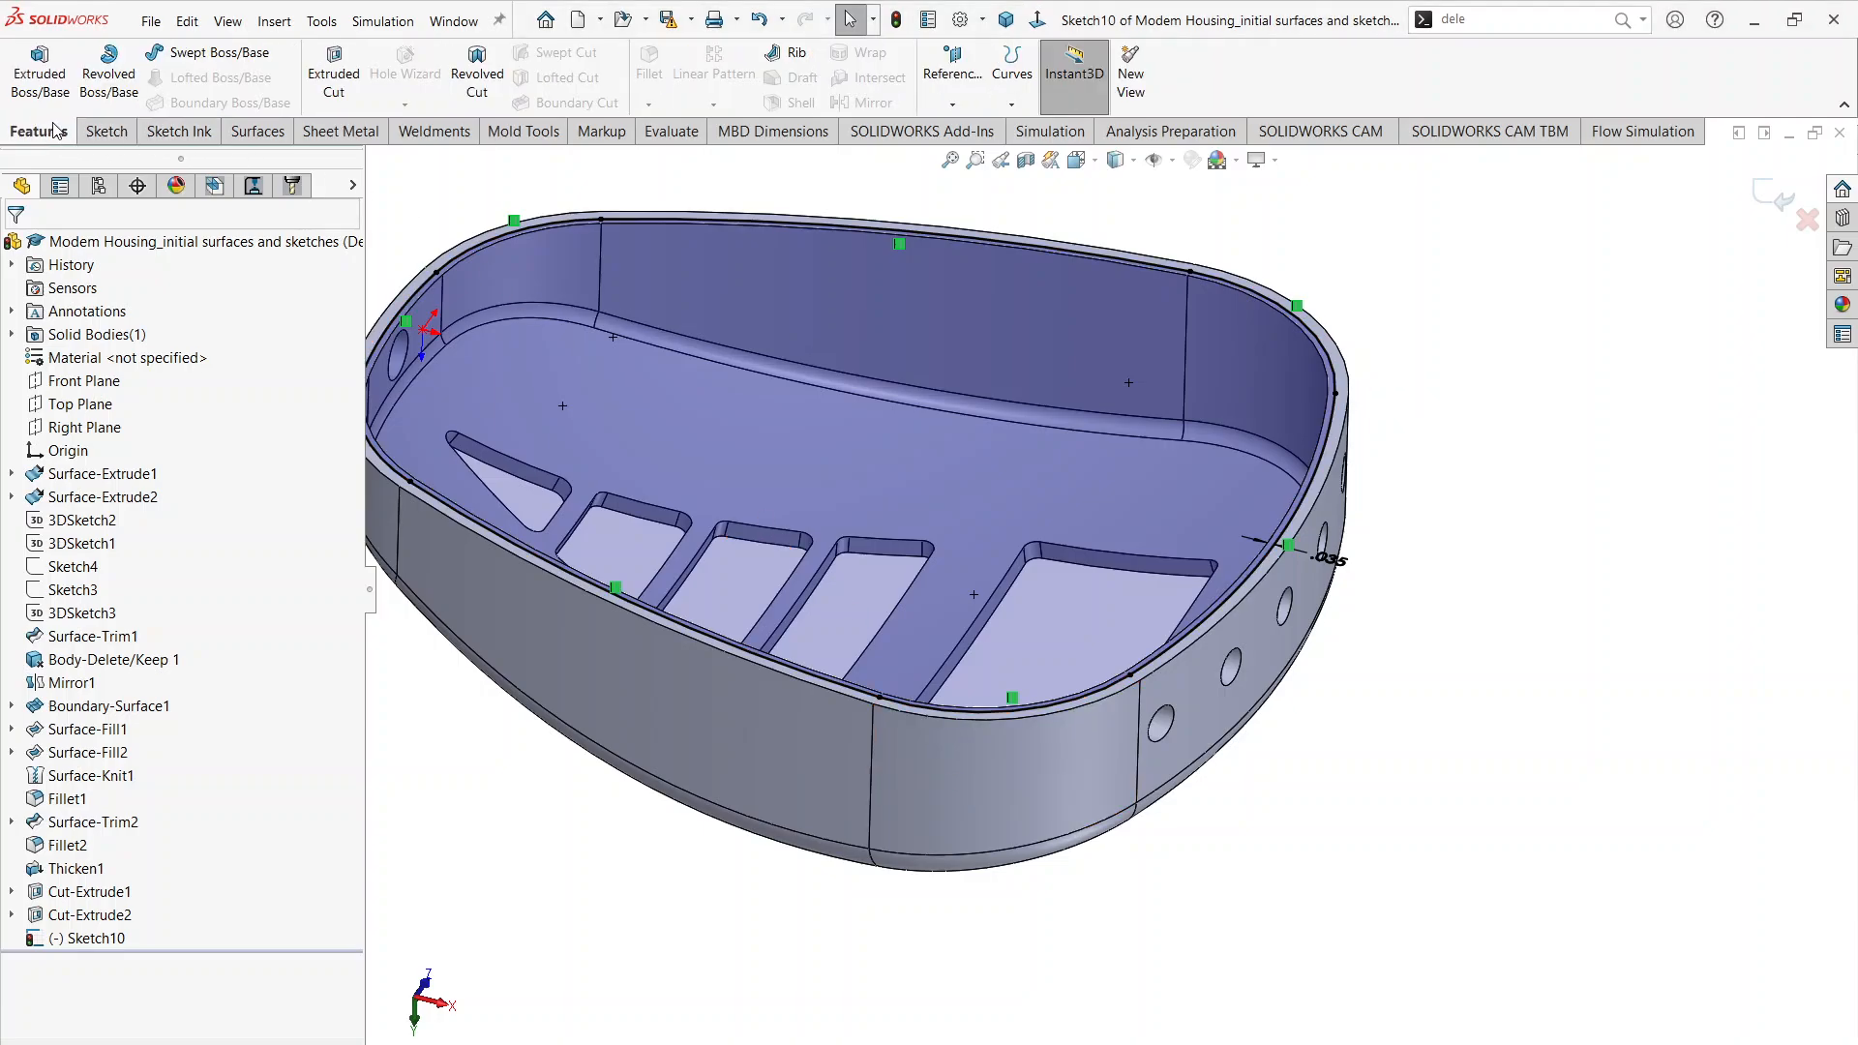
pyautogui.click(336, 64)
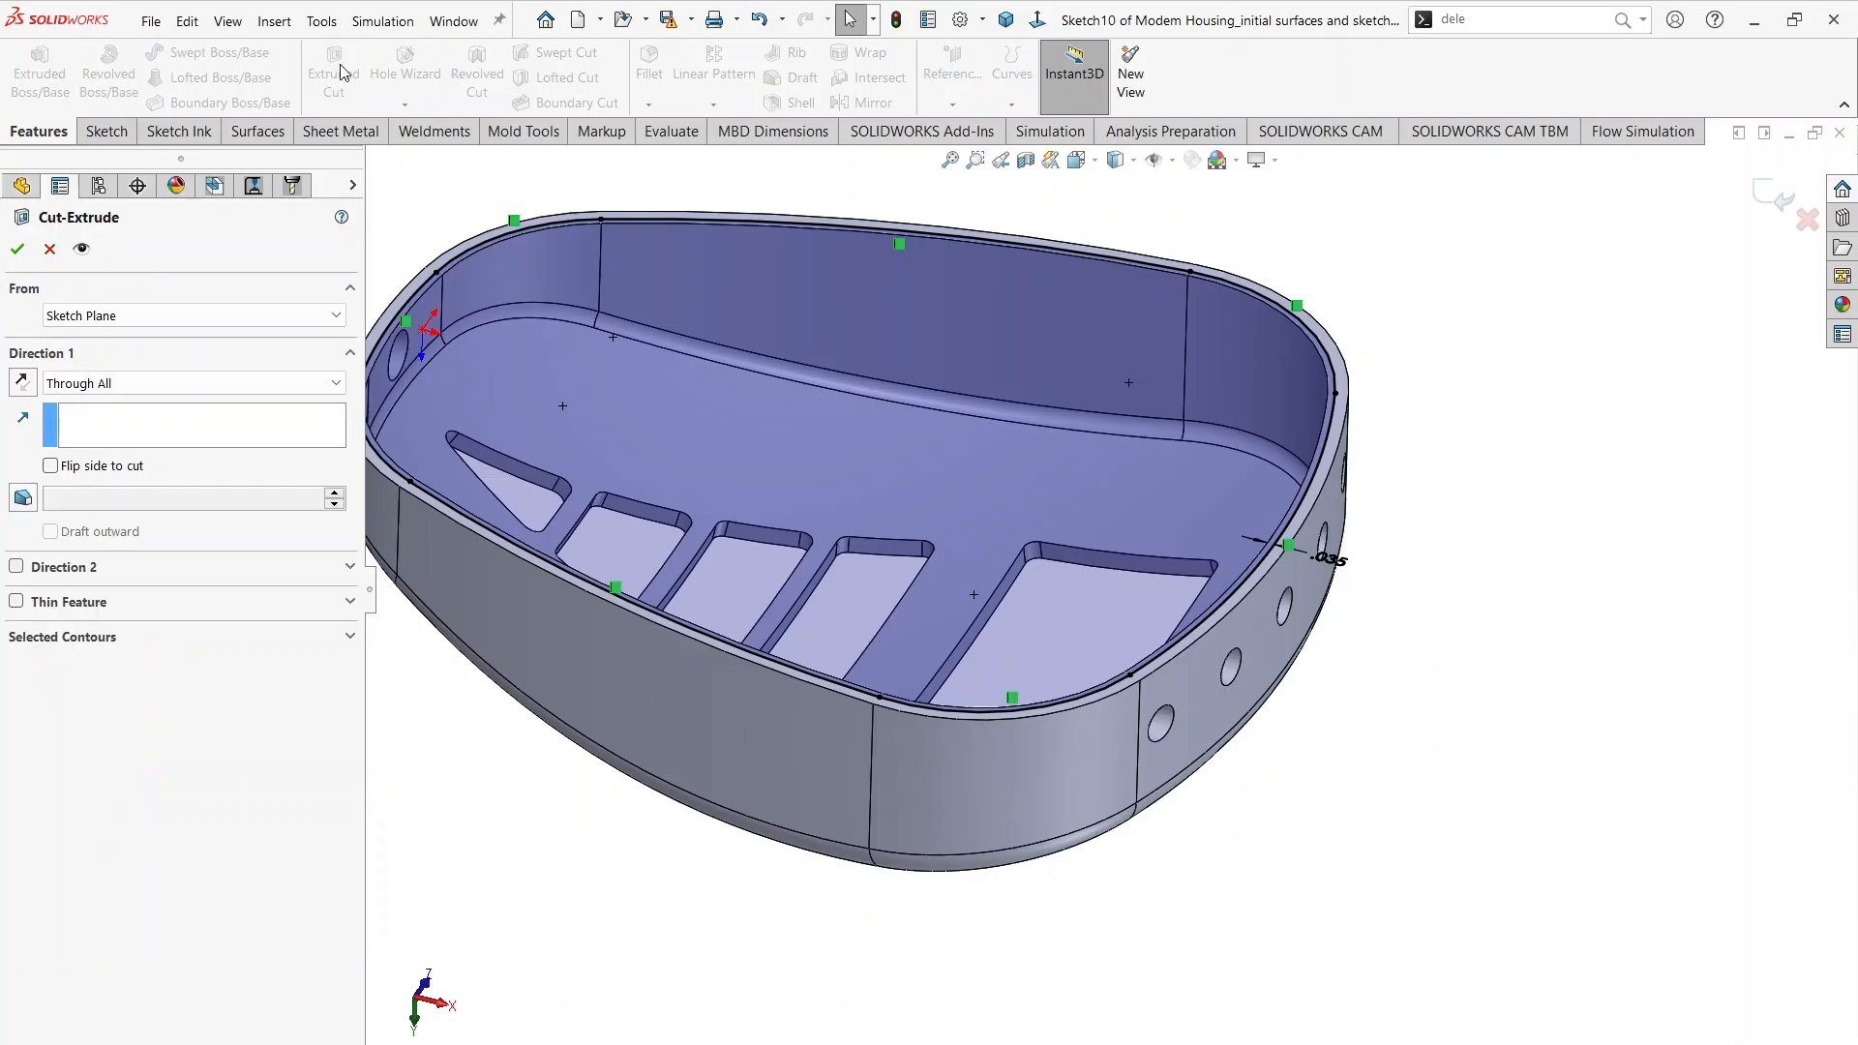
pyautogui.click(165, 385)
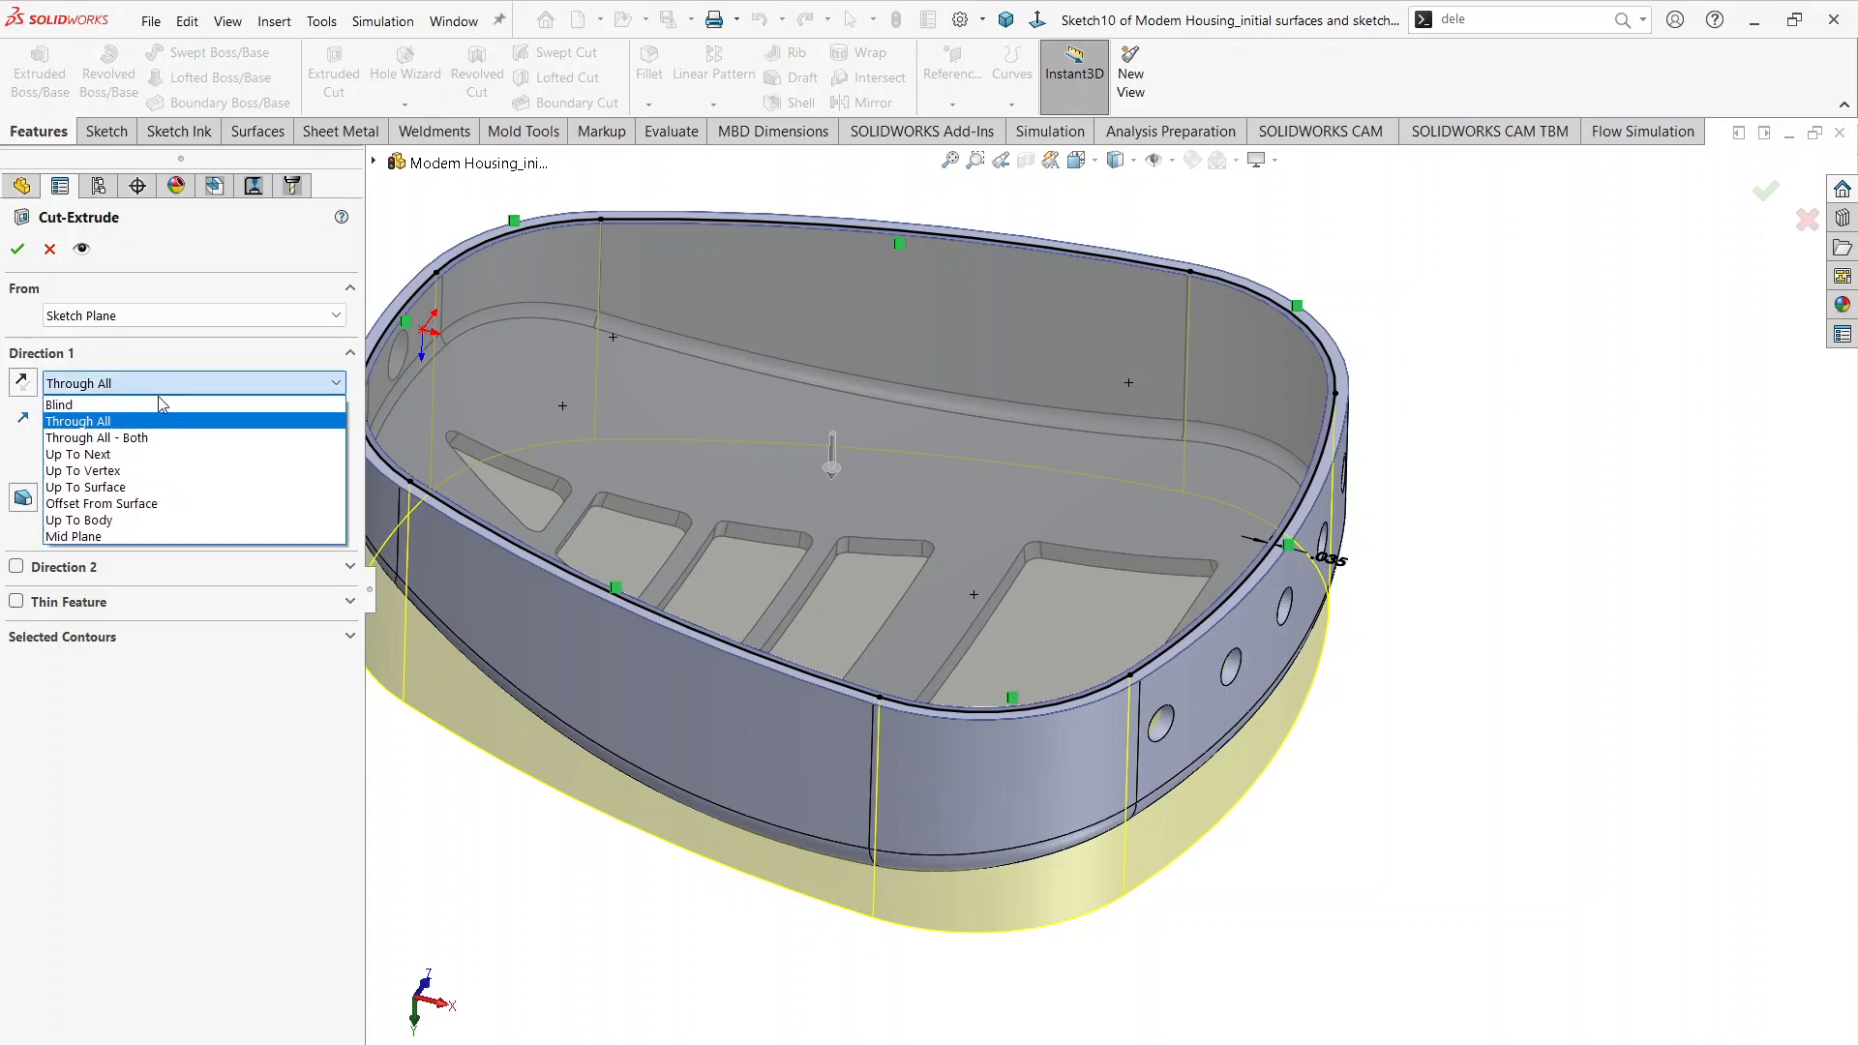
pyautogui.click(158, 403)
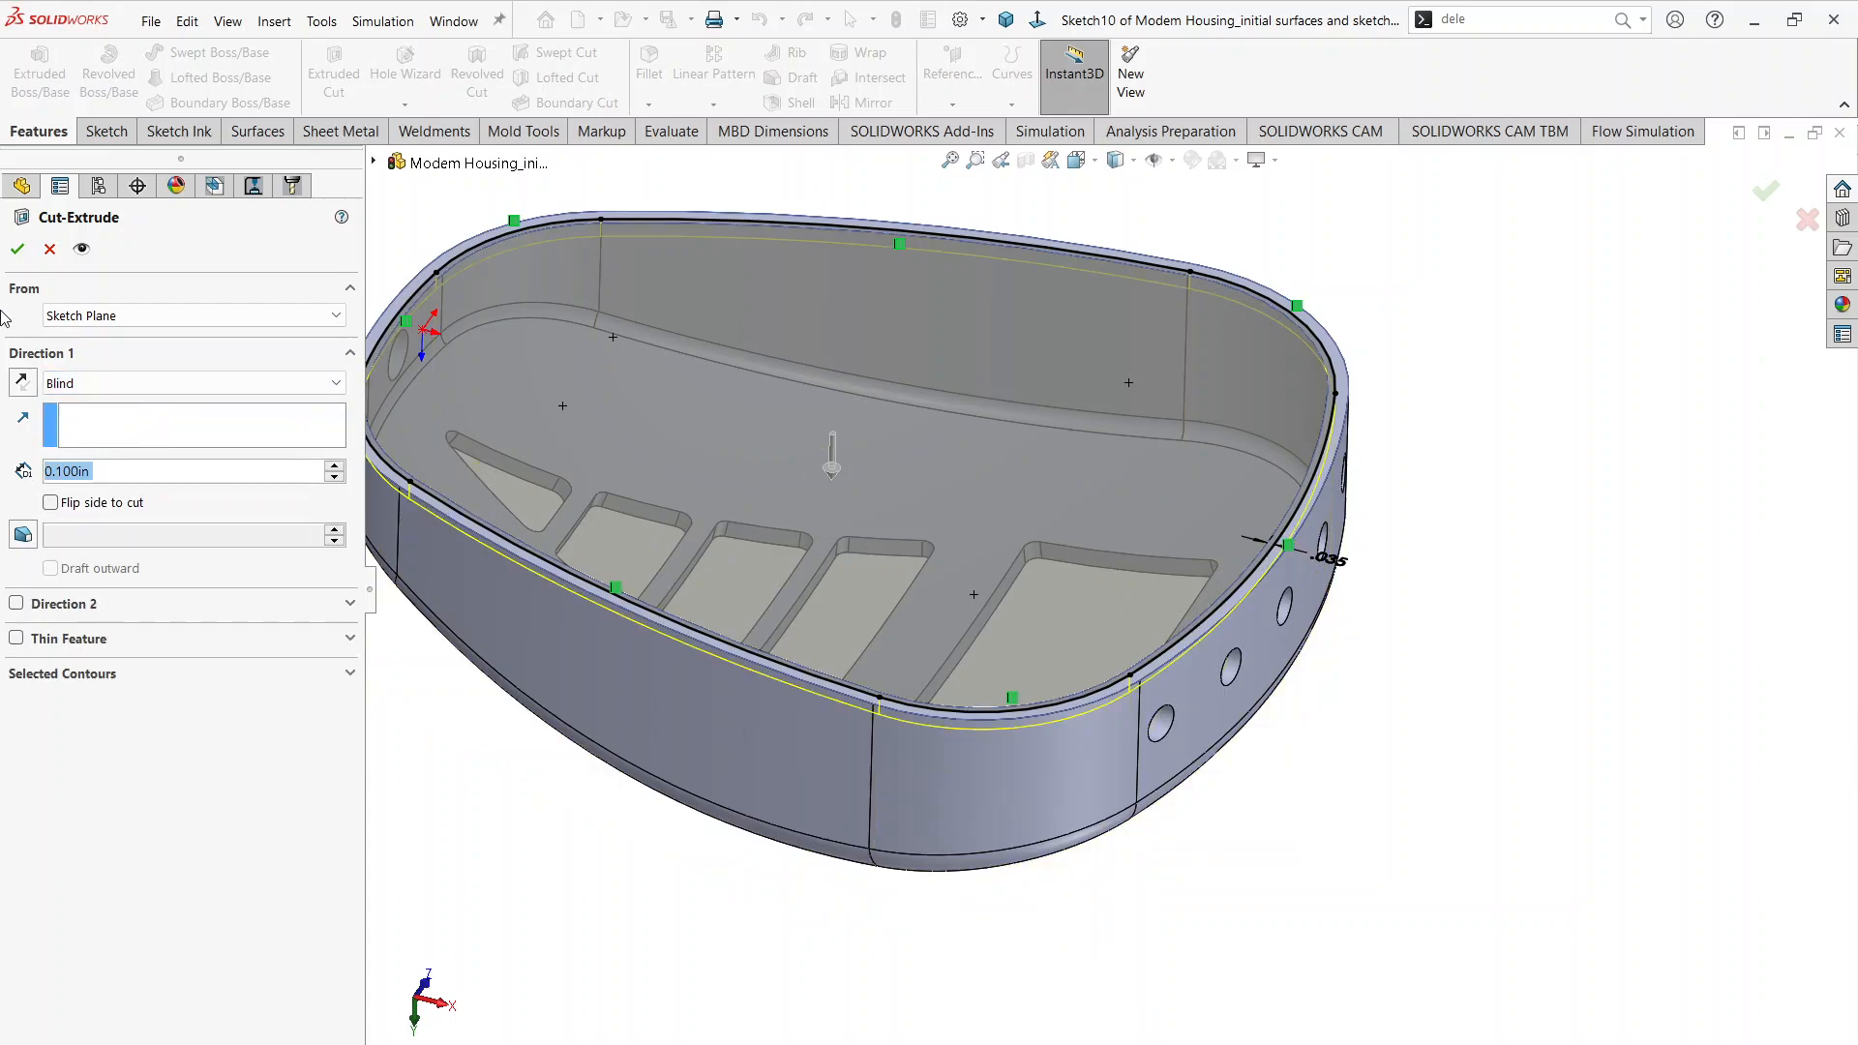
pyautogui.click(18, 248)
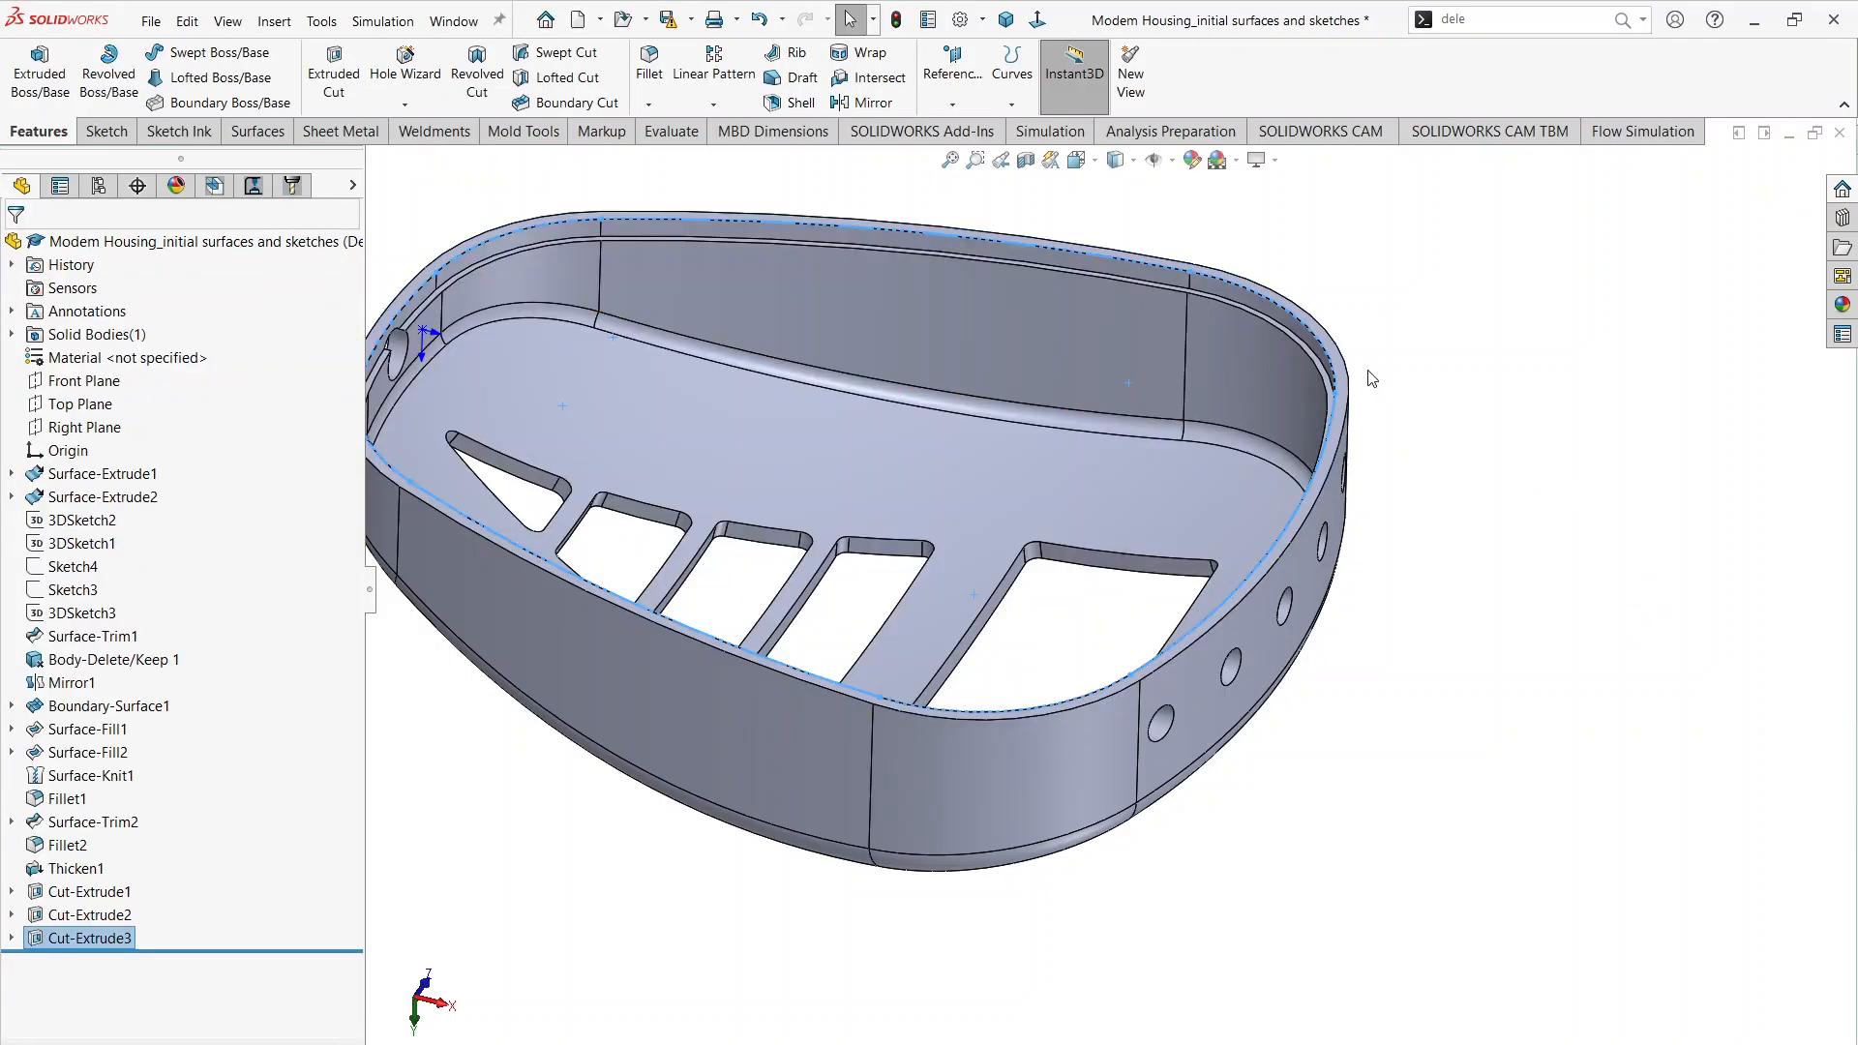
pyautogui.scroll(-5, 1188, 299)
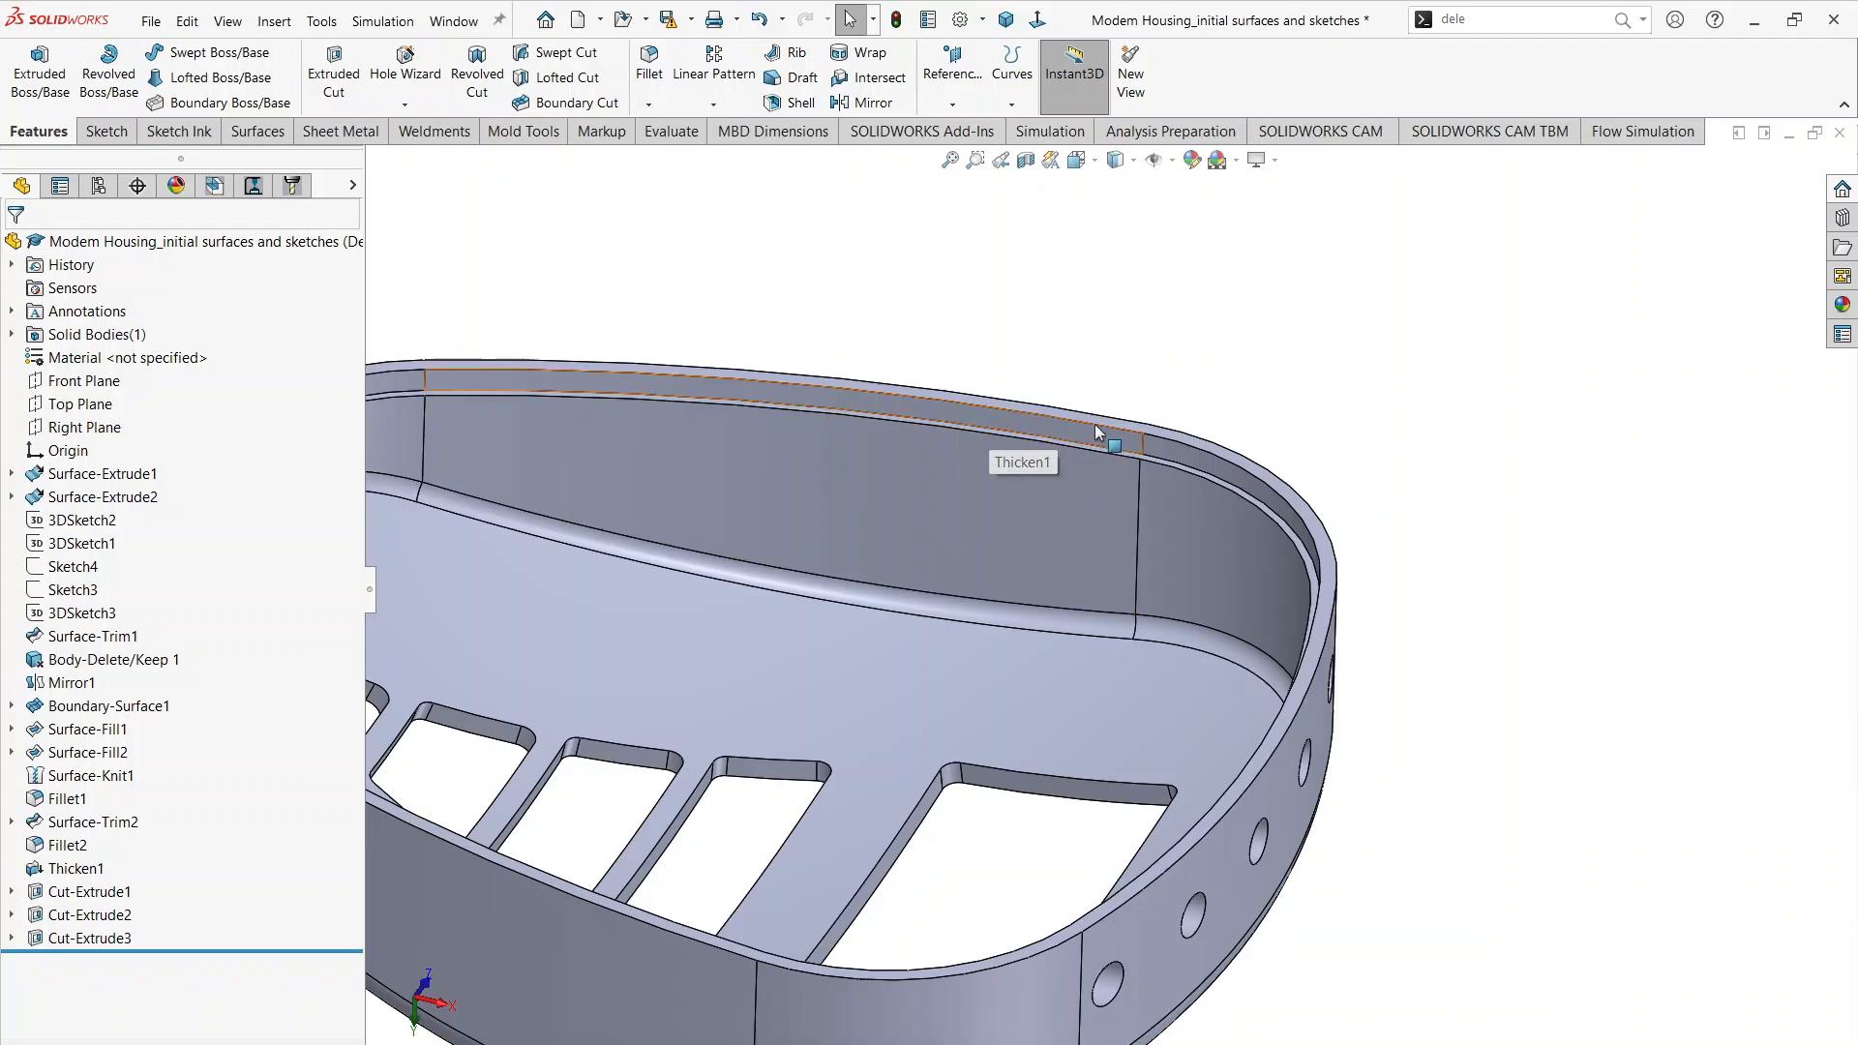
pyautogui.scroll(5, 1024, 421)
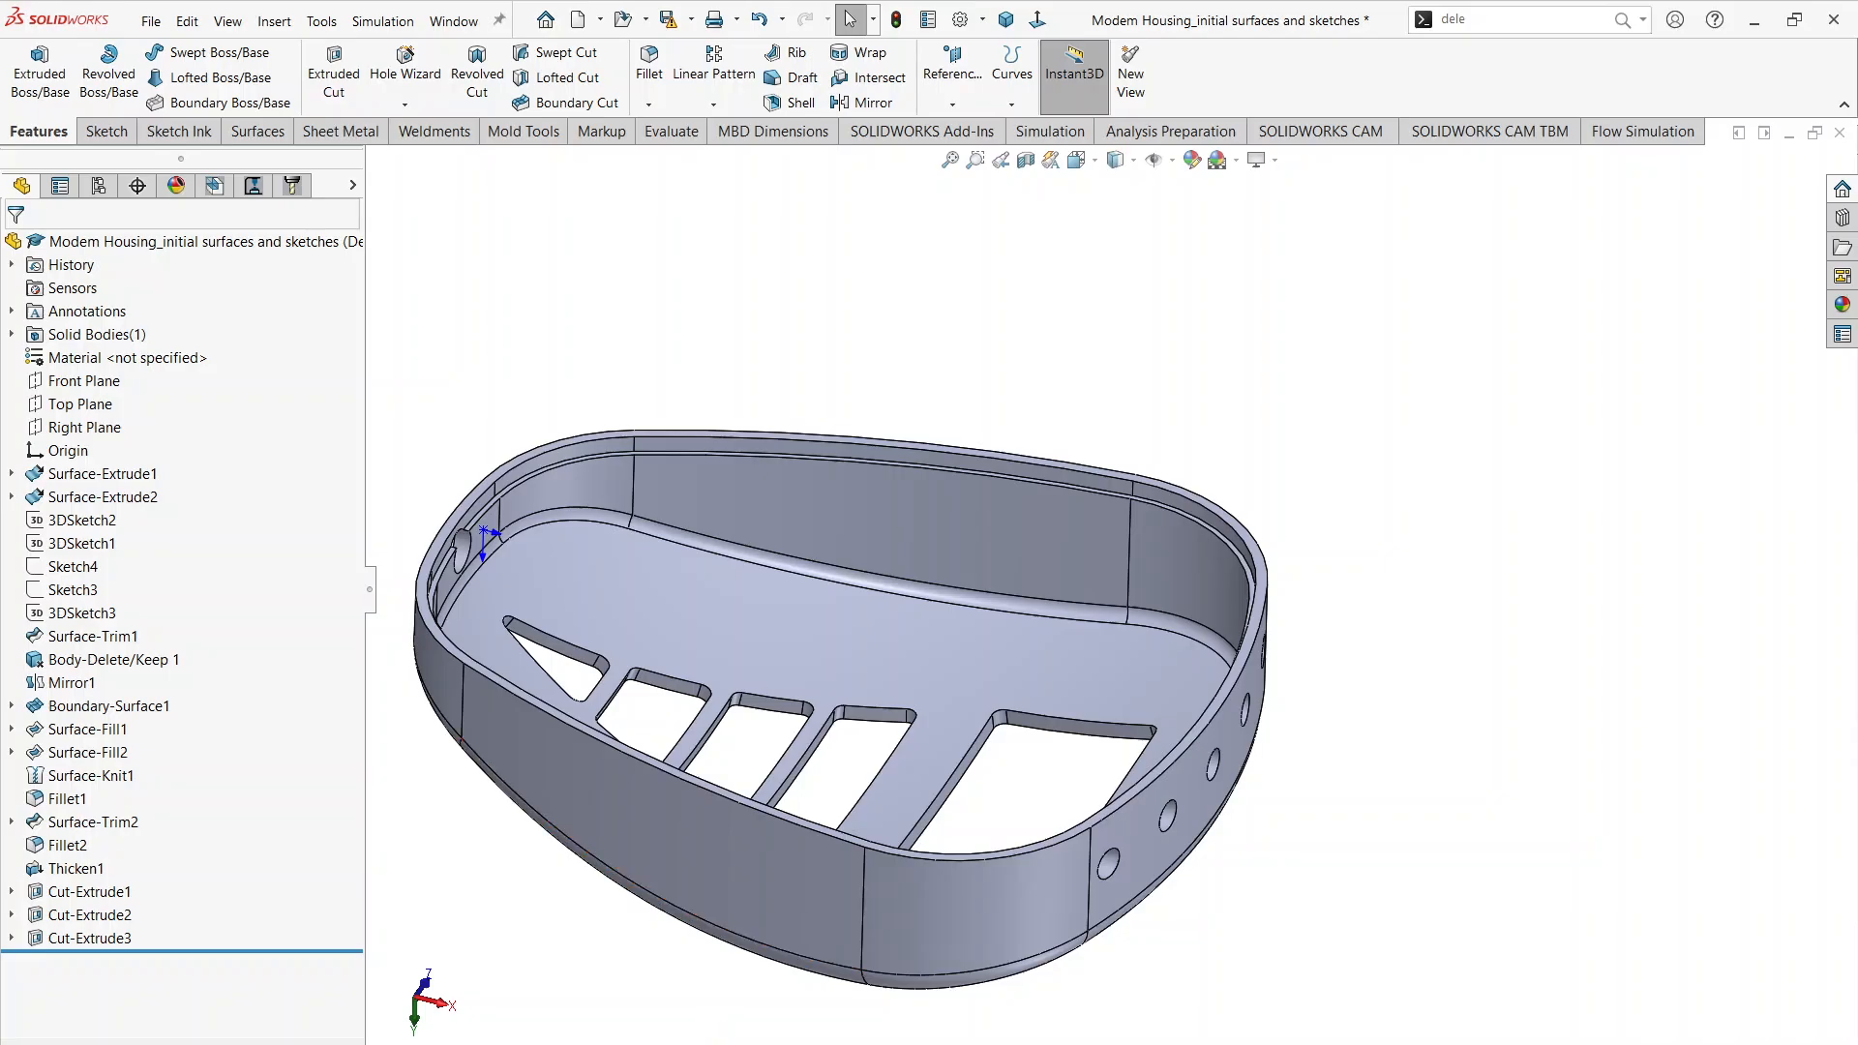
# Step: Consult the lid section in the Modem Housing drawing again, and start a new sketch on the housing's flat outer rim face
pyautogui.click(706, 1024)
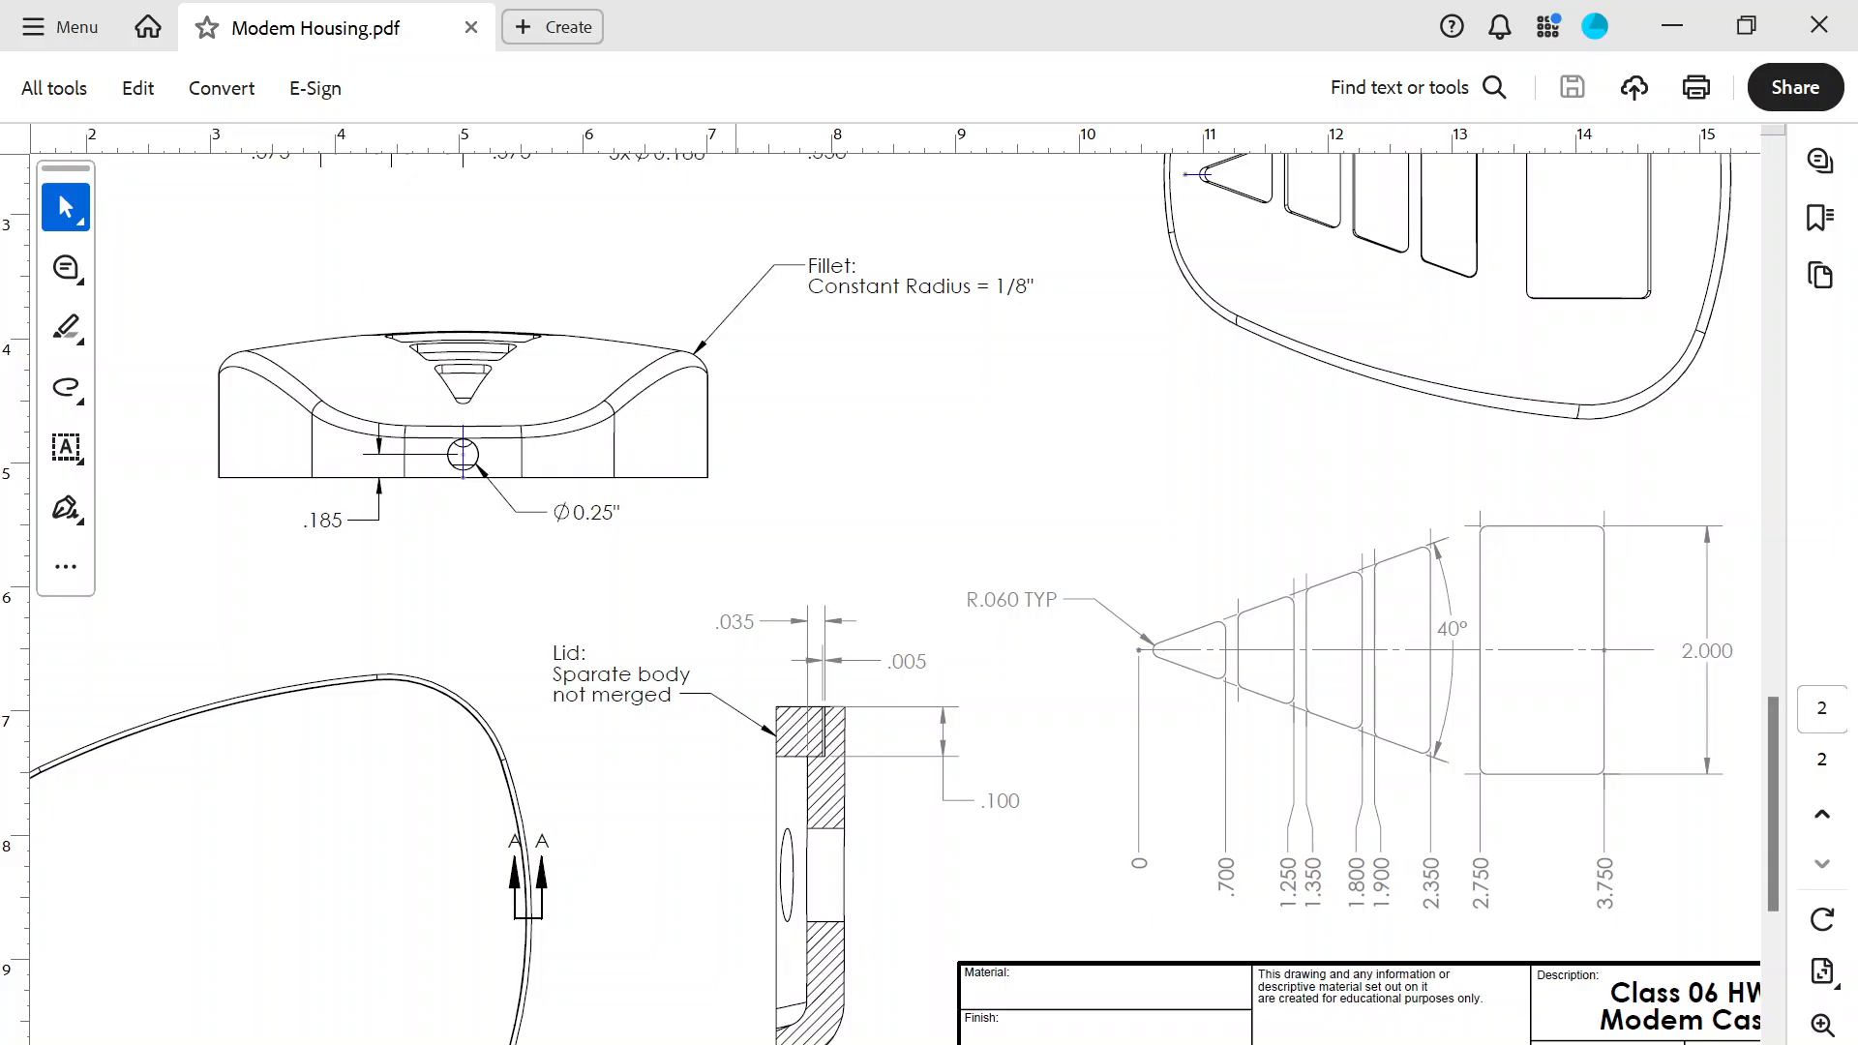
pyautogui.click(784, 977)
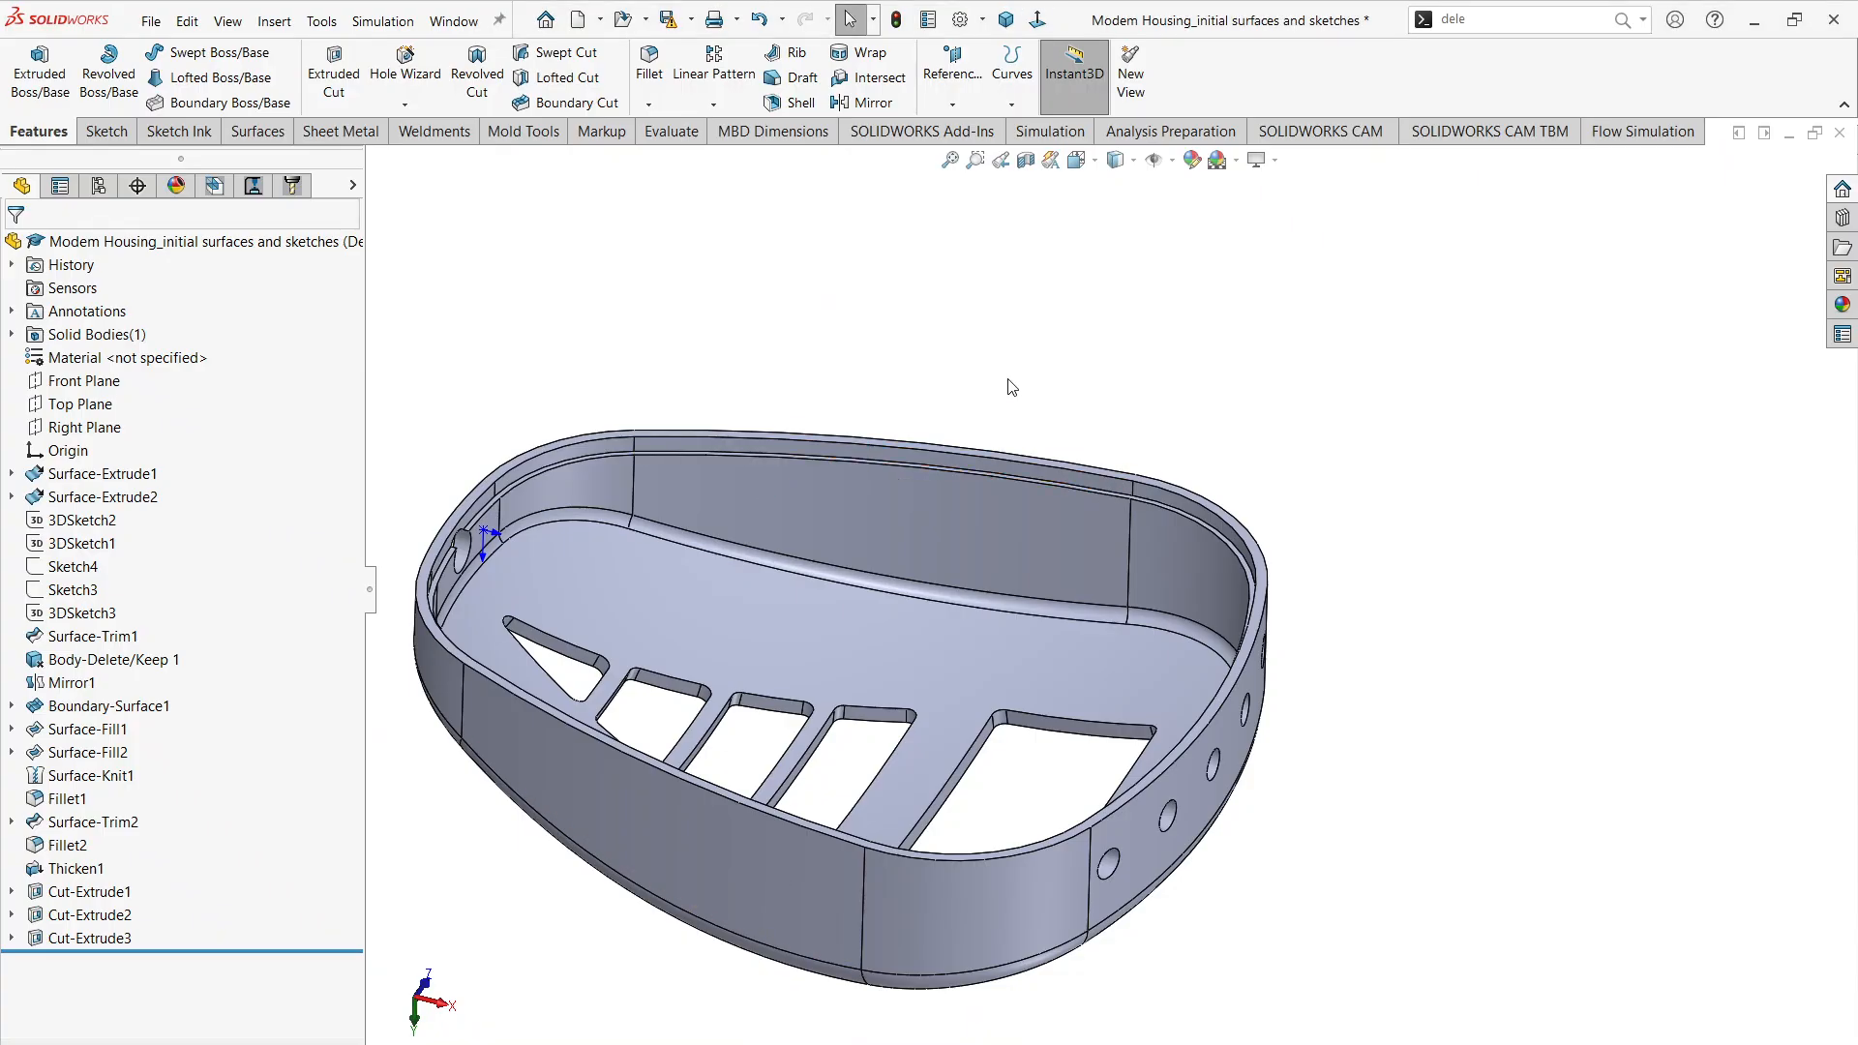
pyautogui.scroll(-5, 1190, 493)
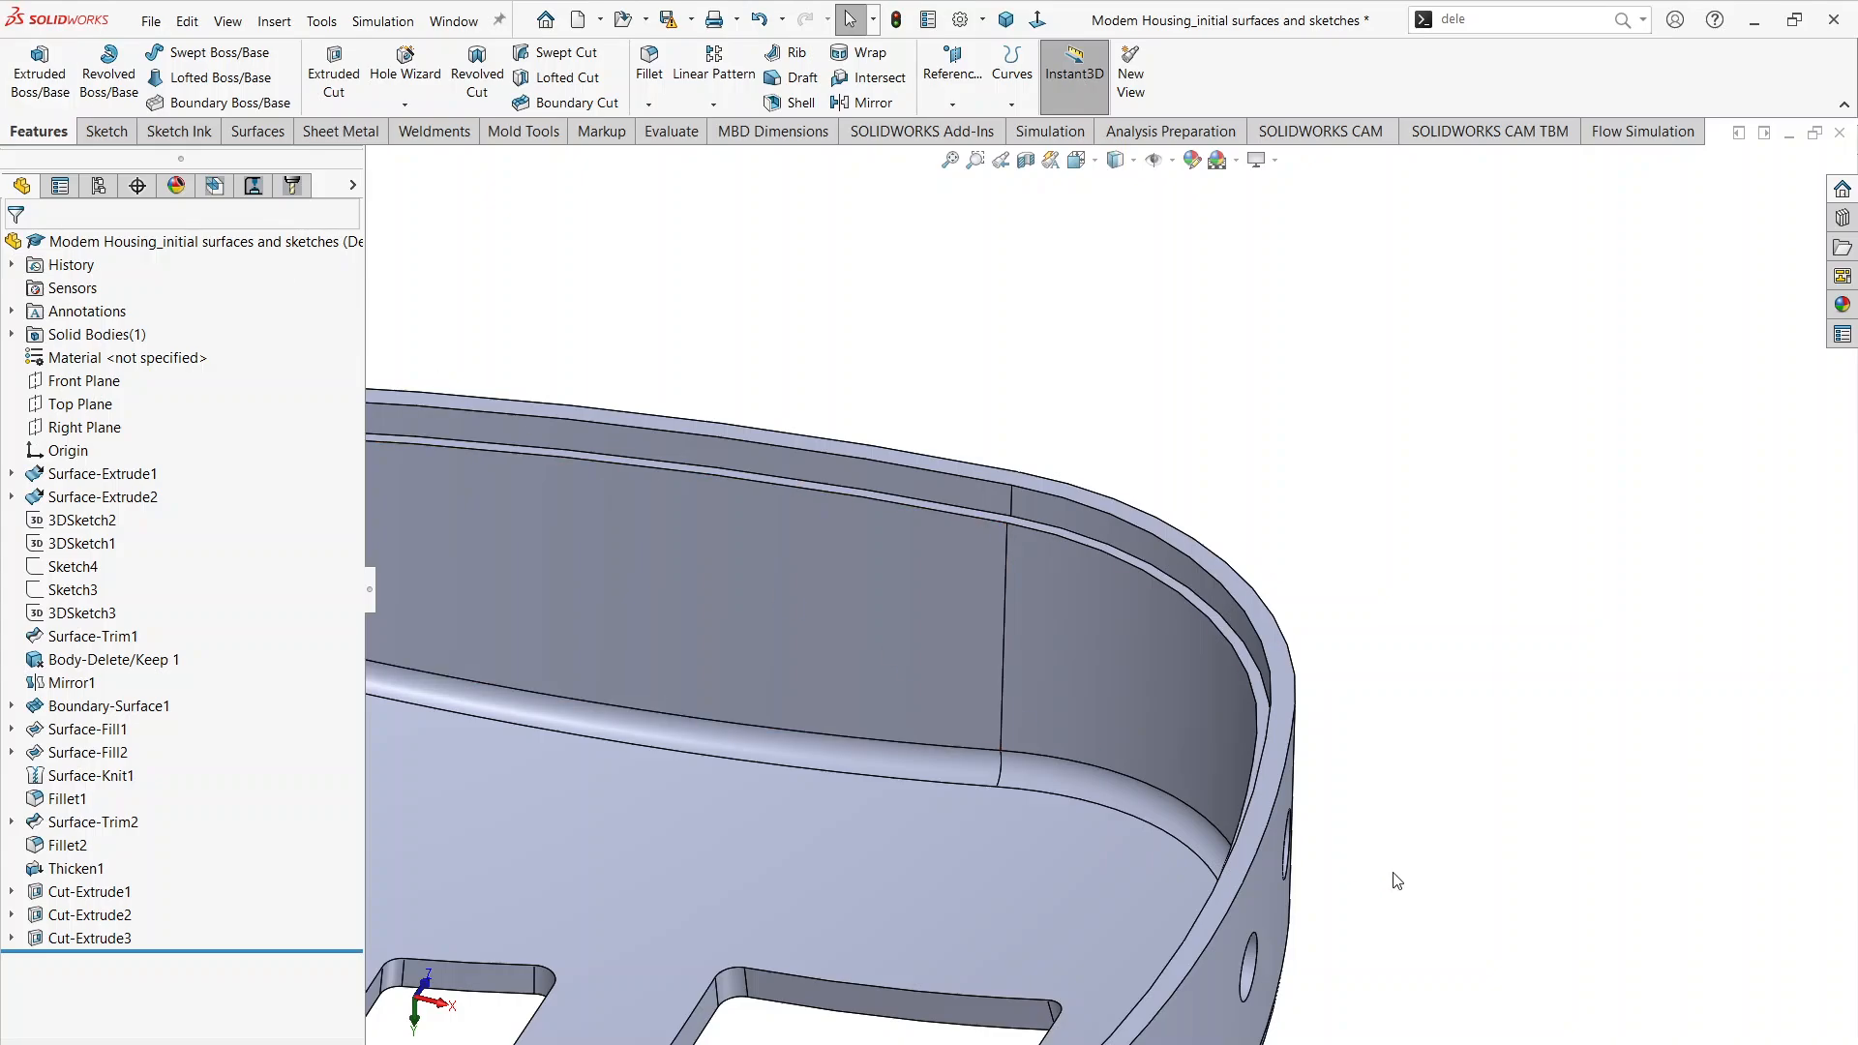
pyautogui.scroll(-2, 1139, 588)
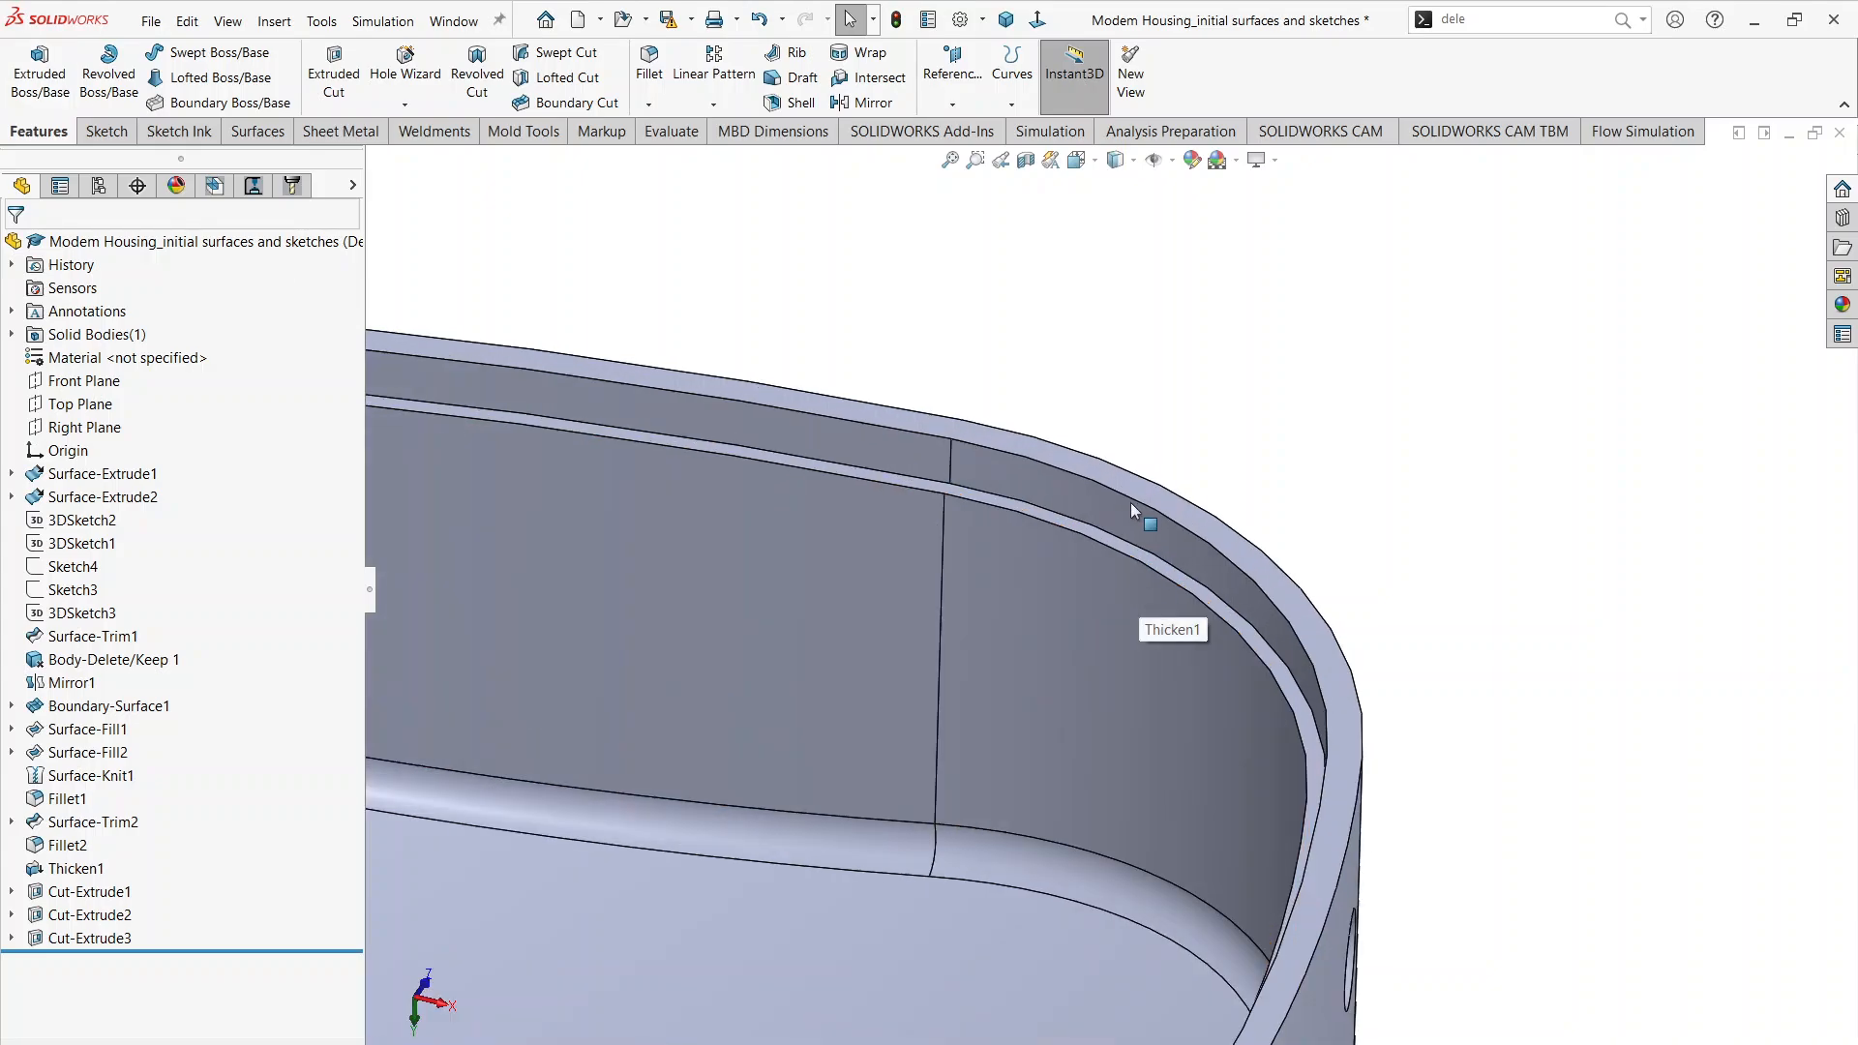
pyautogui.click(1112, 478)
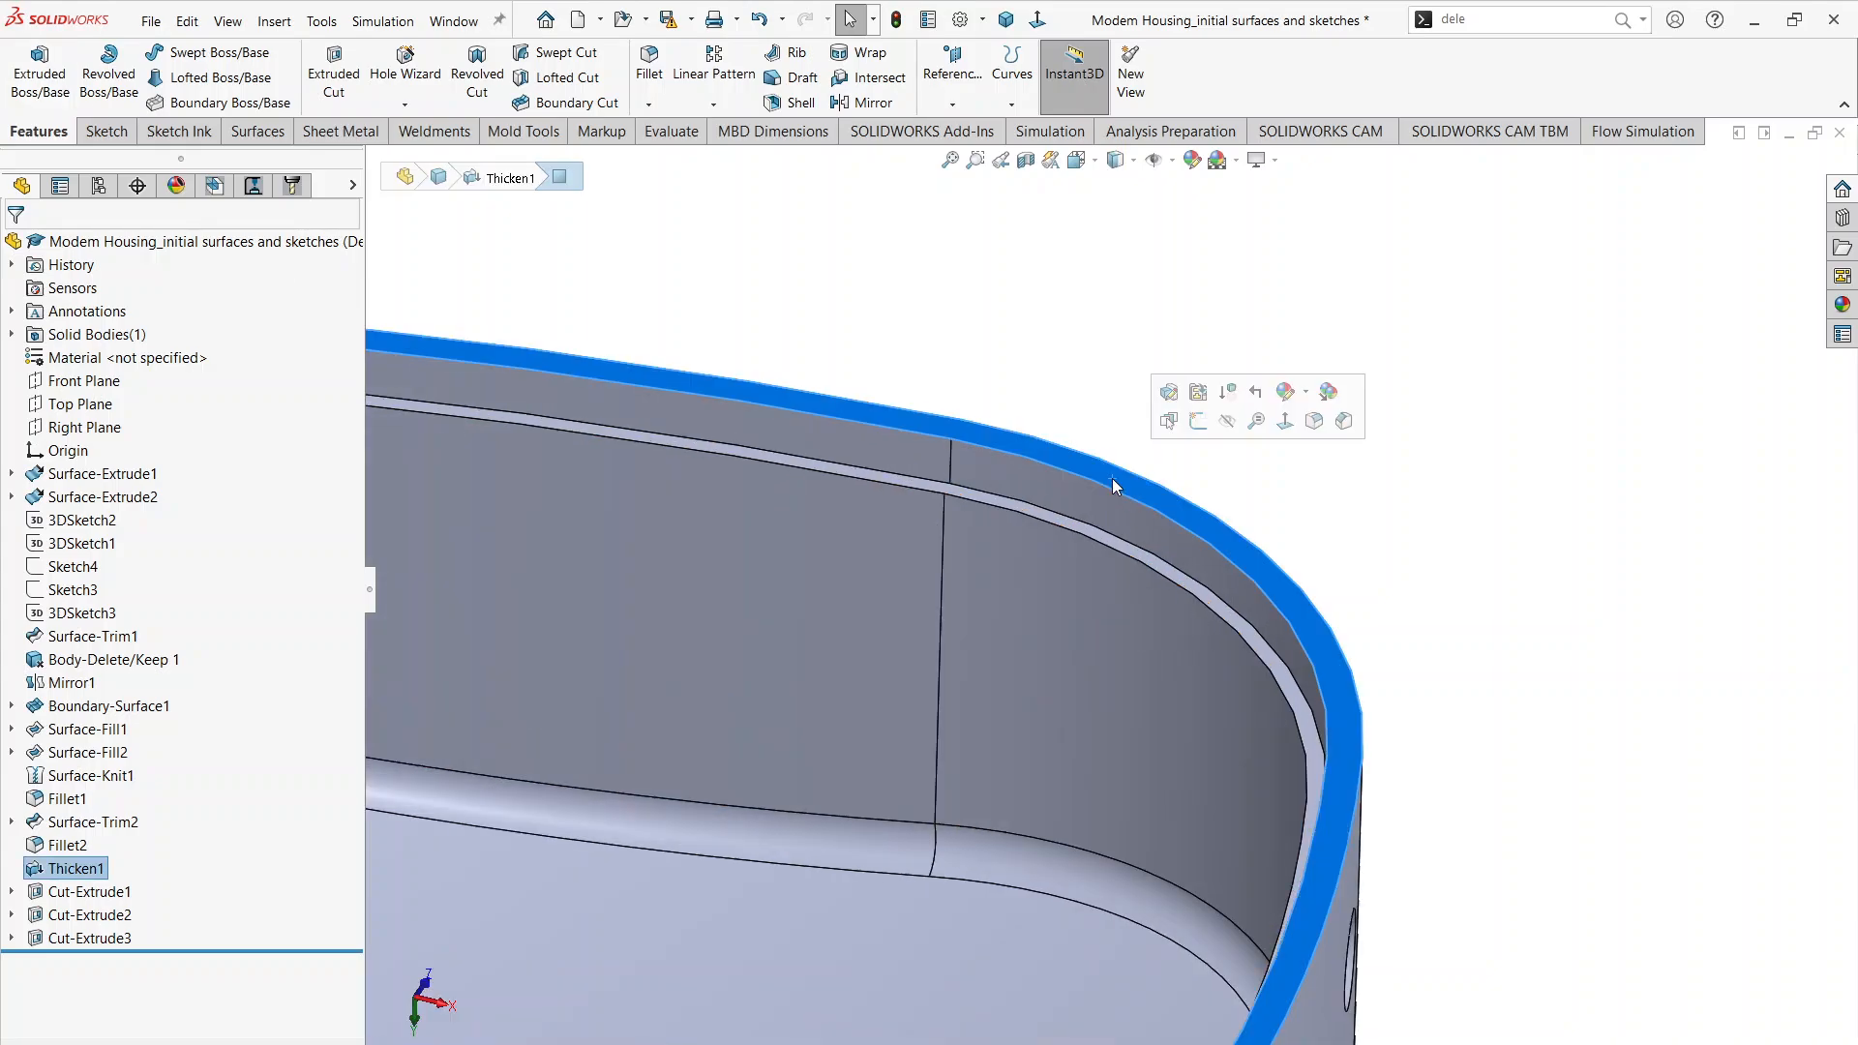
pyautogui.click(1194, 426)
pyautogui.click(1602, 424)
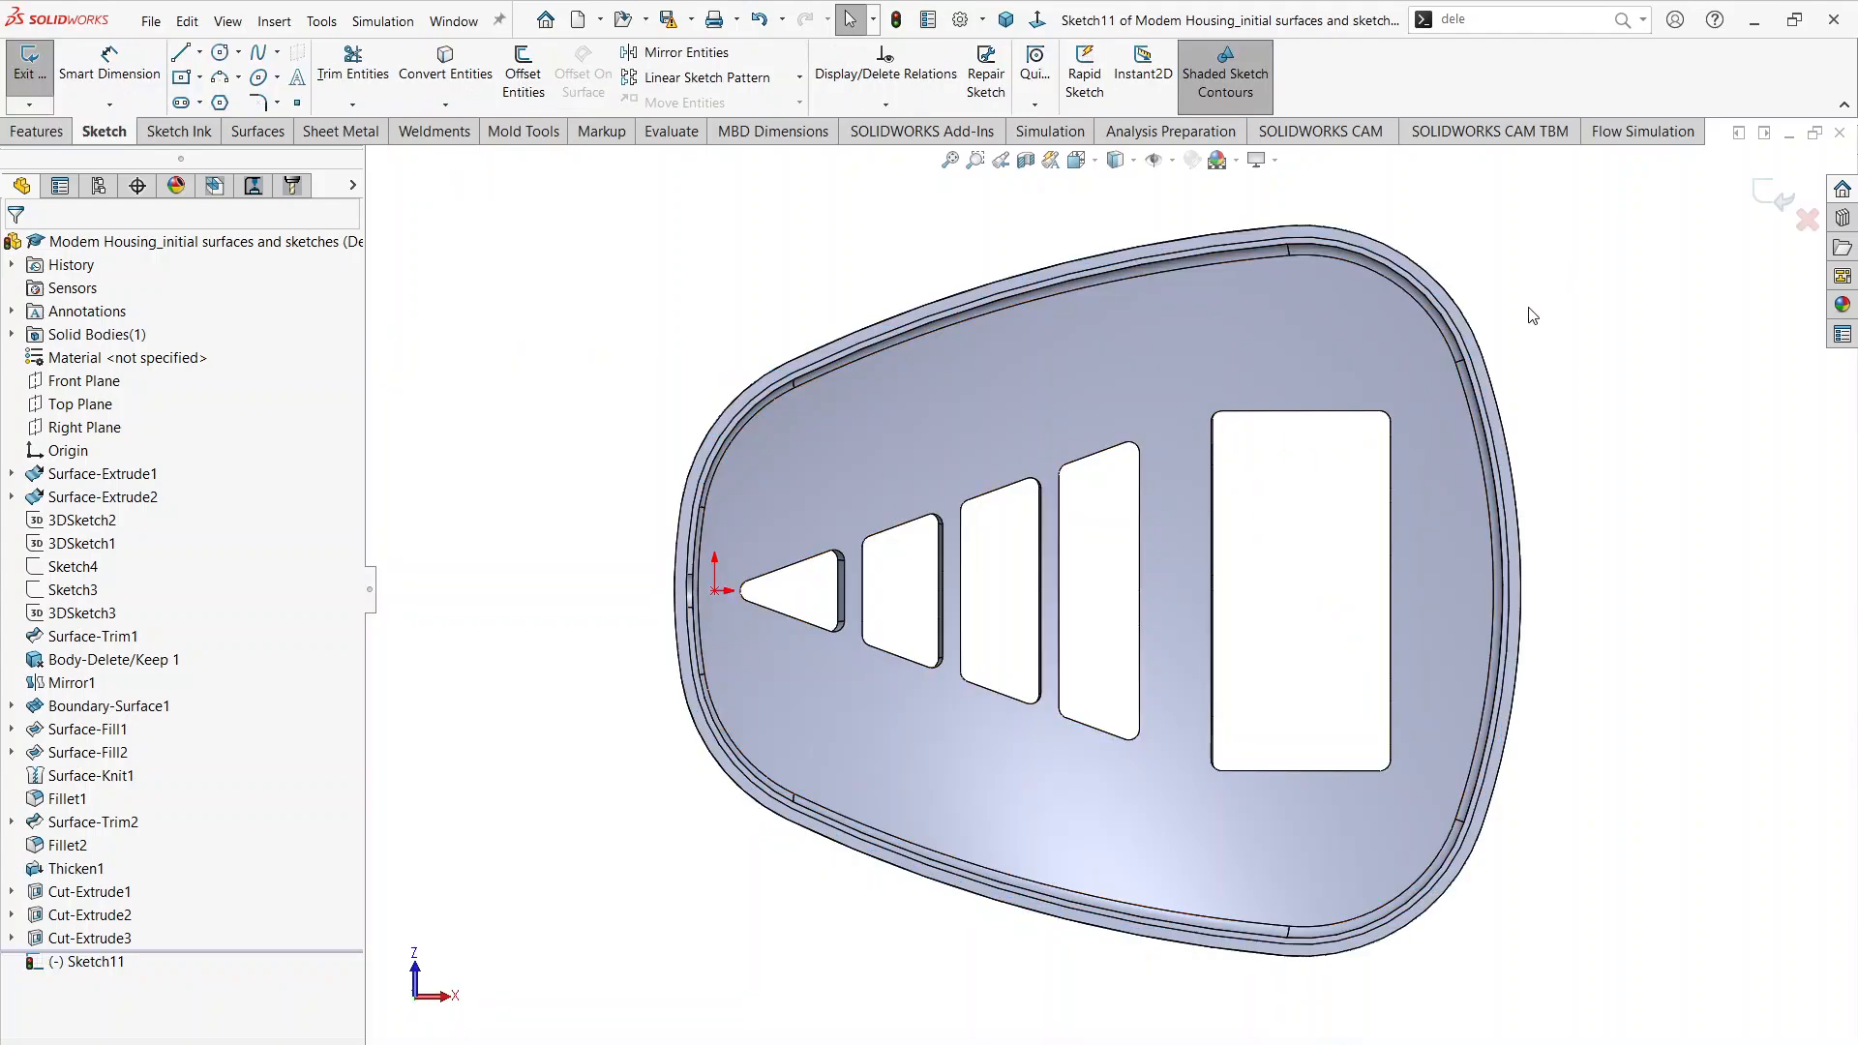
# Step: Start Offset Entities at 0.005 in on the rim face's inner edge at one wide-end corner, reversed to offset inward
pyautogui.scroll(-3, 1484, 328)
pyautogui.scroll(-1, 1223, 412)
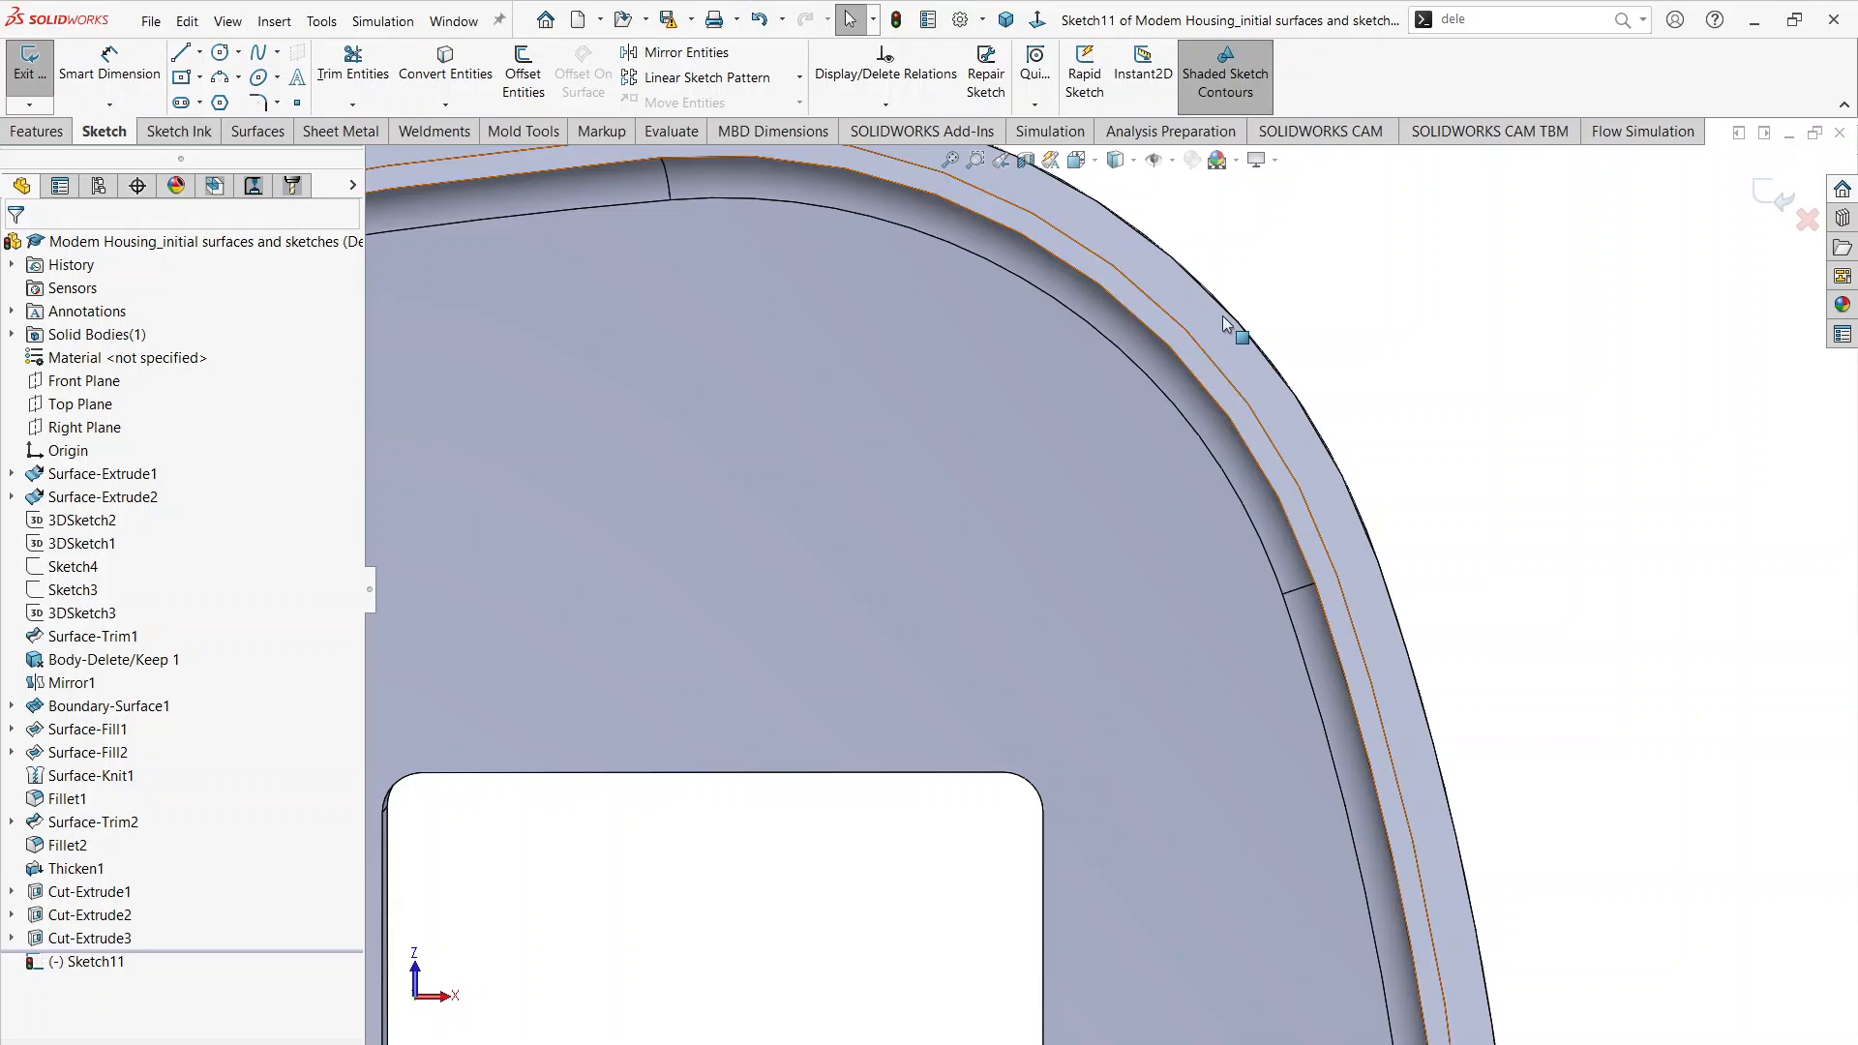
pyautogui.moveTo(1223, 316); pyautogui.dragTo(1237, 267, button='middle')
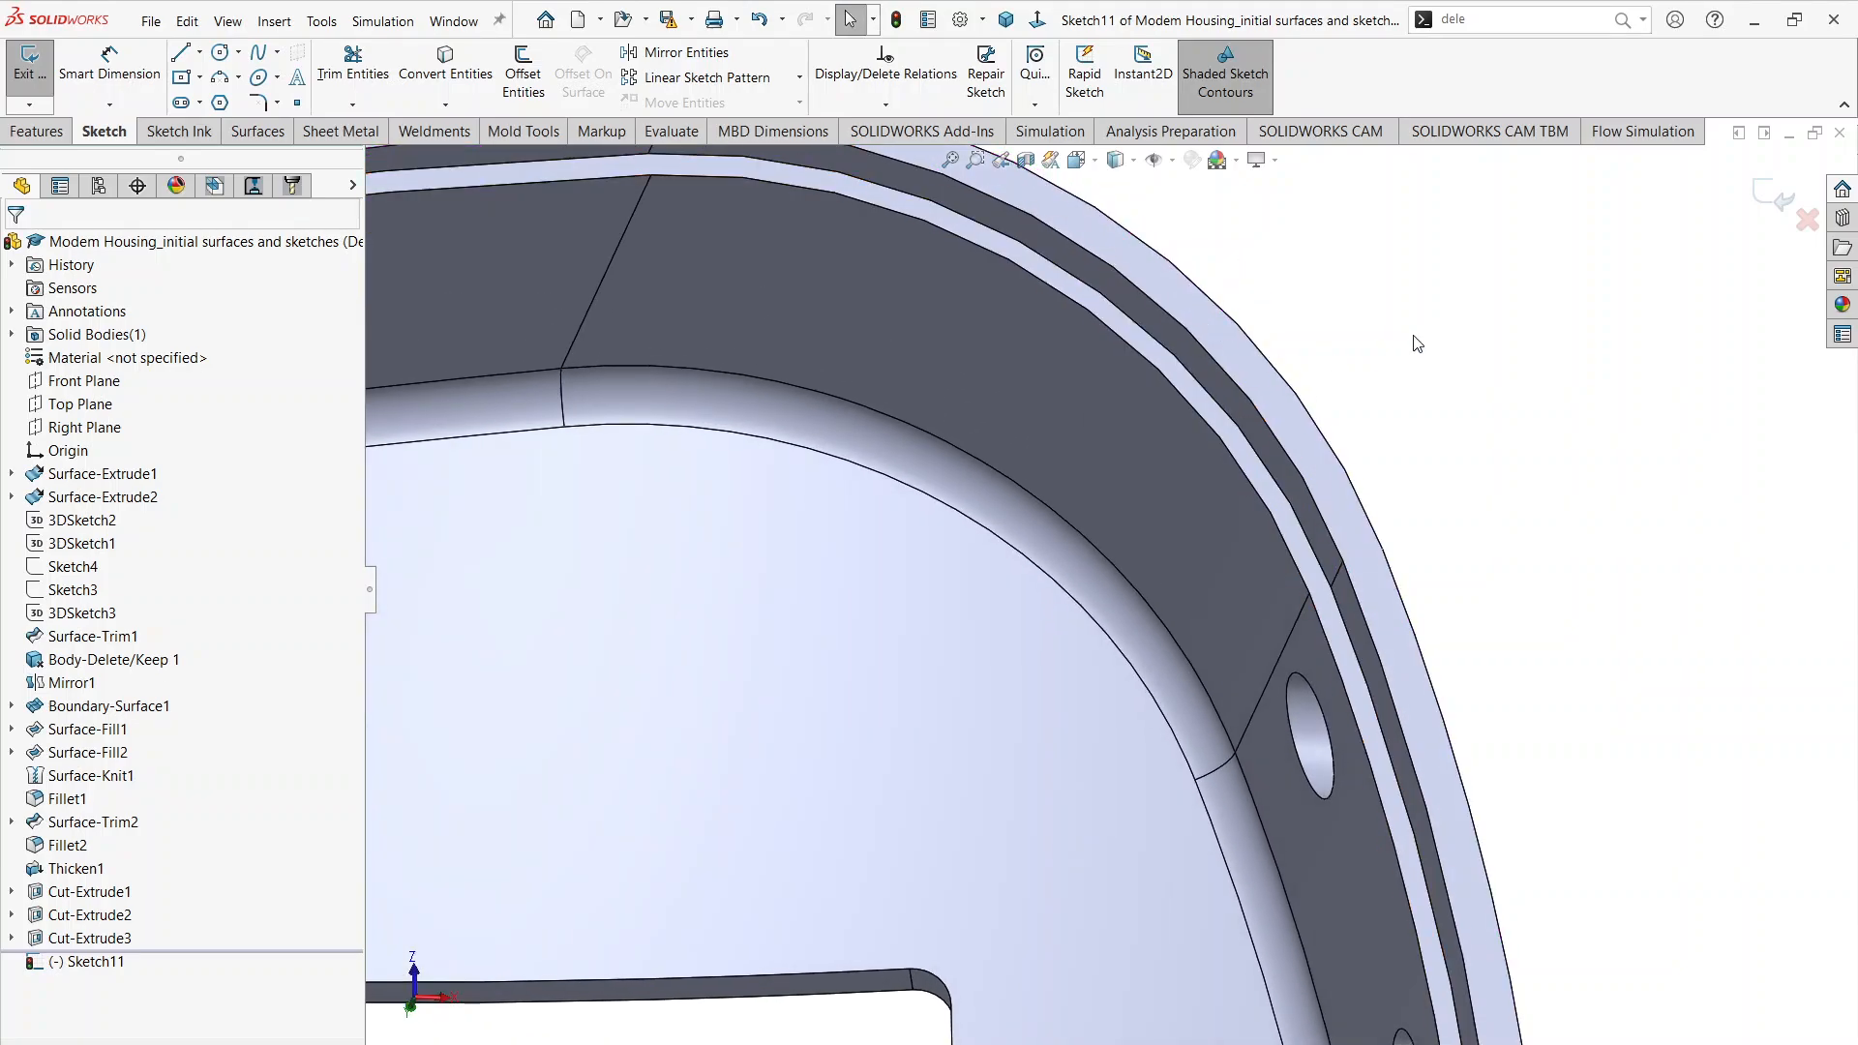
pyautogui.click(522, 66)
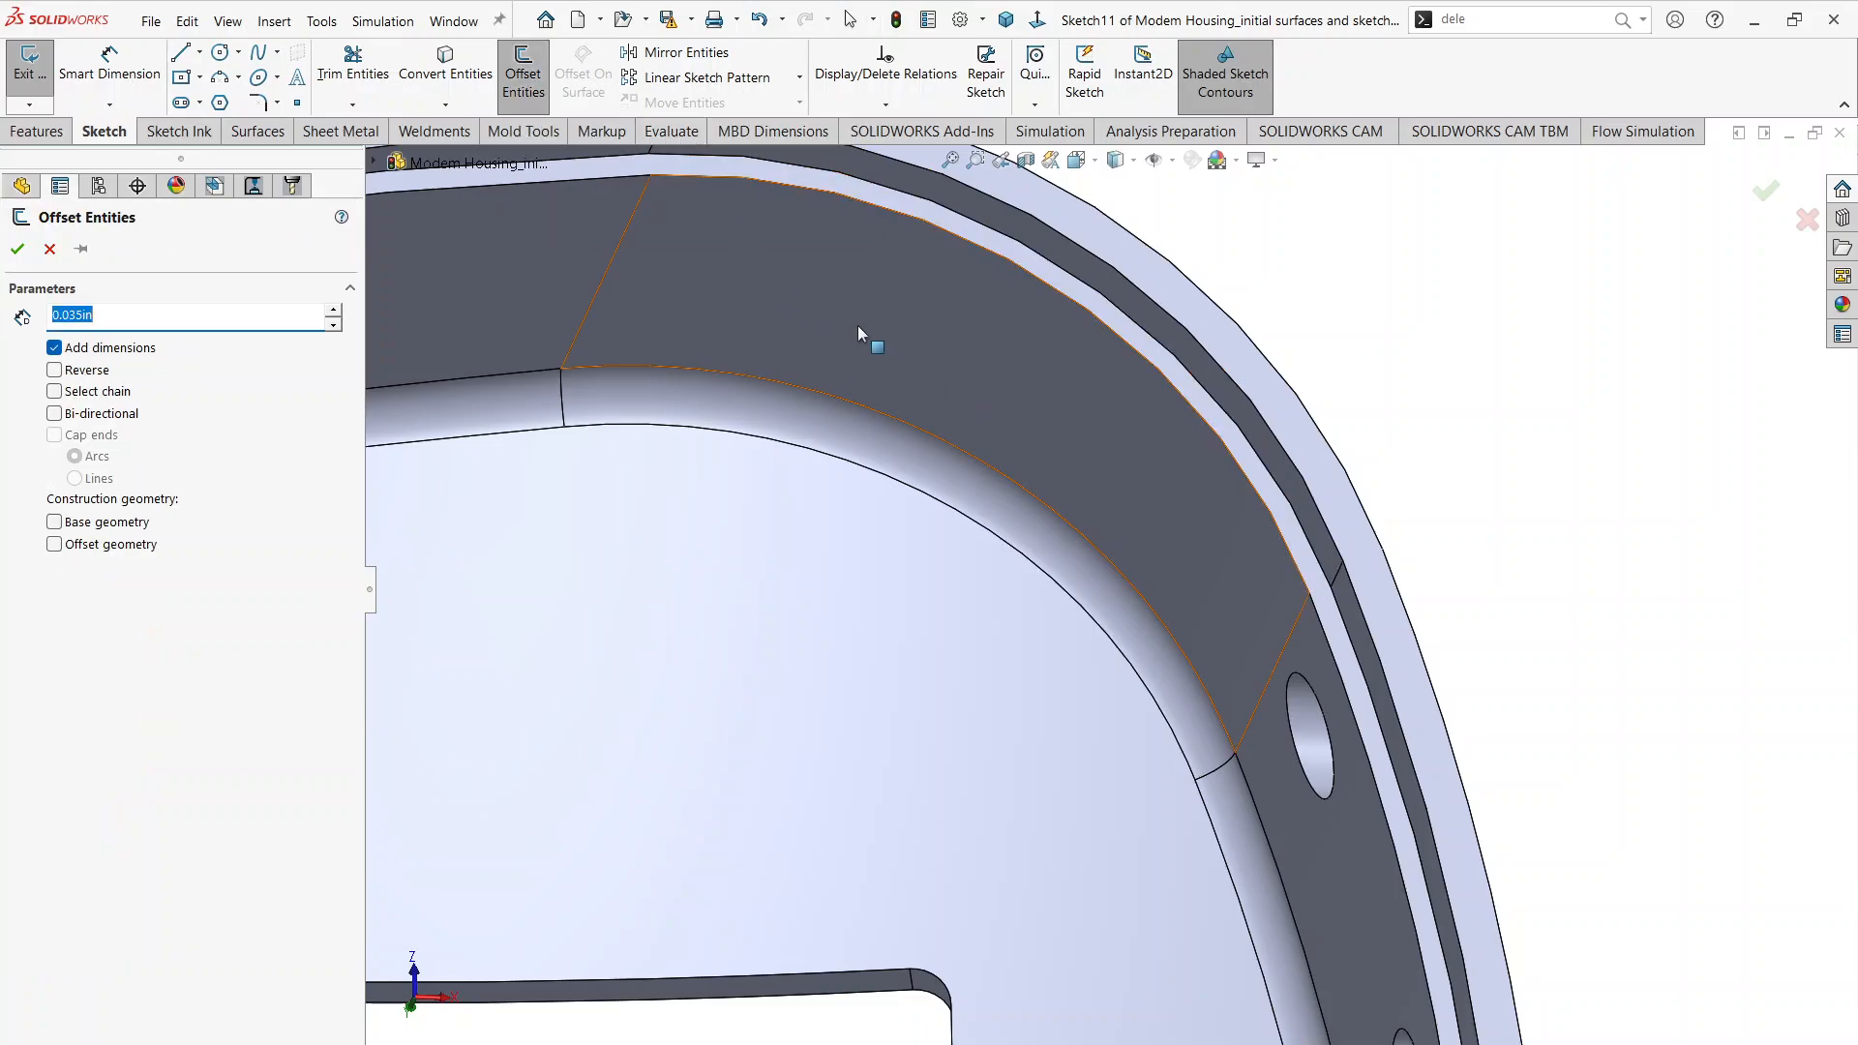
pyautogui.write('0')
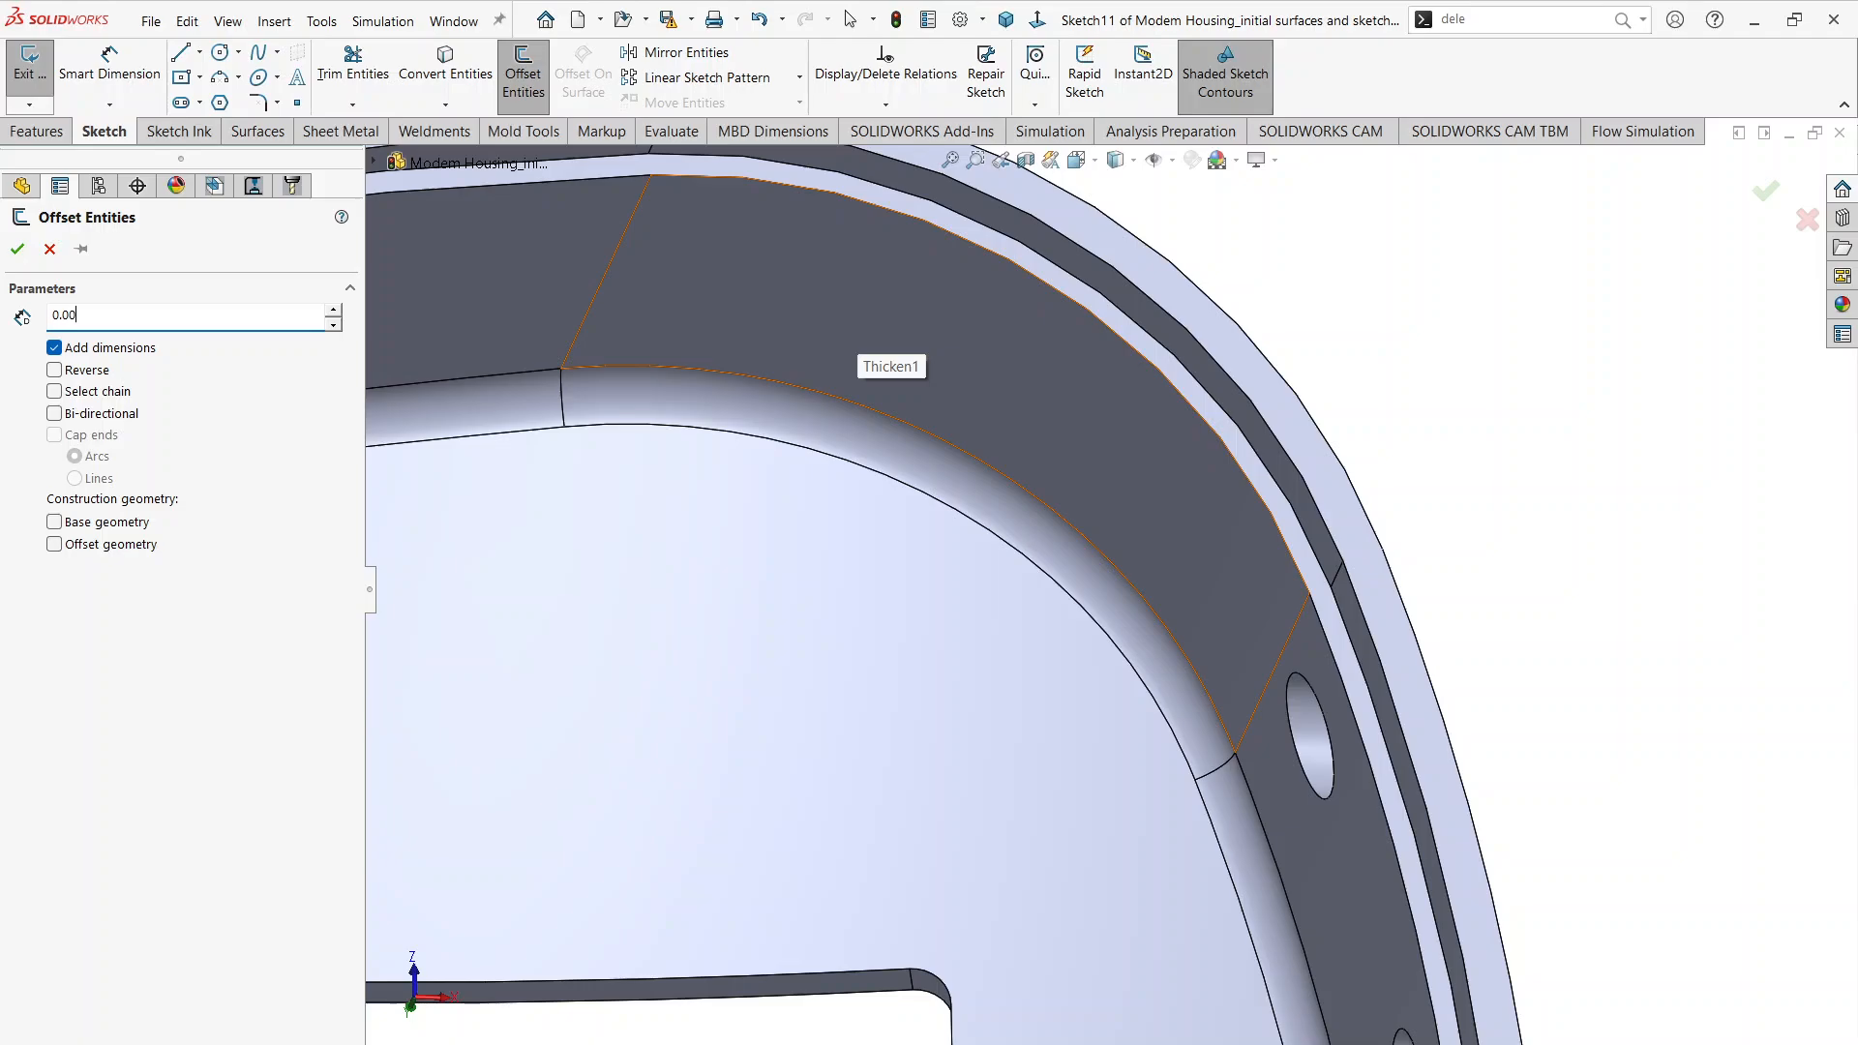
pyautogui.press('Return')
pyautogui.click(1211, 357)
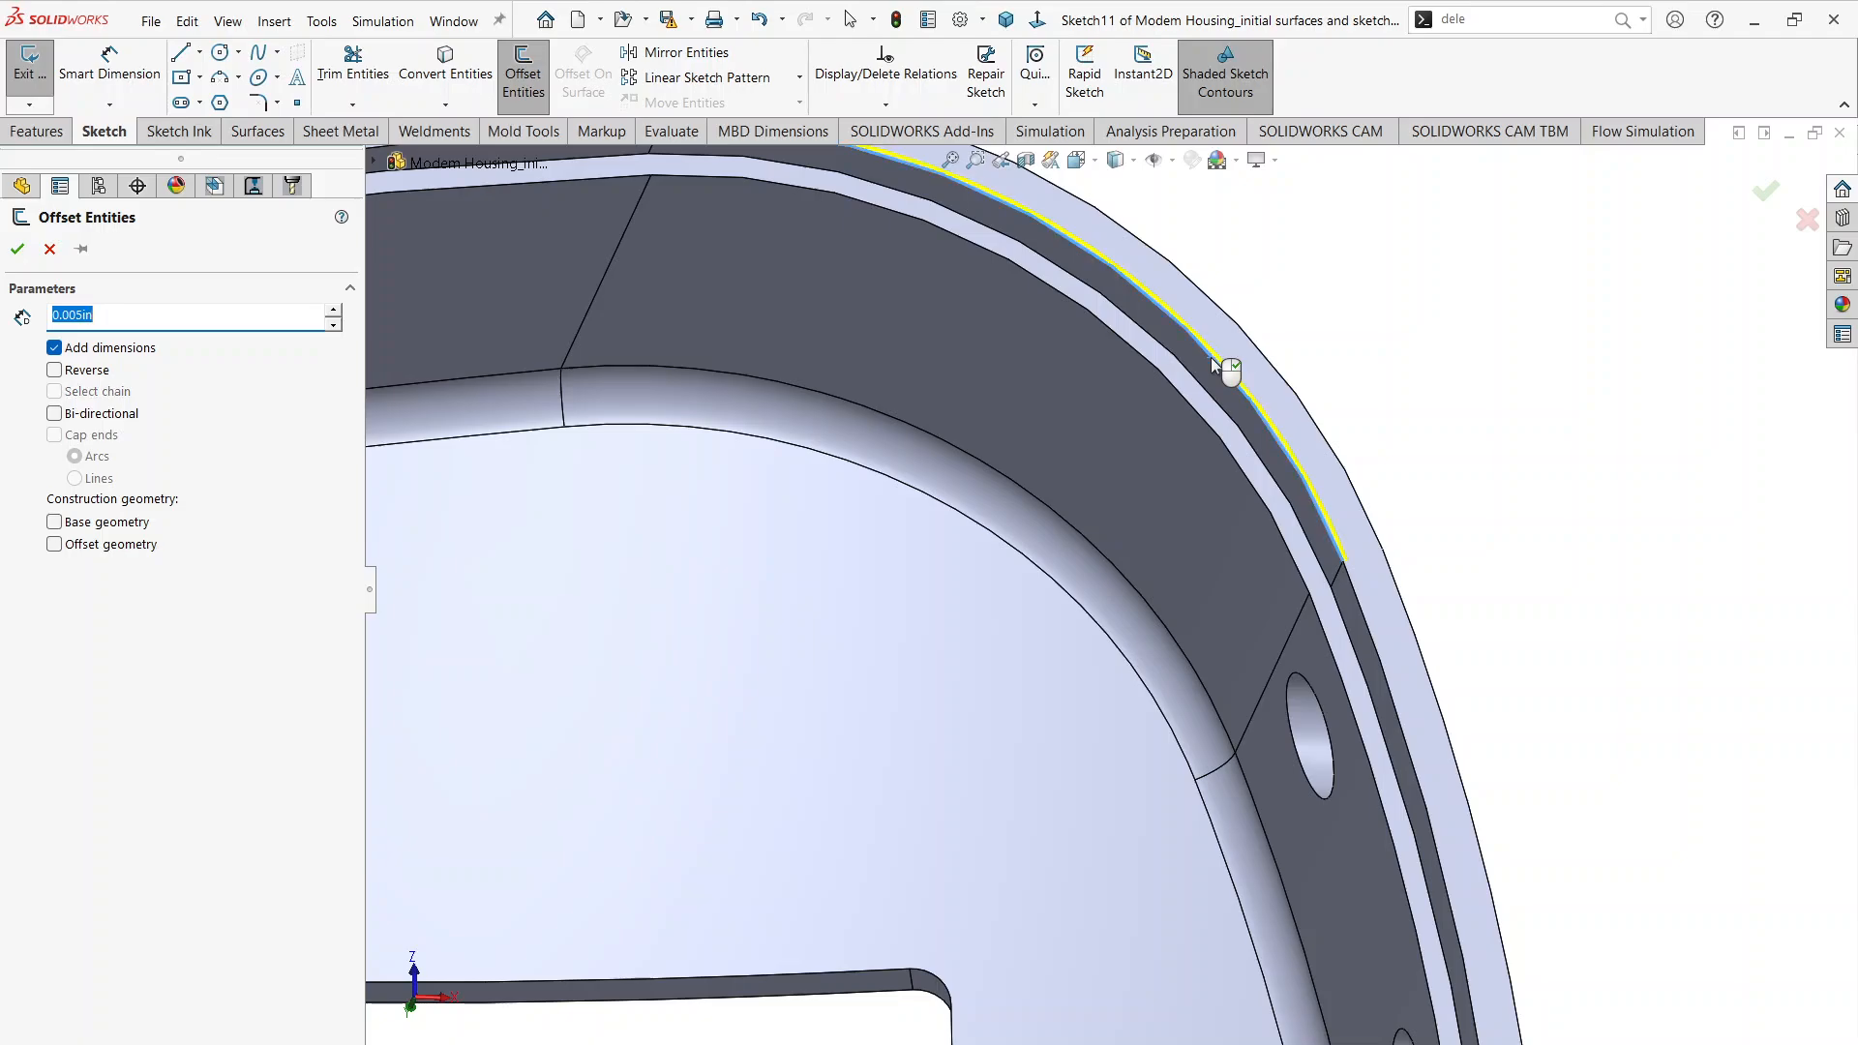
pyautogui.click(54, 370)
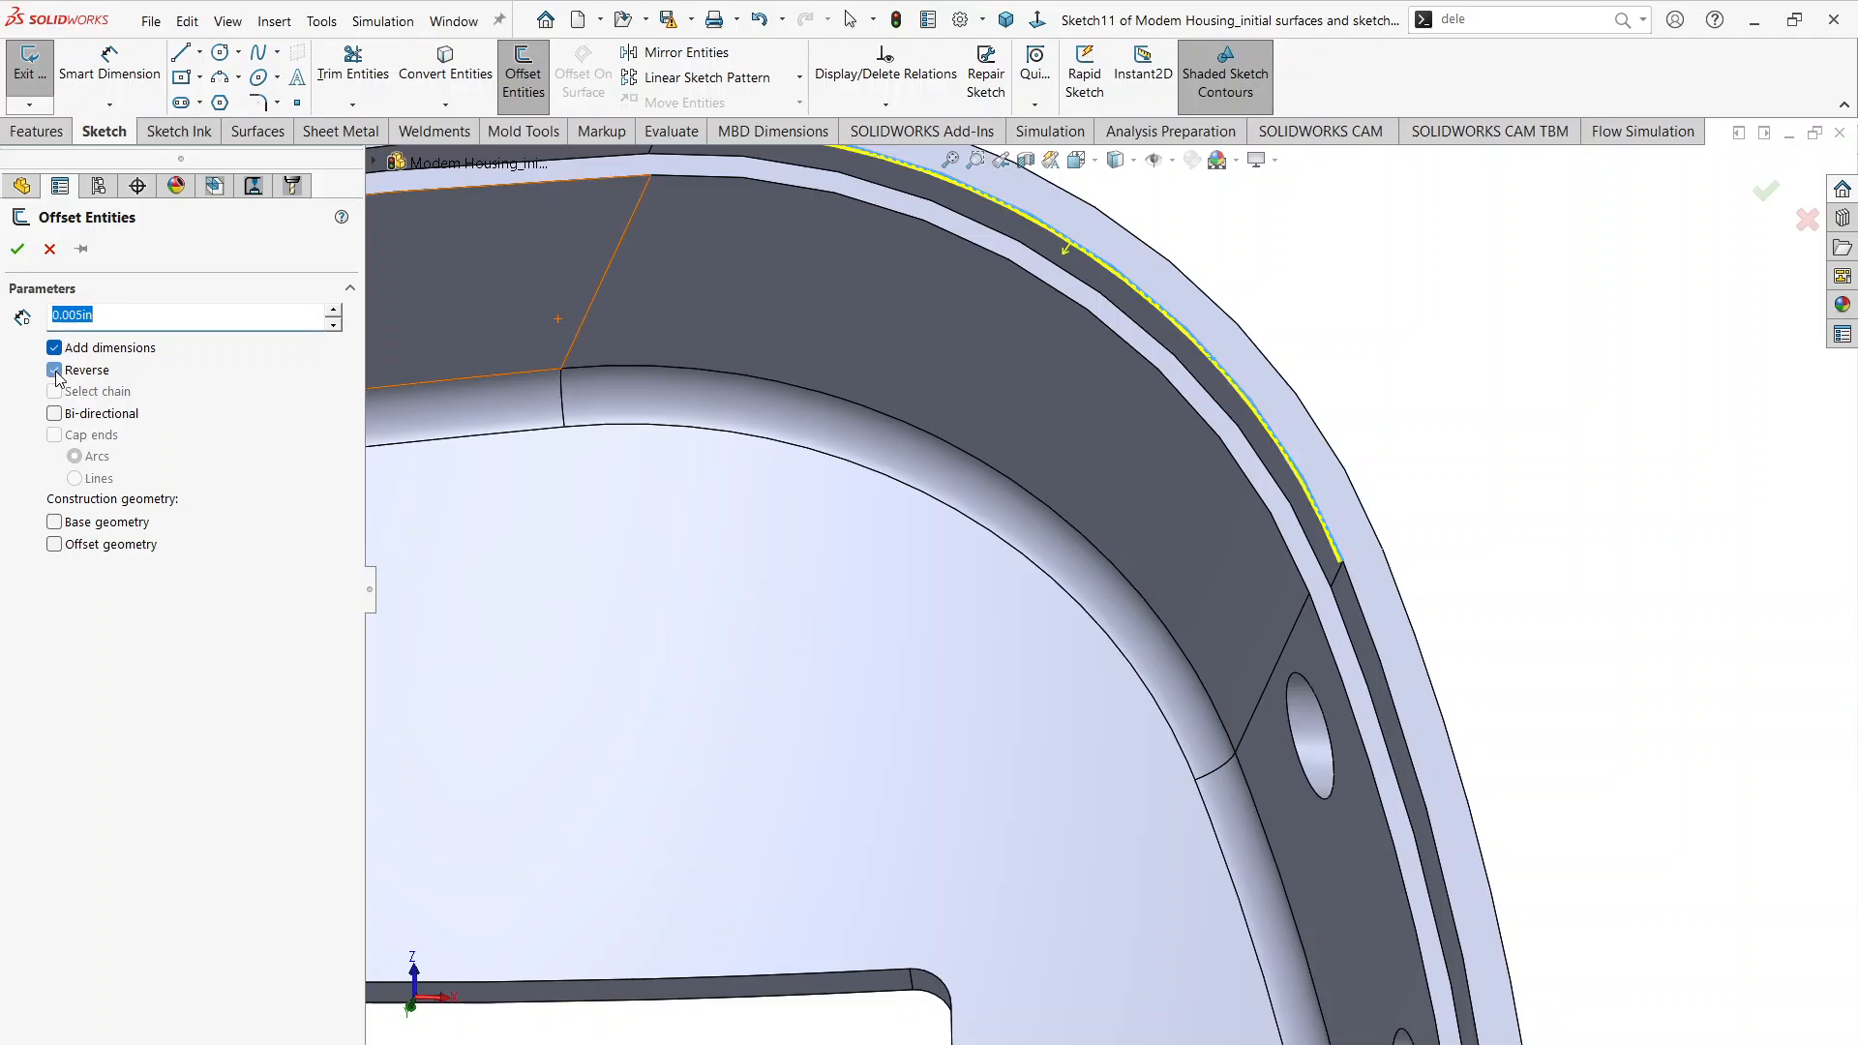
# Step: Add the wide-end inner rim edge and the adjoining corner edge to the 0.005 in inward offset
pyautogui.click(1349, 609)
pyautogui.scroll(8, 1298, 742)
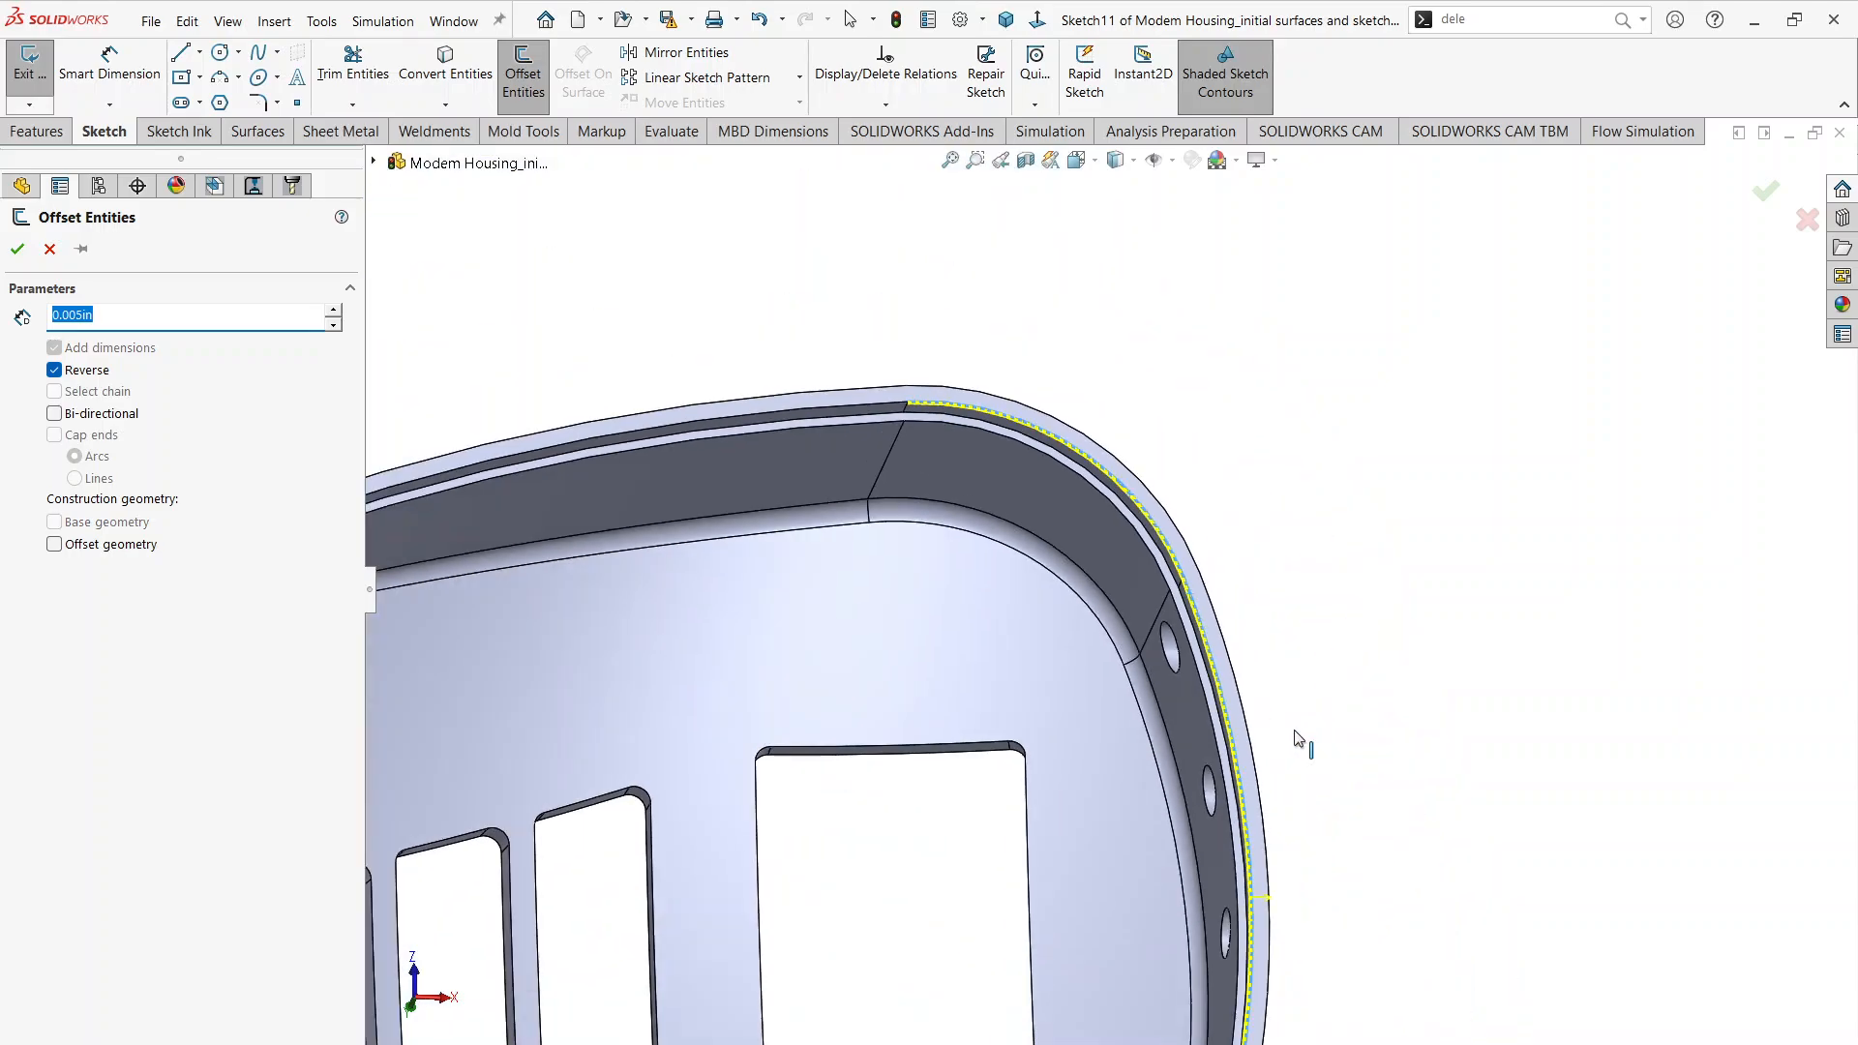
pyautogui.scroll(-10, 1252, 813)
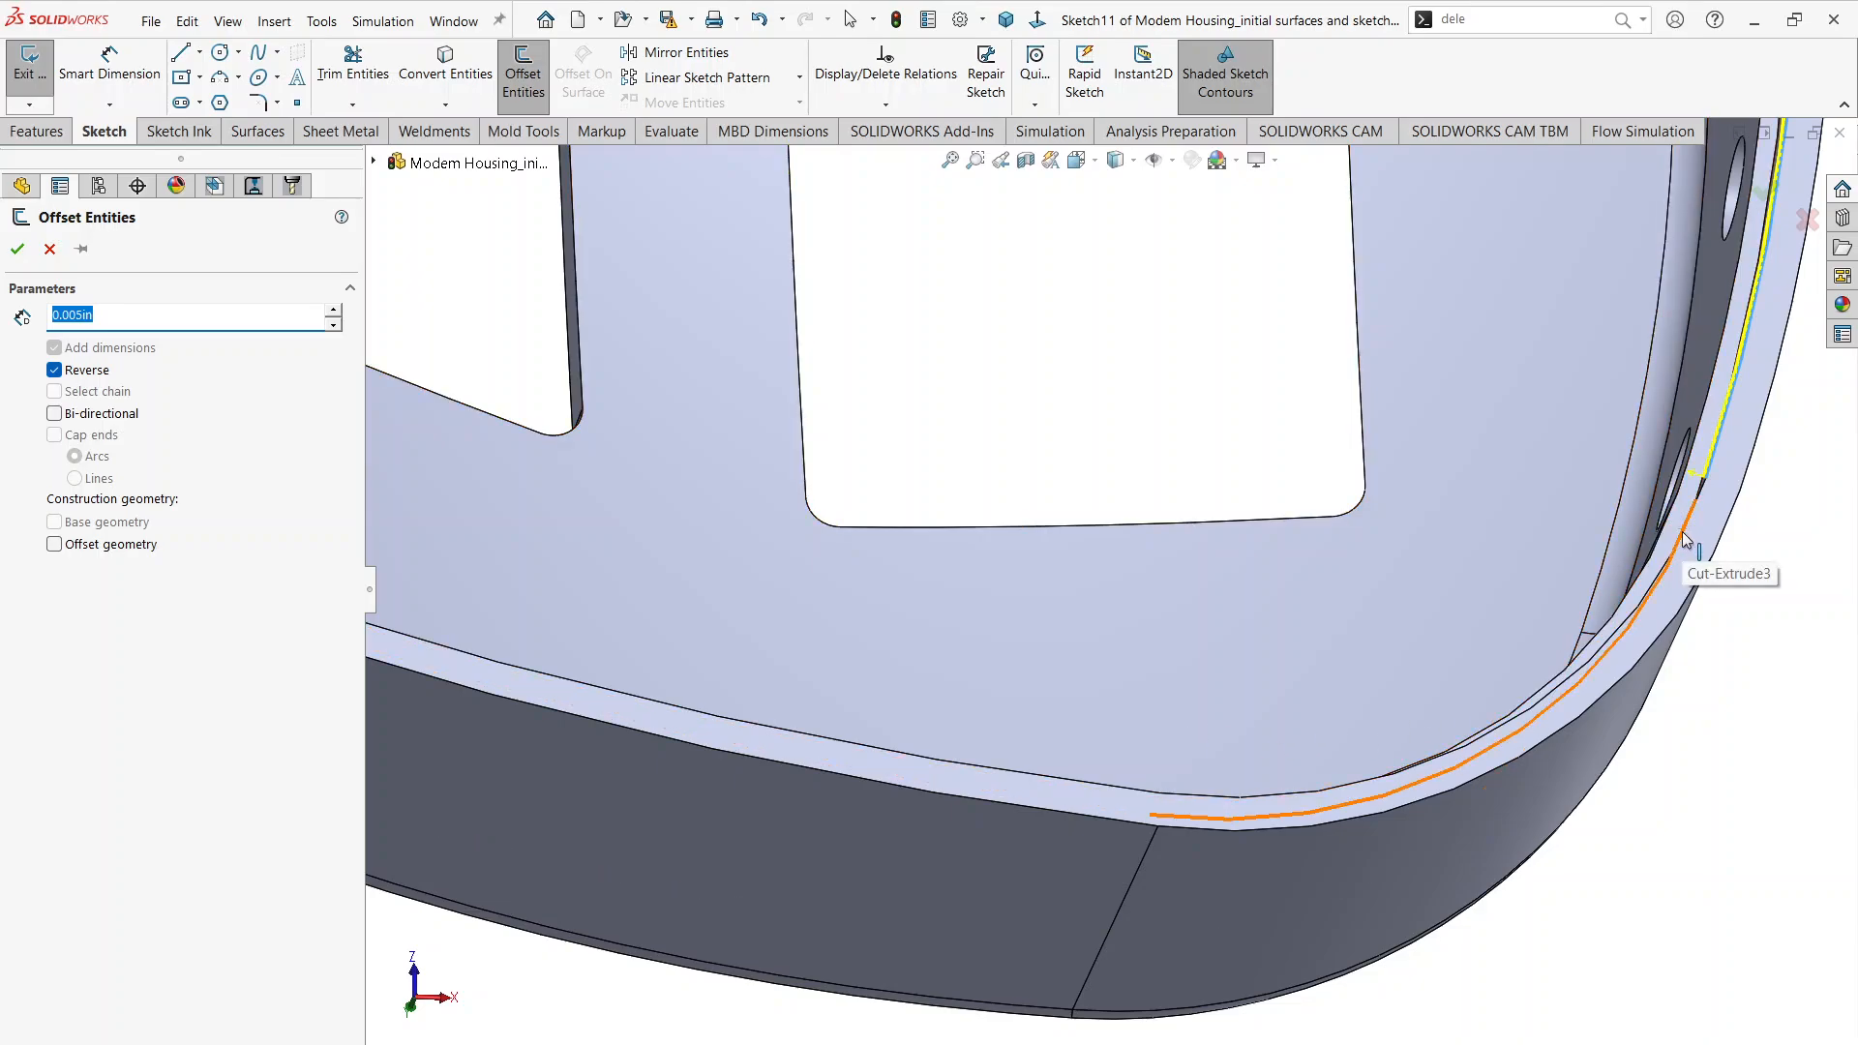
pyautogui.scroll(-3, 1686, 534)
pyautogui.moveTo(1747, 573); pyautogui.dragTo(1767, 609, button='middle')
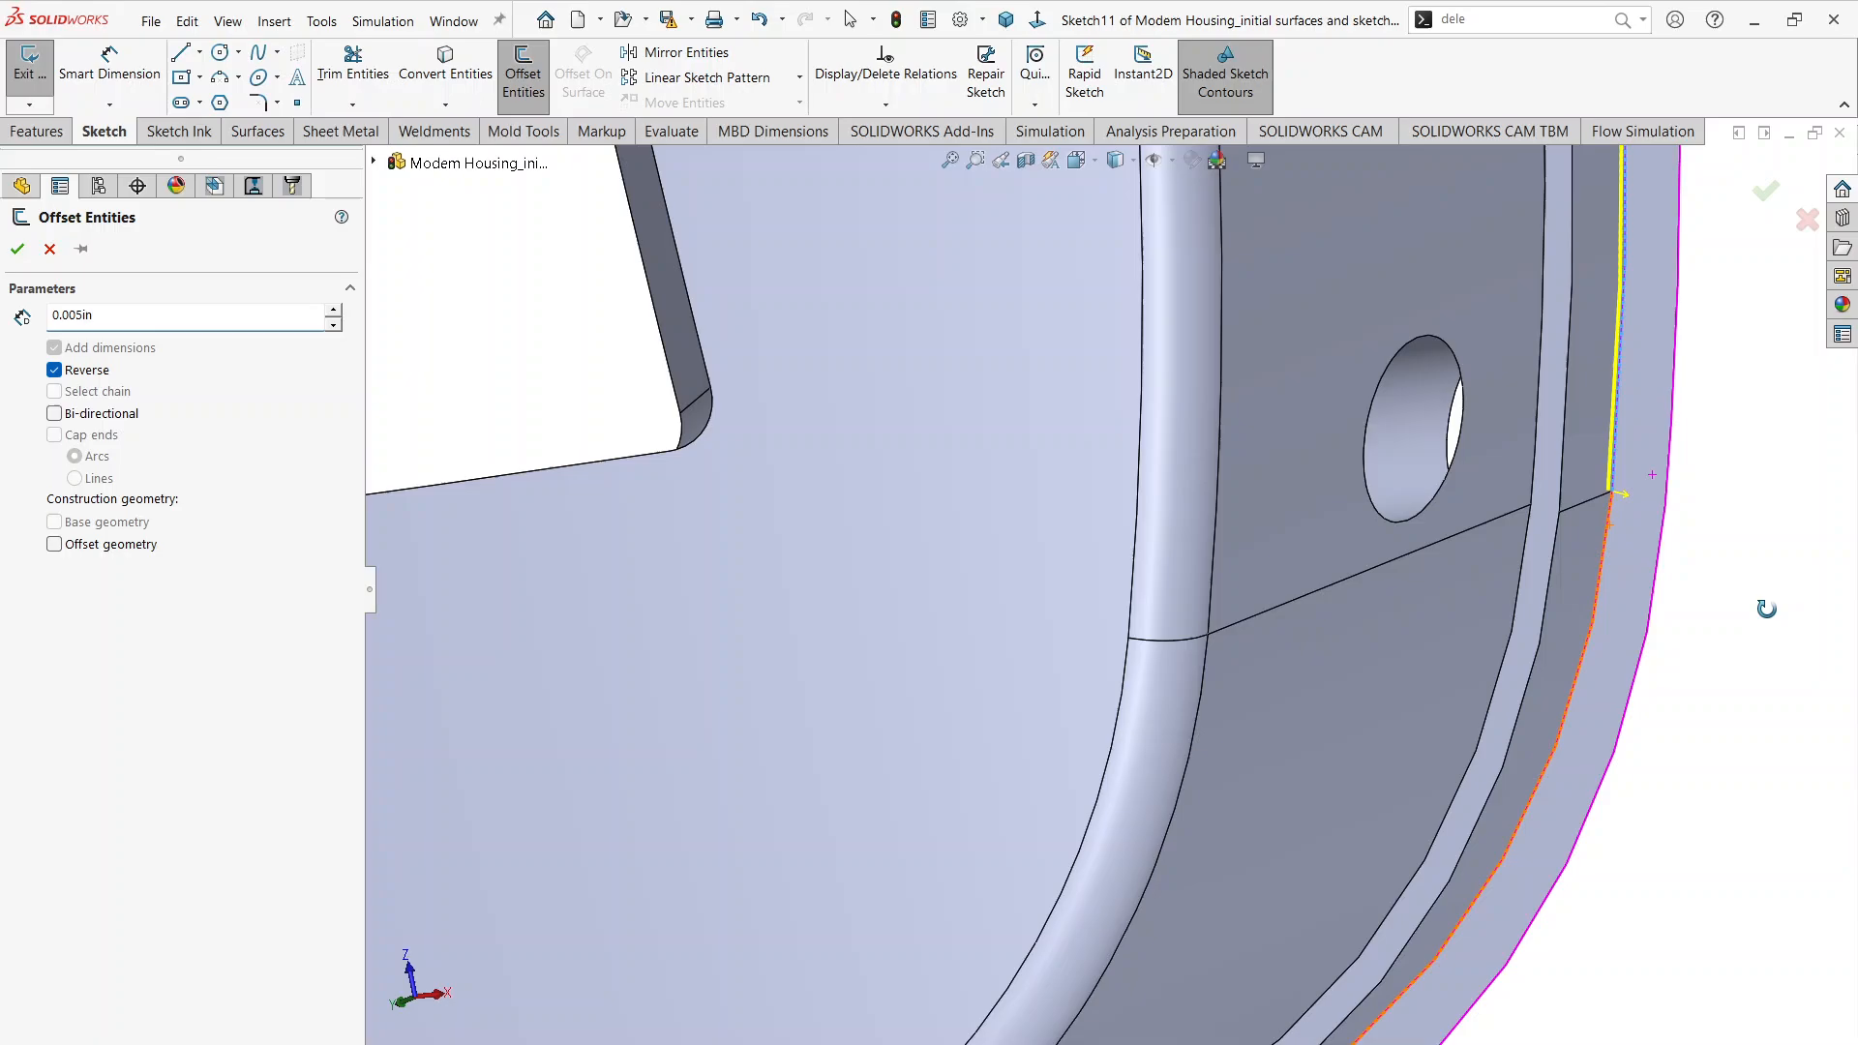
pyautogui.click(1603, 548)
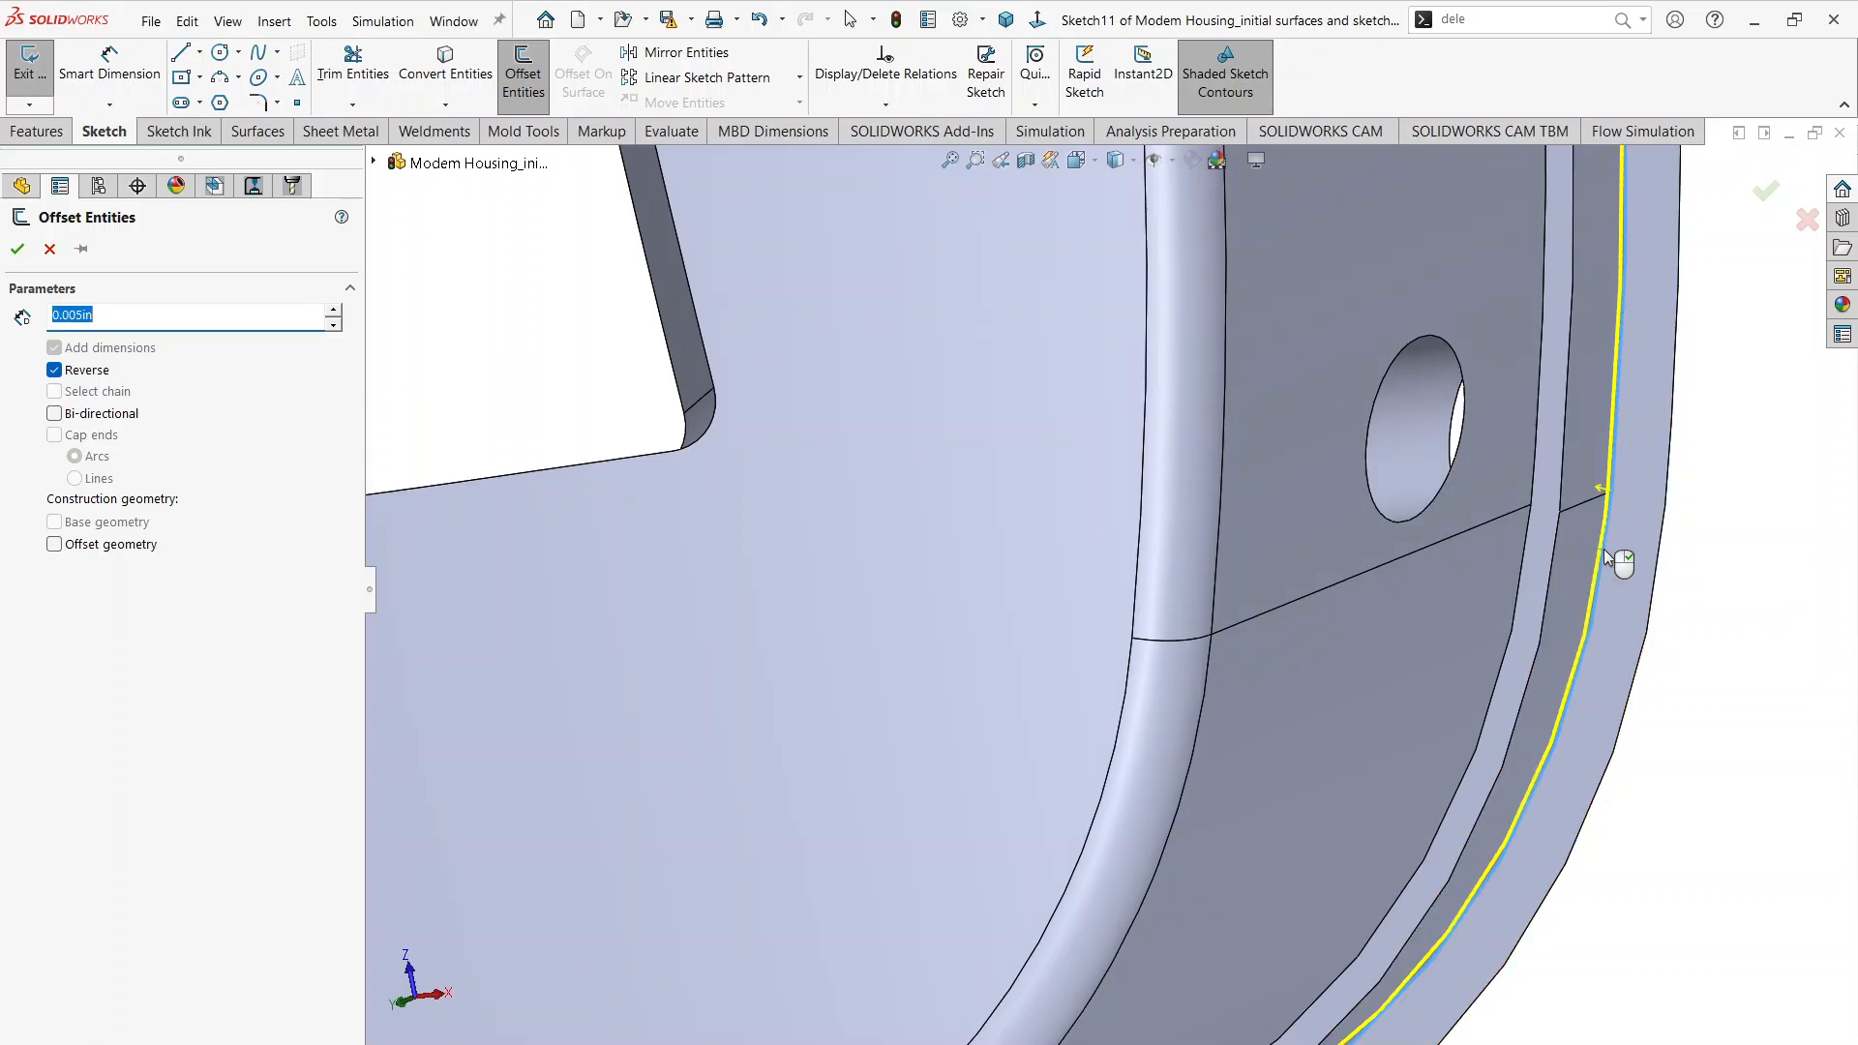
# Step: Add the inner rim edge of the first long side to the 0.005 in inward offset
pyautogui.scroll(5, 1604, 548)
pyautogui.scroll(-5, 945, 883)
pyautogui.scroll(-2, 950, 834)
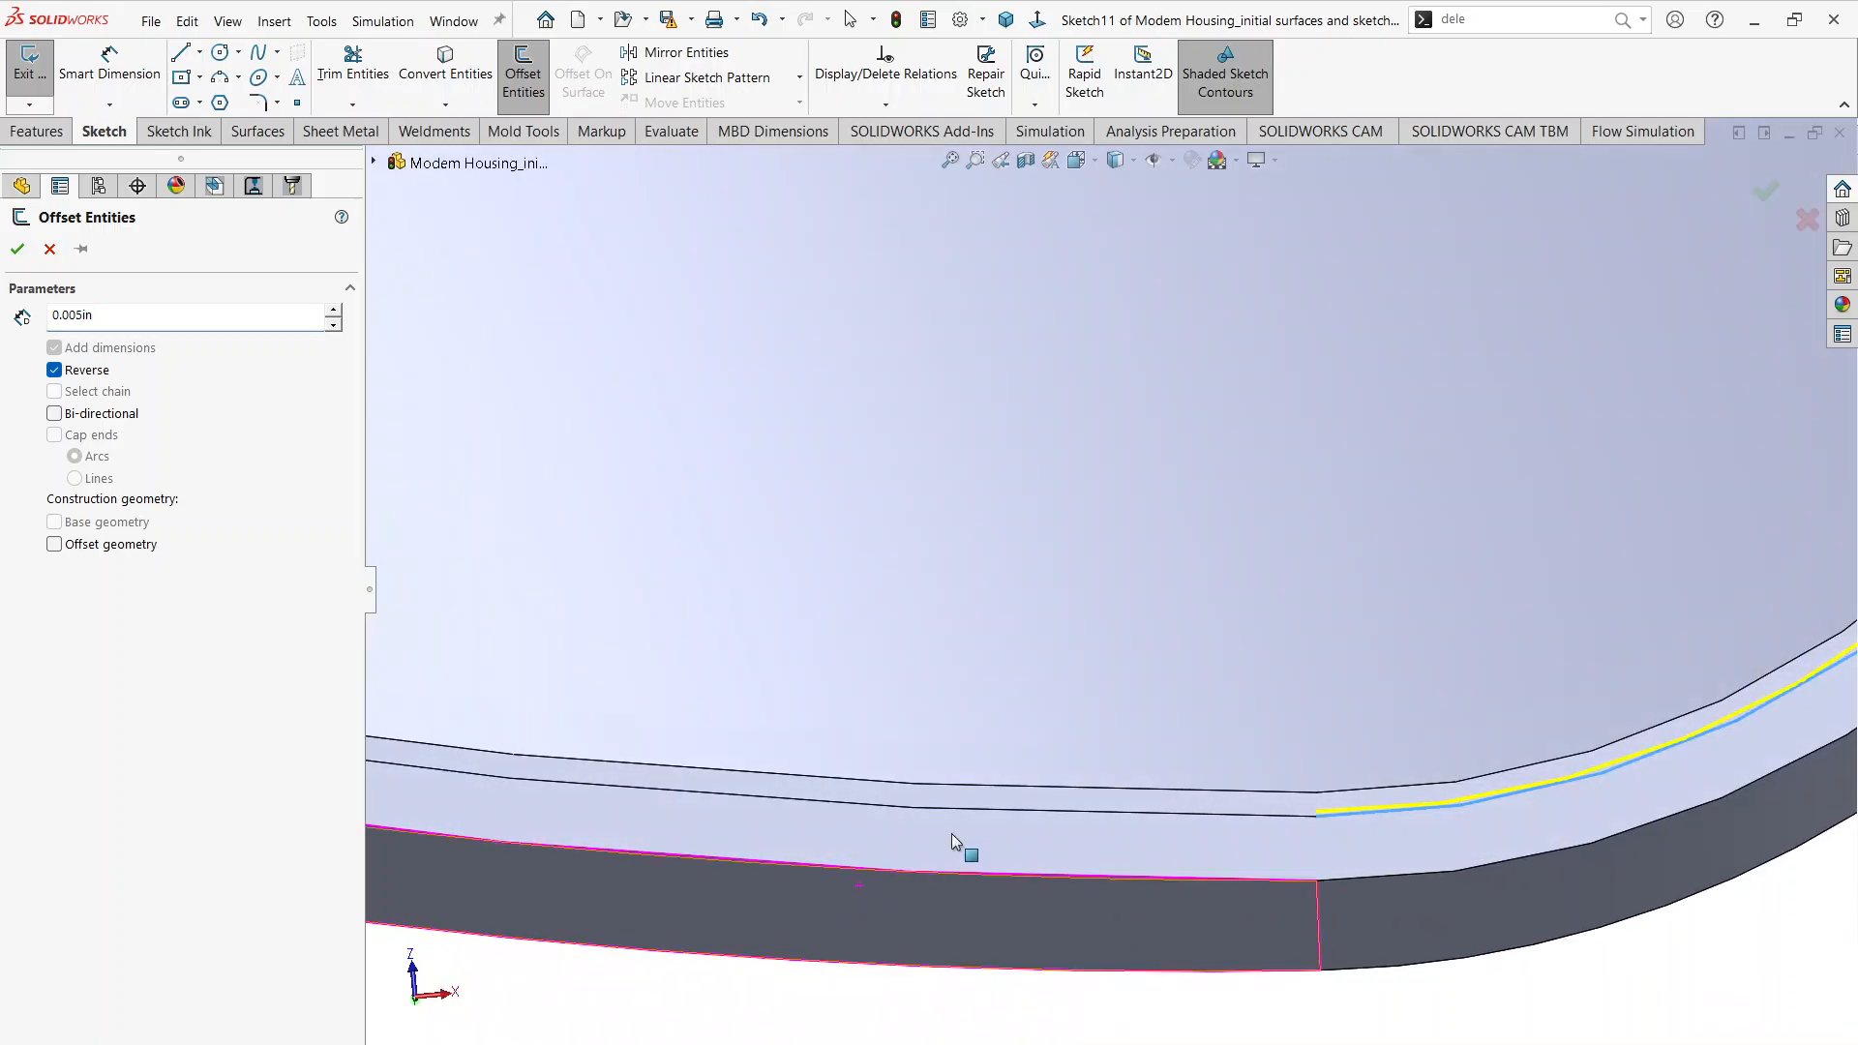
pyautogui.scroll(1, 952, 834)
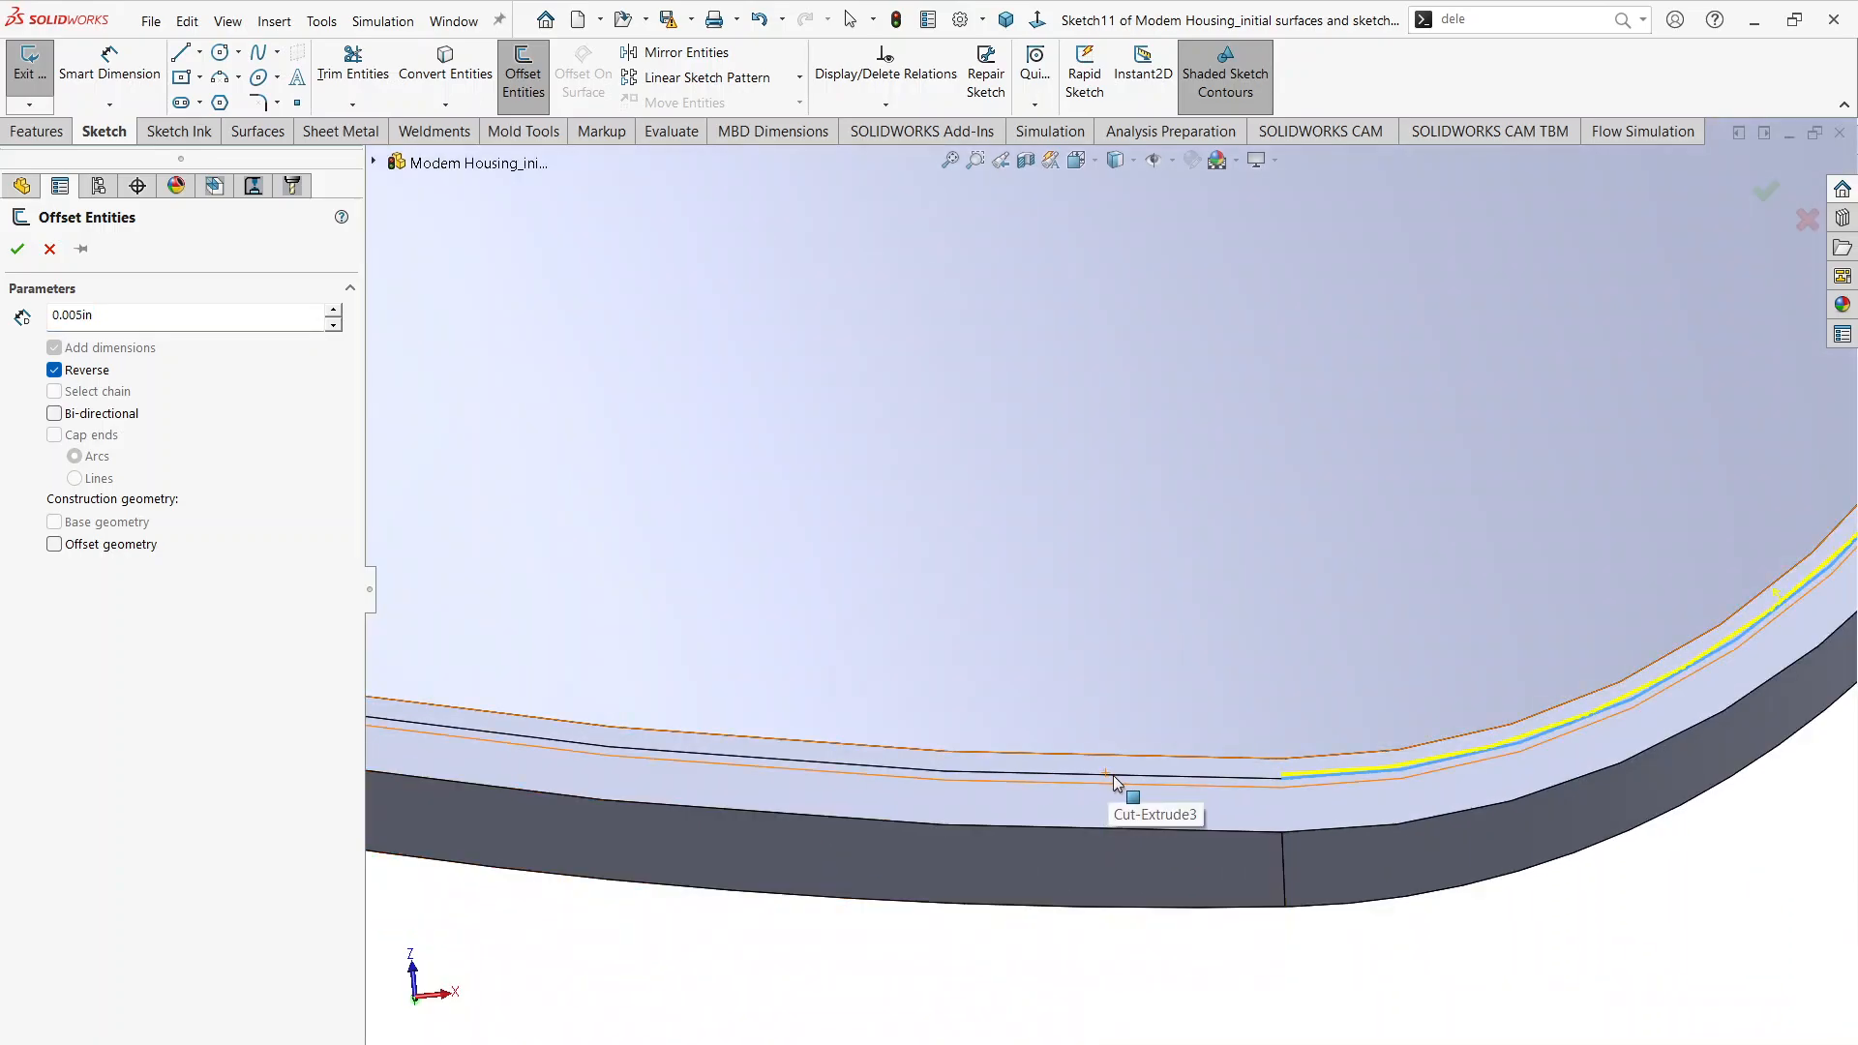
pyautogui.moveTo(1112, 775)
pyautogui.mouseDown(button='middle')
pyautogui.moveTo(1077, 838)
pyautogui.moveTo(1008, 817)
pyautogui.moveTo(1121, 810)
pyautogui.mouseUp(button='middle')
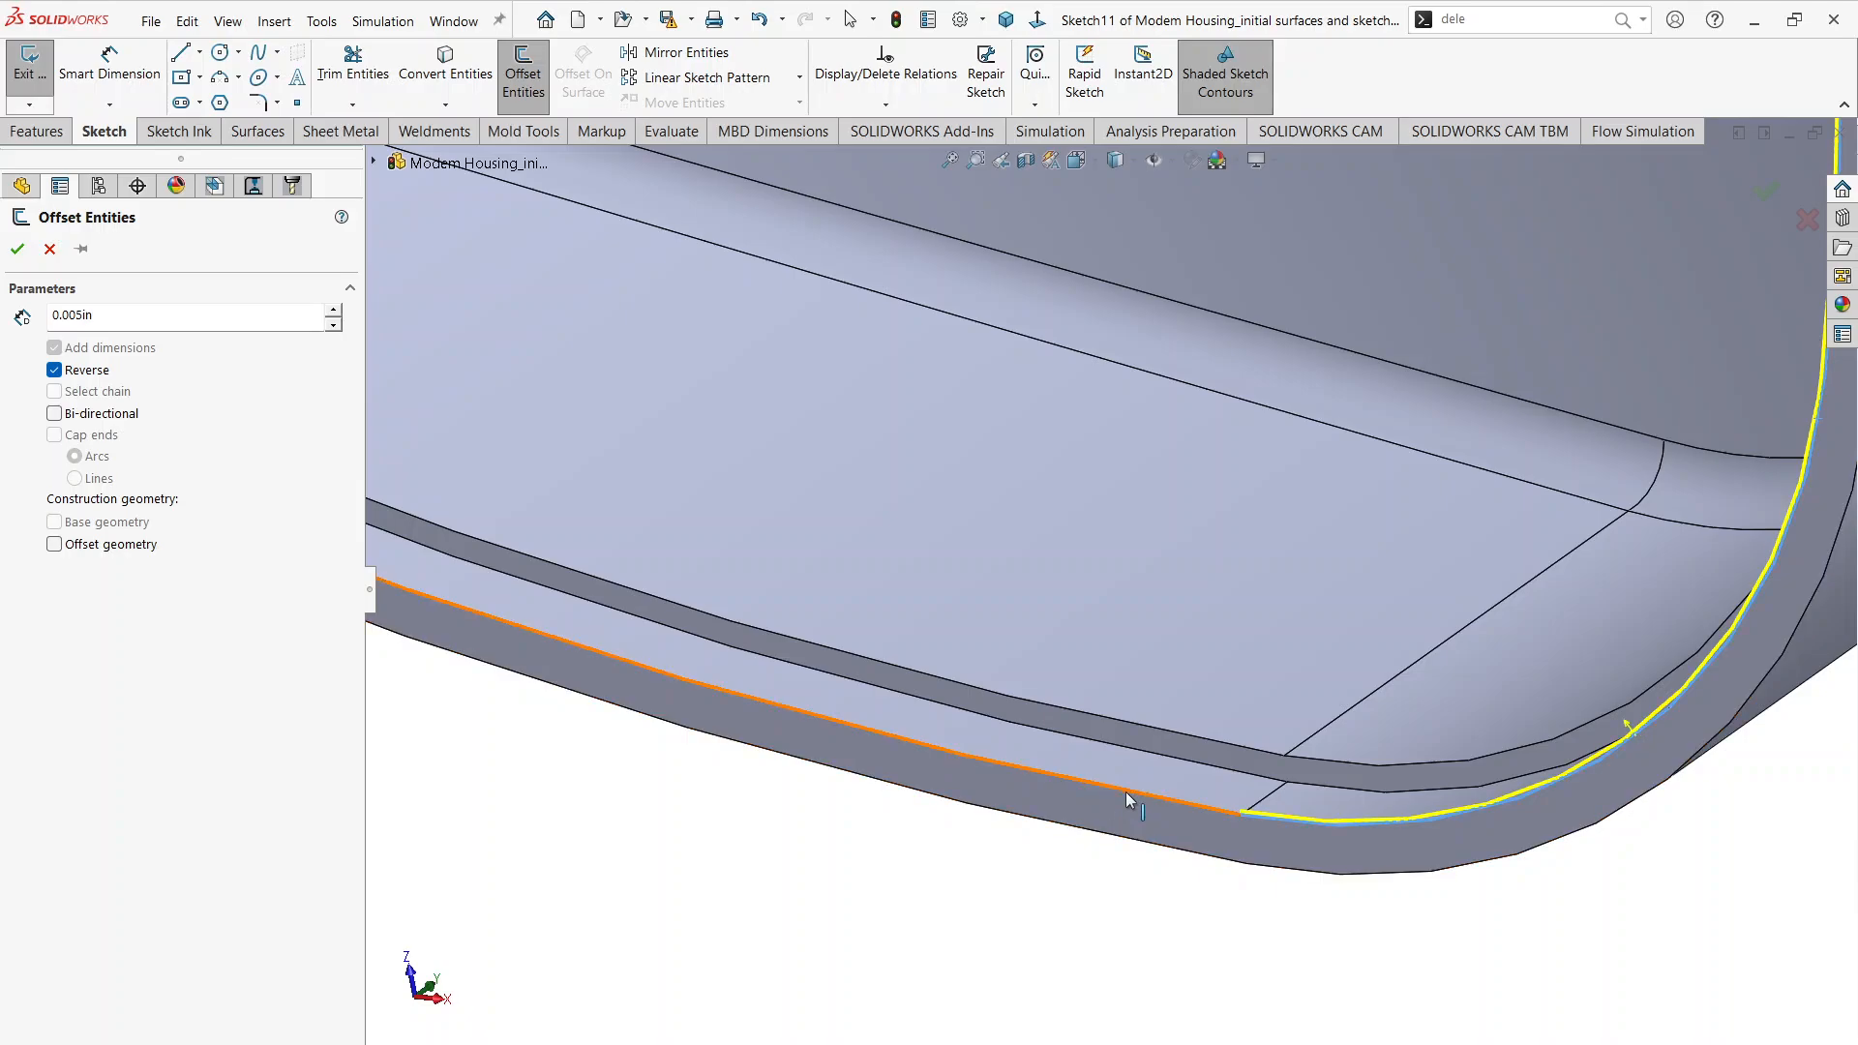
pyautogui.click(1125, 791)
# Step: Add the narrow end's inner rim edge and both of its corner edges to the 0.005 in offset
pyautogui.scroll(5, 1126, 795)
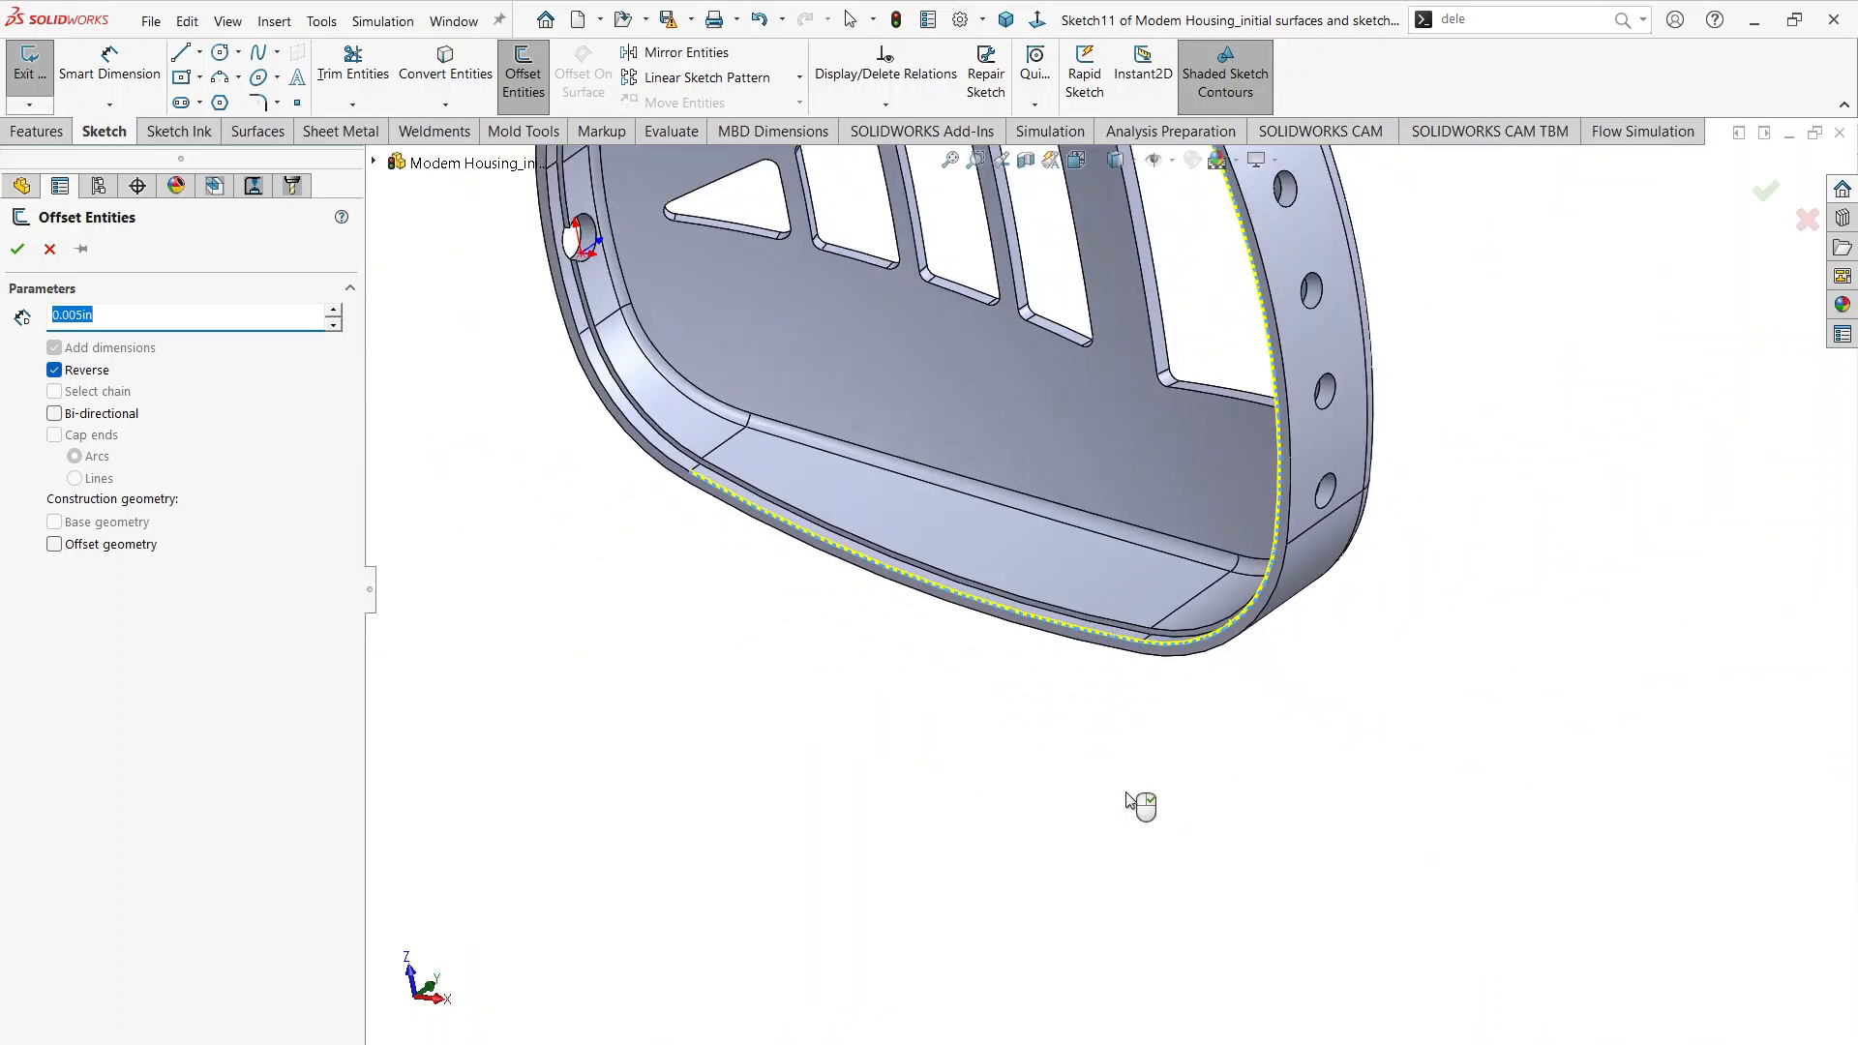
pyautogui.scroll(-5, 639, 532)
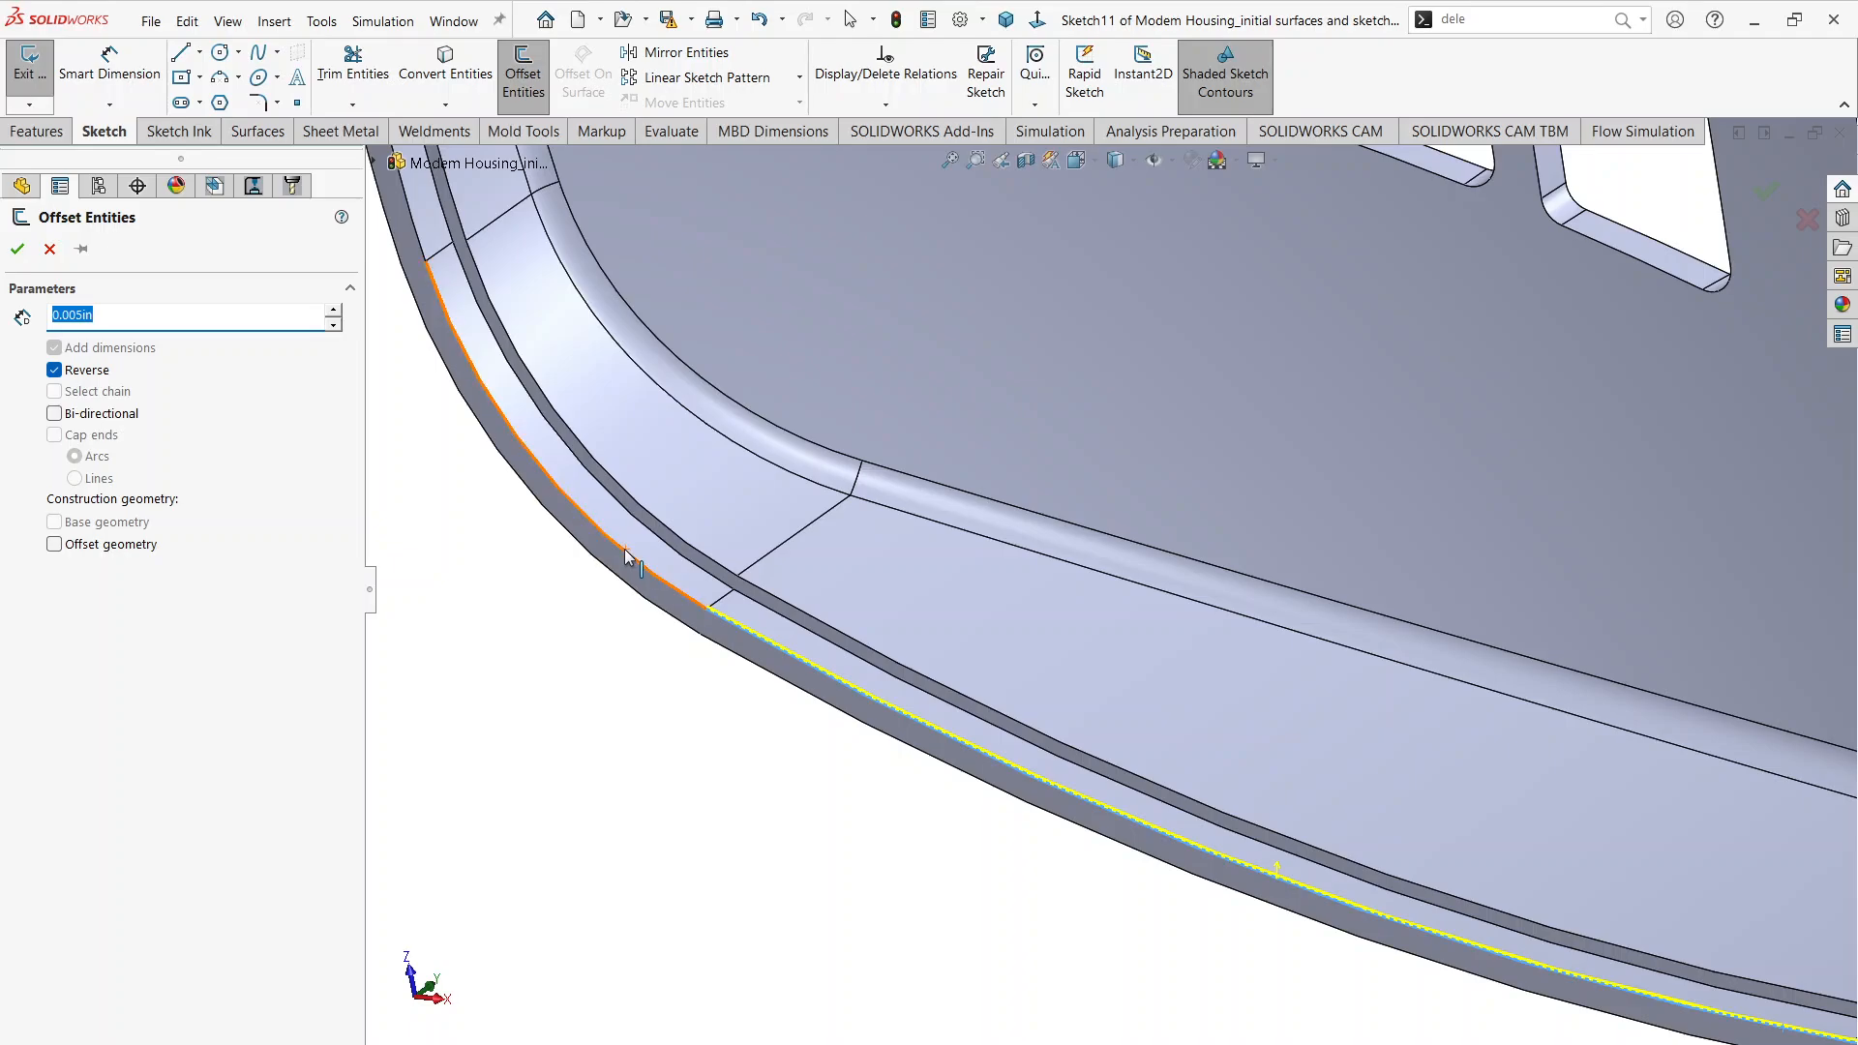
pyautogui.scroll(3, 634, 553)
pyautogui.scroll(-3, 624, 307)
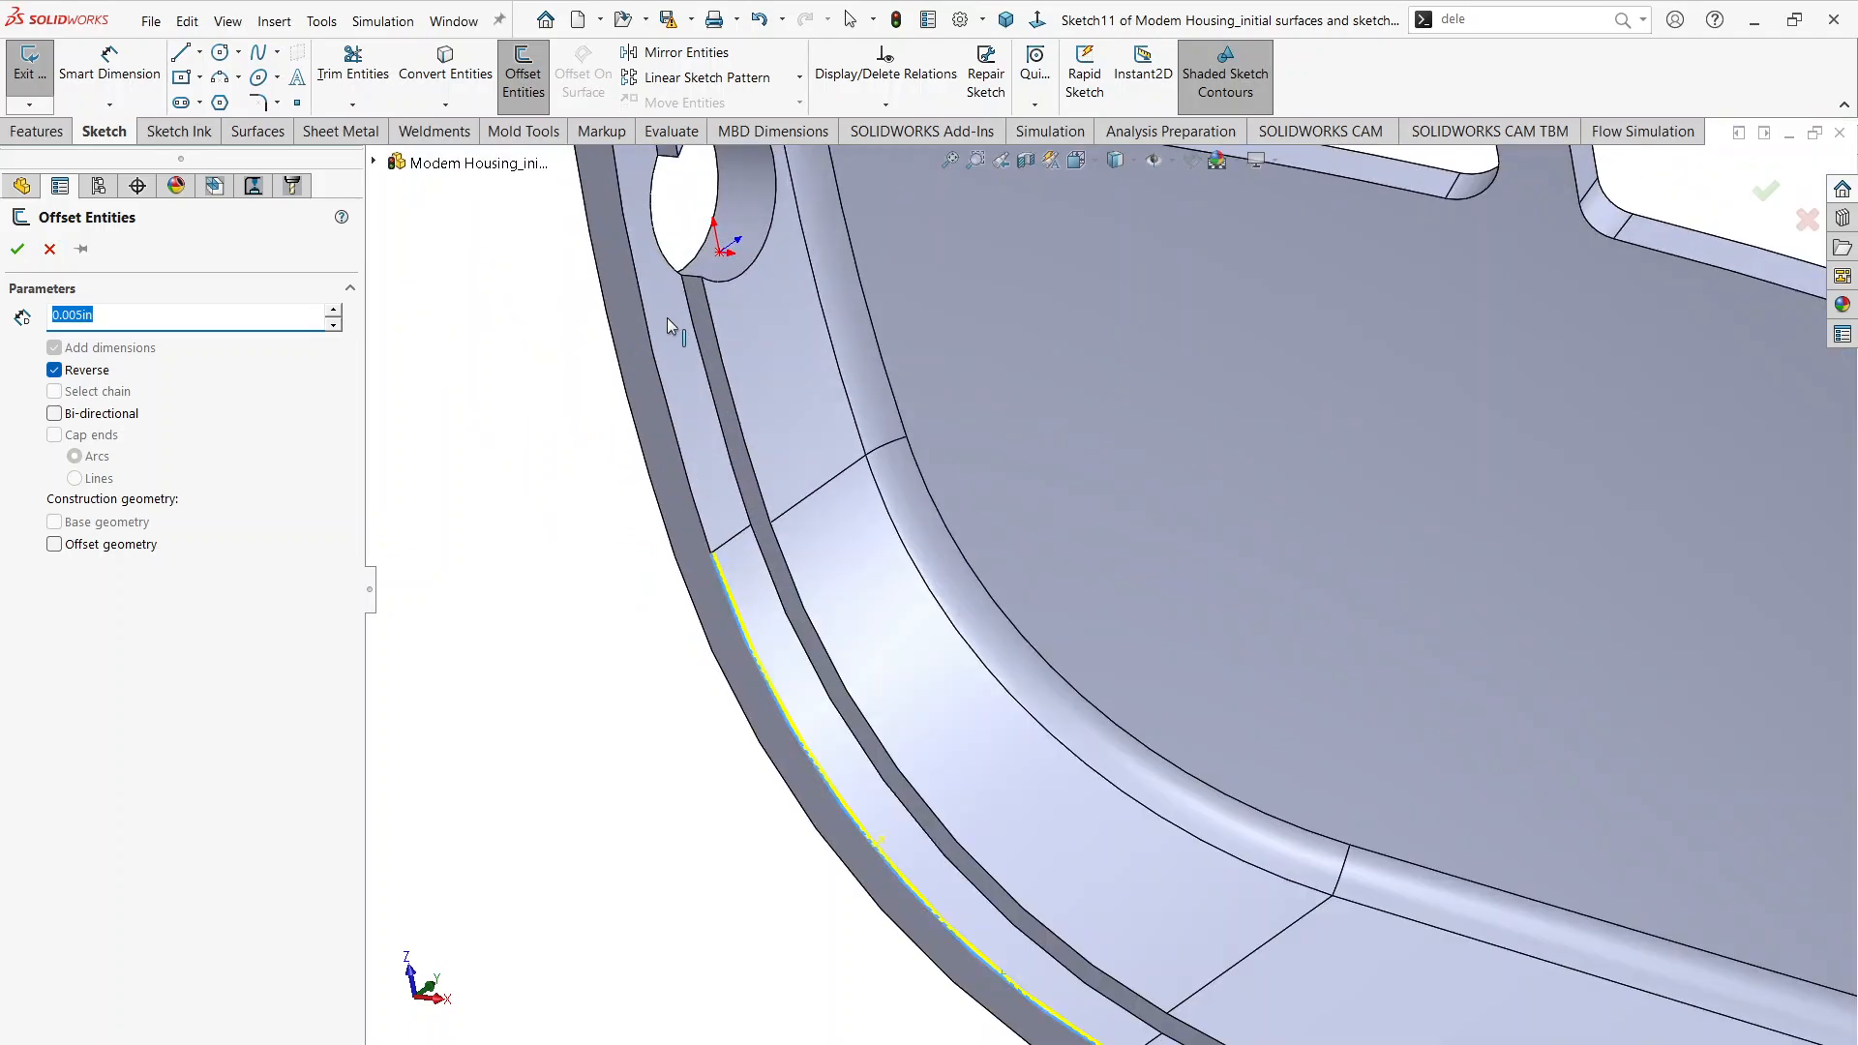
pyautogui.scroll(5, 656, 351)
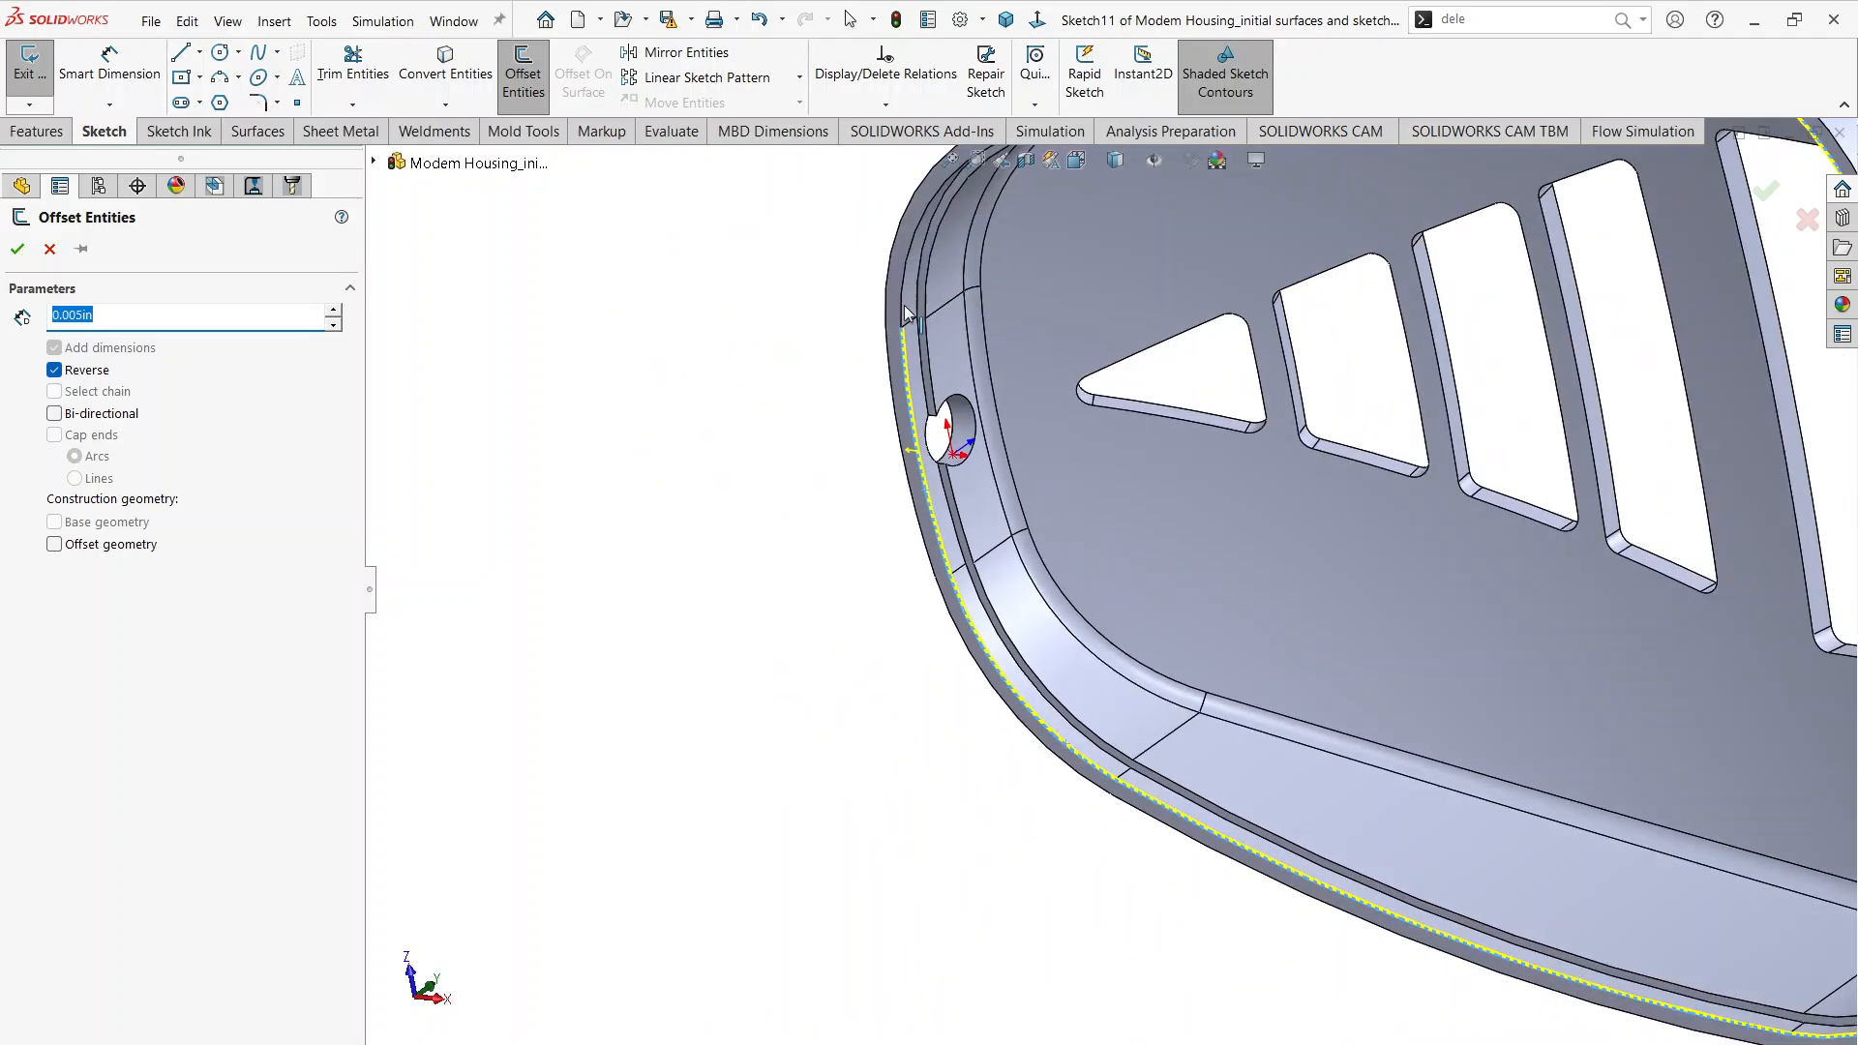
pyautogui.scroll(-3, 915, 310)
pyautogui.moveTo(926, 305); pyautogui.dragTo(973, 249, button='middle')
pyautogui.click(973, 246)
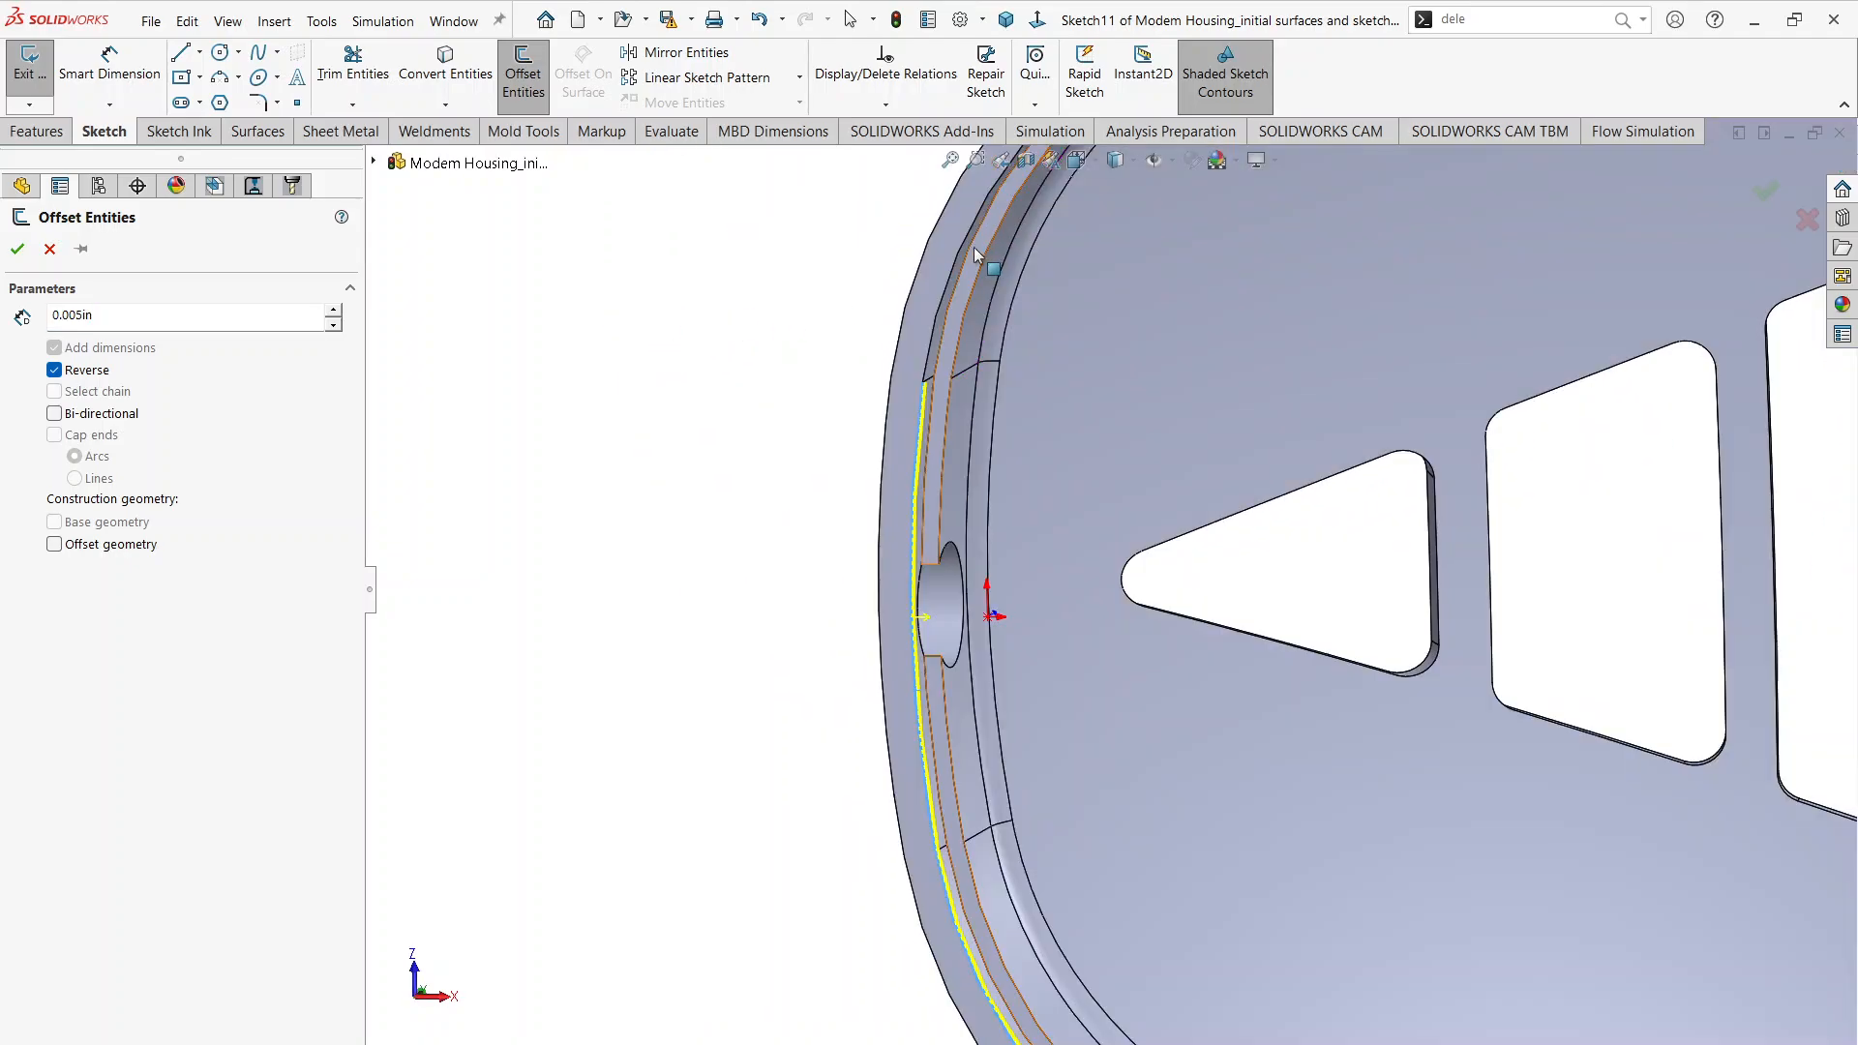
pyautogui.click(954, 265)
# Step: Add the second long side's inner rim edge to close the outline, and accept the 0.005 in offset
pyautogui.scroll(4, 1003, 317)
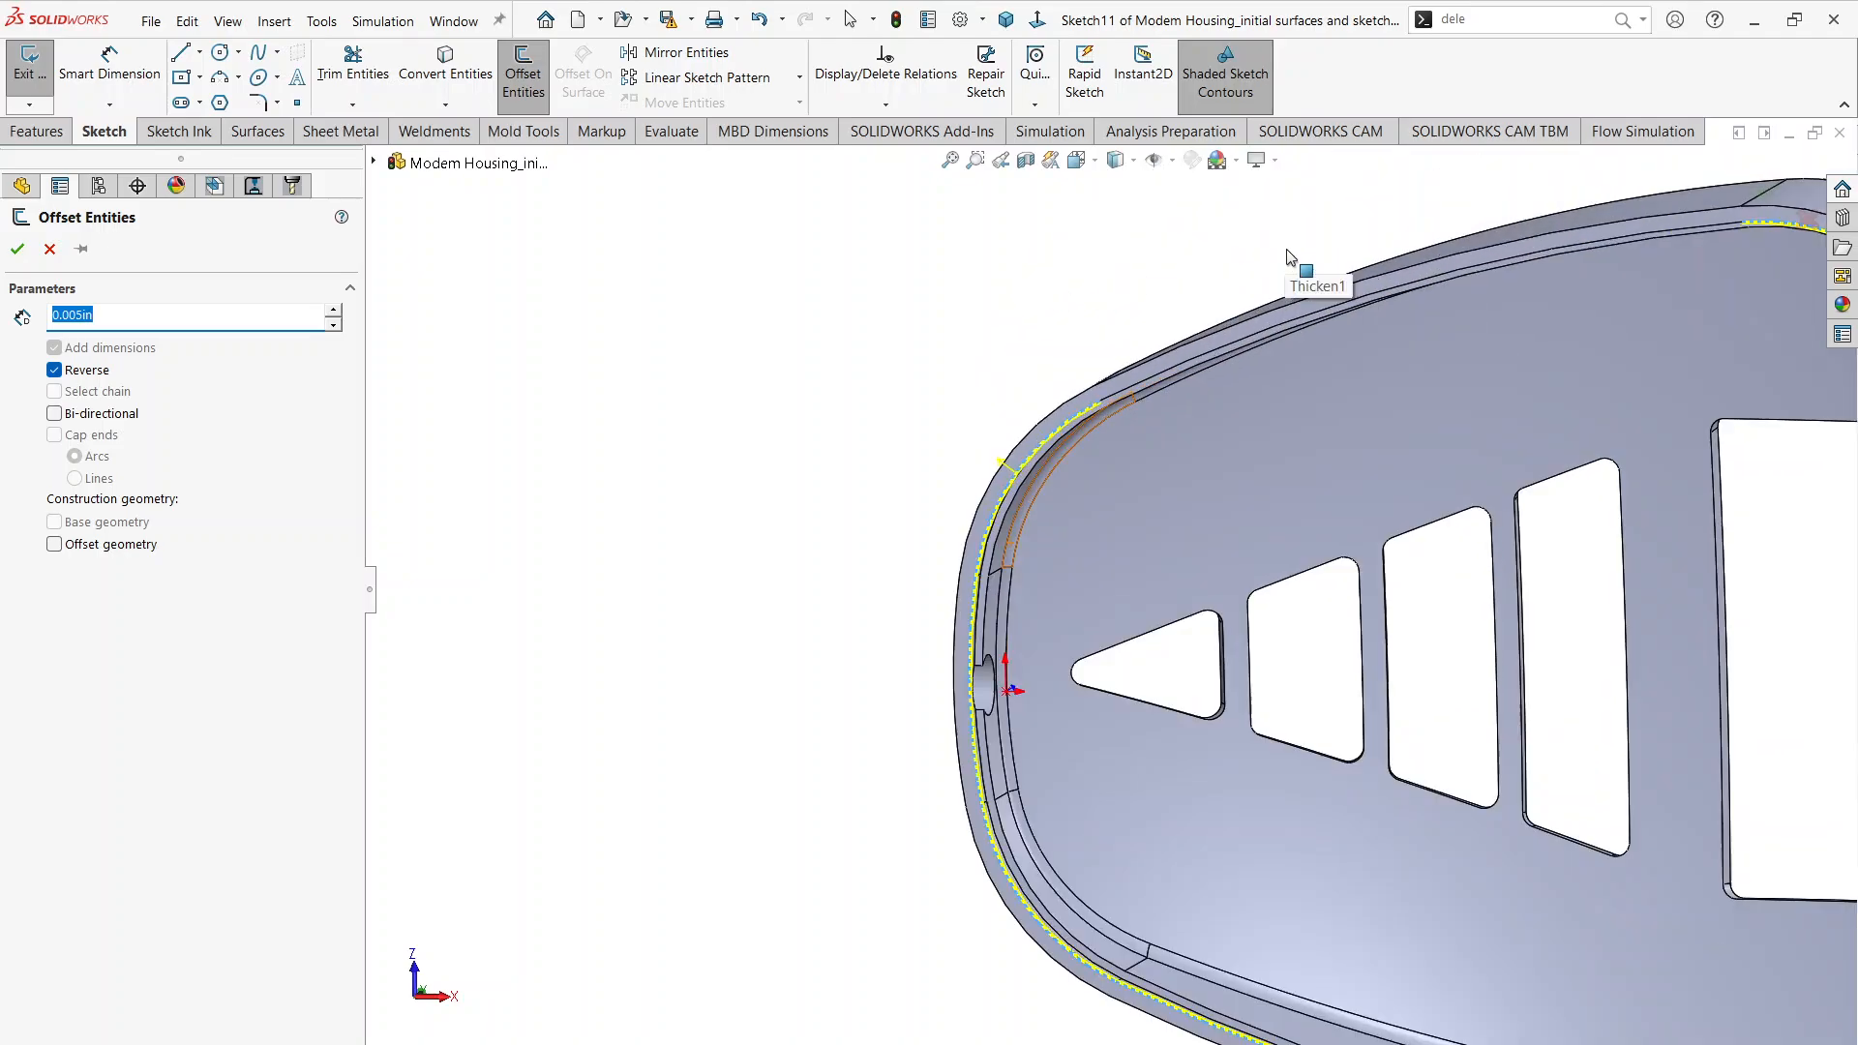
pyautogui.scroll(-2, 1290, 254)
pyautogui.scroll(2, 1103, 447)
pyautogui.scroll(-6, 1120, 473)
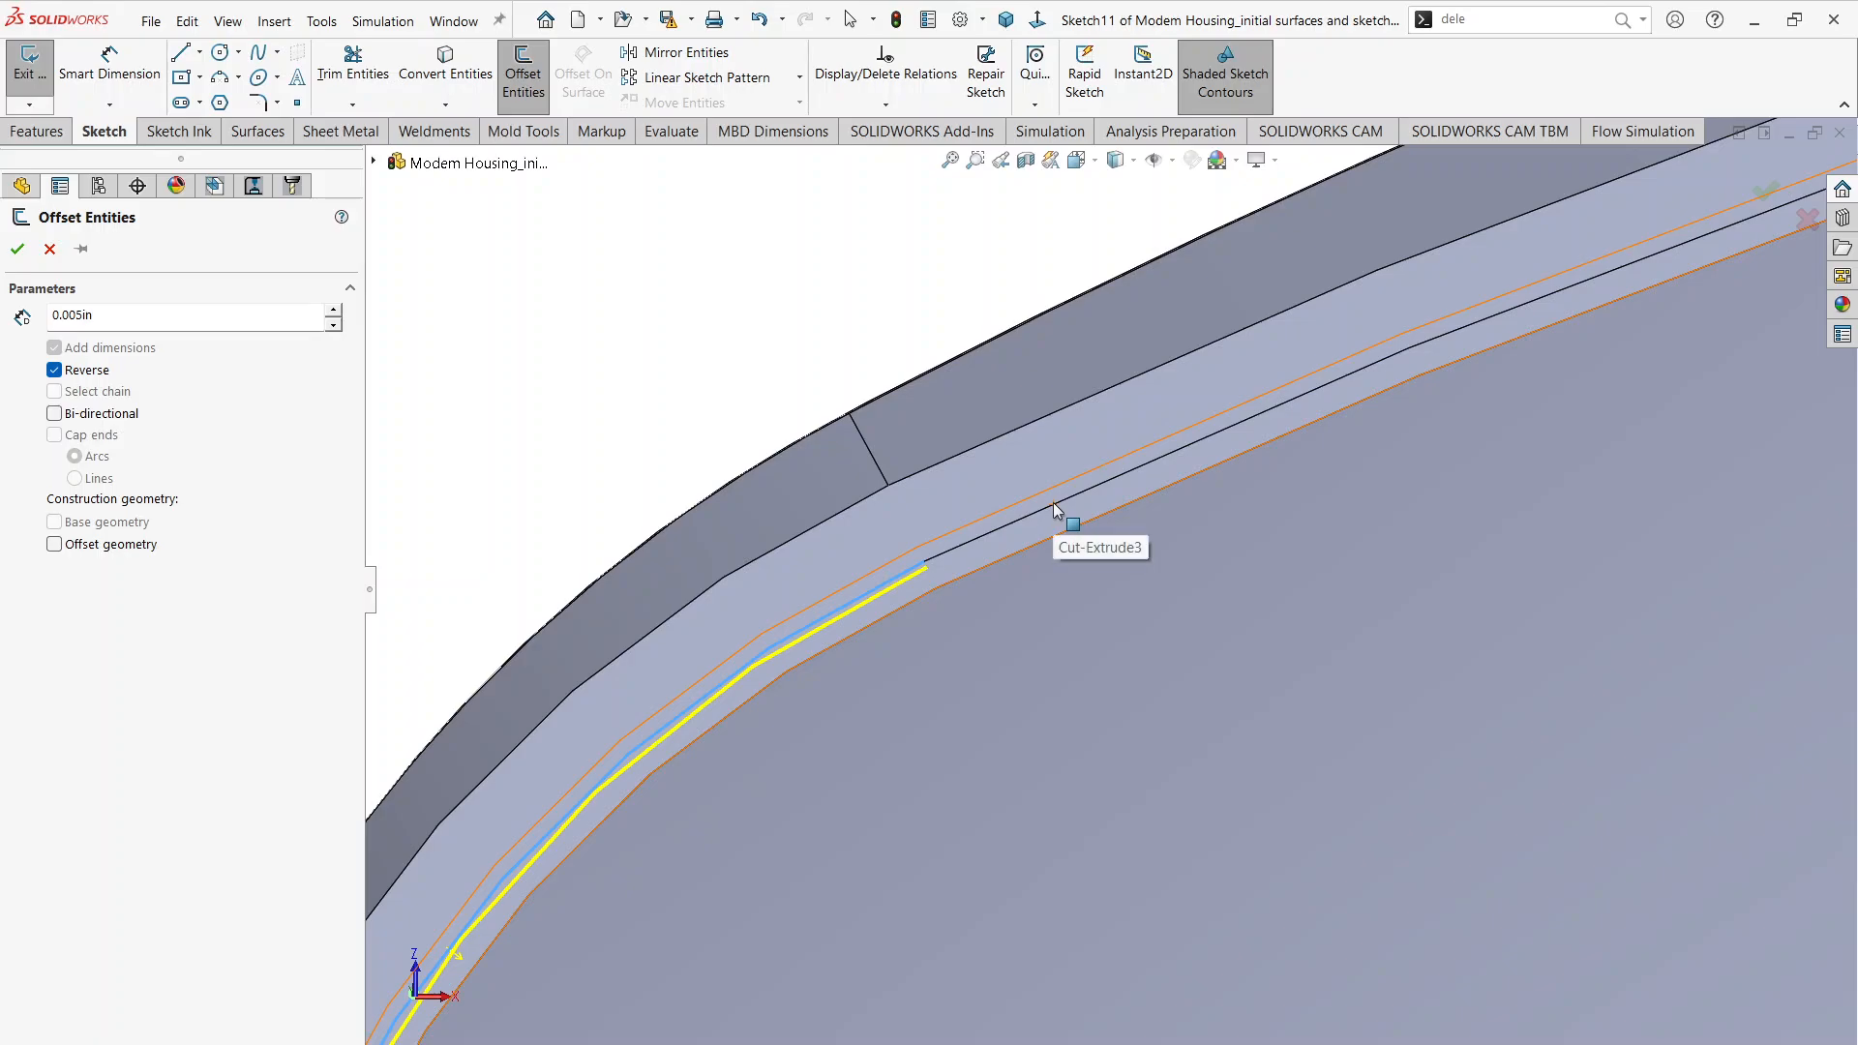
pyautogui.click(1053, 501)
pyautogui.scroll(5, 1053, 501)
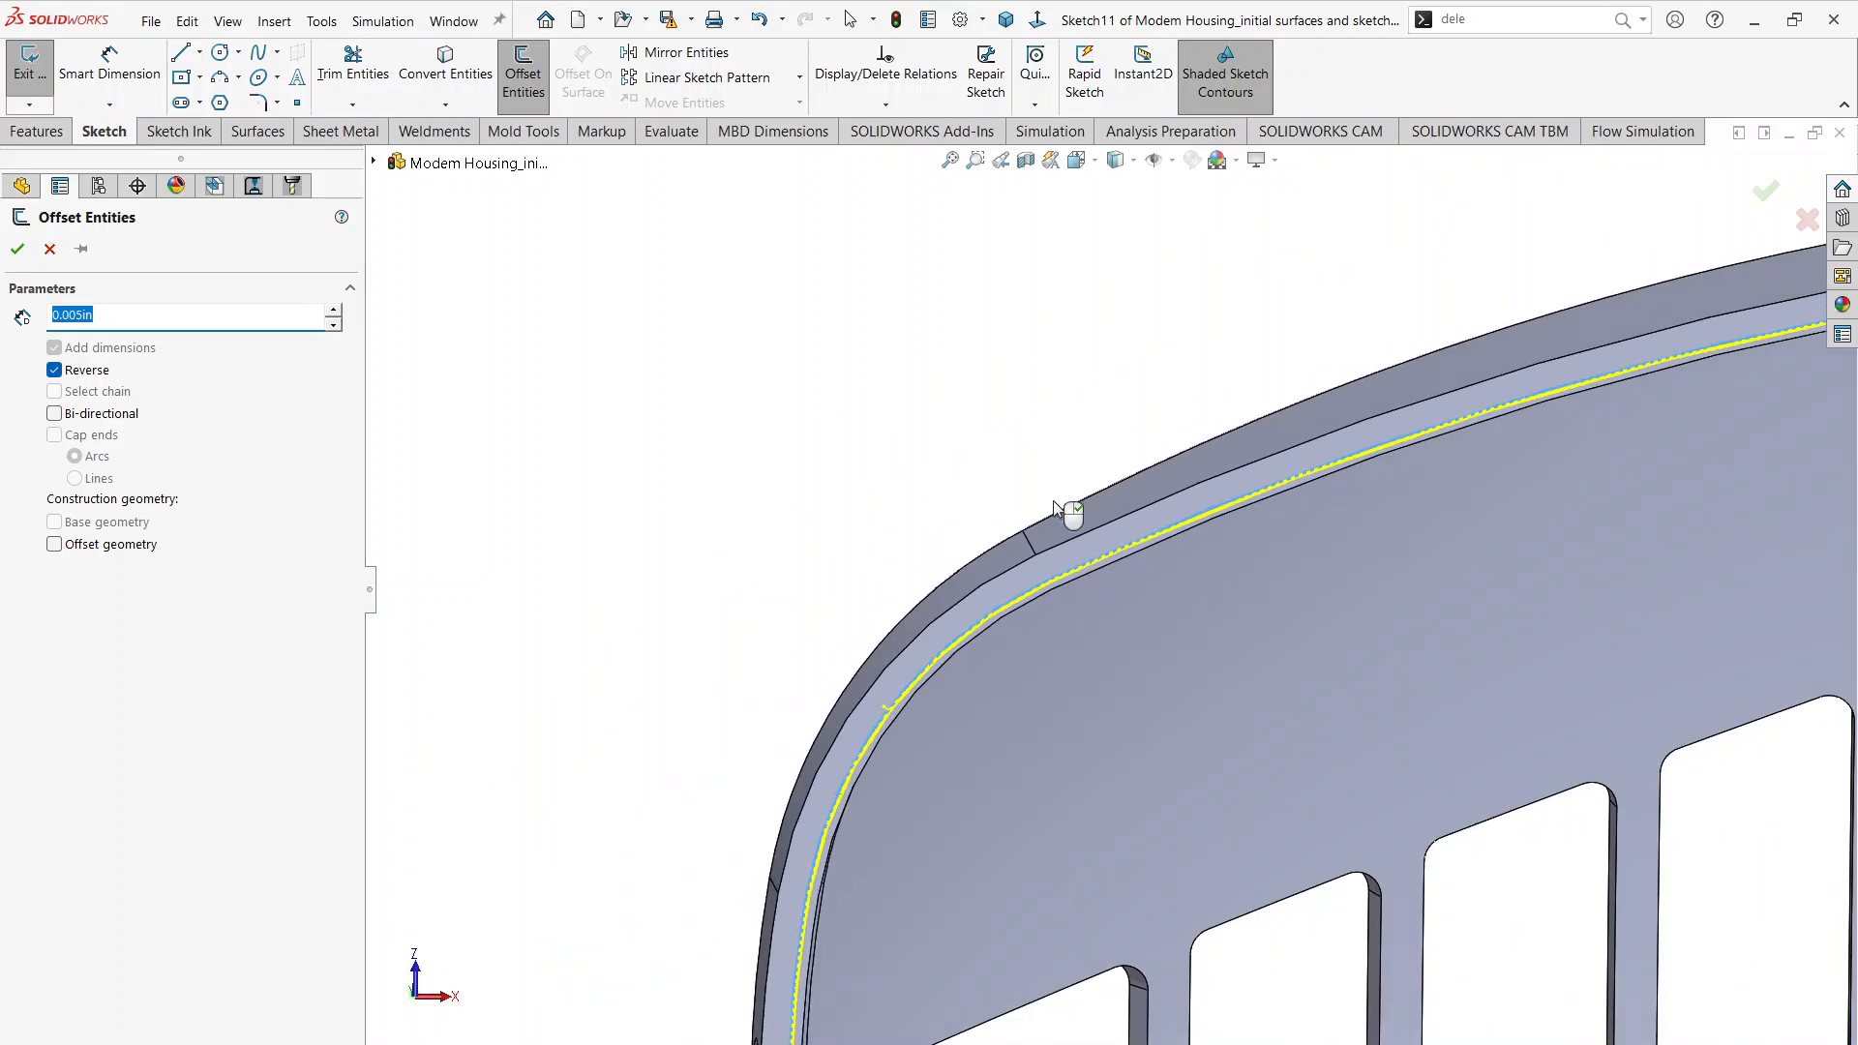
pyautogui.scroll(-2, 1692, 579)
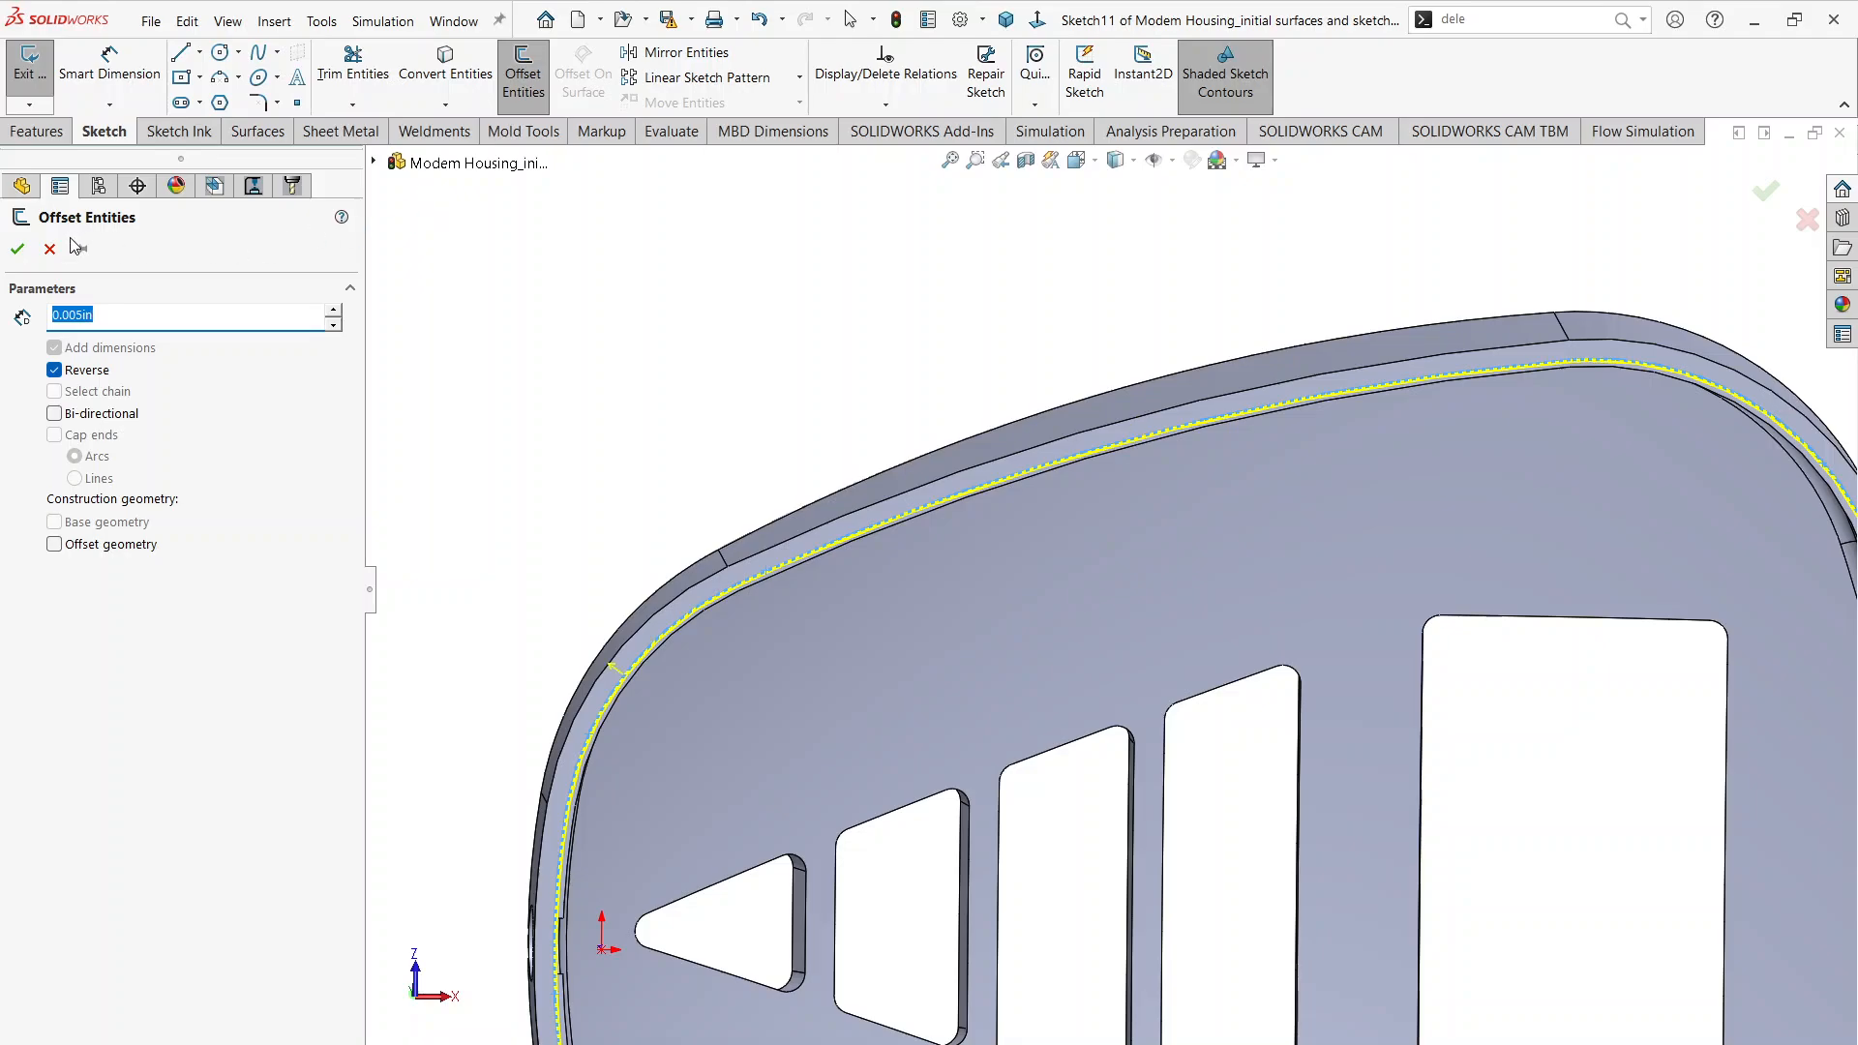
pyautogui.click(18, 248)
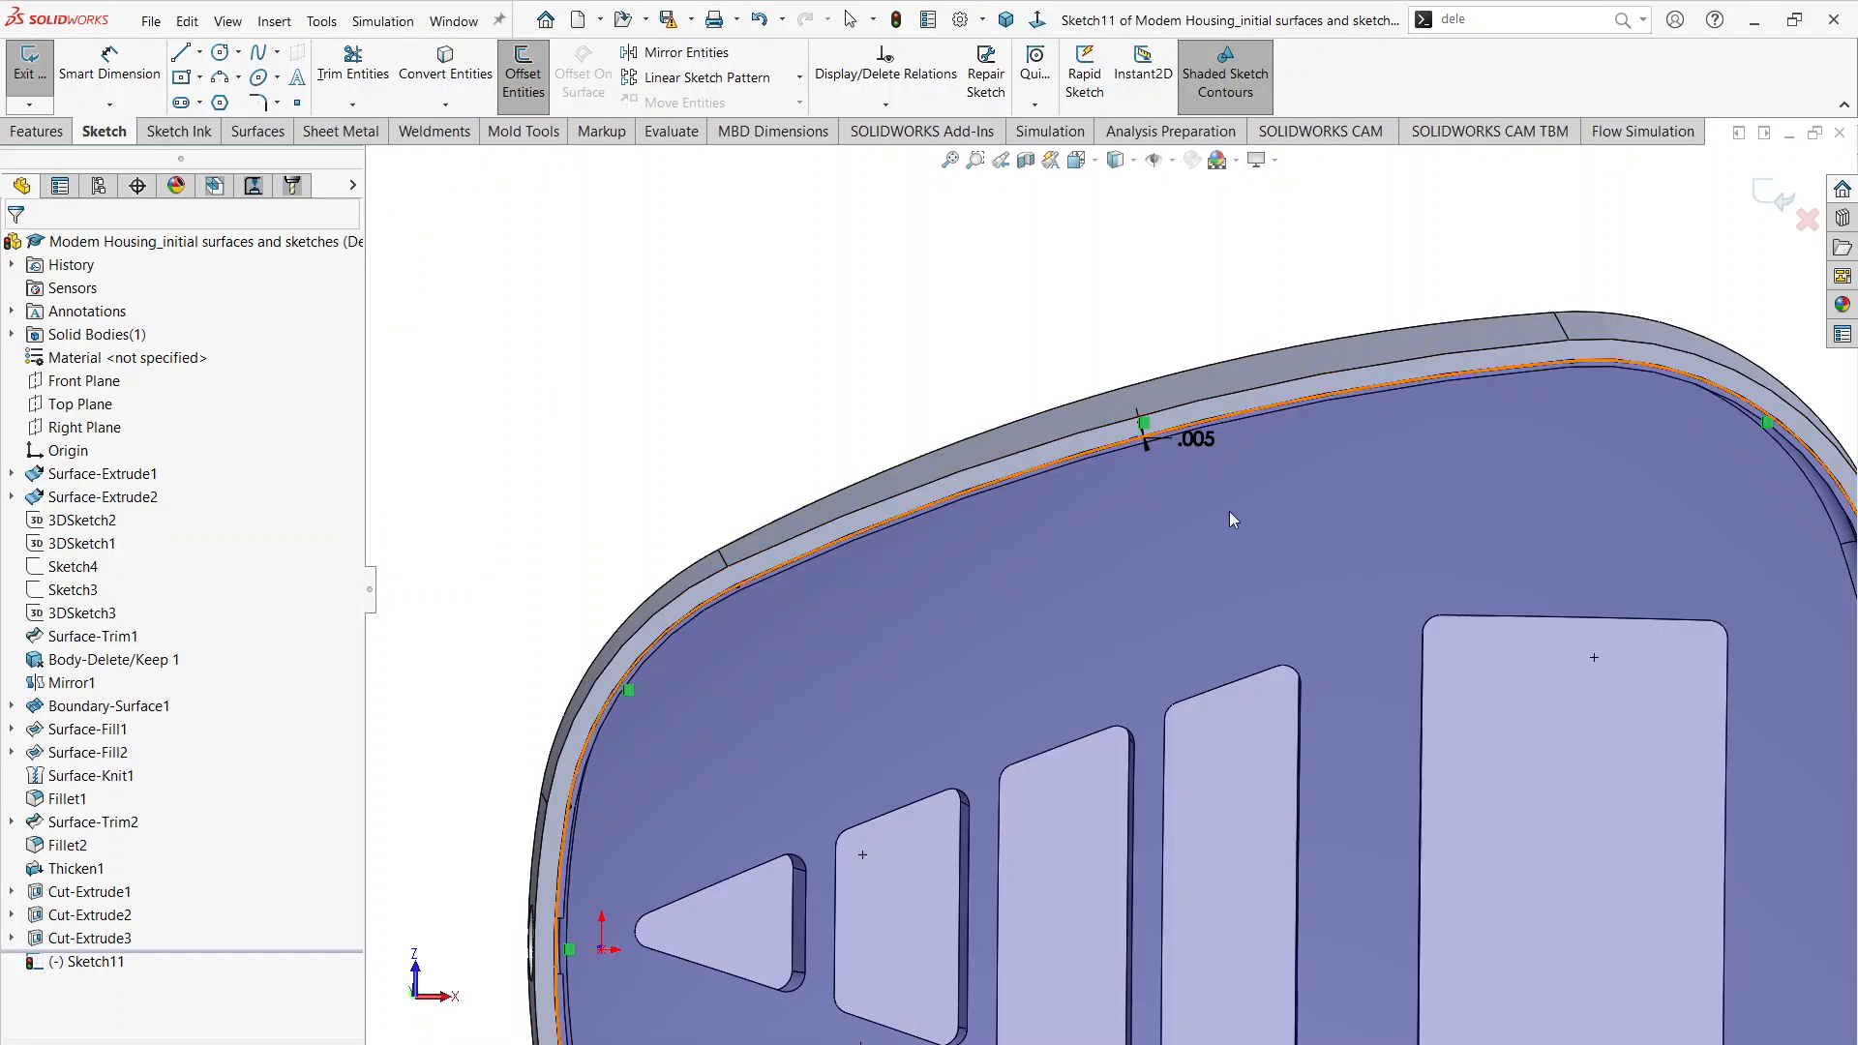
# Step: Extrude the offset outline as a blind boss 0.100 in deep into the housing, as a separate body without merging
pyautogui.scroll(-2, 1199, 498)
pyautogui.click(16, 85)
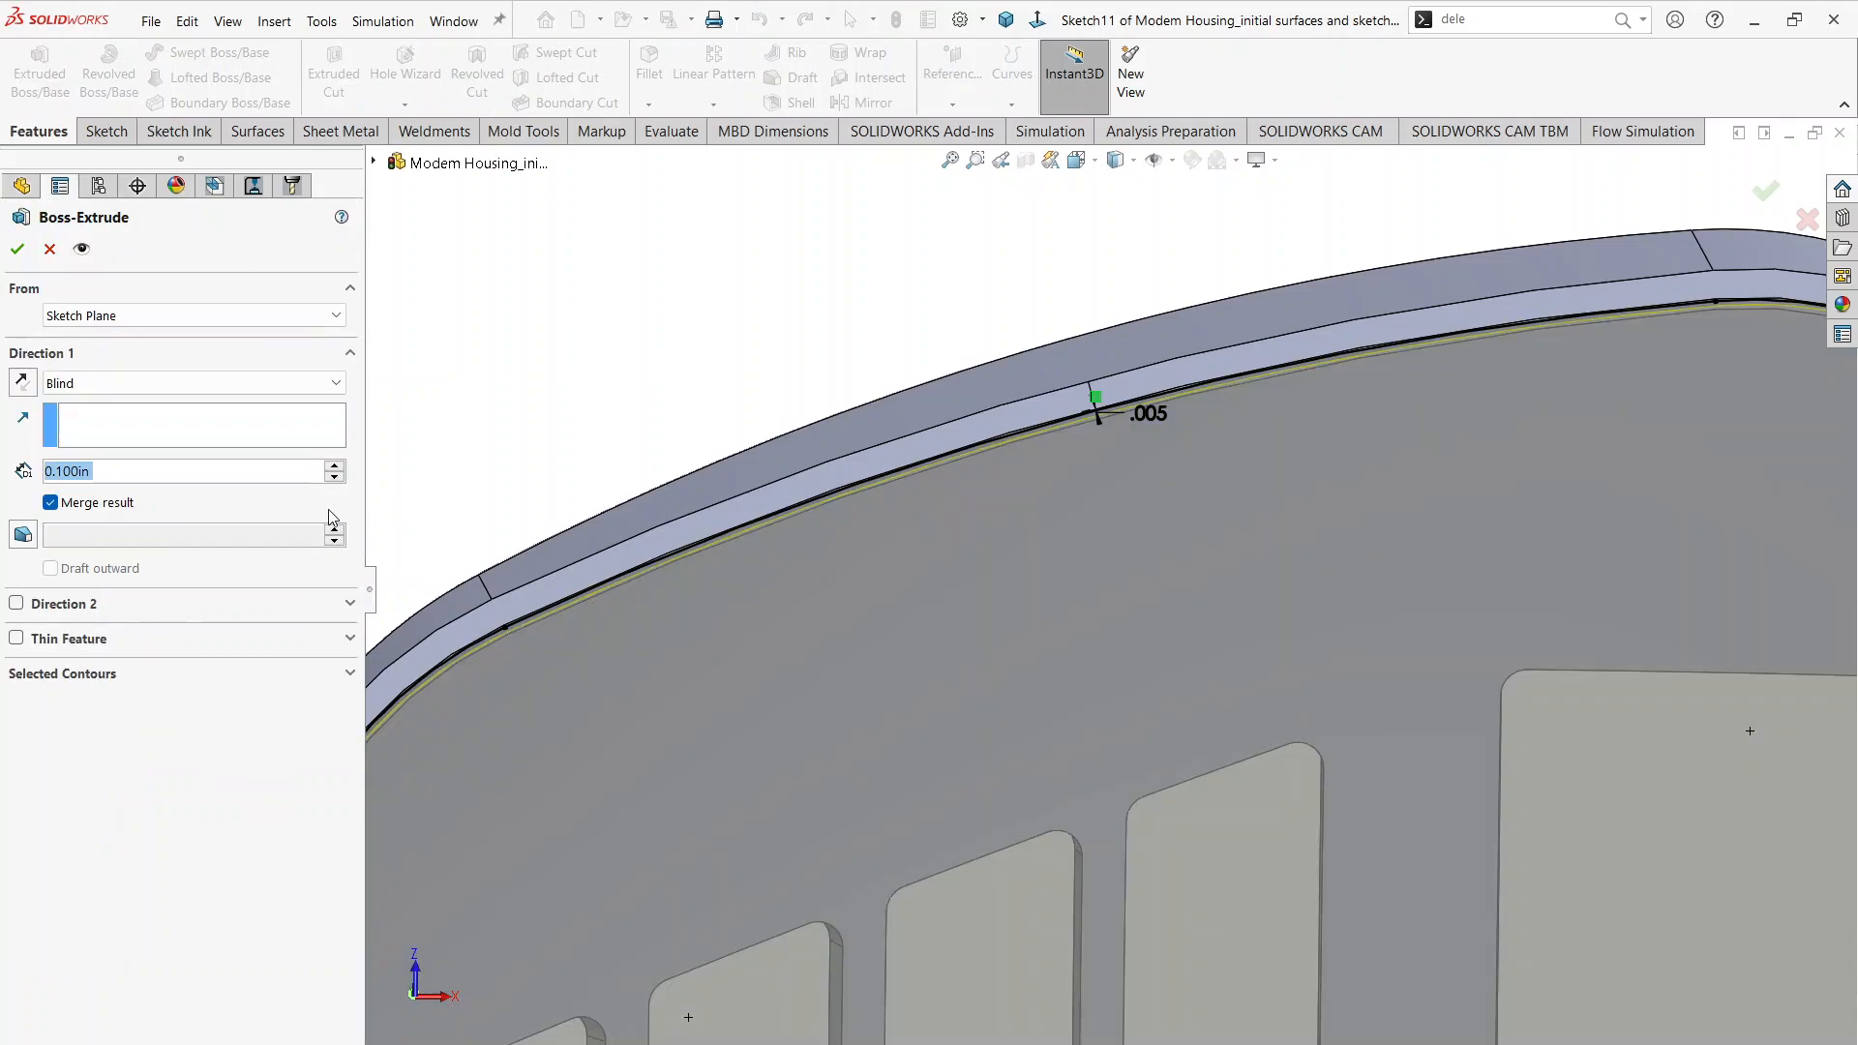
pyautogui.click(50, 503)
pyautogui.scroll(5, 991, 862)
pyautogui.moveTo(991, 861); pyautogui.dragTo(976, 485, button='middle')
pyautogui.scroll(-5, 1036, 699)
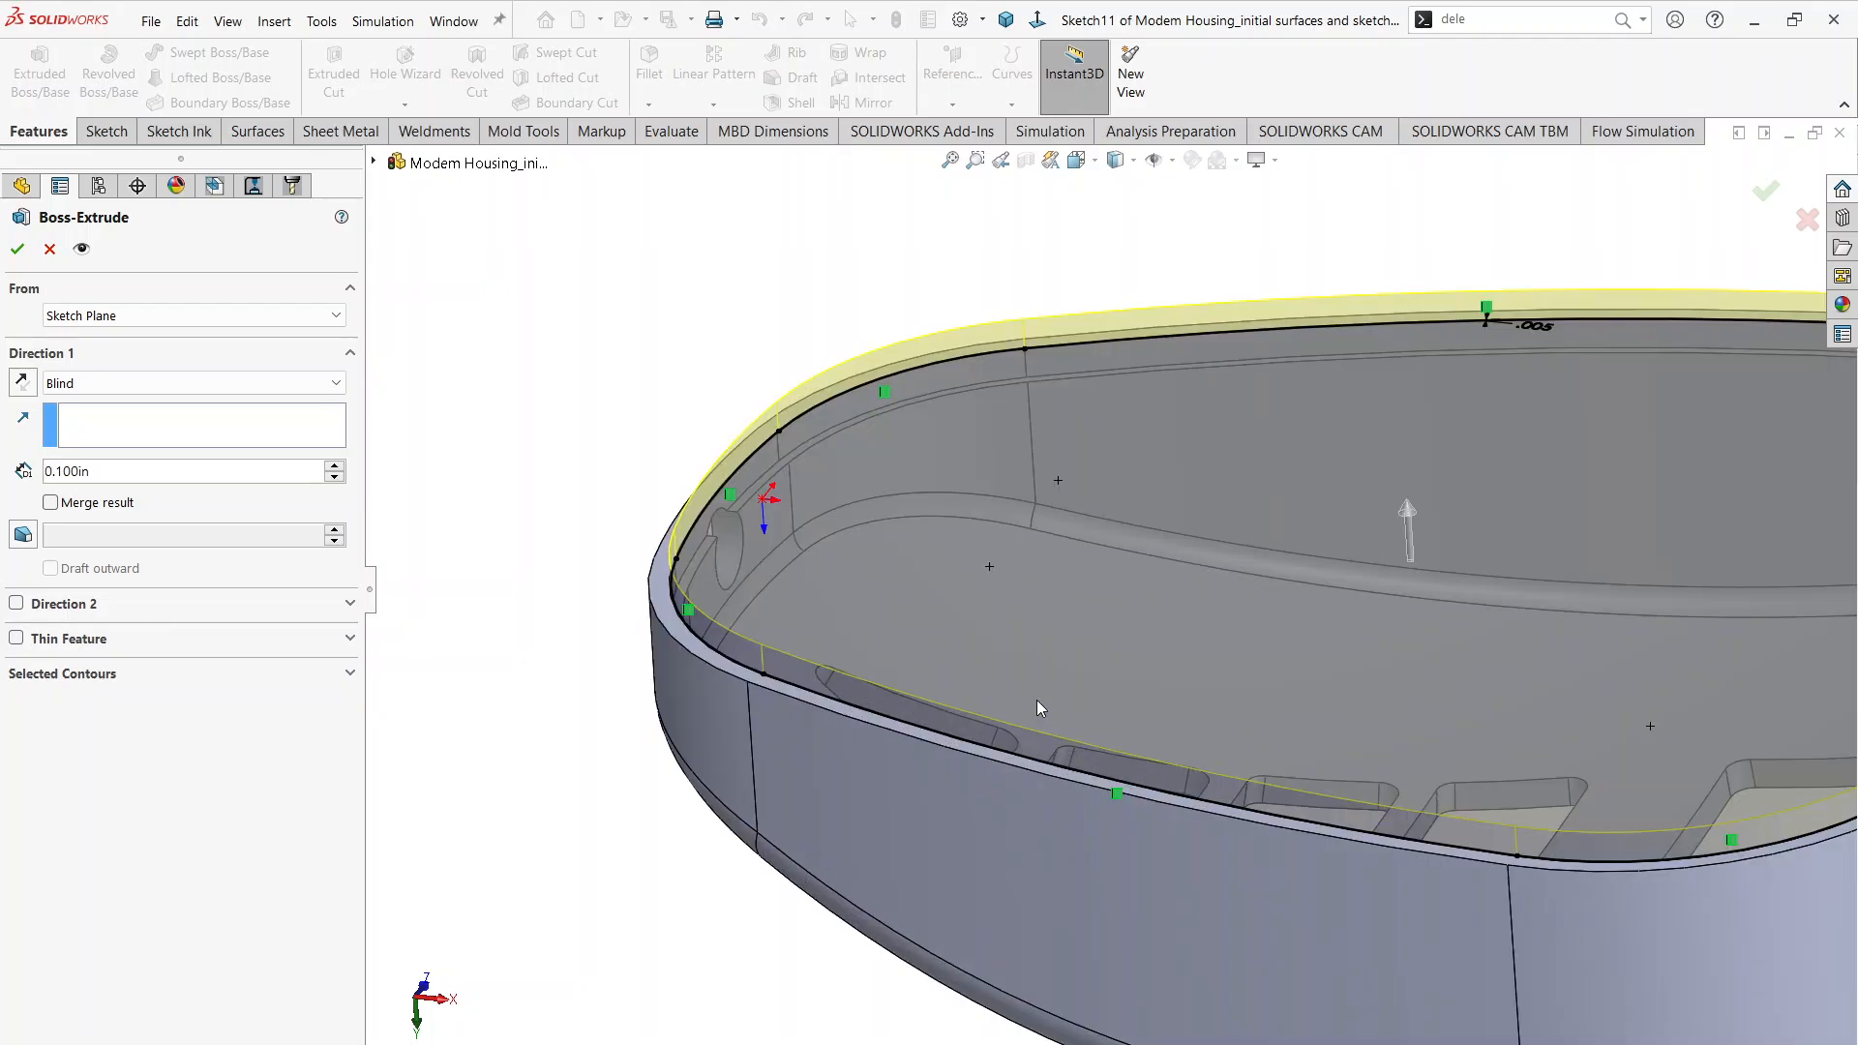
pyautogui.click(23, 383)
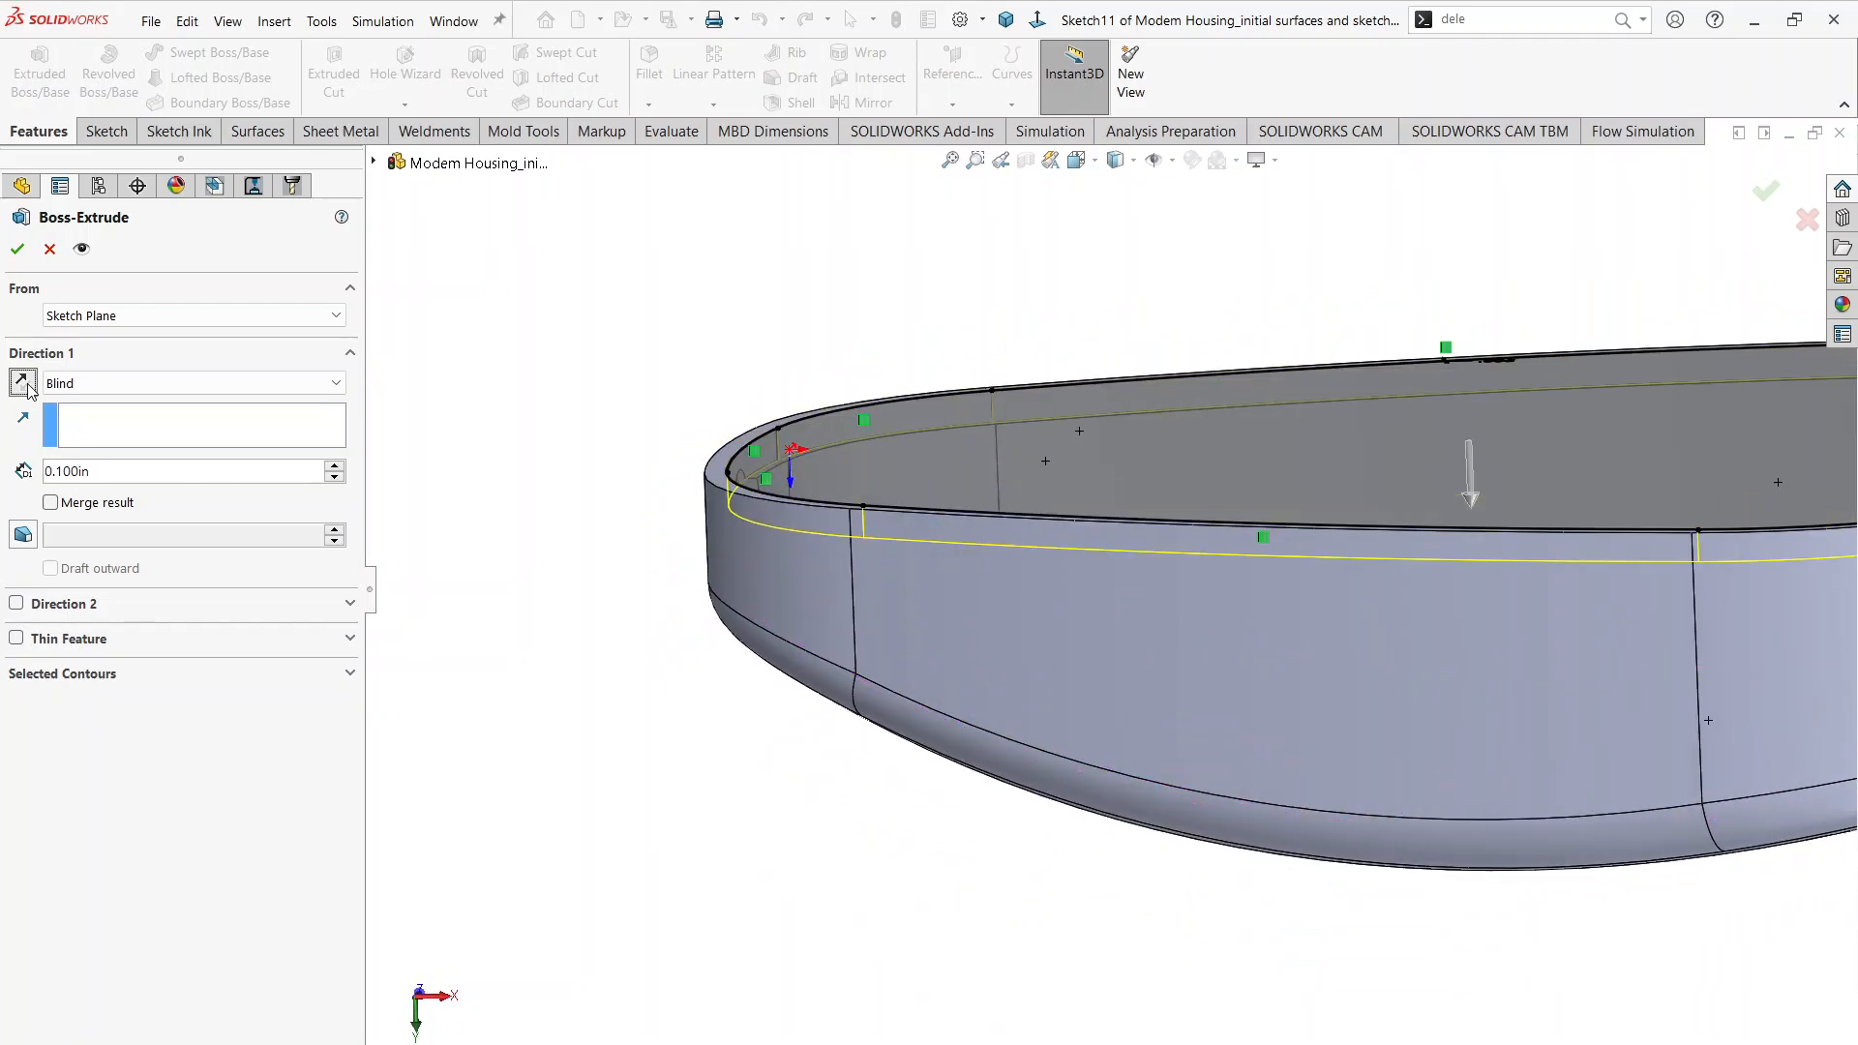
pyautogui.click(17, 249)
# Step: Inspect the model in isometric view and compare it with the lid section and exploded view in the Modem Housing PDF drawing
pyautogui.moveTo(707, 556); pyautogui.dragTo(634, 600, button='middle')
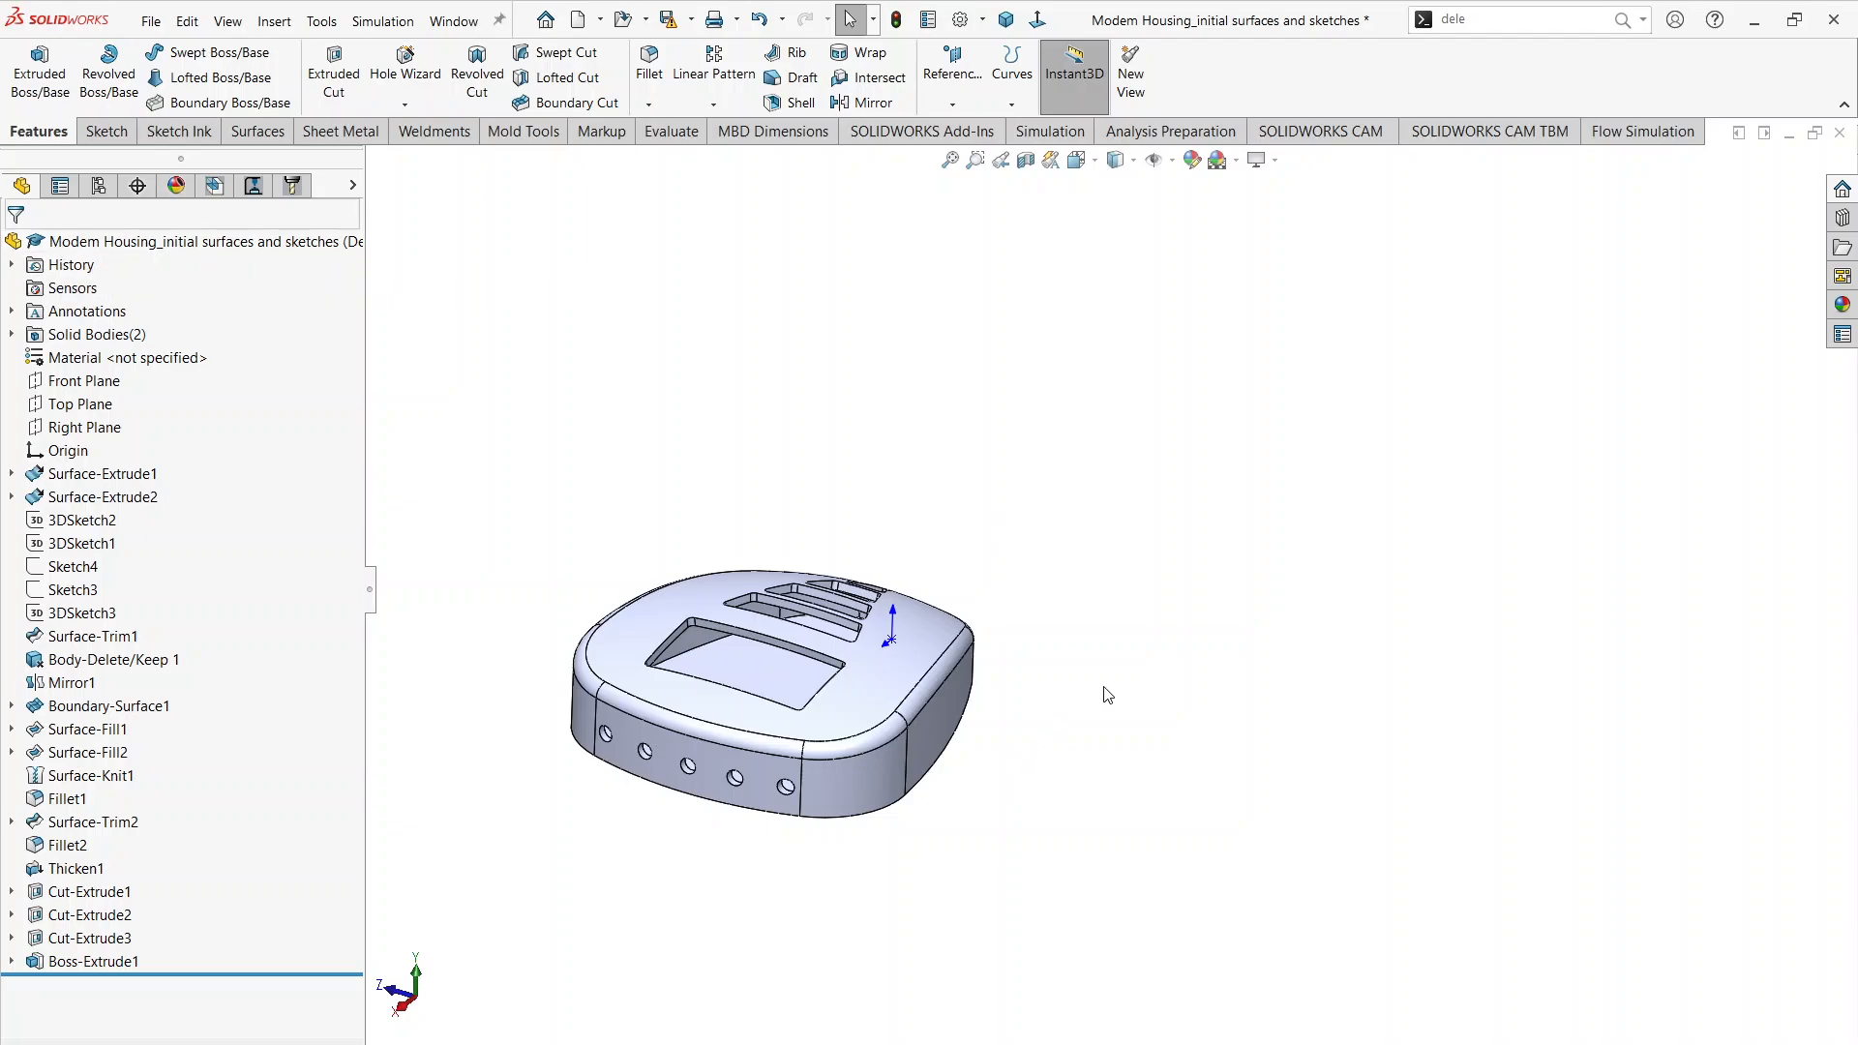
pyautogui.hotkey('ctrl', '7')
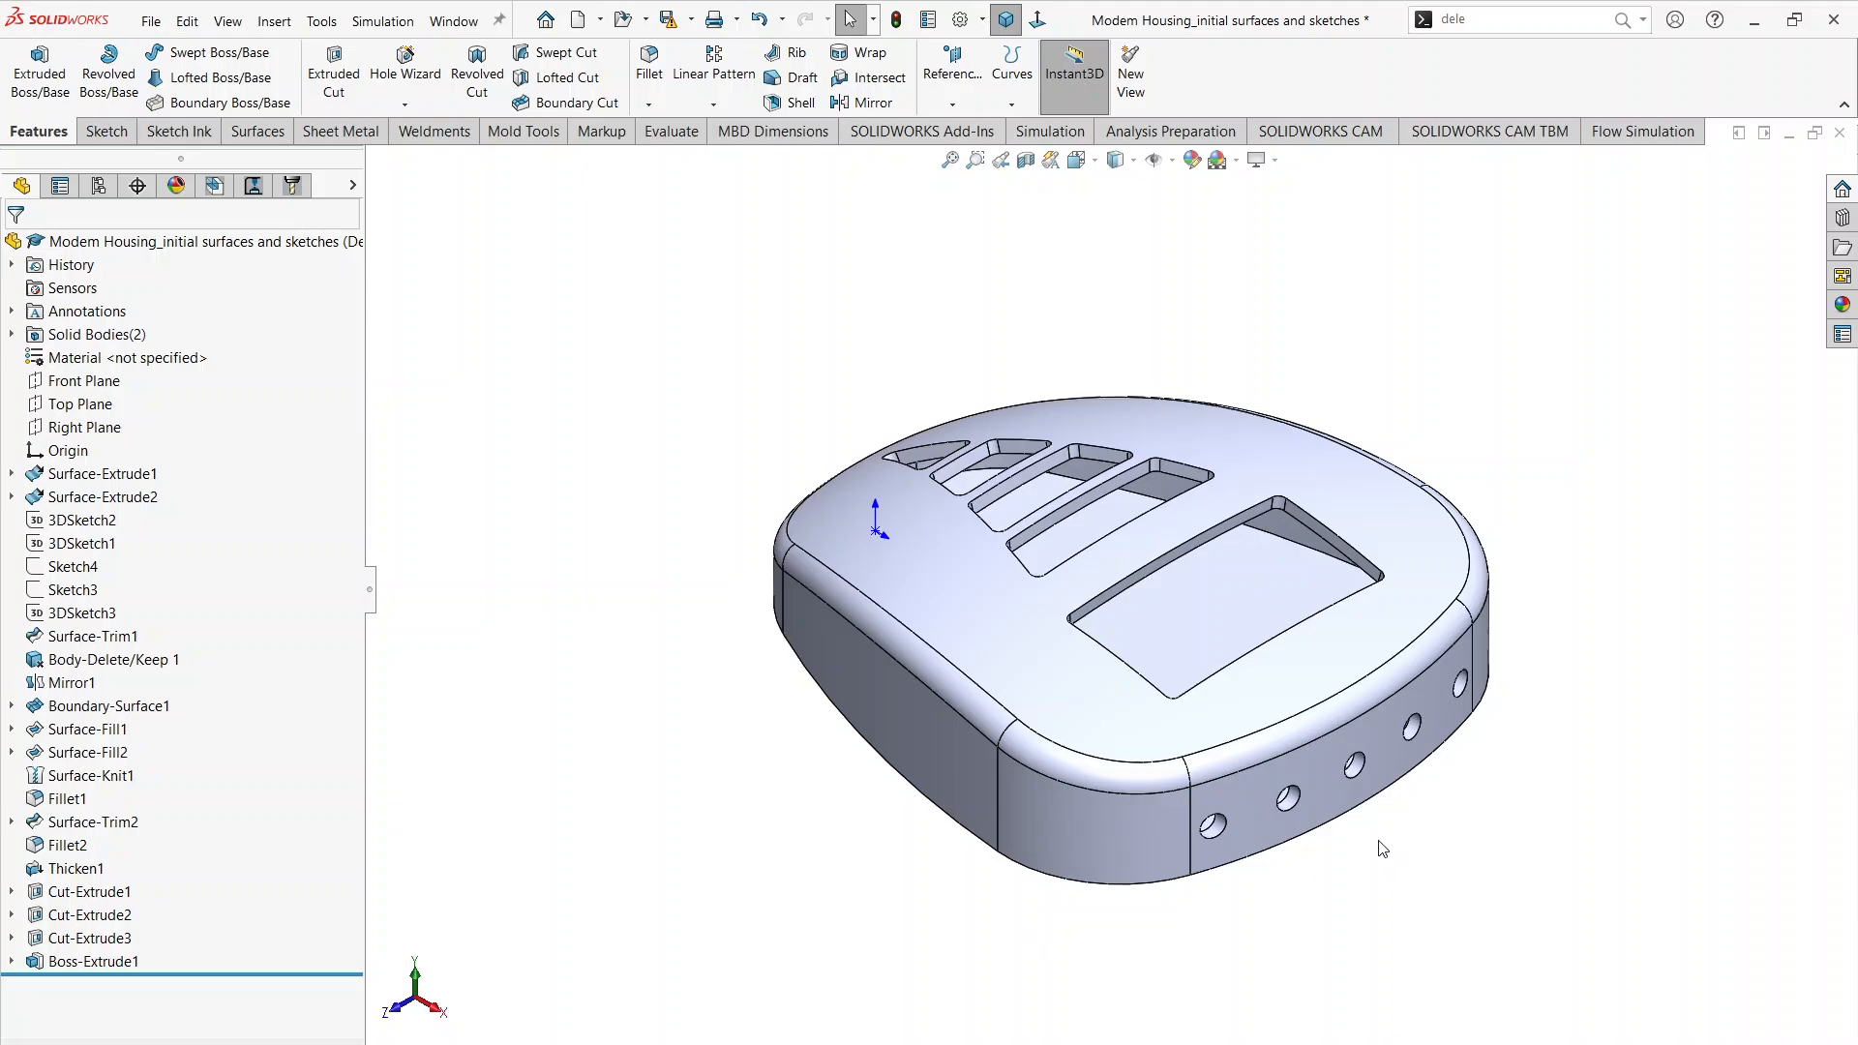
pyautogui.hotkey('alt', 'Tab')
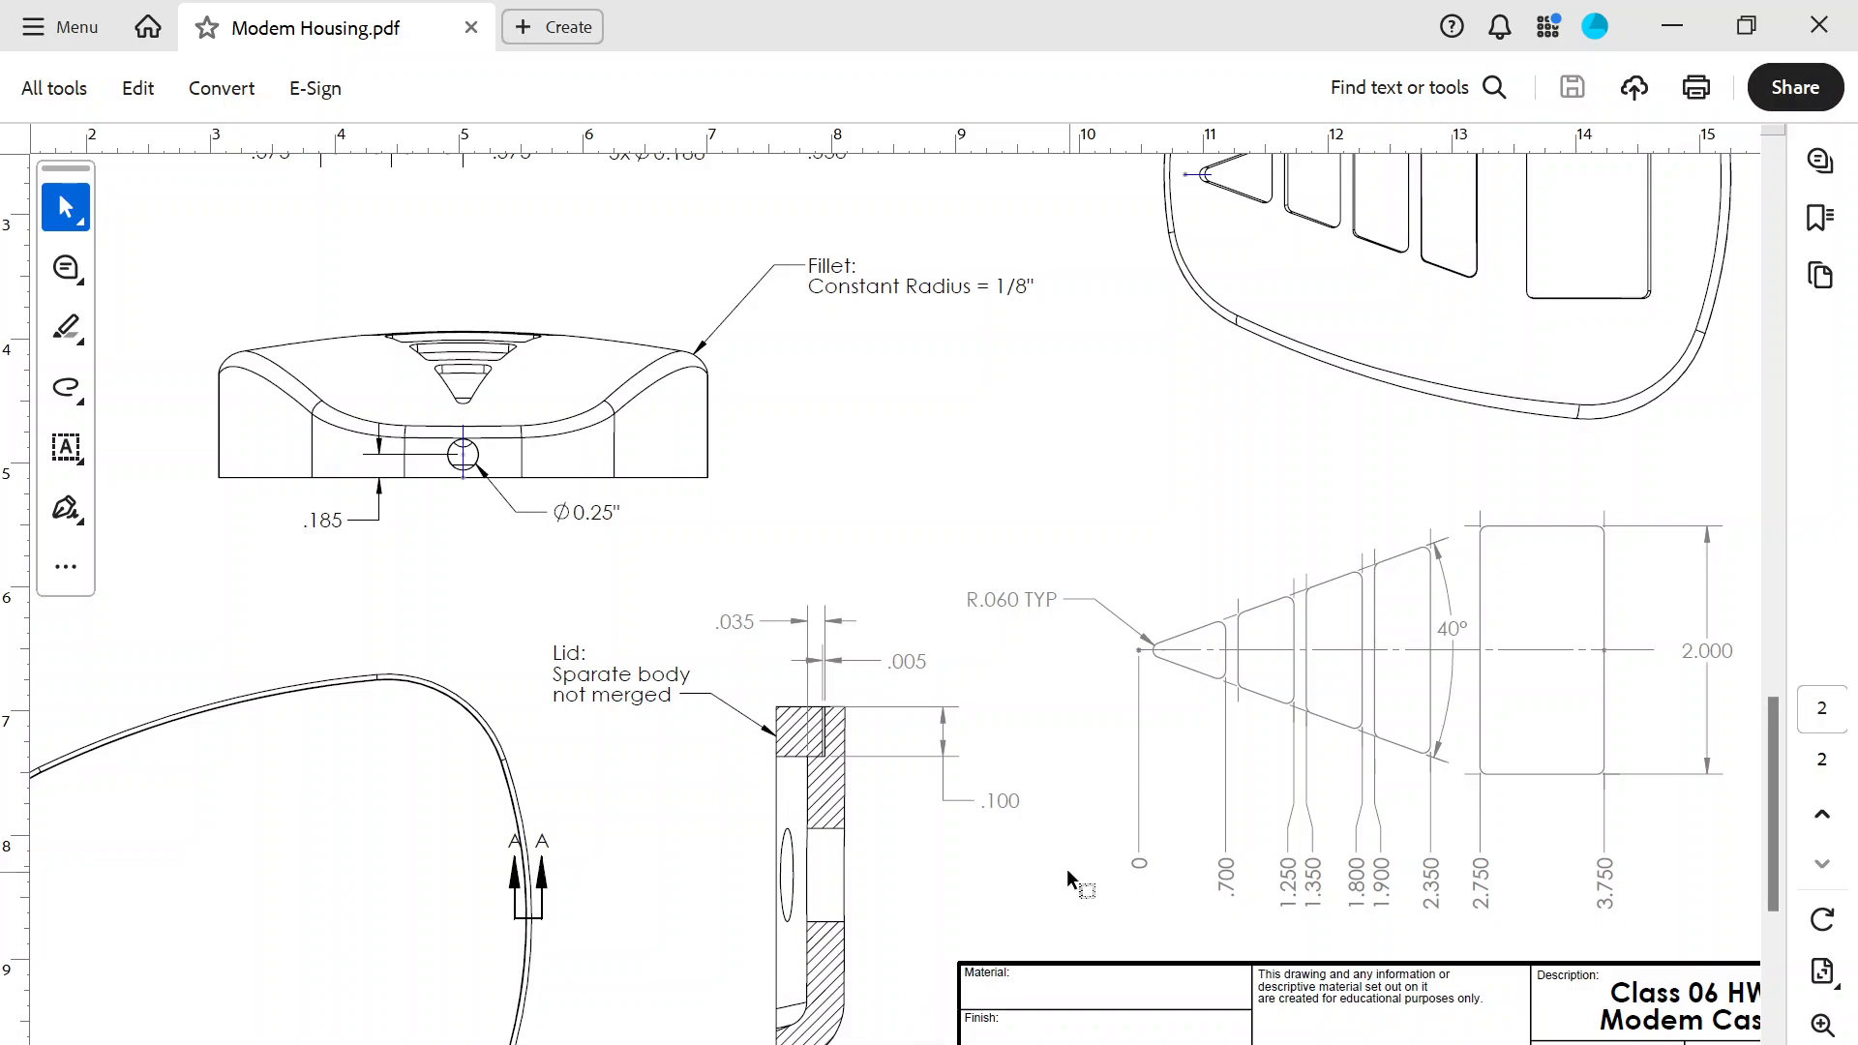
pyautogui.scroll(-2, 726, 721)
pyautogui.scroll(15, 808, 788)
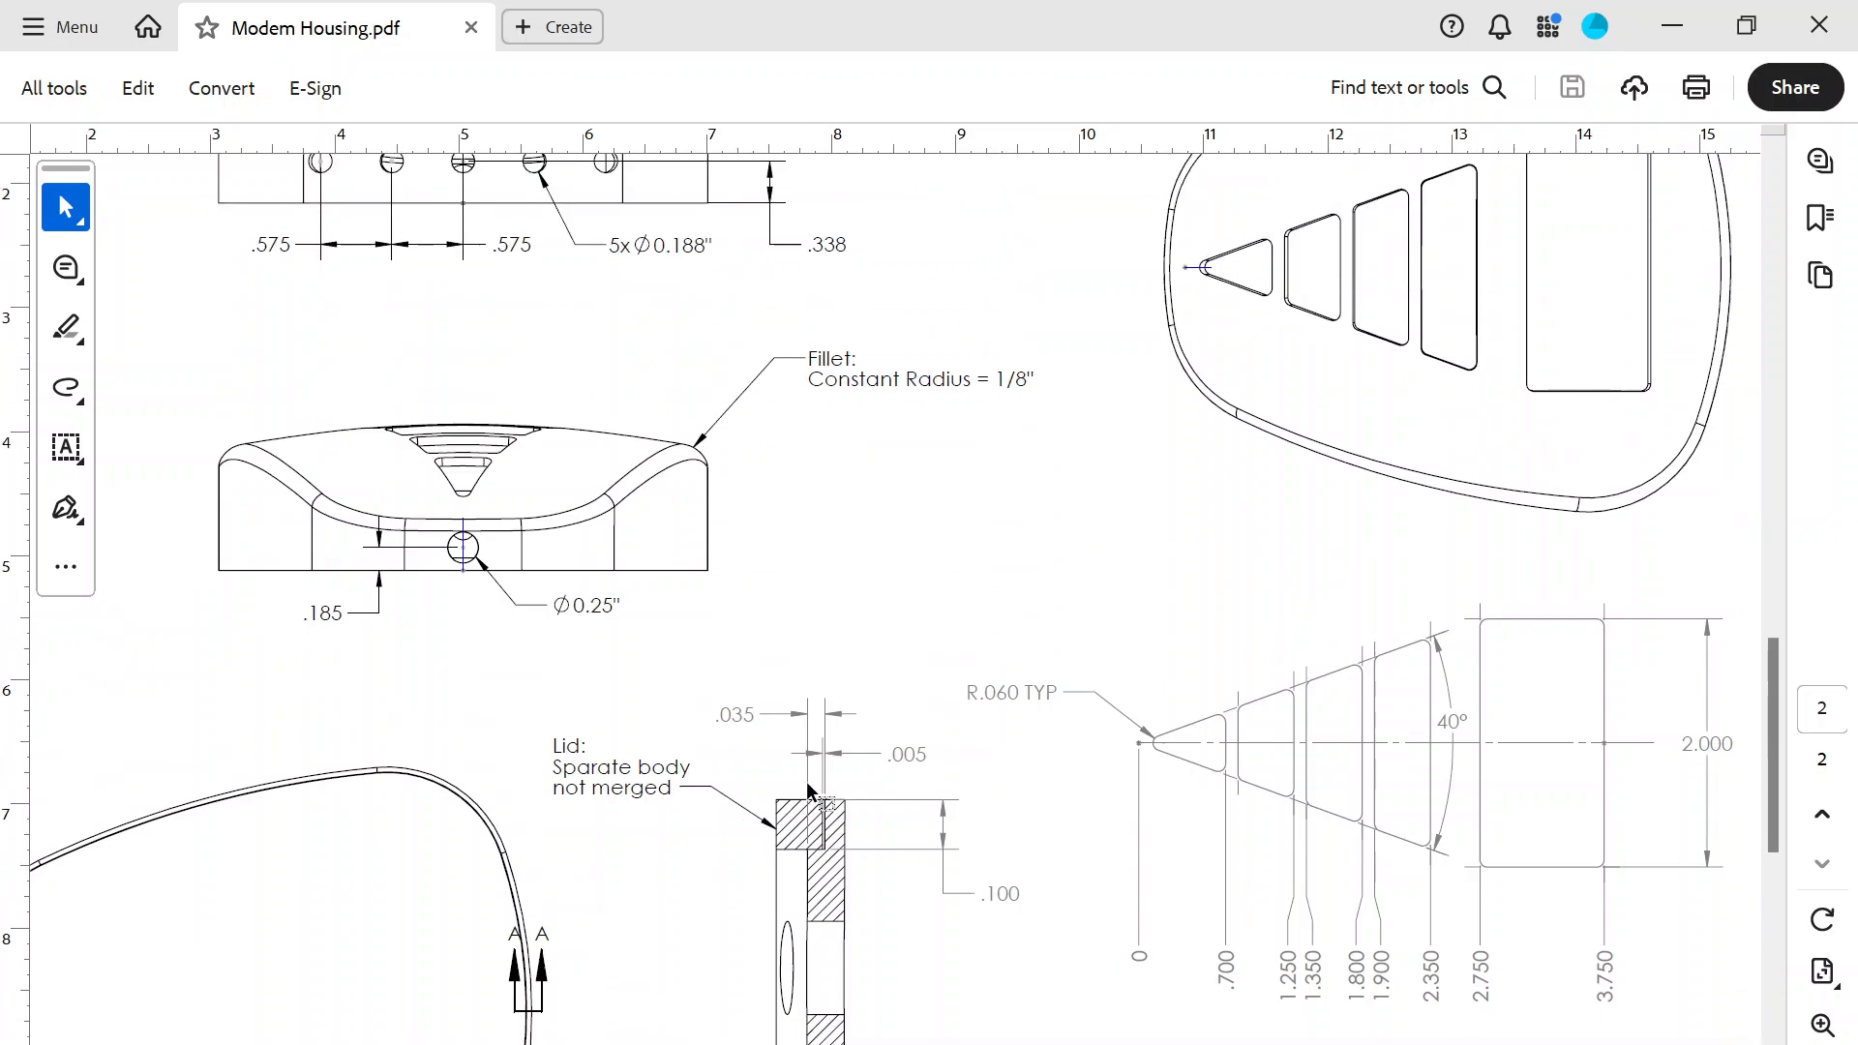
pyautogui.scroll(4, 807, 786)
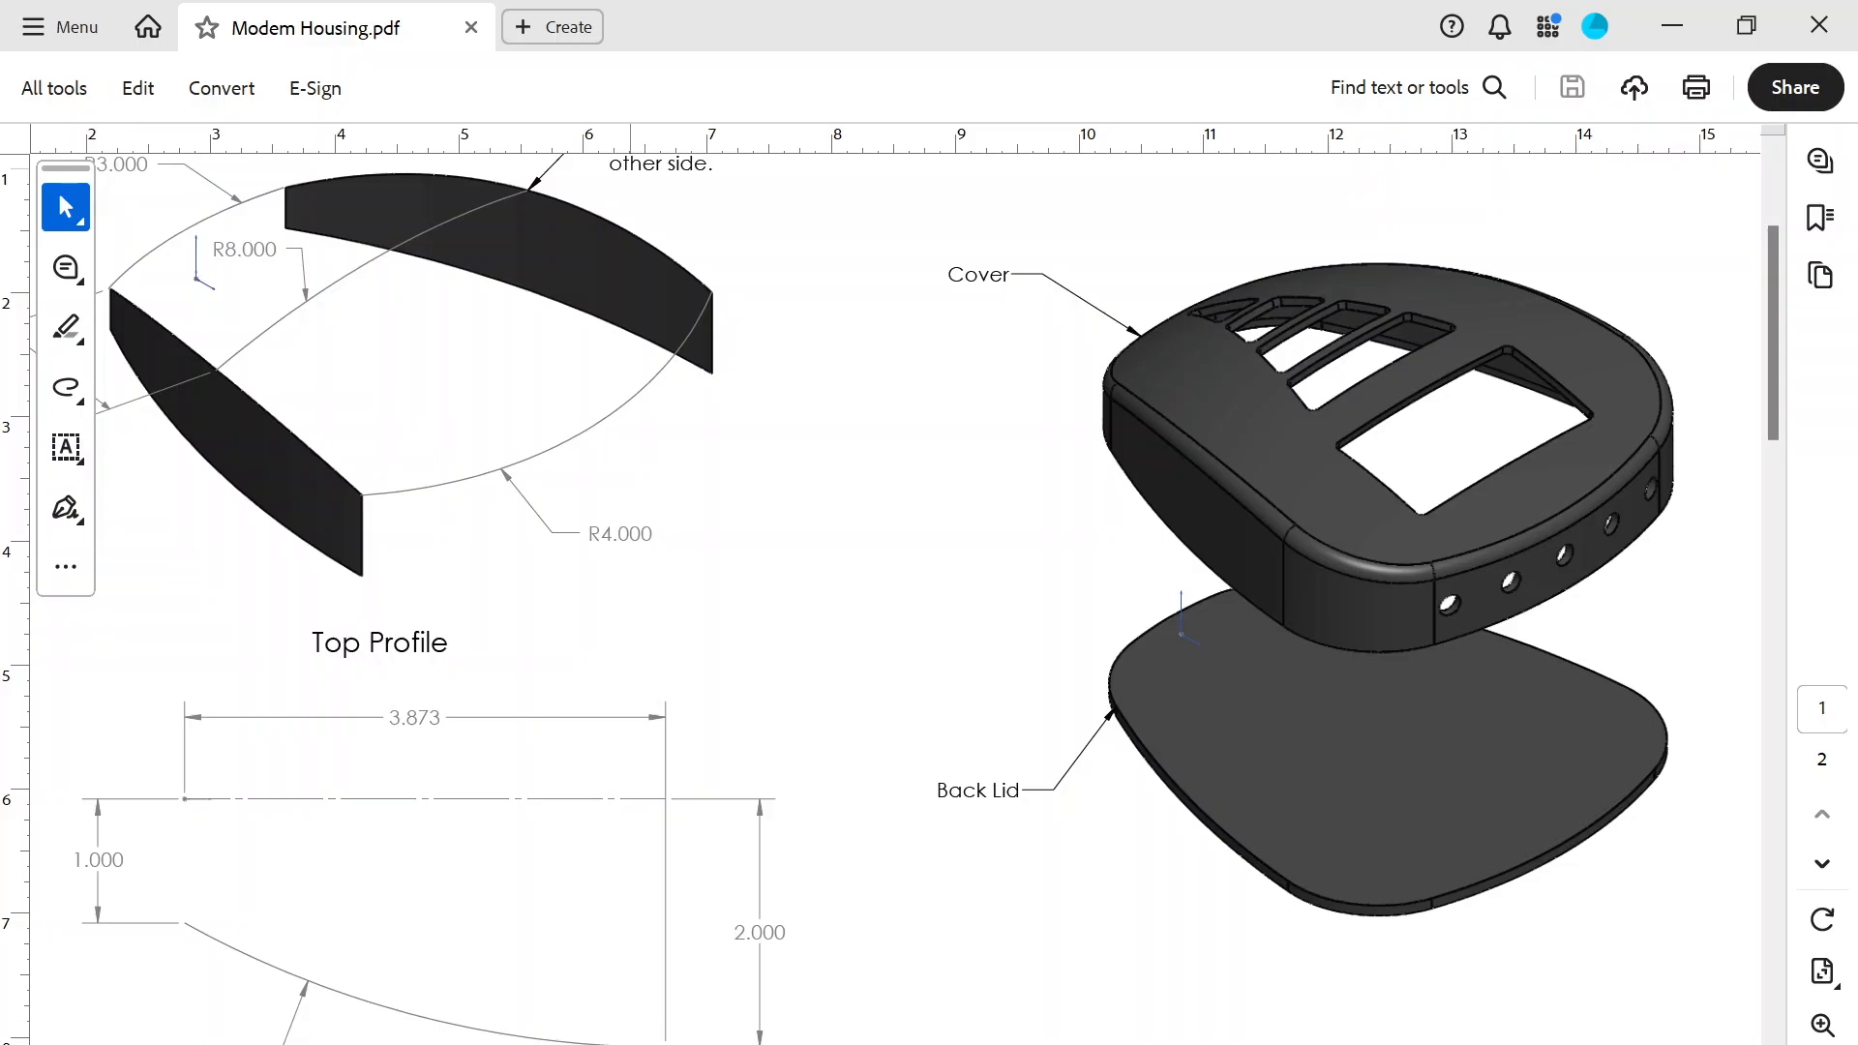
pyautogui.hotkey('alt', 'Tab')
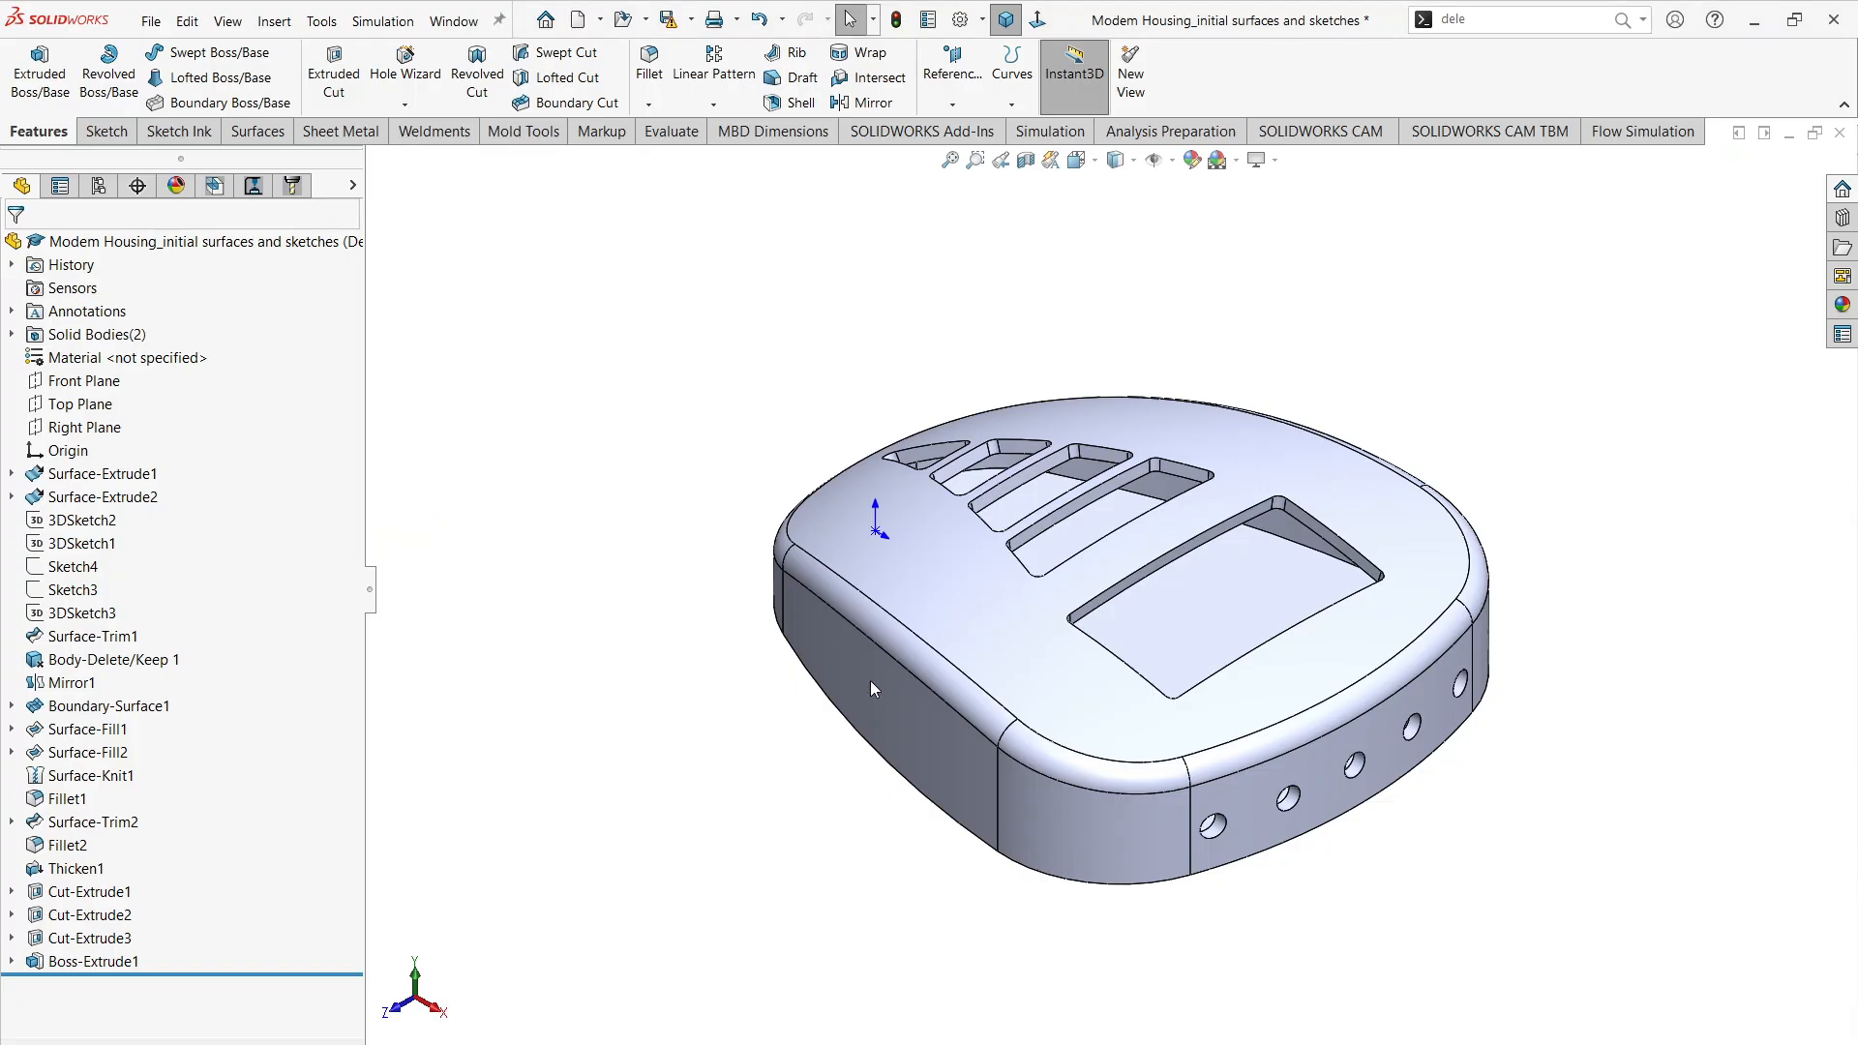
# Step: Show a section view through the Front Plane and examine how the lid fits in the housing's rim step
pyautogui.moveTo(870, 689); pyautogui.dragTo(871, 556, button='middle')
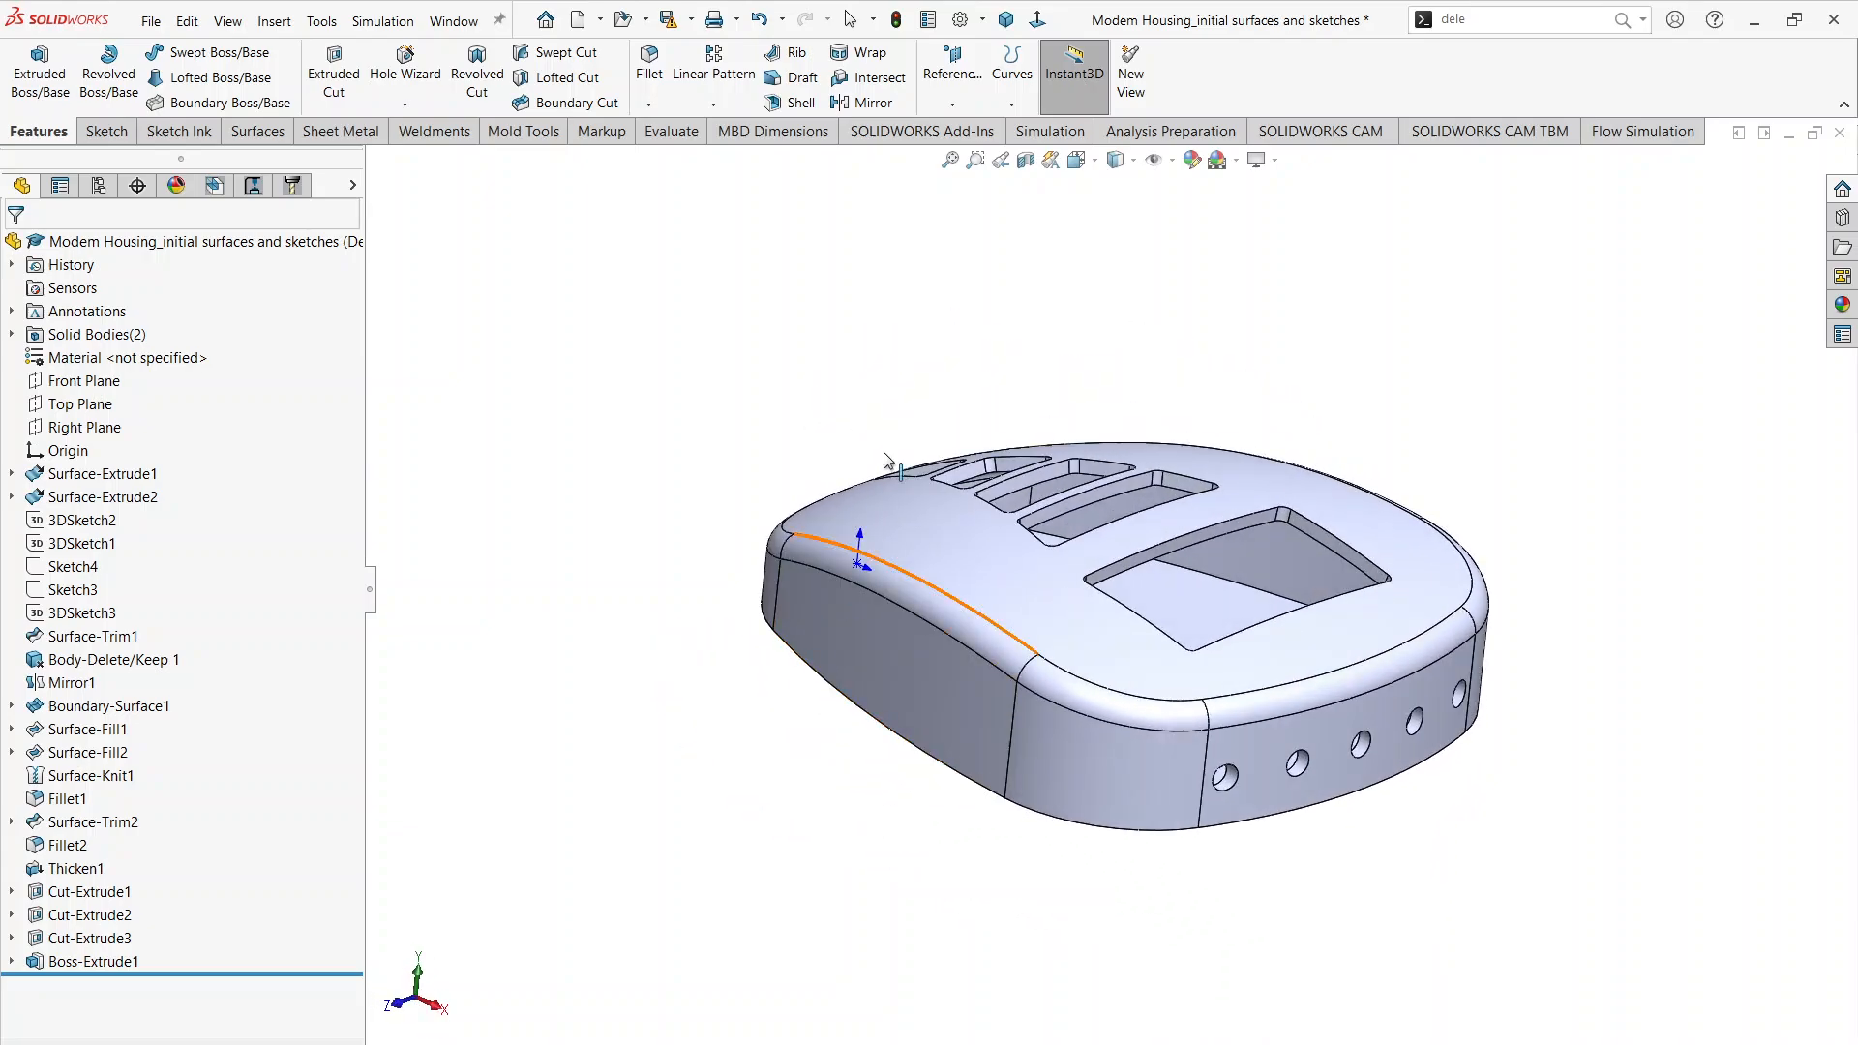
pyautogui.click(1025, 160)
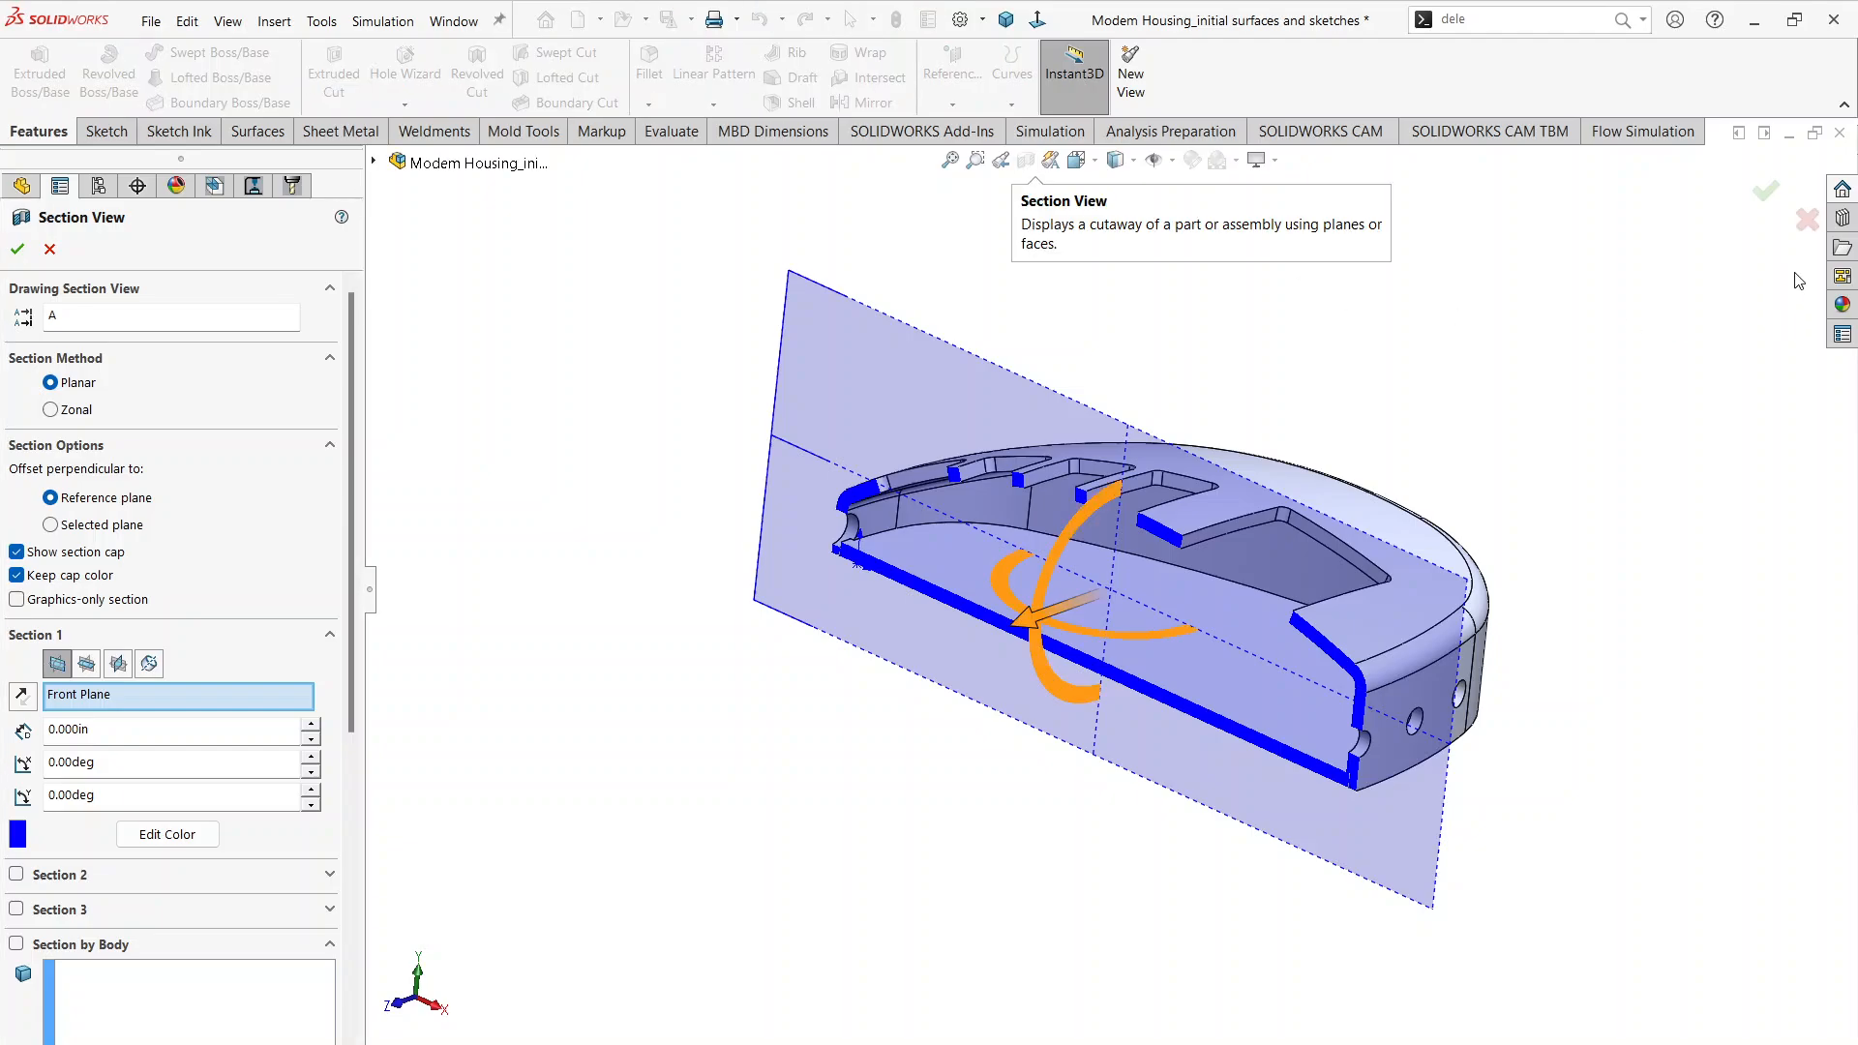
pyautogui.click(1765, 188)
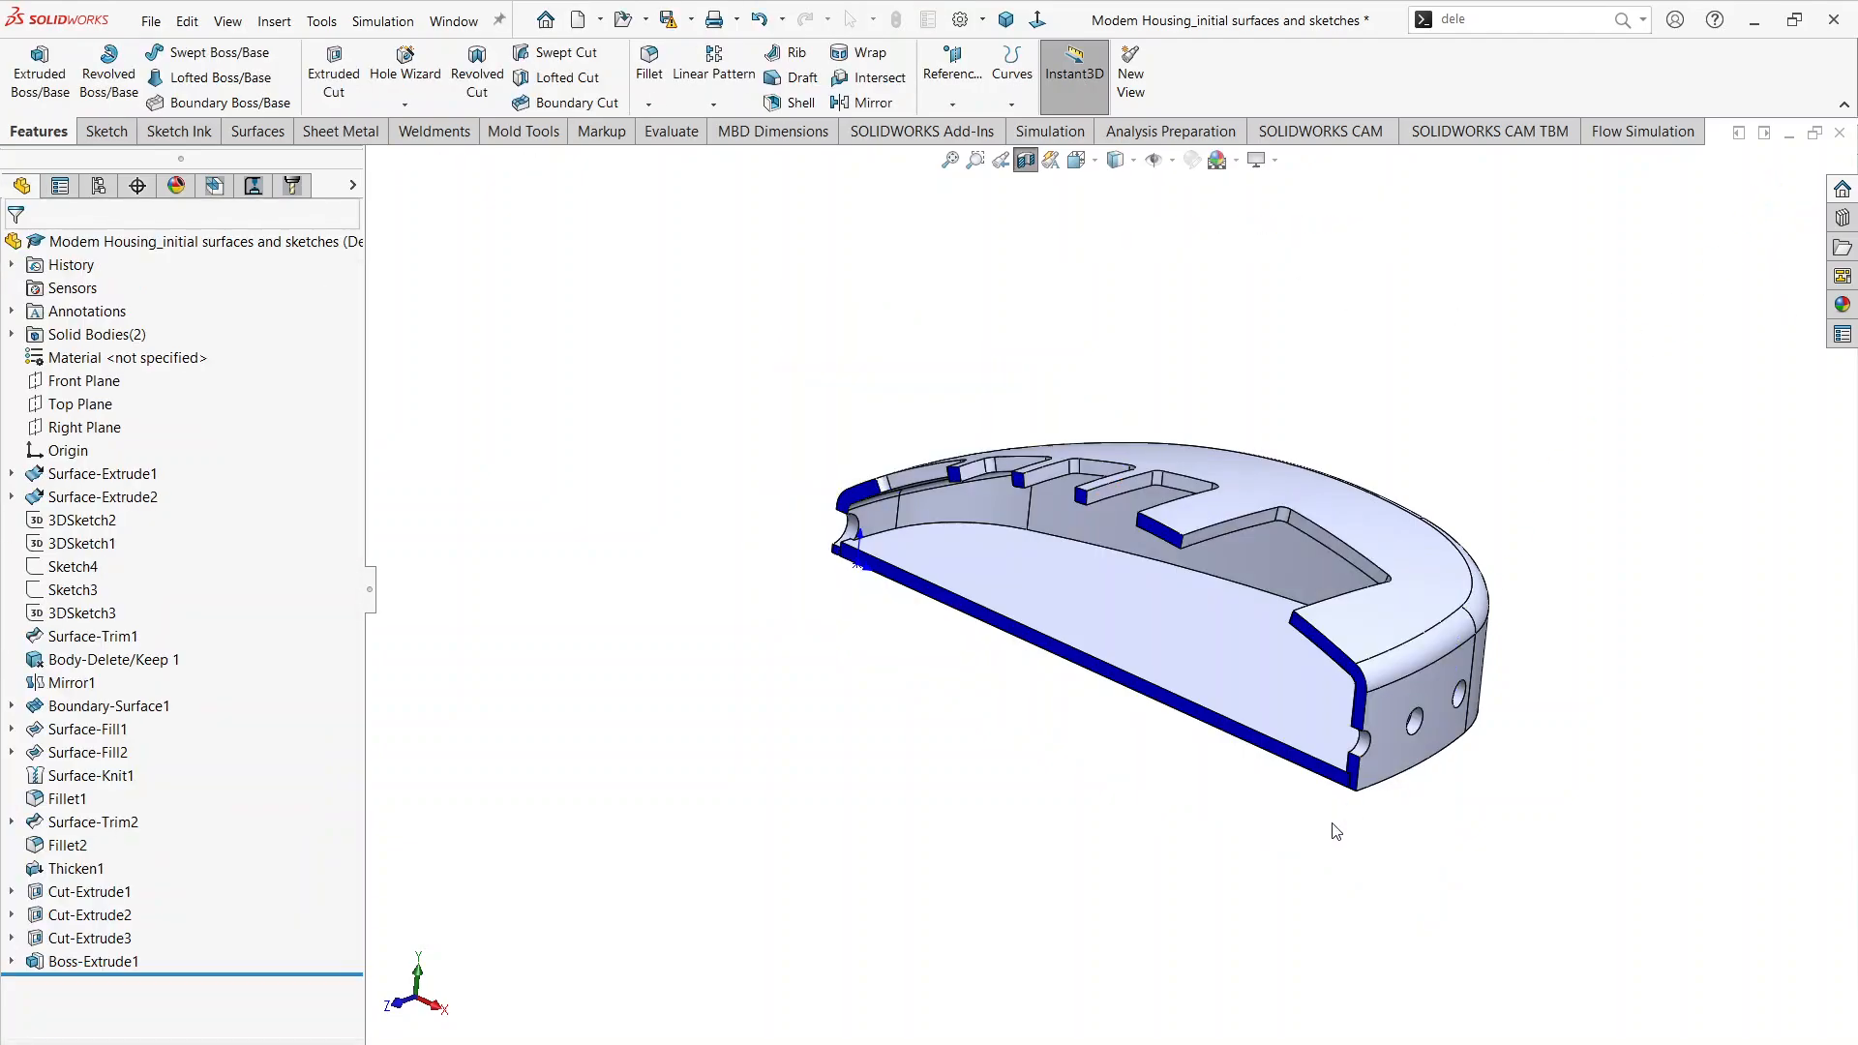
pyautogui.scroll(-10, 1316, 770)
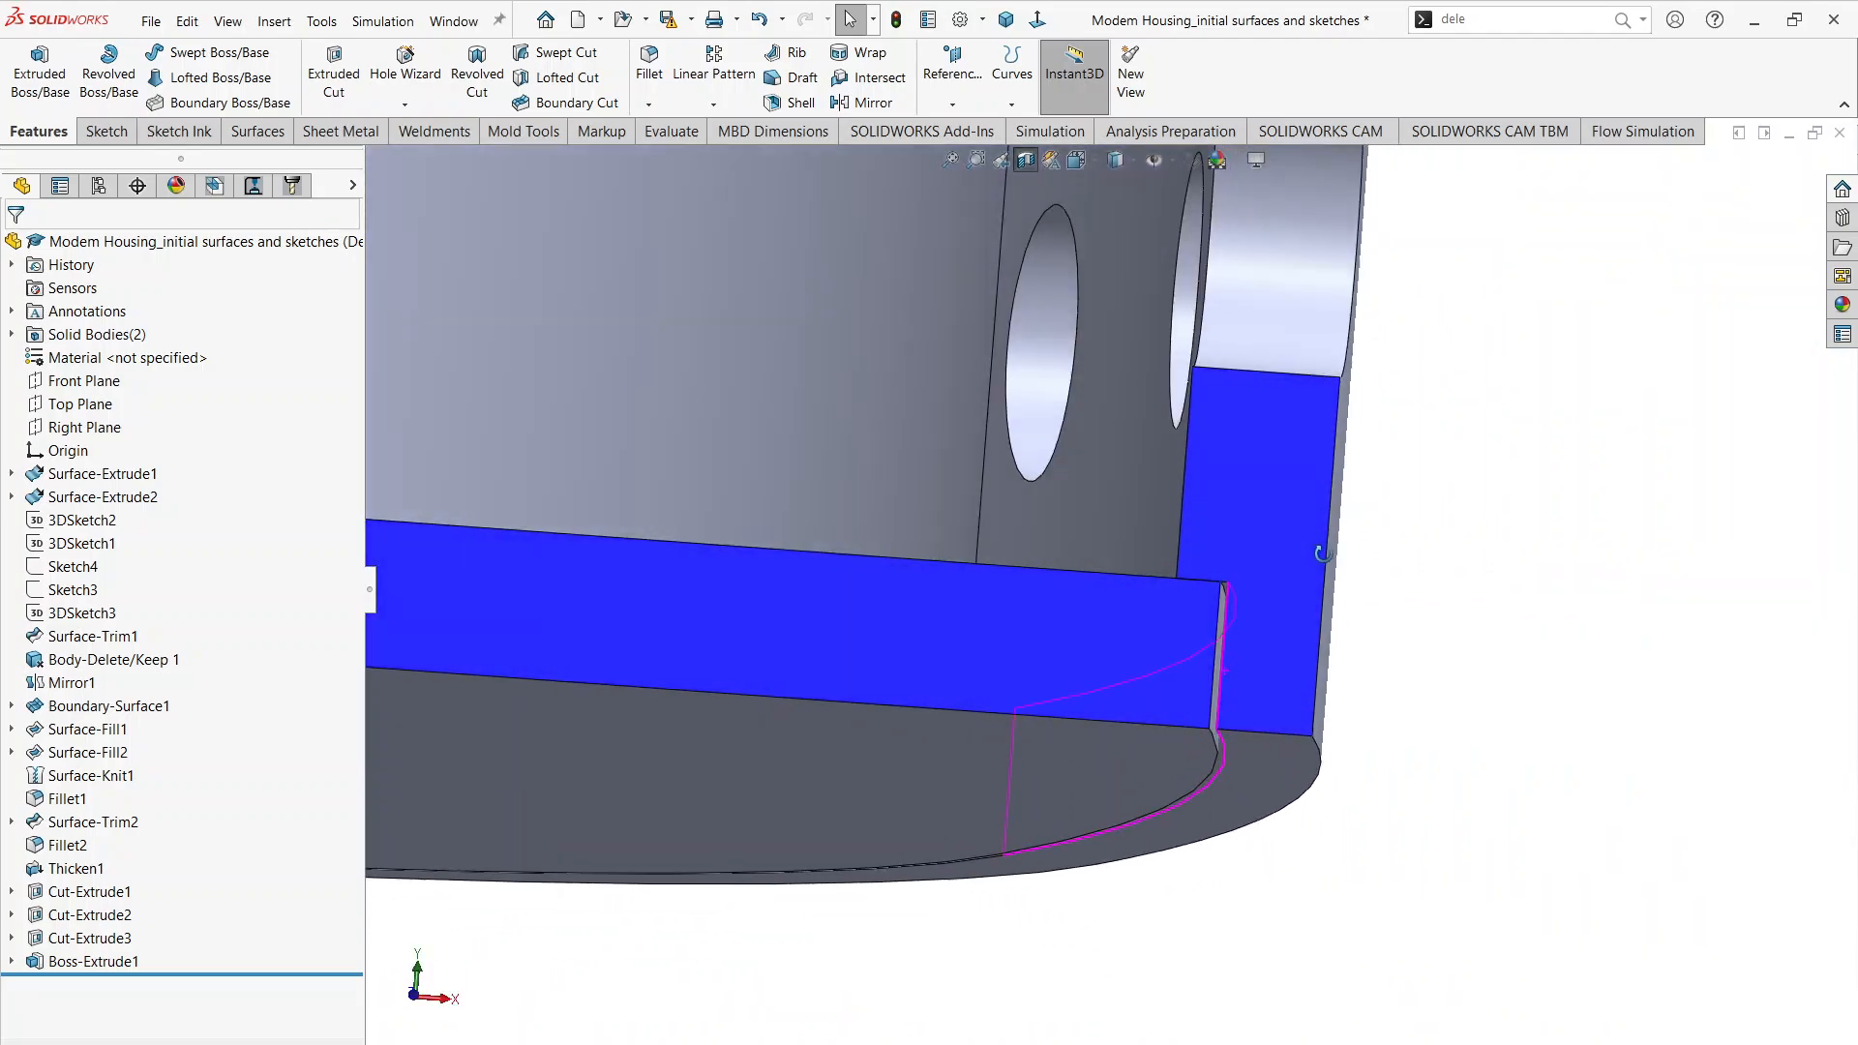
pyautogui.moveTo(1322, 553)
pyautogui.mouseDown(button='middle')
pyautogui.moveTo(1227, 642)
pyautogui.moveTo(1205, 616)
pyautogui.mouseUp(button='middle')
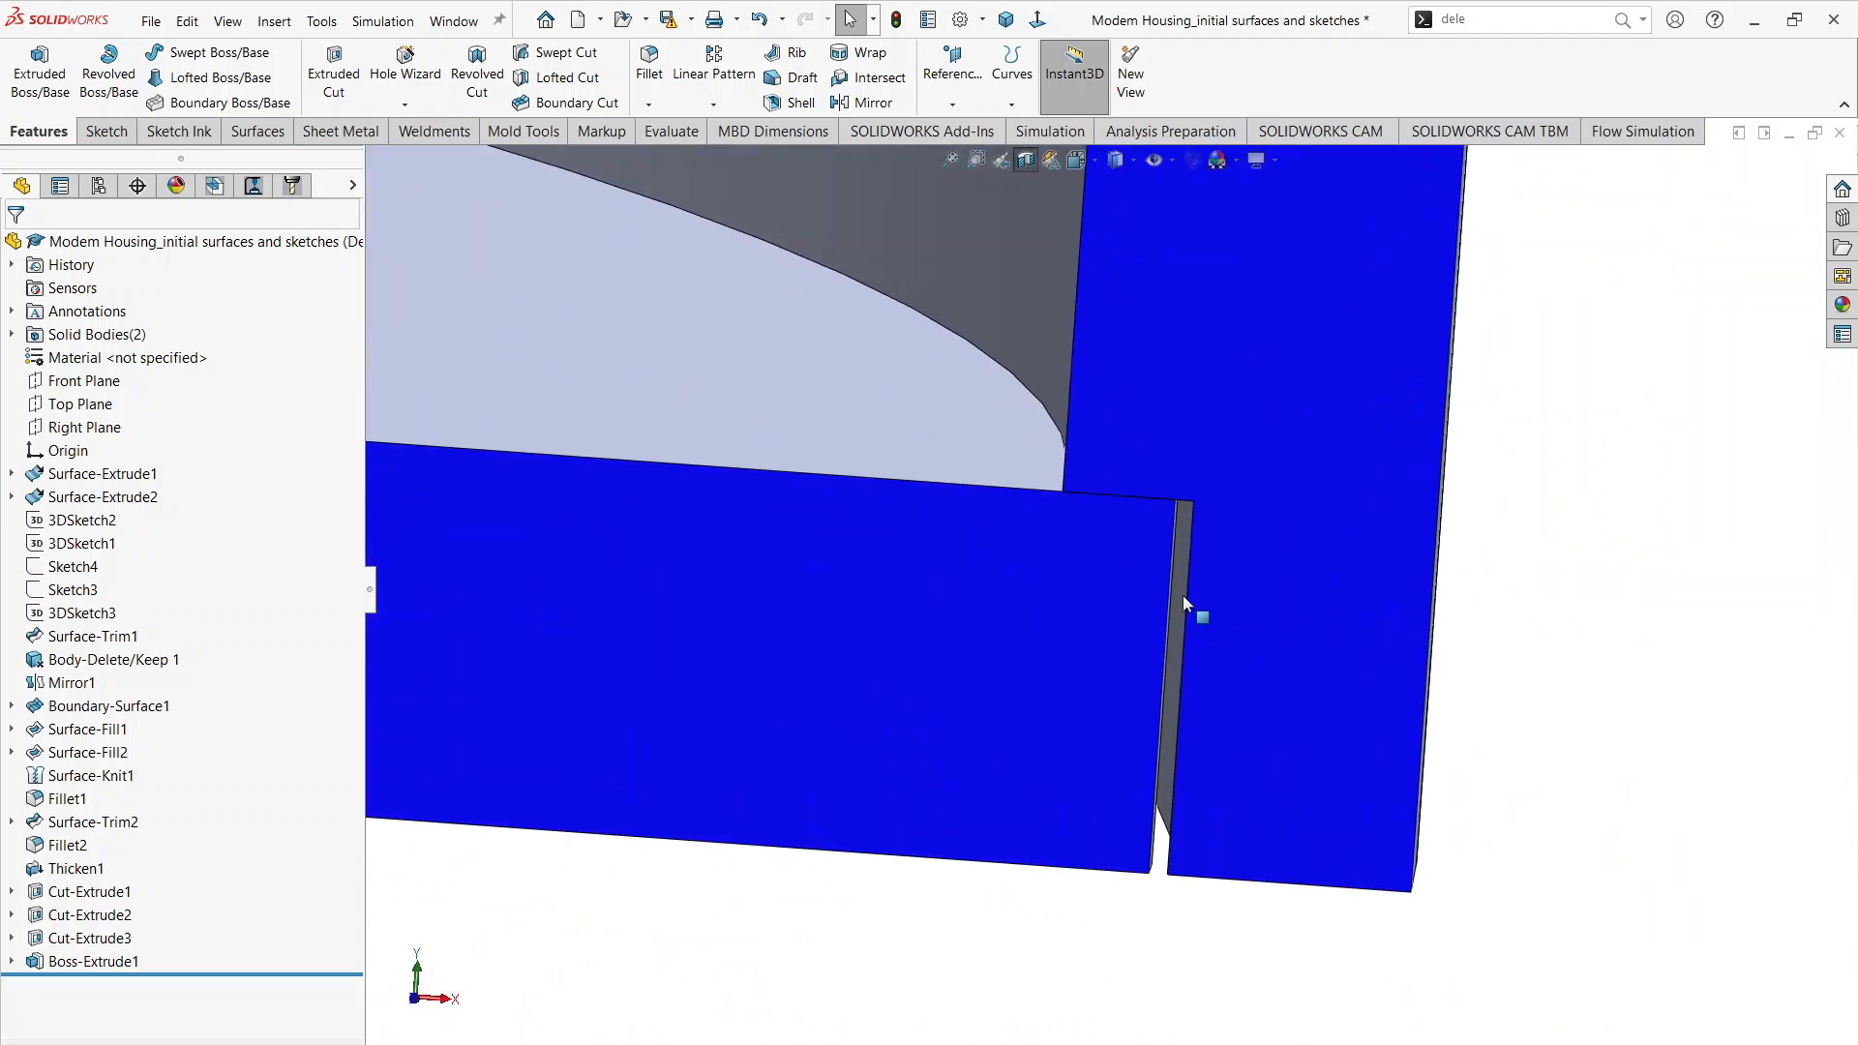
pyautogui.scroll(10, 1152, 596)
pyautogui.scroll(4, 450, 547)
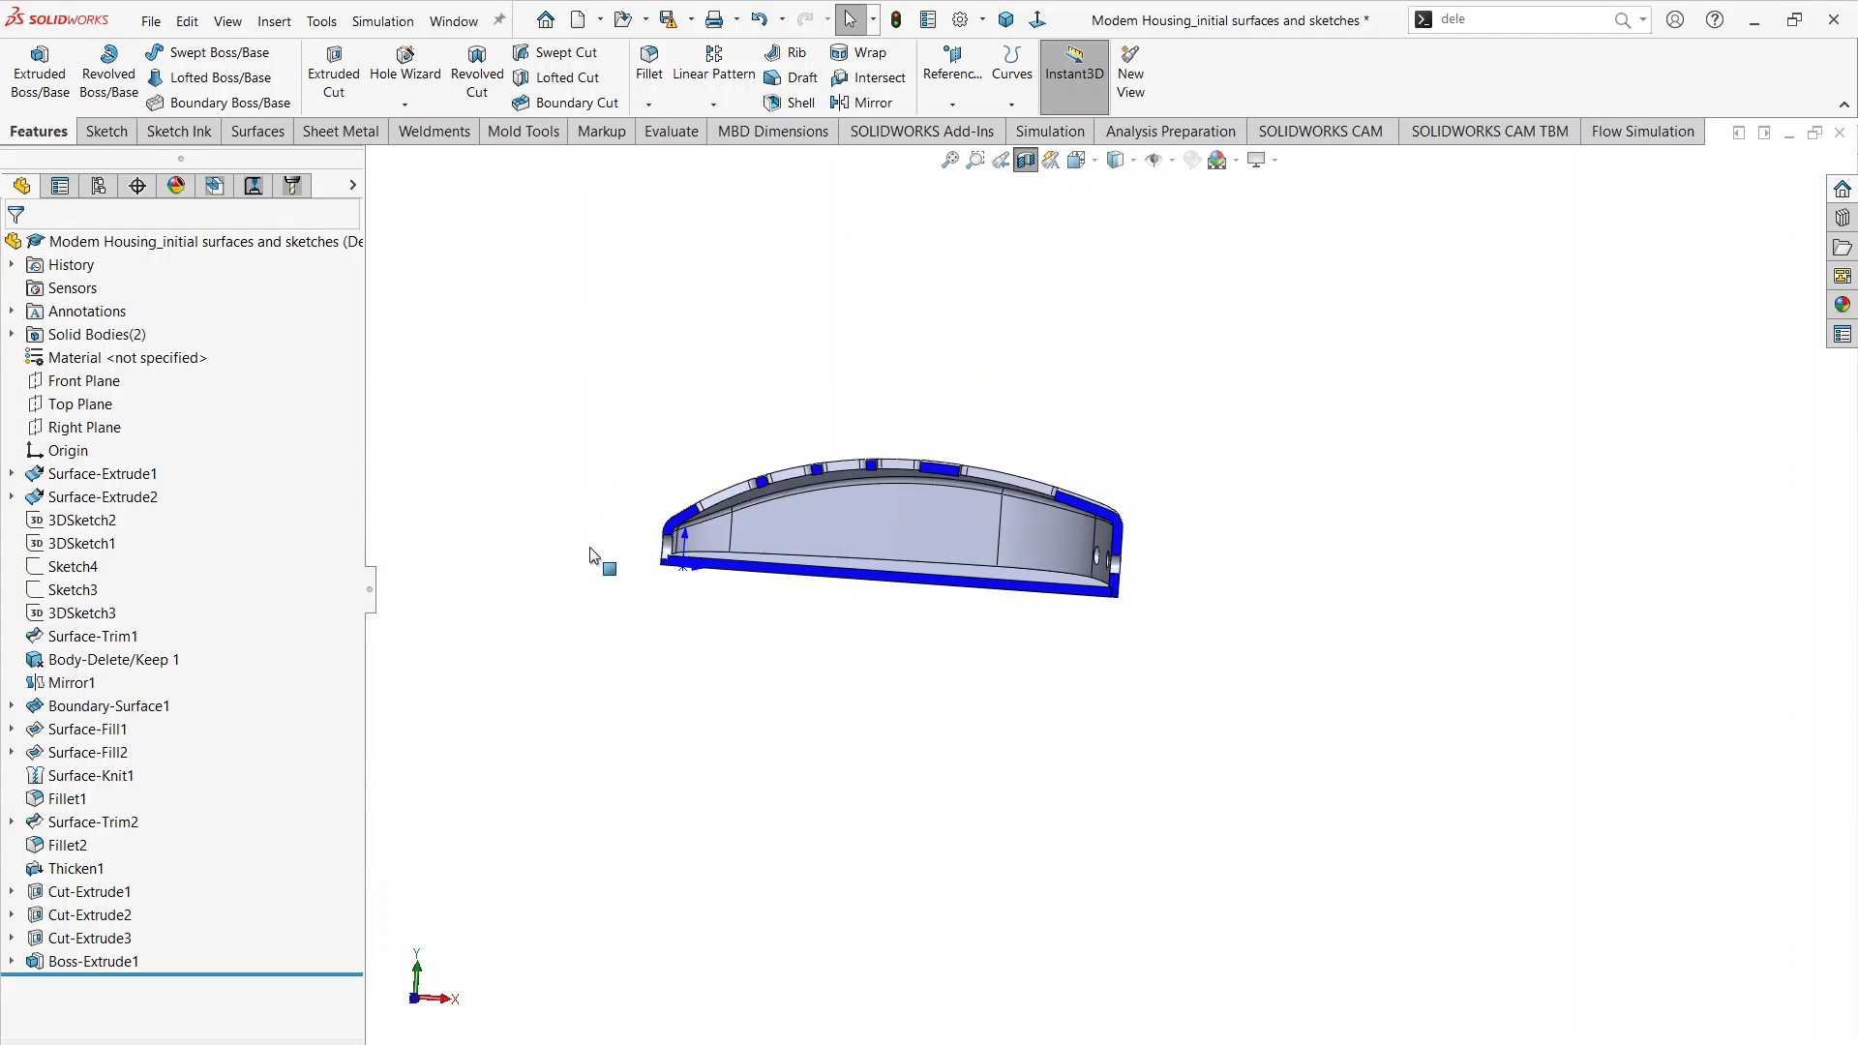
pyautogui.scroll(-5, 593, 549)
pyautogui.scroll(3, 891, 610)
pyautogui.moveTo(891, 610); pyautogui.dragTo(1041, 756, button='middle')
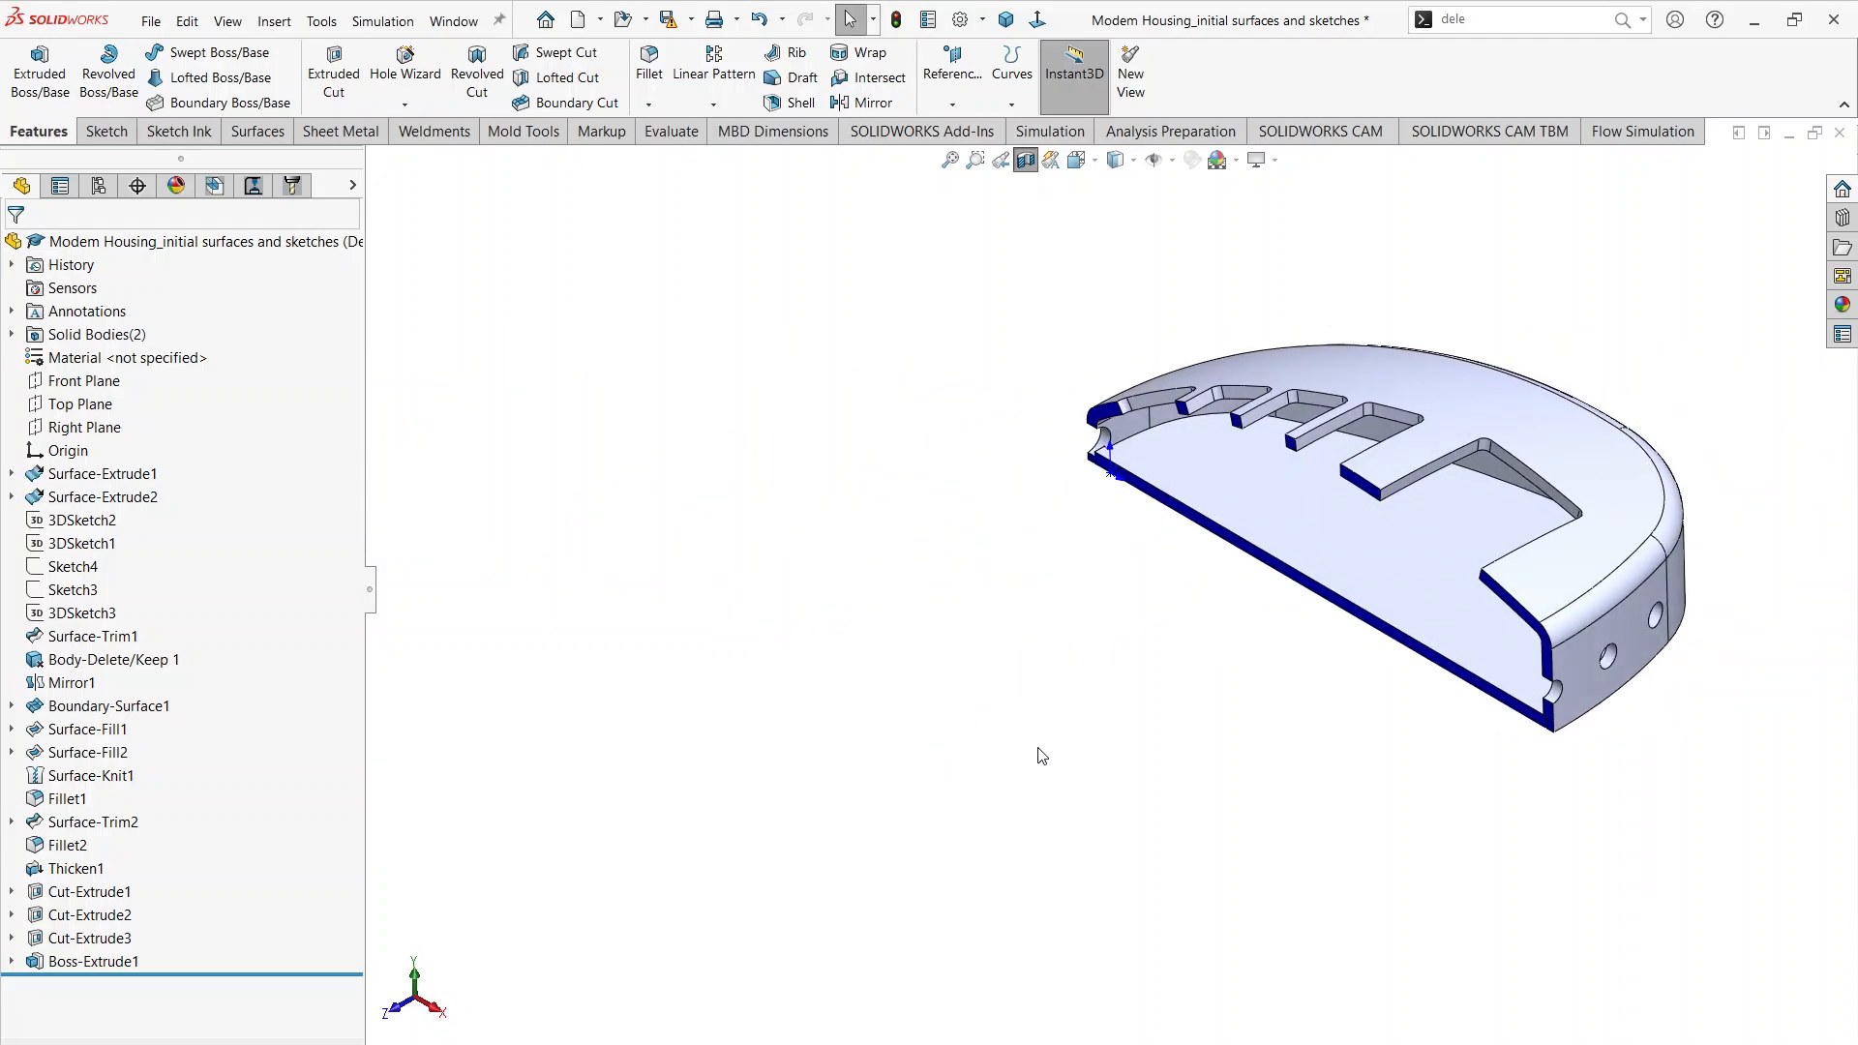